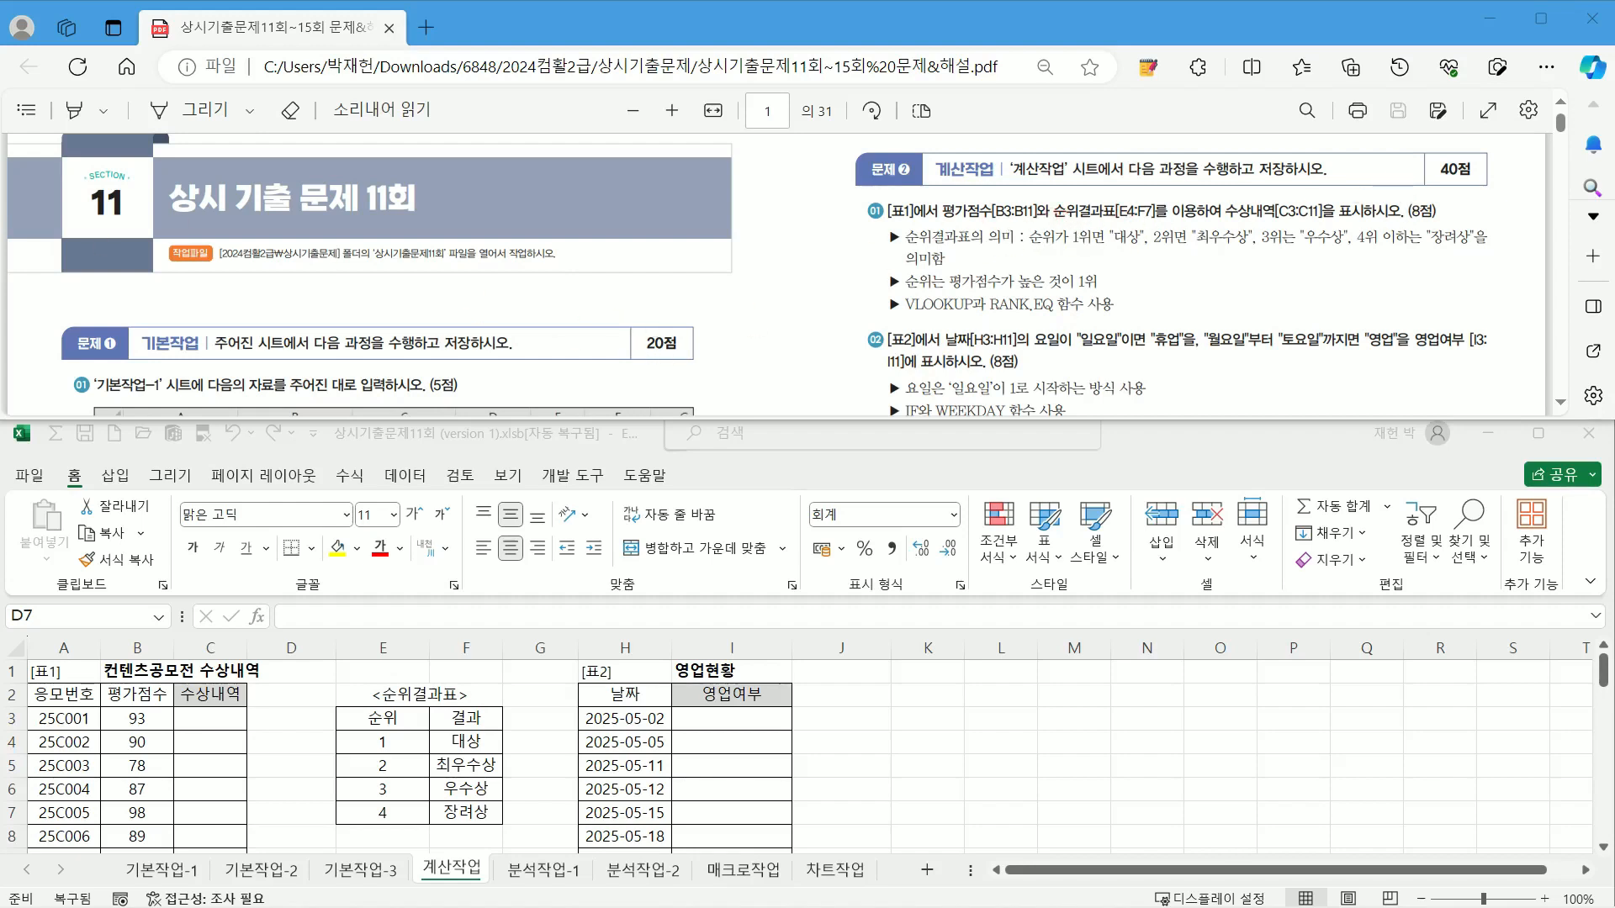
left_click(1175, 226)
mouse_move(1293, 178)
left_mouse_down()
mouse_move(1290, 194)
mouse_move(1394, 181)
mouse_move(1381, 224)
mouse_move(1274, 174)
mouse_move(1401, 200)
left_mouse_up()
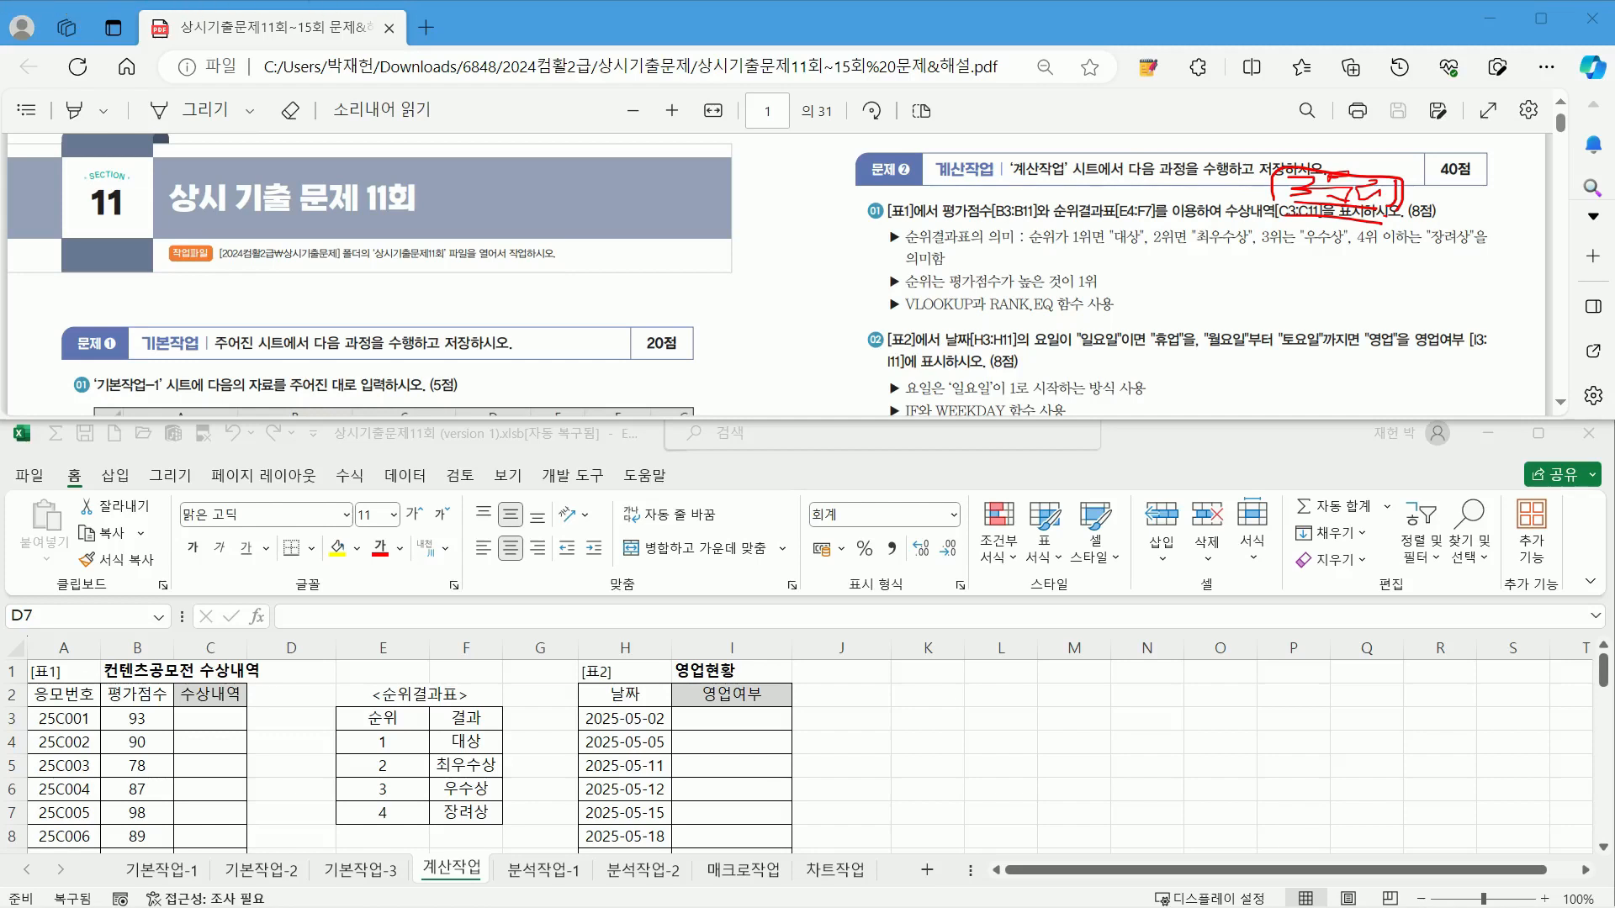
key("Escape")
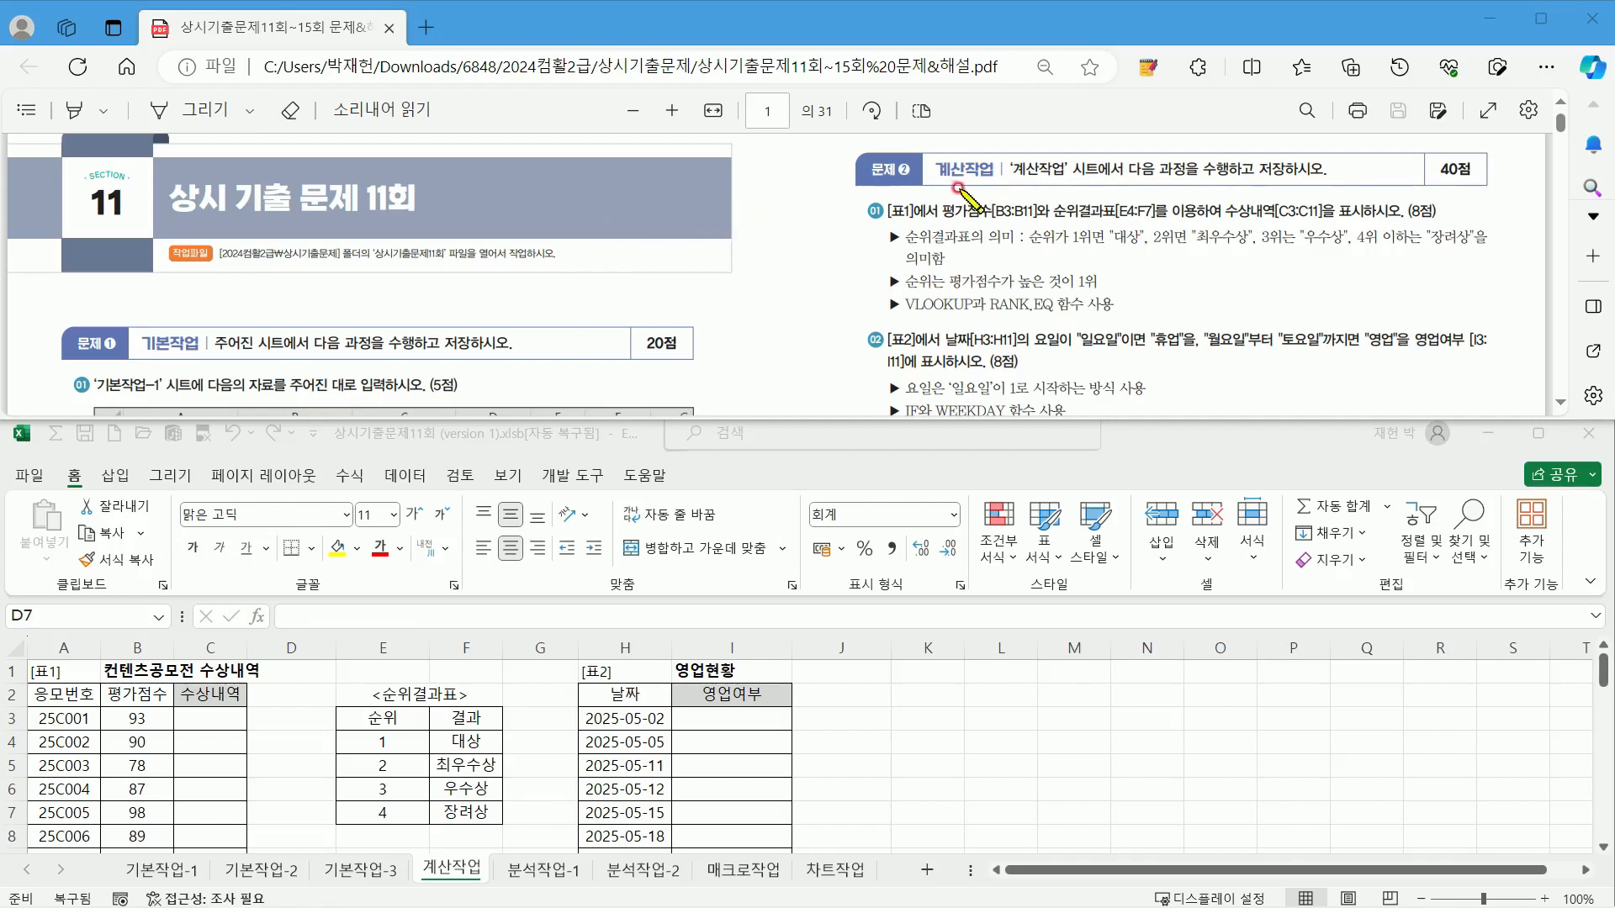
left_click_drag(927, 183, 996, 180)
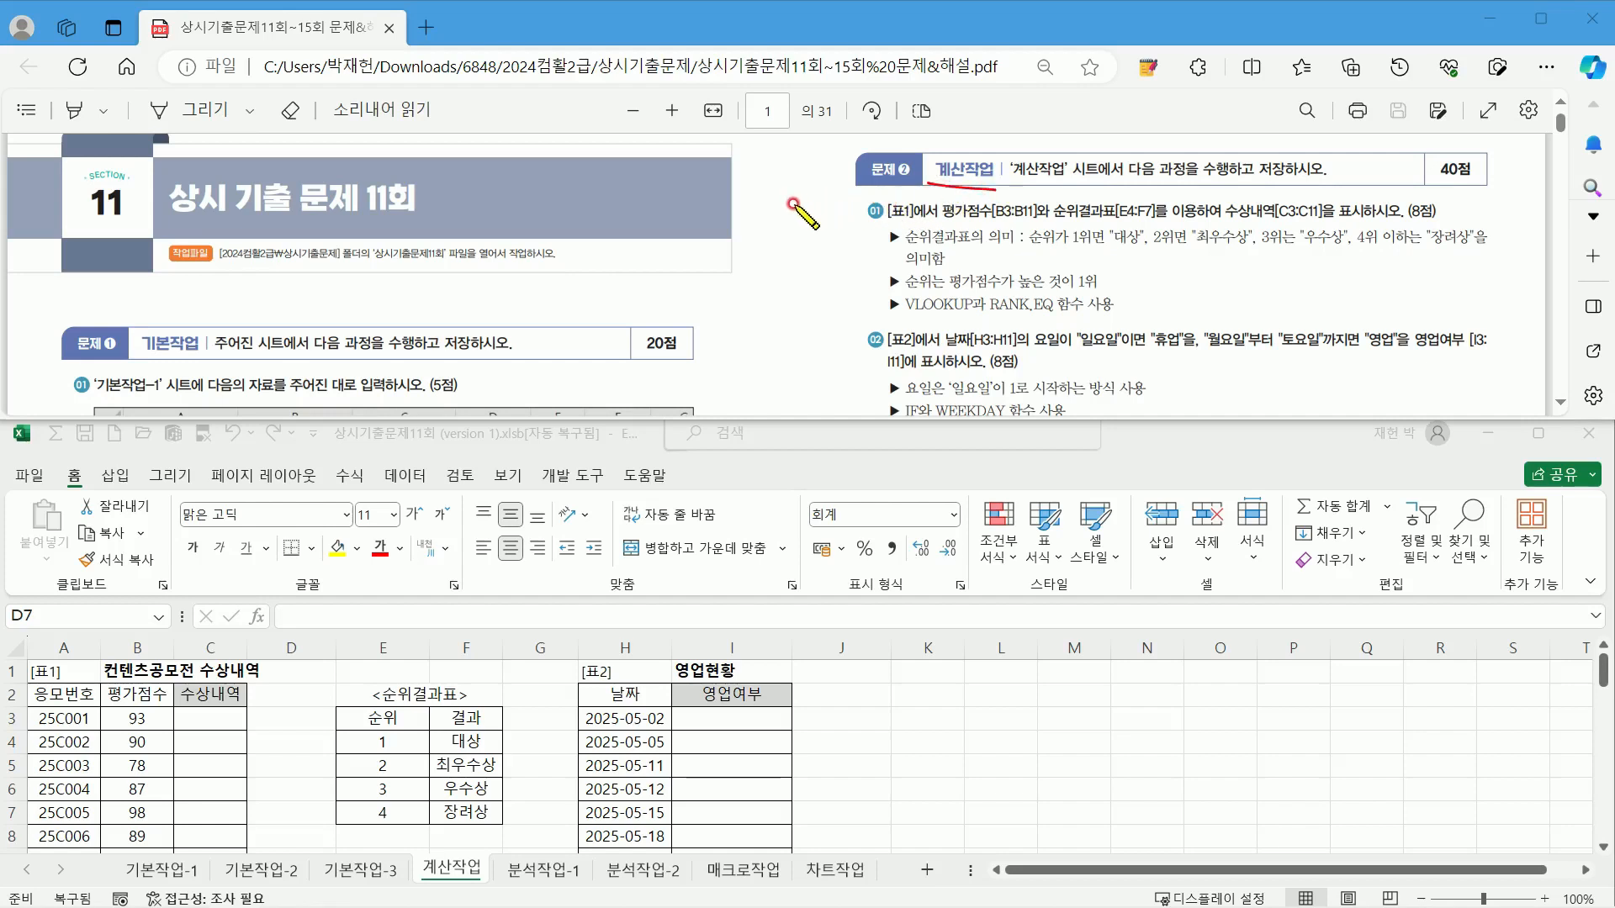
mouse_move(771, 184)
left_mouse_down()
mouse_move(763, 202)
mouse_move(796, 218)
mouse_move(788, 246)
left_mouse_up()
mouse_move(813, 192)
left_mouse_down()
mouse_move(802, 212)
mouse_move(858, 204)
mouse_move(875, 237)
mouse_move(938, 231)
mouse_move(915, 249)
left_mouse_up()
mouse_move(775, 273)
left_mouse_down()
mouse_move(754, 308)
mouse_move(770, 296)
mouse_move(784, 315)
left_mouse_up()
mouse_move(784, 315)
left_mouse_down()
mouse_move(798, 292)
mouse_move(862, 290)
mouse_move(862, 315)
left_mouse_up()
left_click_drag(1468, 168, 1440, 211)
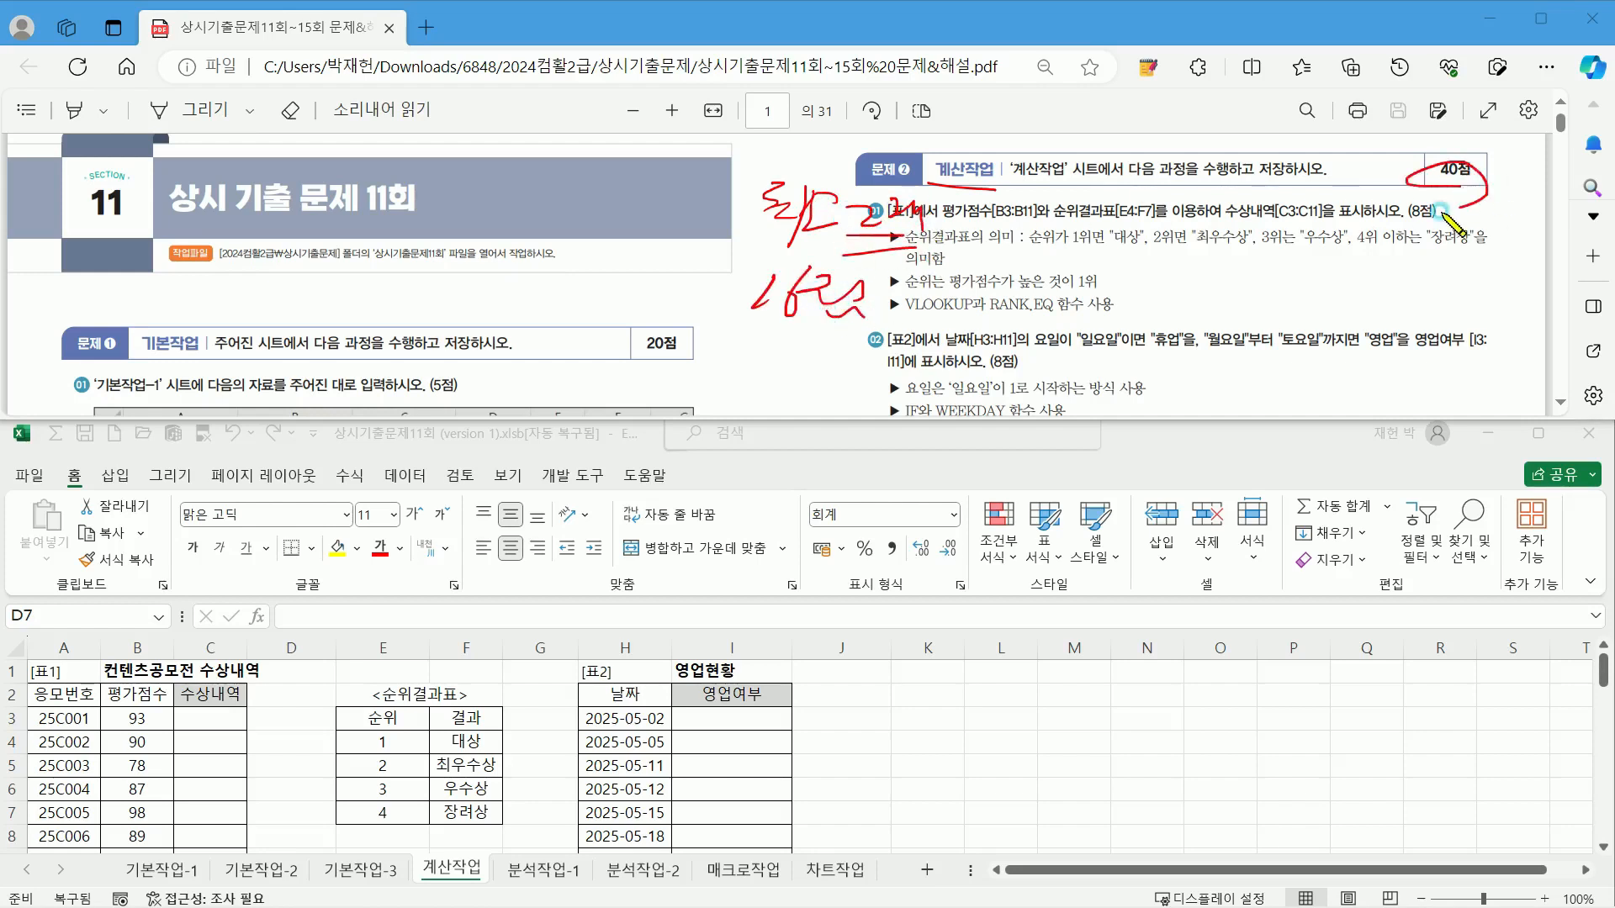
mouse_move(1264, 132)
left_mouse_down()
mouse_move(1085, 316)
mouse_move(785, 301)
left_mouse_up()
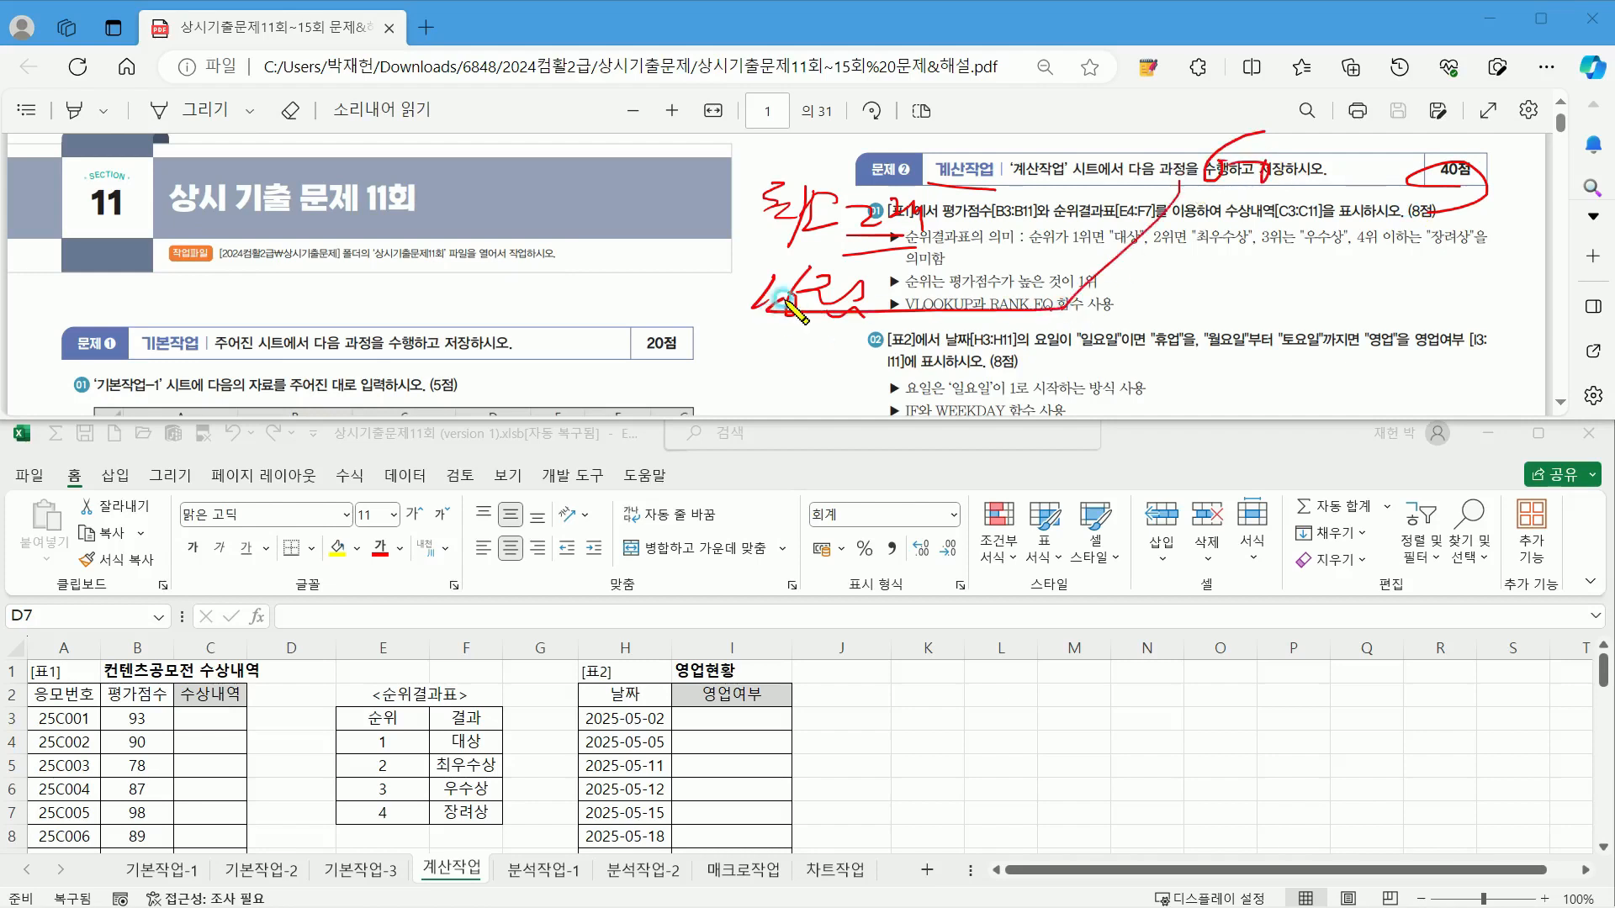
left_click_drag(624, 248, 646, 295)
left_click_drag(711, 211, 683, 281)
mouse_move(637, 280)
left_mouse_down()
mouse_move(731, 276)
mouse_move(604, 298)
mouse_move(702, 294)
left_mouse_up()
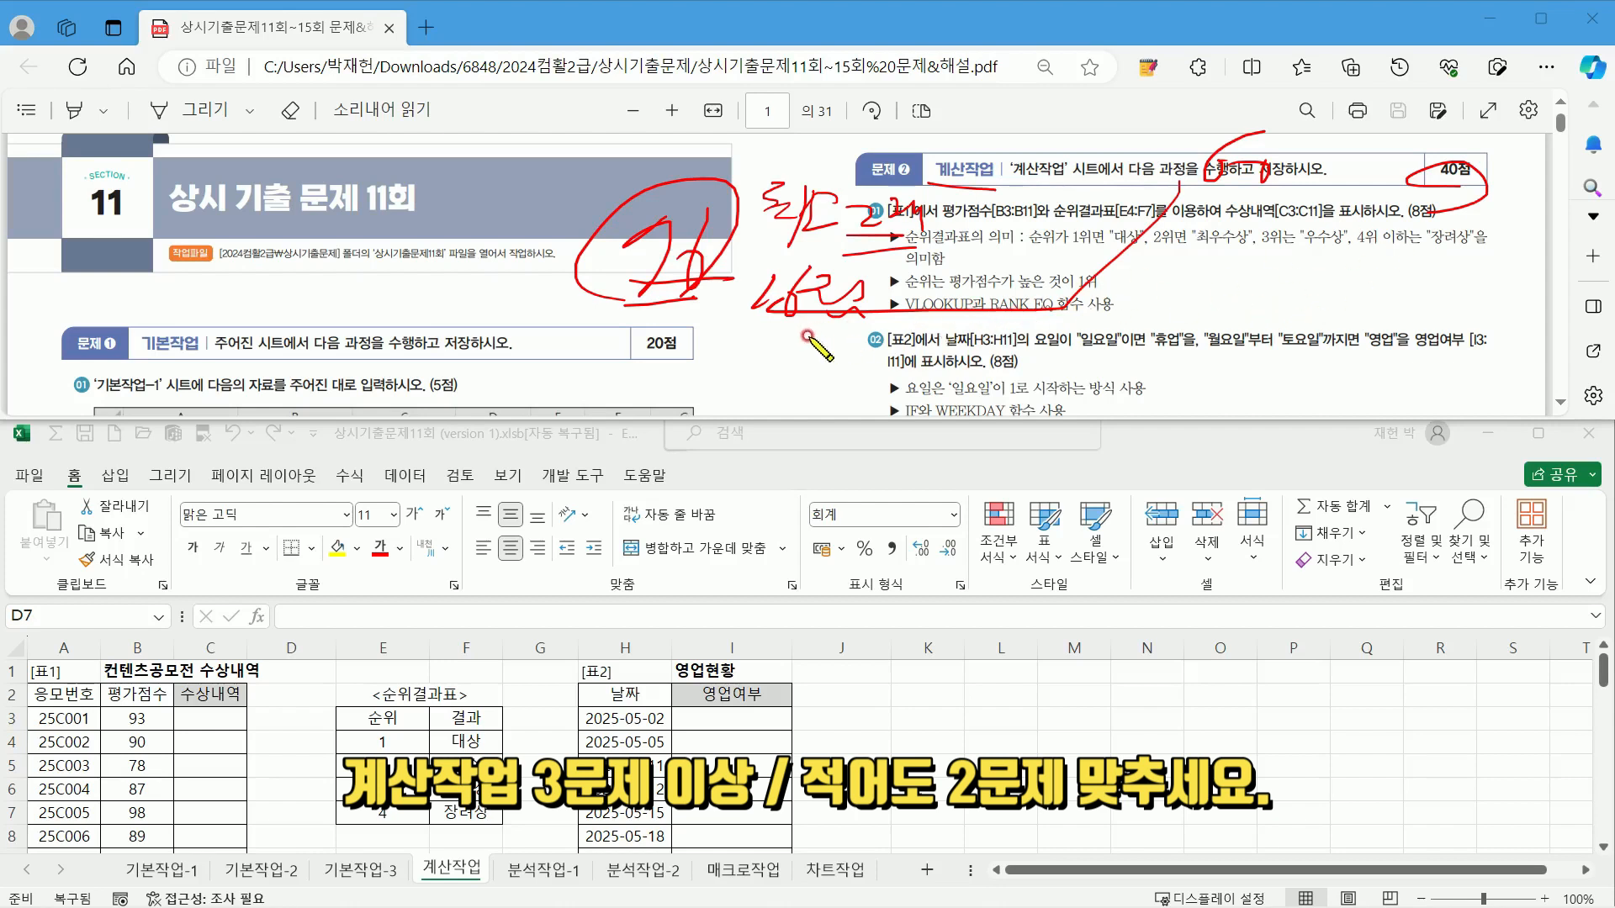
mouse_move(1213, 257)
left_mouse_down()
mouse_move(1238, 273)
mouse_move(1213, 291)
left_mouse_up()
mouse_move(1264, 267)
left_mouse_down()
mouse_move(1306, 288)
mouse_move(1264, 293)
left_mouse_up()
mouse_move(1321, 295)
left_mouse_down()
mouse_move(1346, 273)
mouse_move(1325, 293)
left_mouse_up()
mouse_move(1196, 326)
left_mouse_down()
mouse_move(1297, 353)
mouse_move(1259, 372)
left_mouse_up()
left_click_drag(1170, 367, 1310, 375)
left_click_drag(1325, 291, 1327, 311)
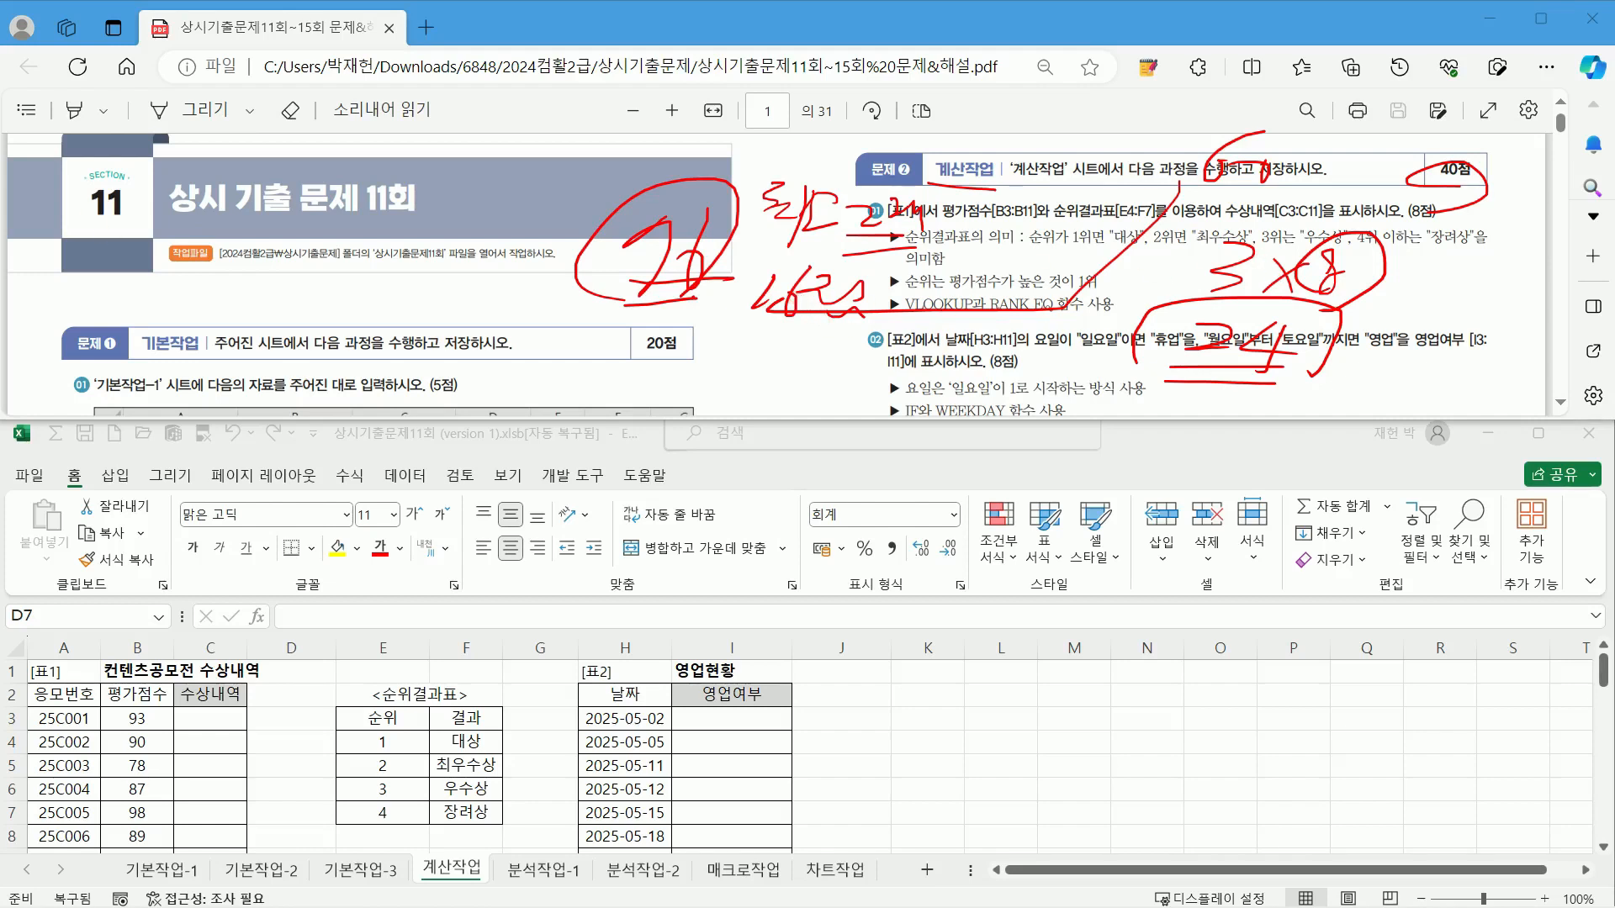
key("Escape")
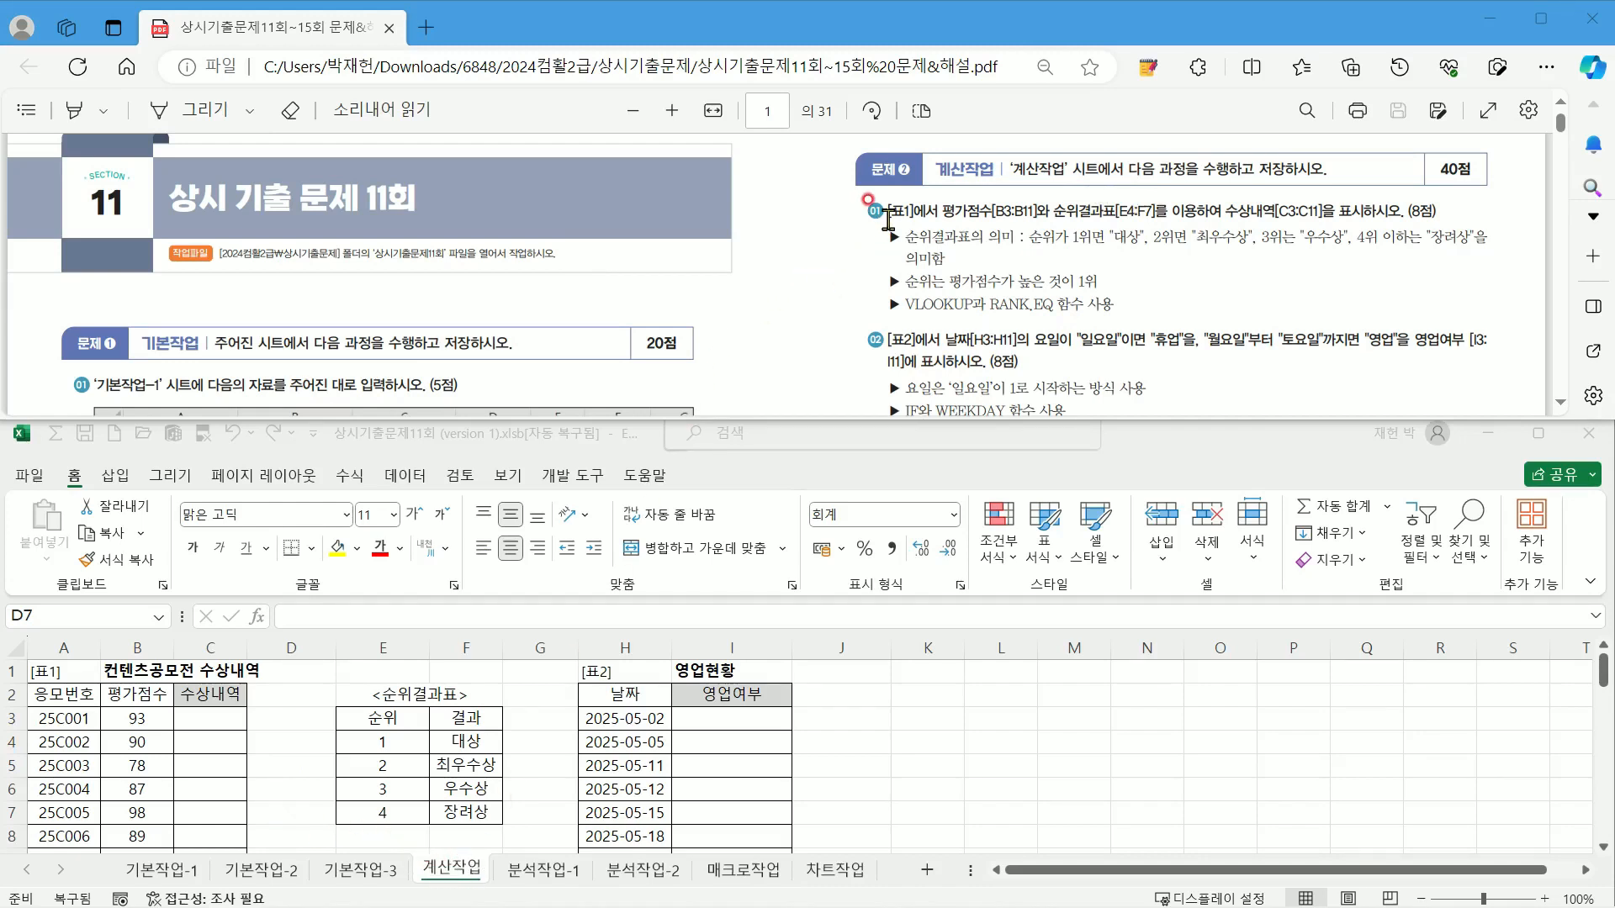
Step: Enter trial ranks in the 수상내역 column of 표1: 1 in C7 and 2 in C3
scroll(891, 223, "down", 3)
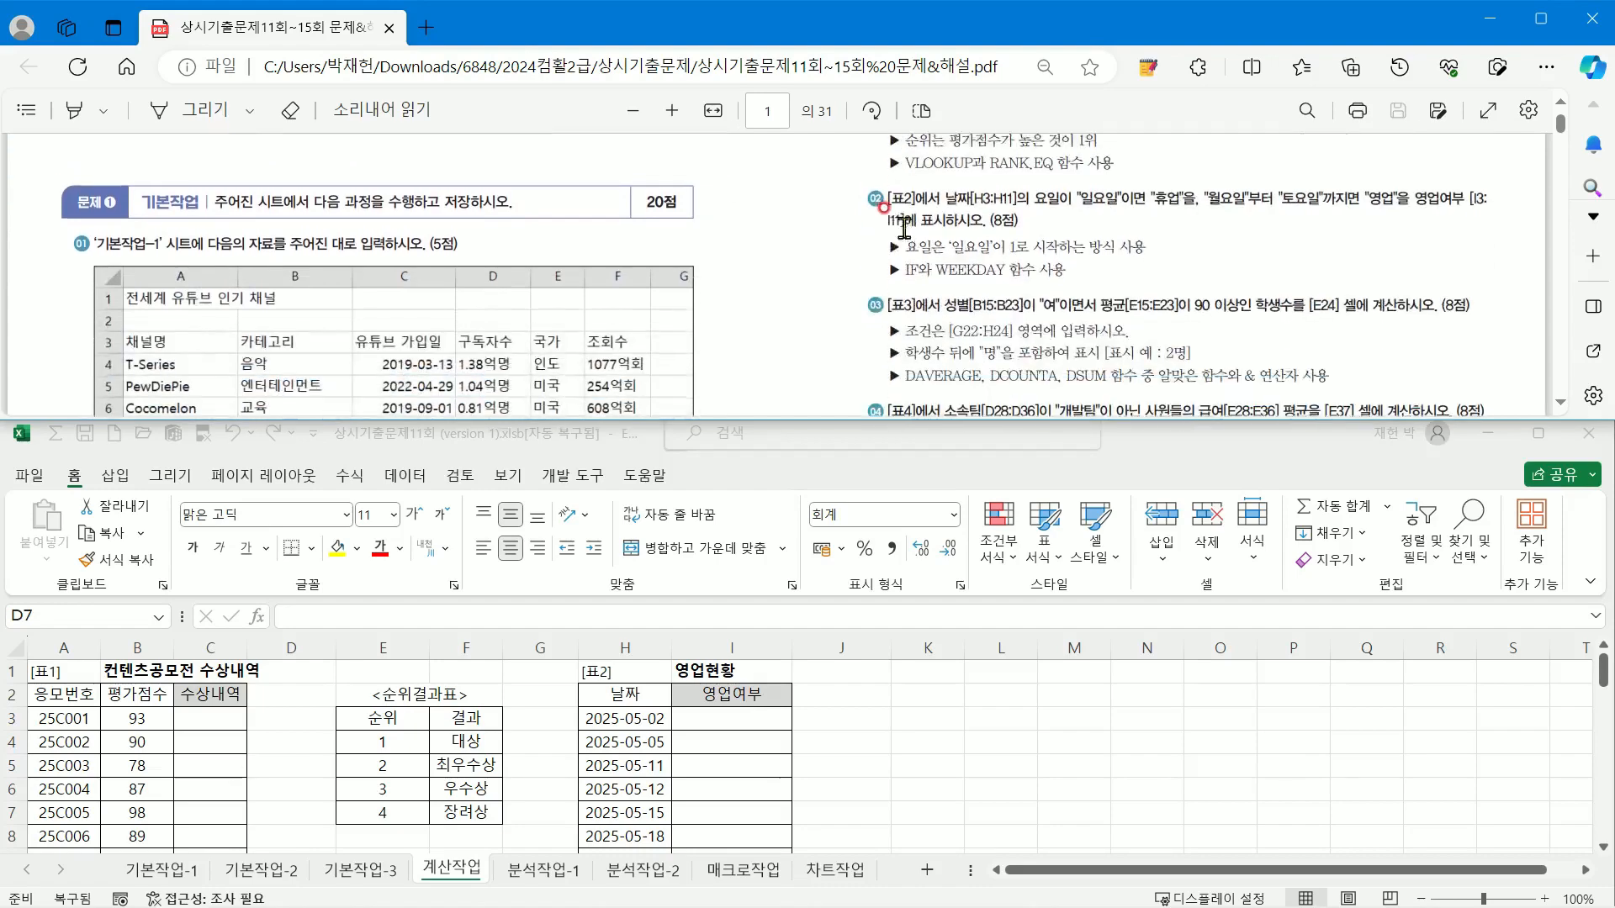
scroll(891, 215, "down", 2)
scroll(892, 215, "up", 5)
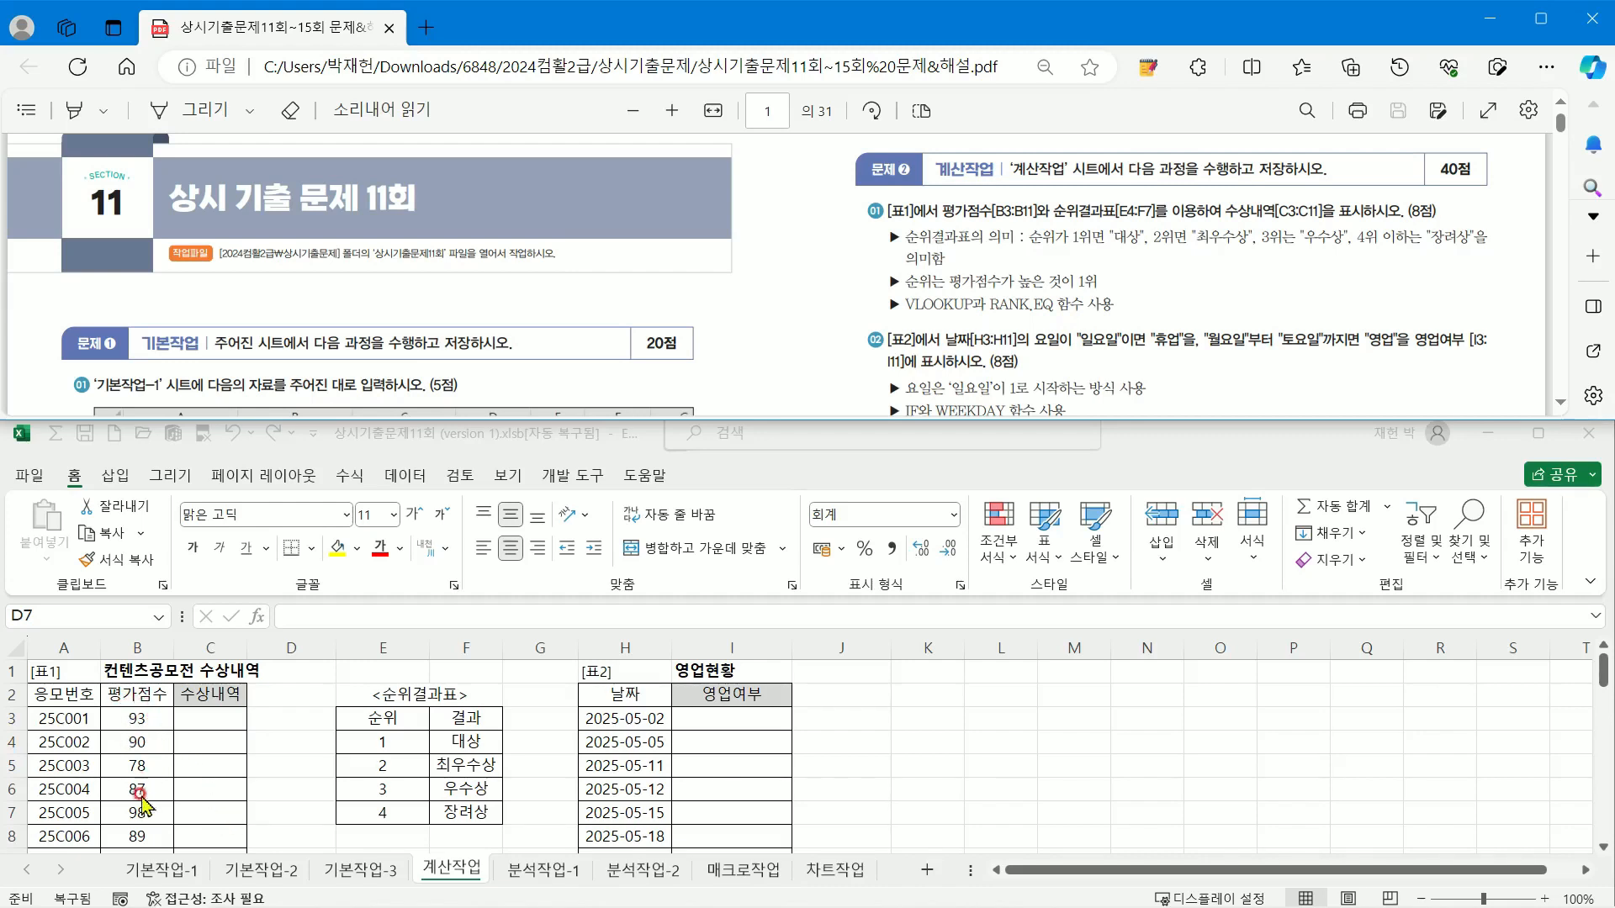
left_click(131, 819)
left_click(181, 819)
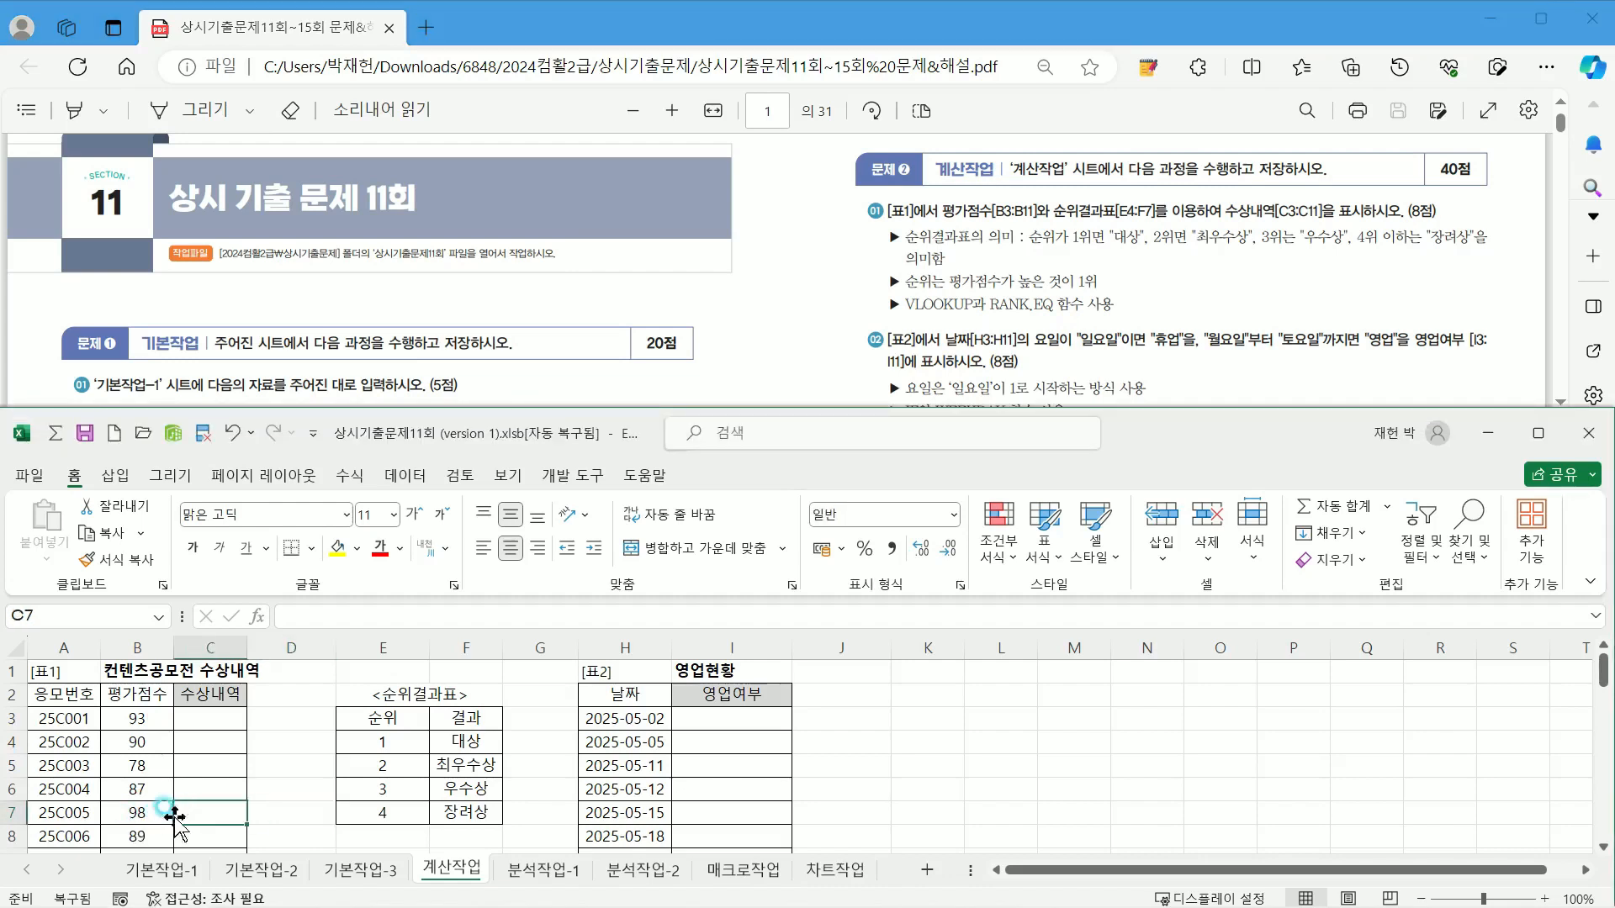
left_click(145, 815)
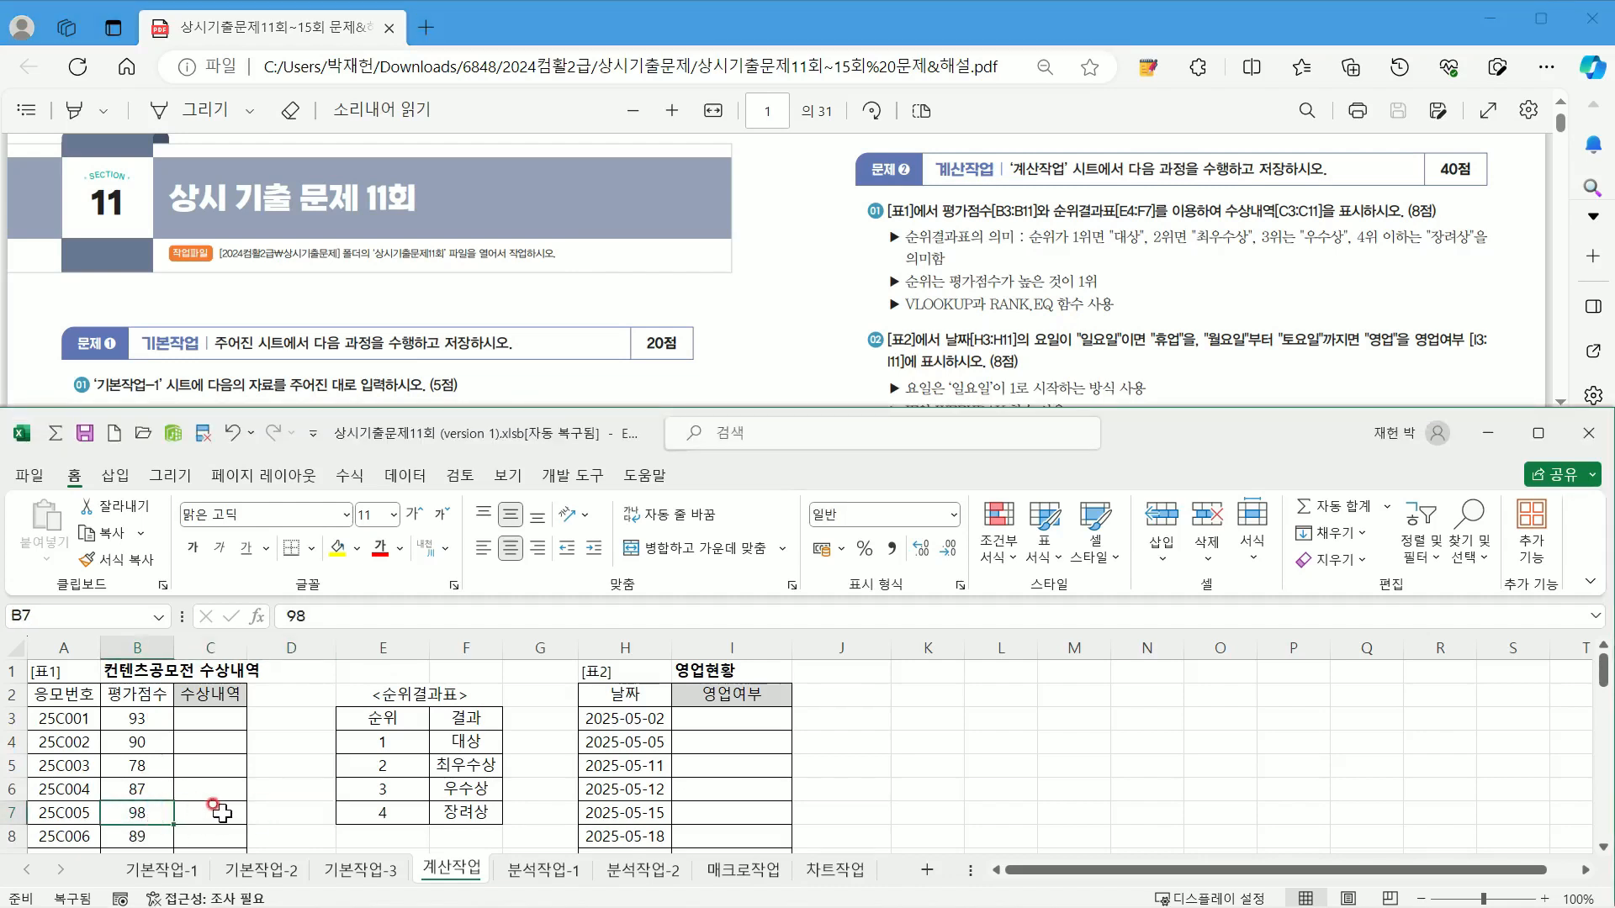
left_click(221, 813)
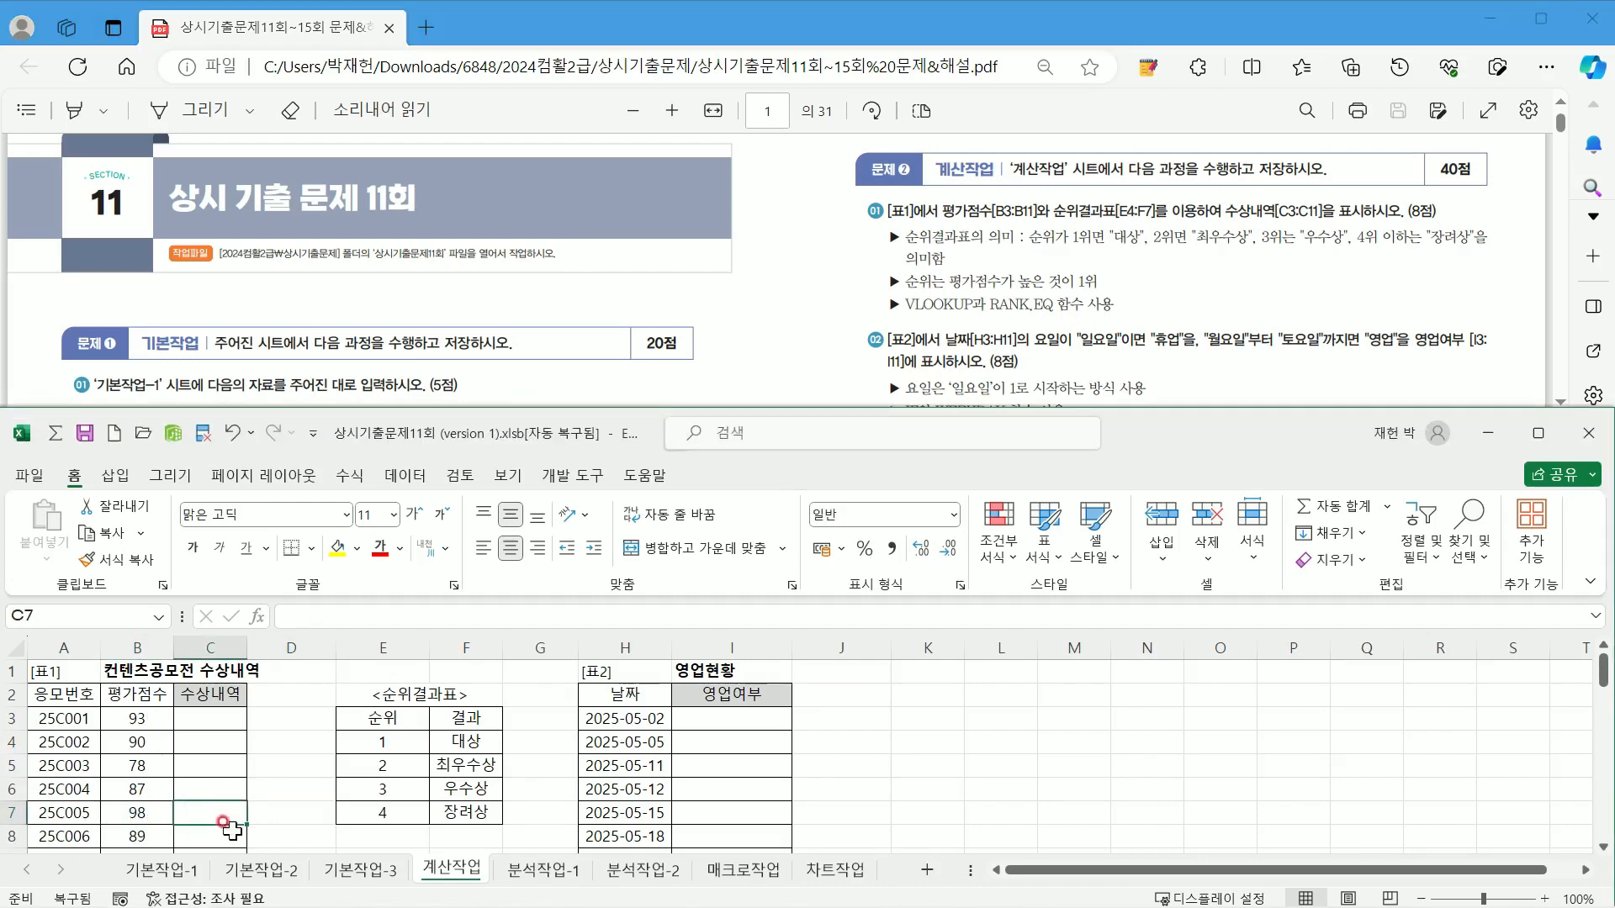
type("1")
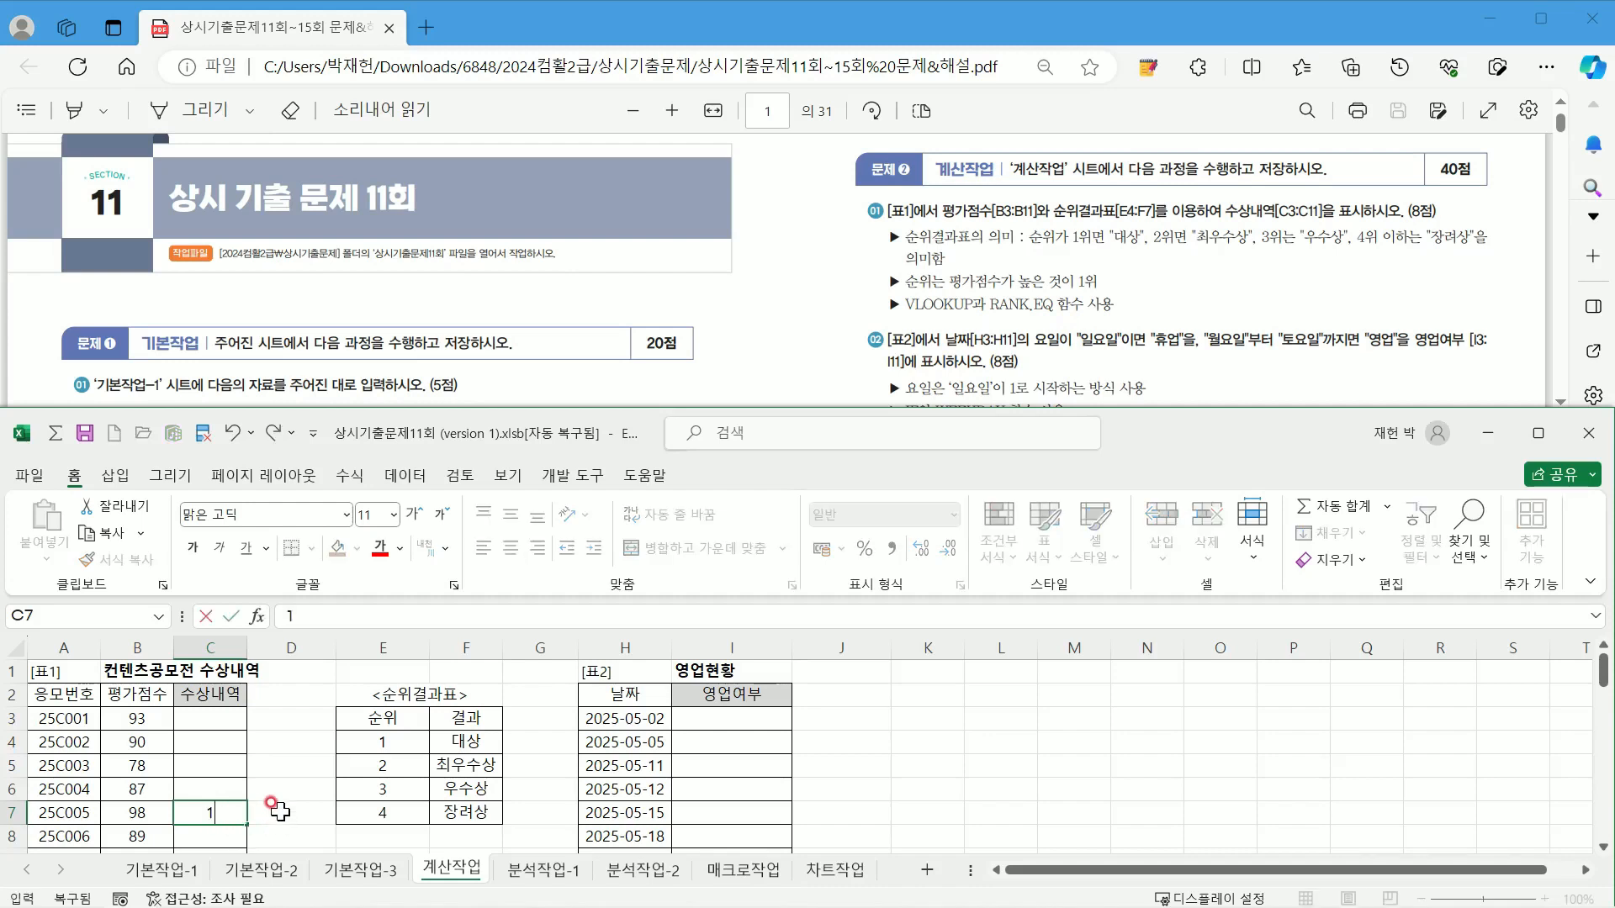
left_click(212, 720)
left_click(193, 814)
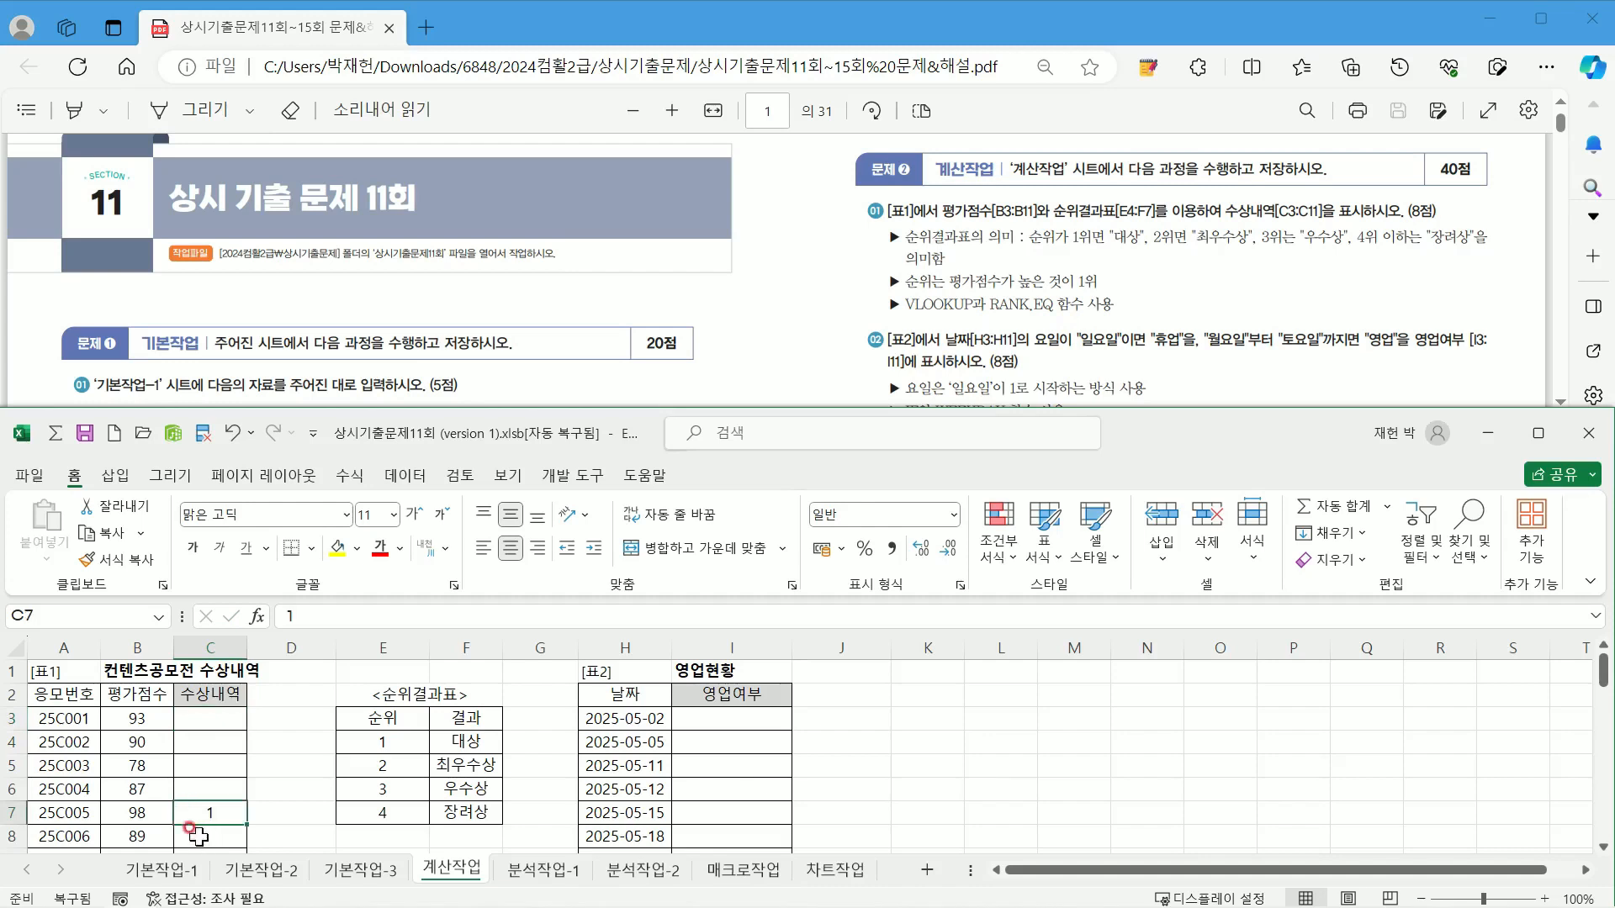
left_click(202, 720)
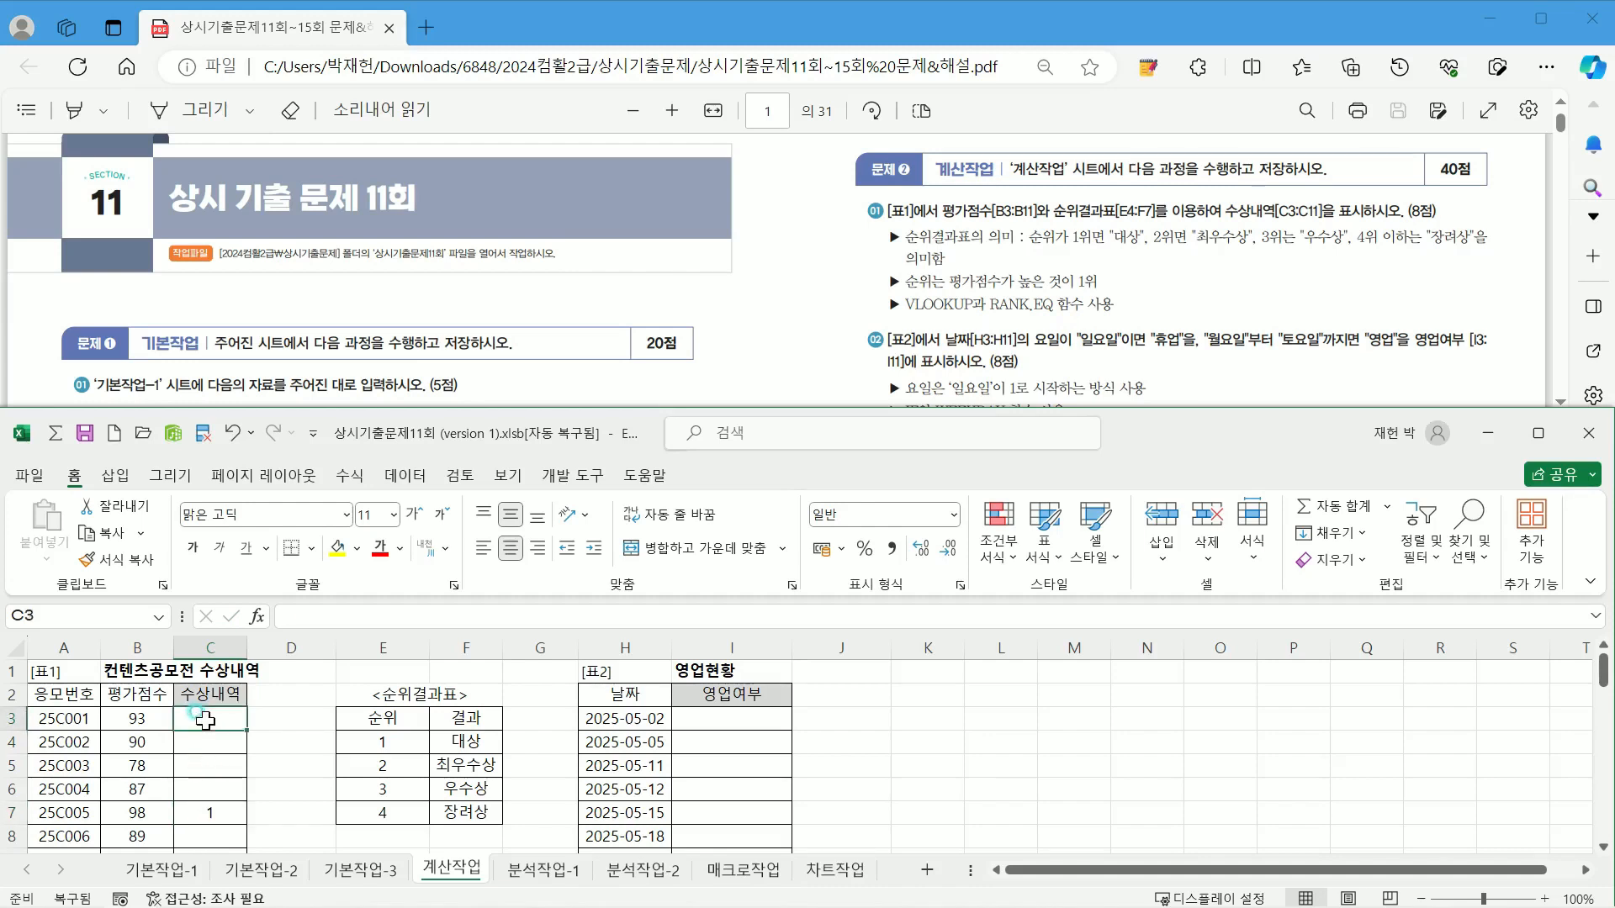
type("2")
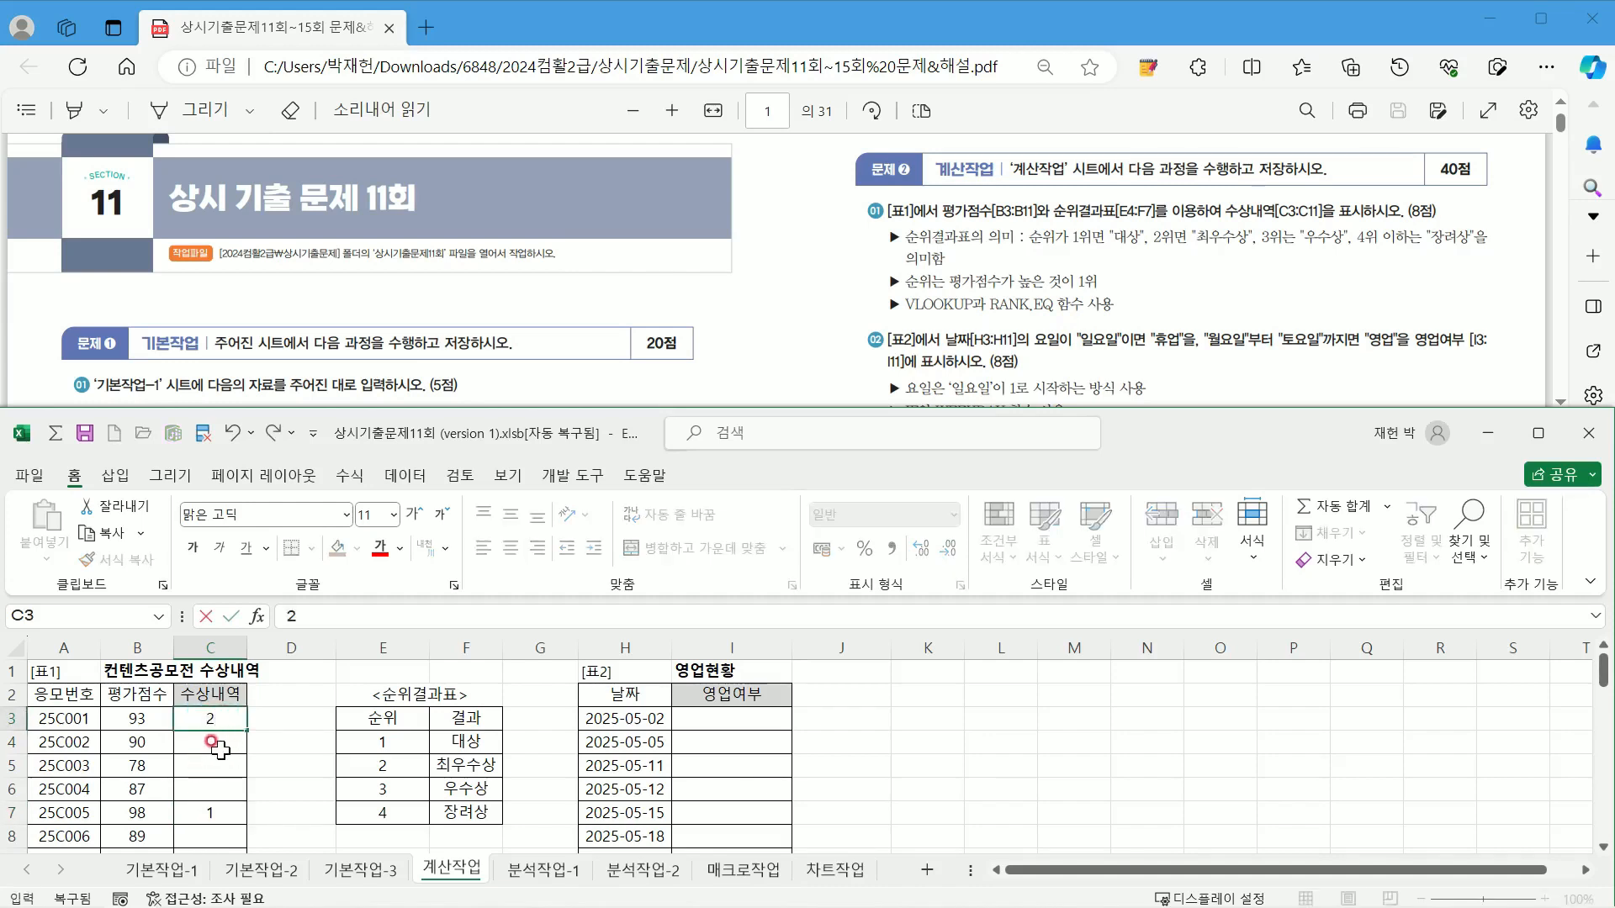
key("Return")
left_click(212, 810)
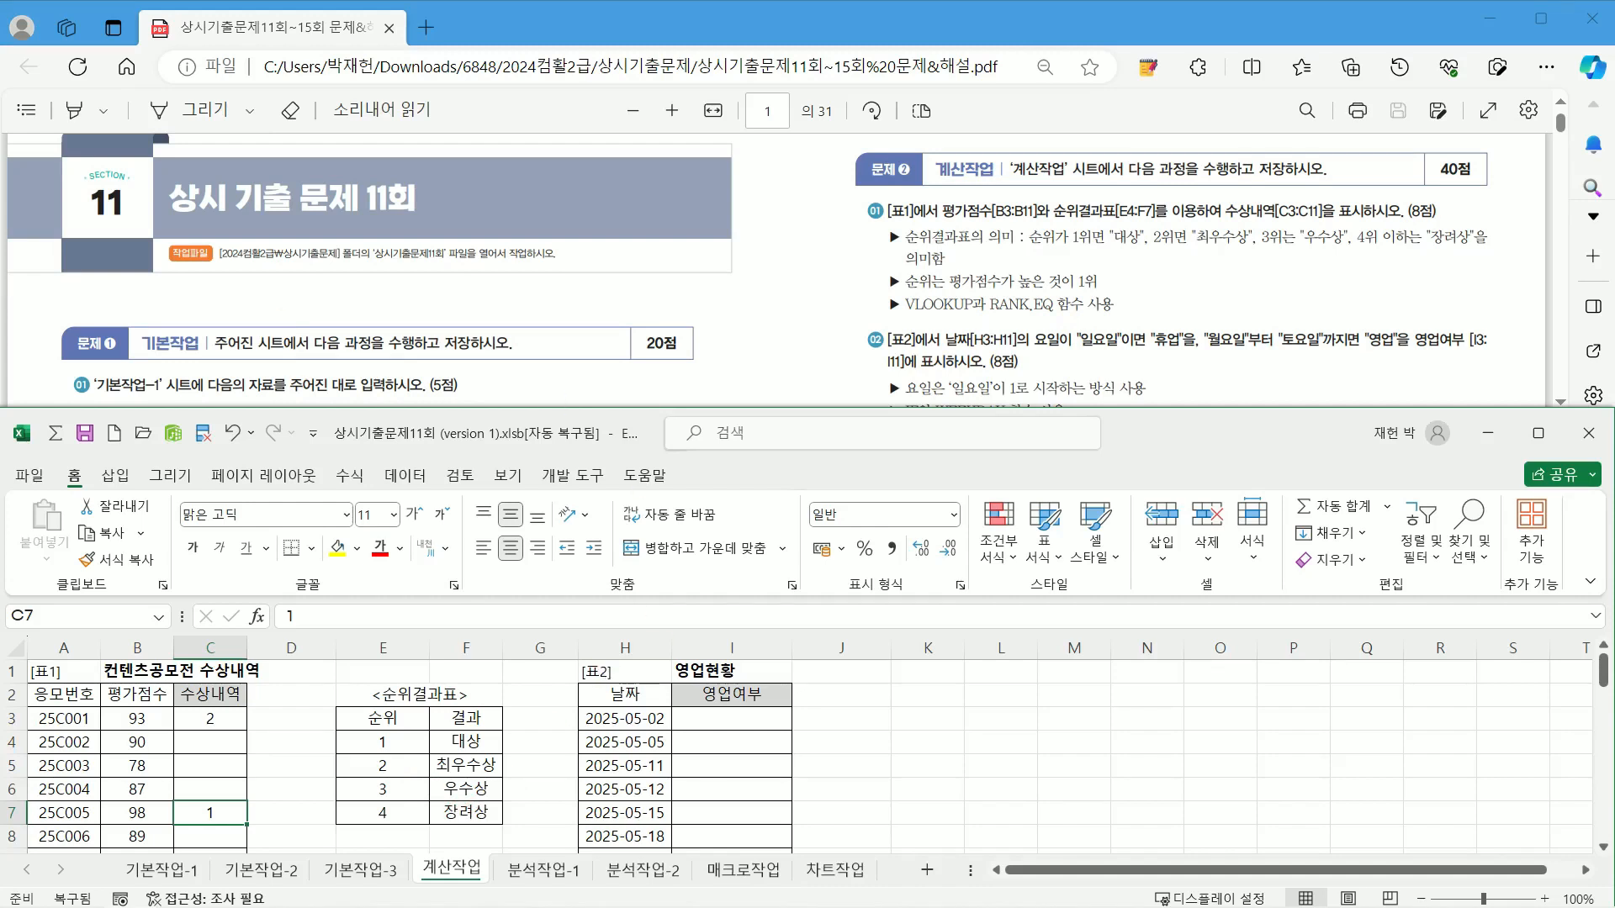
key("ctrl+2")
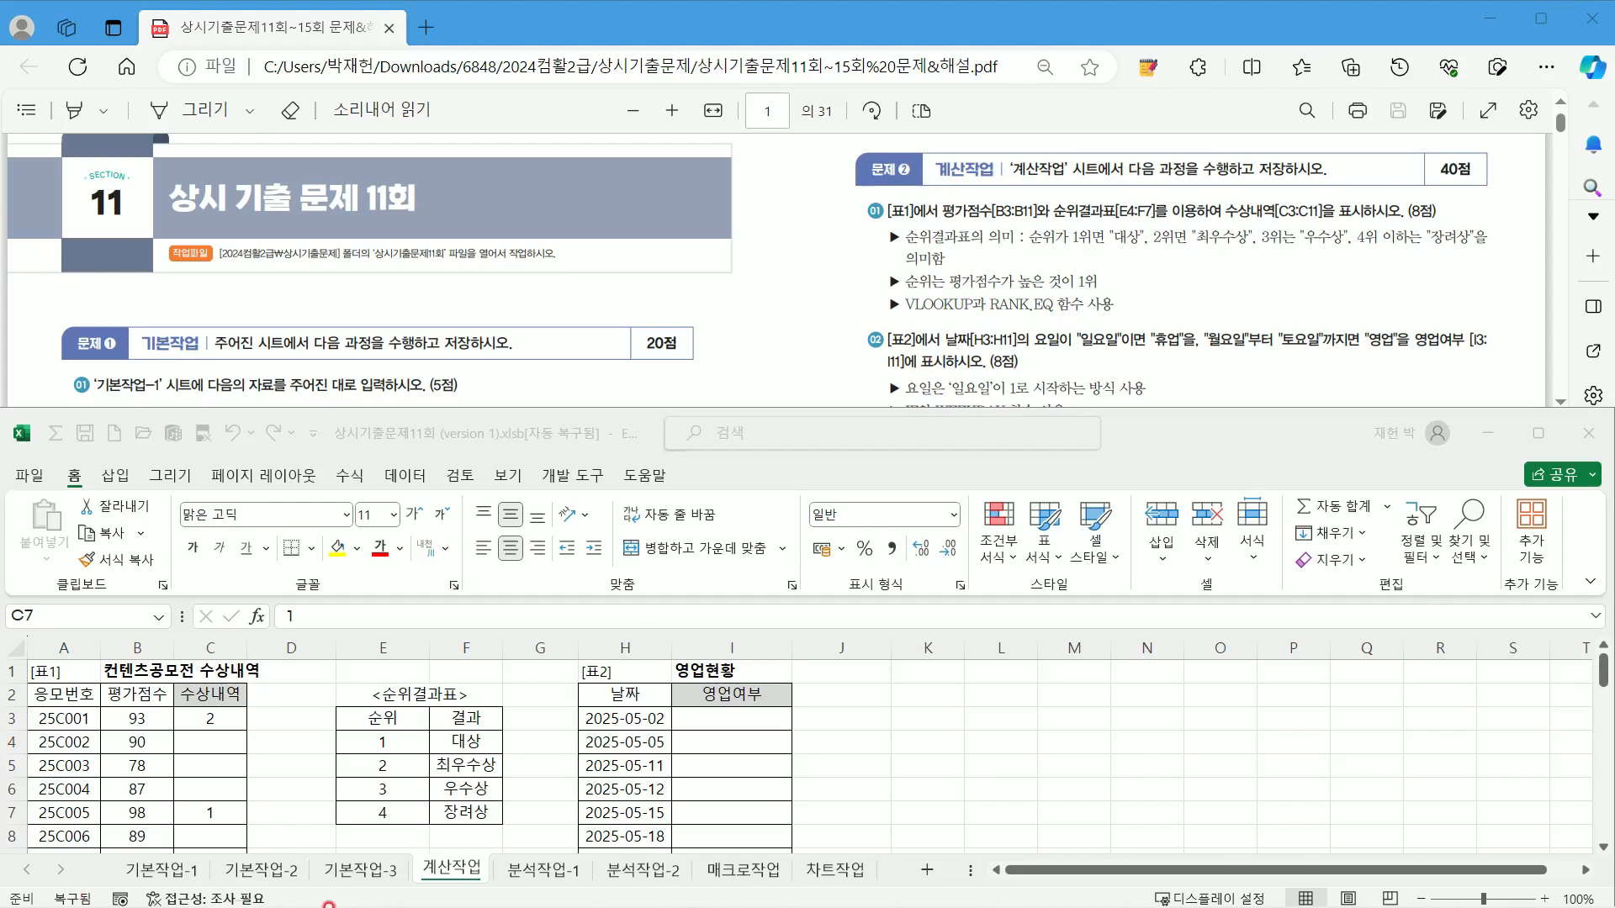
key("Escape")
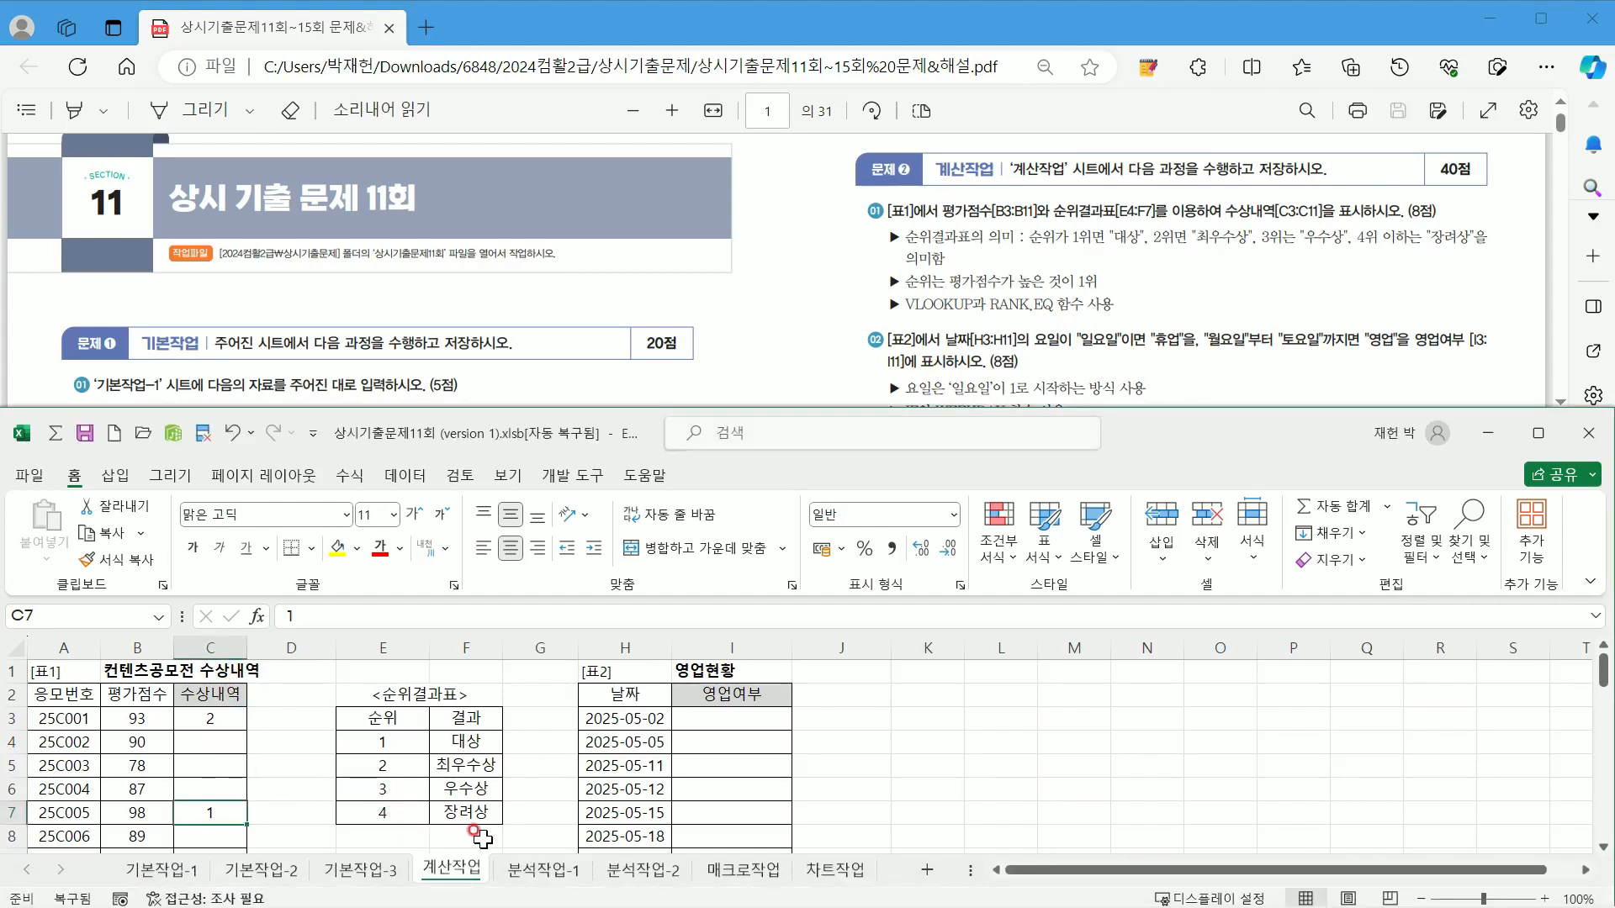
Step: Clear the trial ranks from cells C3:C8 in the 수상내역 column
left_click_drag(200, 722, 225, 837)
key("Delete")
left_click(330, 759)
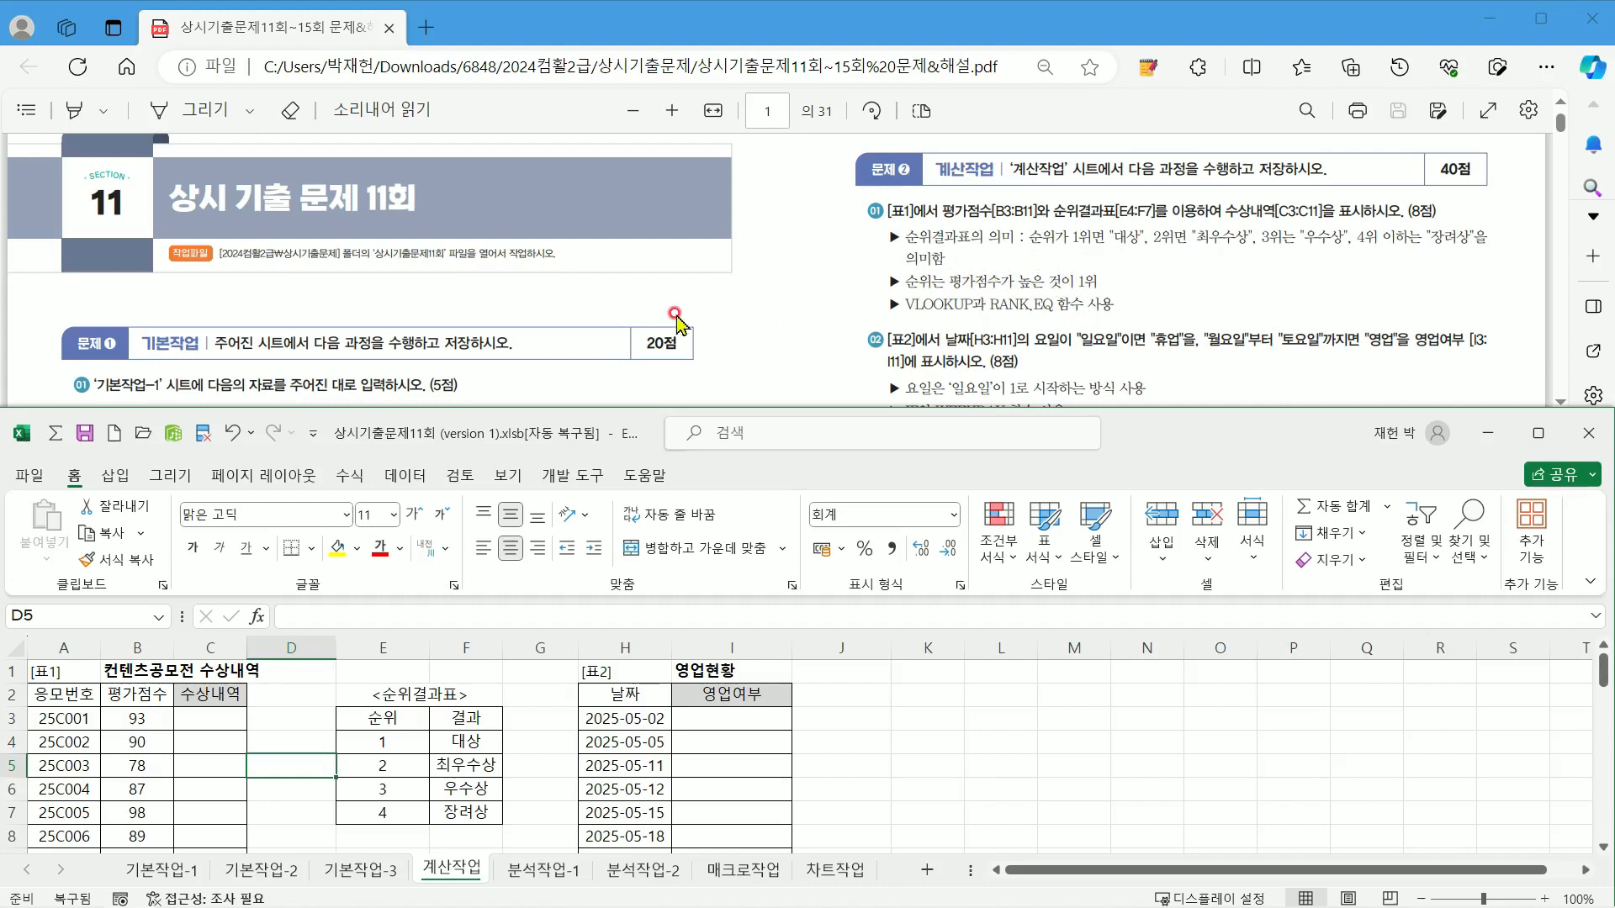
key("ctrl+2")
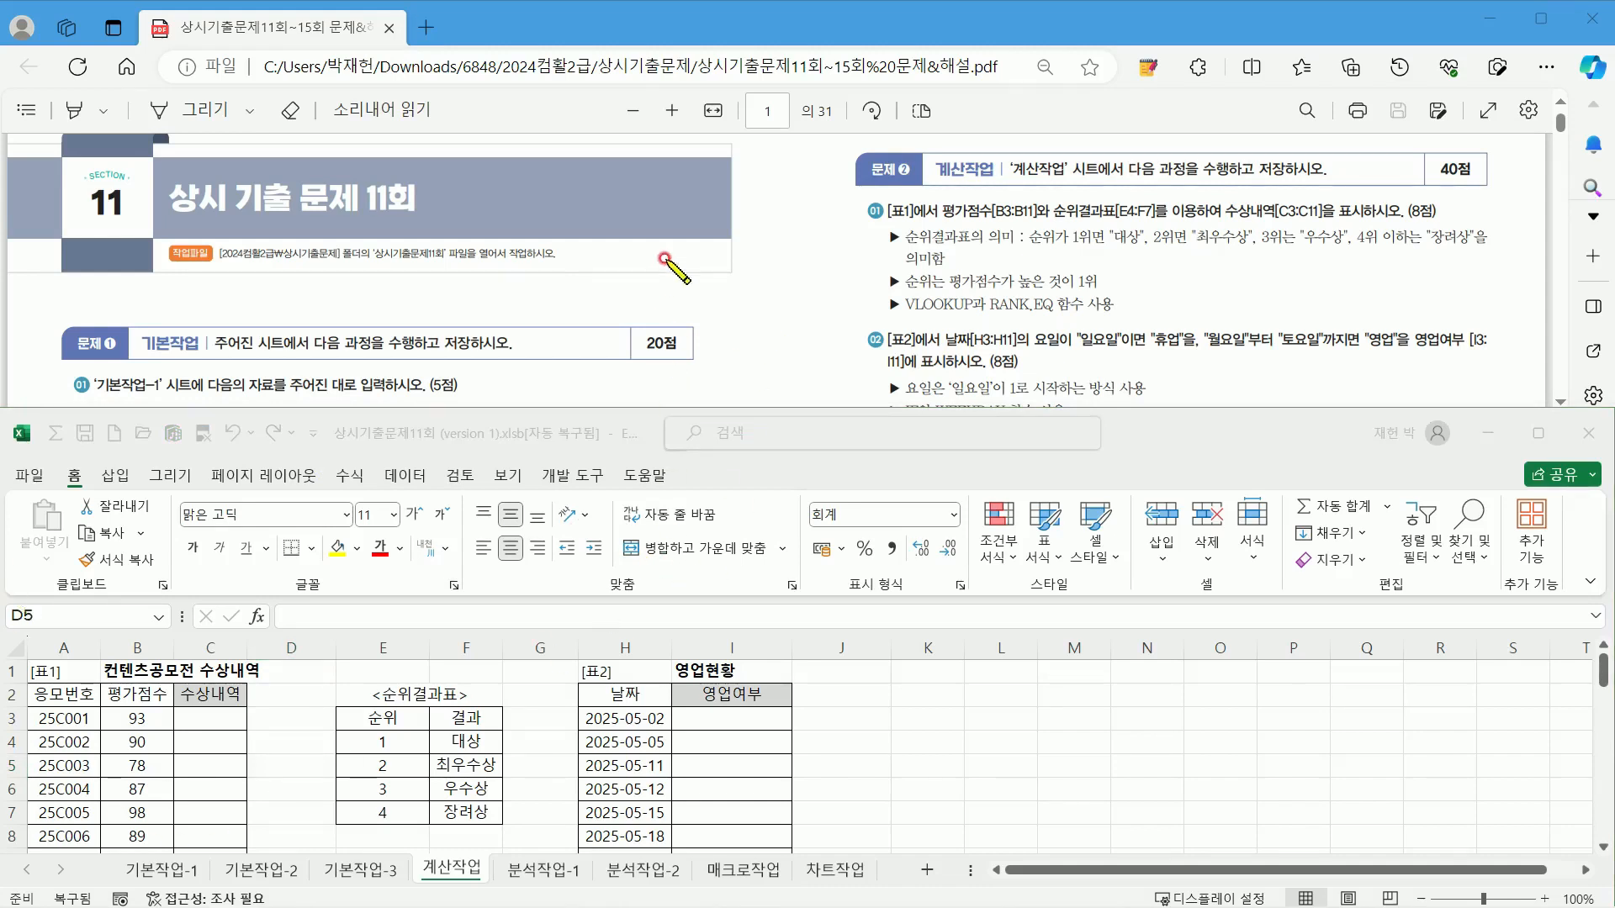
mouse_move(623, 265)
left_mouse_down()
mouse_move(614, 300)
mouse_move(663, 269)
mouse_move(689, 274)
left_mouse_up()
left_click_drag(785, 259, 774, 304)
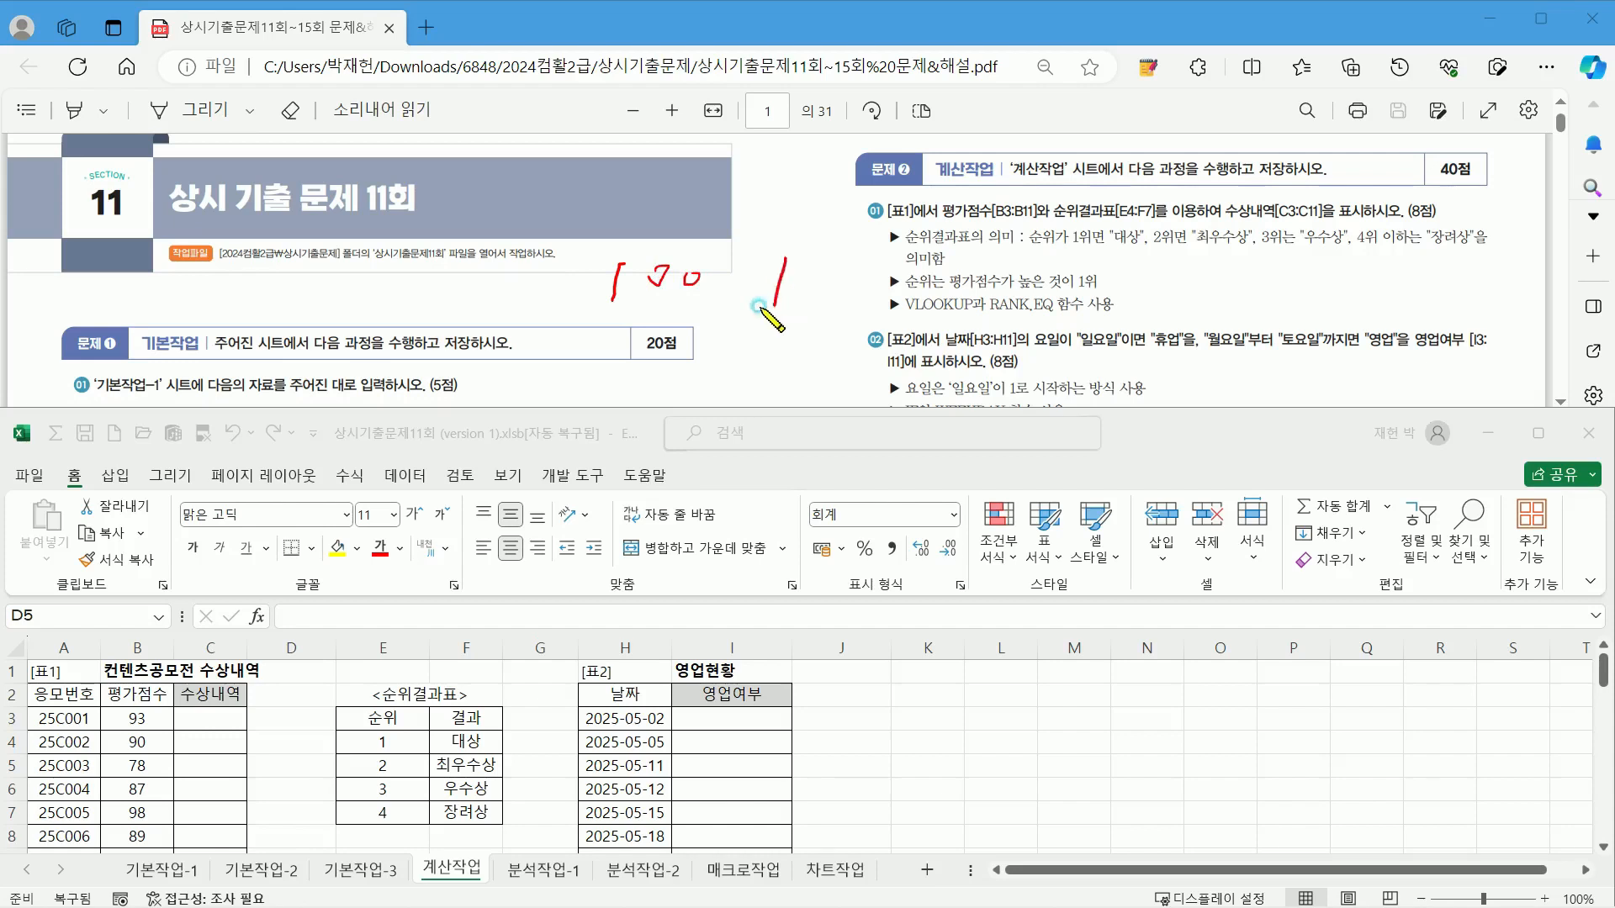
mouse_move(639, 340)
left_mouse_down()
mouse_move(666, 344)
mouse_move(667, 374)
mouse_move(799, 364)
left_mouse_up()
mouse_move(650, 413)
left_mouse_down()
mouse_move(668, 411)
mouse_move(653, 413)
left_mouse_up()
left_click_drag(680, 419, 766, 437)
left_click_drag(842, 285, 791, 402)
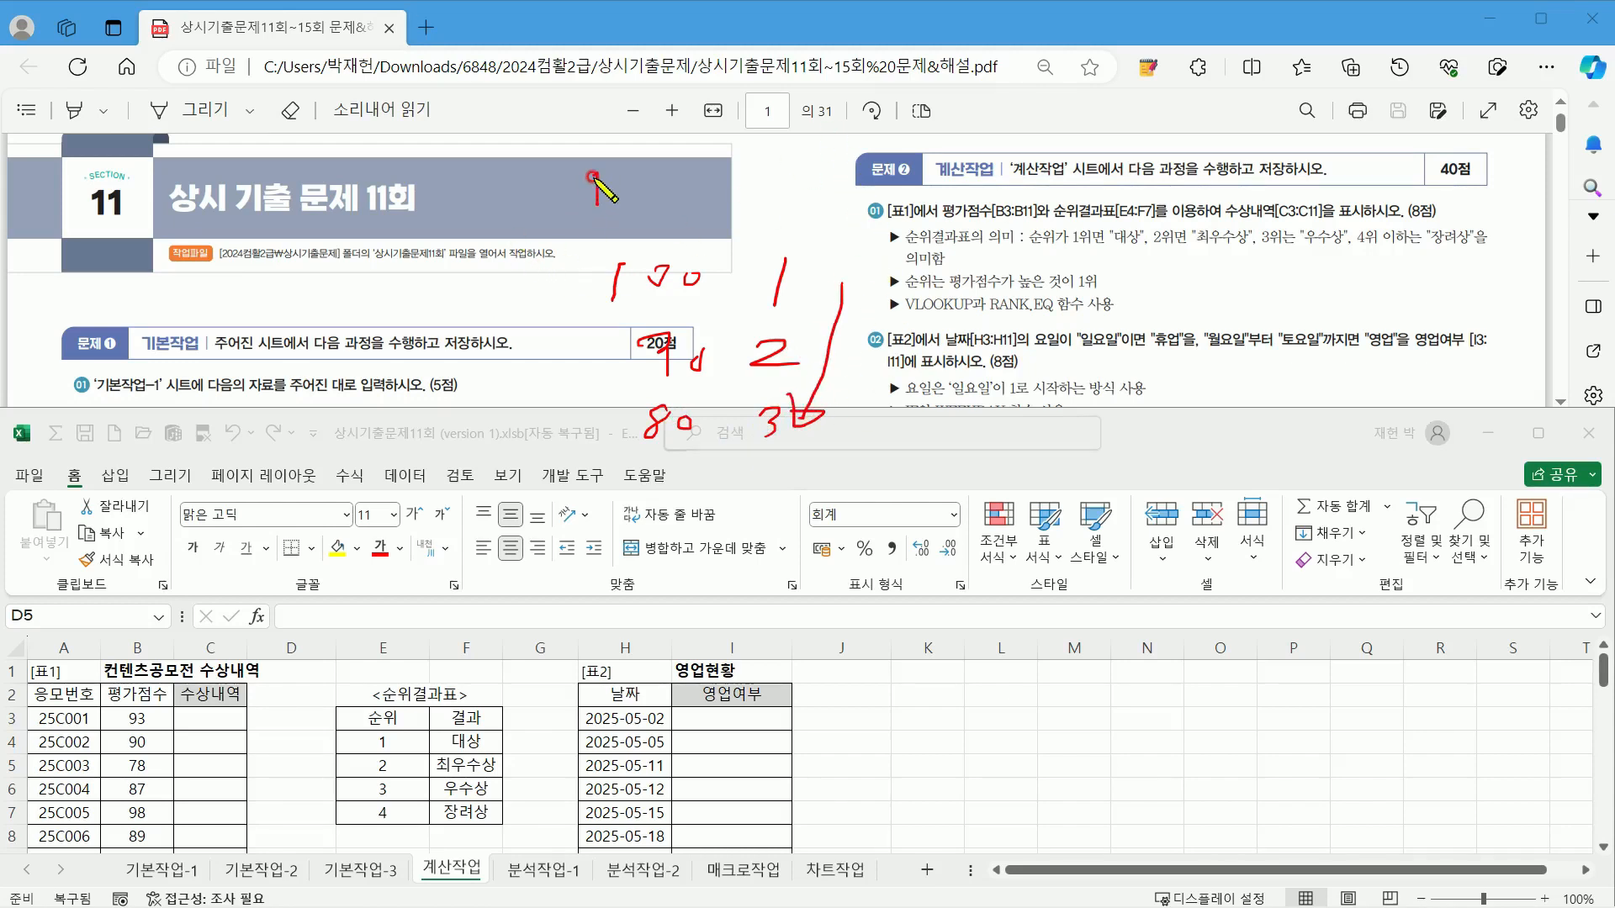
mouse_move(595, 173)
left_mouse_down()
mouse_move(626, 188)
mouse_move(628, 225)
left_mouse_up()
mouse_move(644, 169)
left_mouse_down()
mouse_move(637, 191)
mouse_move(678, 211)
mouse_move(673, 240)
left_mouse_up()
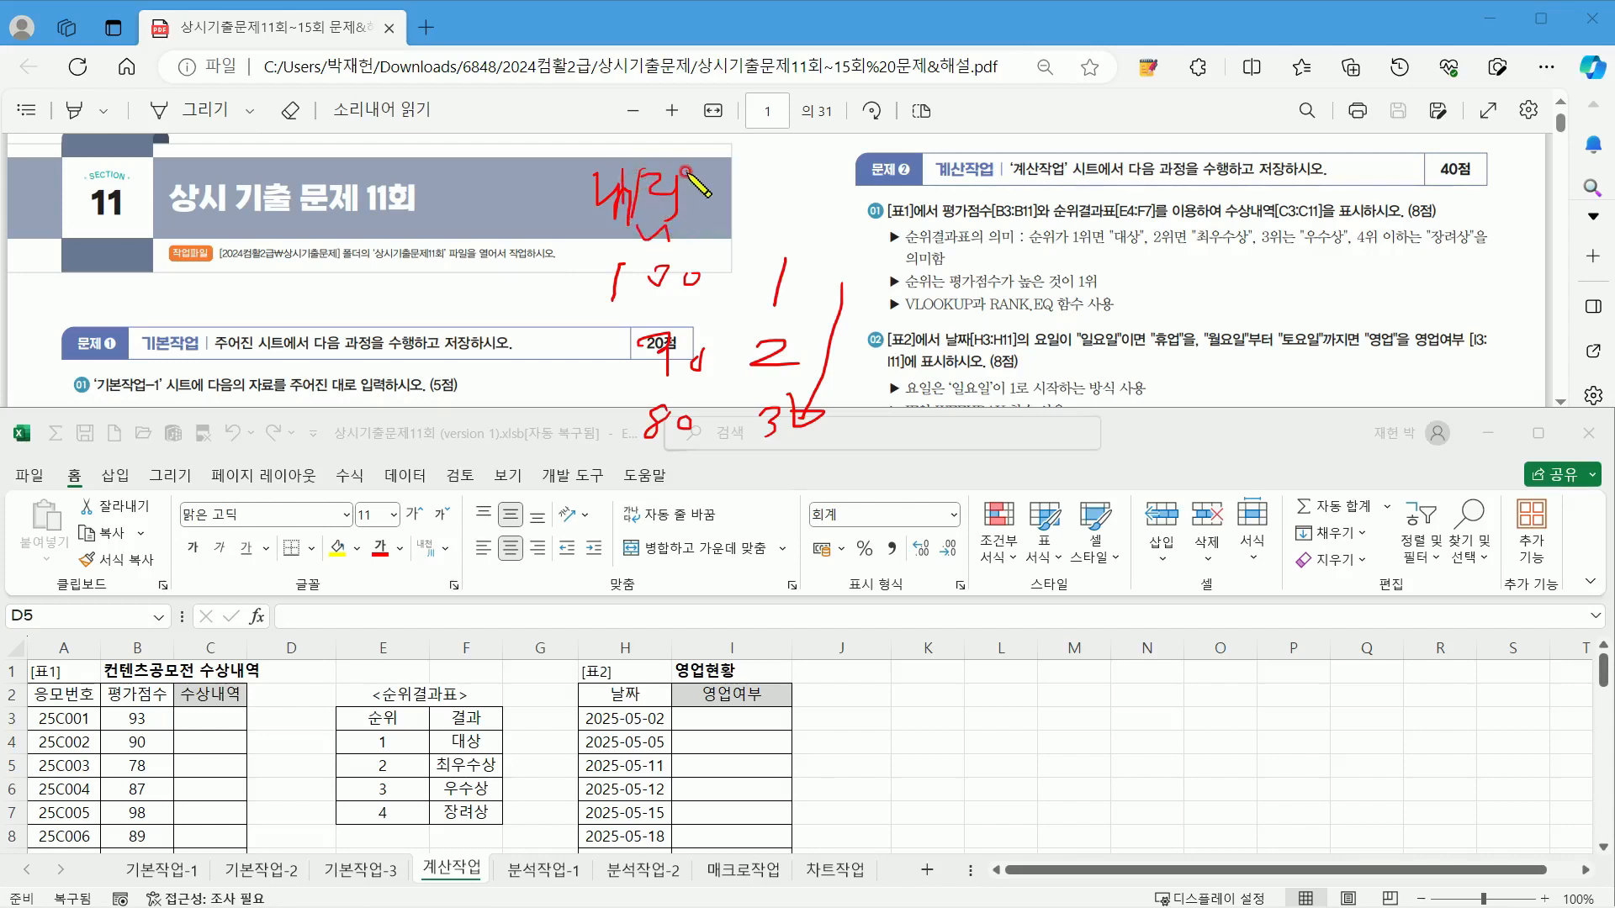
mouse_move(689, 173)
left_mouse_down()
mouse_move(713, 216)
mouse_move(743, 213)
left_mouse_up()
mouse_move(757, 177)
left_mouse_down()
mouse_move(734, 214)
mouse_move(768, 199)
left_mouse_up()
left_click_drag(718, 218, 755, 240)
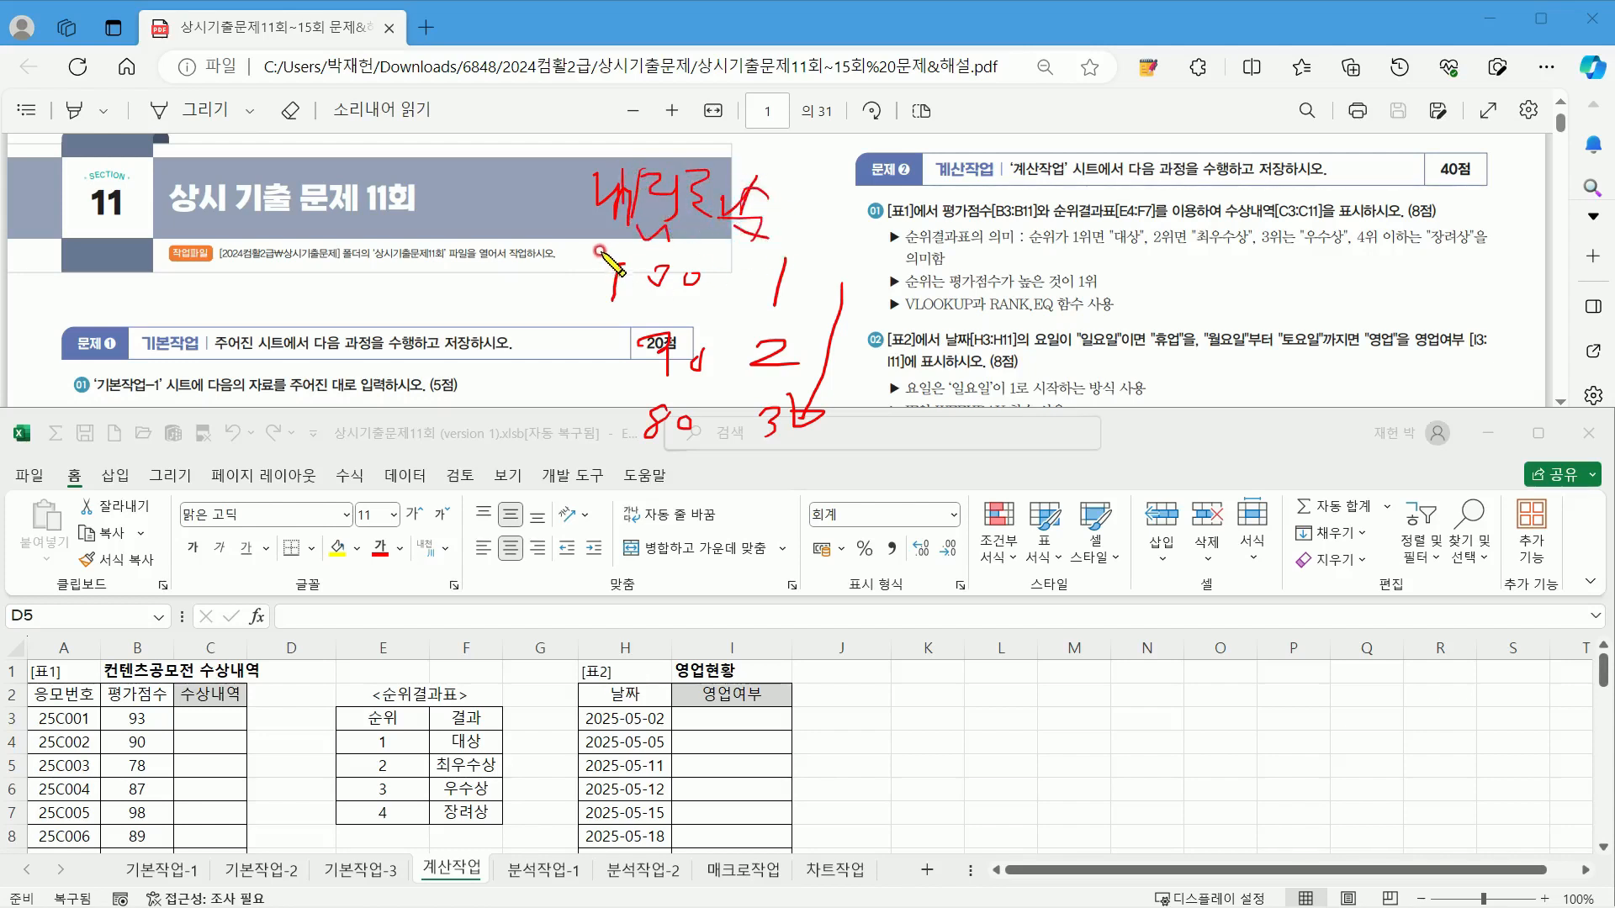
left_click_drag(593, 246, 799, 247)
left_click_drag(525, 250, 775, 252)
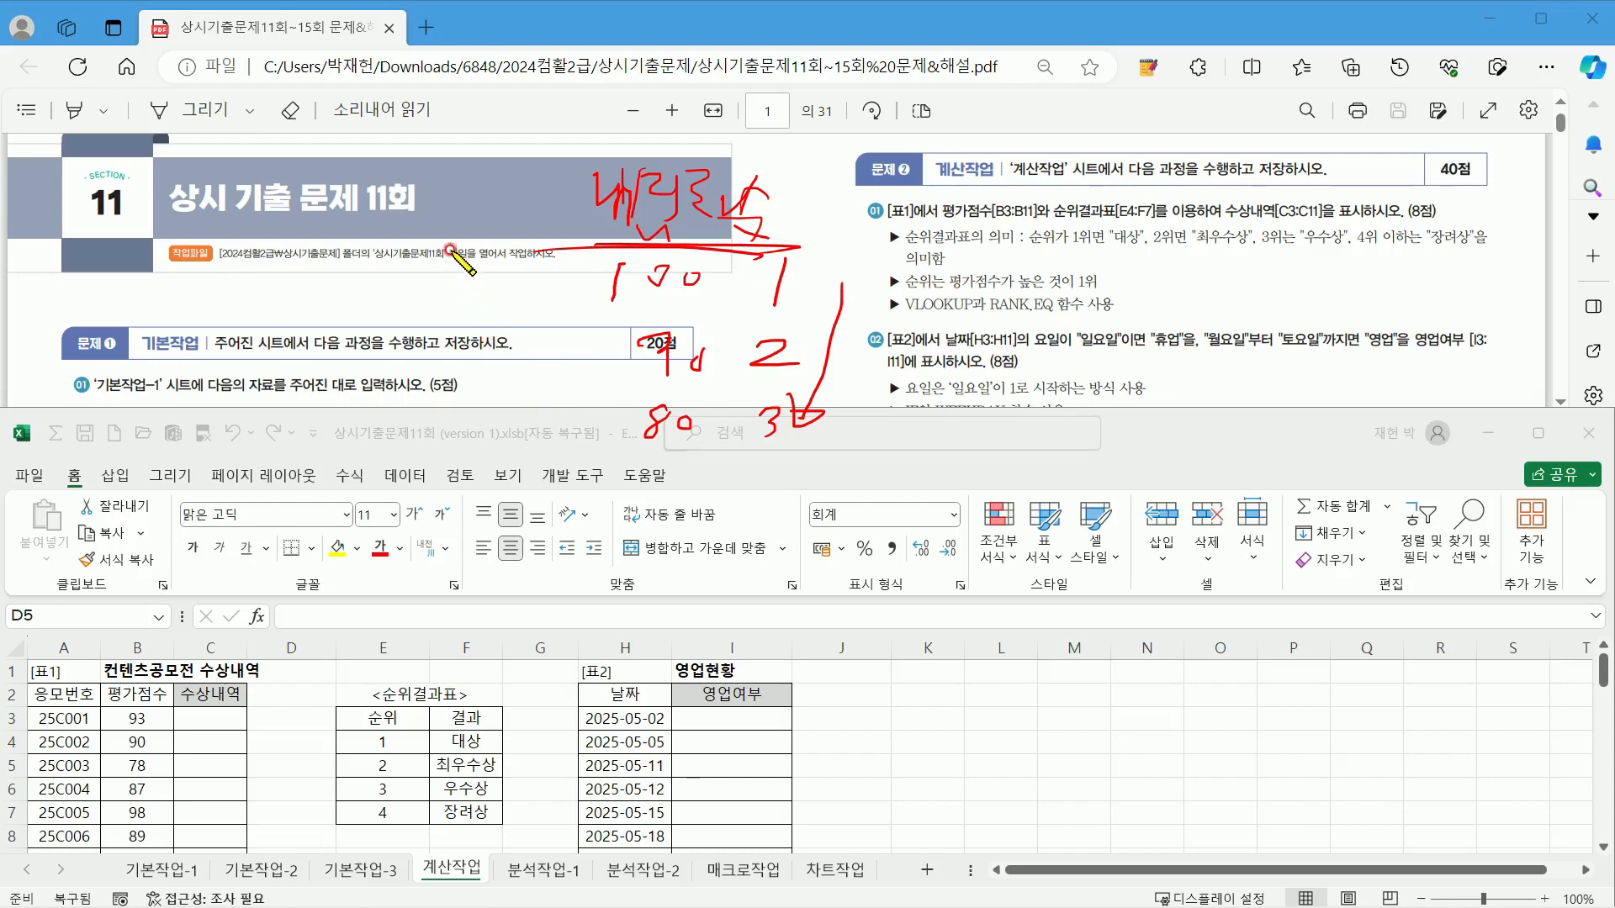
left_click_drag(419, 171, 426, 222)
mouse_move(409, 227)
left_mouse_down()
mouse_move(471, 223)
mouse_move(500, 181)
mouse_move(539, 231)
mouse_move(551, 192)
mouse_move(557, 245)
left_mouse_up()
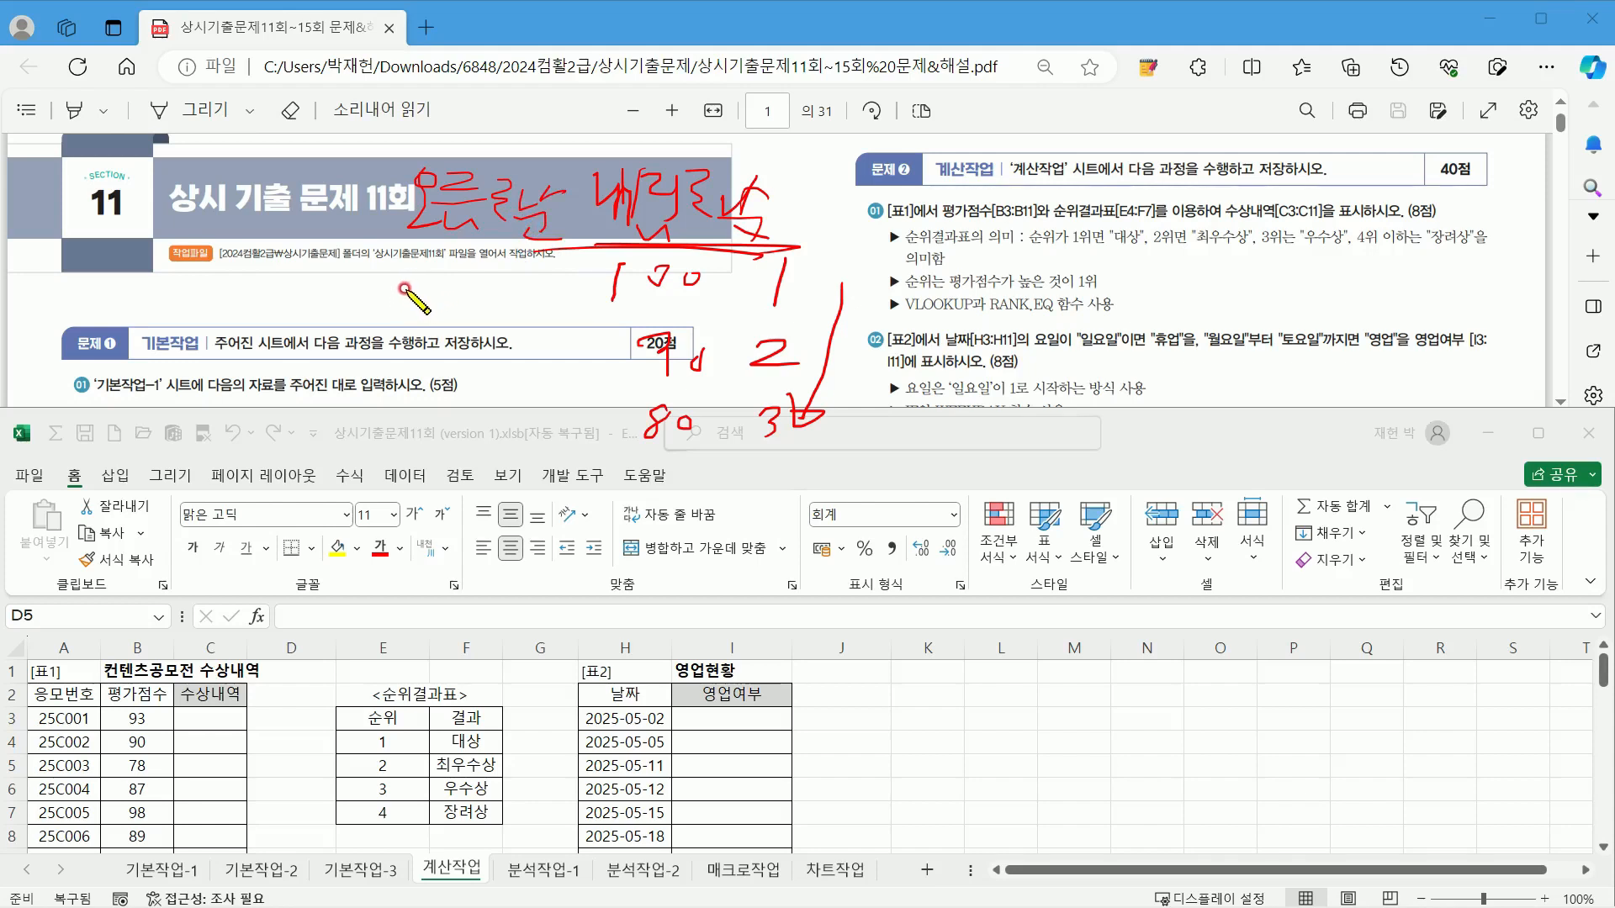
mouse_move(481, 284)
left_mouse_down()
mouse_move(463, 321)
mouse_move(510, 305)
mouse_move(525, 318)
mouse_move(425, 368)
left_mouse_up()
mouse_move(471, 343)
left_mouse_down()
mouse_move(461, 355)
mouse_move(534, 370)
left_mouse_up()
mouse_move(420, 242)
left_mouse_down()
mouse_move(536, 244)
mouse_move(511, 269)
left_mouse_up()
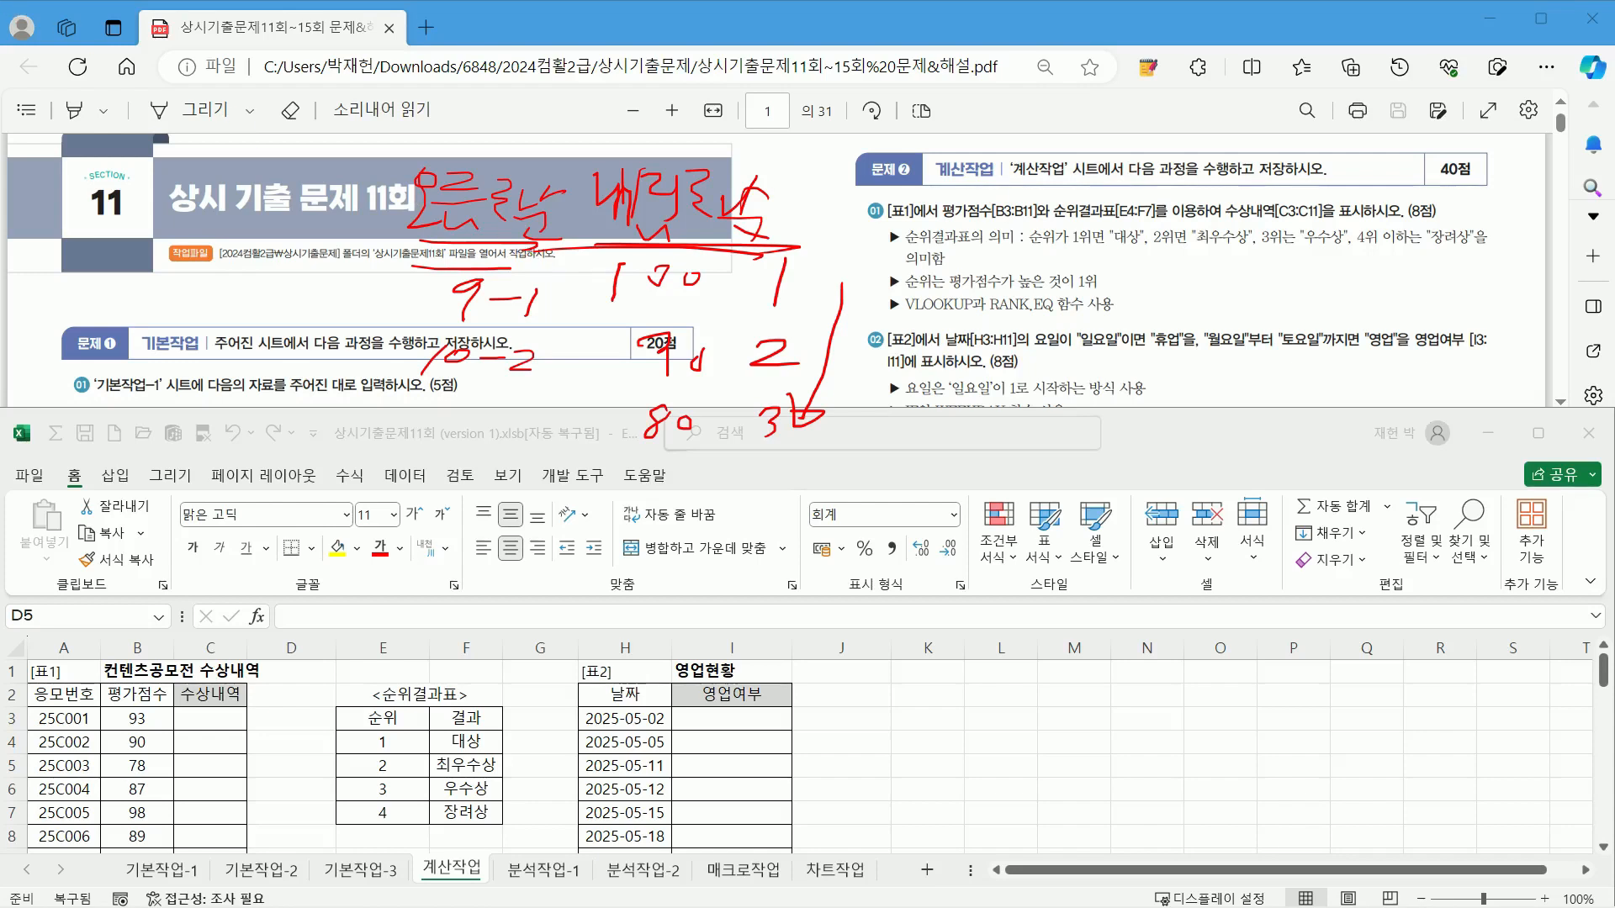
key("Delete")
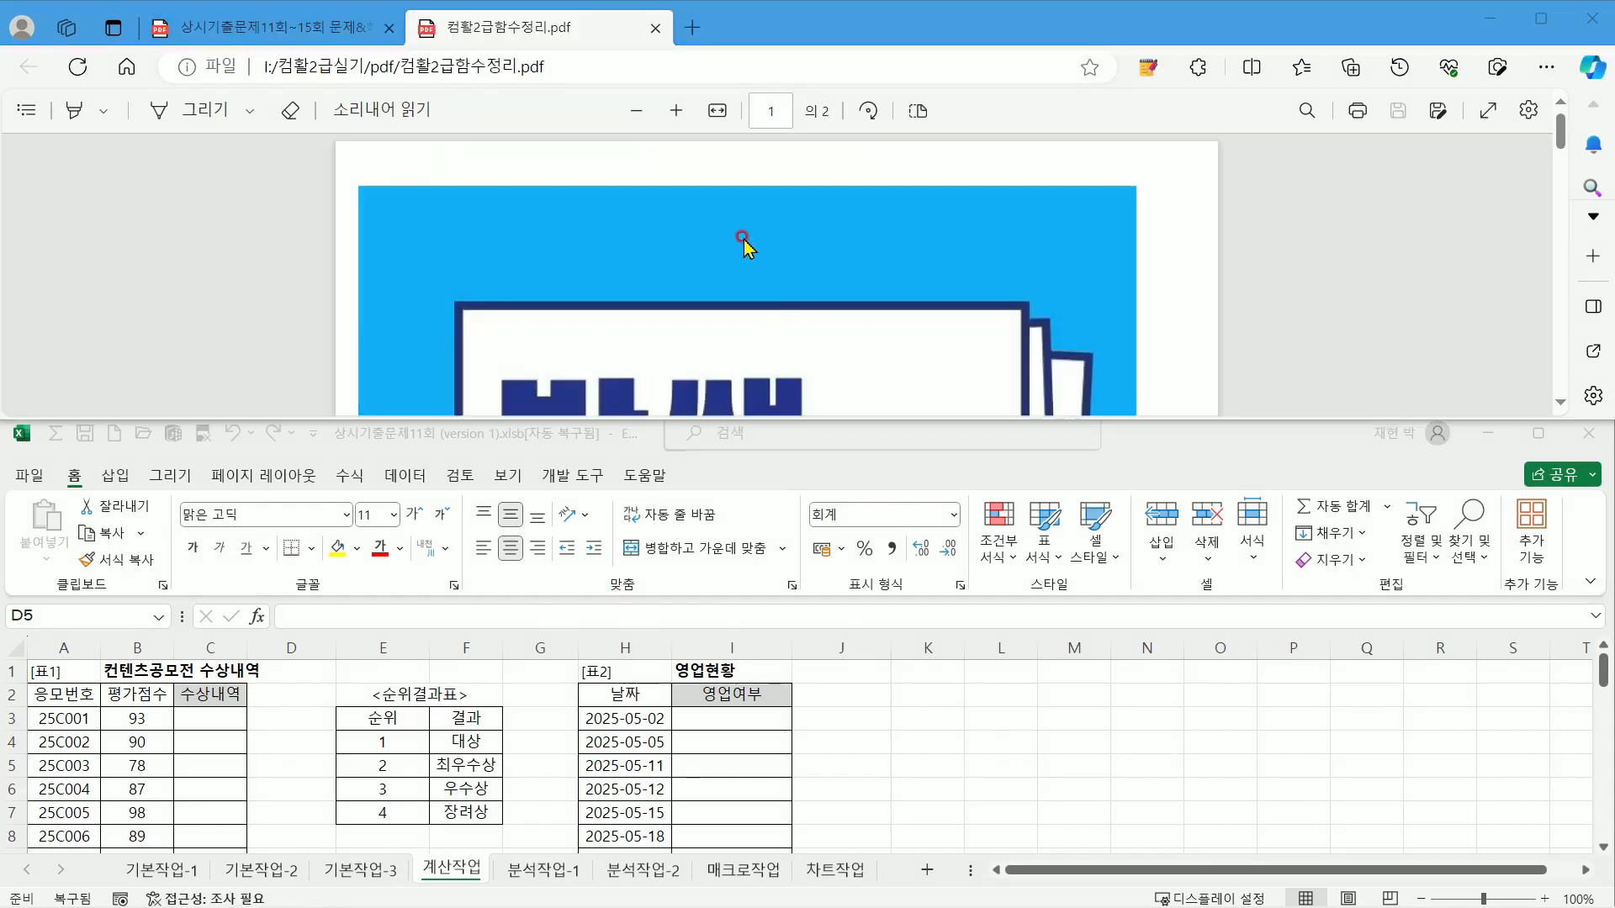
Step: Look up the 찾기/참조함수 section with the VLOOKUP syntax on page 2 of 컴활2급함수정리.pdf
left_click(742, 237)
scroll(743, 244, "down", 5)
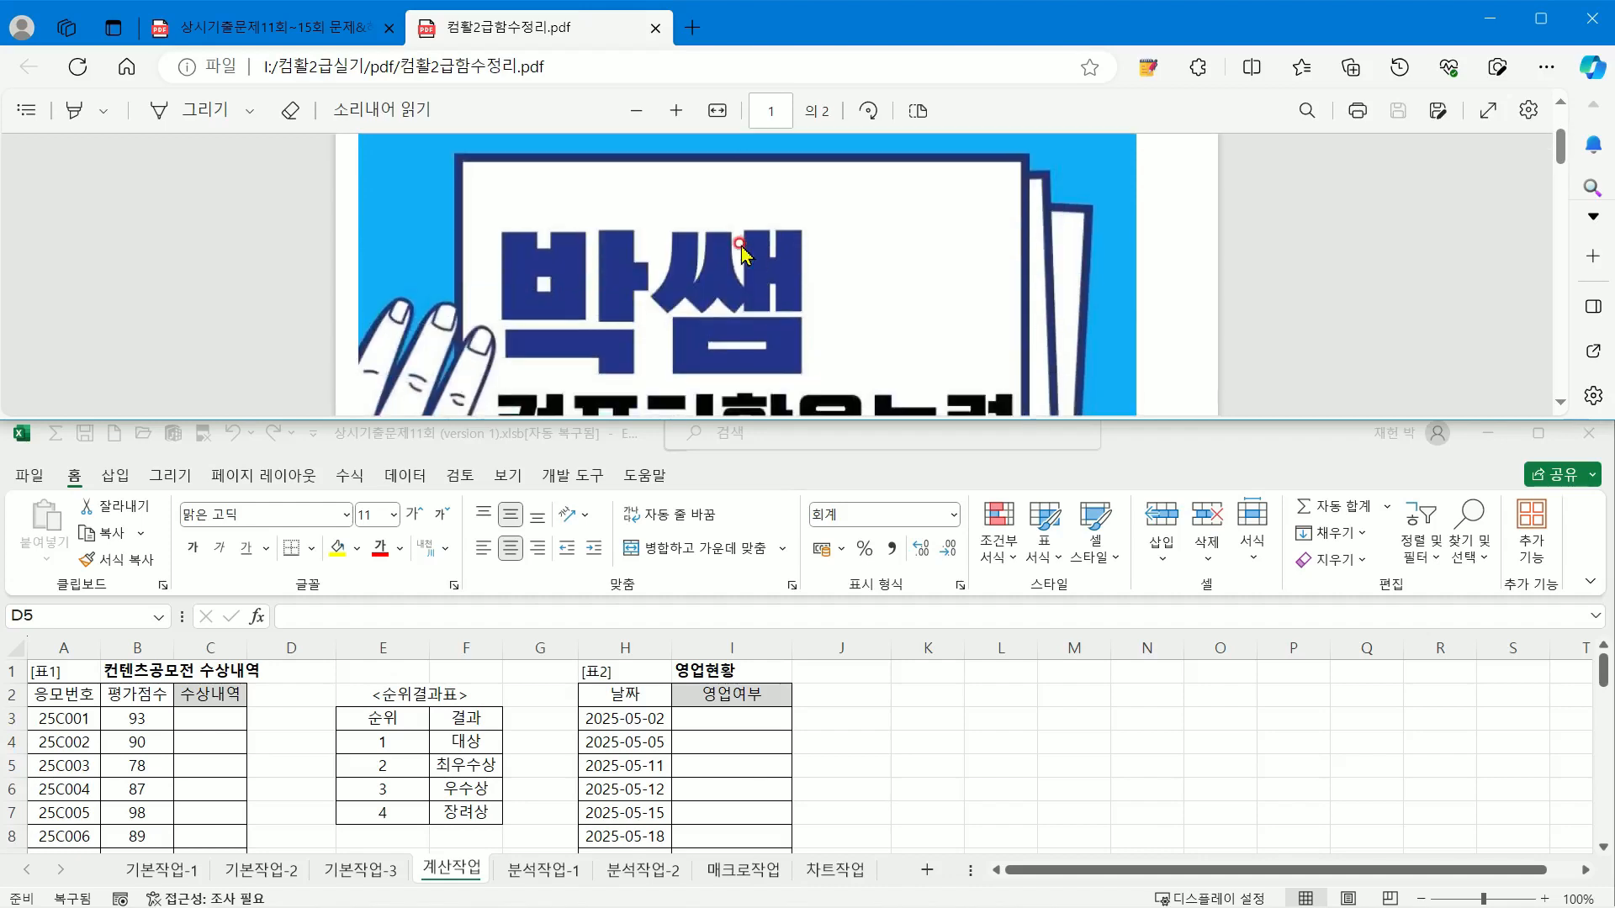
scroll(740, 253, "down", 8)
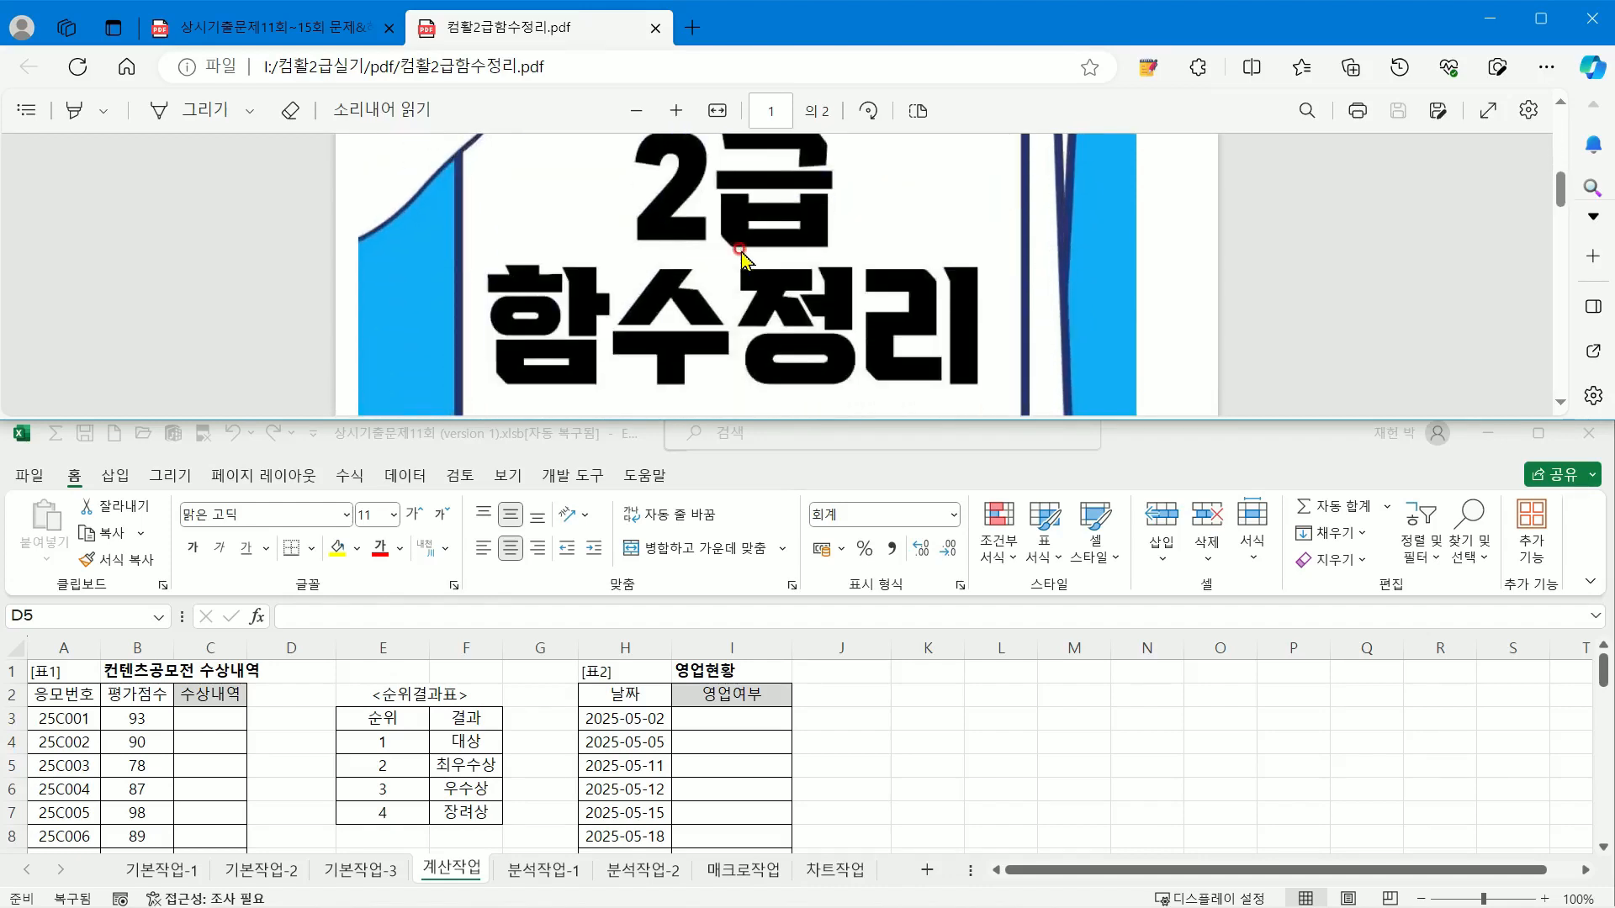
scroll(742, 261, "down", 5)
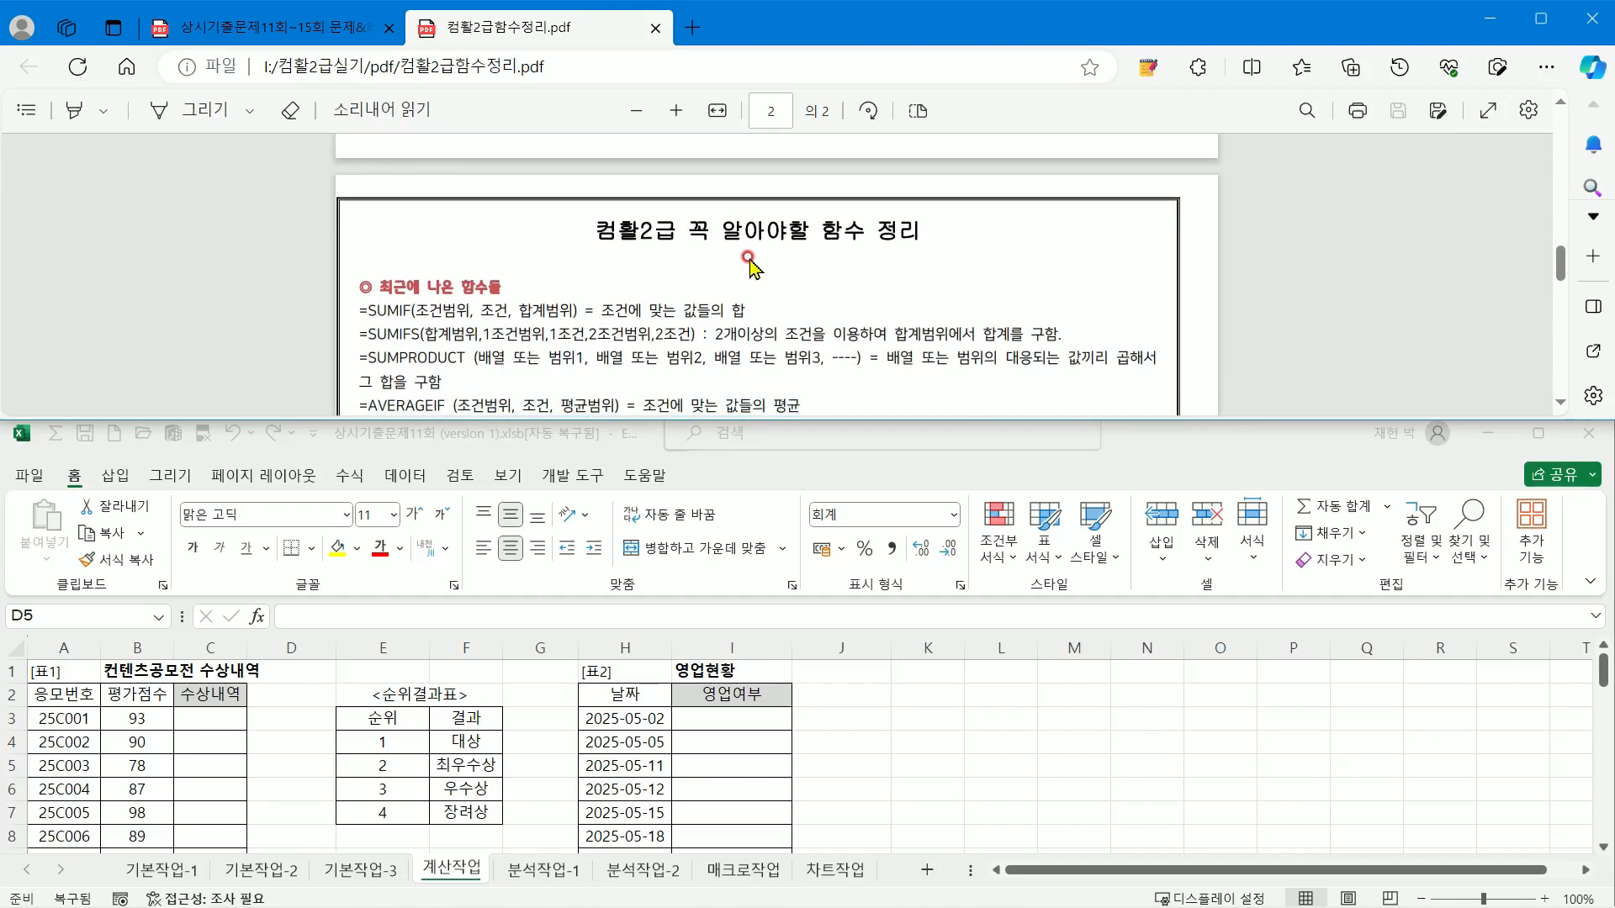
scroll(754, 263, "down", 1)
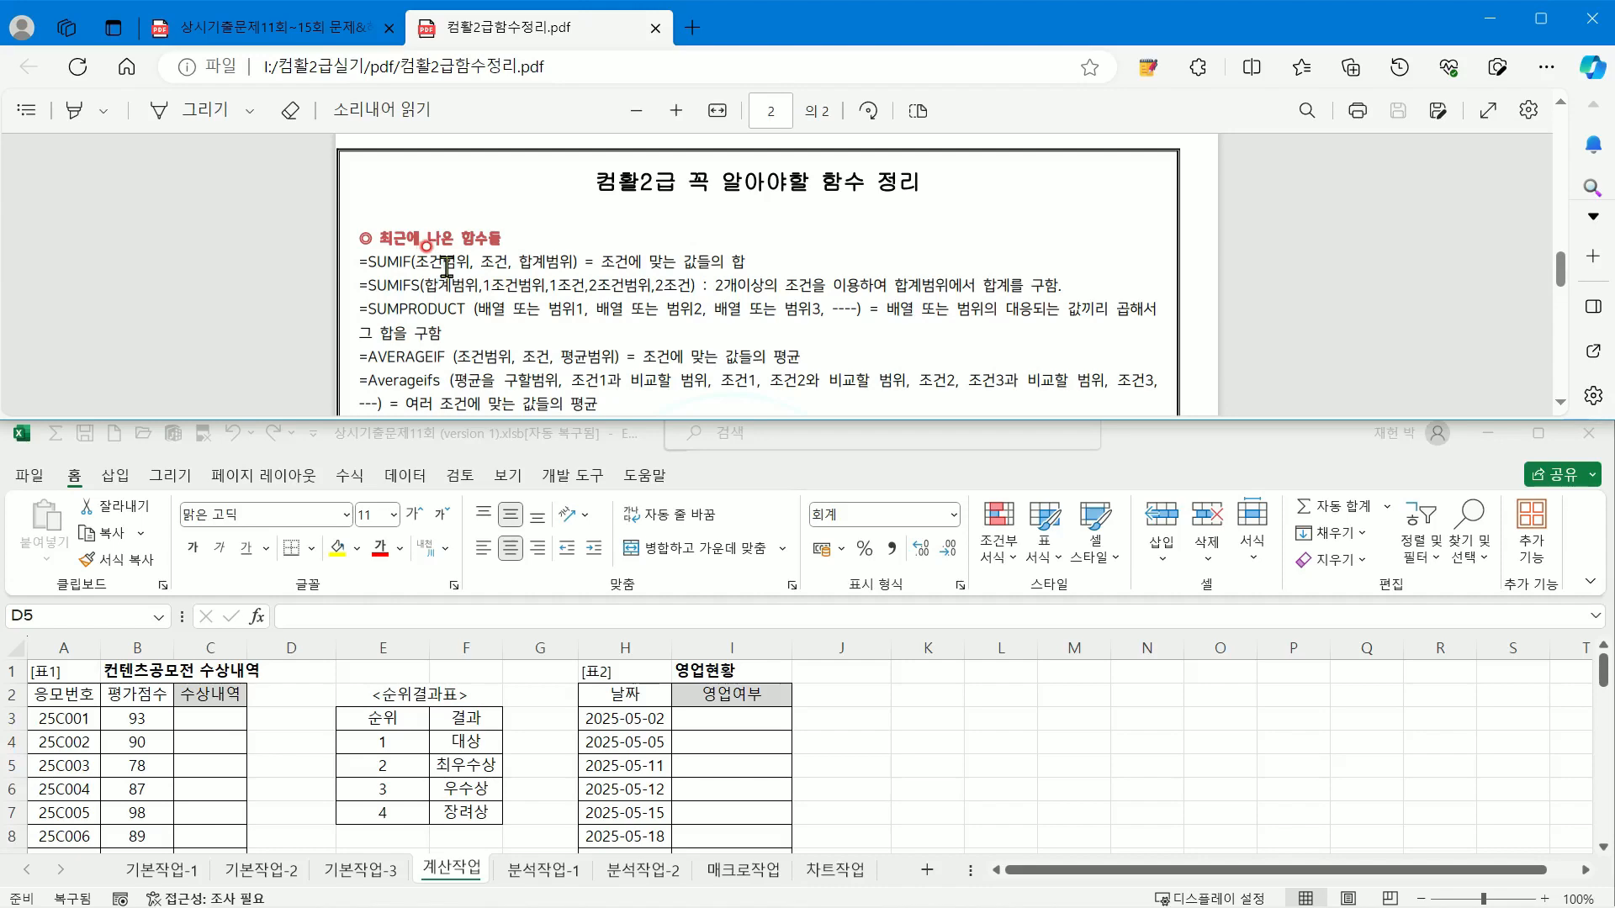
scroll(447, 267, "down", 15)
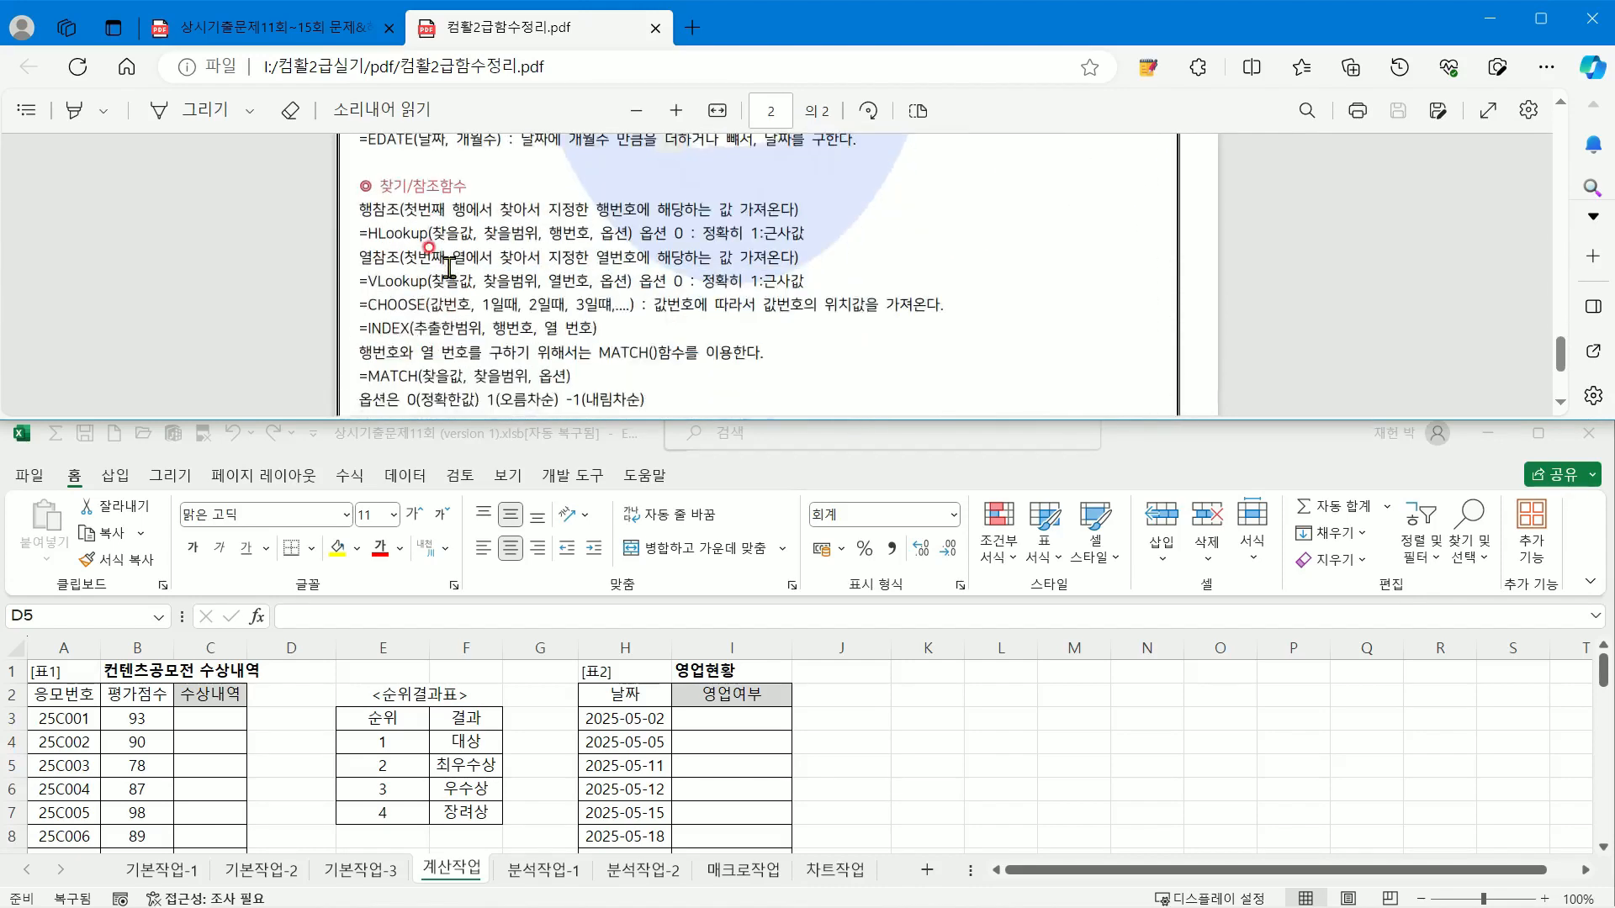
Step: Examine the =VLookup syntax line in the 찾기/참조함수 section of 컴활2급함수정리.pdf at a larger, readable size
scroll(448, 268, "down", 4)
scroll(449, 268, "up", 12)
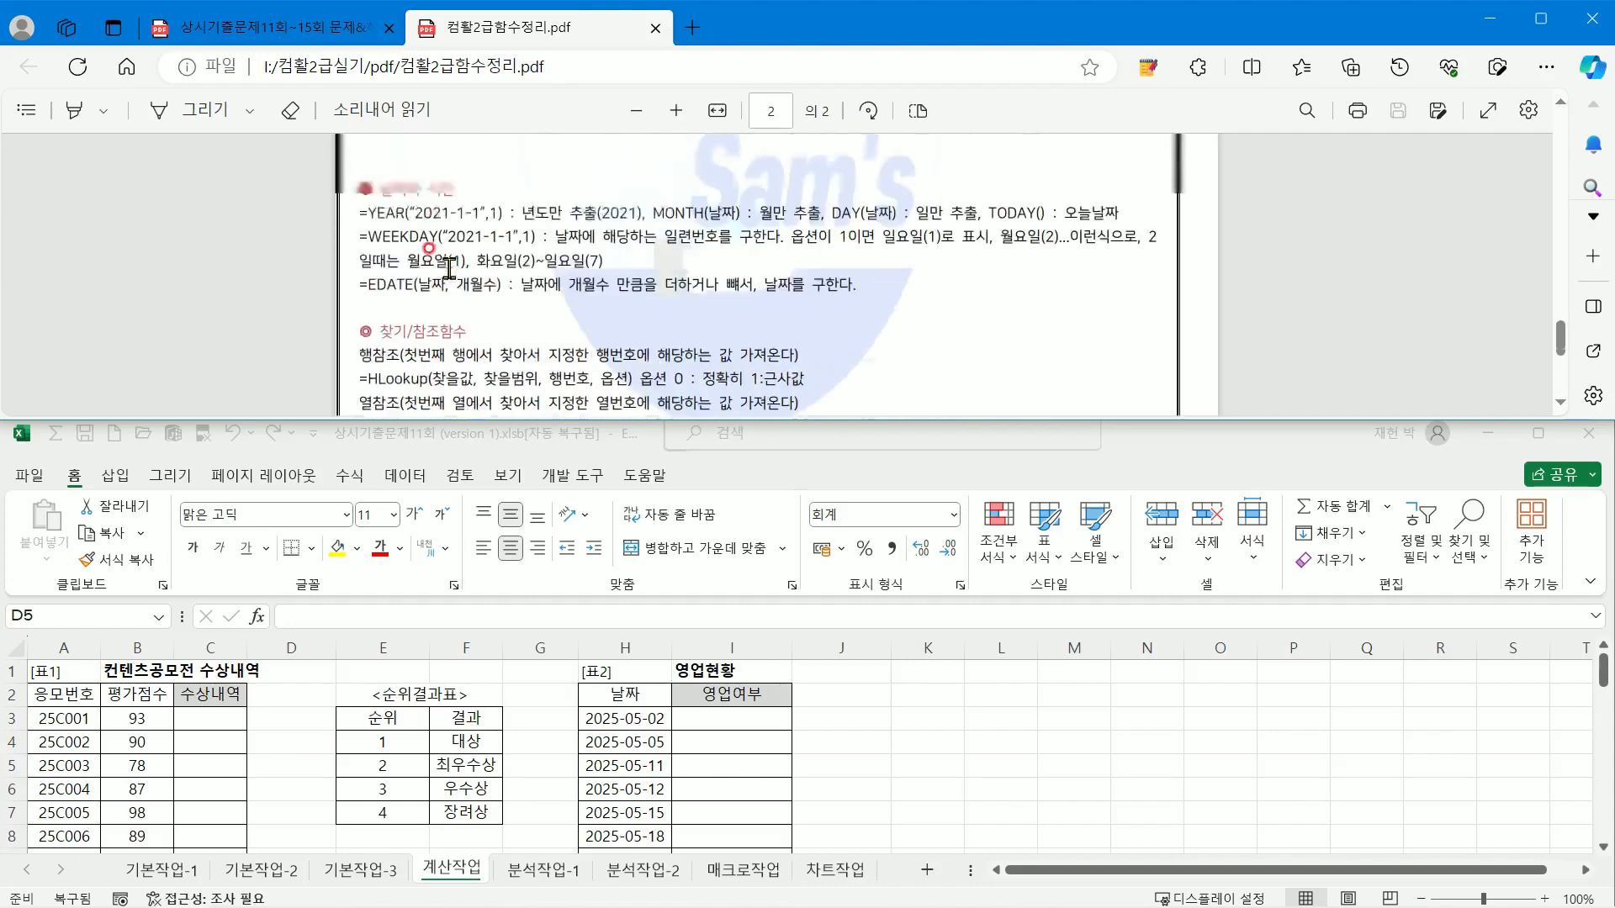
scroll(449, 268, "down", 8)
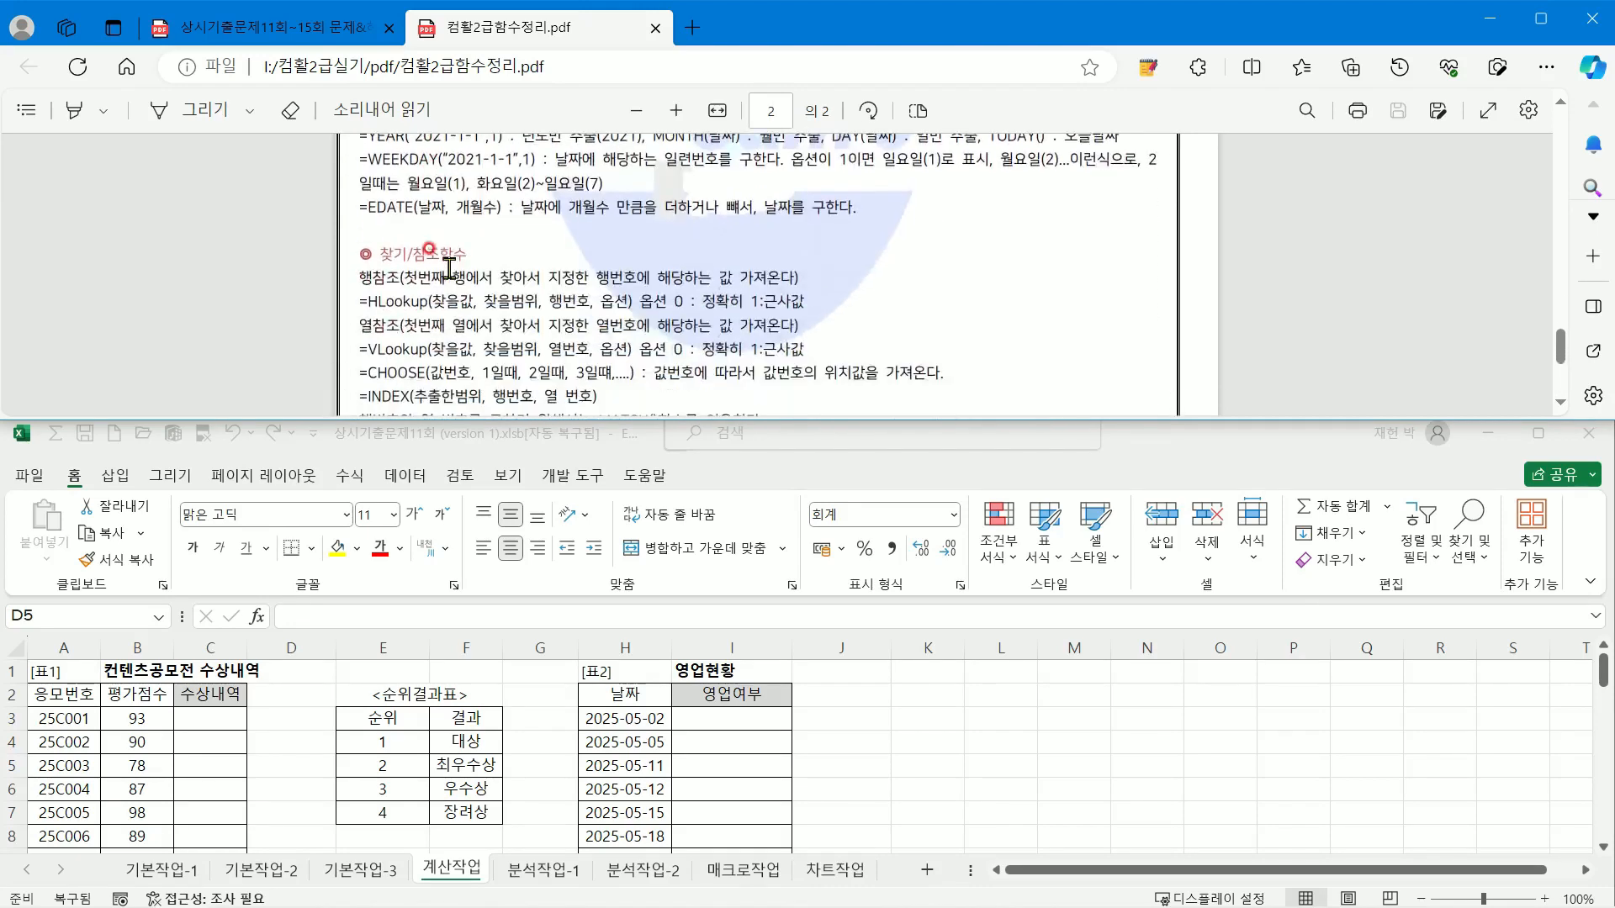
scroll(449, 268, "down", 1)
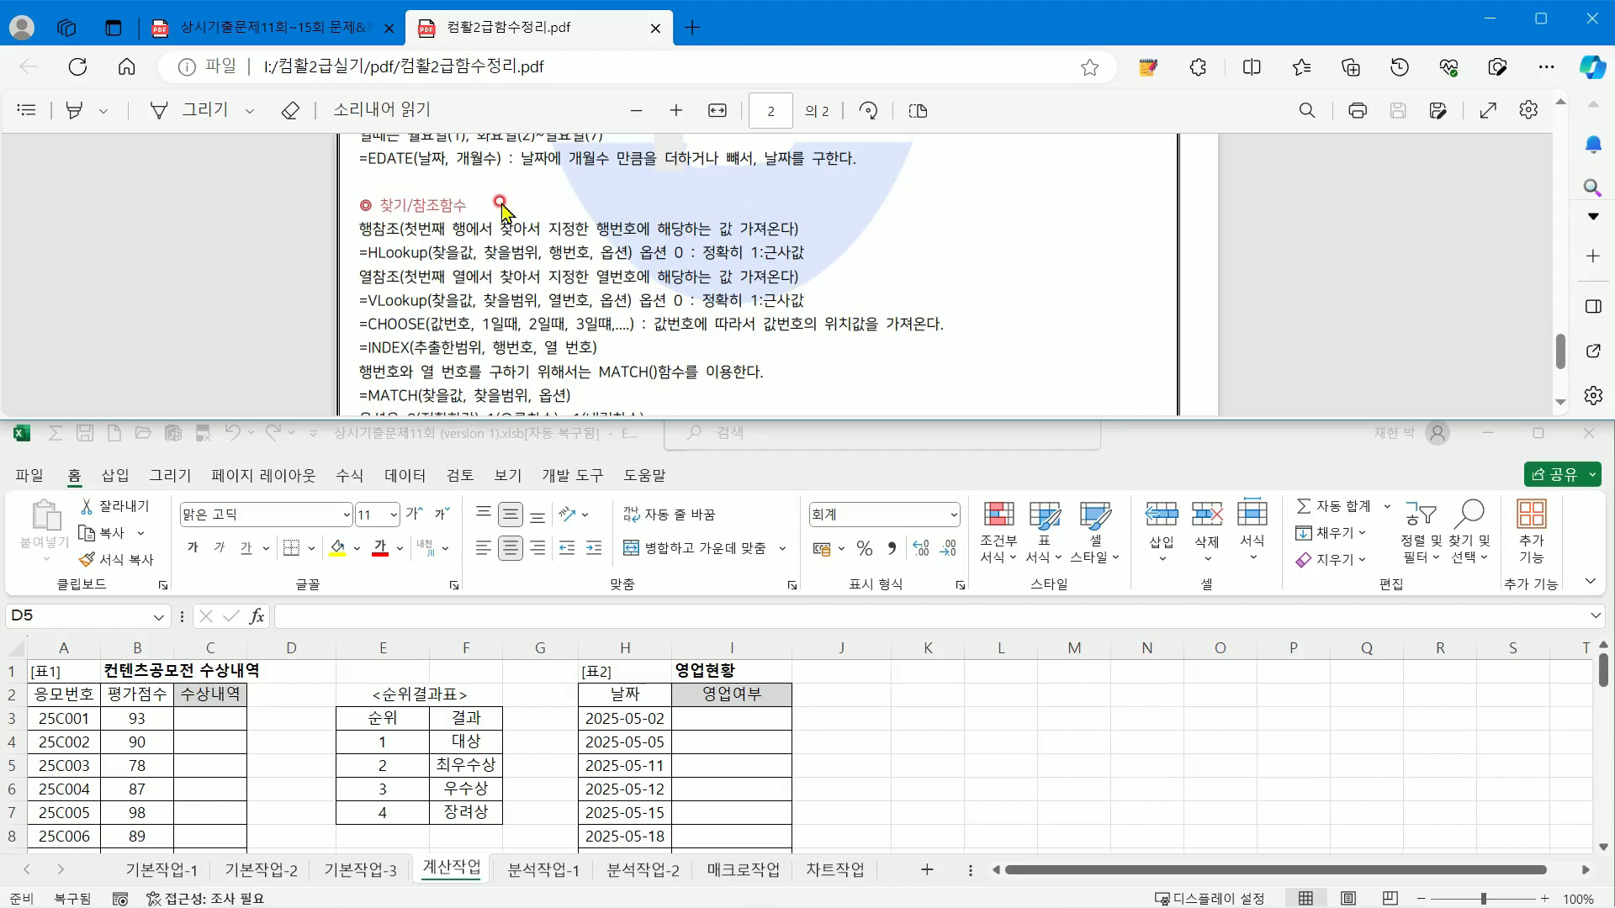
left_click_drag(357, 300, 828, 301)
left_click(429, 328)
left_click(676, 111)
left_click(676, 110)
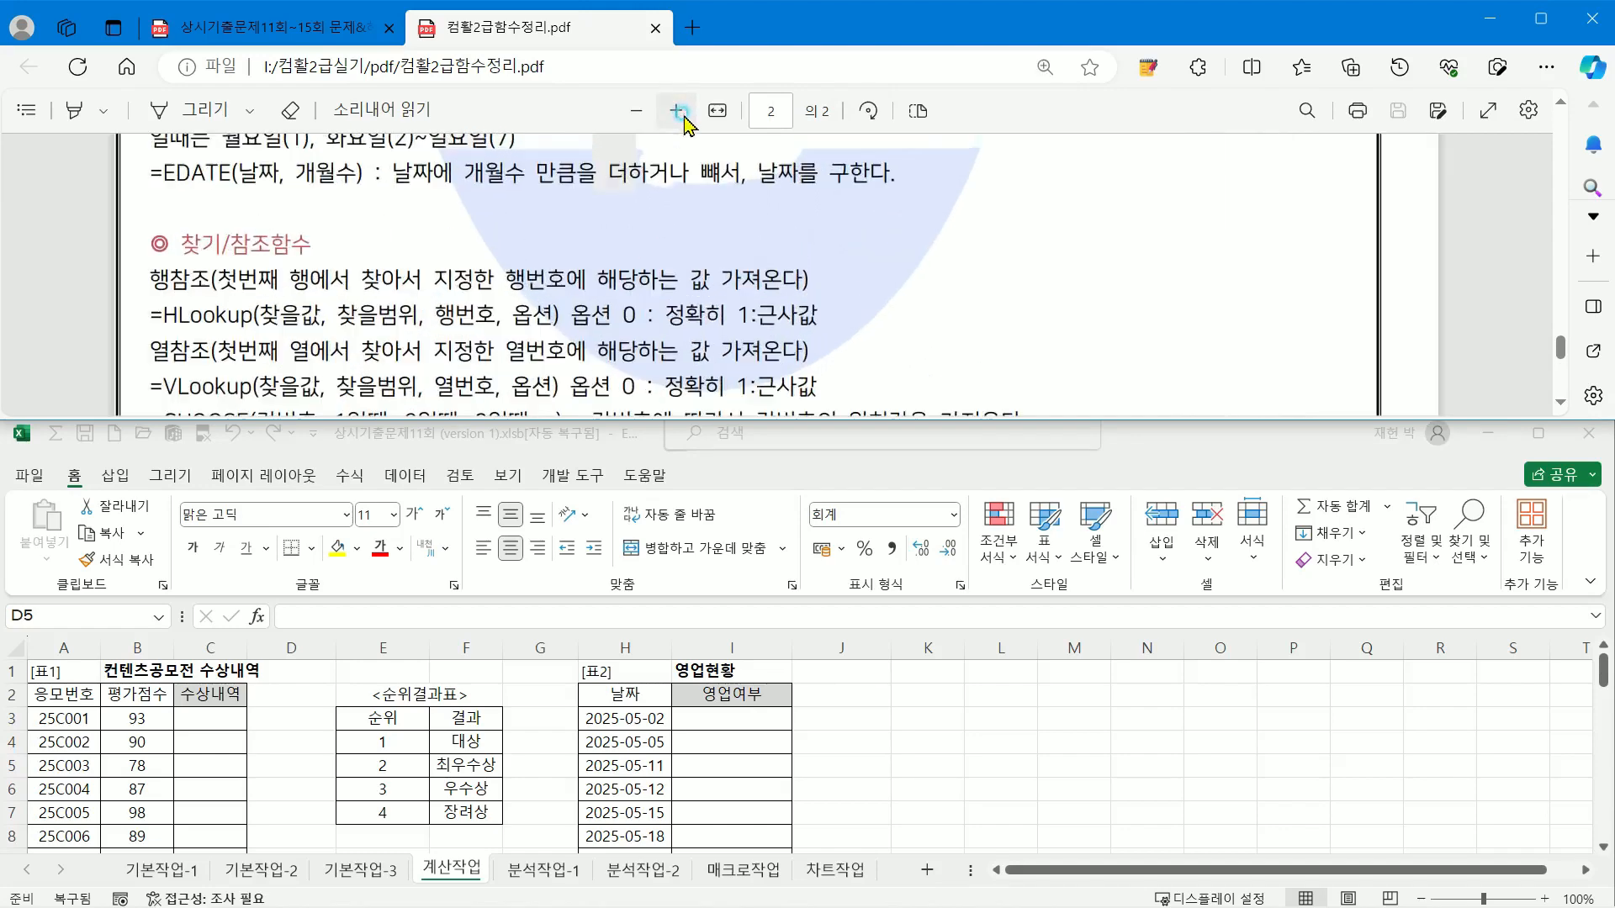
left_click(675, 110)
scroll(622, 220, "down", 3)
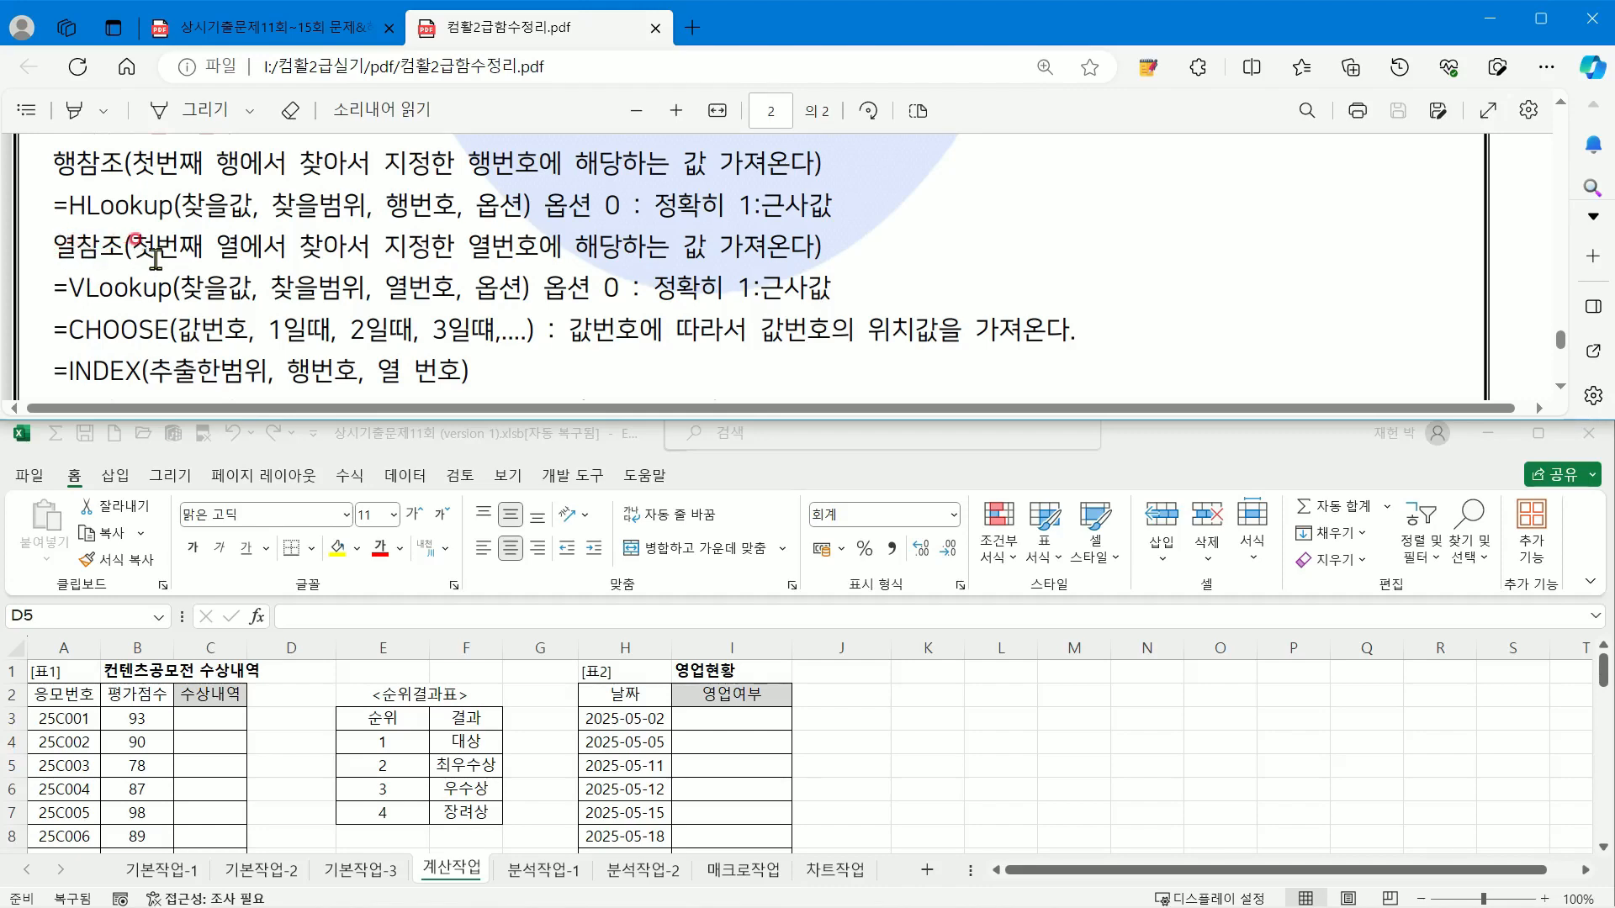
Step: Check 계산작업 problem 1 in the exam PDF against the 열참조 and =VLookup lines of 컴활2급함수정리.pdf
left_click(242, 32)
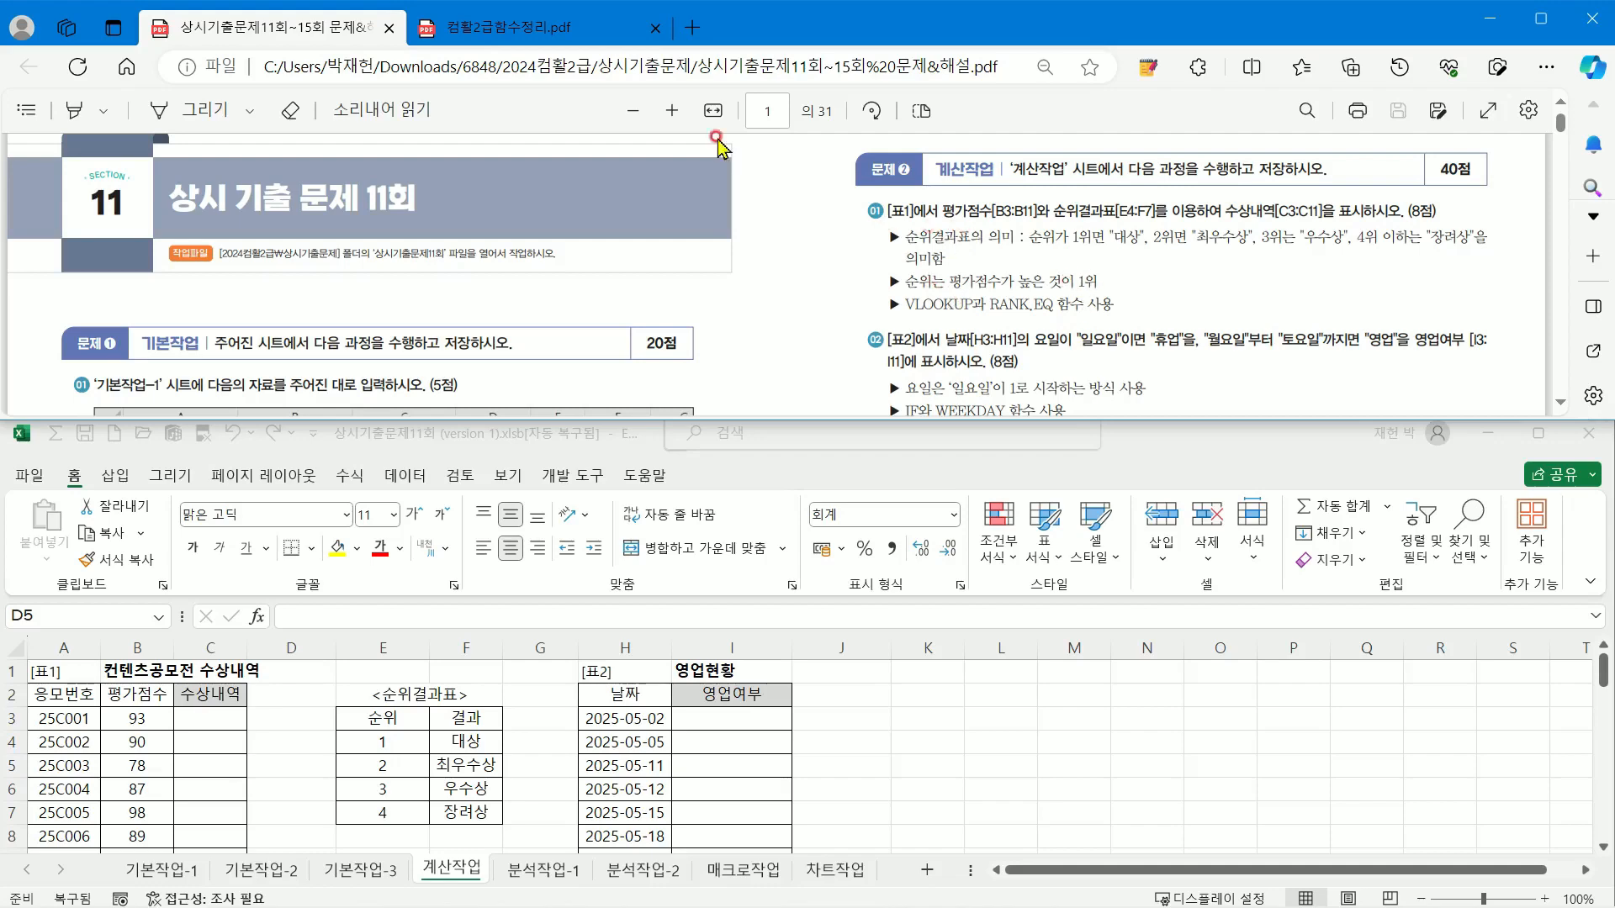
left_click(492, 44)
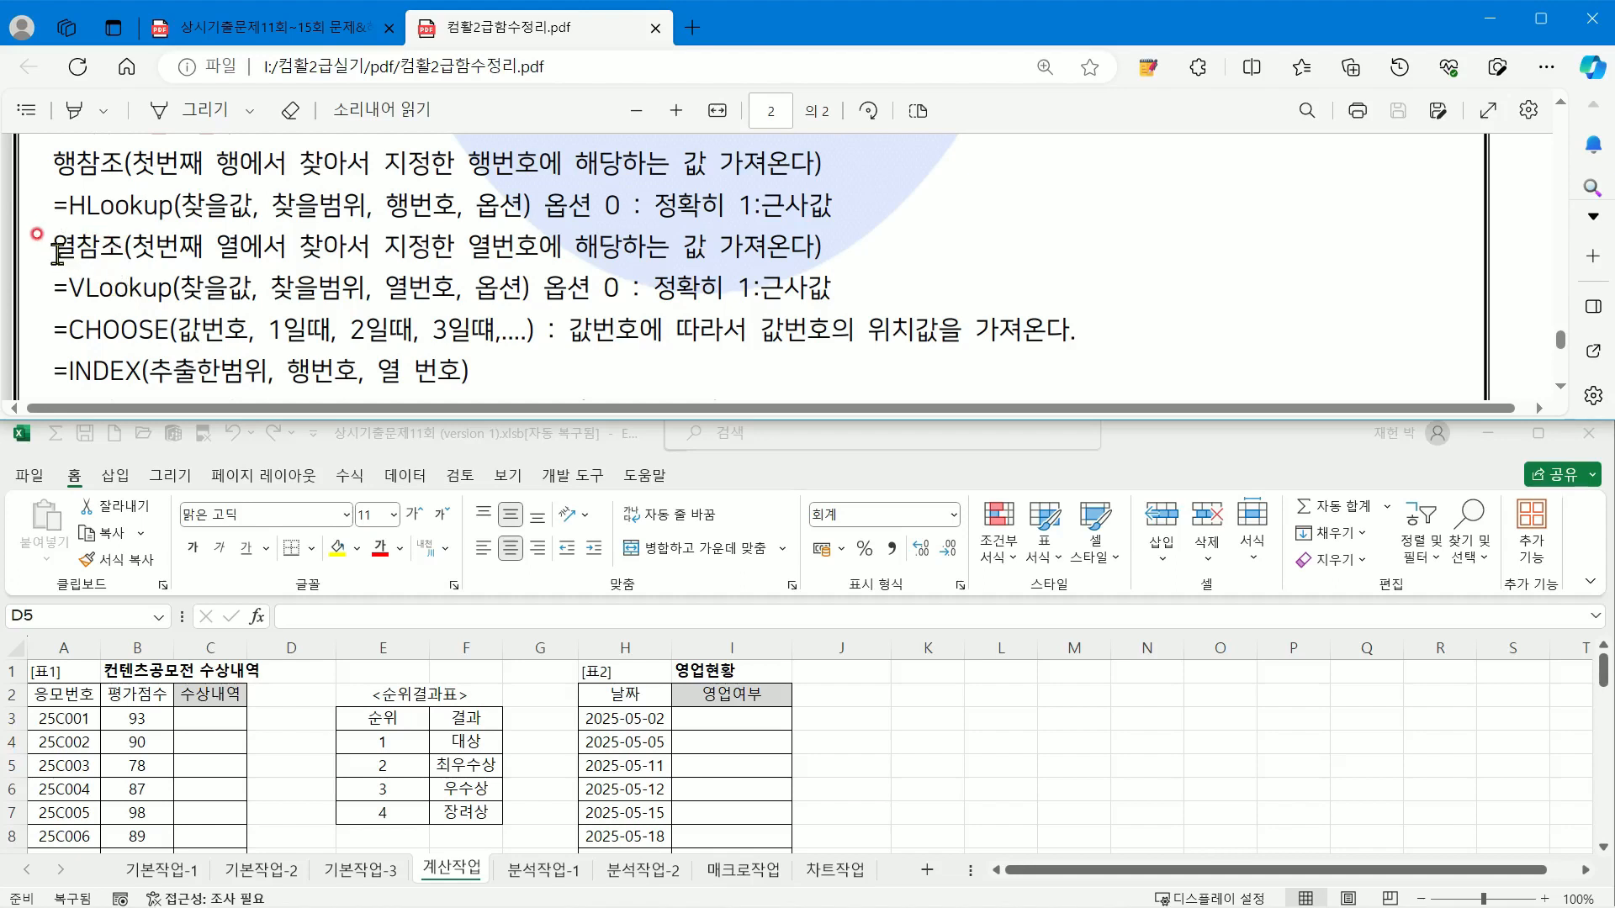
left_click_drag(57, 253, 181, 277)
left_click(206, 290)
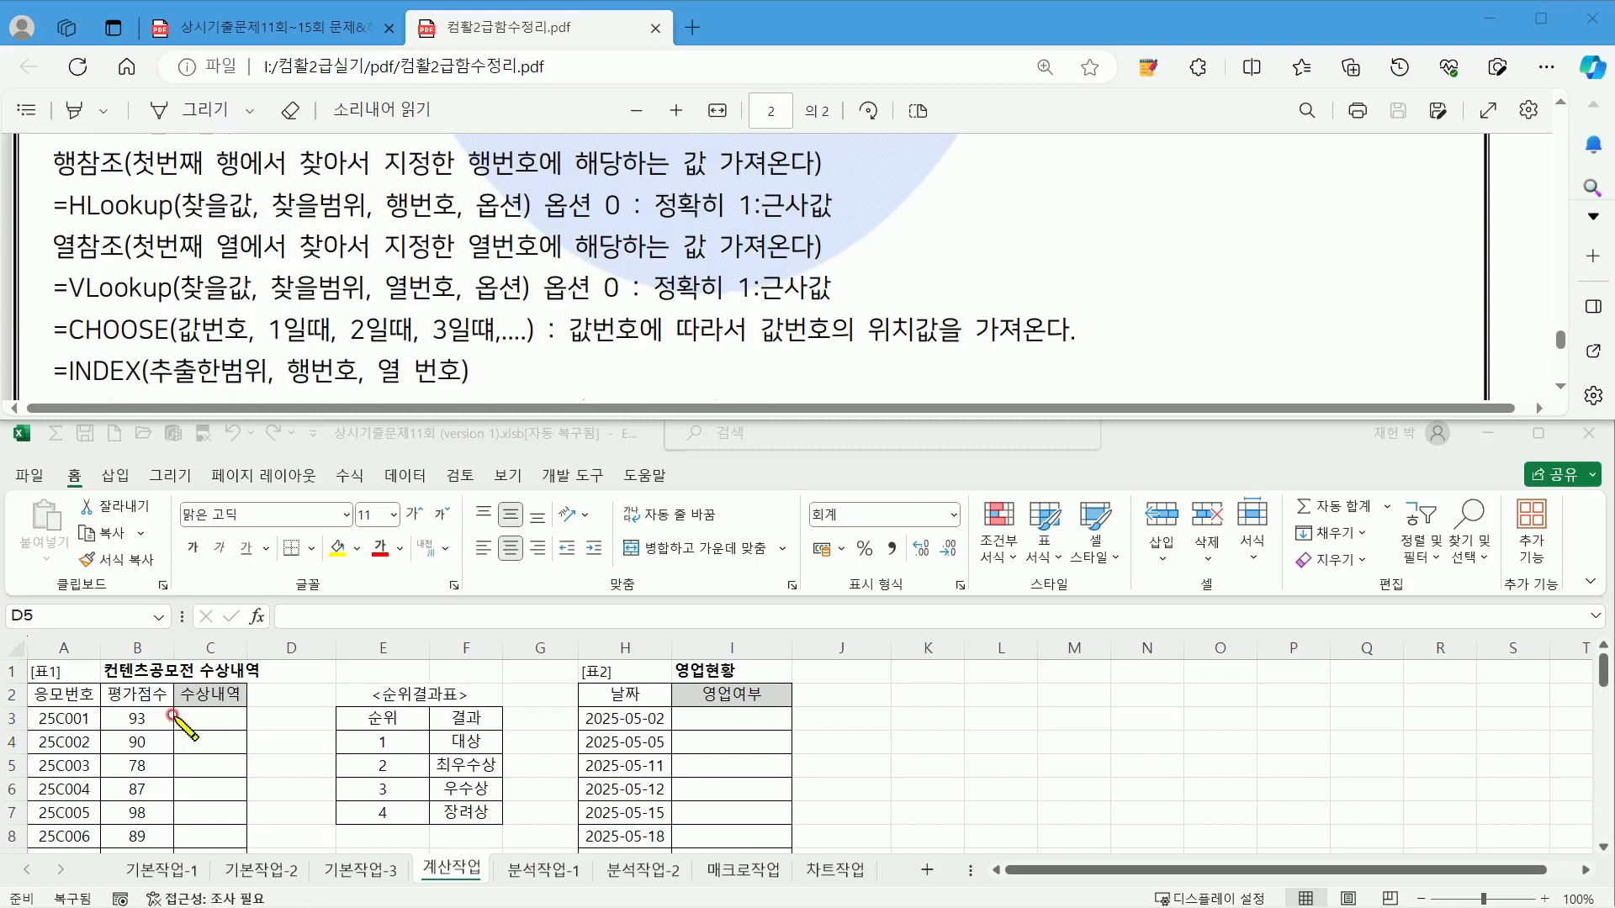
mouse_move(199, 714)
left_mouse_down()
mouse_move(351, 683)
mouse_move(385, 716)
mouse_move(363, 721)
left_mouse_up()
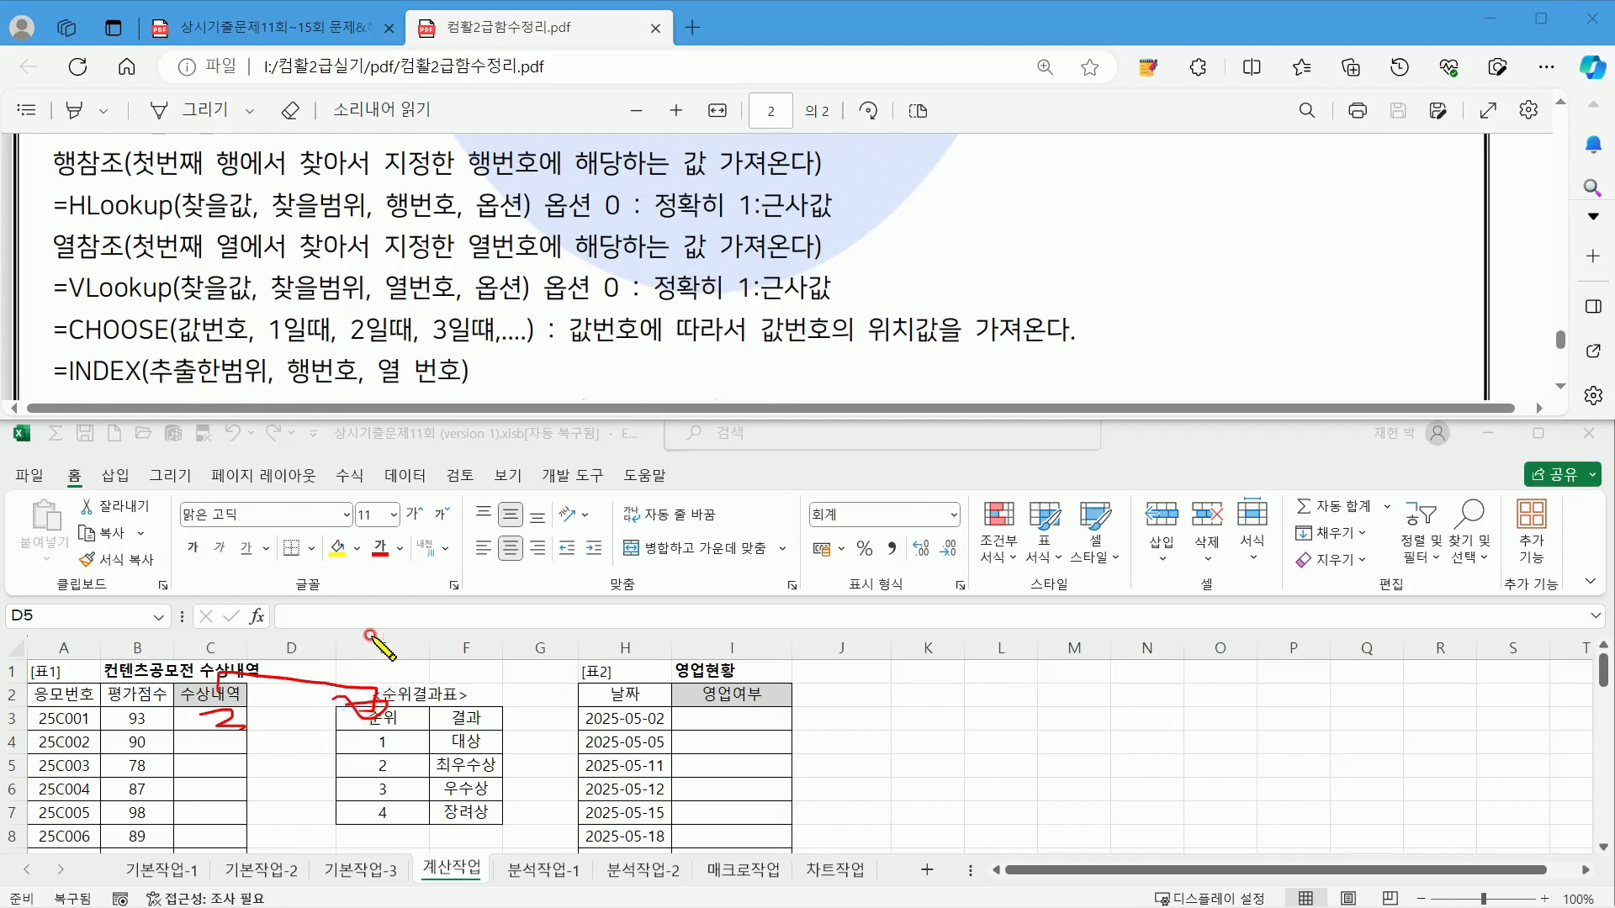
mouse_move(376, 596)
left_mouse_down()
mouse_move(346, 623)
mouse_move(473, 592)
mouse_move(404, 621)
mouse_move(416, 627)
left_mouse_up()
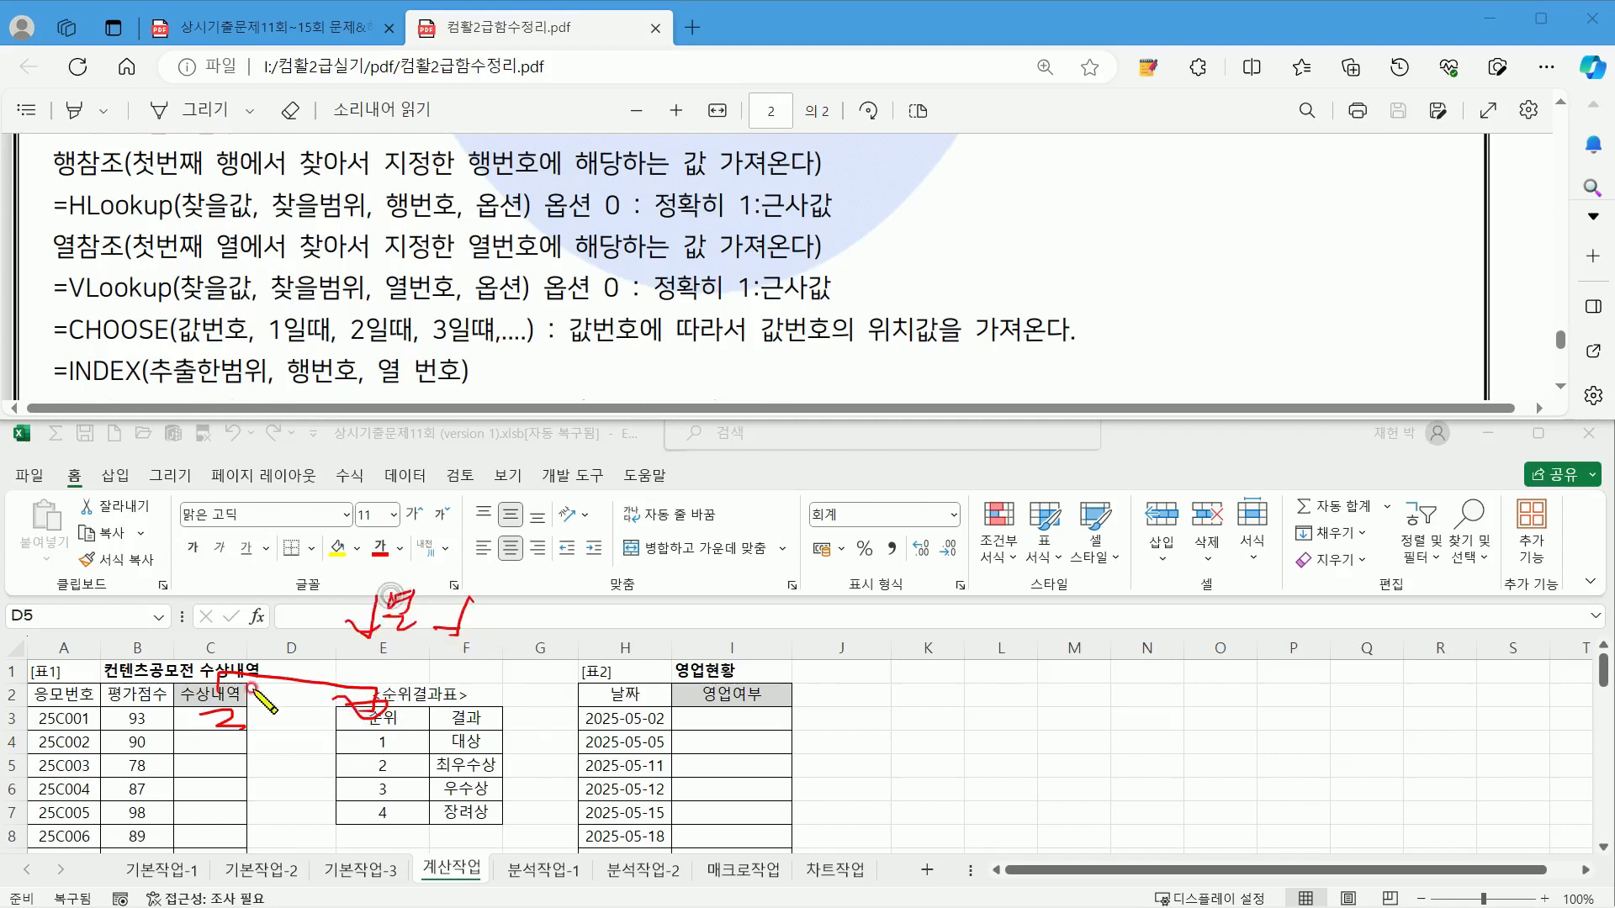
left_click_drag(14, 684, 59, 706)
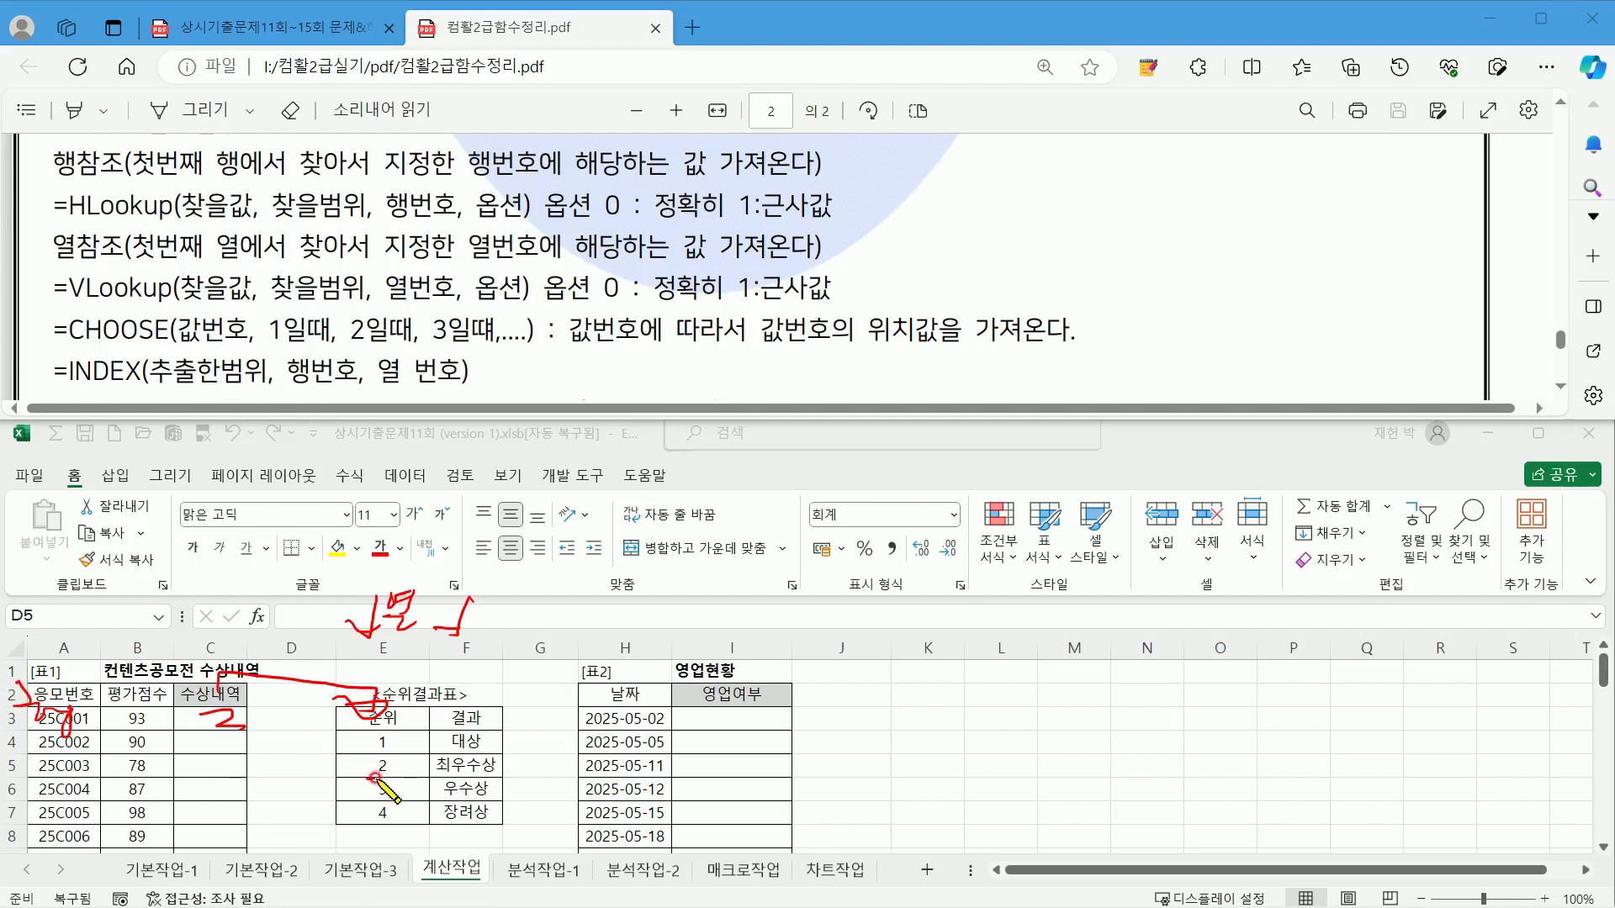
mouse_move(375, 777)
left_mouse_down()
mouse_move(391, 761)
mouse_move(363, 761)
mouse_move(308, 816)
mouse_move(425, 828)
mouse_move(537, 807)
mouse_move(505, 692)
mouse_move(364, 700)
left_mouse_up()
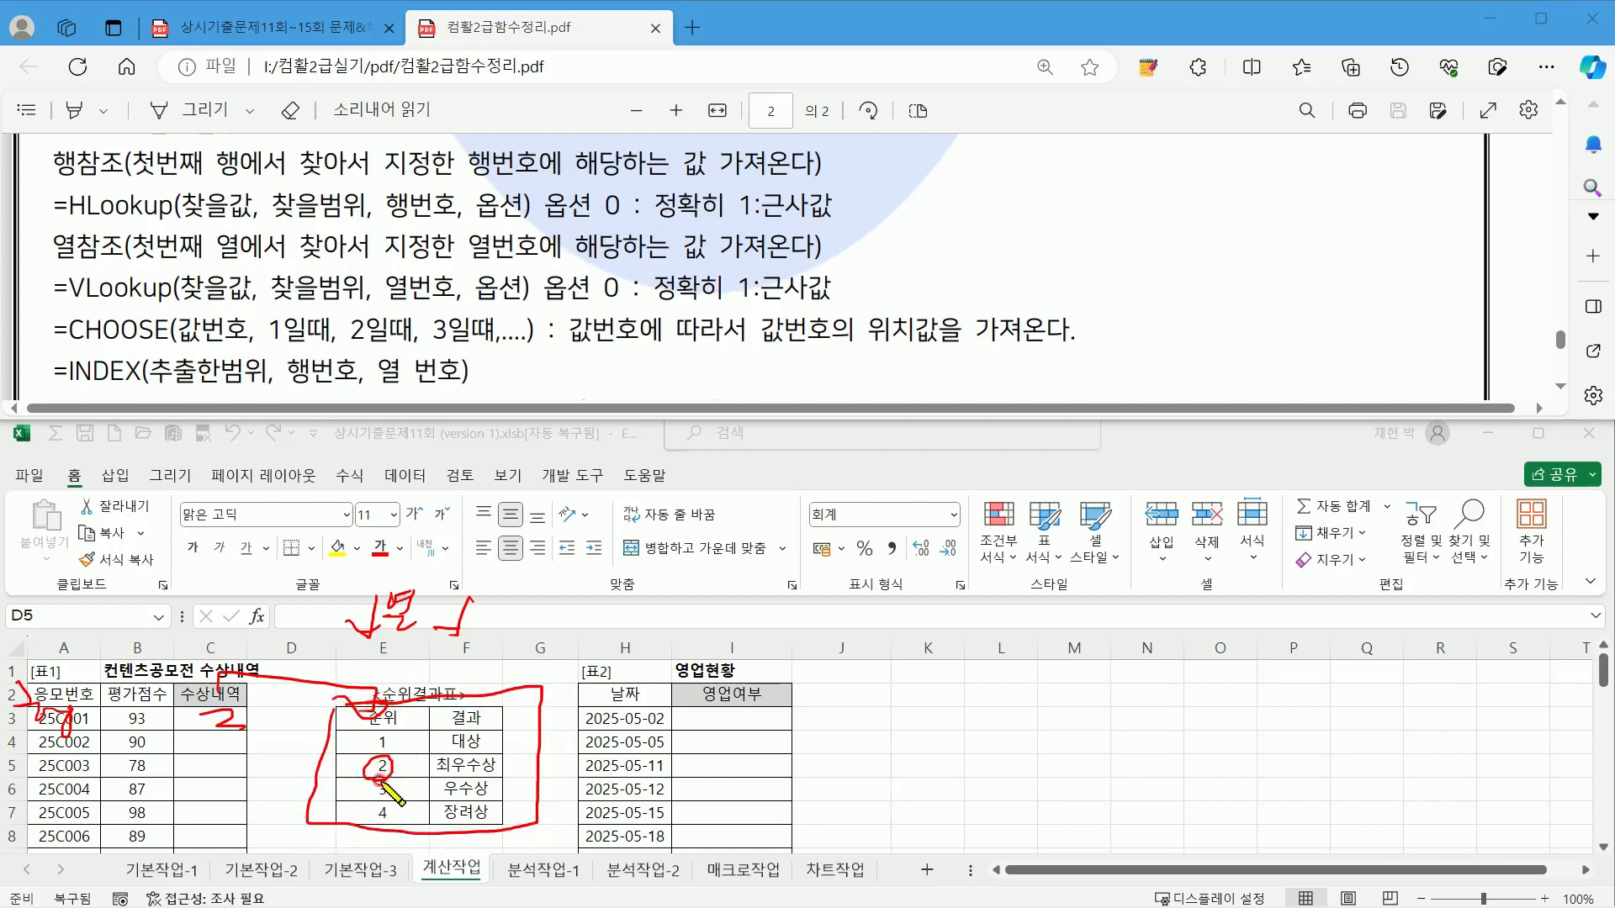
mouse_move(385, 759)
left_mouse_down()
mouse_move(434, 755)
mouse_move(427, 771)
left_mouse_up()
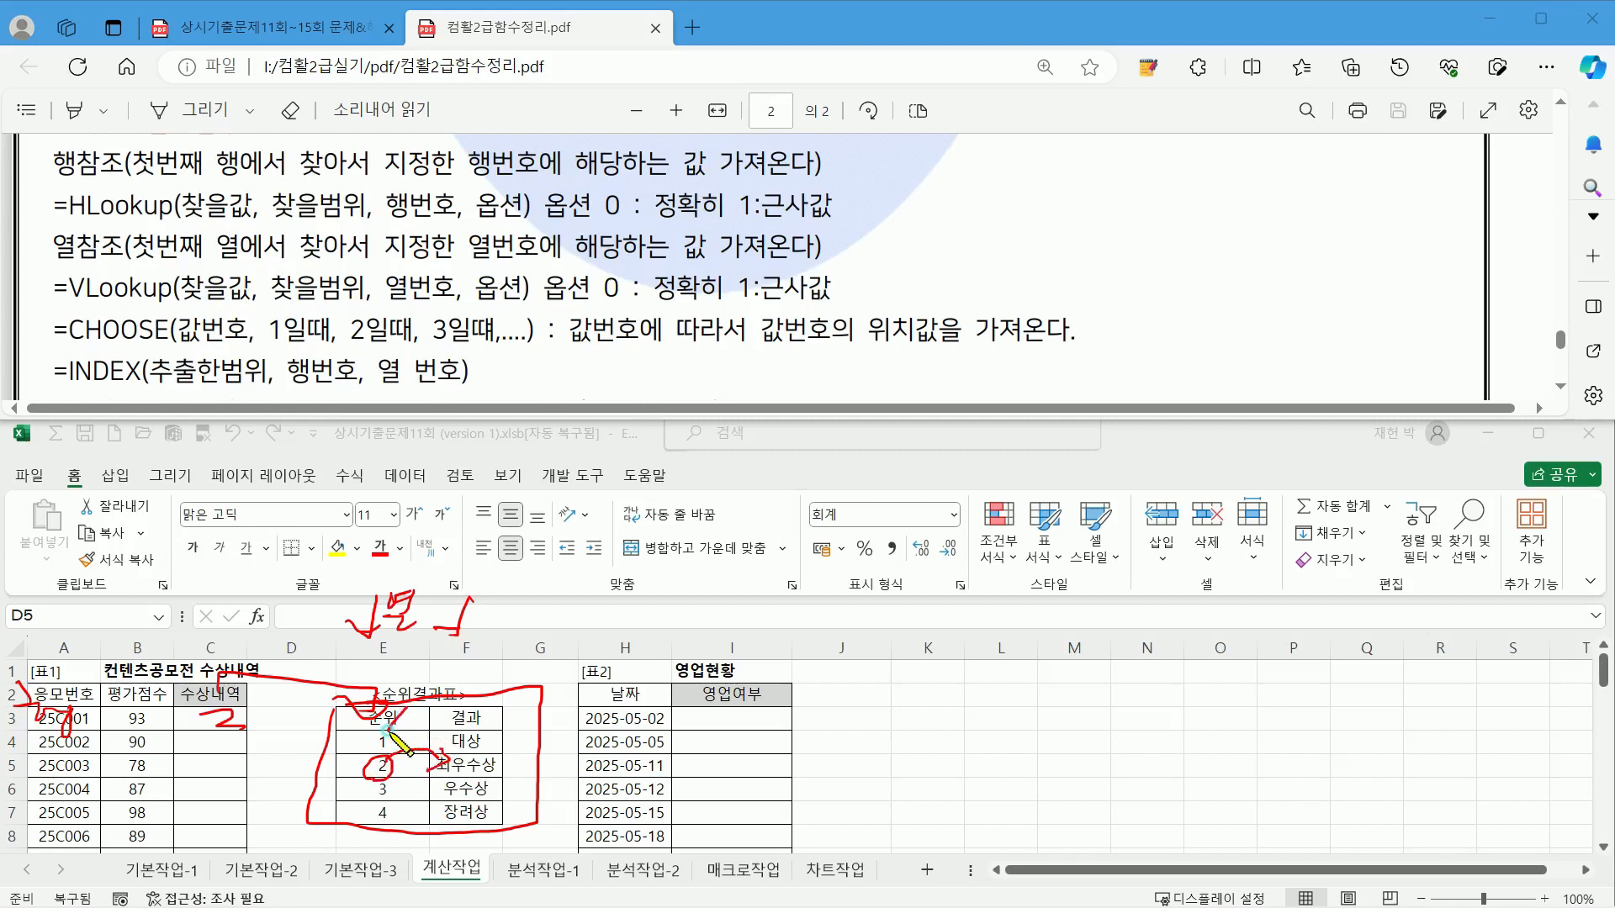
left_click_drag(477, 713, 501, 724)
mouse_move(383, 719)
left_mouse_down()
mouse_move(338, 751)
mouse_move(331, 820)
mouse_move(495, 836)
left_mouse_up()
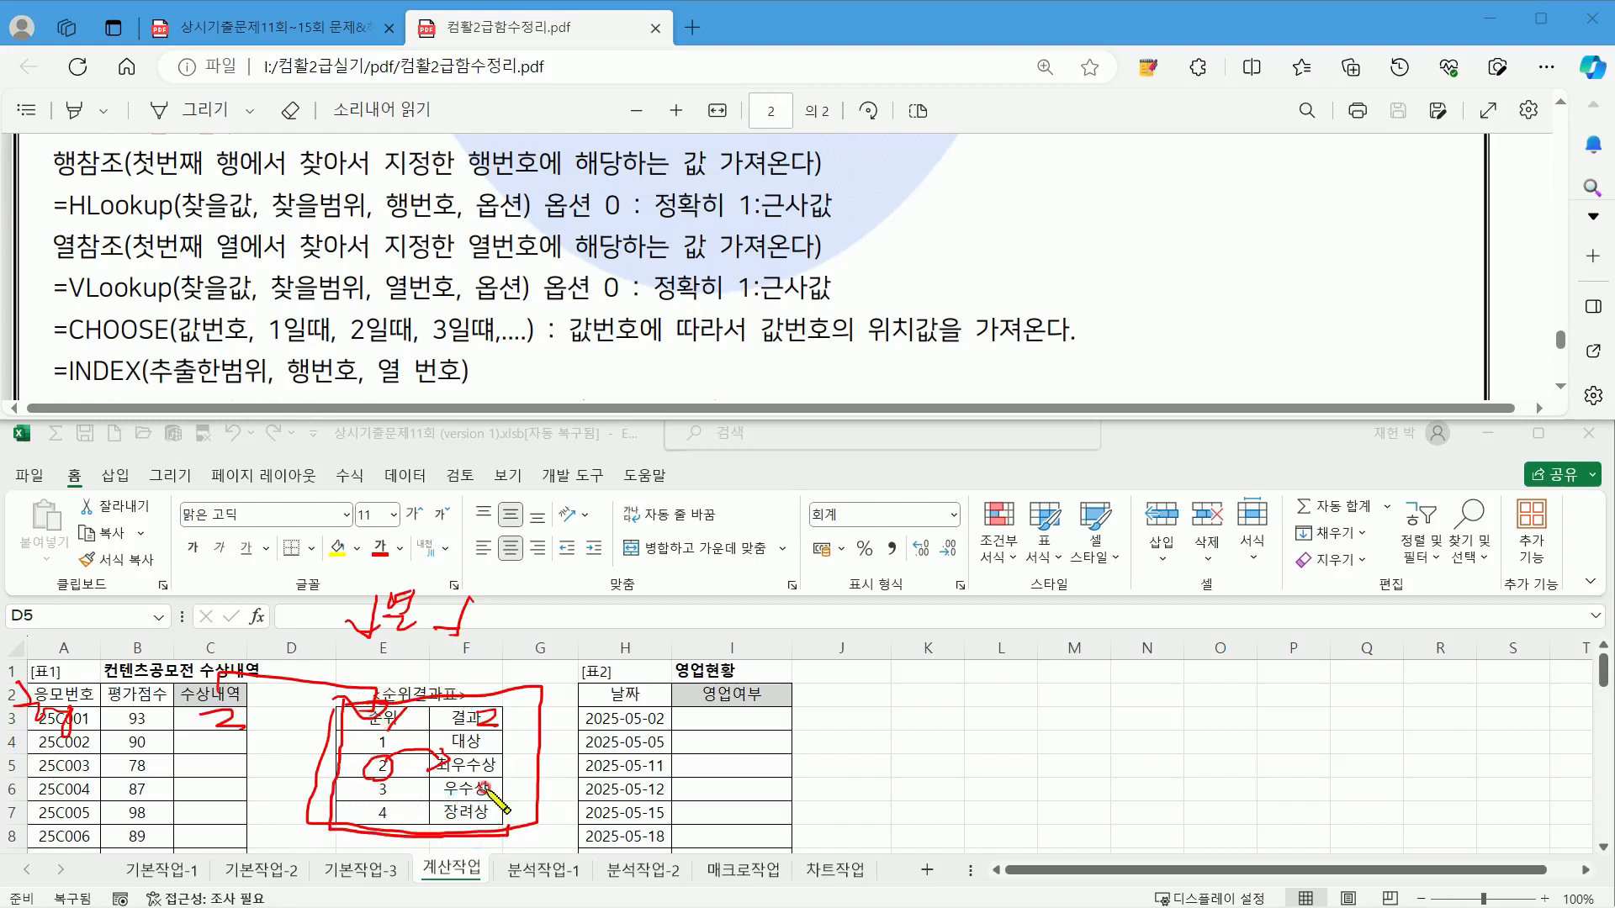
mouse_move(425, 754)
left_mouse_down()
mouse_move(359, 774)
mouse_move(429, 751)
mouse_move(427, 774)
mouse_move(498, 780)
left_mouse_up()
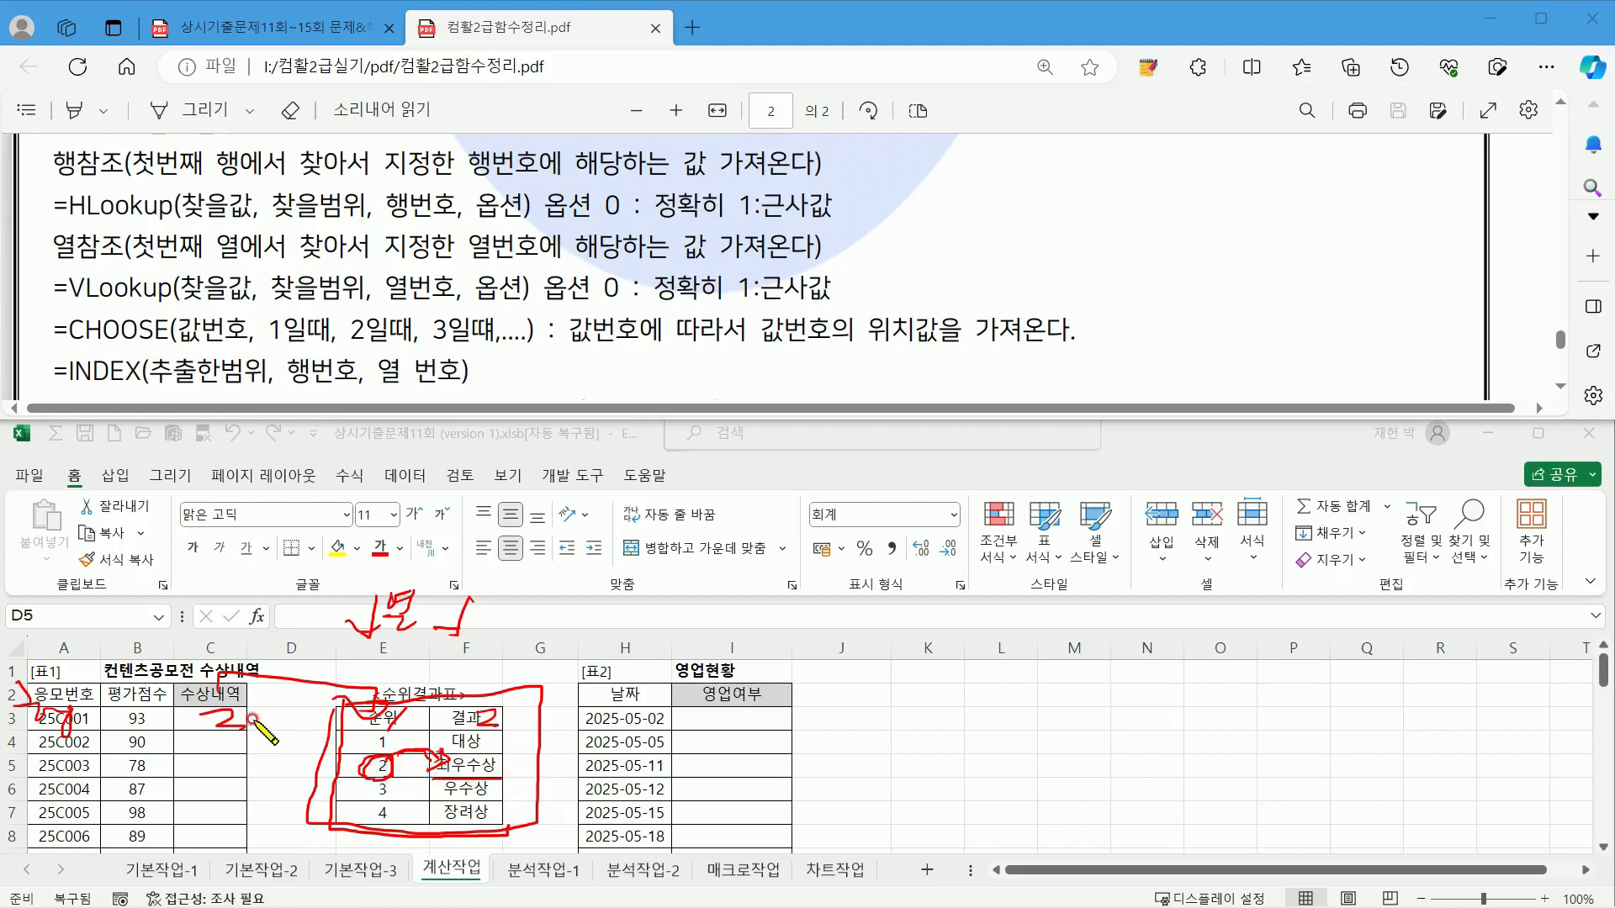
mouse_move(242, 717)
left_mouse_down()
mouse_move(200, 735)
mouse_move(239, 722)
left_mouse_up()
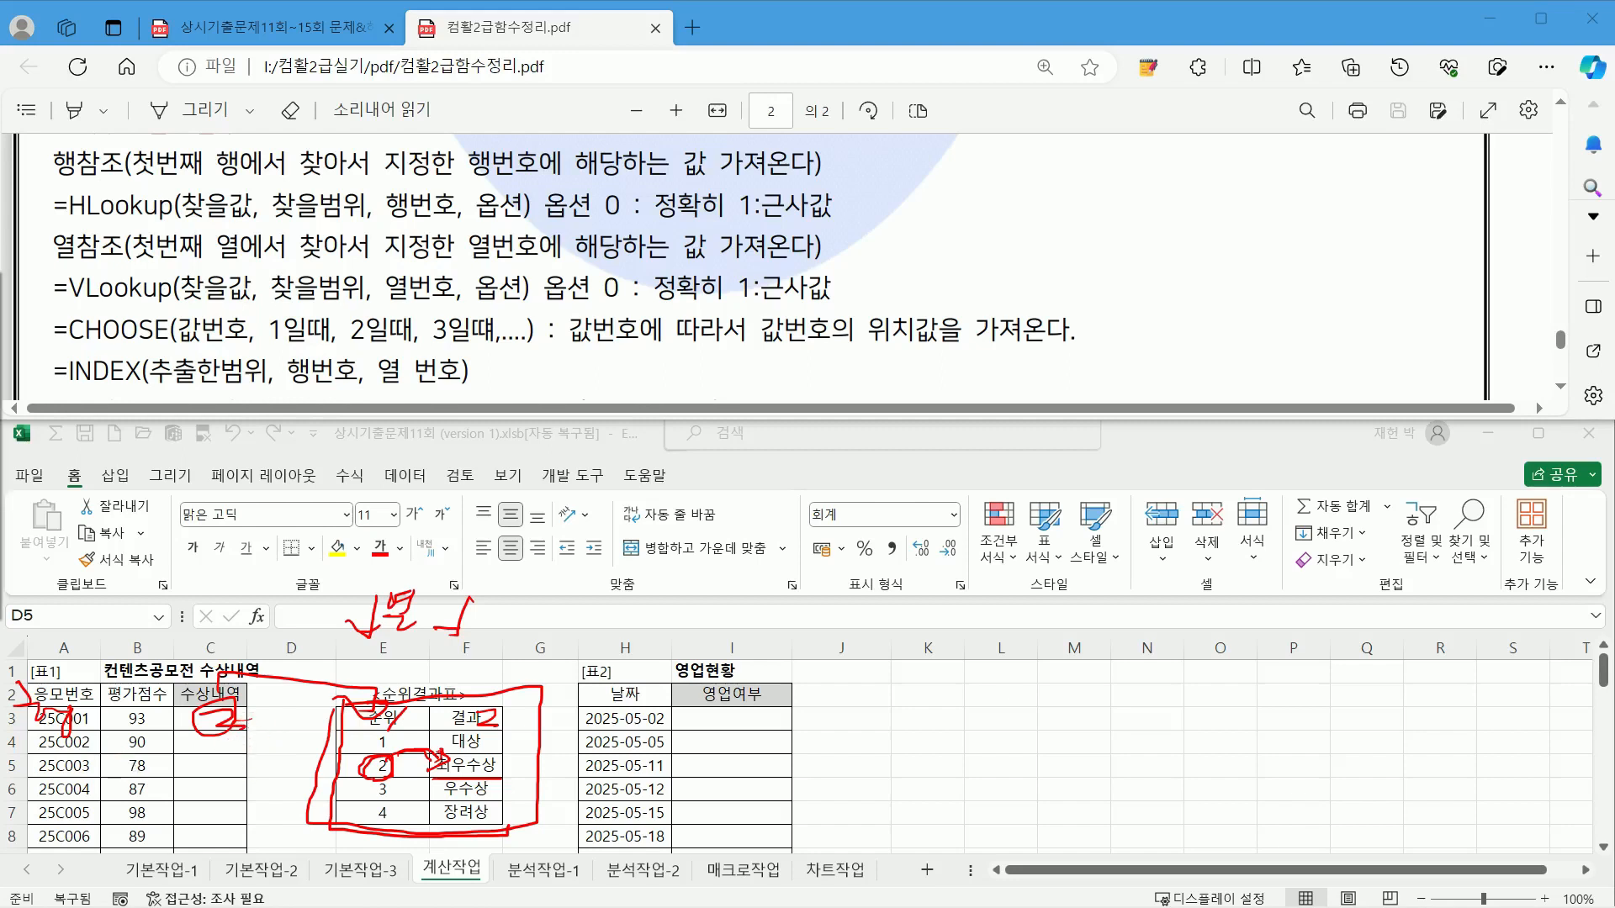
key("Escape")
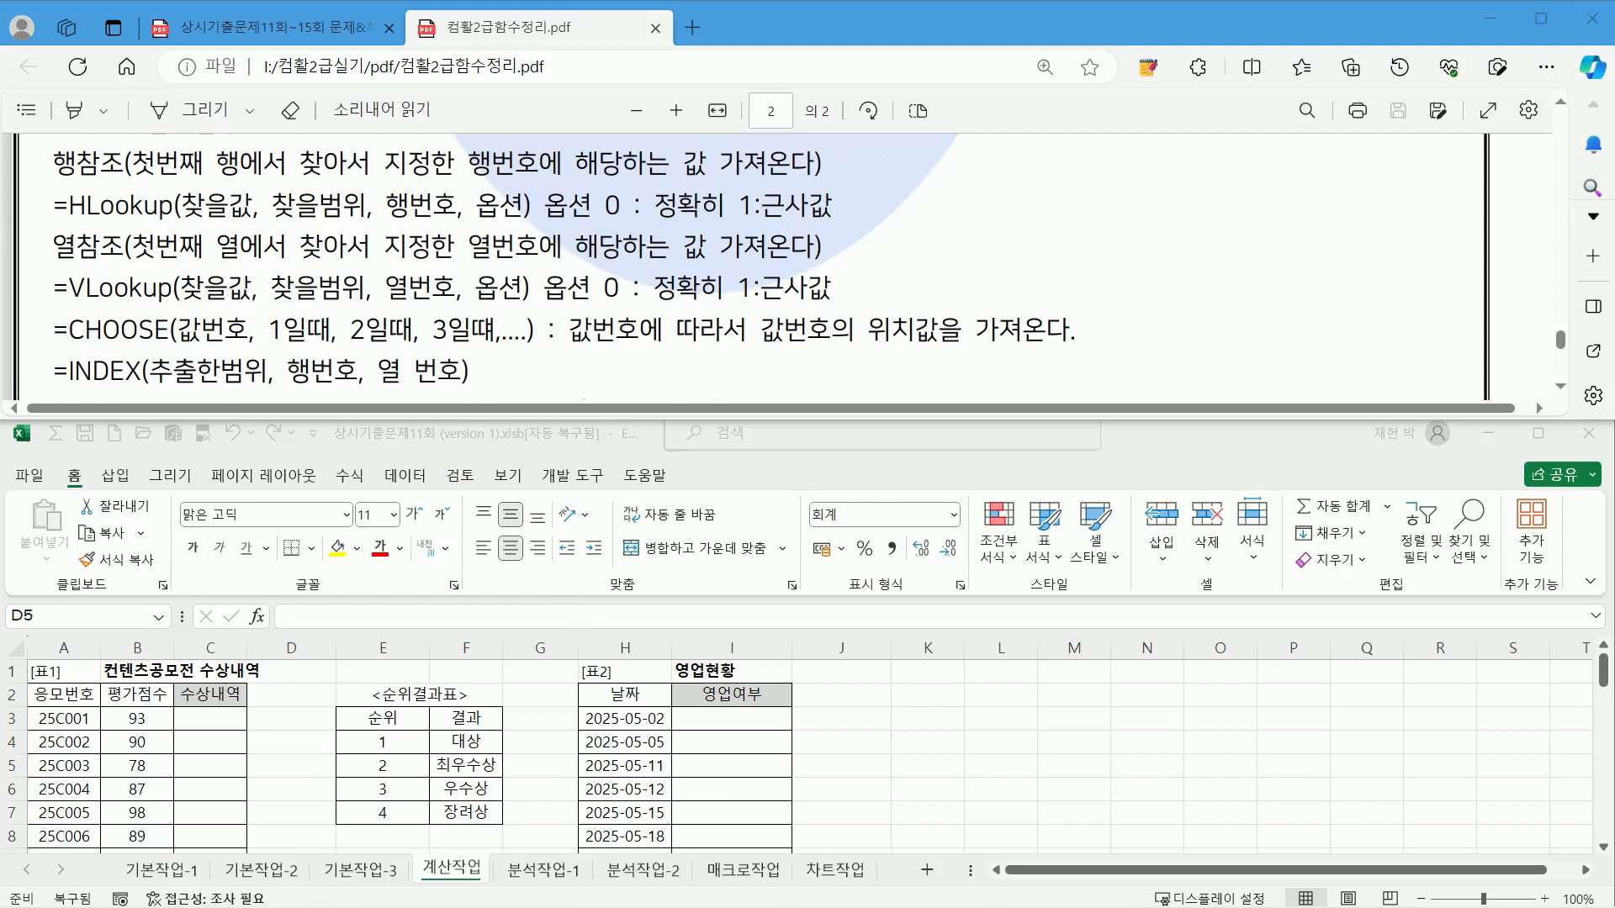
Step: Look up the RANK.EQ syntax and its sort-order option in 컴활2급함수정리.pdf
right_click(559, 377)
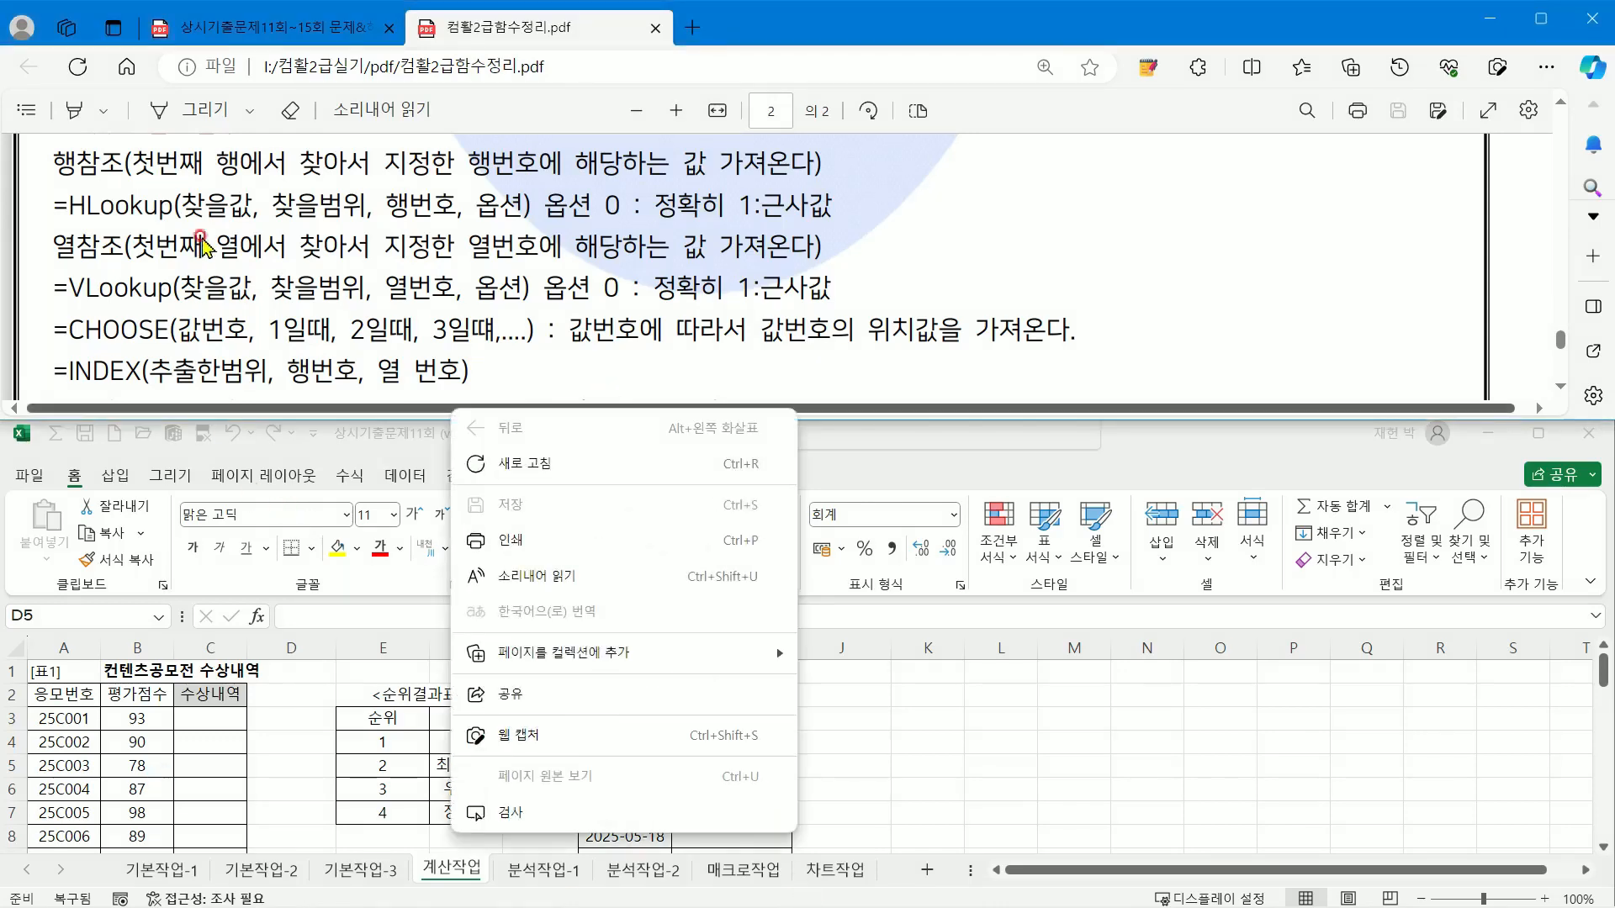
left_click(229, 206)
left_click(285, 28)
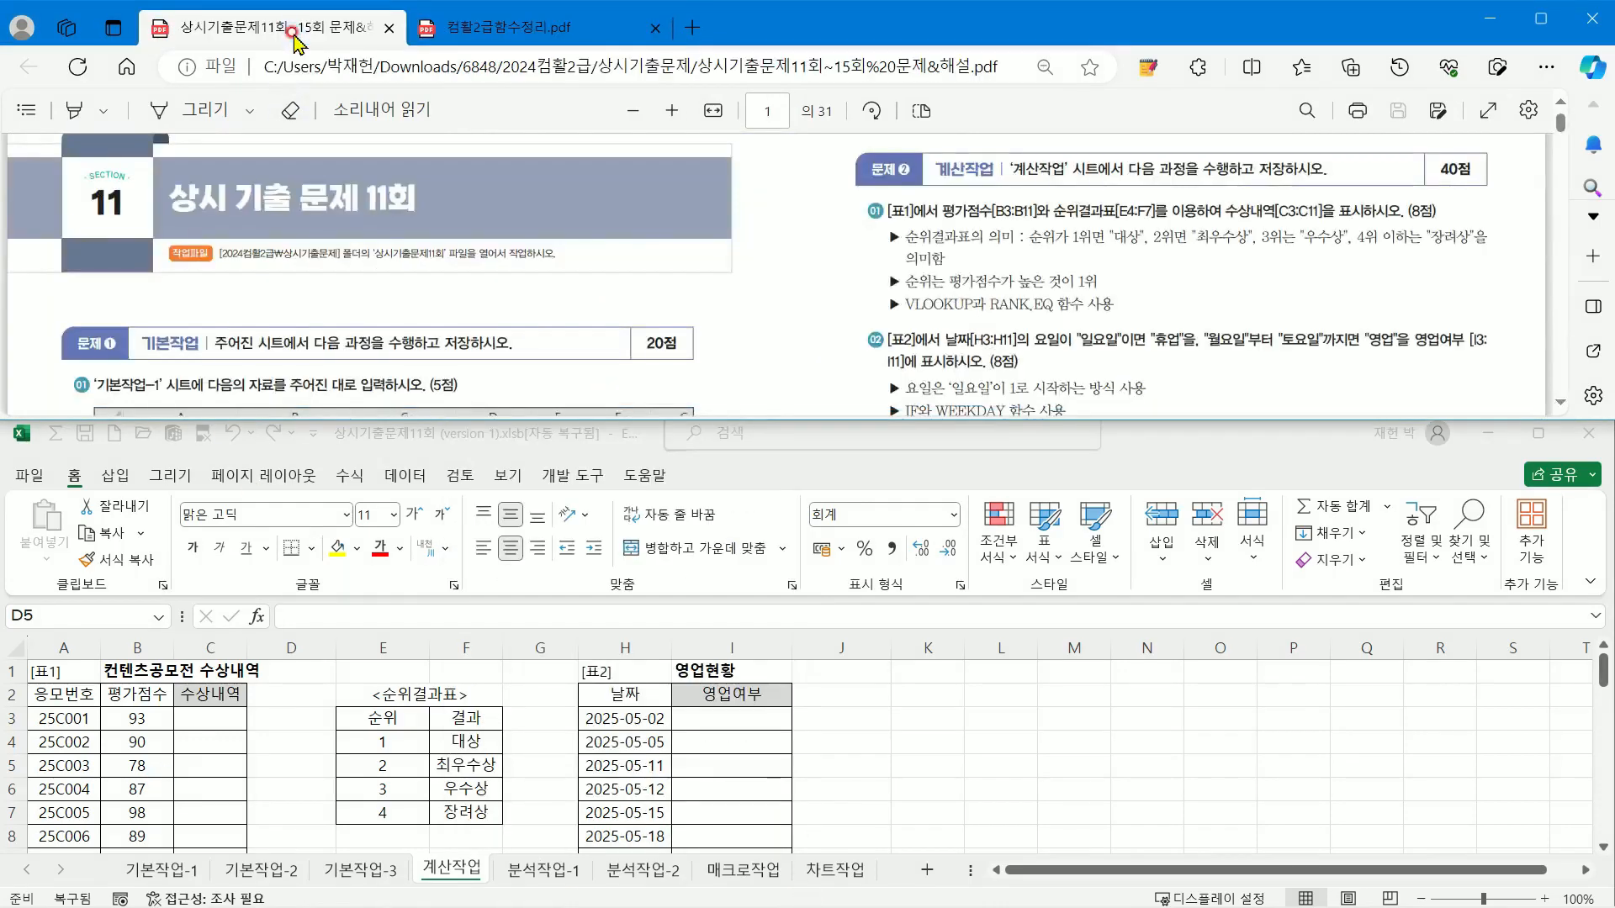
right_click(469, 32)
left_click(458, 28)
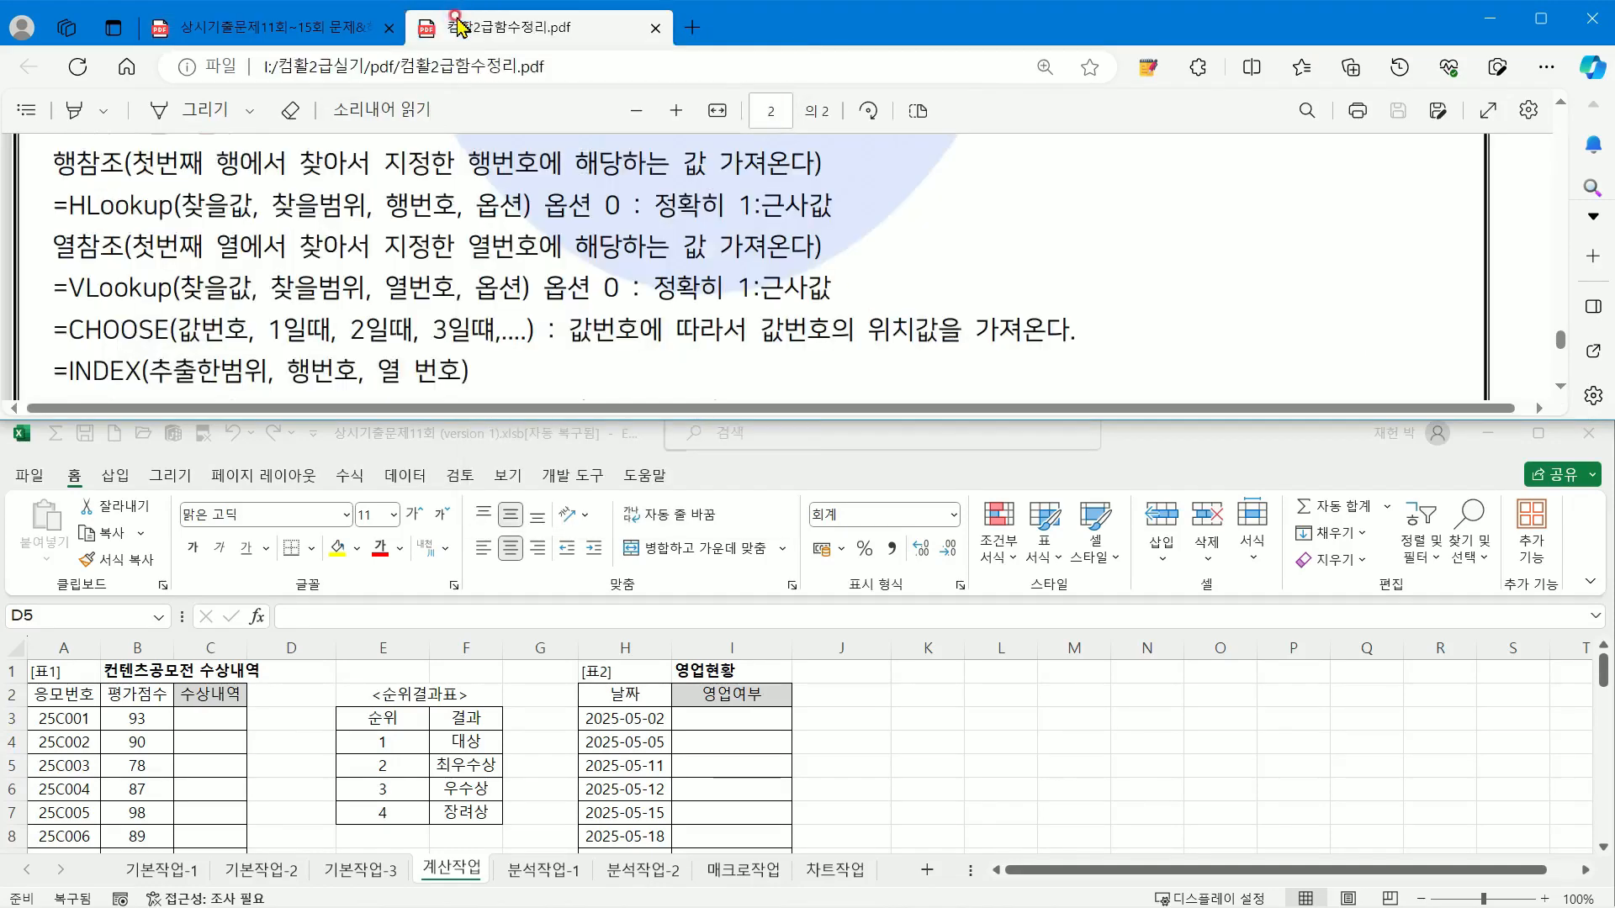
scroll(464, 263, "down", 5)
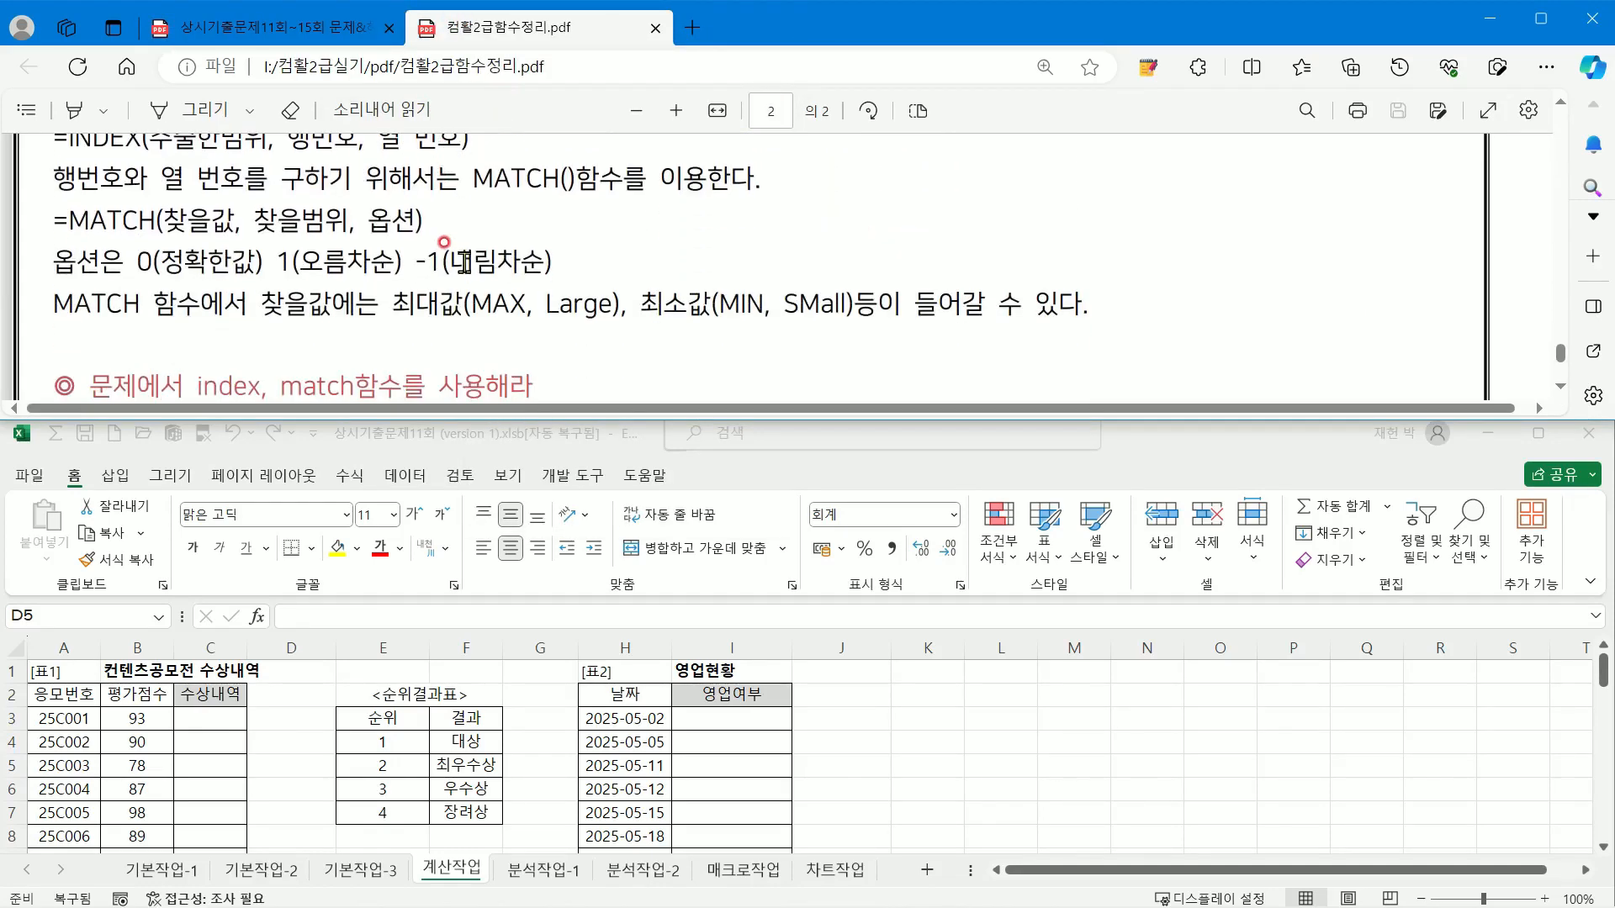
scroll(472, 262, "up", 5)
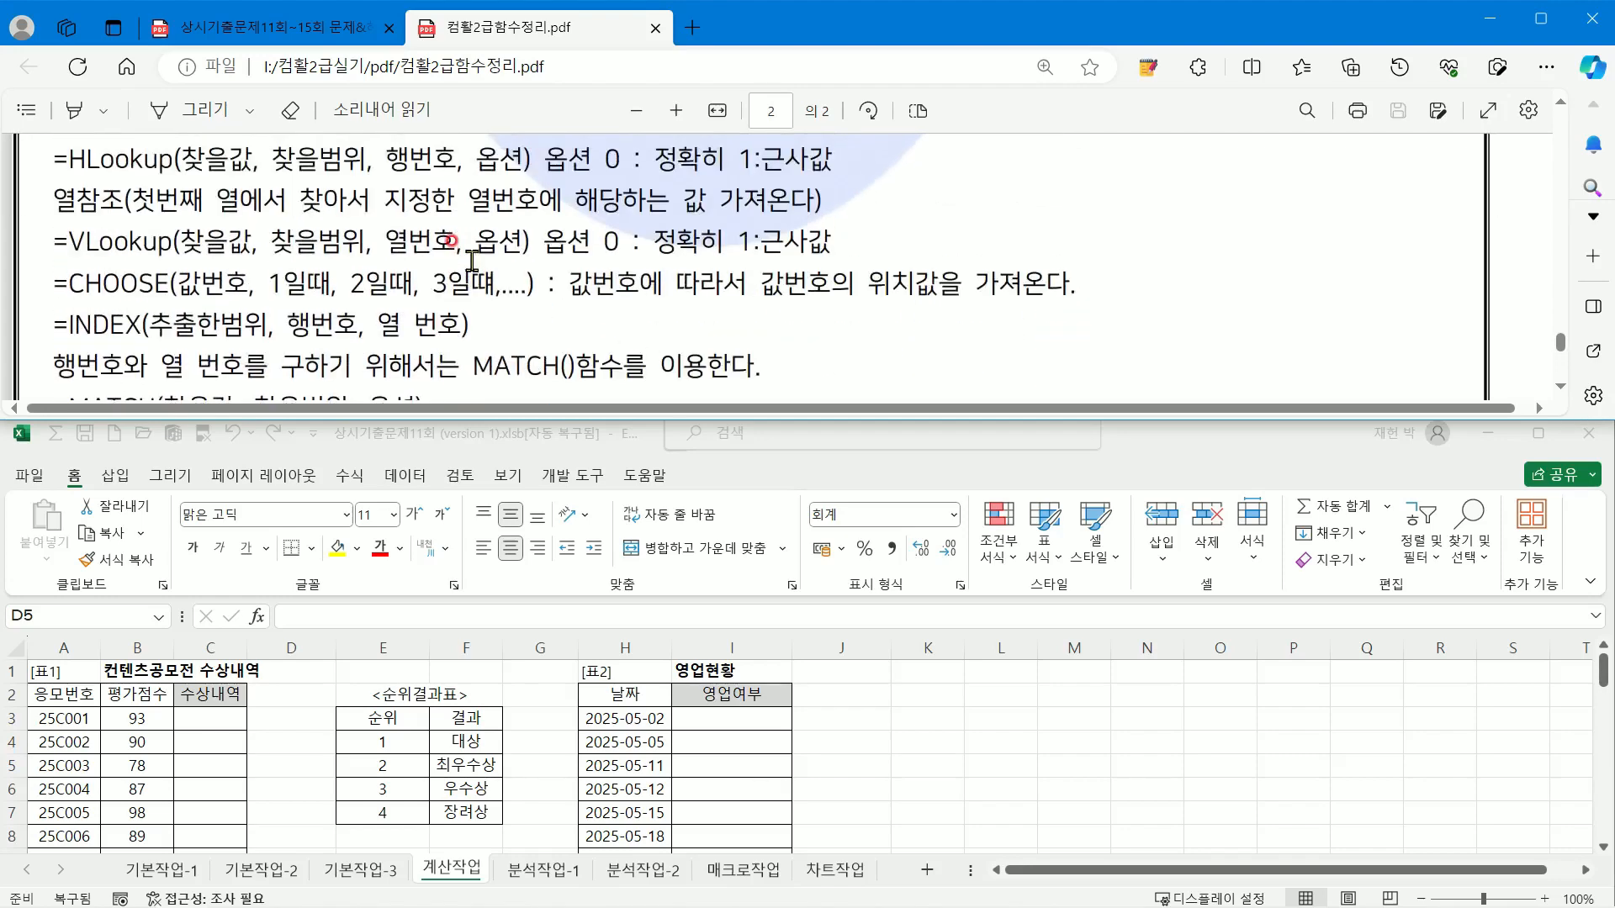
scroll(484, 261, "up", 8)
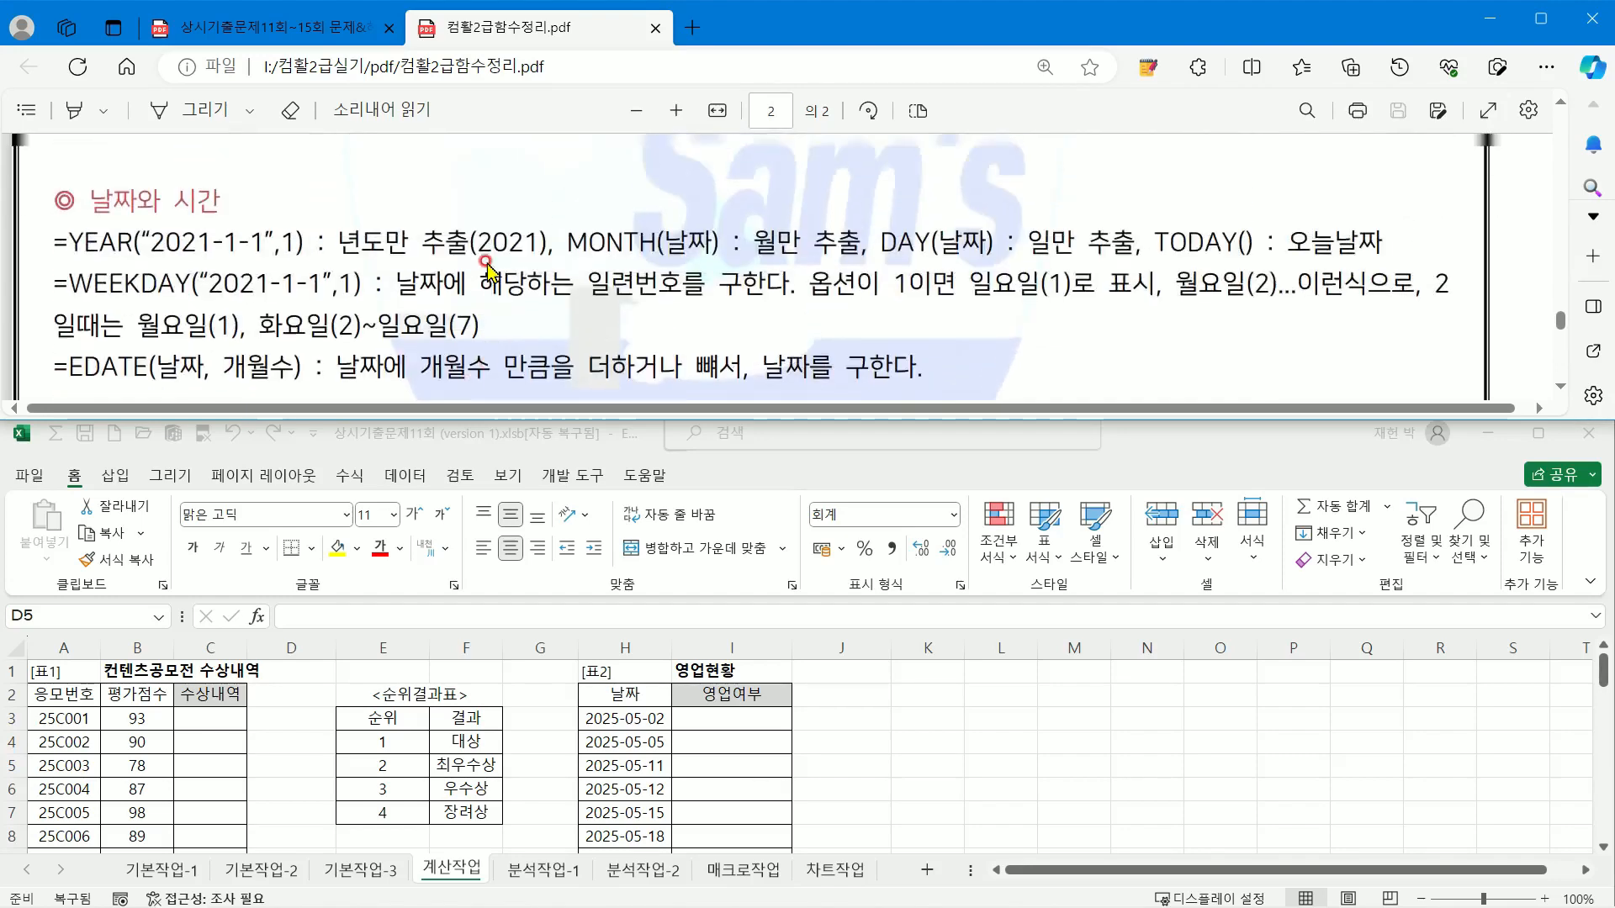
scroll(492, 261, "up", 2)
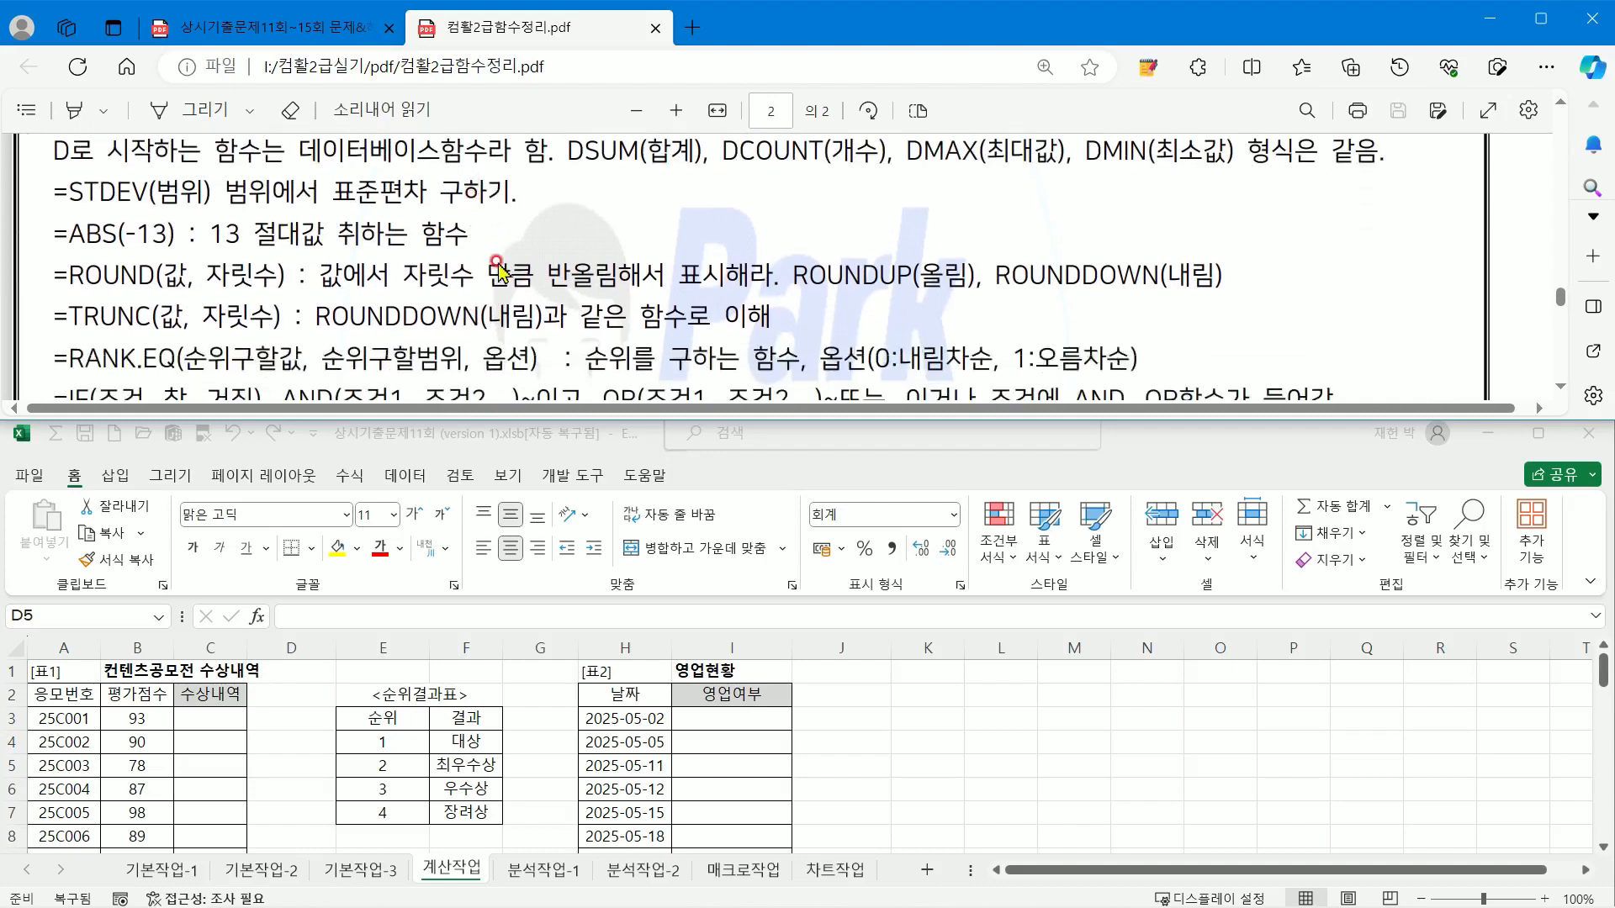
scroll(496, 261, "down", 1)
left_click_drag(73, 333, 533, 328)
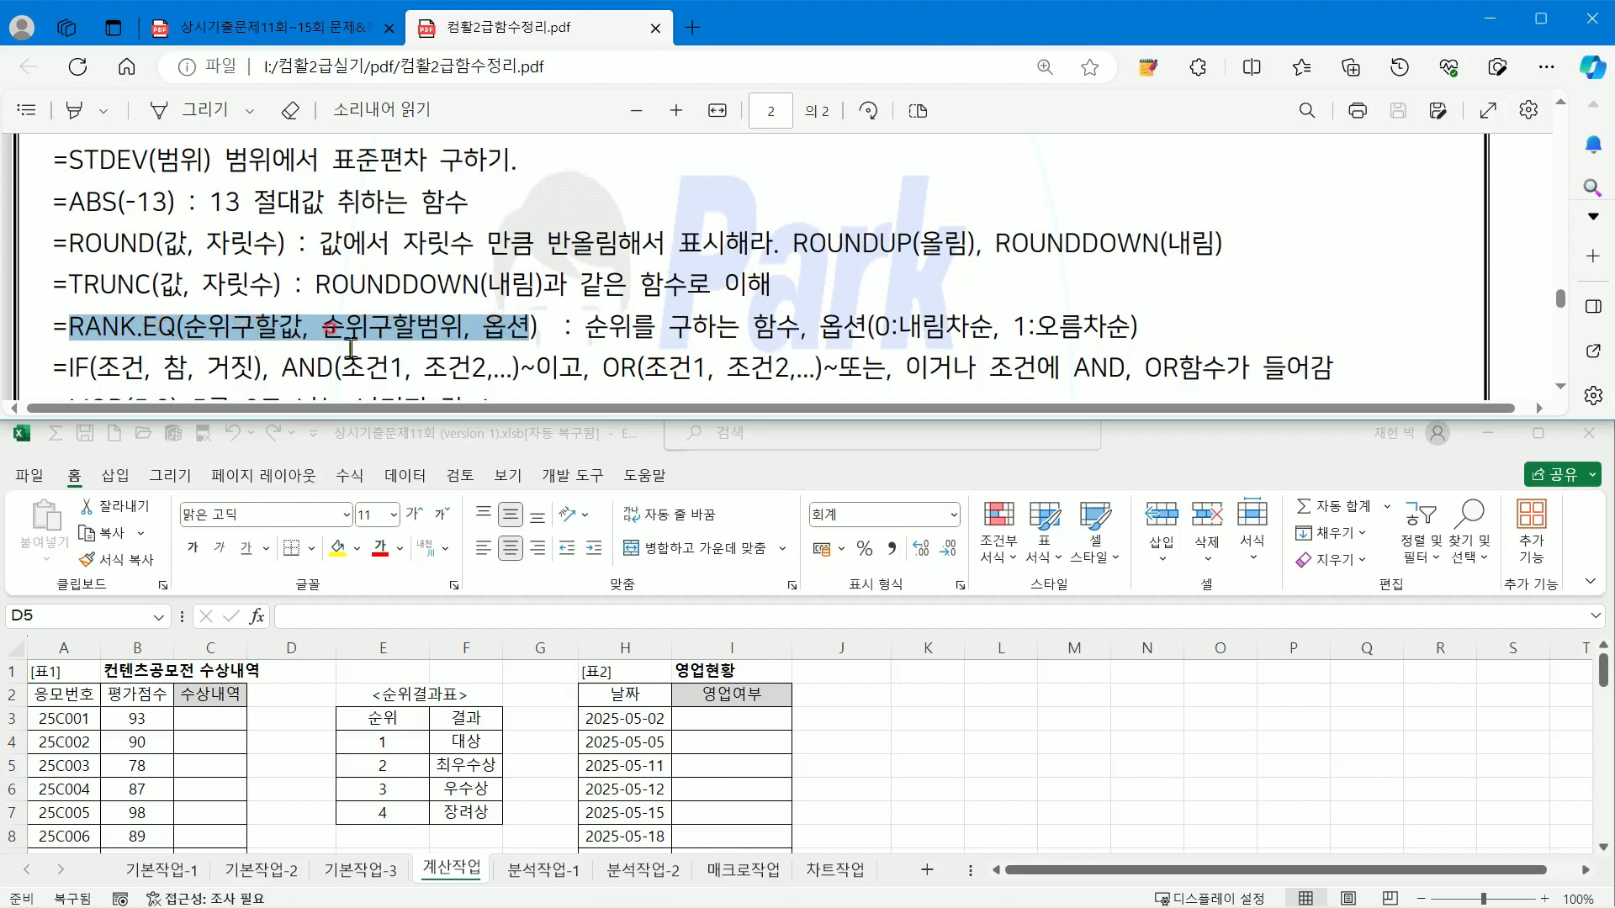
left_click_drag(587, 328, 1131, 330)
left_click(936, 337)
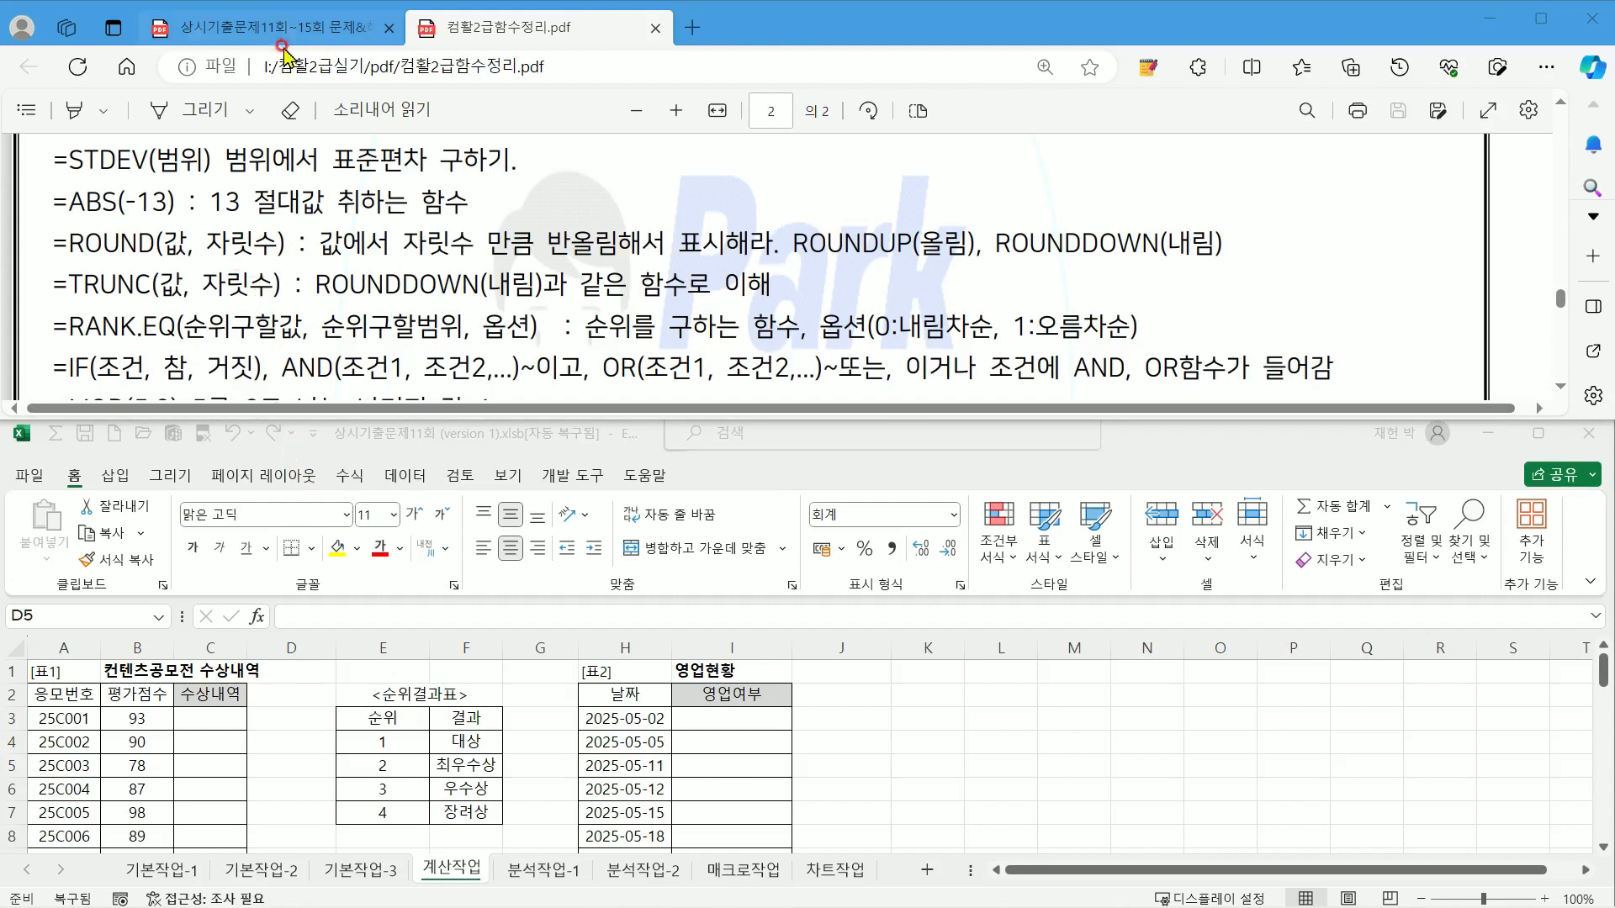
Step: Enlarge the 계산작업 sheet to 120% and select cell C3, the first 수상내역 cell of 표1
left_click(307, 757)
left_click(226, 718)
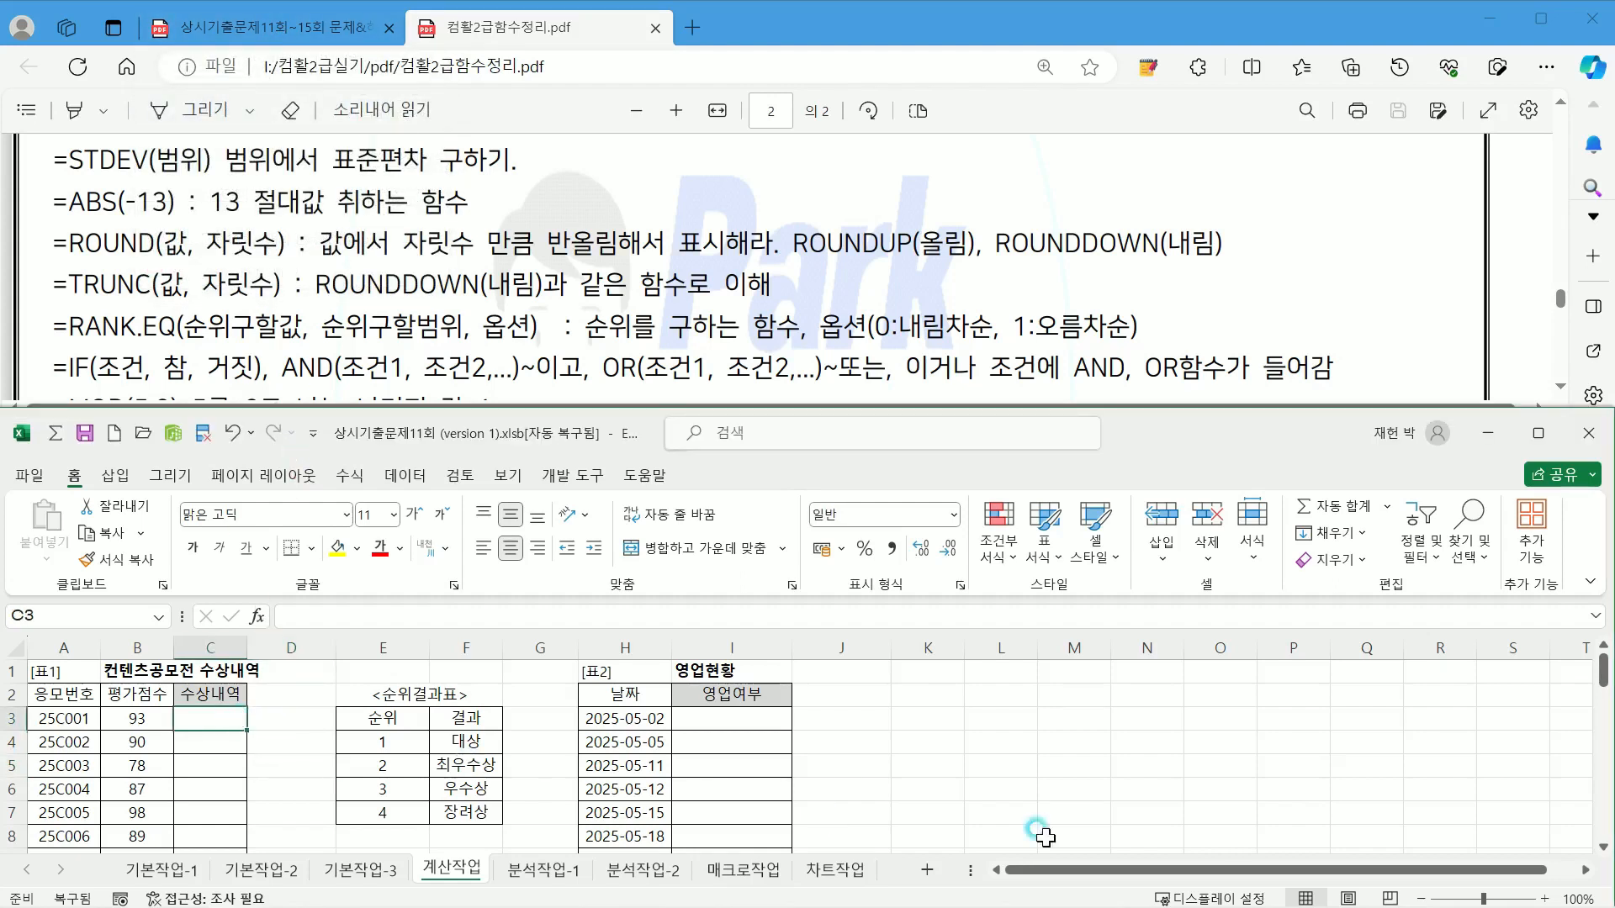
left_click(1545, 900)
left_click(1544, 899)
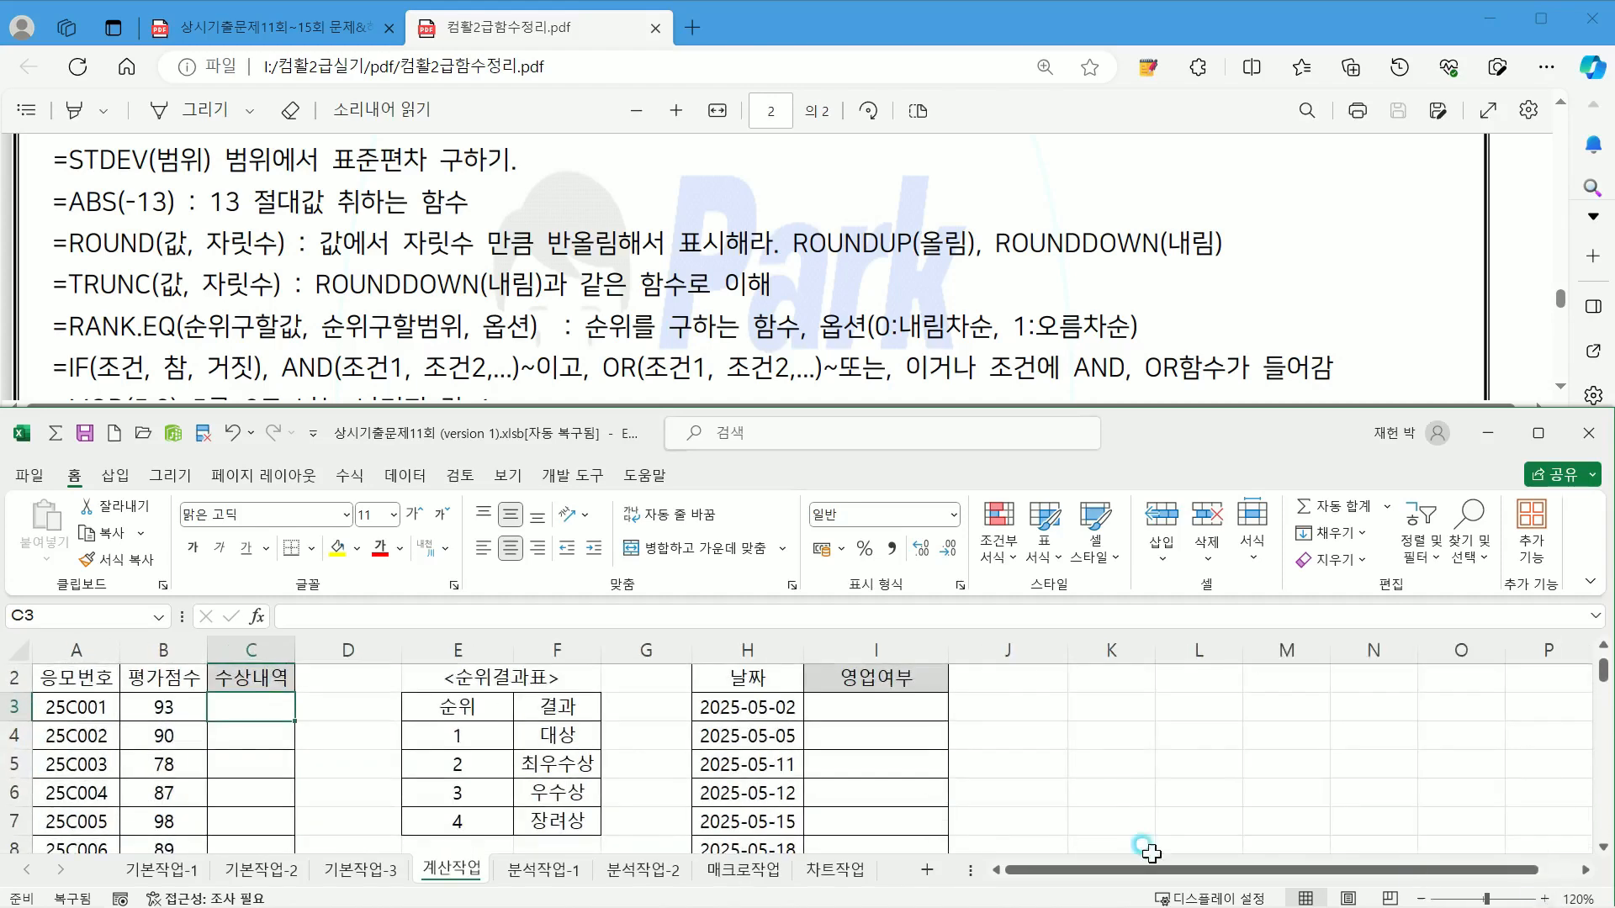
left_click(237, 708)
left_click_drag(528, 734, 559, 826)
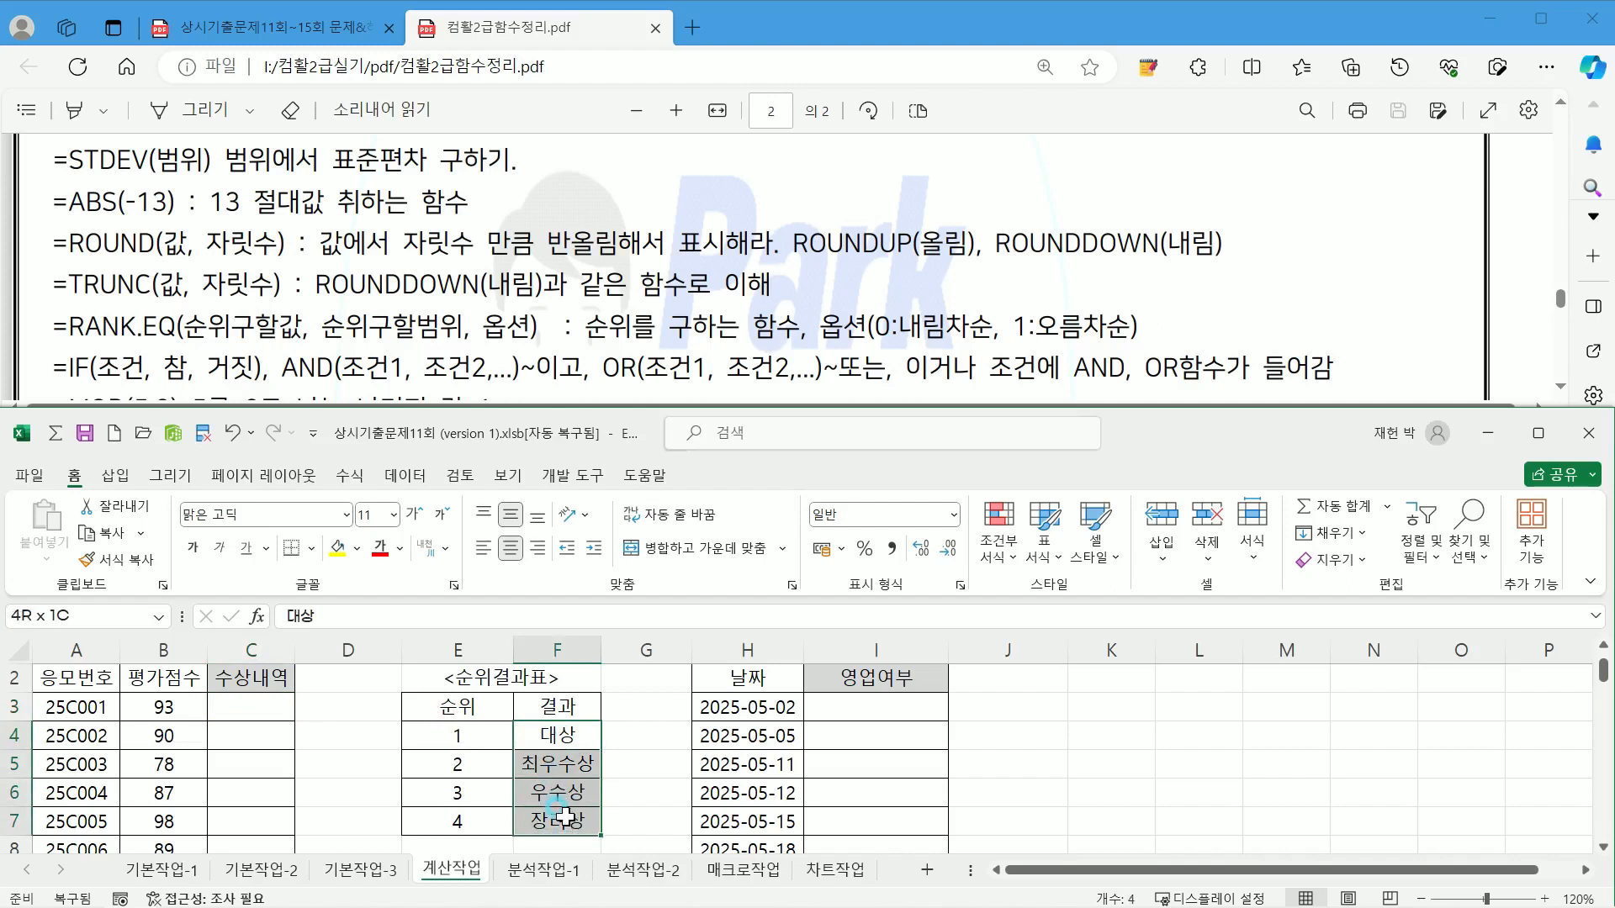
left_click(234, 711)
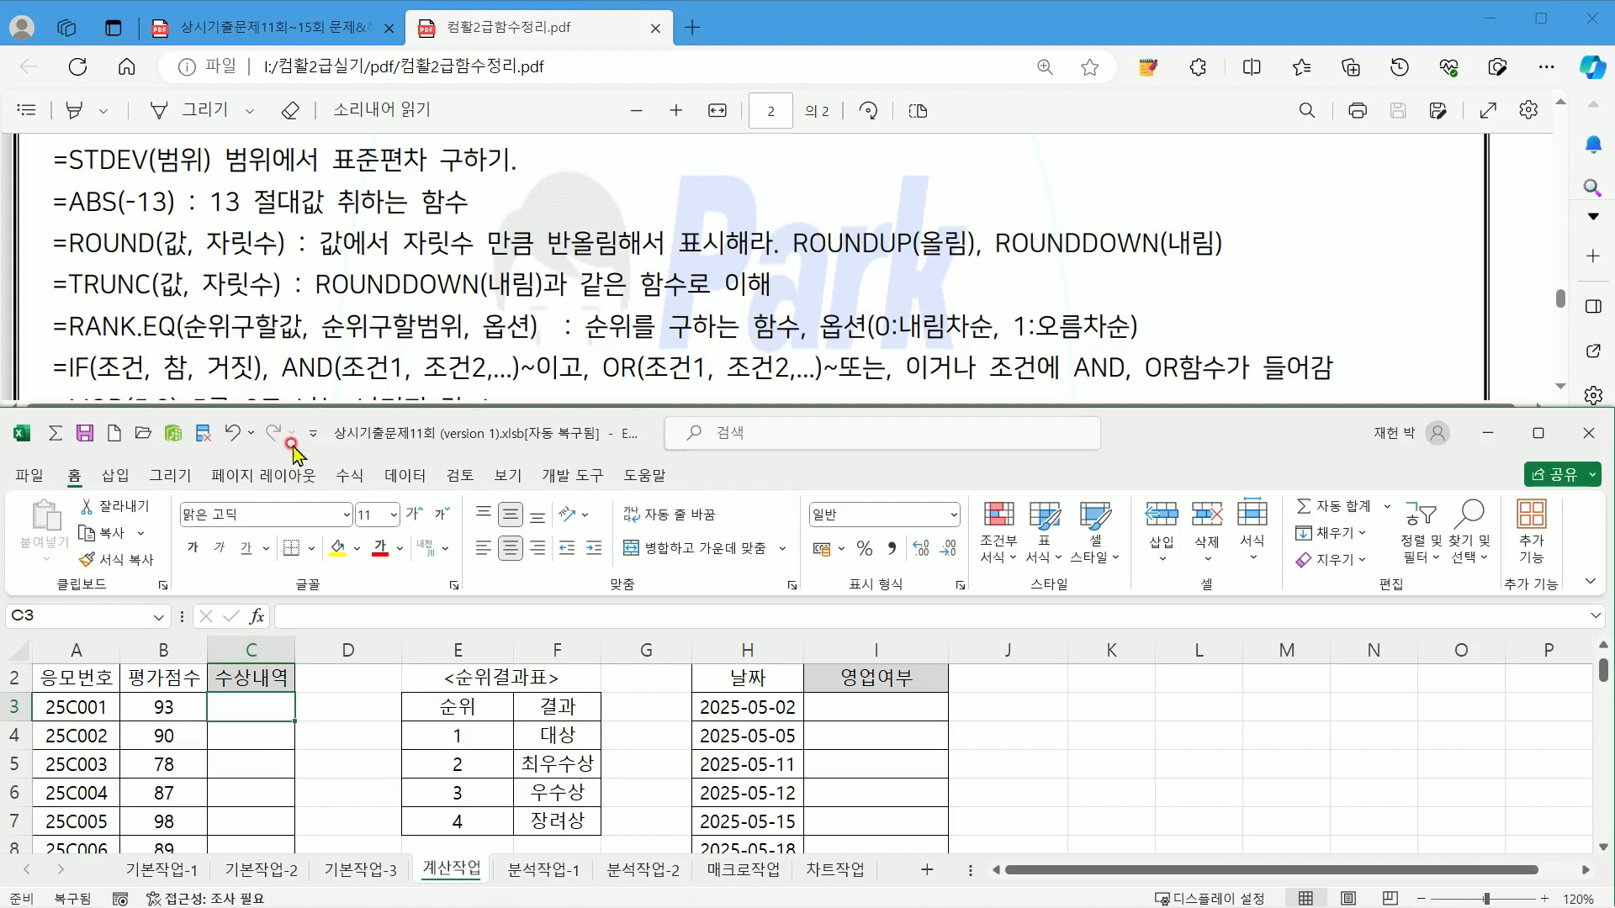
Step: Show the full text of 계산작업 problem 1 enlarged in the exam PDF and return to cell C3 in Excel
left_click(203, 36)
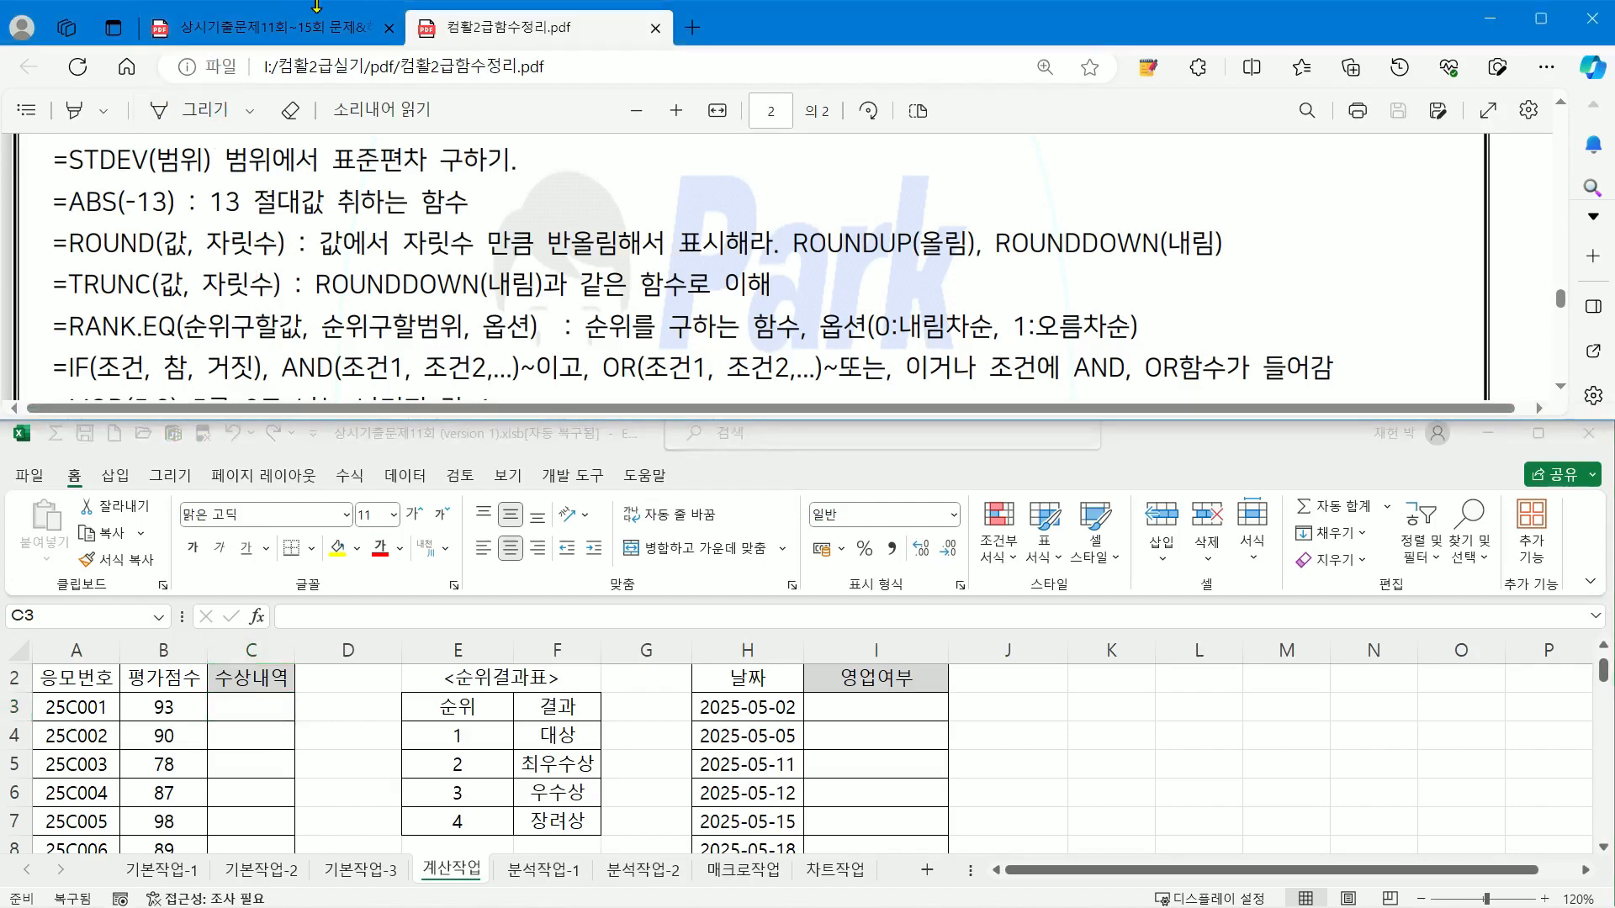
left_click(269, 25)
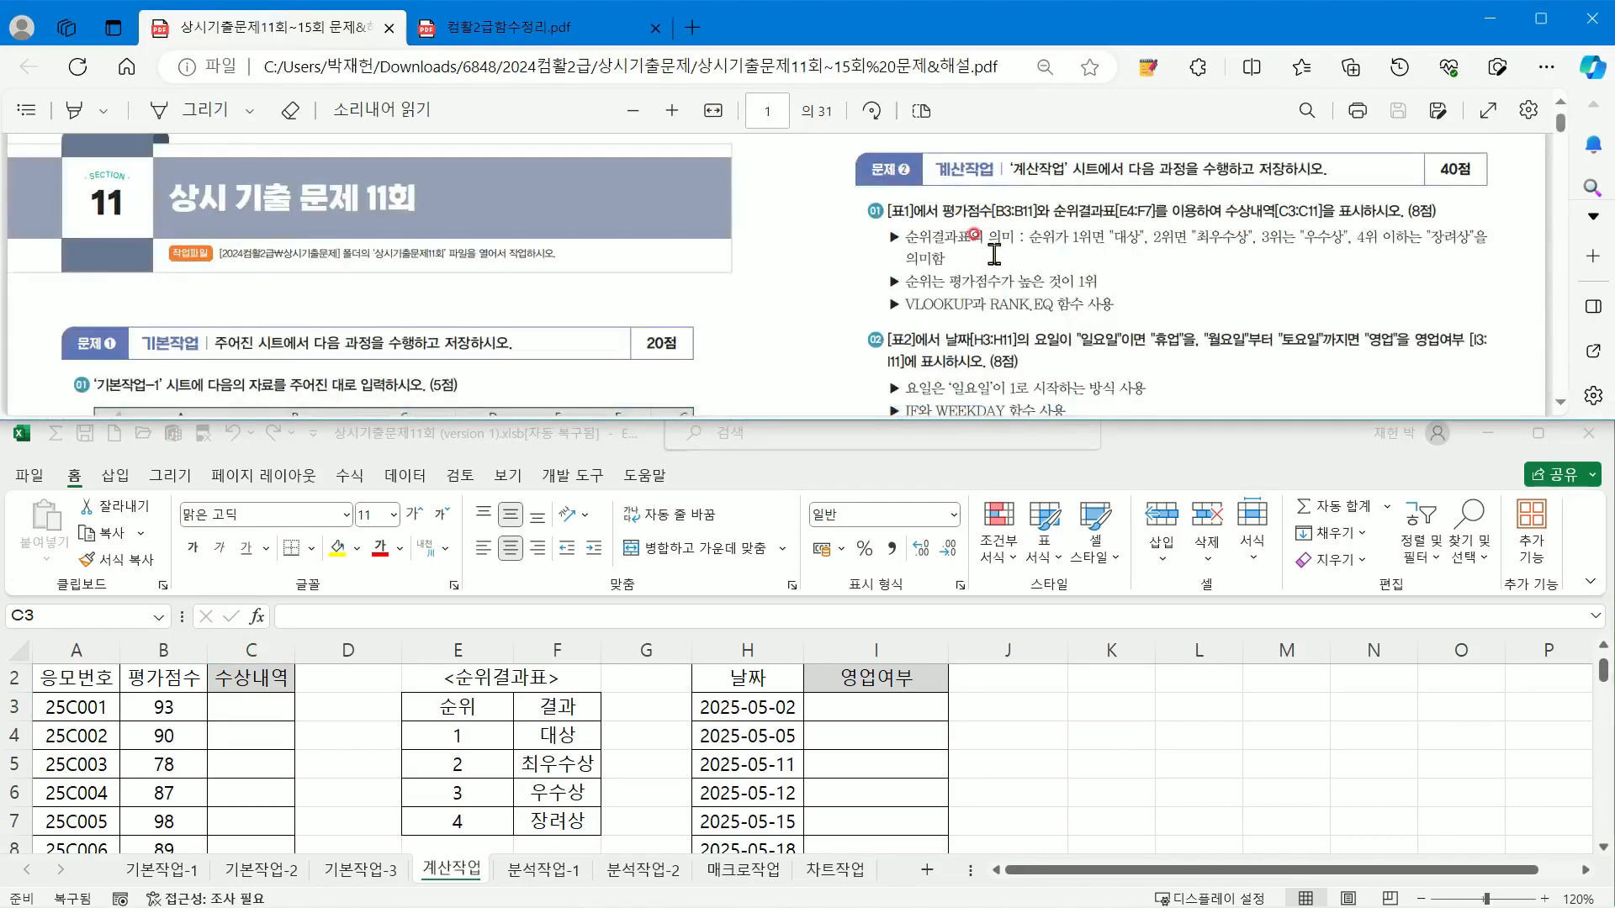
left_click(671, 112)
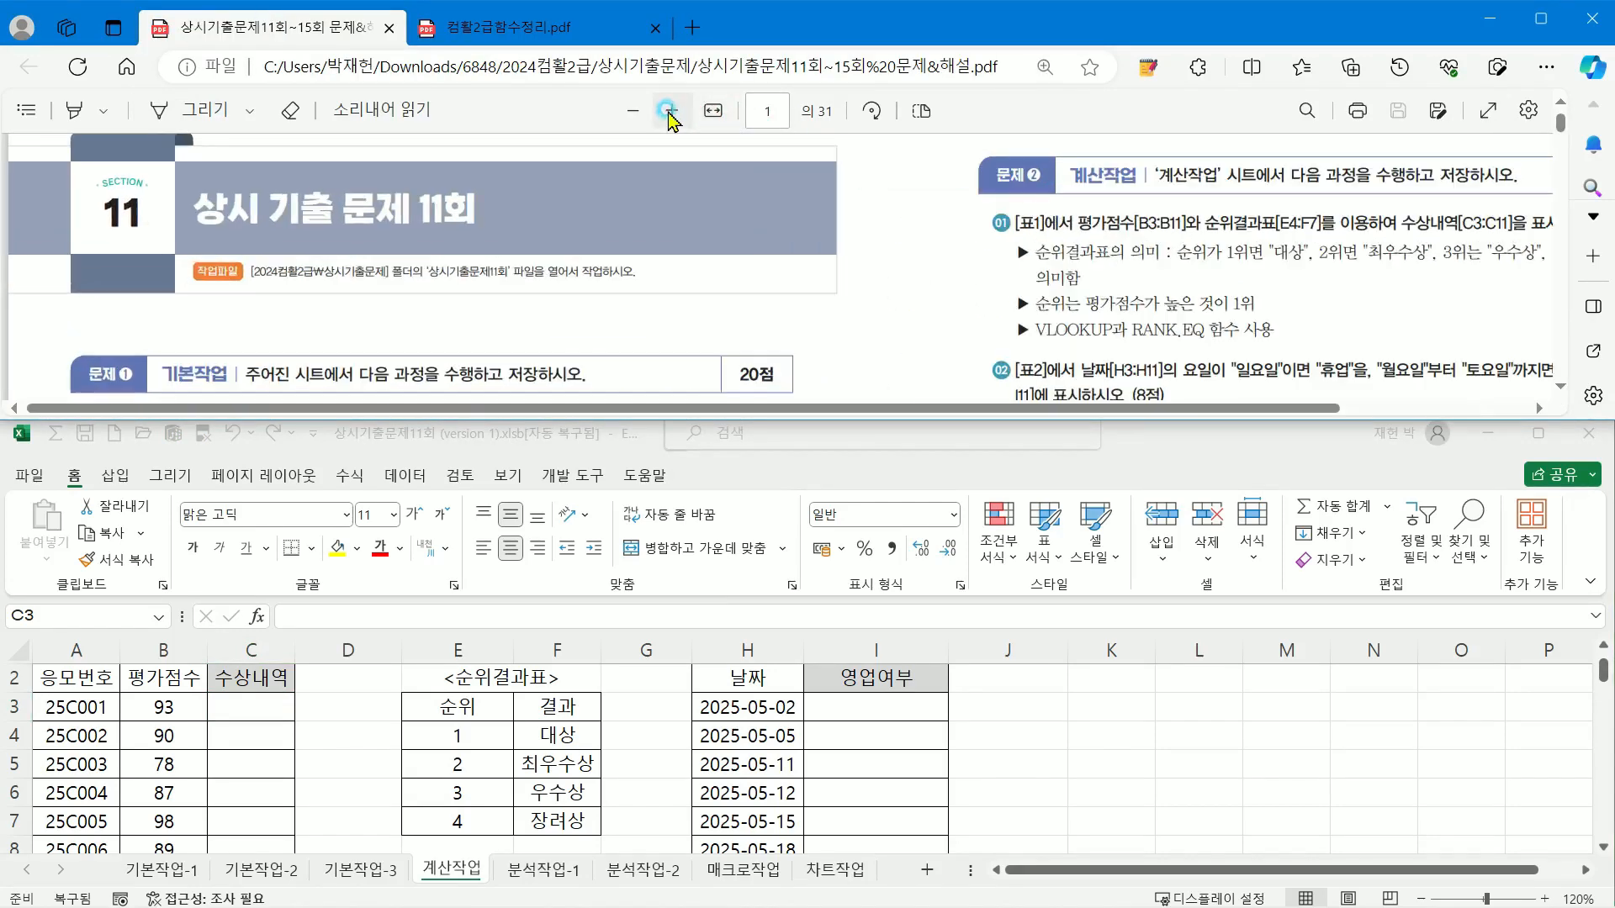
left_click_drag(910, 410, 1106, 412)
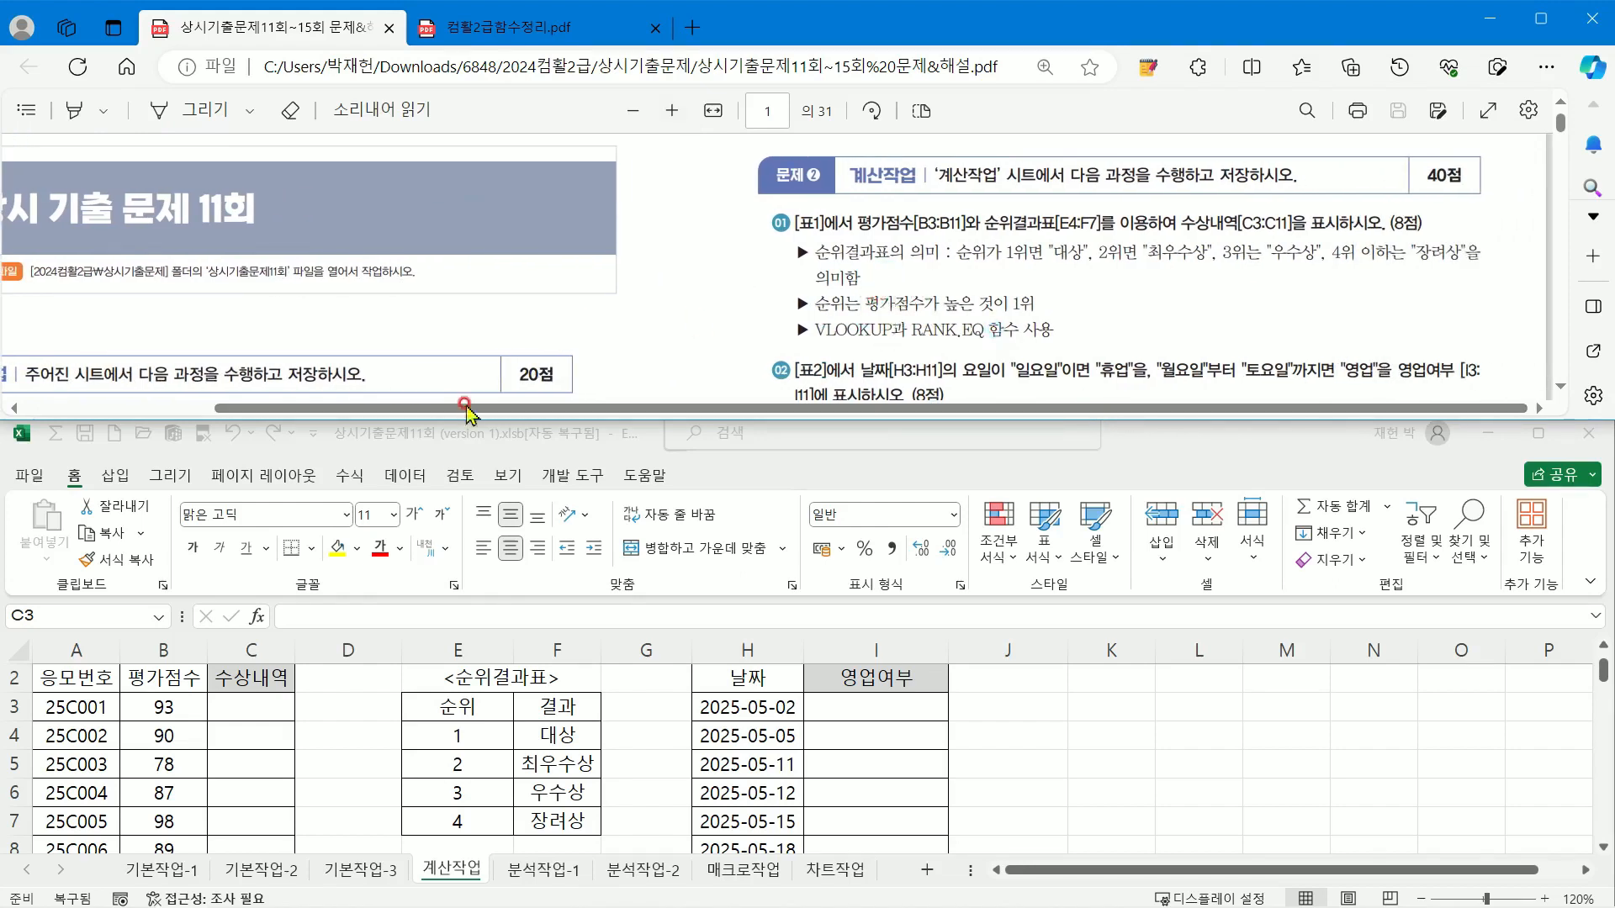
left_click(243, 708)
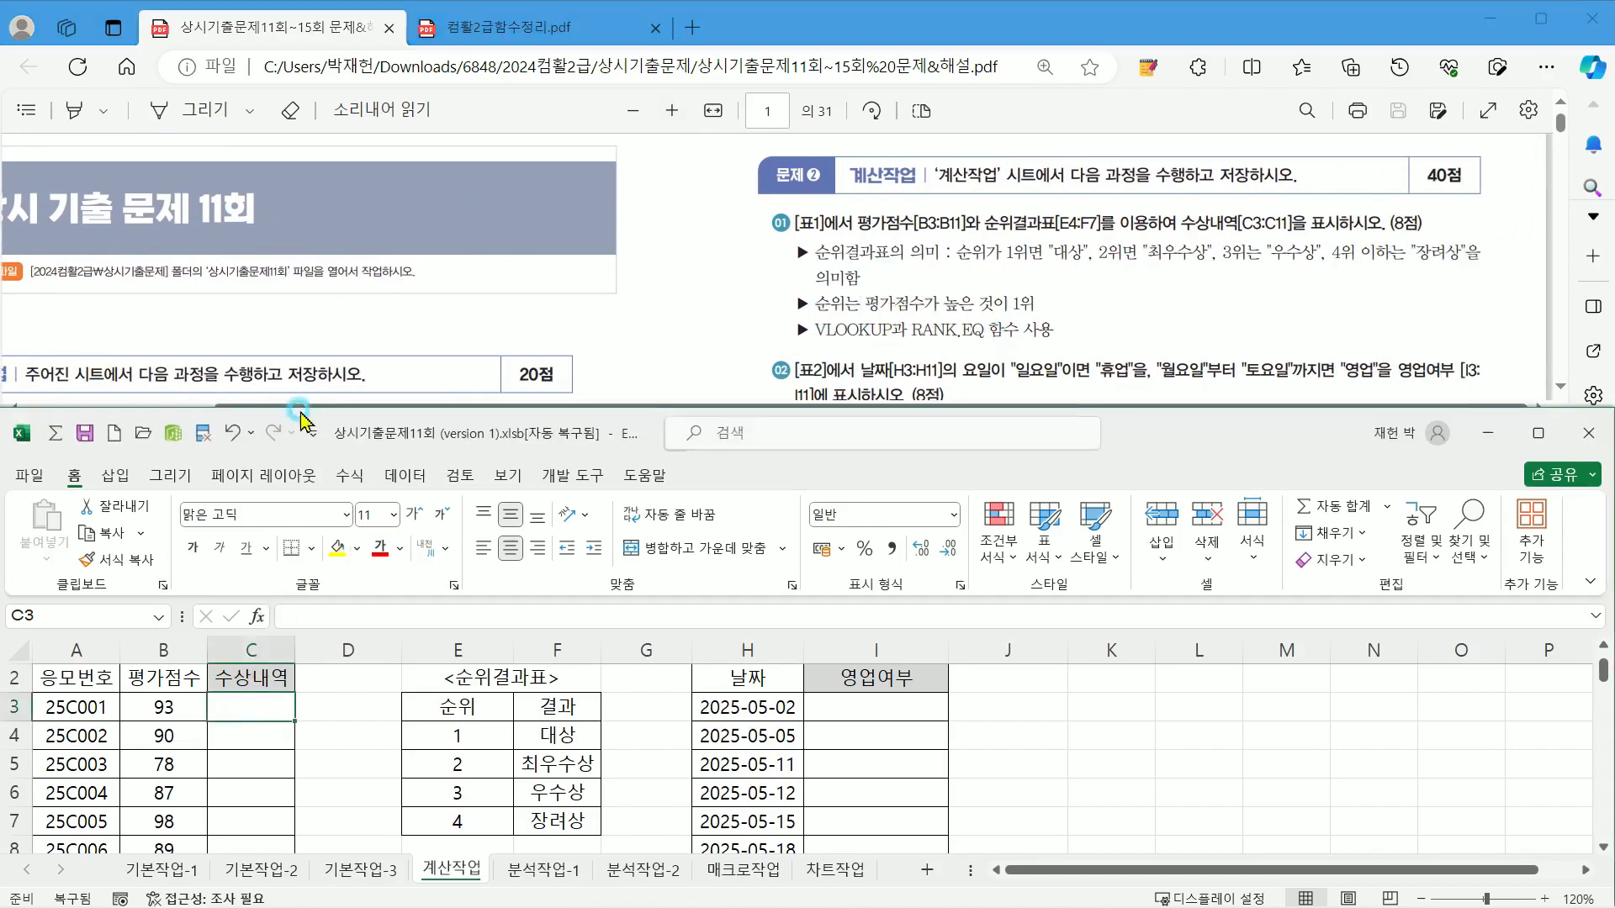
Step: With the RANK.EQ line of 컴활2급함수정리.pdf in view, start a RANK.EQ formula in C3 using B3 as the value to rank
left_click(486, 34)
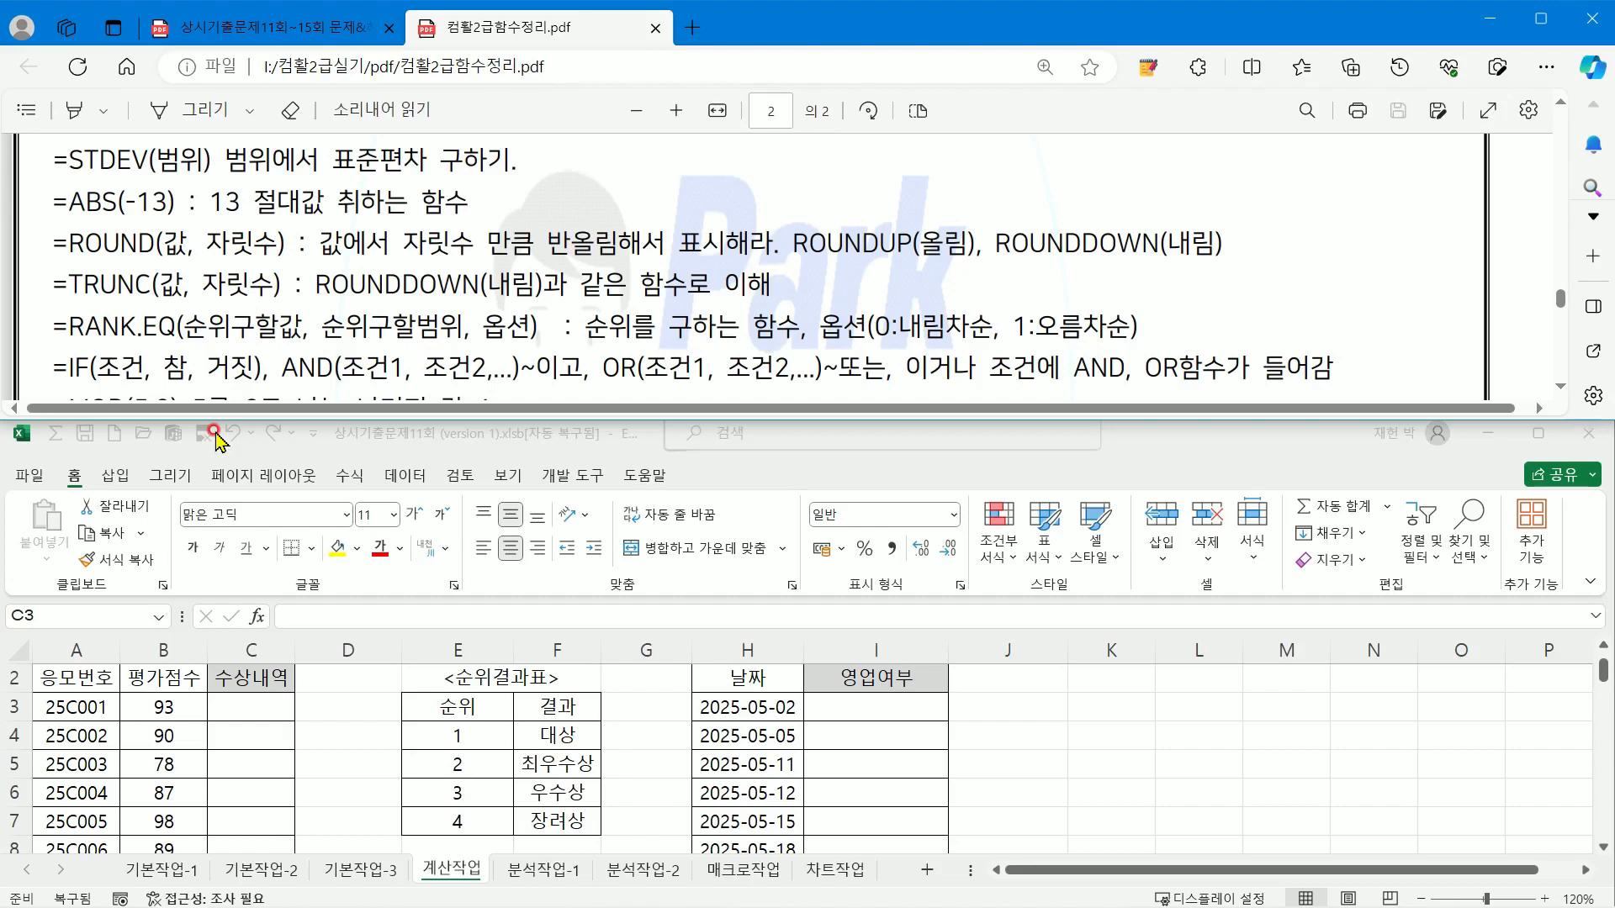
left_click(244, 703)
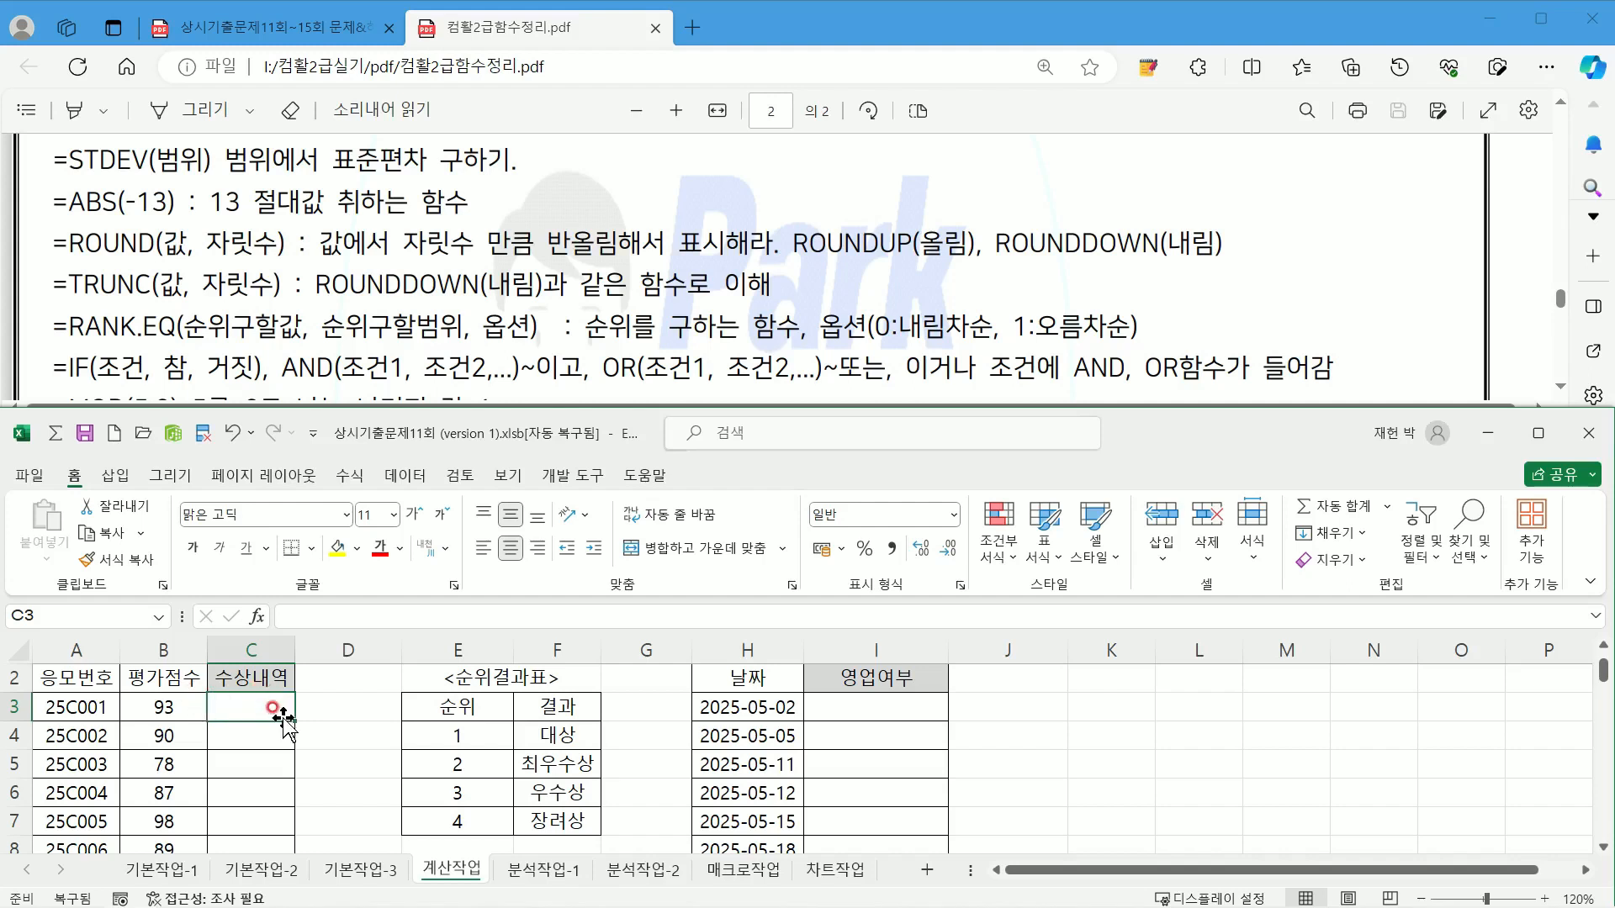
type("=")
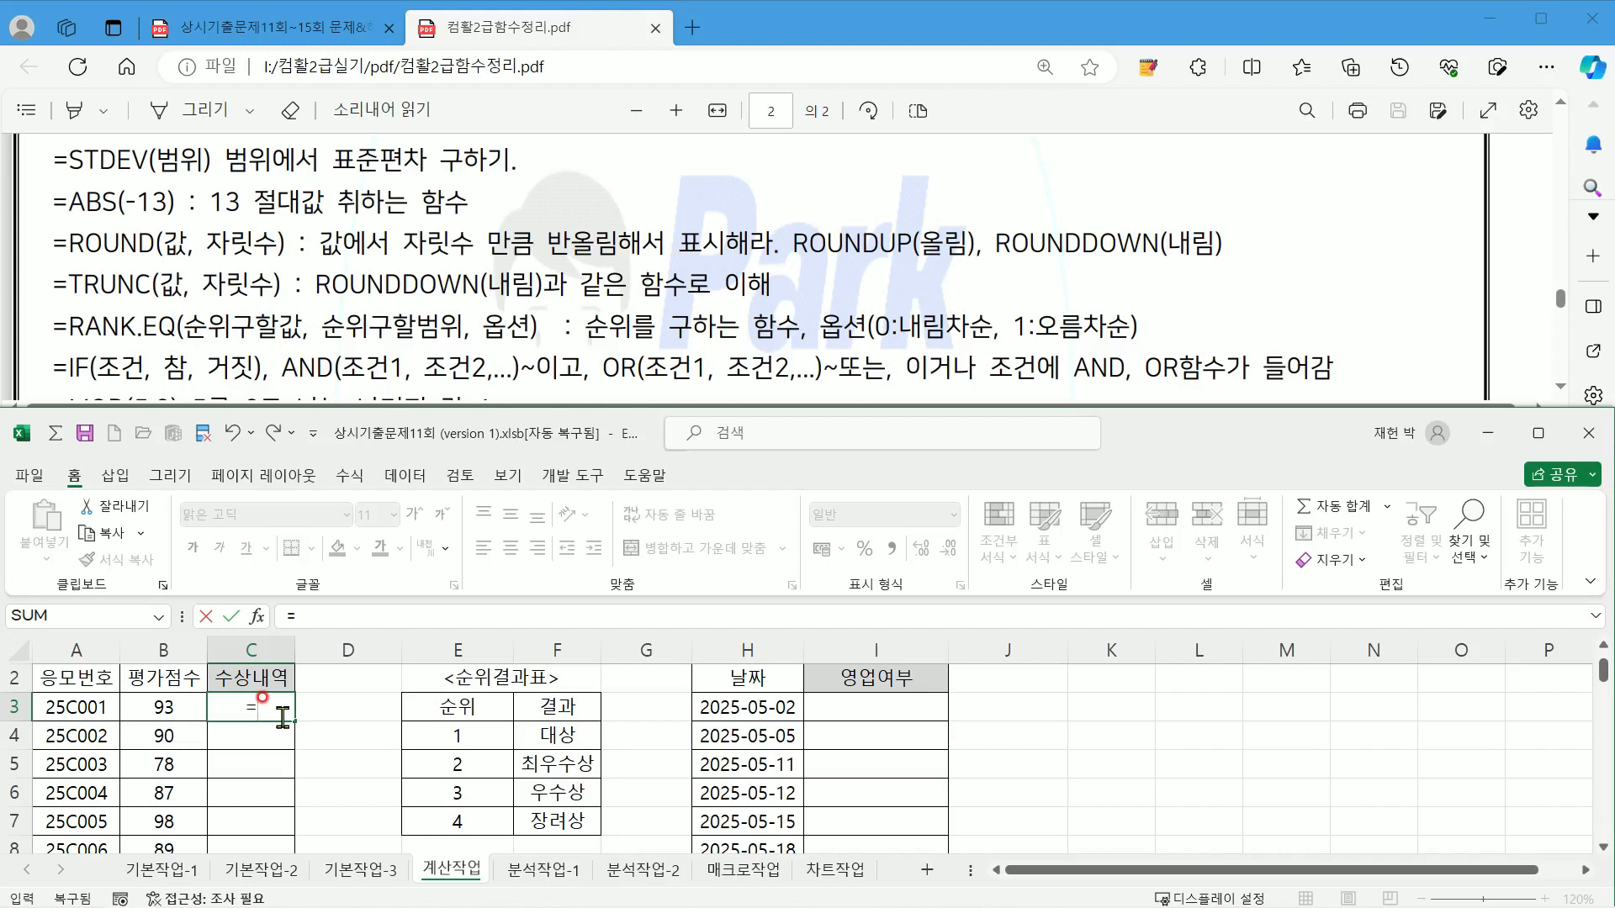
type("r")
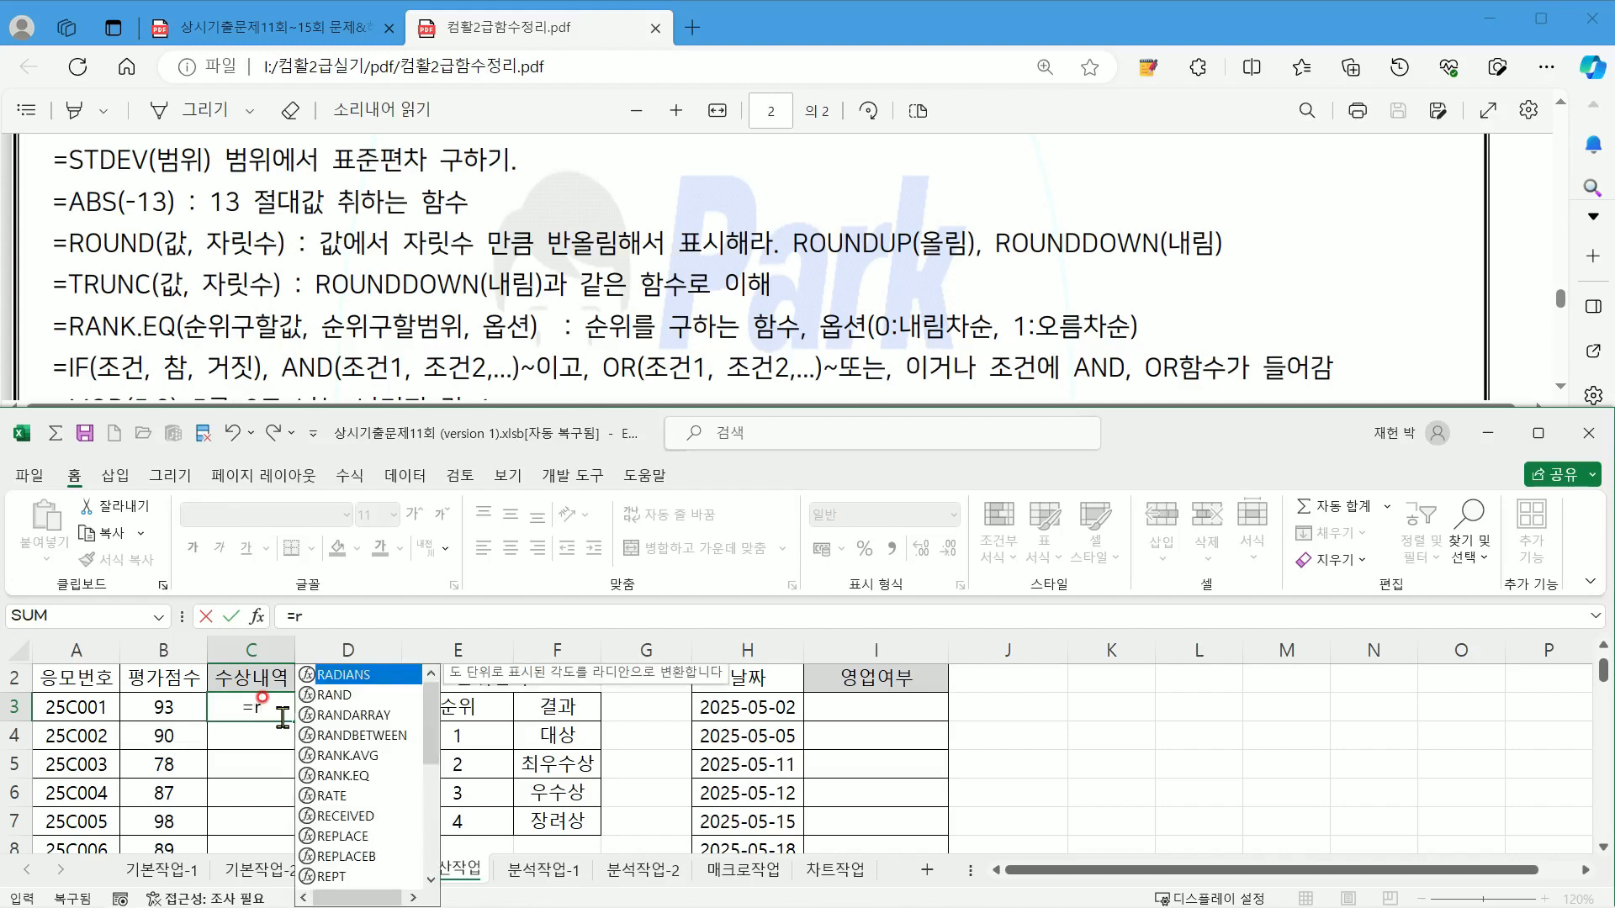
type("a")
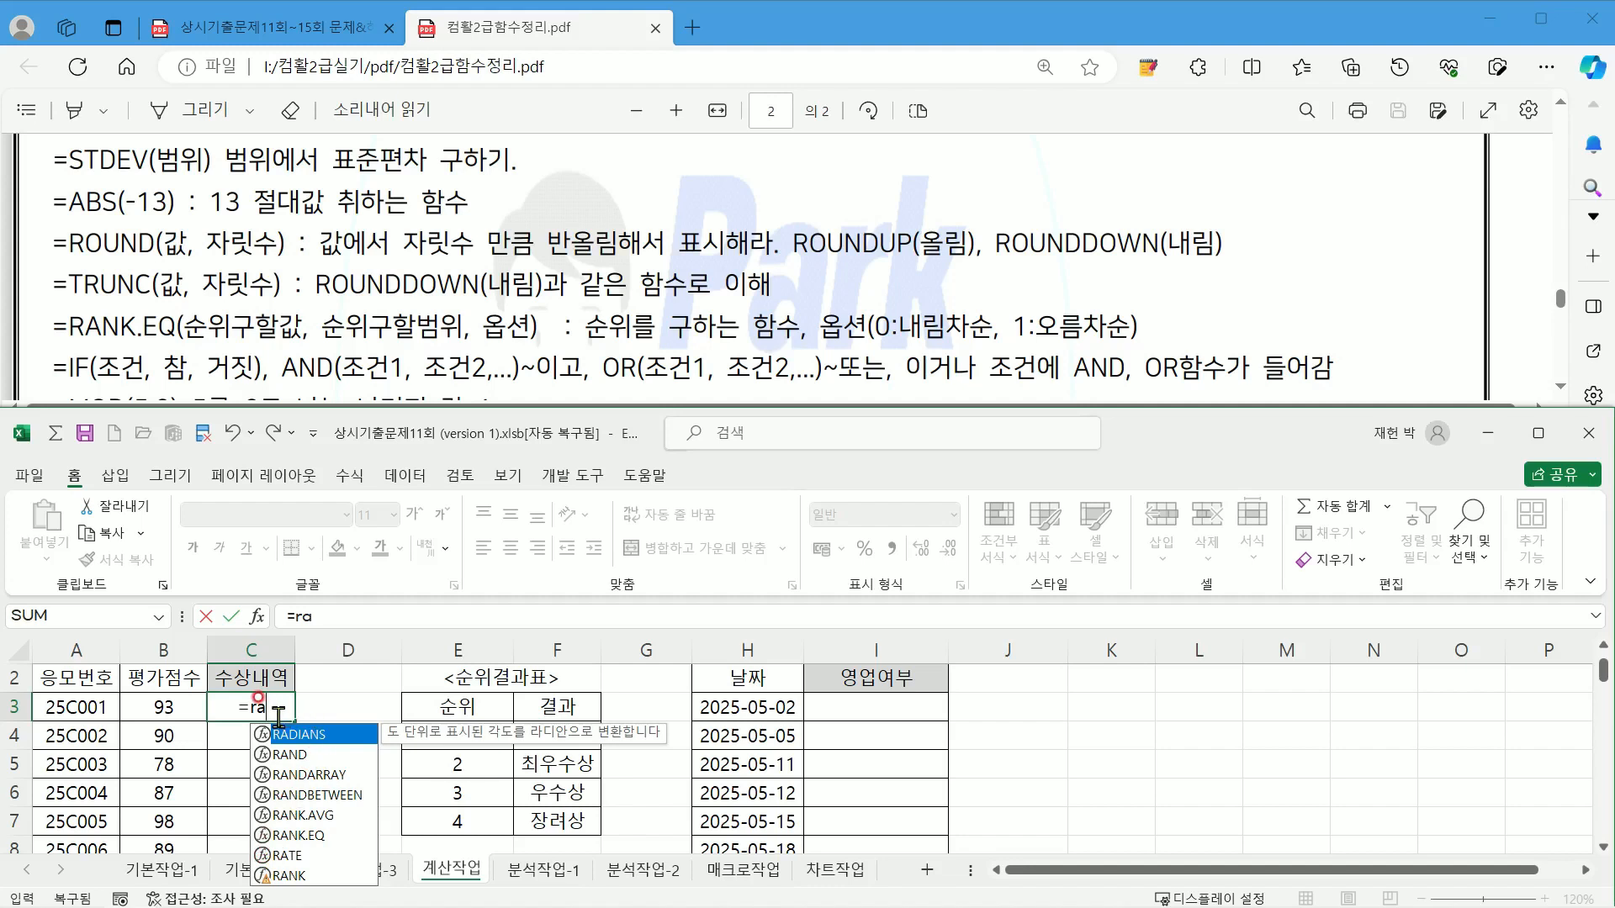
left_click(299, 837)
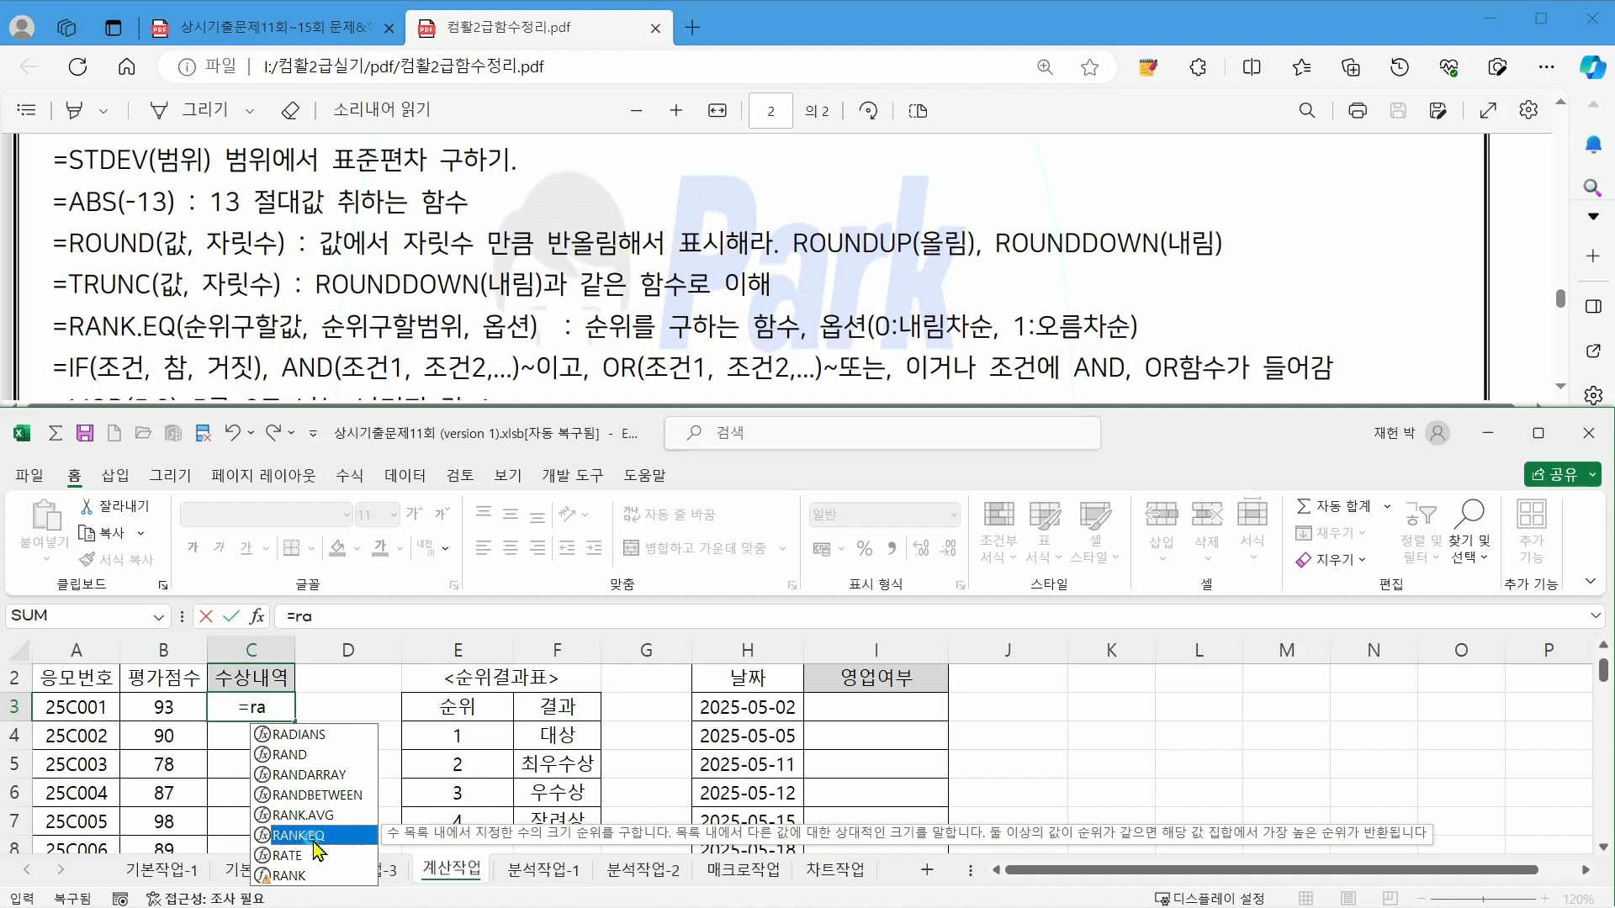
double_click(313, 841)
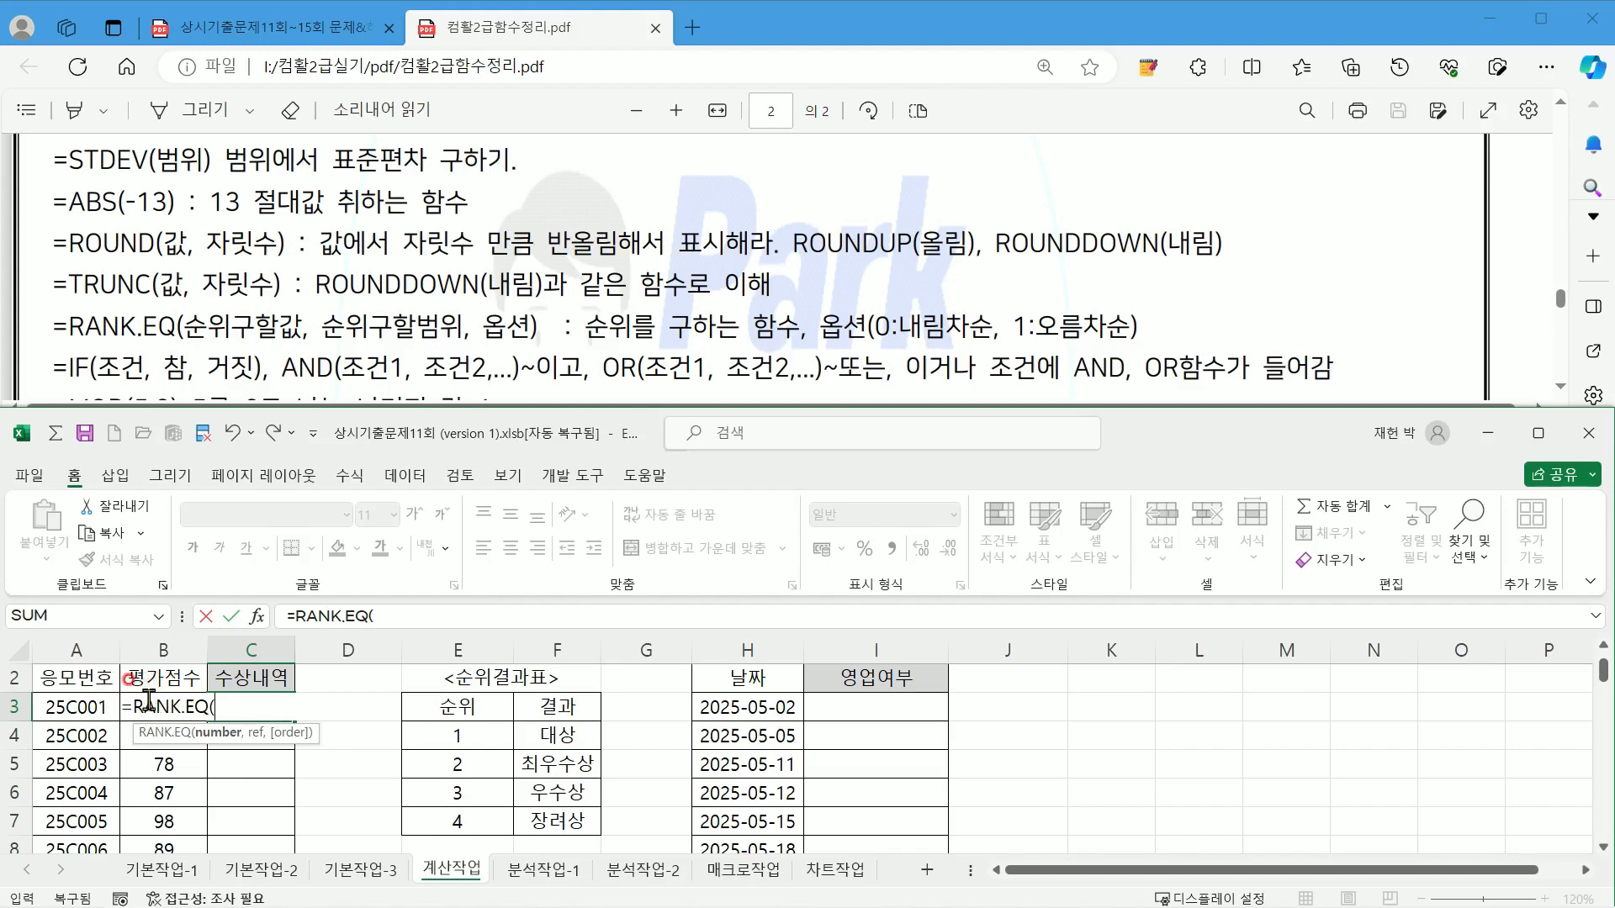
left_click(188, 682)
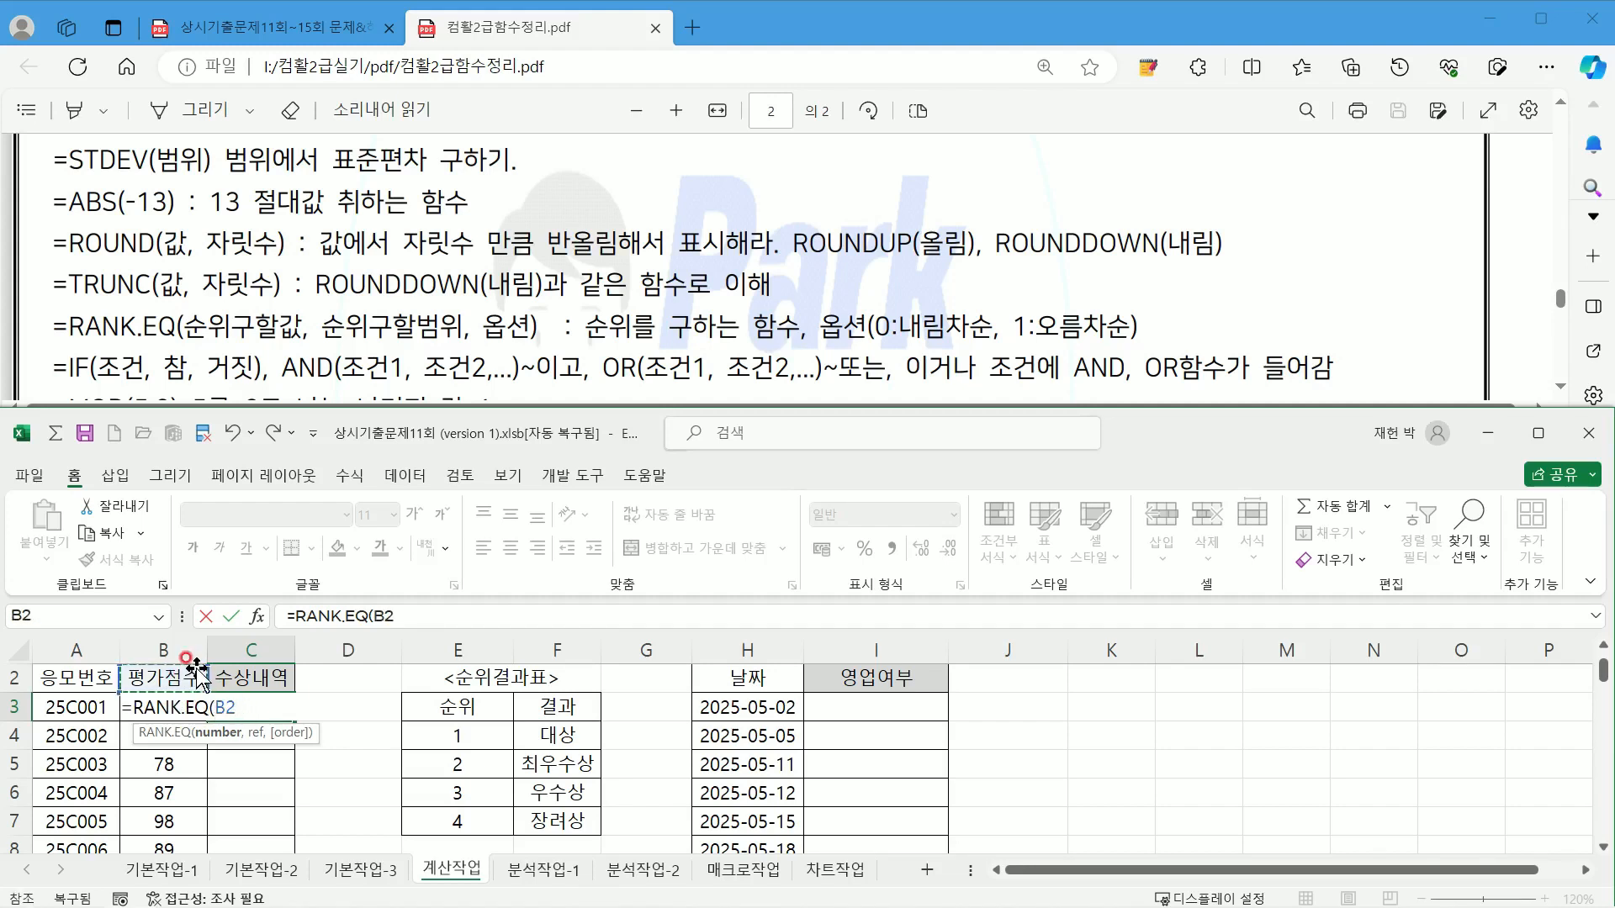
key("Down")
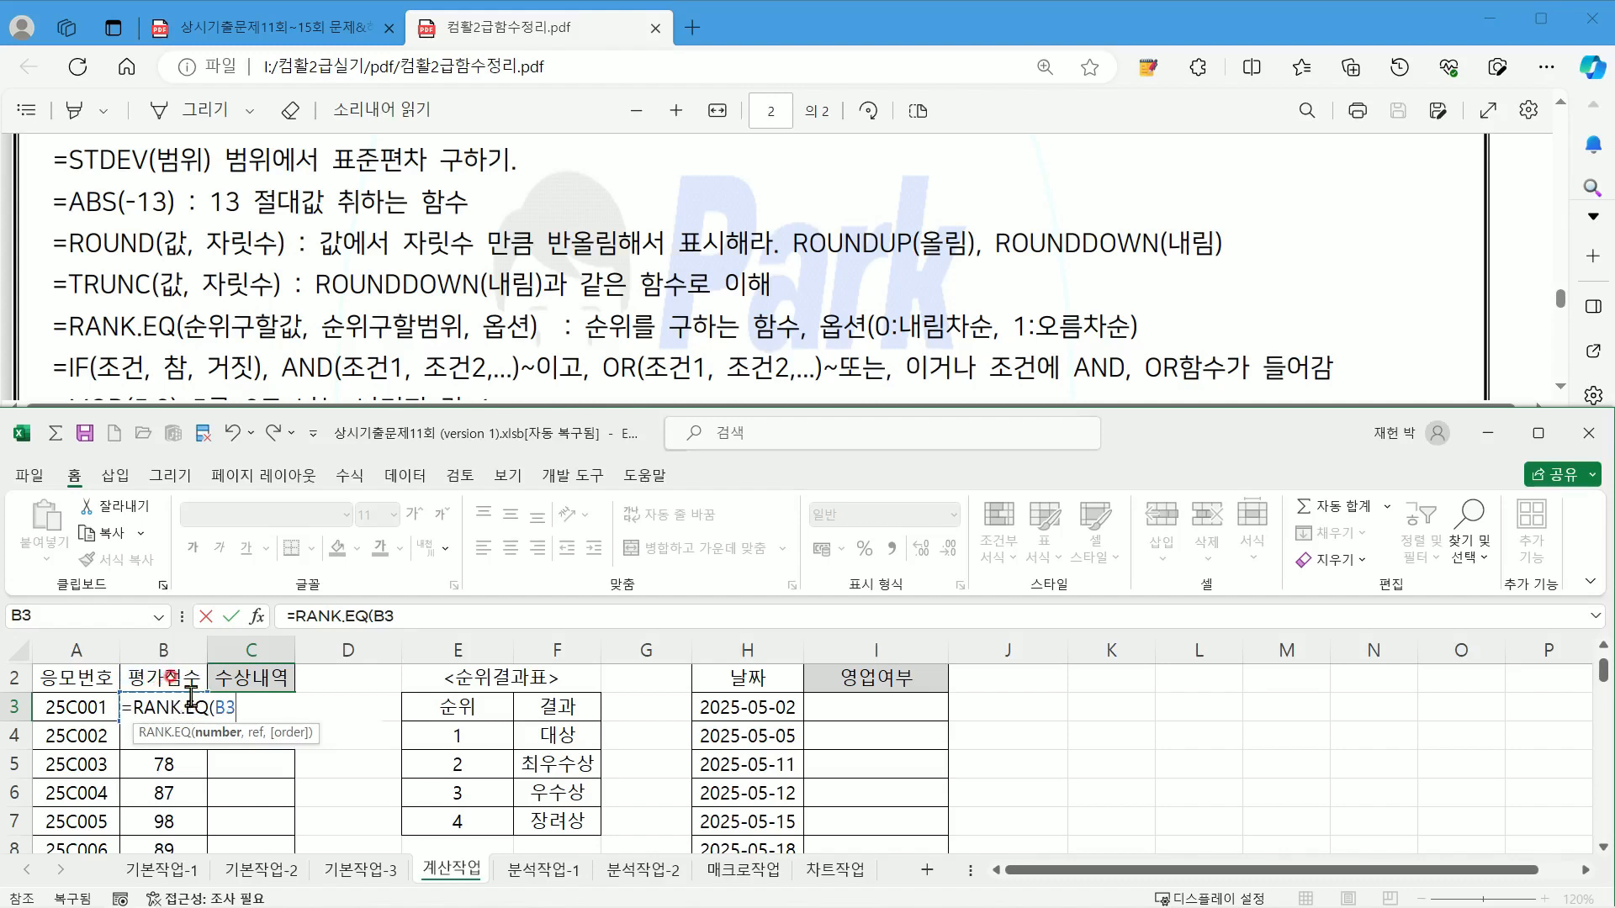
type(",")
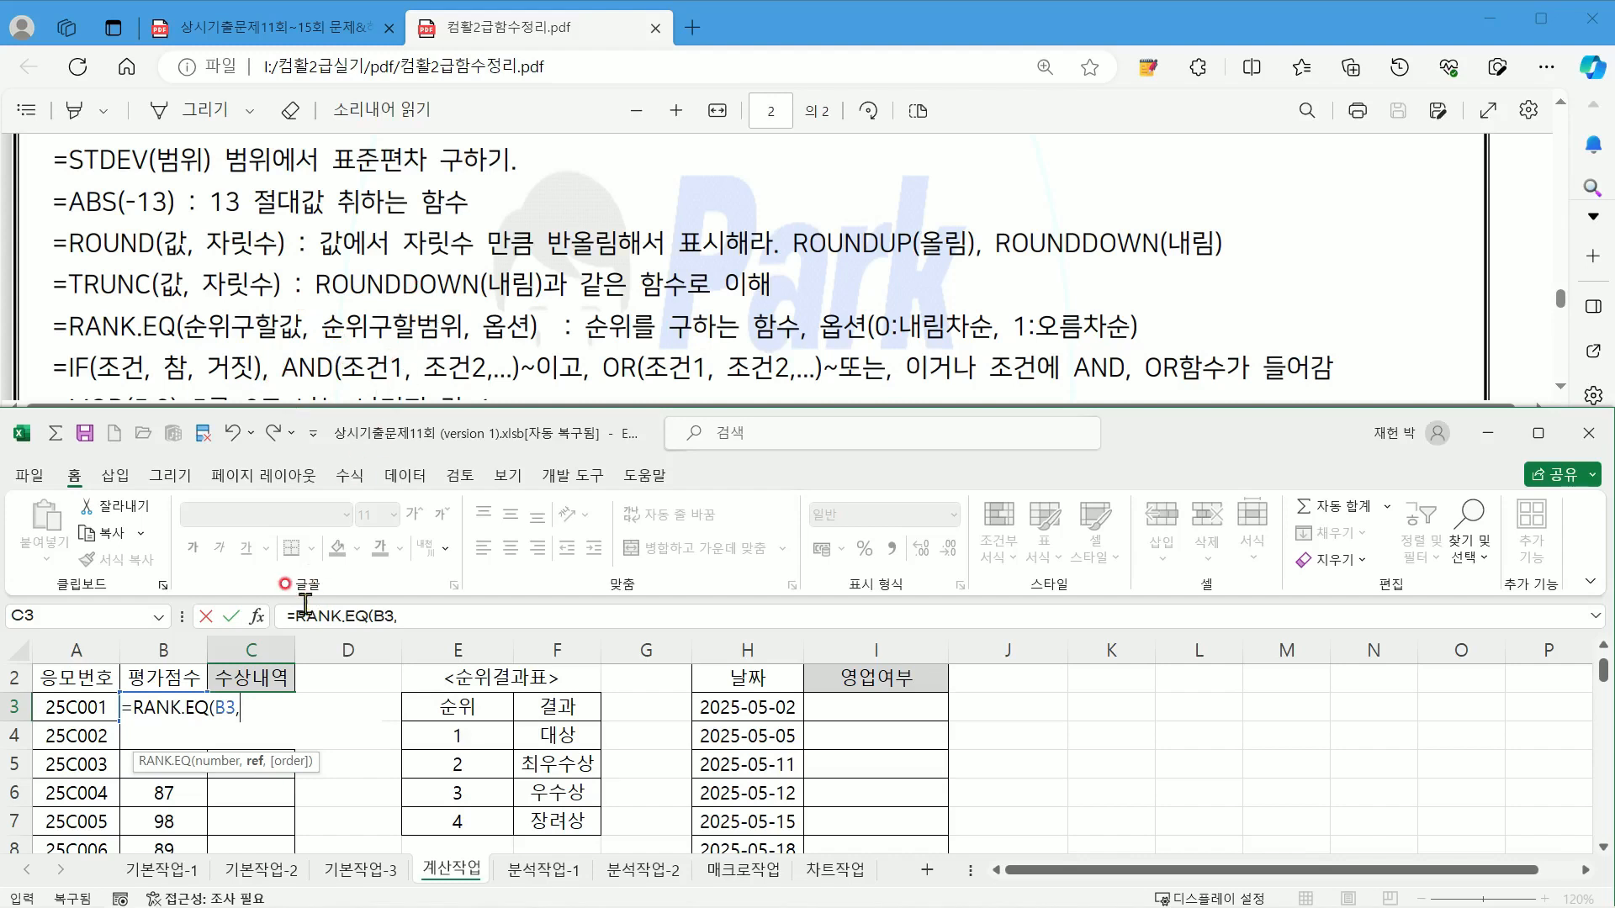
Step: Add the 평가점수 range B3:B11 as the RANK.EQ reference and make it absolute as $B$3:$B$11
scroll(202, 787, "down", 3)
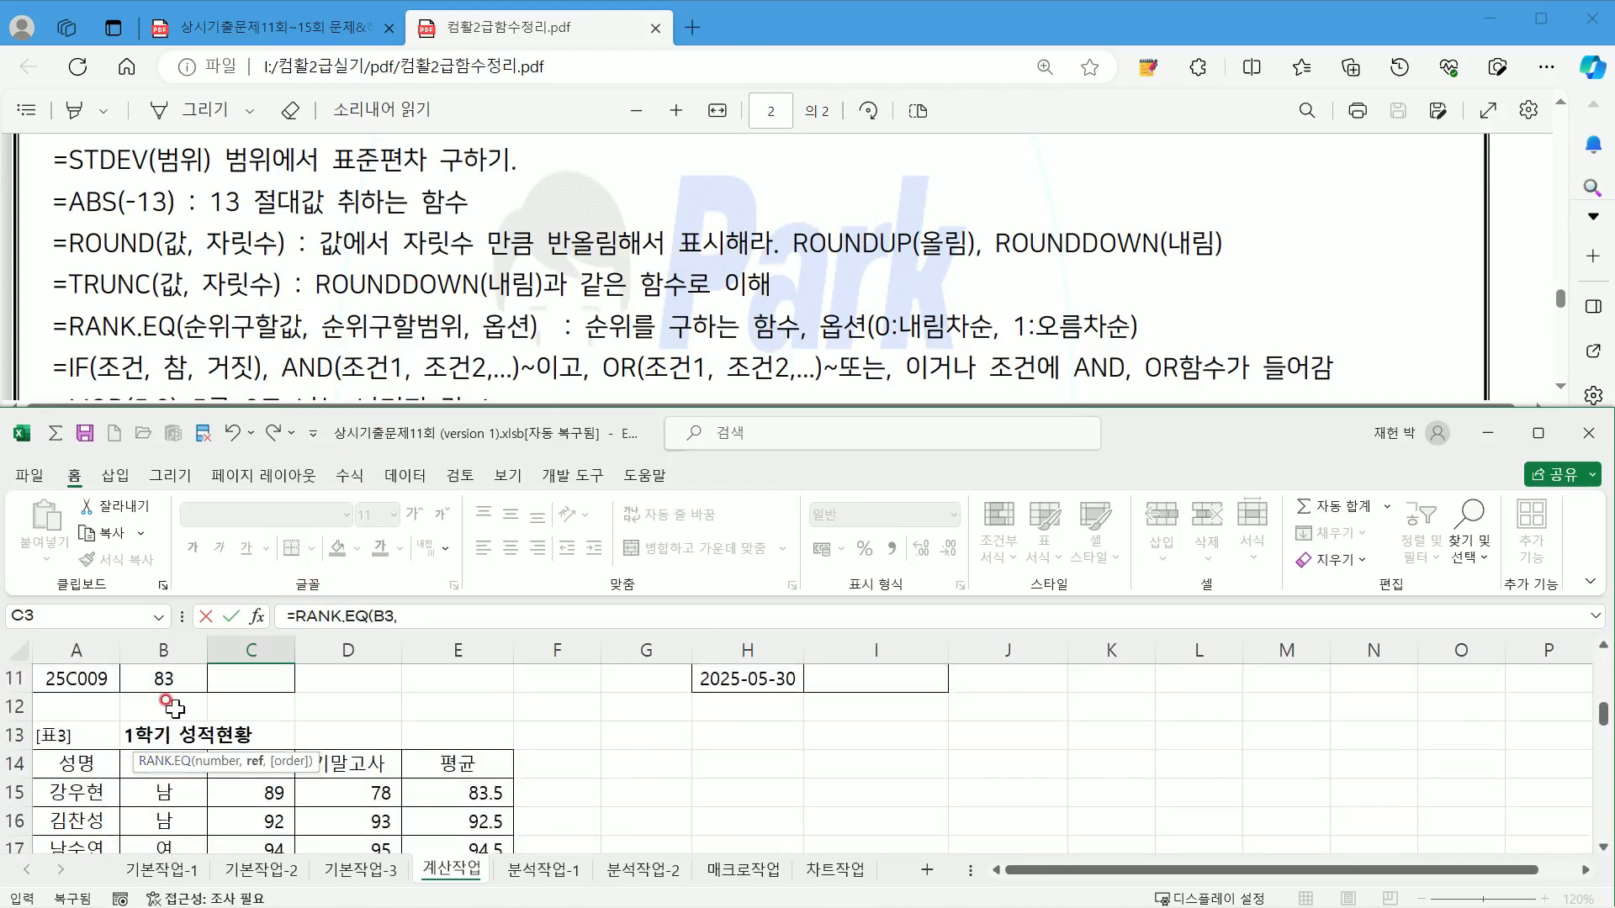
scroll(166, 705, "up", 1)
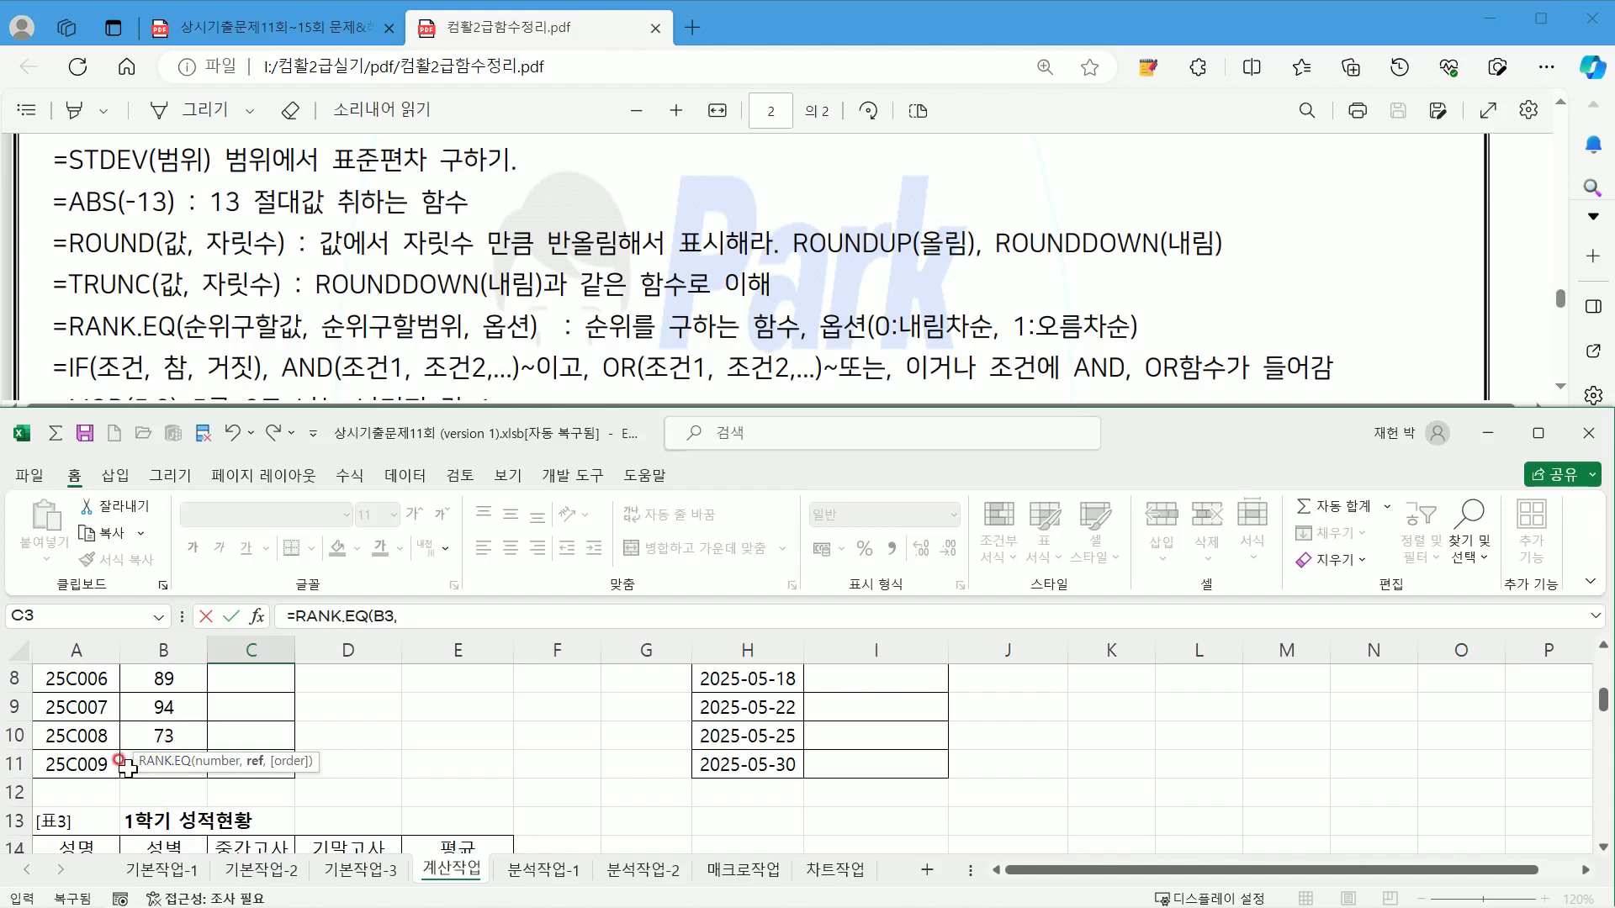
left_click_drag(127, 767, 169, 725)
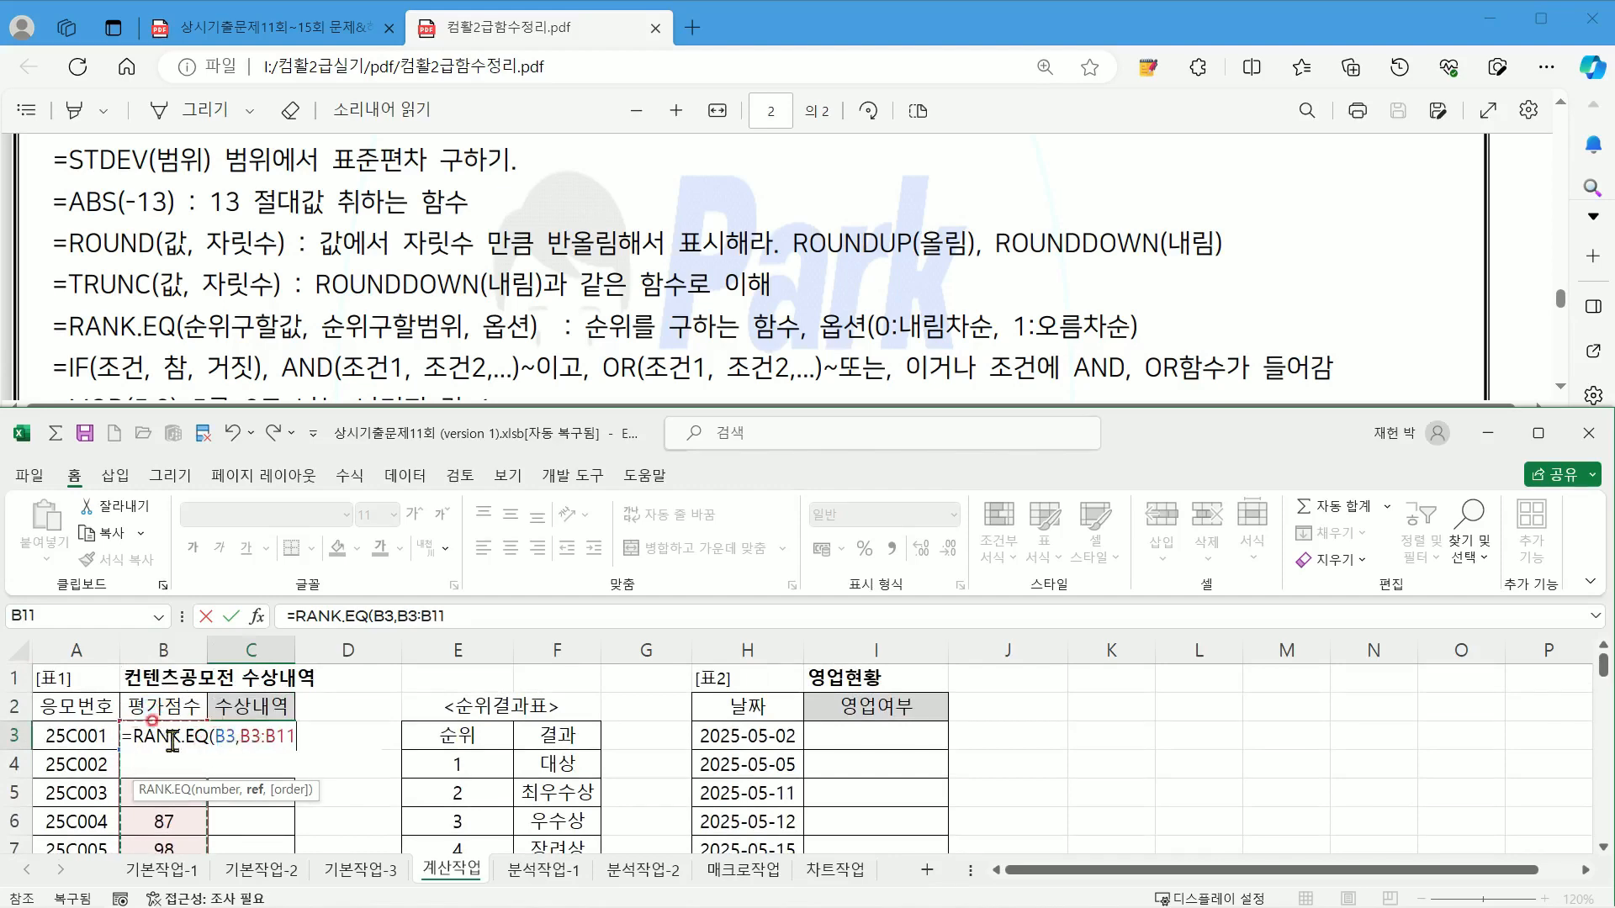
scroll(173, 742, "down", 2)
scroll(153, 735, "up", 1)
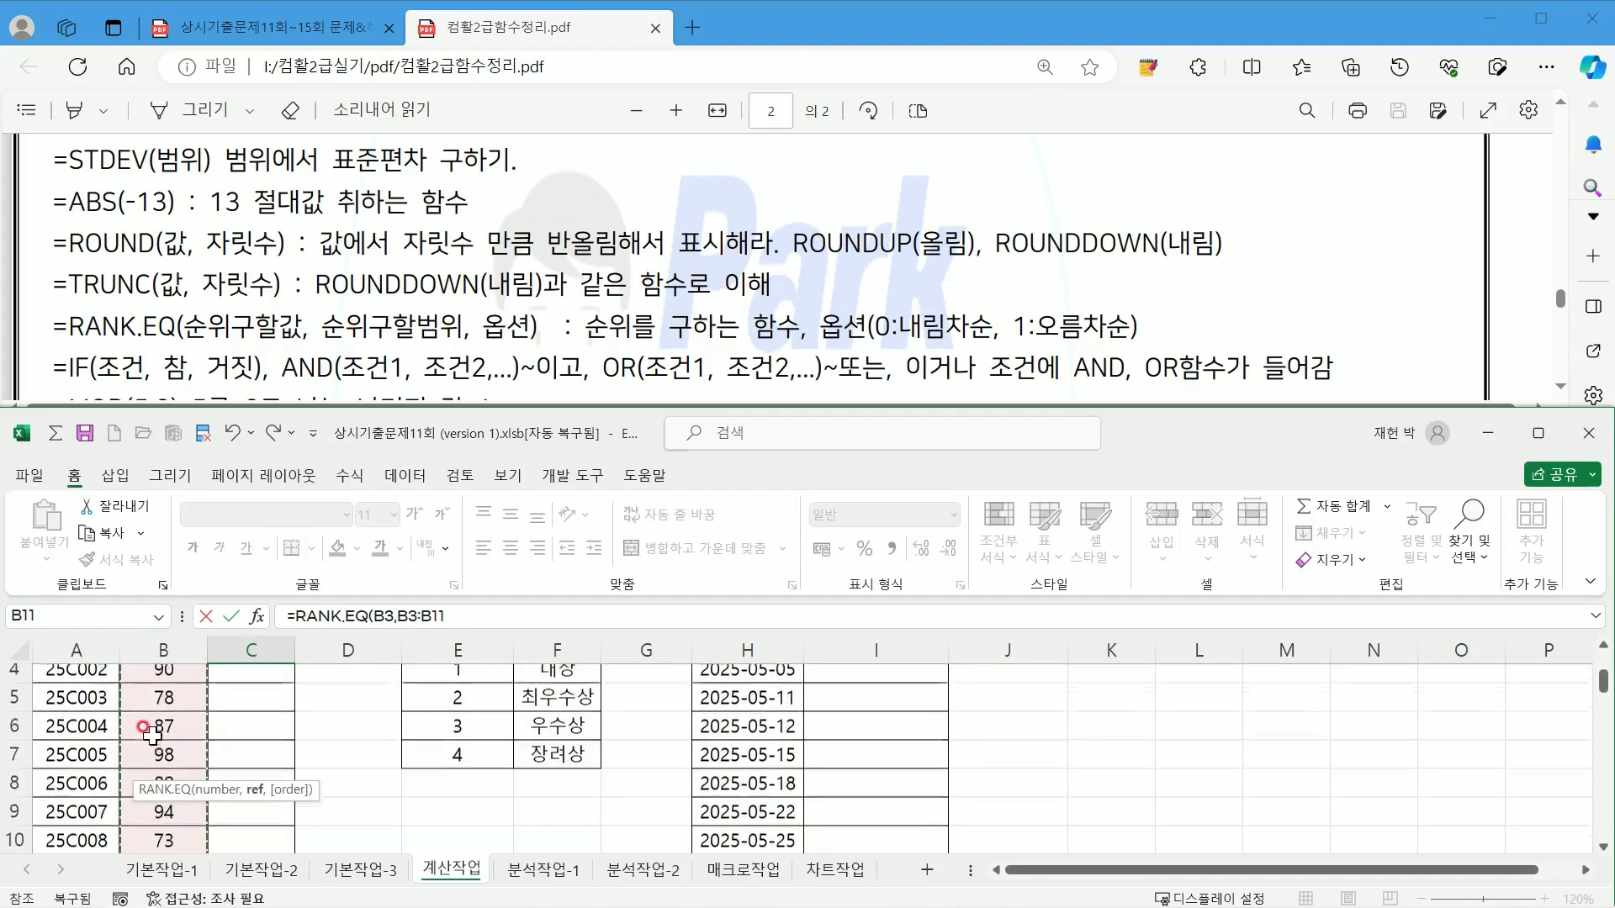
scroll(153, 736, "up", 3)
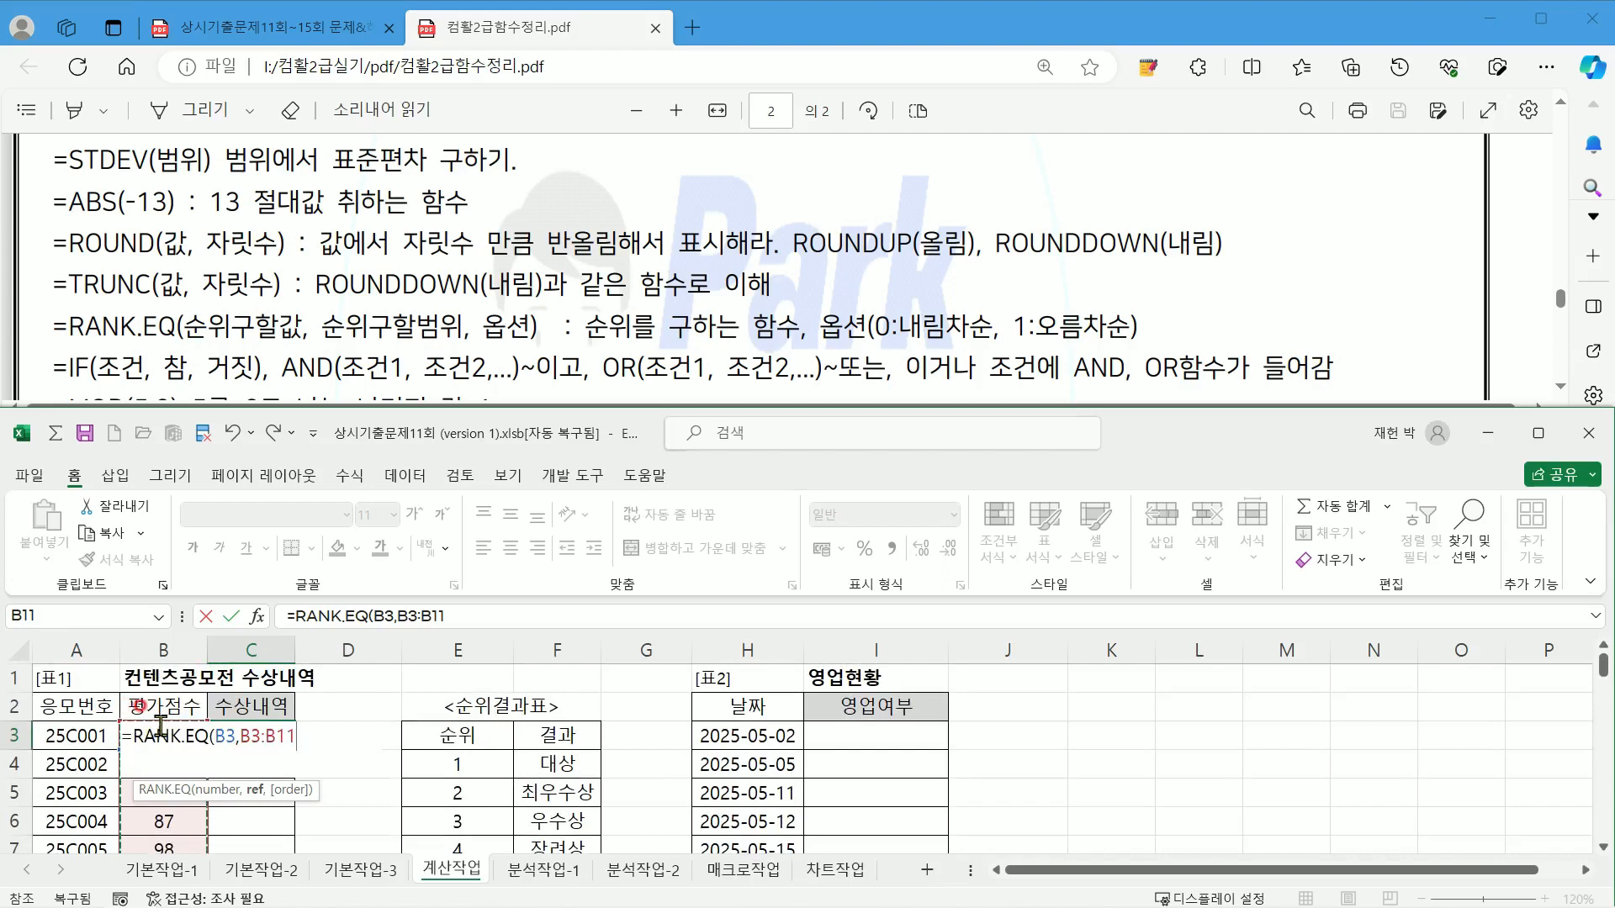
scroll(159, 725, "down", 3)
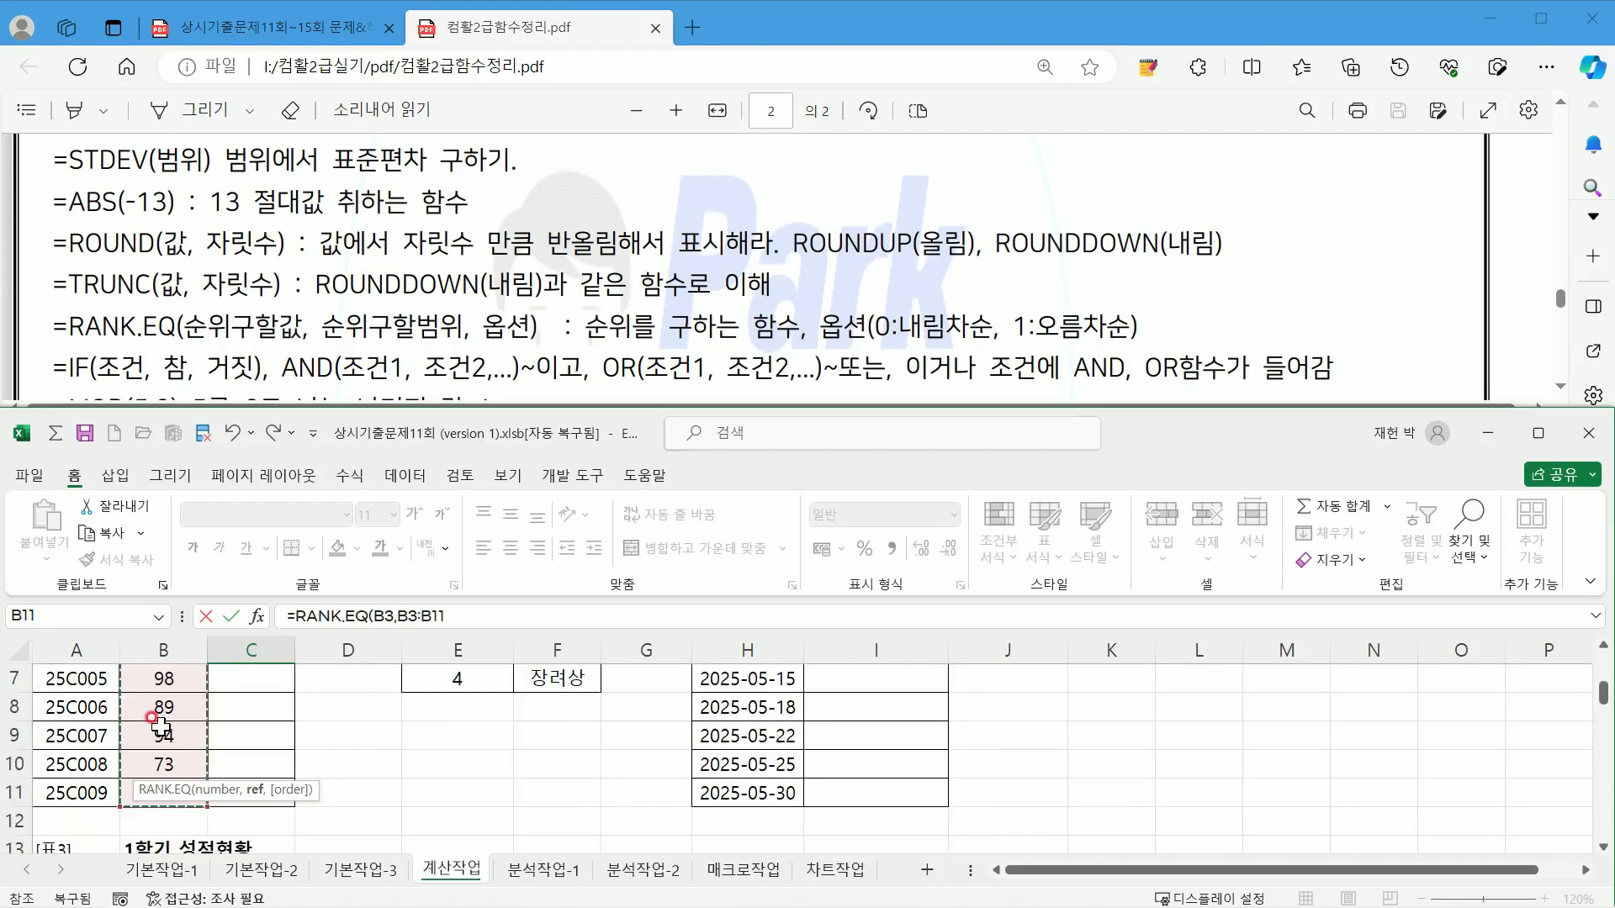
scroll(147, 728, "up", 3)
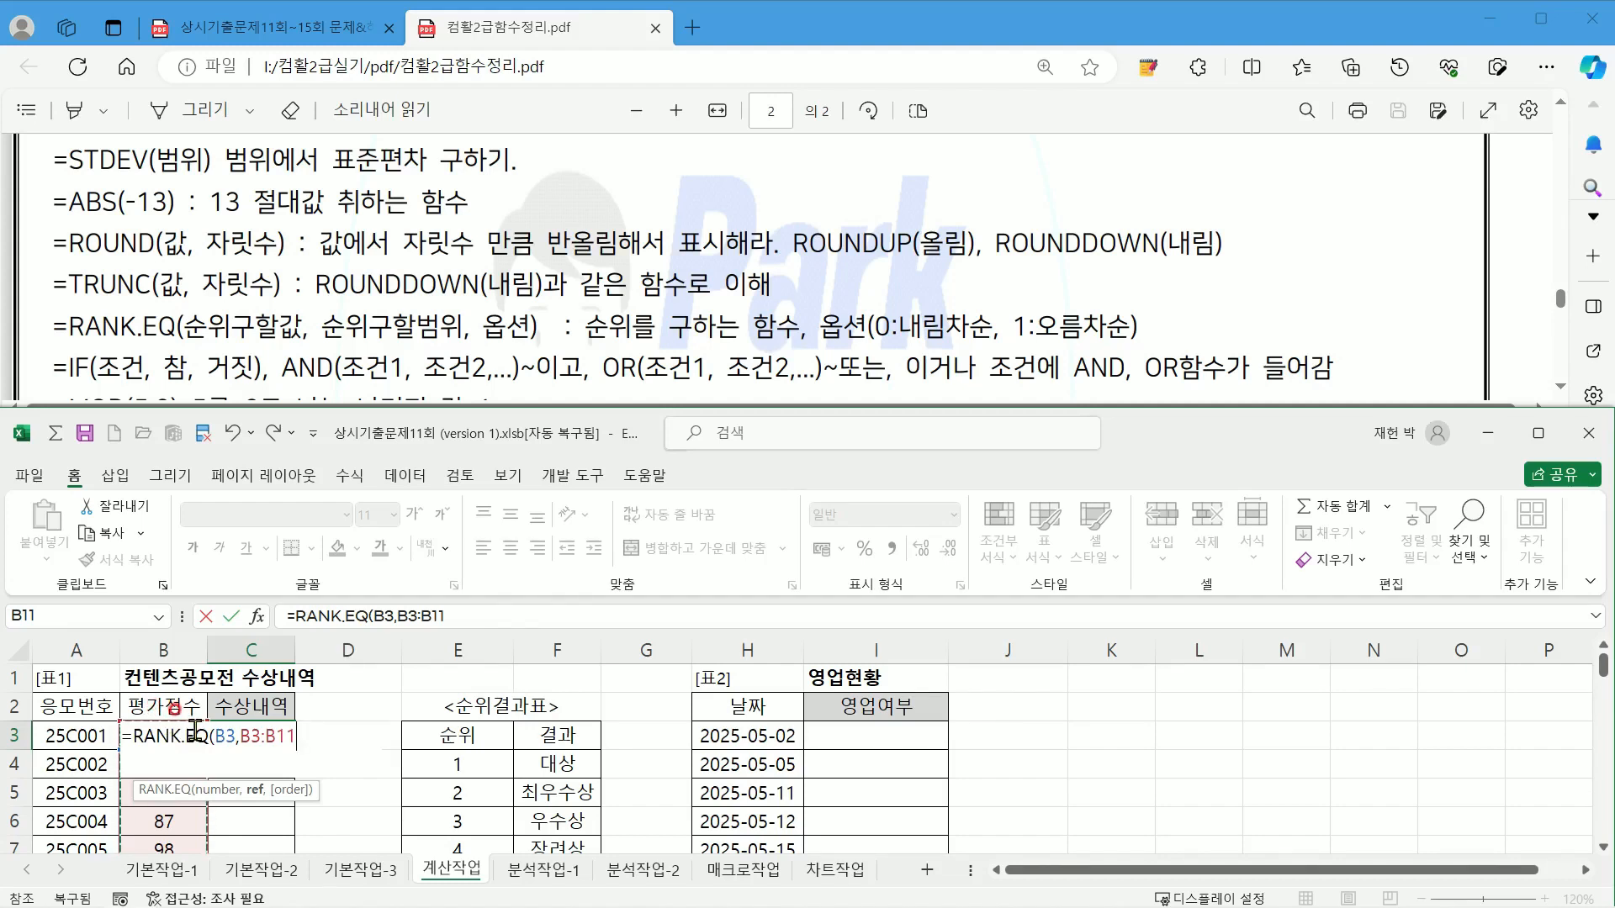
scroll(194, 731, "down", 2)
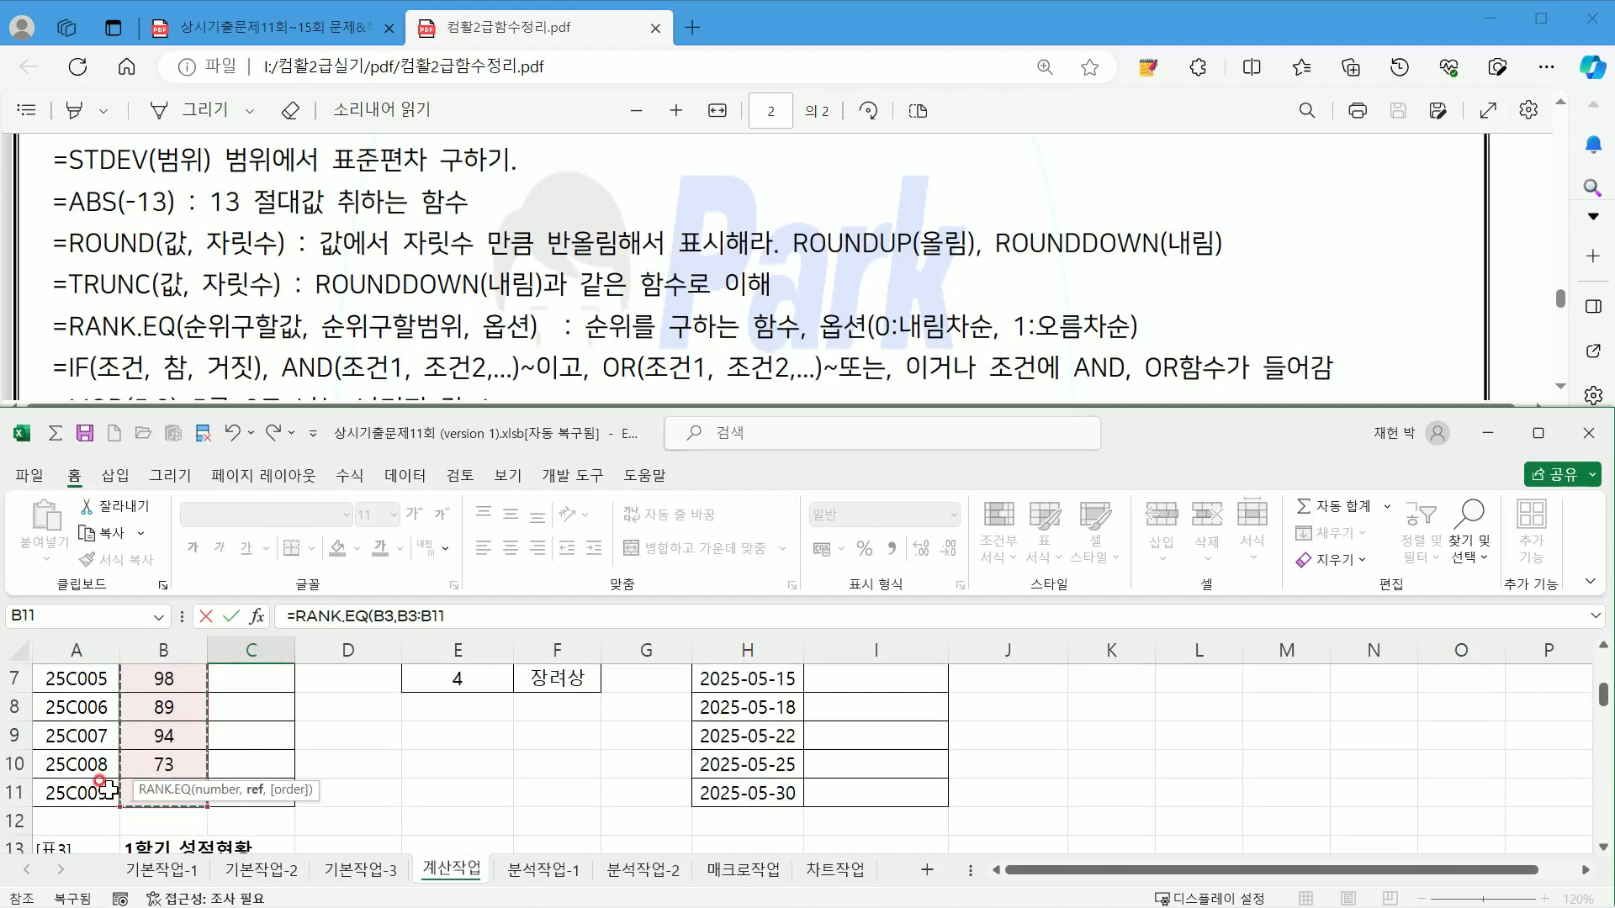
scroll(107, 789, "up", 2)
scroll(187, 751, "down", 3)
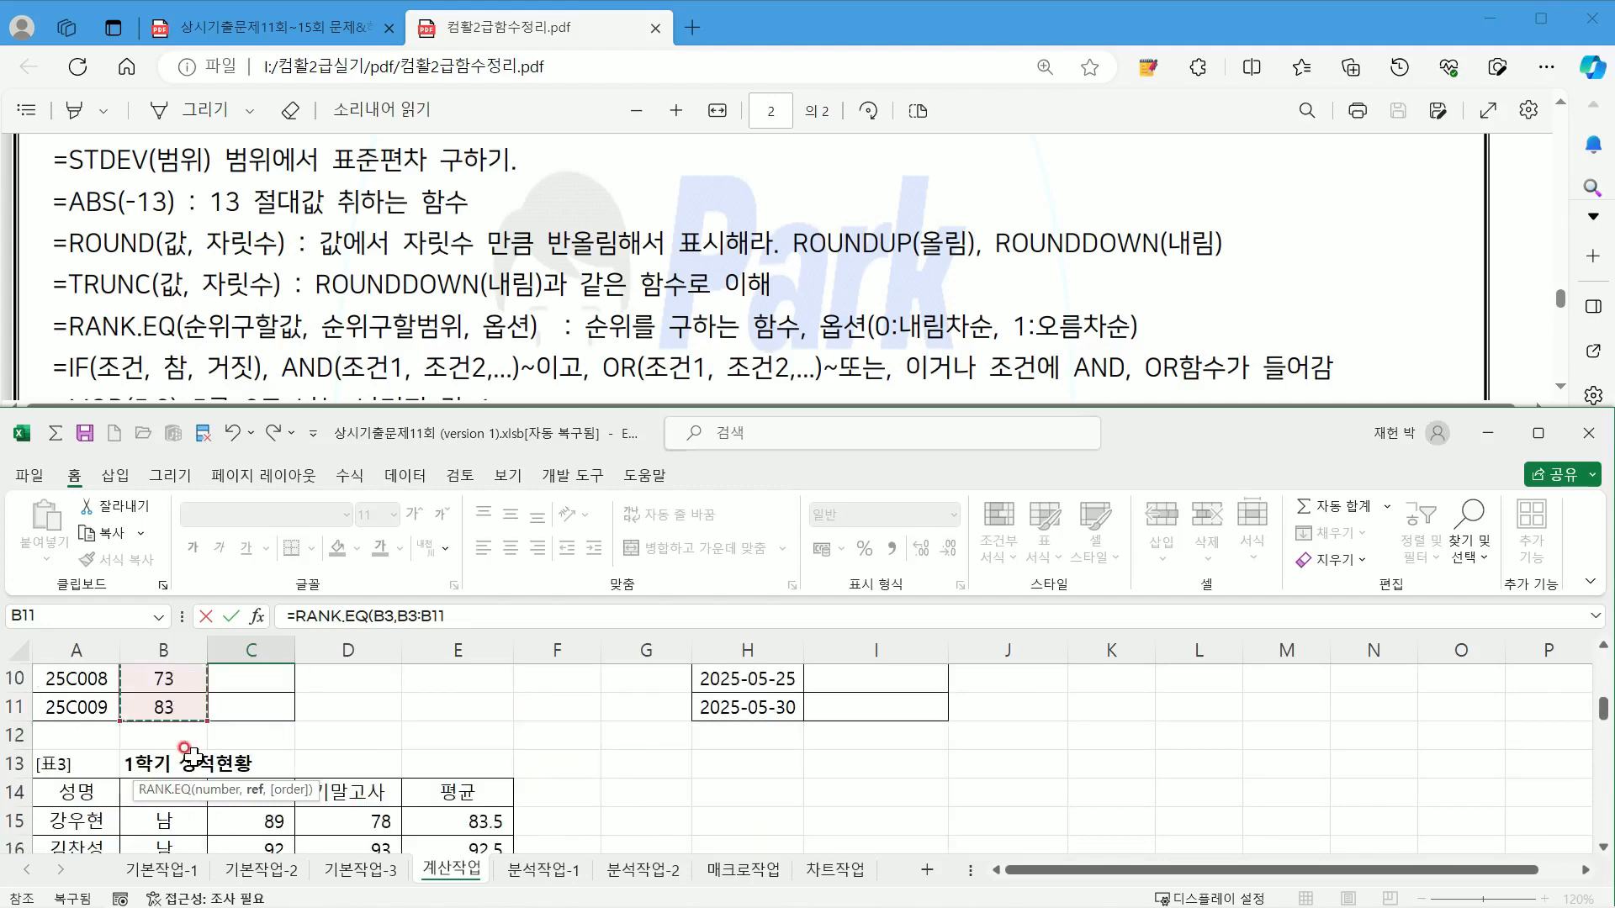
scroll(188, 752, "up", 3)
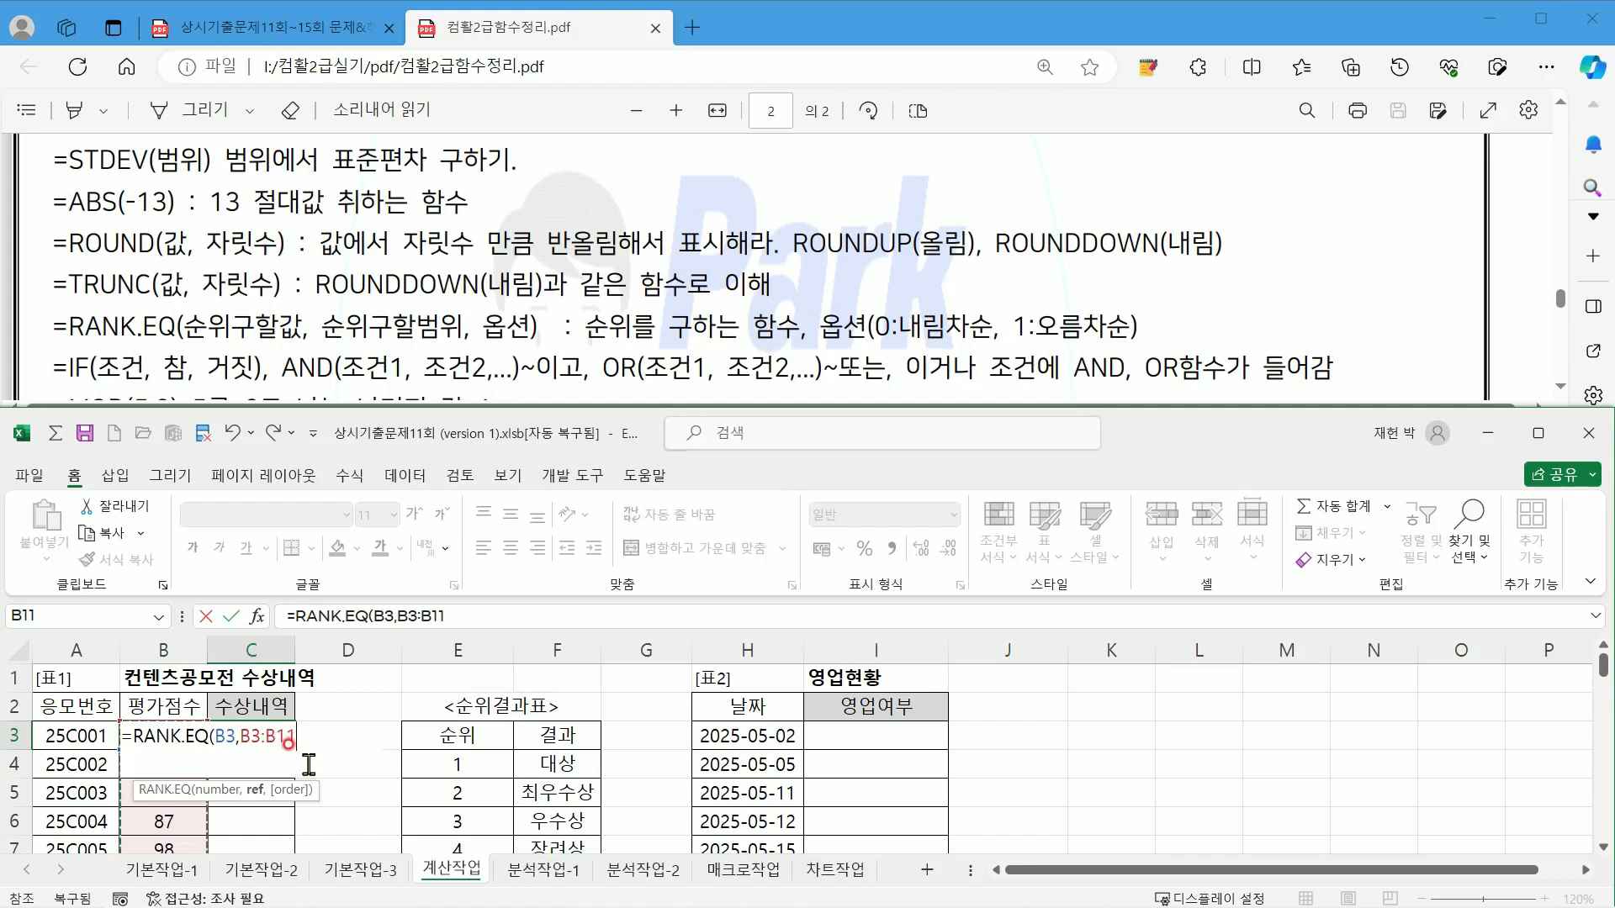
key("F4")
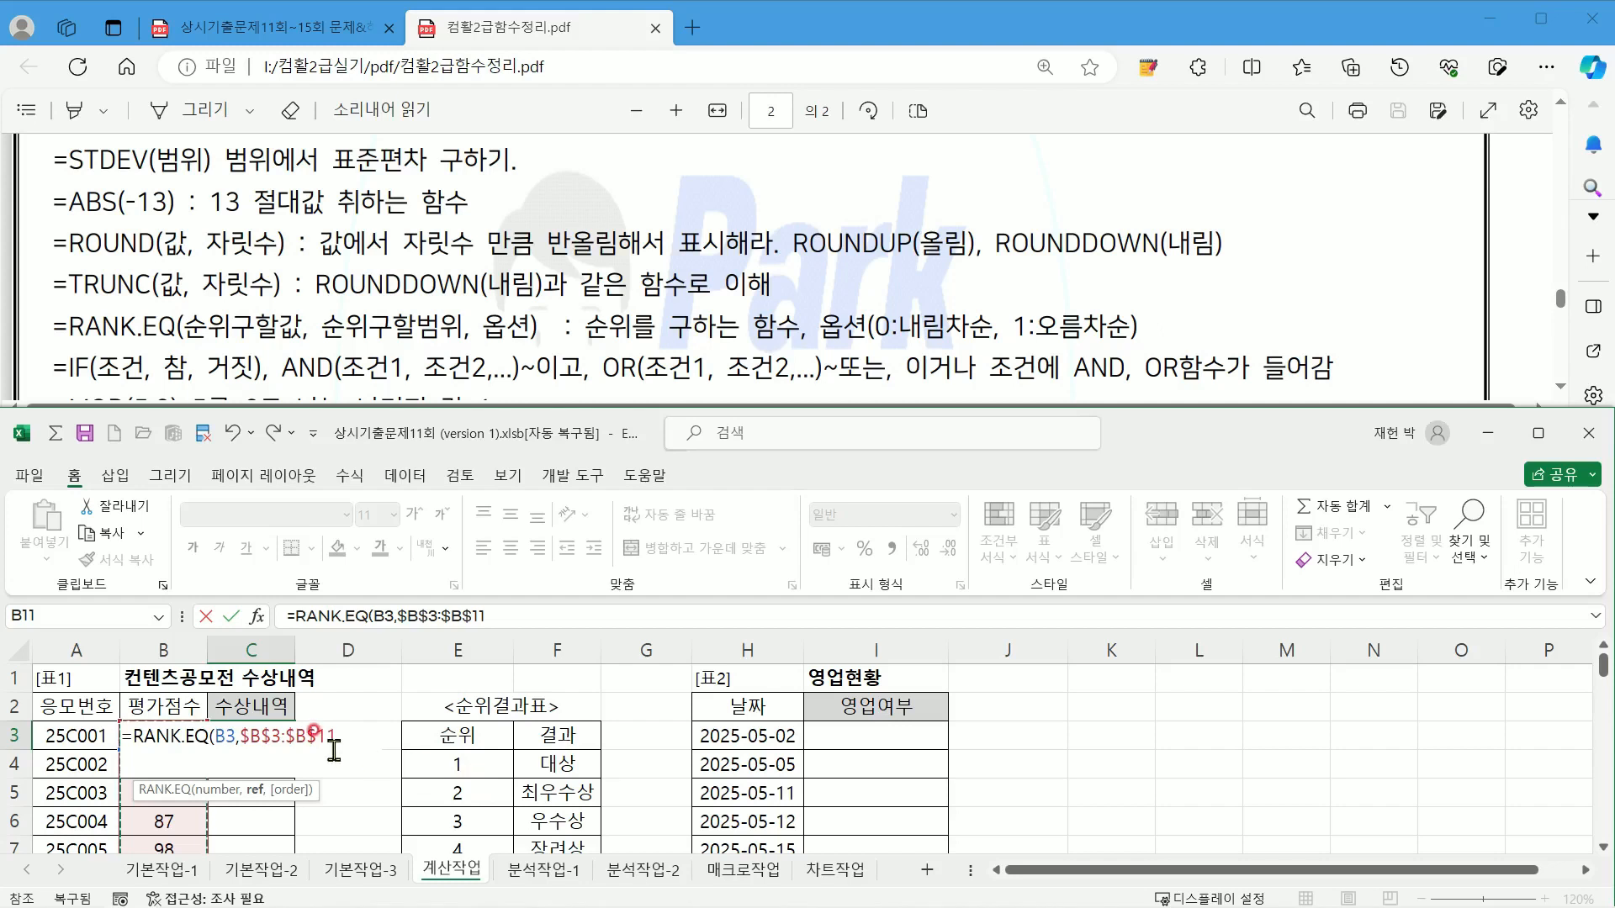
Step: Set the rank order to 0 (내림차순) and complete =RANK.EQ(B3,$B$3:$B$11,0) in C3, keeping that cell selected
scroll(224, 732, "down", 2)
scroll(173, 764, "up", 2)
type(",")
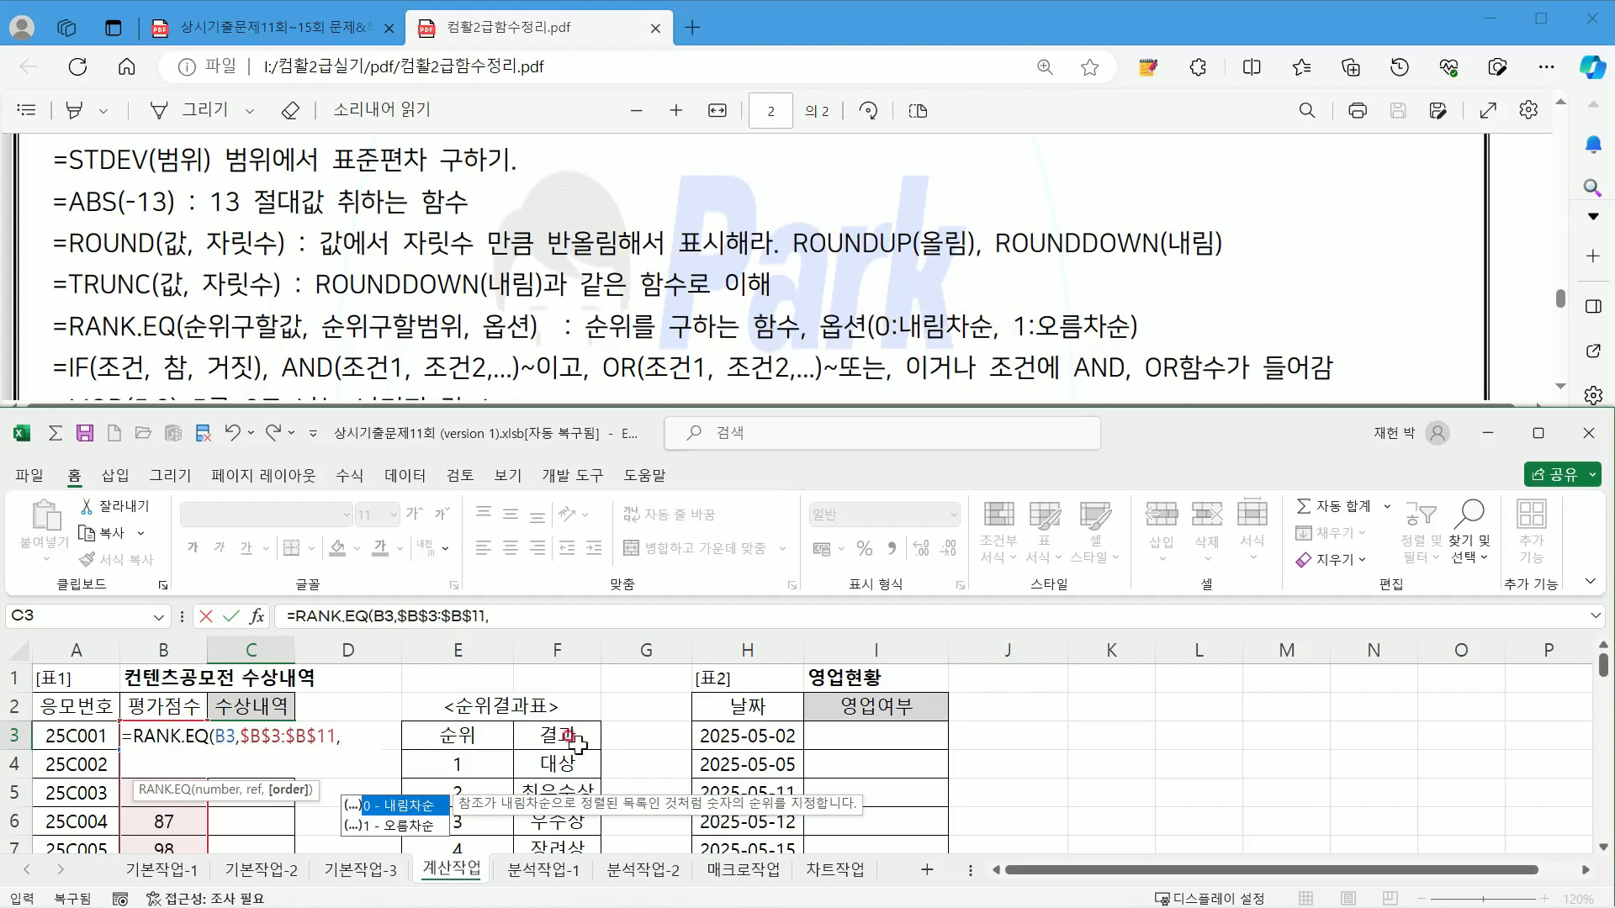
double_click(405, 806)
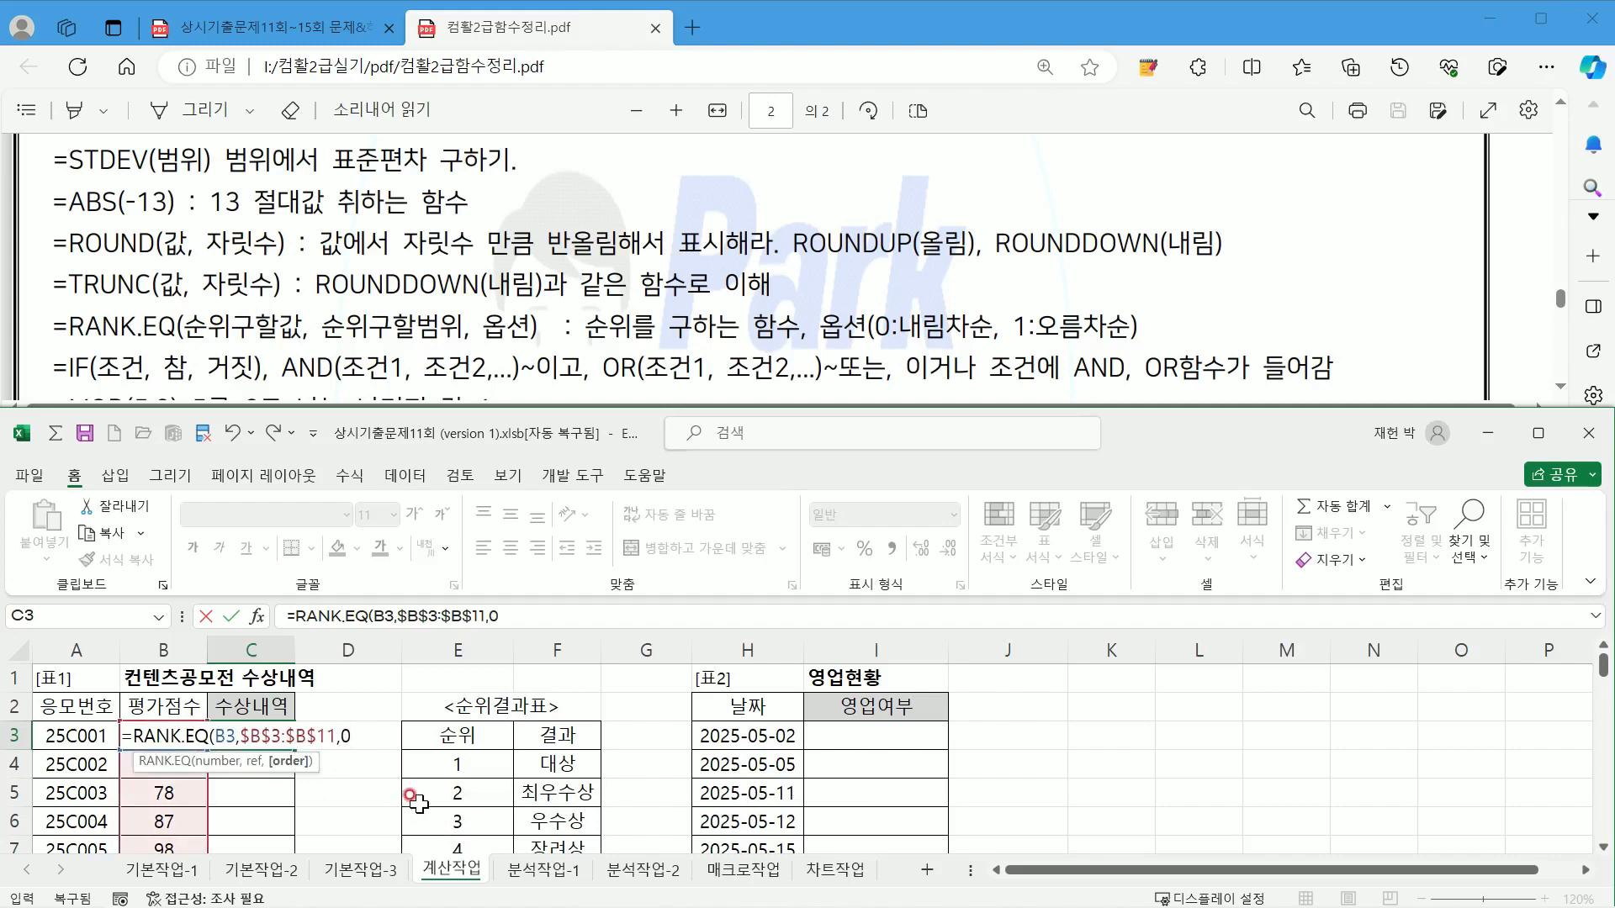
type(")")
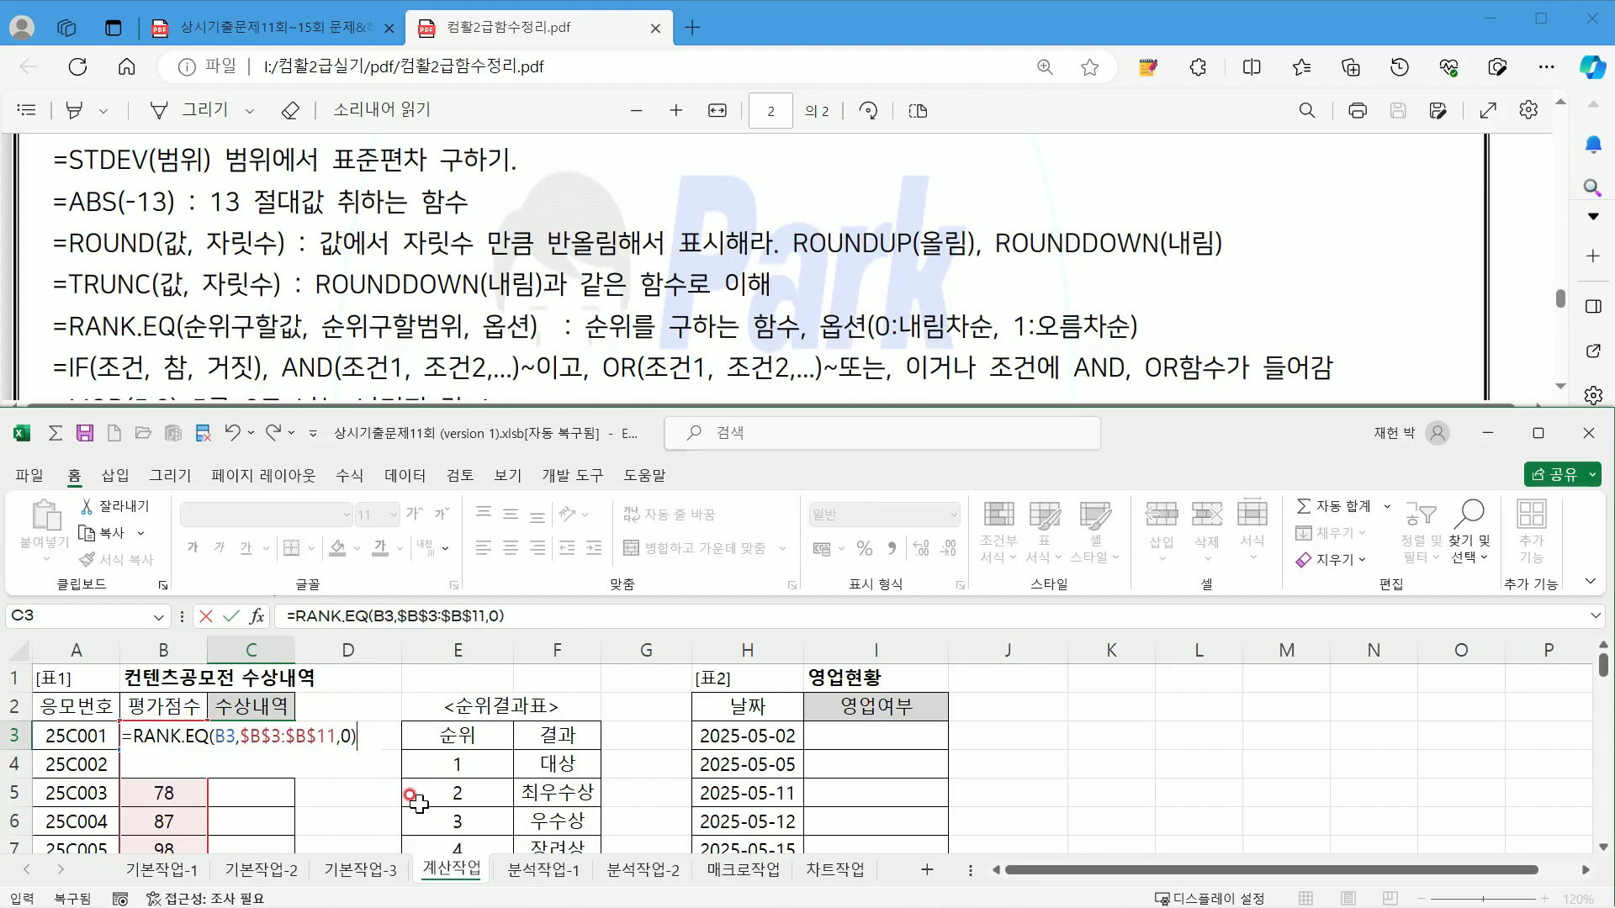
key("ctrl+Return")
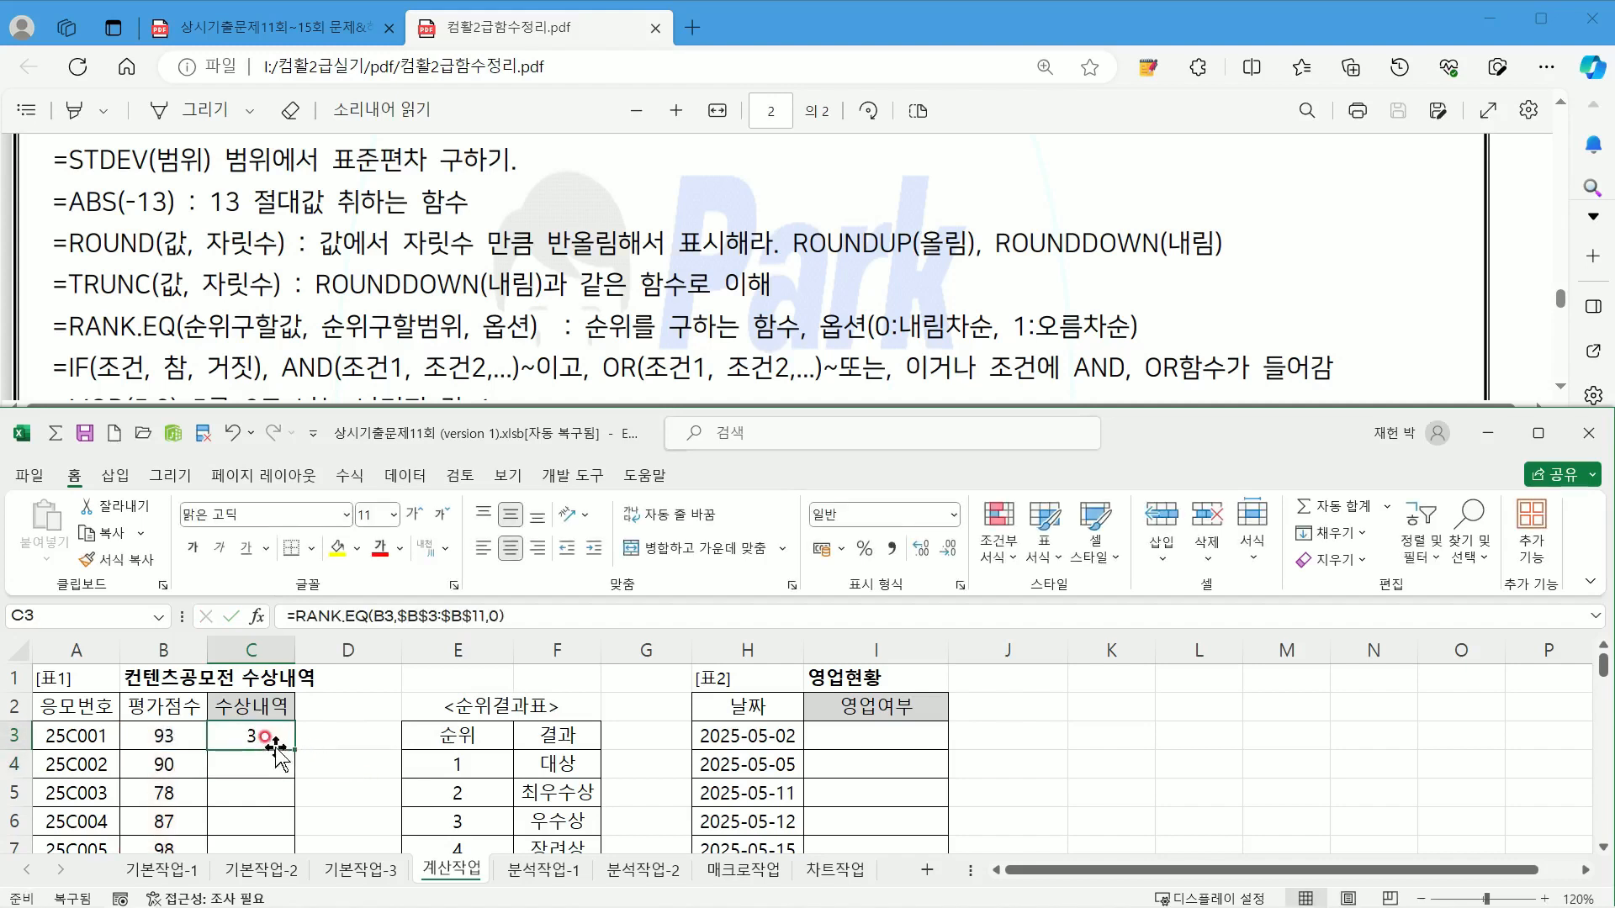
Step: Reduce the sheet to 70% to check C3's rank against scores B3:B11, and enlarge it back to 110%
left_click(1420, 899)
left_click(1419, 899)
left_click(1420, 900)
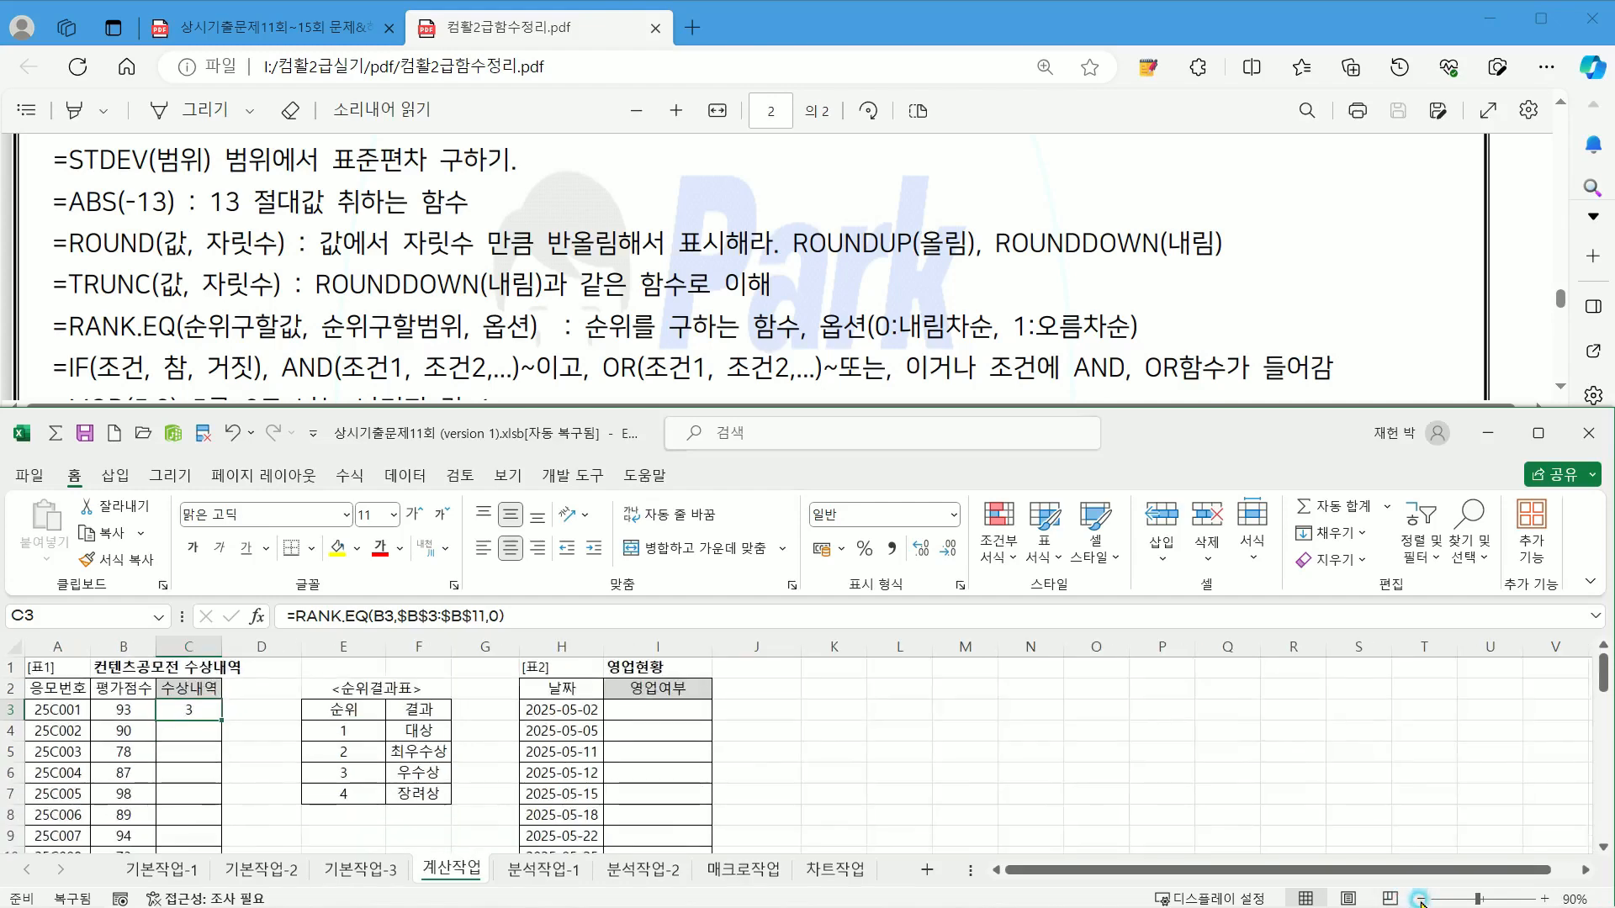
left_click(1419, 899)
left_click(1420, 899)
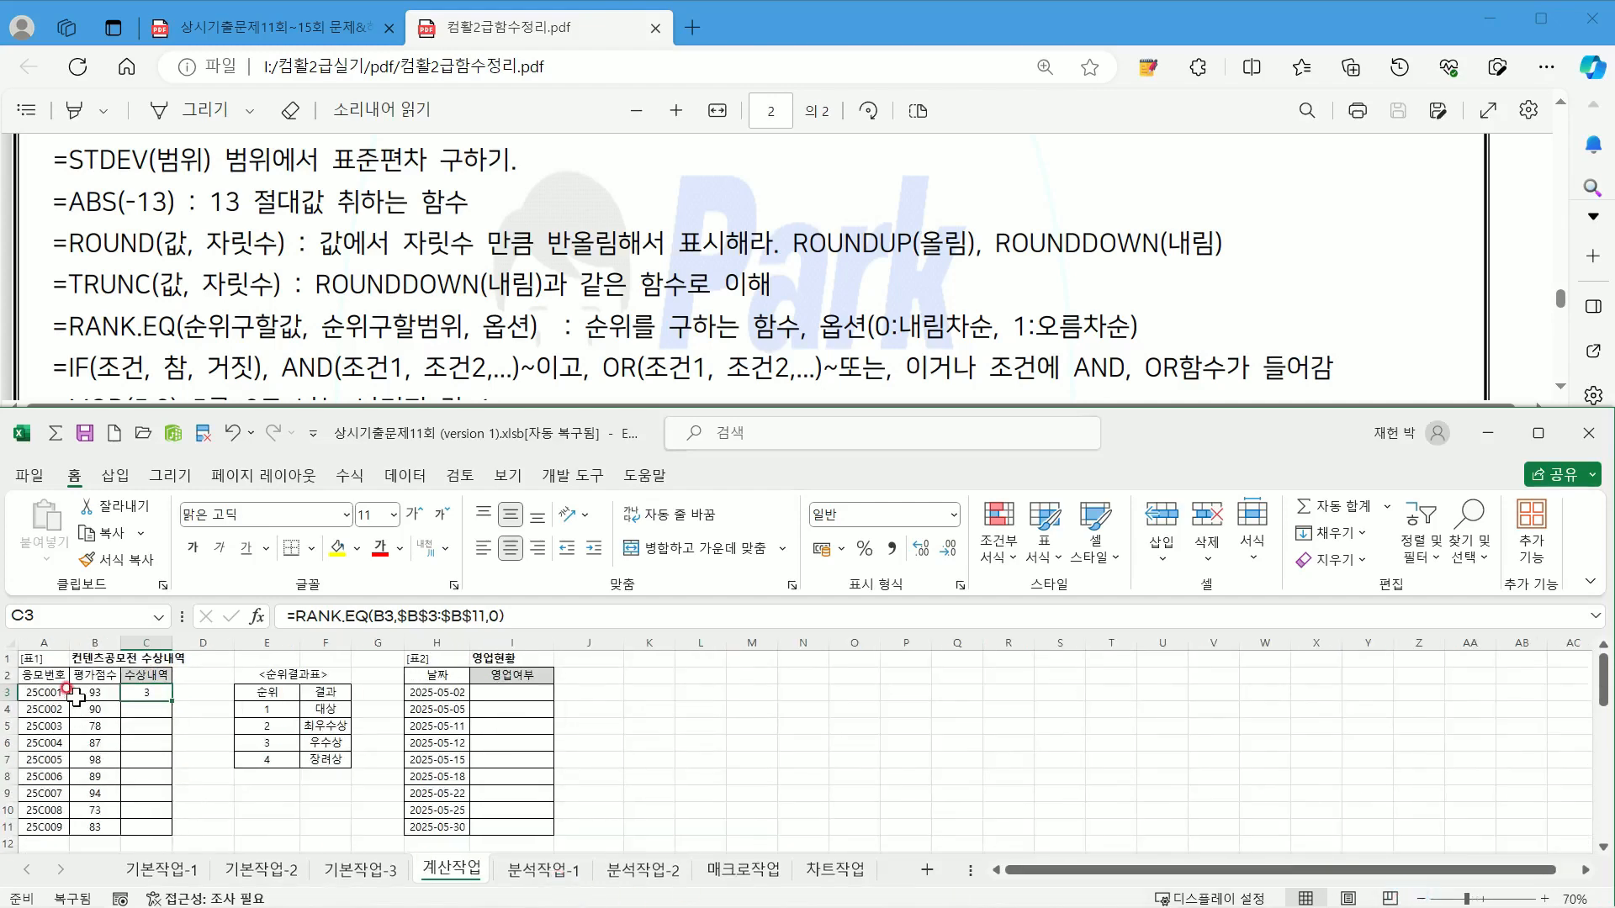
left_click_drag(92, 694, 105, 829)
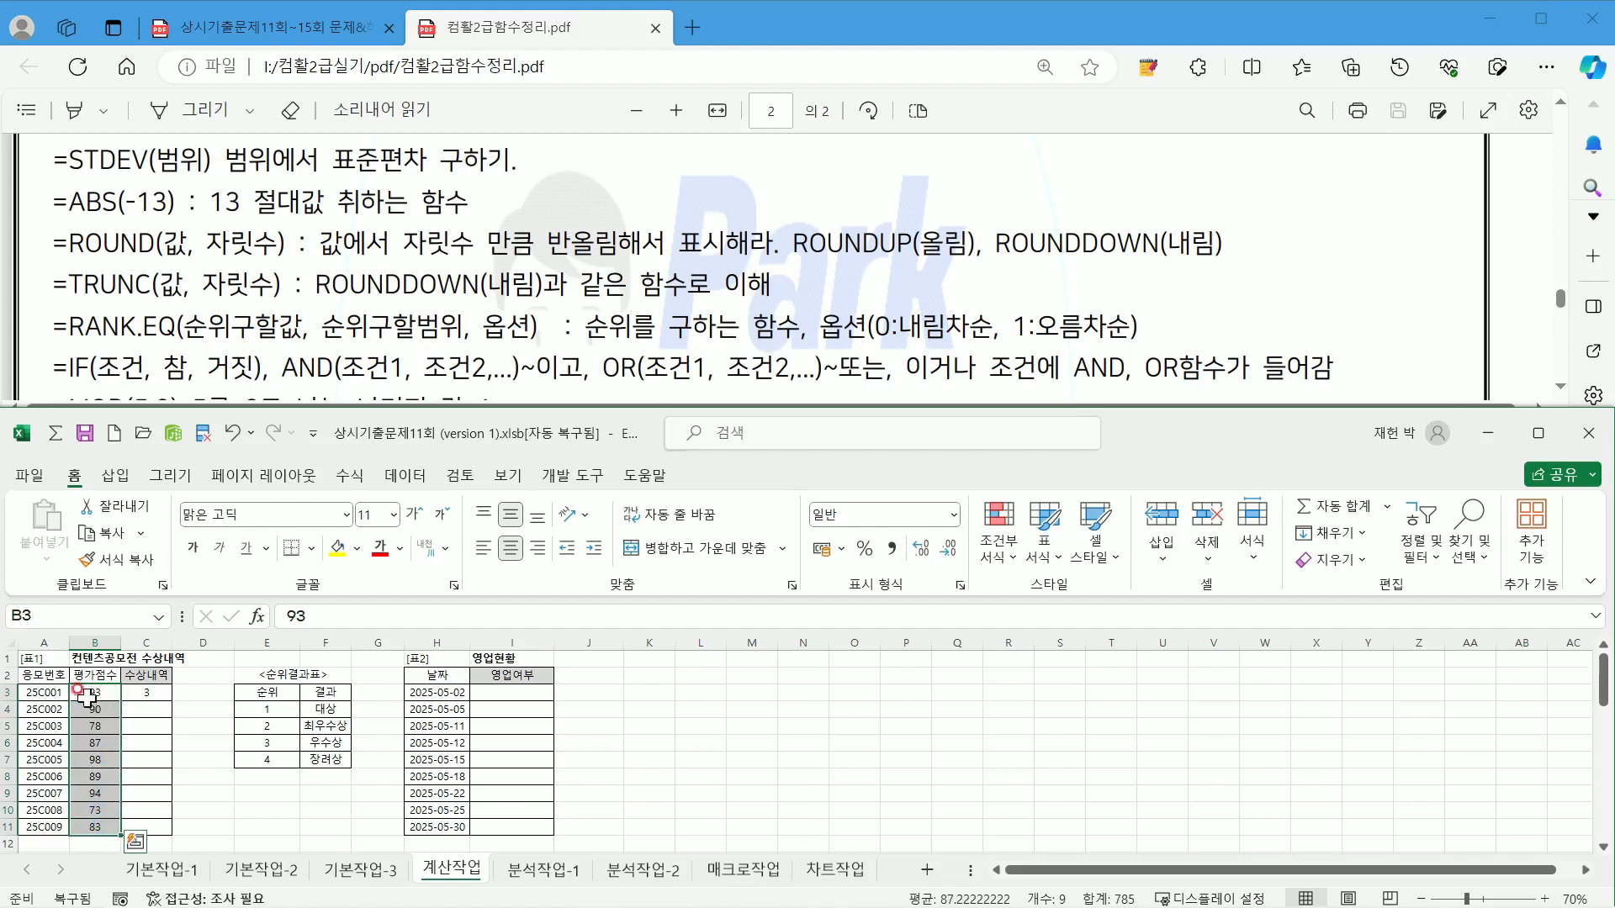
left_click(147, 693)
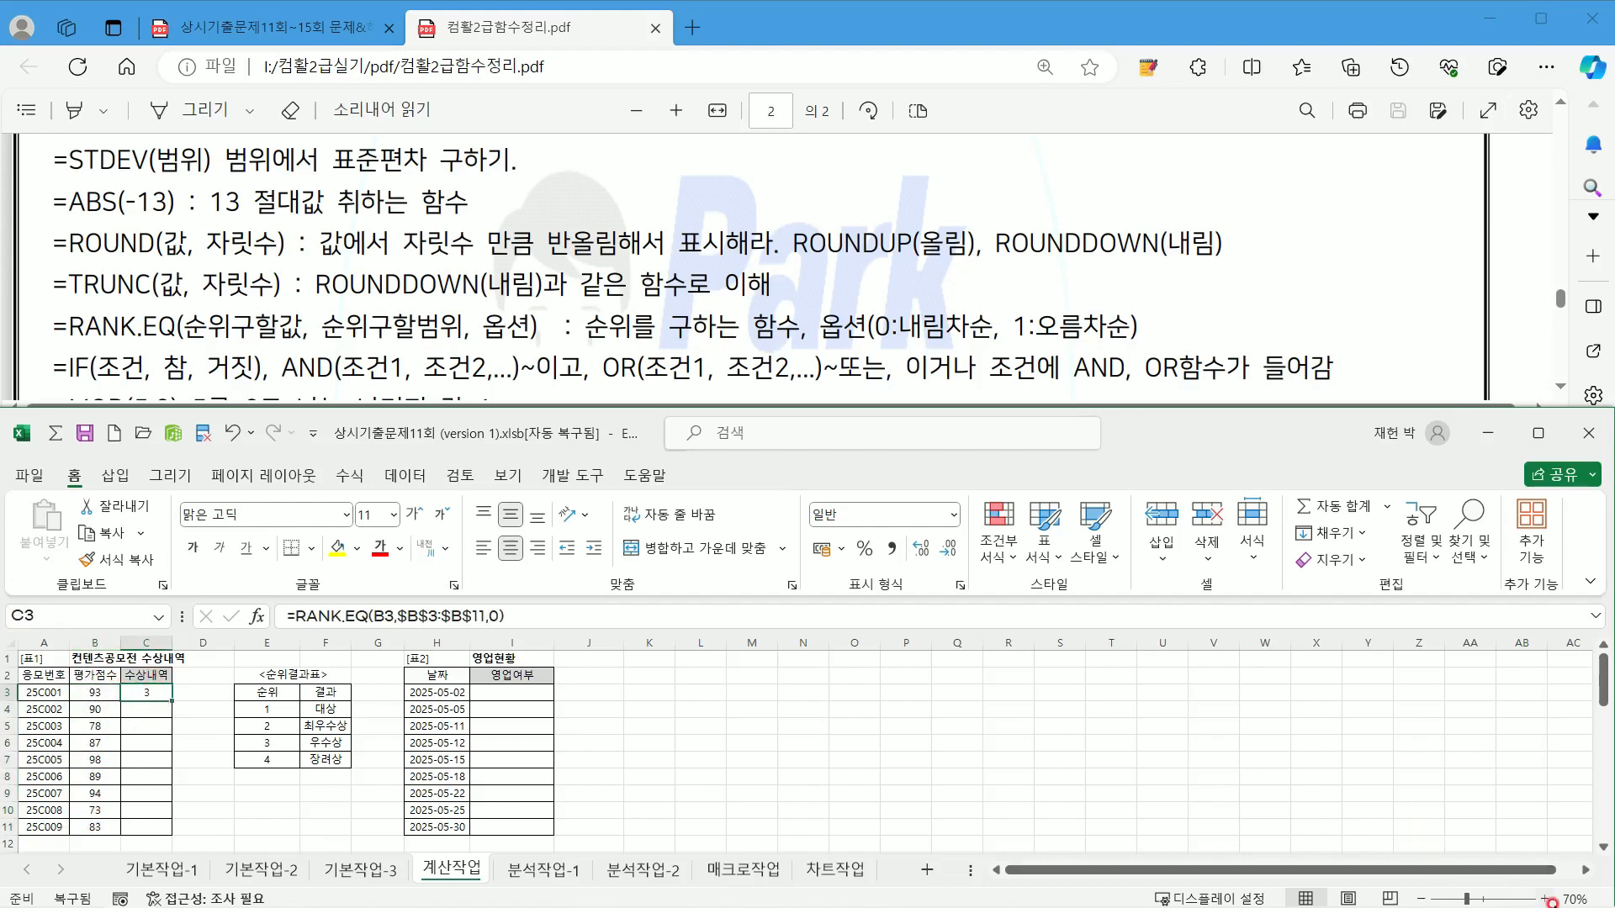
left_click(1550, 900)
left_click(1550, 900)
left_click(1550, 900)
left_click(1550, 900)
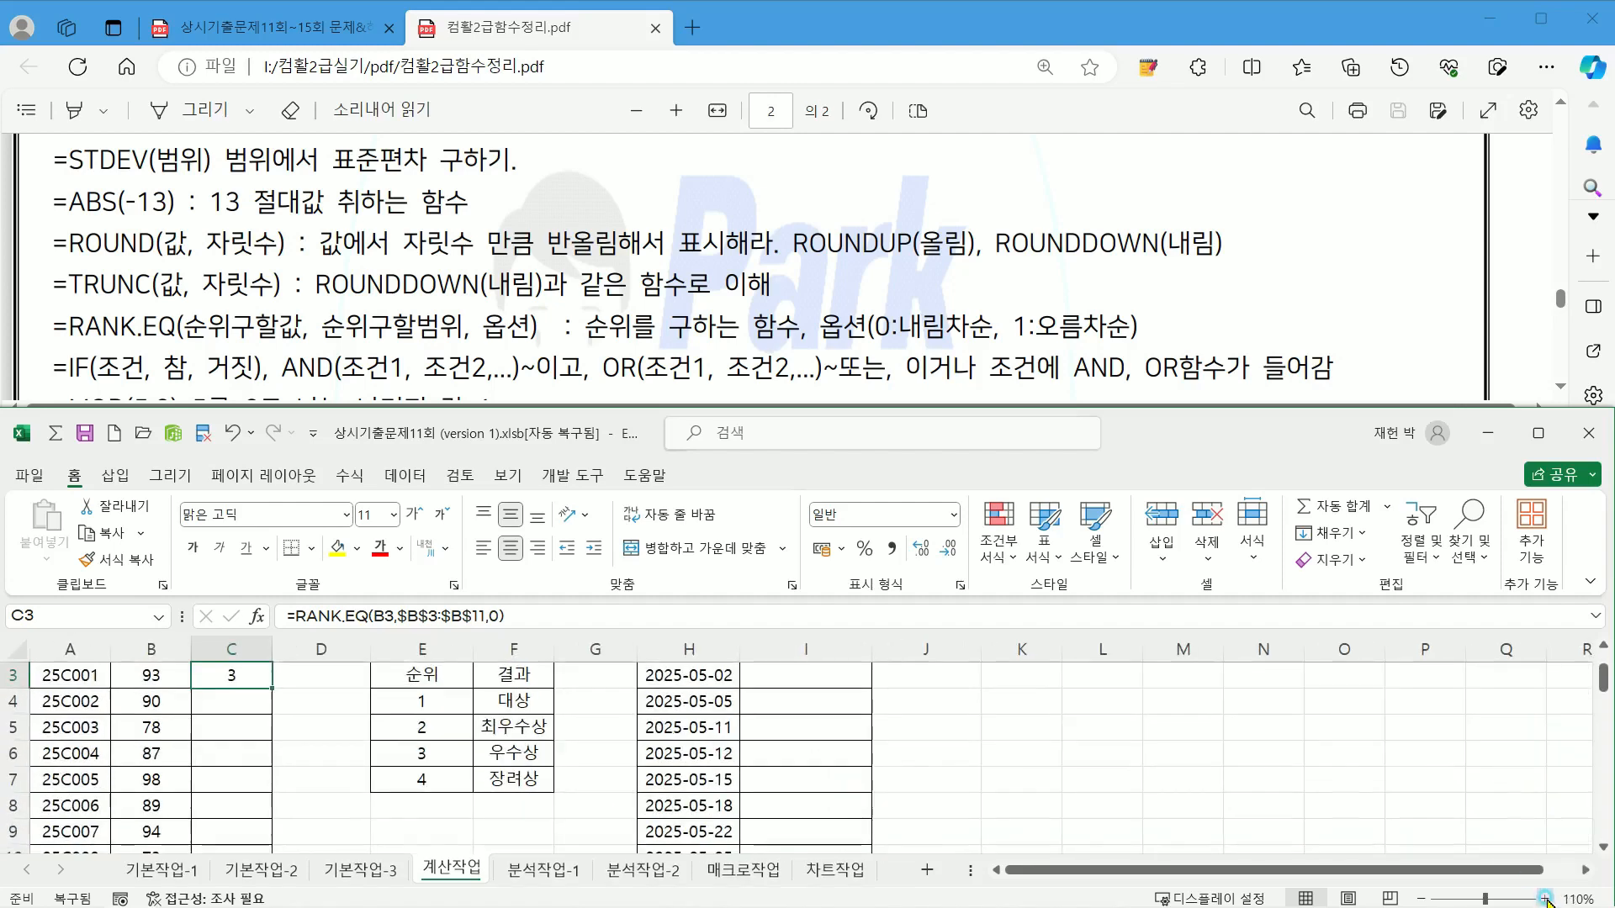
Step: Fill the RANK.EQ formula from C3 down to C11 and review the ranks for all entries
scroll(319, 824, "up", 1)
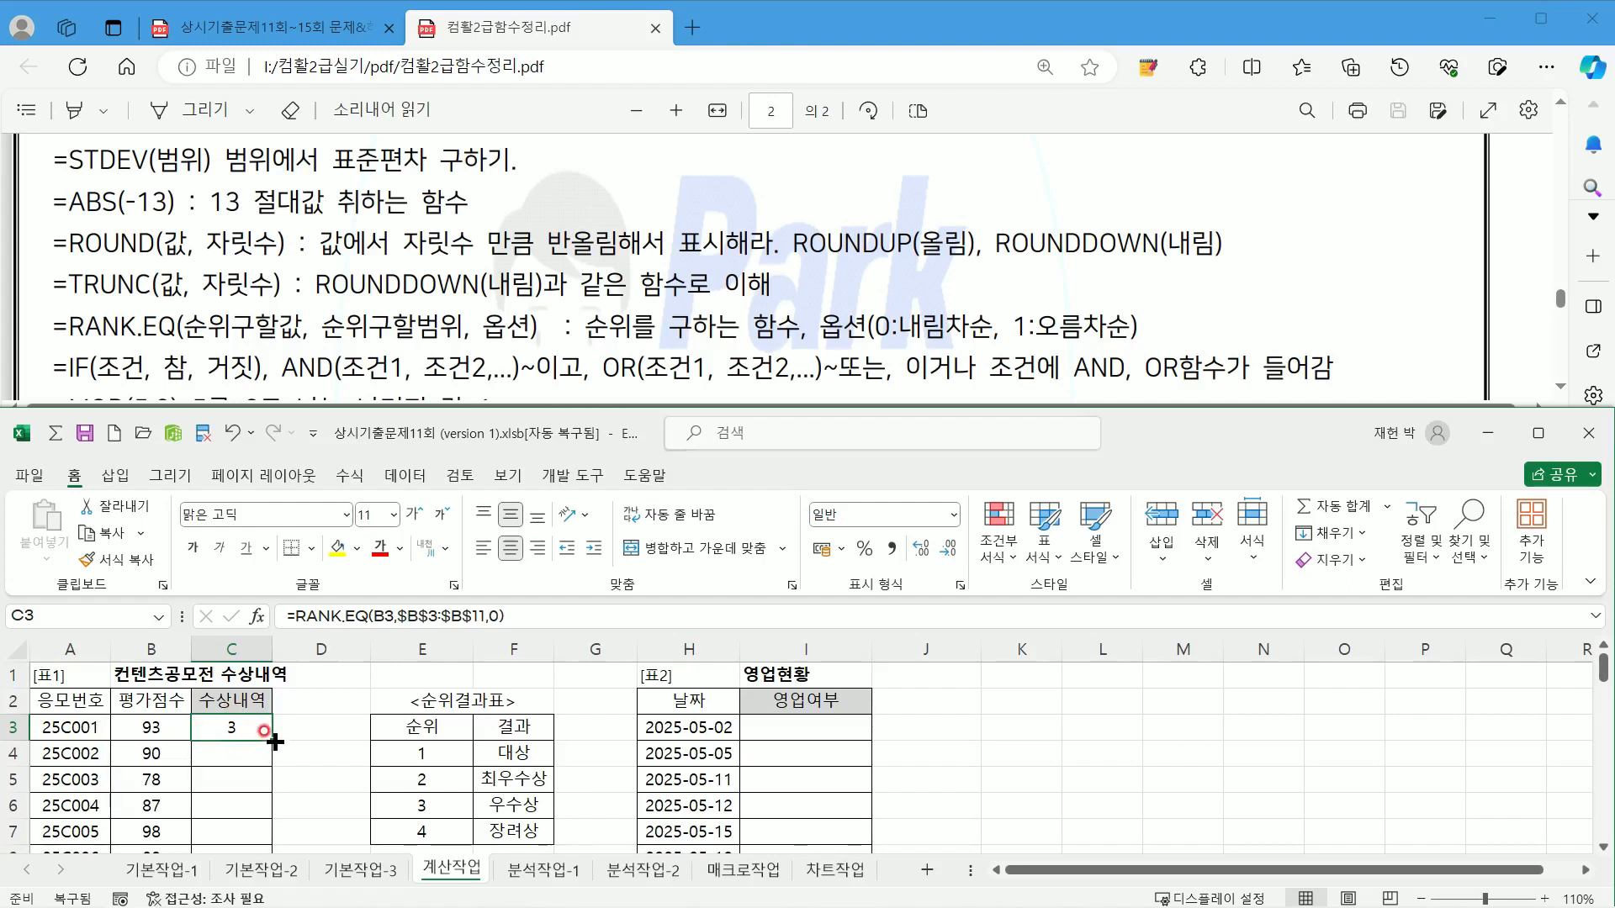
left_click_drag(275, 742, 271, 841)
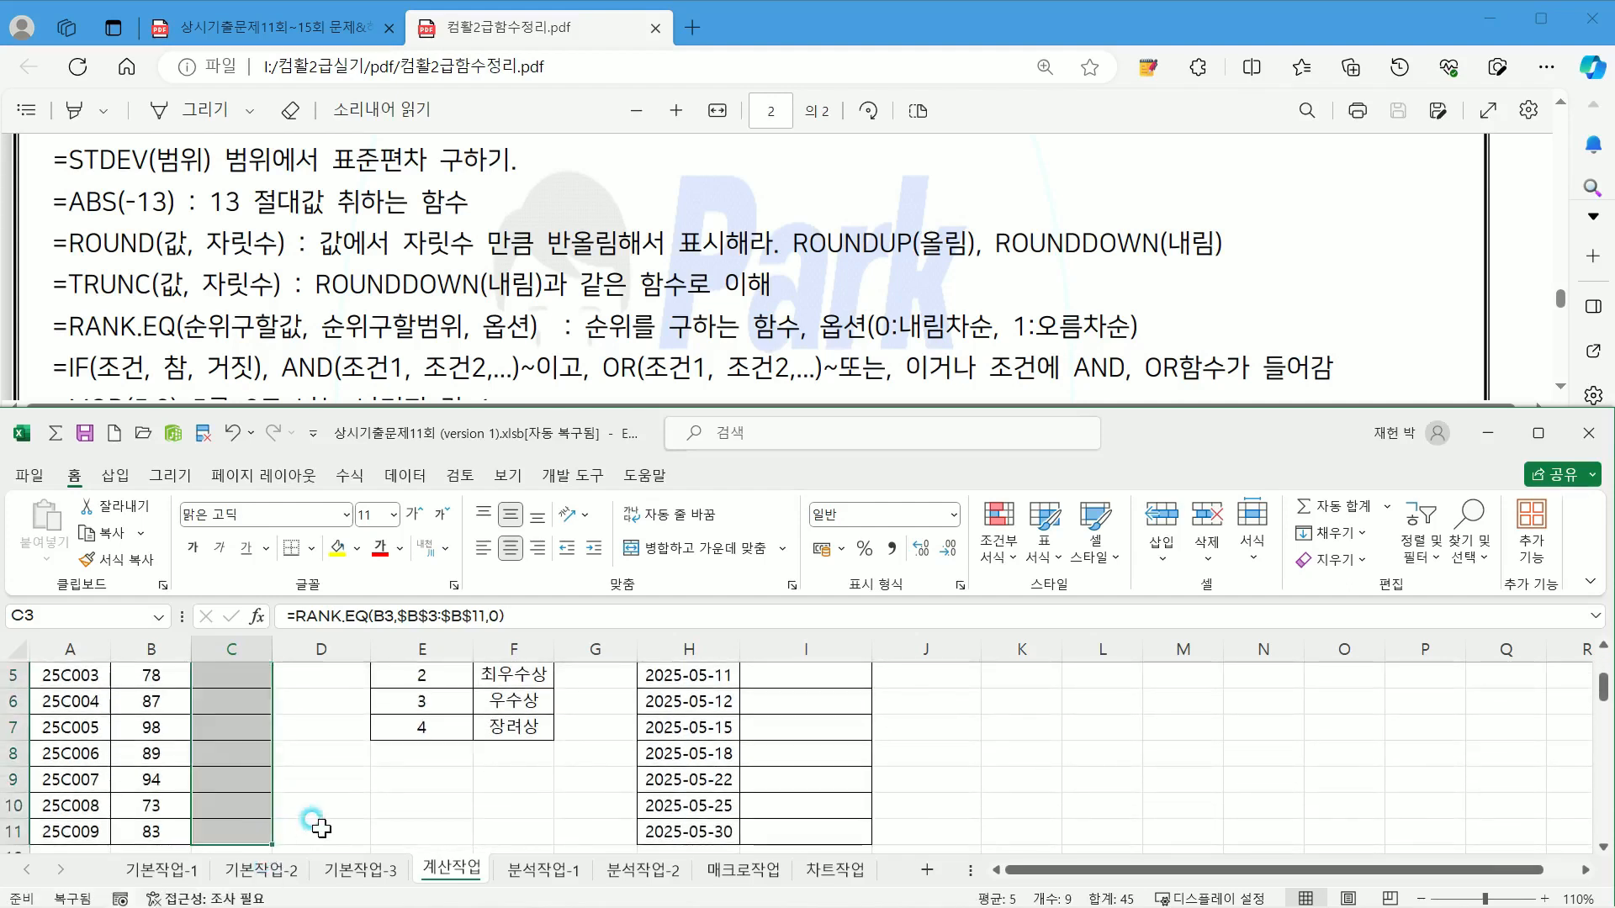
scroll(328, 812, "up", 1)
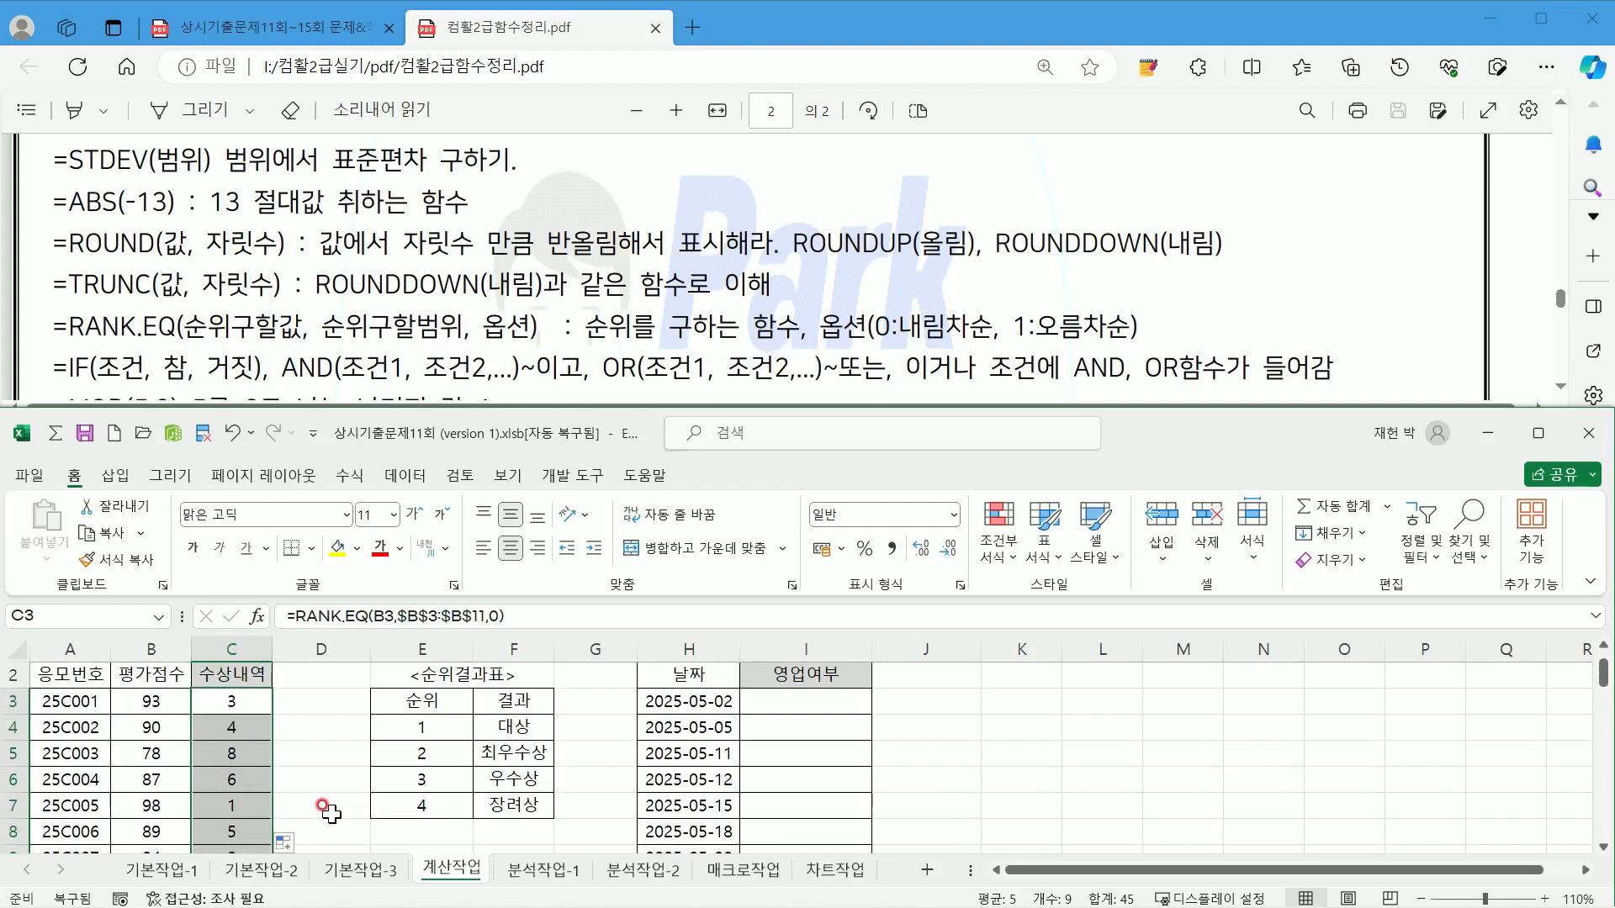
scroll(330, 811, "down", 1)
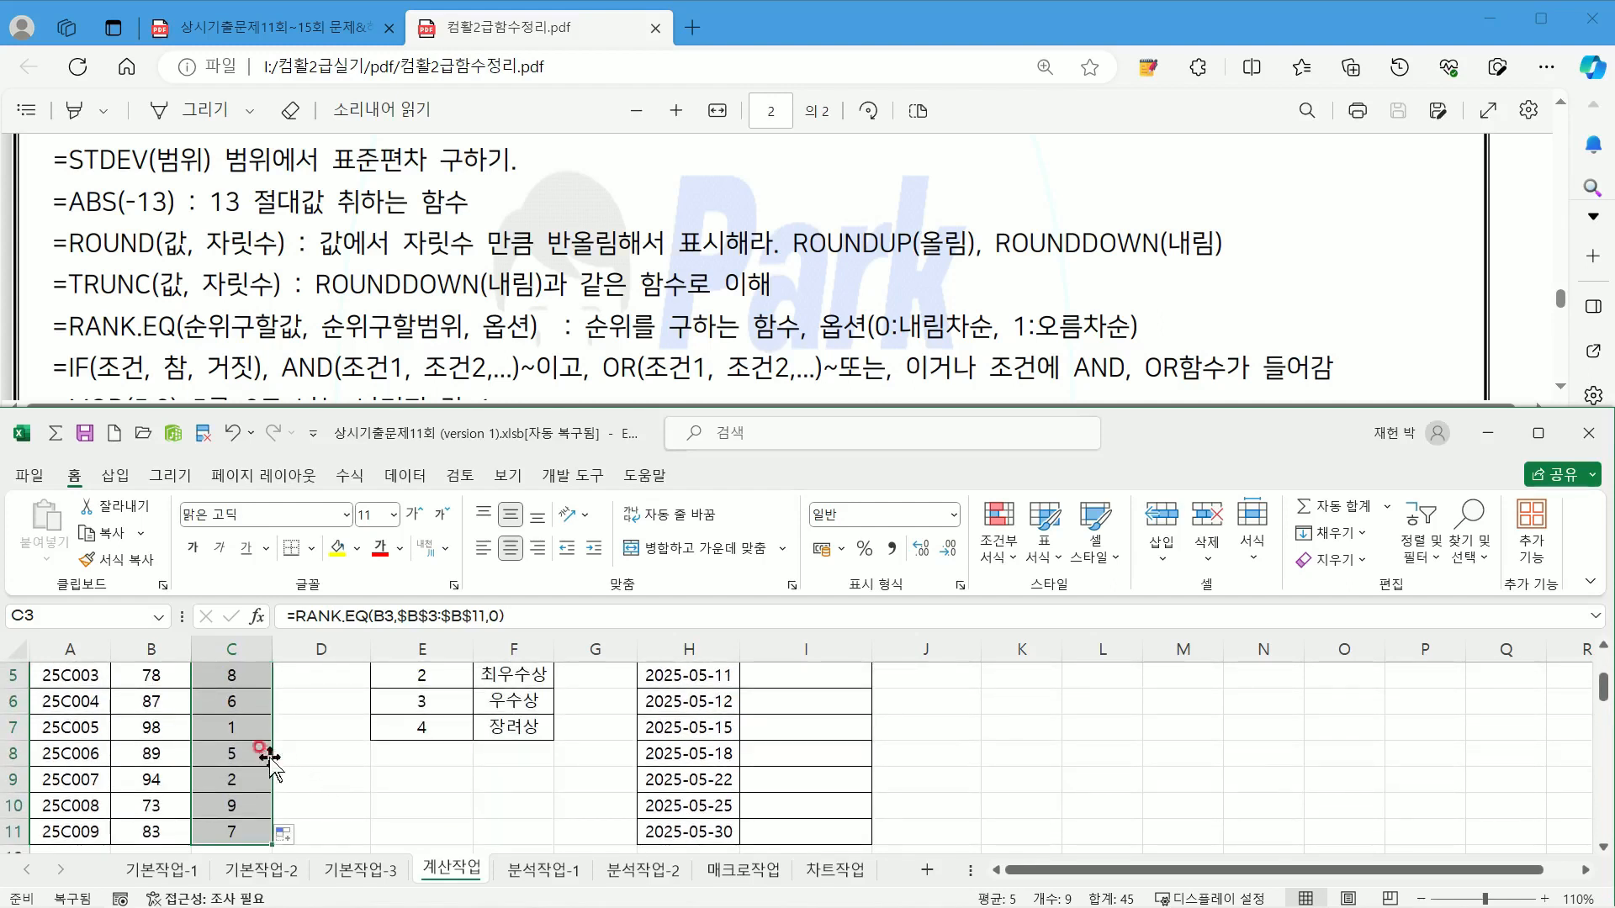
scroll(246, 818, "up", 1)
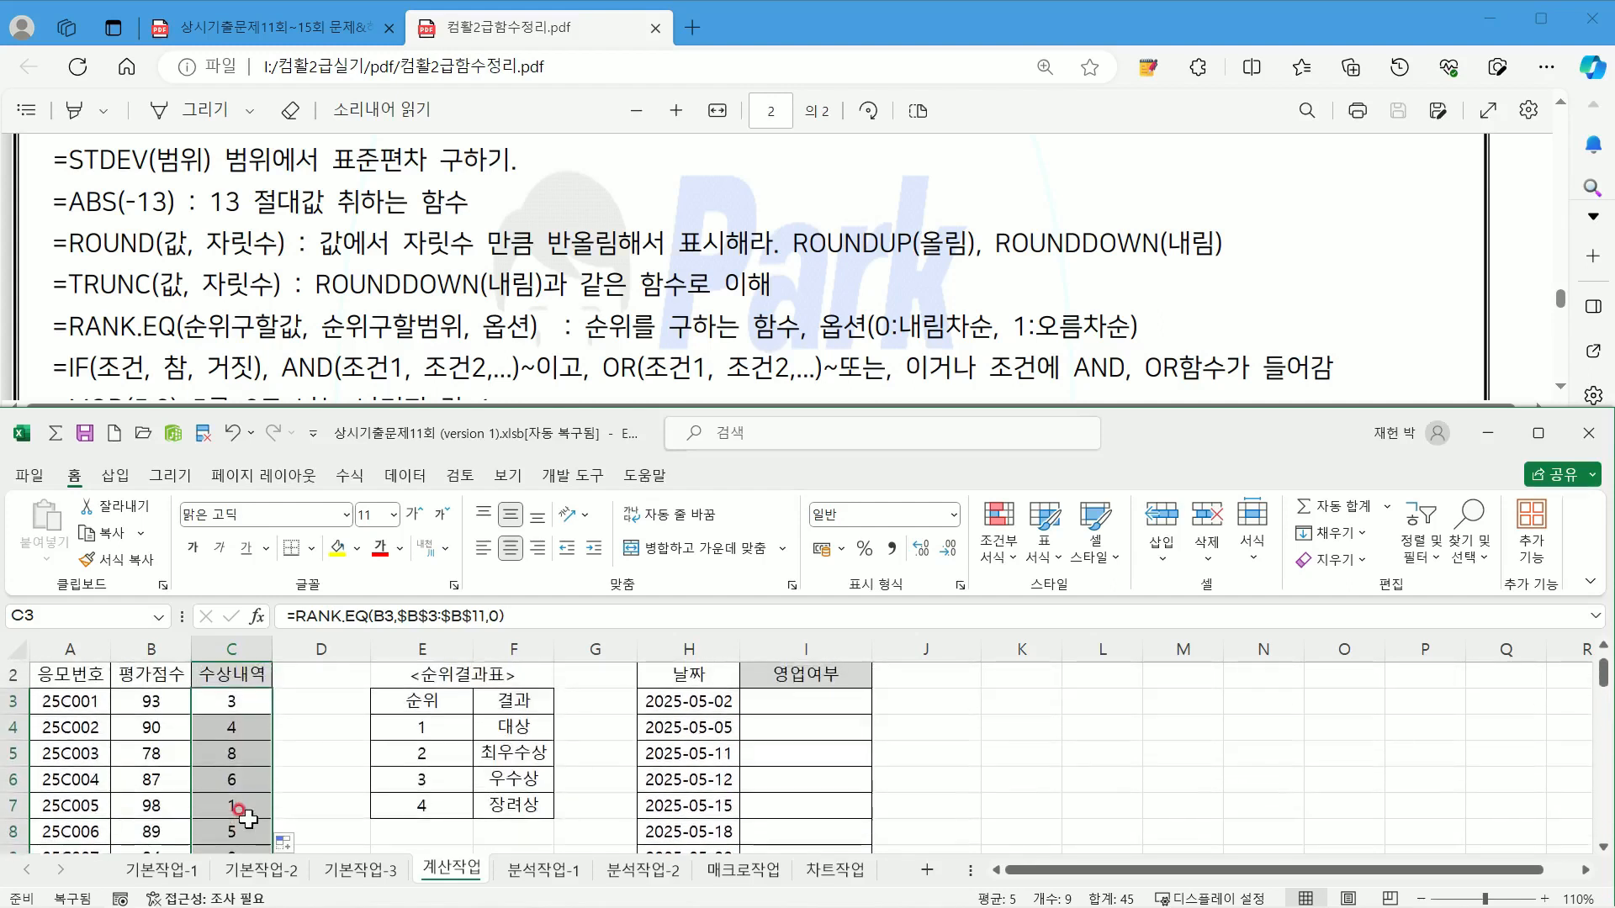
Step: Review the ranks in C3:C11 and inspect the RANK.EQ formulas in C7, C9 and C3
scroll(246, 817, "down", 1)
scroll(248, 820, "up", 1)
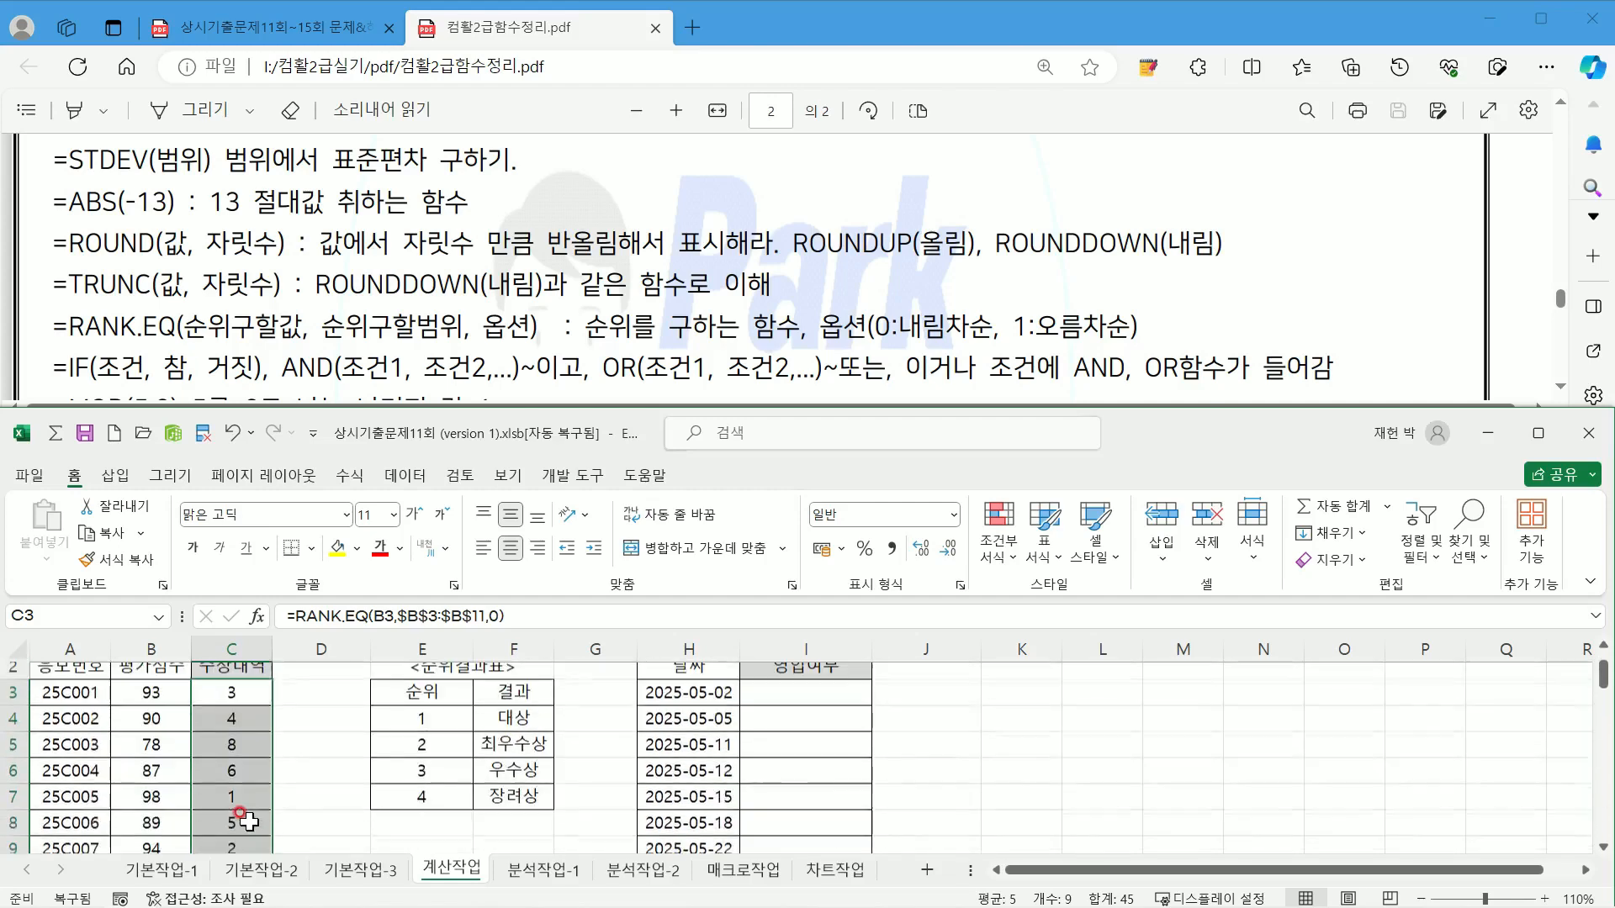
scroll(248, 820, "down", 1)
scroll(248, 820, "up", 1)
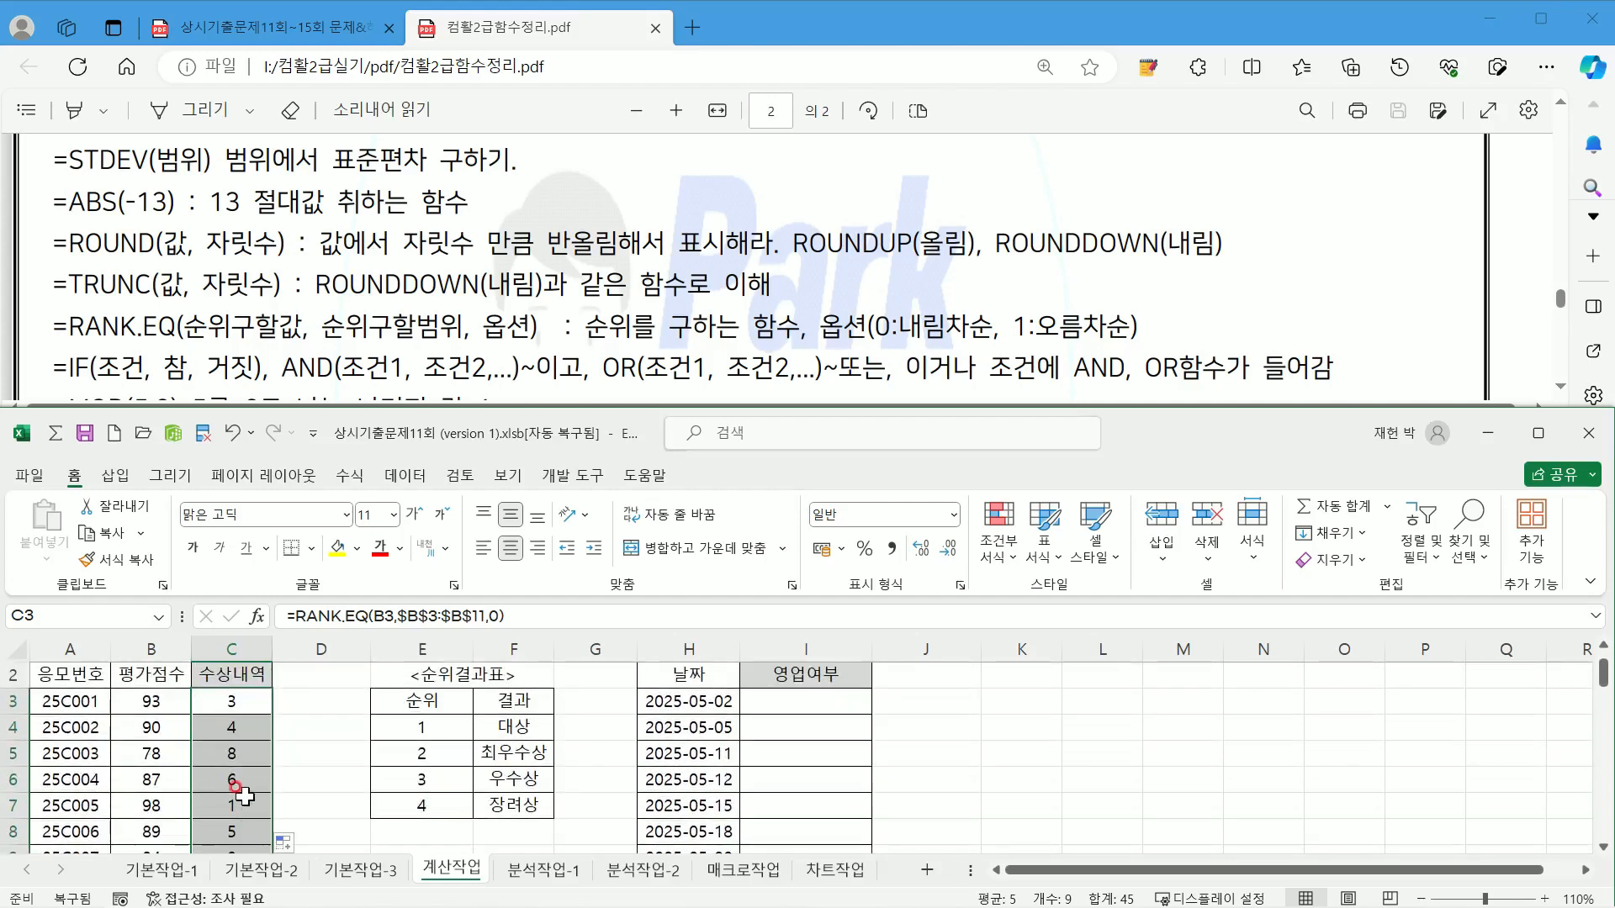
left_click(236, 810)
scroll(252, 832, "down", 2)
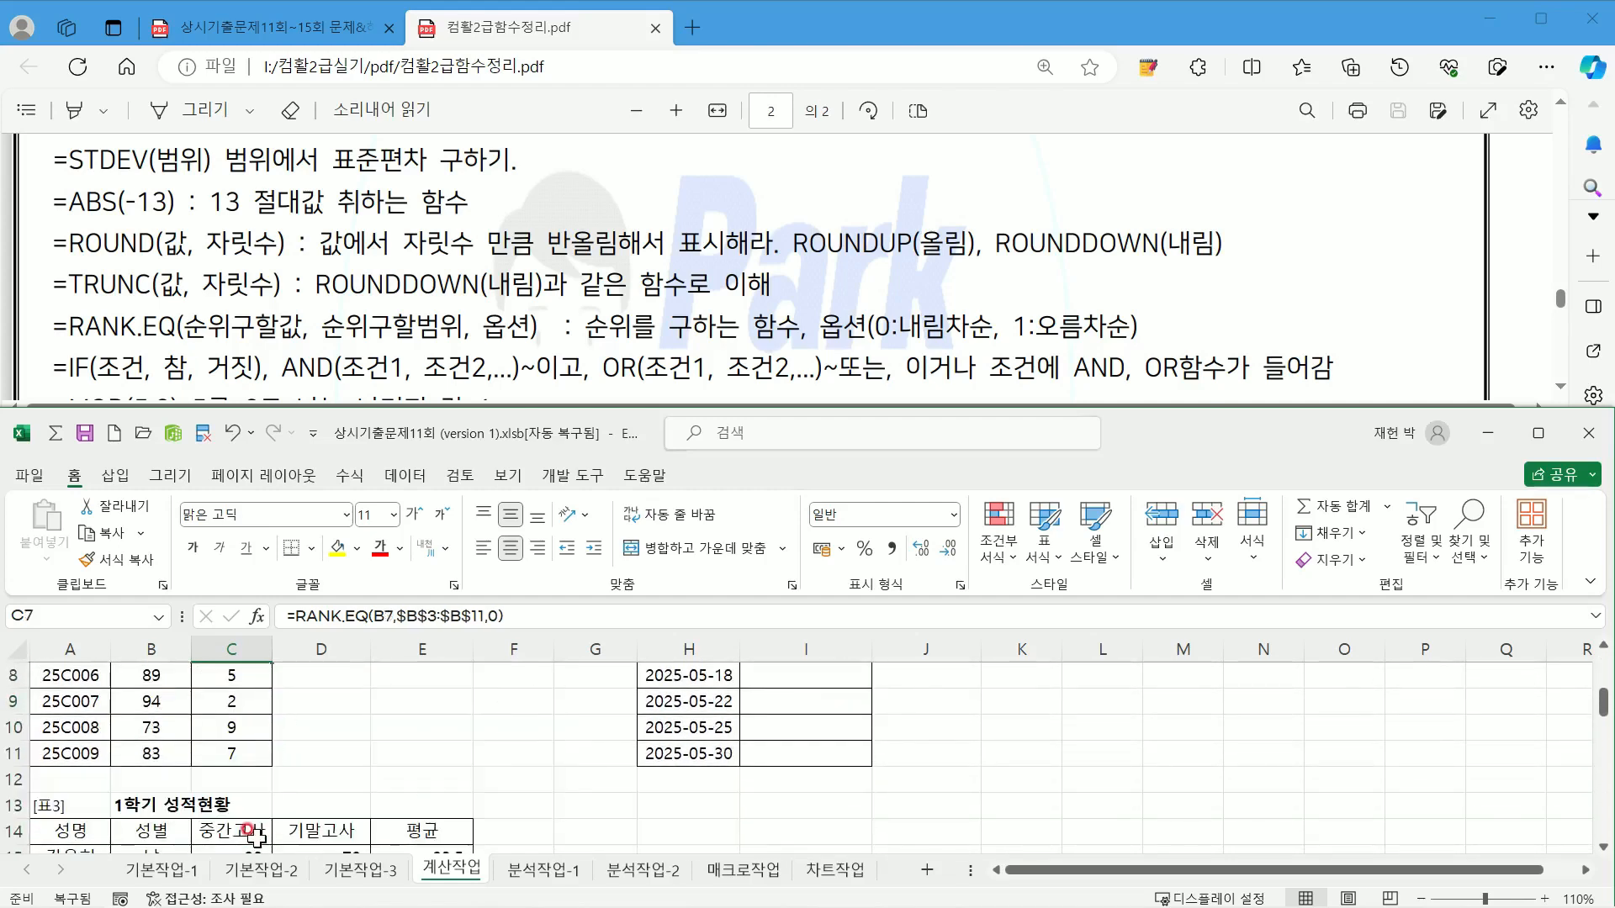
scroll(252, 799, "up", 1)
left_click(244, 778)
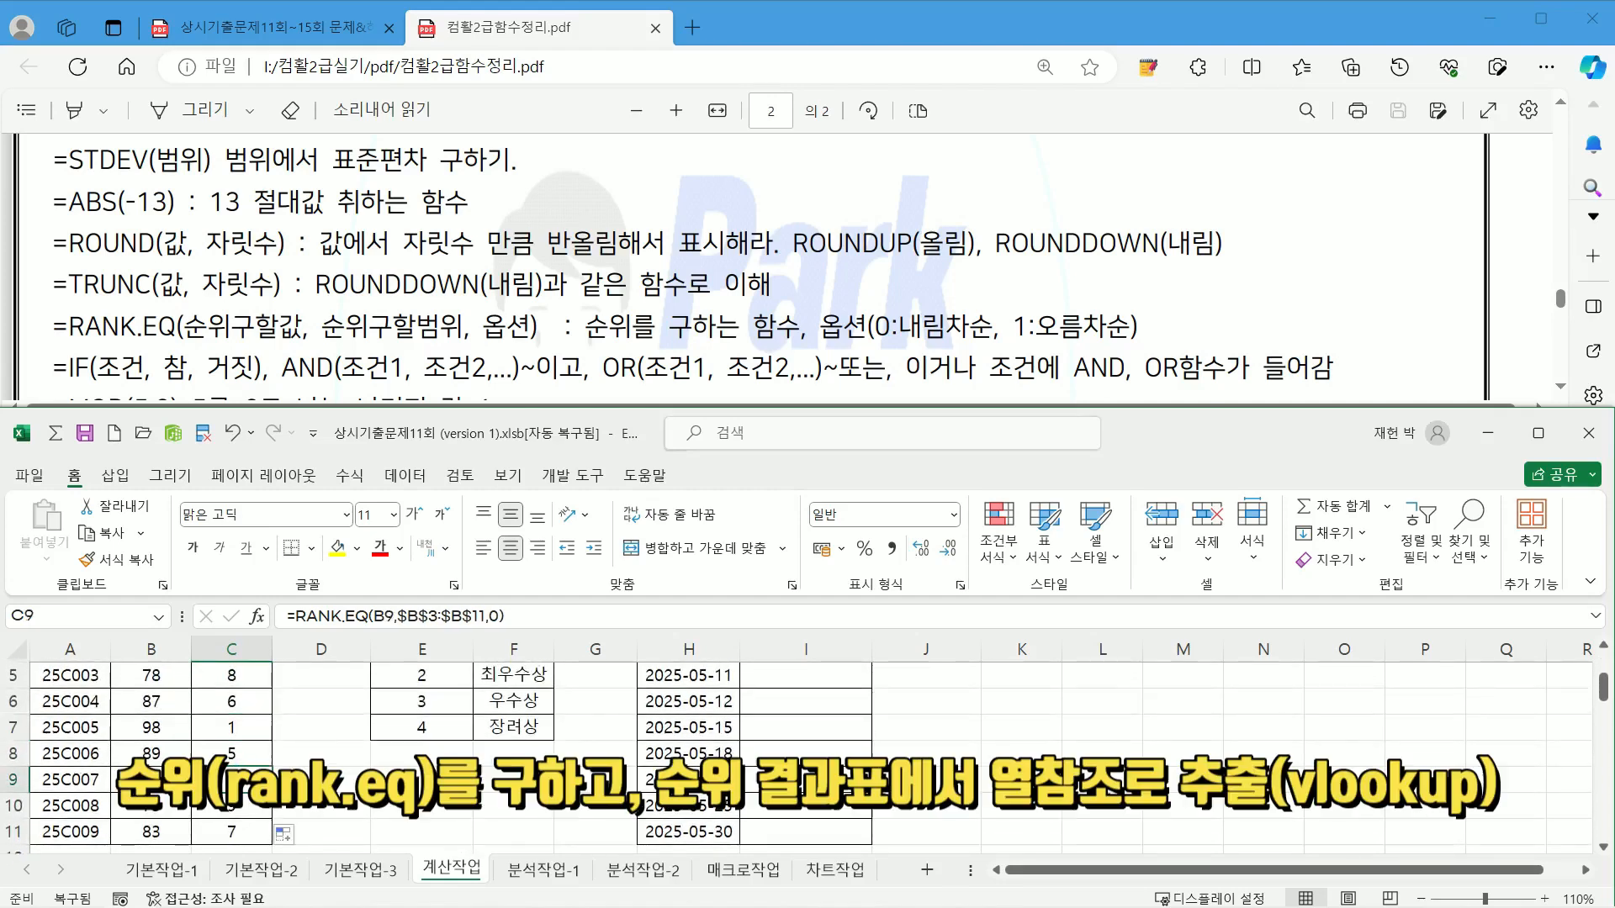
scroll(231, 770, "up", 1)
left_click(242, 702)
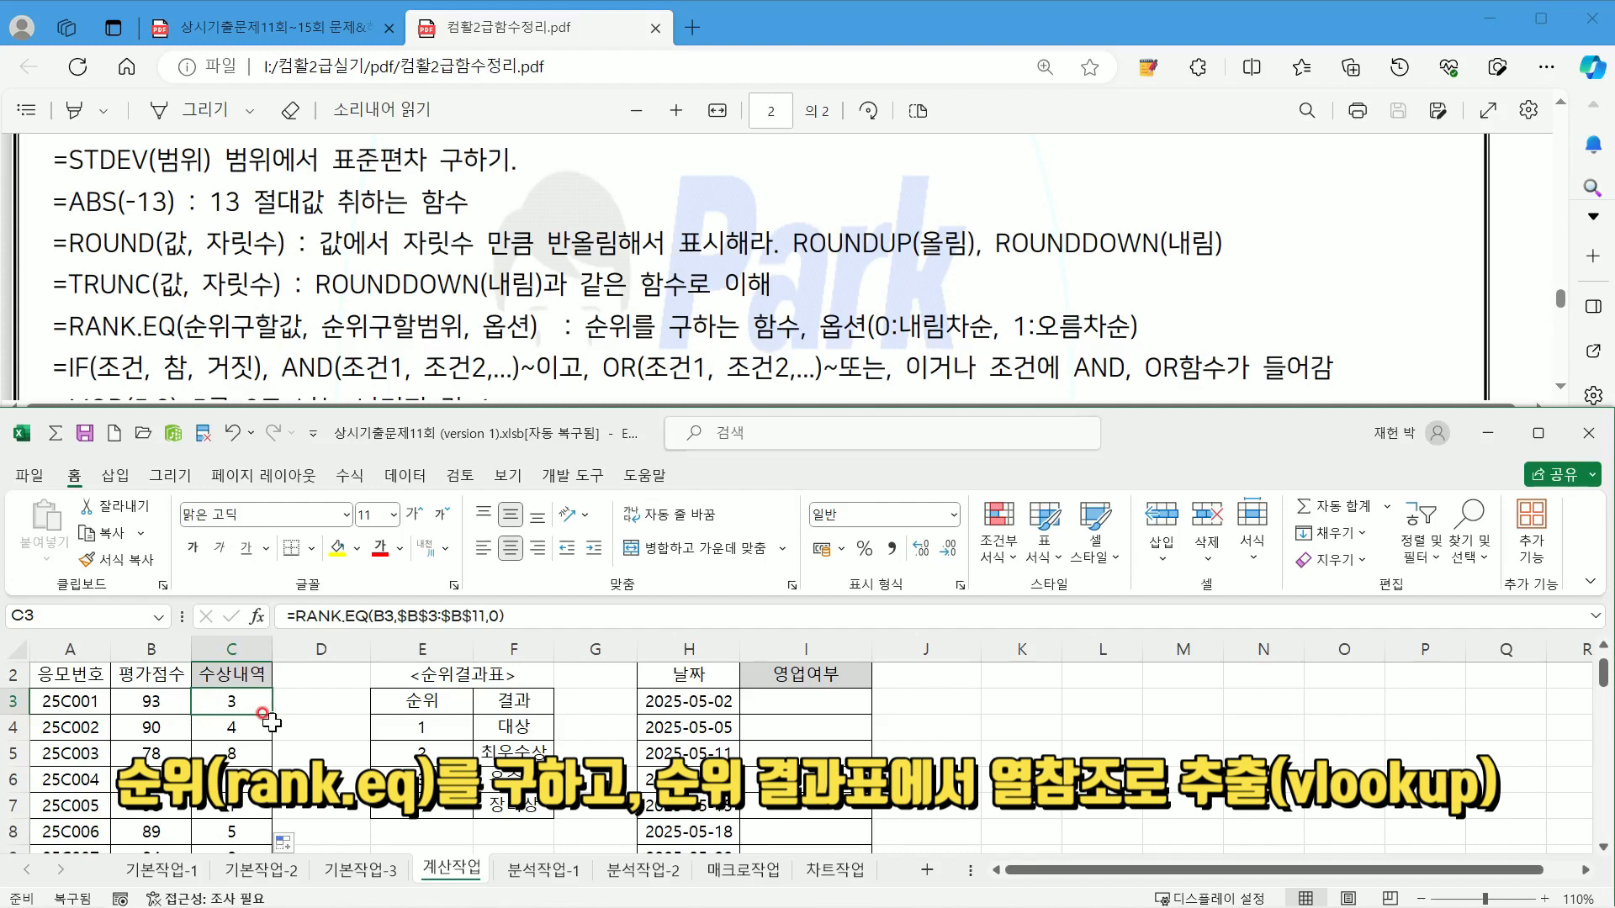
Step: Examine the 순위결과표 results beside the ranks, and reread the 수상내역 requirement for problem 01 in the exam PDF
left_click(488, 725)
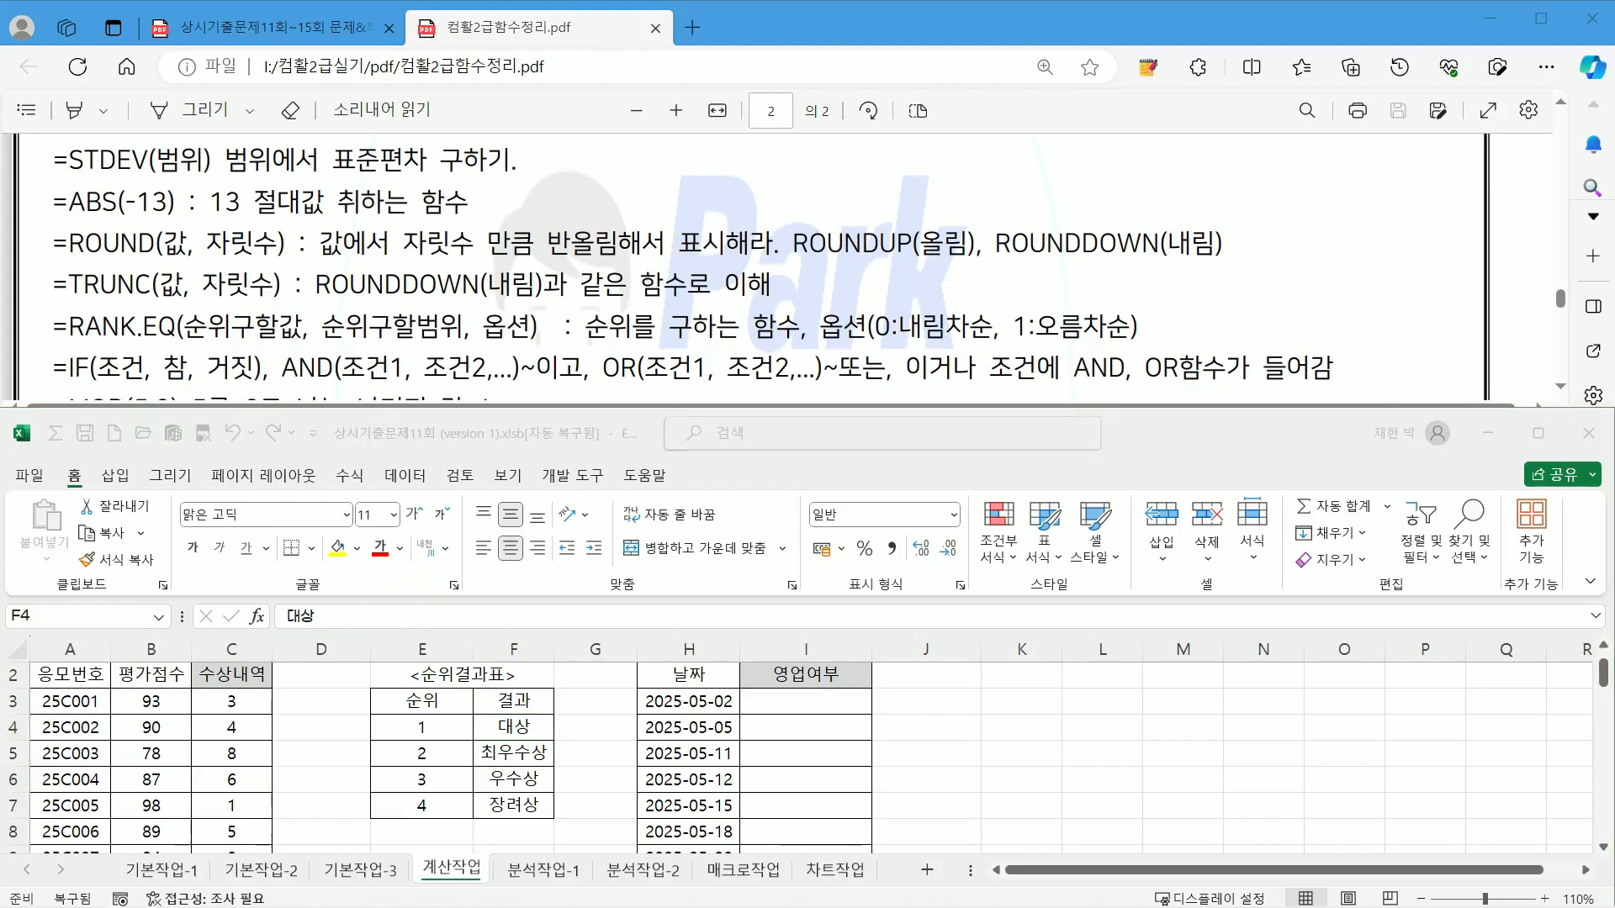
left_click(551, 737)
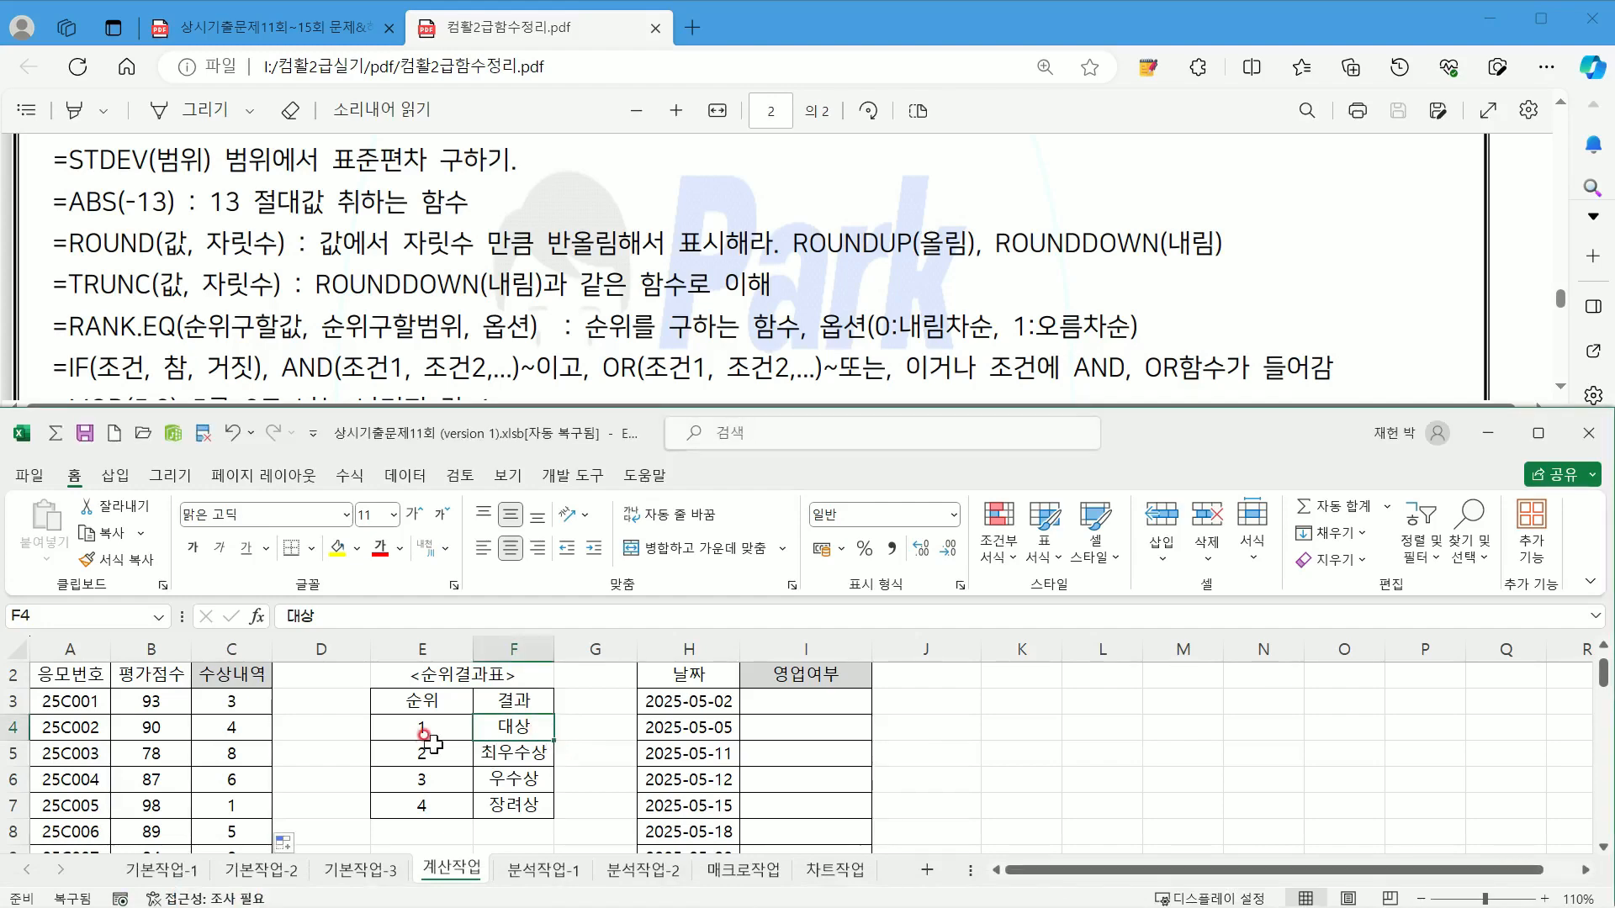
scroll(255, 748, "down", 3)
scroll(252, 751, "up", 3)
left_click(314, 33)
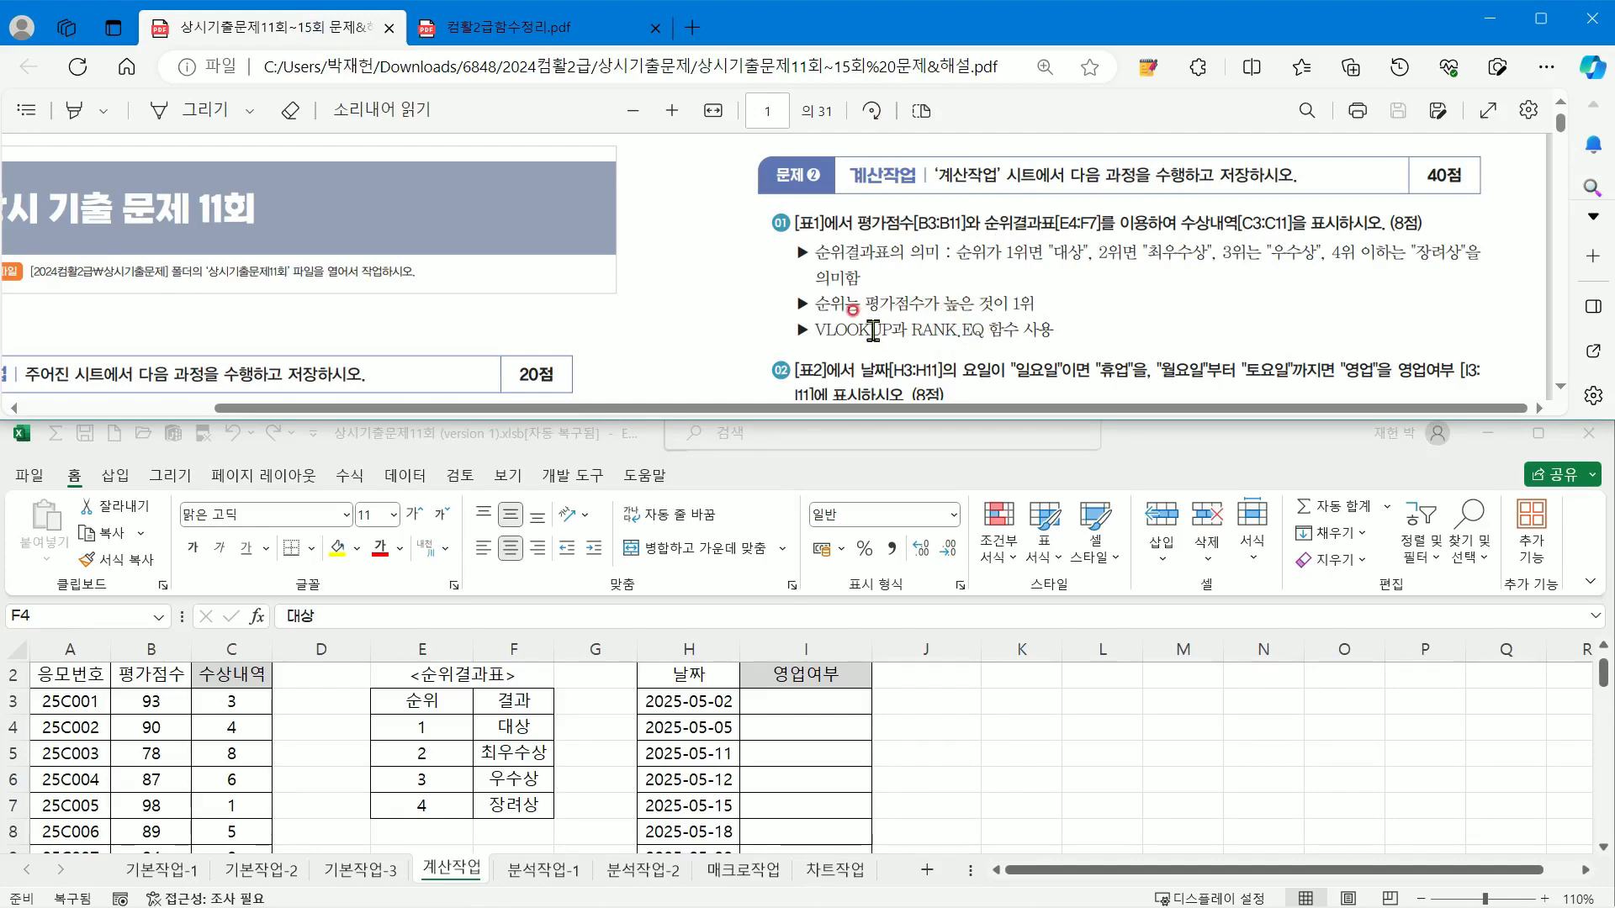
Step: Find the 찾기/참조함수 section in 컴활2급함수정리.pdf and highlight the V of the VLookup syntax
left_click(588, 30)
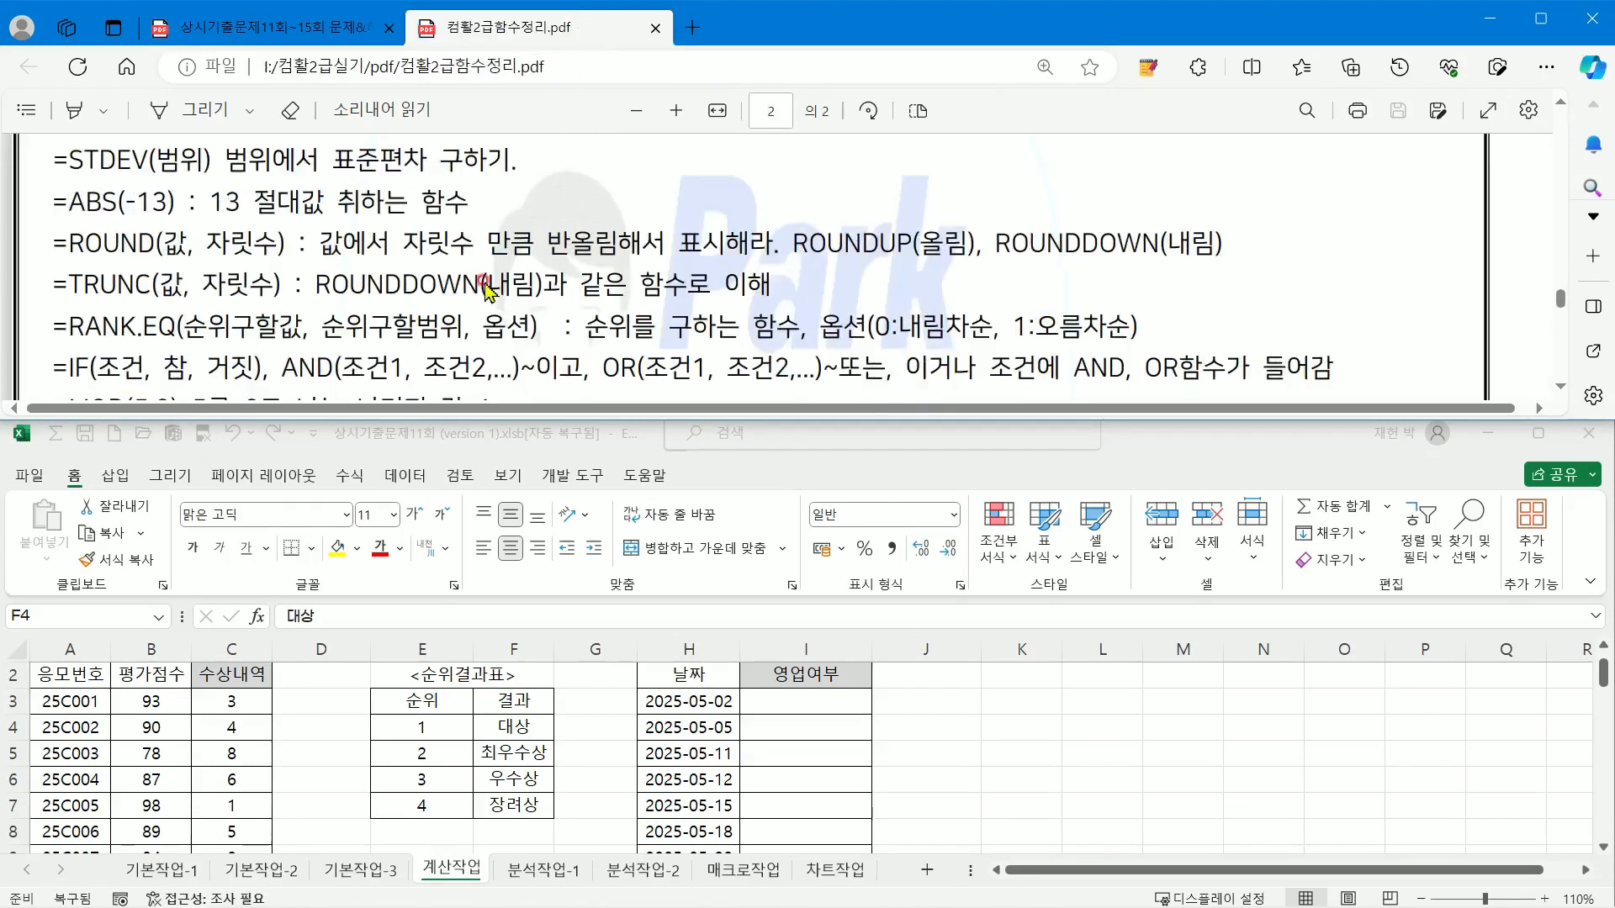
scroll(461, 383, "up", 3)
scroll(461, 385, "down", 6)
scroll(461, 388, "down", 5)
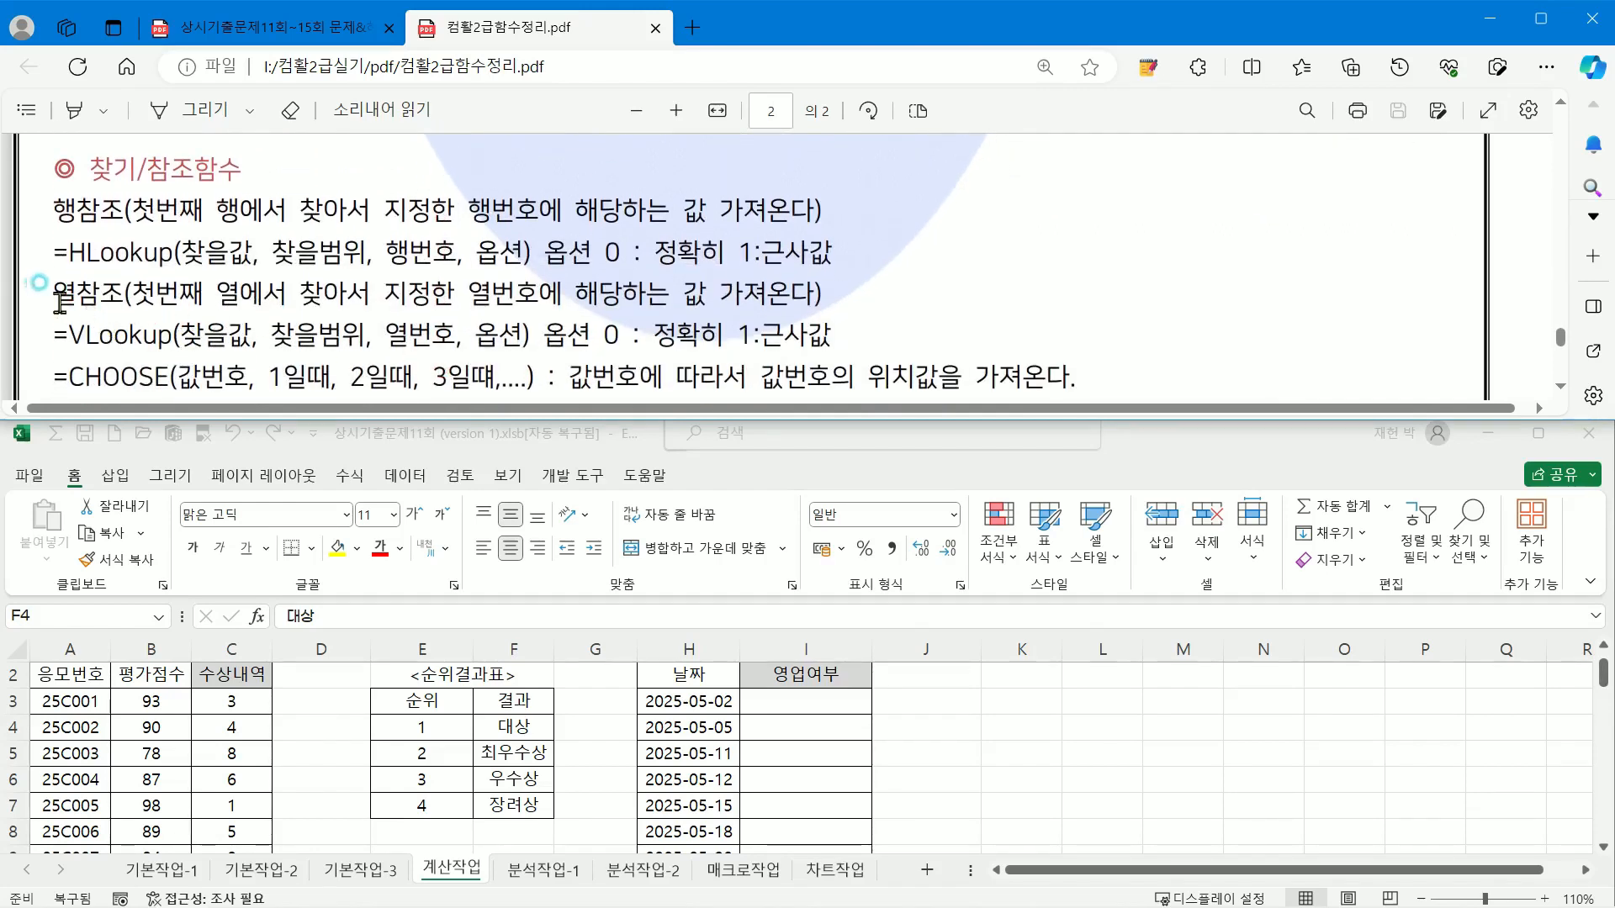
left_click_drag(52, 295, 99, 299)
left_click(94, 341)
left_click_drag(68, 336, 84, 337)
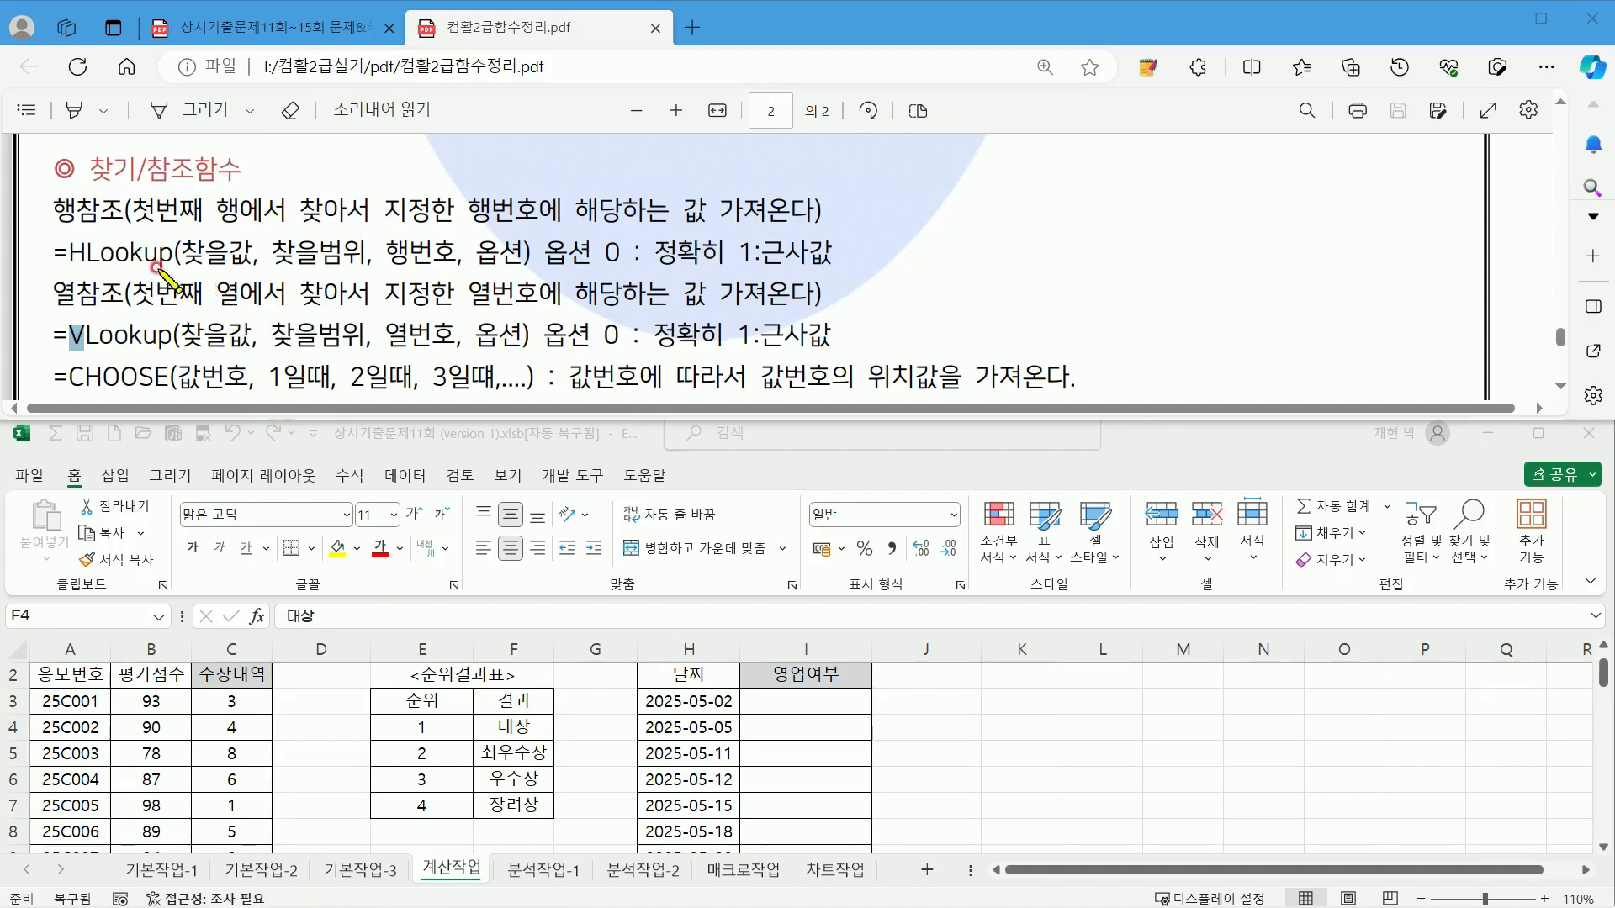
Step: Annotate the lookup notes with handwritten "V 수직 Lookup", add vertical and horizontal arrows over the sheet, and clear the marks
mouse_move(80, 214)
left_mouse_down()
mouse_move(92, 288)
mouse_move(147, 214)
left_mouse_up()
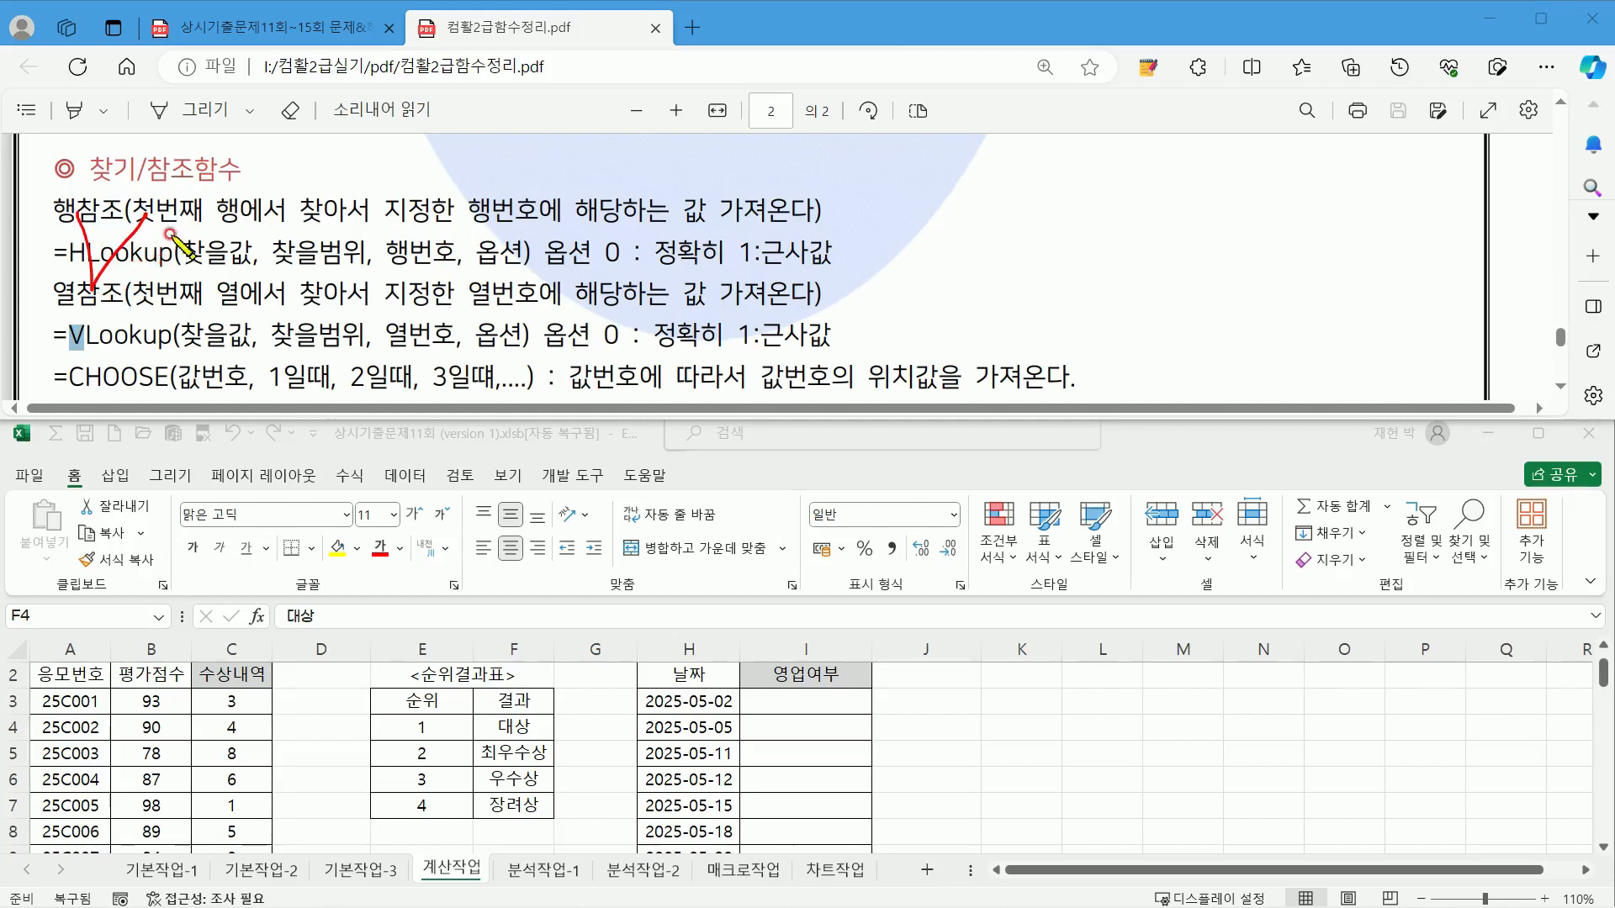
left_click_drag(220, 220, 323, 261)
mouse_move(427, 211)
left_mouse_down()
mouse_move(446, 244)
mouse_move(543, 236)
mouse_move(589, 252)
mouse_move(711, 214)
mouse_move(699, 324)
left_mouse_up()
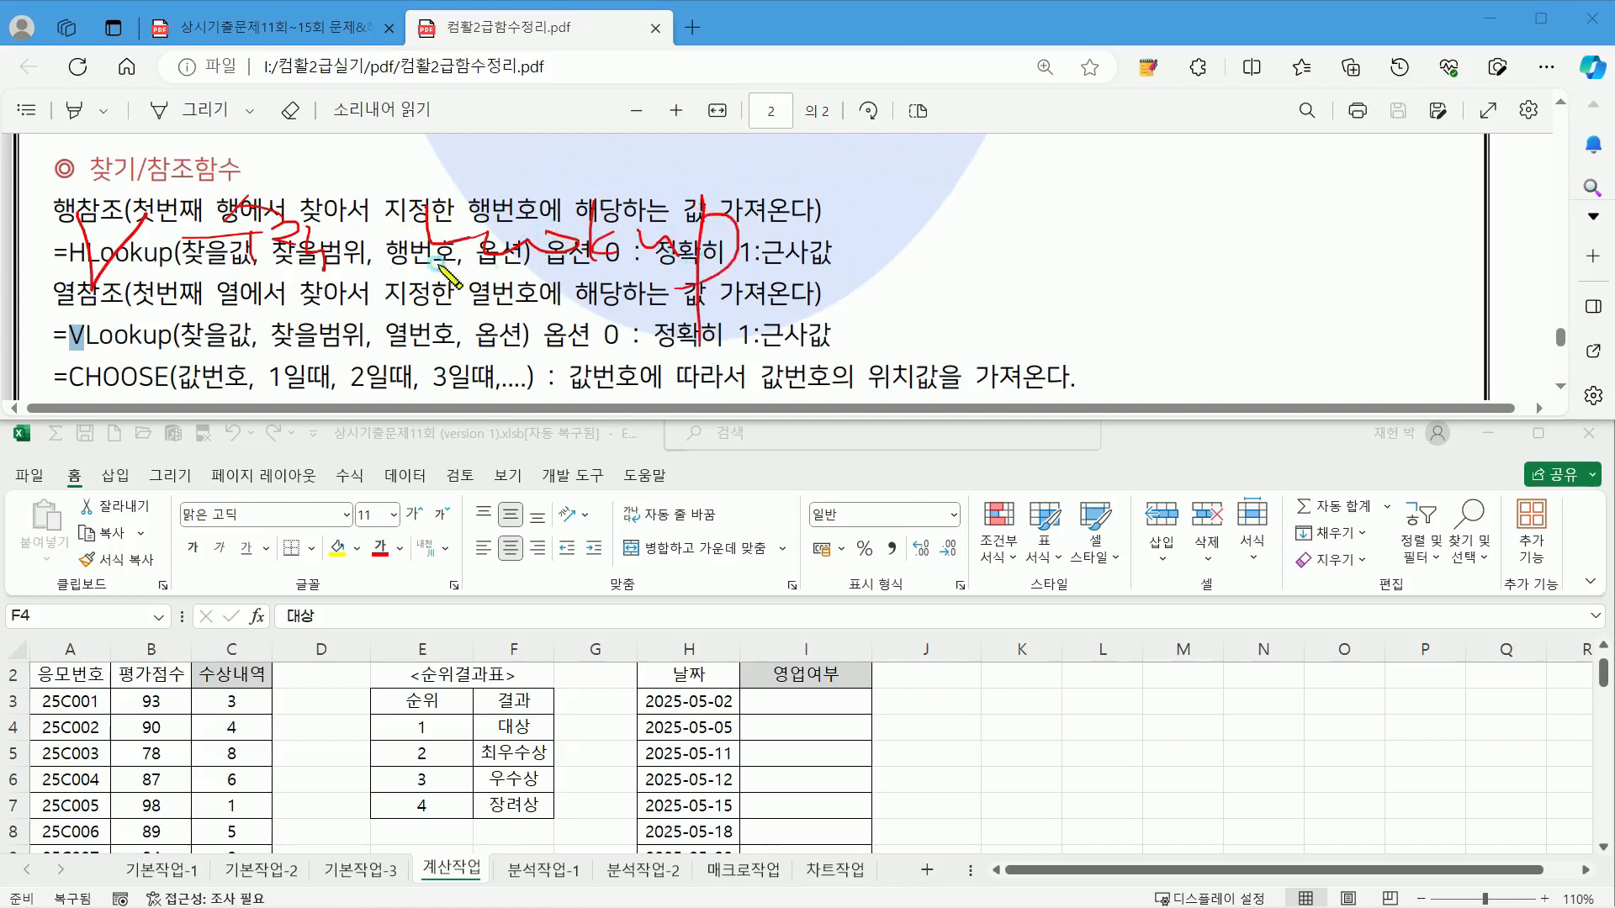
mouse_move(271, 127)
left_mouse_down()
mouse_move(271, 160)
mouse_move(327, 181)
left_mouse_up()
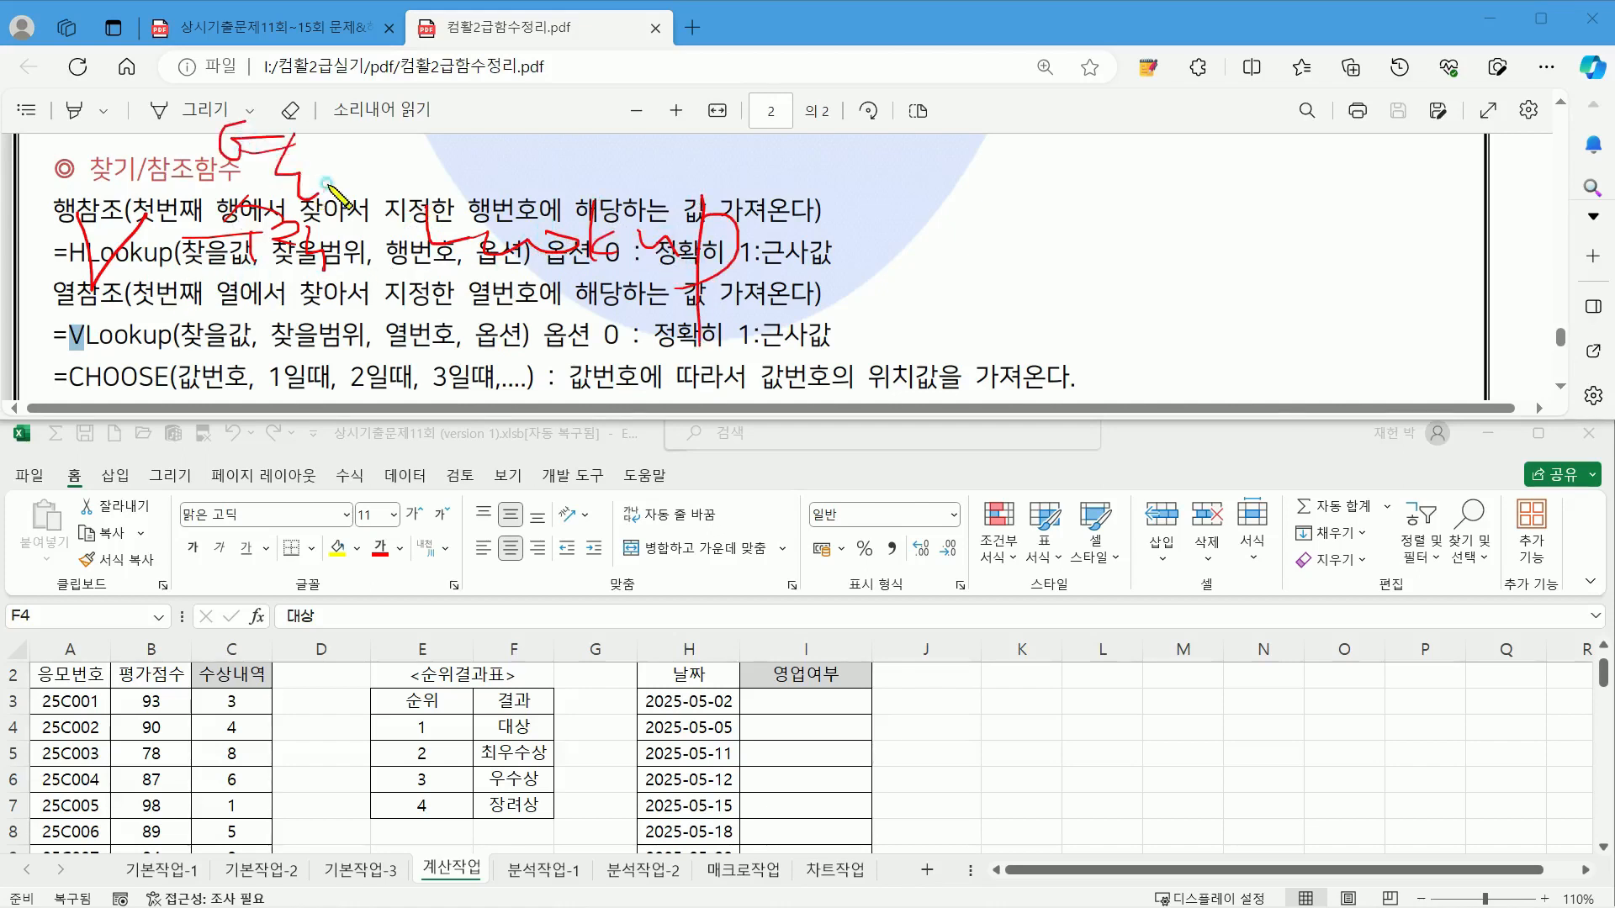
mouse_move(438, 505)
left_mouse_down()
mouse_move(414, 669)
mouse_move(462, 646)
left_mouse_up()
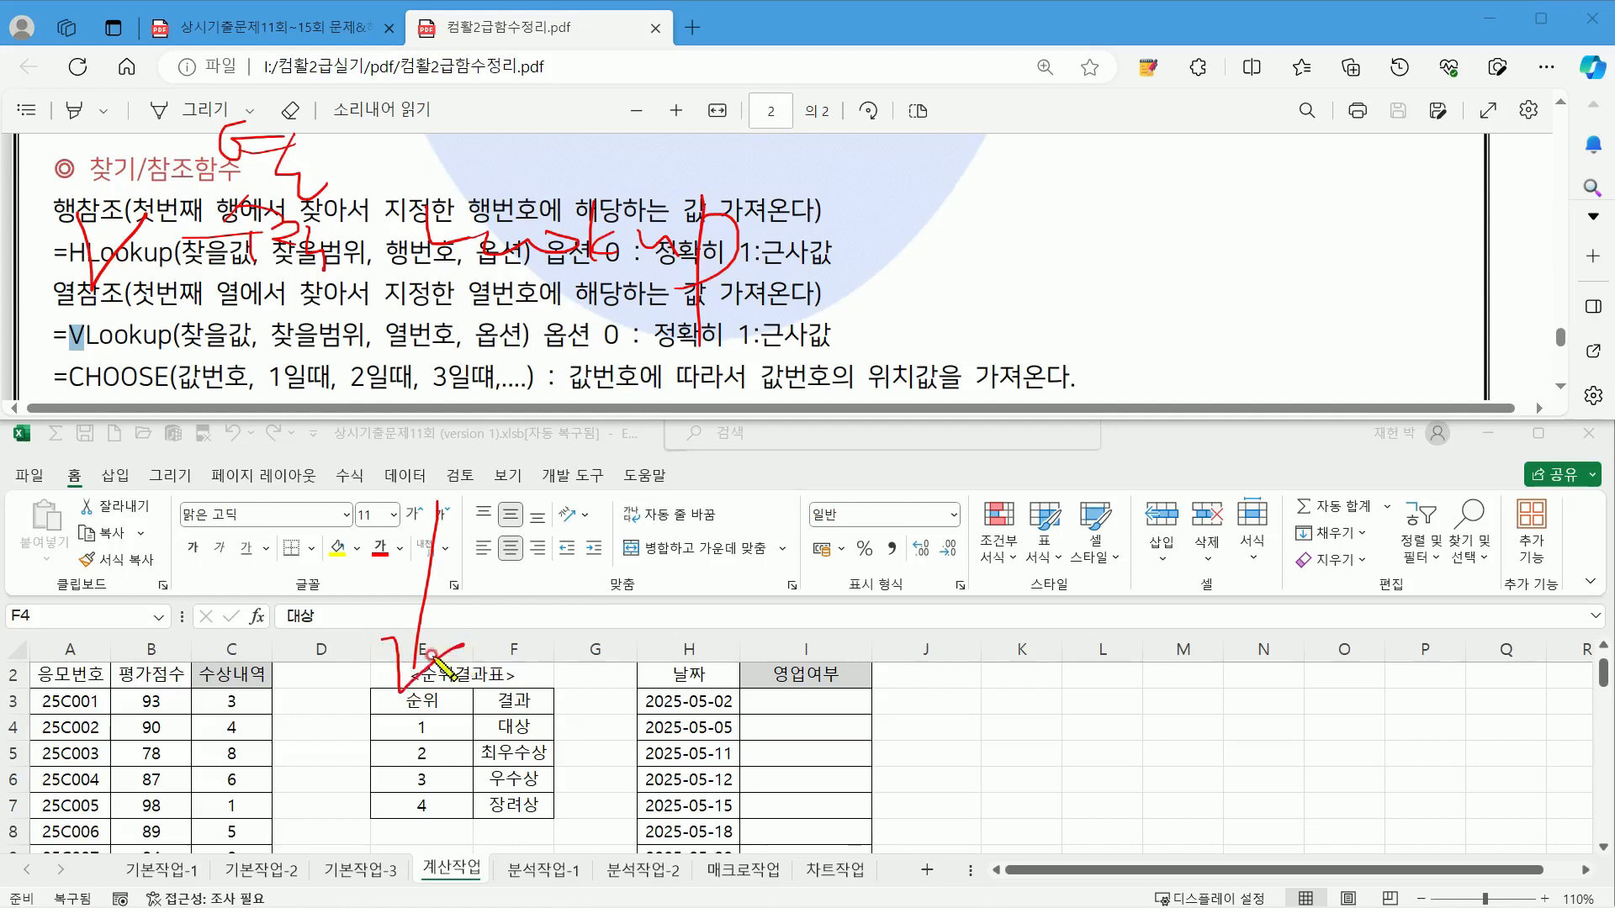
mouse_move(375, 579)
left_mouse_down()
mouse_move(395, 651)
mouse_move(486, 603)
left_mouse_up()
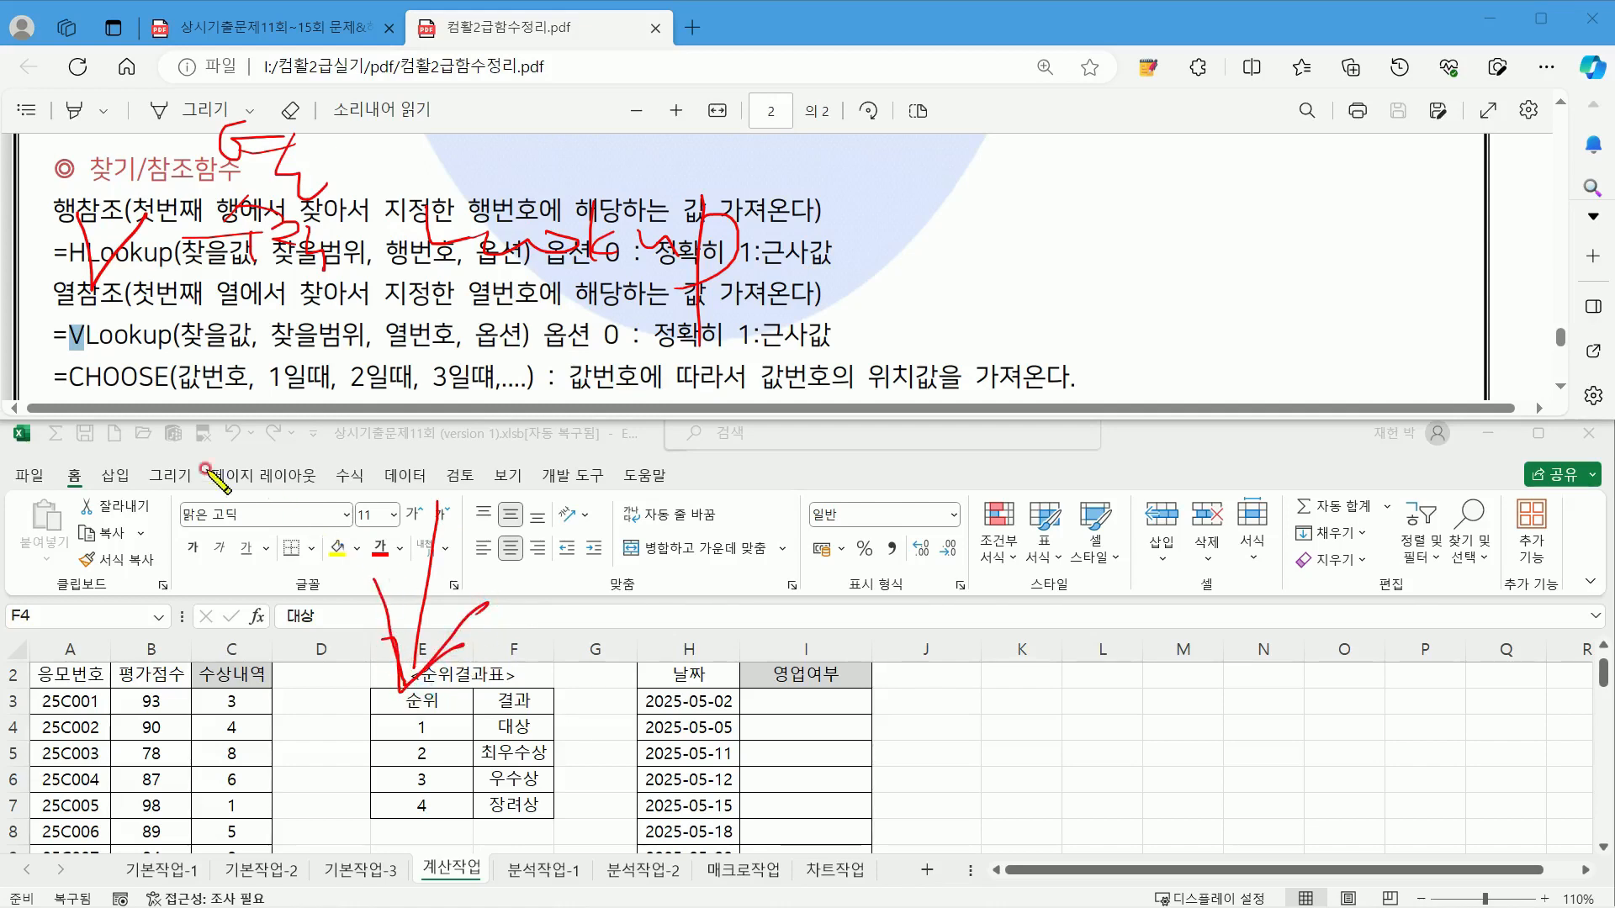
mouse_move(172, 461)
left_mouse_down()
mouse_move(559, 461)
mouse_move(545, 483)
left_mouse_up()
left_click_drag(620, 414, 641, 461)
left_click_drag(654, 446, 724, 440)
left_click_drag(720, 437, 712, 486)
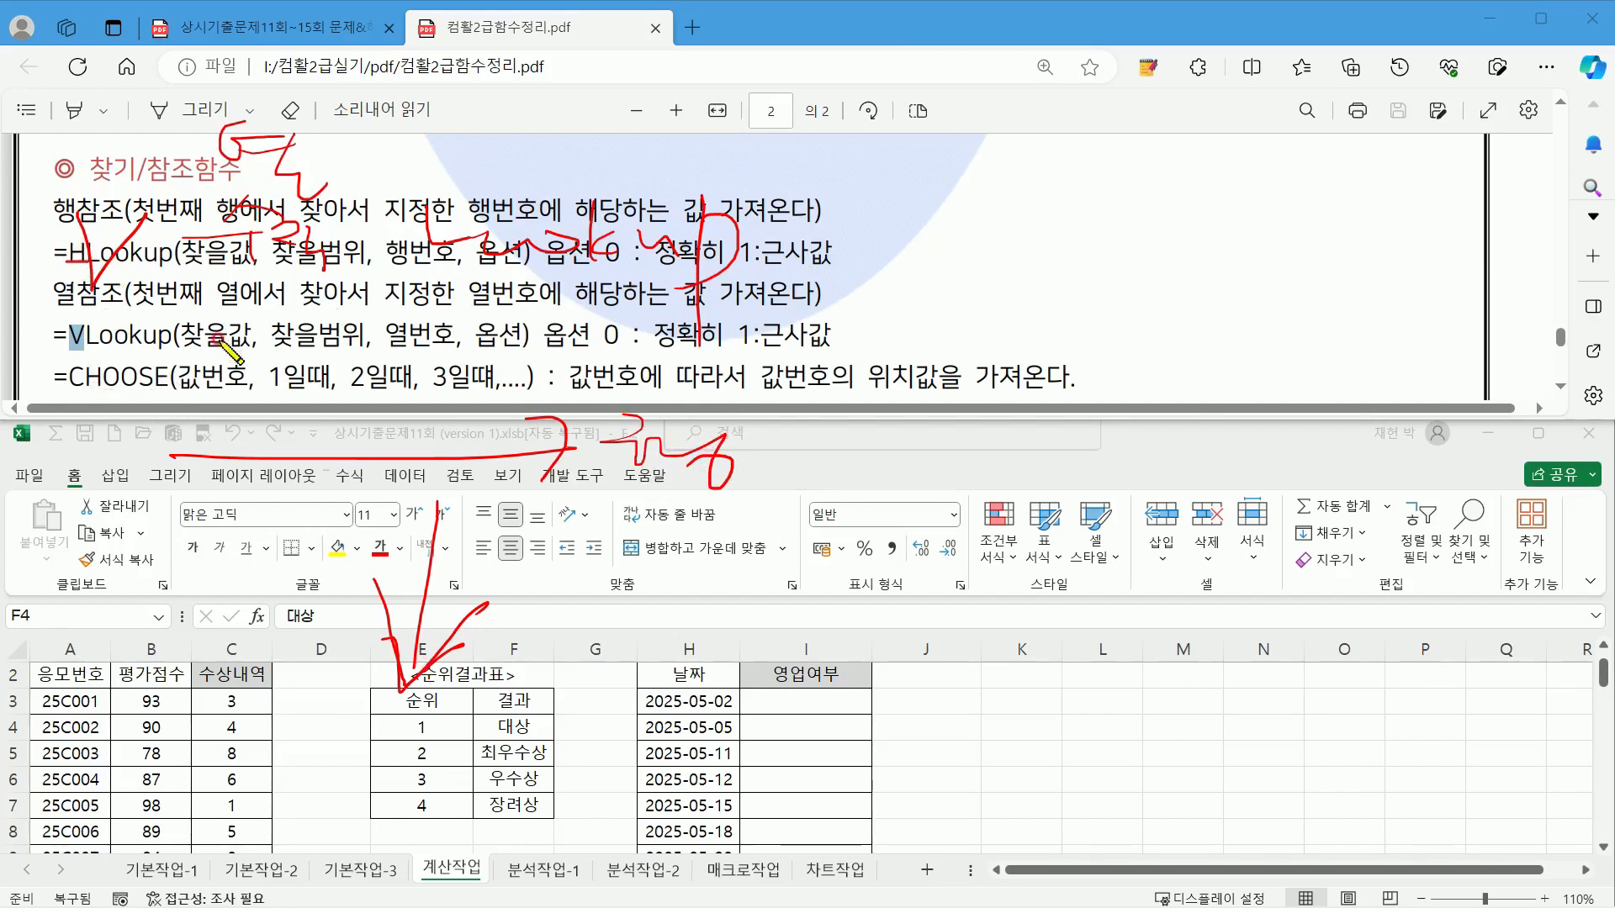
key("Escape")
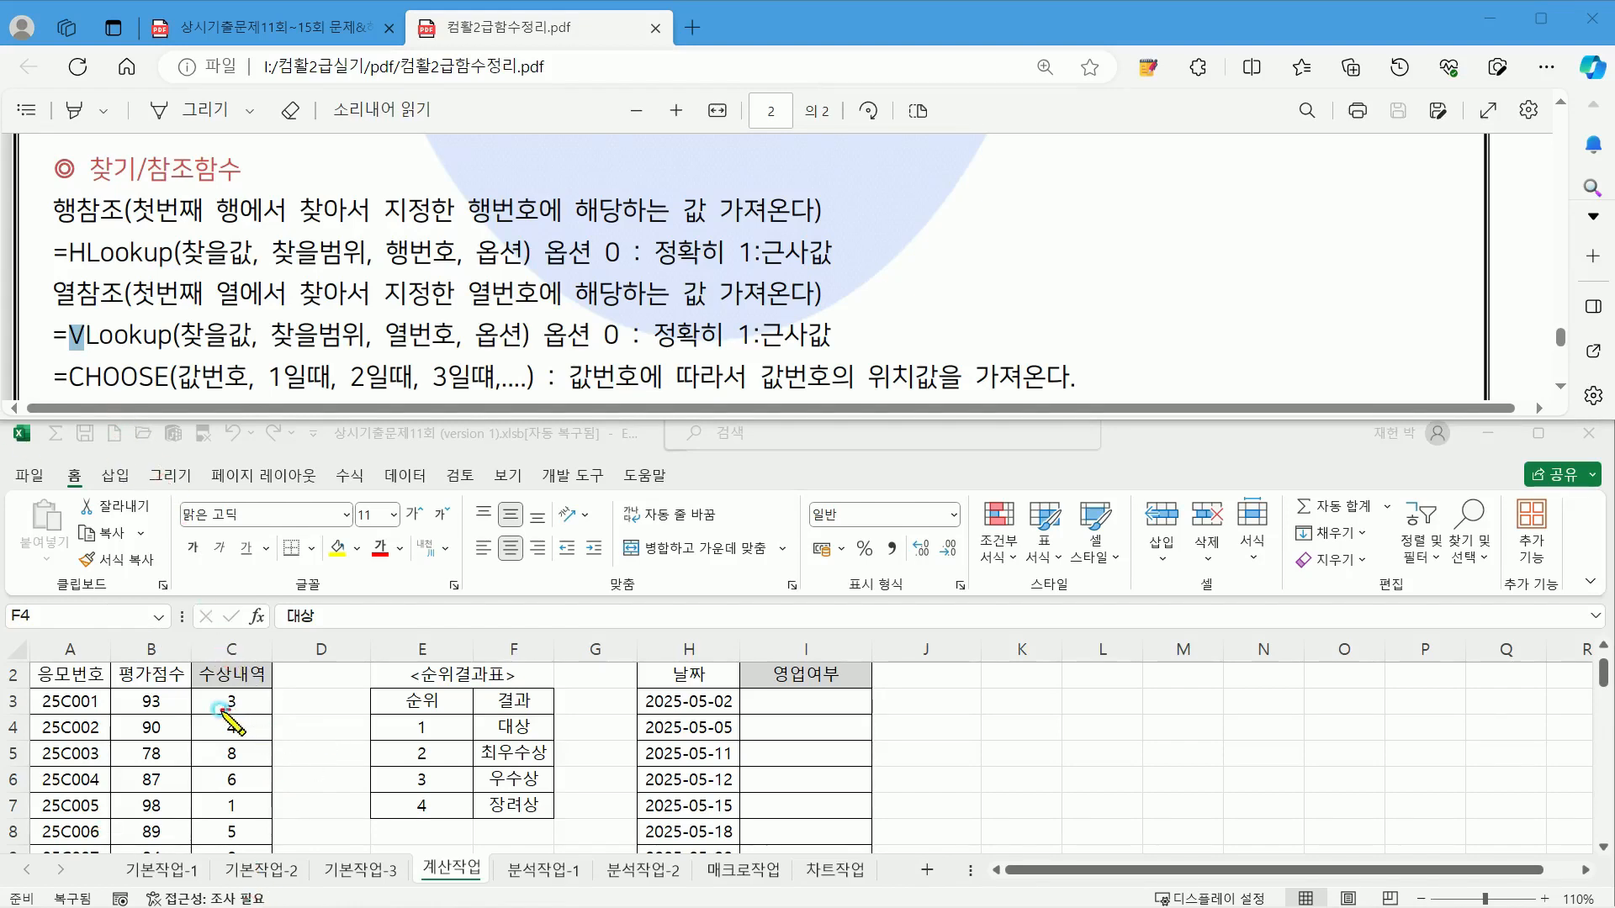
Step: Circle C3's rank 3 and trace its lookup through the 순위 column of the 순위결과표 to 우수상
mouse_move(244, 692)
left_mouse_down()
mouse_move(213, 705)
mouse_move(247, 704)
mouse_move(307, 650)
mouse_move(378, 650)
mouse_move(374, 714)
mouse_move(553, 722)
mouse_move(560, 842)
mouse_move(368, 829)
mouse_move(356, 713)
left_mouse_up()
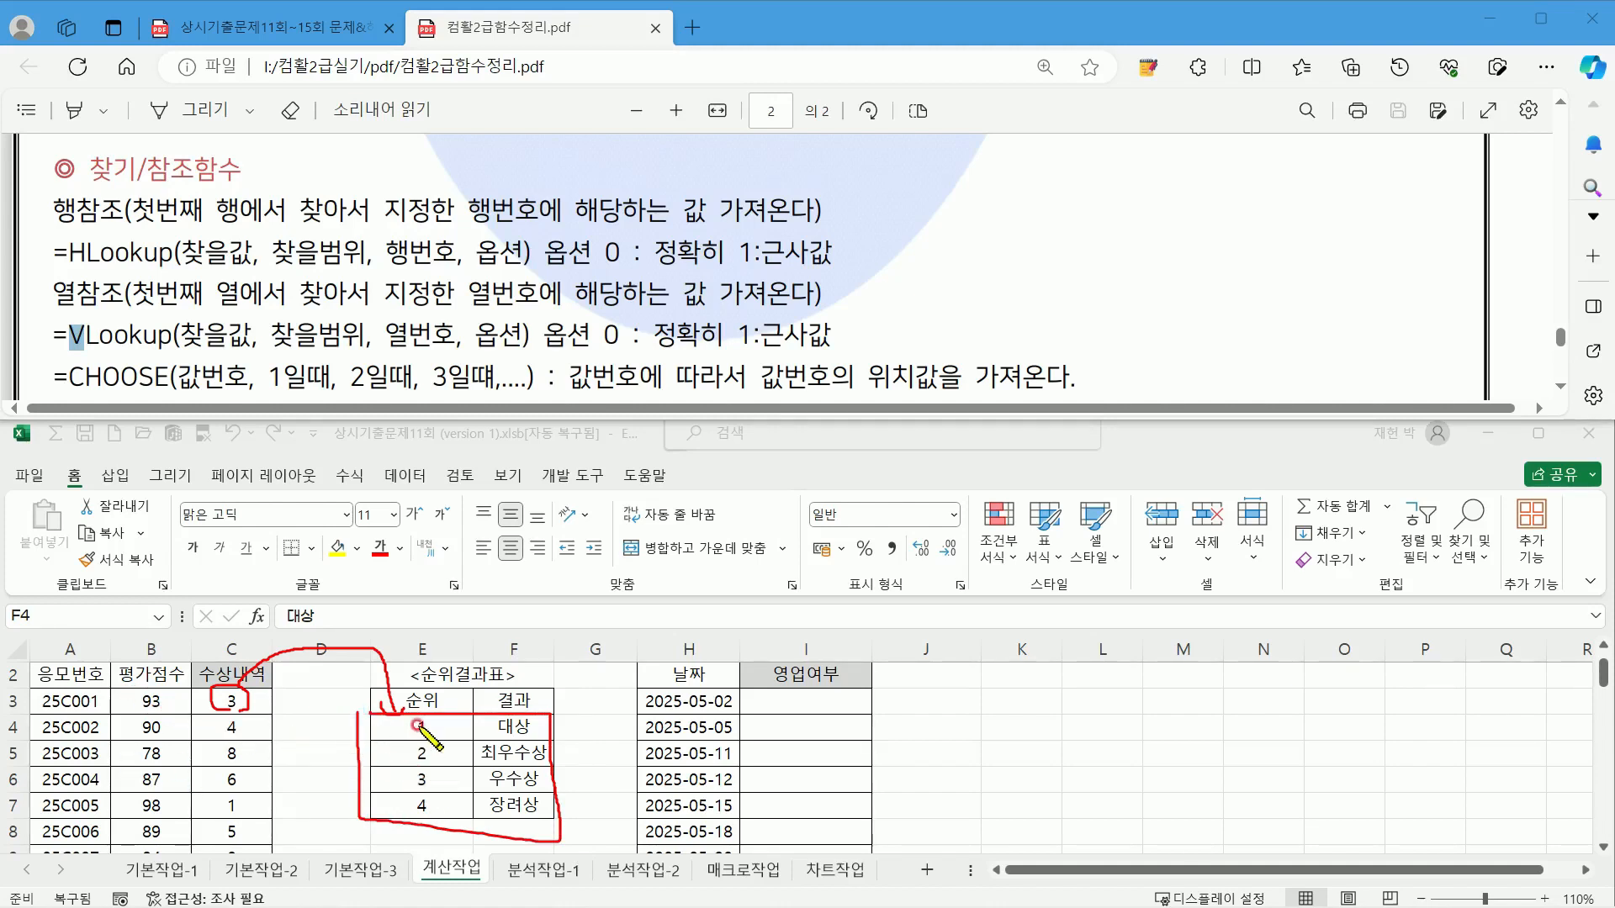
left_click_drag(416, 612, 425, 692)
mouse_move(412, 795)
left_mouse_down()
mouse_move(417, 767)
mouse_move(429, 786)
mouse_move(471, 755)
left_mouse_up()
left_click_drag(488, 768, 491, 771)
left_click_drag(483, 755, 480, 780)
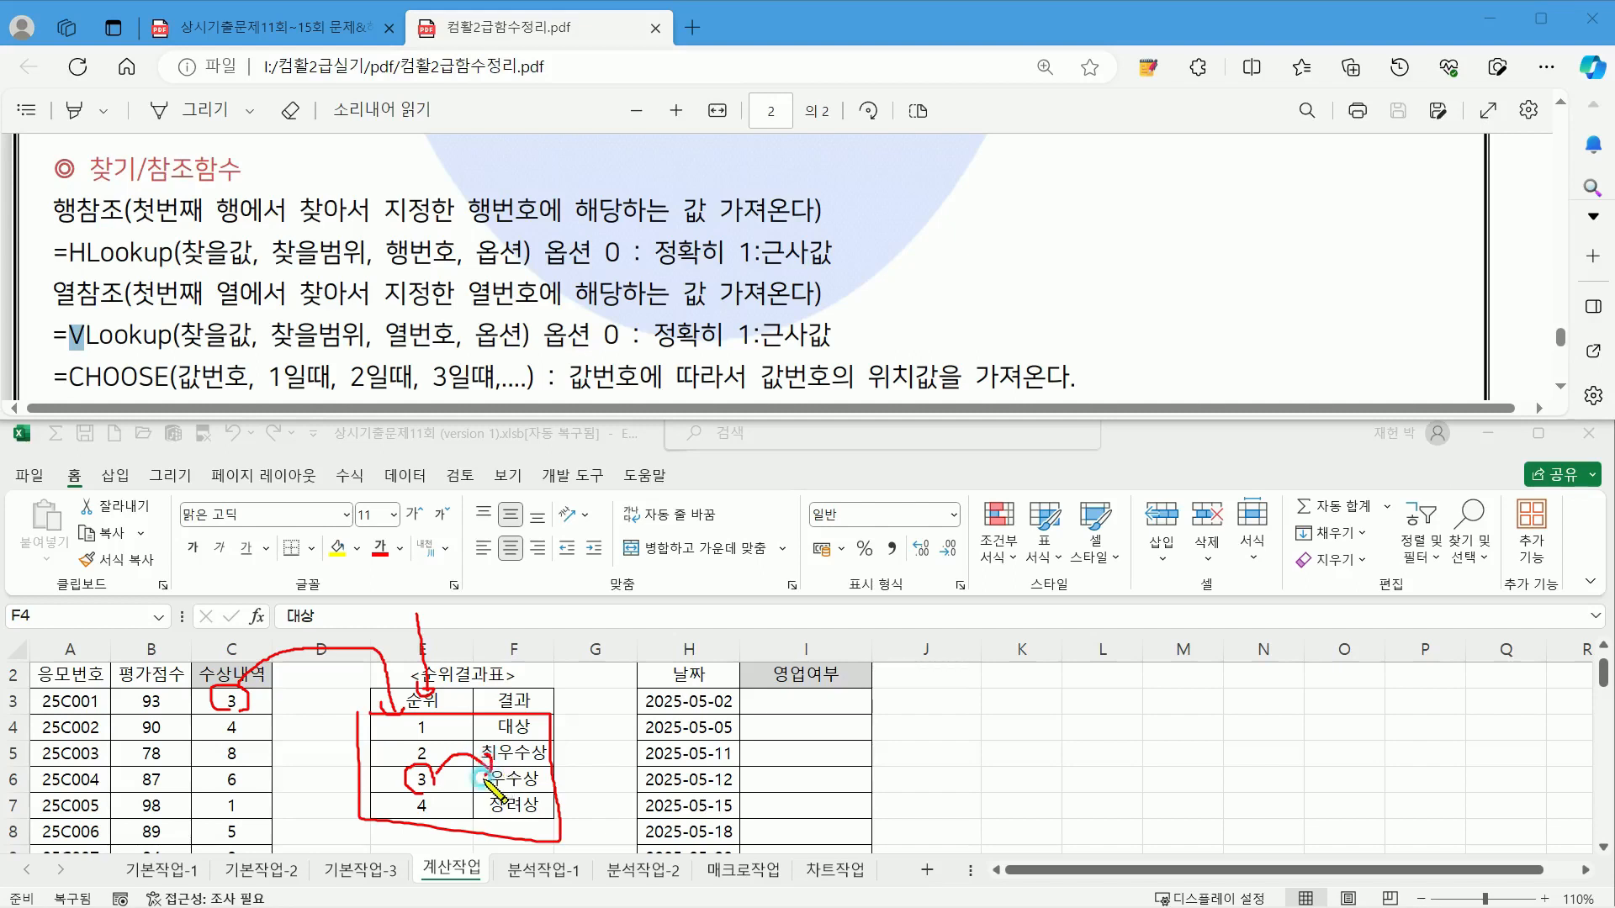
left_click_drag(457, 672, 435, 715)
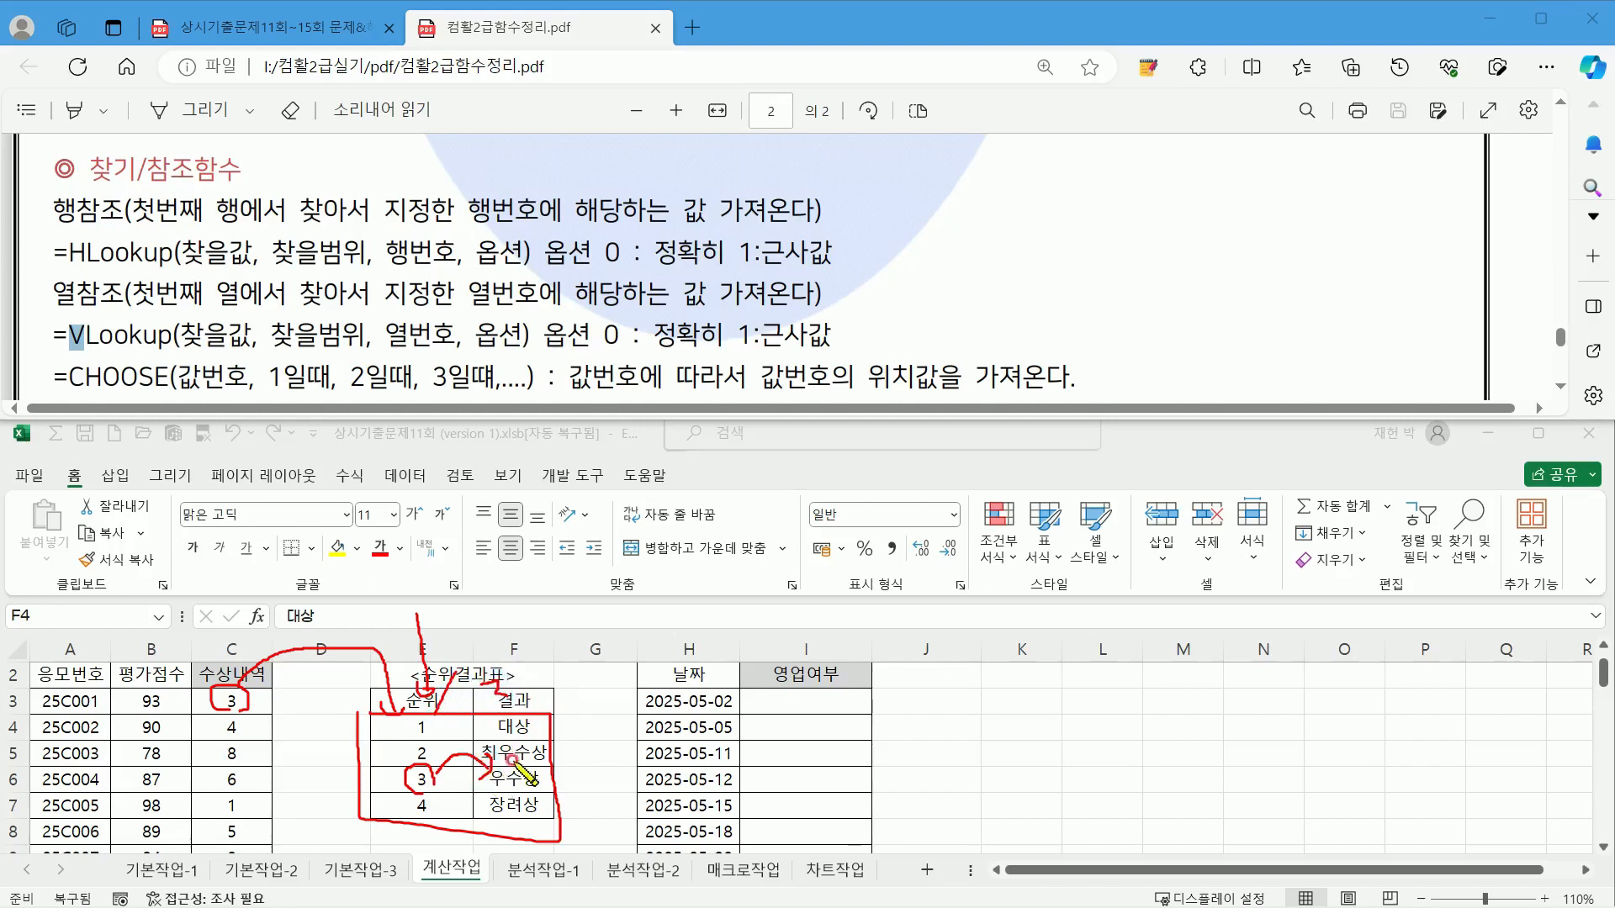
mouse_move(518, 767)
left_mouse_down()
mouse_move(486, 793)
mouse_move(530, 760)
mouse_move(539, 795)
left_mouse_up()
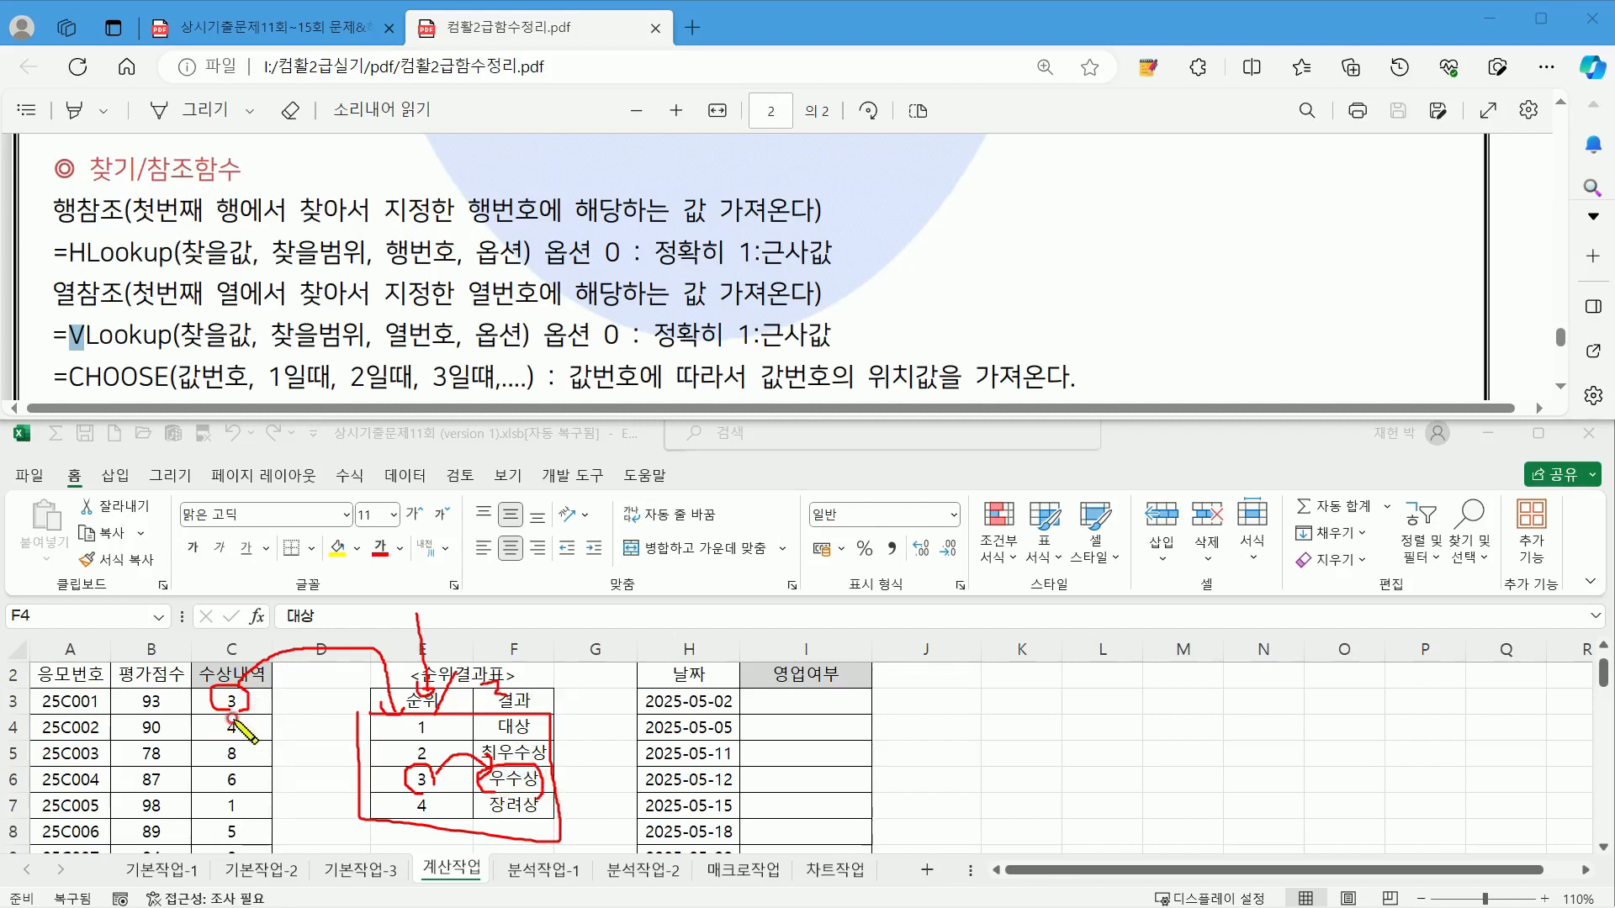
Step: Trace C5's rank 8 to 장려상, mark option 1 (근사값) in the VLookup notes, outline the 순위 values, and clear all marks
mouse_move(220, 764)
left_mouse_down()
mouse_move(226, 728)
mouse_move(244, 754)
mouse_move(387, 824)
left_mouse_up()
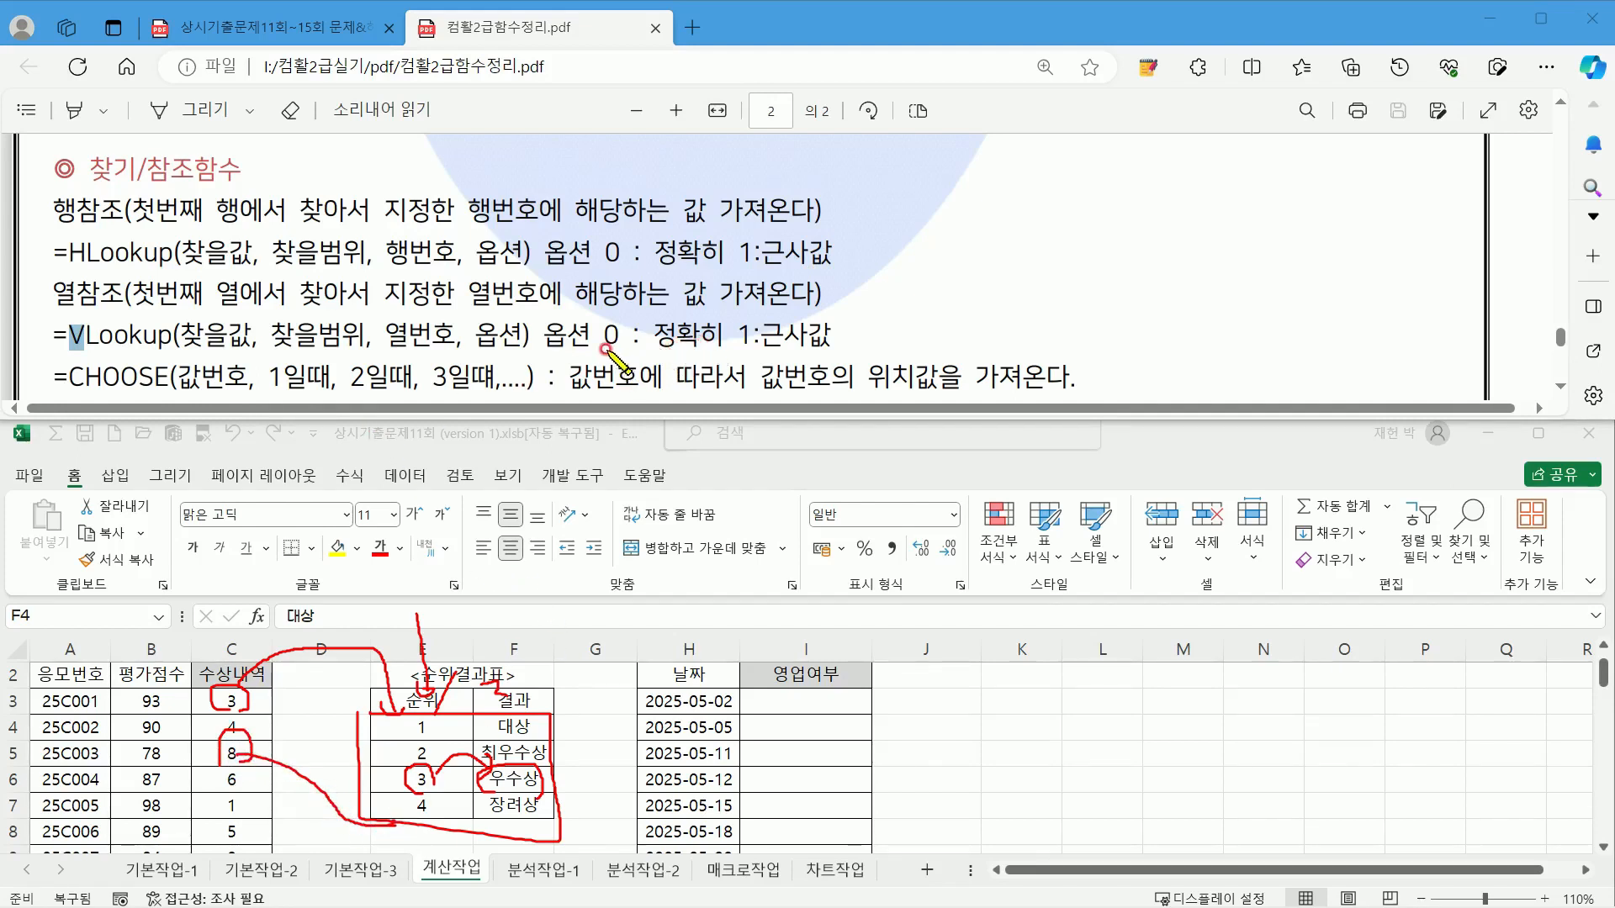
left_click_drag(604, 347, 823, 345)
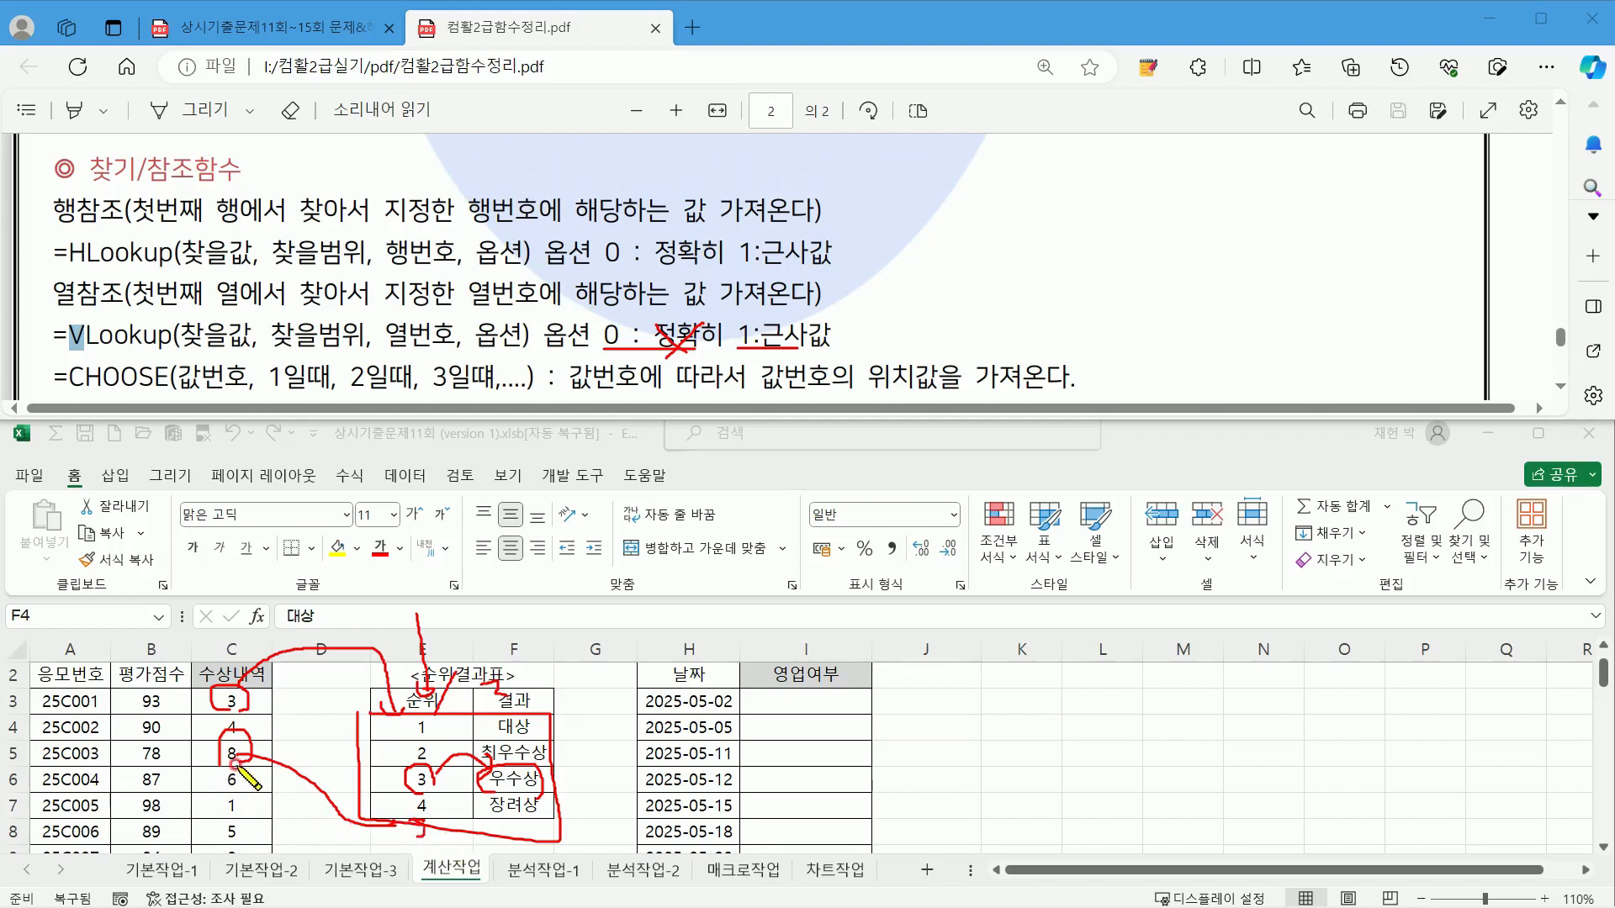
left_click_drag(404, 820, 538, 816)
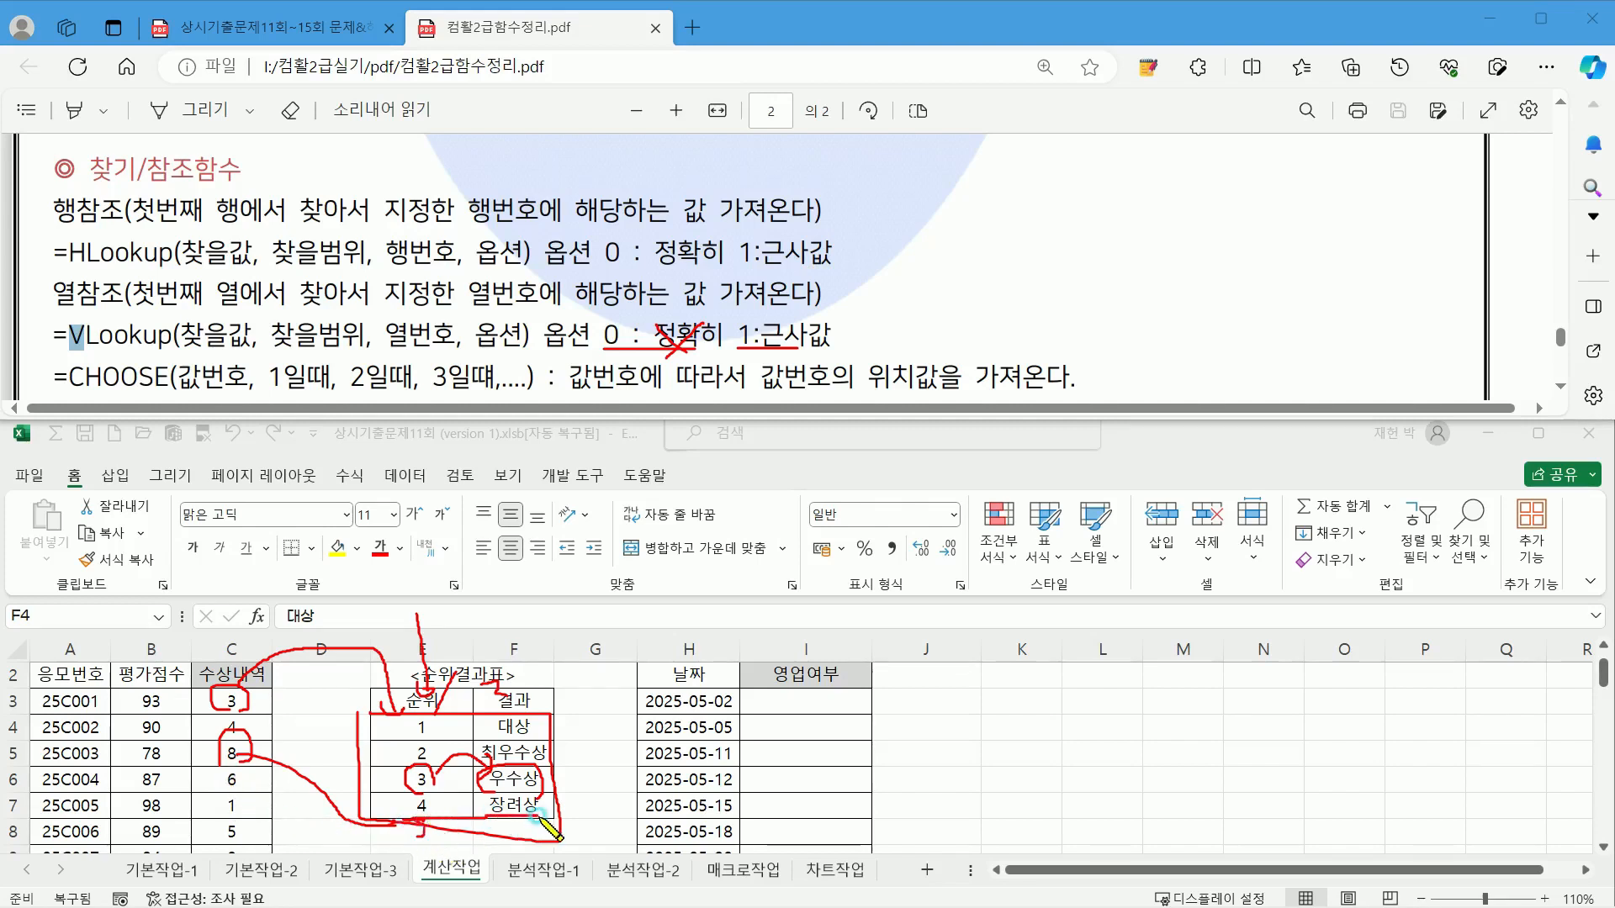
mouse_move(435, 848)
left_mouse_down()
mouse_move(515, 815)
mouse_move(533, 829)
left_mouse_up()
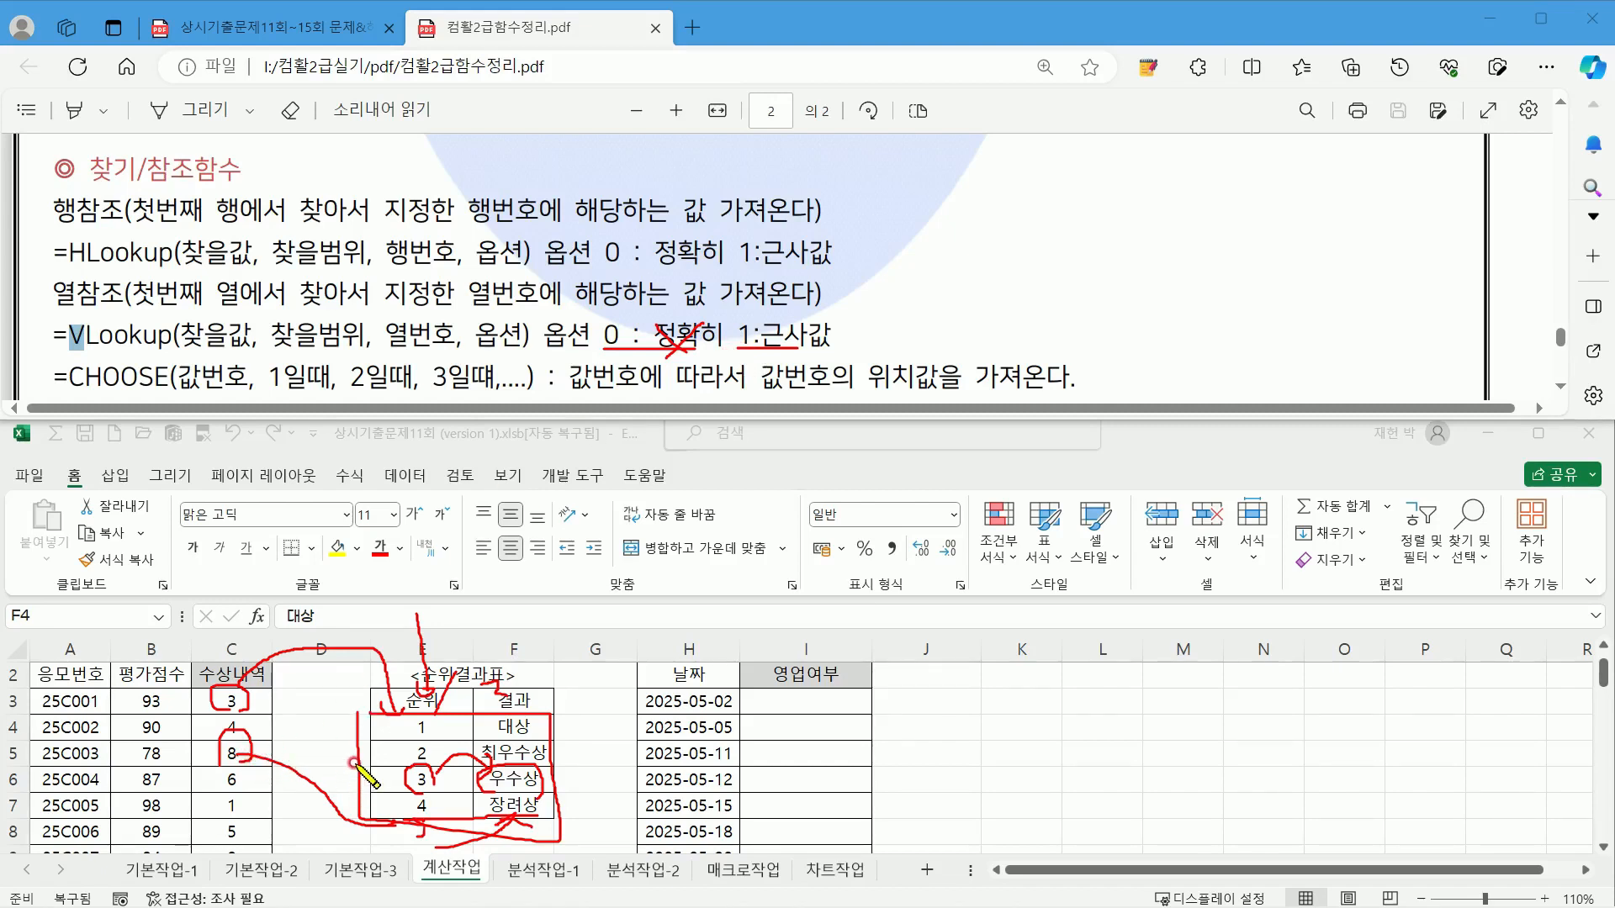
left_click_drag(369, 717, 380, 775)
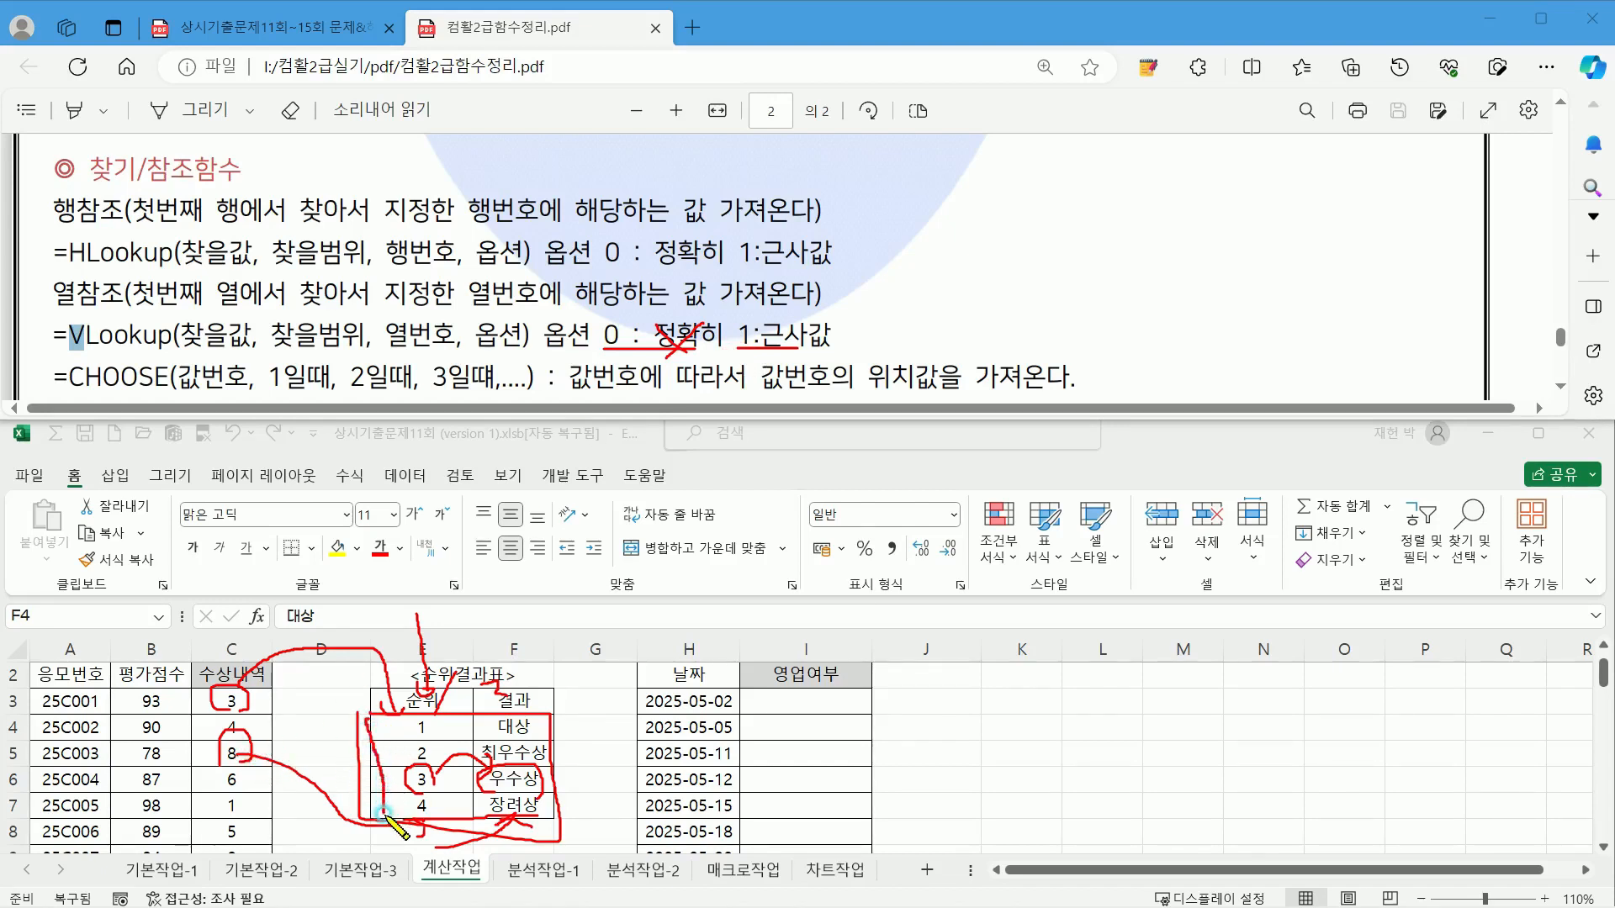
mouse_move(370, 716)
left_mouse_down()
mouse_move(461, 717)
mouse_move(465, 812)
left_mouse_up()
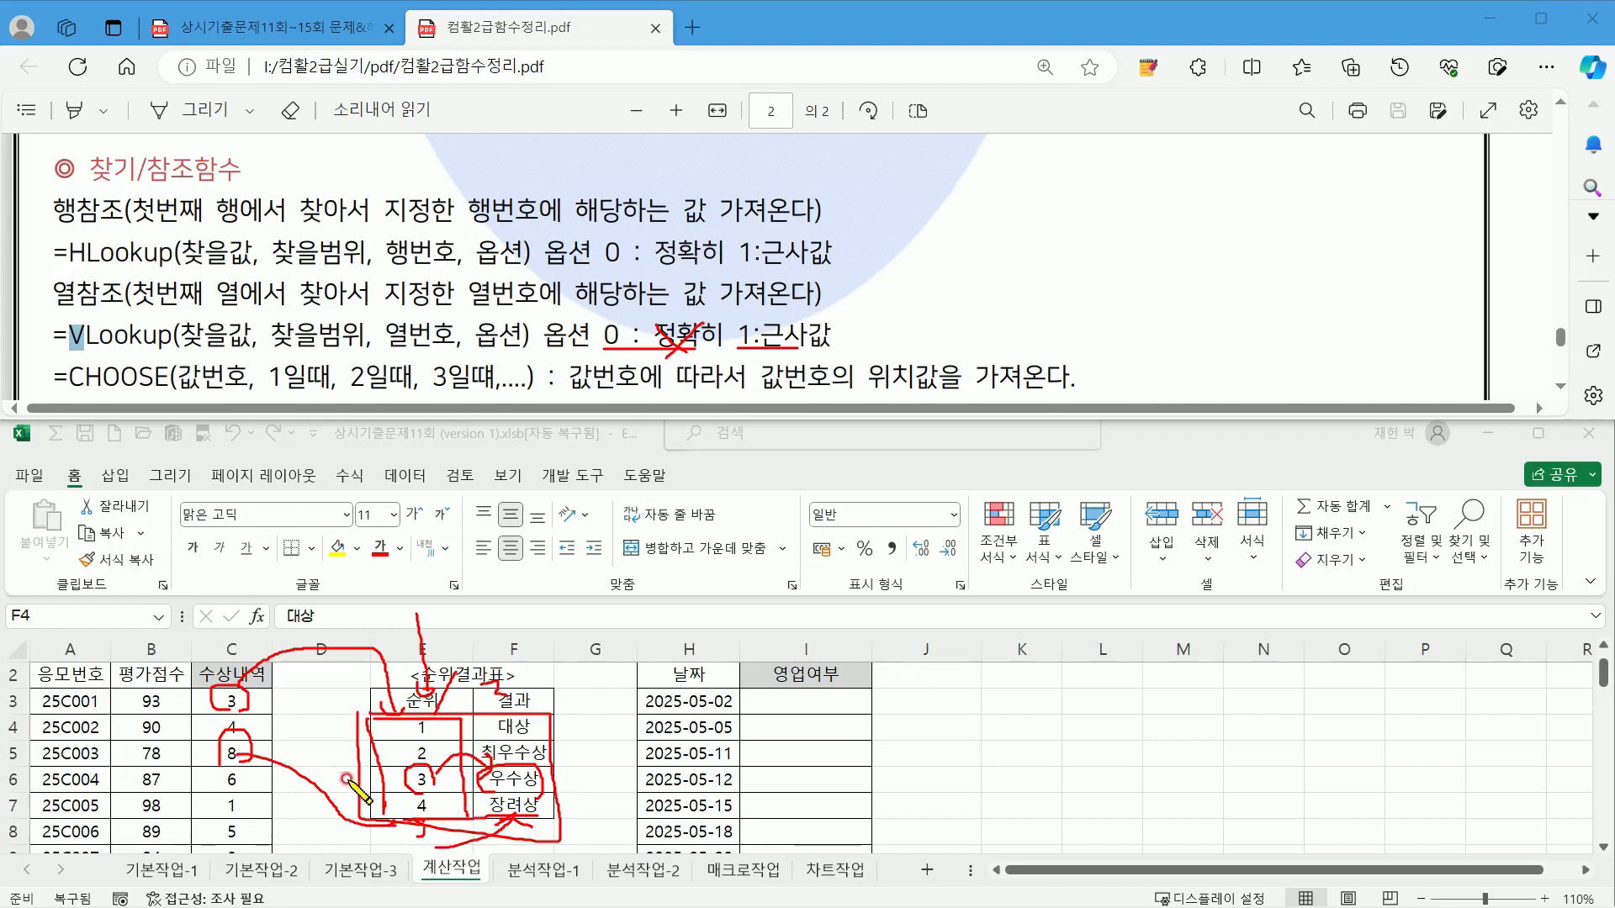
mouse_move(286, 725)
left_mouse_down()
mouse_move(295, 708)
mouse_move(293, 757)
mouse_move(330, 732)
mouse_move(349, 742)
mouse_move(320, 759)
left_mouse_up()
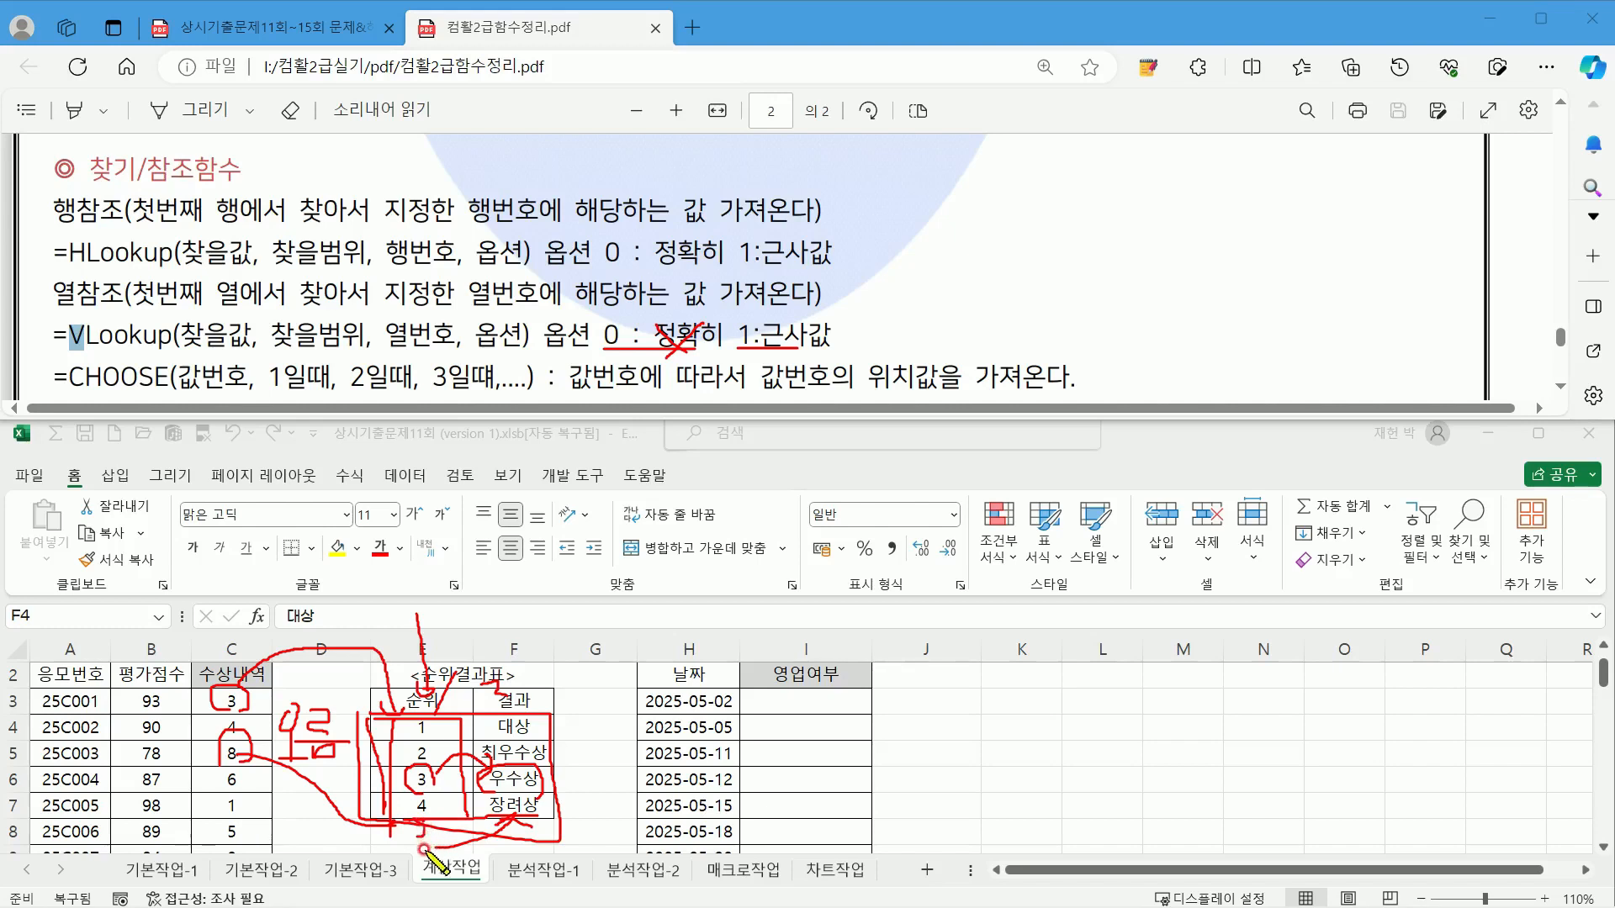
mouse_move(408, 853)
left_mouse_down()
mouse_move(395, 819)
mouse_move(420, 851)
left_mouse_up()
key("e")
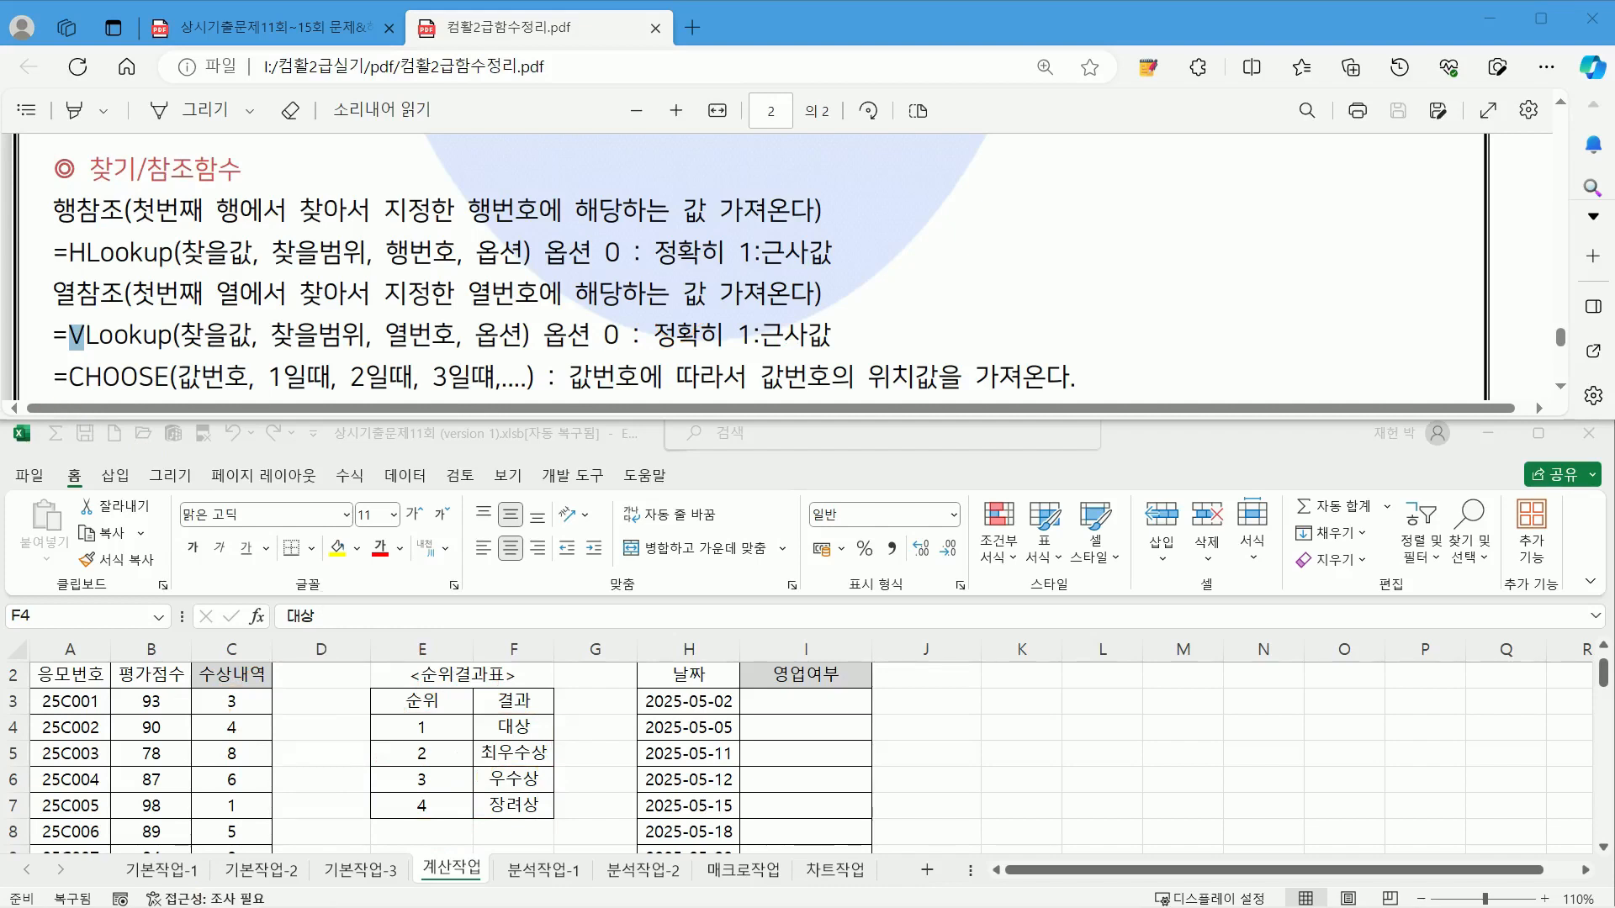
Step: Insert VLOOKUP before RANK.EQ in C3's formula, using the RANK.EQ expression as the lookup value, and highlight that argument for checking
left_click(220, 703)
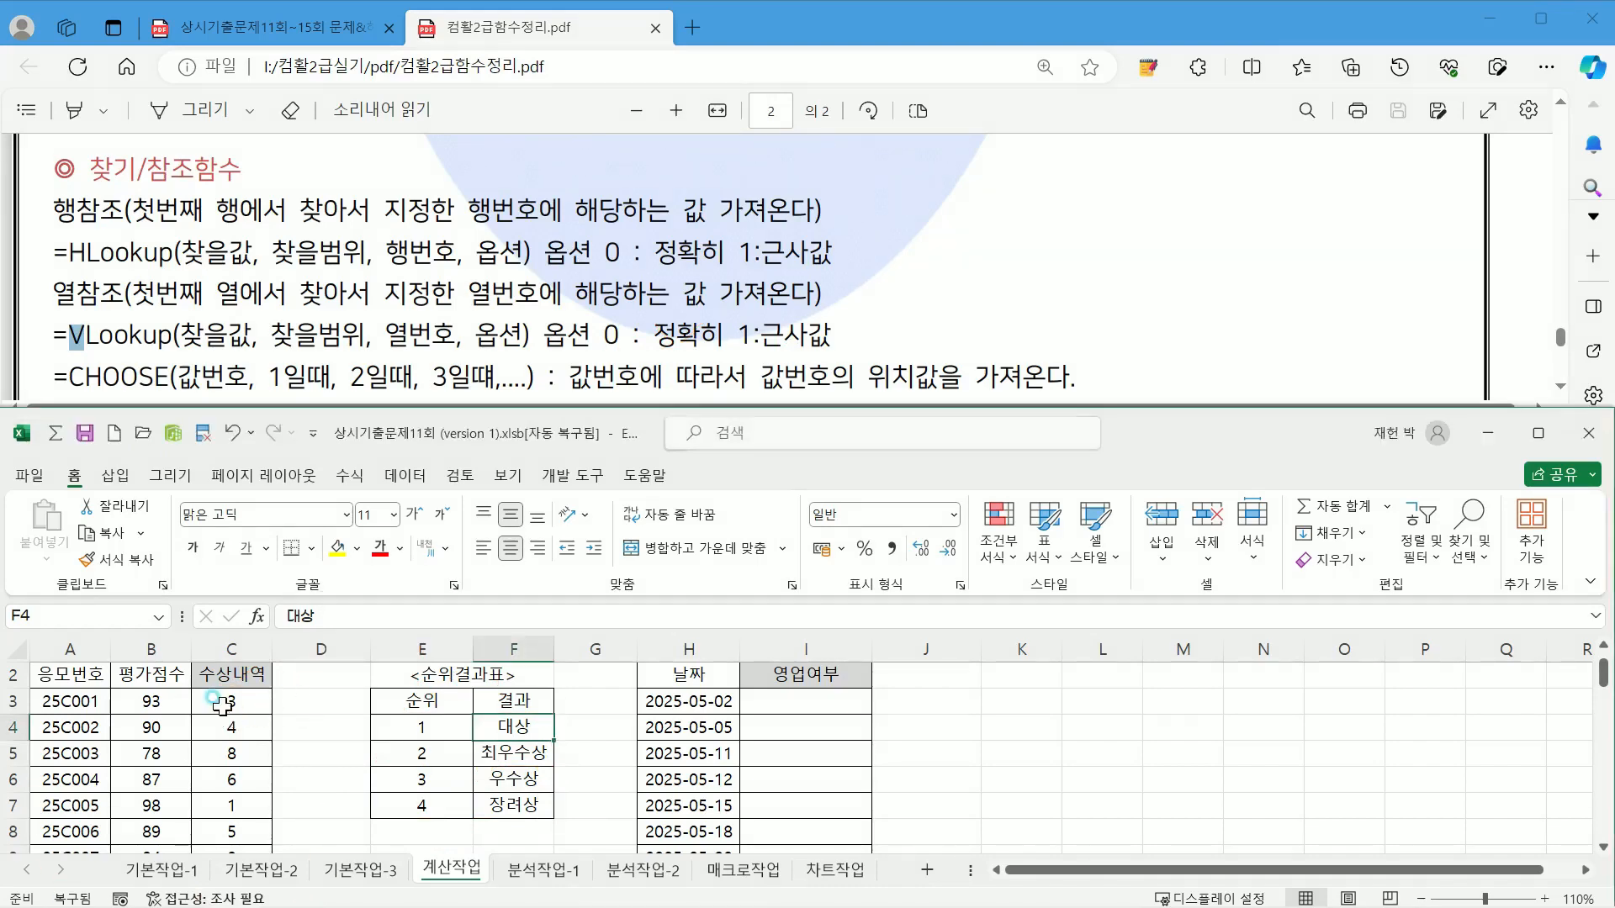
left_click(228, 702)
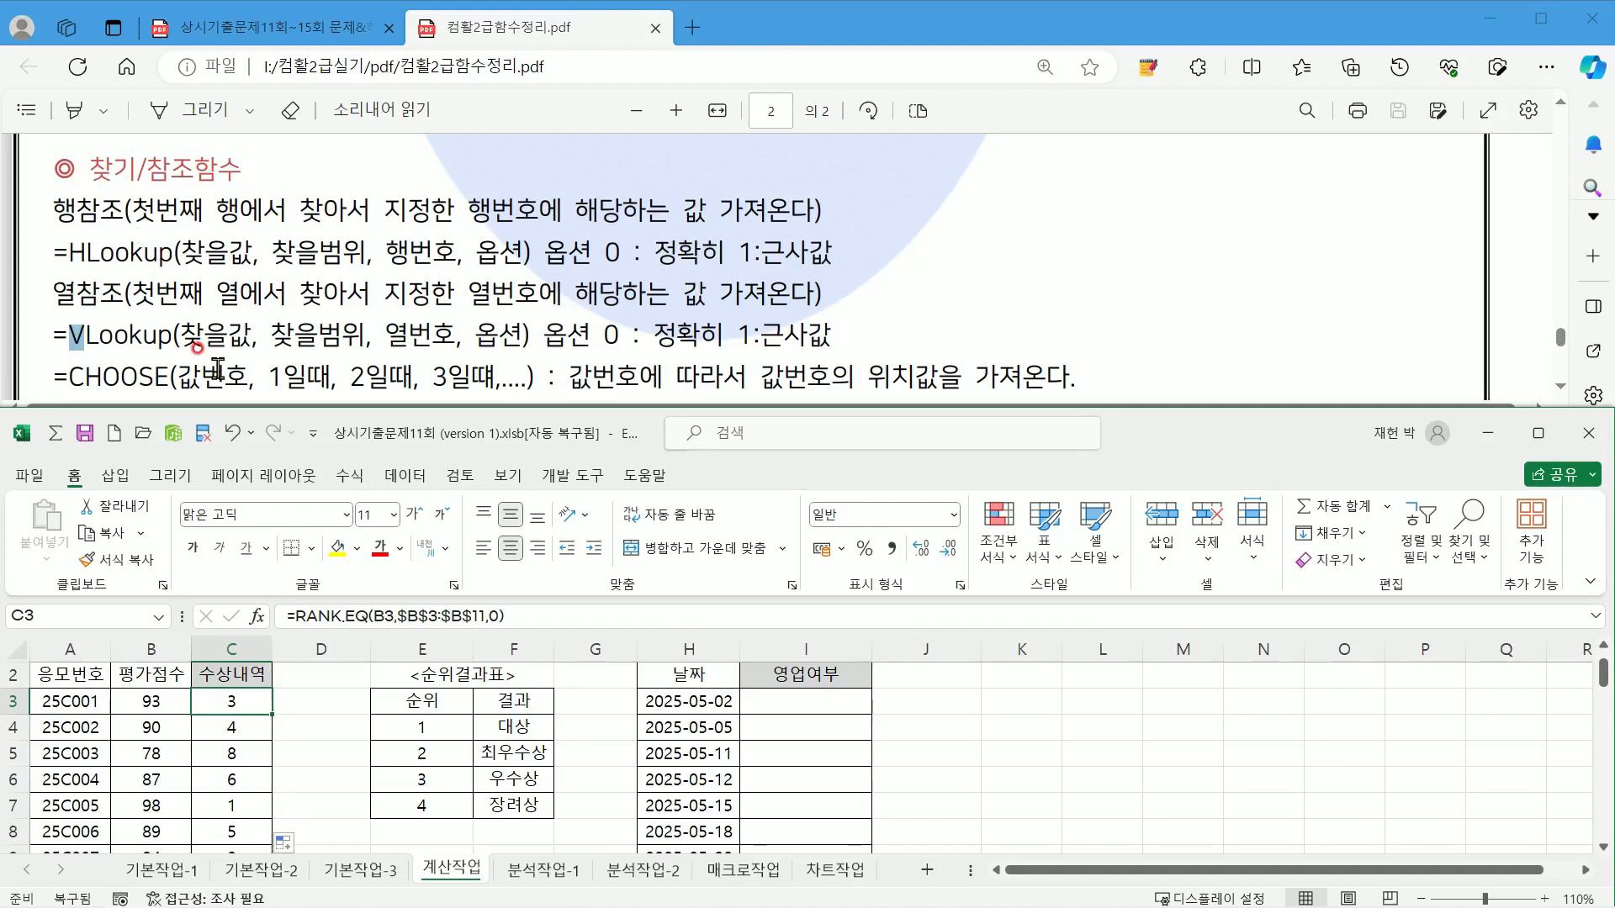
left_click(278, 614)
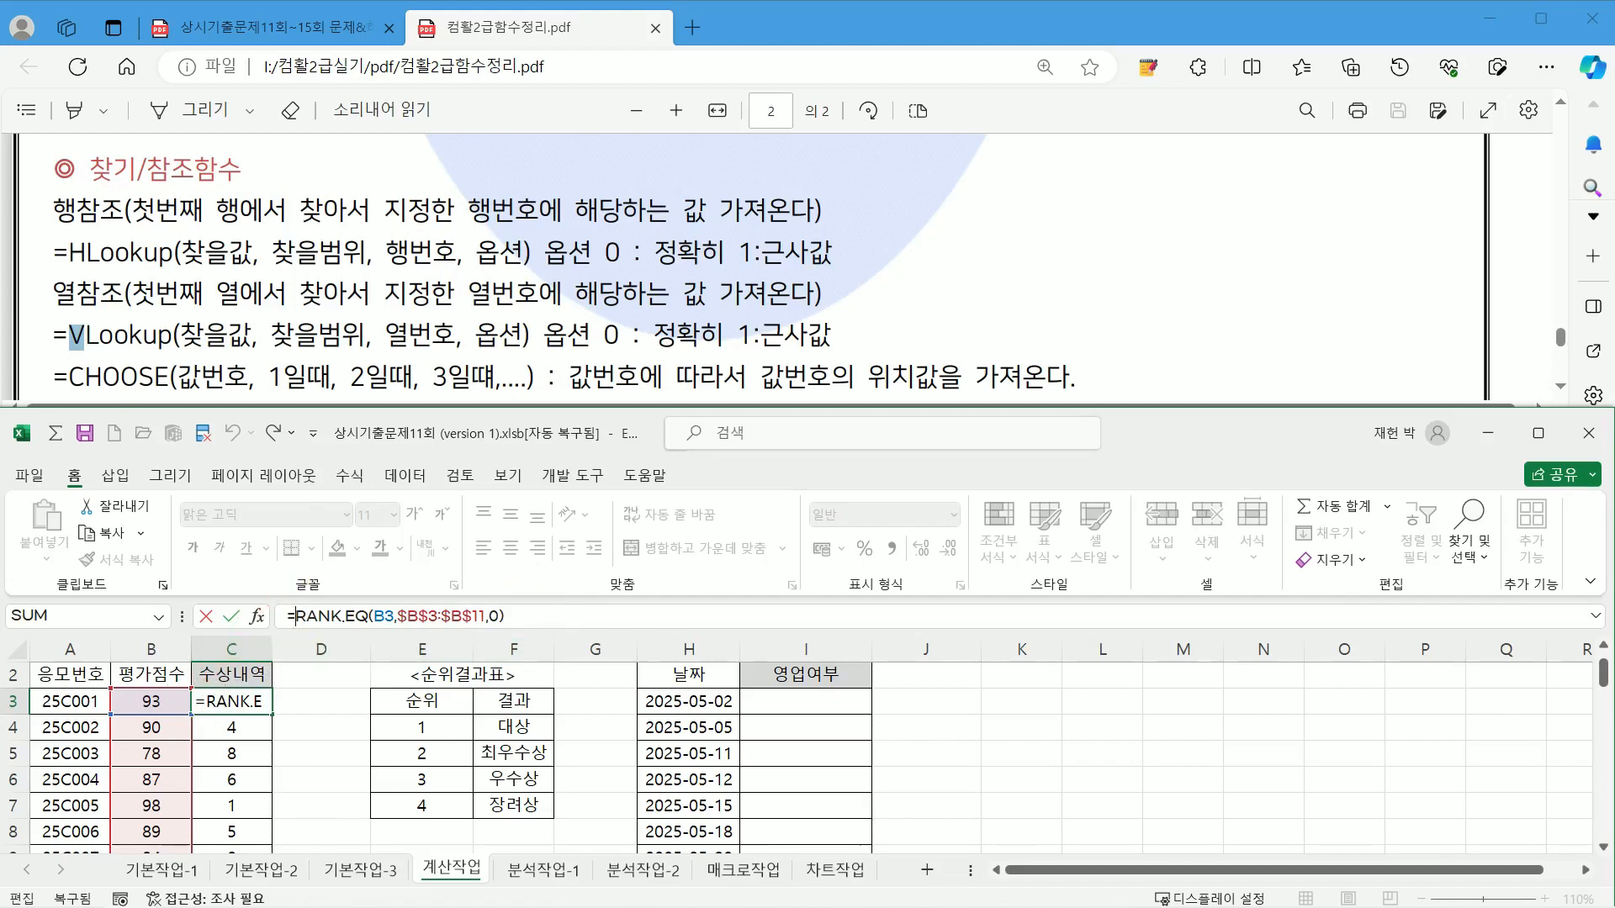
key("ctrl+2")
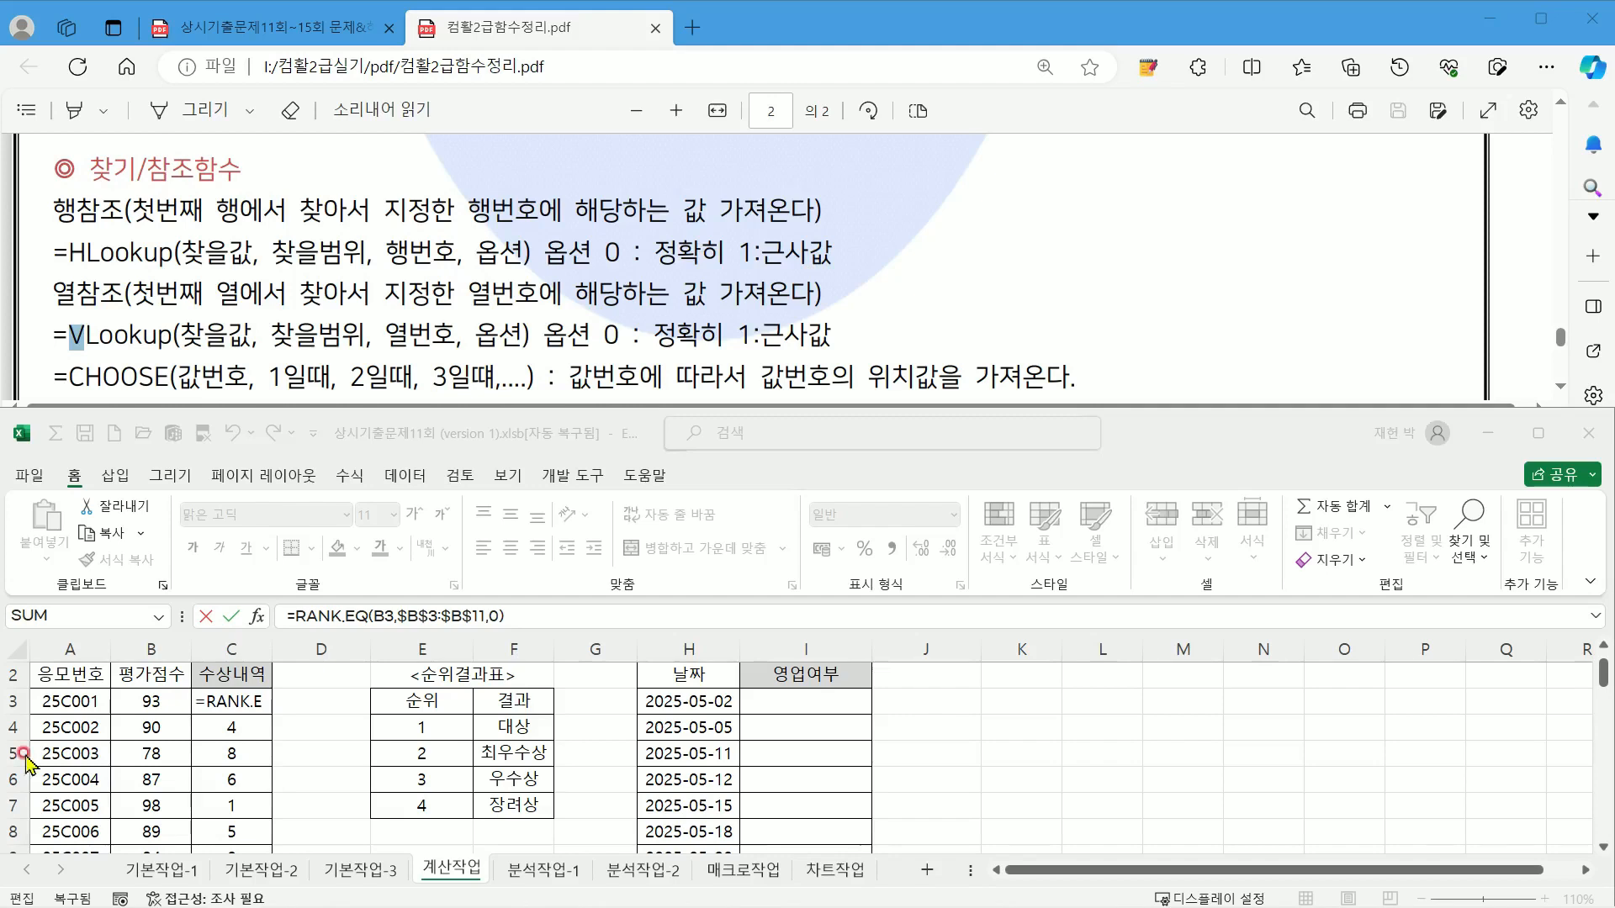
left_click(289, 616)
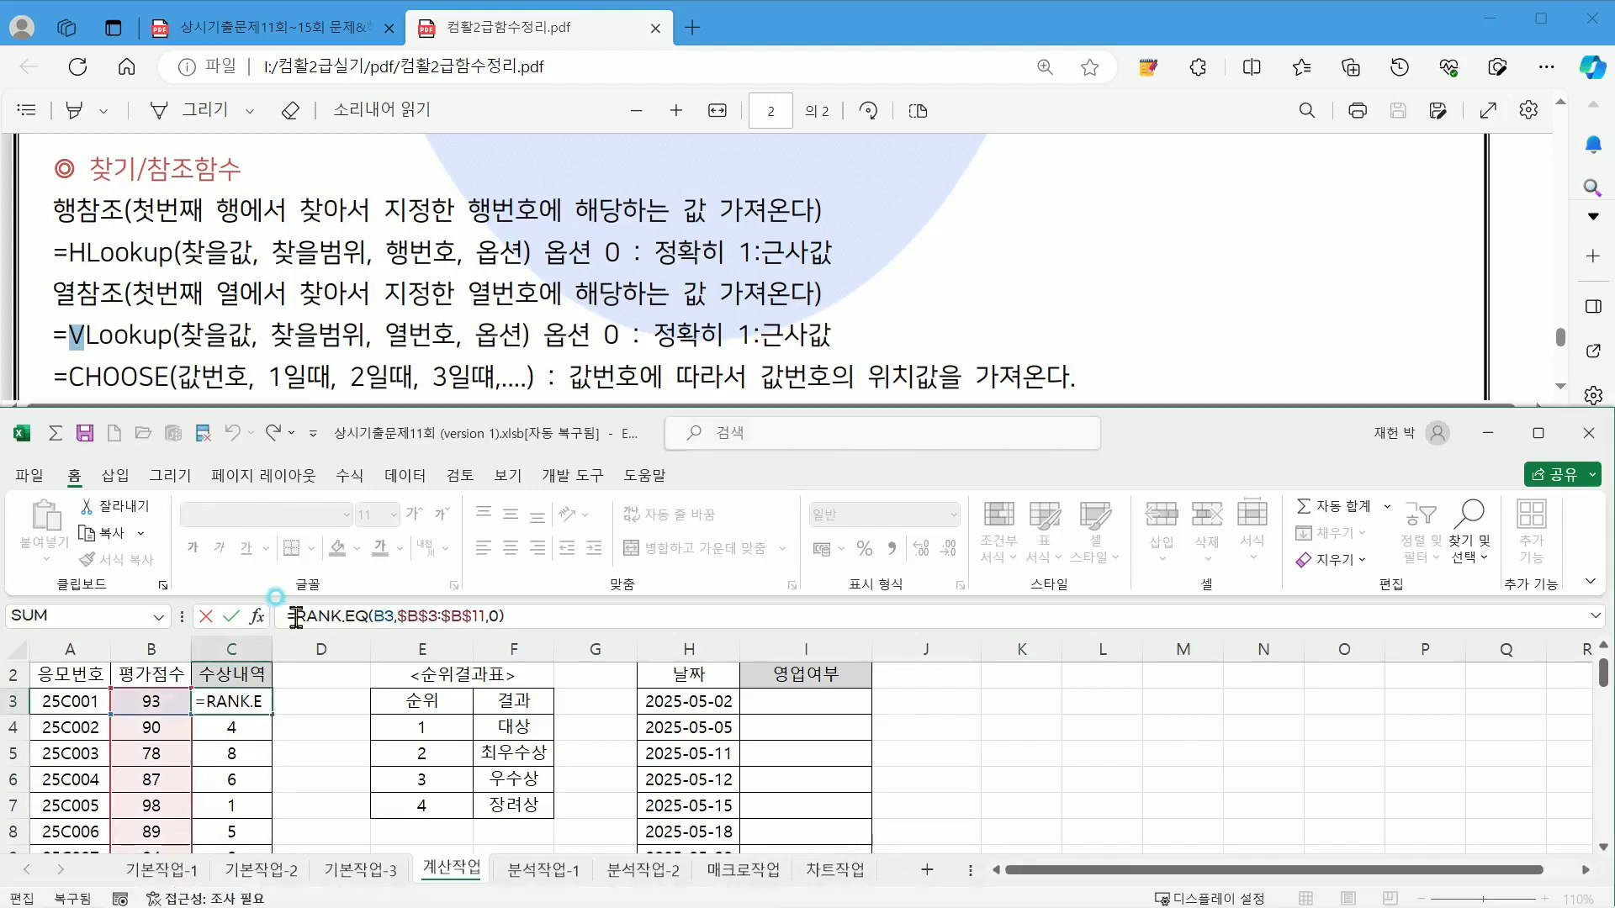
type("vl")
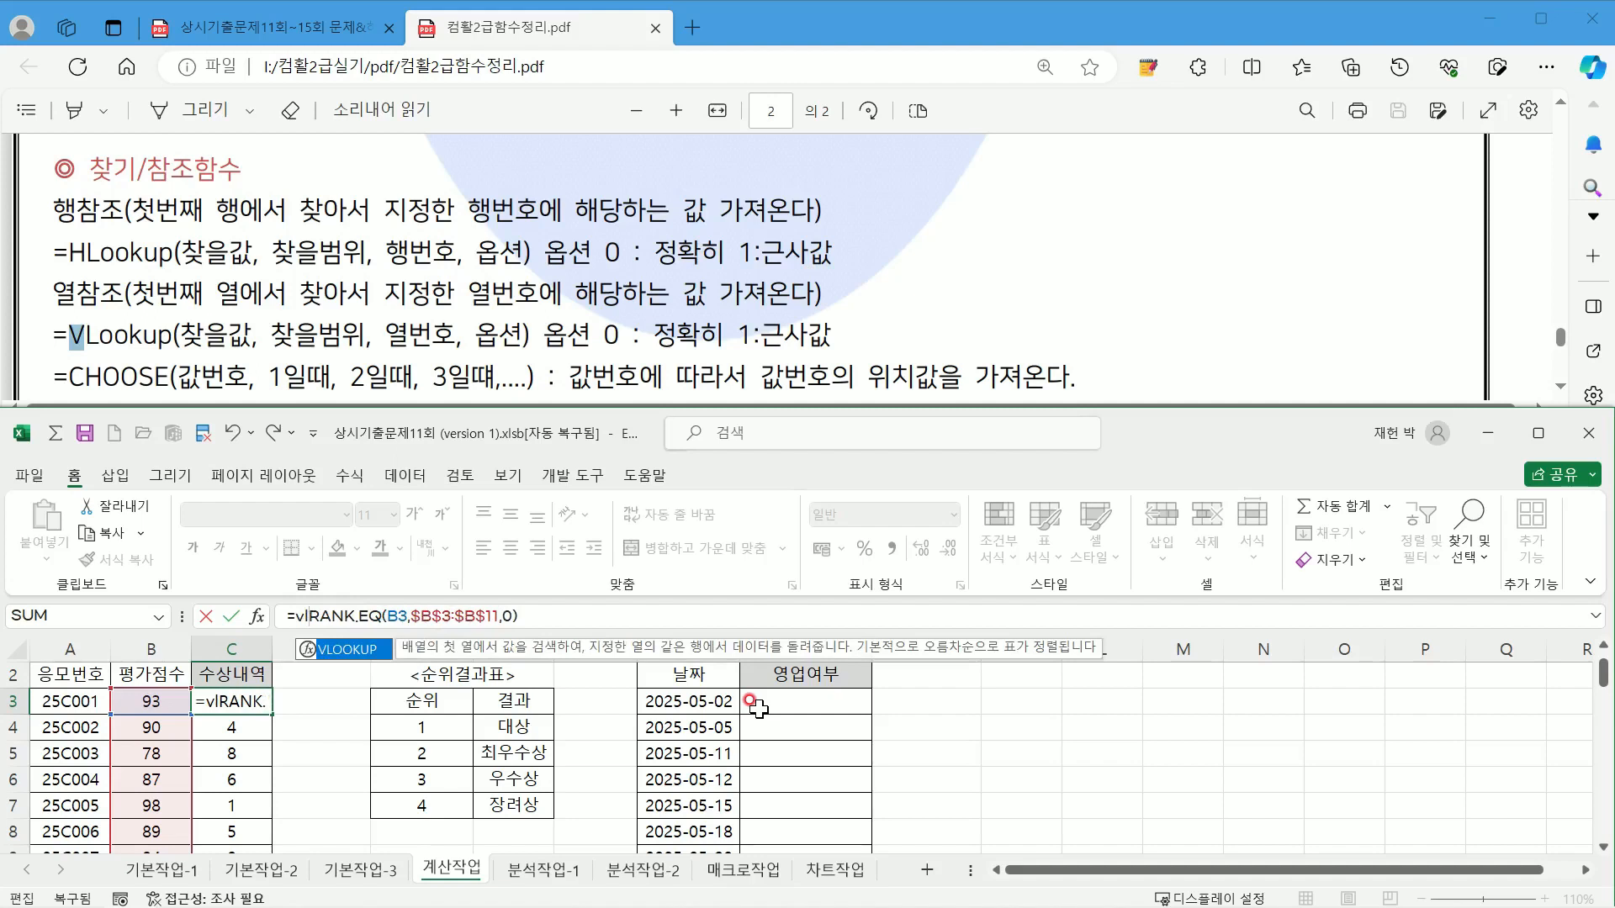
double_click(361, 649)
left_click(384, 648)
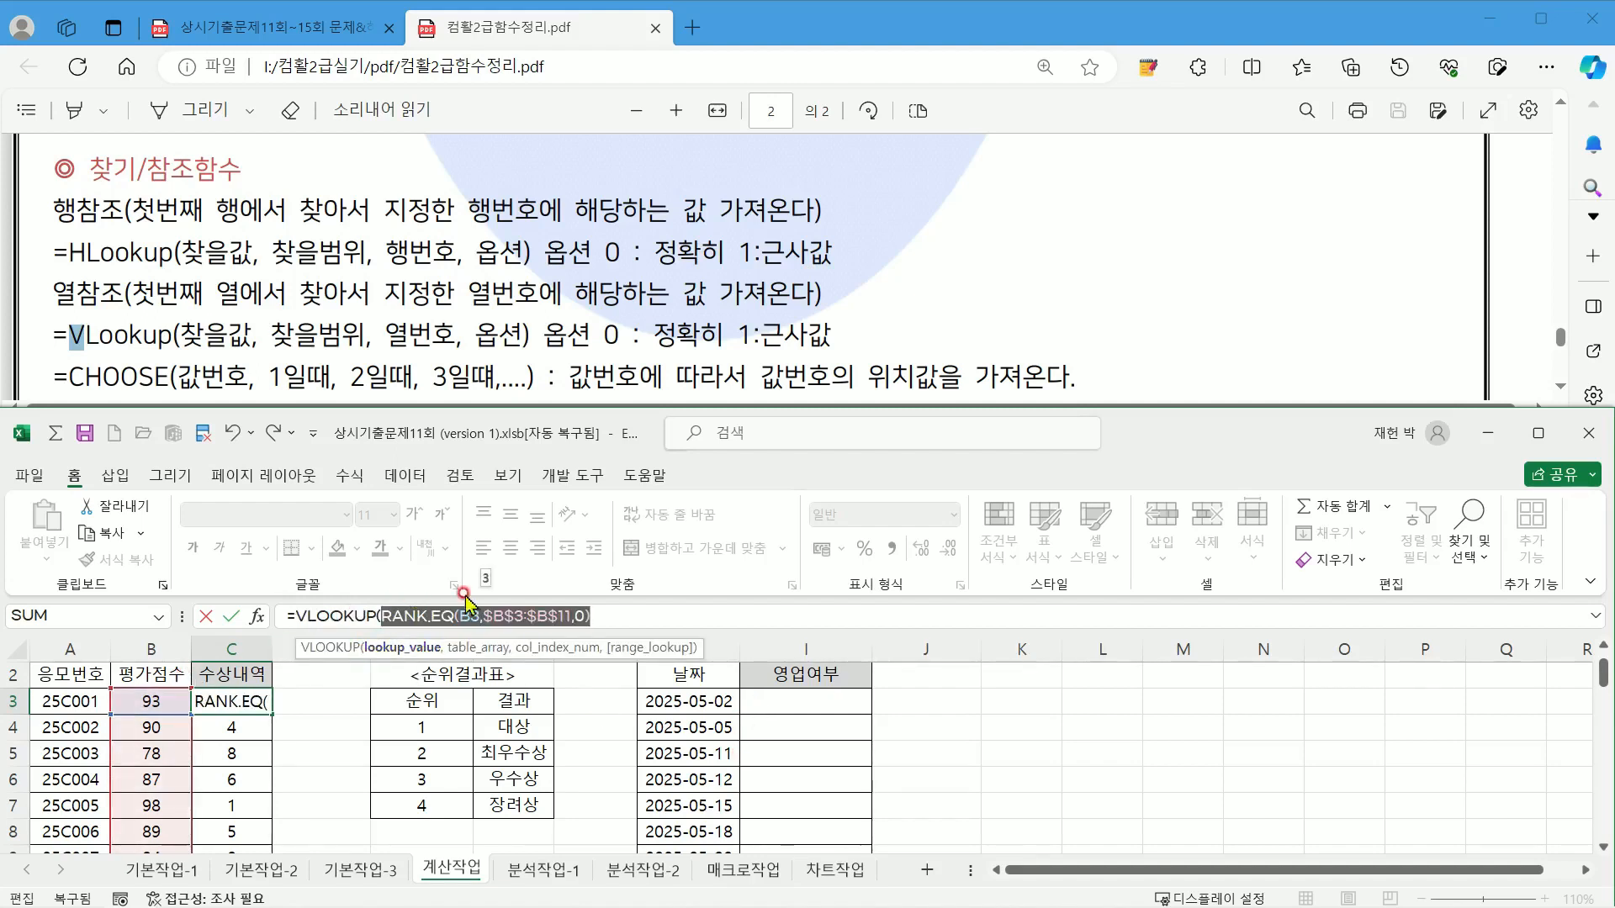
left_click(595, 618)
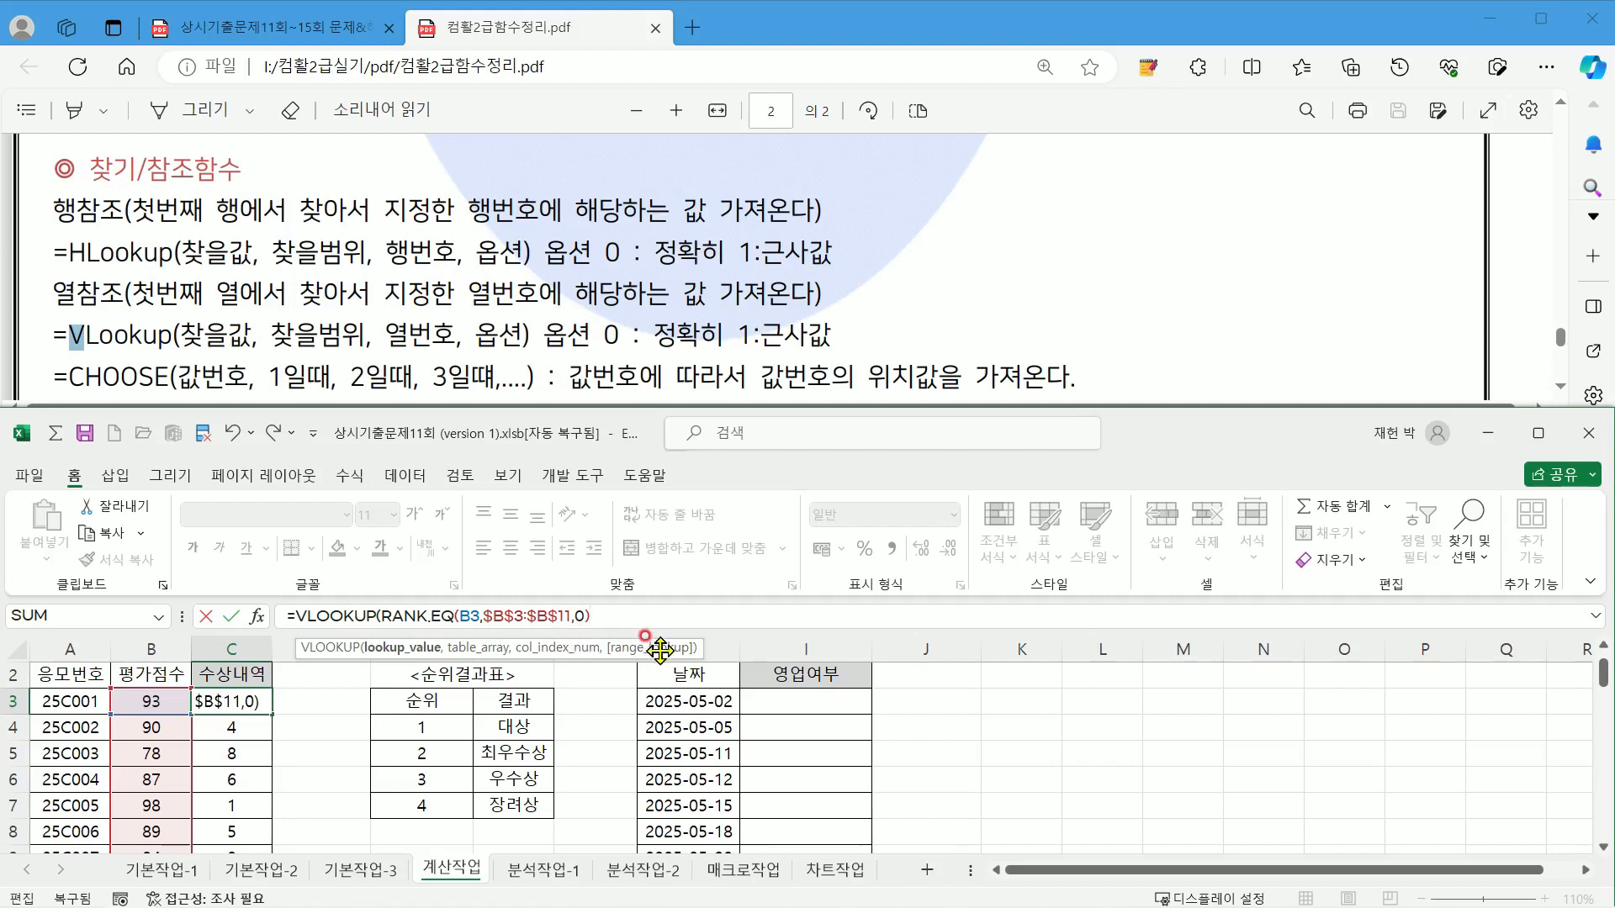
left_click(412, 647)
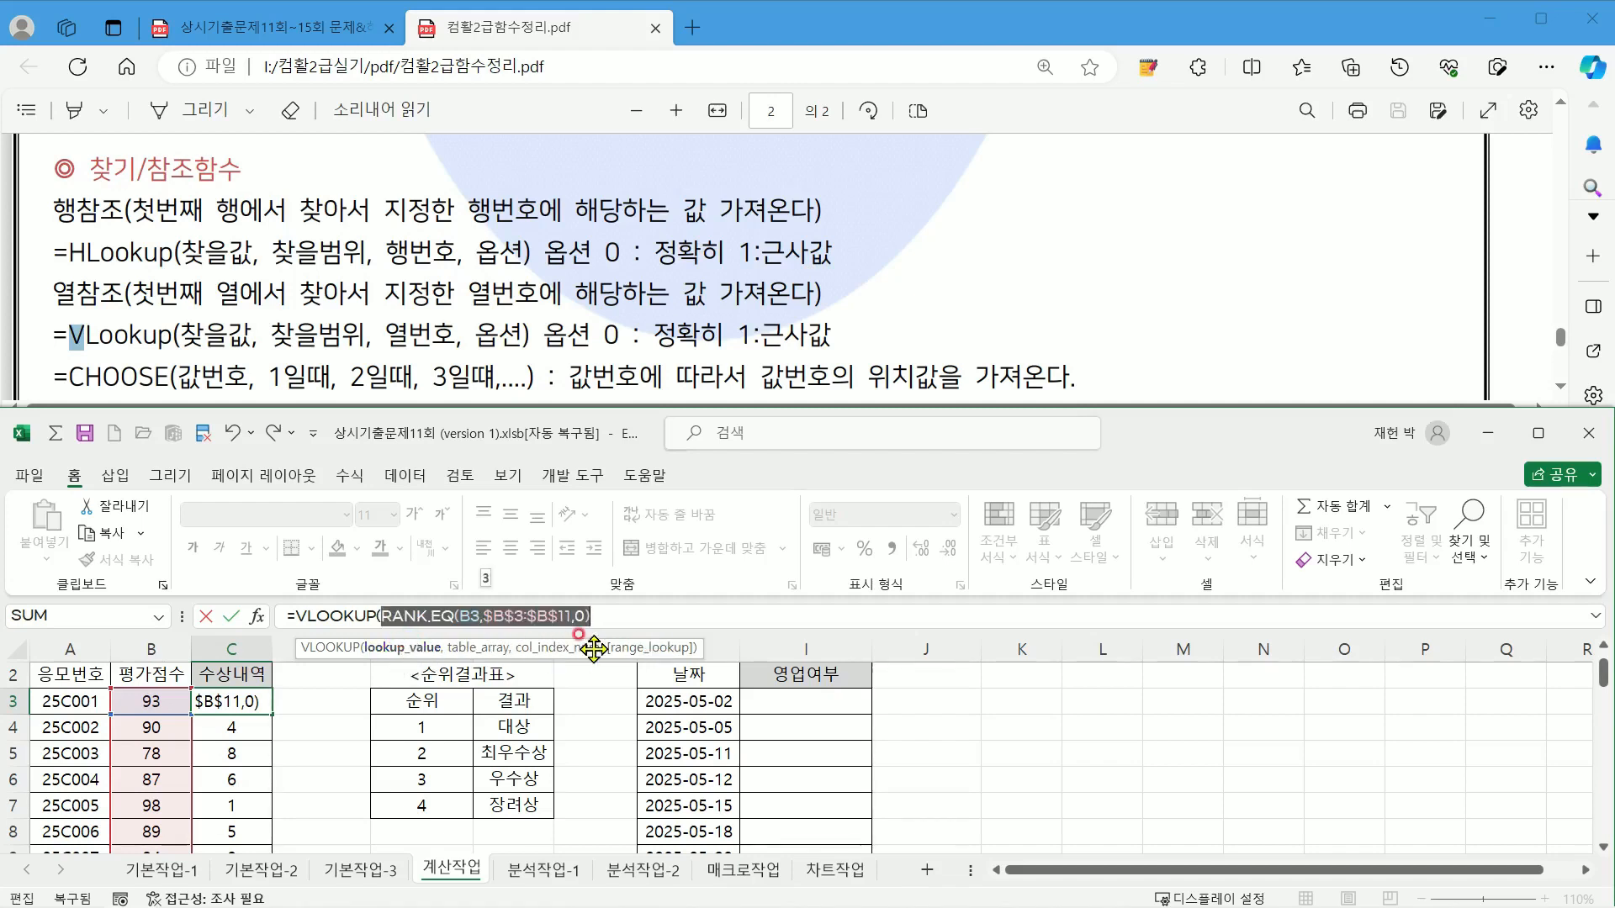
left_click(614, 617)
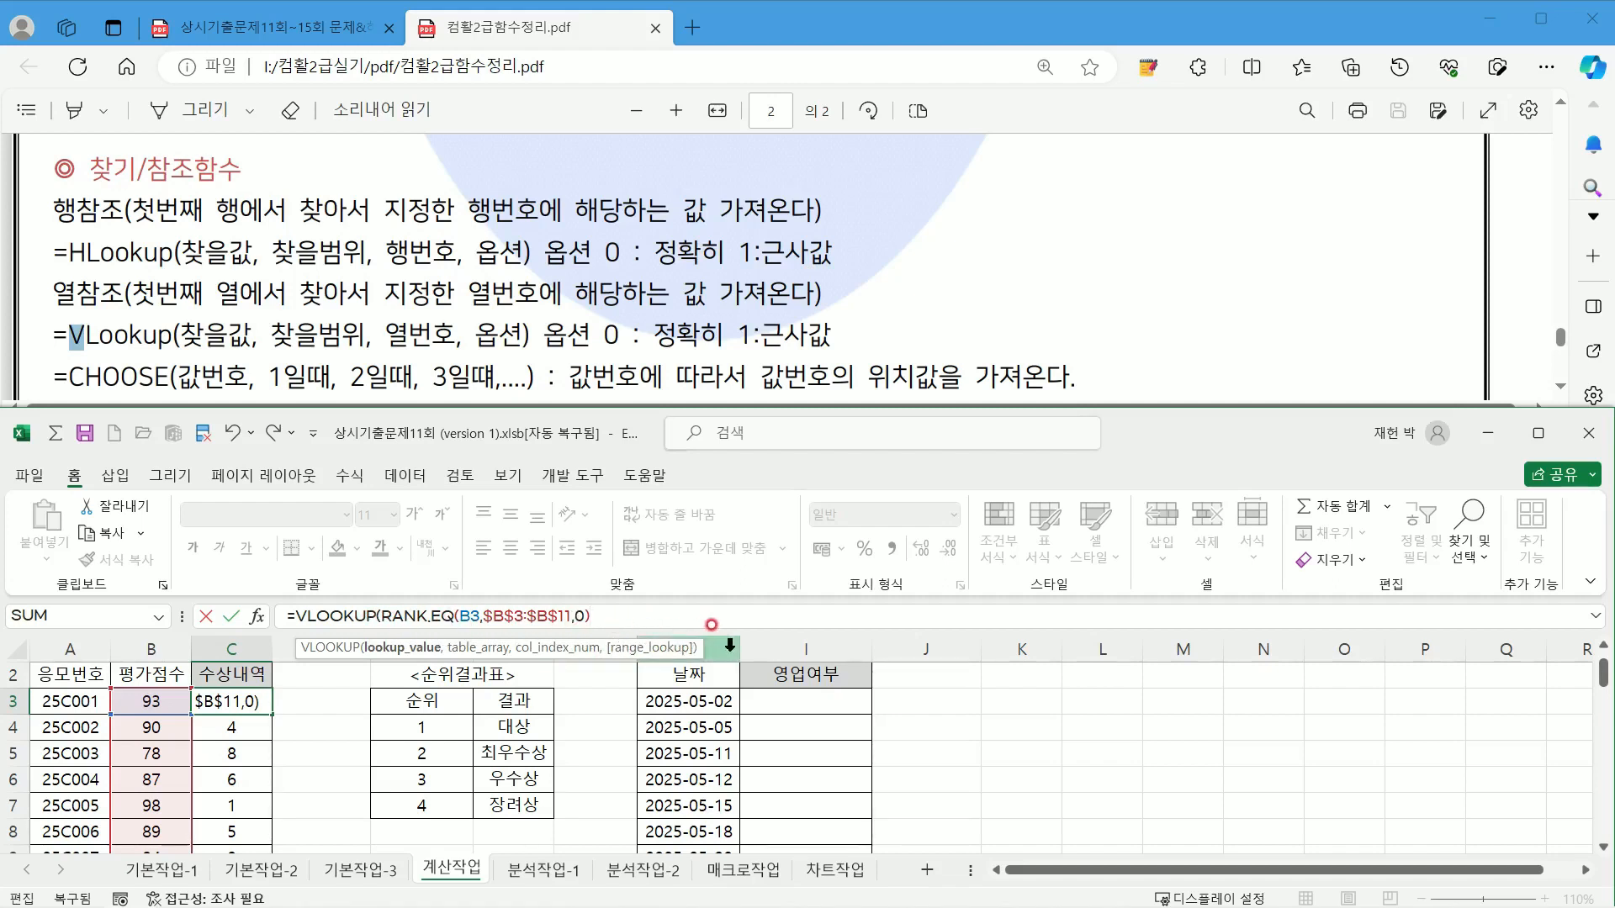
Step: Set C3's VLOOKUP table range to the 순위결과표 including its header row, as the absolute reference $E$3:$F$7
type(",")
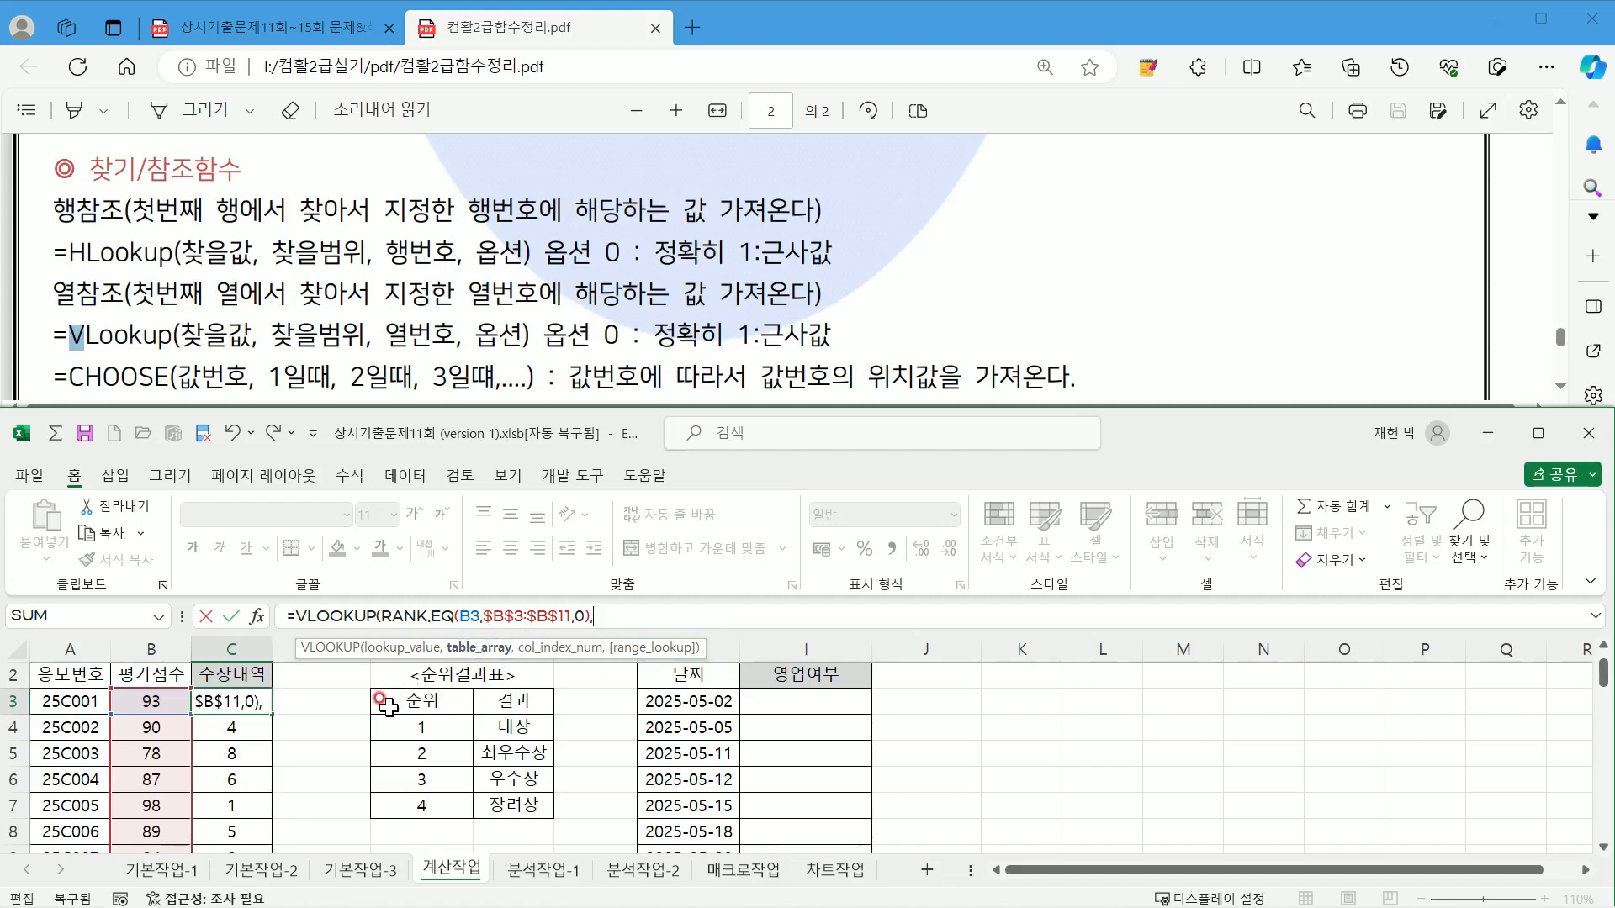
left_click_drag(387, 707, 521, 800)
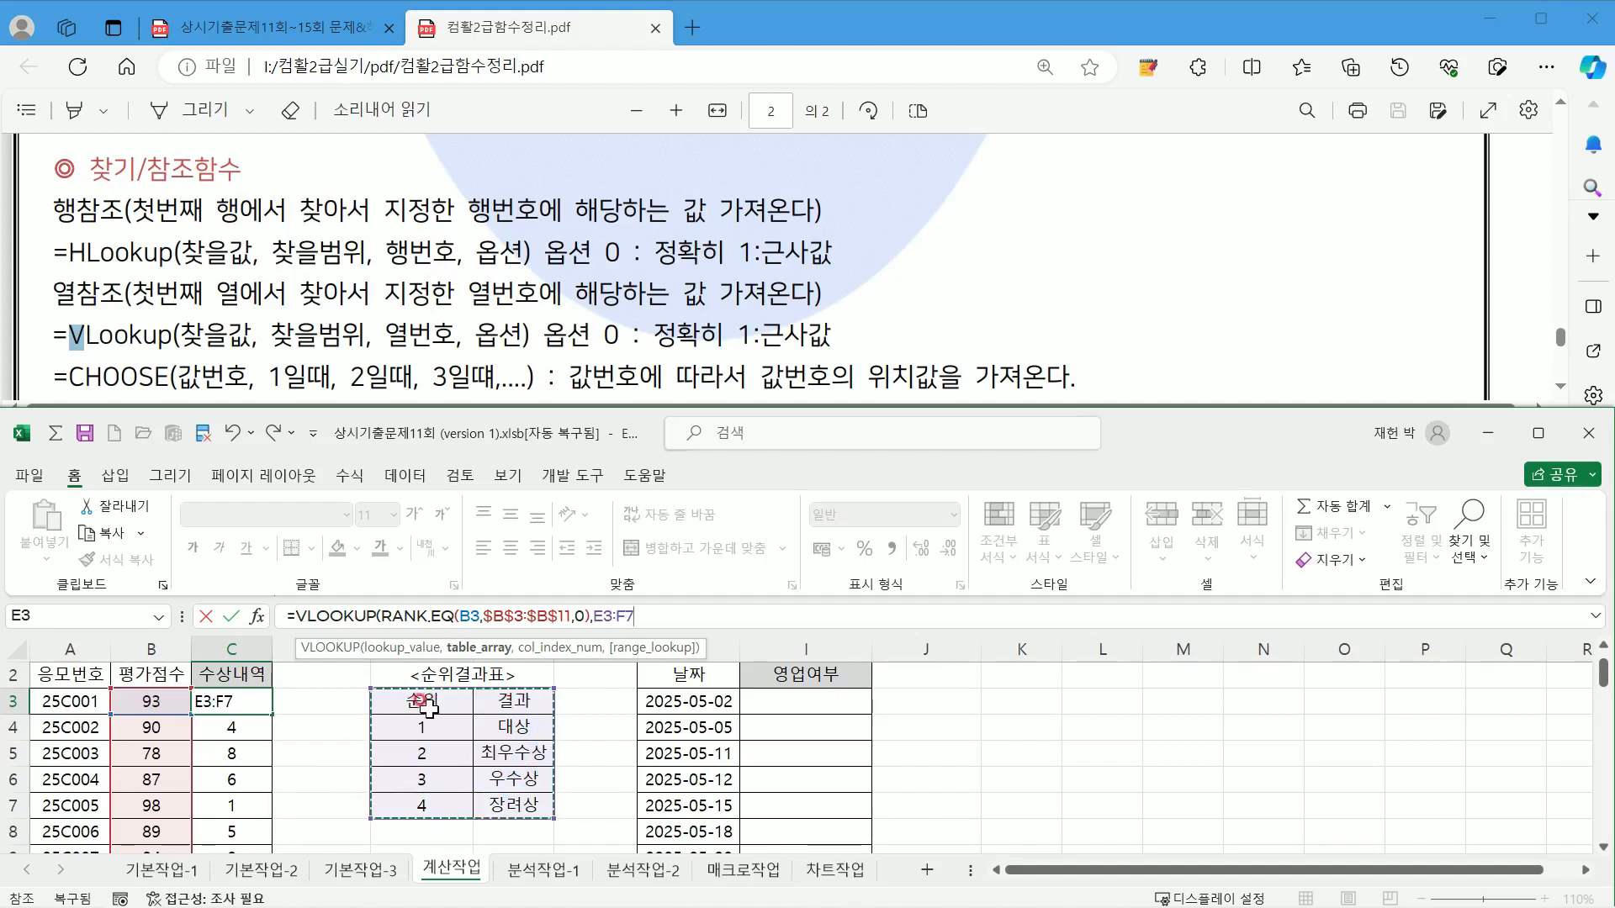
left_click_drag(395, 721, 538, 736)
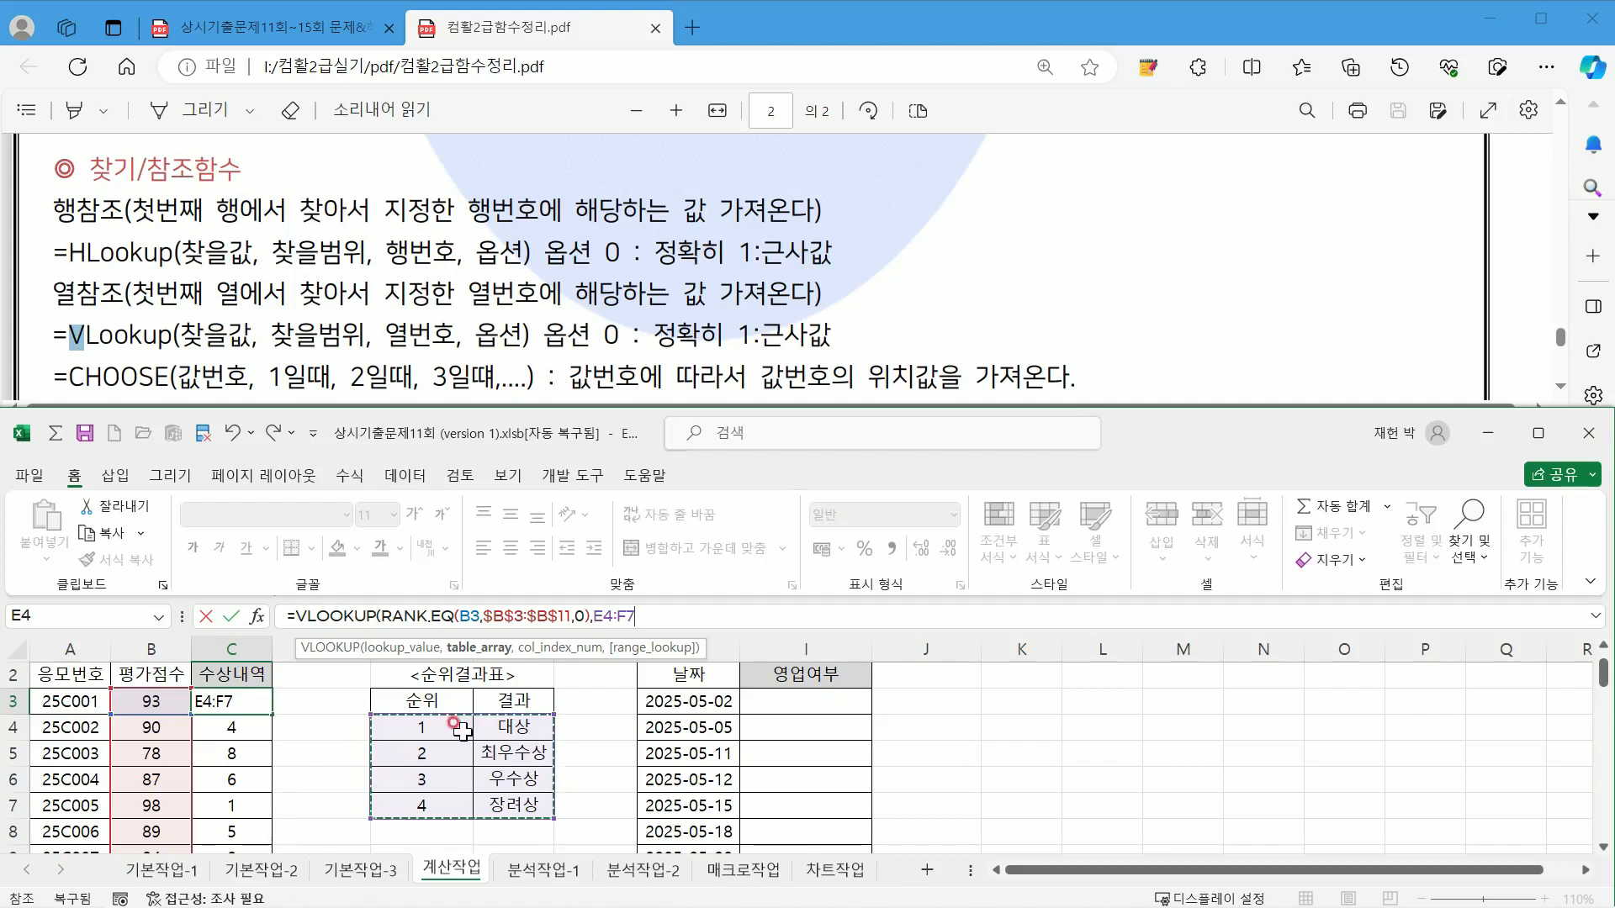
left_click_drag(417, 699, 533, 728)
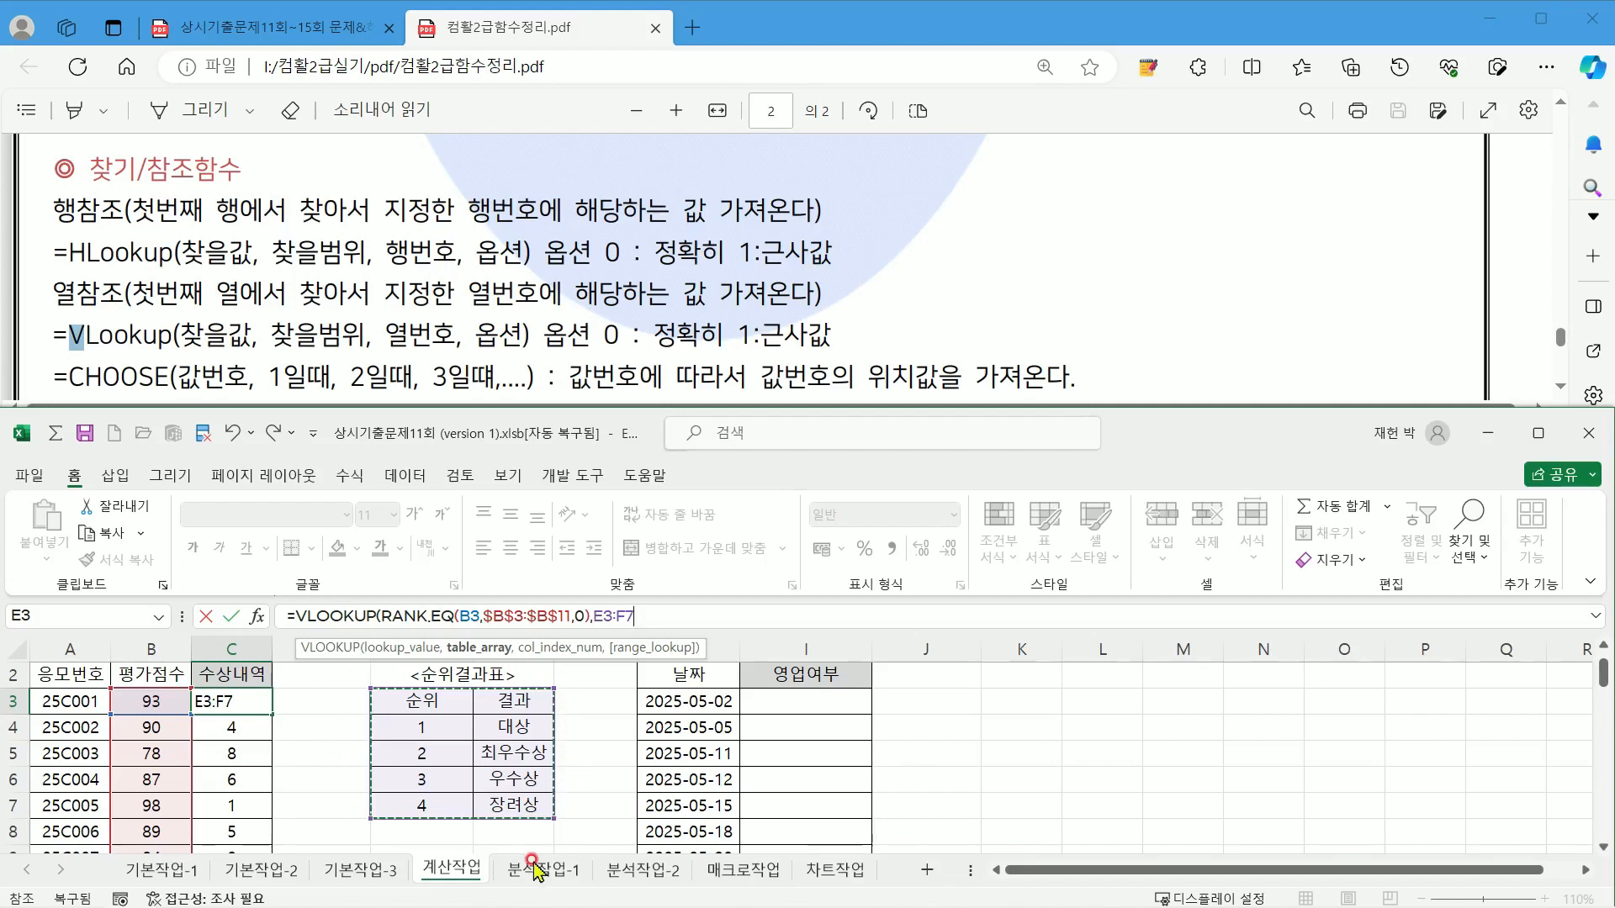
key("F4")
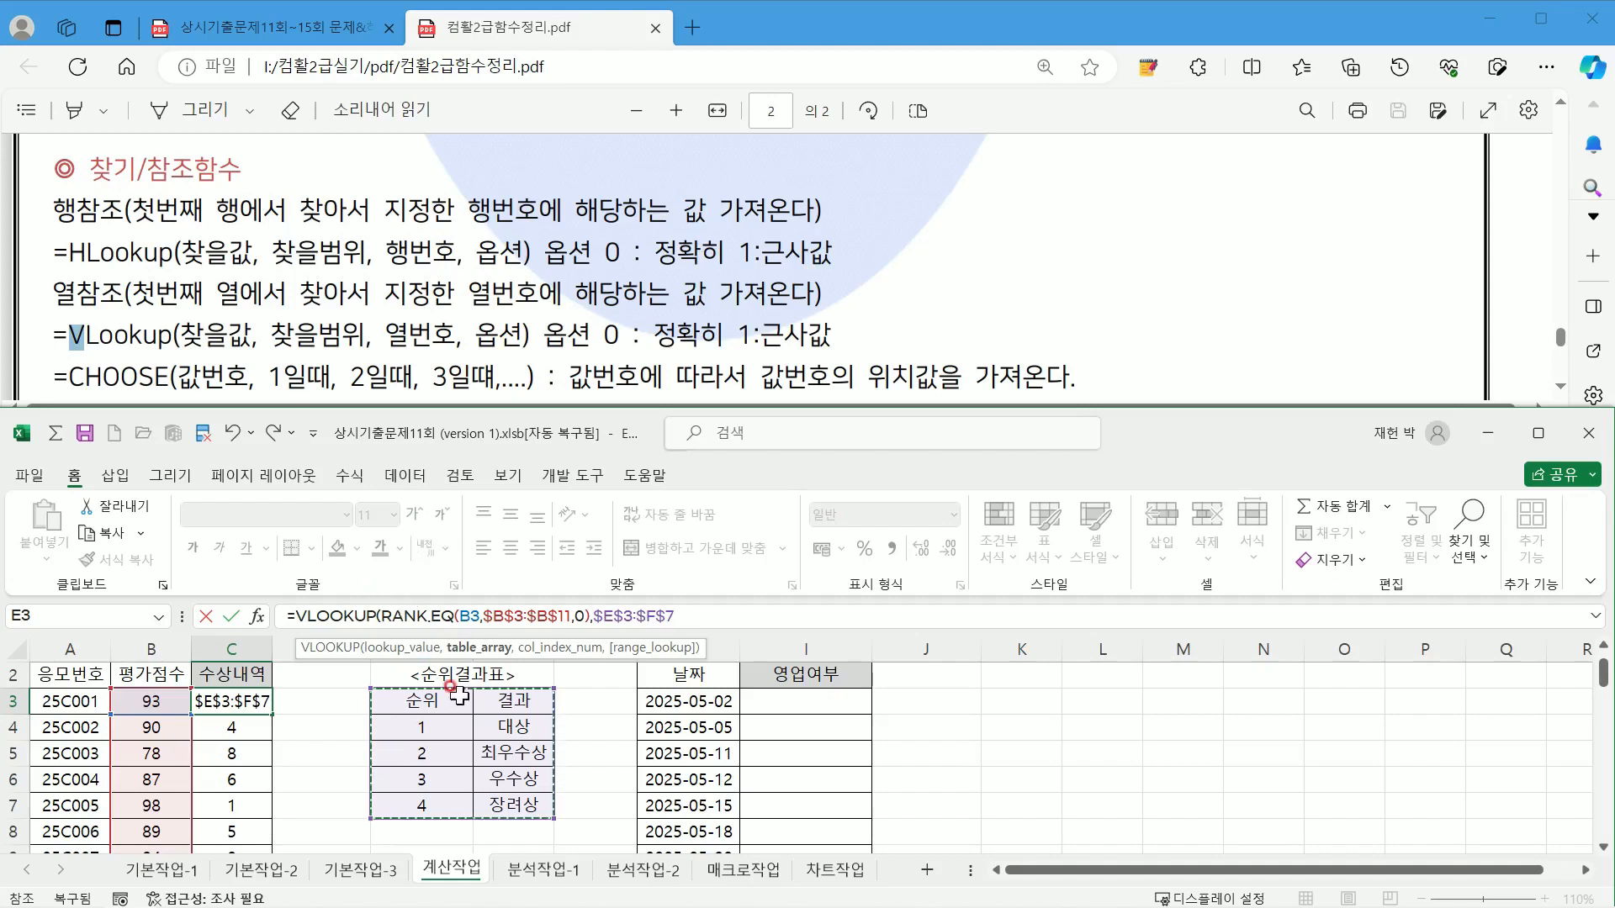
left_click(691, 615)
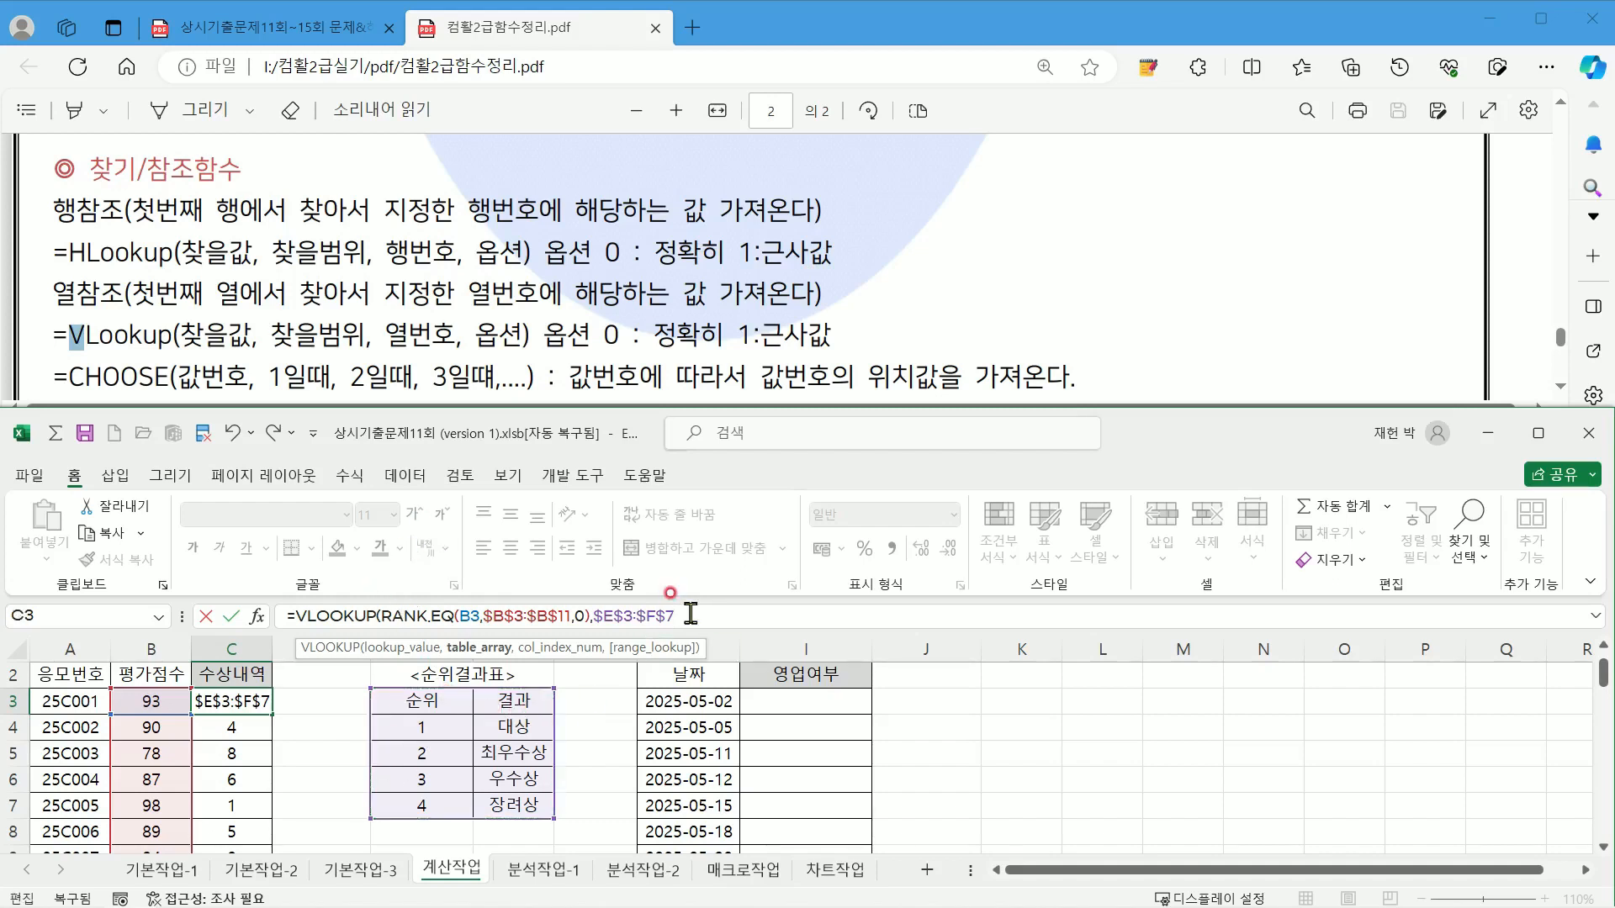
Step: Outline the 순위 and 결과 values, number the two columns 1 and 2, enter column index 2 in VLOOKUP, and clear the marks
type(",")
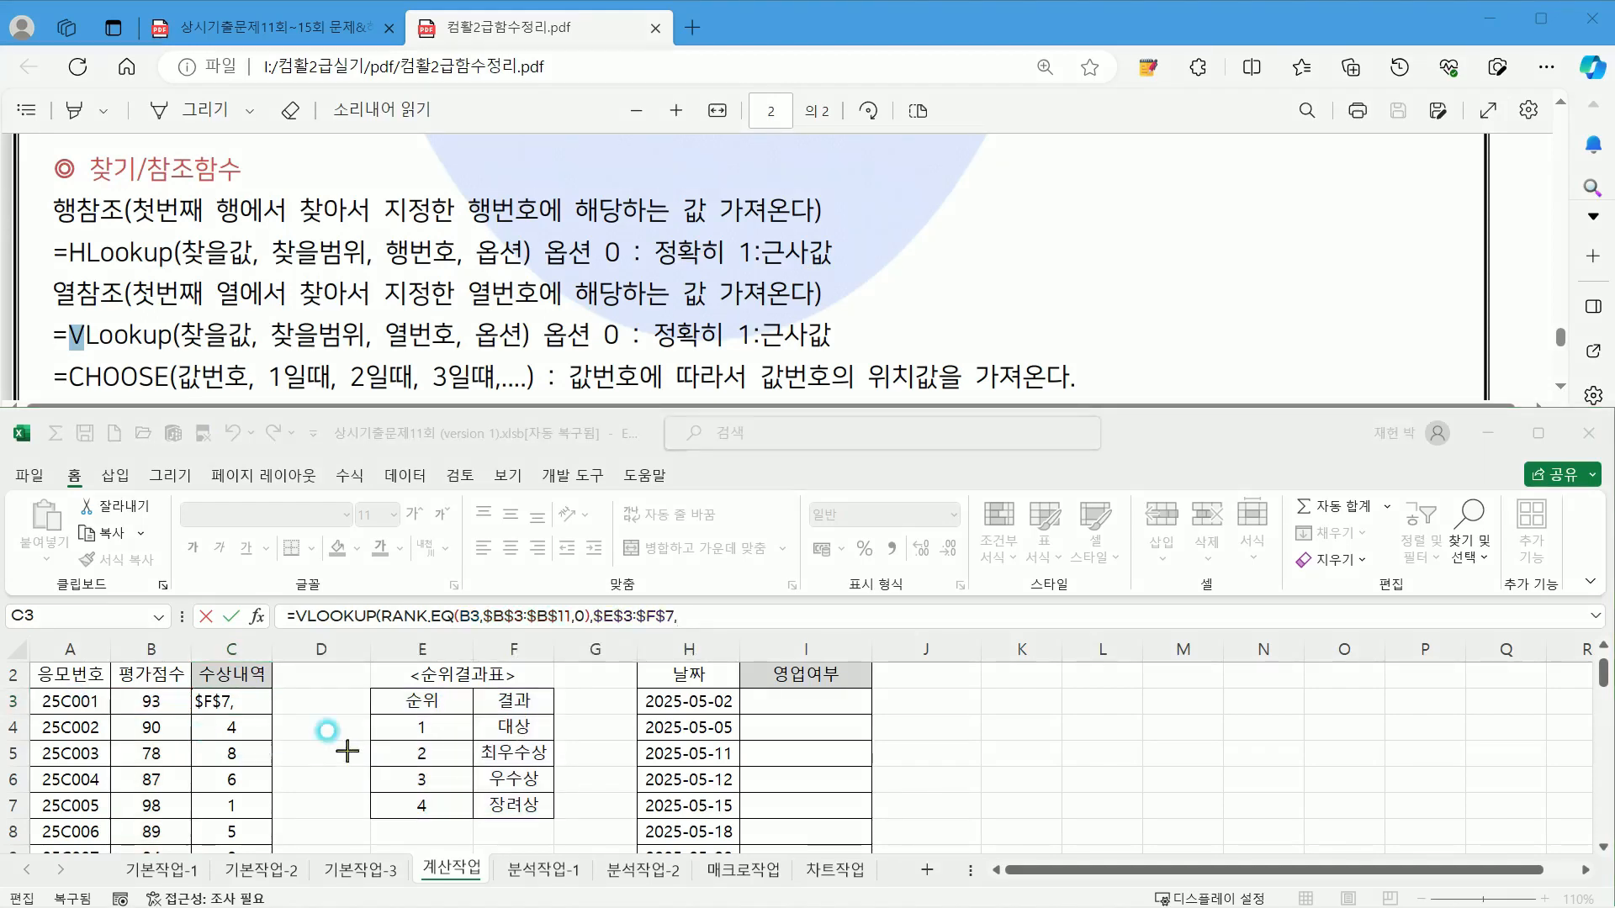
mouse_move(472, 715)
left_mouse_down()
mouse_move(538, 749)
mouse_move(565, 809)
mouse_move(554, 822)
left_mouse_up()
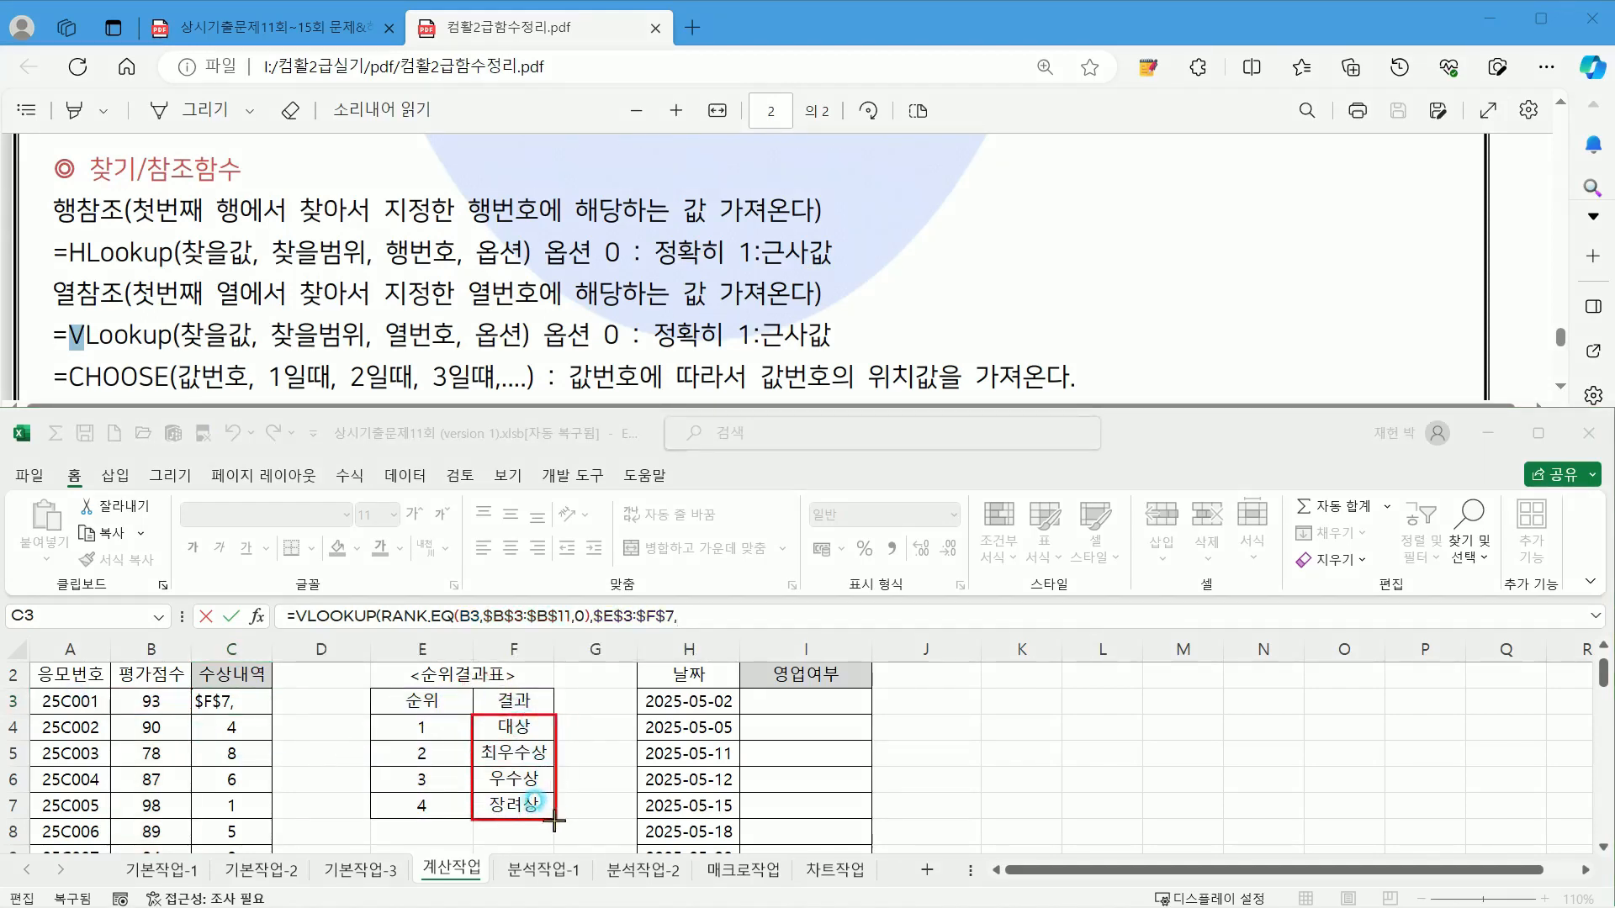
mouse_move(377, 716)
left_mouse_down()
mouse_move(437, 757)
mouse_move(468, 820)
left_mouse_up()
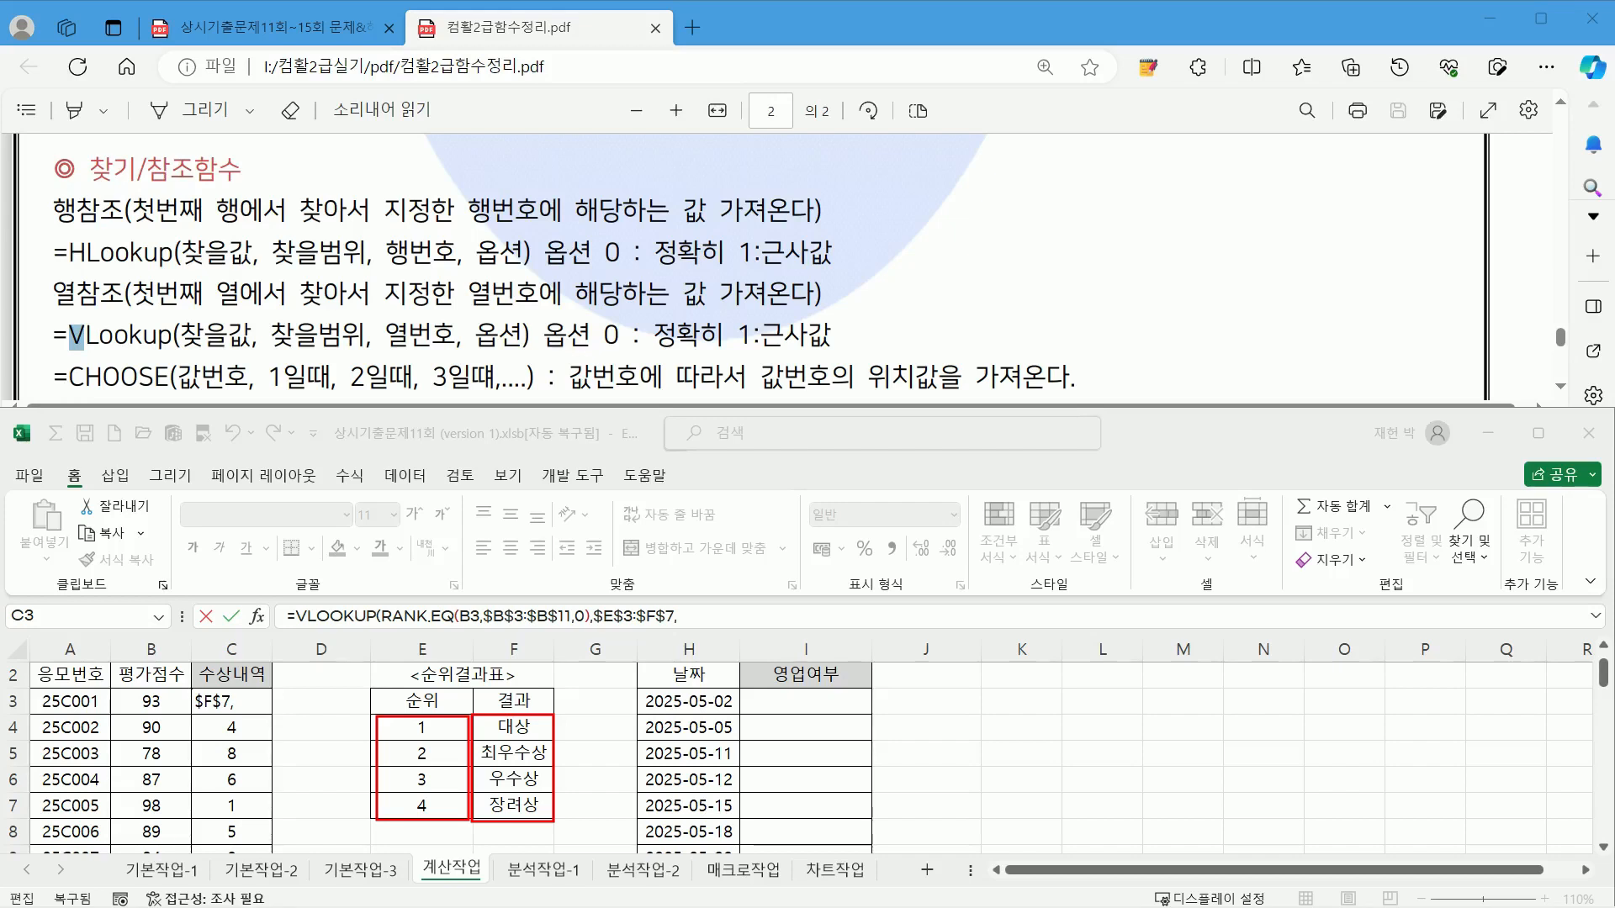
left_click(426, 705)
left_click(519, 701)
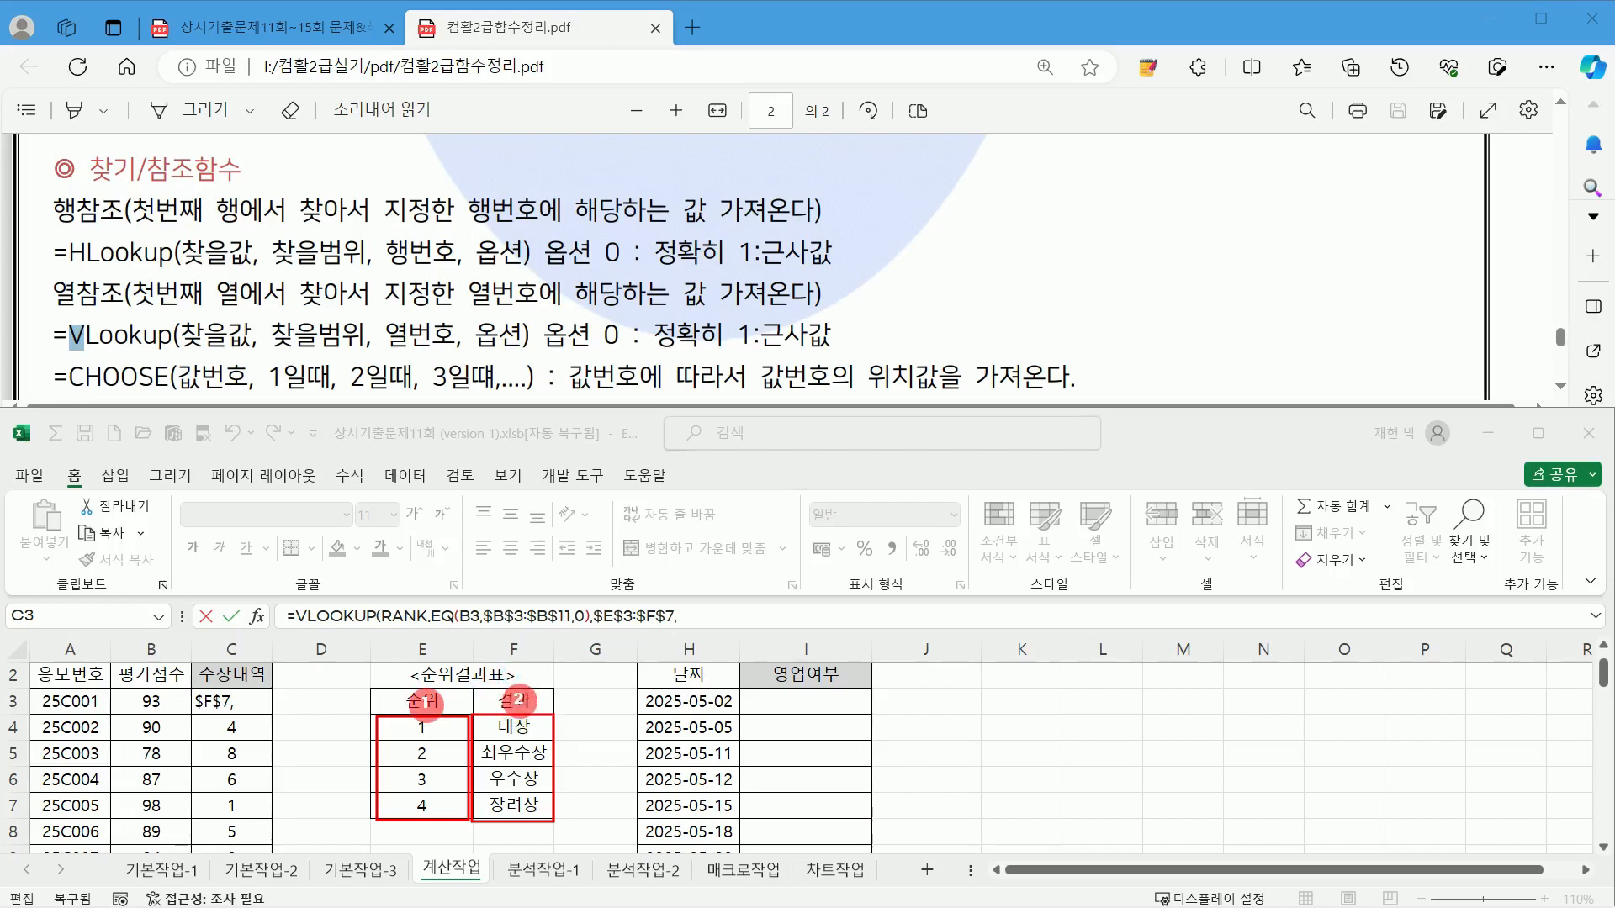
left_click(681, 614)
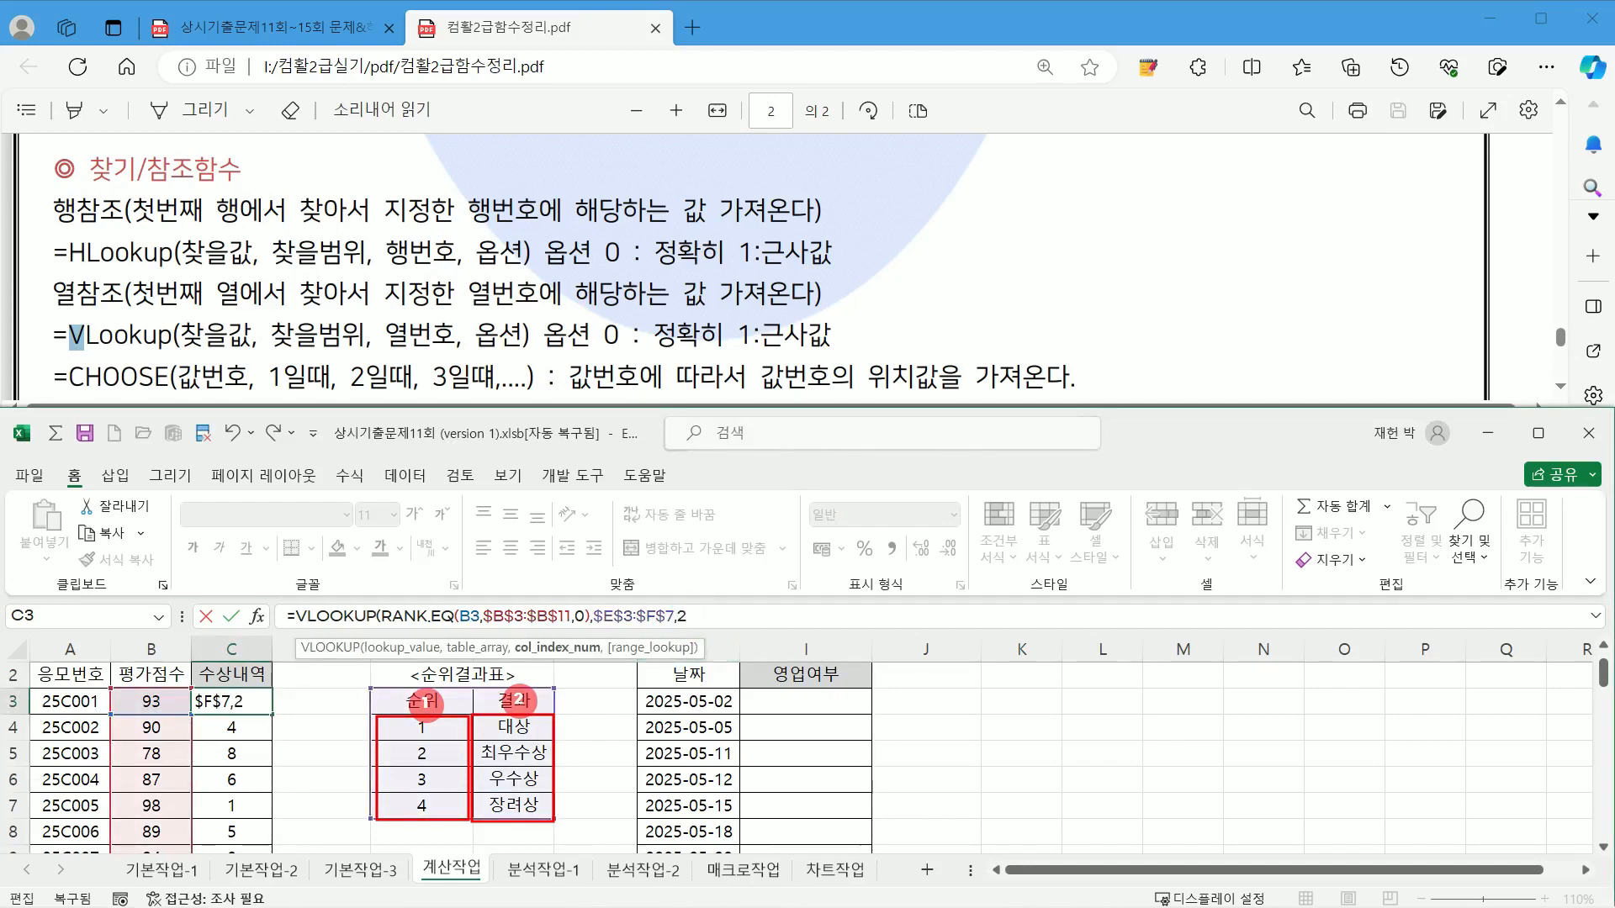
key("Escape")
left_click(724, 609)
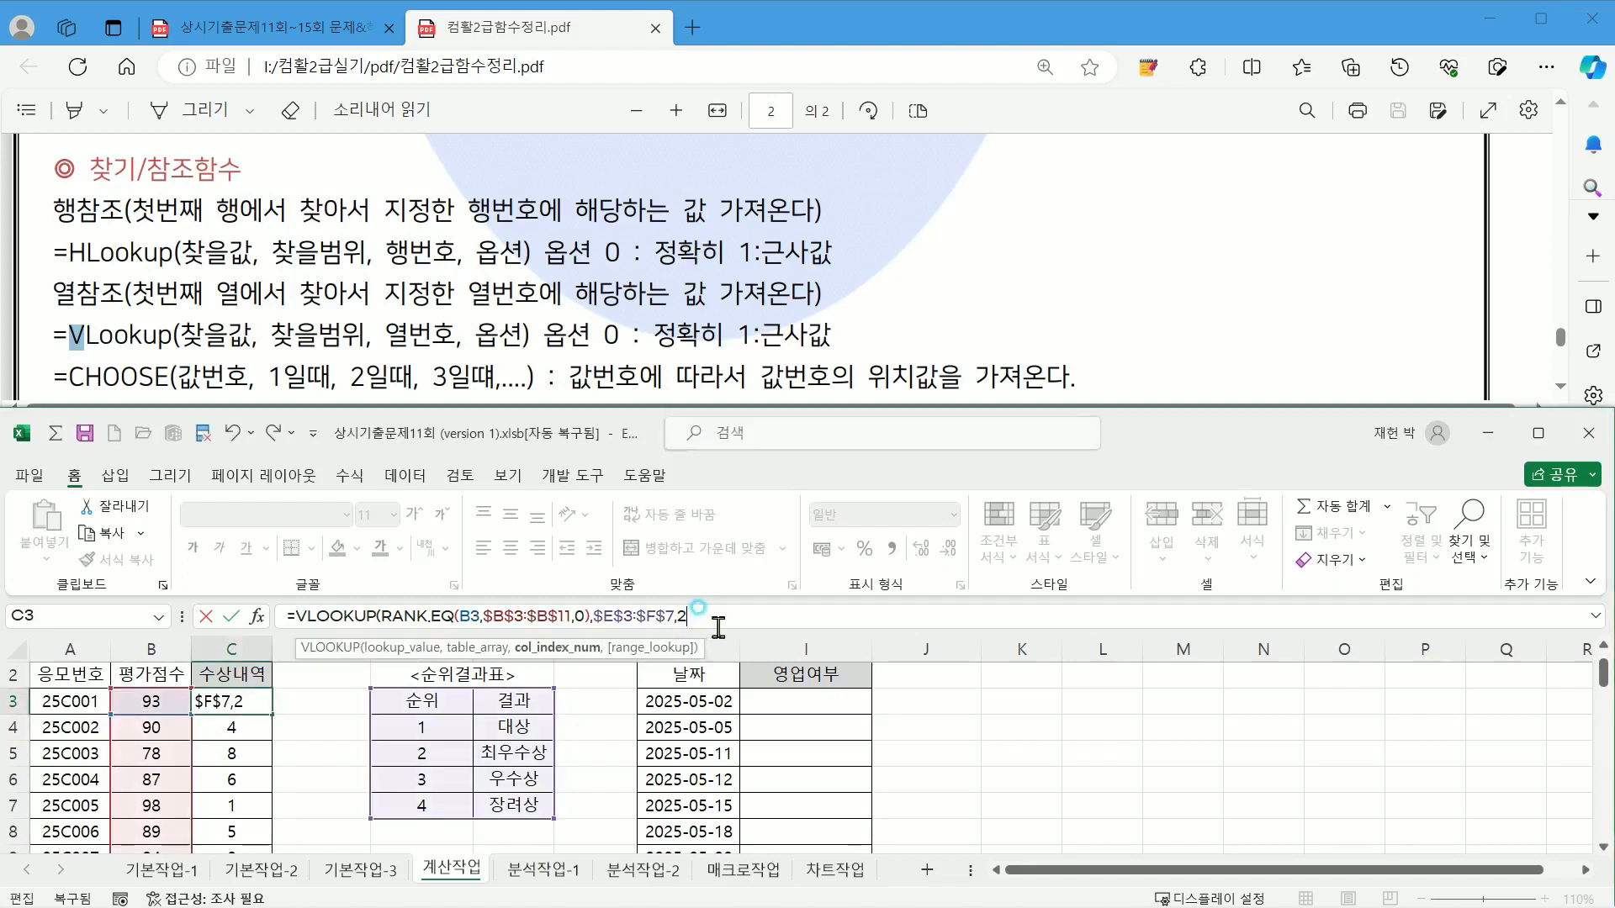
Step: Set VLOOKUP's range_lookup argument to TRUE (유사 일치) and commit the formula in C3
type(",")
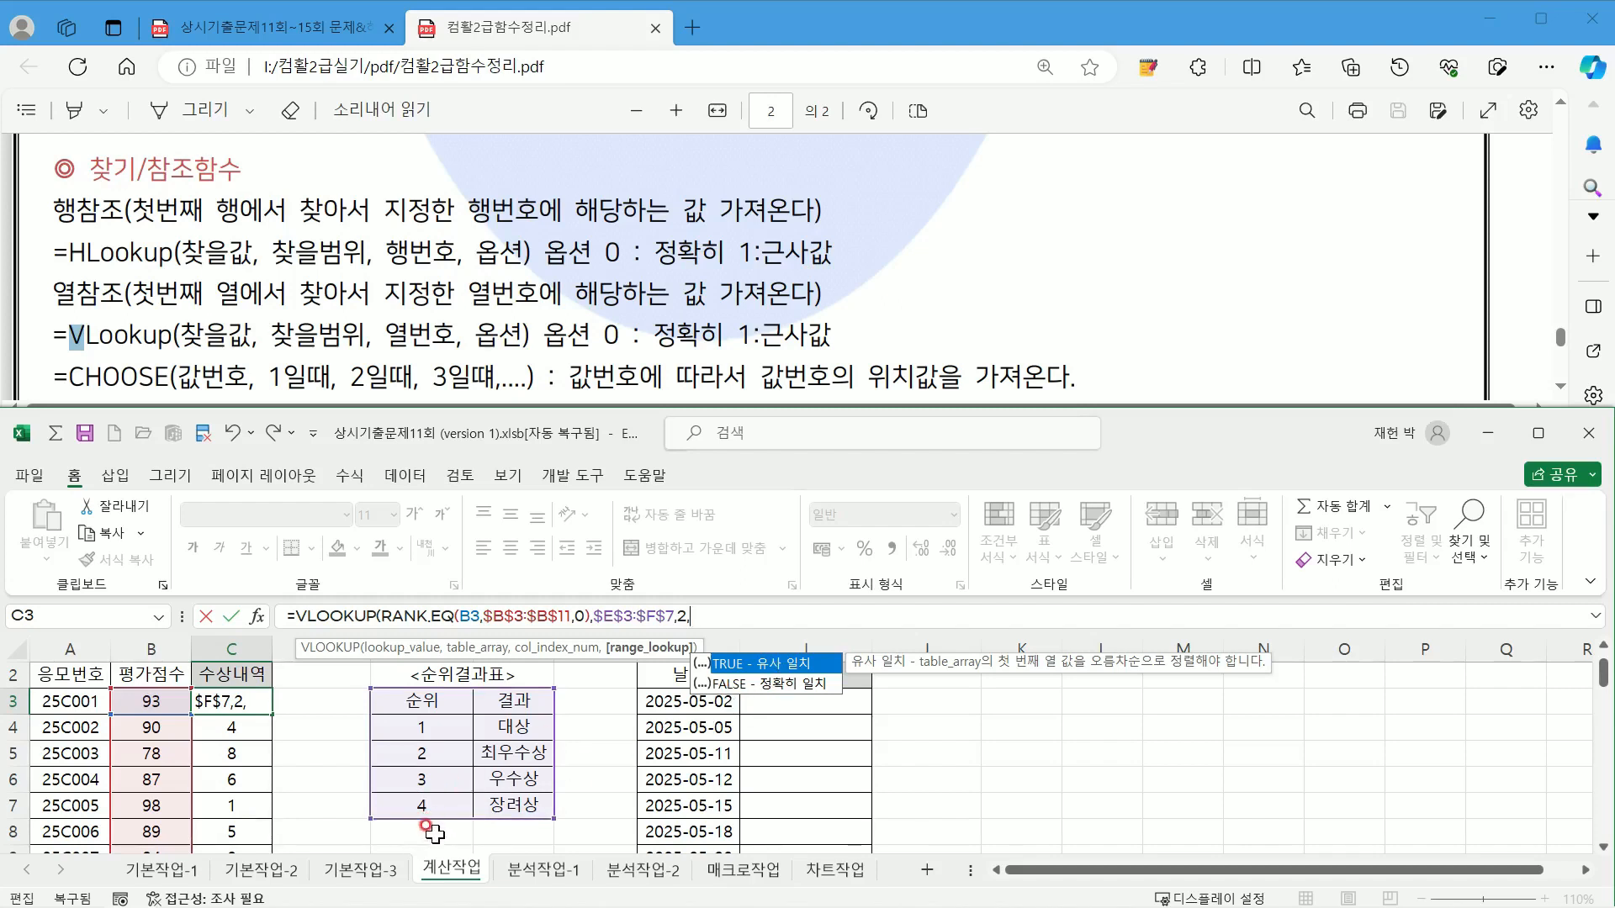
scroll(431, 825, "down", 2)
scroll(420, 822, "up", 2)
double_click(759, 664)
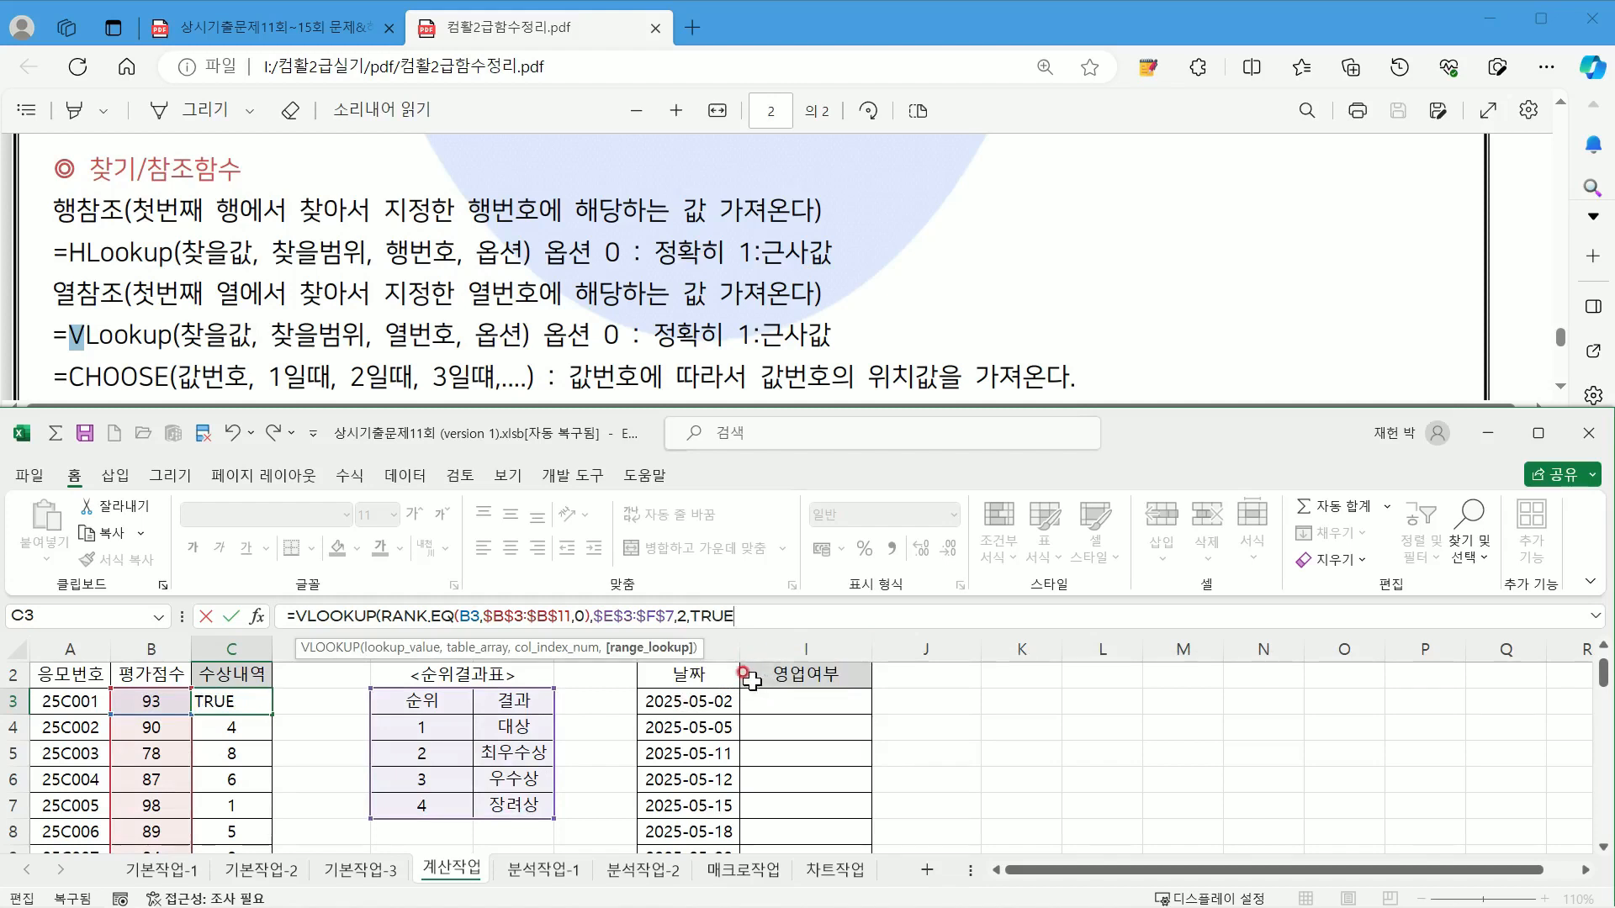
key("Return")
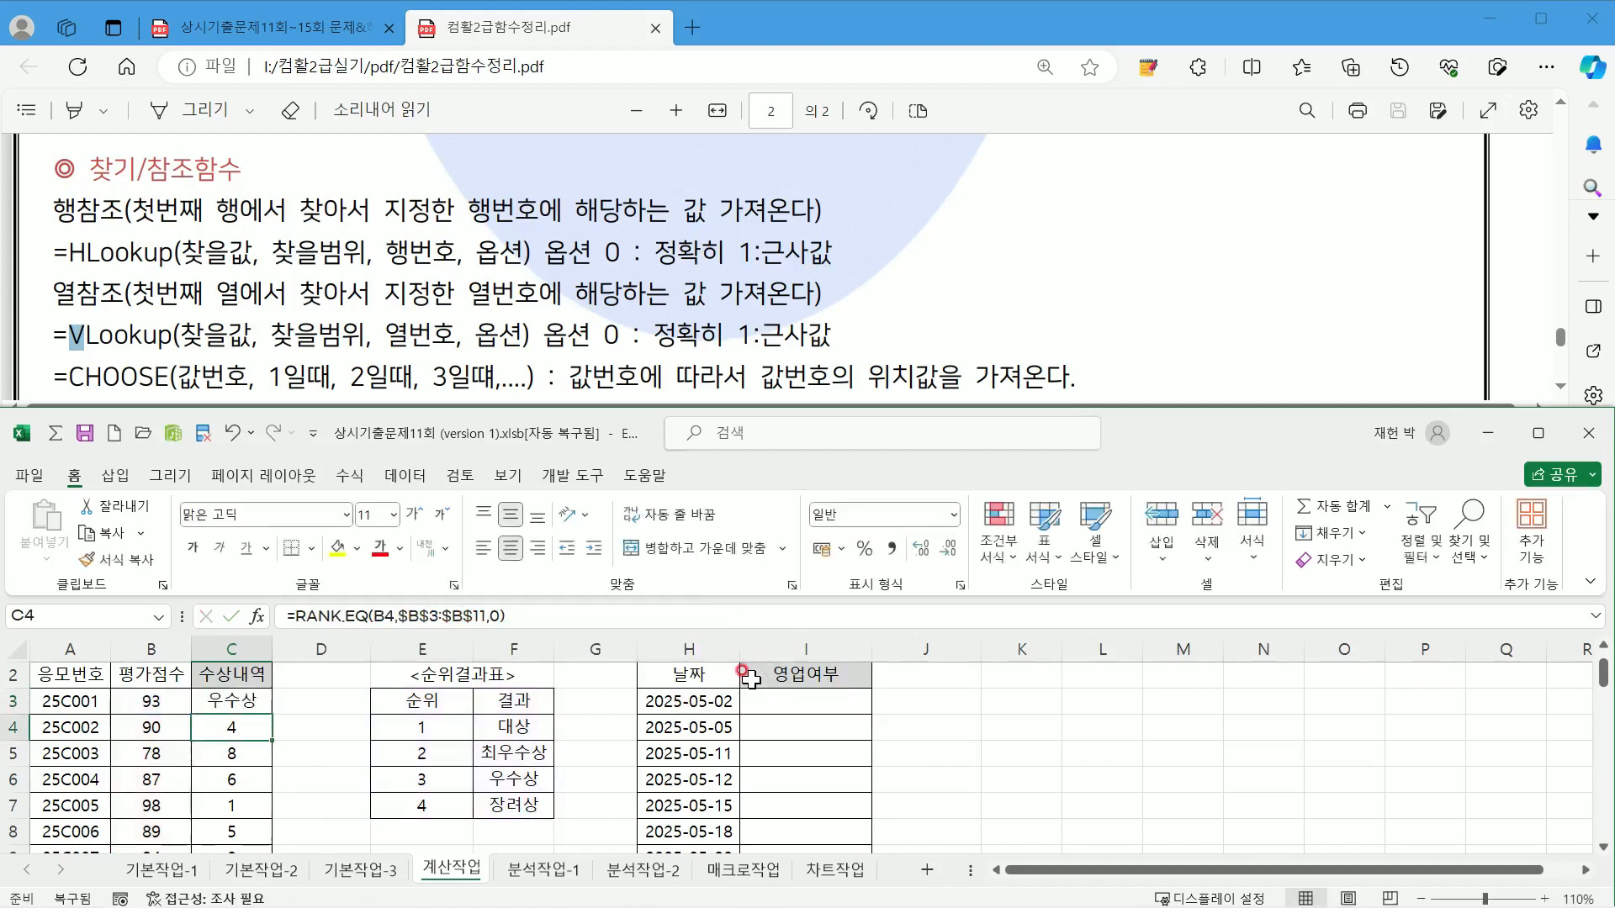
Step: Fill C3's VLOOKUP formula down the 수상내역 column through C11
left_click(233, 703)
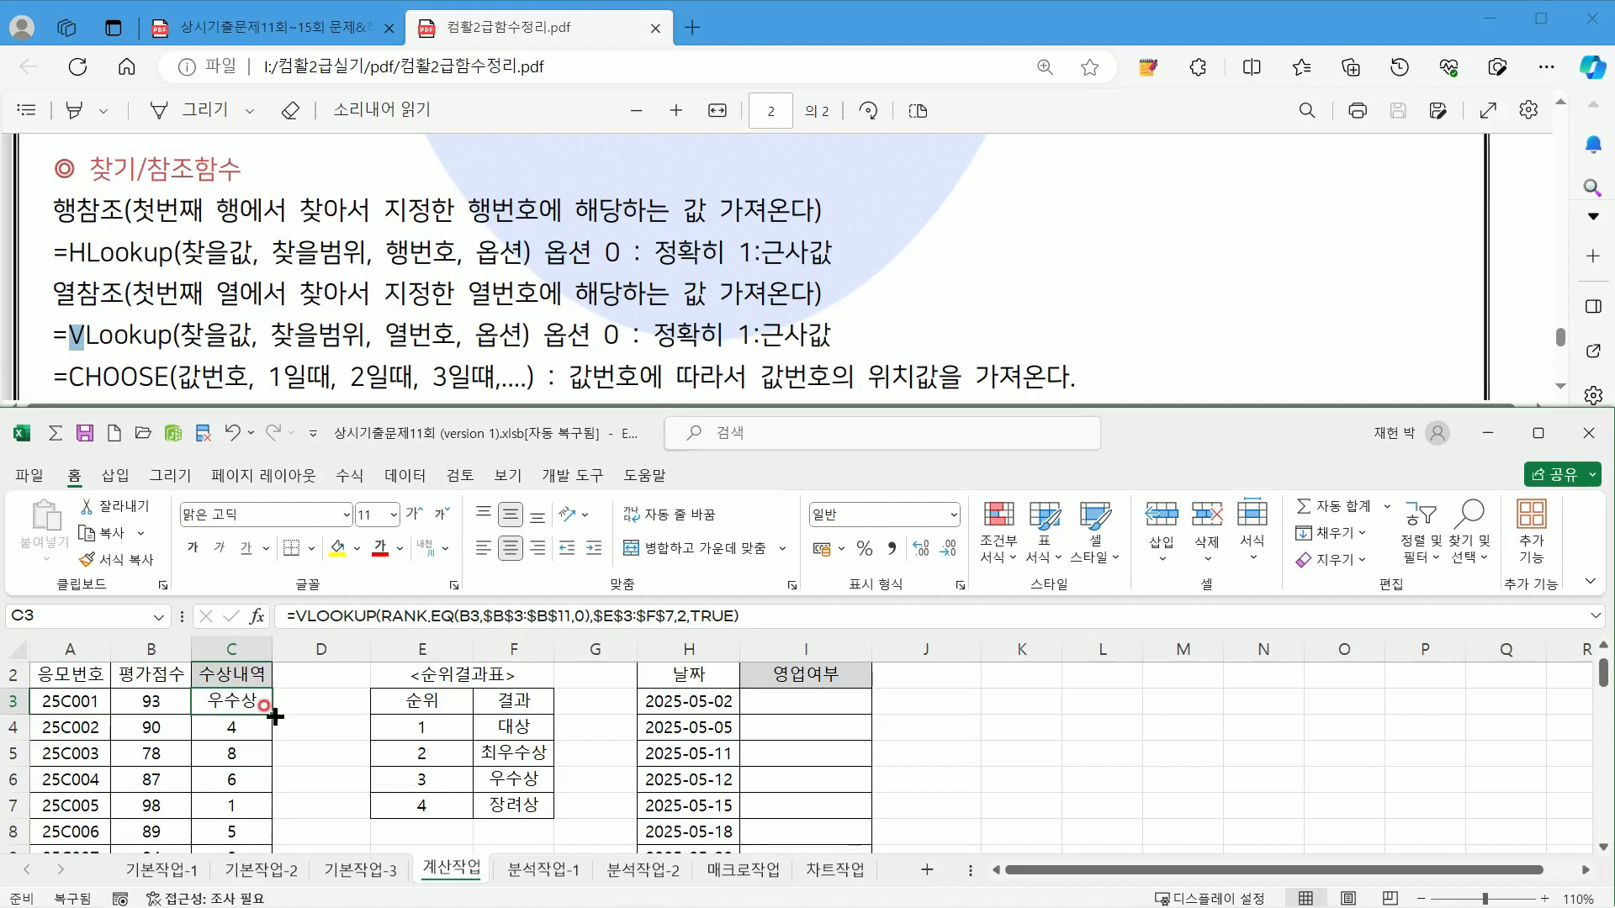
left_click_drag(274, 716, 267, 814)
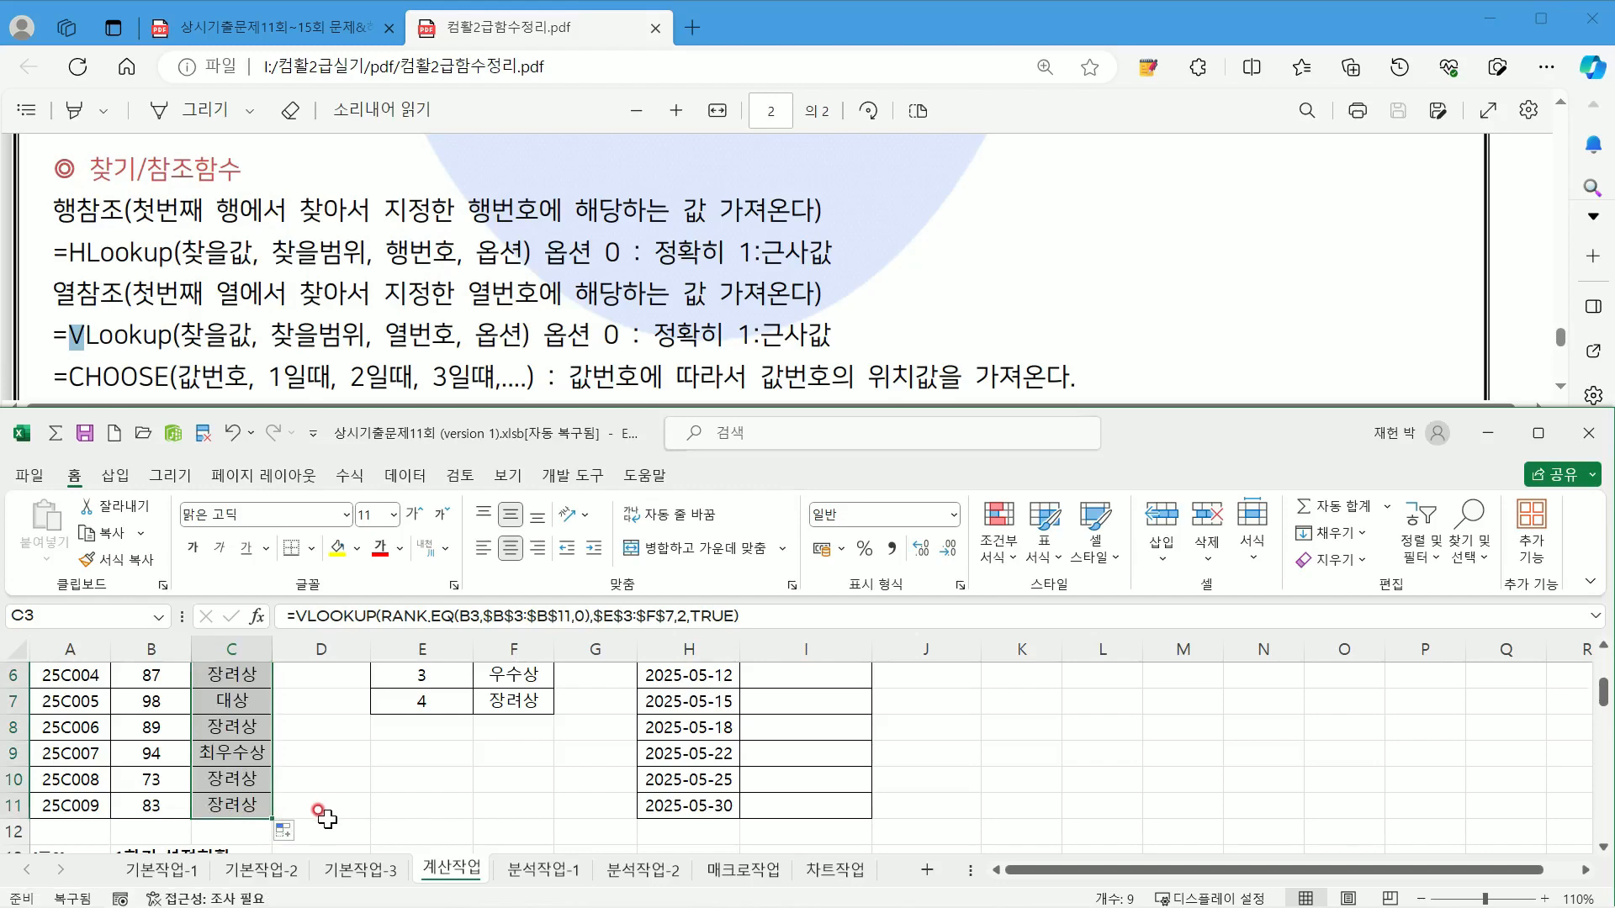
scroll(326, 818, "up", 2)
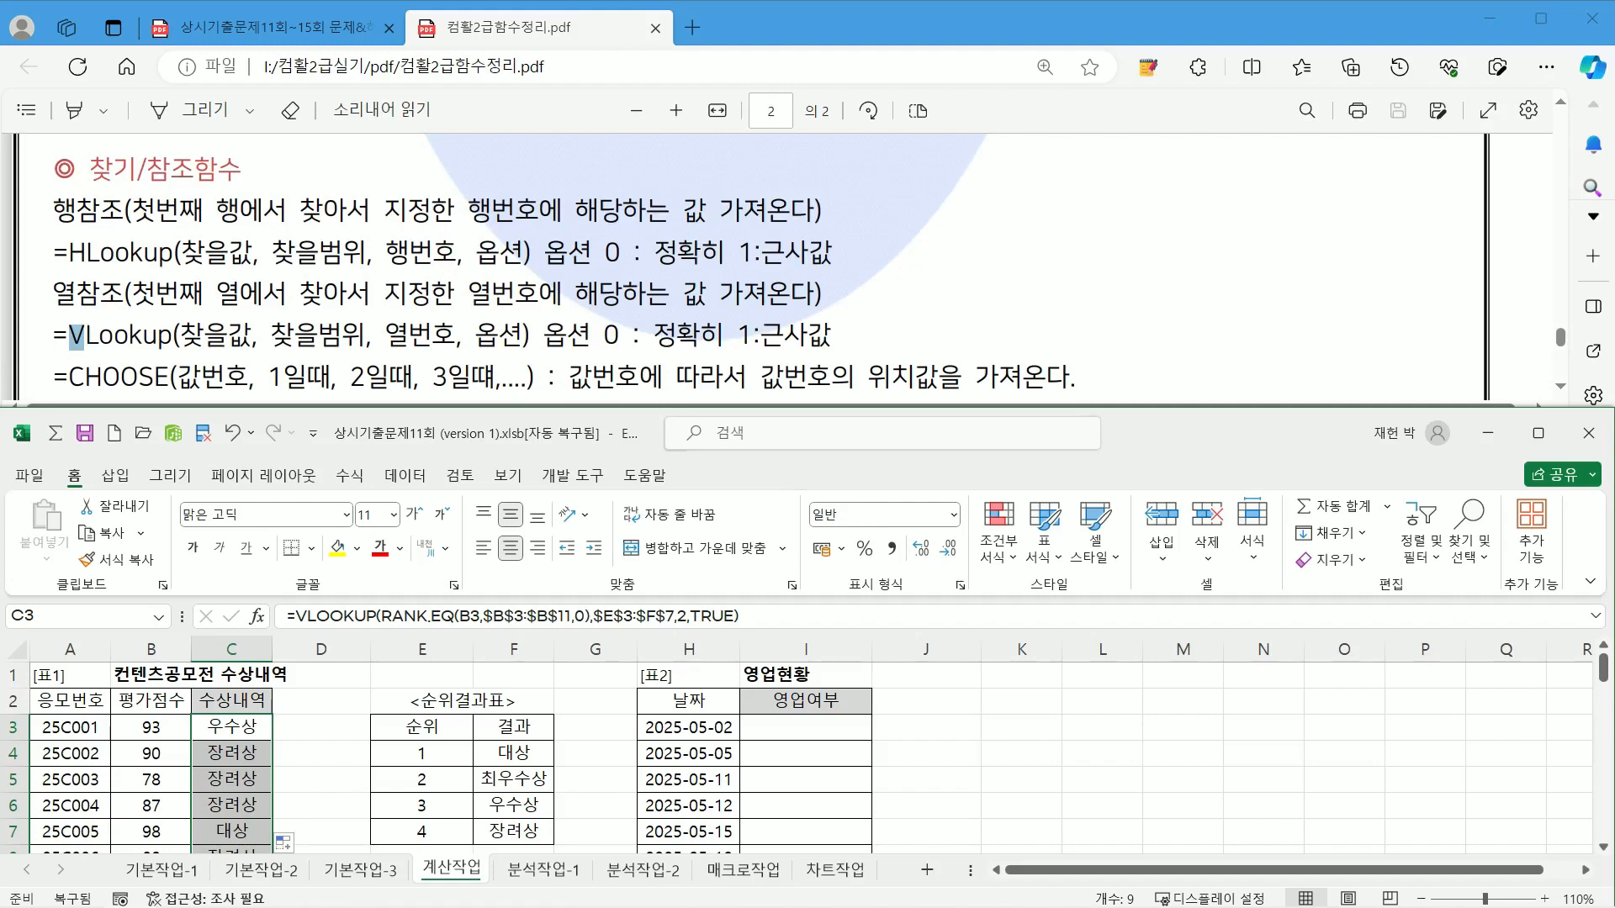
key("ctrl+2")
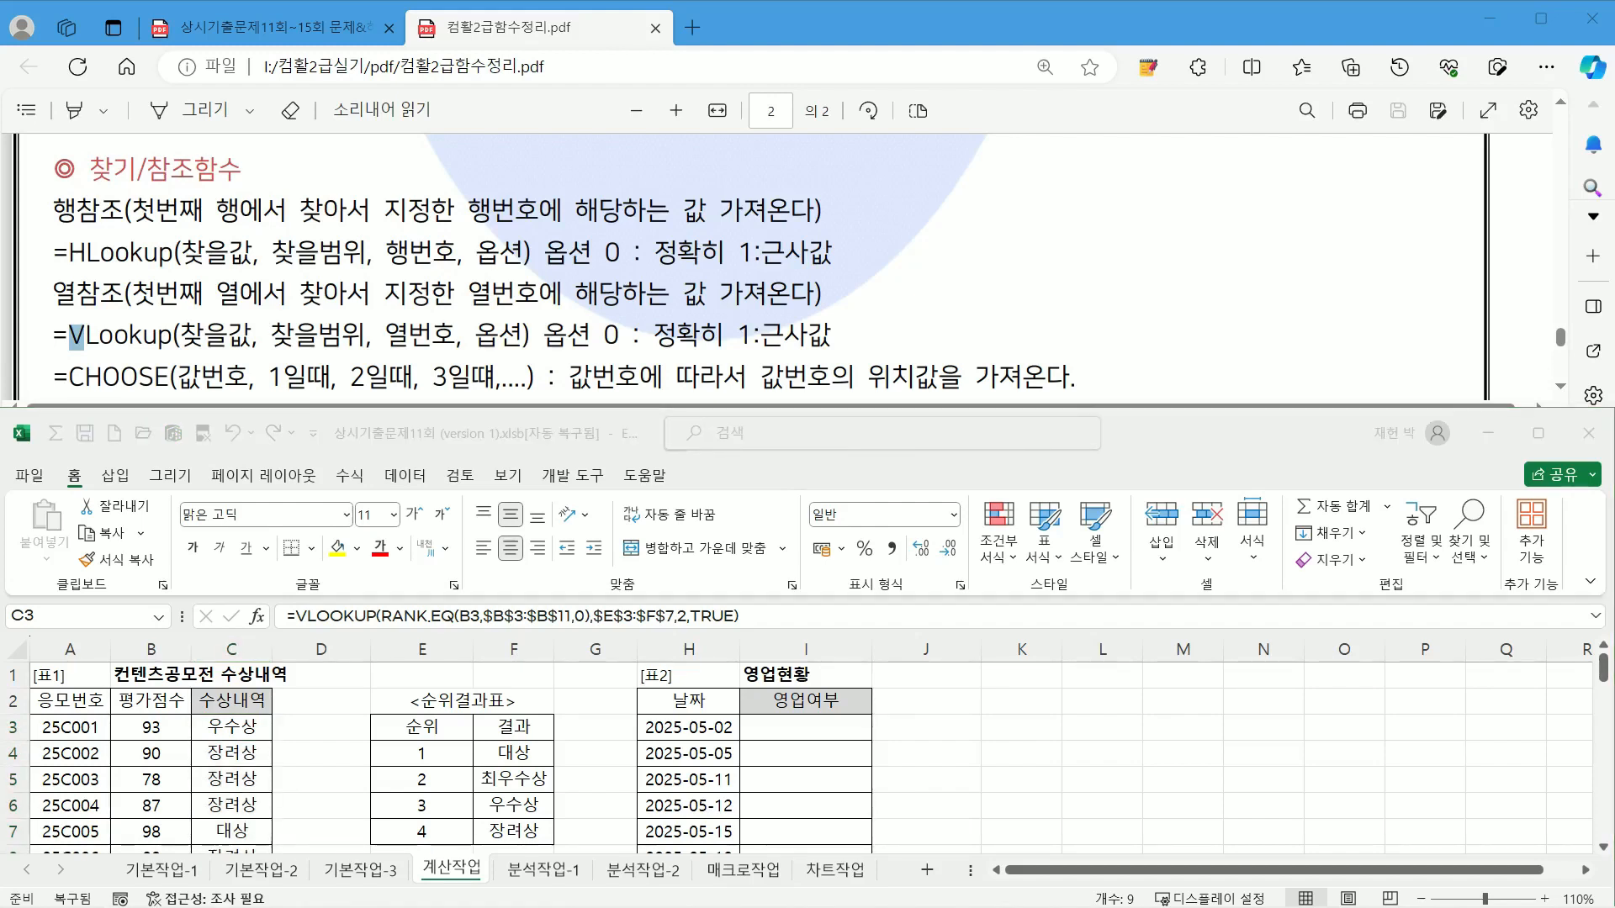
left_click(330, 713)
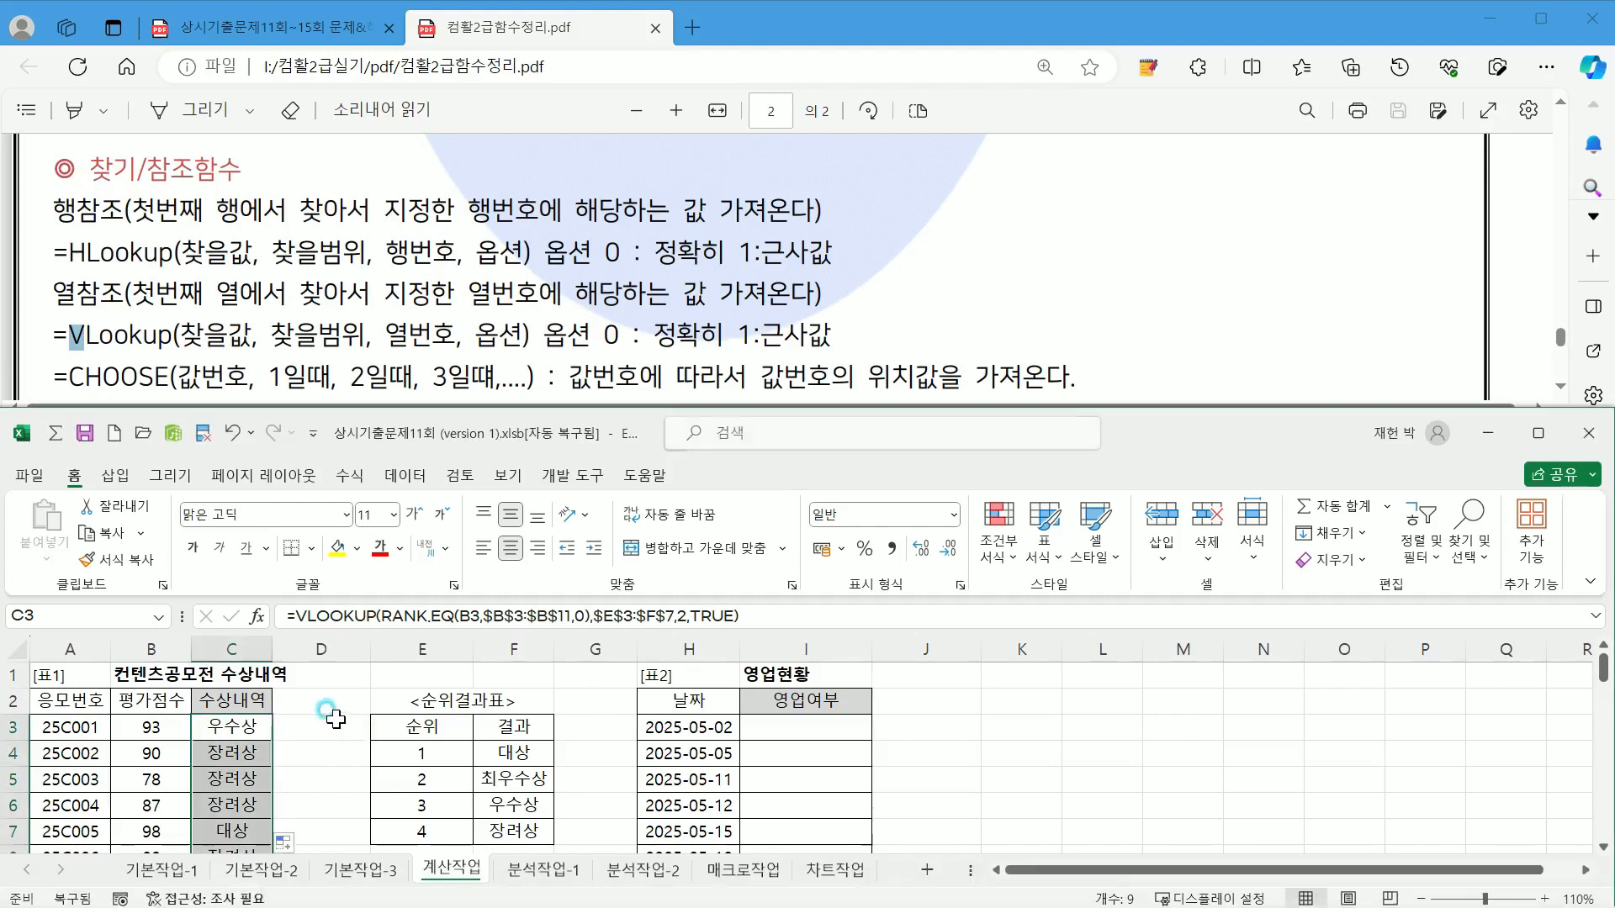
left_click(323, 705)
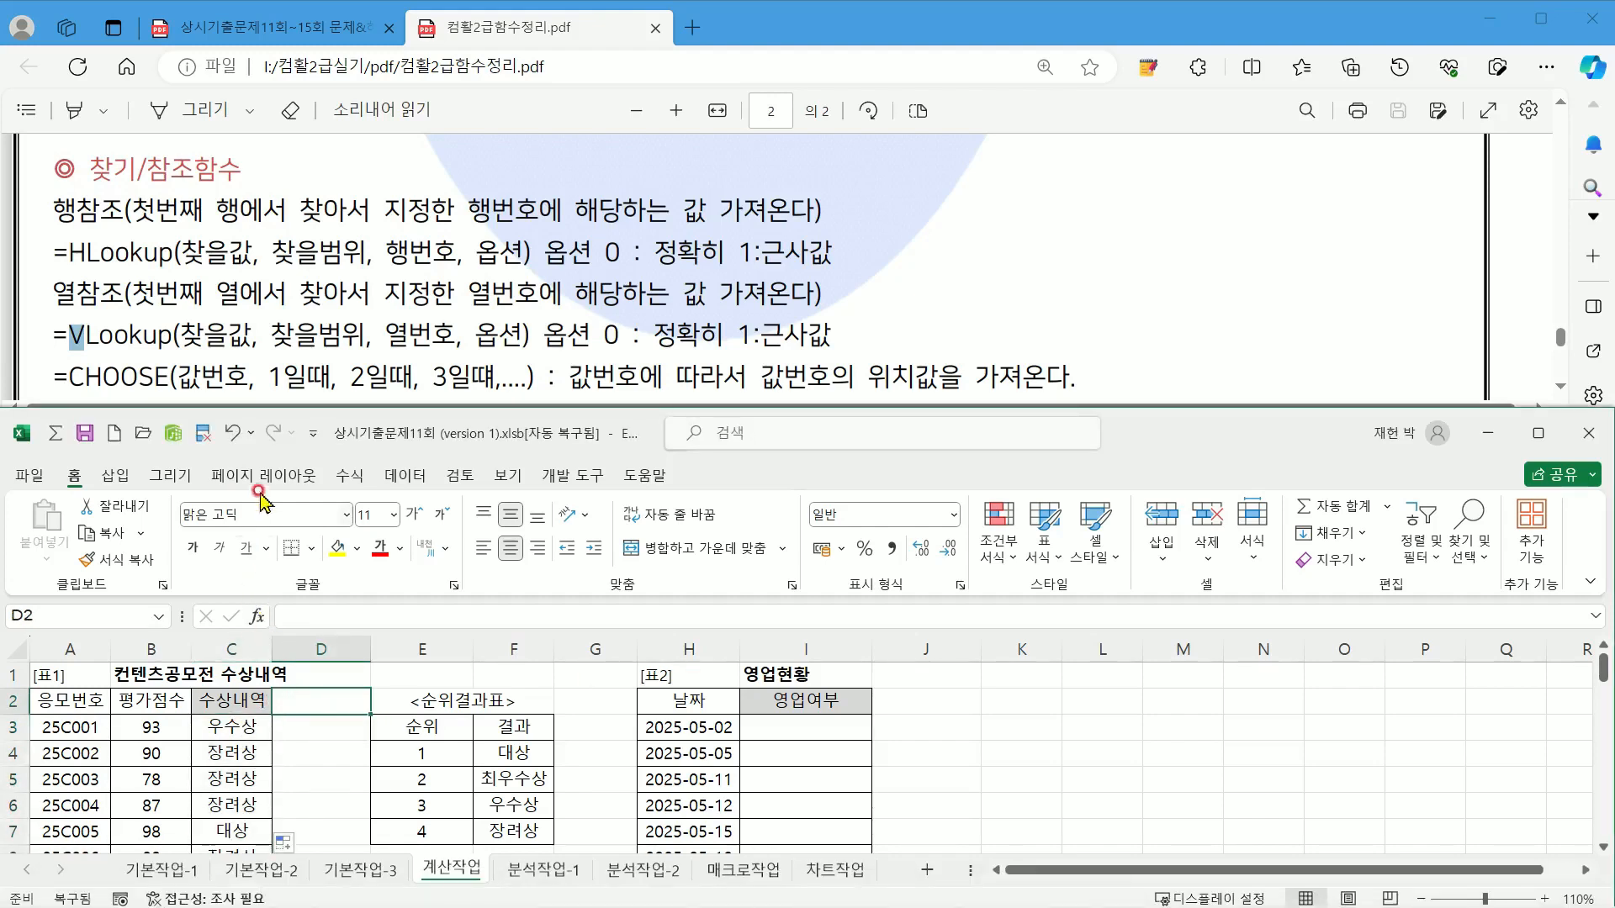
Step: Clear the 수상내역 formulas from C3:C11
left_click(246, 730)
left_click_drag(246, 730, 244, 820)
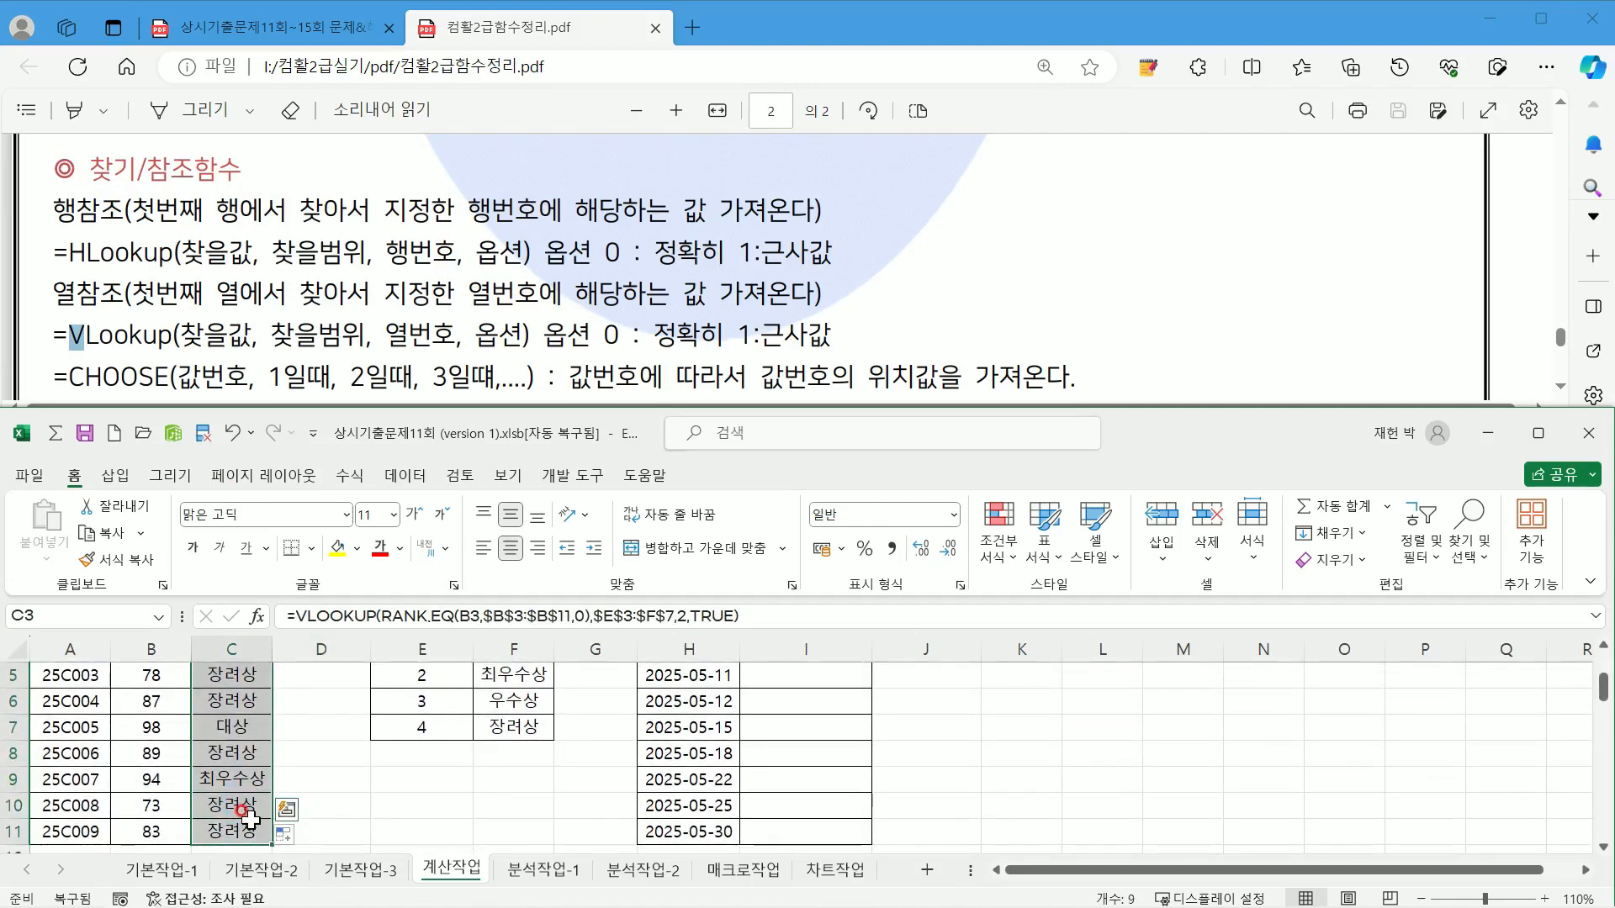
key("Delete")
scroll(244, 820, "up", 2)
Step: Start a RANK.EQ formula in C3 with the 평가점수 cell B3 as its number argument
left_click(231, 731)
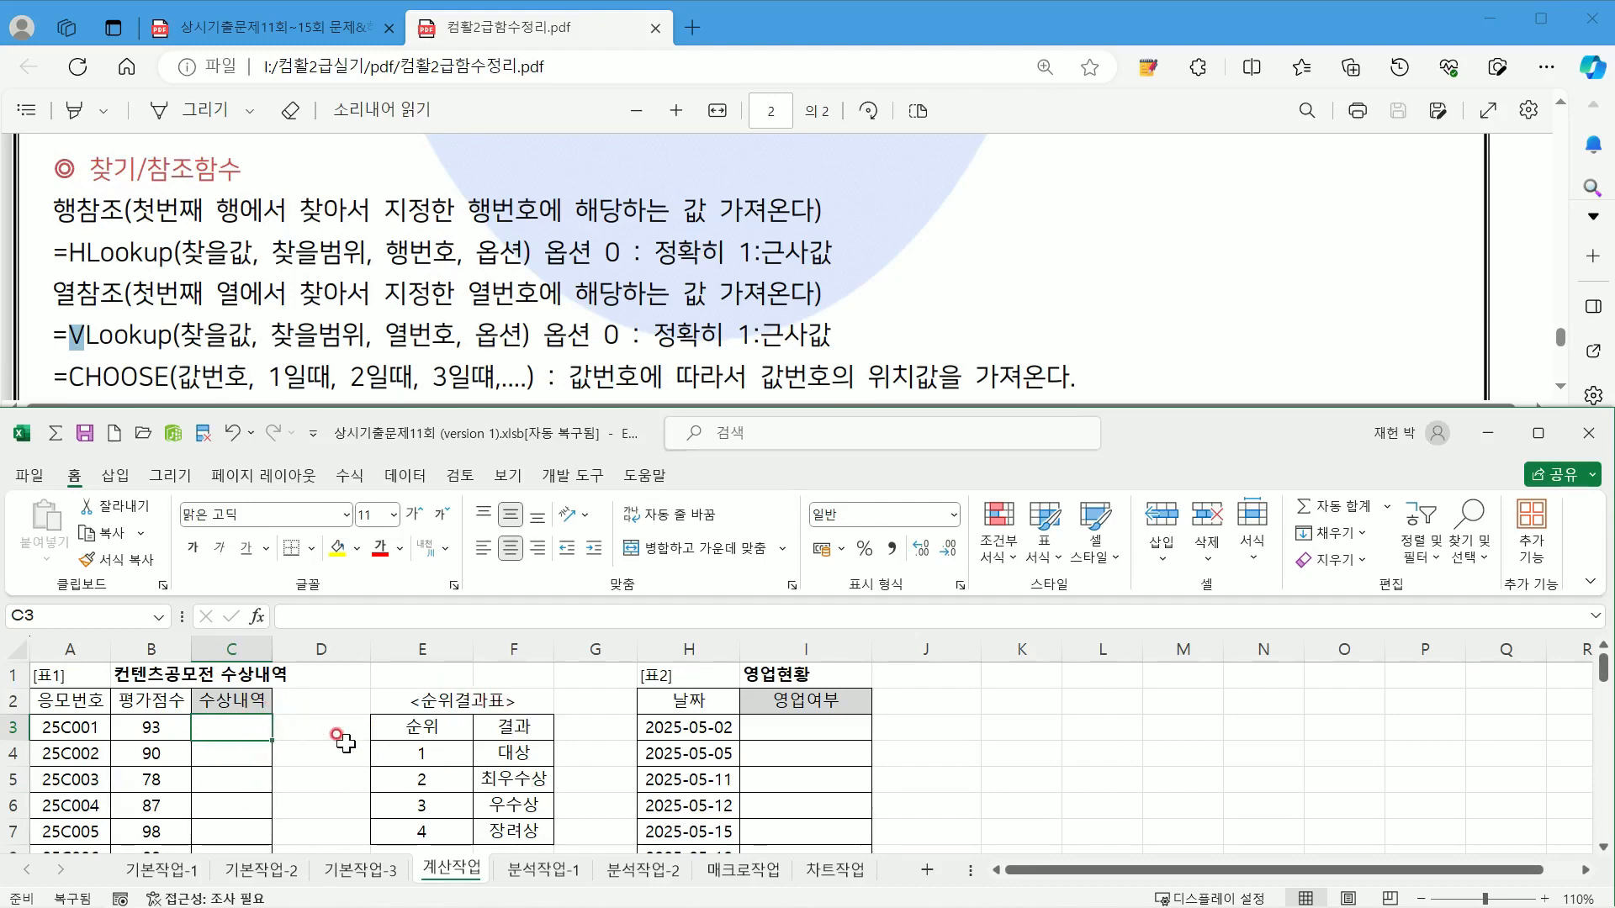
type("=")
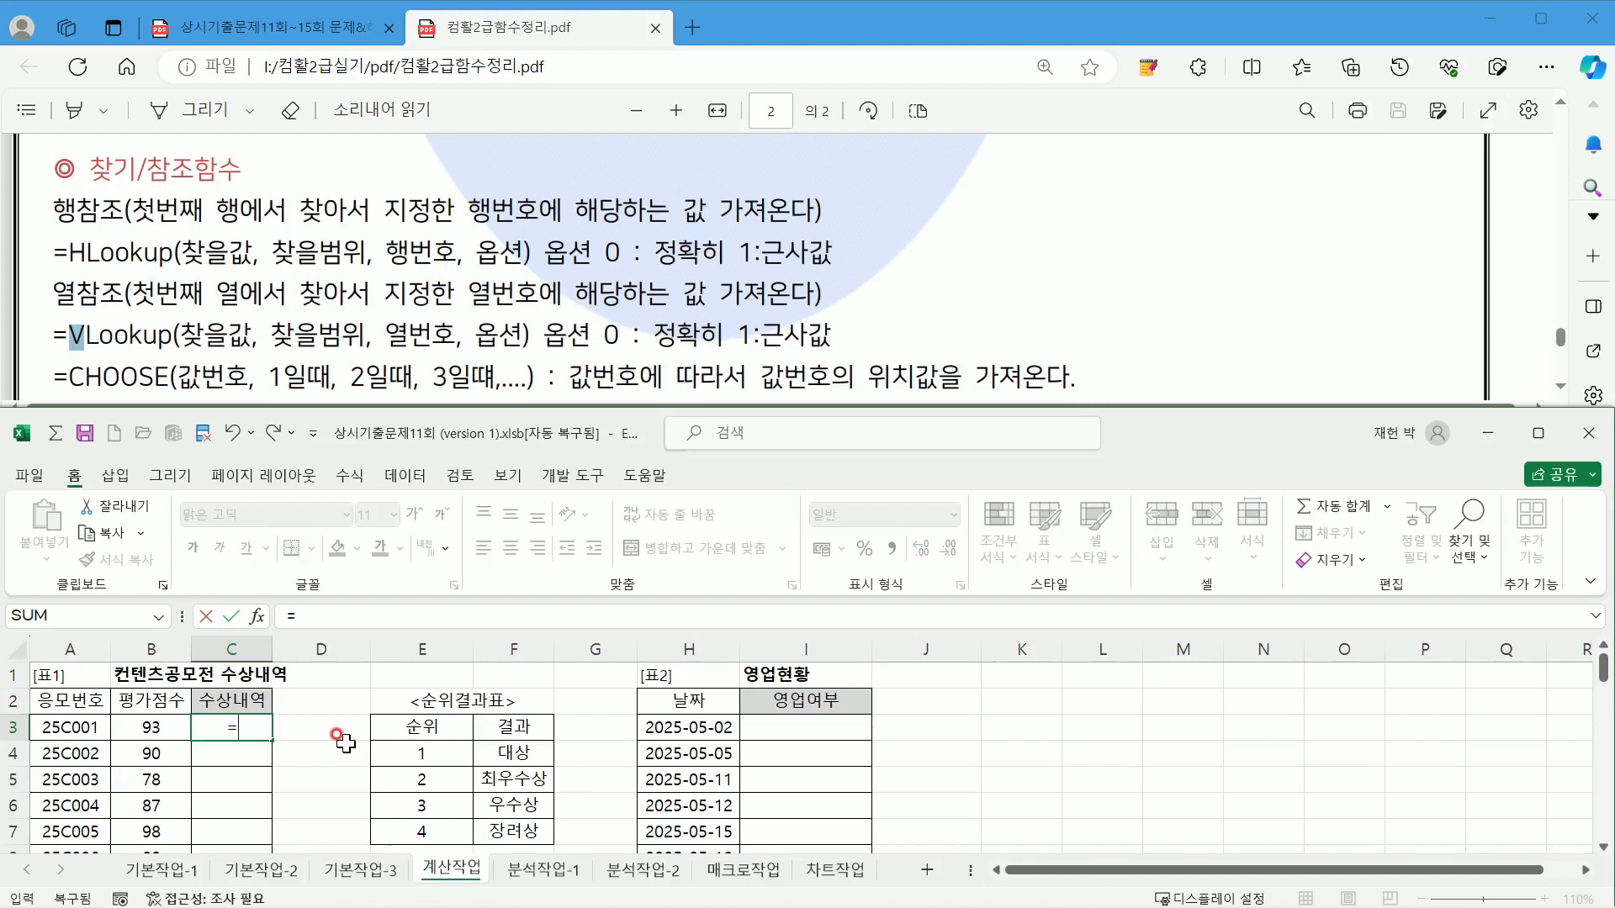
type("ra")
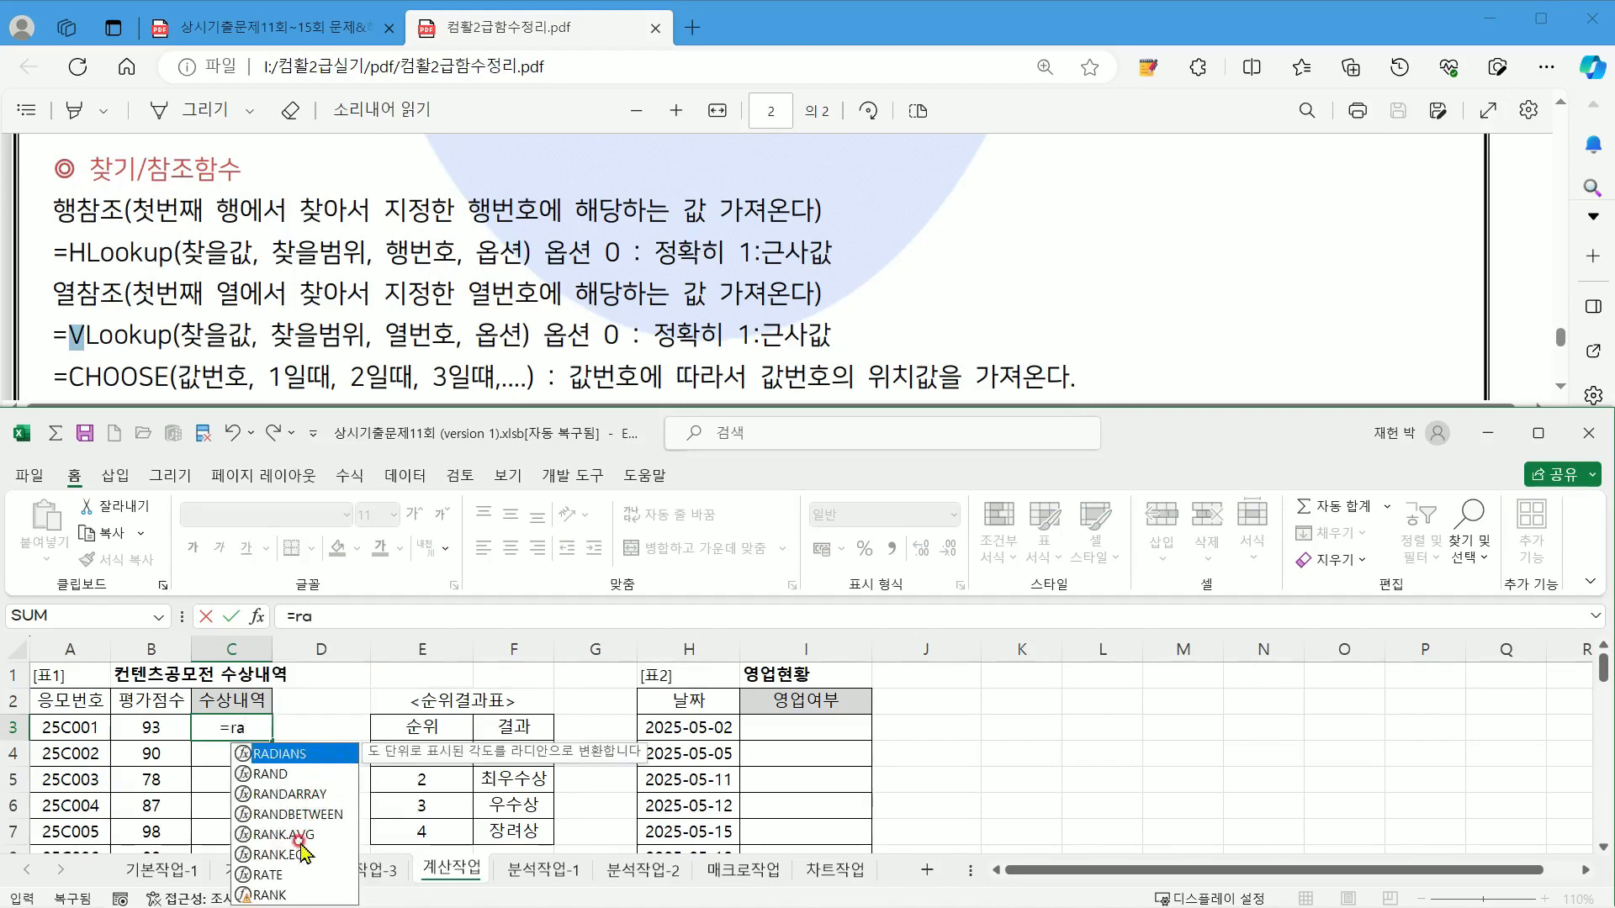
left_click(269, 855)
double_click(269, 856)
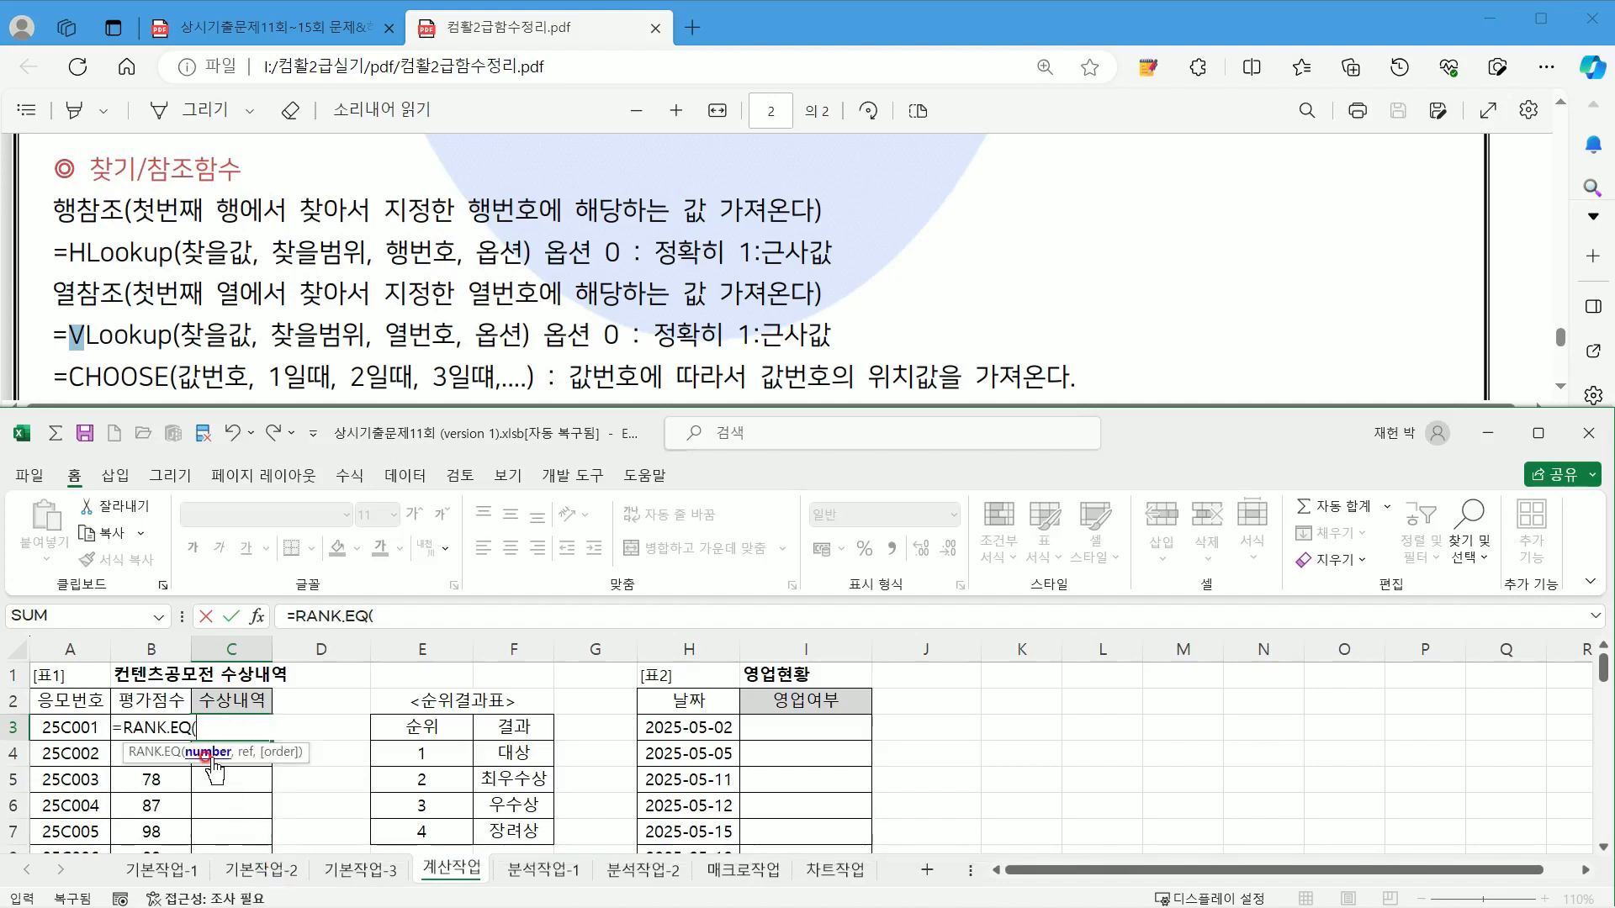
left_click(143, 700)
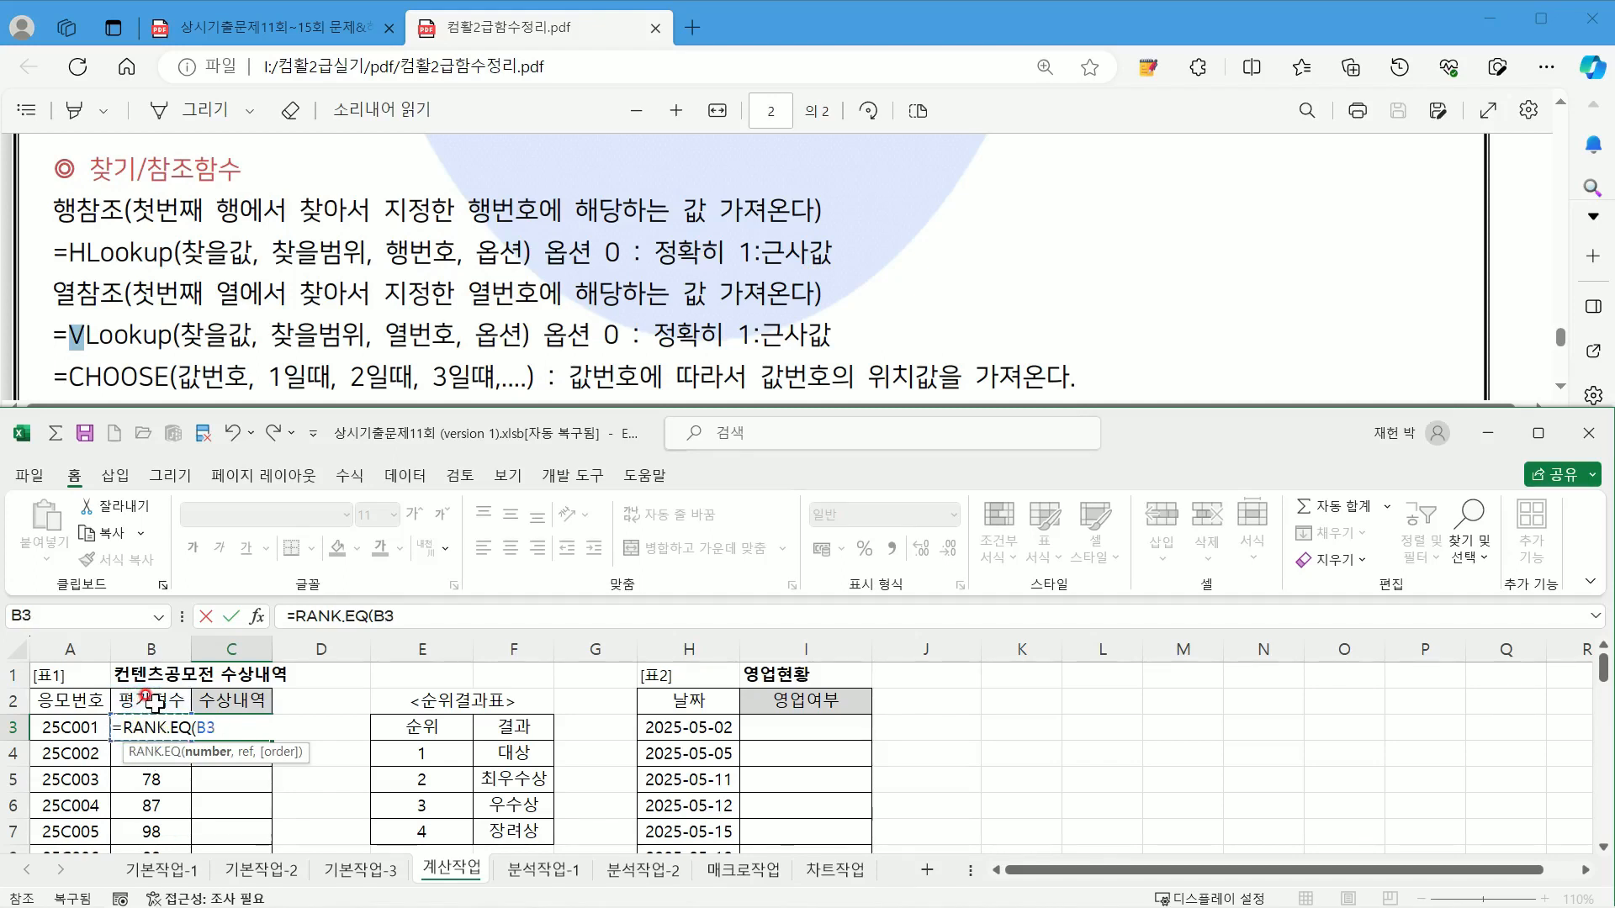
type(",")
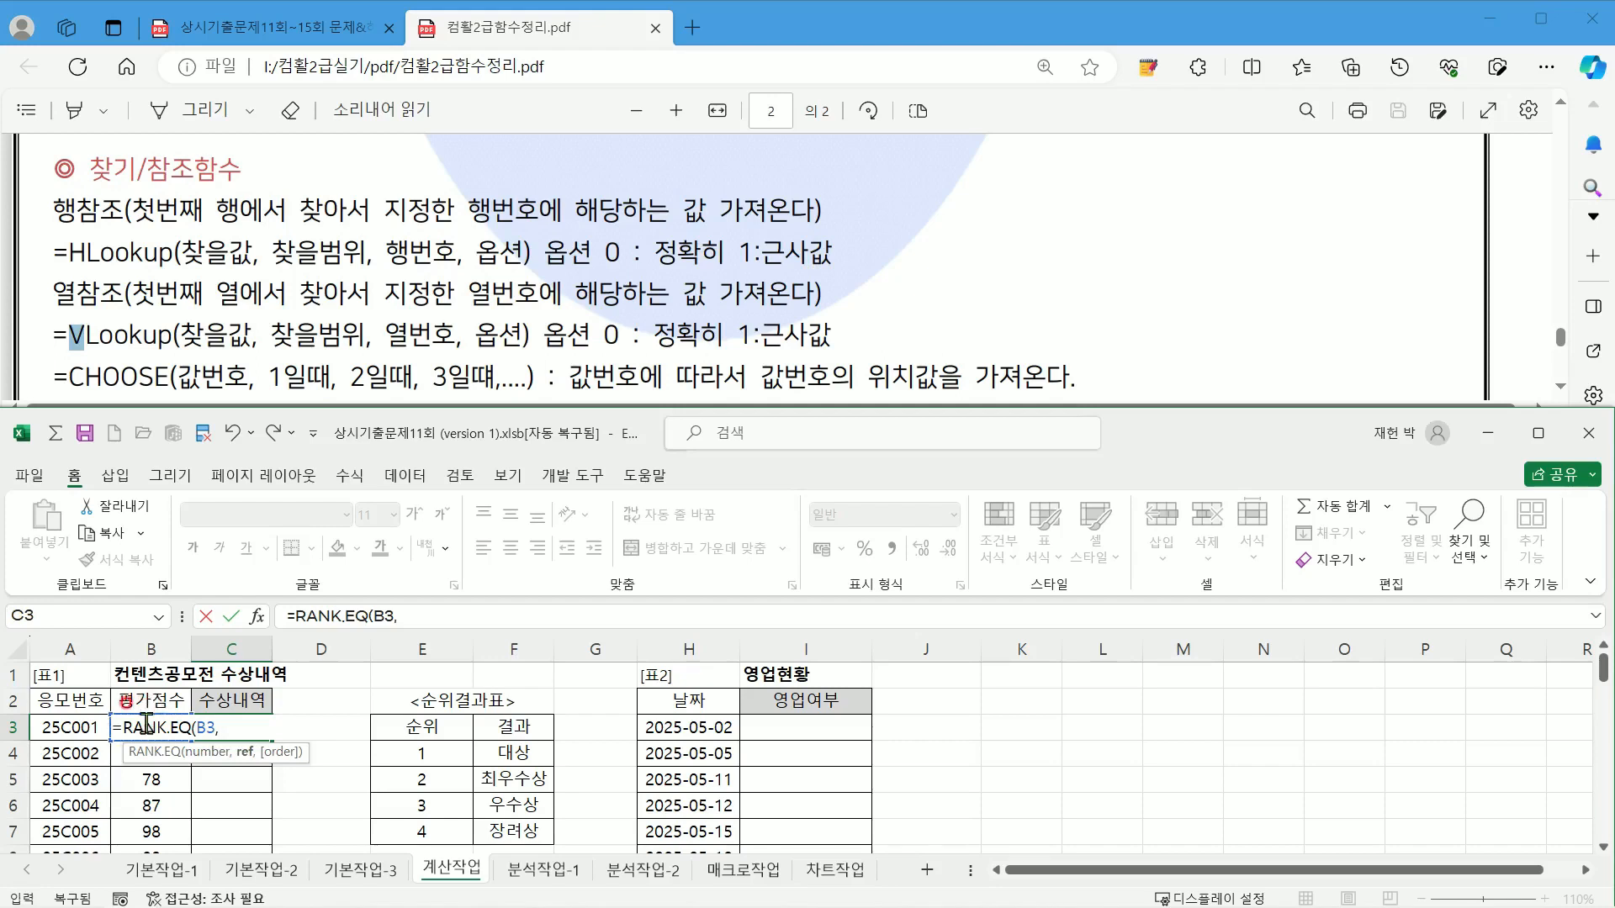
Step: Set RANK.EQ's ref to the absolute range $B$3:$B$11 and its order to 0 (내림차순), and commit the formula in C3
scroll(151, 761, "down", 2)
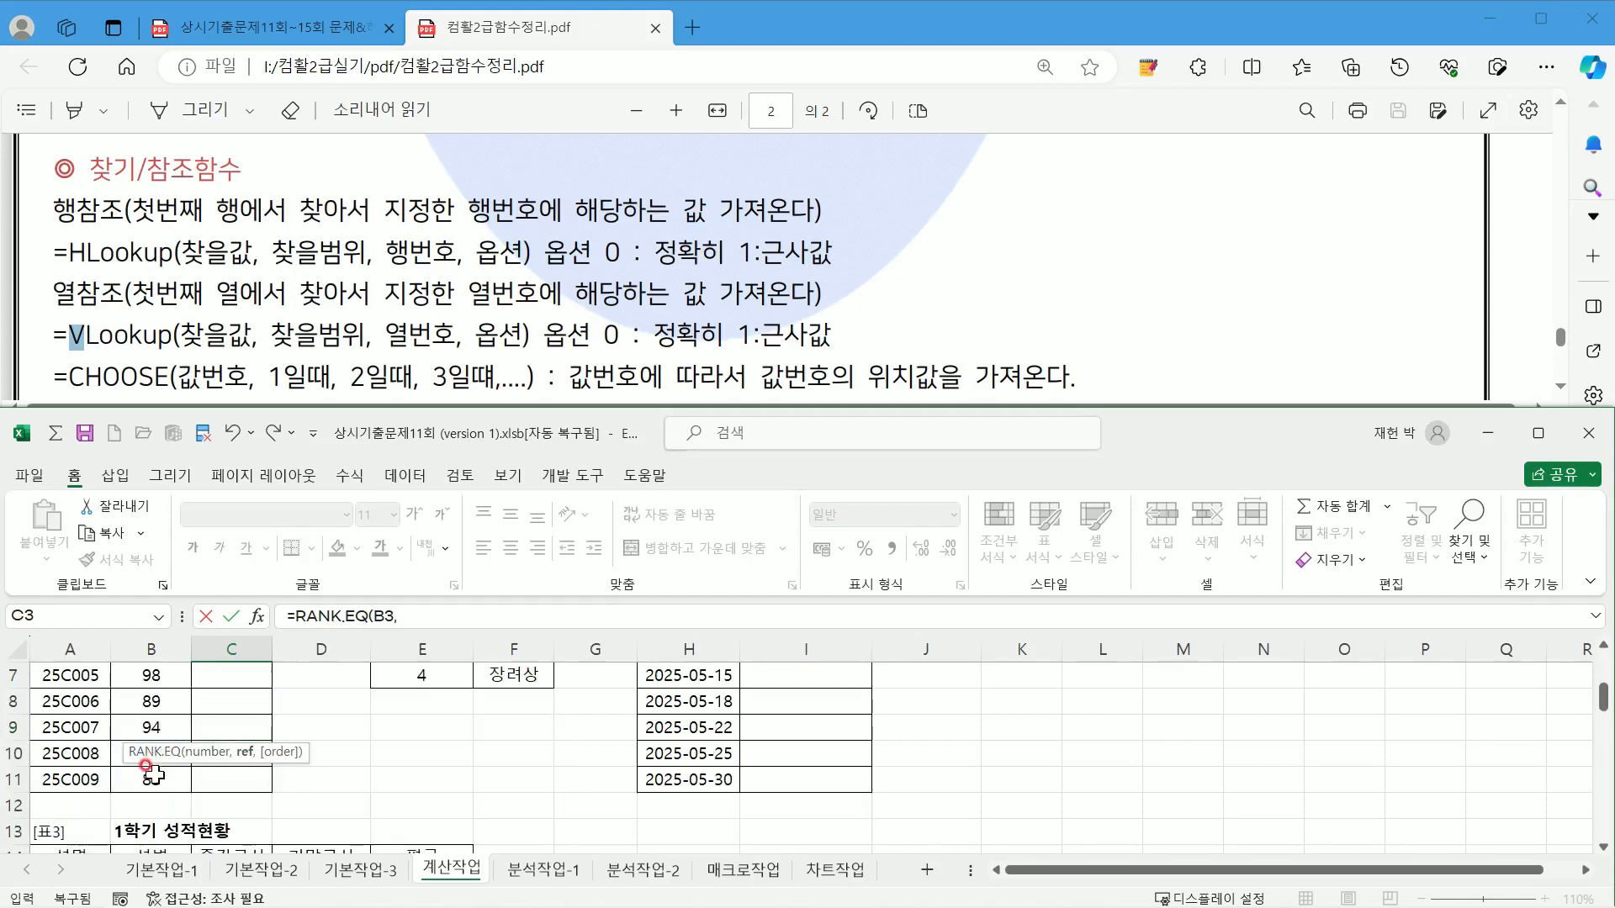
left_click_drag(139, 781, 138, 698)
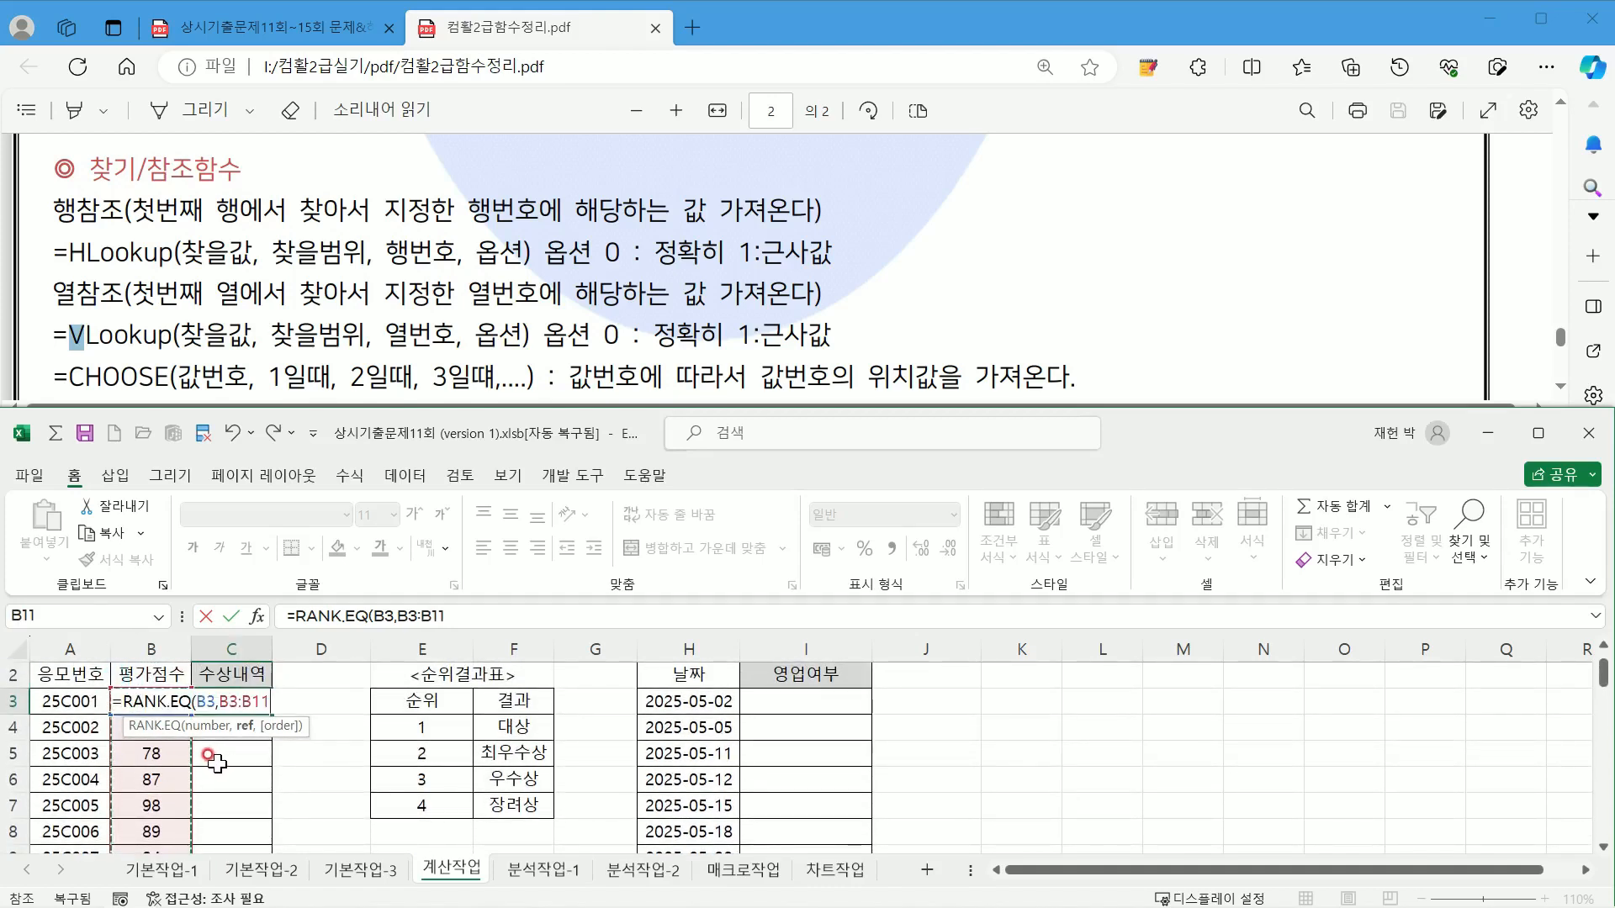
key("F4")
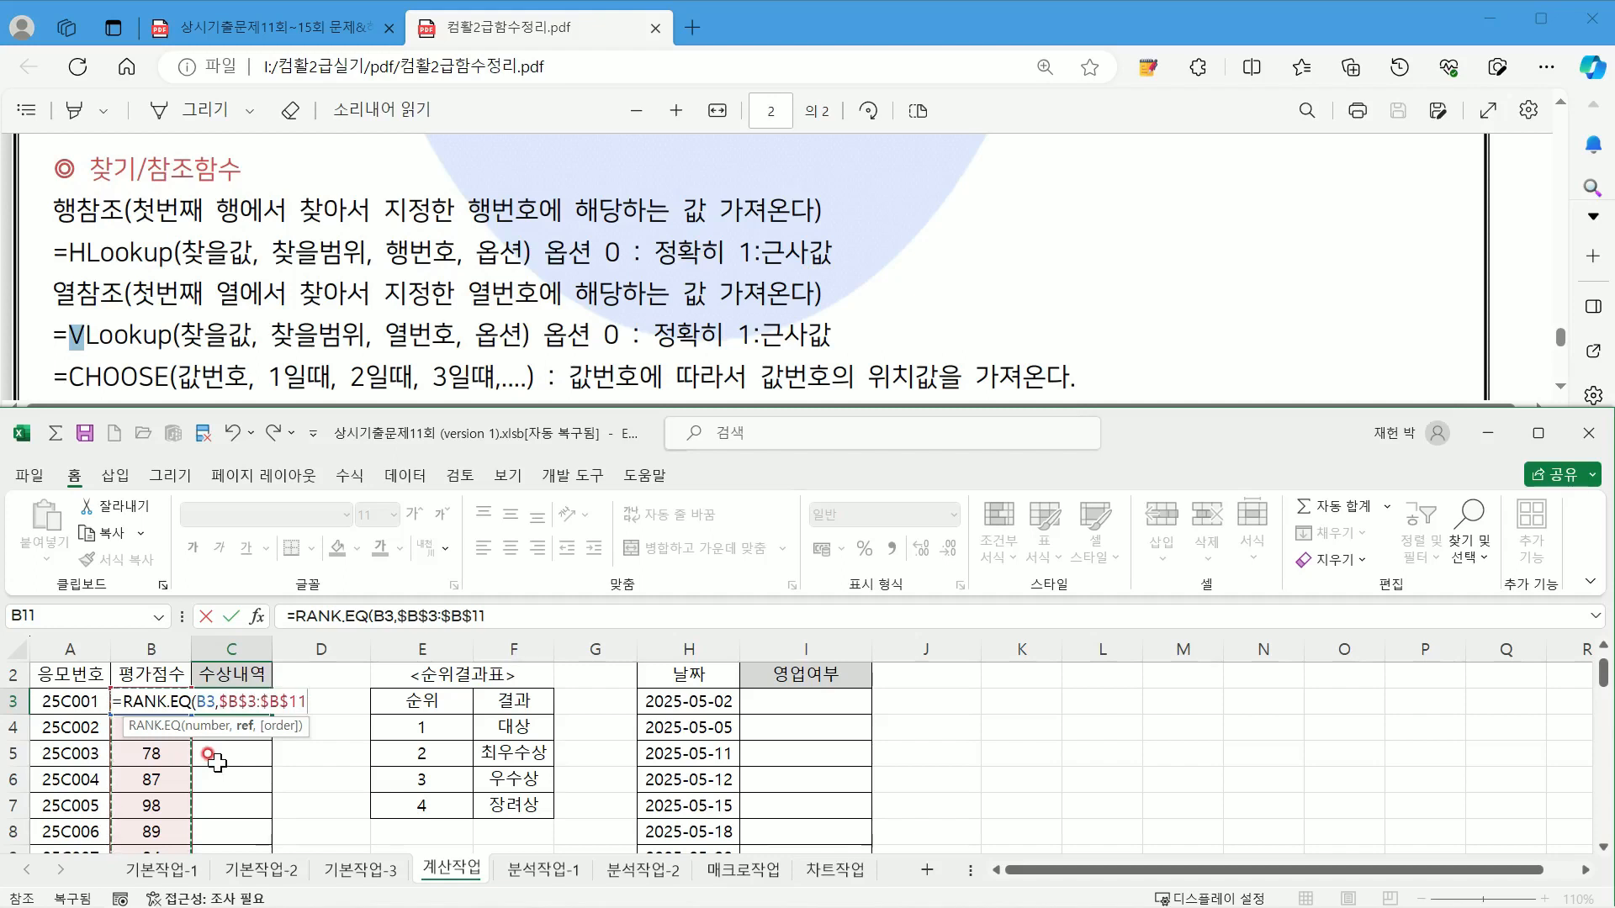
type(",")
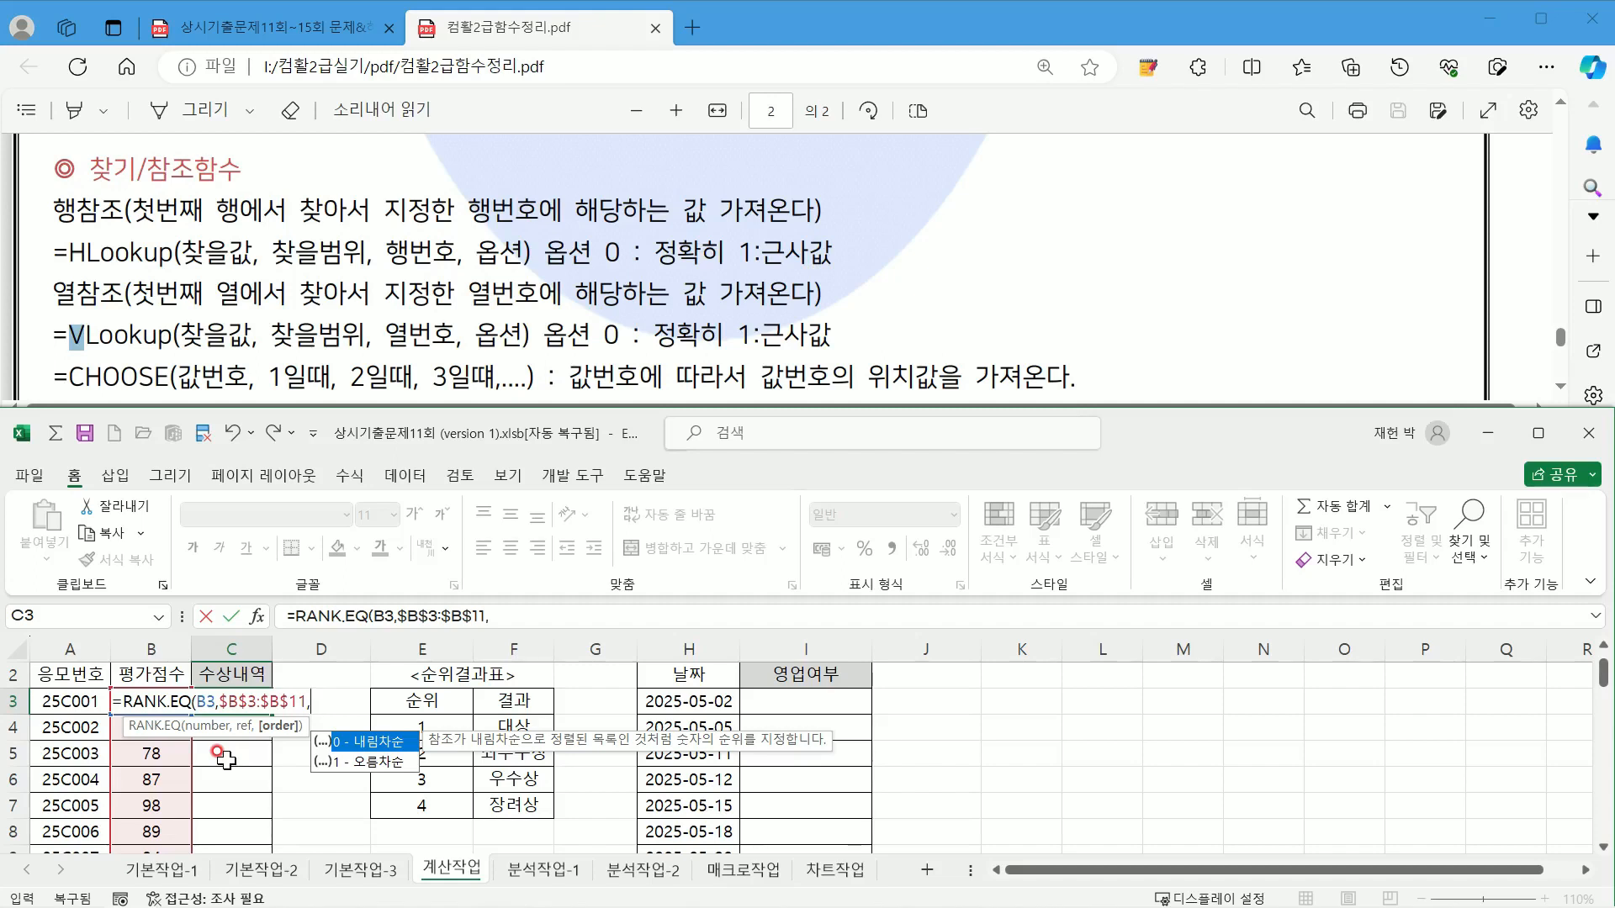
double_click(372, 737)
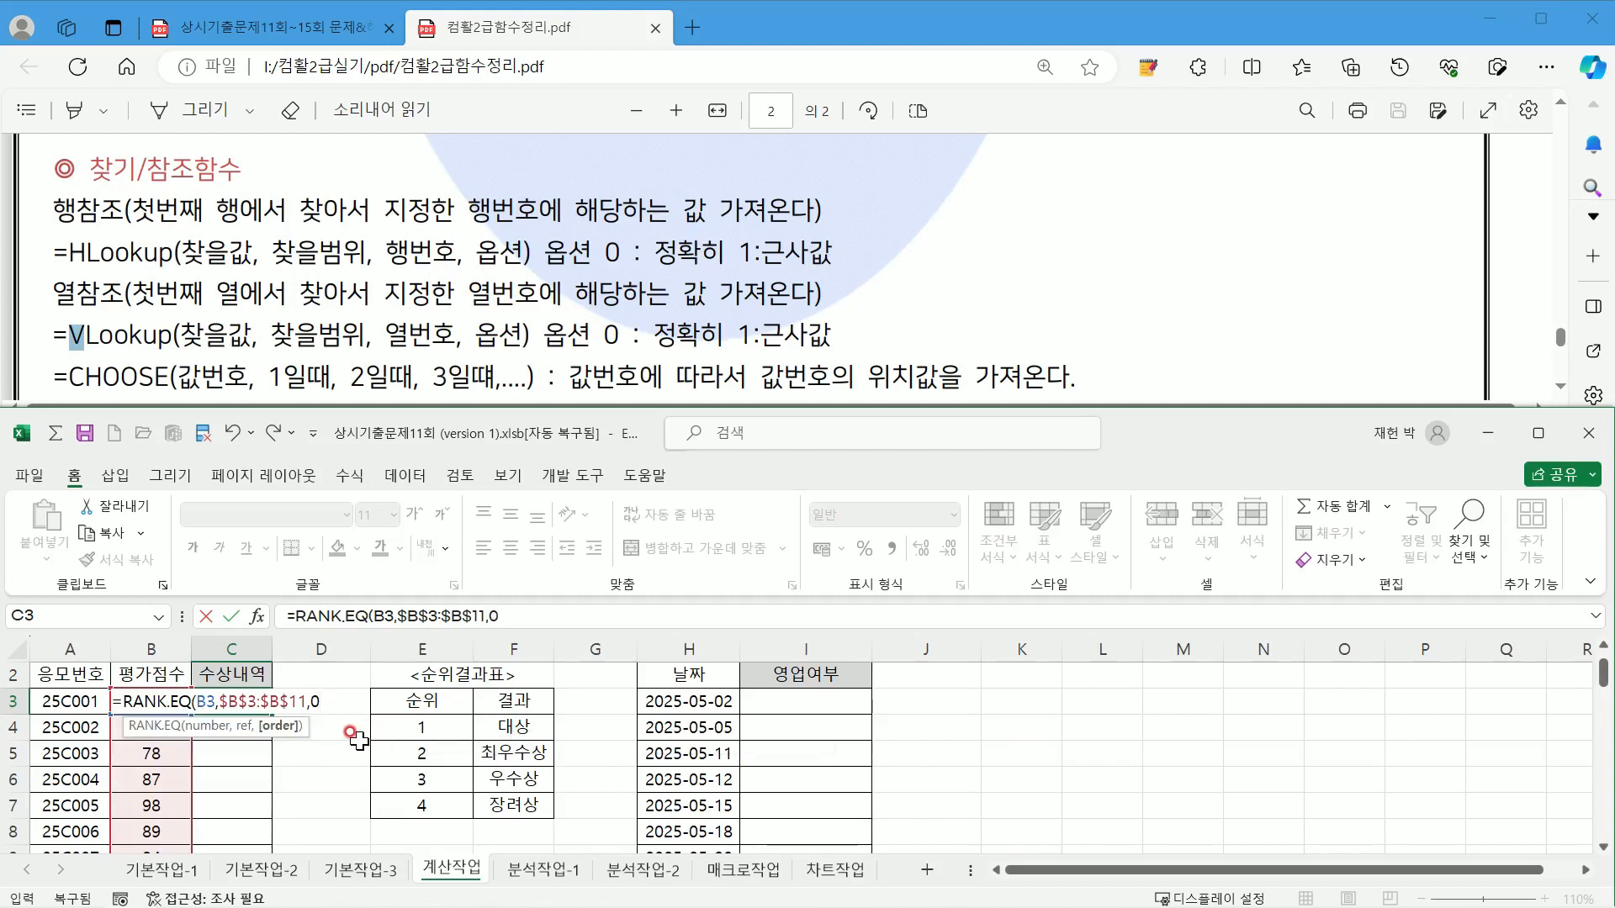
key("Return")
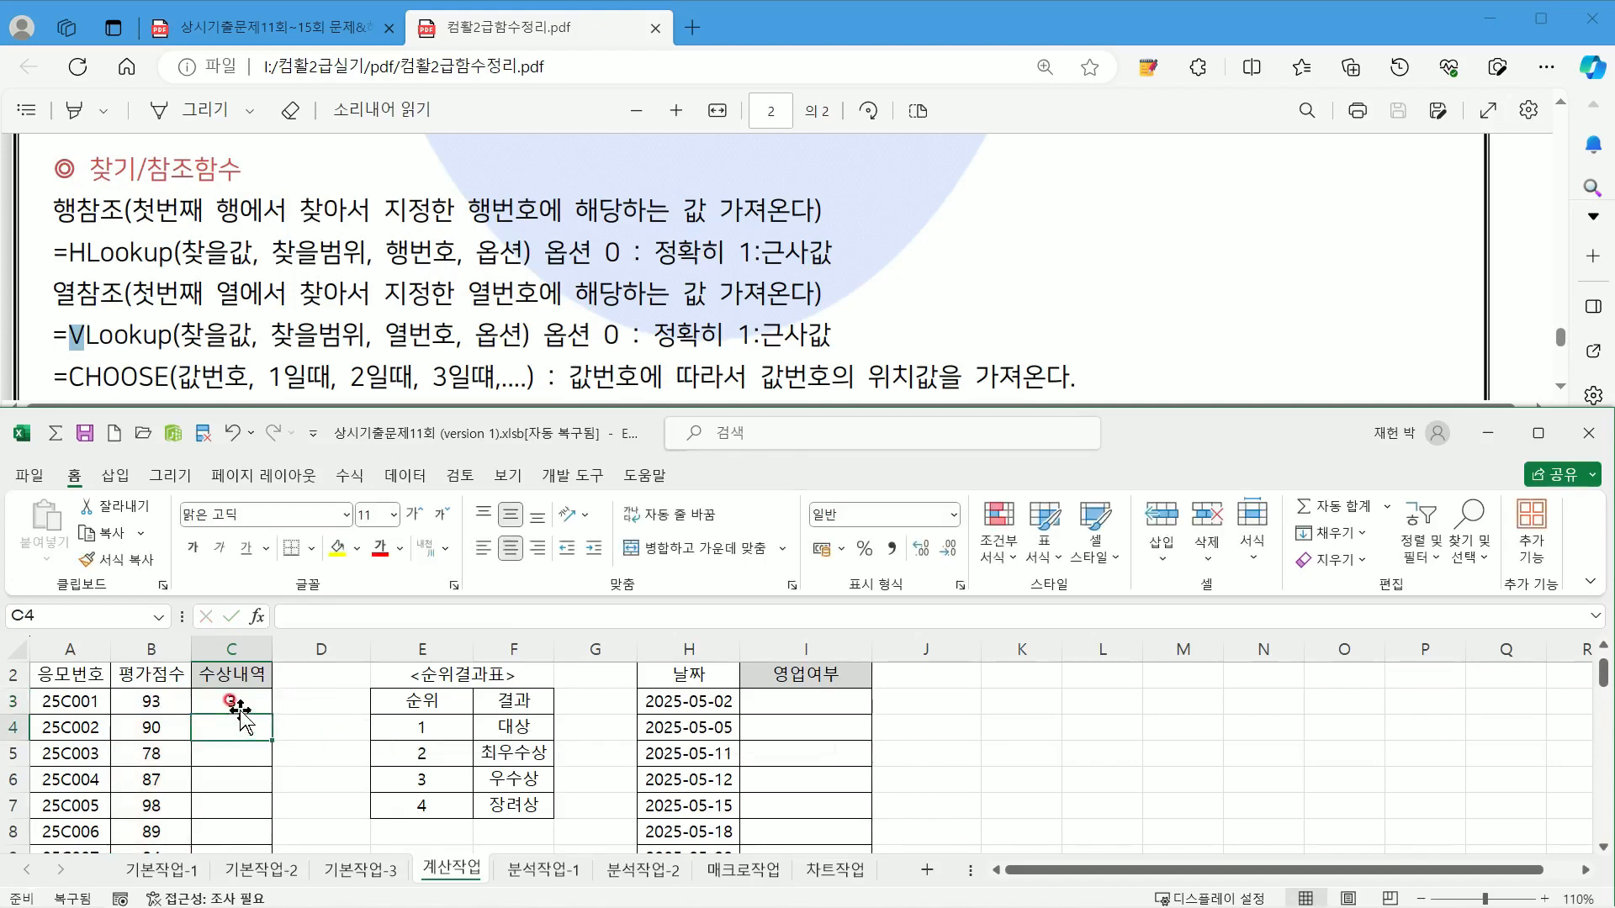
Step: Fill C3's RANK.EQ formula down the 수상내역 column through C11 and review the ranks
left_click(240, 703)
left_click_drag(270, 714, 257, 852)
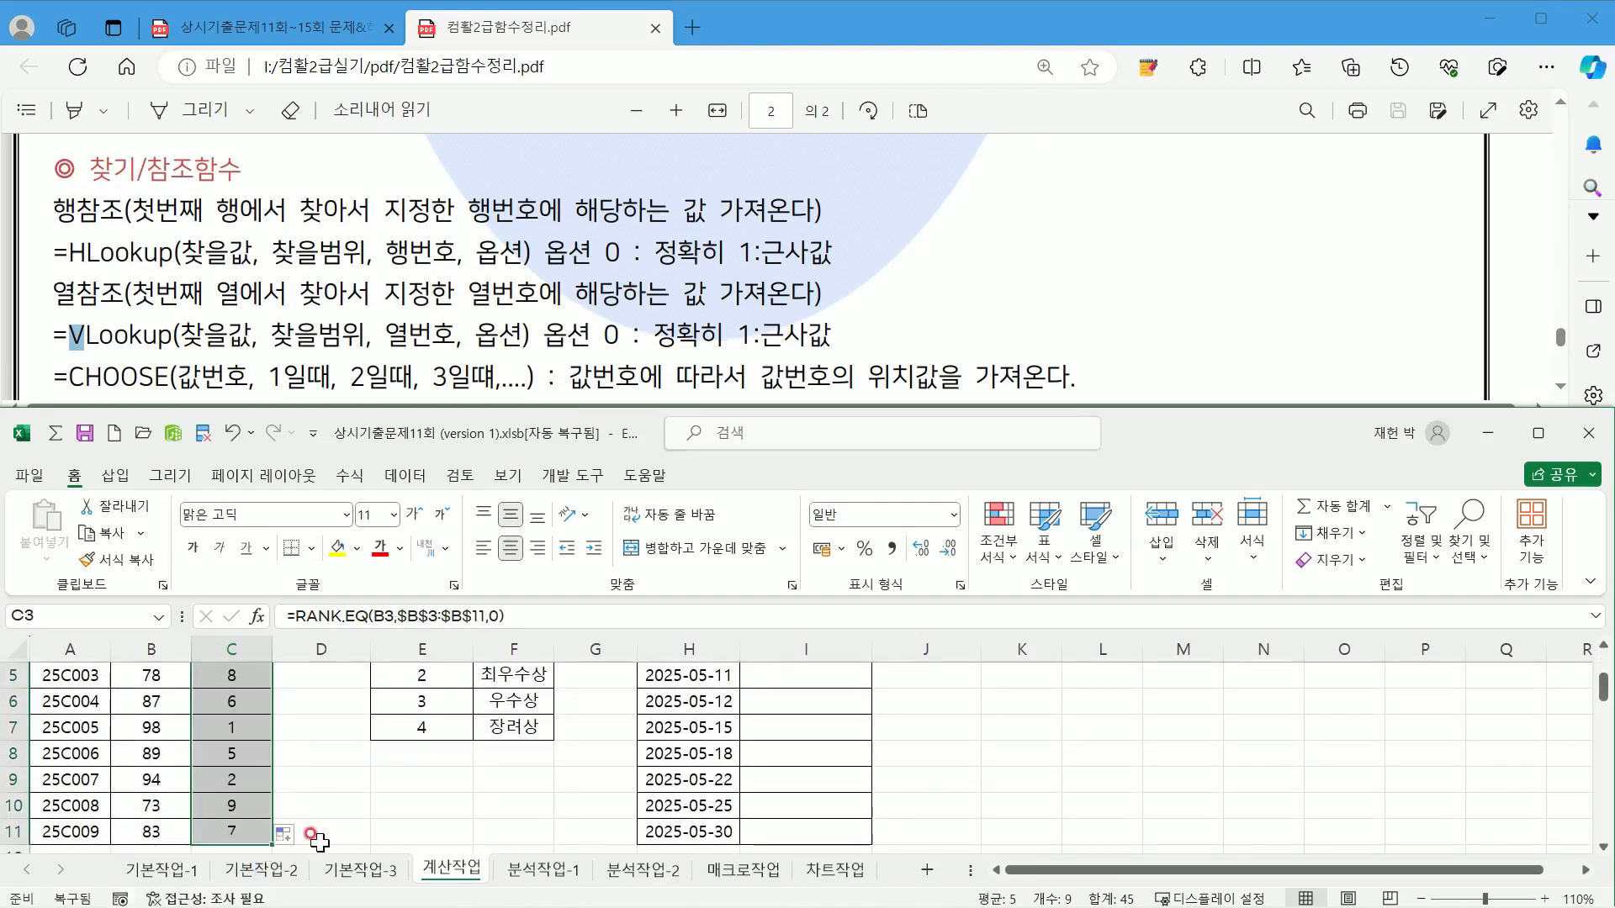
scroll(311, 838, "up", 2)
scroll(310, 837, "down", 1)
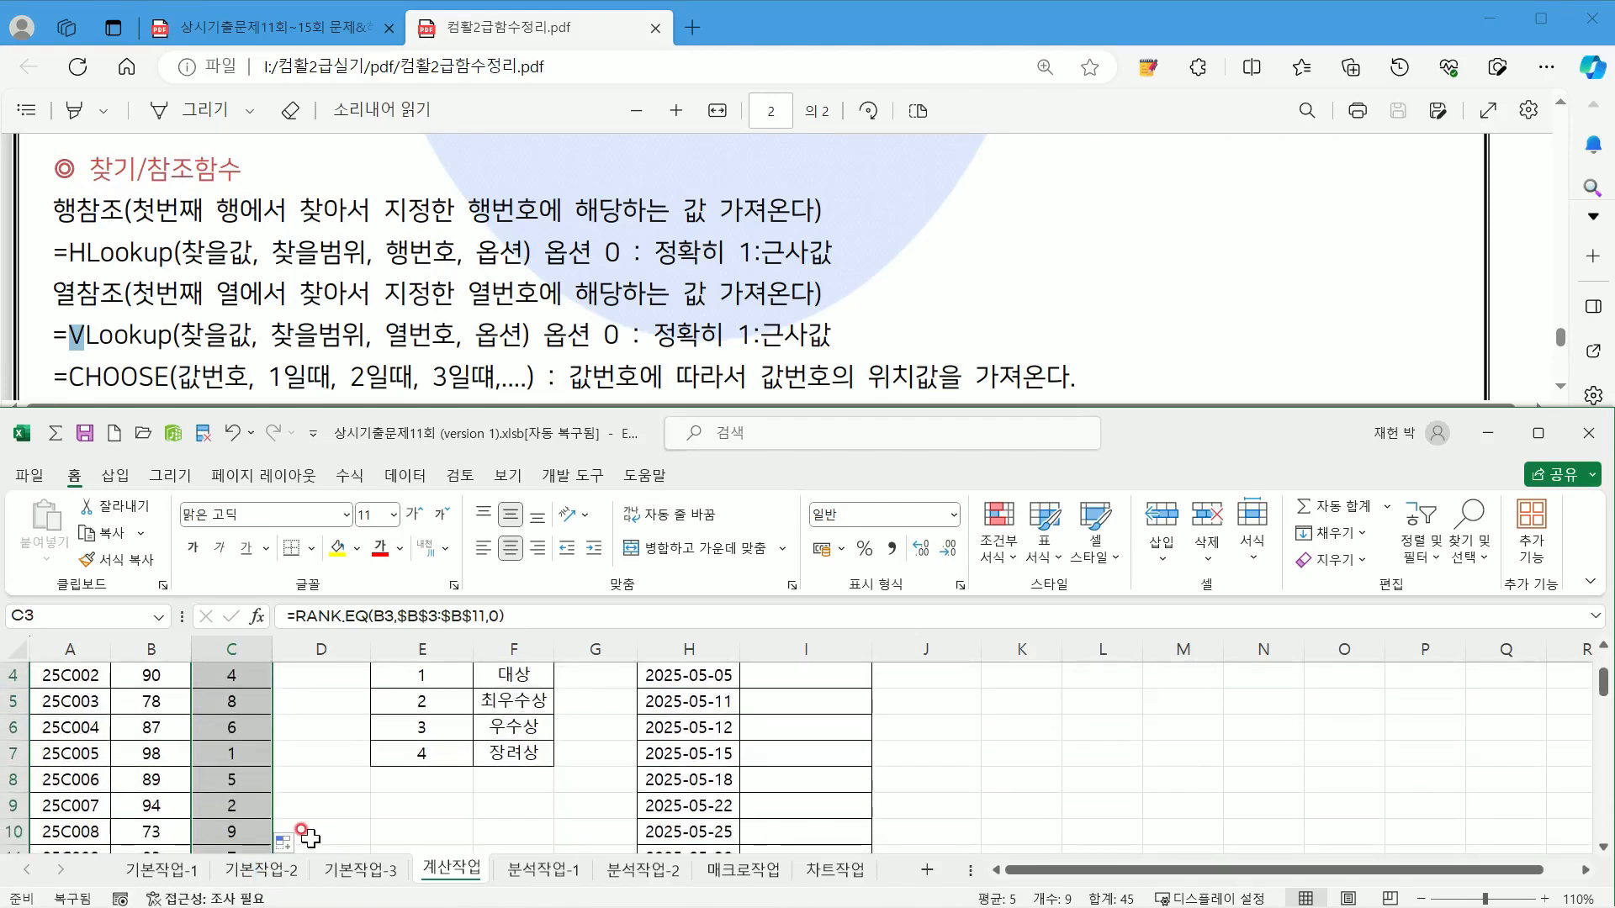
scroll(310, 837, "up", 1)
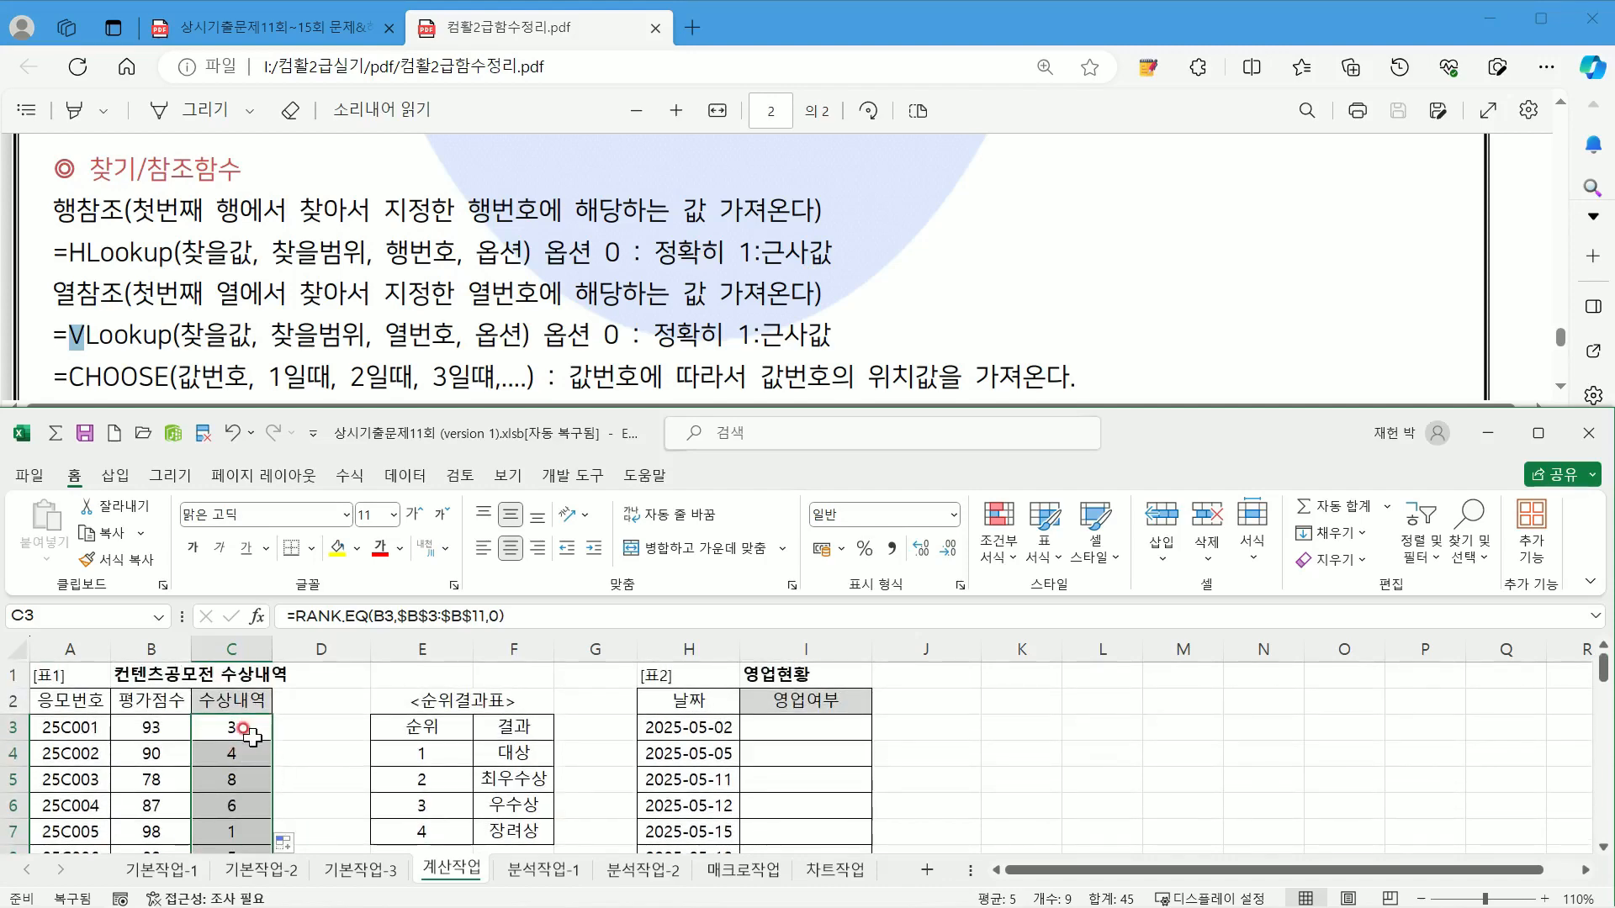
scroll(241, 765, "down", 1)
scroll(243, 778, "up", 1)
Step: Wrap C3's RANK.EQ in VLOOKUP as the lookup value, with the absolute range $E$3:$F$7 as the table array
double_click(198, 725)
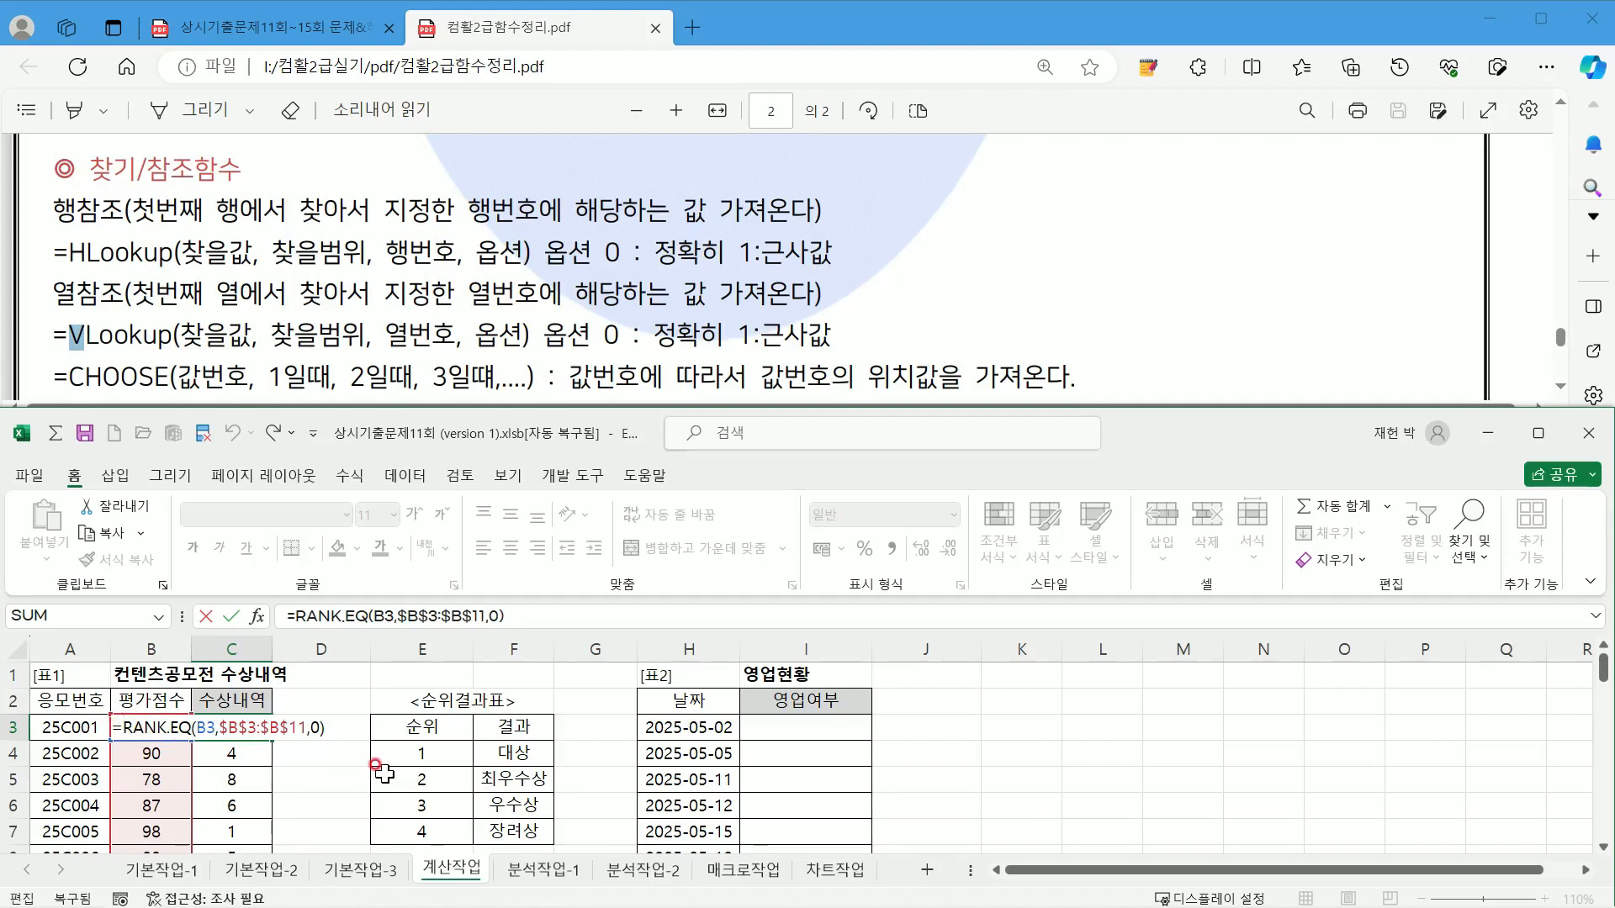
type("vl")
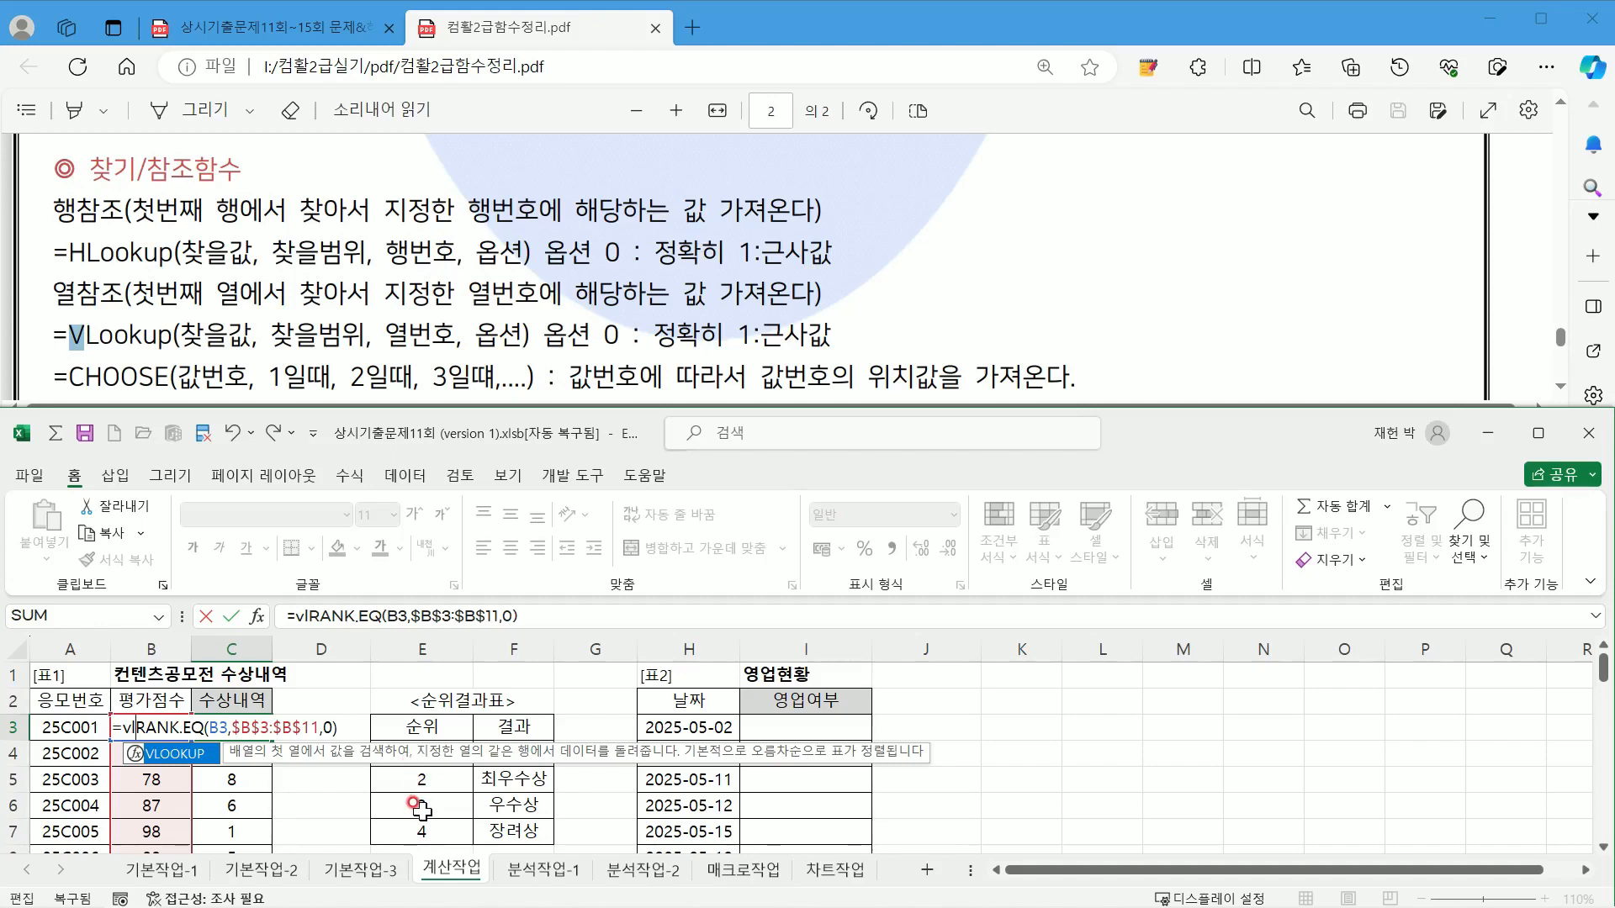
double_click(190, 761)
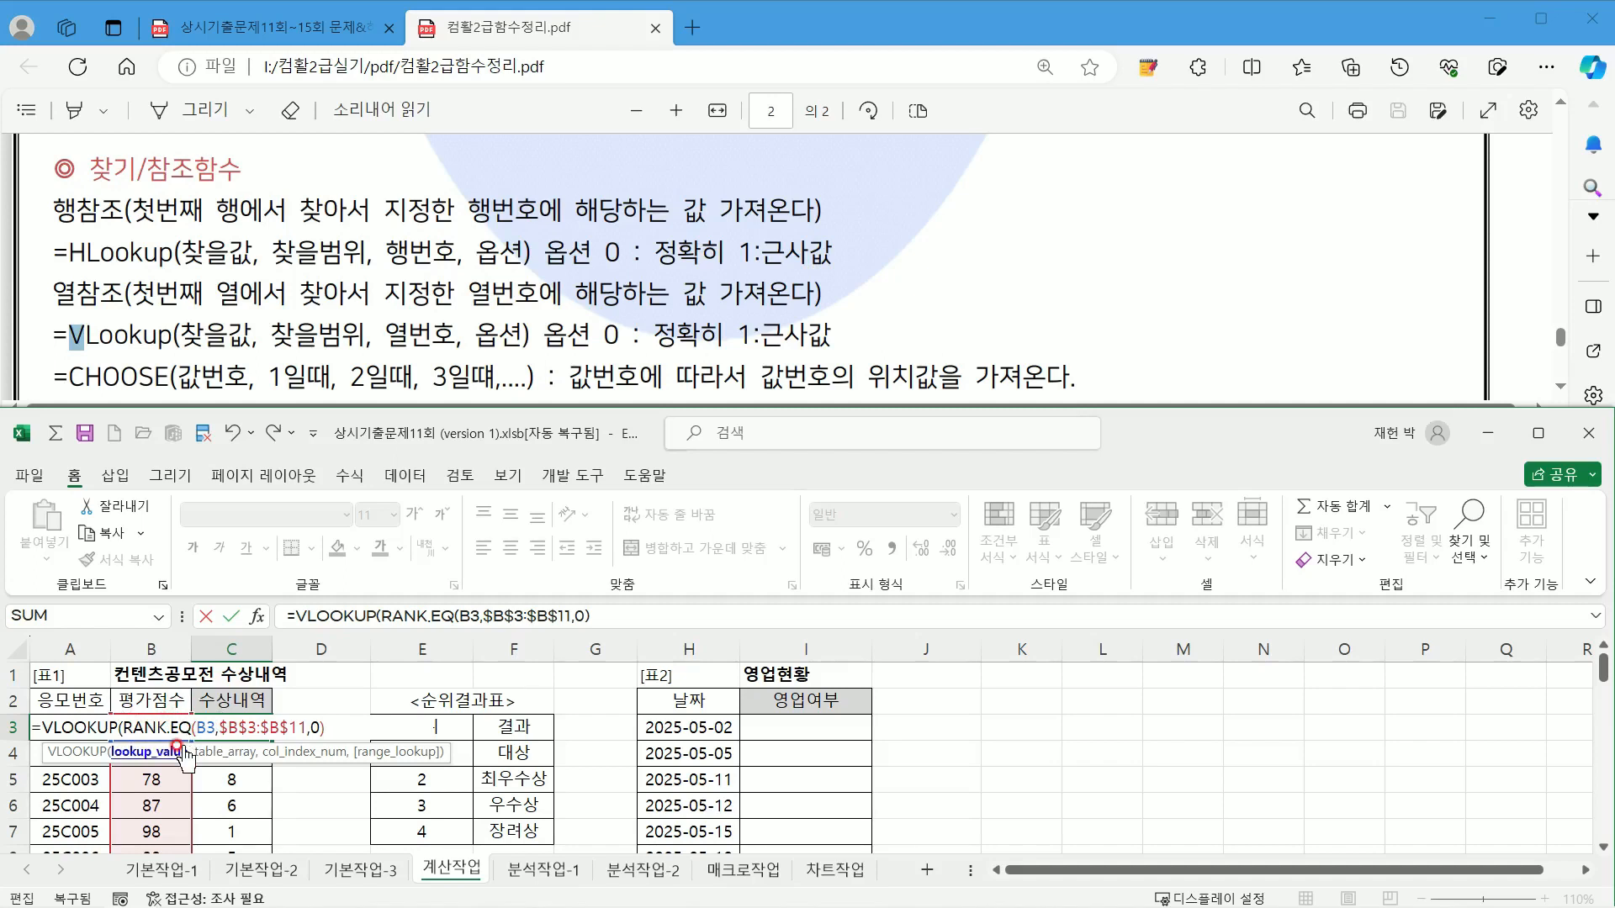
type(",")
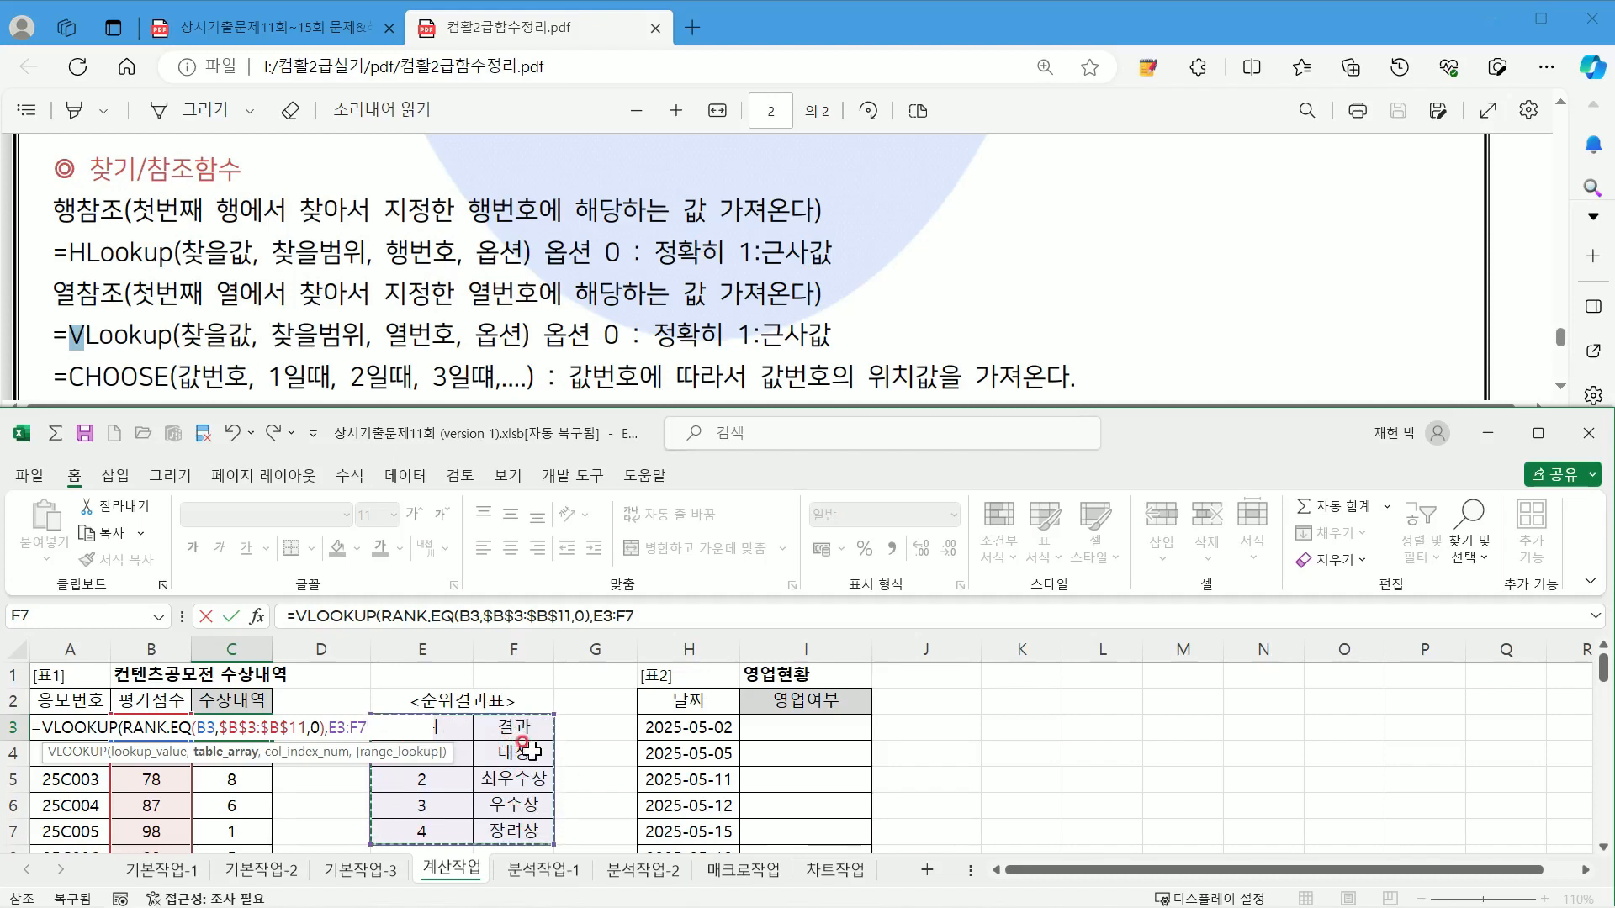
key("F4")
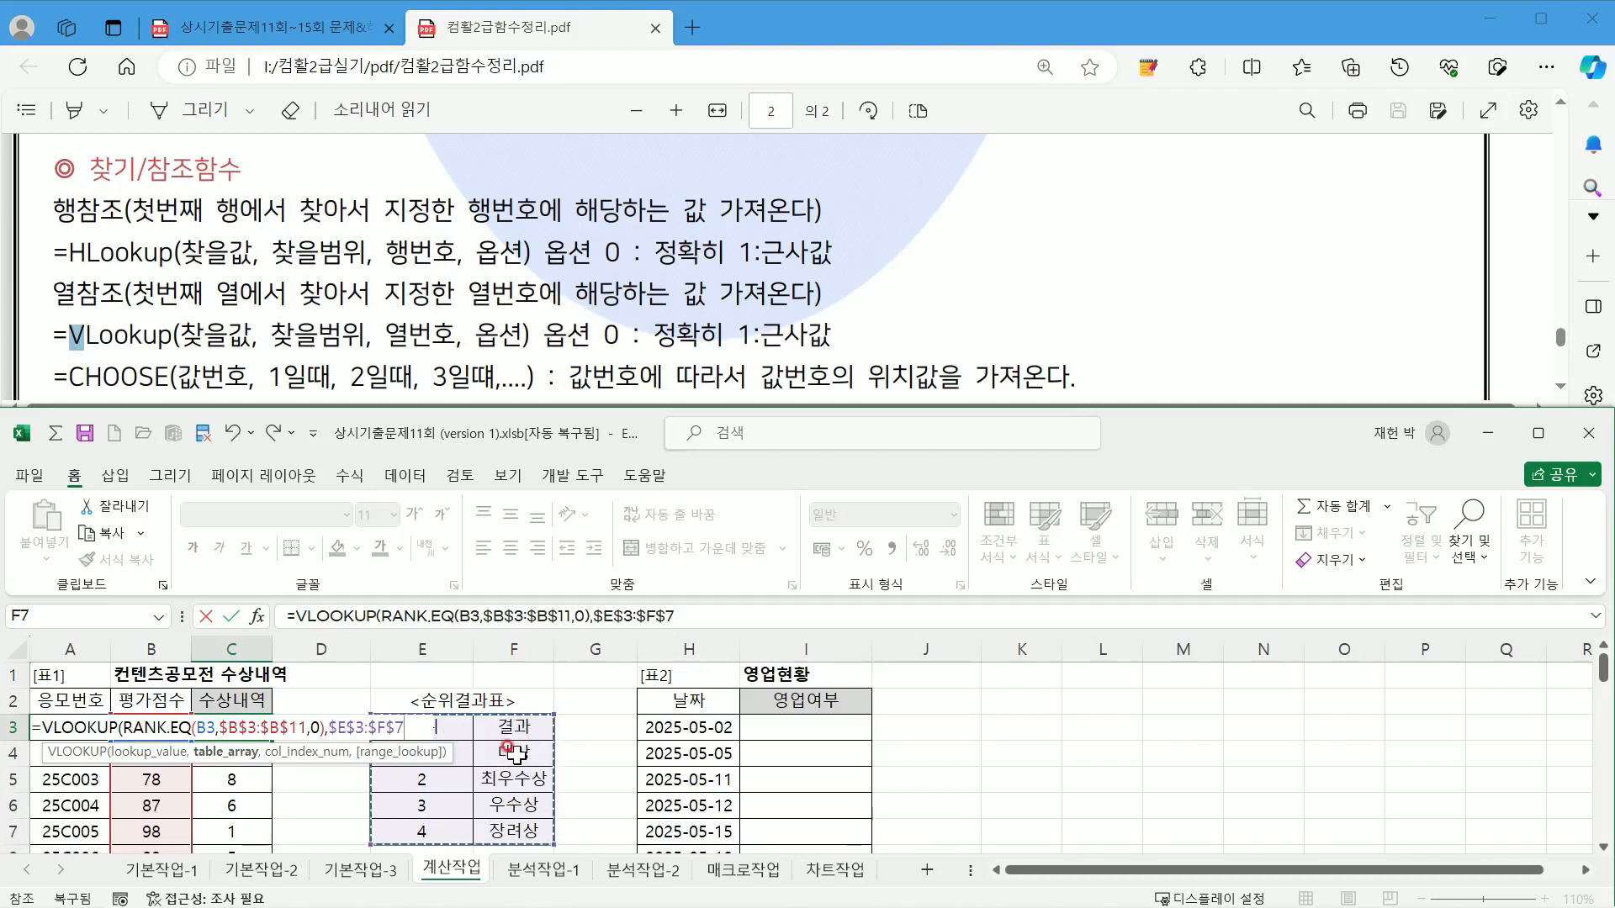
Step: Give VLOOKUP column index 2 and range_lookup TRUE (유사 일치), close the parenthesis, and commit the formula in C3
type(",2")
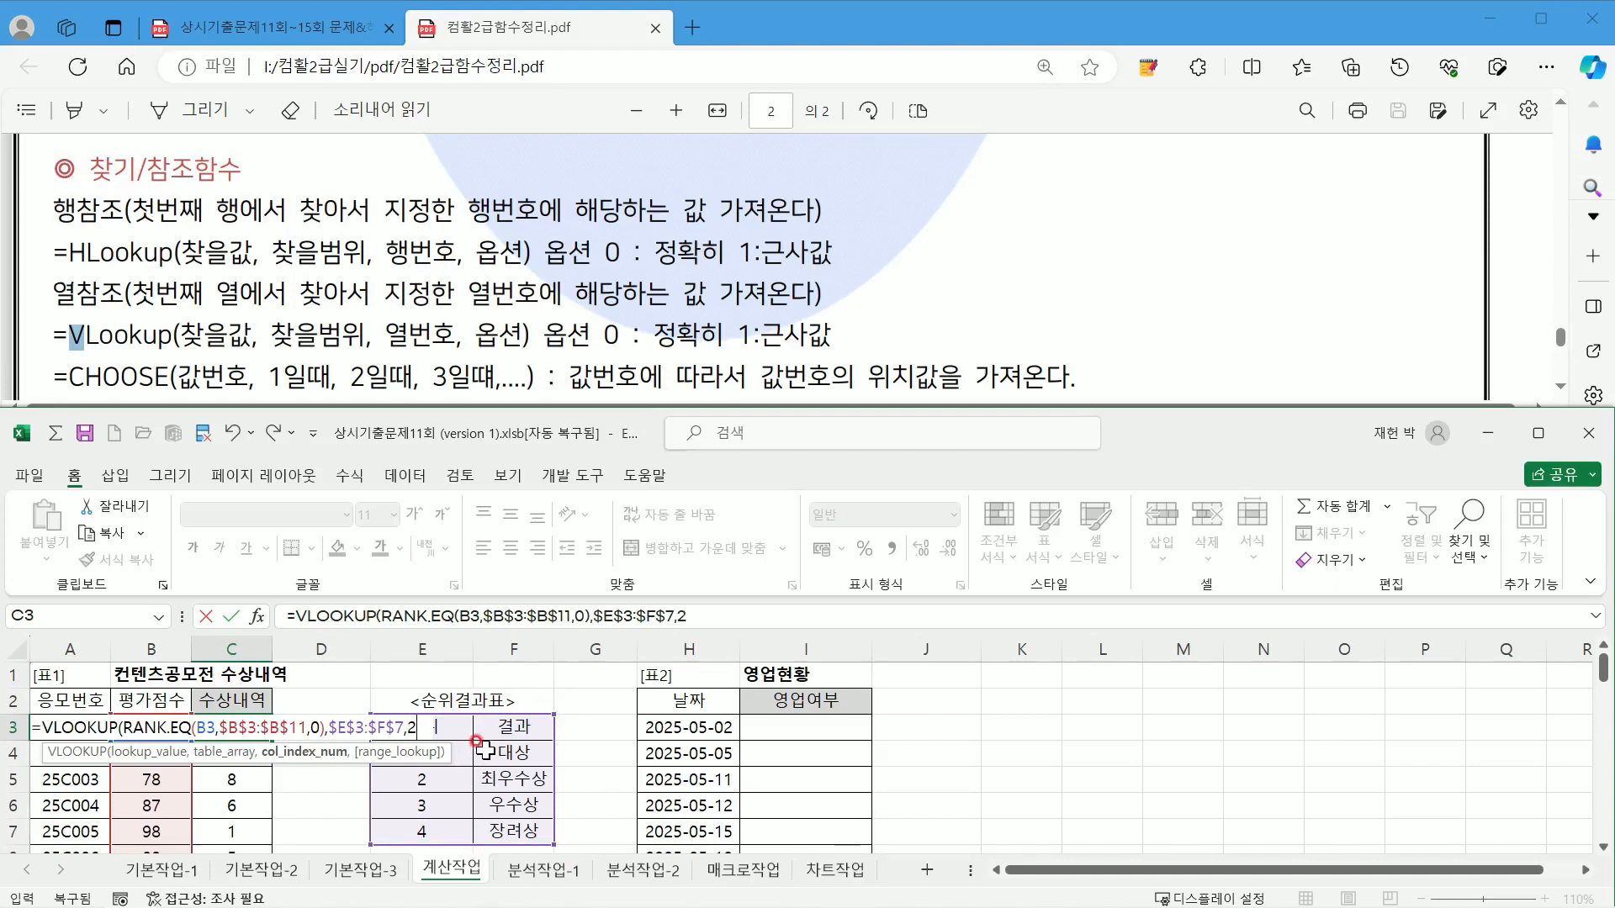
type(",")
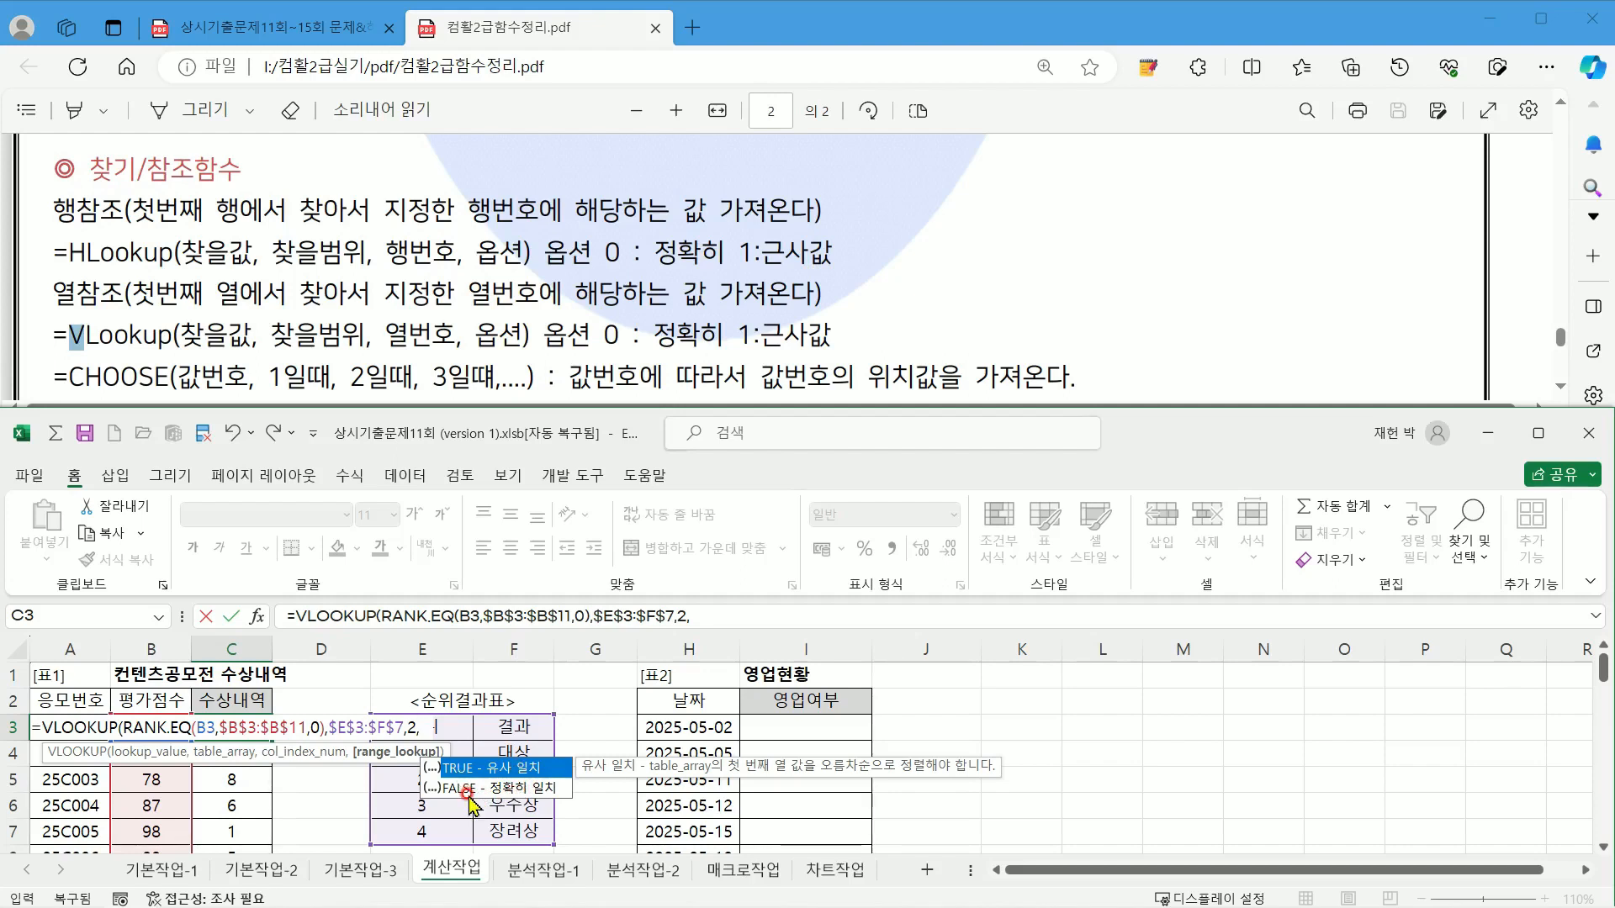
double_click(533, 768)
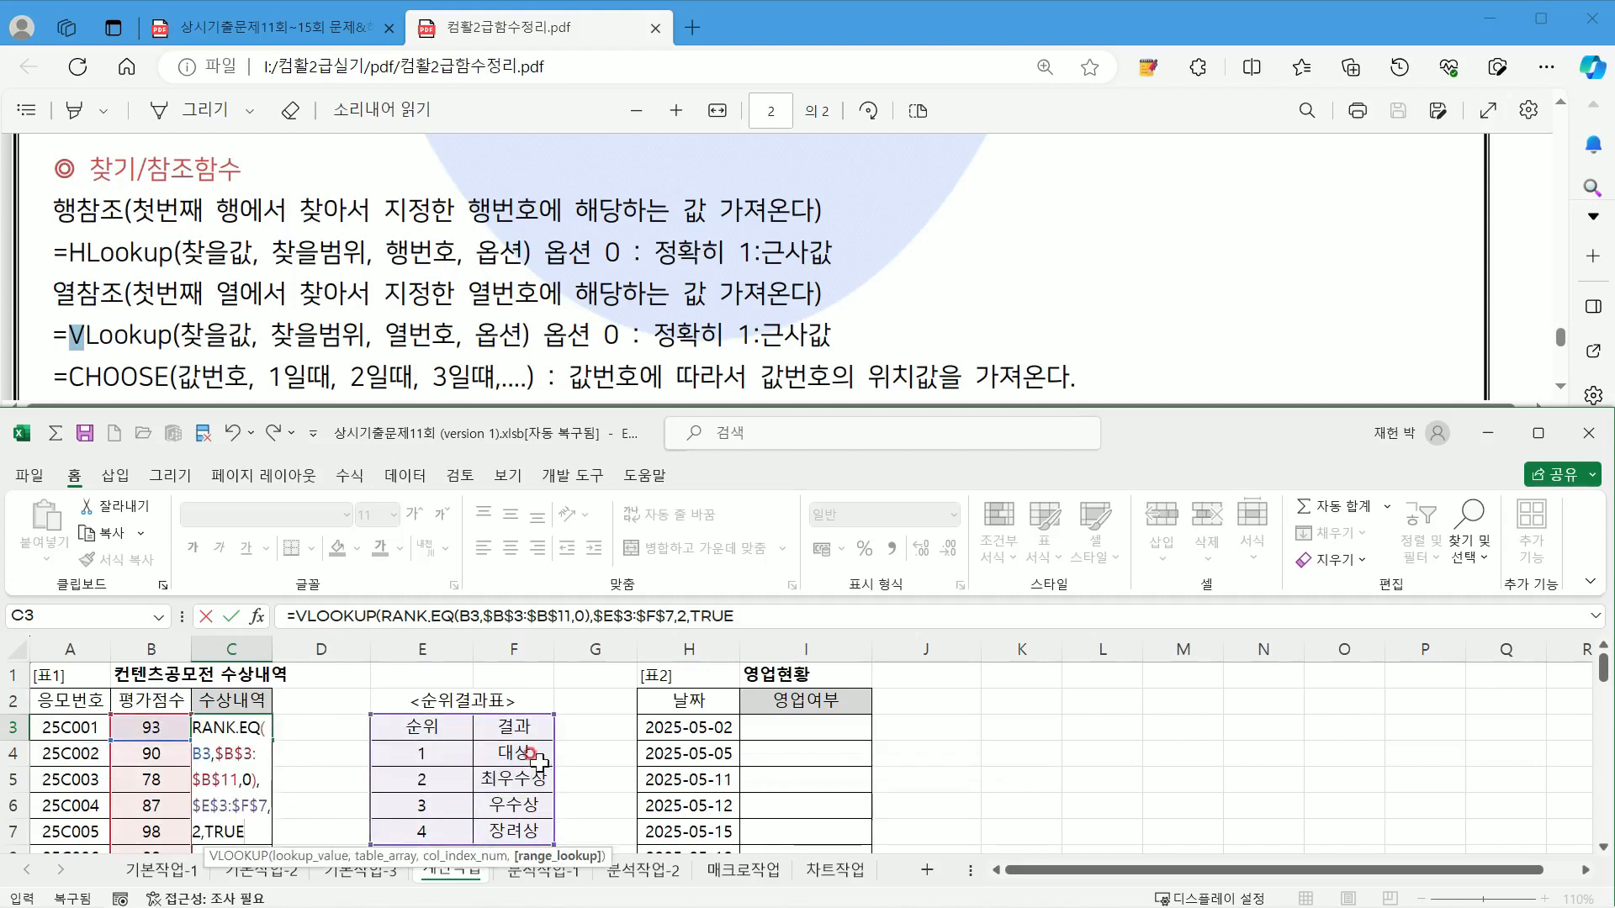
left_click(755, 616)
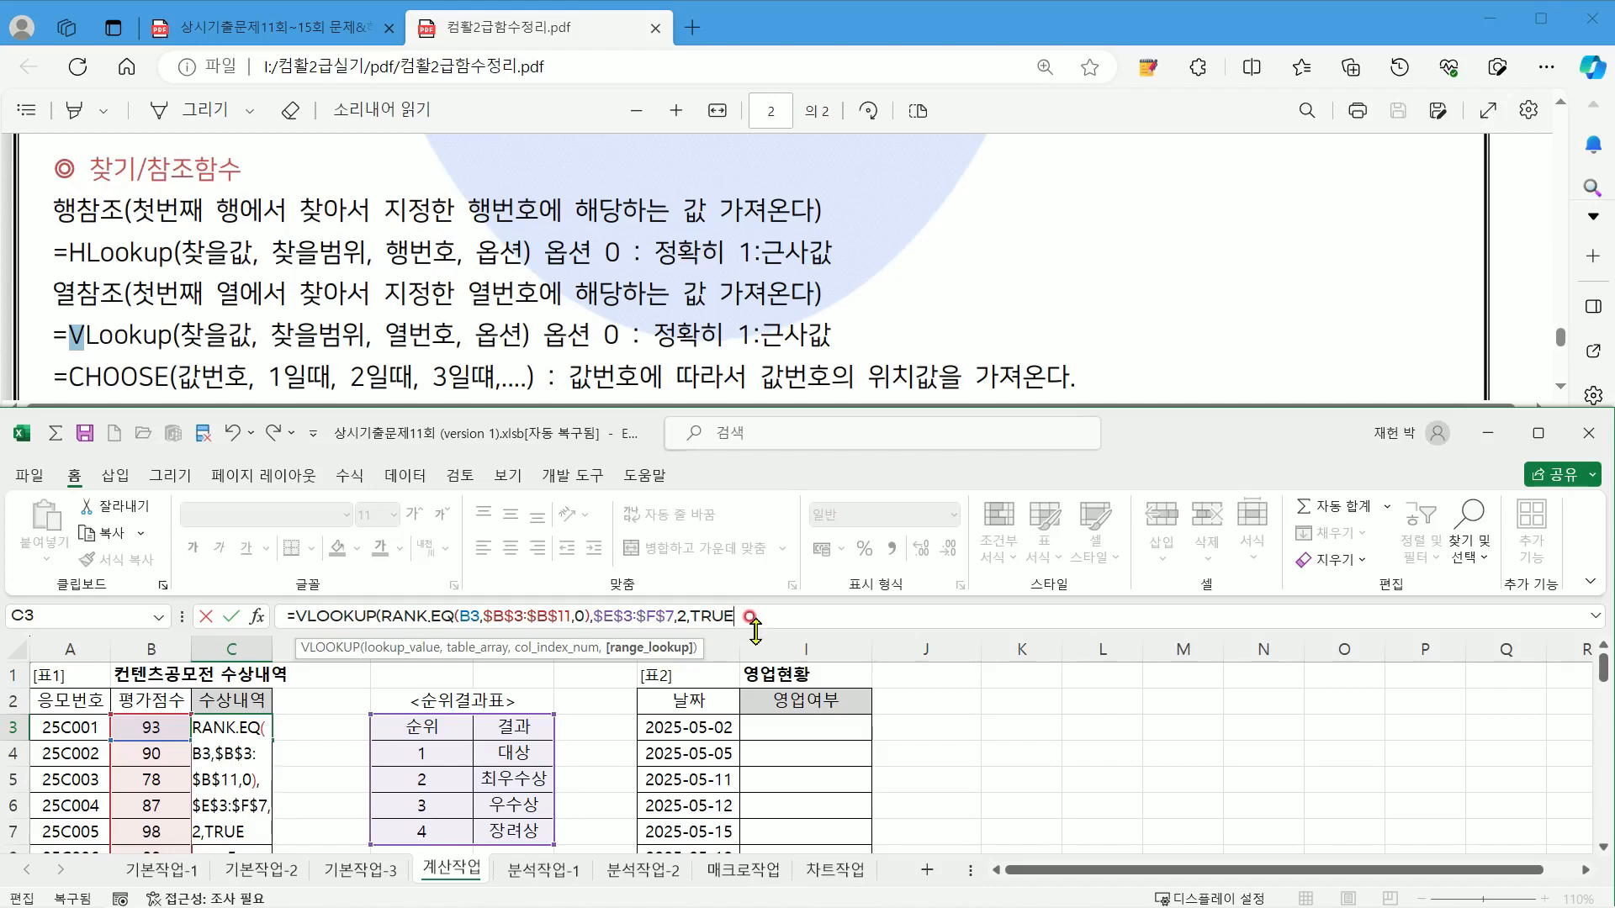
type(")")
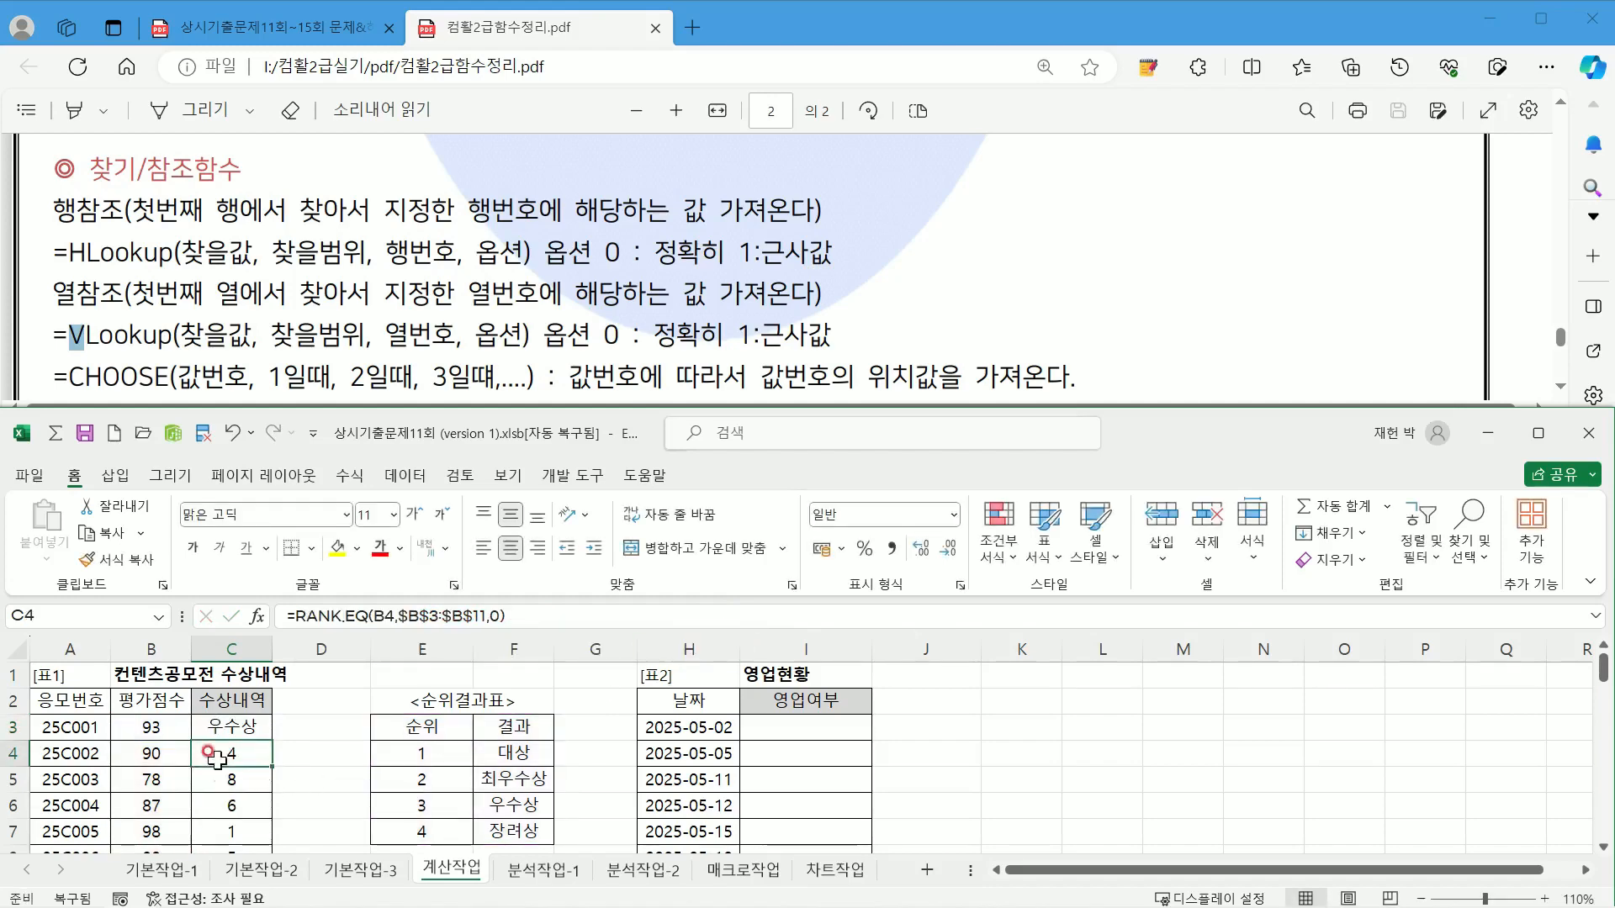
key("ctrl+Return")
Step: Fill C3's combined VLOOKUP and RANK.EQ formula down the 수상내역 column through C11
scroll(373, 808, "down", 1)
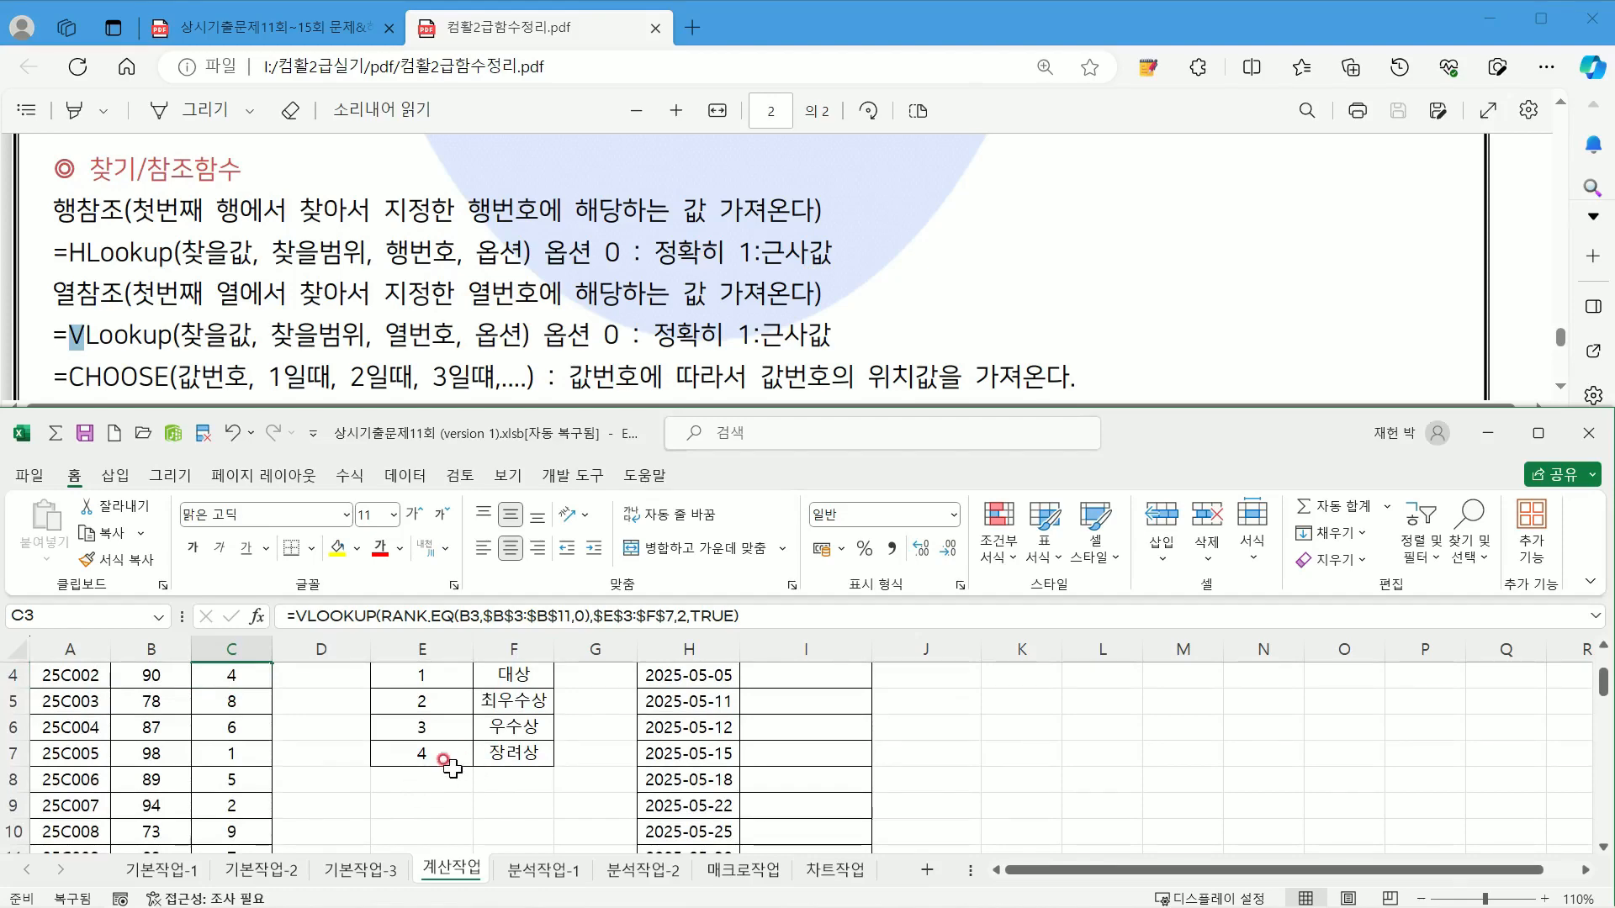
scroll(450, 770, "up", 1)
left_click_drag(446, 759, 443, 827)
left_click(433, 804)
scroll(434, 804, "up", 1)
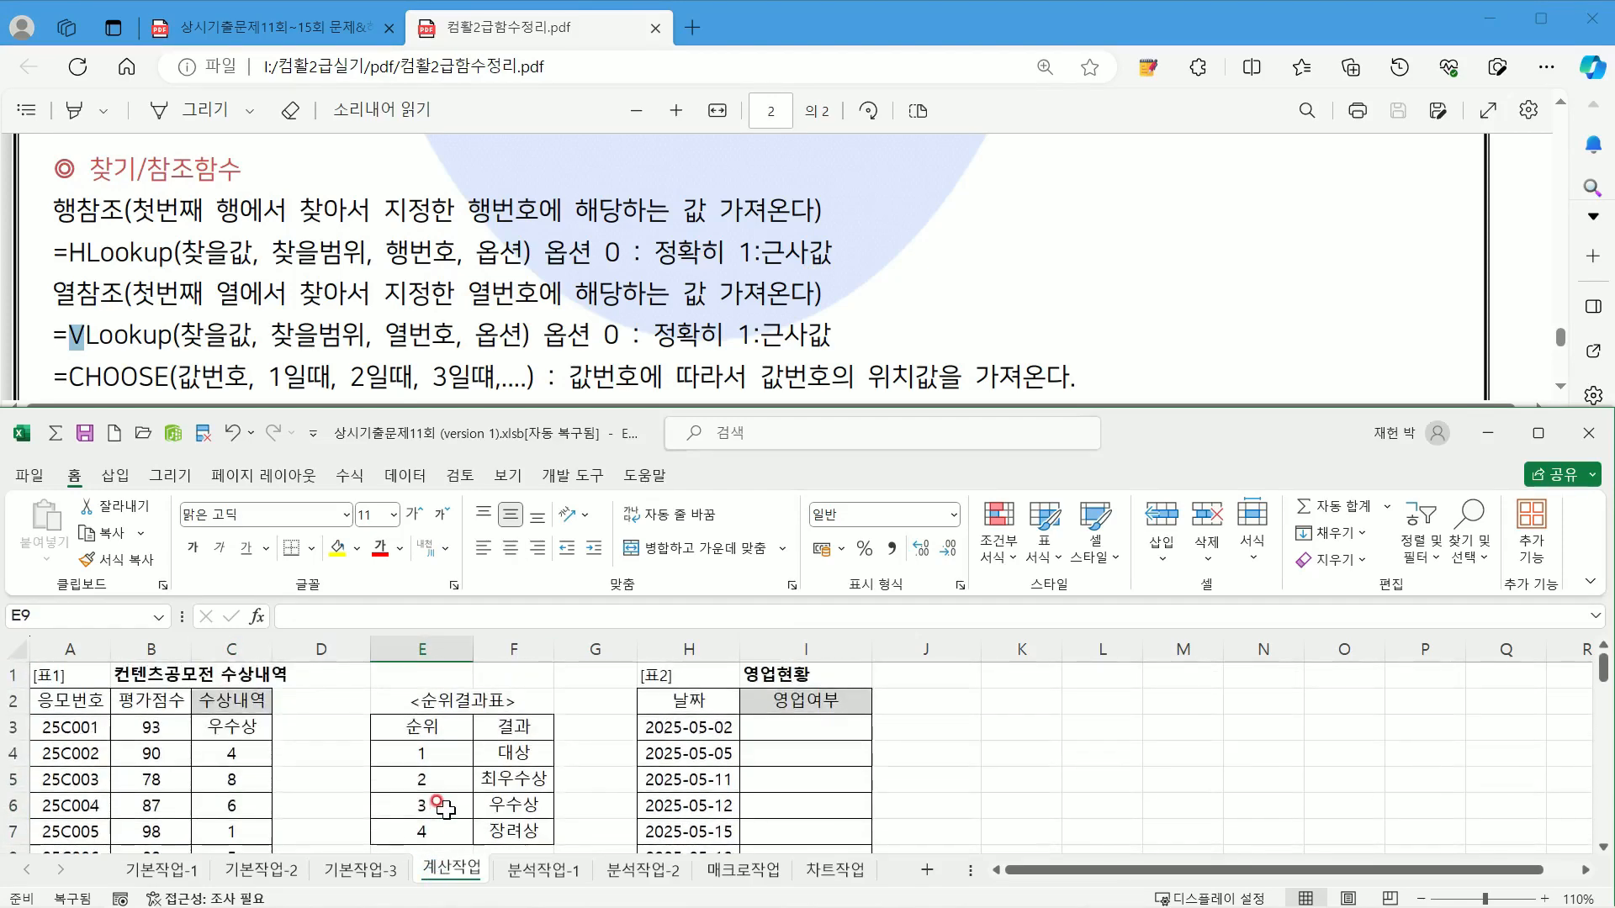
left_click(264, 737)
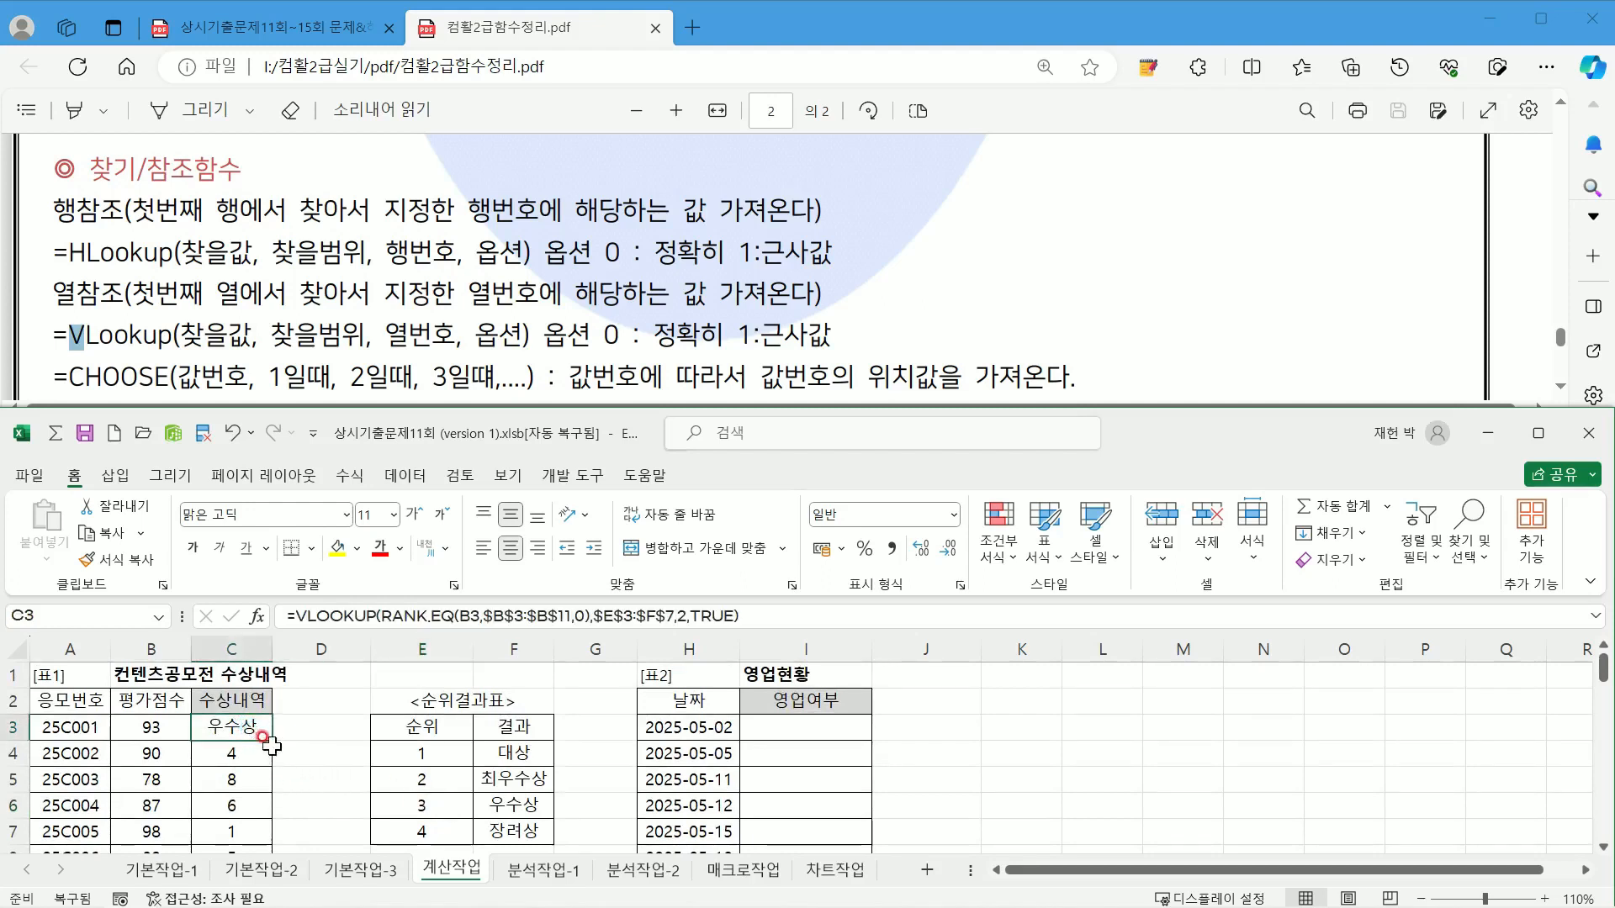
left_click_drag(272, 738, 267, 808)
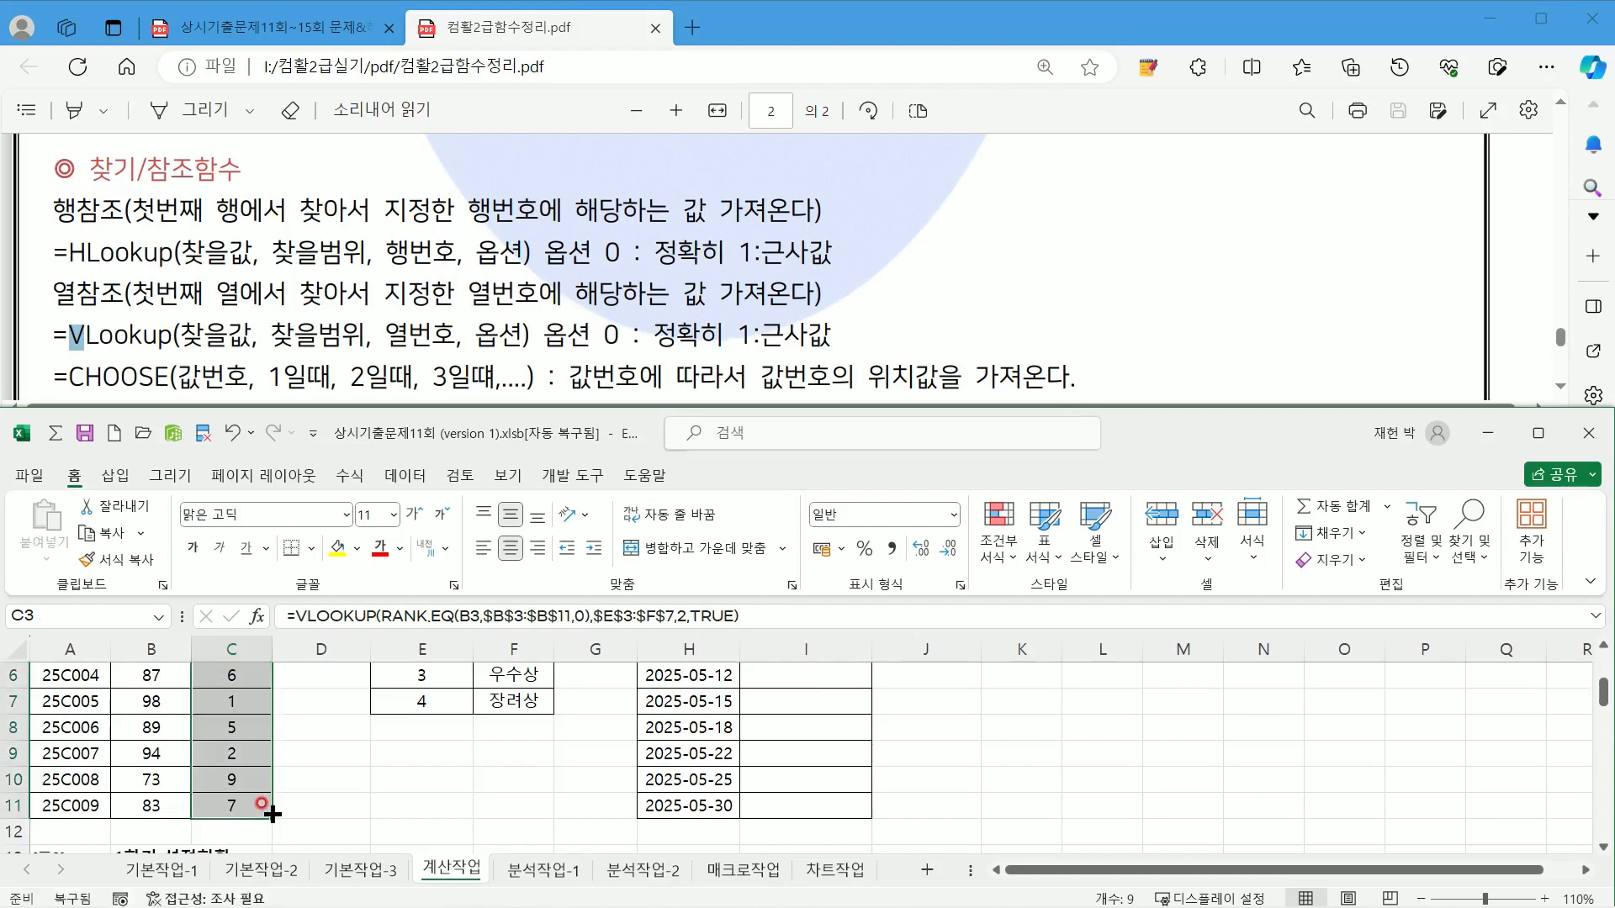
scroll(320, 821, "up", 2)
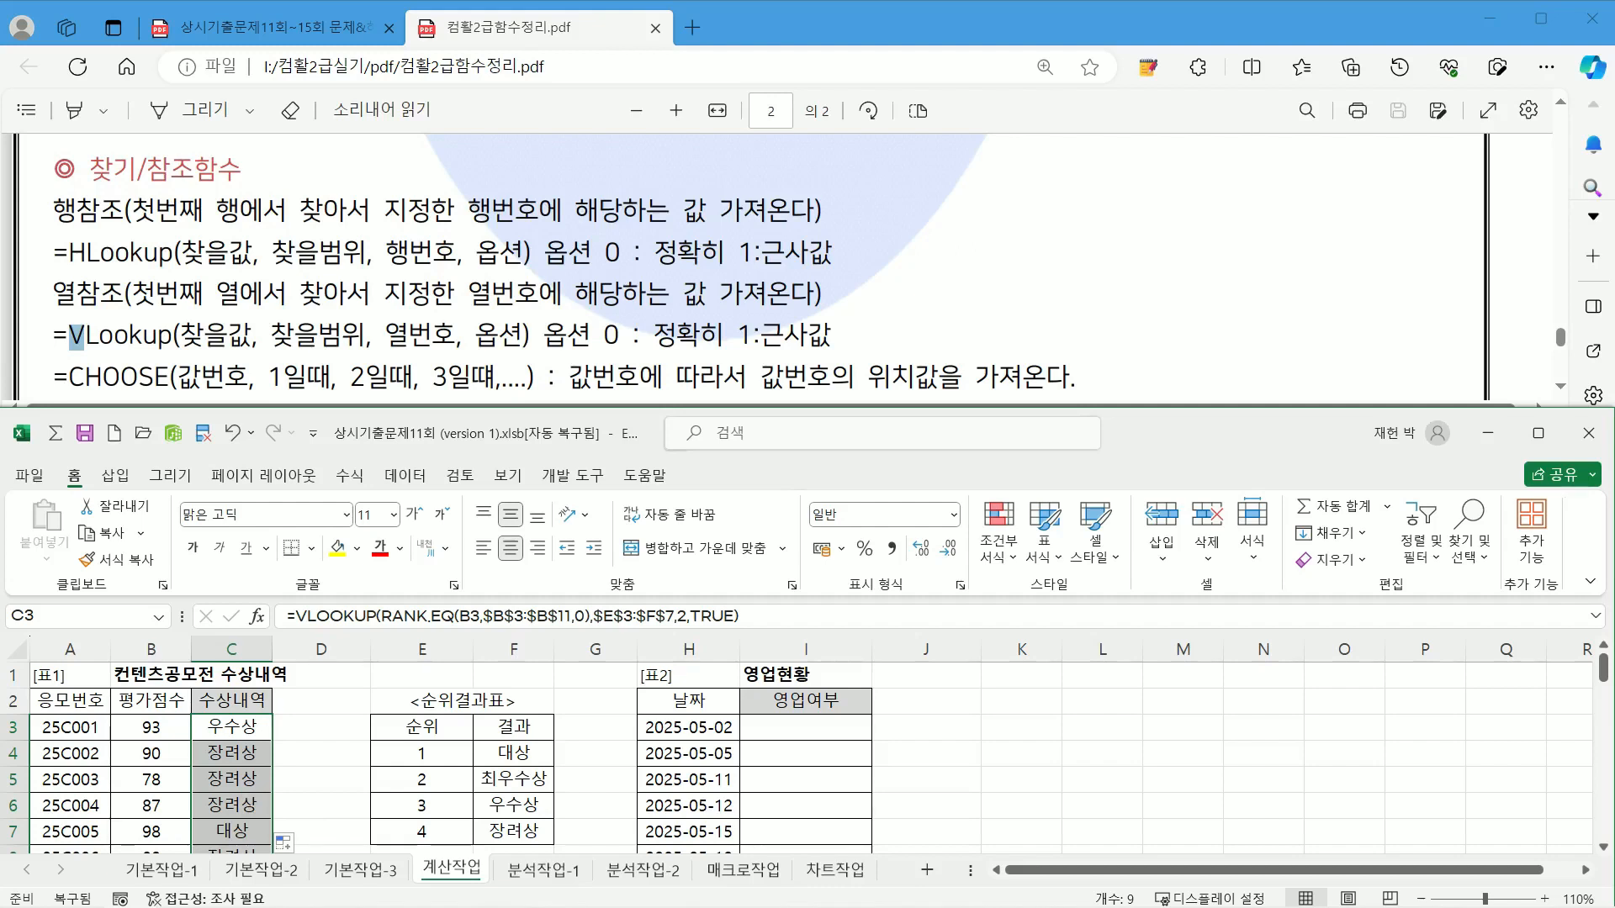
Step: Return to the problem PDF, mark problem 02's 요일 numbering rule, and select I3 in 표2's 영업여부 column
key("ctrl+2")
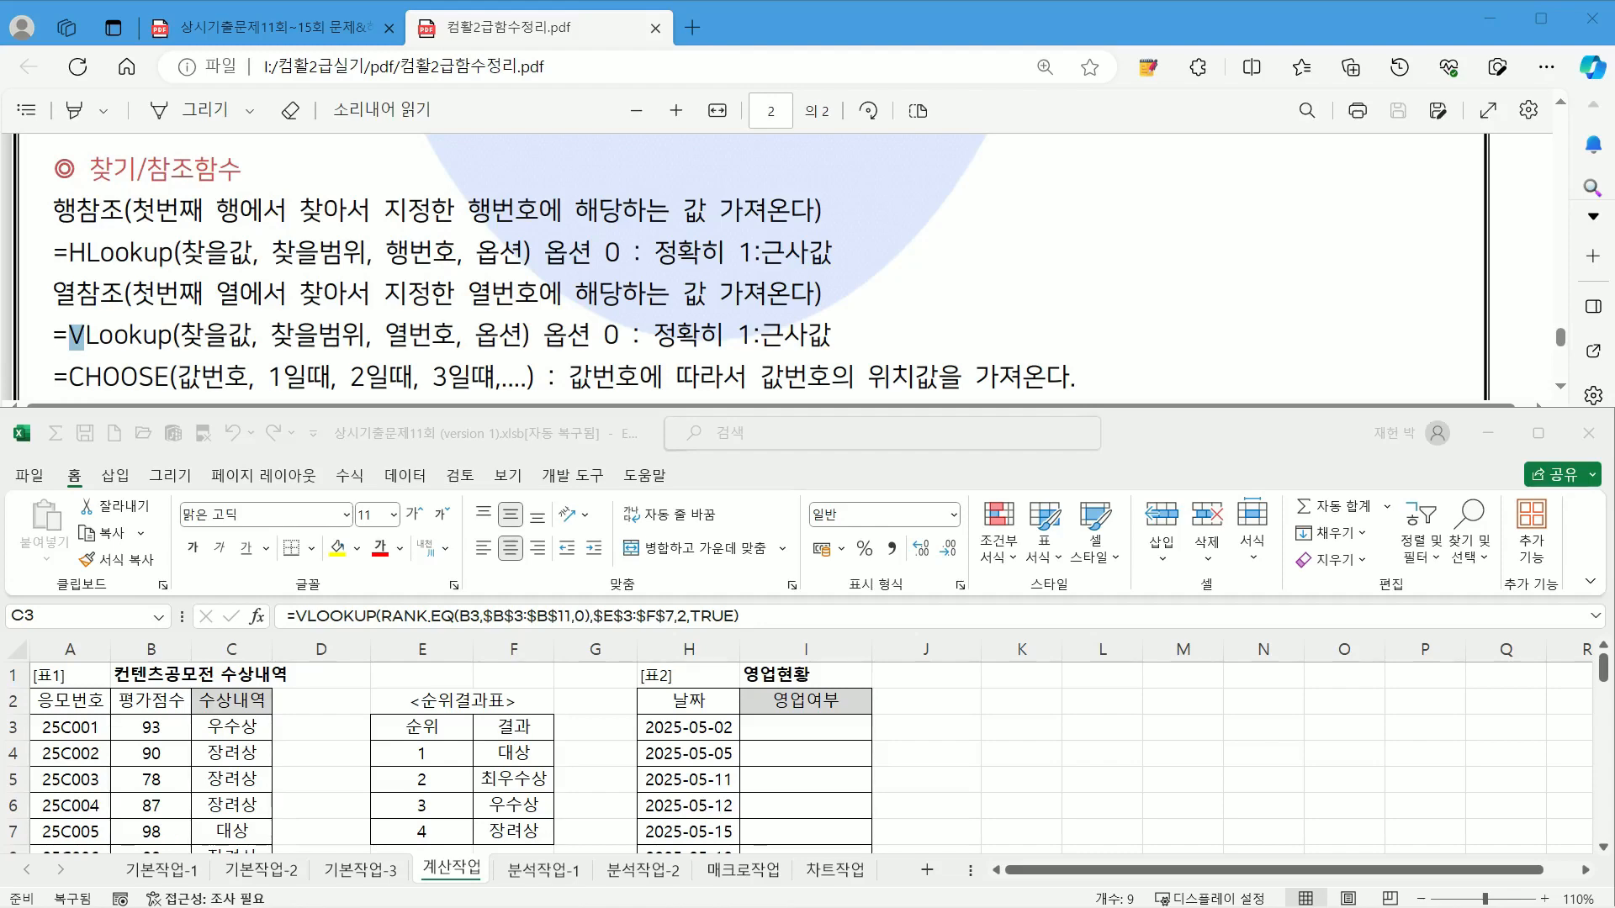
left_click(274, 28)
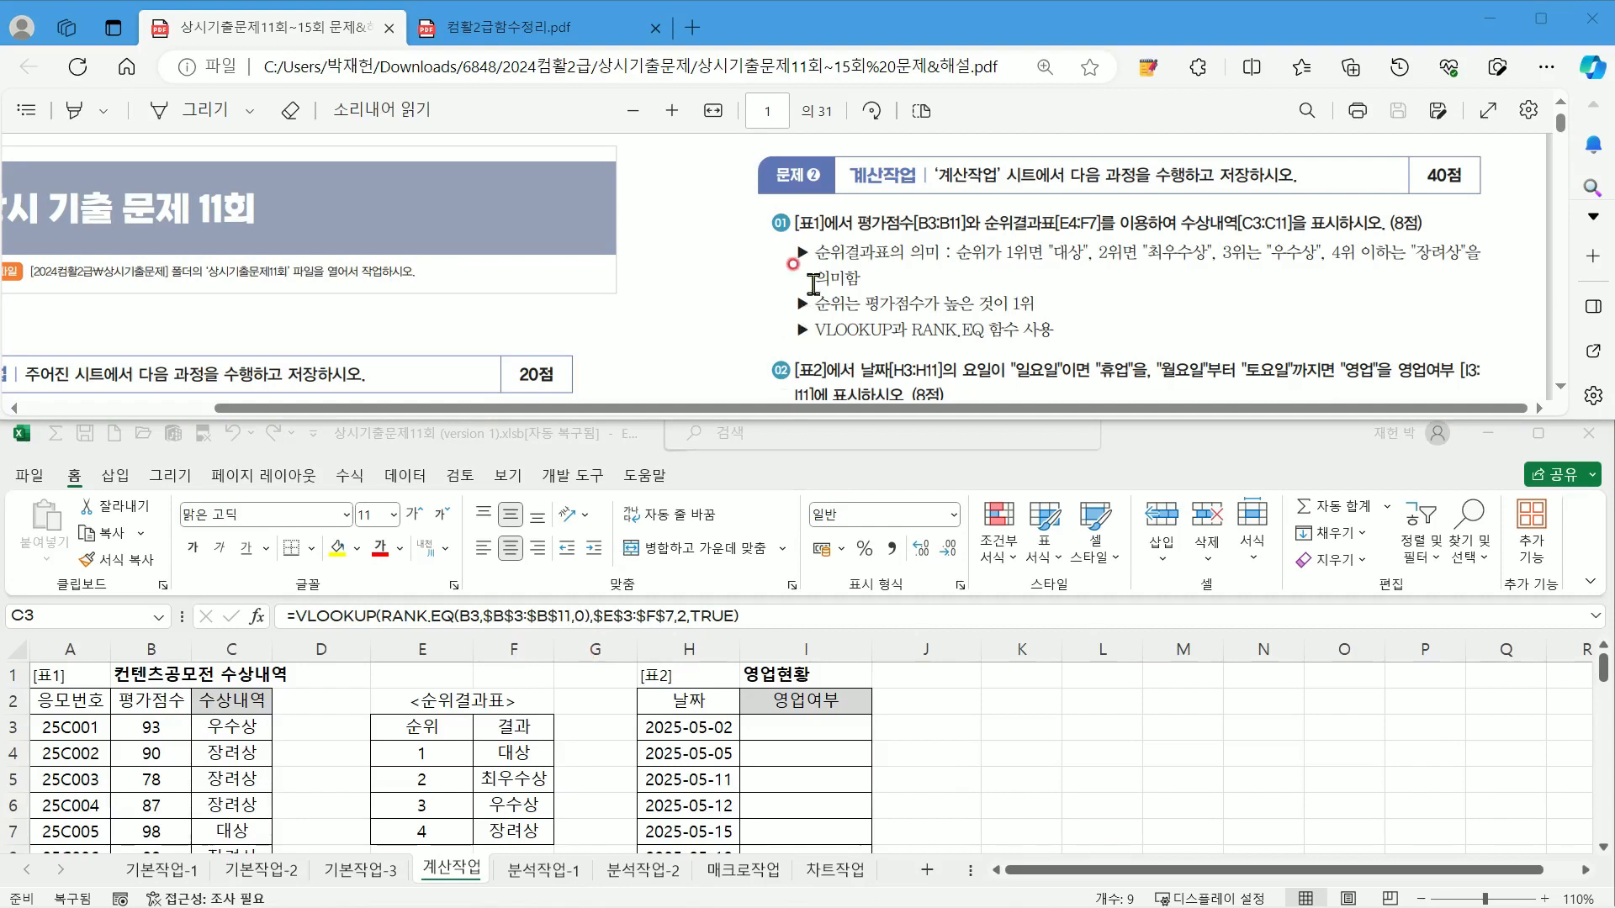
scroll(814, 283, "down", 2)
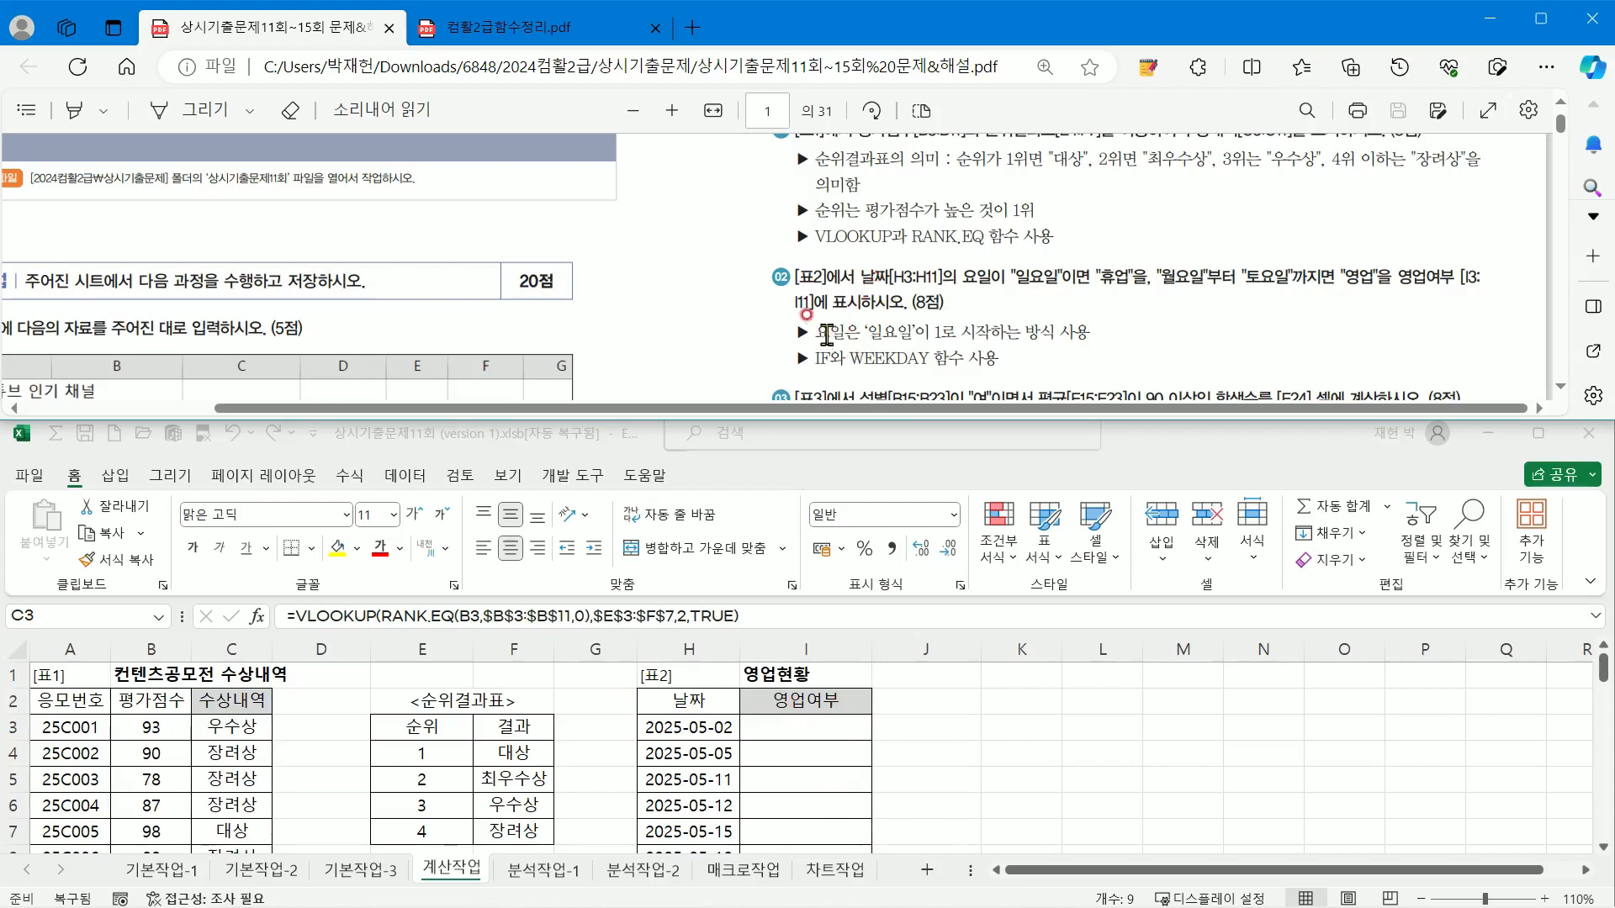
left_click_drag(813, 331, 1075, 330)
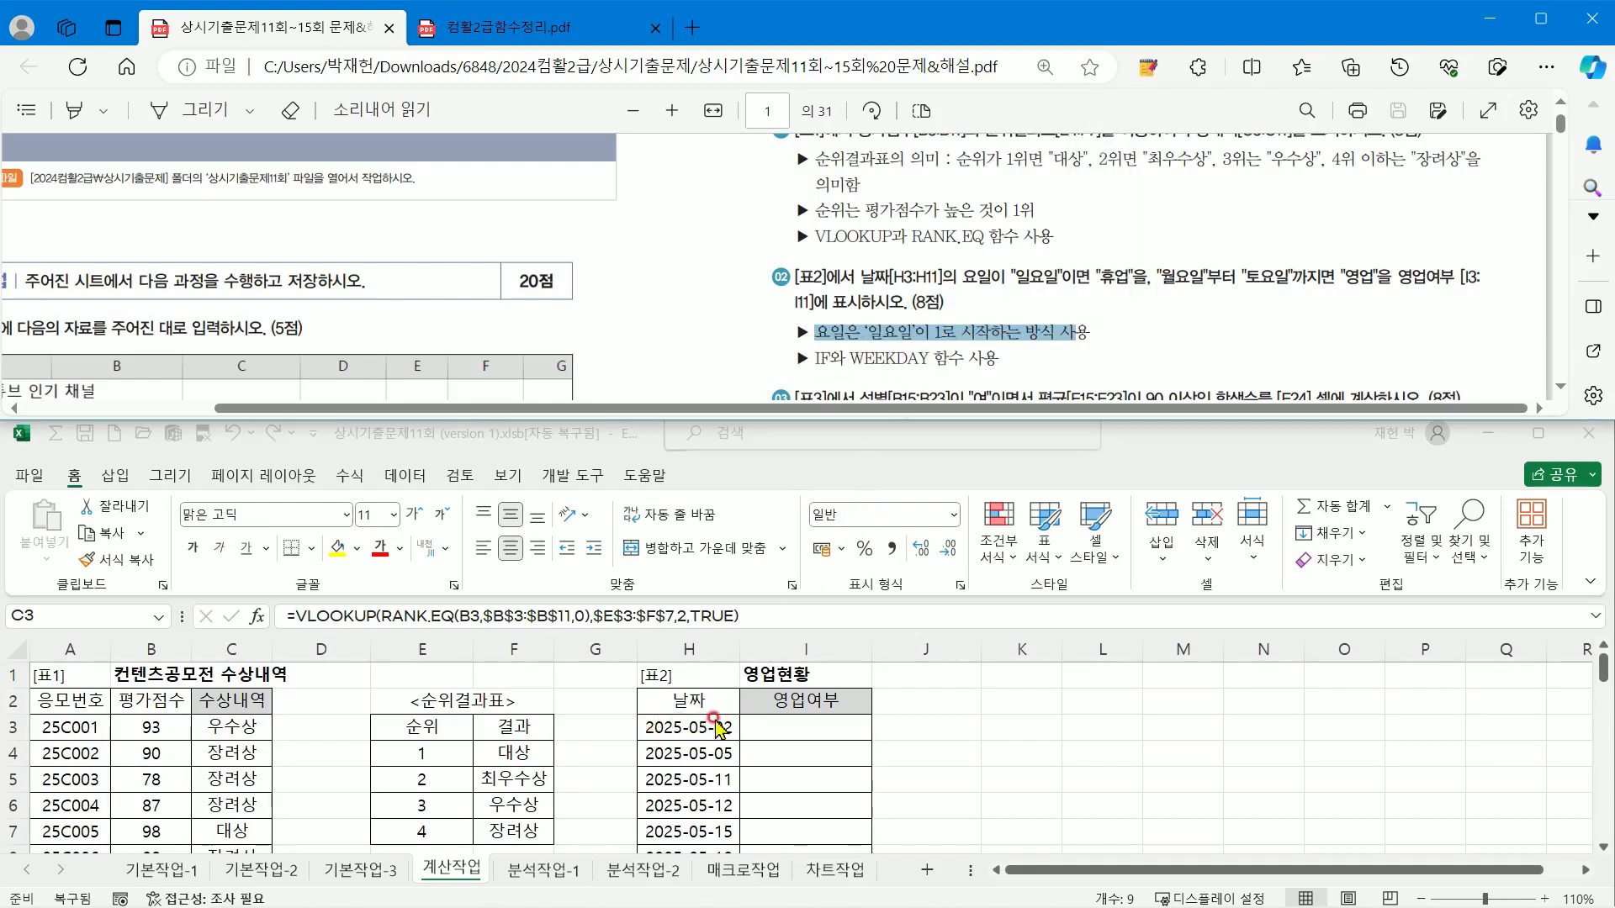
left_click(768, 730)
left_click(765, 724)
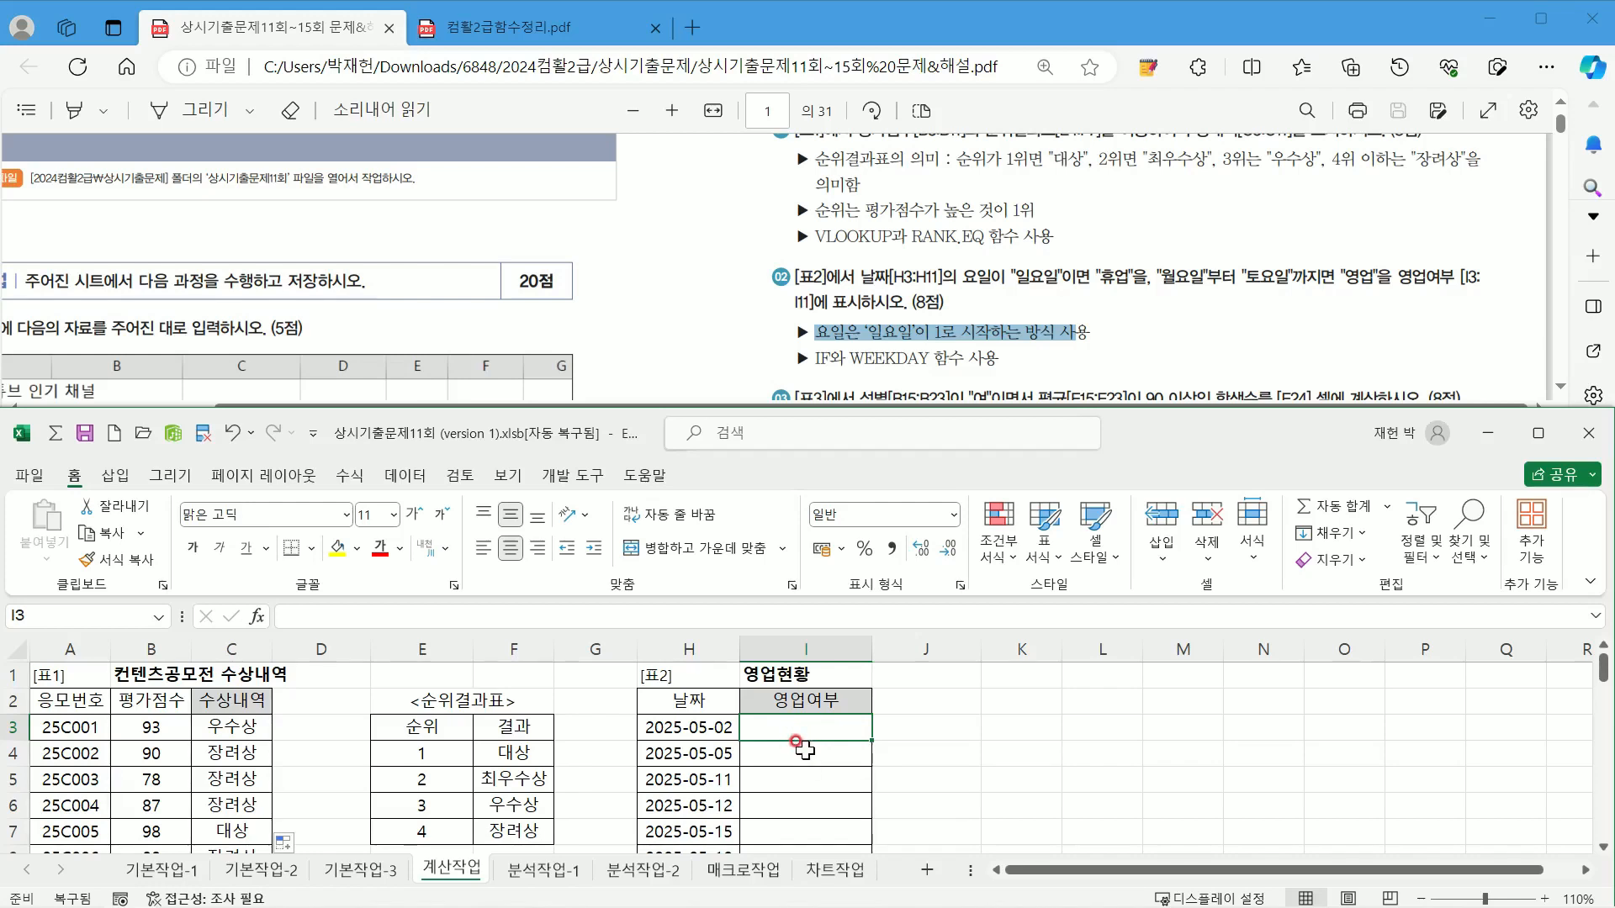
Step: Mark problem 02's required IF and WEEKDAY functions, and look up the IF entry in 컴활2급함수정리.pdf
left_click_drag(810, 359, 958, 361)
left_click(949, 362)
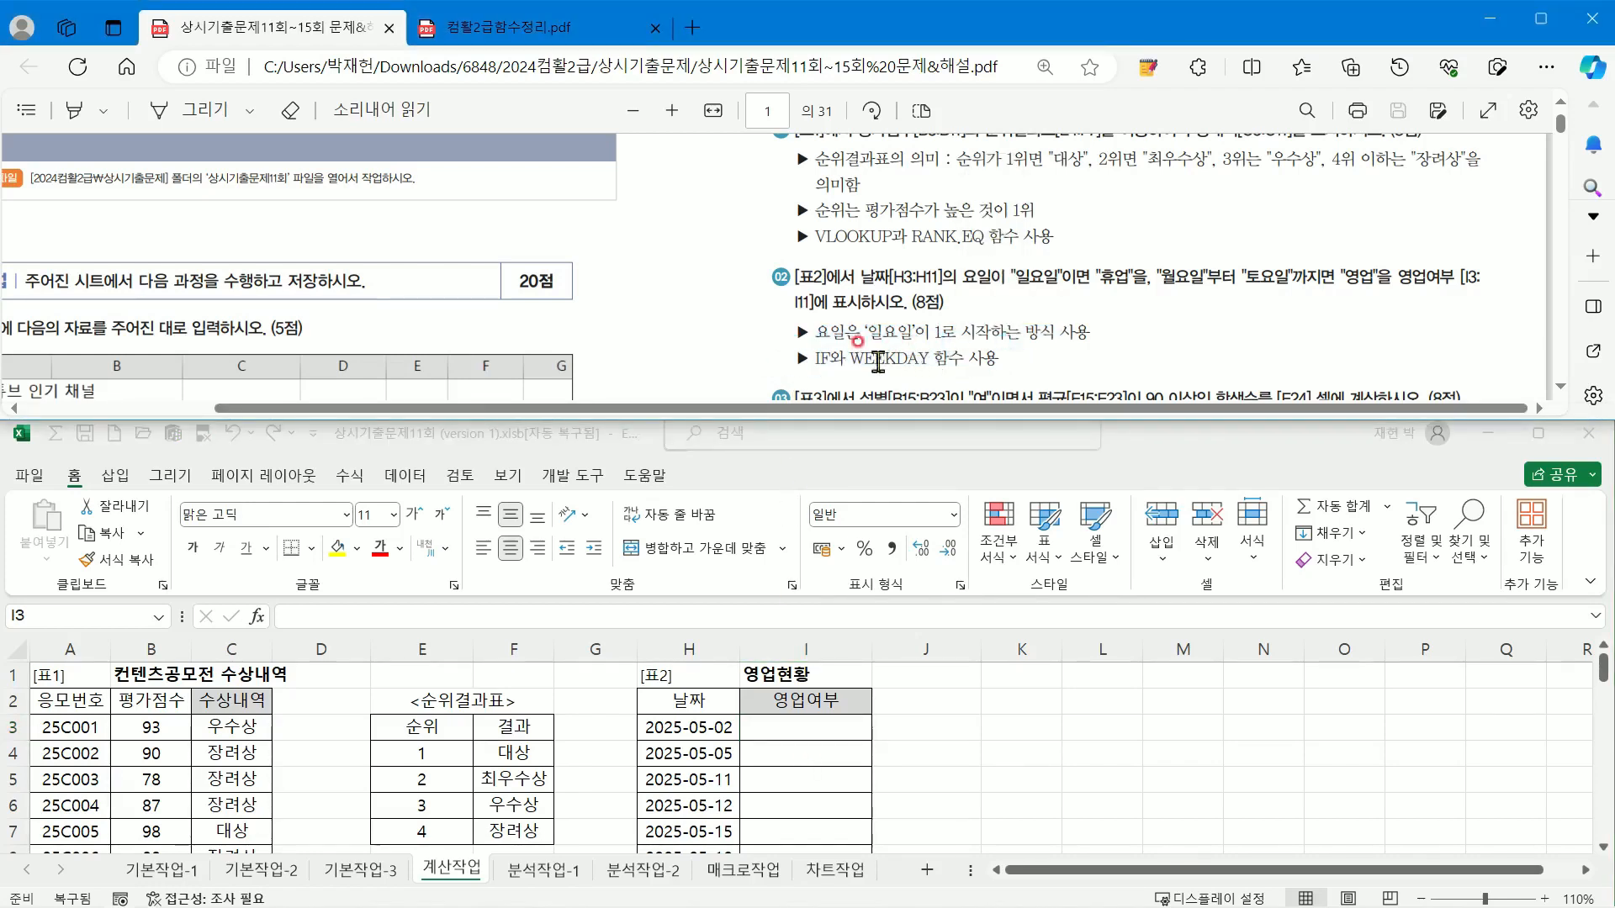
right_click(481, 133)
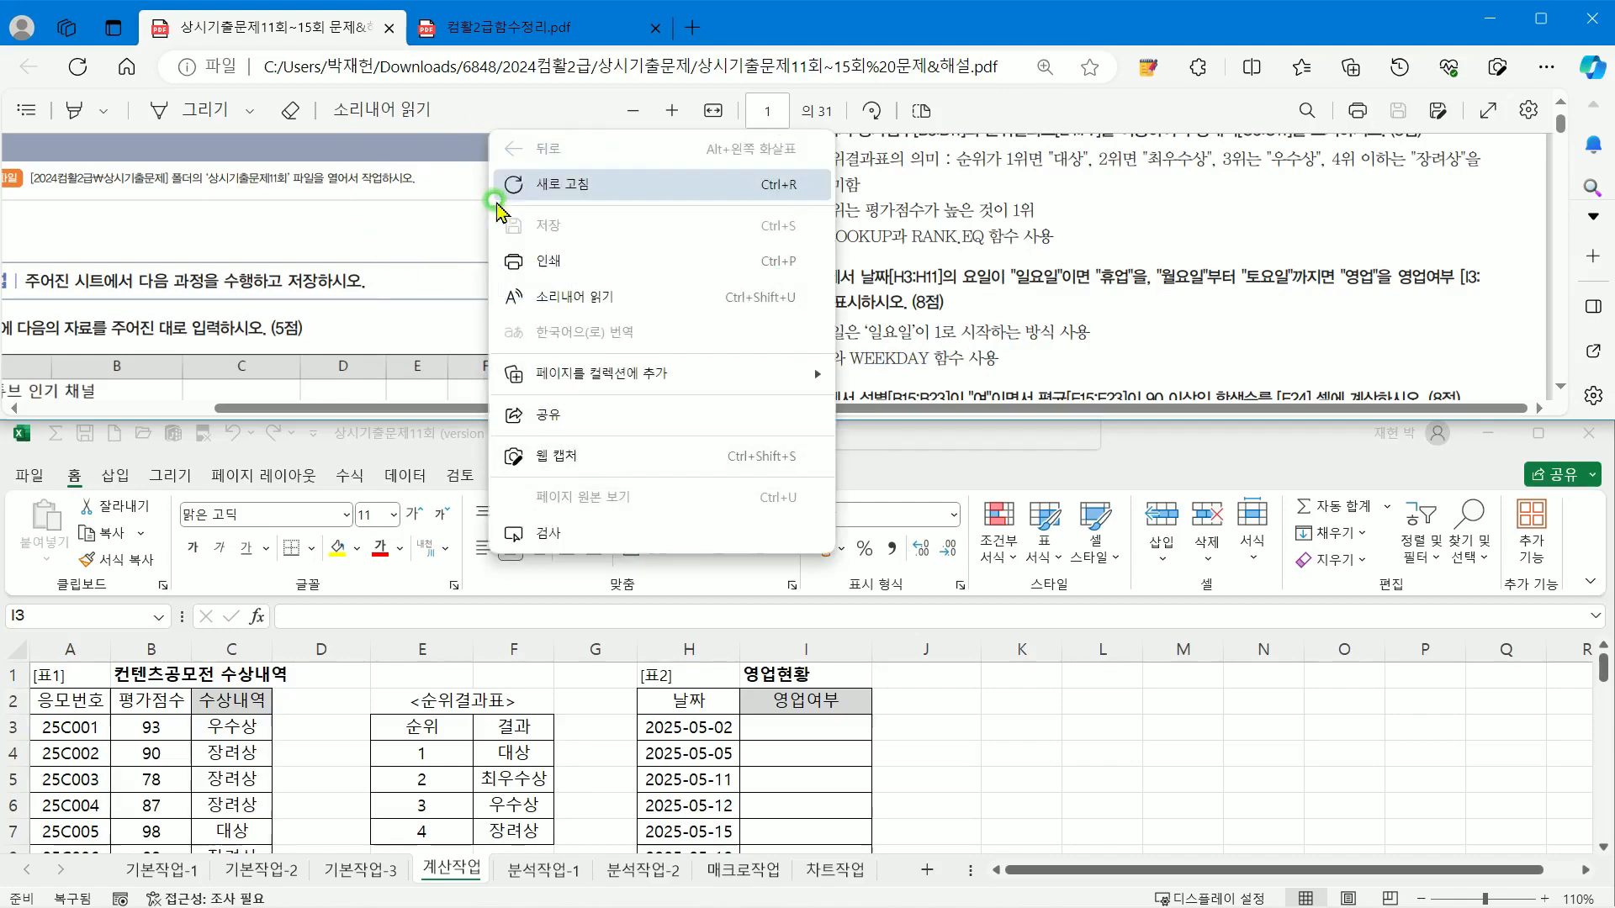
left_click(498, 32)
scroll(335, 343, "up", 3)
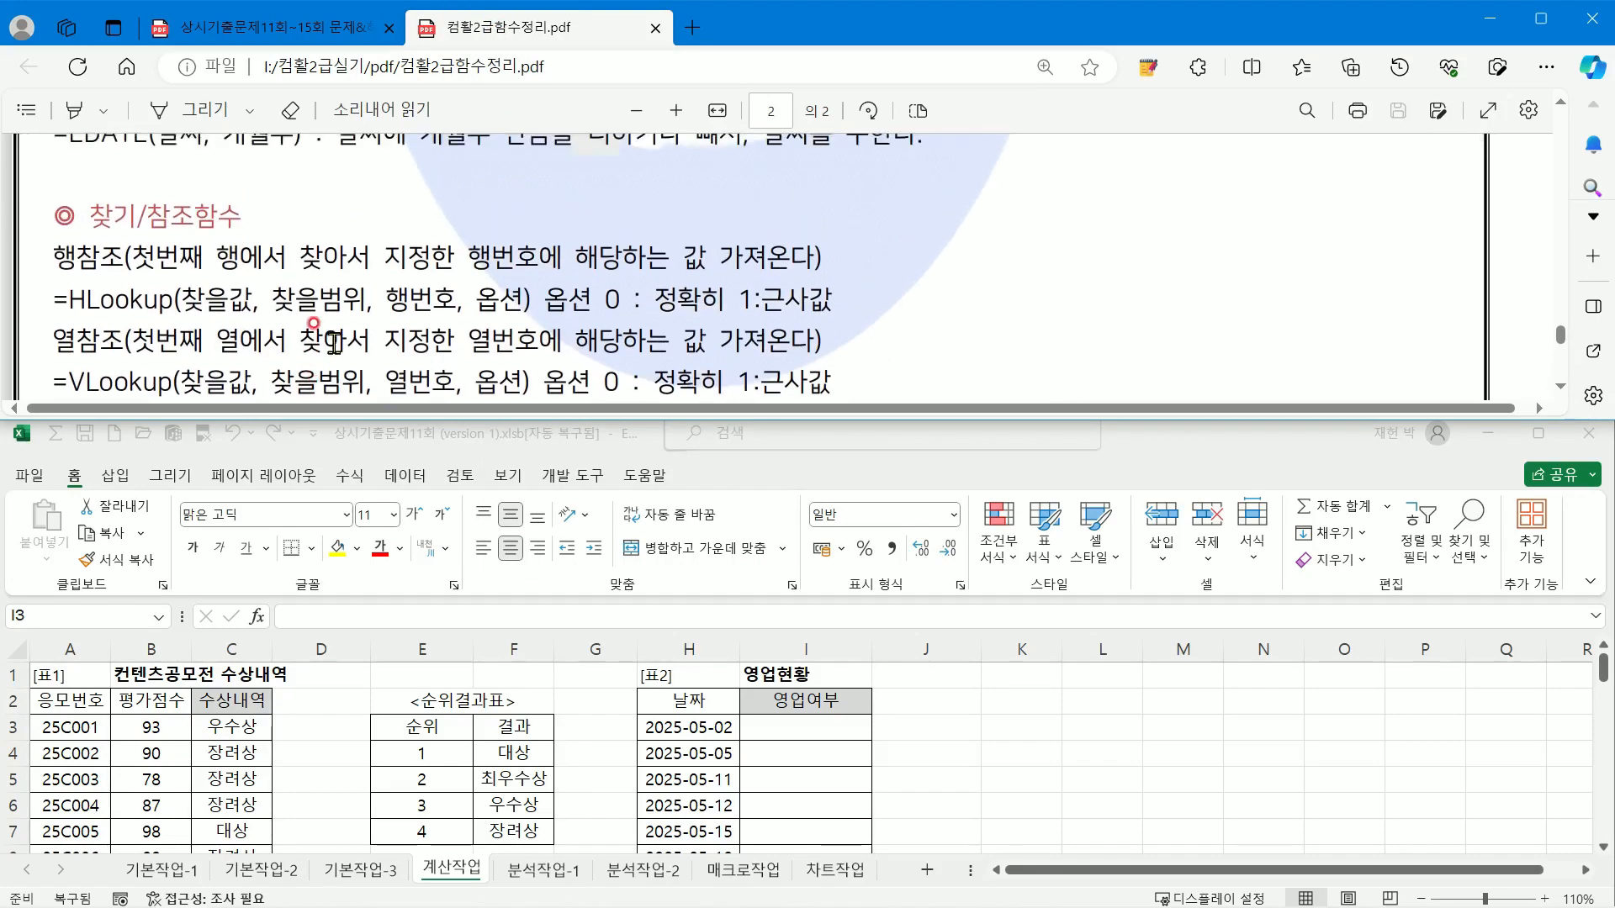
scroll(334, 344, "up", 15)
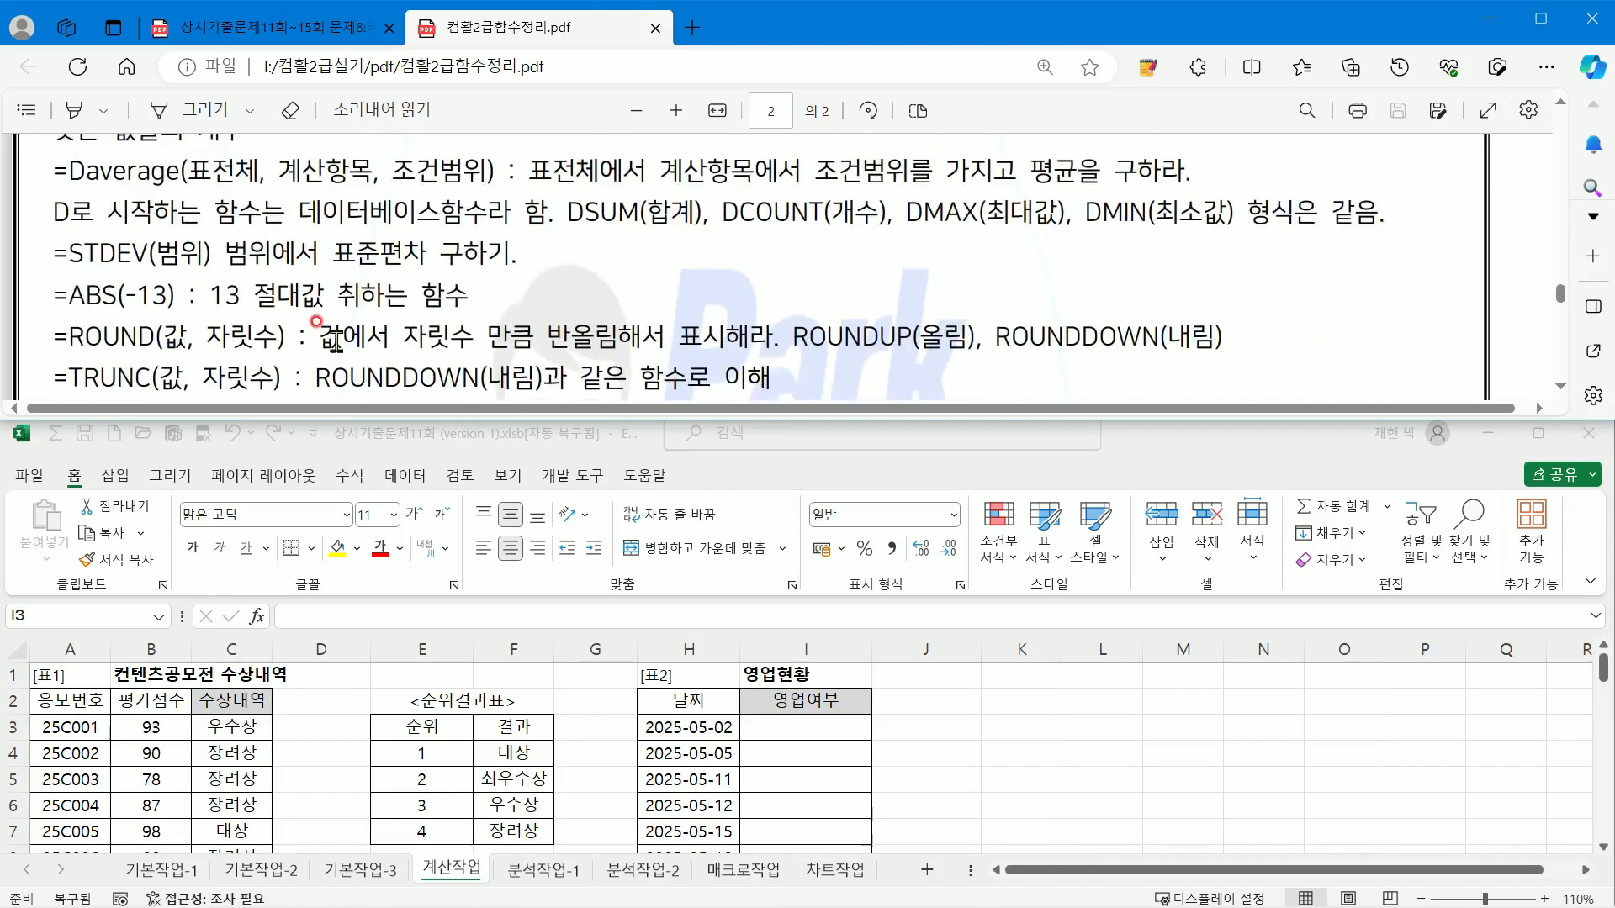
scroll(336, 342, "up", 10)
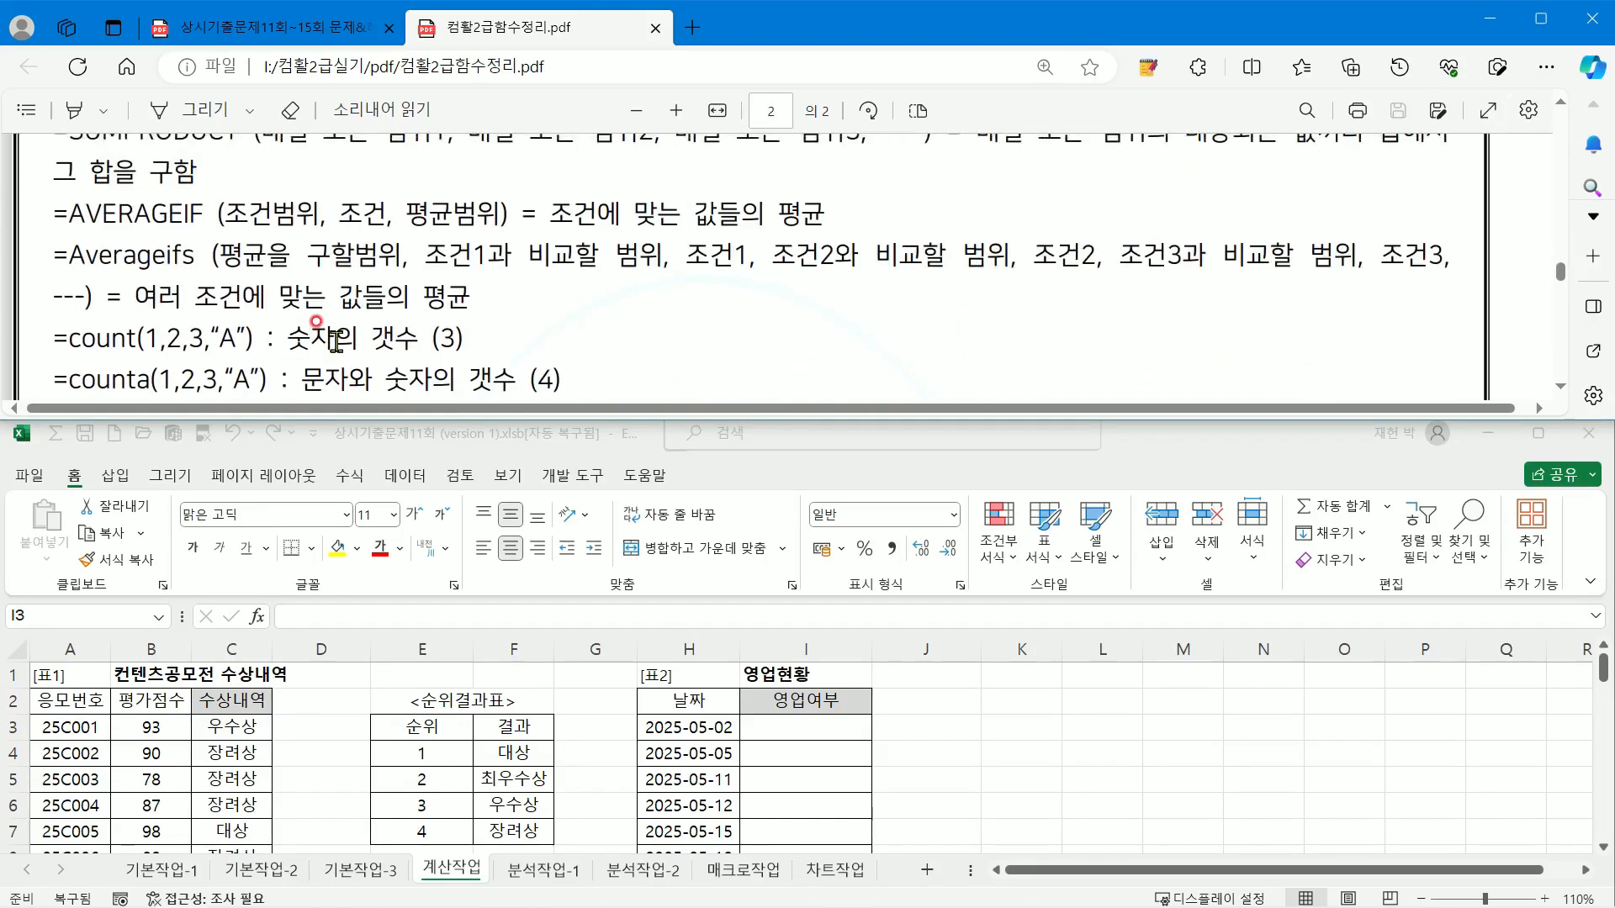
scroll(339, 340, "up", 2)
scroll(340, 338, "down", 6)
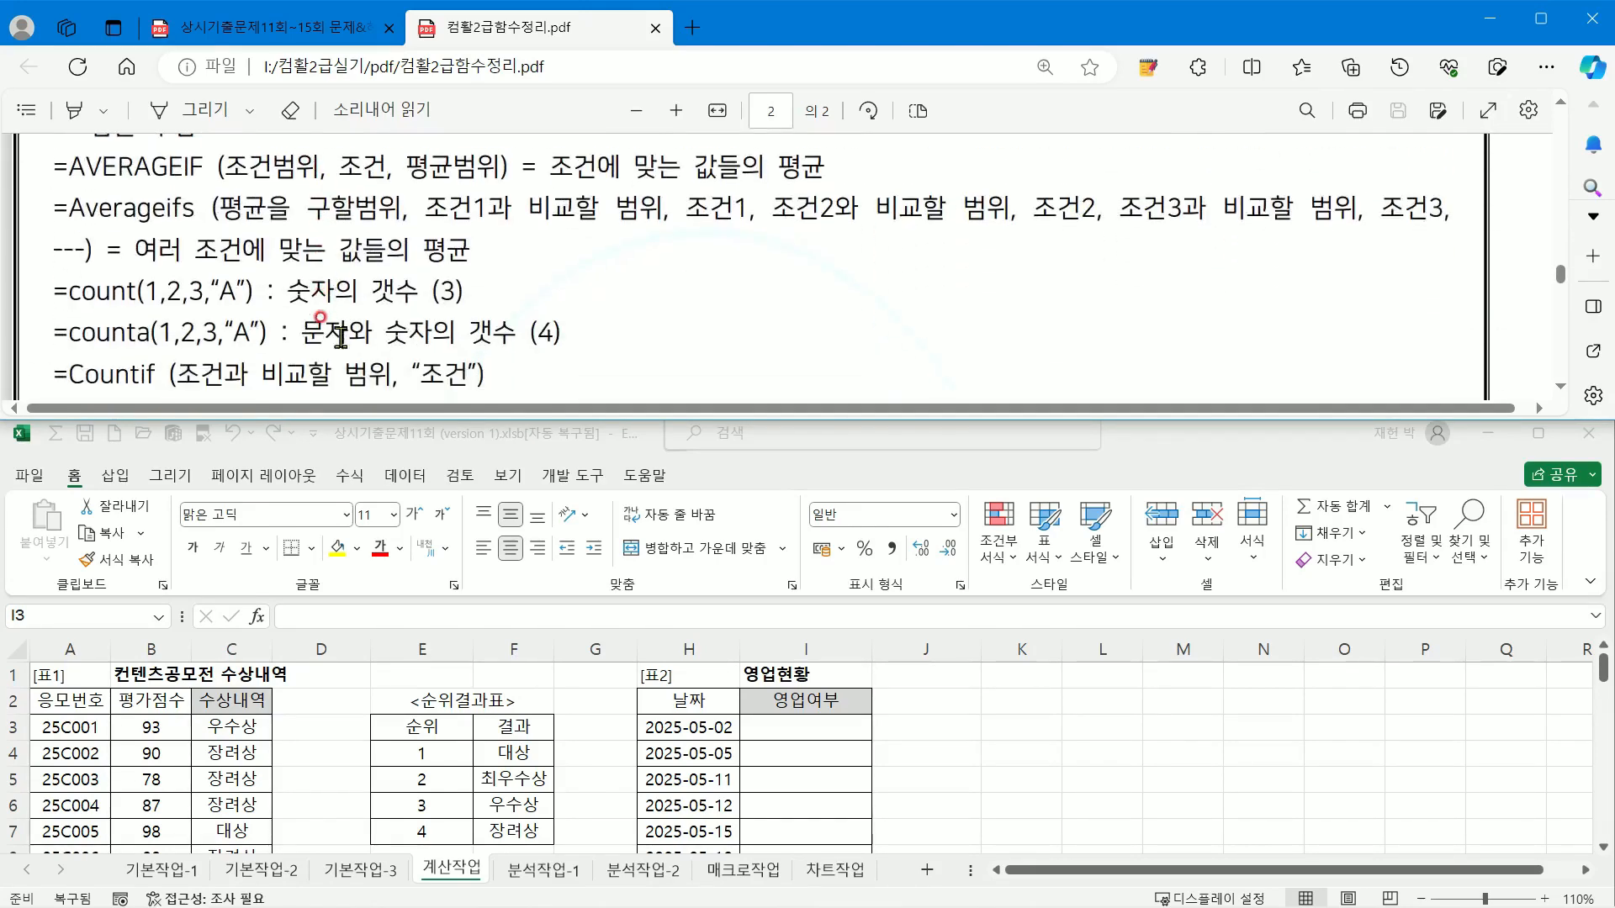
scroll(340, 336, "down", 5)
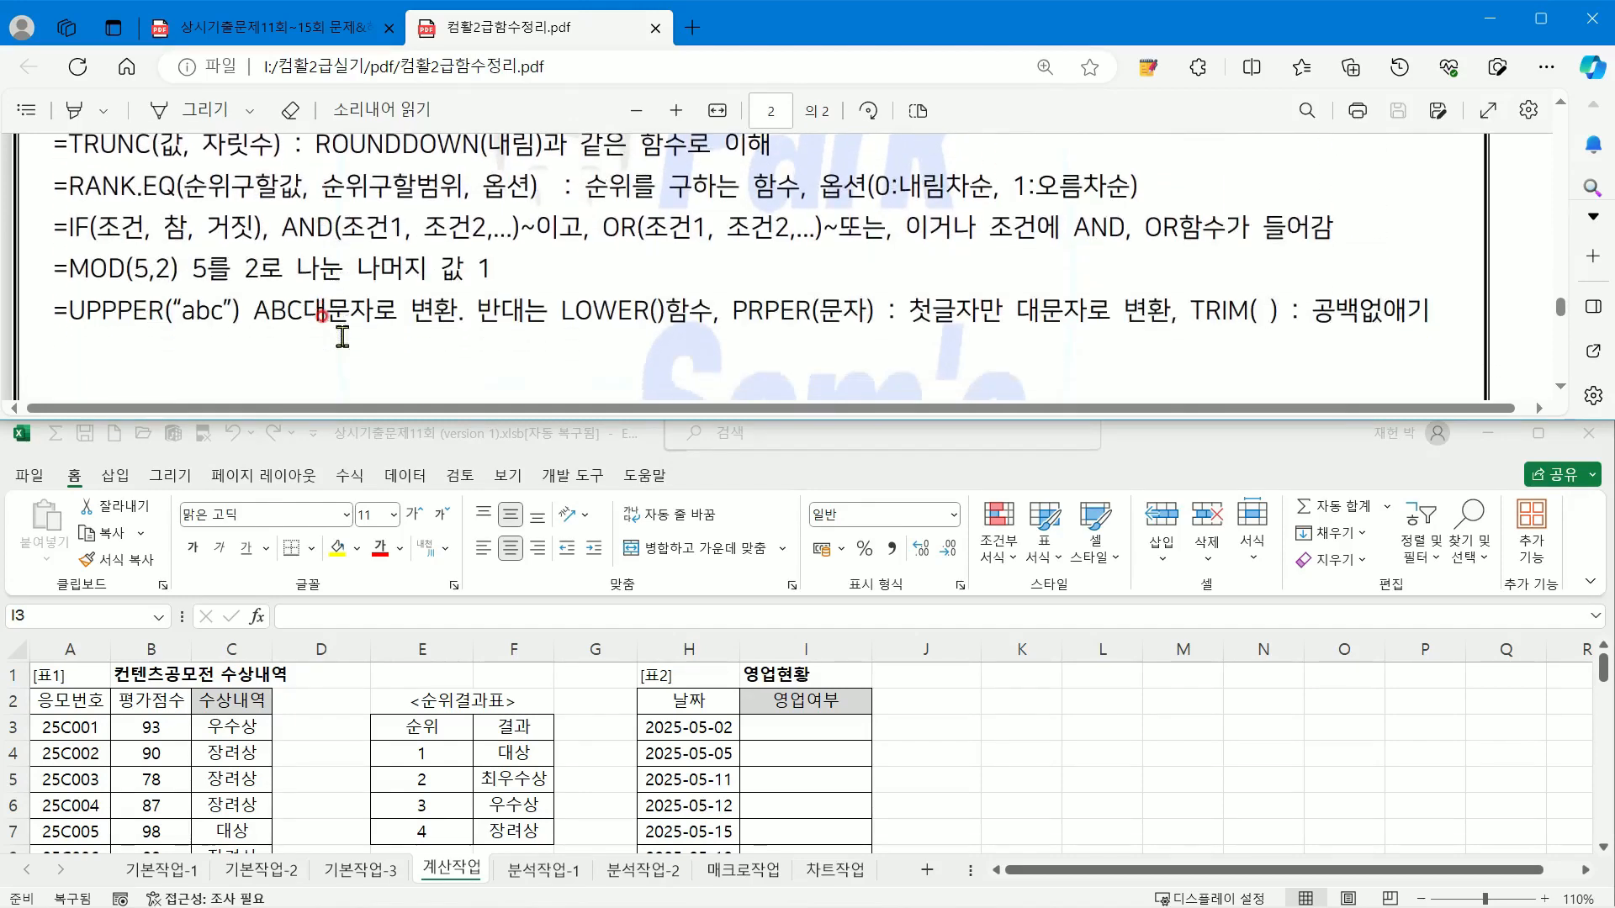
left_click_drag(55, 228, 200, 231)
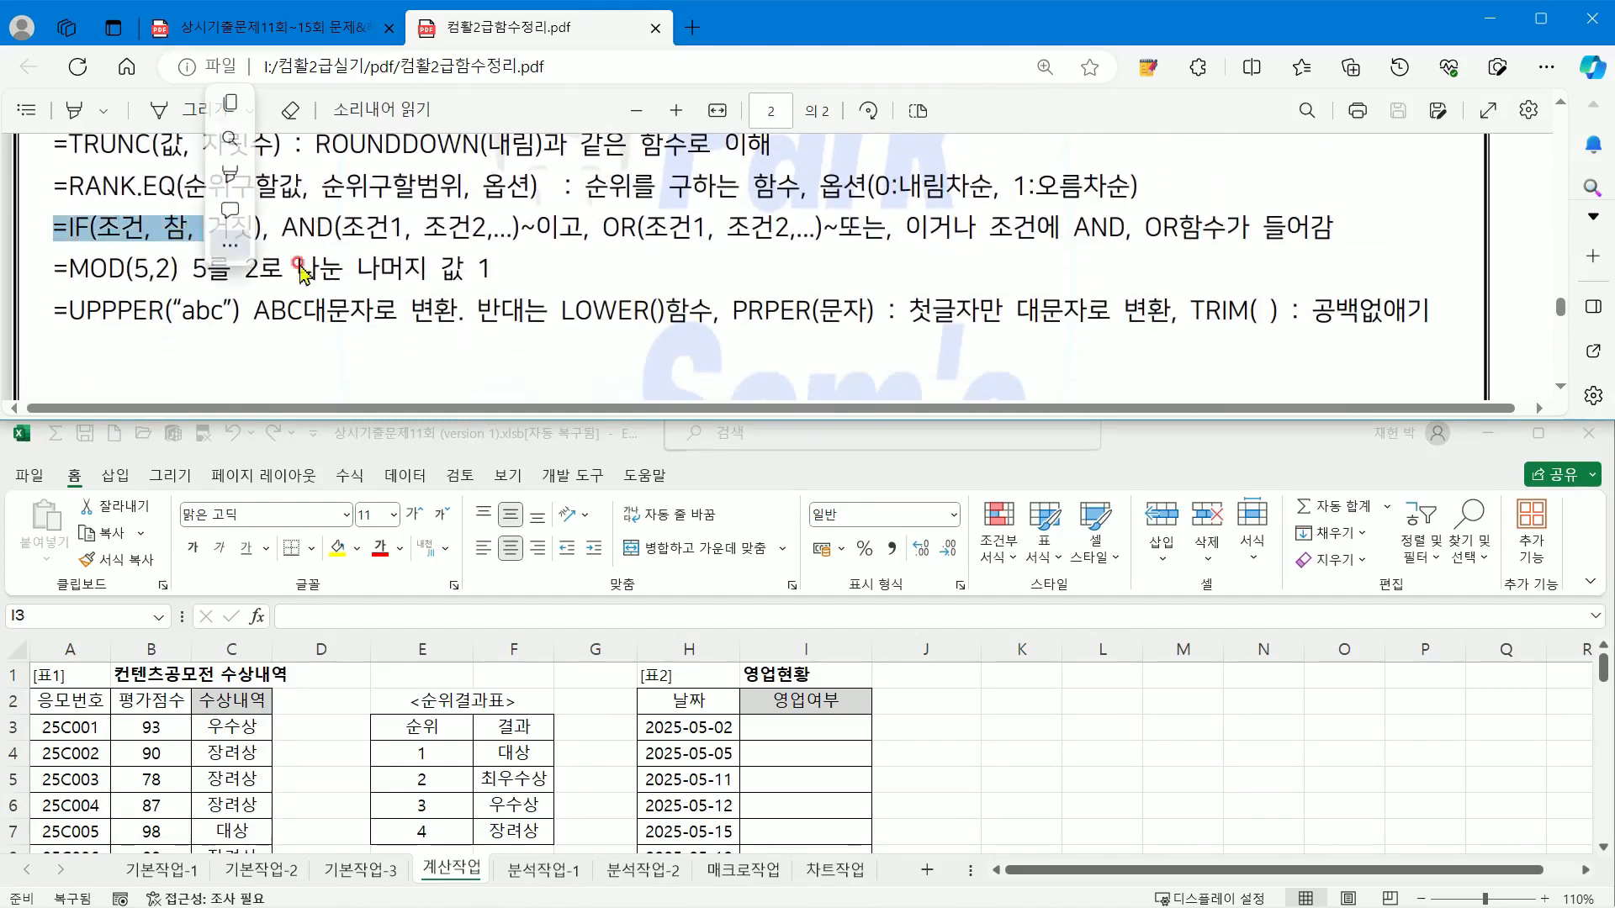
left_click(334, 245)
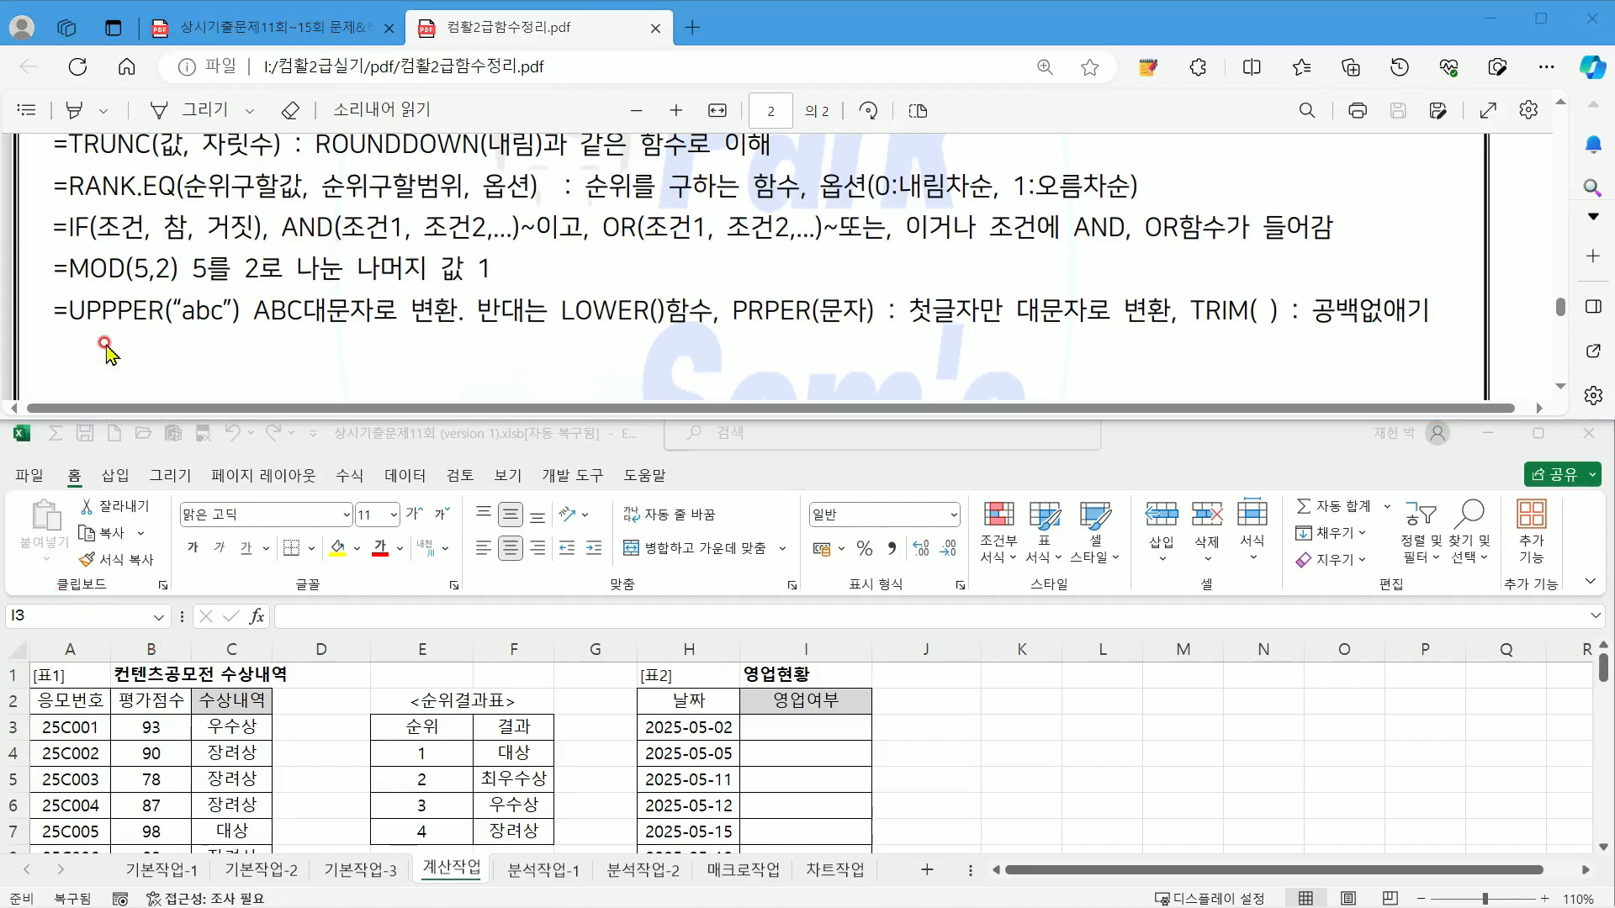
Step: Examine the 조건, 참 and 거짓 arguments of IF in the function summary
left_click(142, 217)
double_click(176, 227)
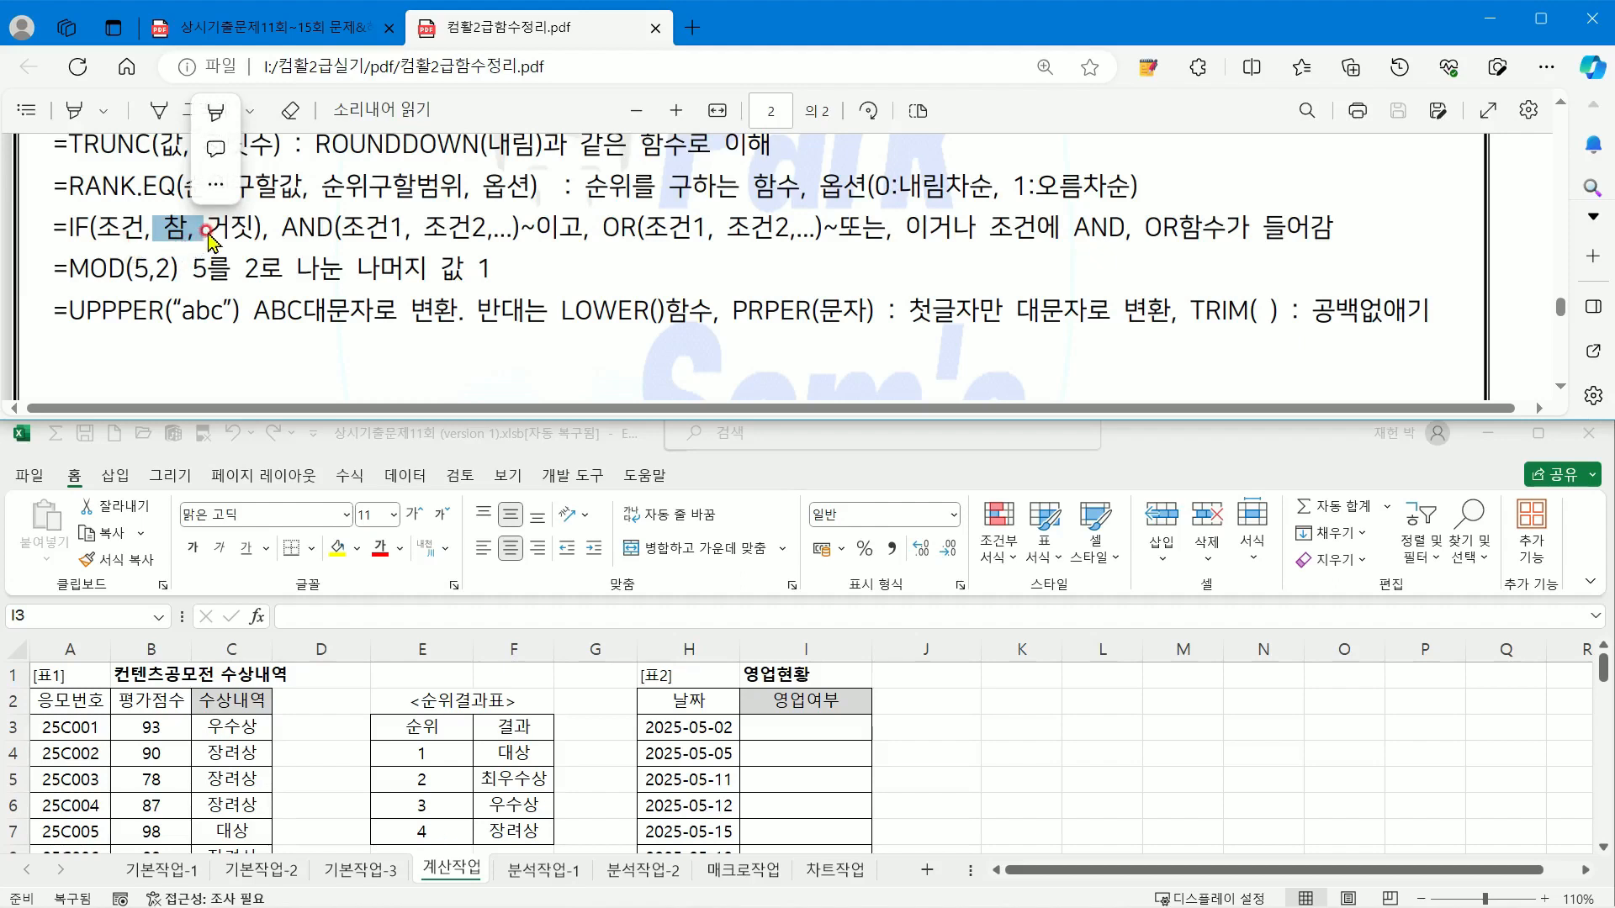
left_click(187, 210)
left_click_drag(210, 227, 246, 239)
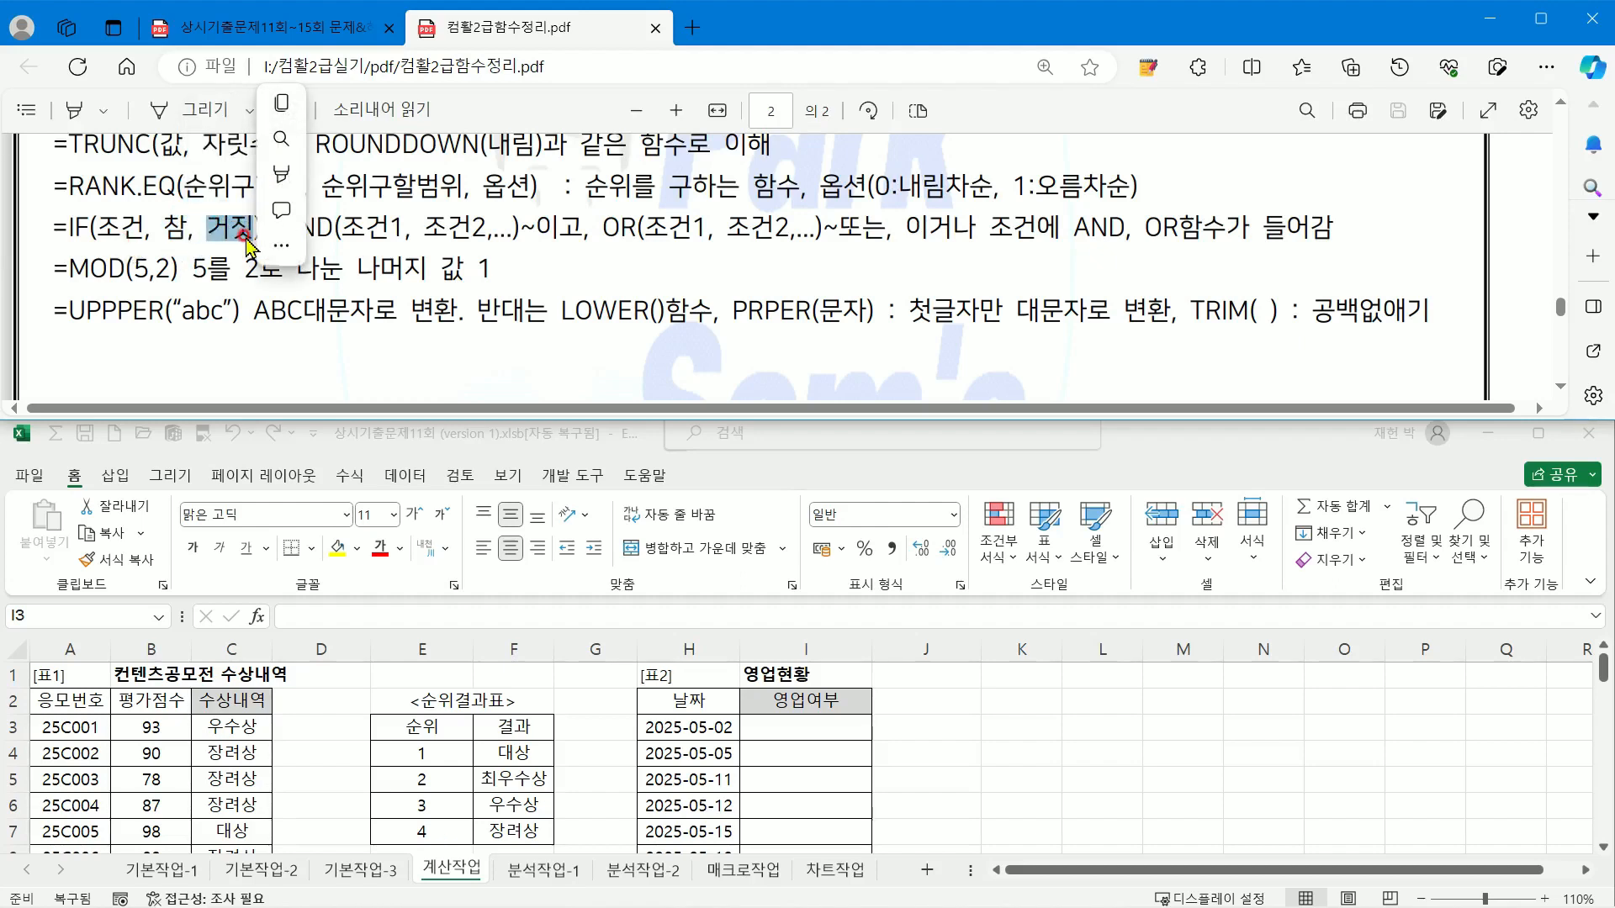
left_click(105, 224)
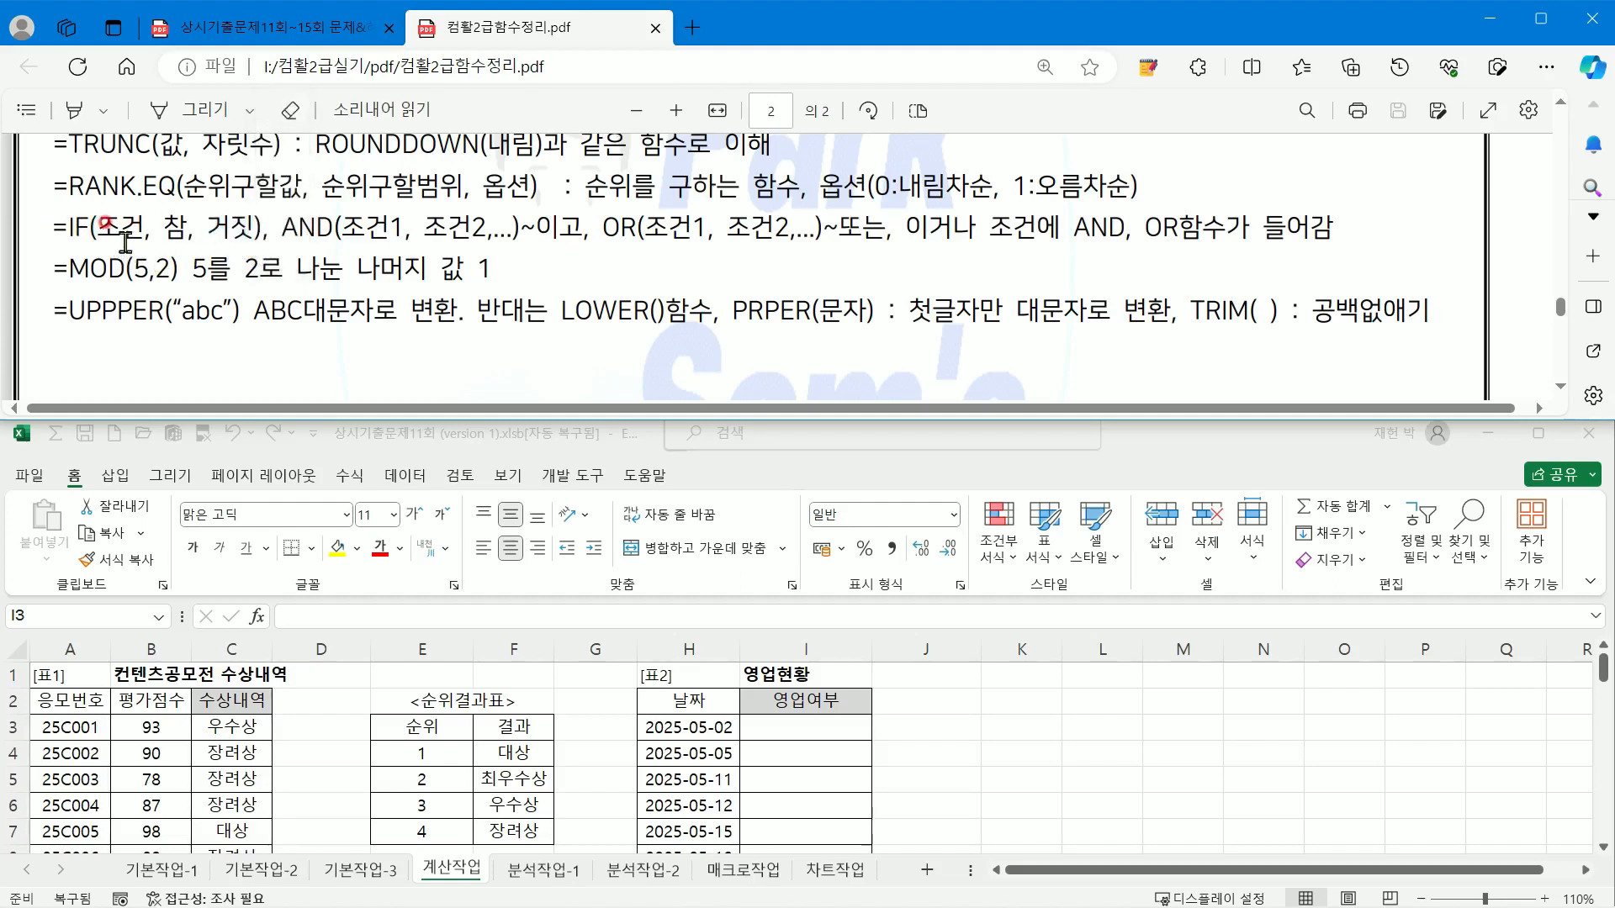
left_click(160, 208)
left_click(218, 241)
Step: Find the WEEKDAY entry under 날짜와 시간 and compare it with problem 02's requirements in the problem PDF
left_click(491, 319)
left_click(484, 319)
scroll(484, 319, "down", 3)
left_click(482, 320)
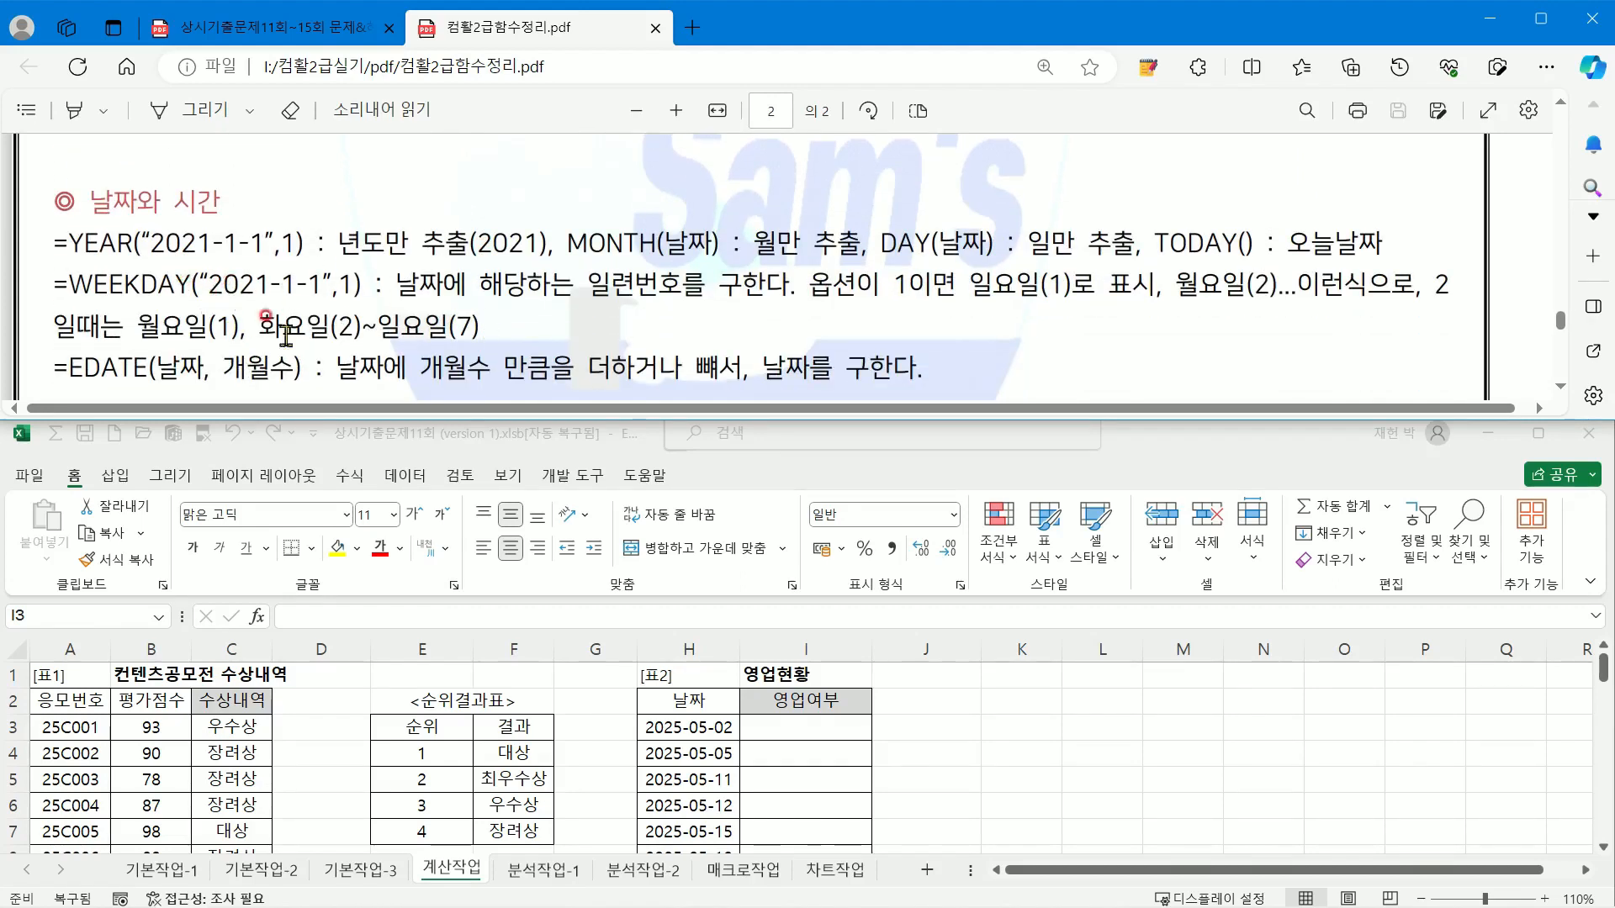
left_click(278, 27)
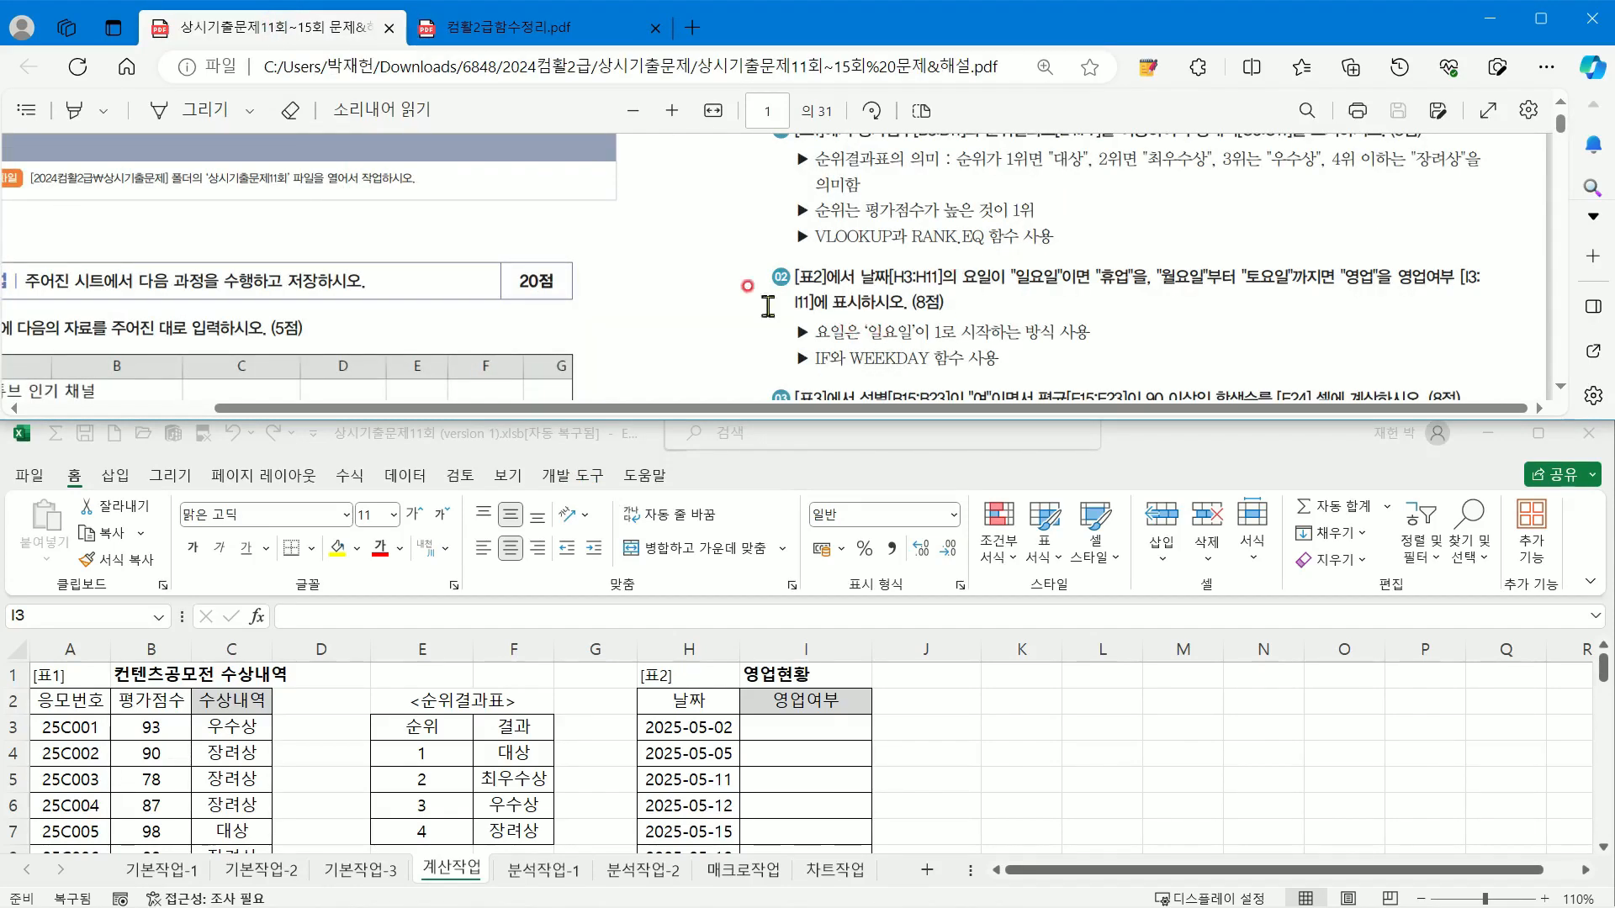
left_click(482, 33)
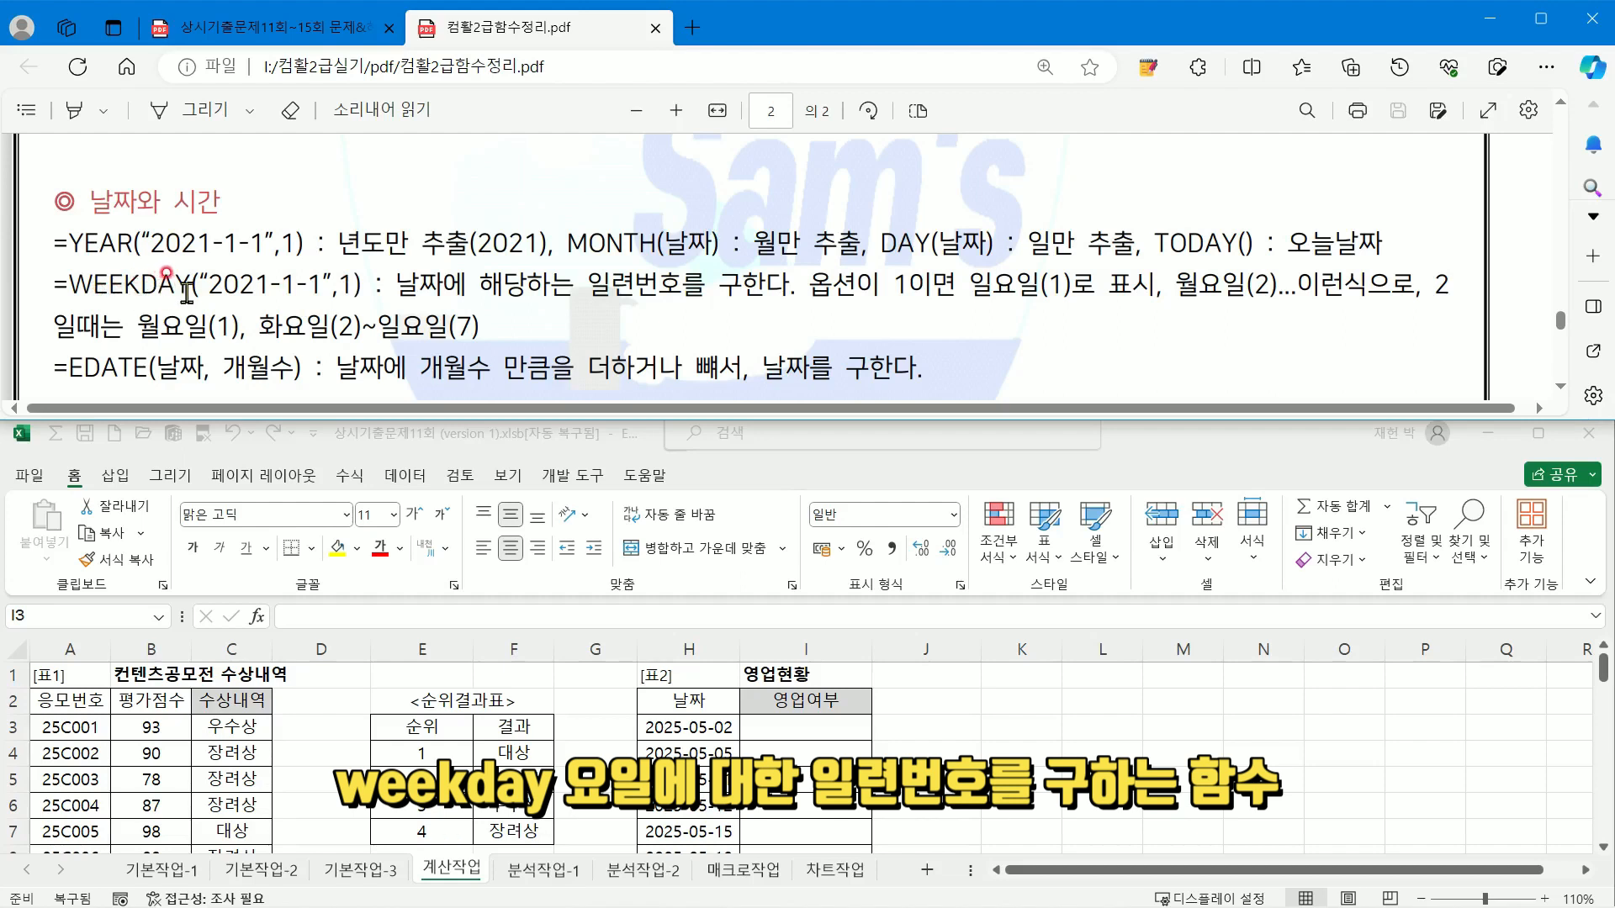
Step: Examine WEEKDAY's date argument and the day numbering for options 1 and 2 in the function summary
left_click_drag(175, 289, 319, 290)
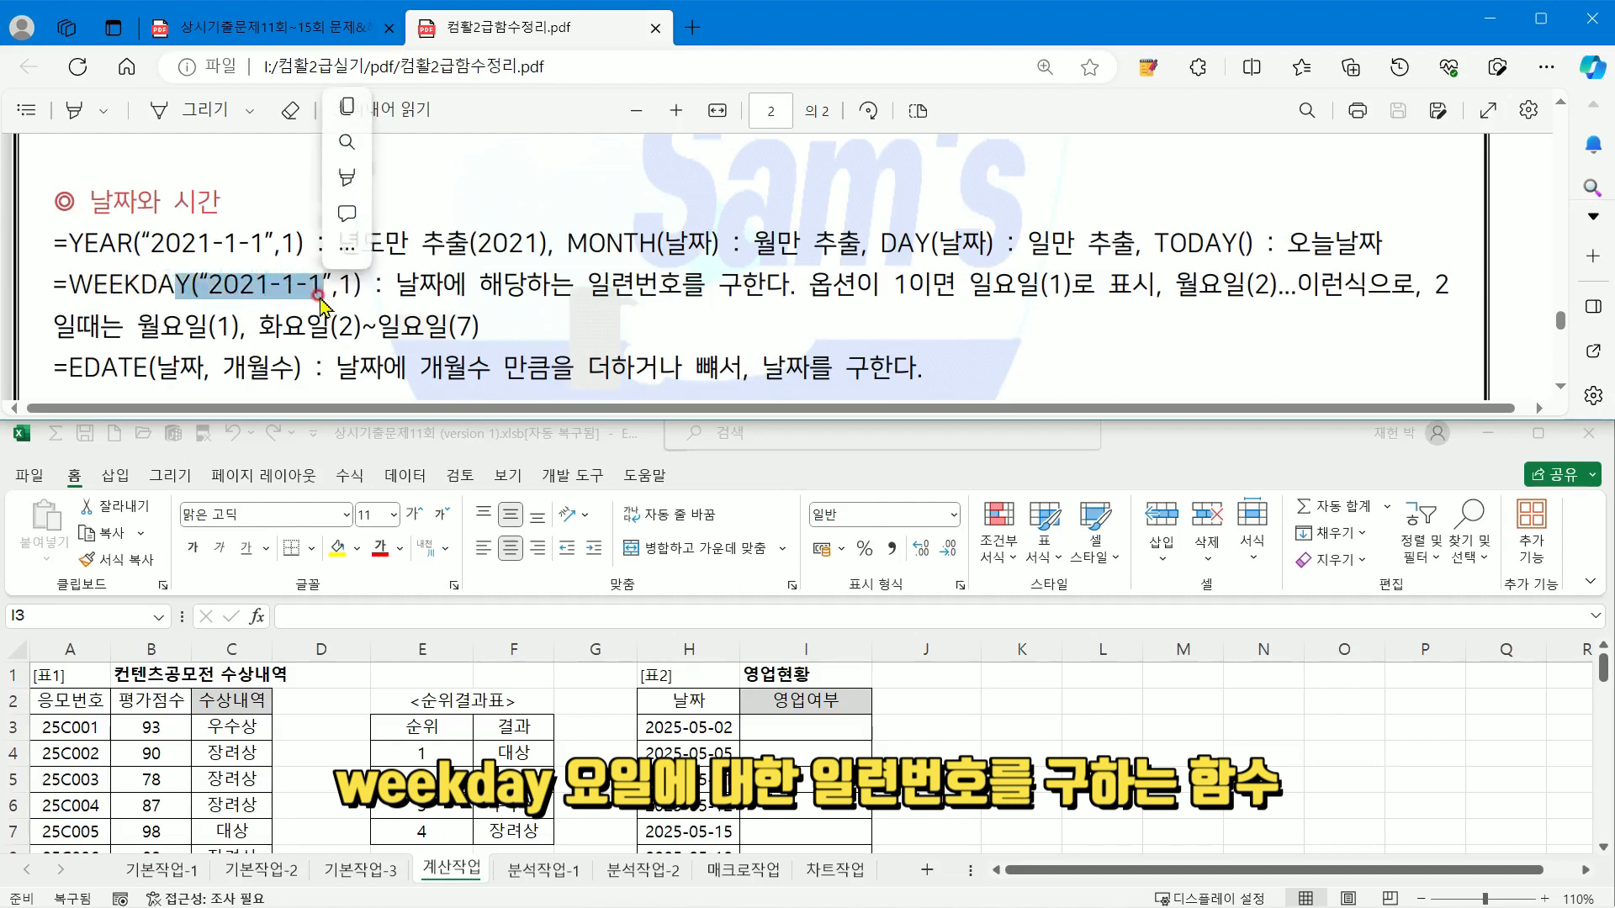
left_click(336, 288)
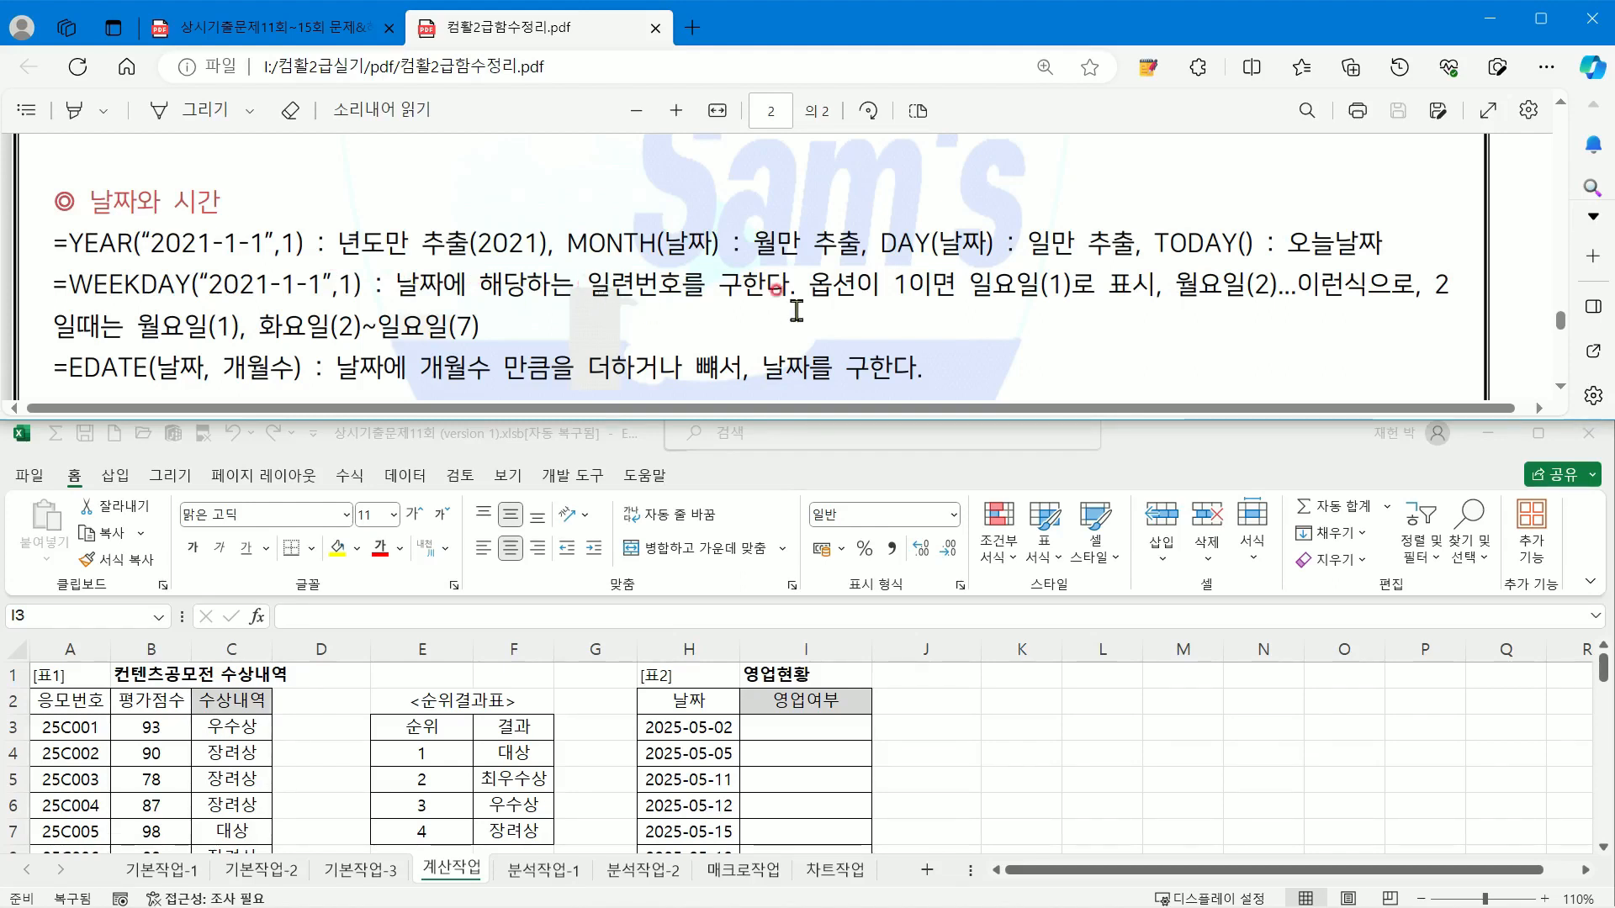
double_click(820, 286)
left_click_drag(330, 286, 365, 287)
left_click(694, 291)
left_click_drag(893, 286, 908, 287)
left_click_drag(1418, 286, 1473, 286)
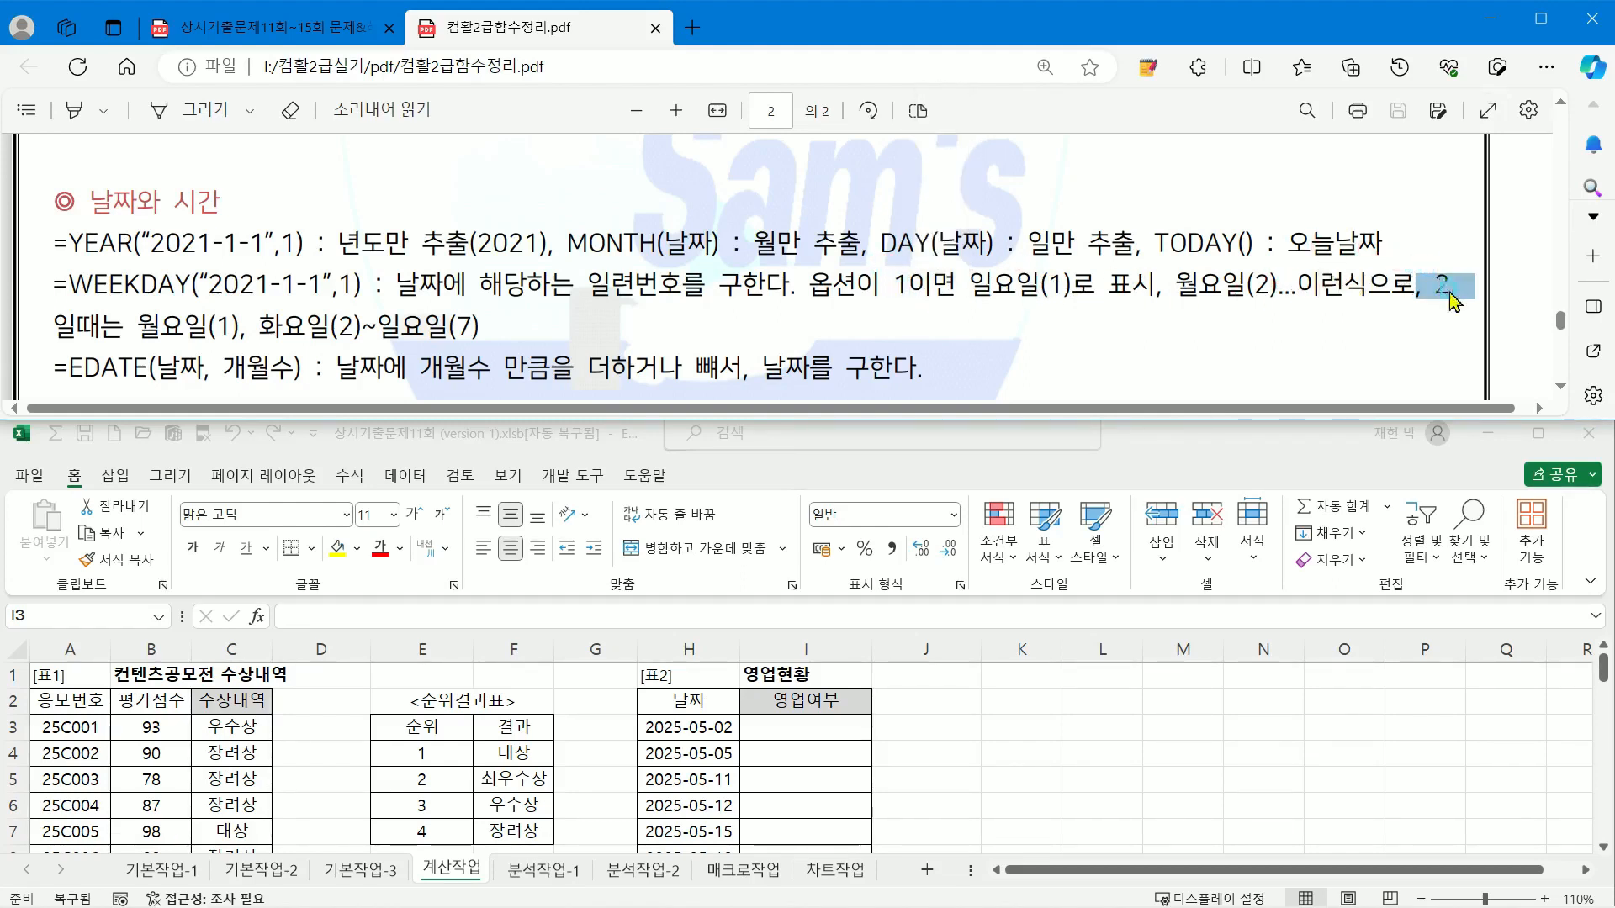
left_click_drag(126, 328, 437, 332)
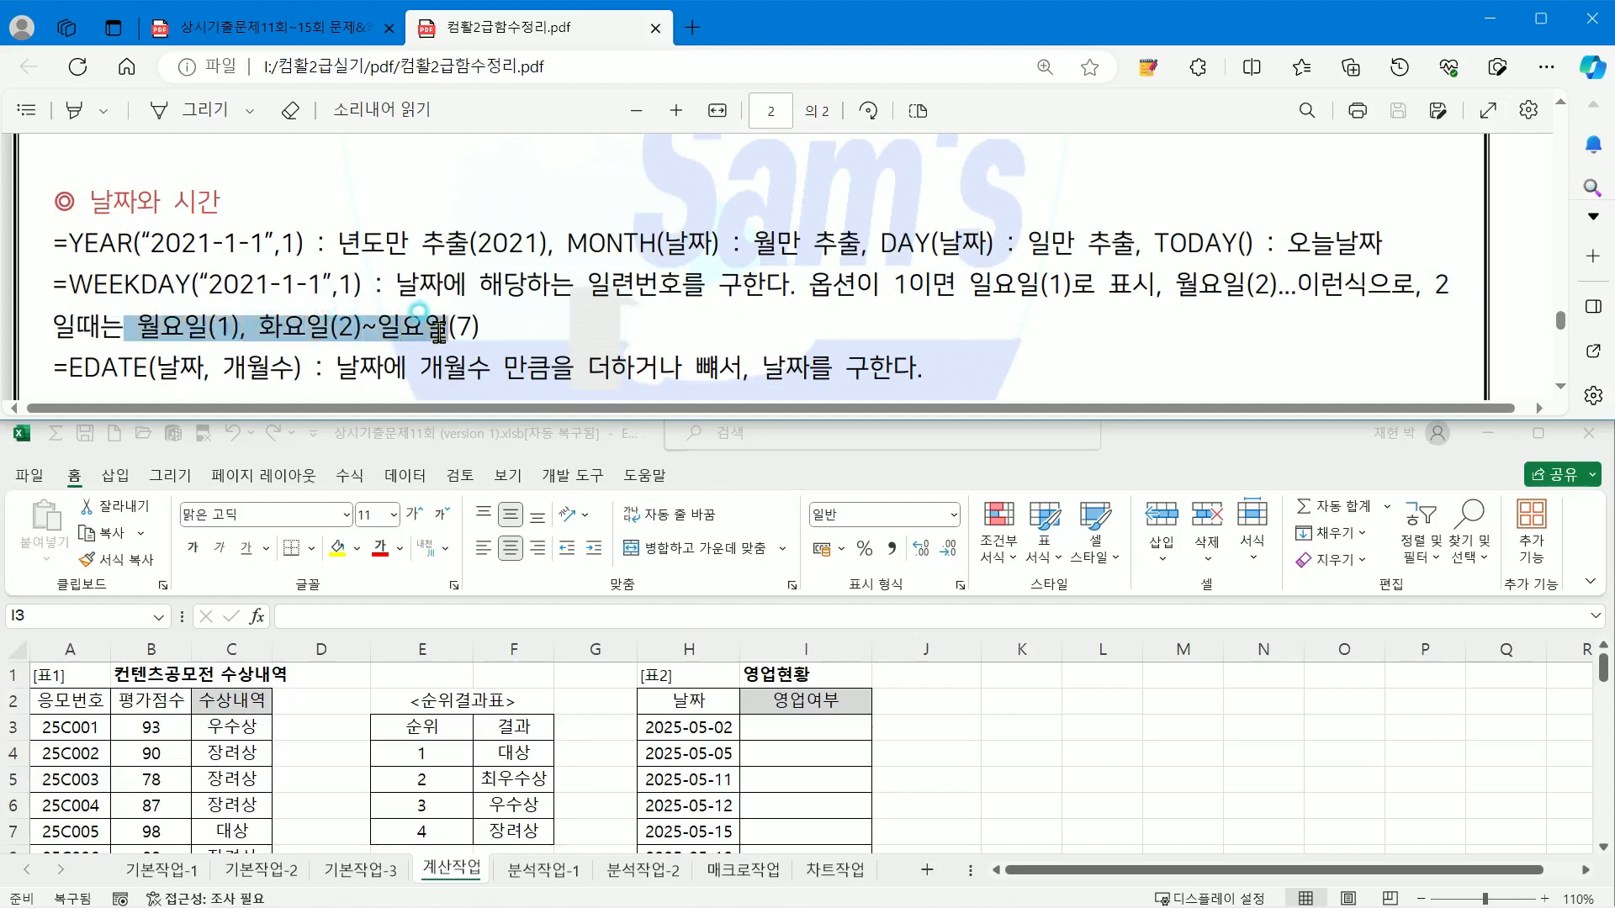
left_click(349, 333)
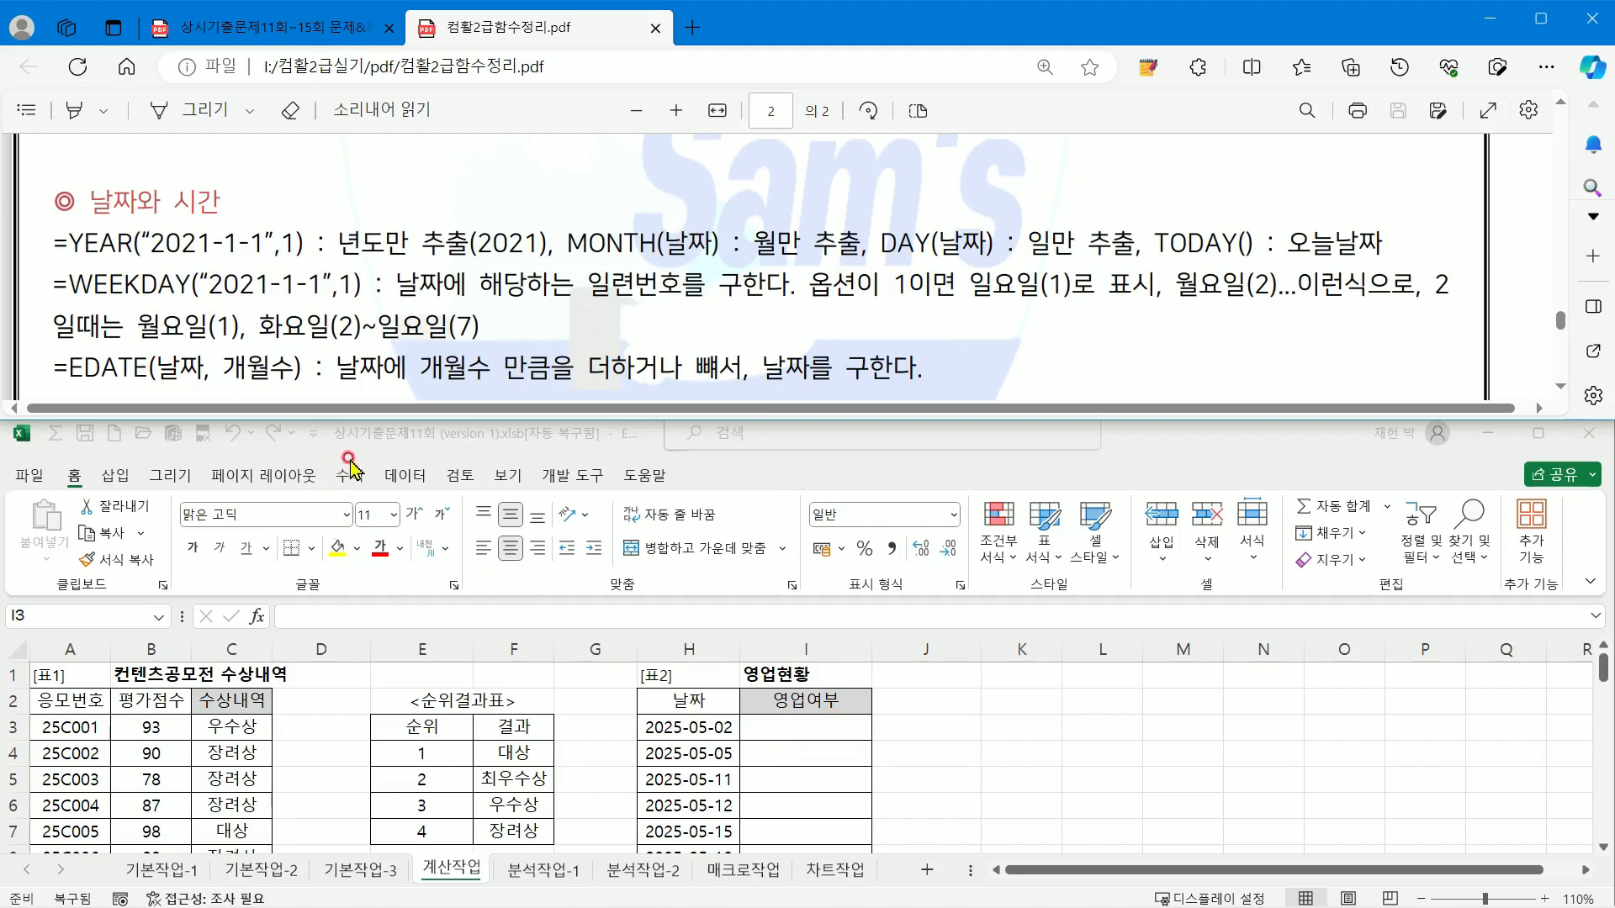
Step: Start a WEEKDAY formula in I3 of 표2's 영업여부 column, with the date in H3 as the serial number
left_click(781, 727)
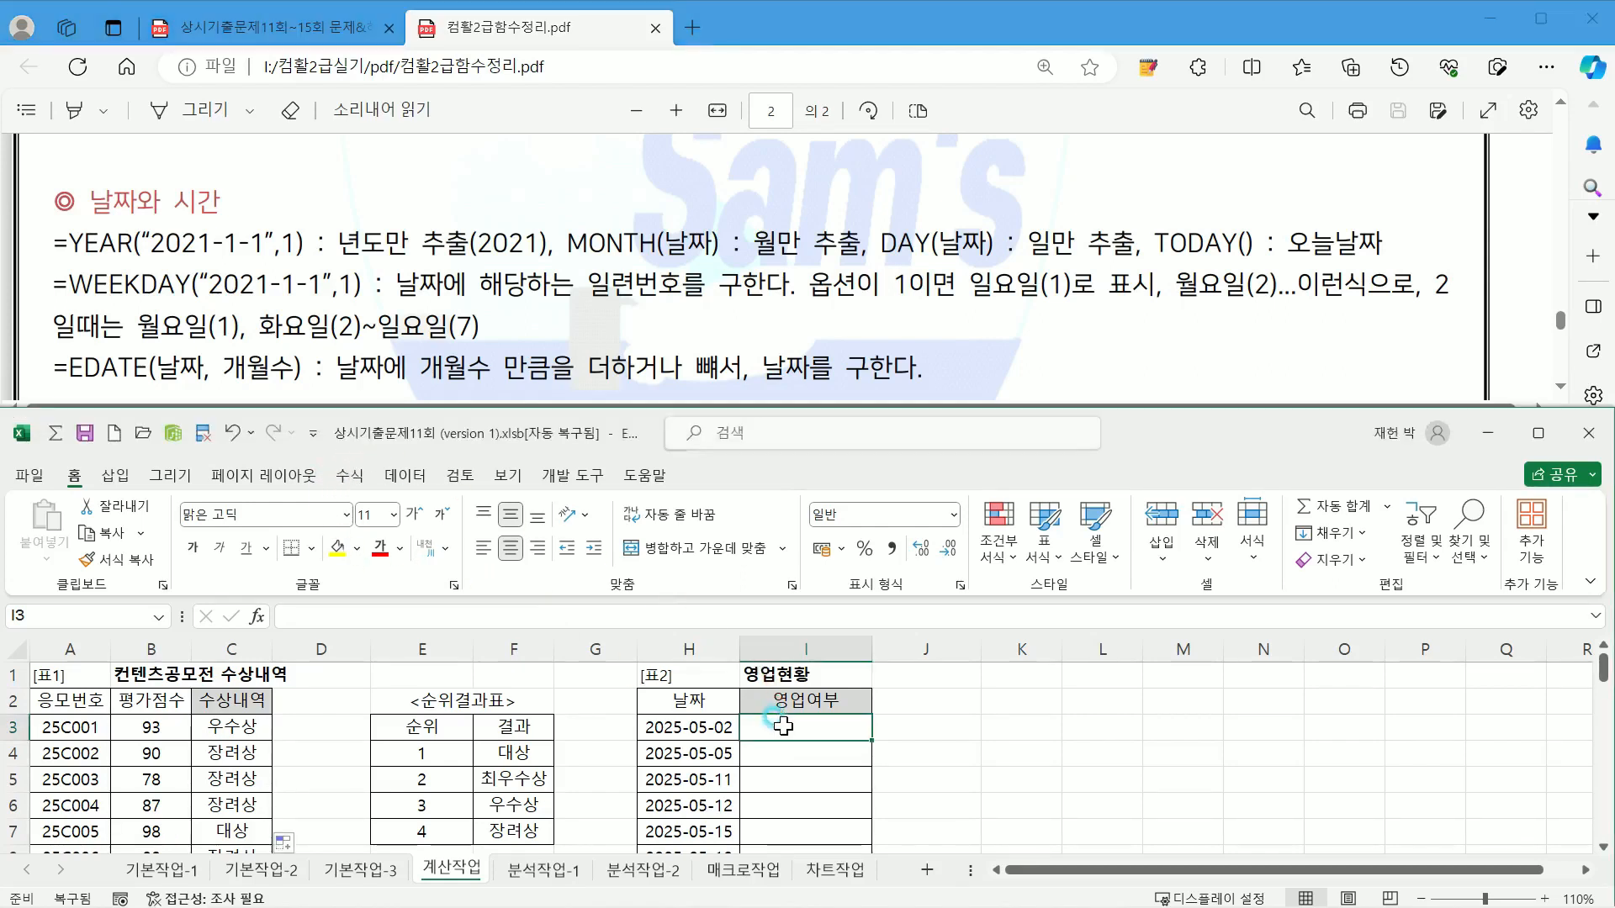
left_click(304, 27)
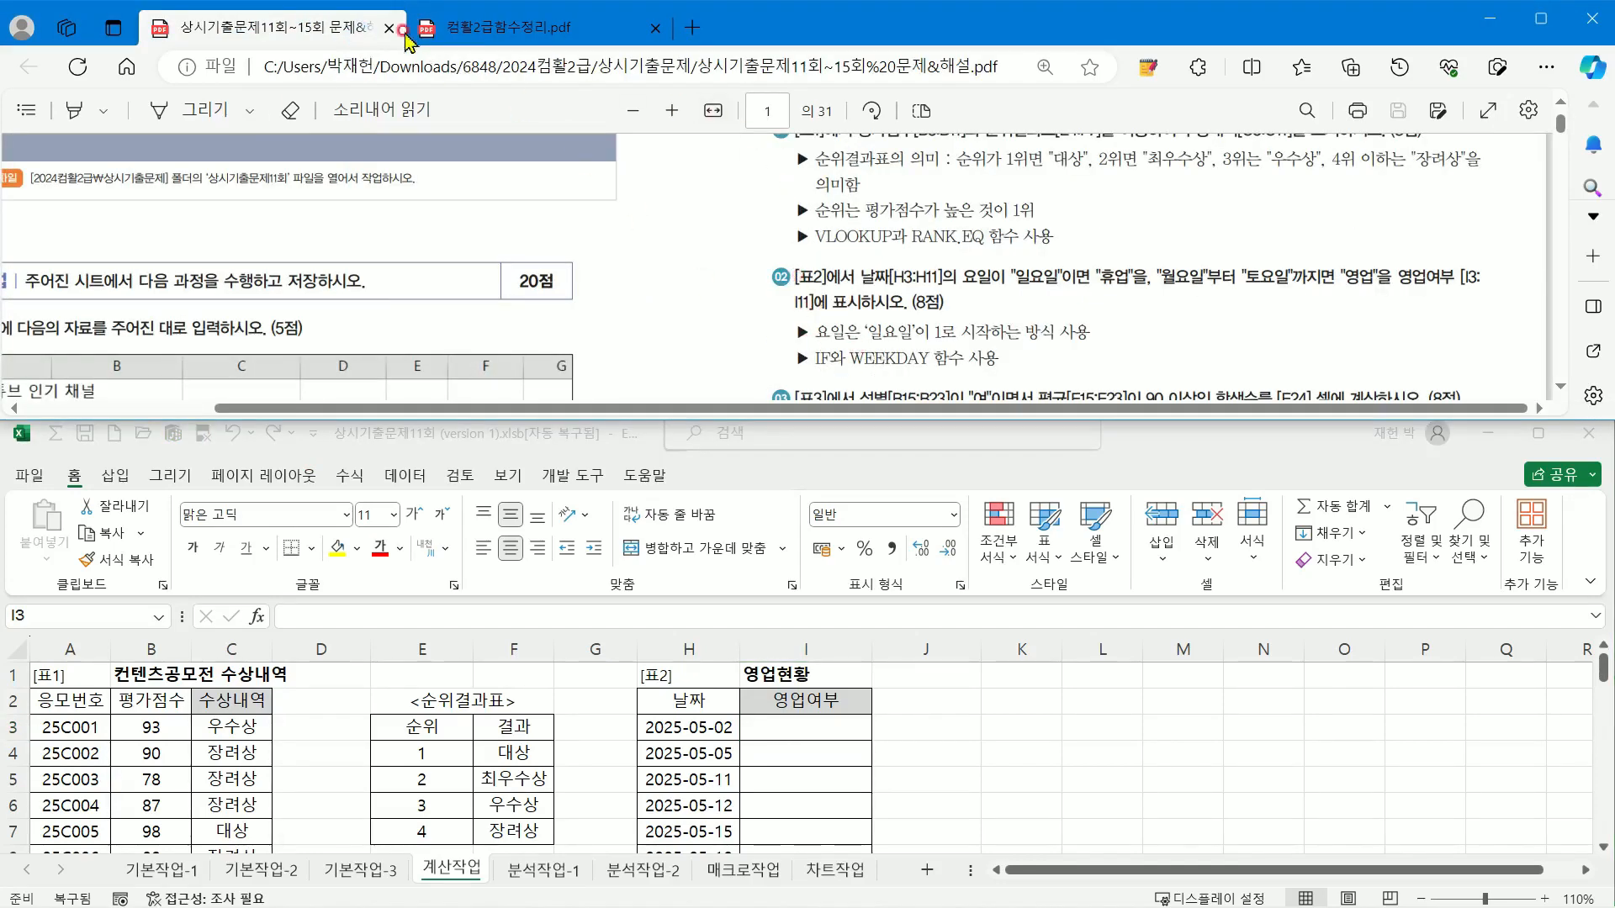
left_click(492, 27)
left_click(832, 726)
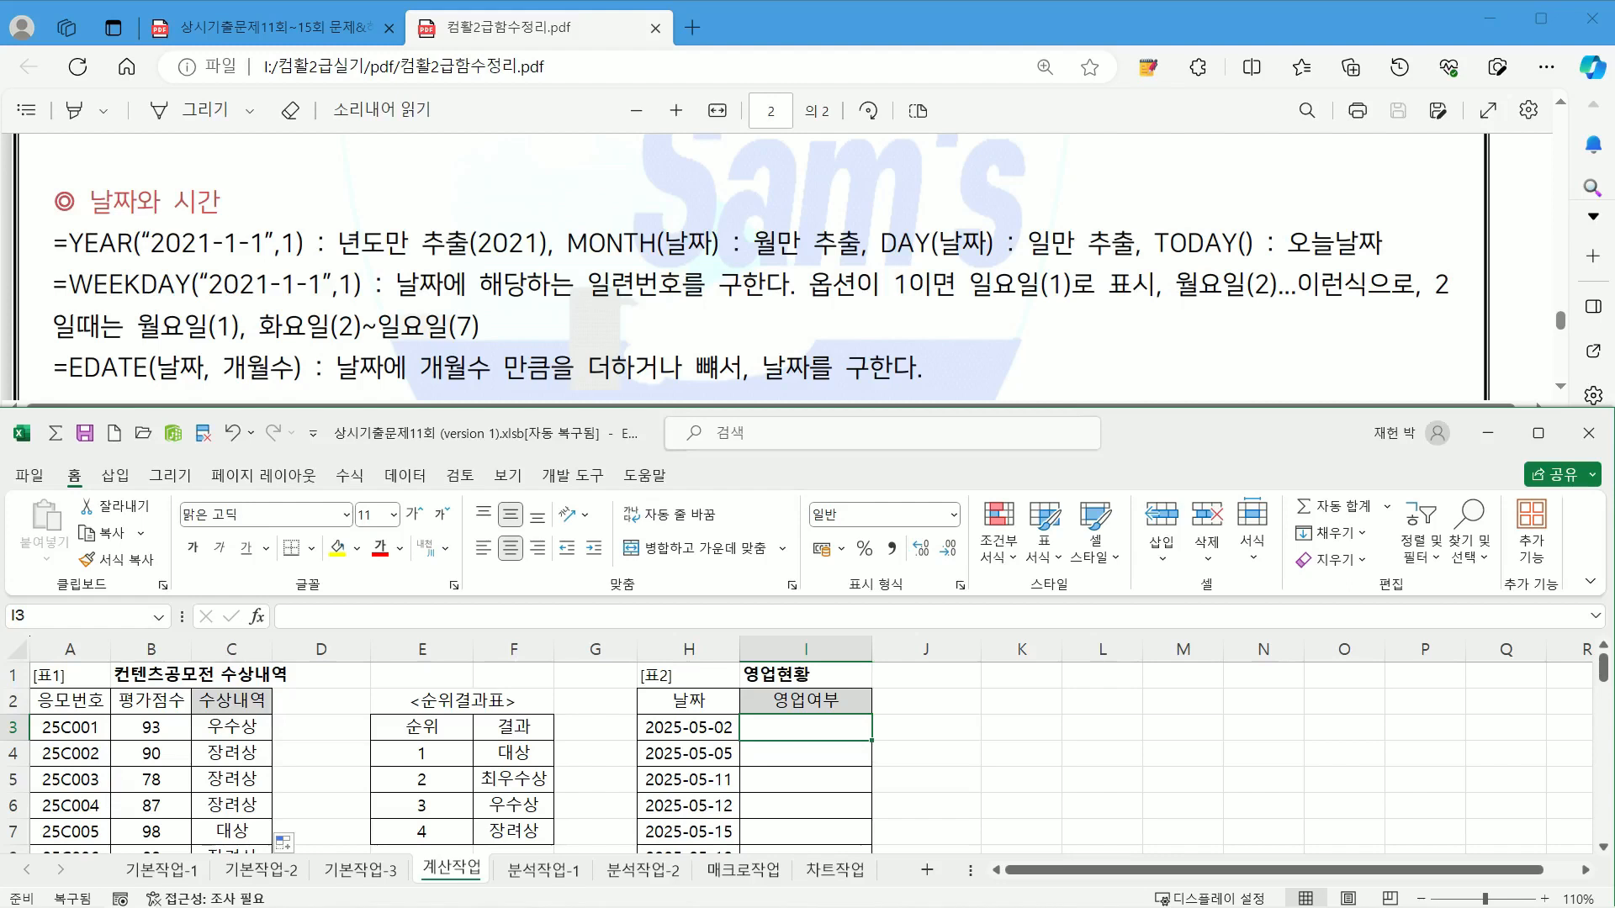
key("ctrl+2")
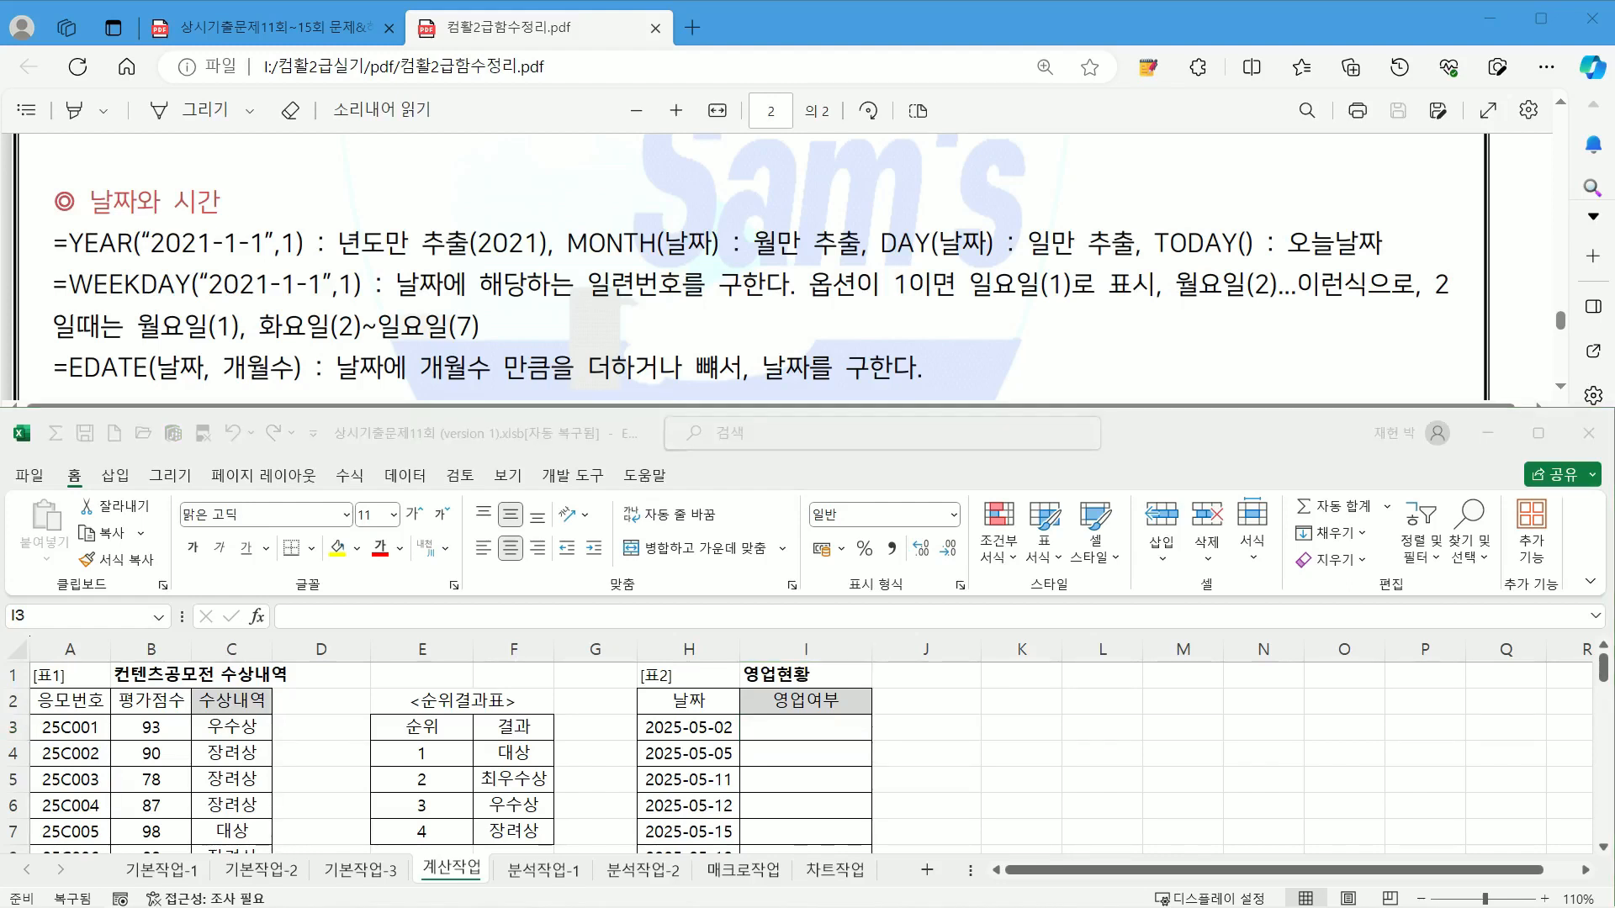
left_click(809, 727)
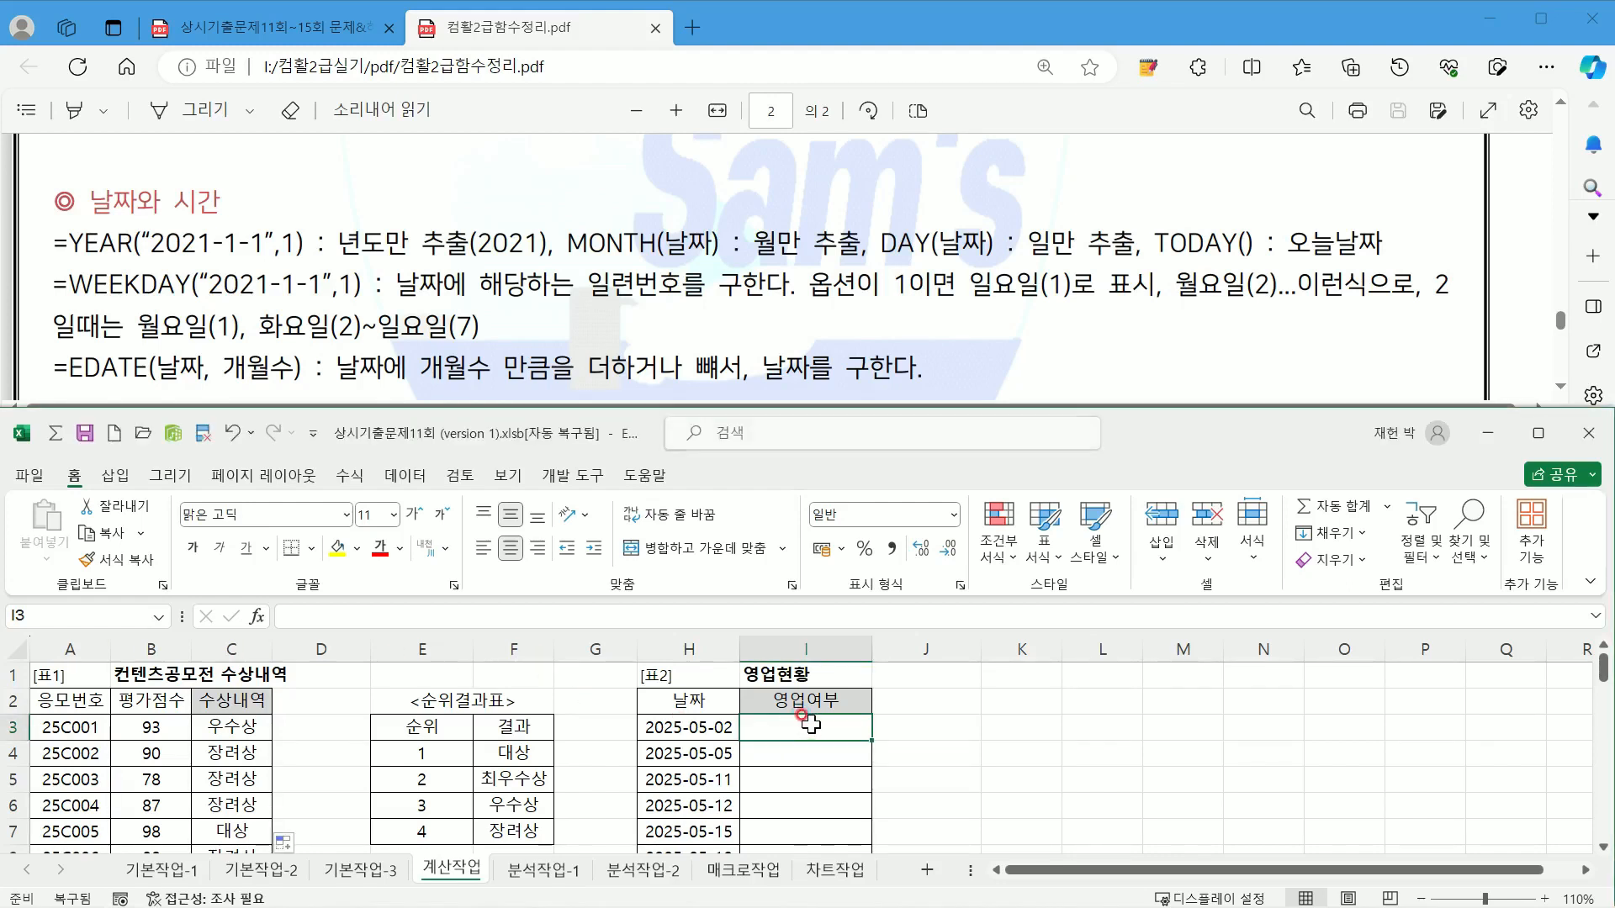
type("=")
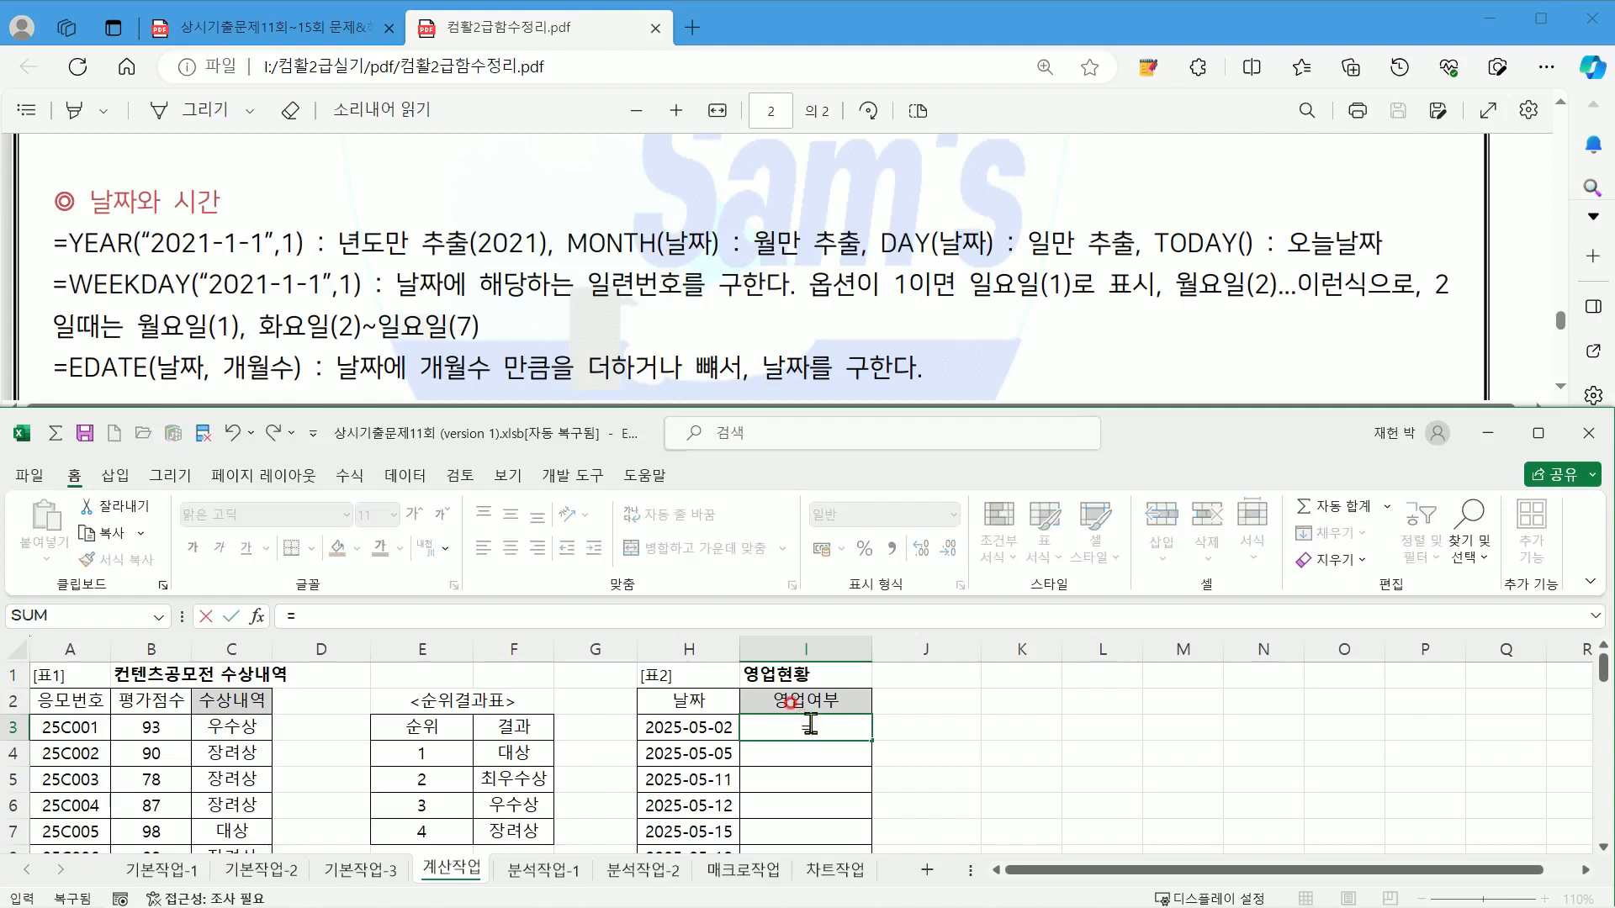
type("w")
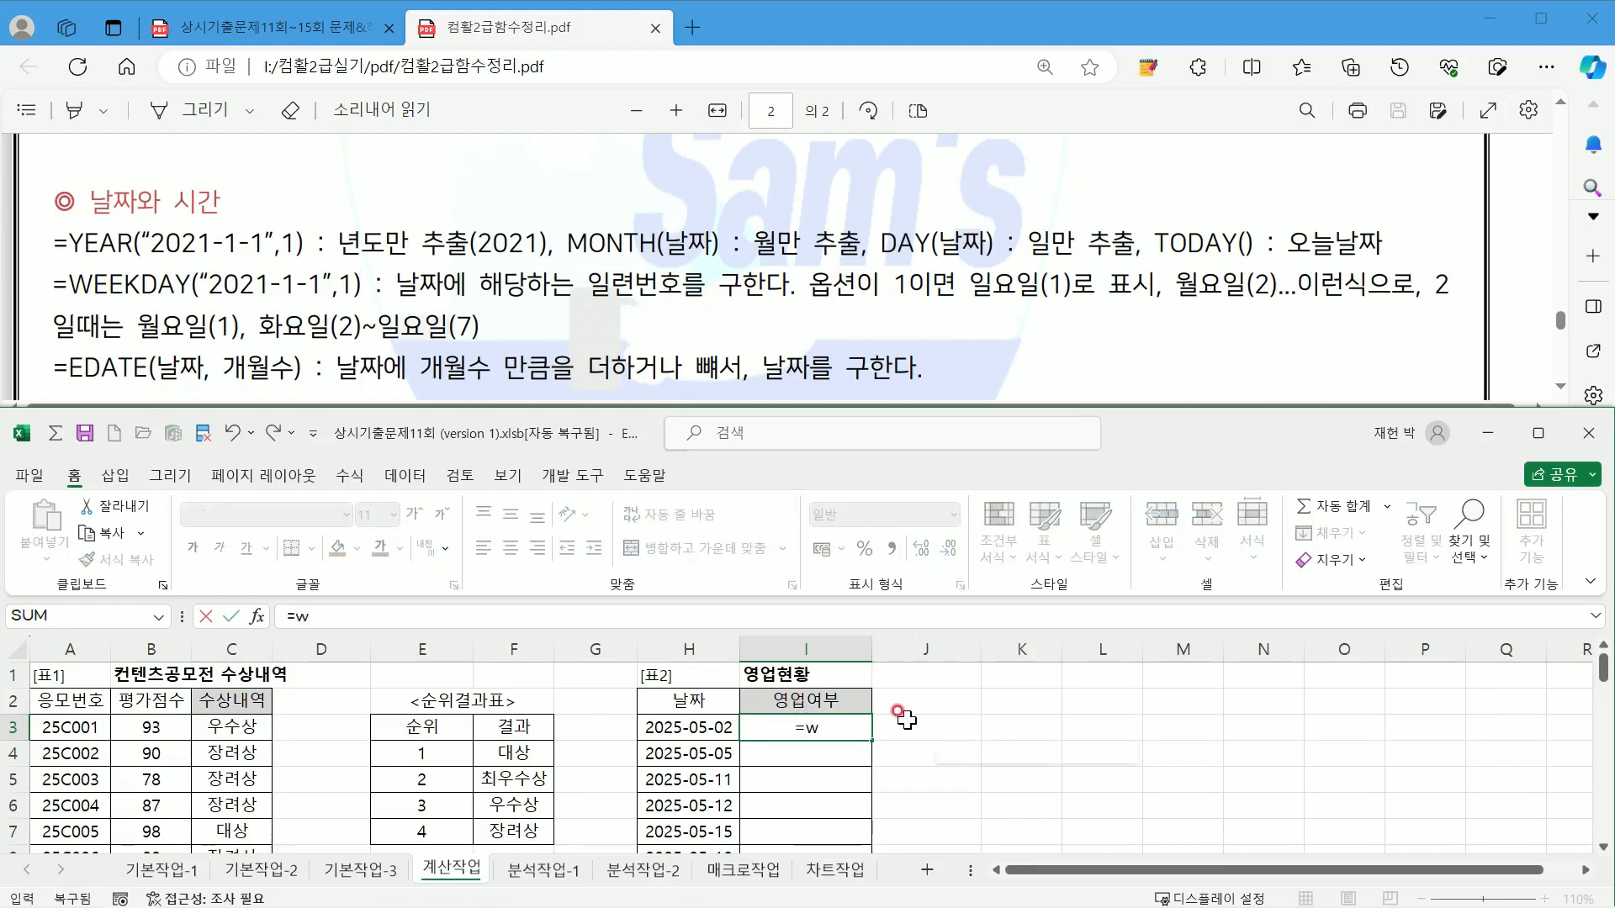
type("e")
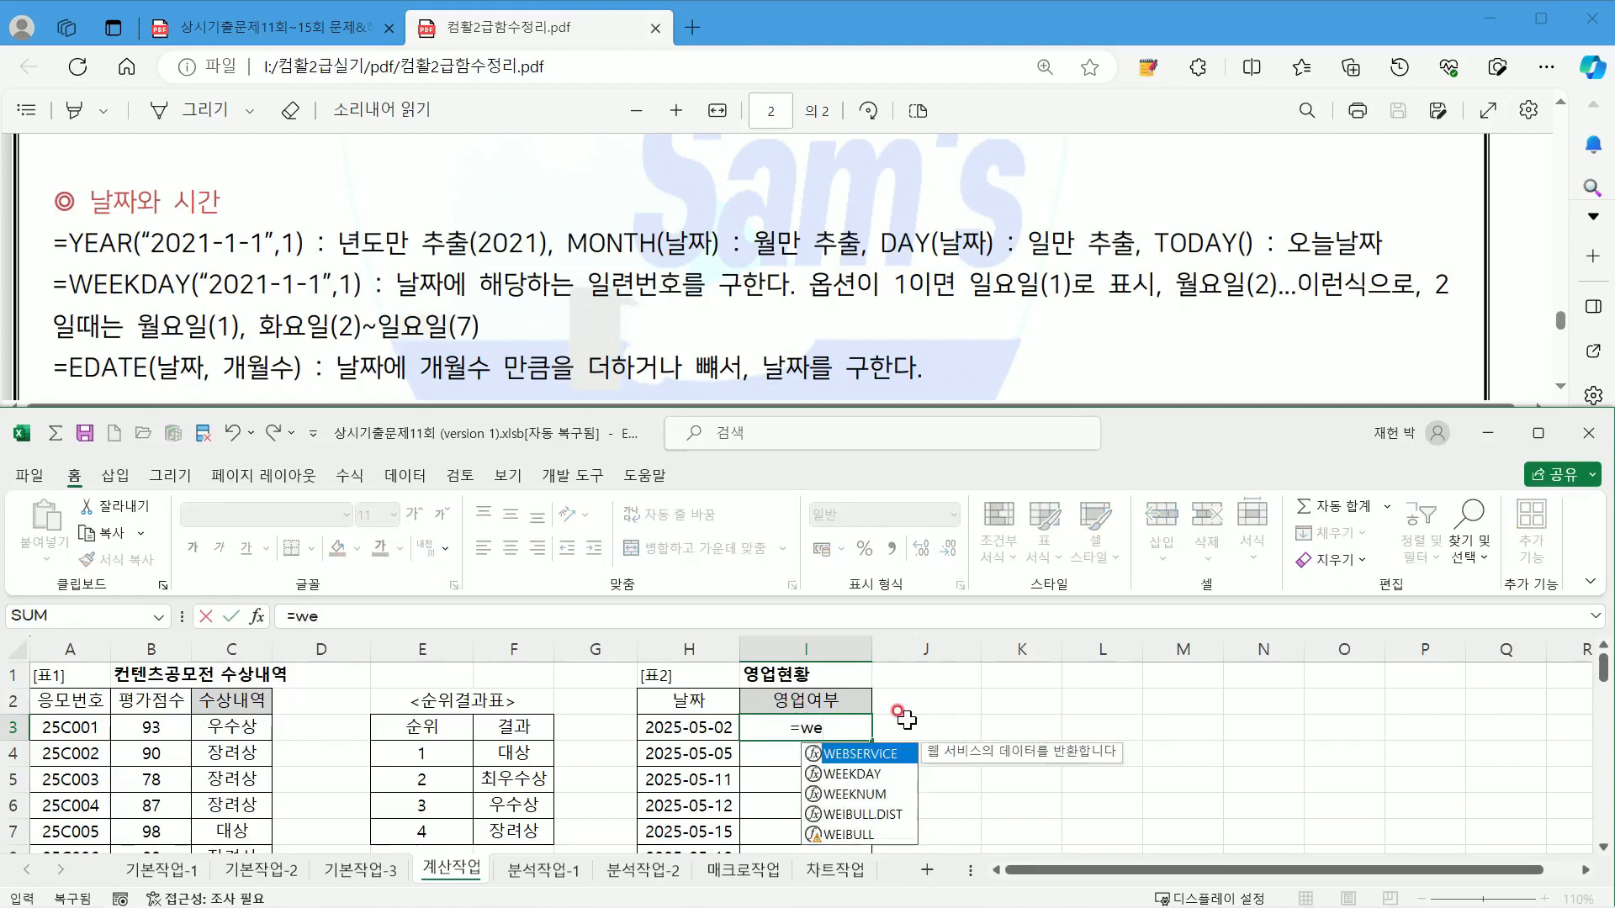
double_click(870, 772)
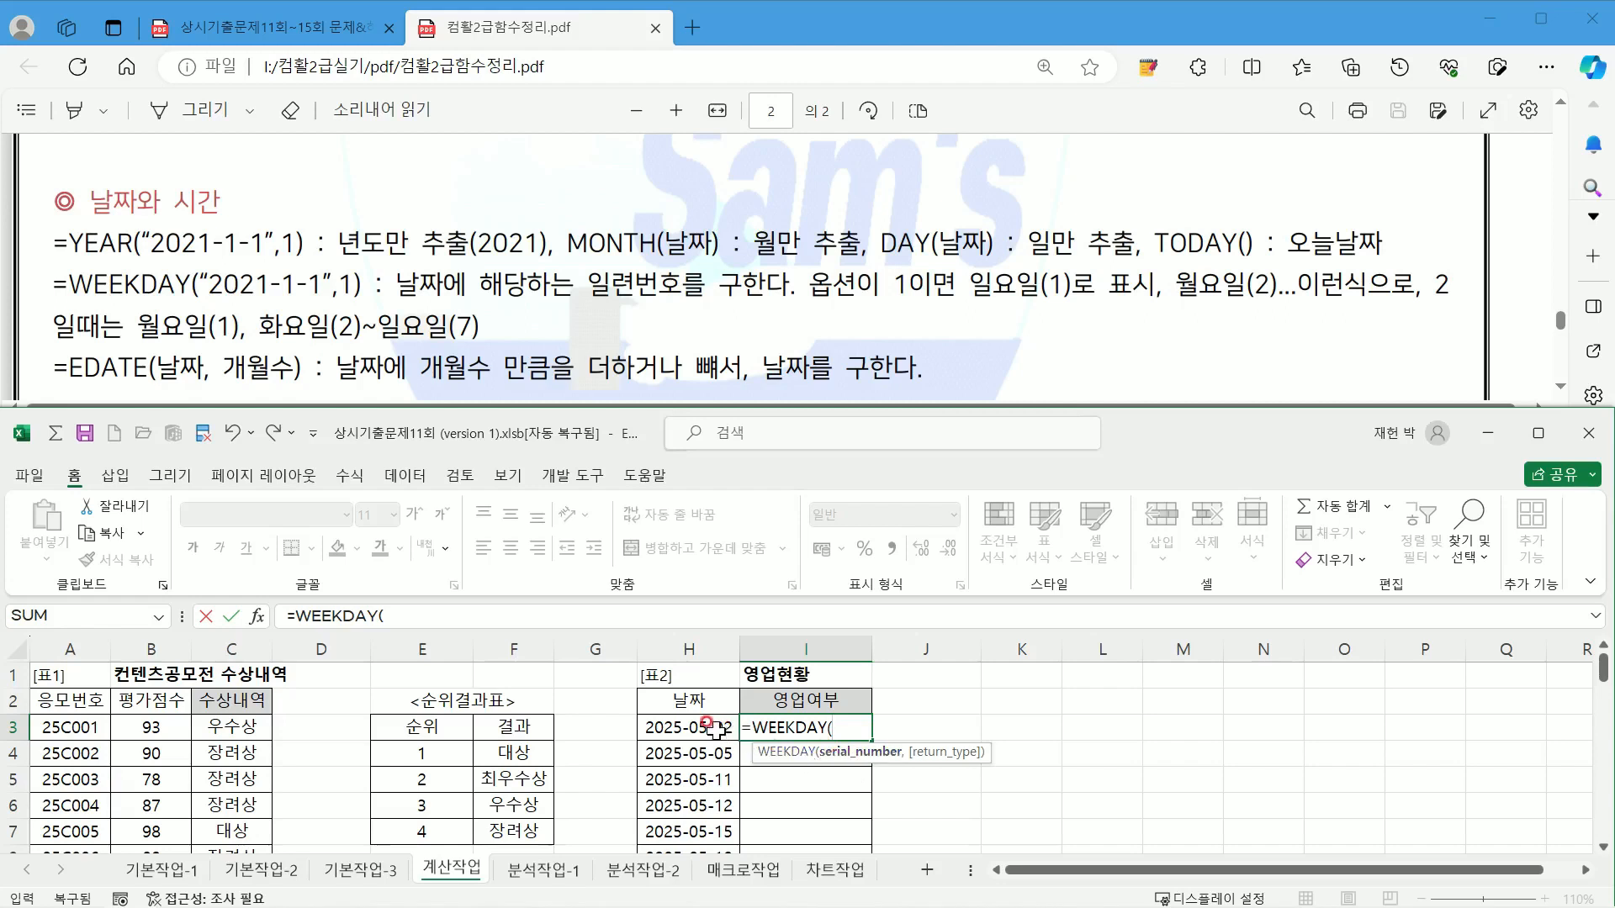
left_click(668, 727)
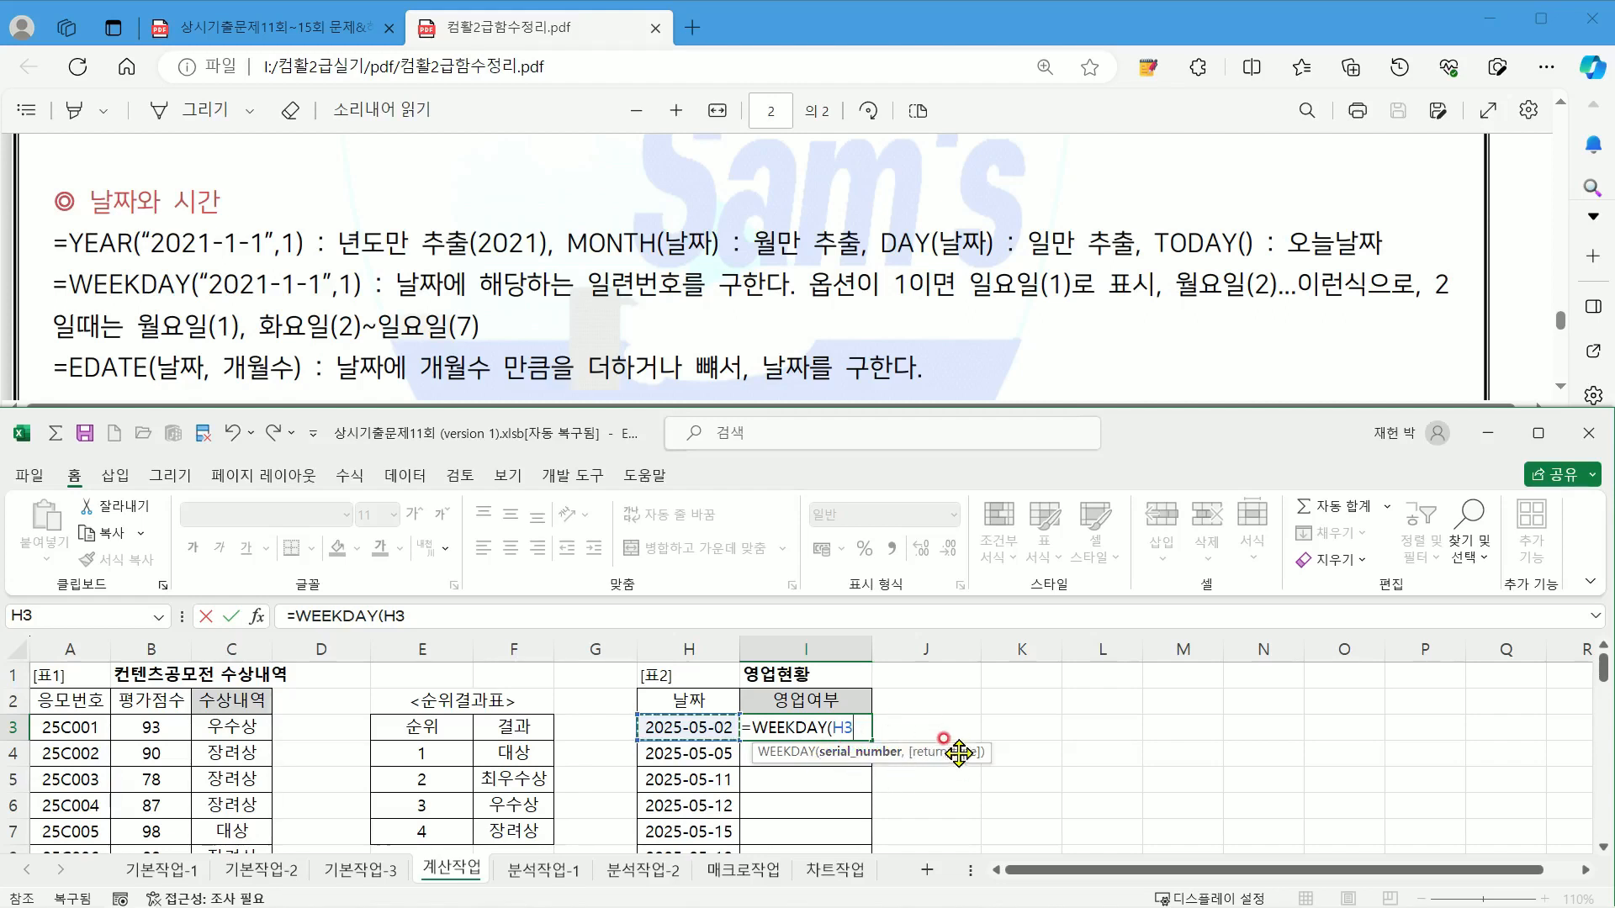
type(",")
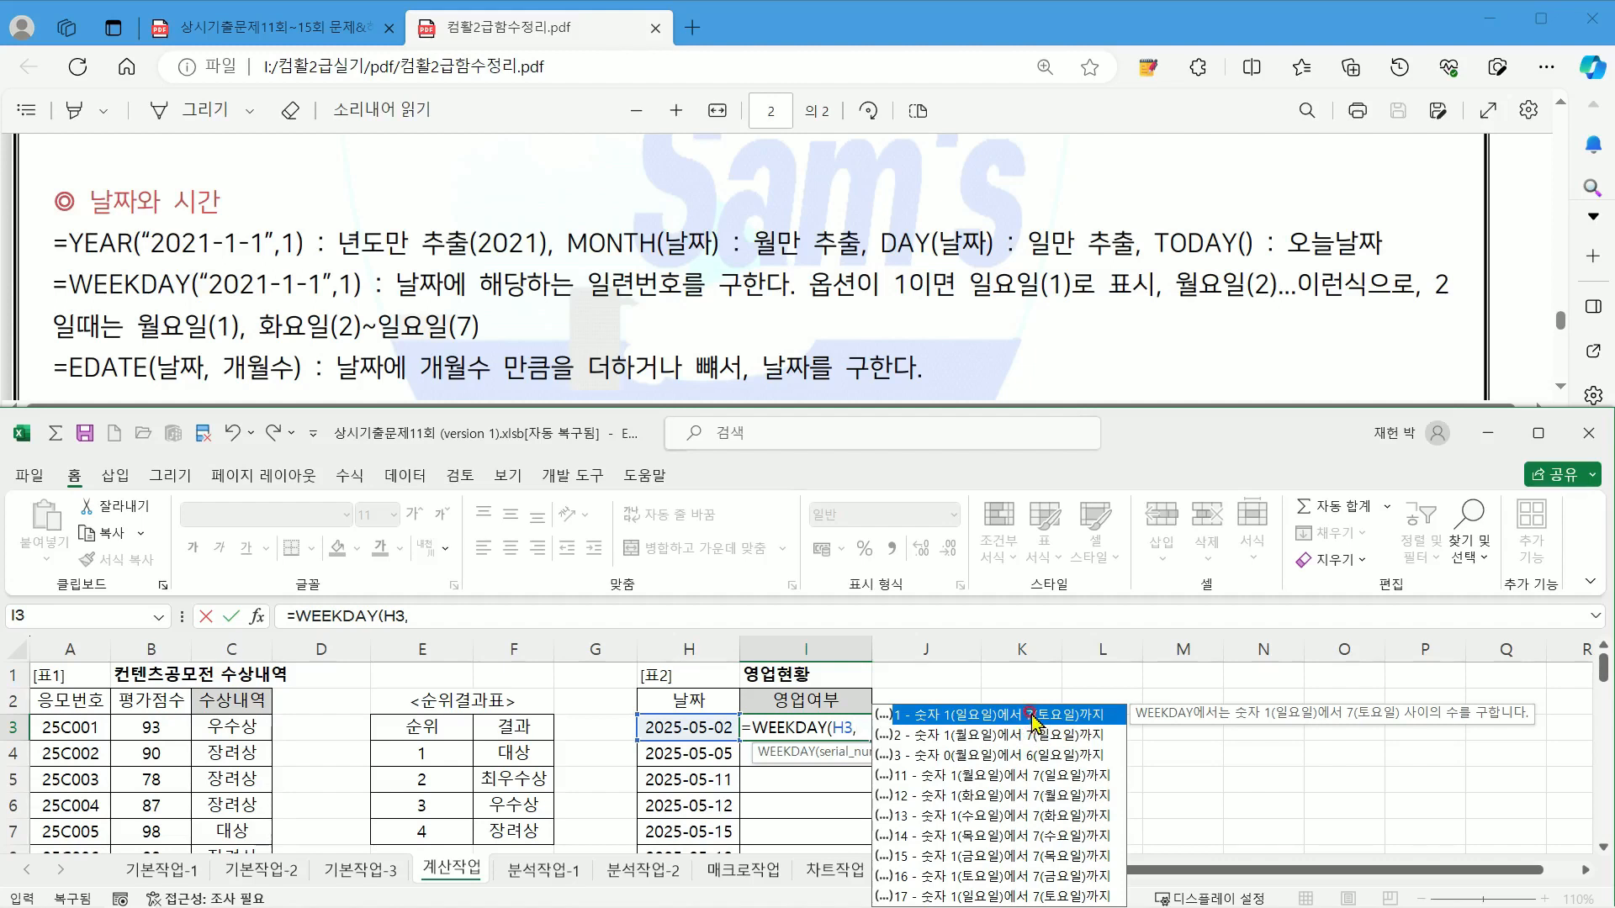
Step: Recheck problem 02's day numbering and complete I3's WEEKDAY formula with return type 1, Sunday (1) to Saturday (7)
left_click(296, 38)
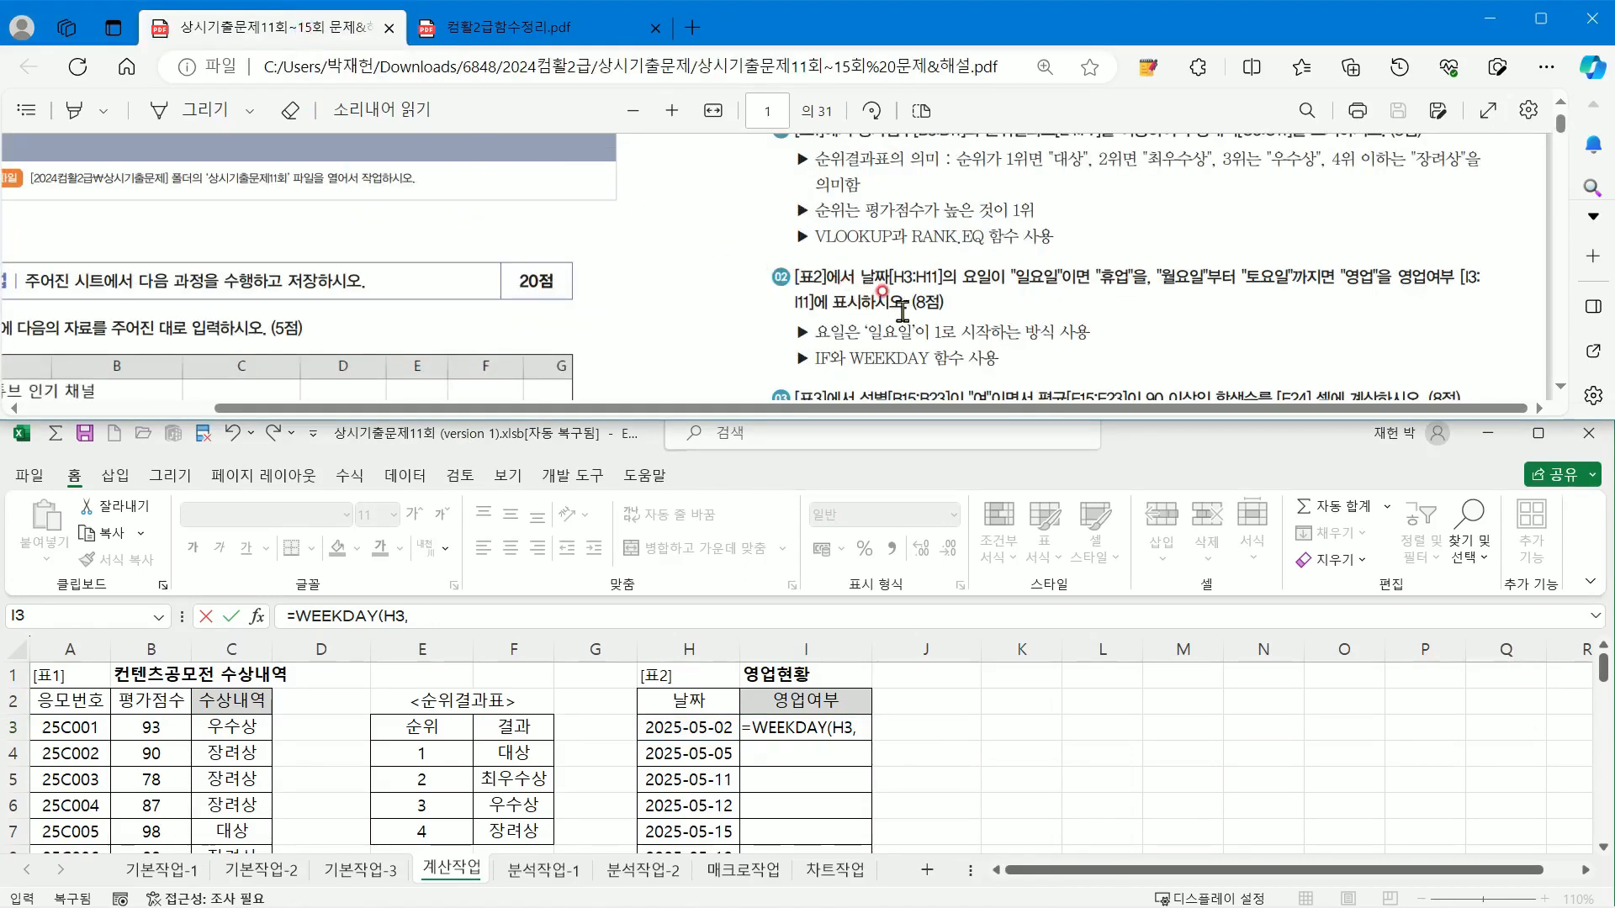
left_click(492, 38)
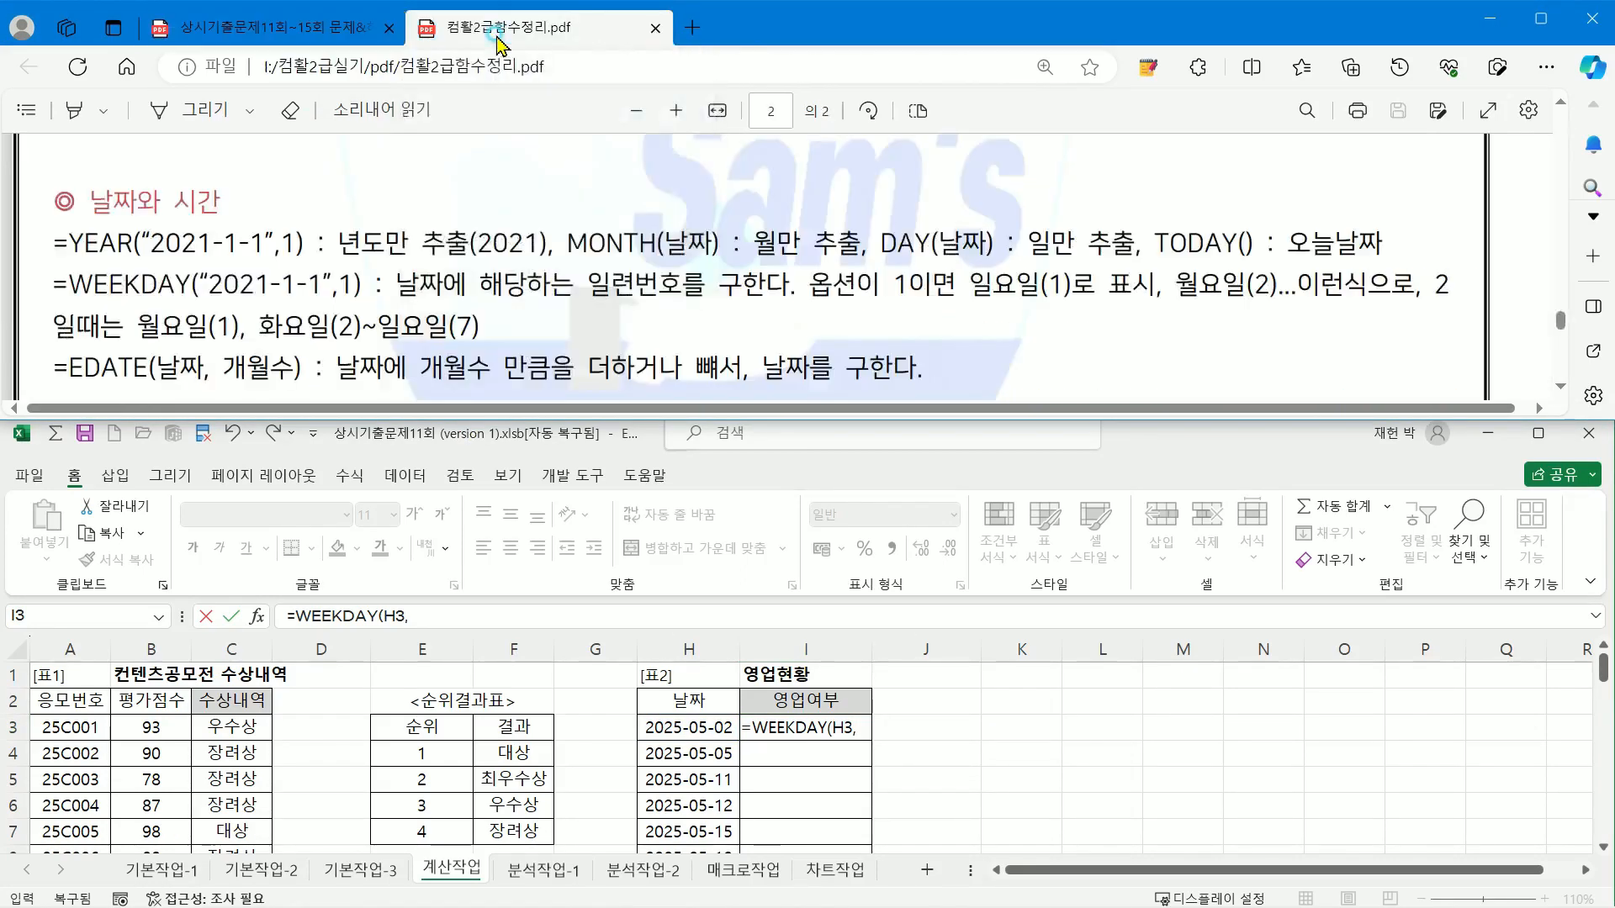
left_click(866, 720)
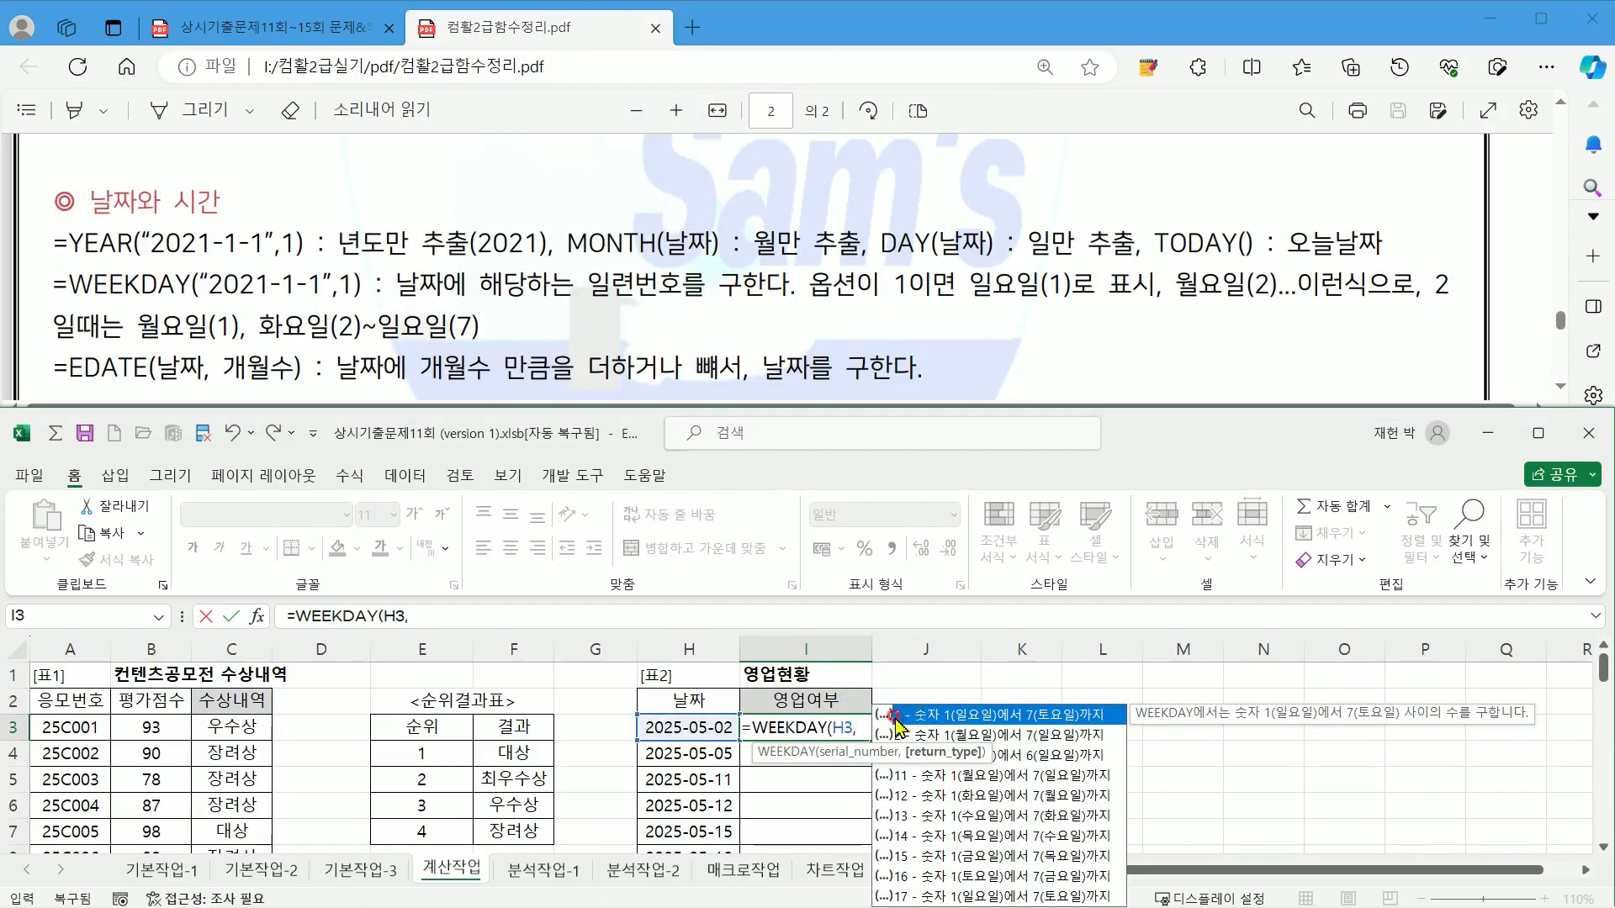
left_click(913, 722)
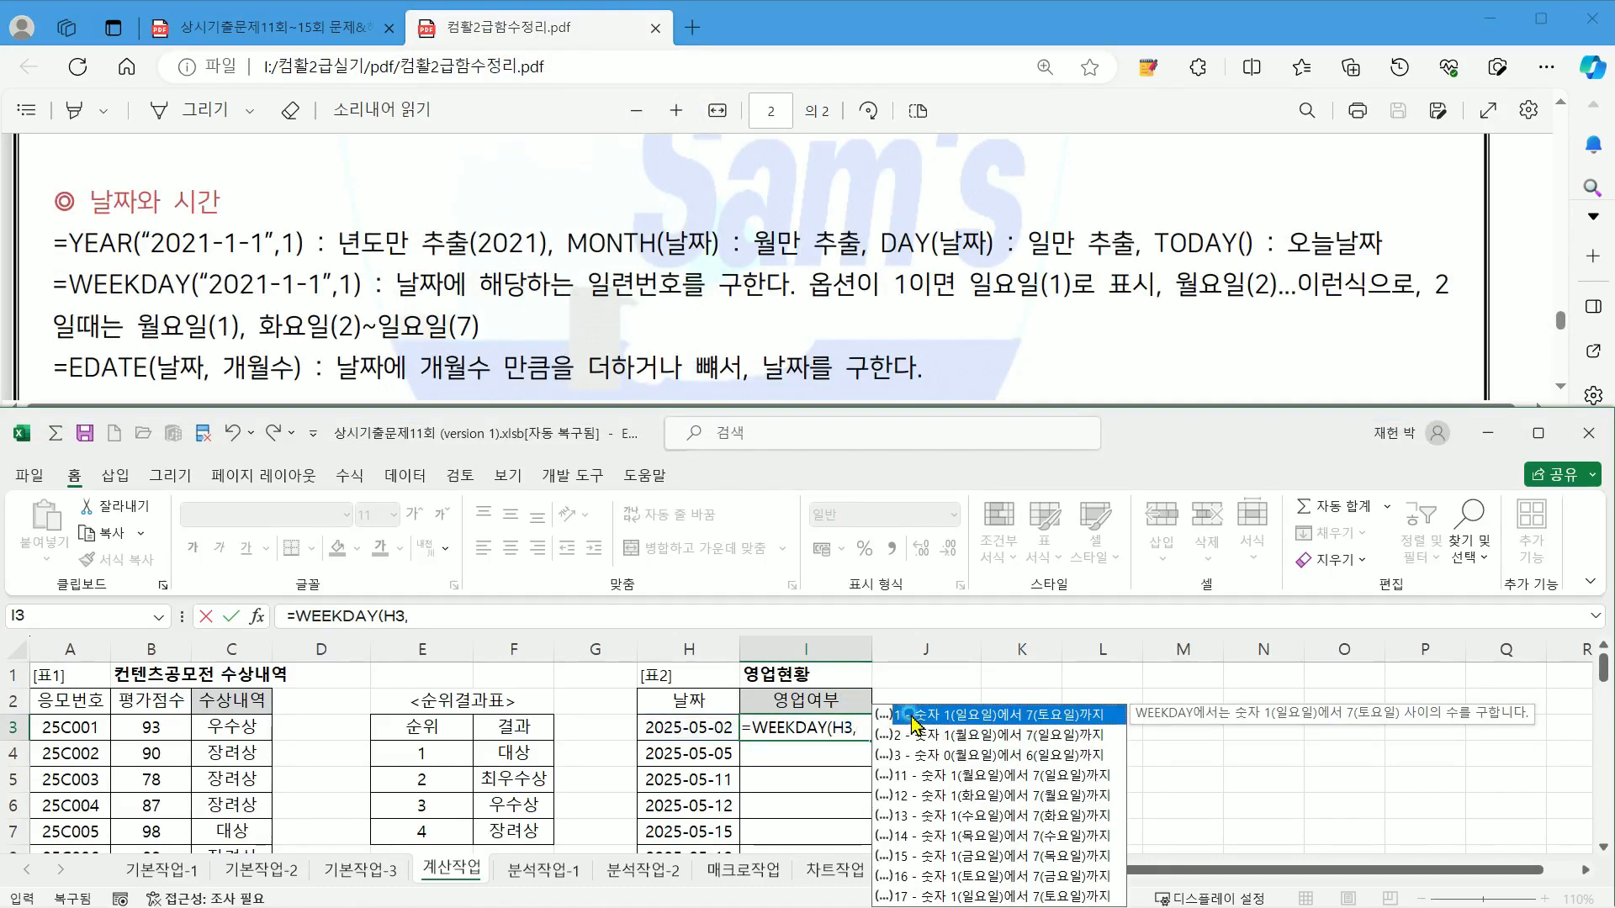
double_click(913, 722)
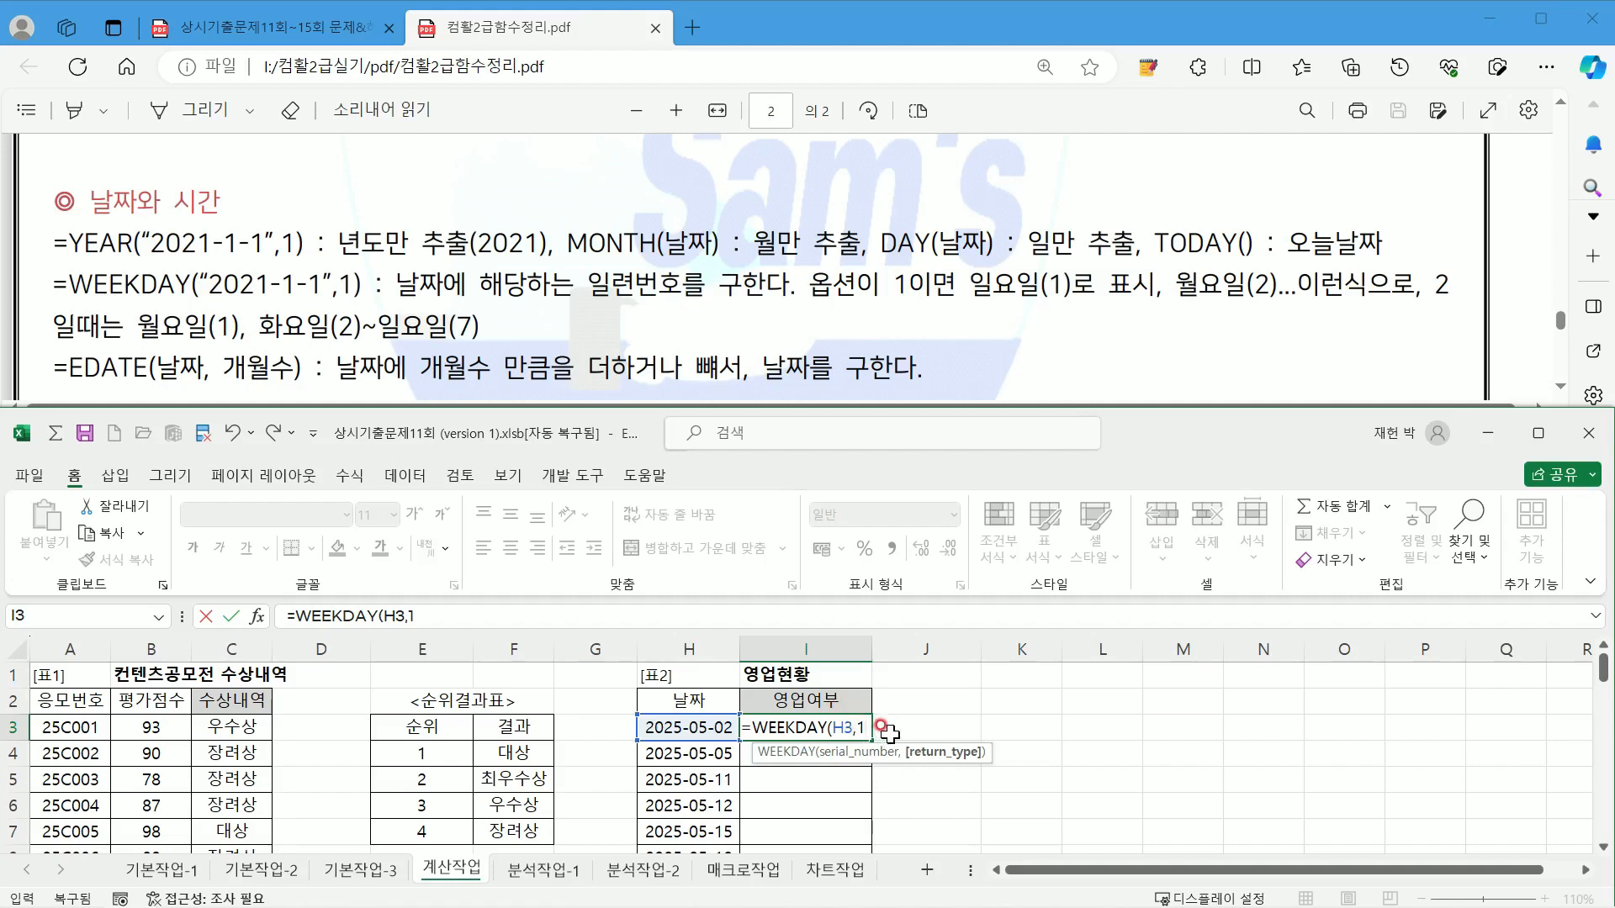
type(")")
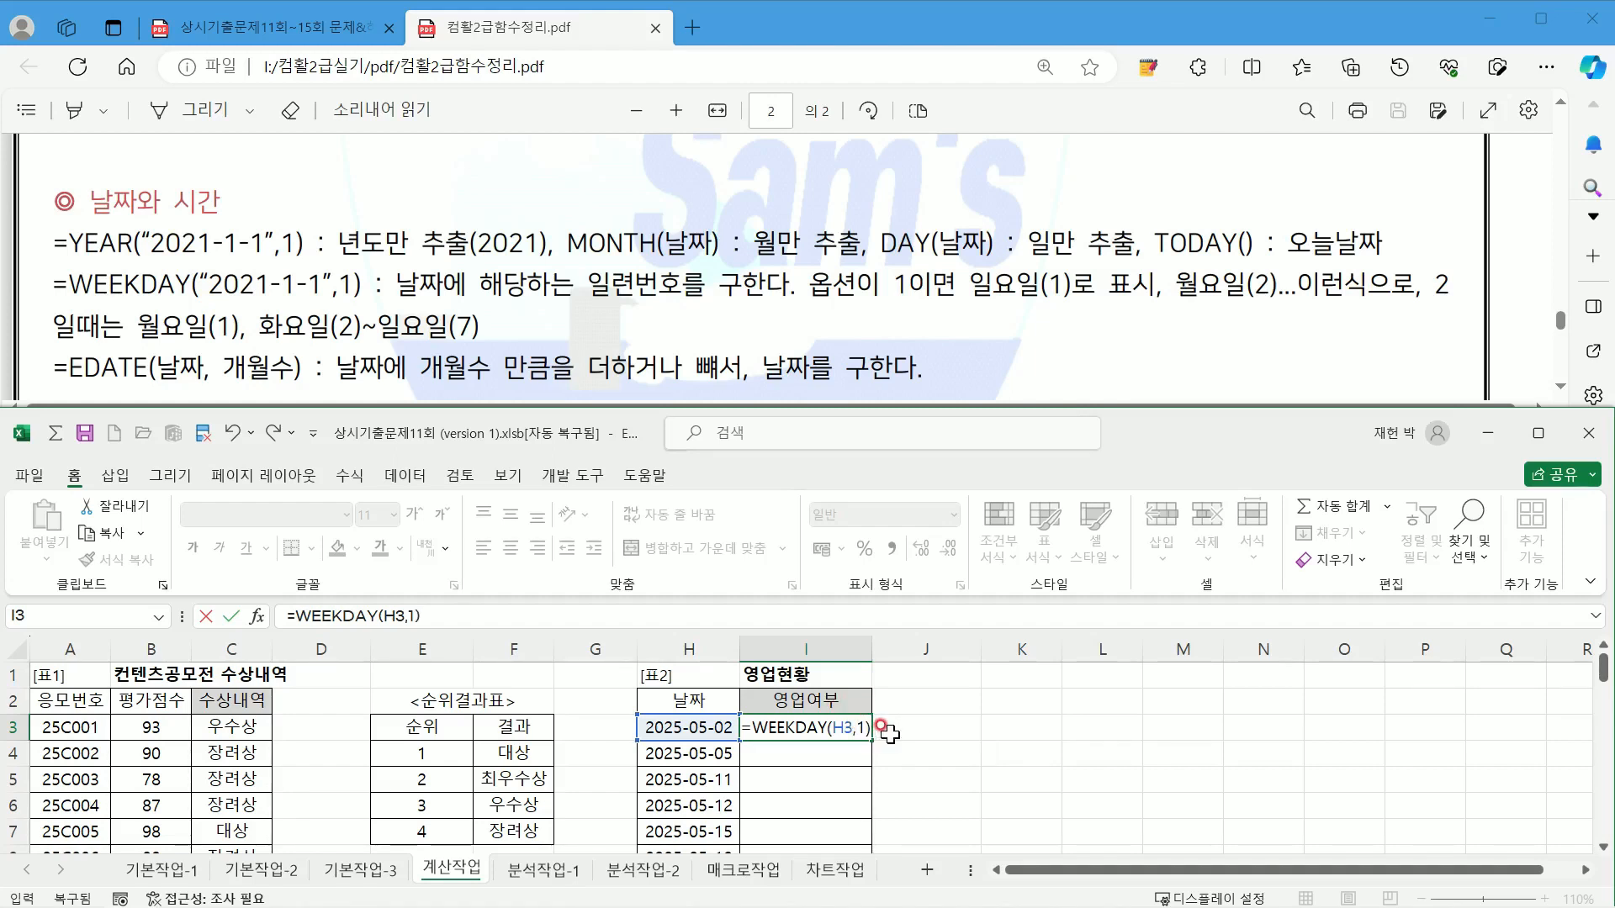
key("Return")
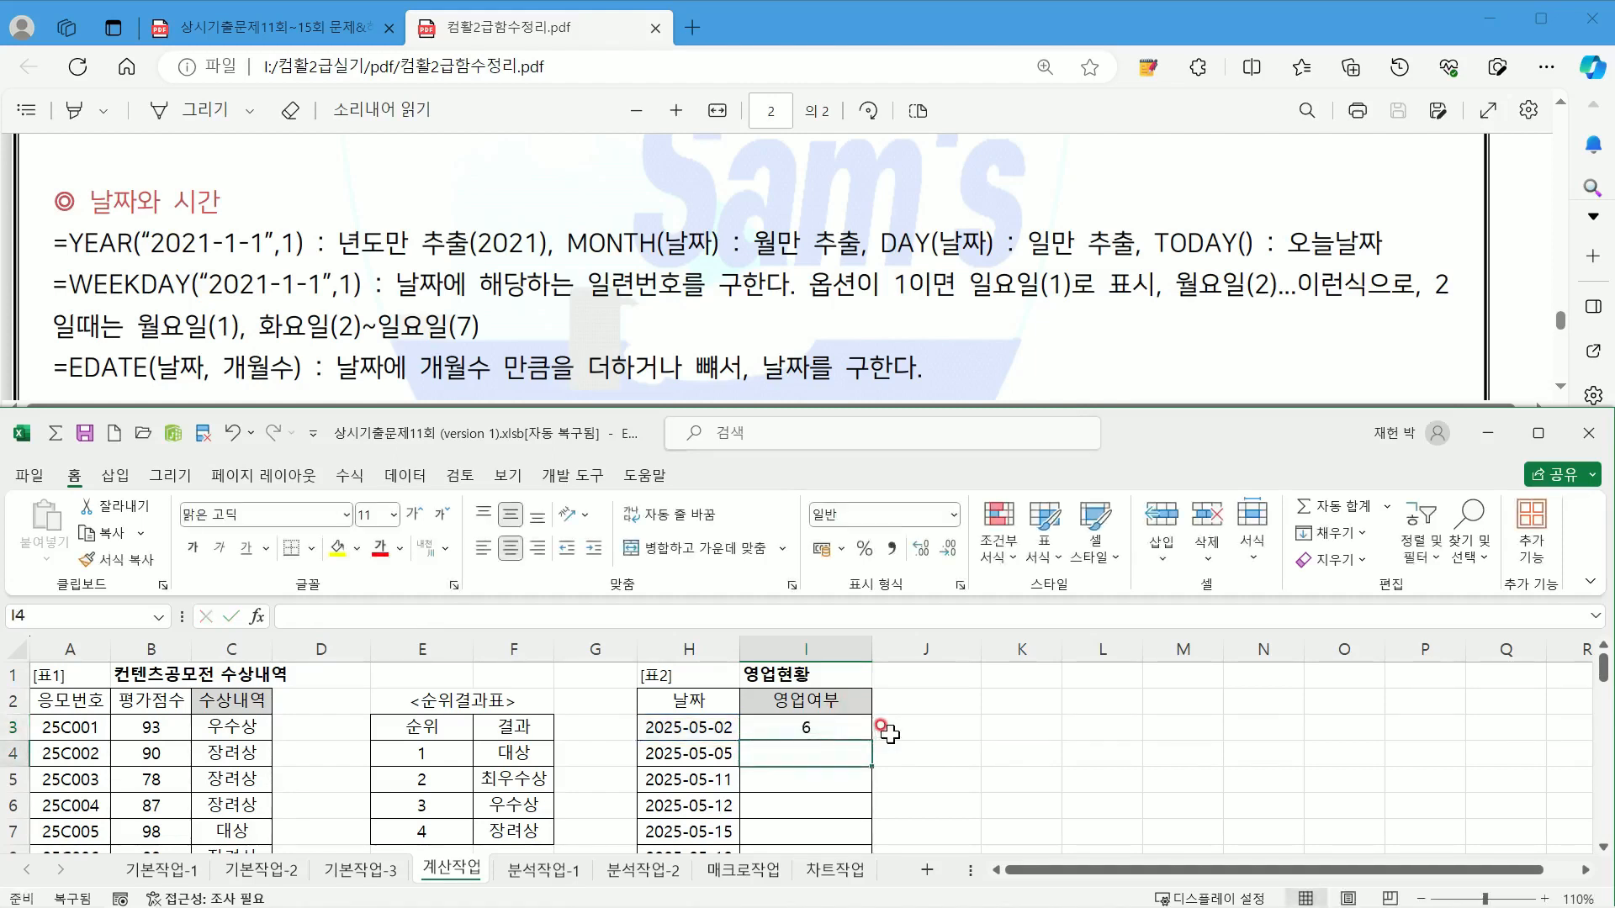
Step: Look up May 2025 in the system calendar to check the weekday of the date in H3, 2025-05-02
left_click(813, 728)
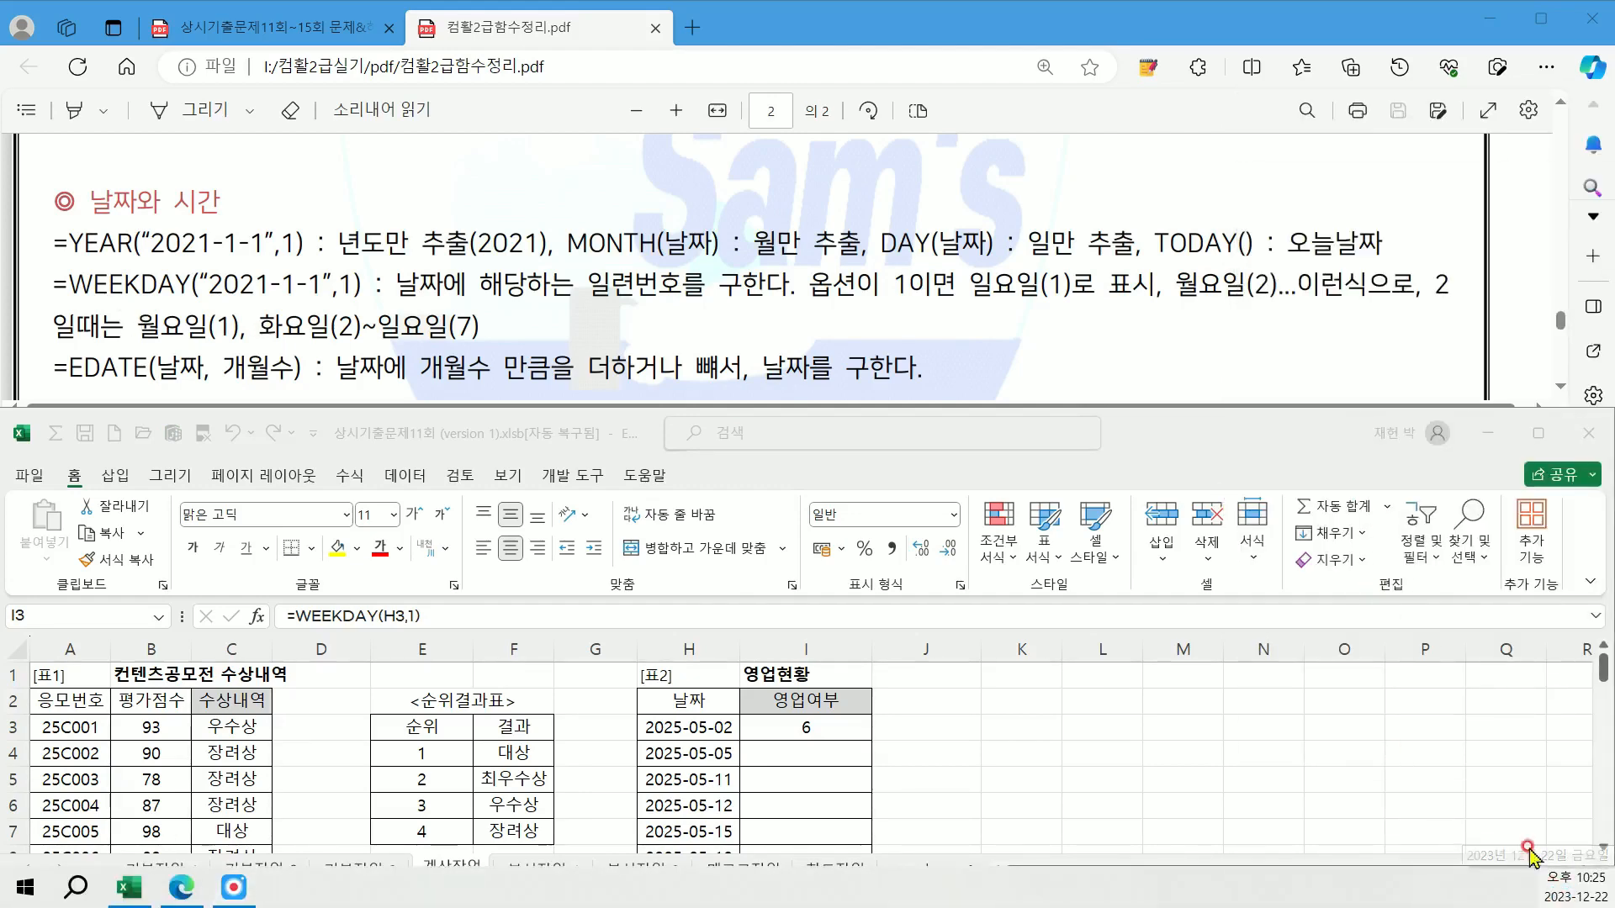
left_click(1569, 890)
left_click(1287, 244)
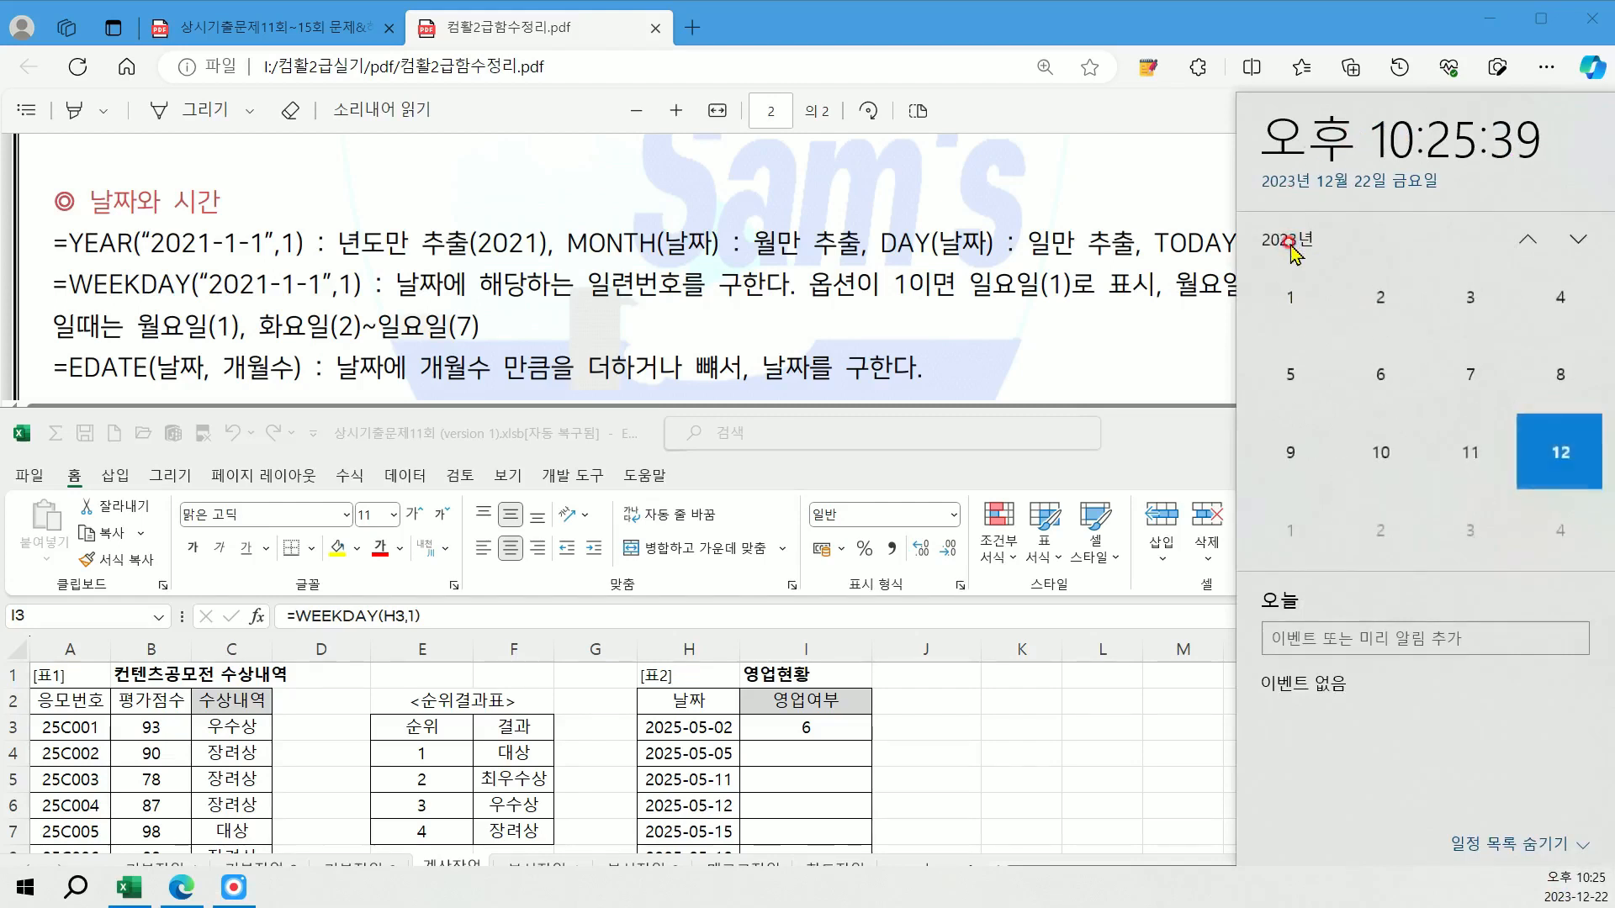
left_click(1289, 248)
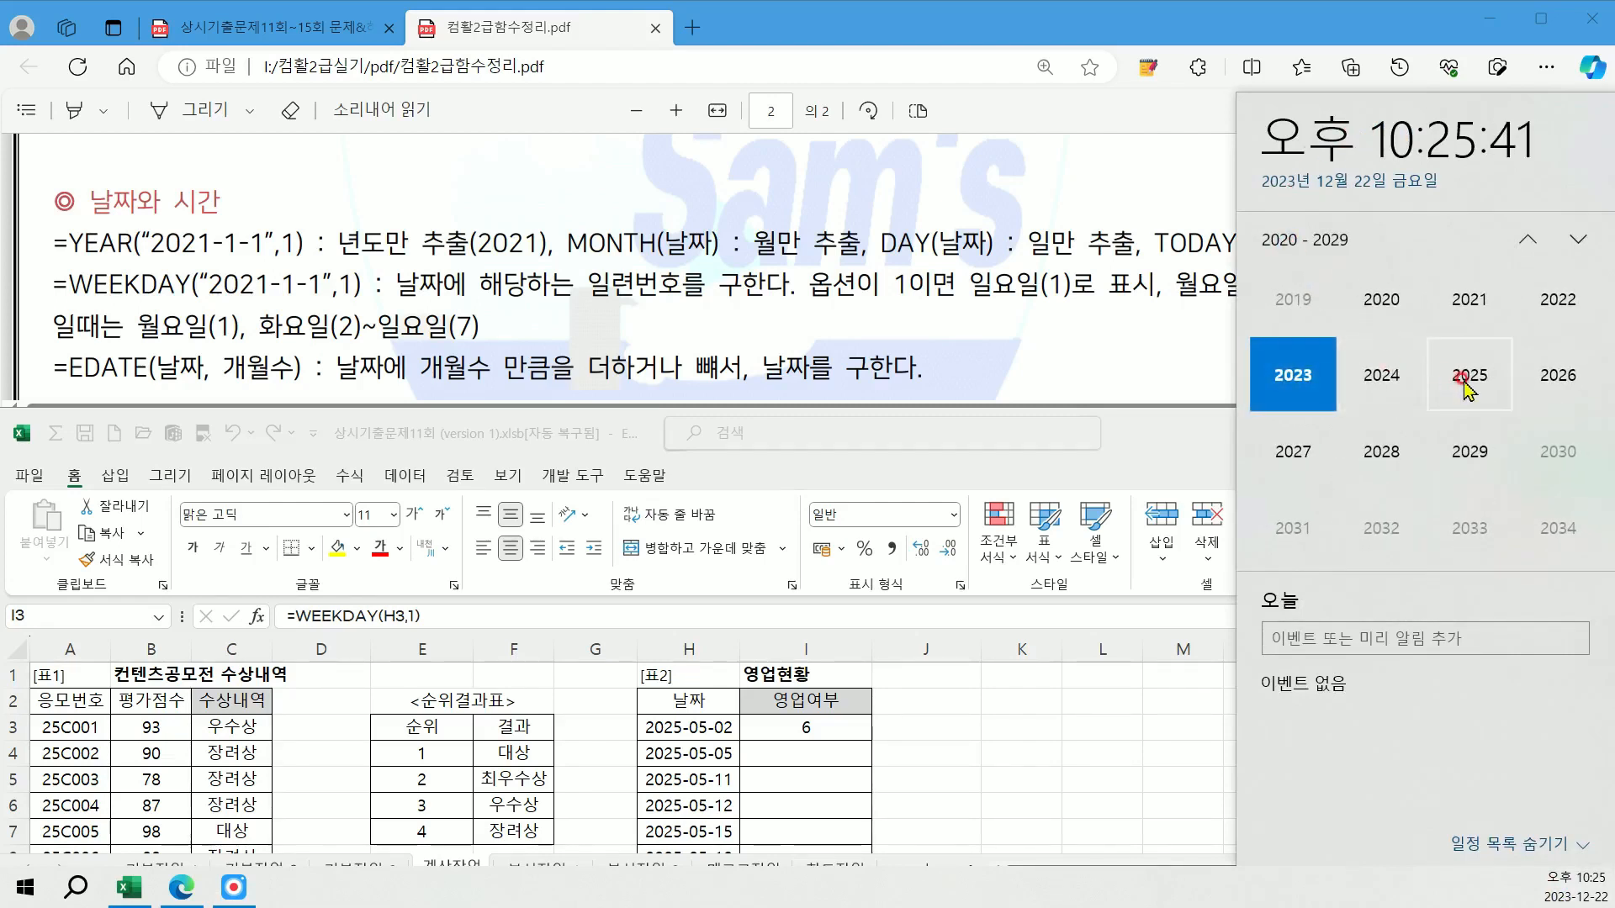
left_click(1464, 387)
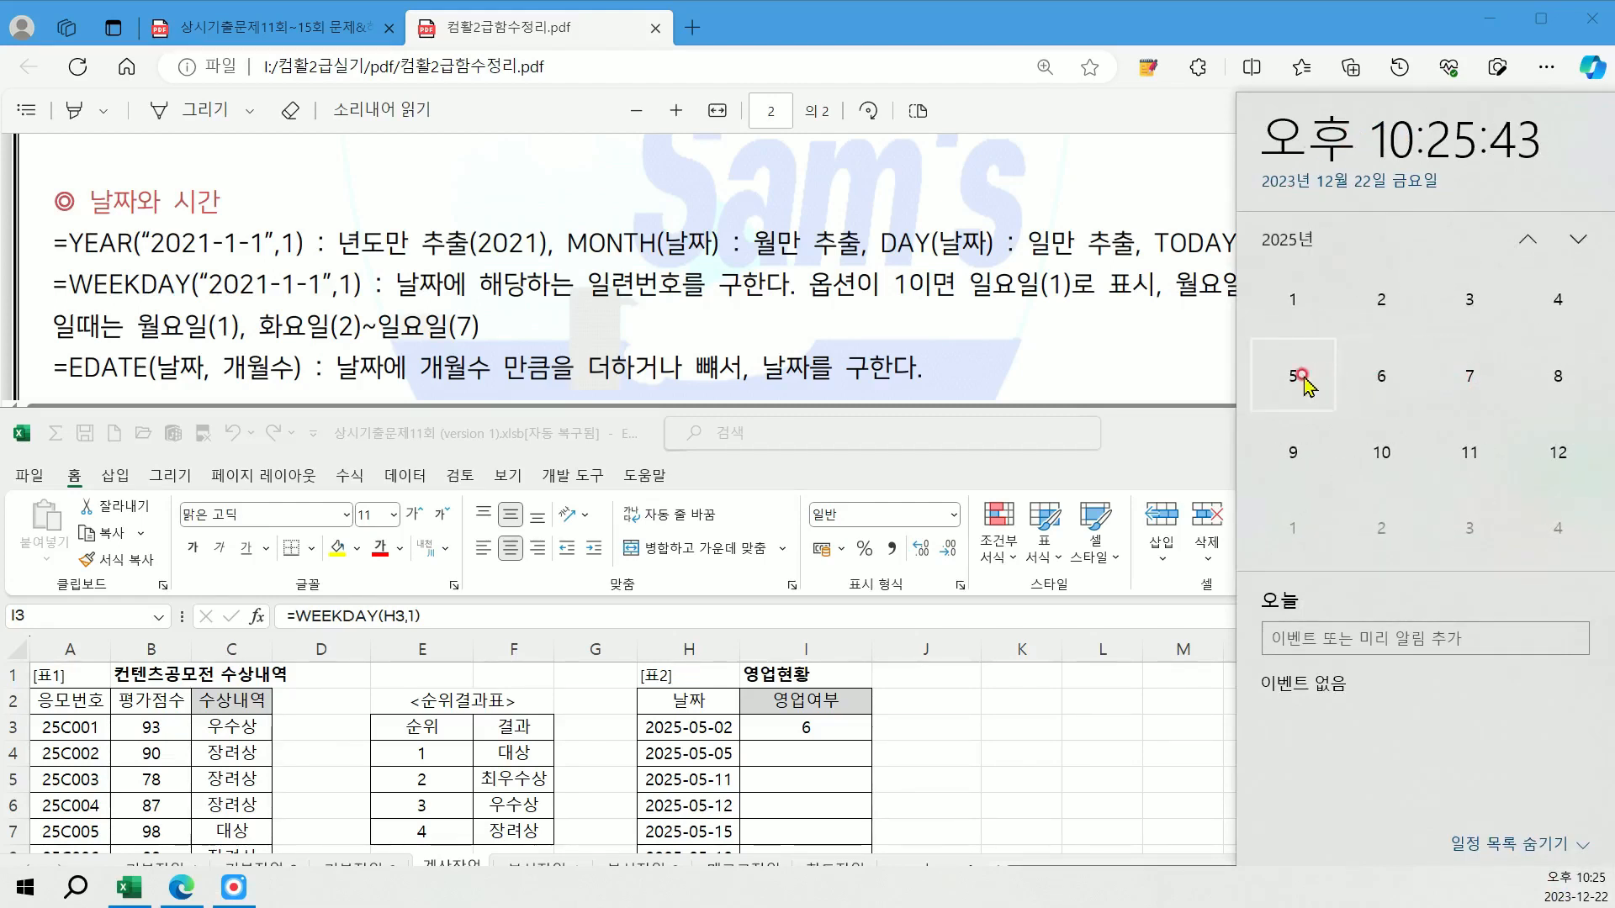
left_click(1304, 383)
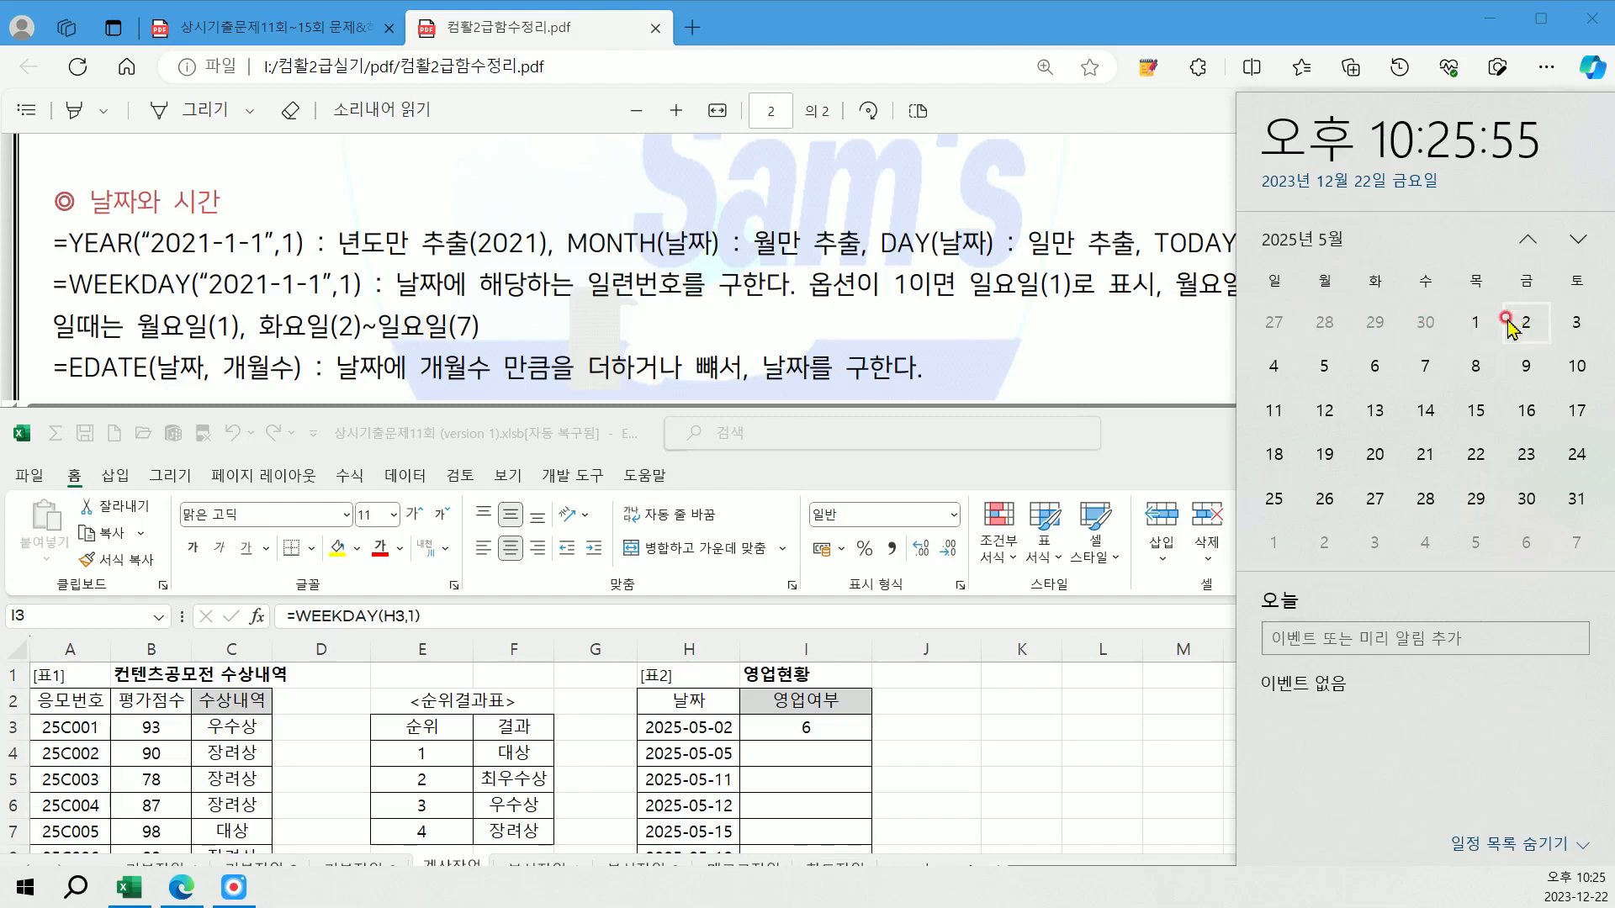
left_click(838, 716)
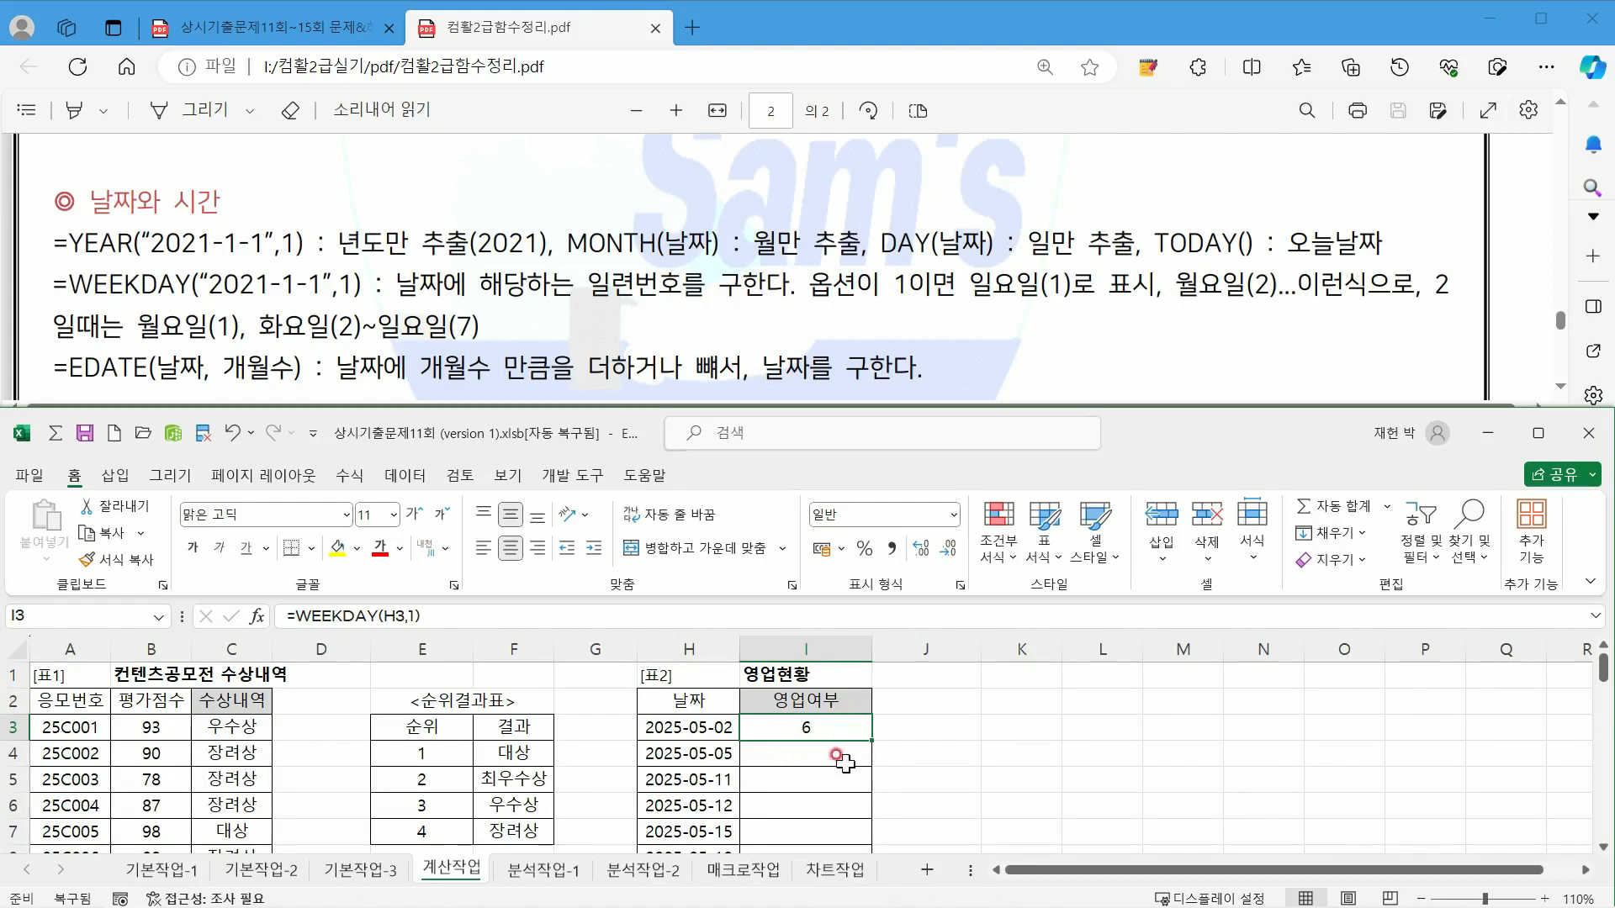
Step: Fill the WEEKDAY formula from I3 down to I11 and check which dates fall on Sunday
left_click_drag(871, 740, 865, 813)
scroll(896, 781, "up", 2)
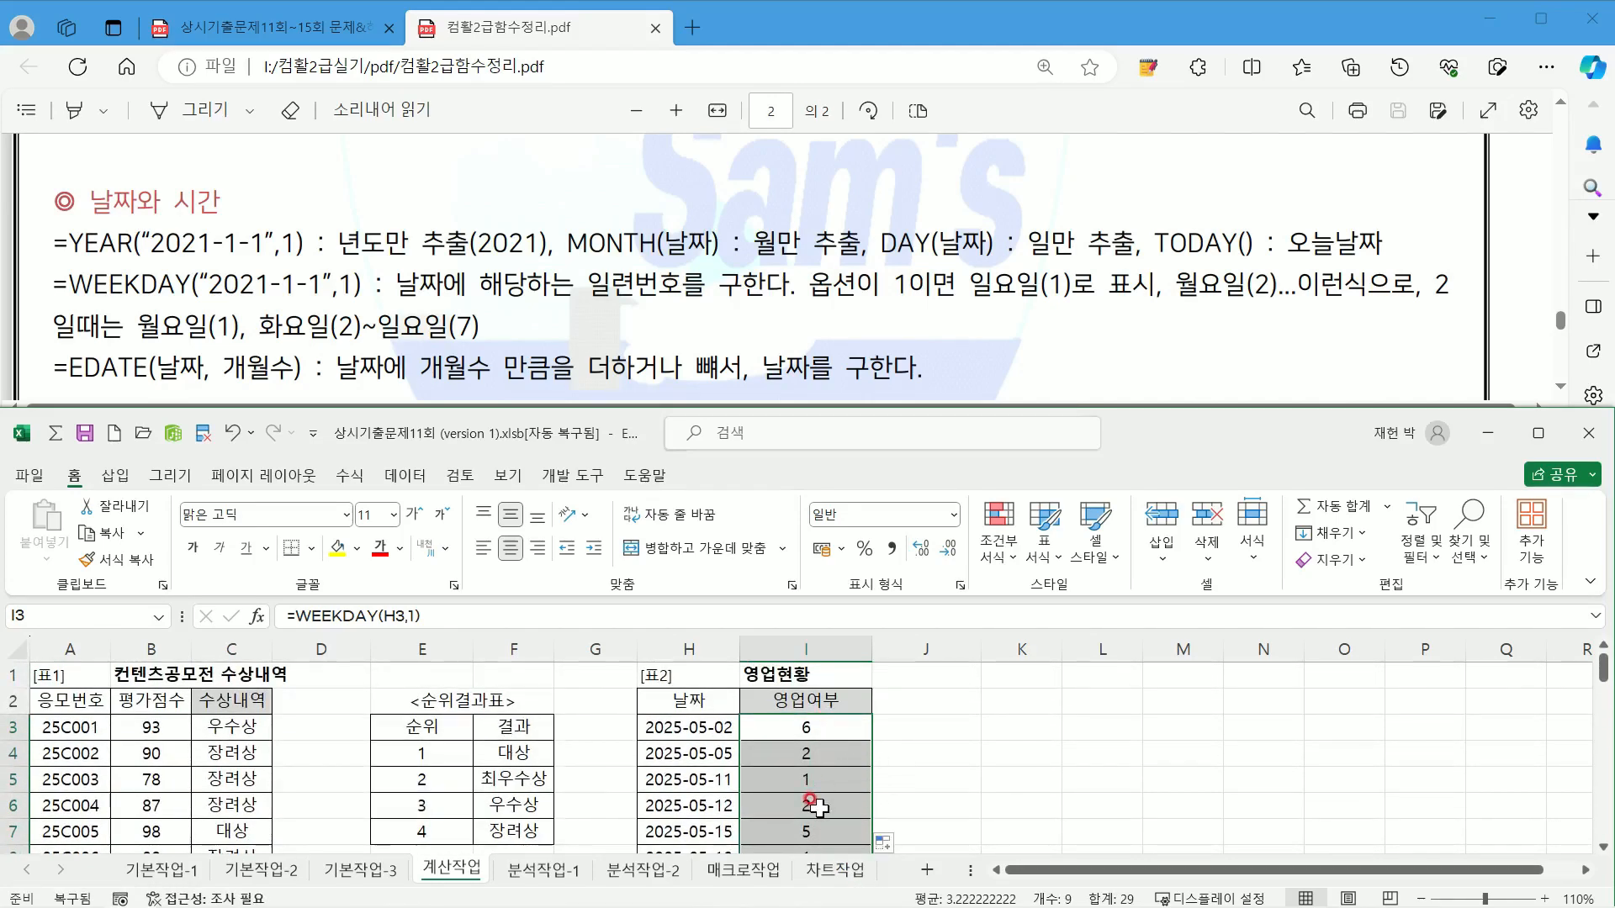
left_click(804, 780)
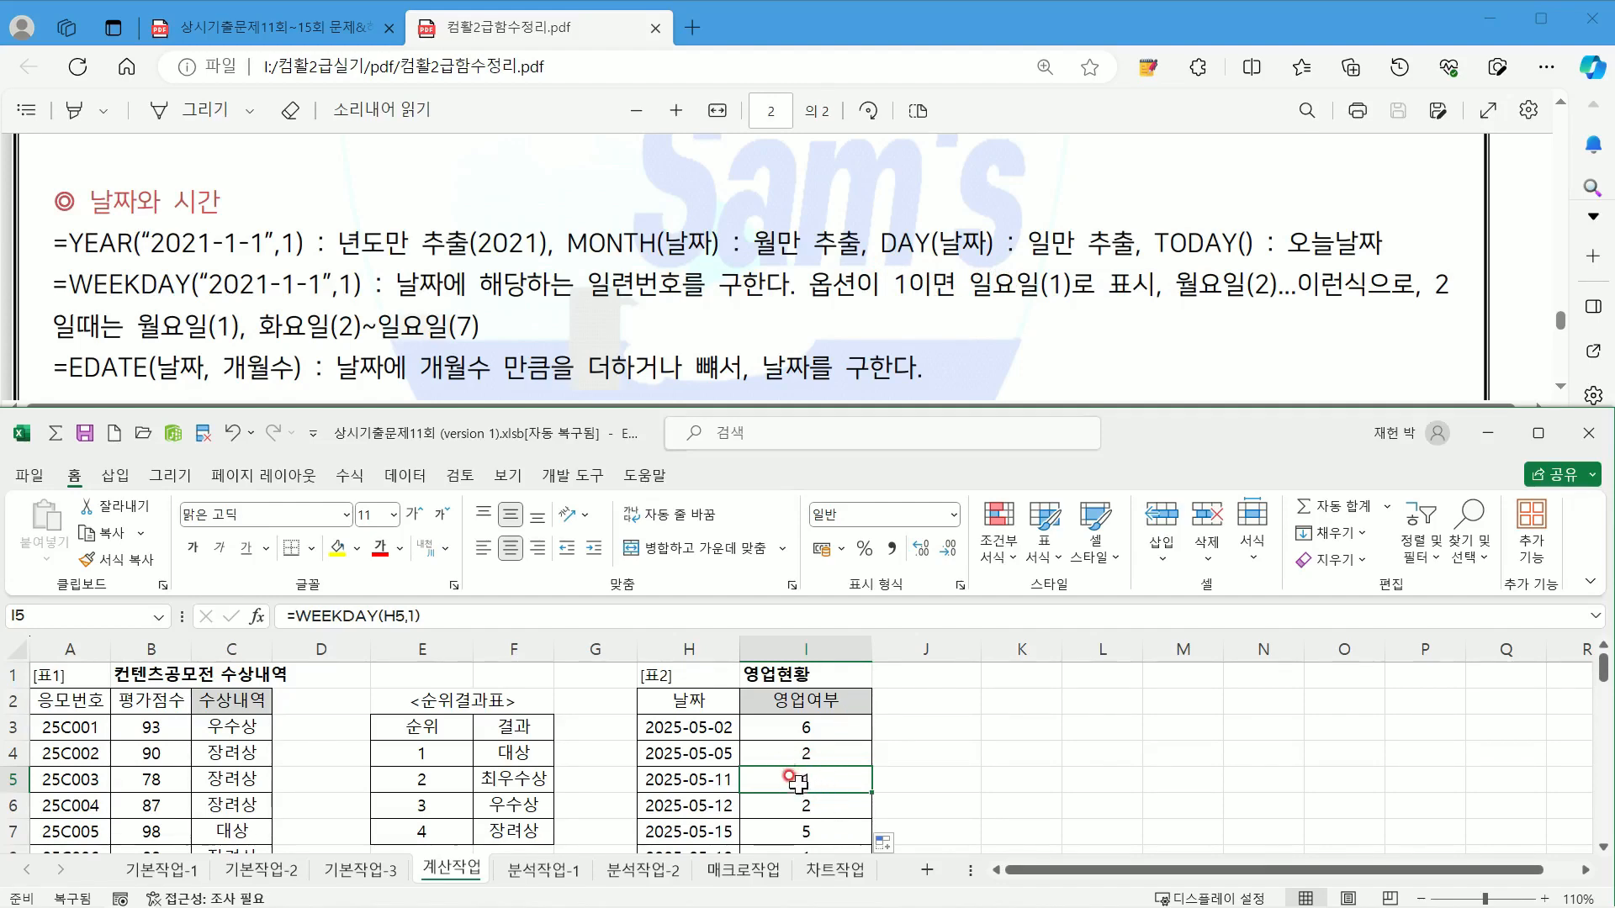
scroll(795, 778, "down", 2)
left_click(829, 754)
scroll(834, 761, "up", 1)
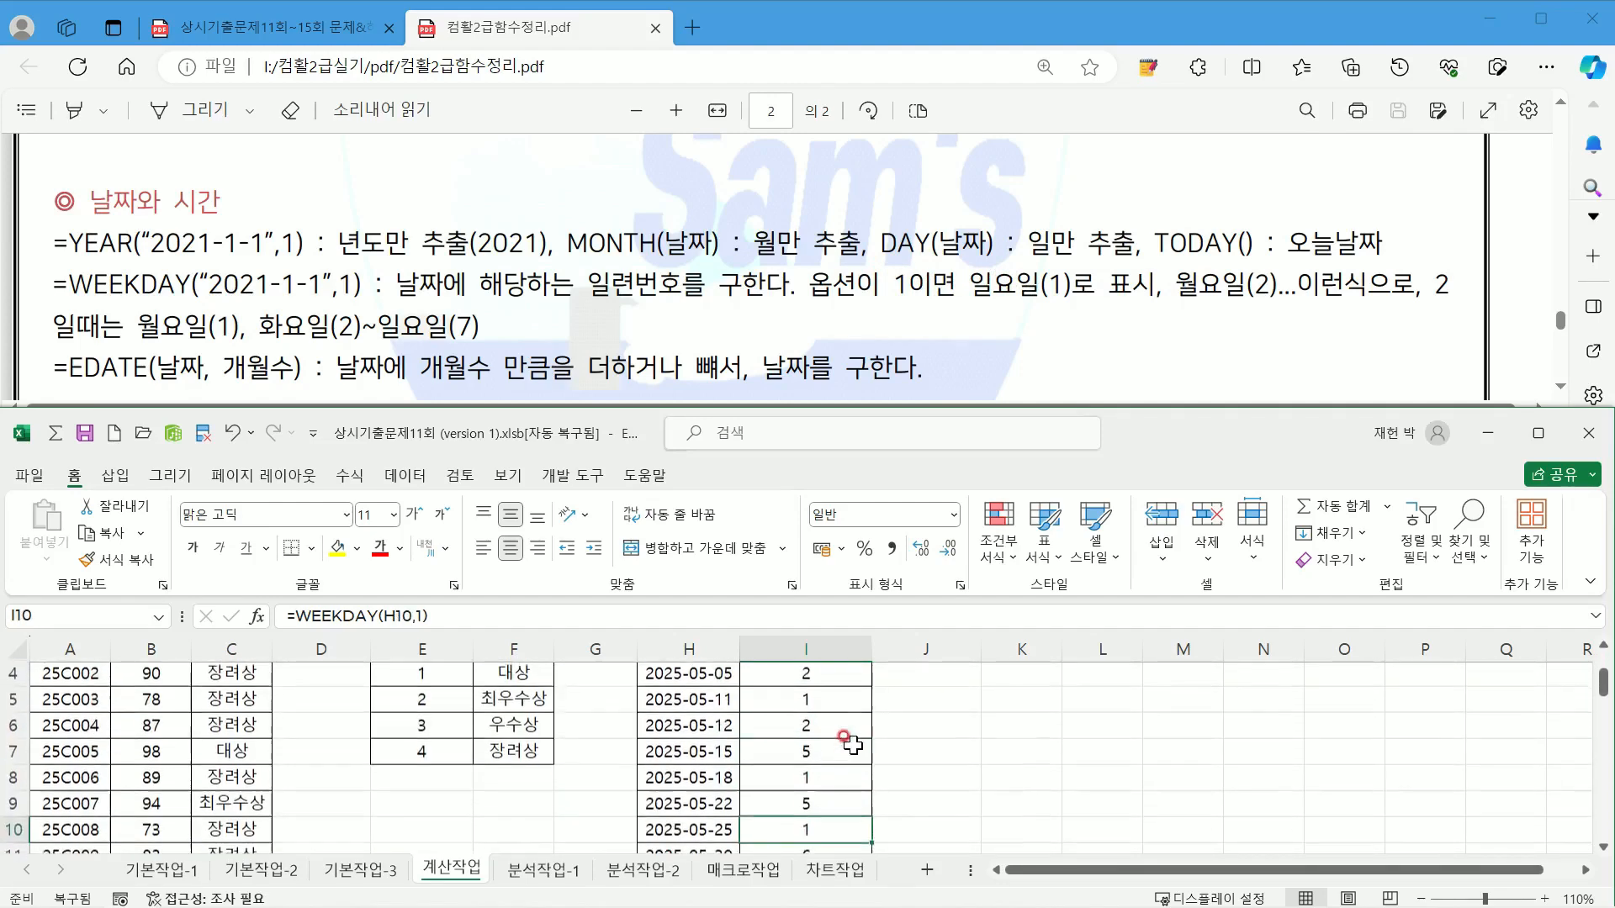
left_click(845, 704)
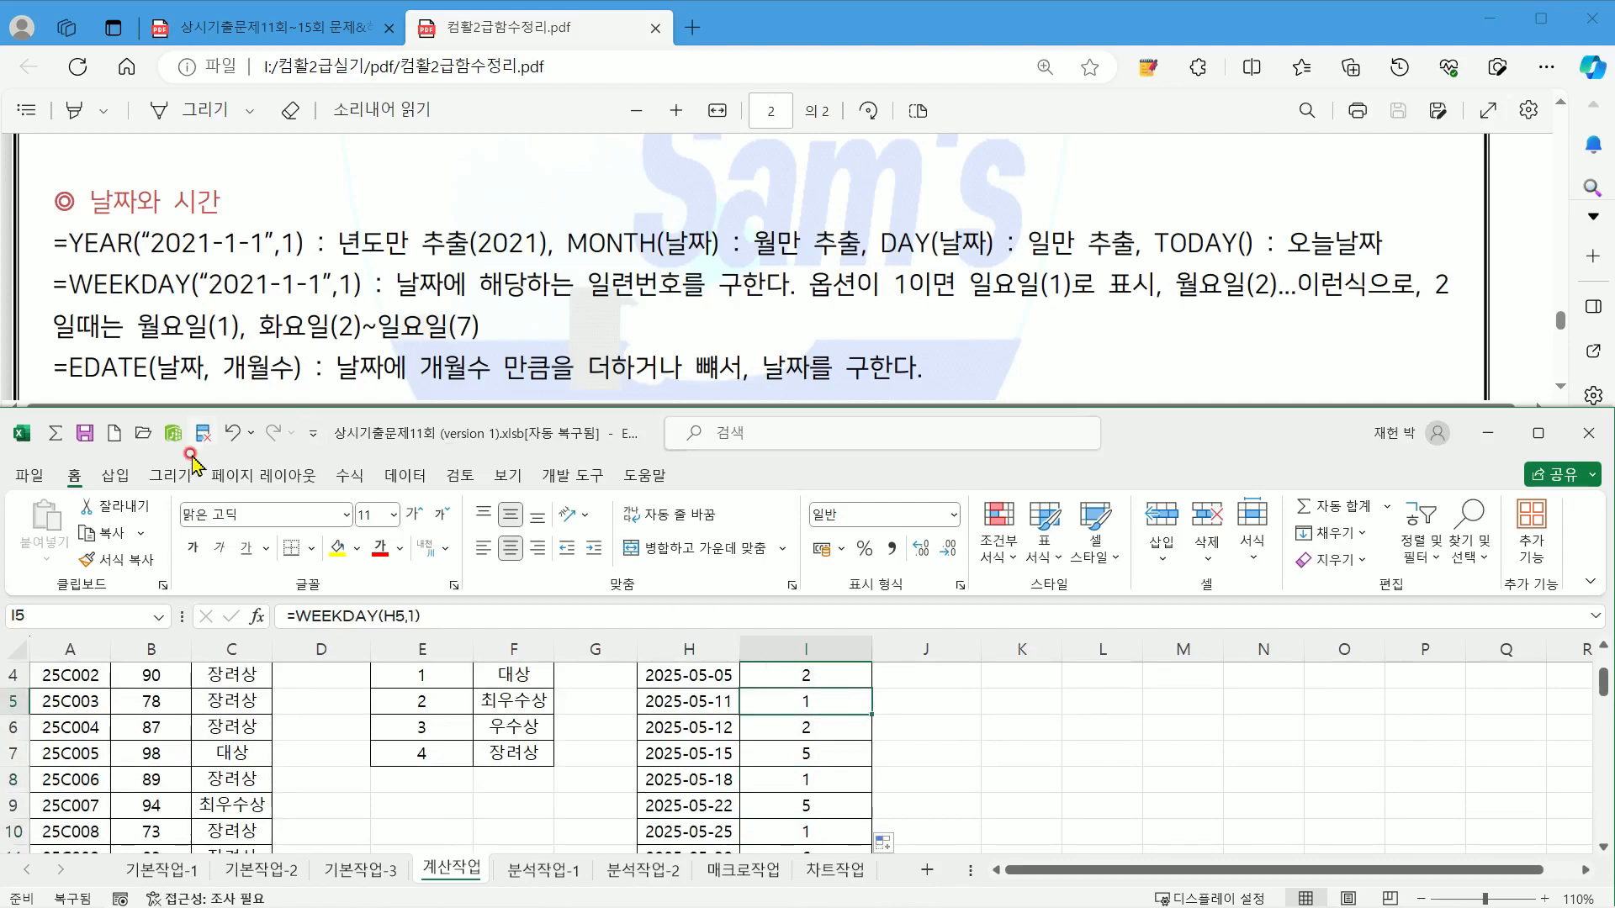
Step: Reread problem 02's 휴업 and 영업 condition in the problem PDF and find the IF entry in the function summary
left_click(235, 27)
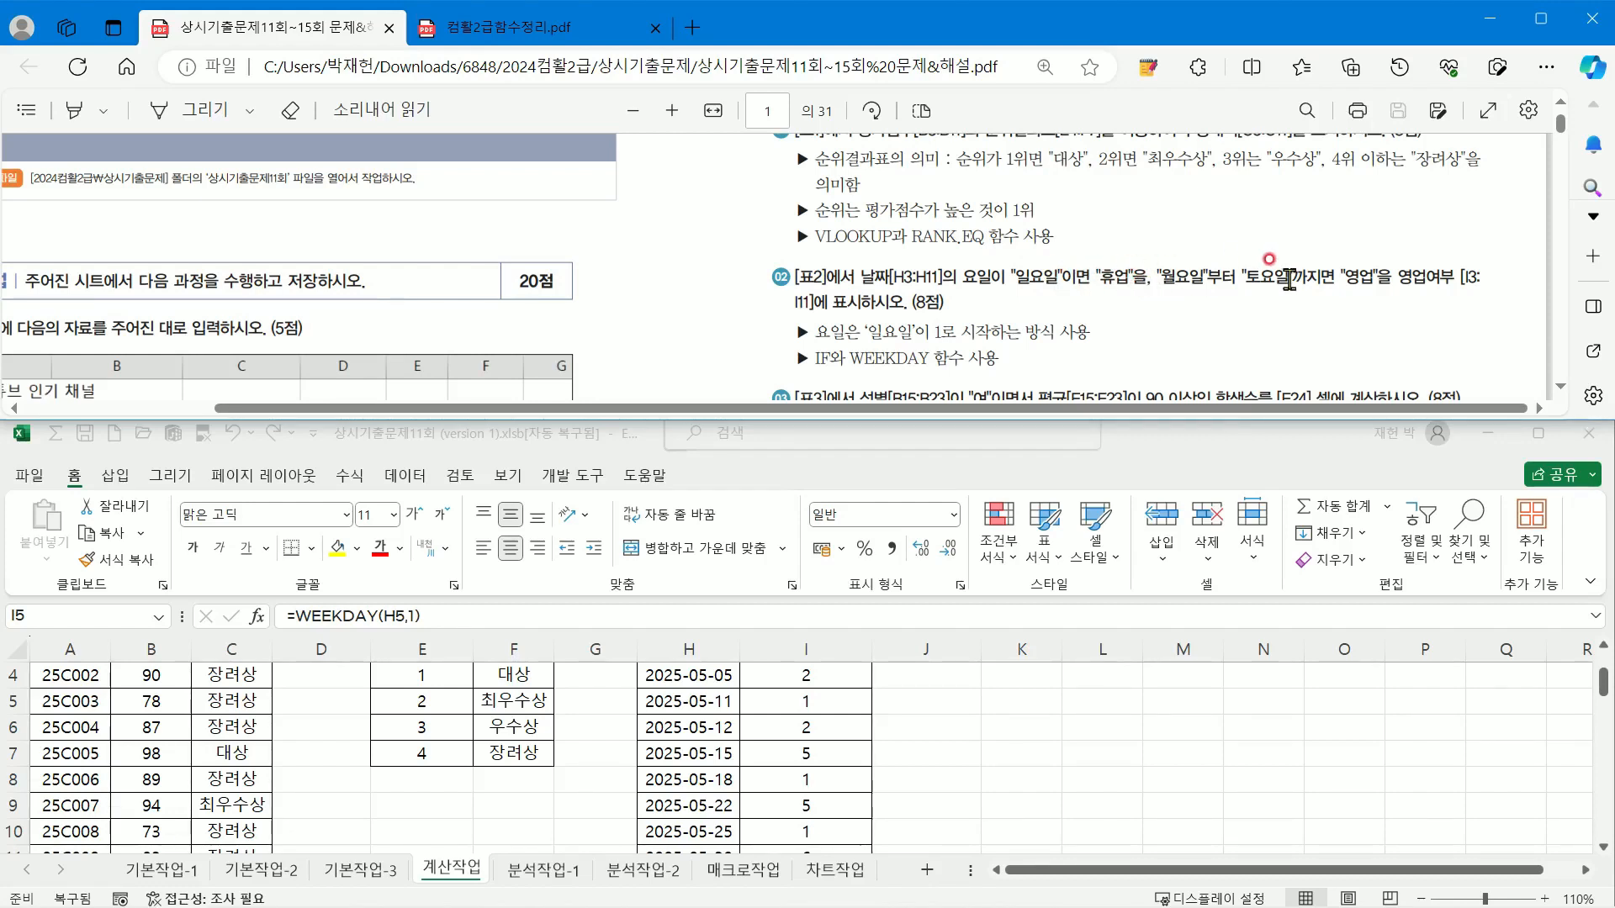
left_click(769, 700)
scroll(760, 756, "up", 1)
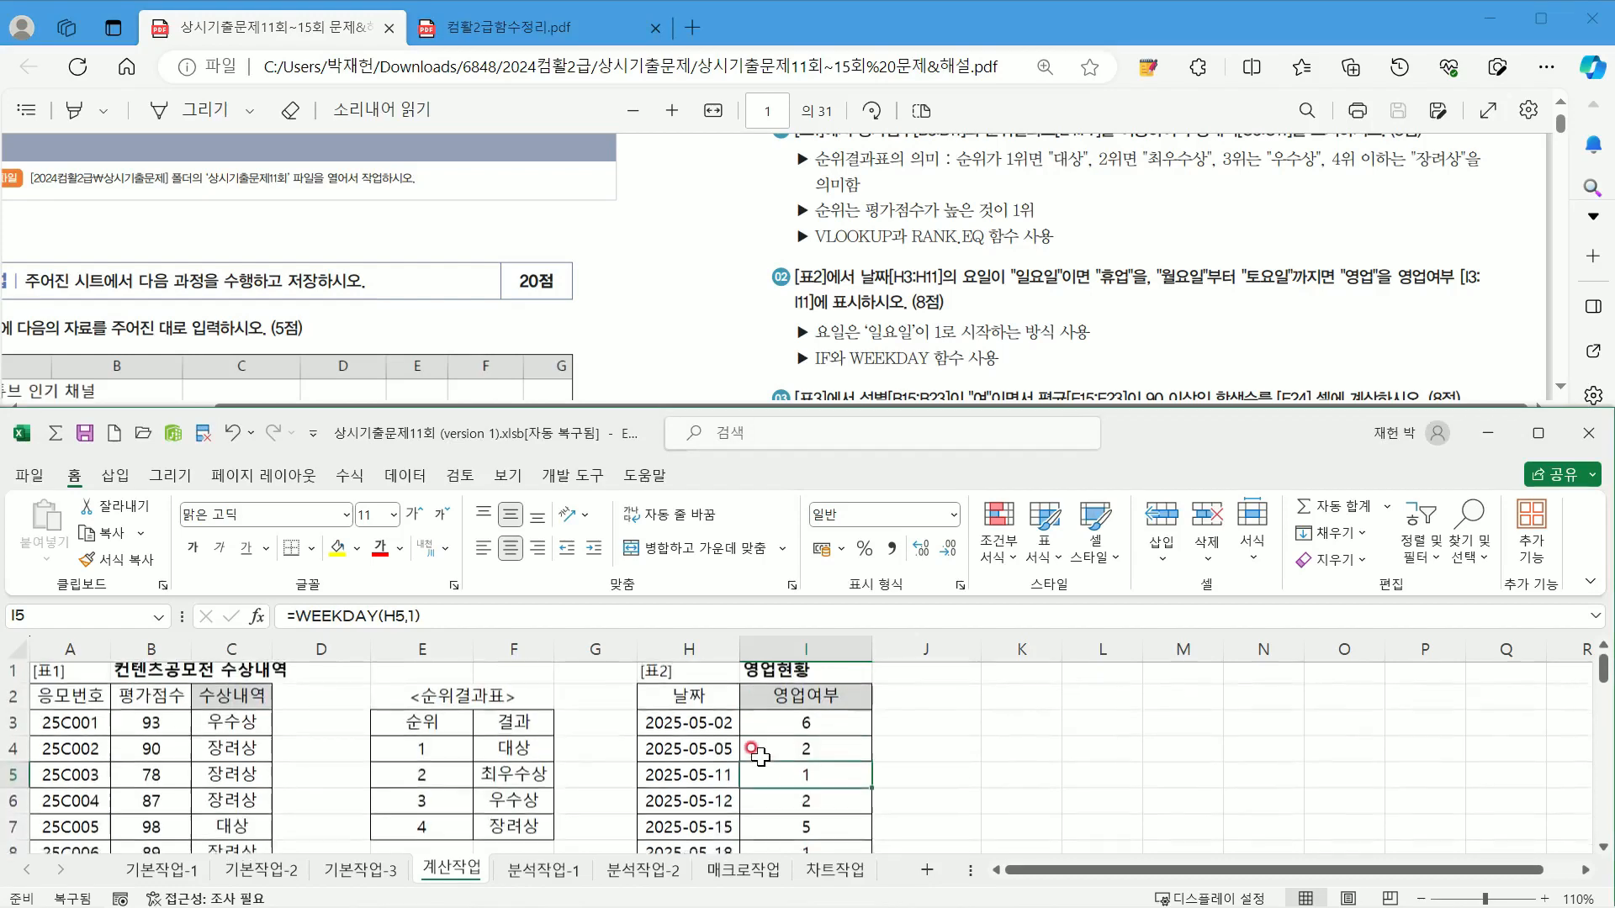
left_click(780, 725)
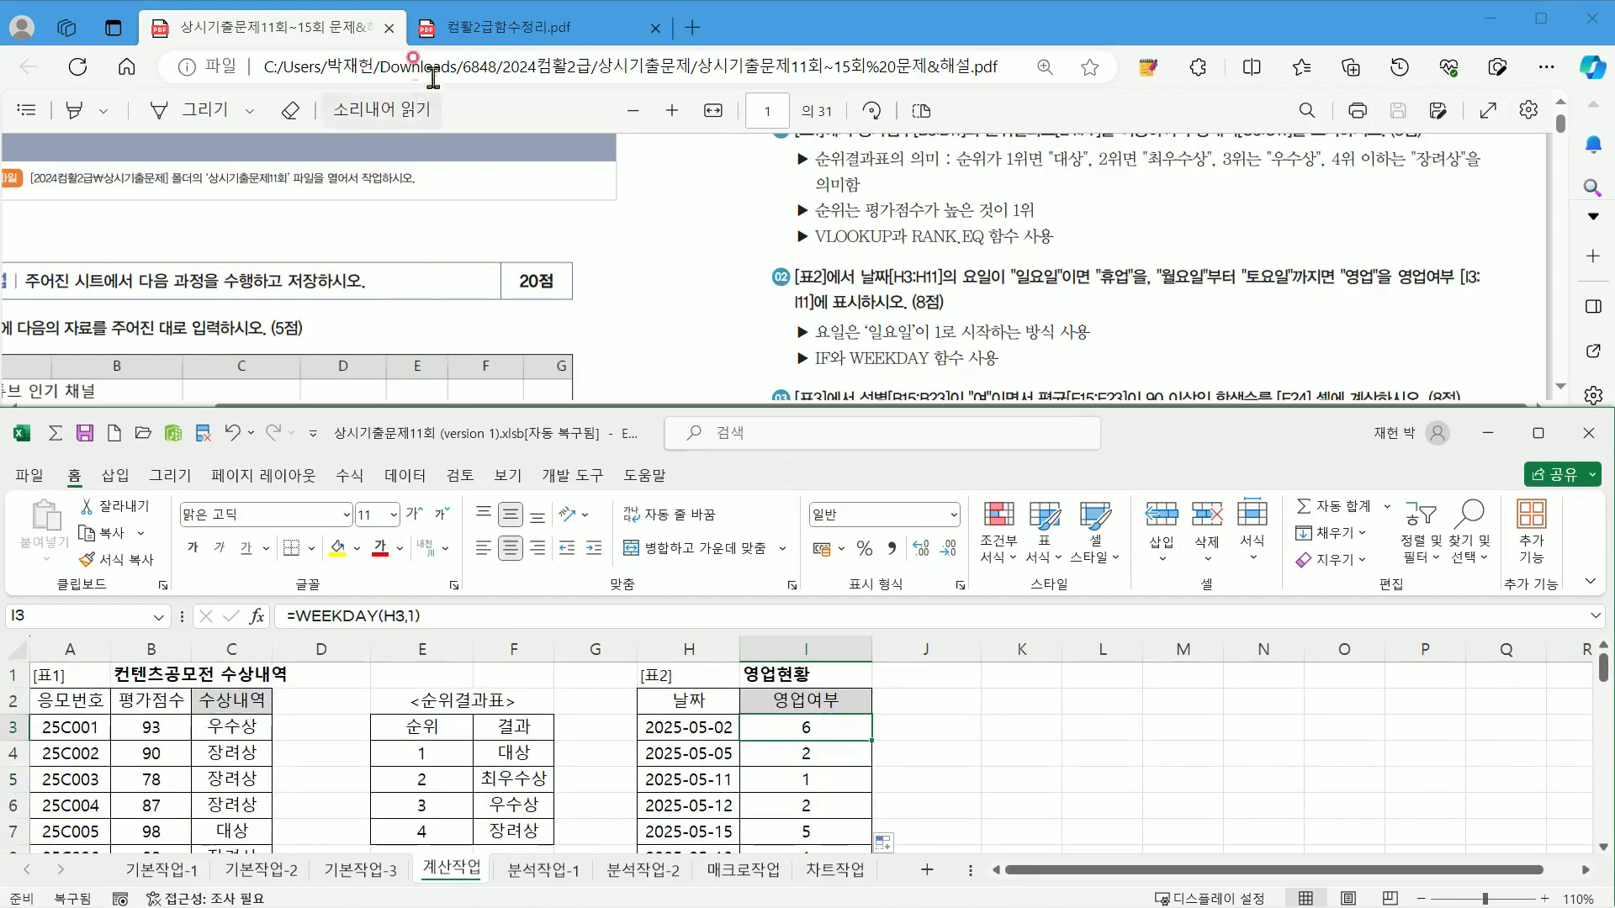
left_click(471, 28)
scroll(274, 315, "up", 1)
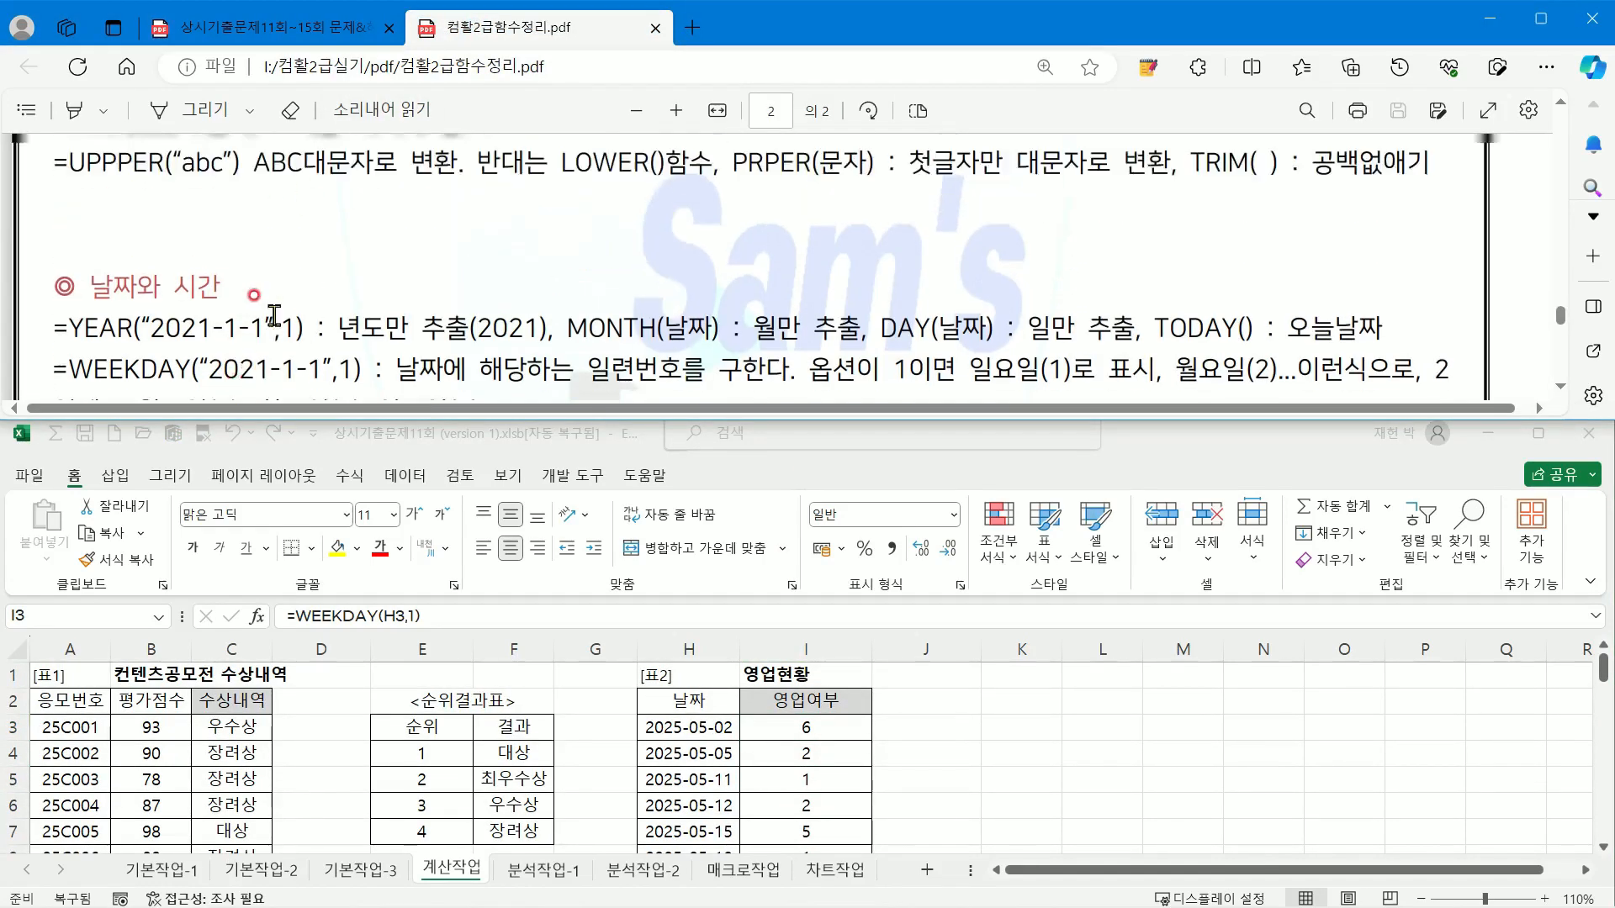
scroll(275, 315, "up", 5)
scroll(274, 315, "down", 2)
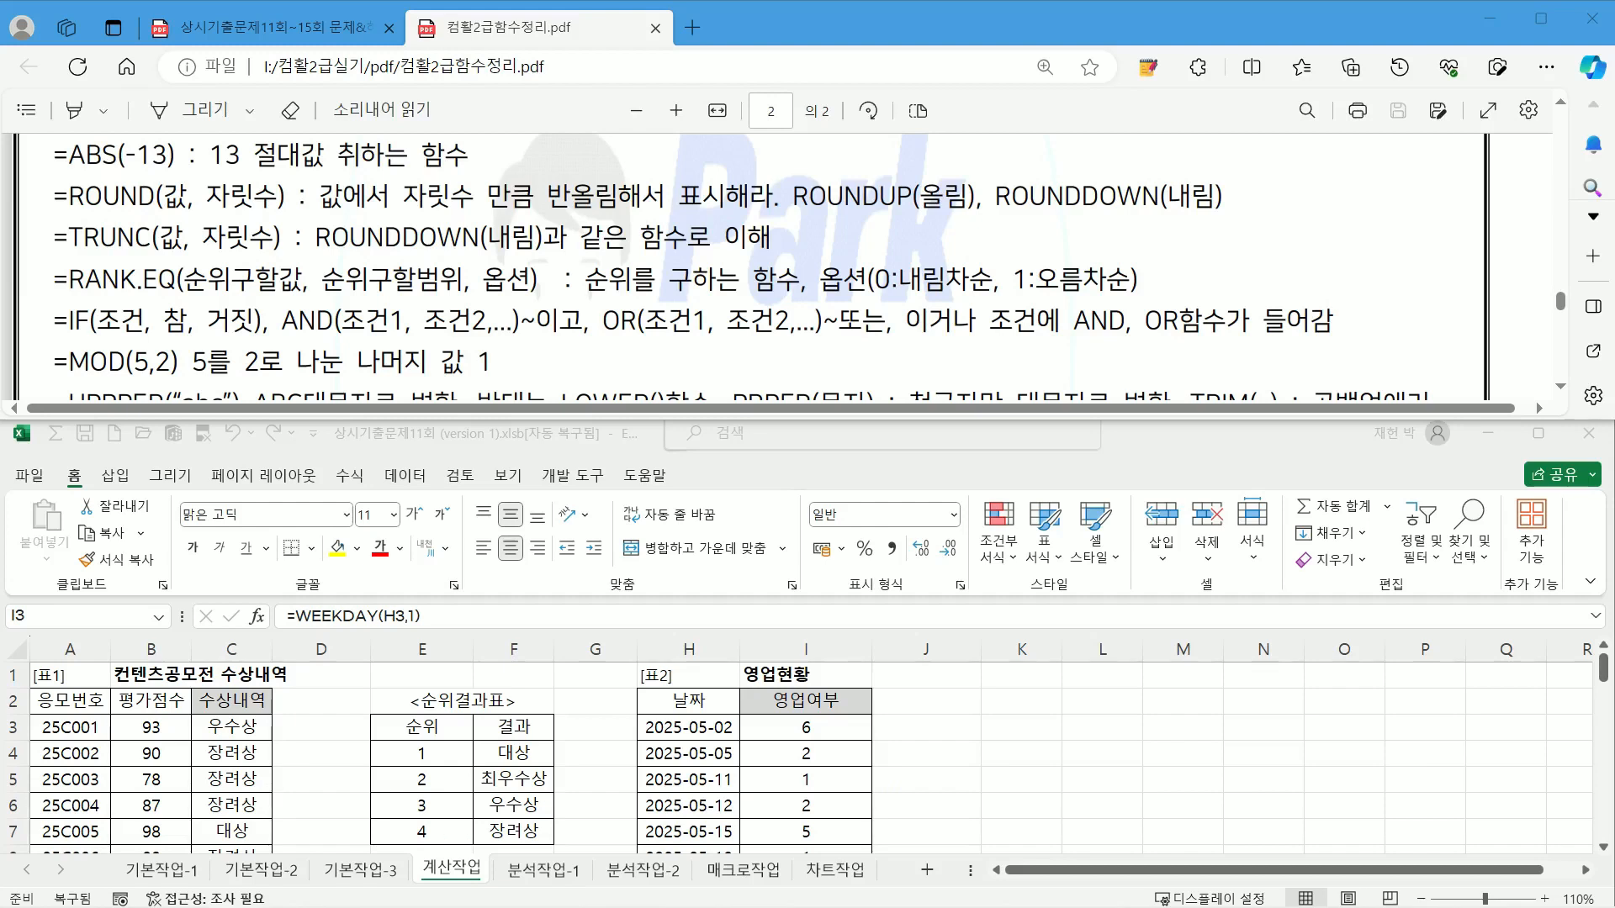
Step: Wrap I3's WEEKDAY formula in an IF whose condition tests whether the day number equals 1, following problem 02
left_click(806, 727)
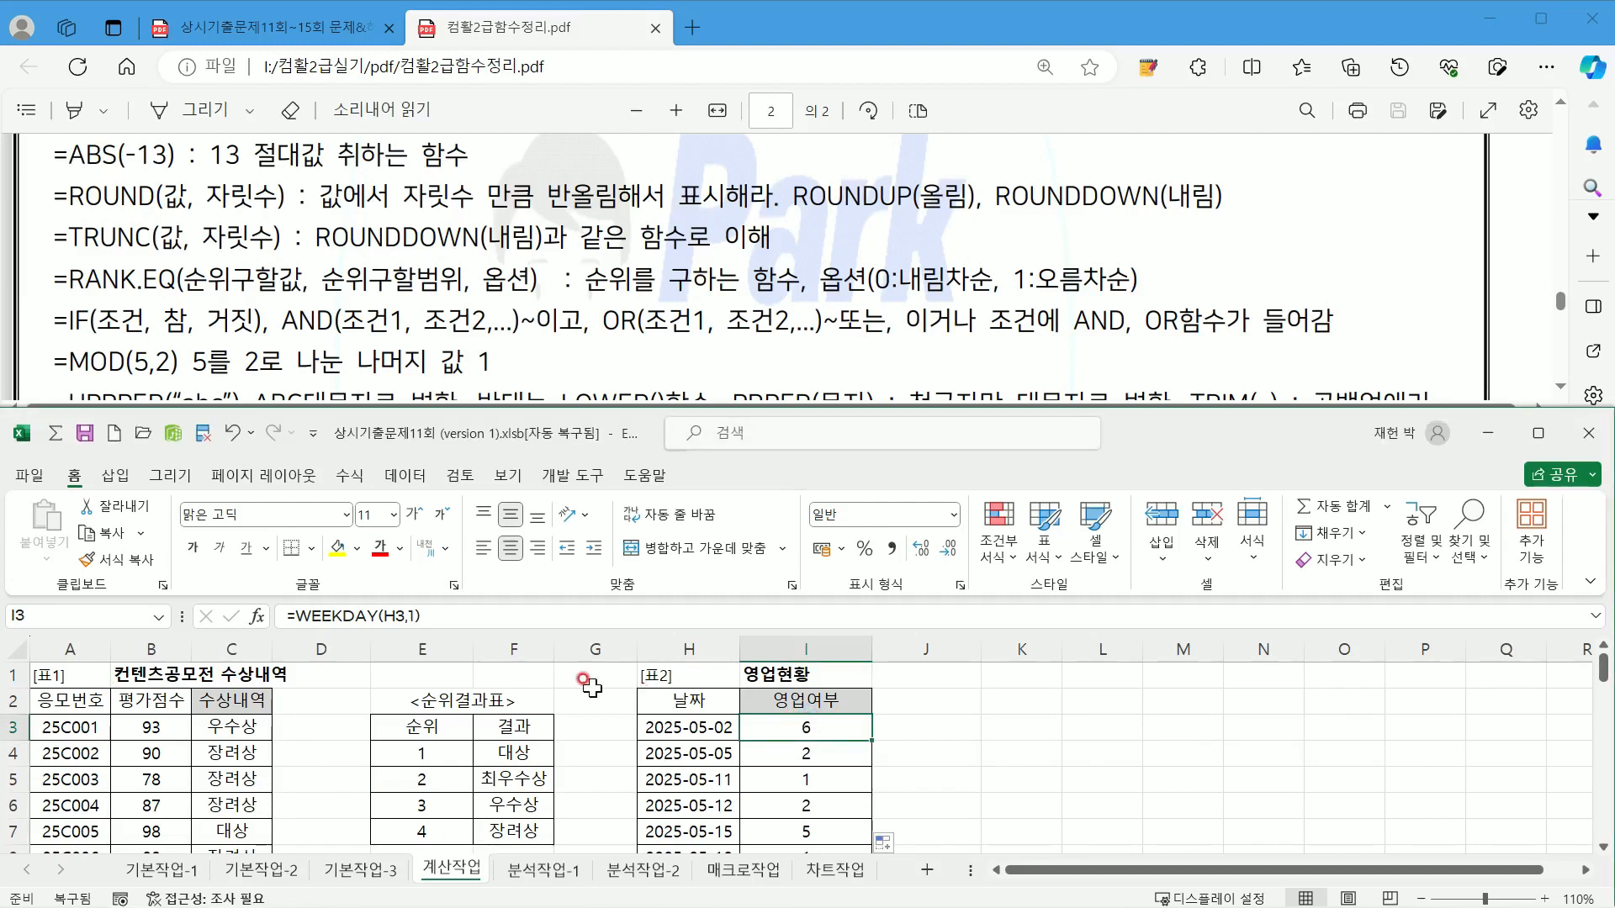
double_click(753, 728)
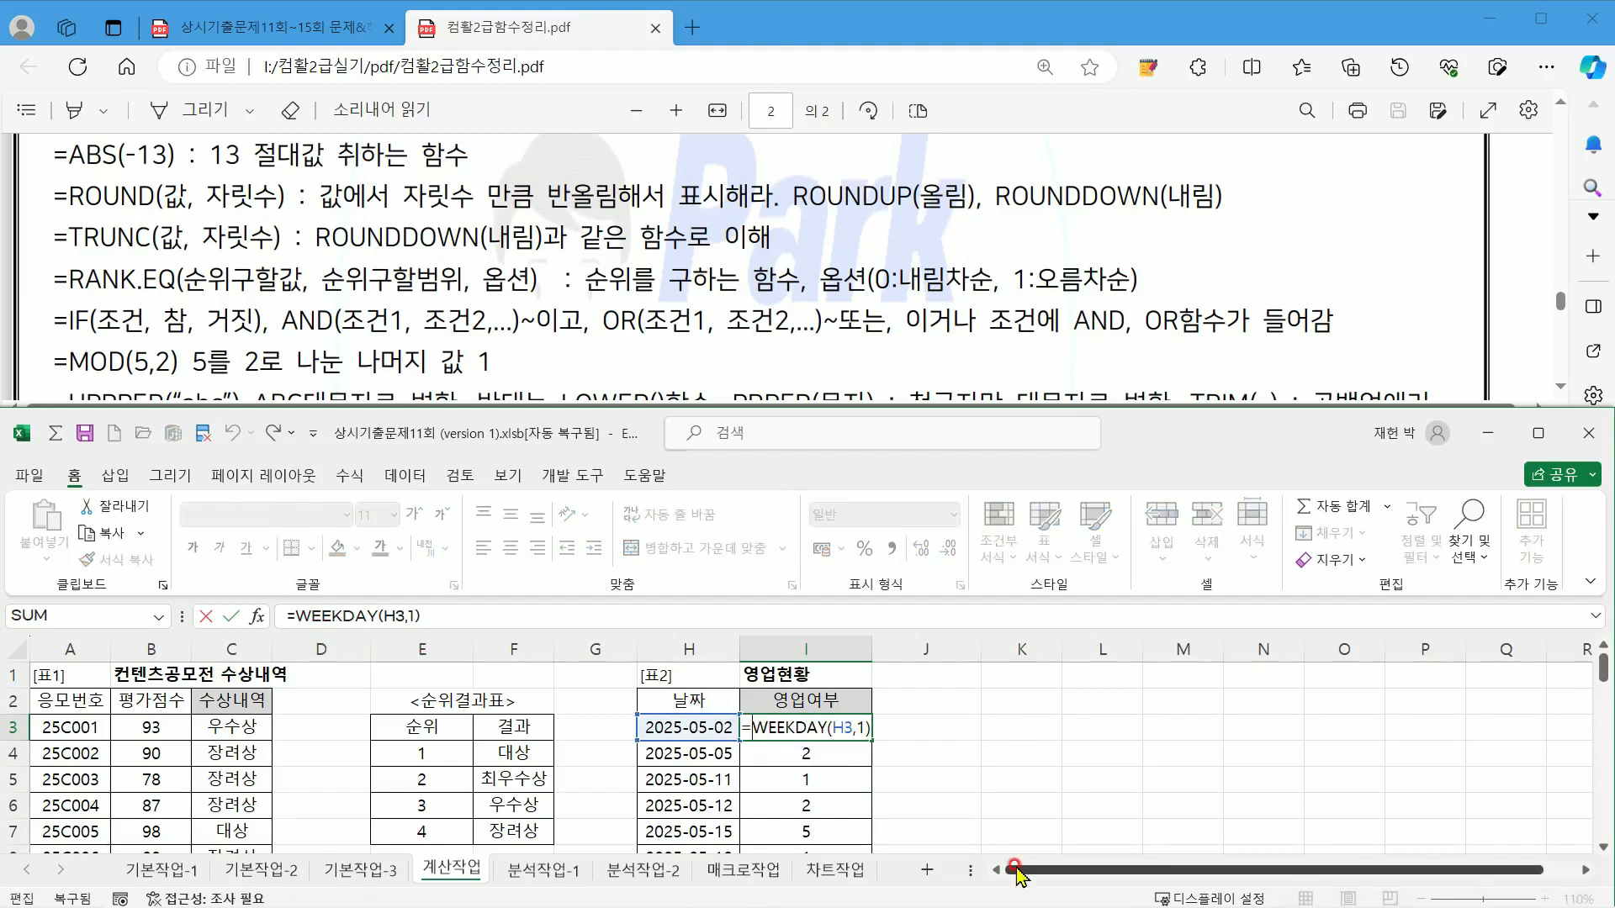
type("if(")
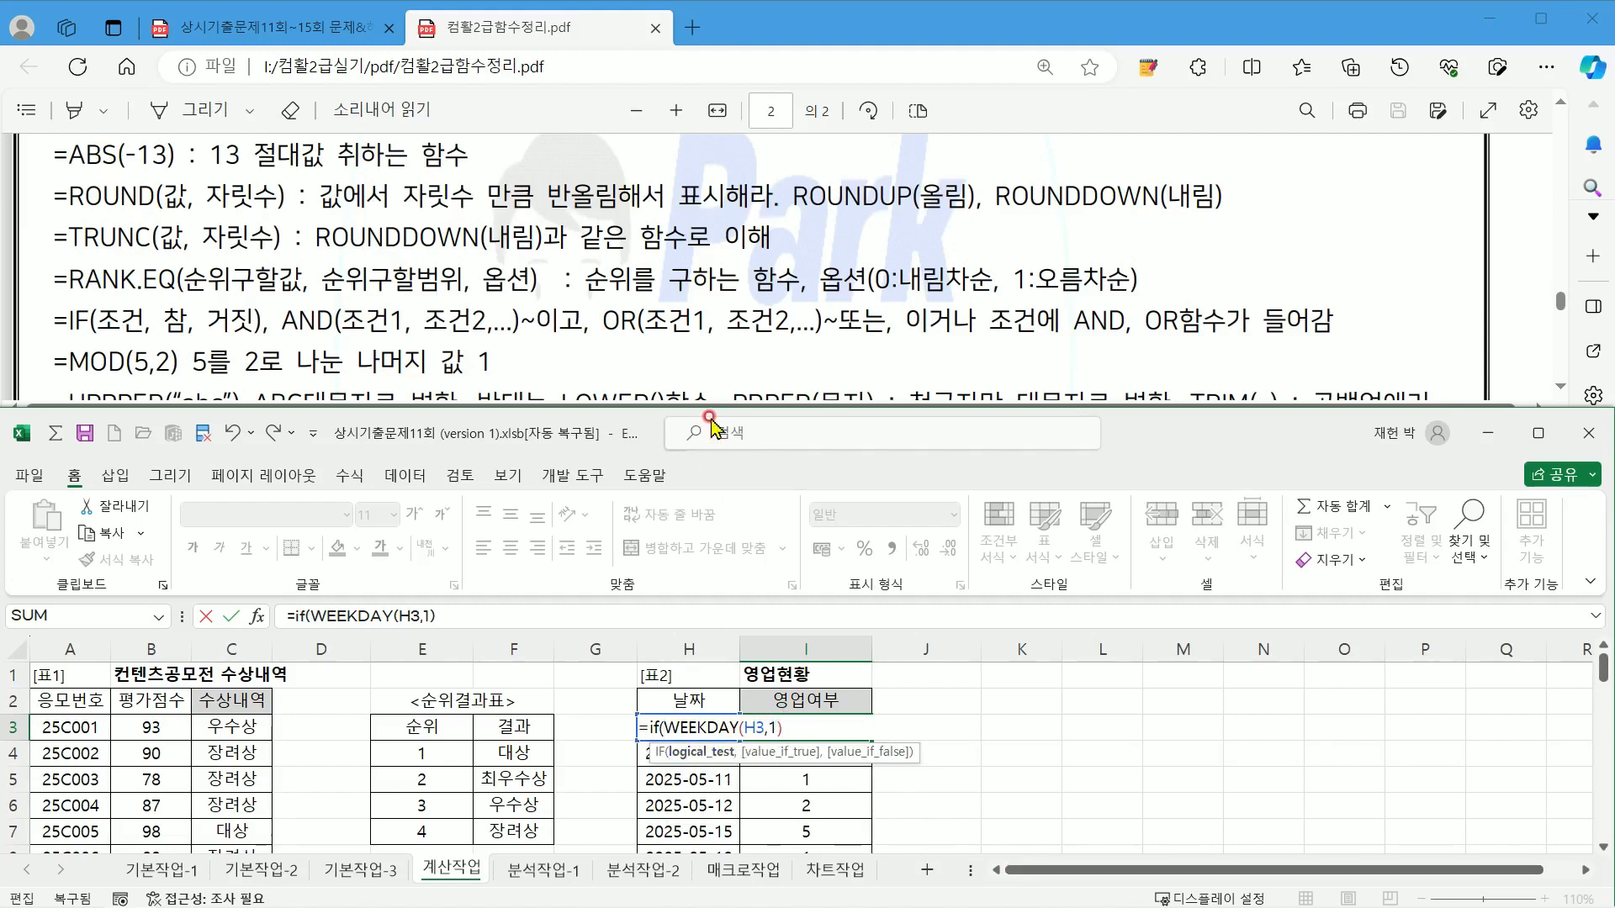
left_click(318, 29)
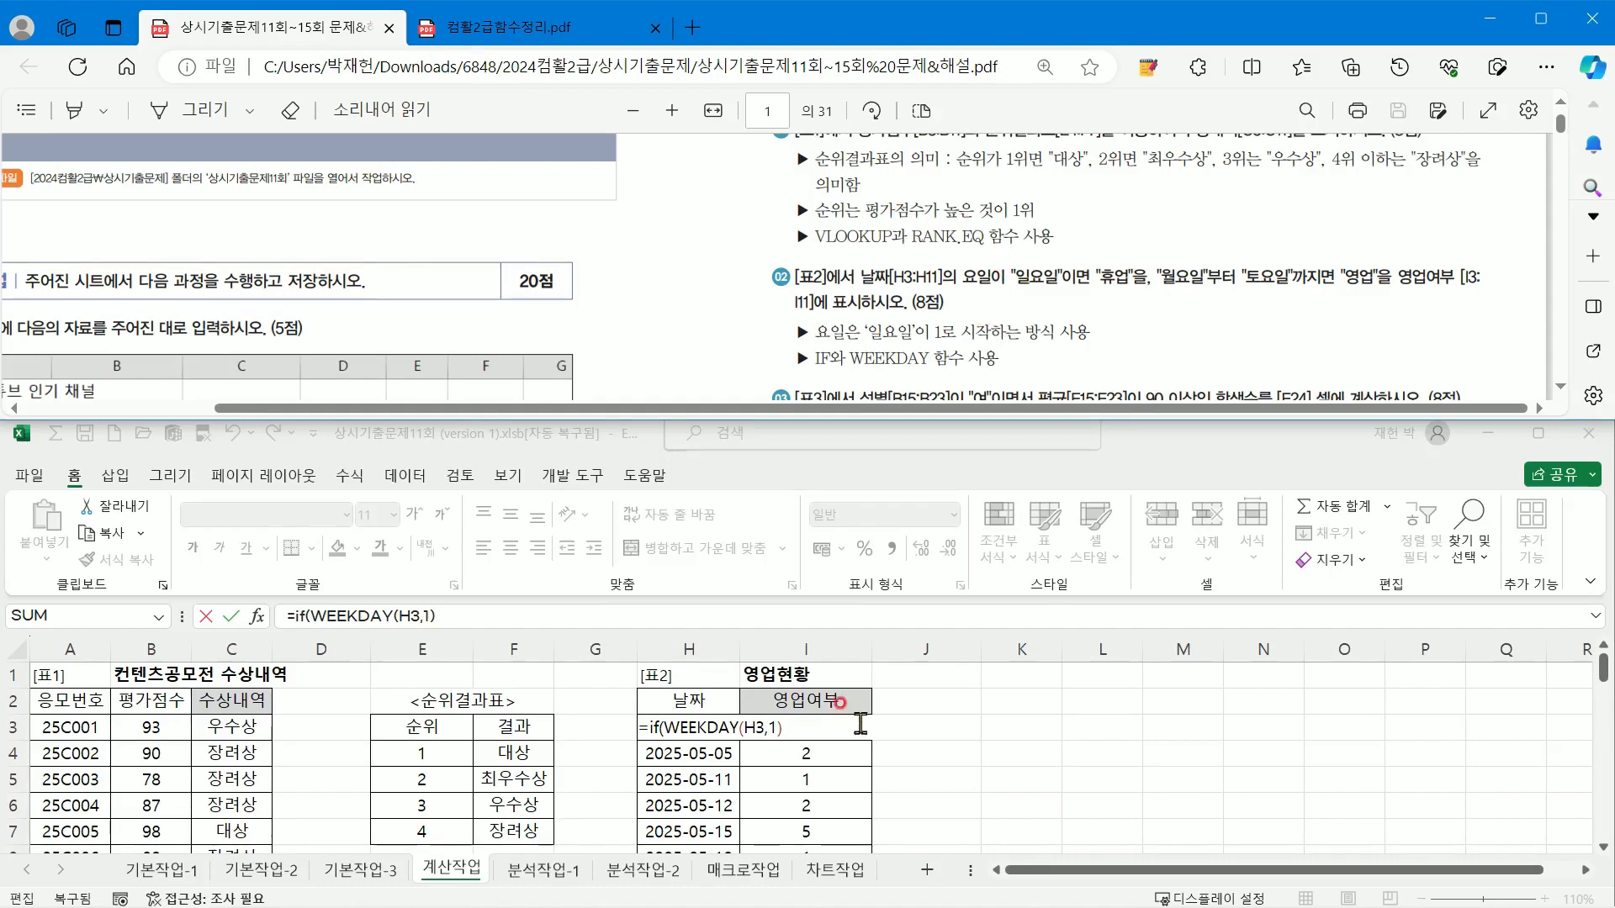
left_click(814, 723)
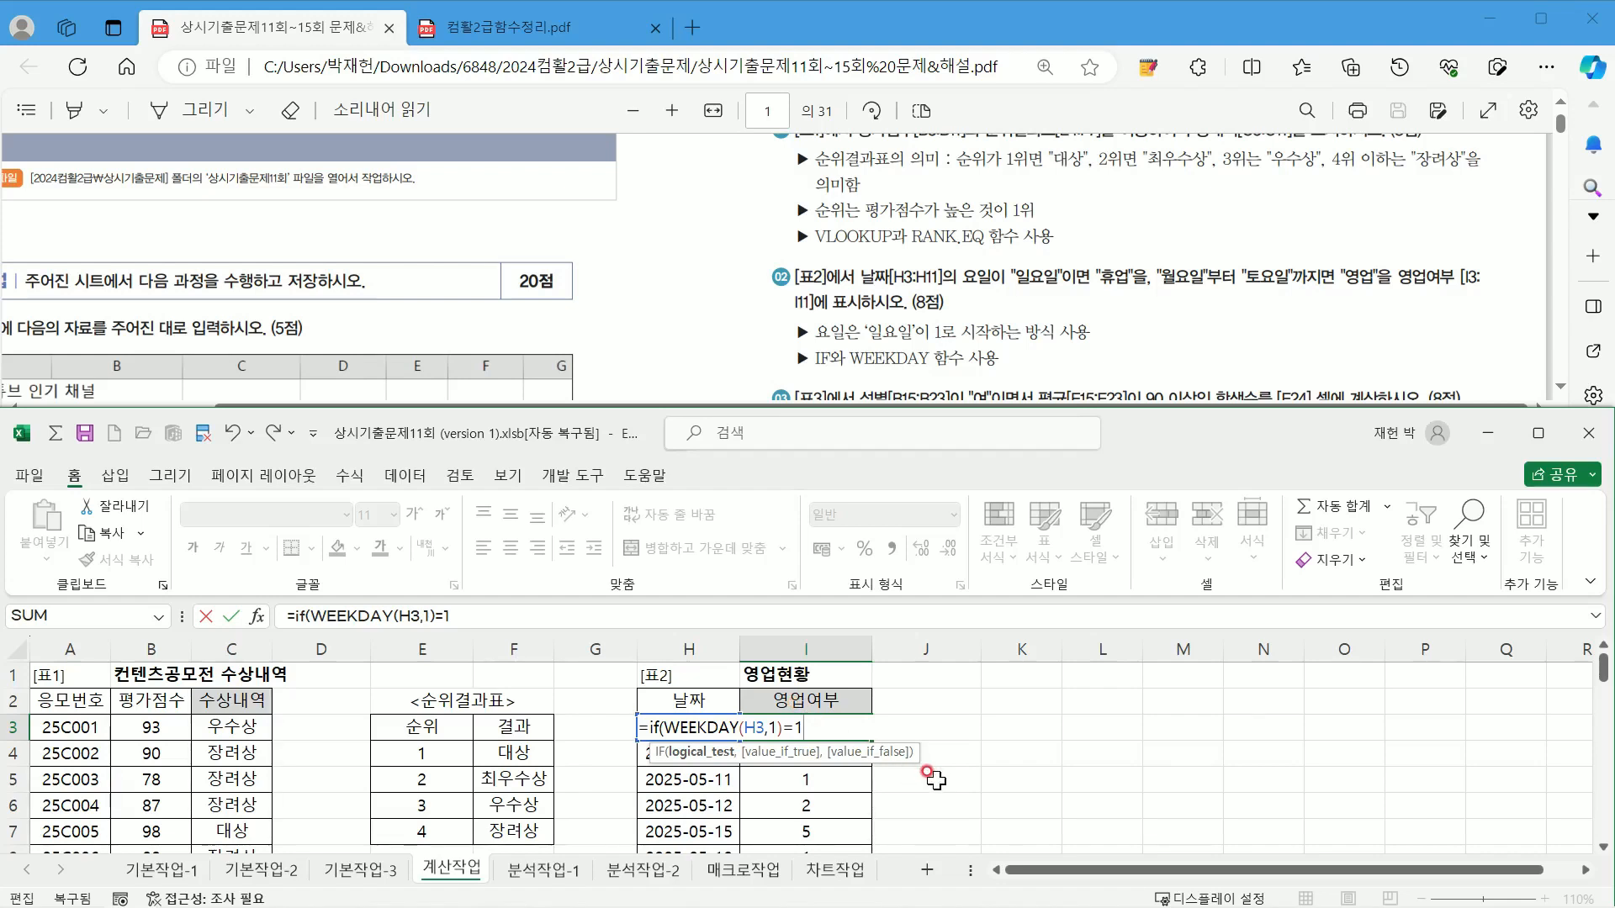
Step: Complete the IF formula in I3 with "휴업" as the true value and "영업" as the false value
type(",")
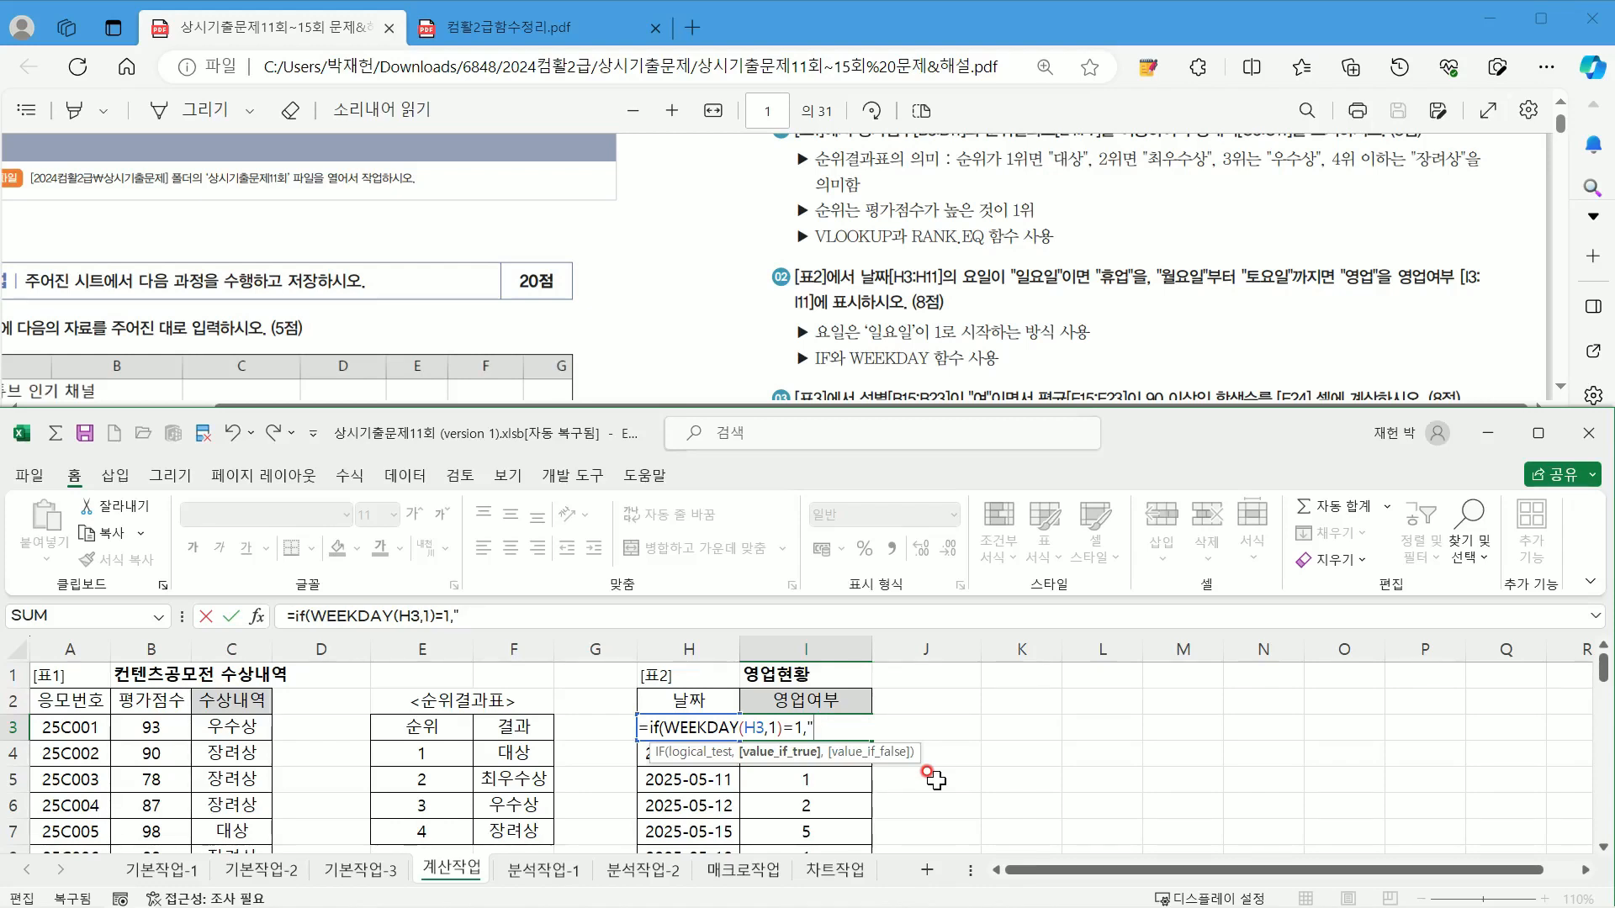
type("\"유어")
key("BackSpace")
type("휴업\",")
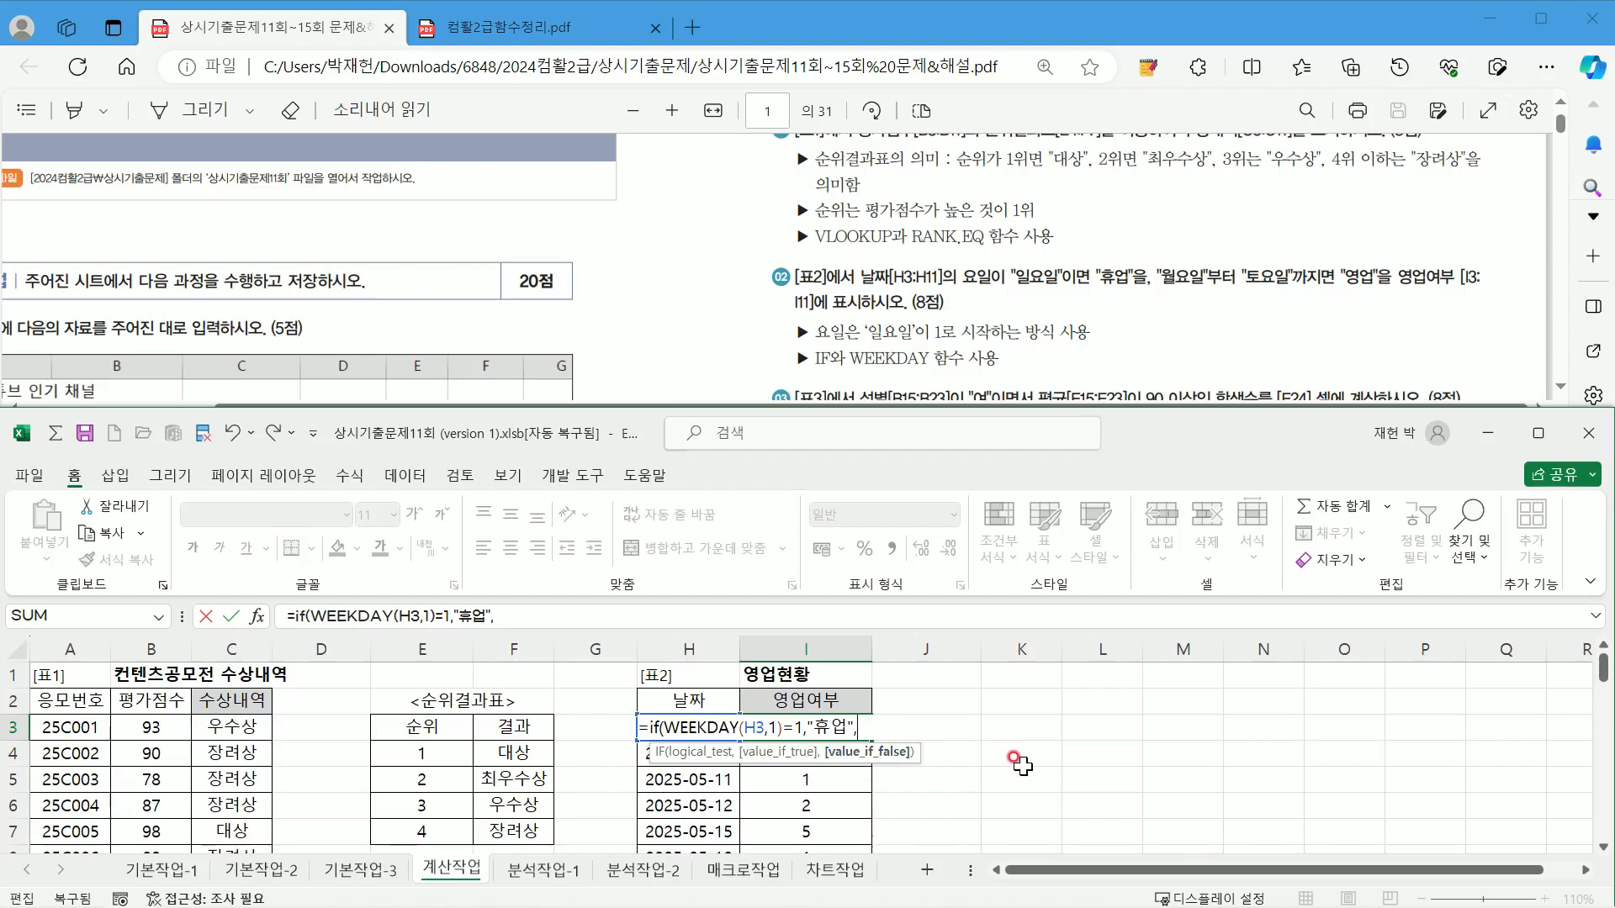
type("영업")
type(")")
key("Return")
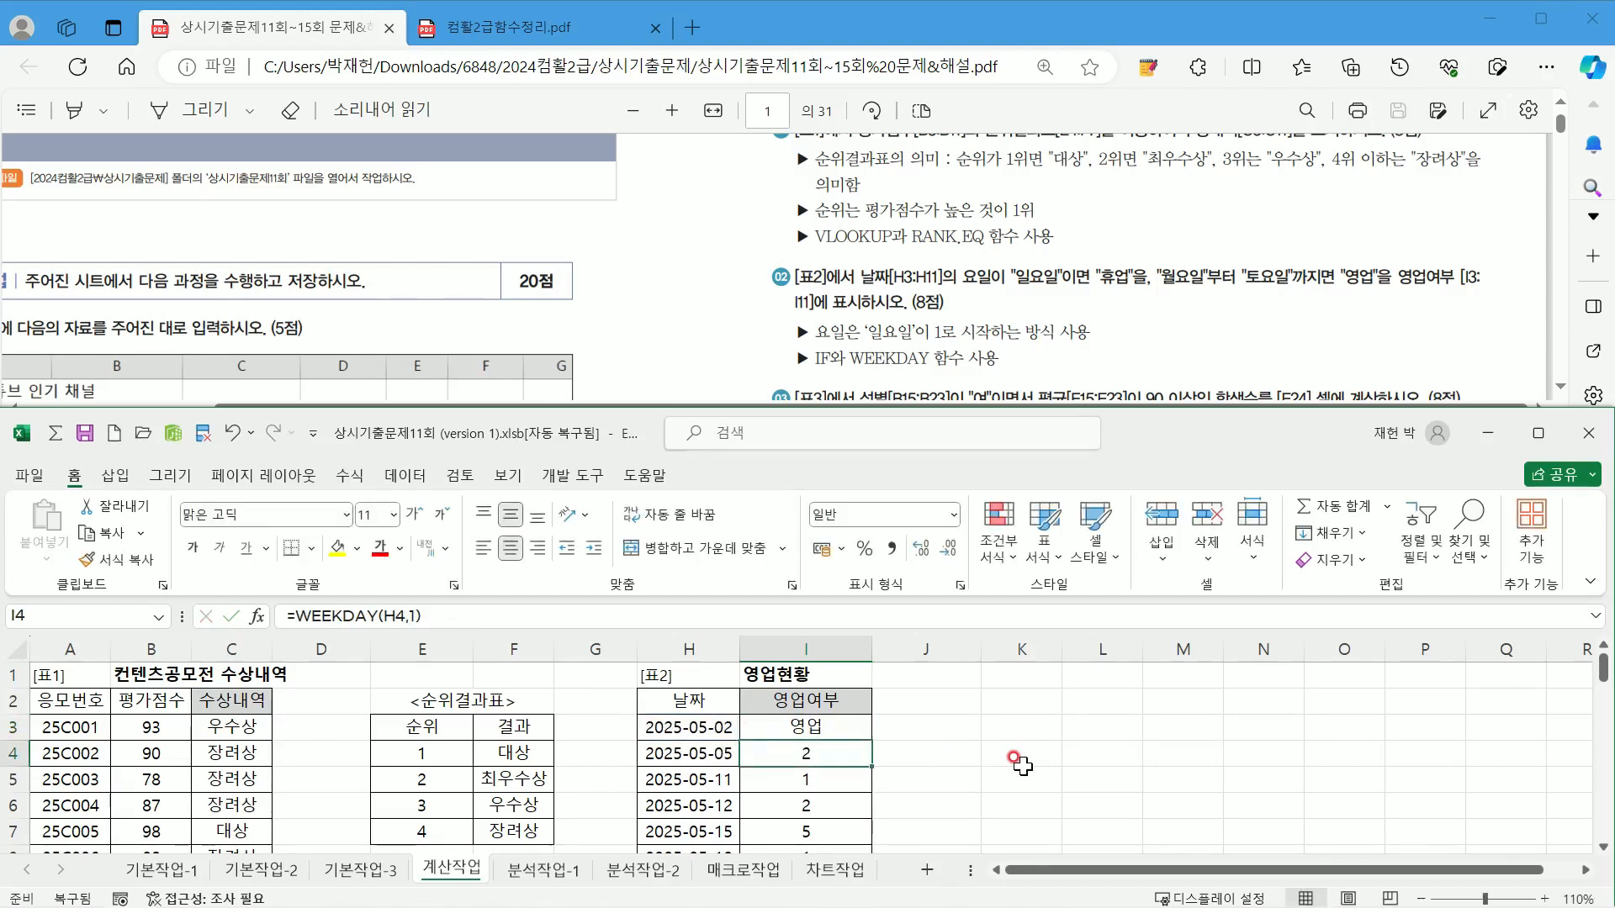
Step: Fill the IF formula from I3 down to I11 and review the 영업여부 results
left_click(824, 721)
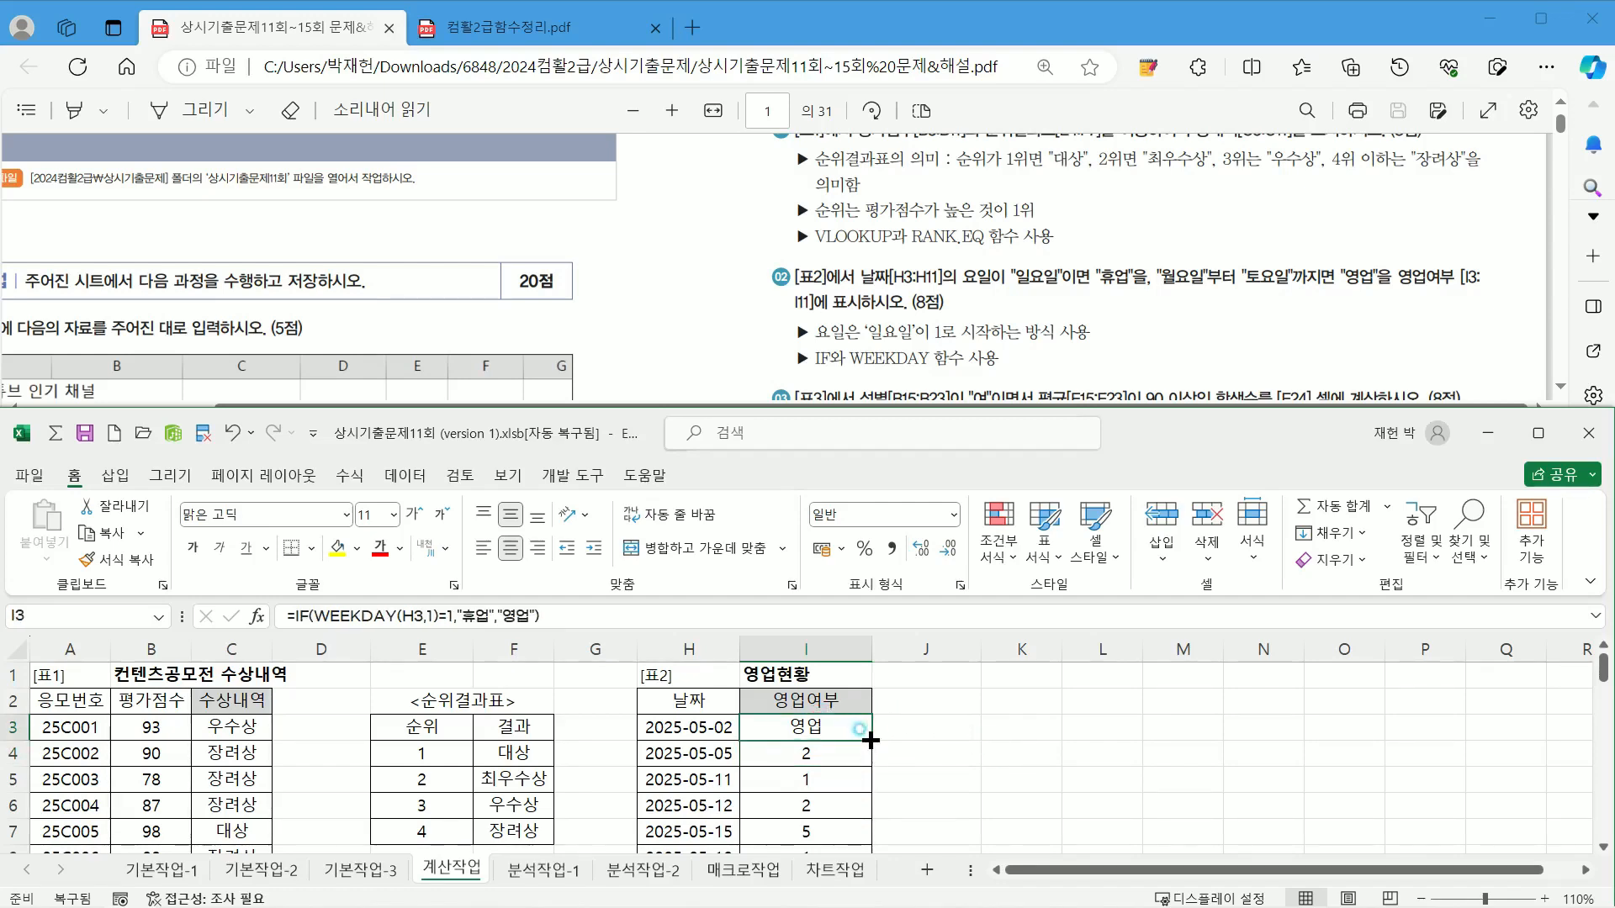
left_click_drag(870, 740, 856, 827)
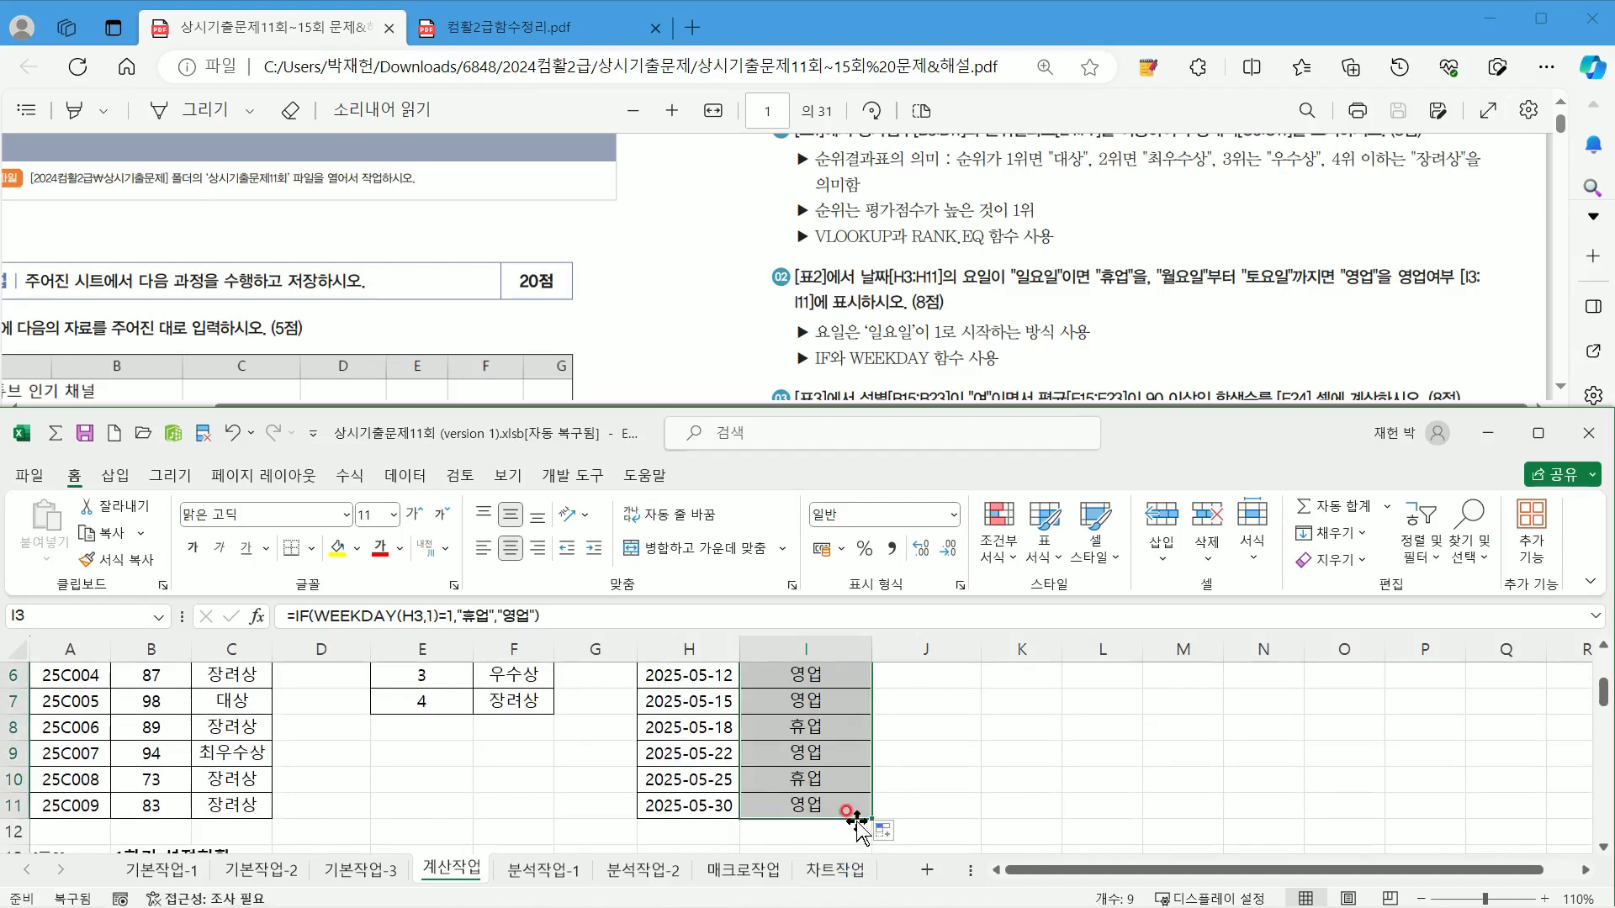
scroll(854, 820, "up", 1)
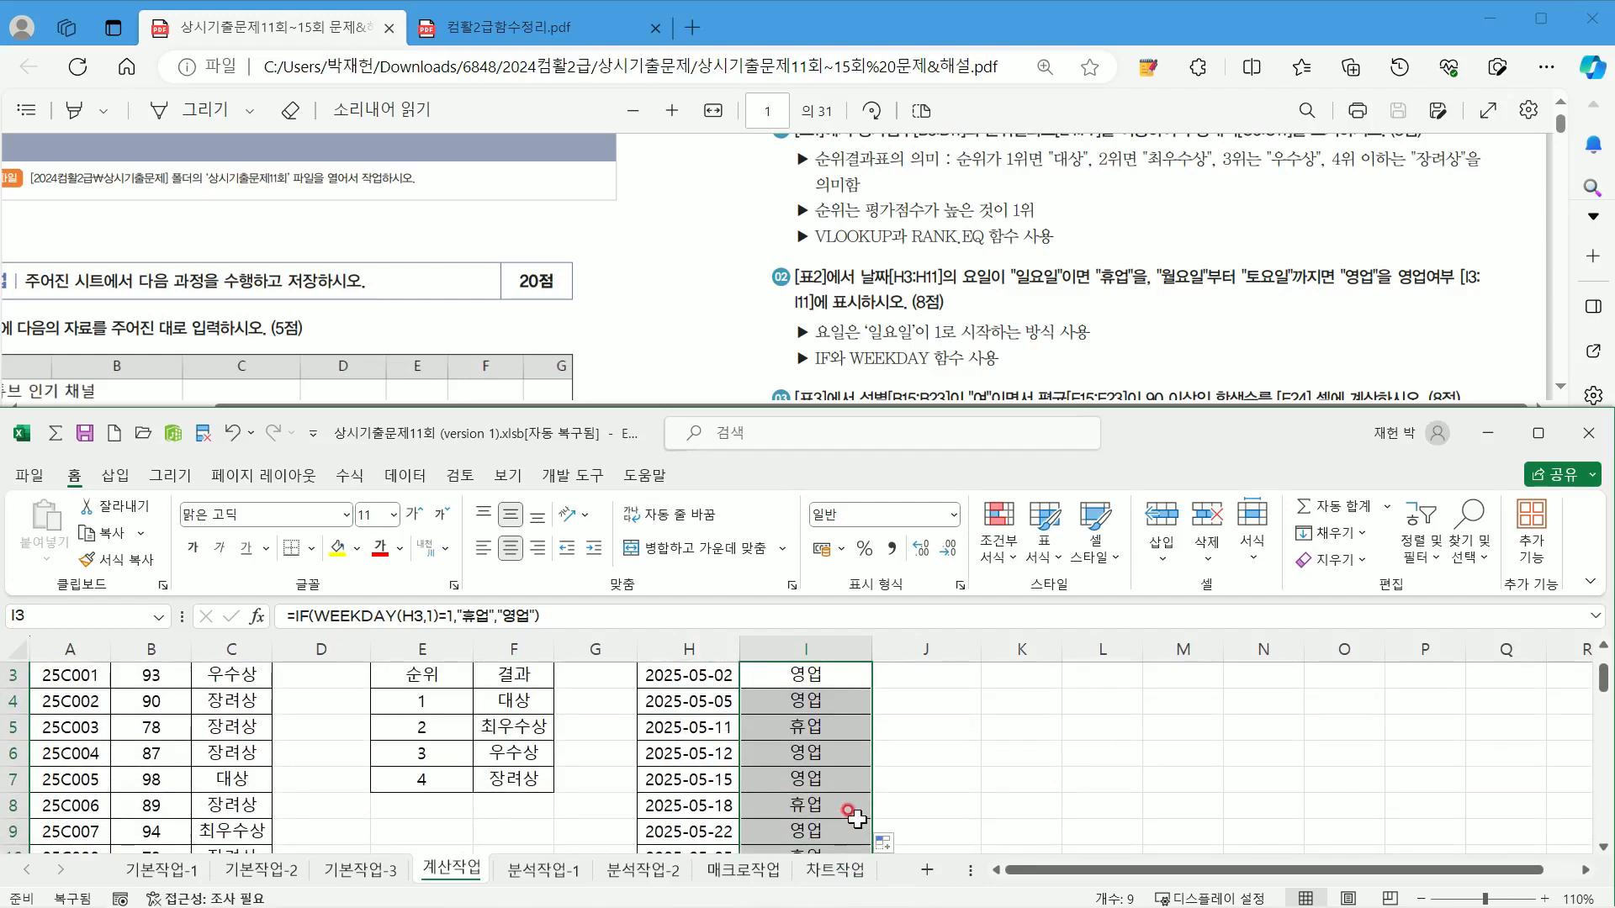
scroll(854, 820, "down", 1)
scroll(858, 813, "up", 1)
scroll(822, 752, "up", 1)
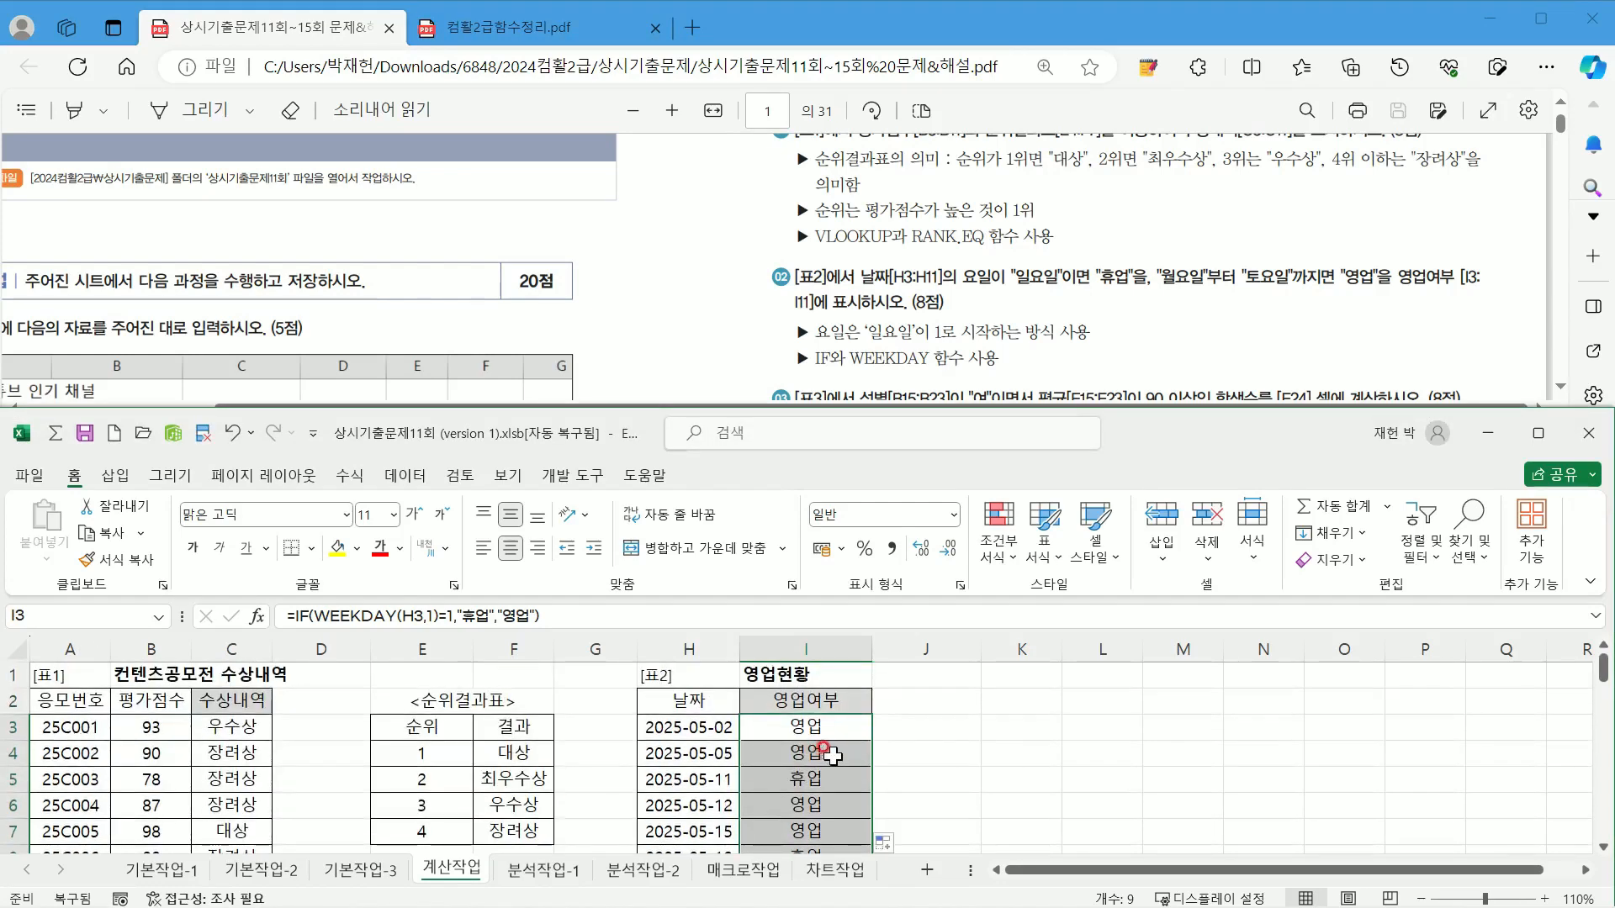
Step: Clear the 영업여부 range I3:I11 and restart a WEEKDAY formula in I3 with H3 as the date
key("Delete")
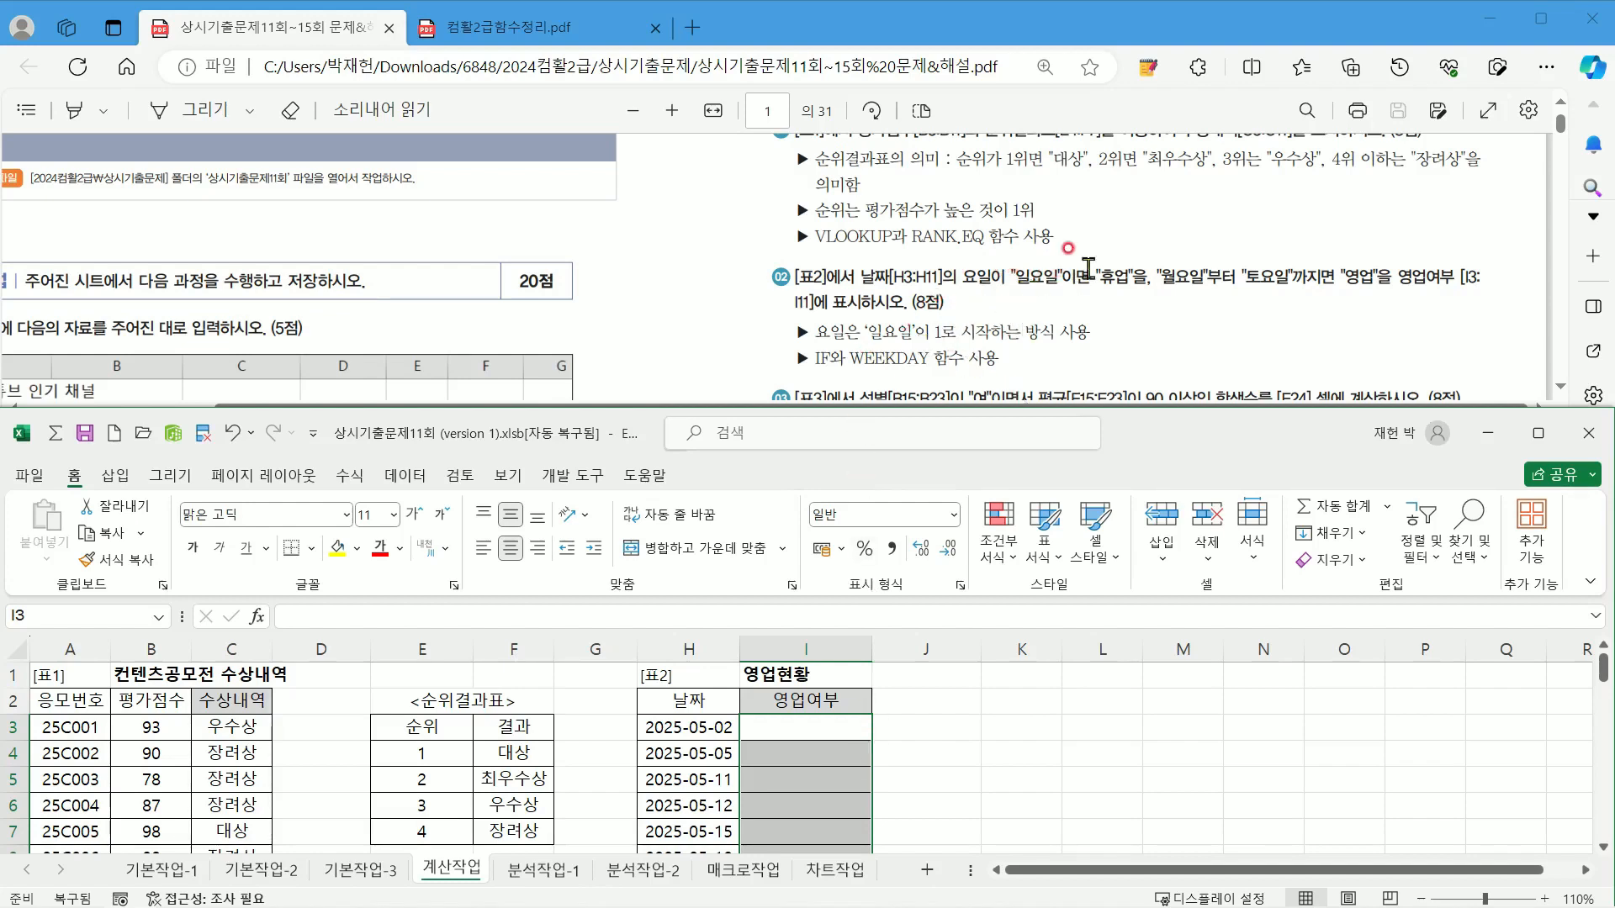
left_click(841, 725)
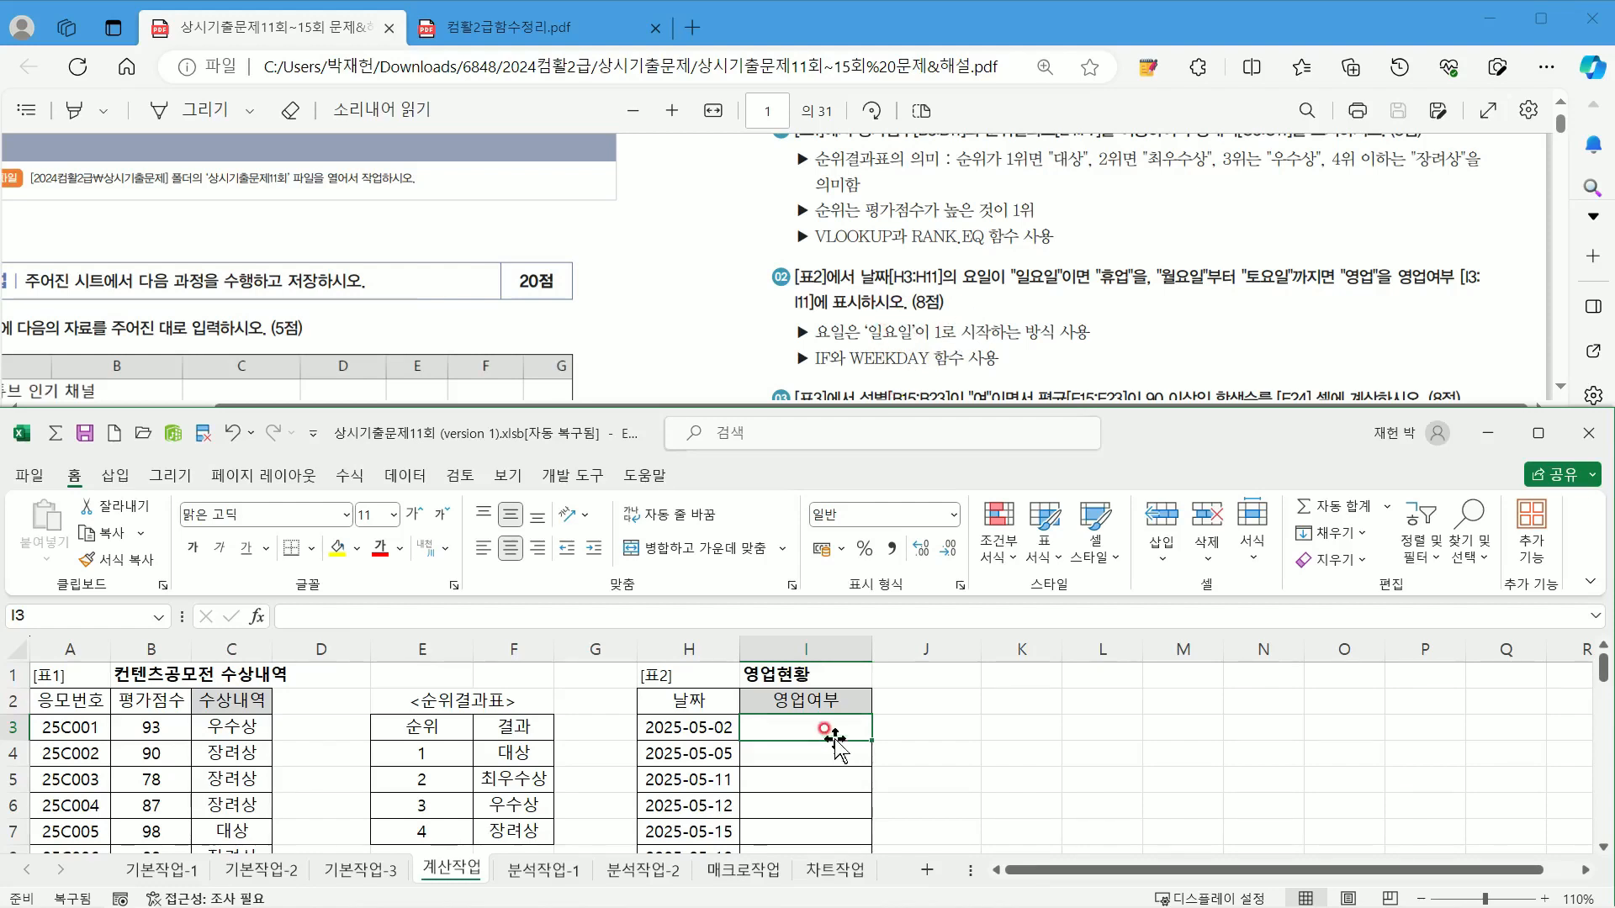
type("=")
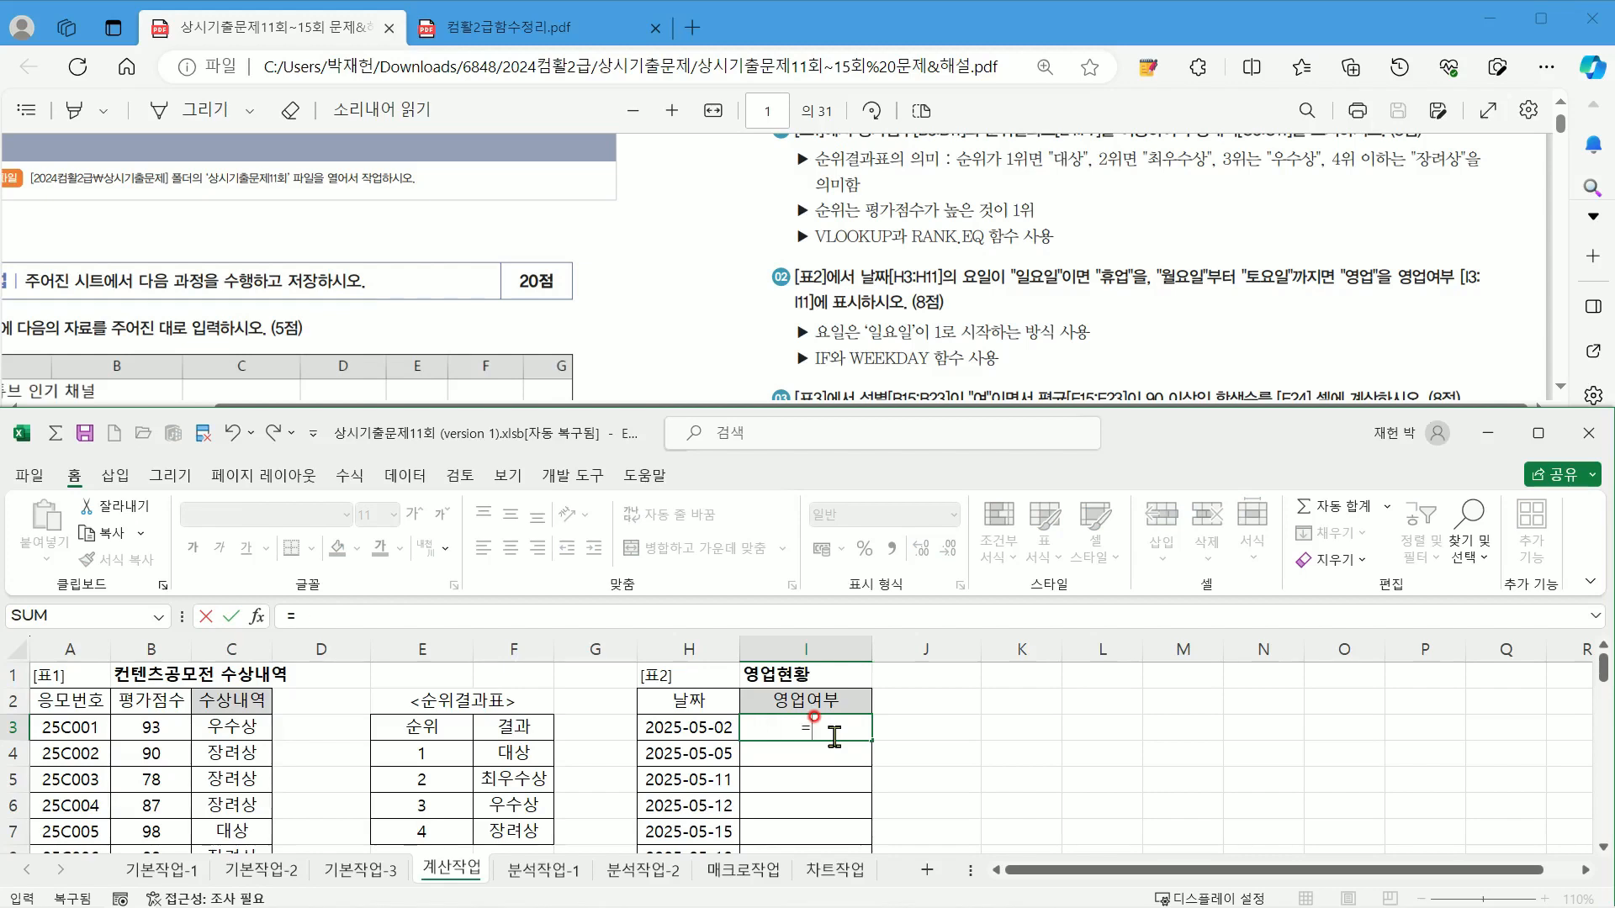
type("we")
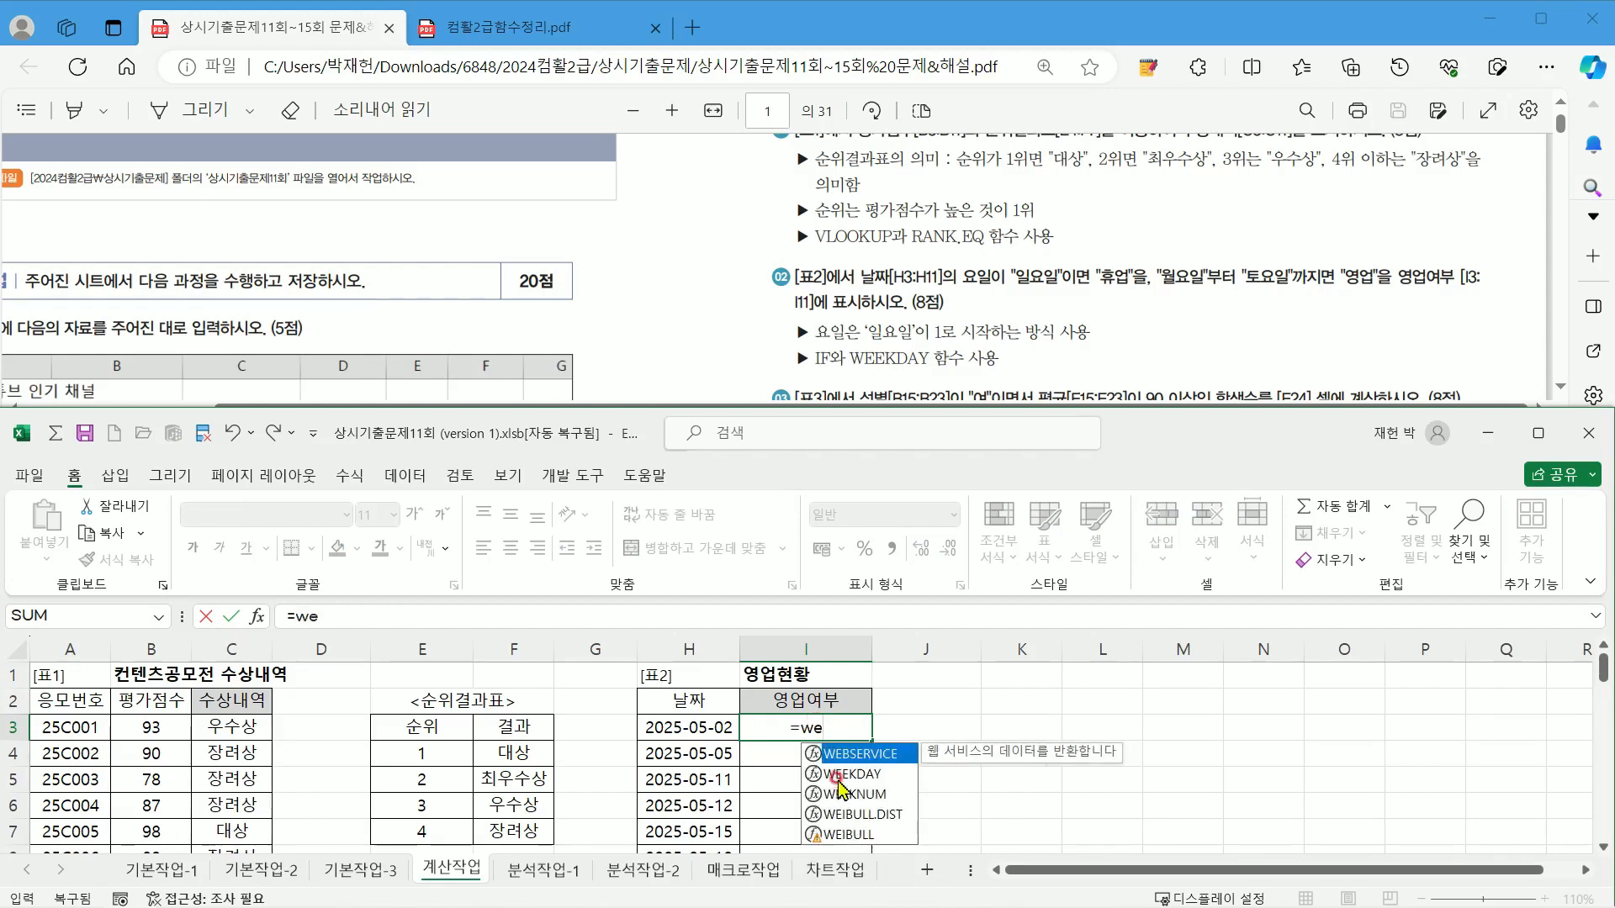
double_click(845, 774)
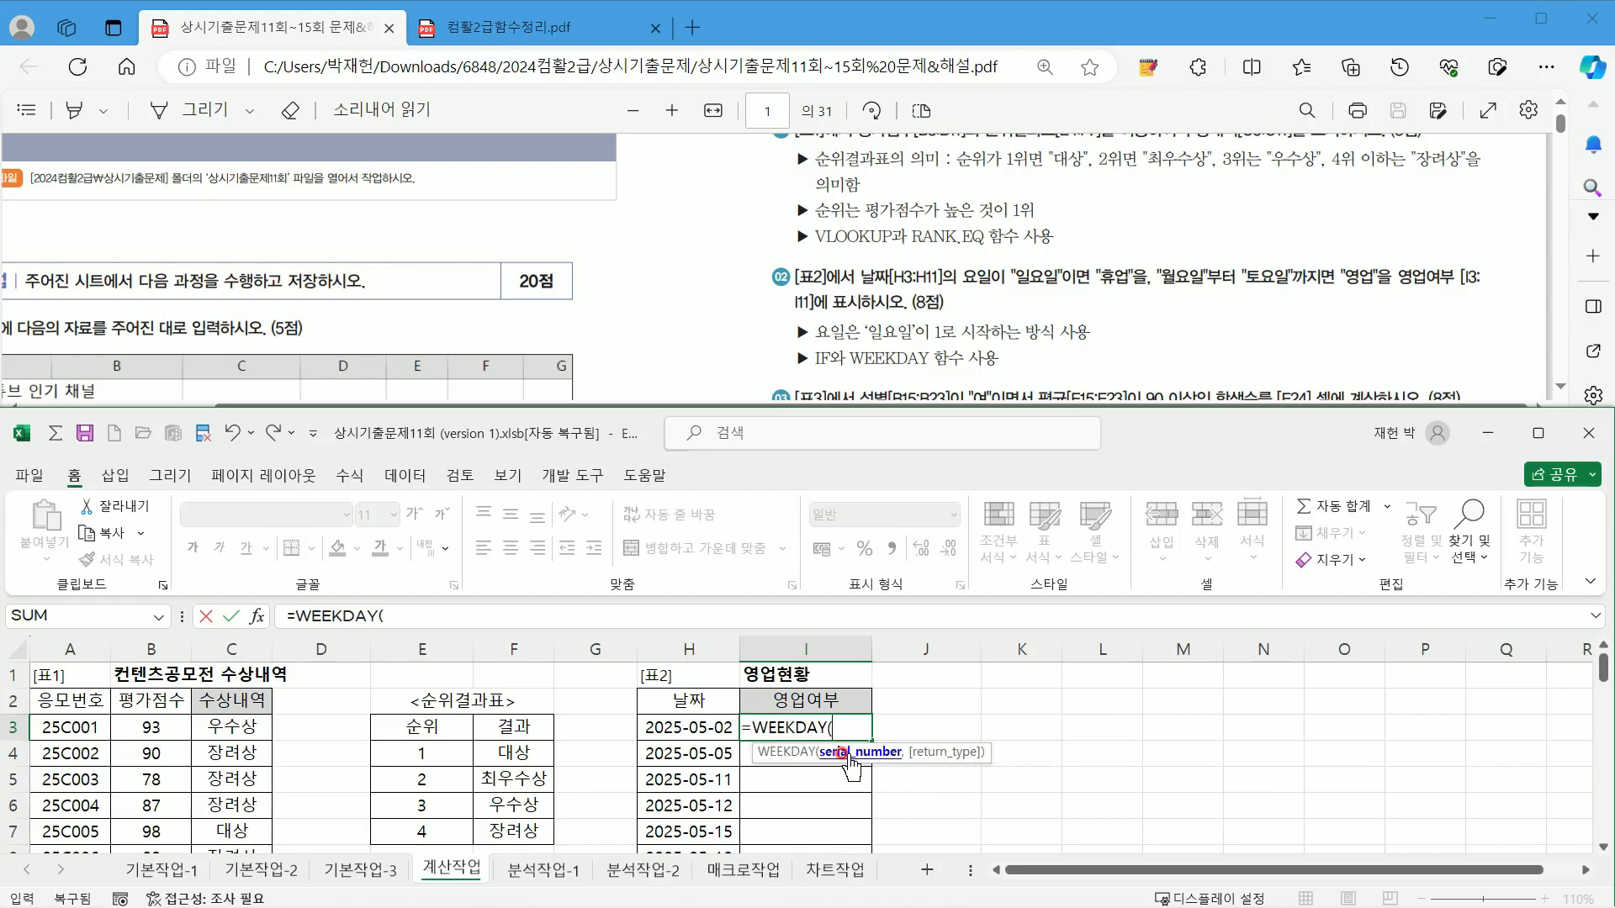
left_click(693, 729)
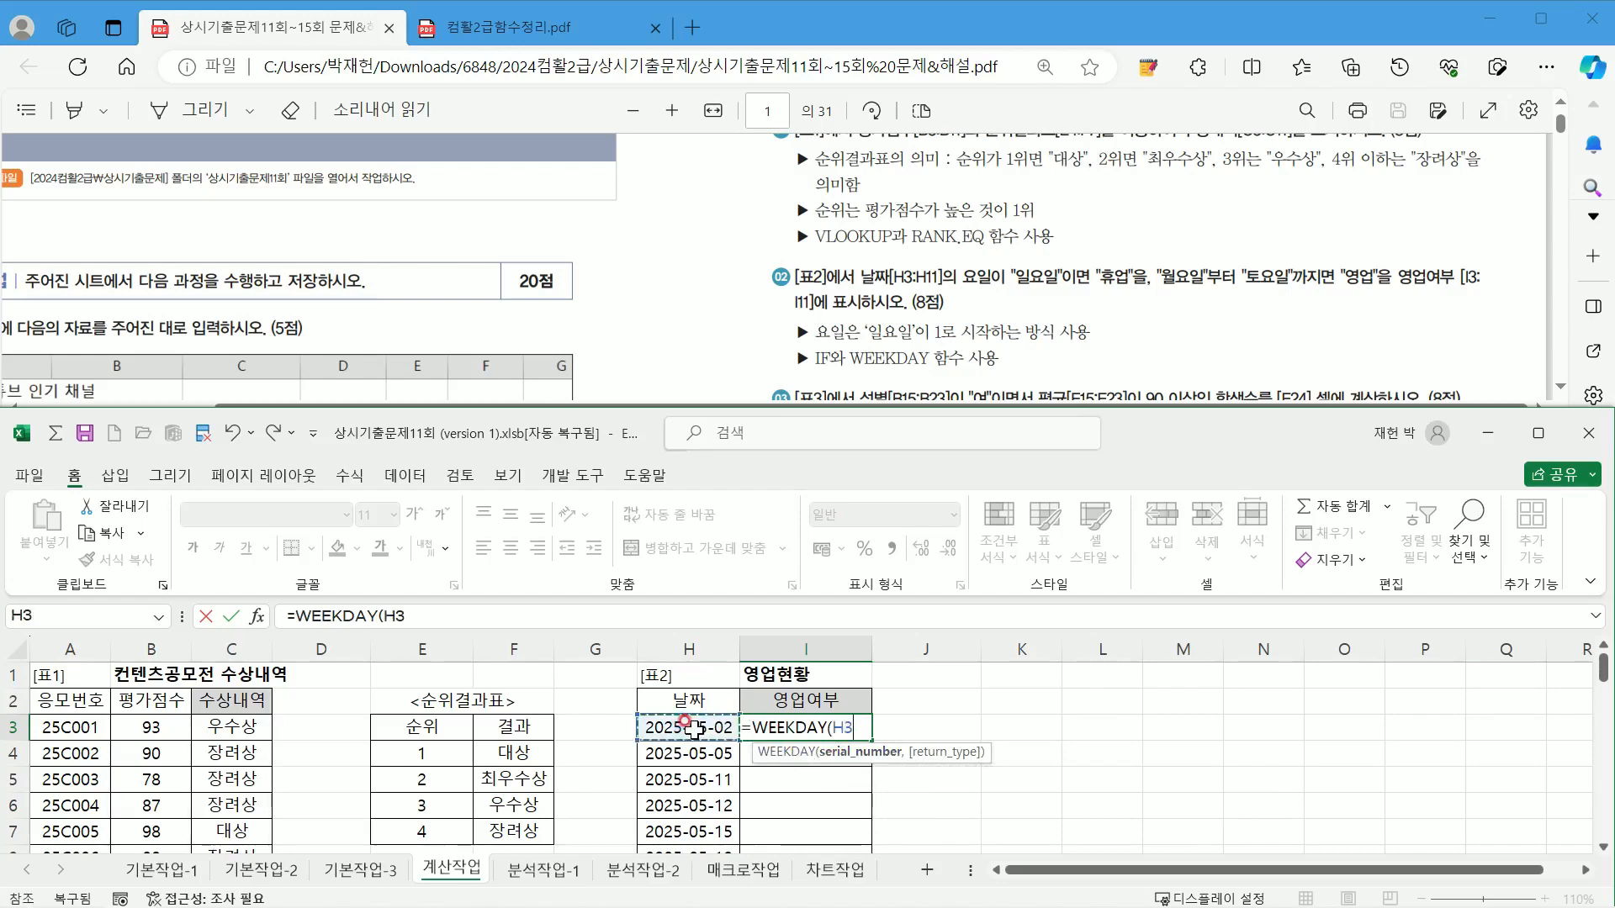
Step: Complete the WEEKDAY formula in I3 with return type 1, so that it reads =WEEKDAY(H3,1)
type(",")
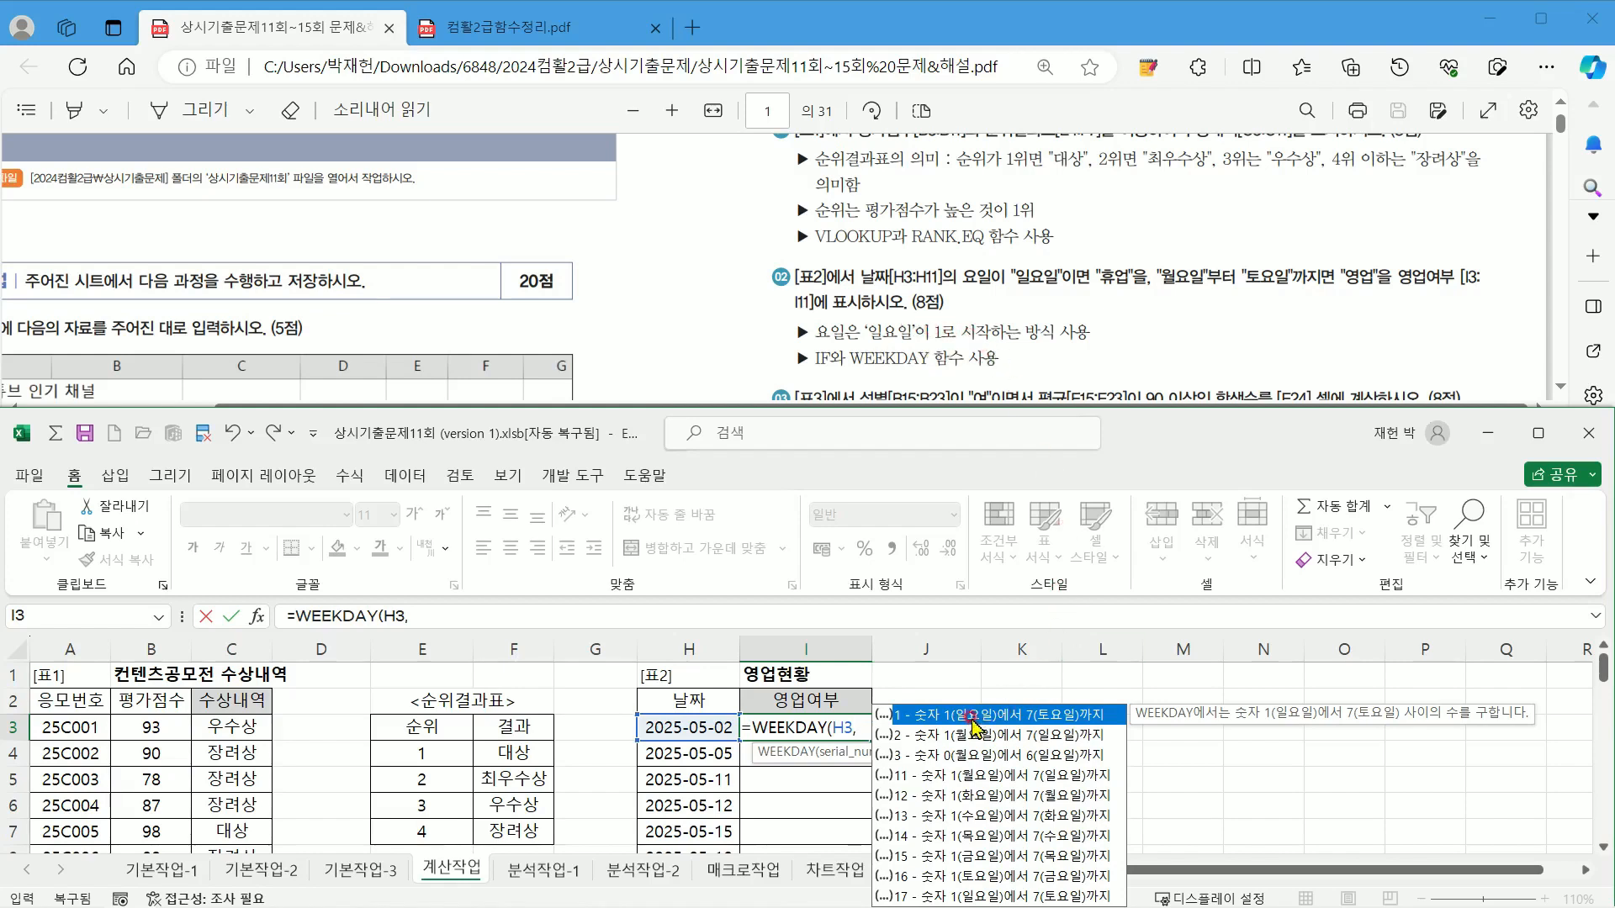
double_click(926, 724)
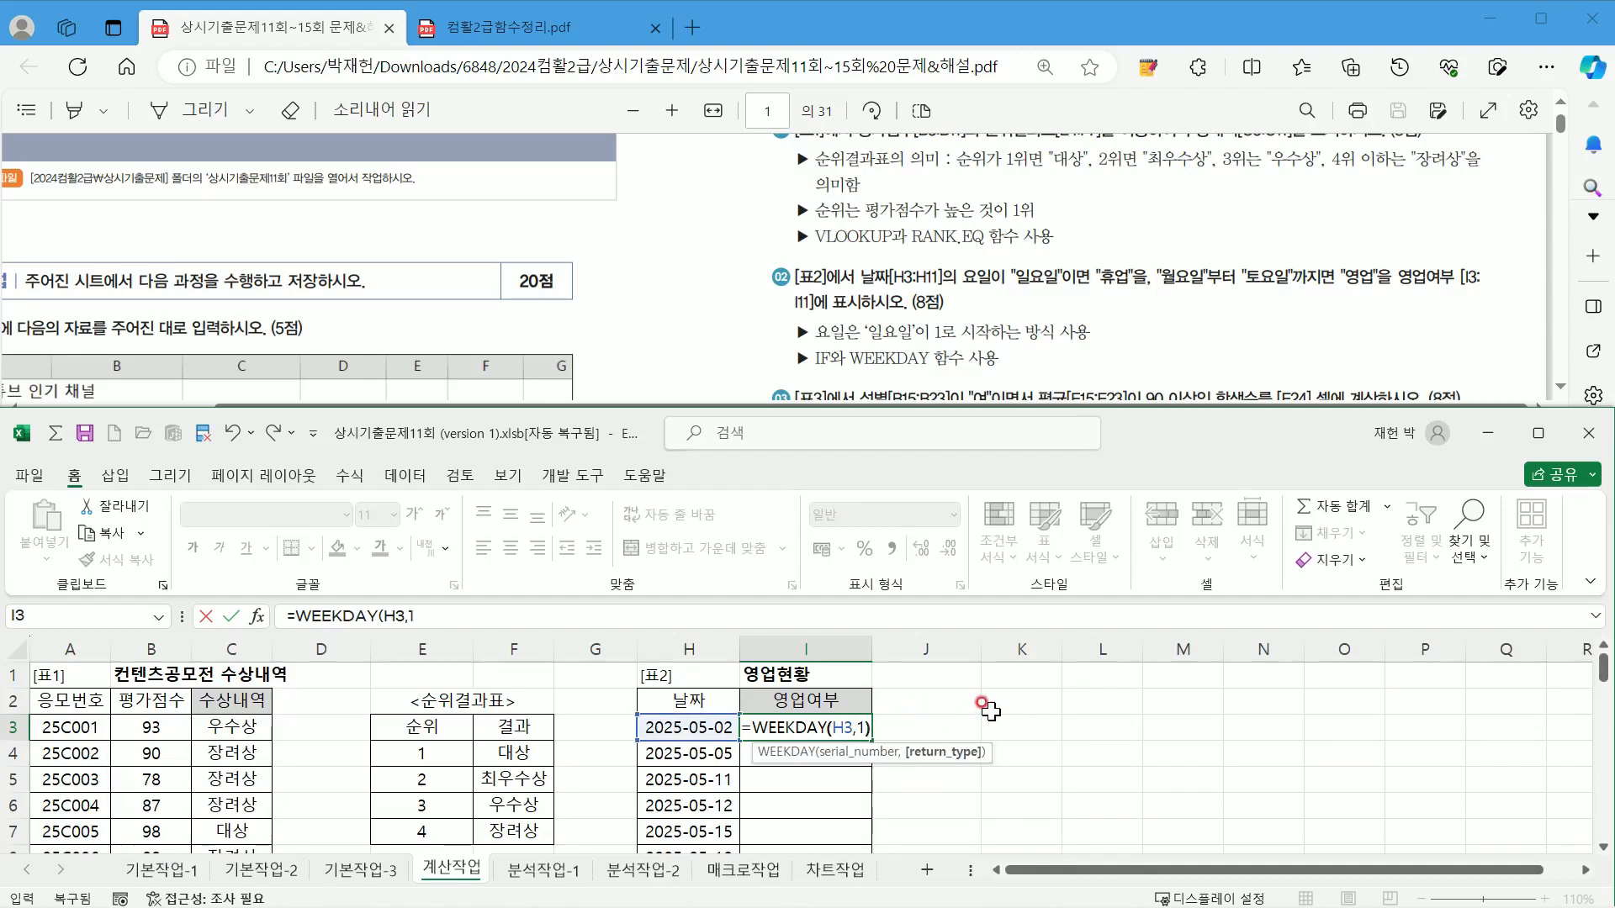
key("ctrl+Return")
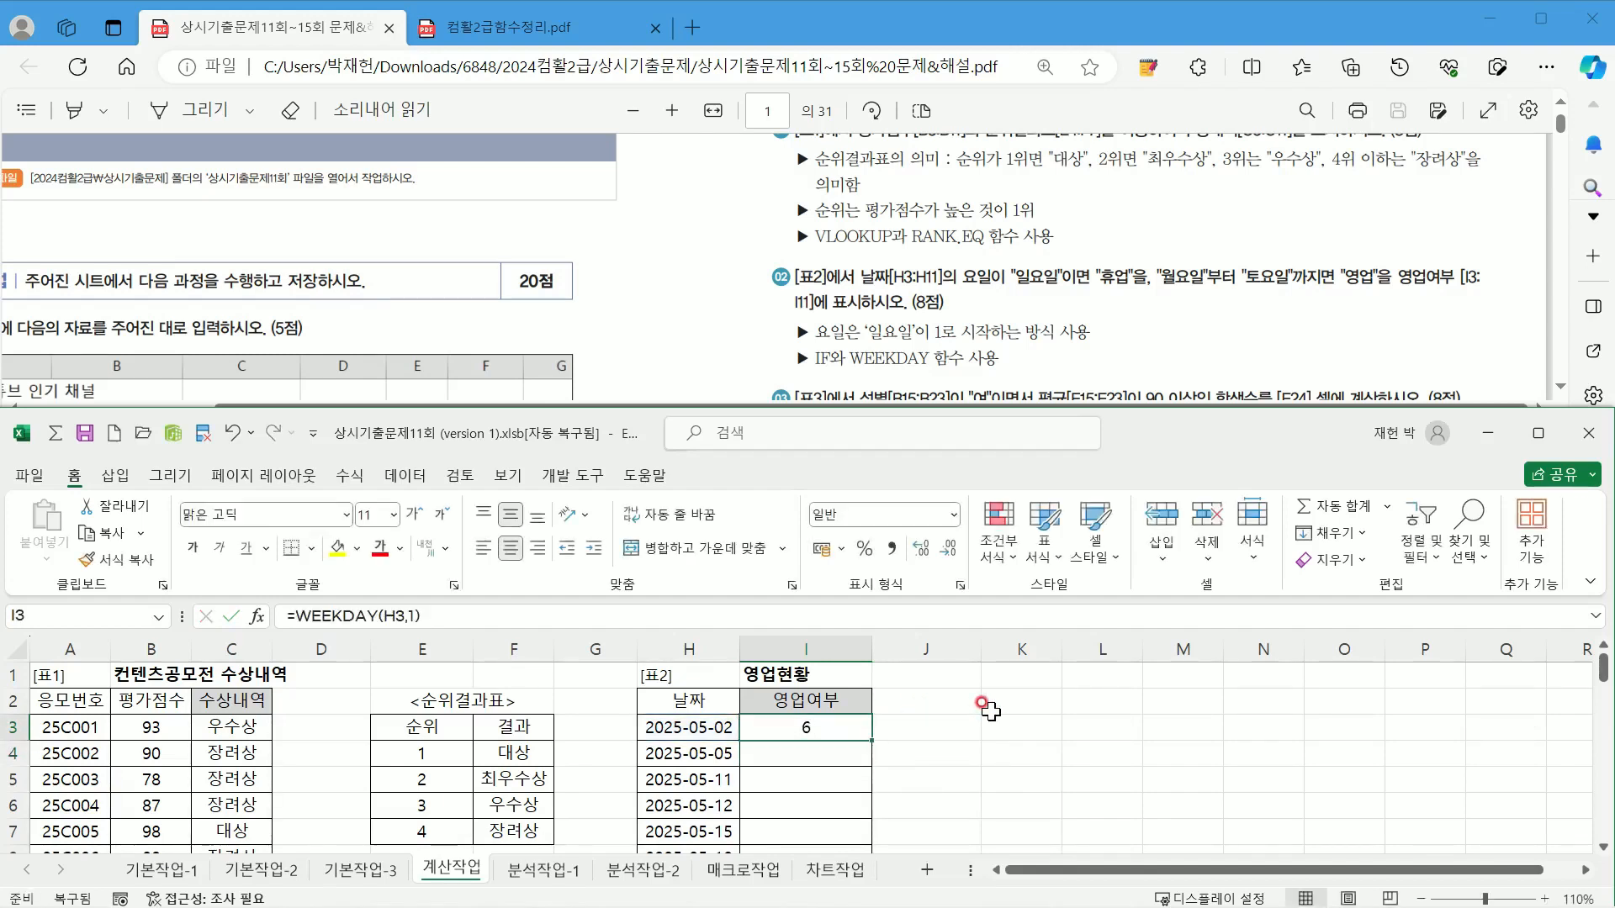
Step: Wrap the WEEKDAY formula in I3 in an IF that returns "휴업" when the weekday equals 1 and "영업" otherwise
double_click(745, 725)
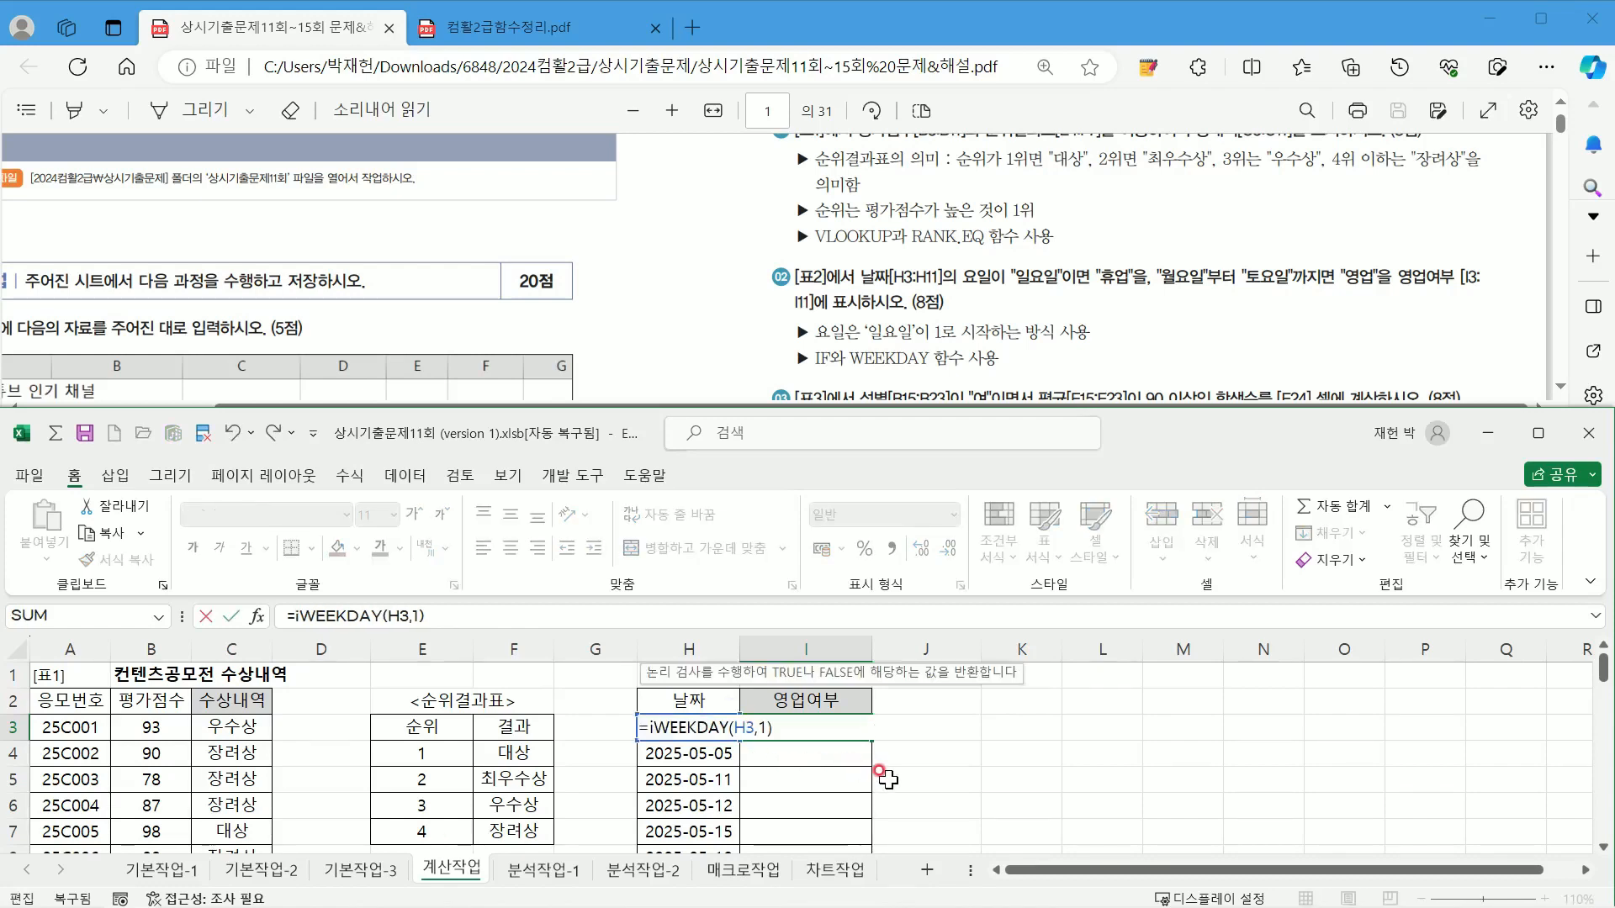
type("if")
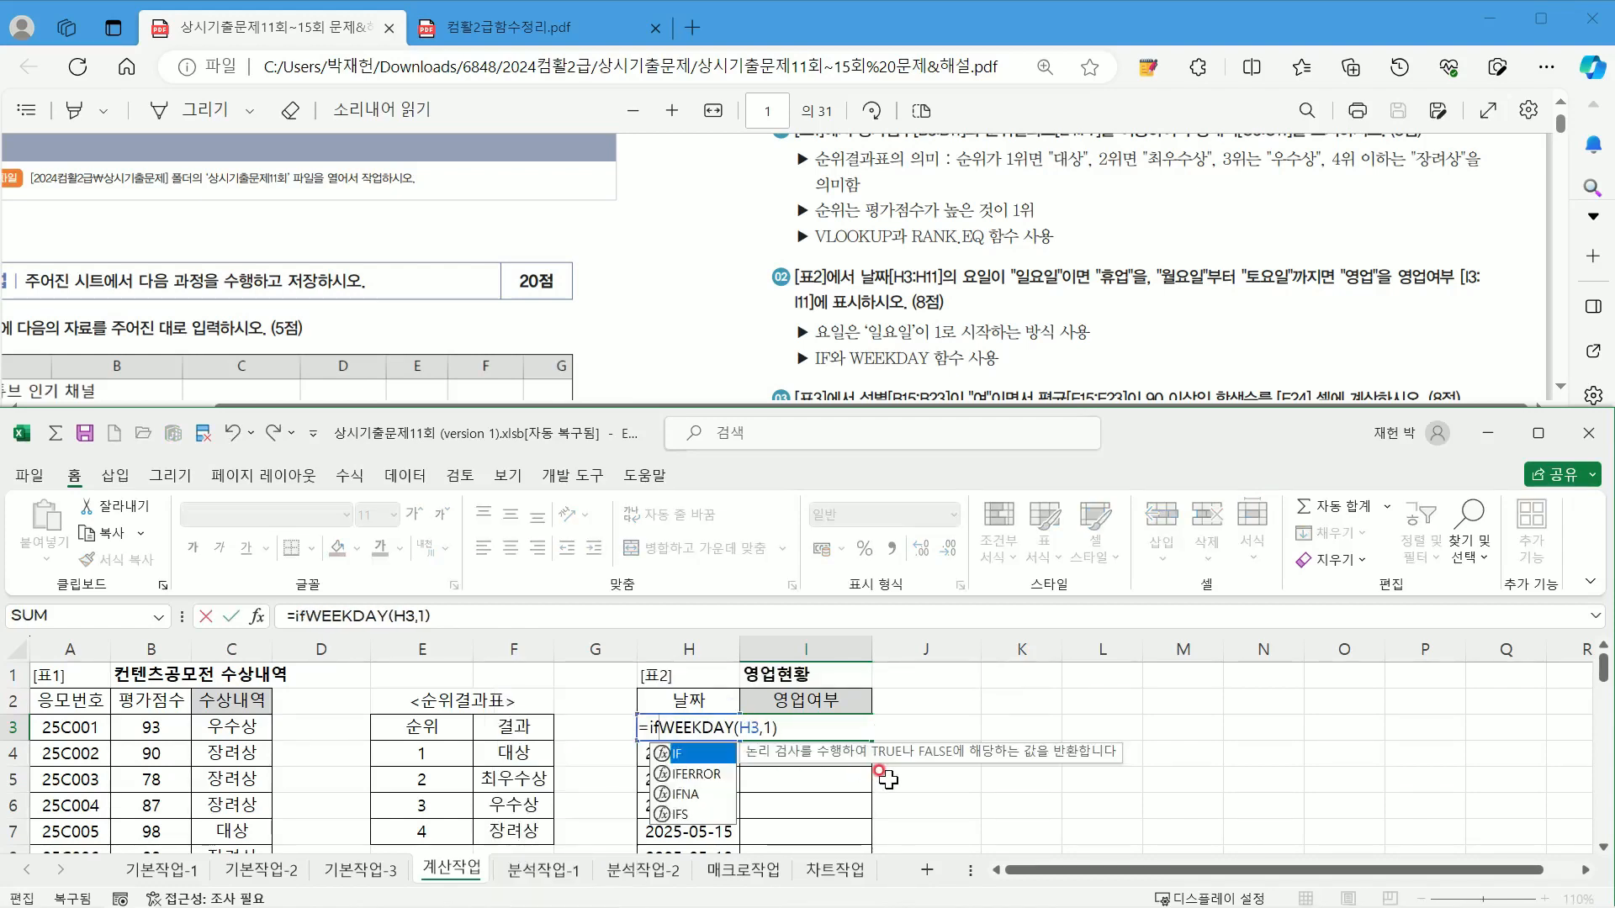
type("(")
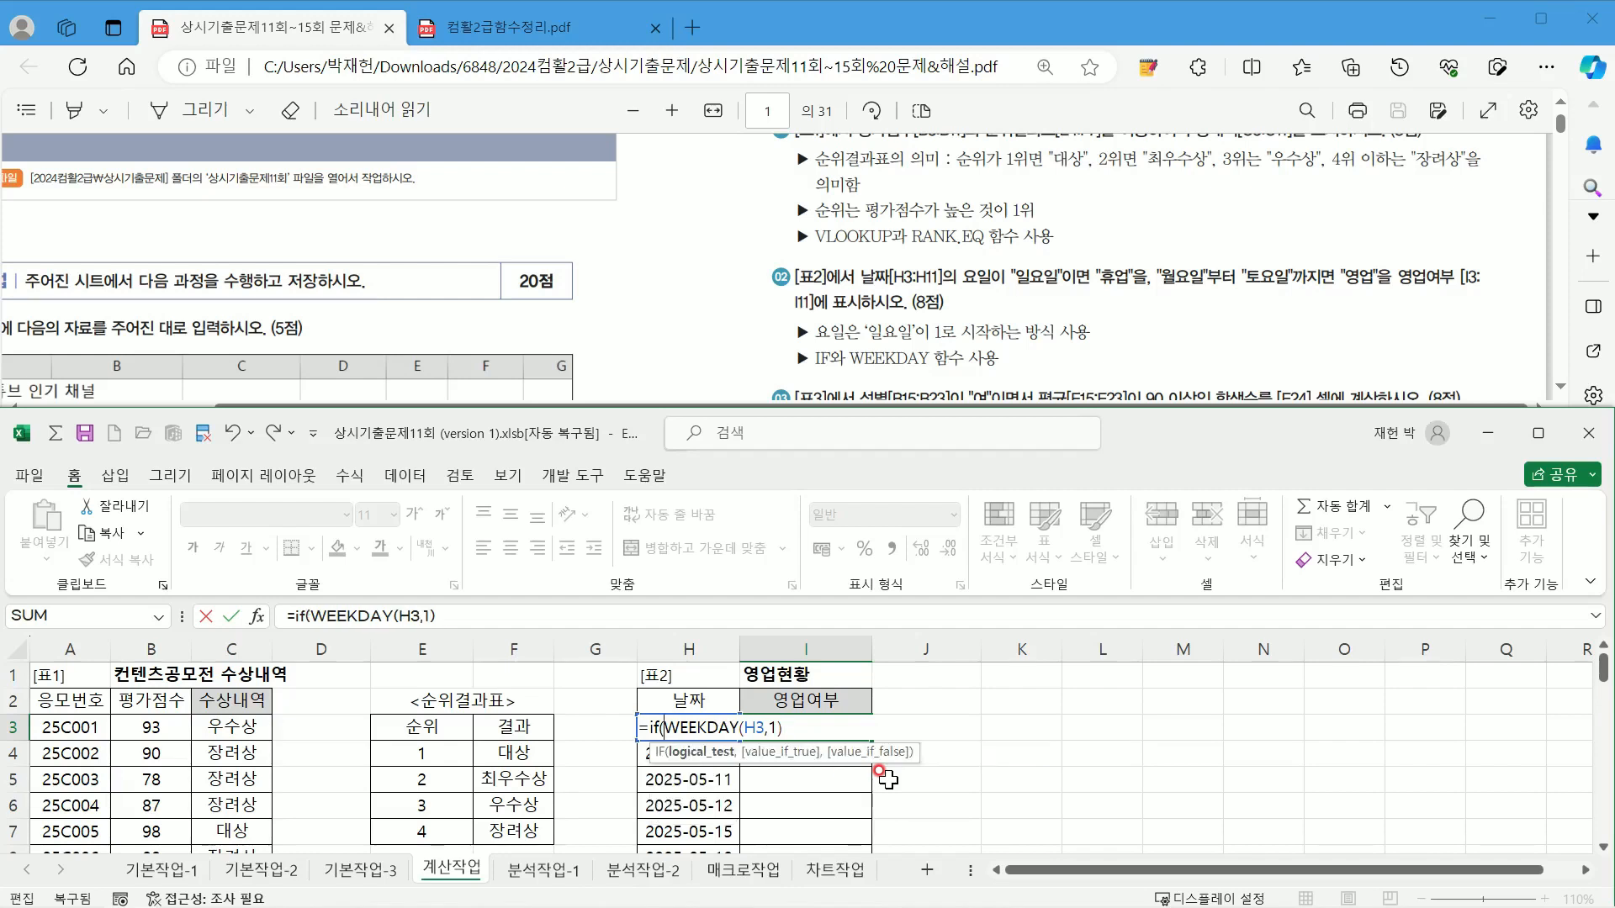
left_click(796, 725)
type("=1")
type(",")
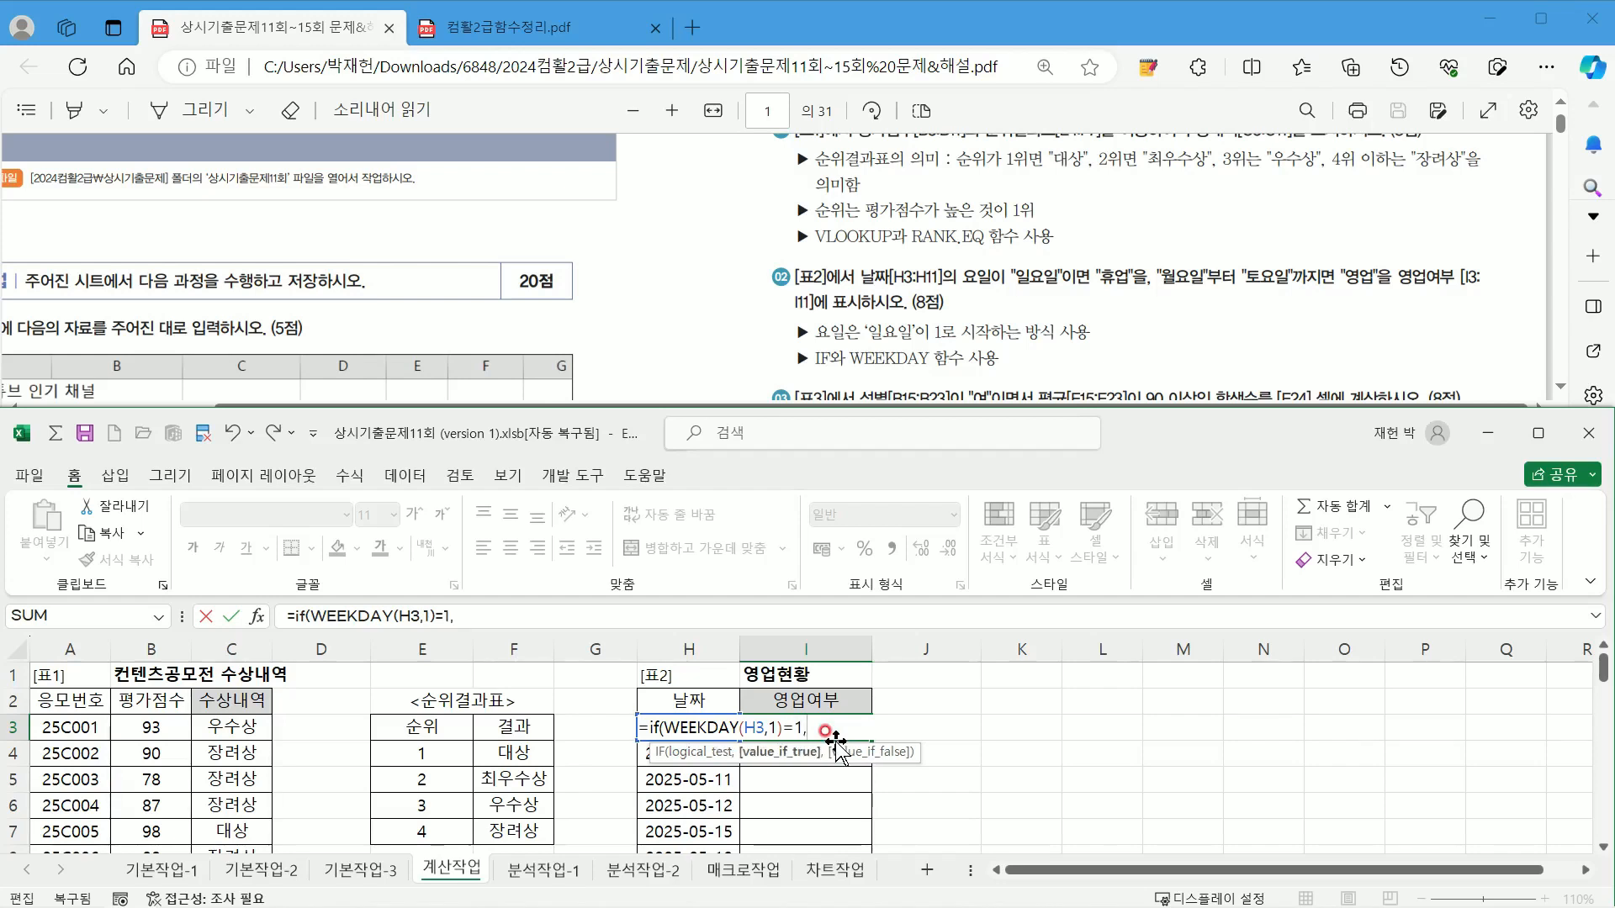
type("\"gbdj")
type("휴업")
type("\",")
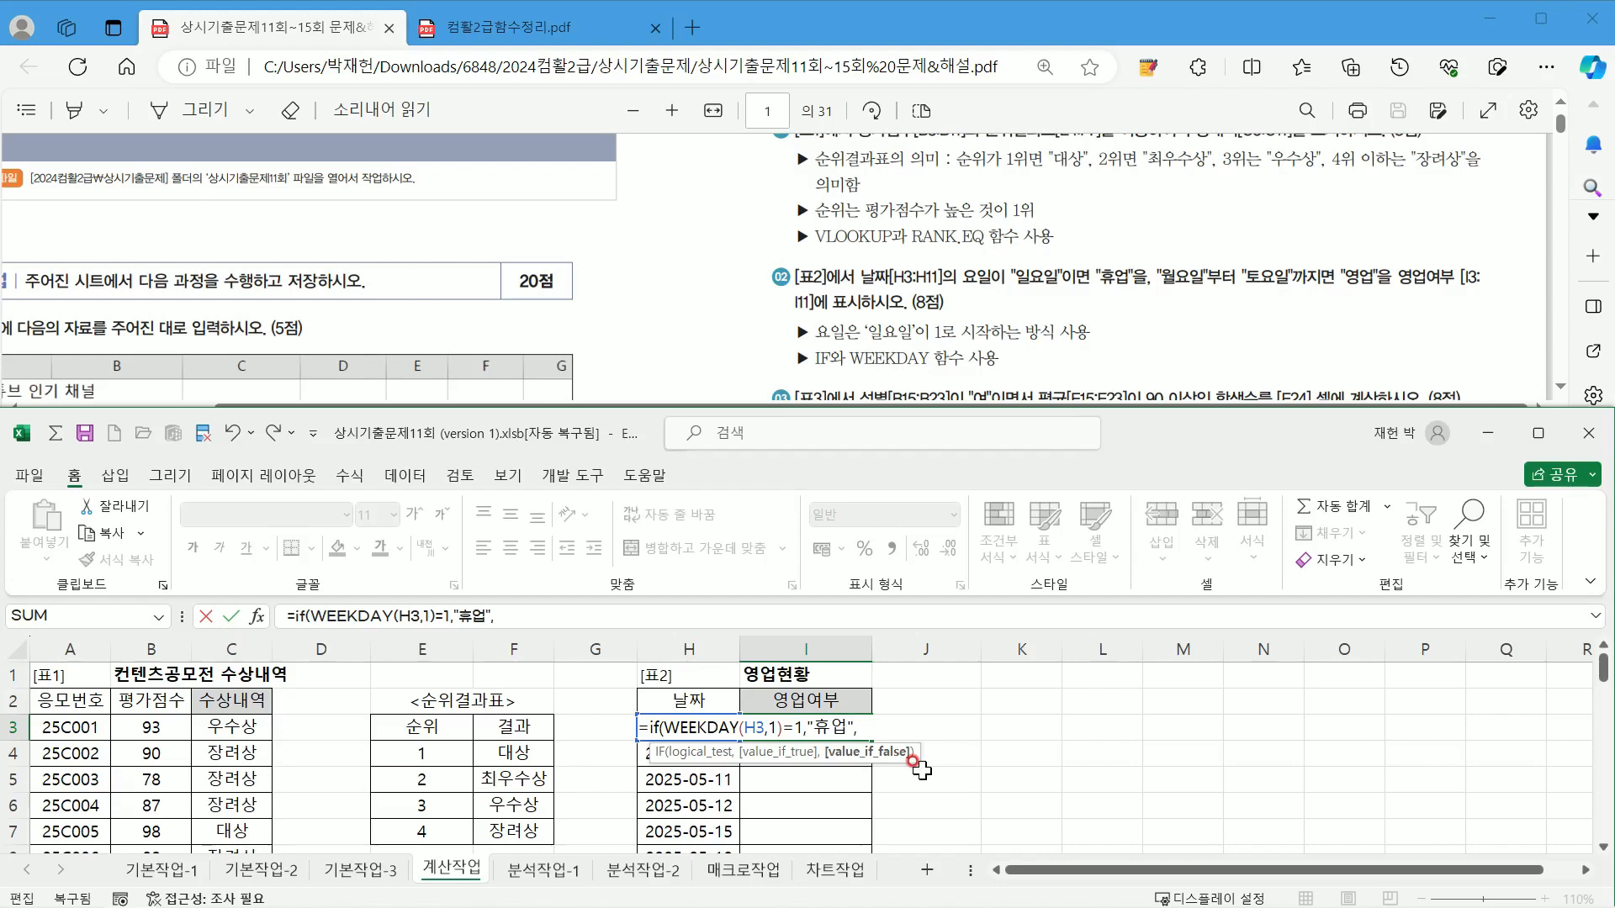
type("영업\")")
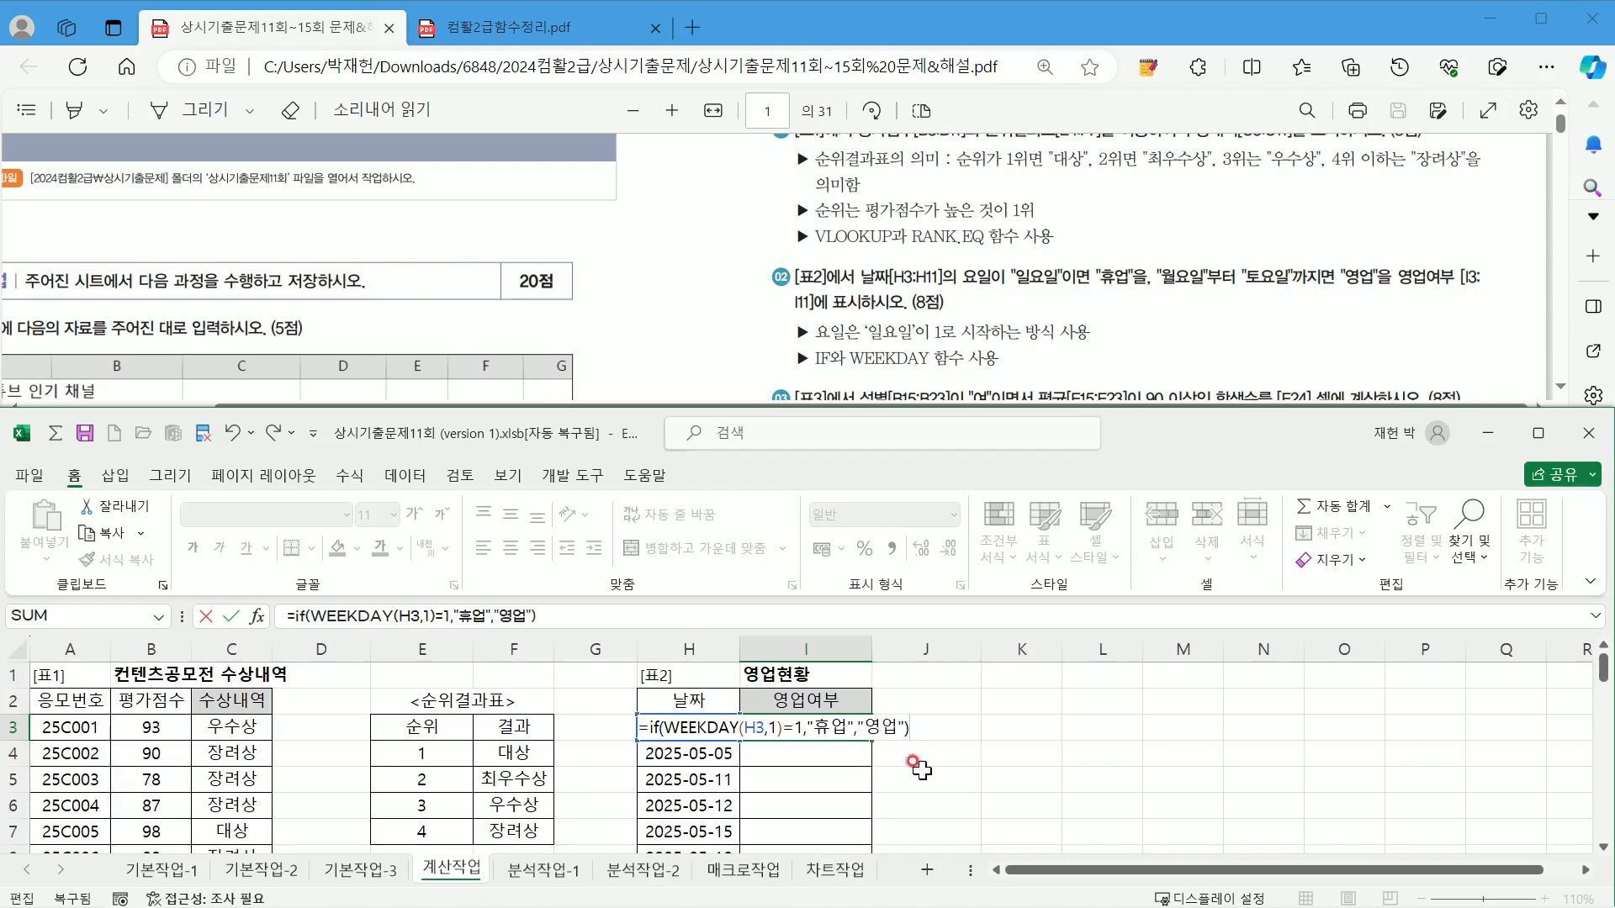
key("Return")
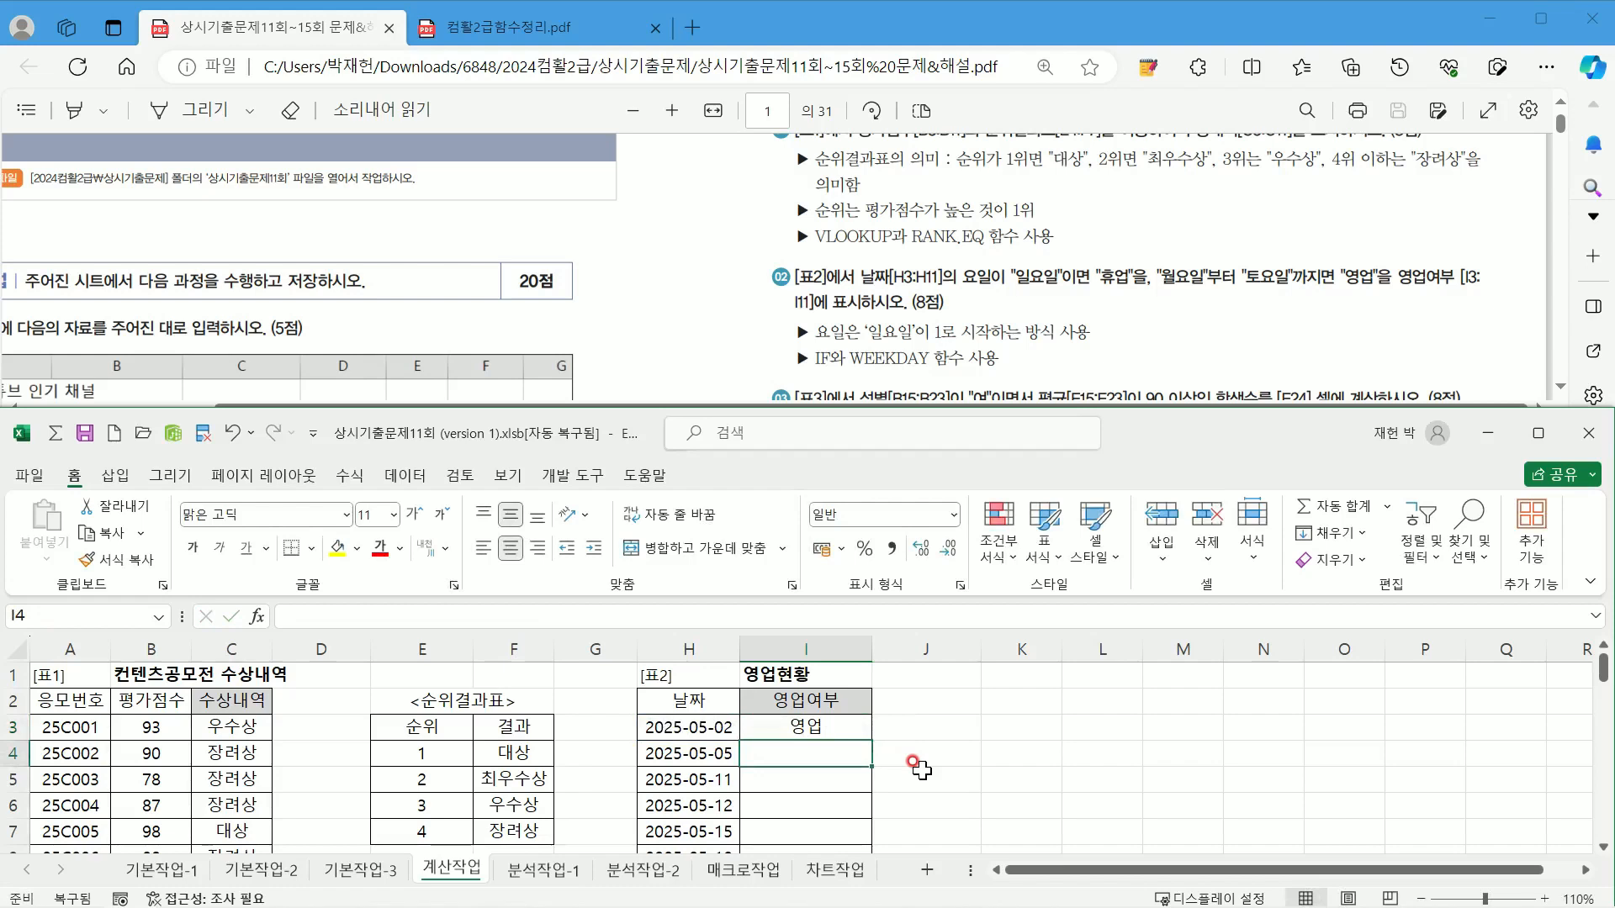
Step: Fill the I3 formula down through I11 in the 영업여부 column of 표2
left_click(836, 725)
left_click_drag(876, 741, 854, 828)
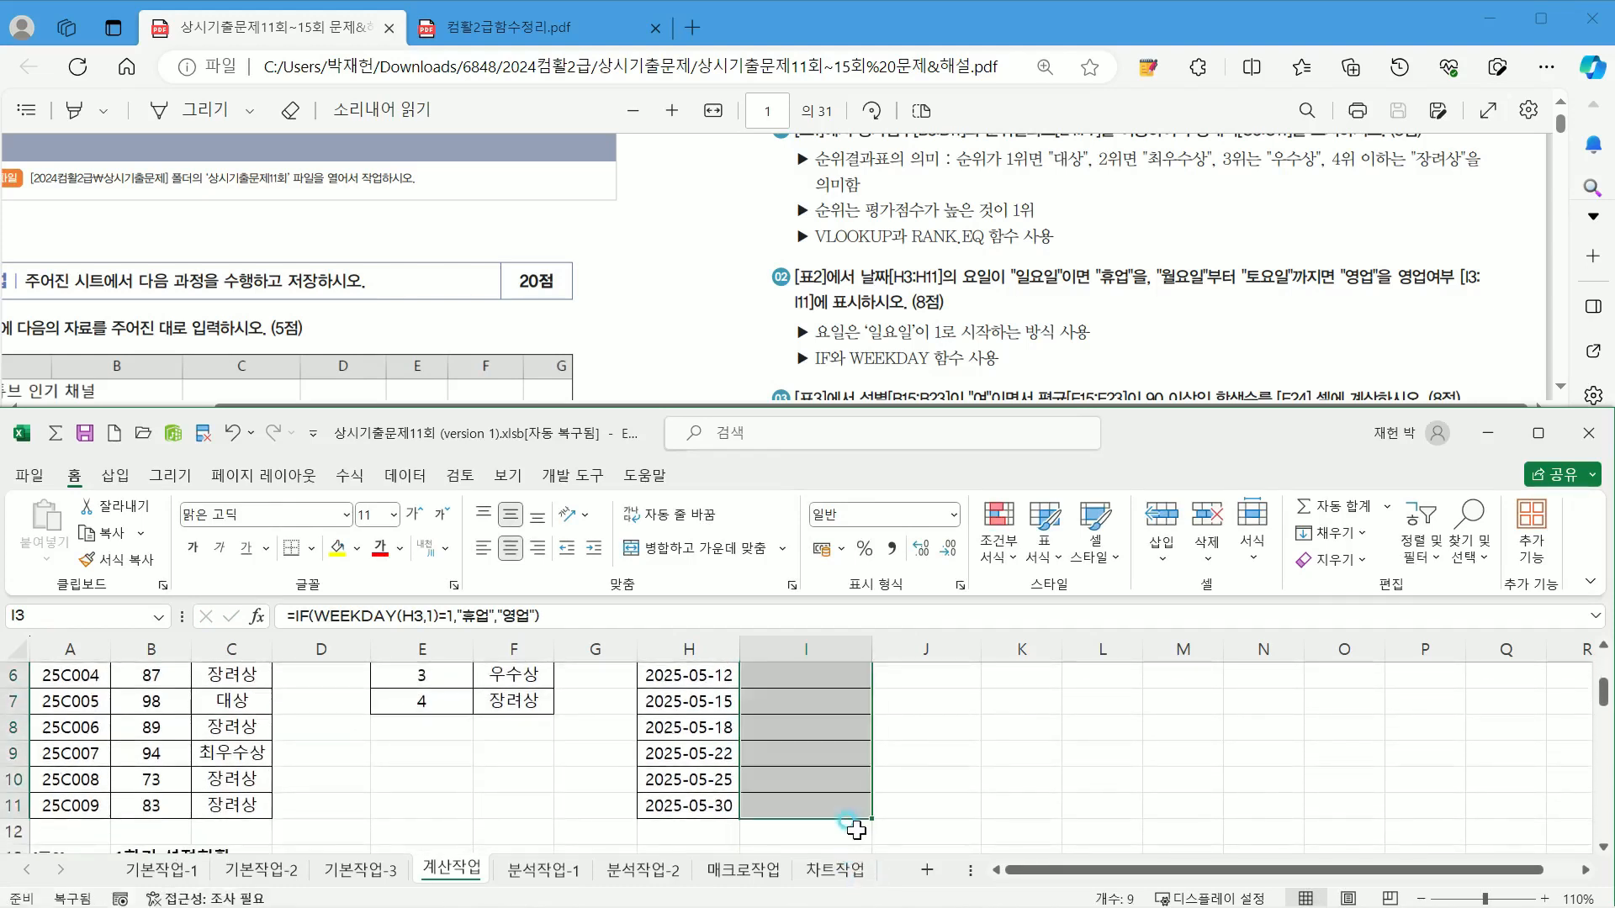
scroll(841, 806, "up", 2)
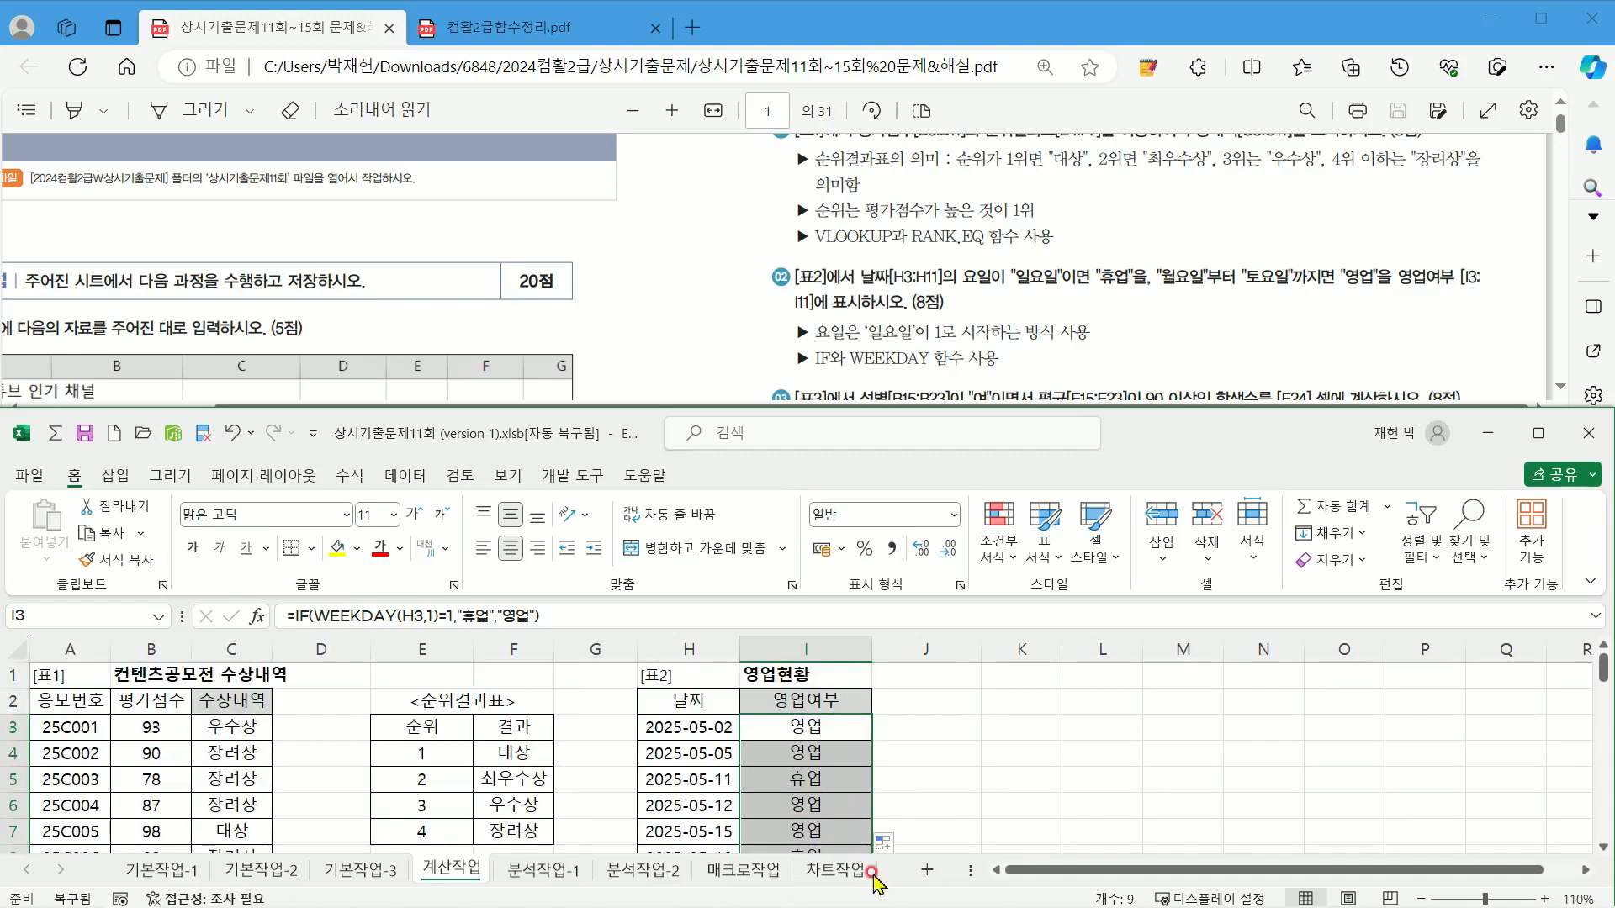
left_click(908, 707)
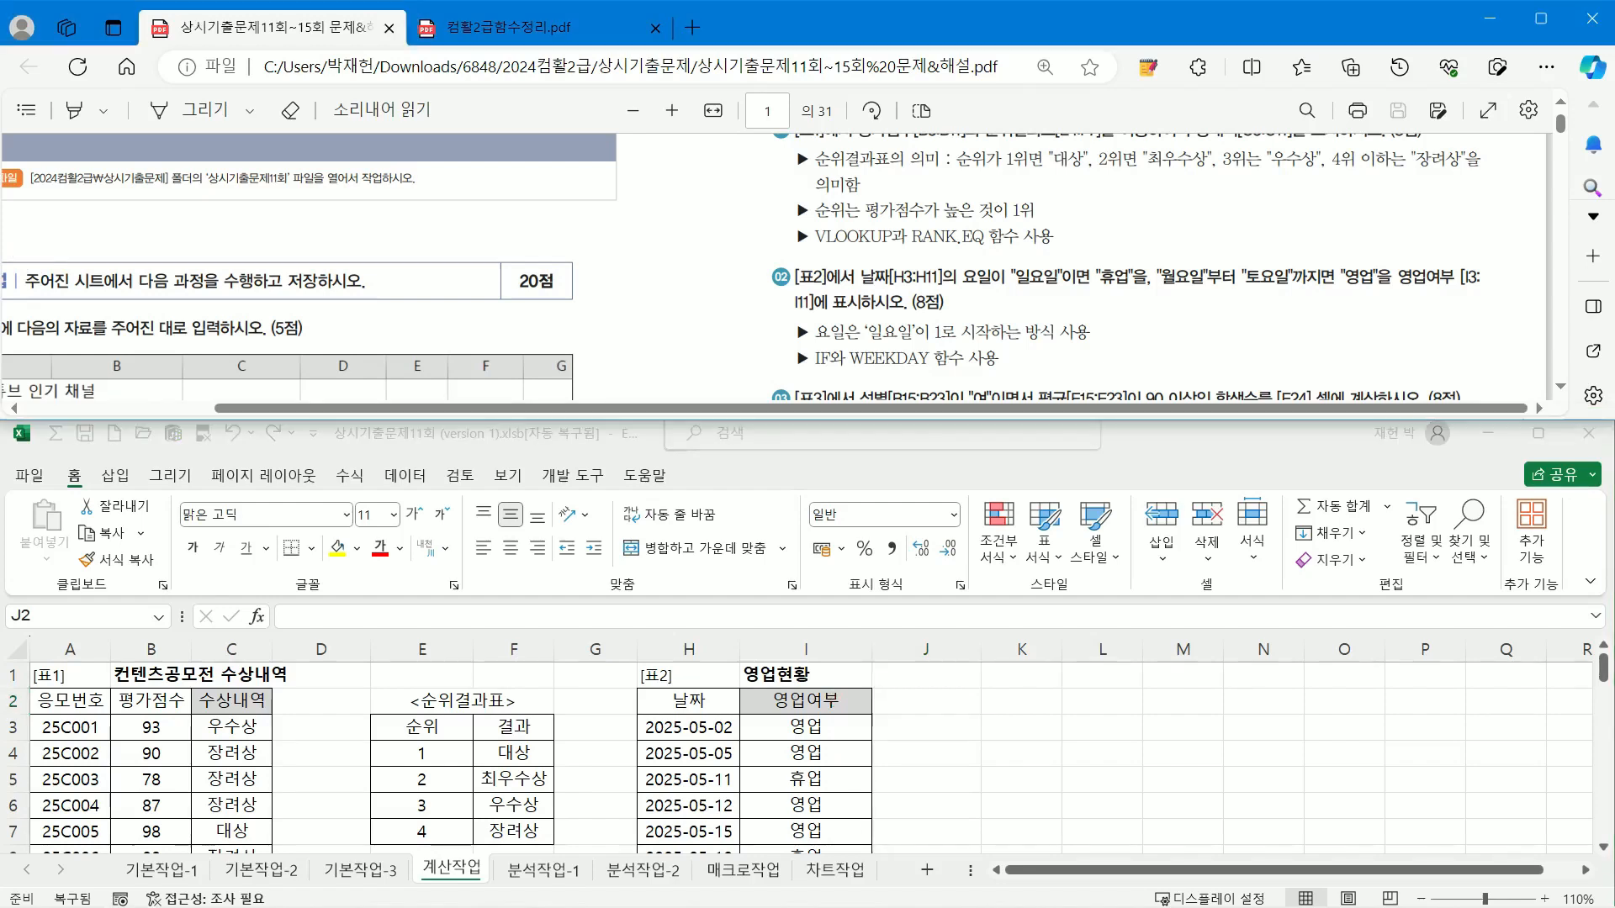
Step: Read task 03 in the exam PDF and locate its result cell E24 and condition area G22:H24 on the 계산작업 sheet
left_click(795, 486)
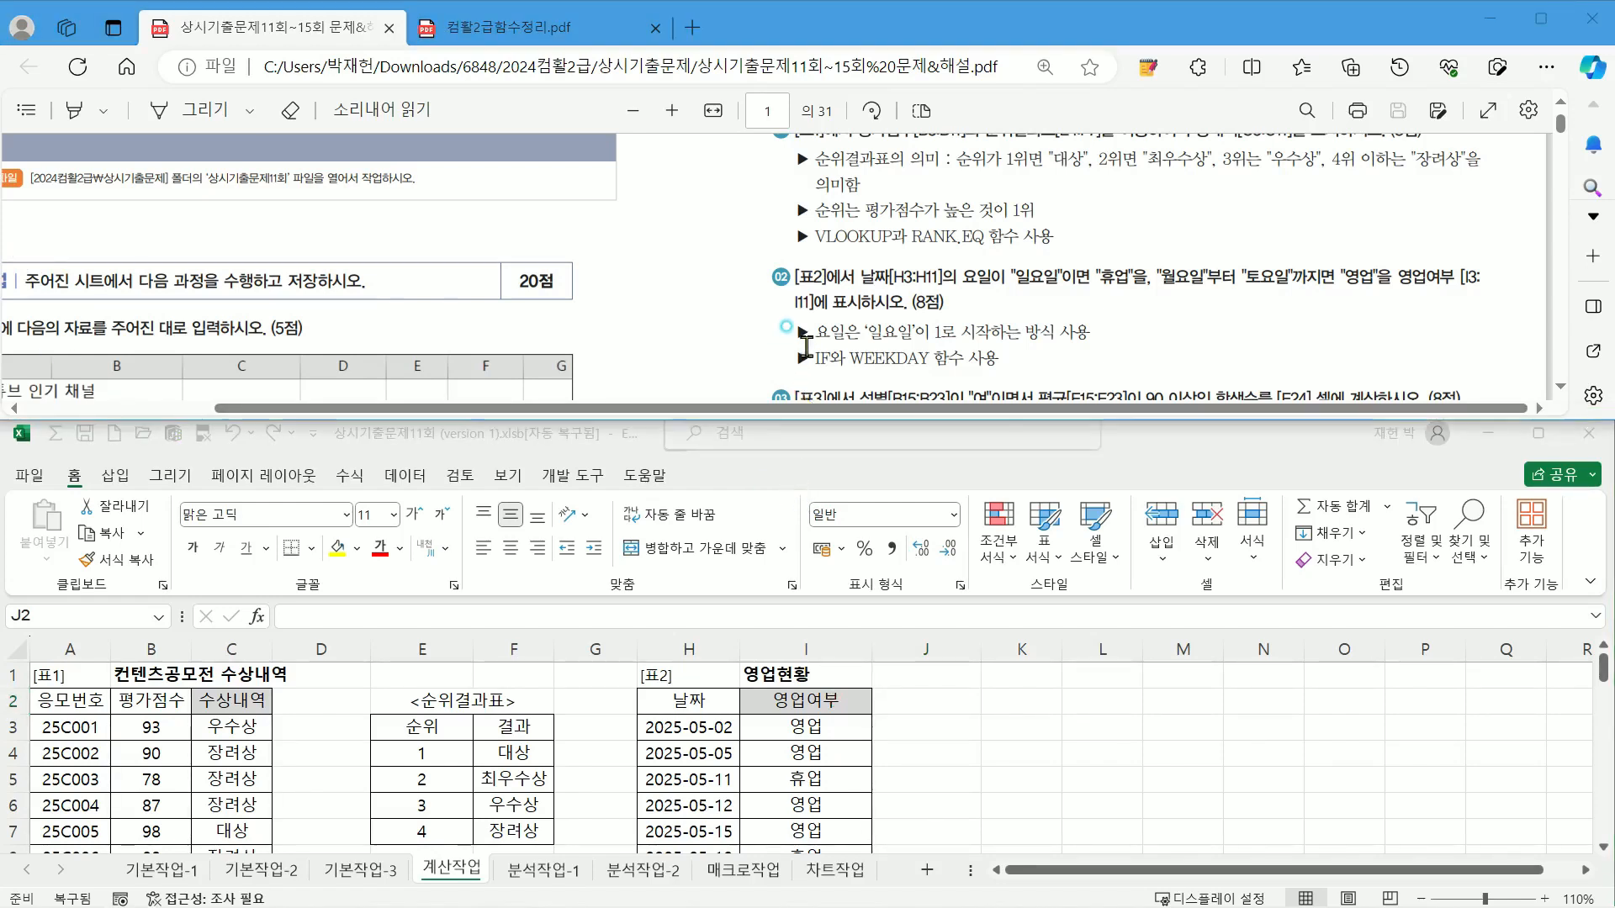
scroll(810, 340, "down", 1)
scroll(809, 340, "down", 2)
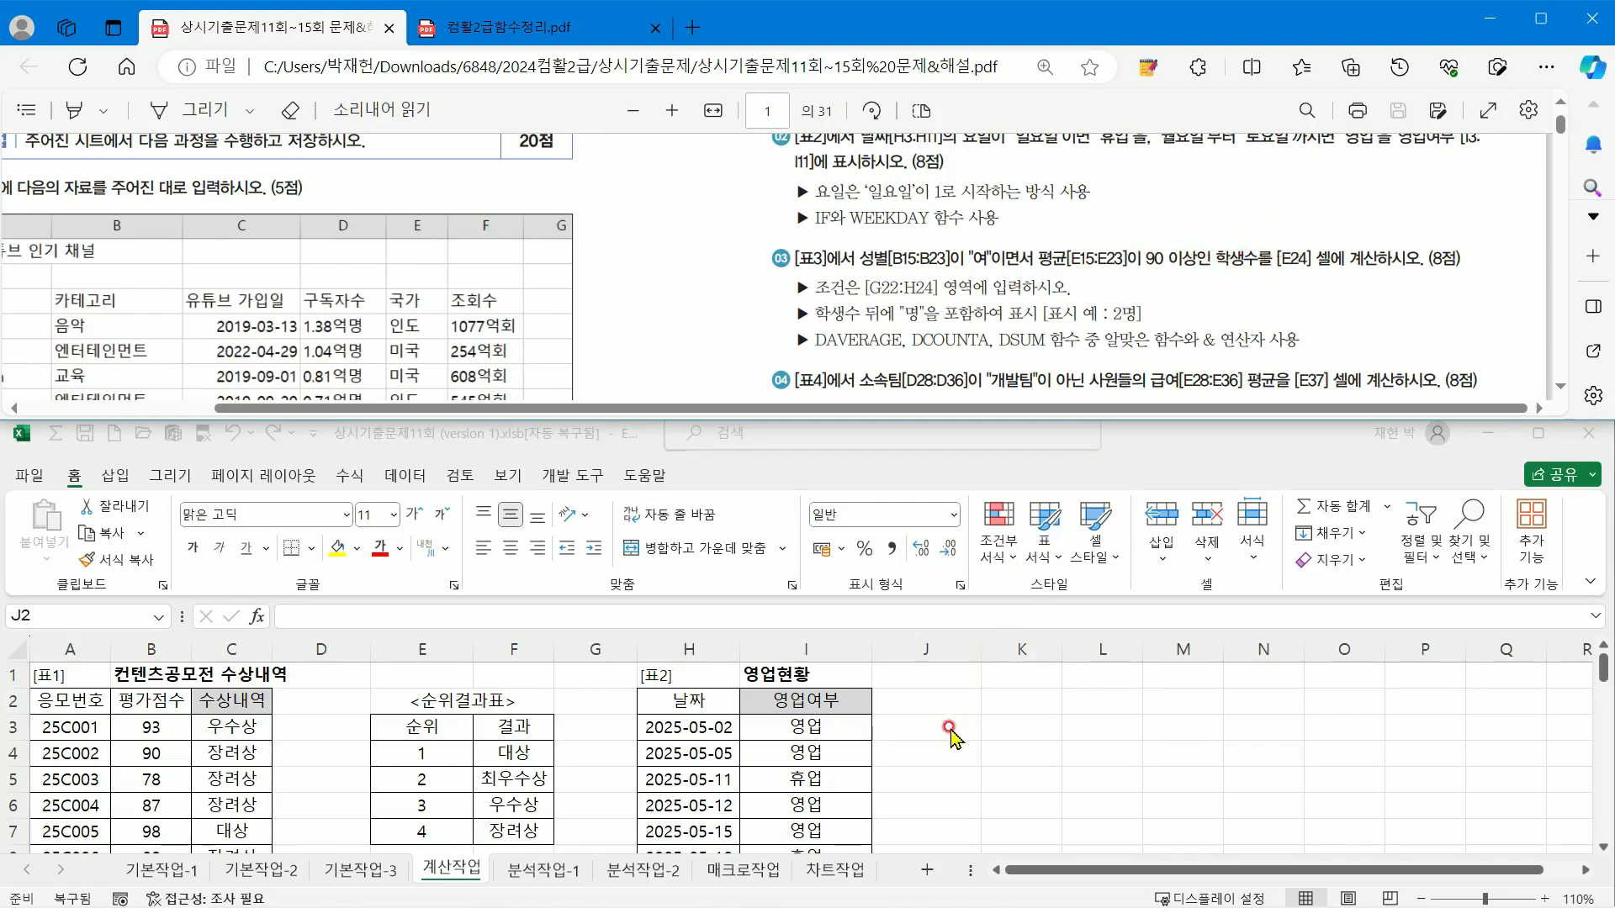
scroll(951, 737, "down", 3)
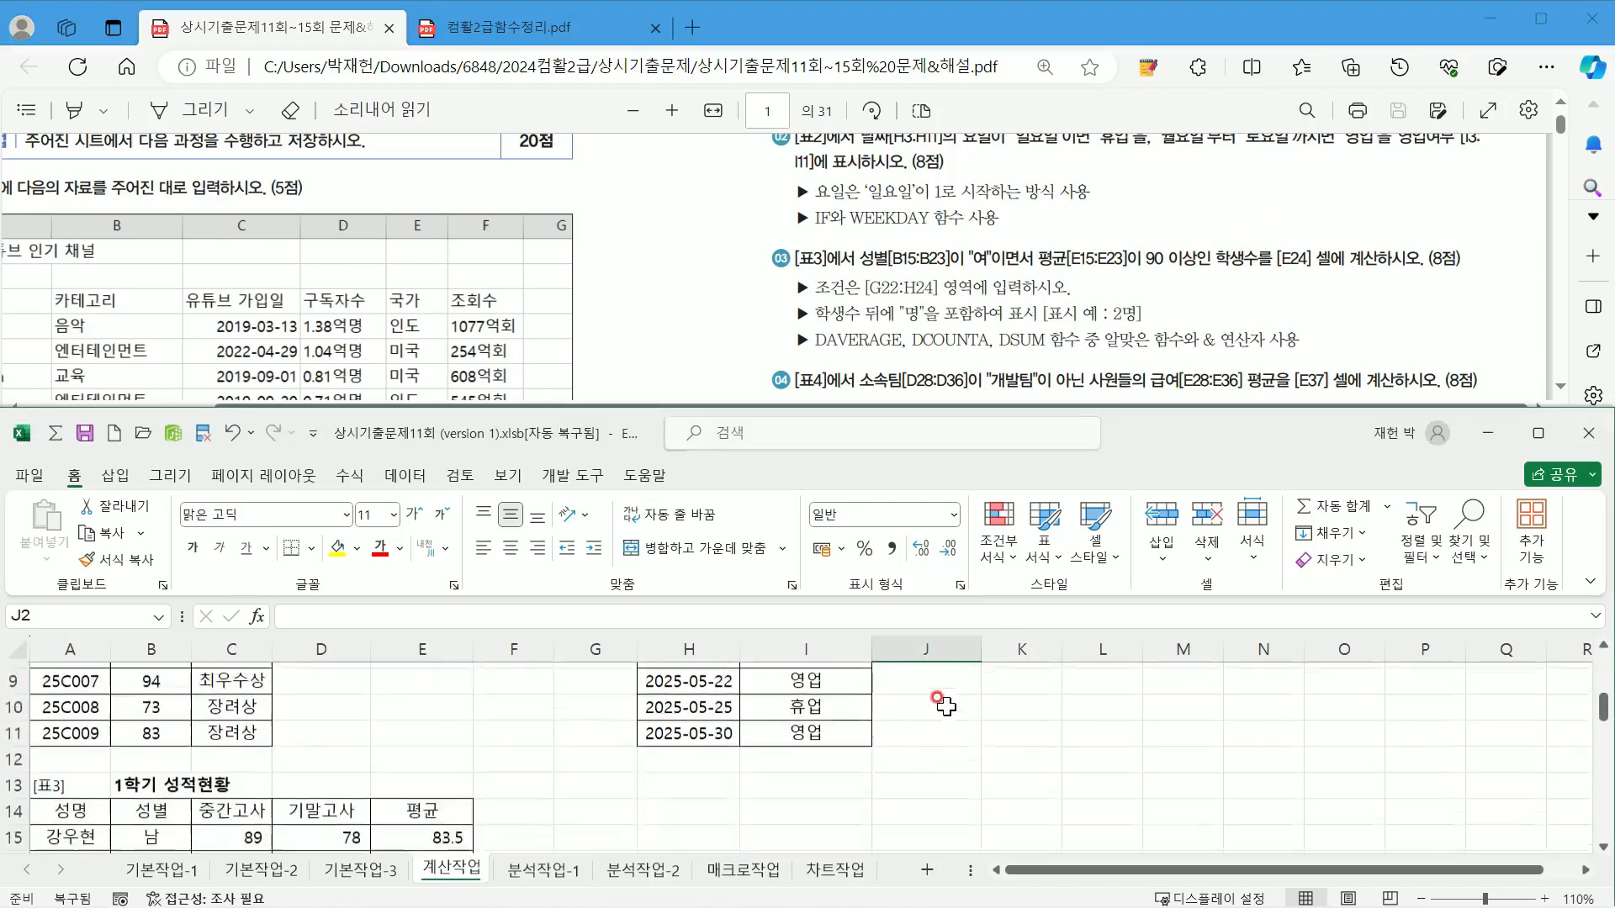
scroll(949, 696, "down", 1)
scroll(949, 697, "down", 2)
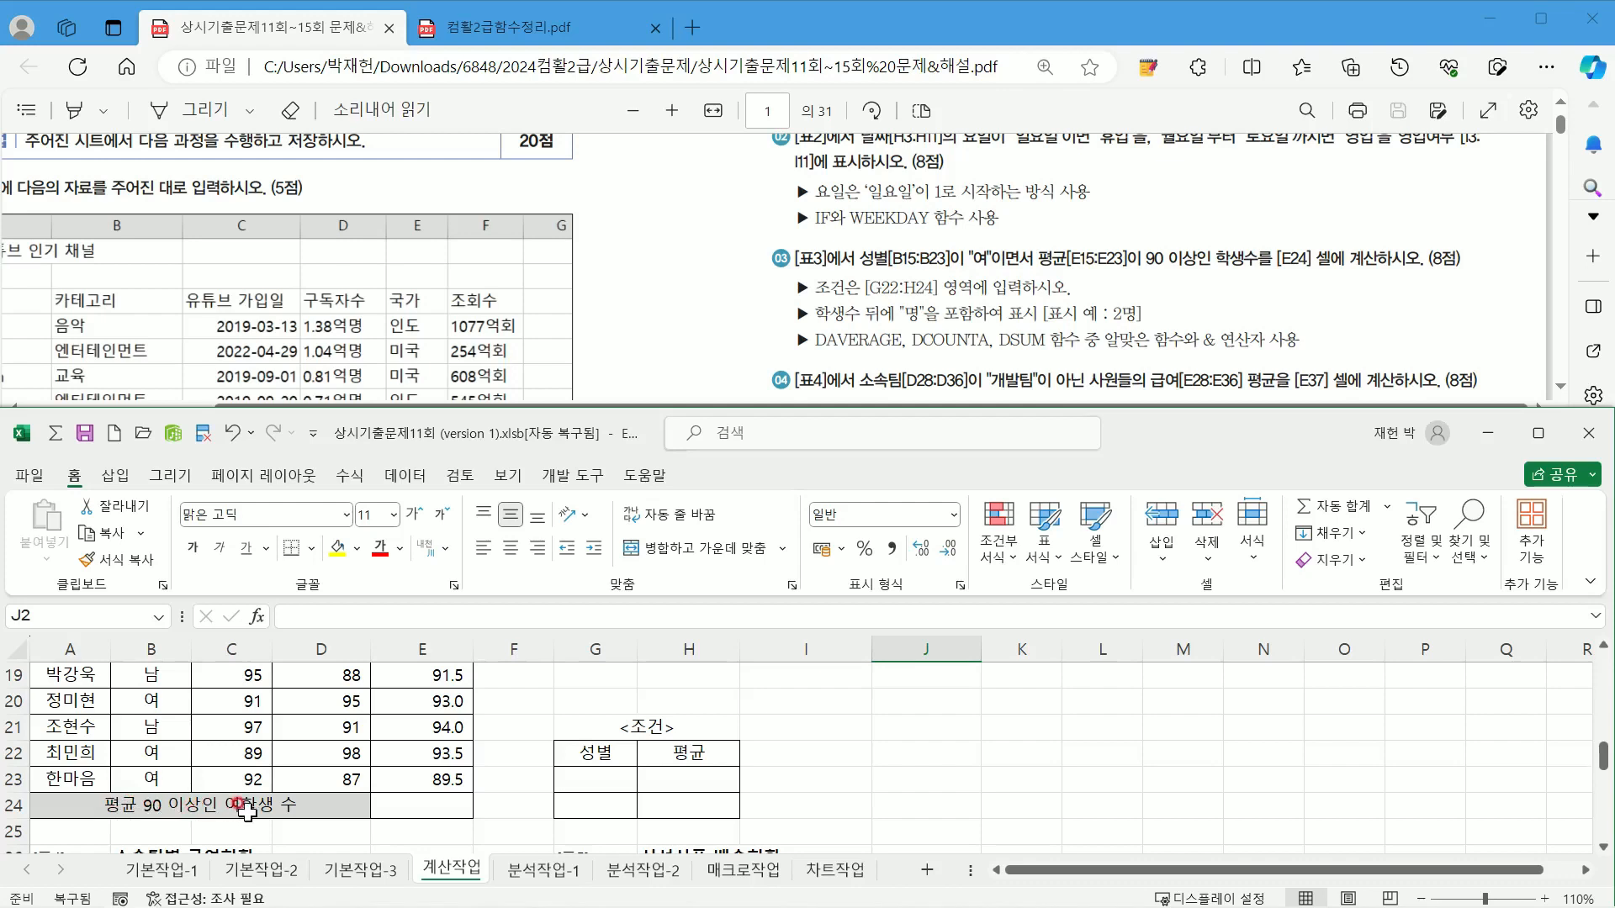
left_click(420, 805)
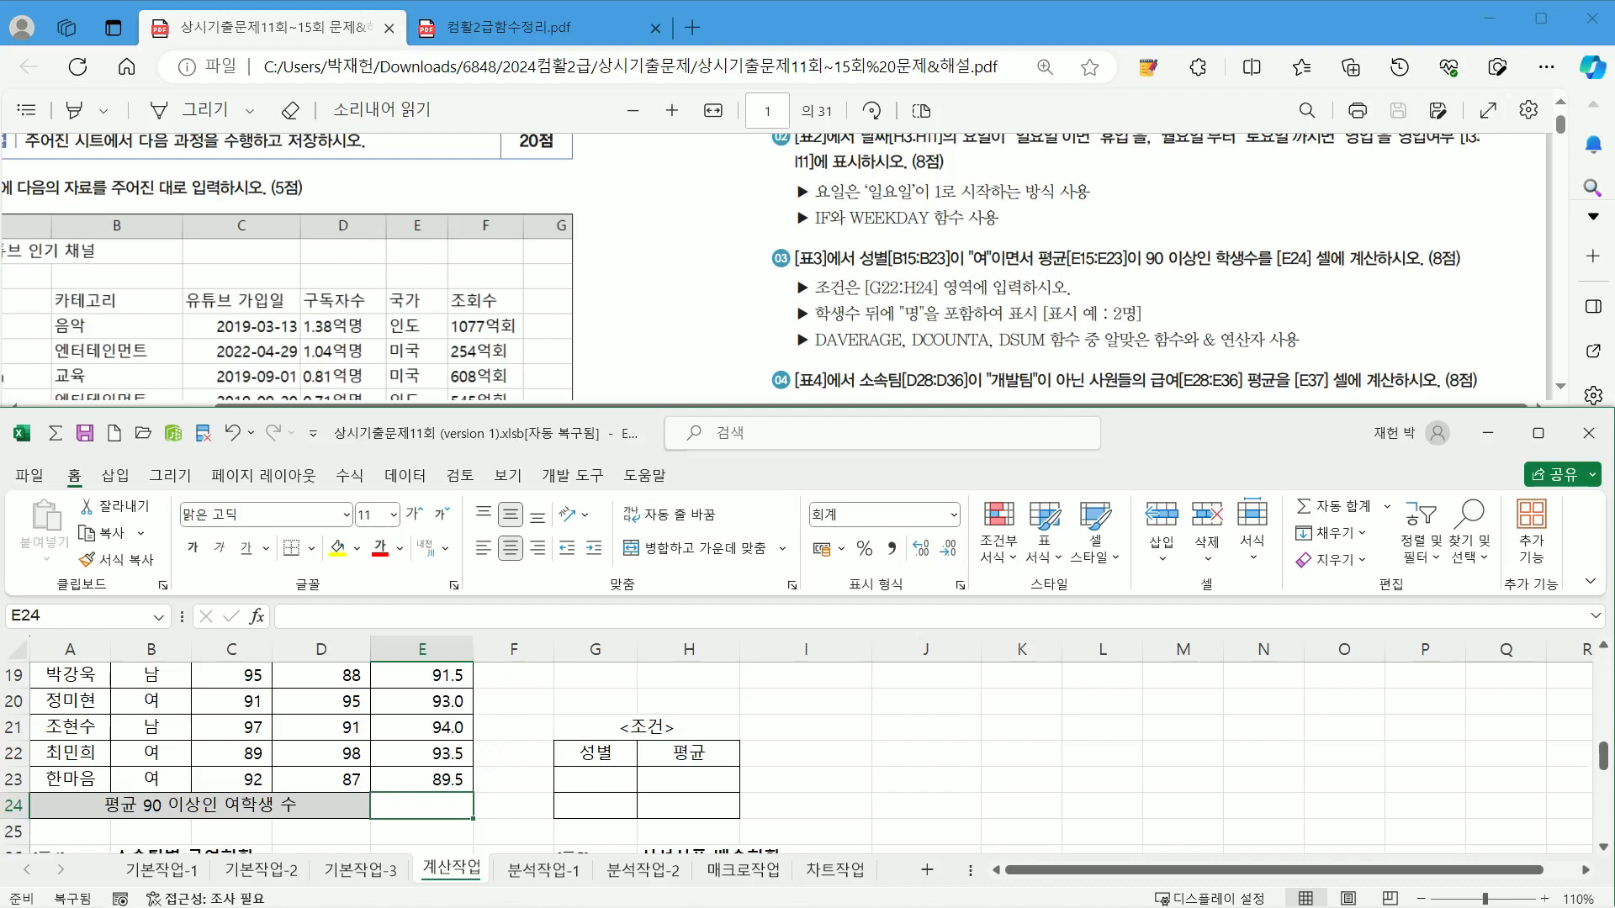
key("ctrl+2")
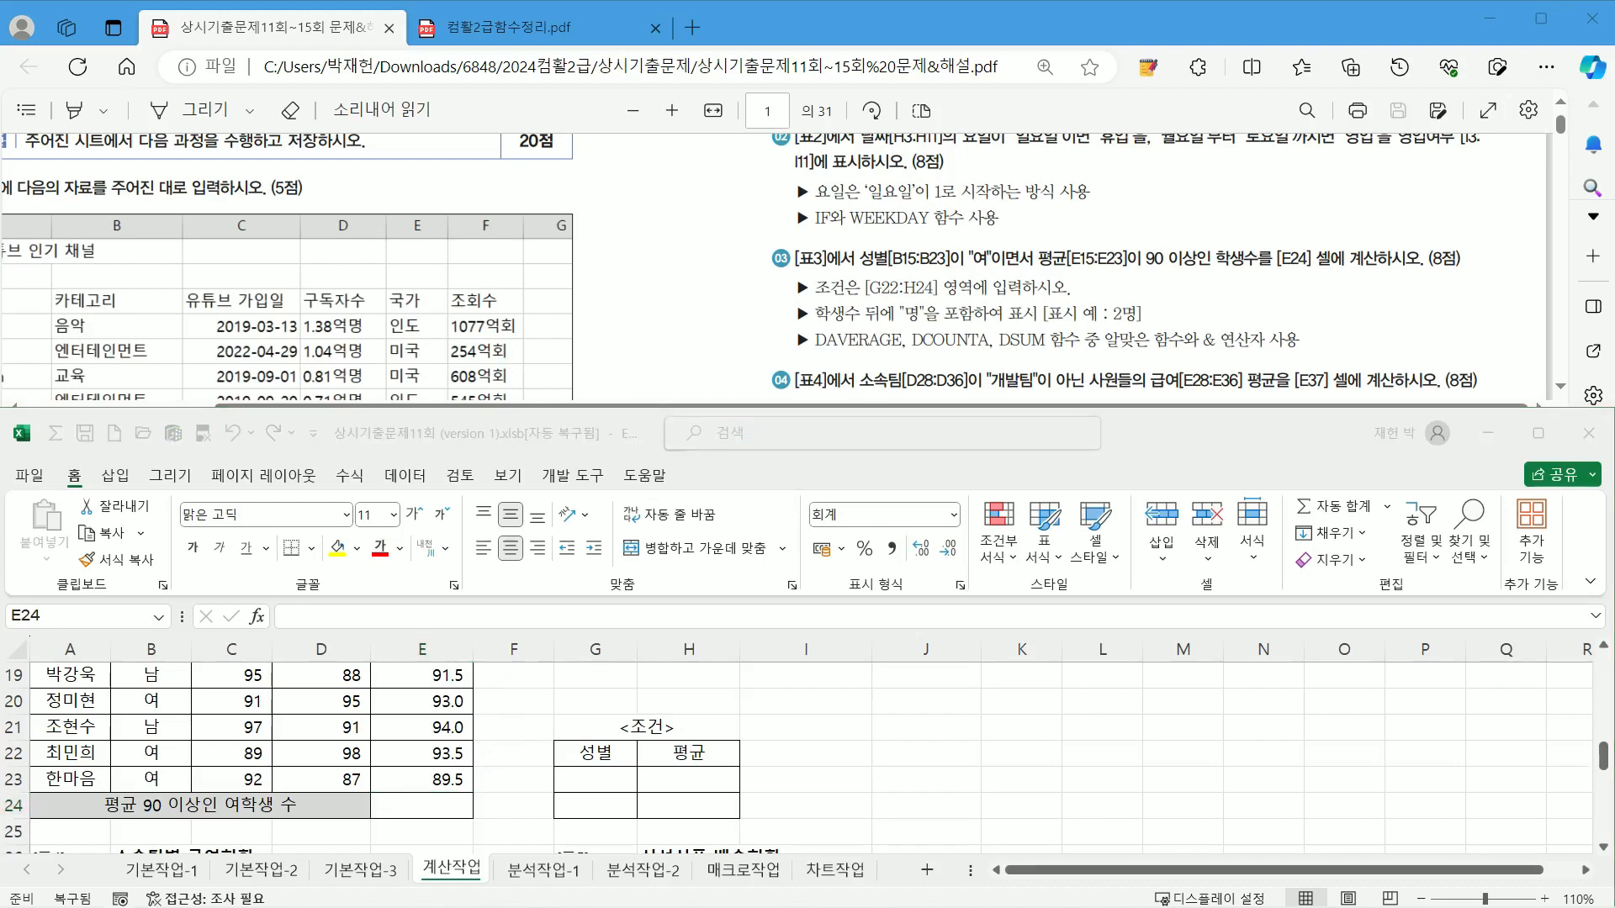
left_click(387, 799)
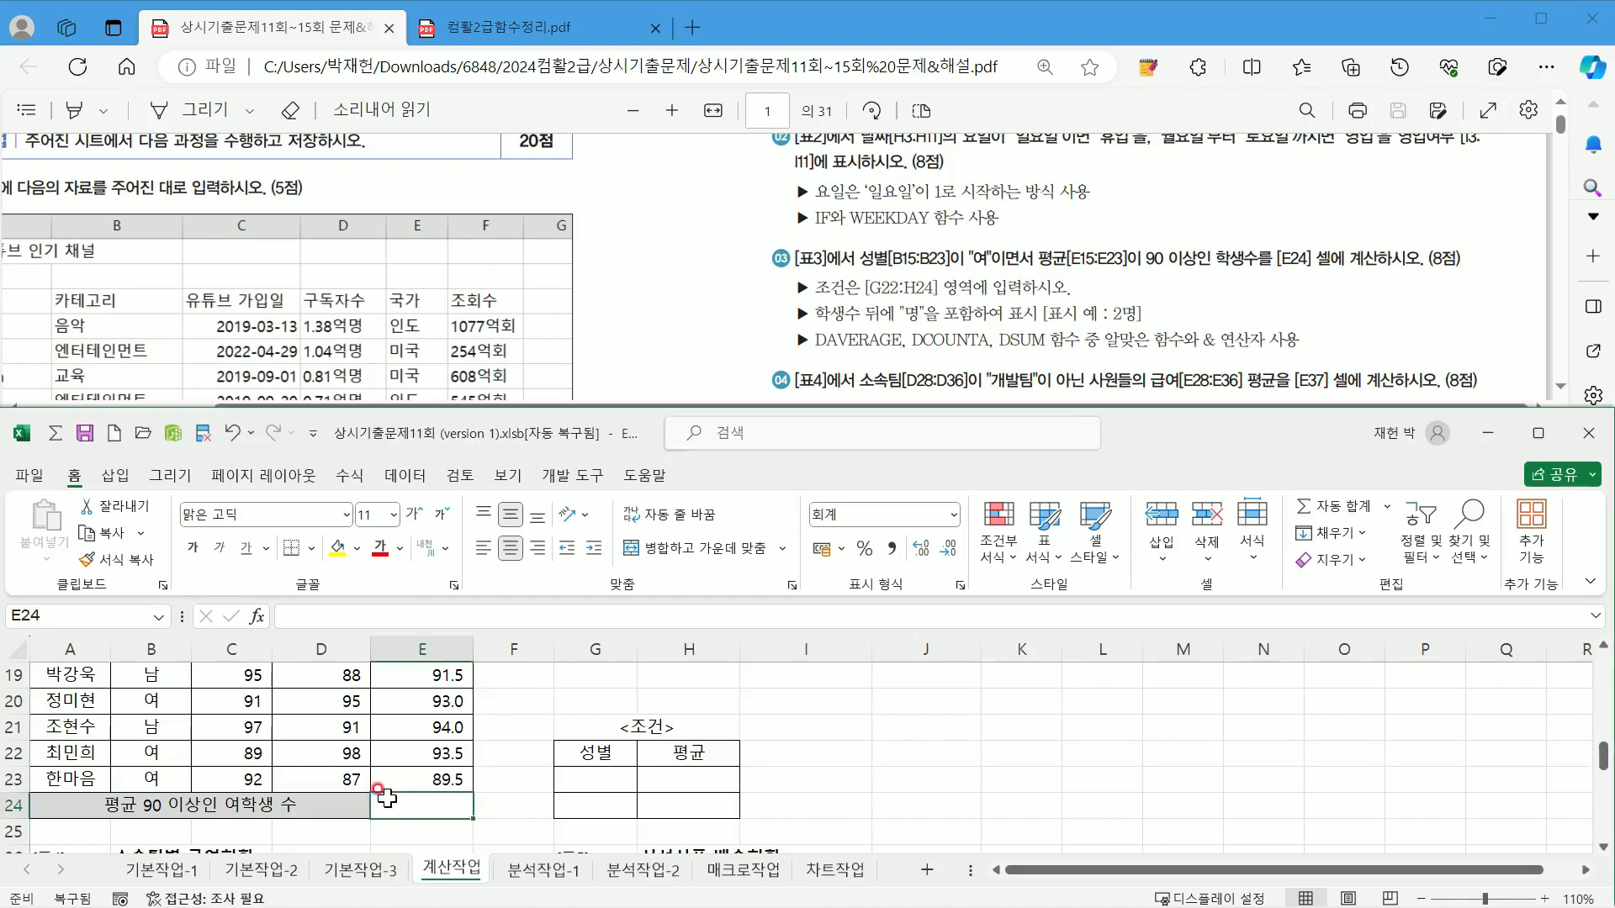
left_click(1421, 899)
left_click(1421, 899)
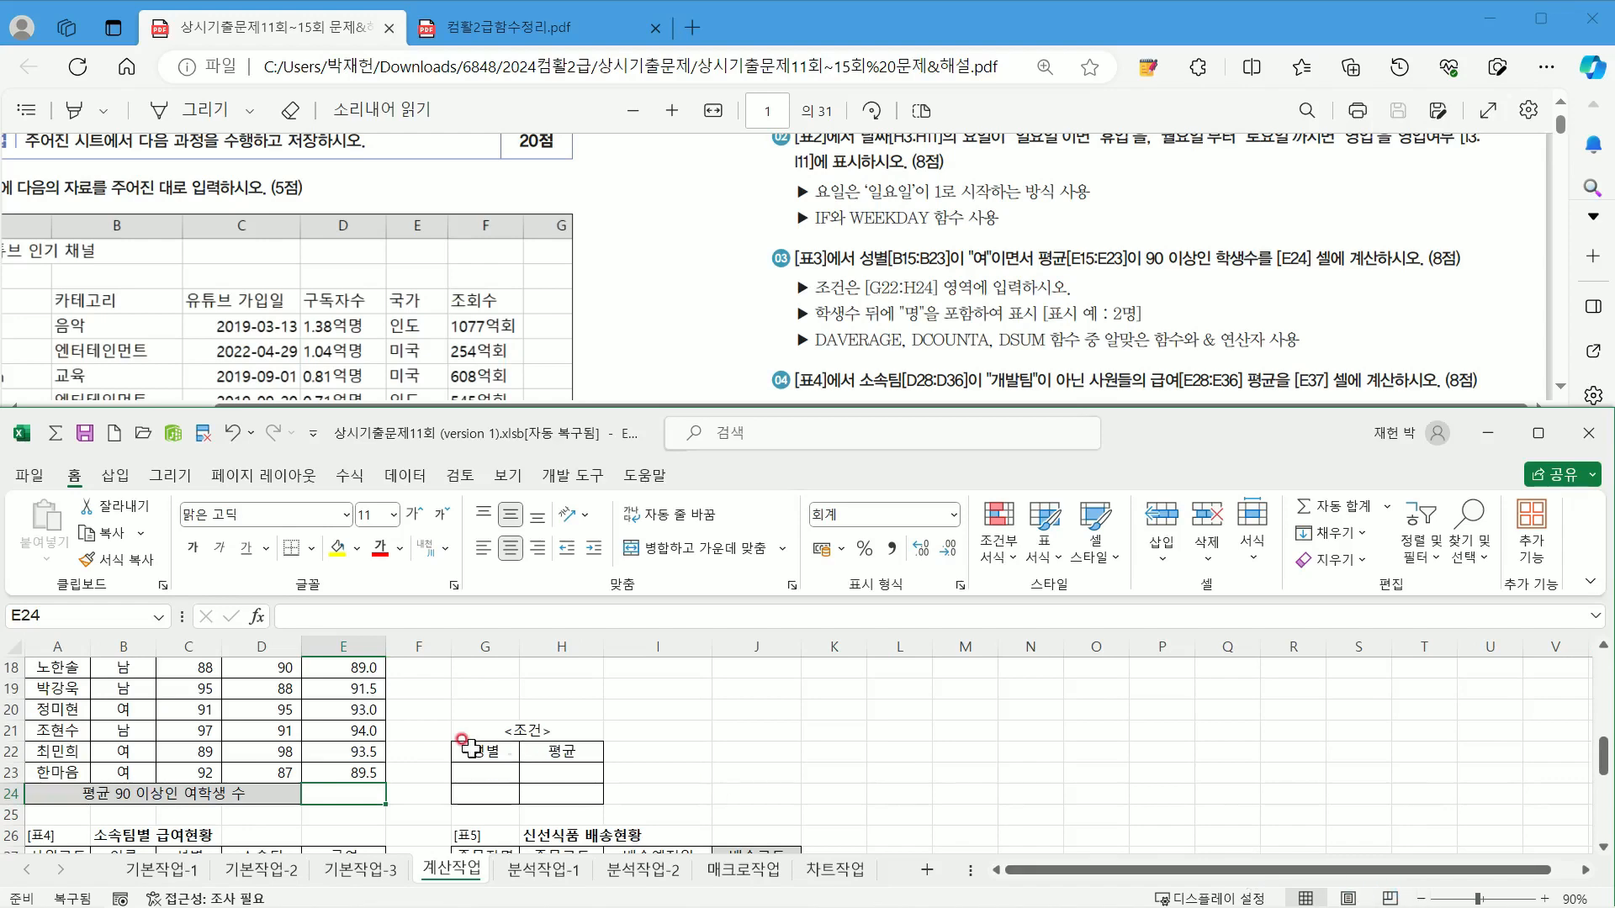
Step: Check 표3 for female students' averages, selecting the 성별 and 평균 cells in rows 17, 20 and 22, plus B23
scroll(466, 748, "up", 1)
scroll(455, 746, "down", 1)
scroll(455, 746, "up", 1)
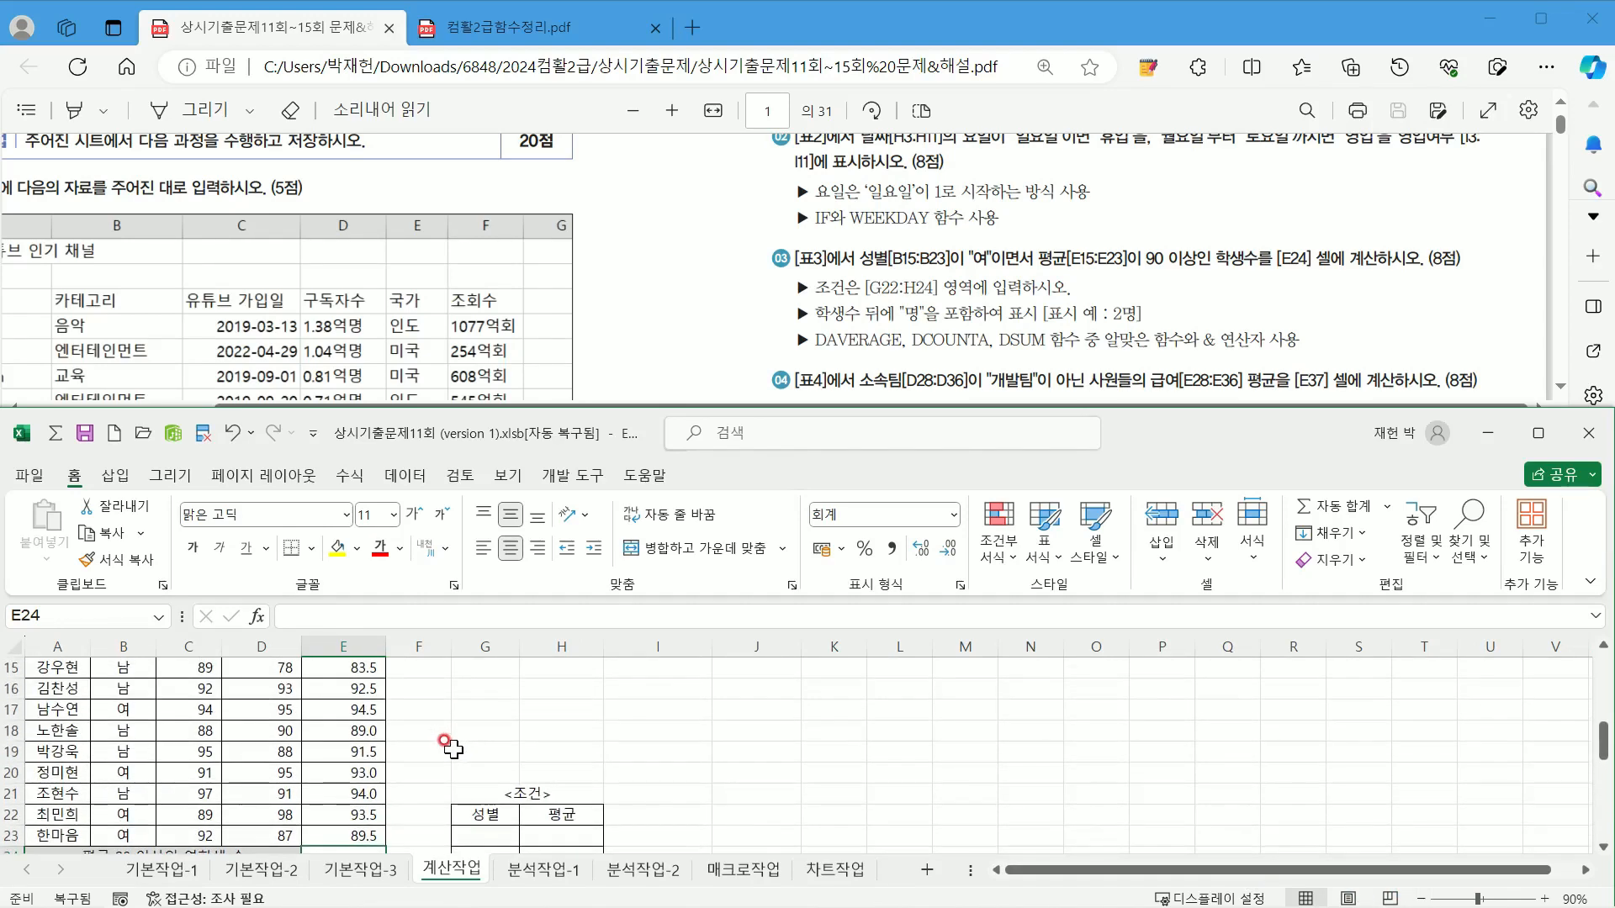
scroll(452, 747, "down", 1)
scroll(264, 757, "up", 3)
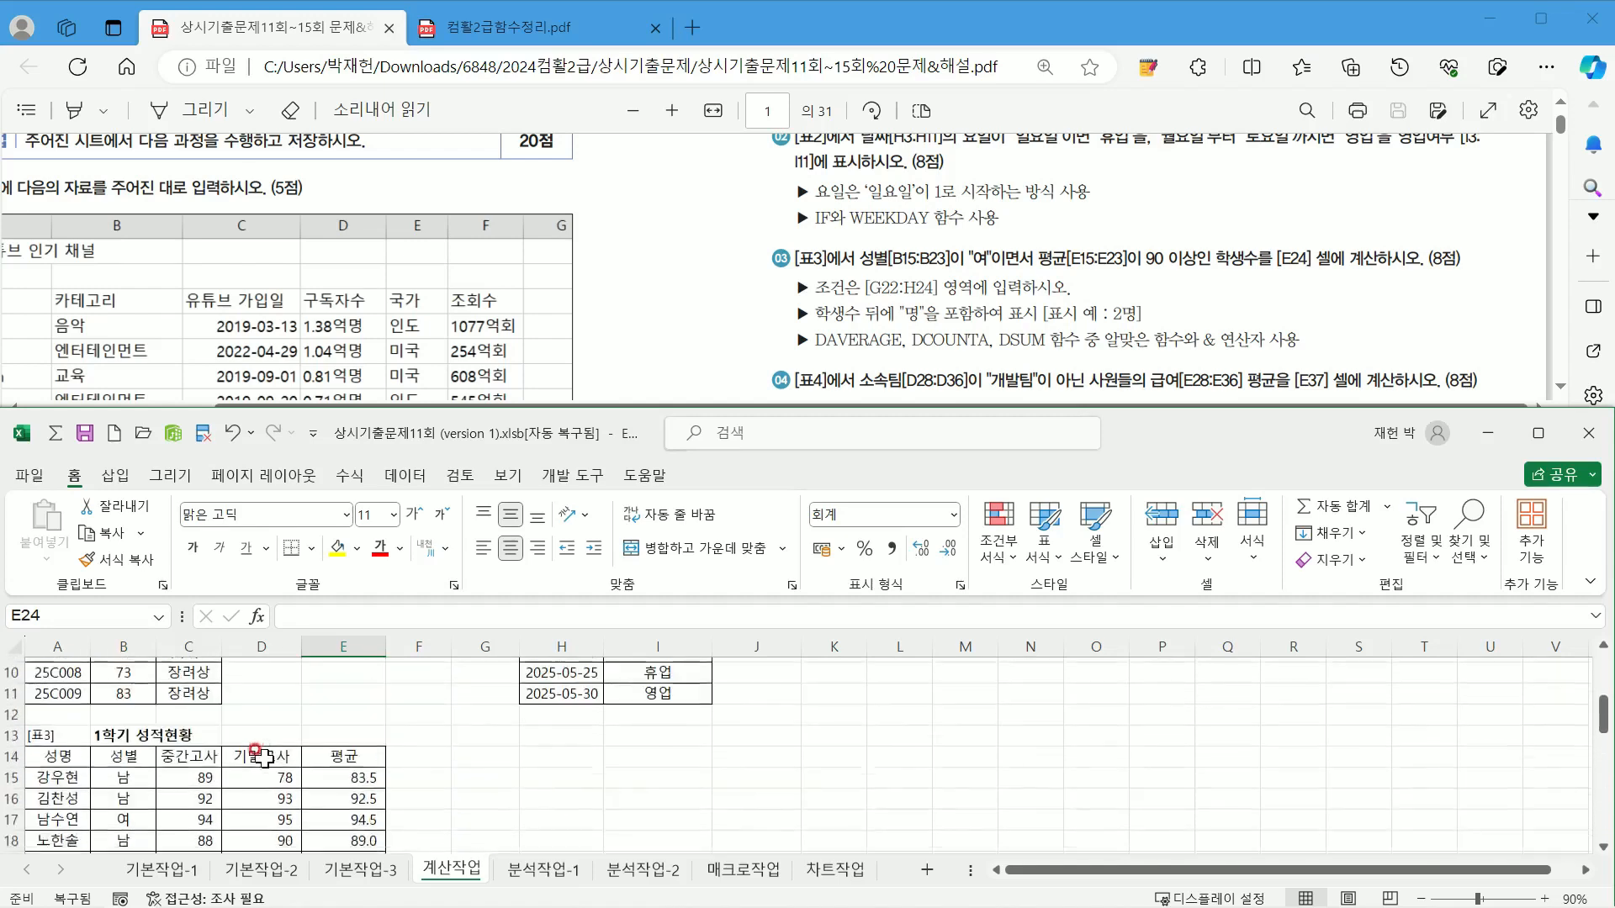
scroll(313, 755, "down", 1)
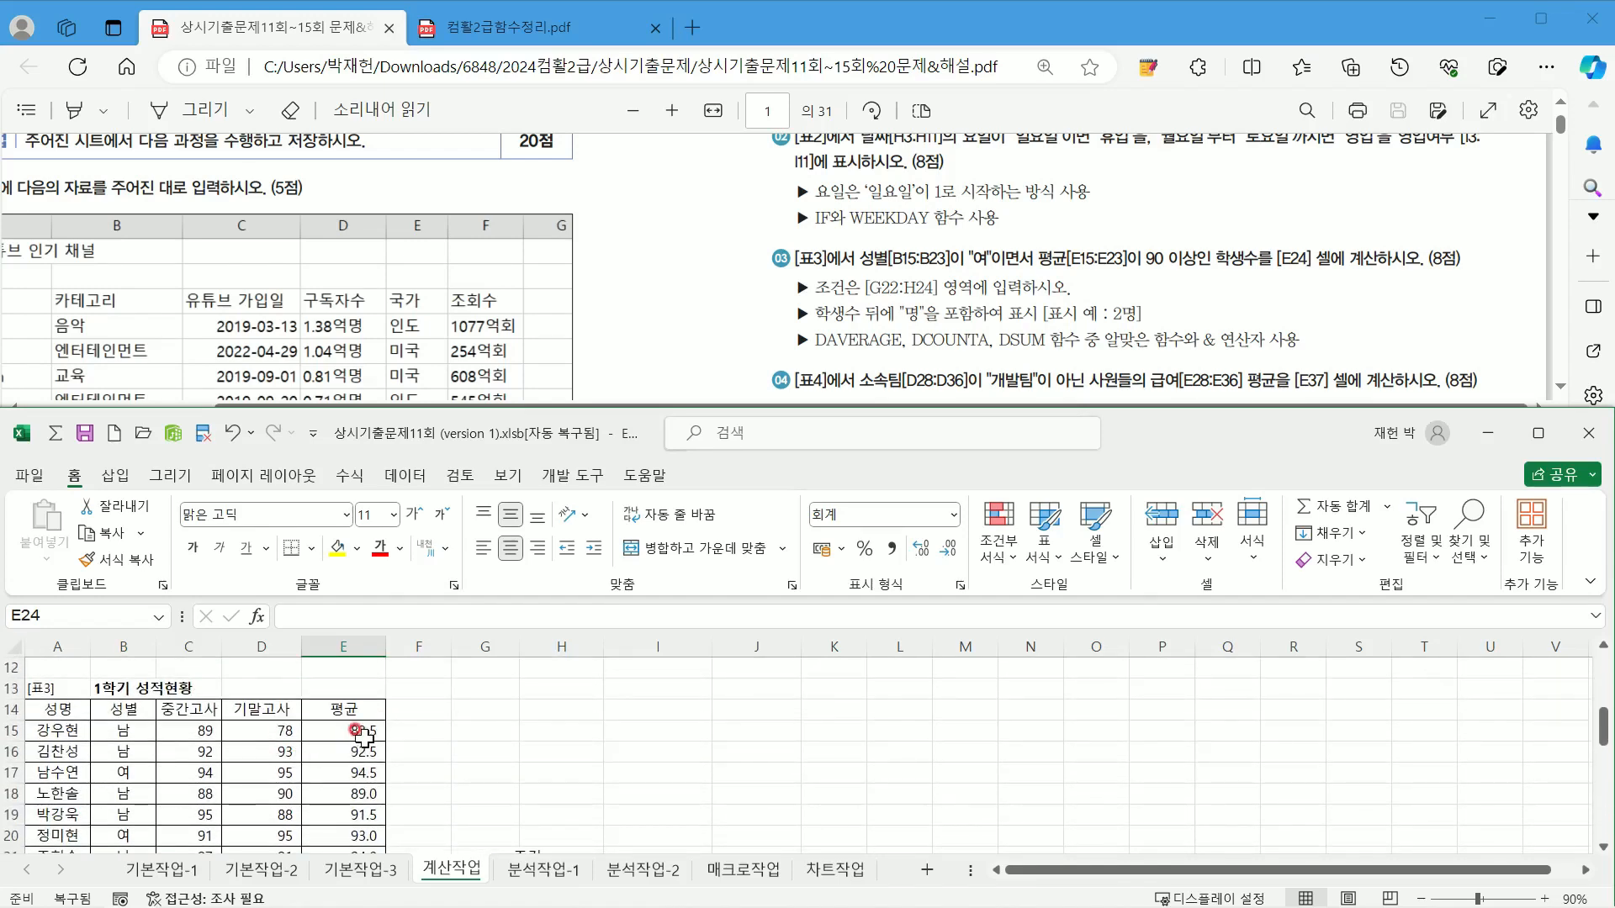
left_click(357, 773)
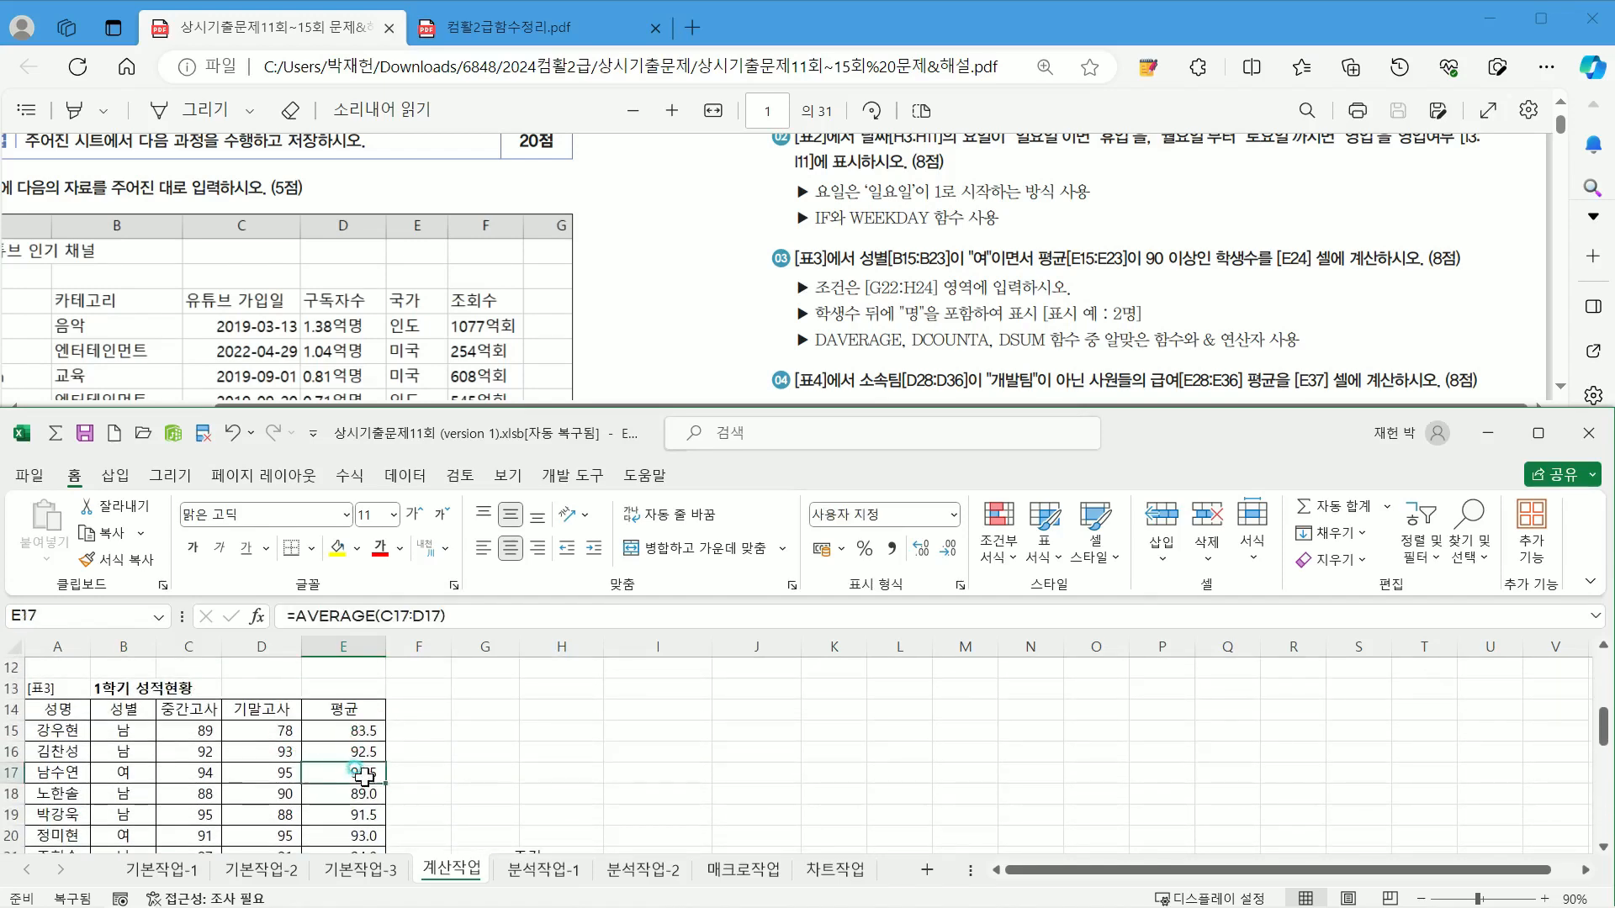
left_click(123, 772, "ctrl")
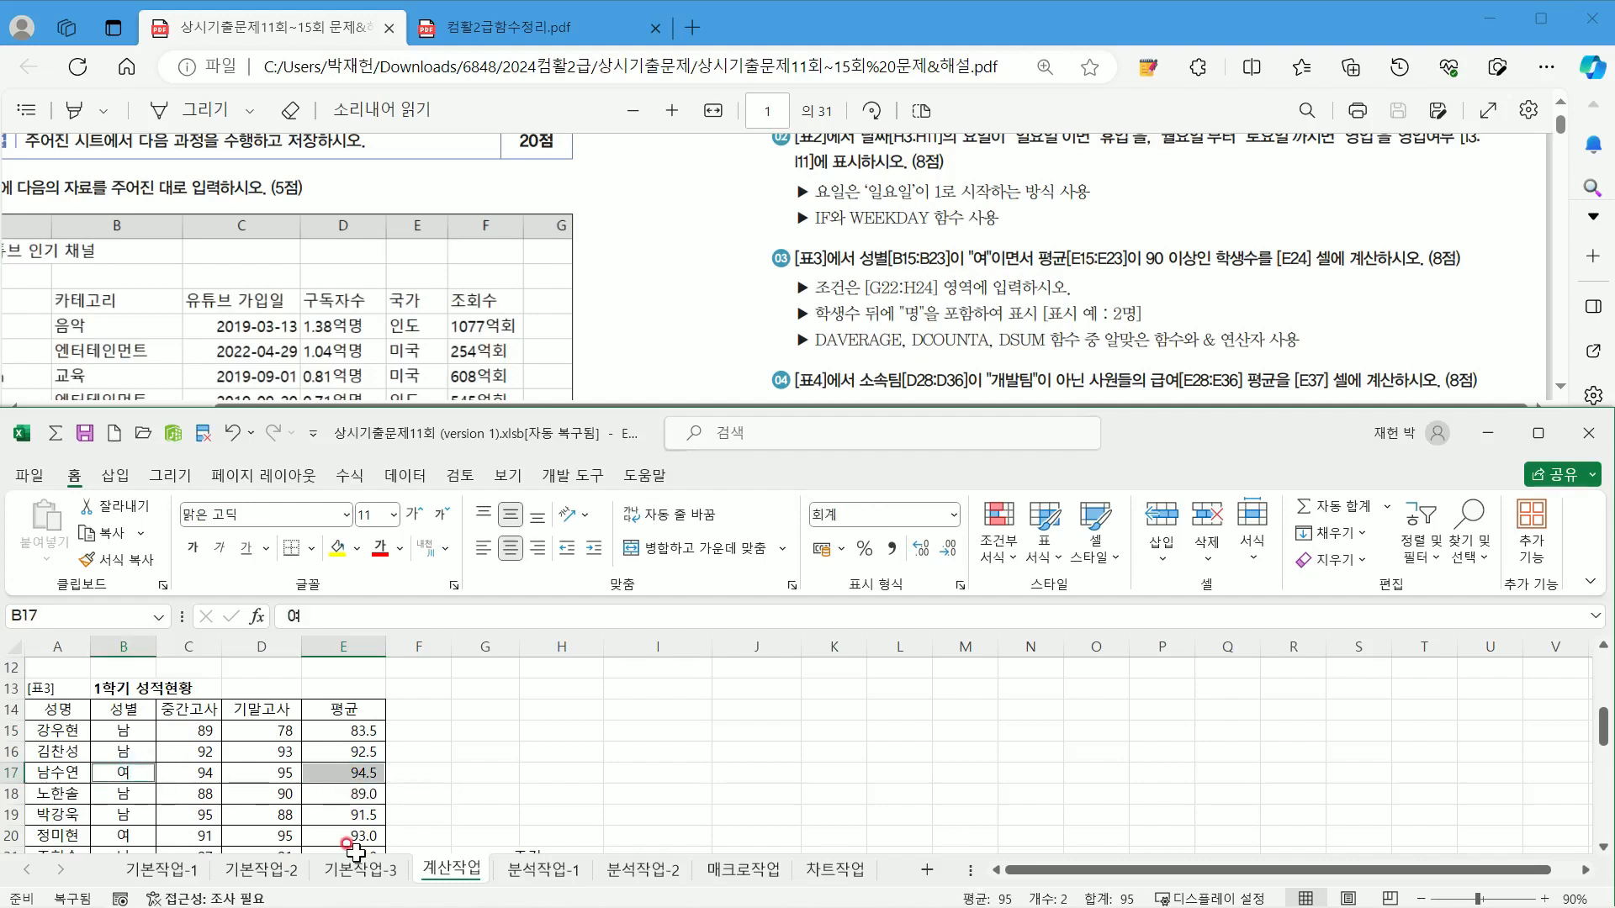
scroll(355, 843, "down", 1)
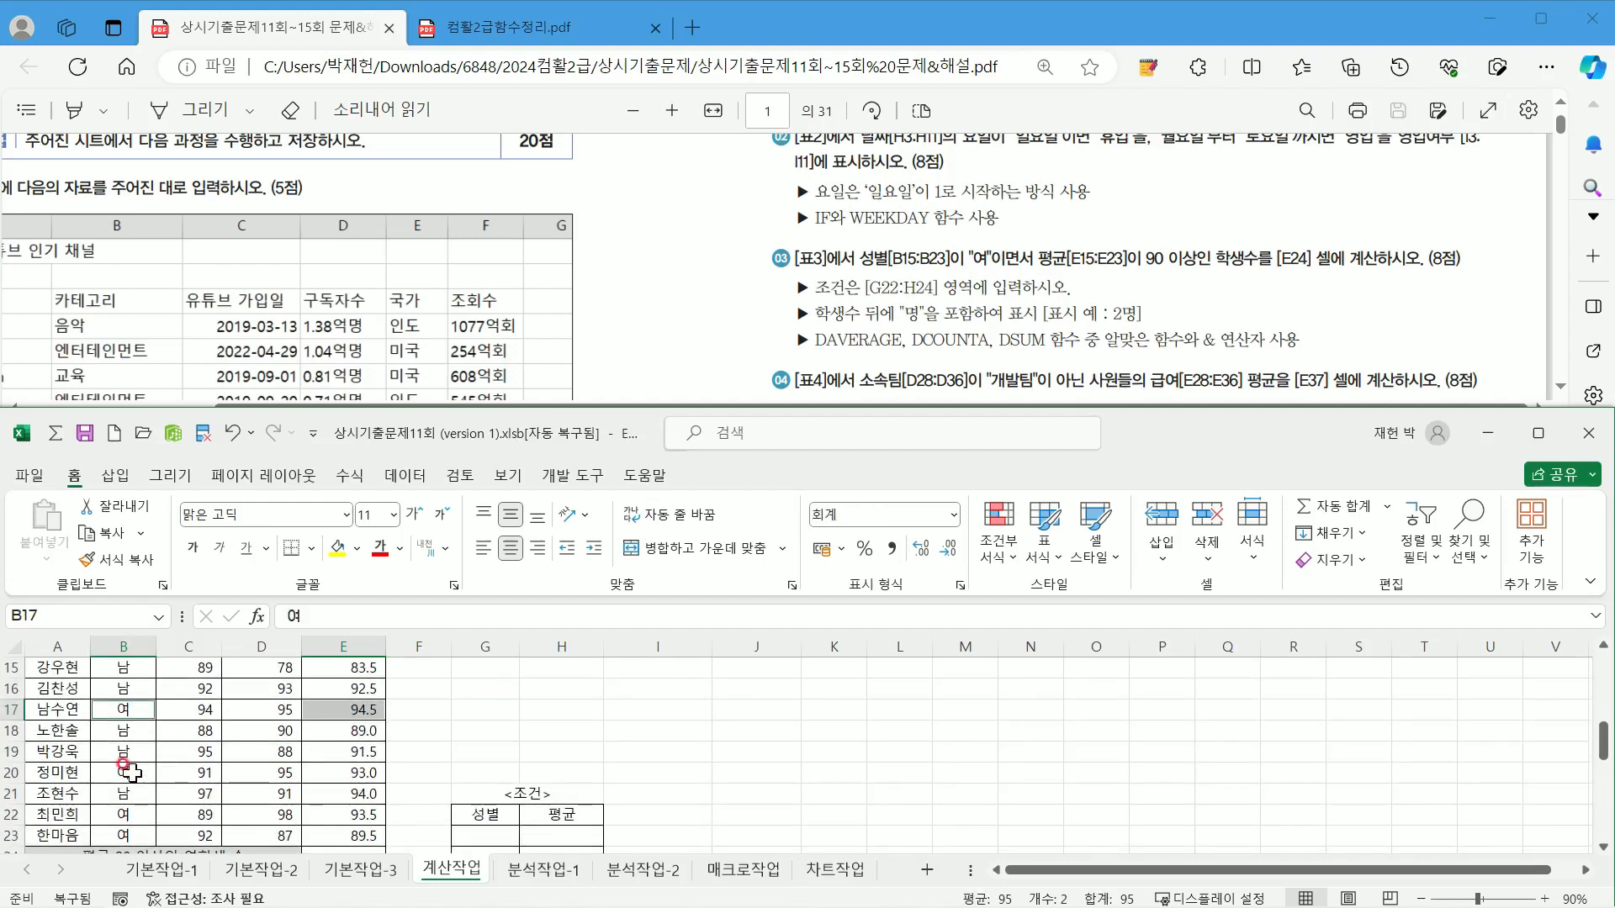
left_click(349, 773, "ctrl")
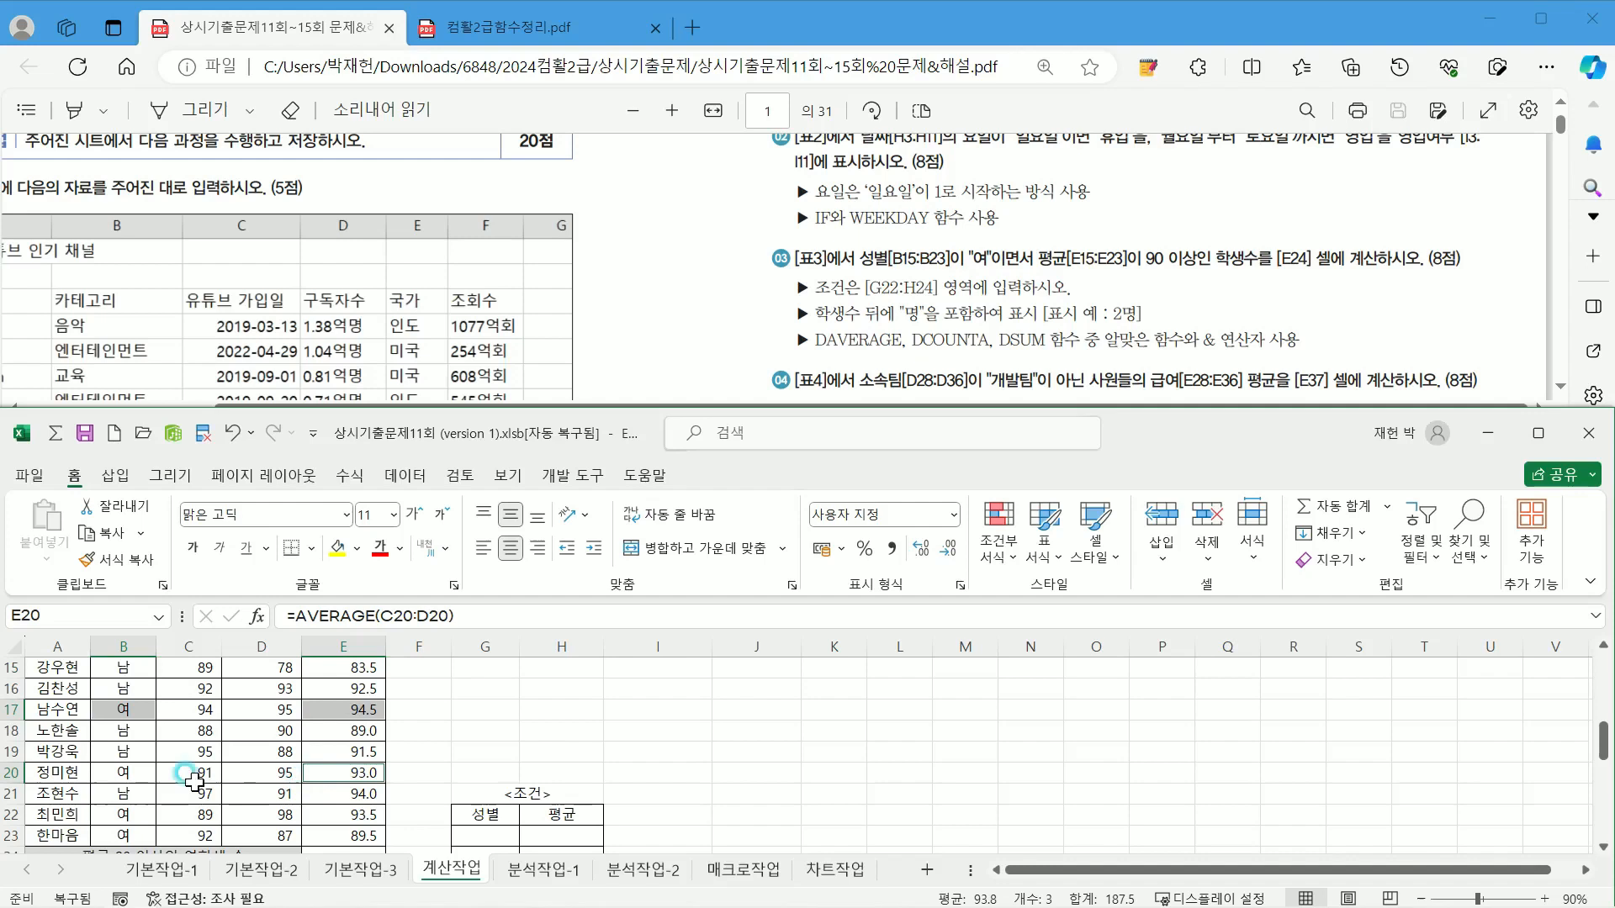
left_click(117, 773, "ctrl")
left_click(126, 816, "ctrl")
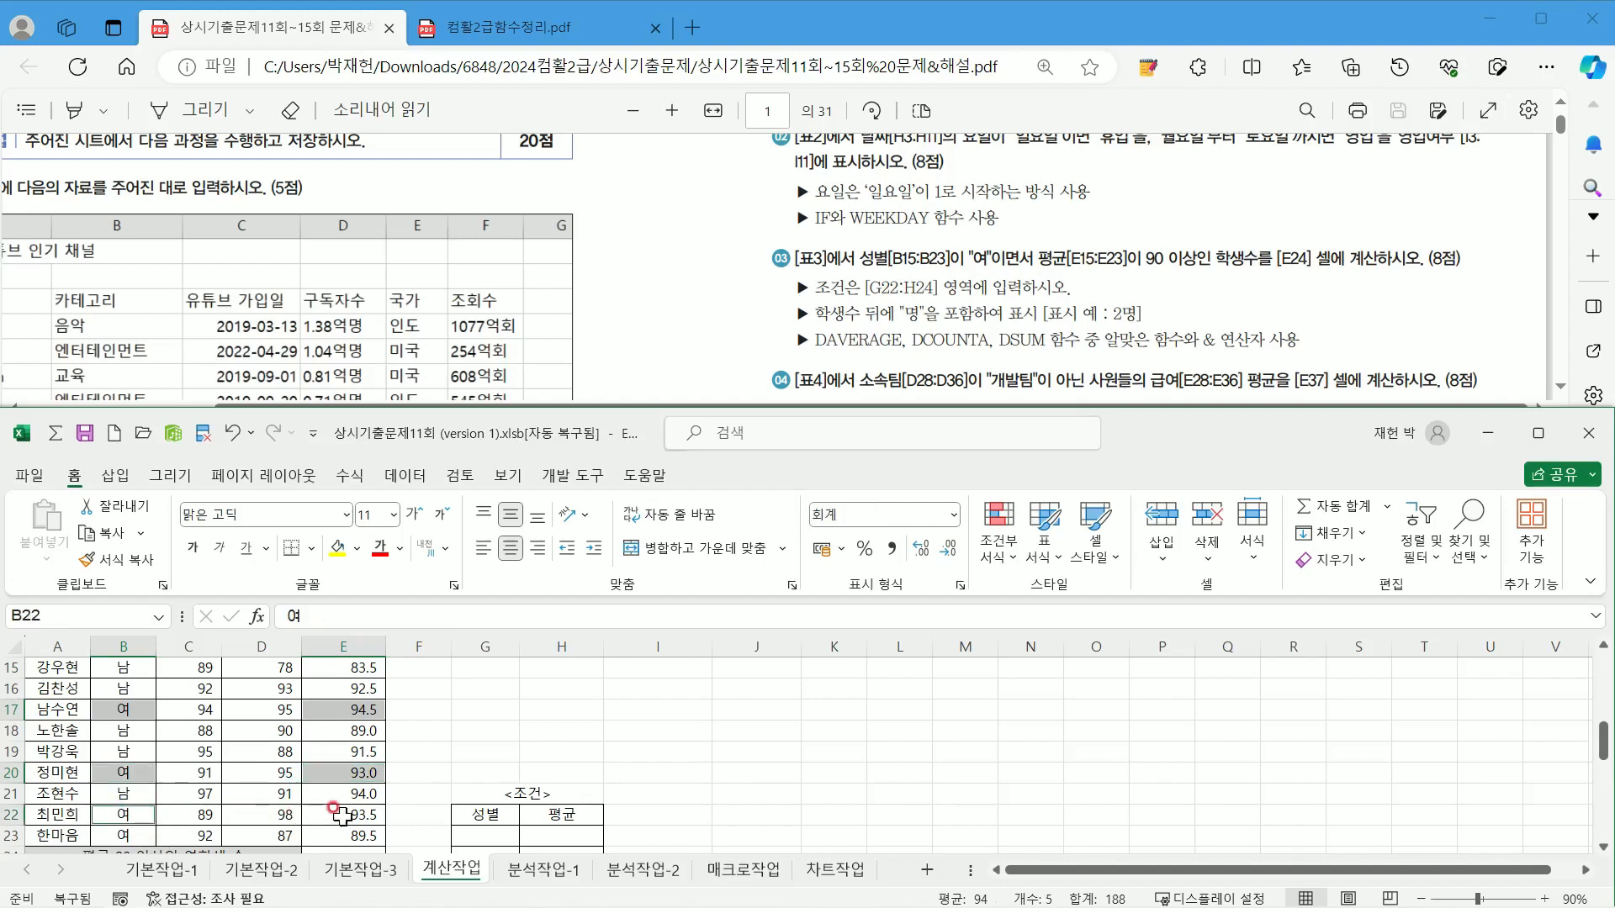
left_click(344, 814, "ctrl")
scroll(488, 812, "down", 1)
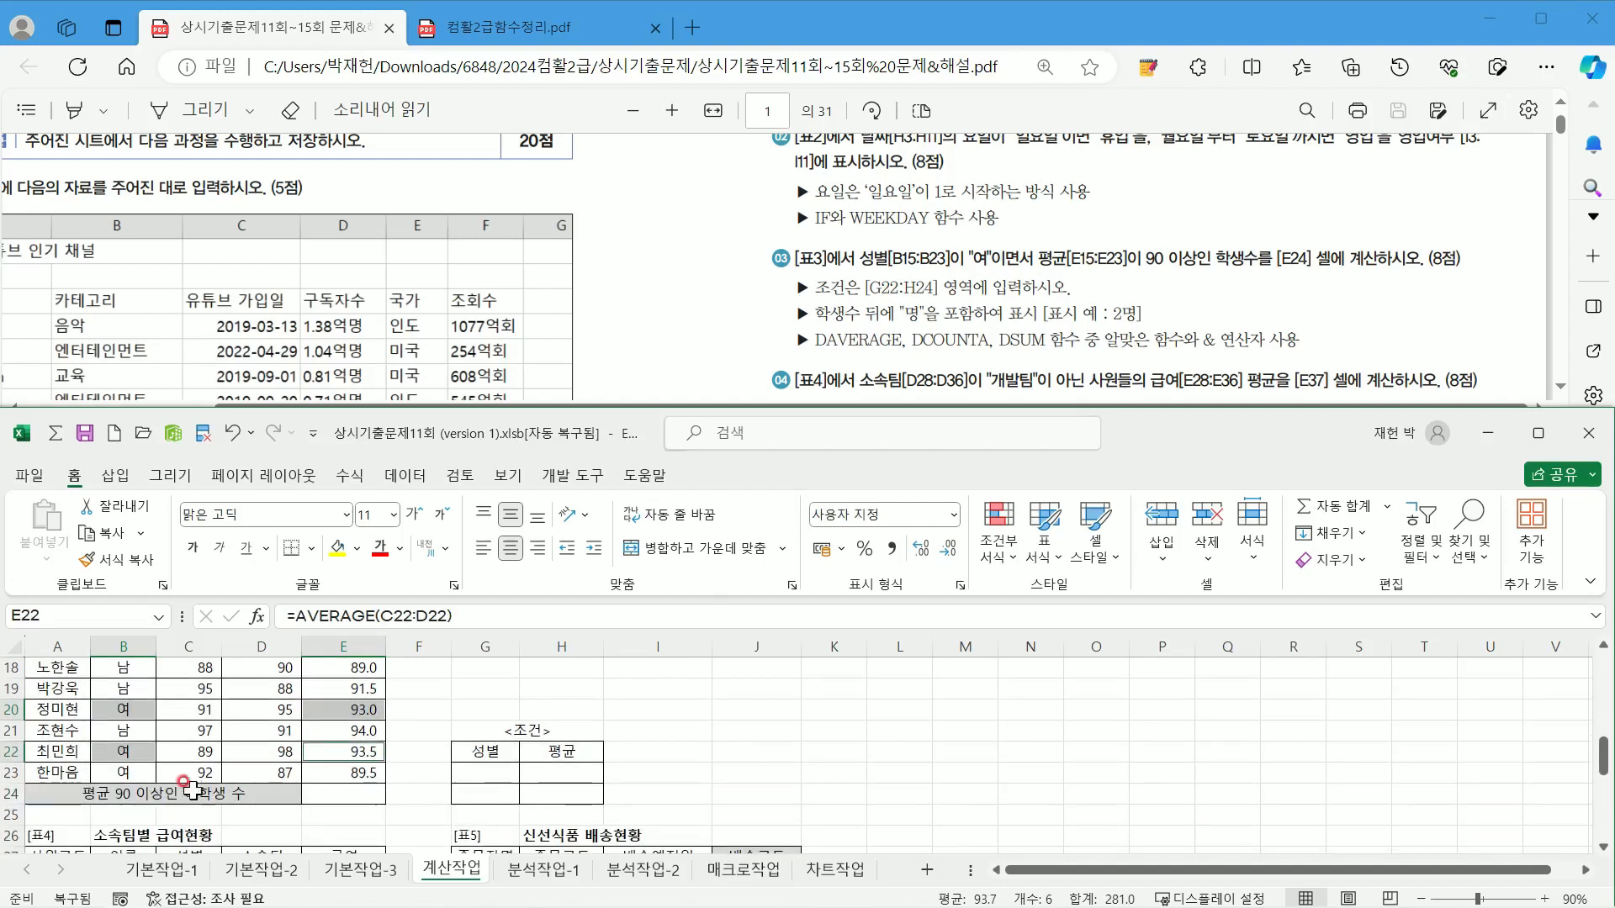
left_click(124, 772, "ctrl")
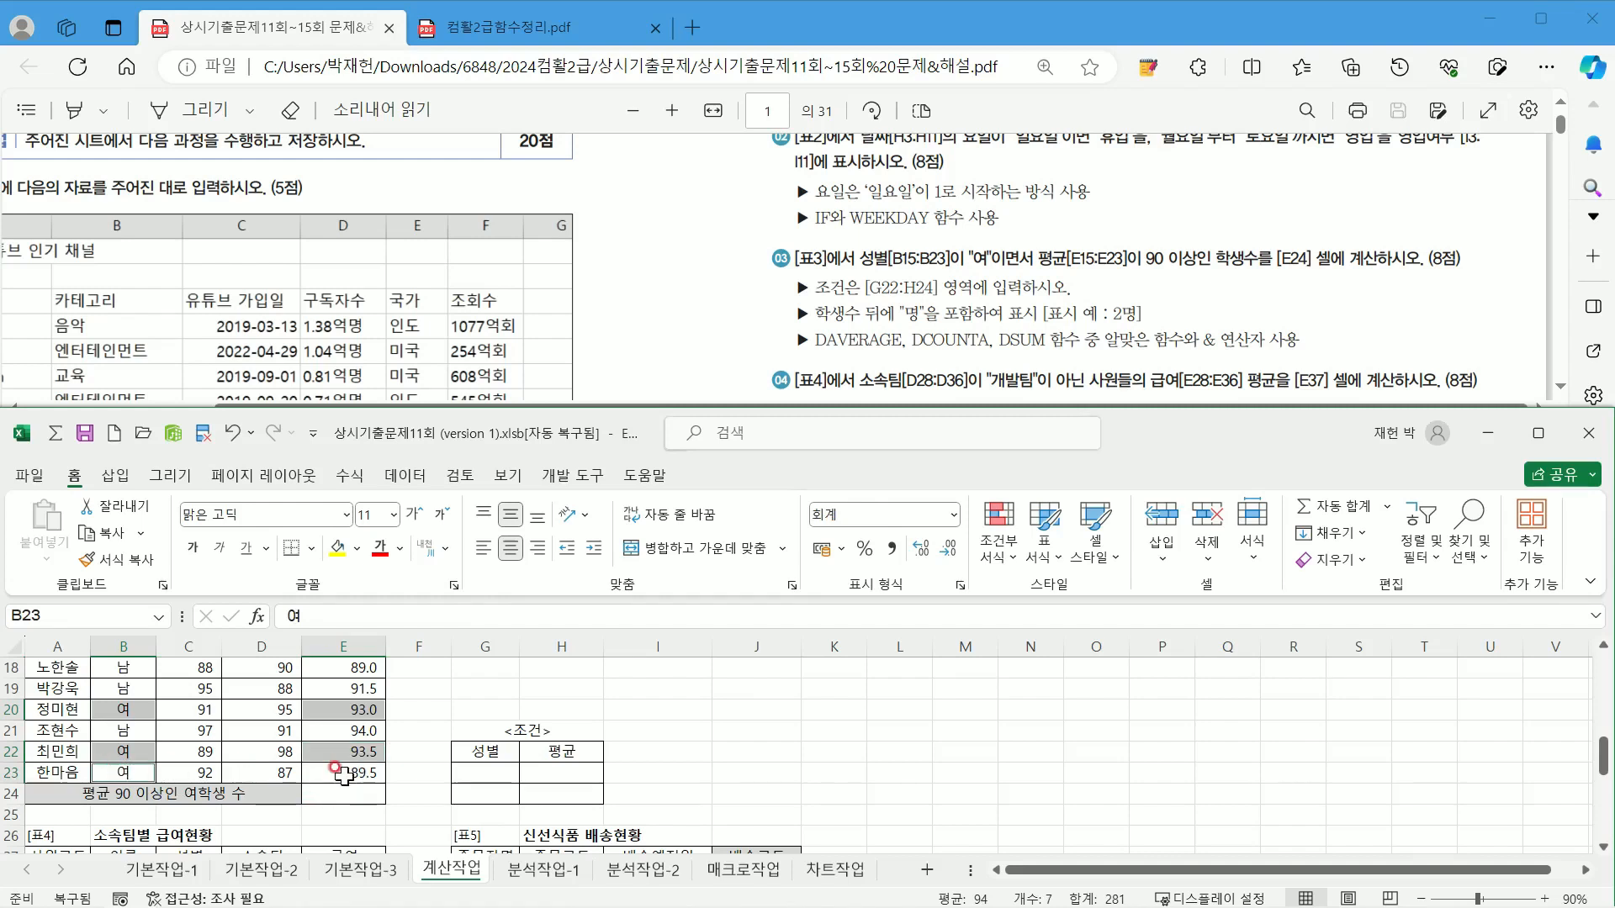
scroll(192, 772, "up", 1)
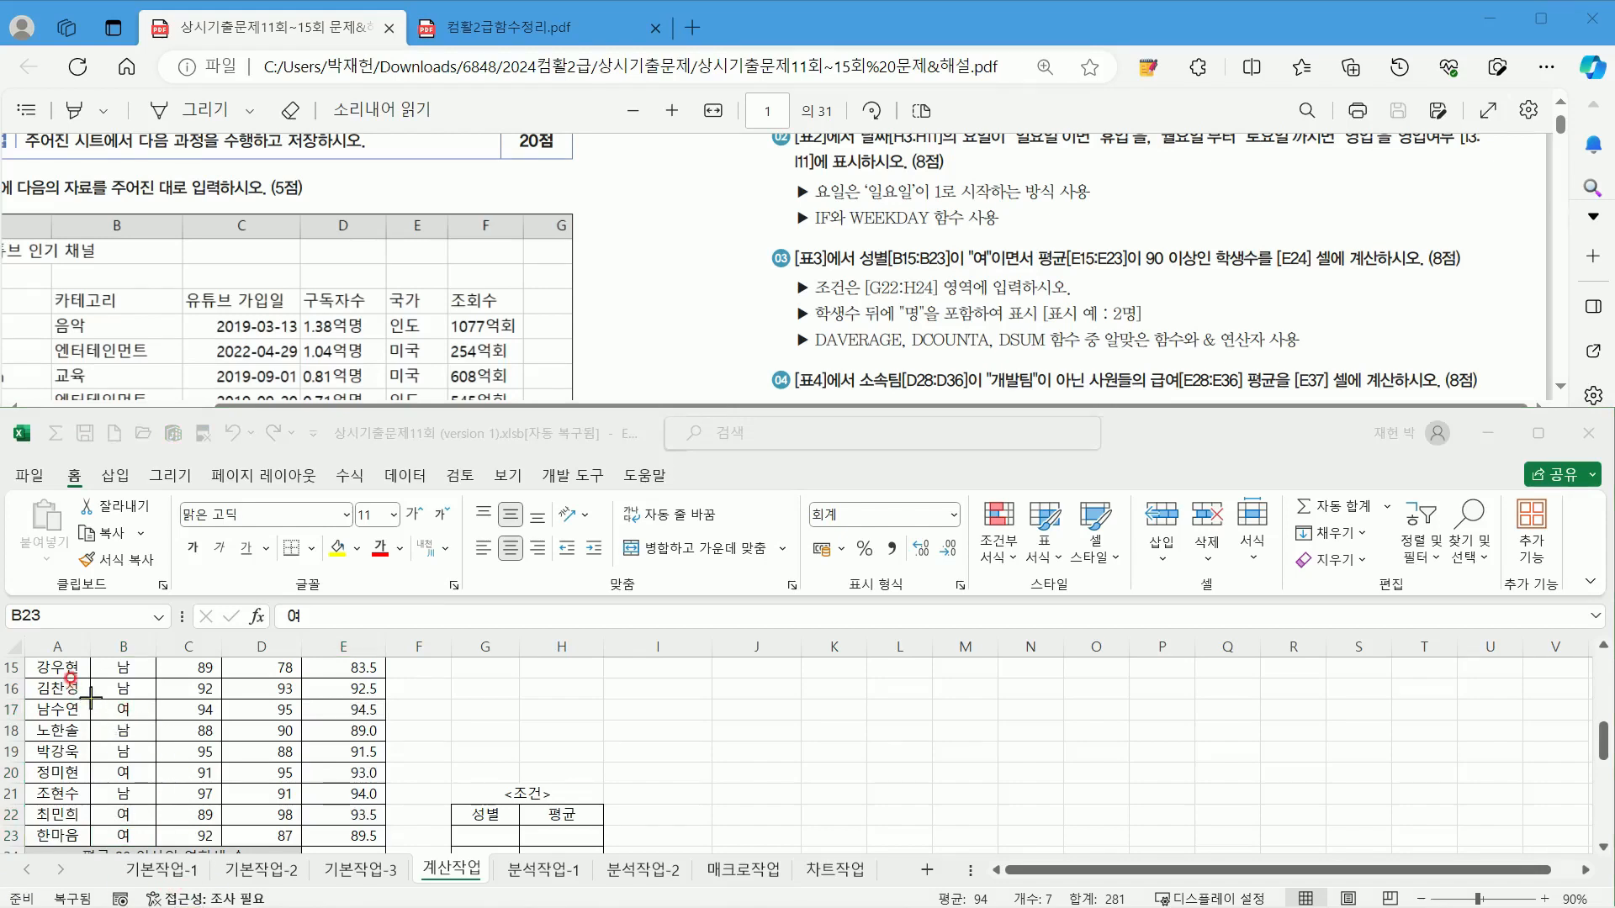
left_click_drag(91, 699, 404, 722)
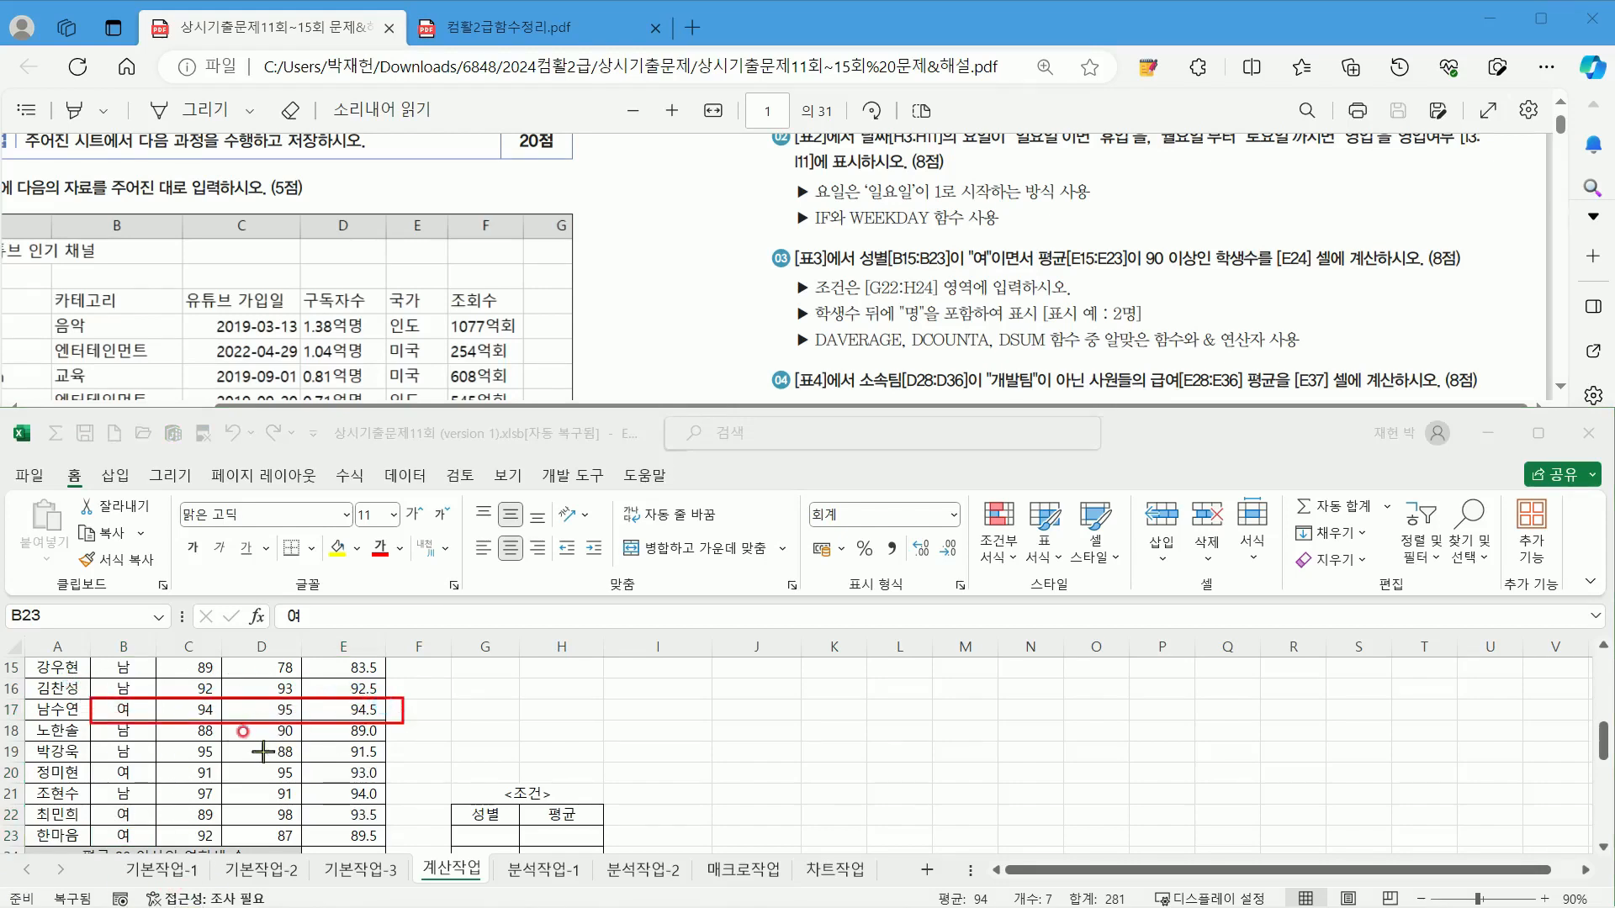
left_click_drag(95, 762, 397, 780)
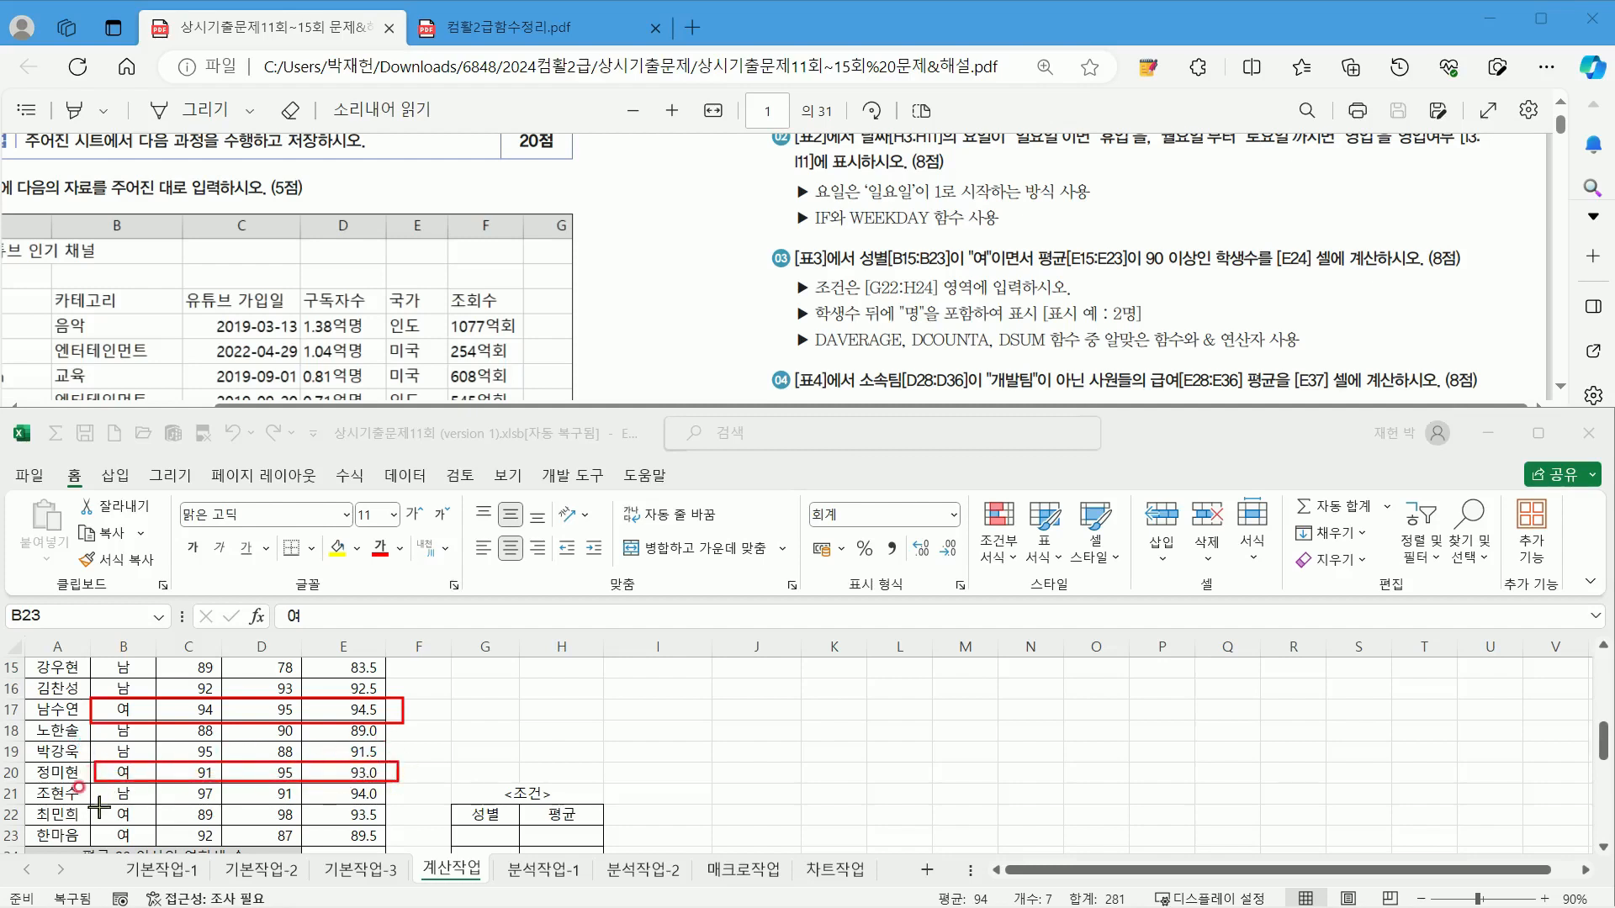
left_click_drag(101, 806, 409, 818)
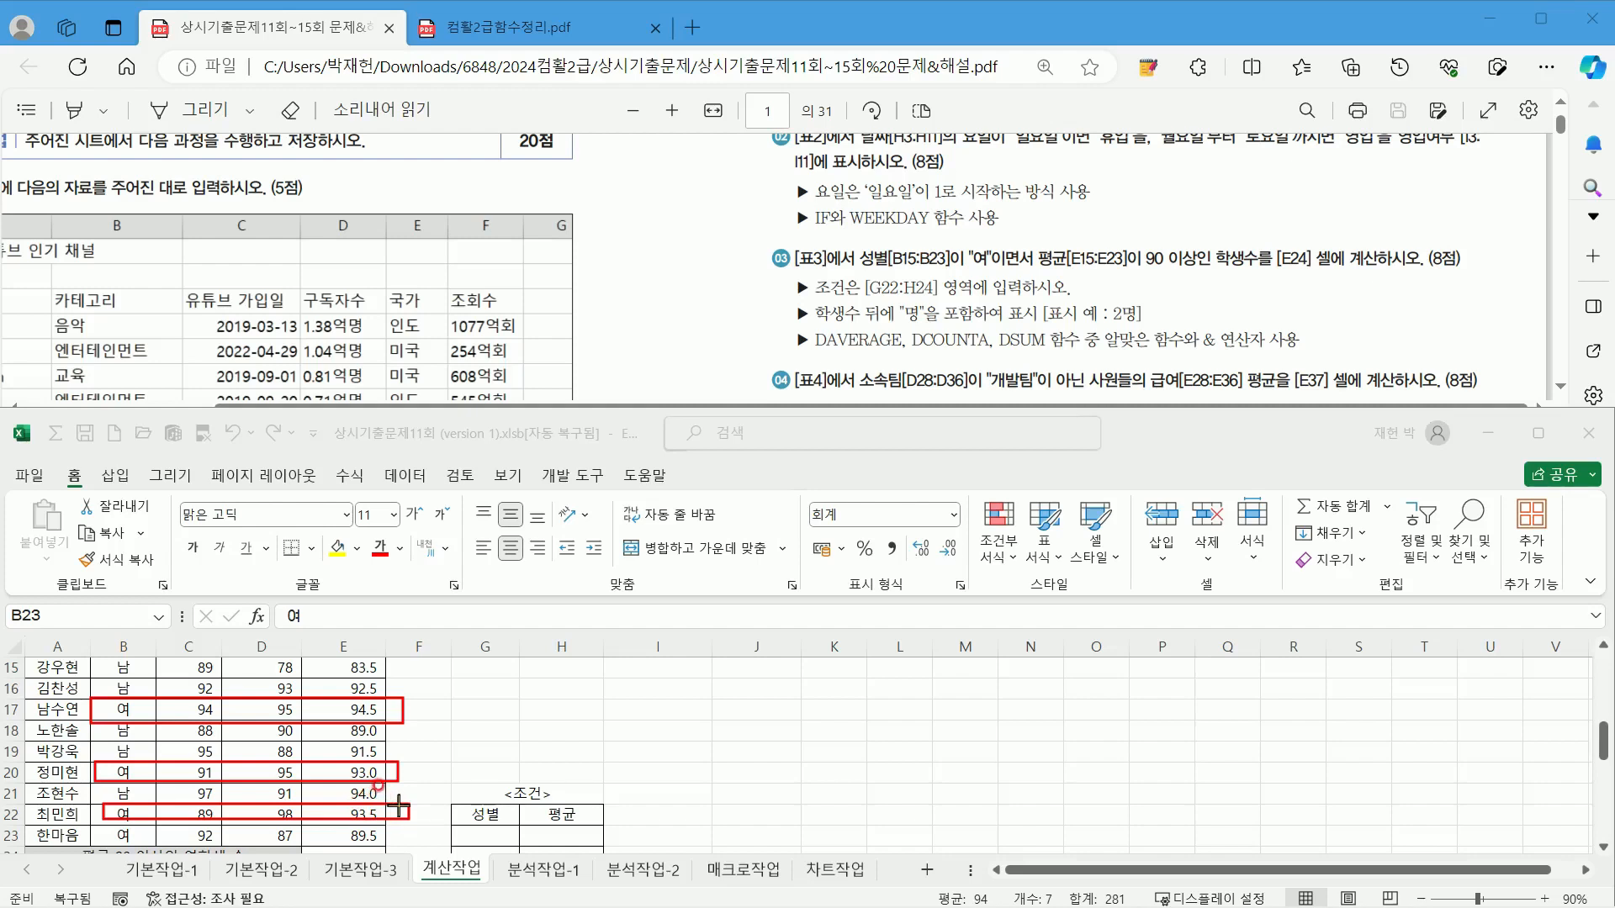
Step: Read task 03's condition range G22:H24 and function choices in the exam PDF, and locate the 성별 and 평균 condition headers on the sheet
key("Escape")
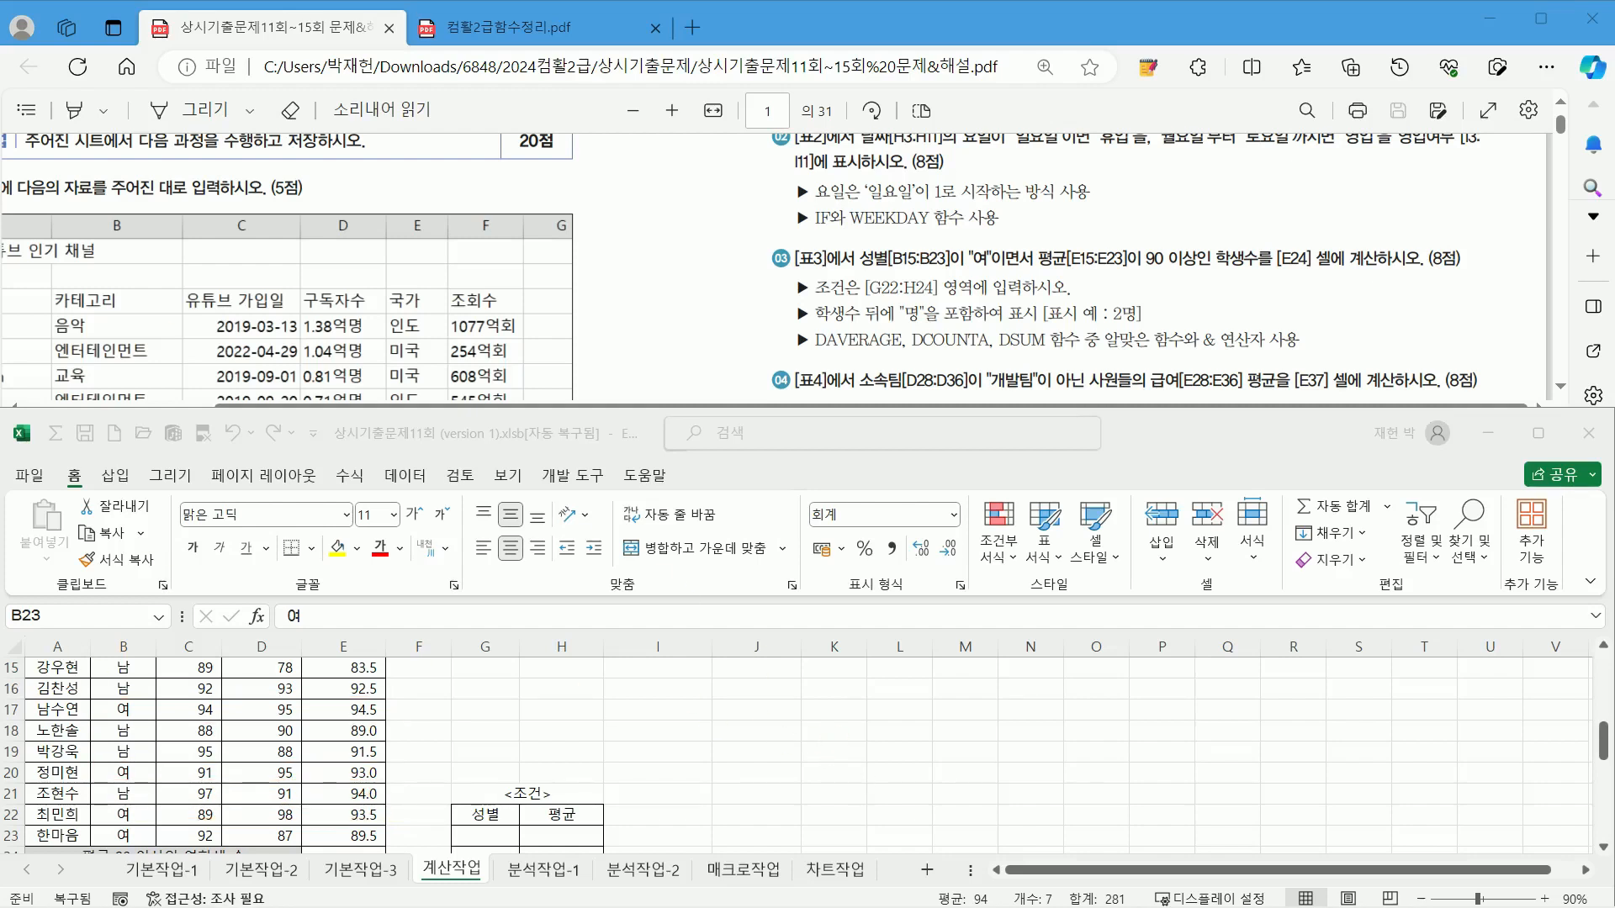
left_click(781, 268)
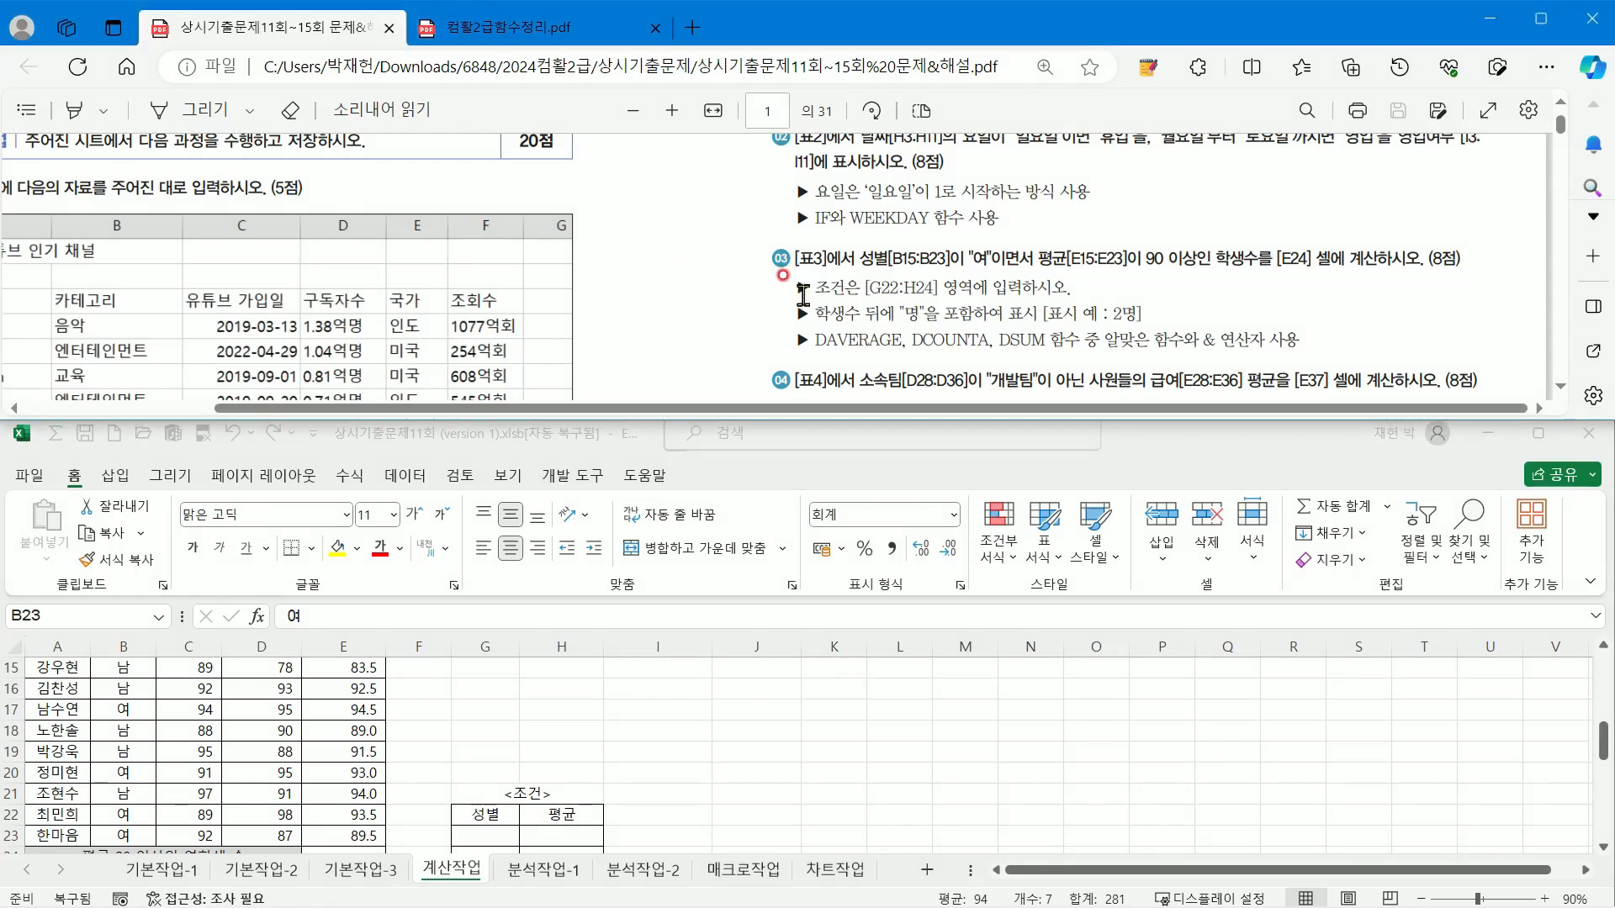
left_click_drag(866, 287, 938, 287)
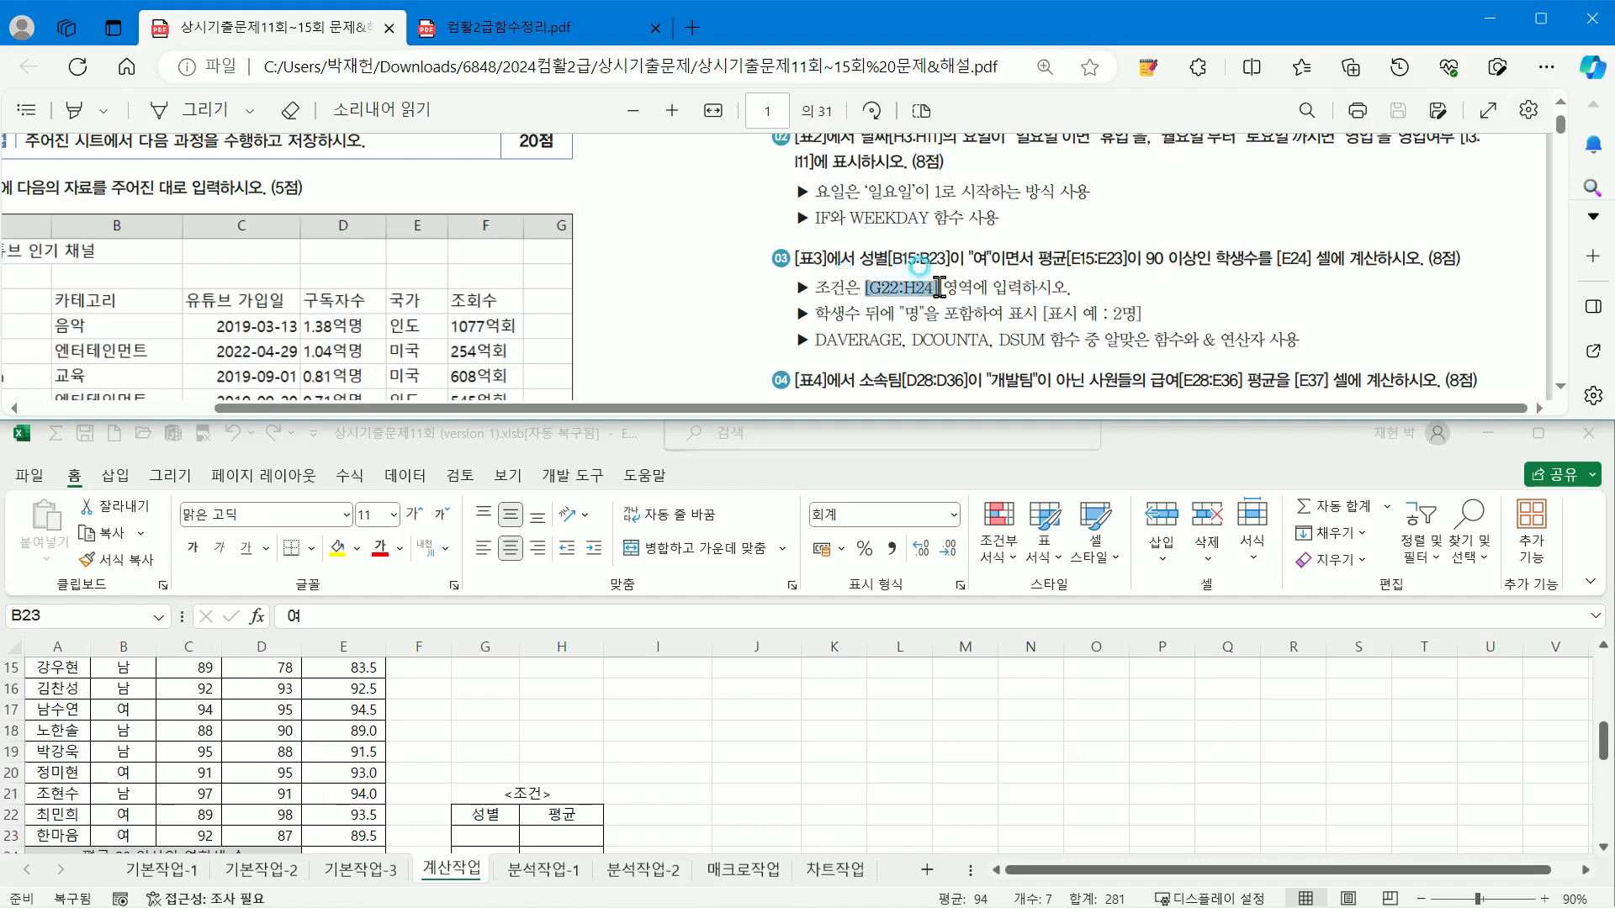
left_click(639, 760)
scroll(639, 760, "down", 2)
left_click_drag(485, 711, 572, 728)
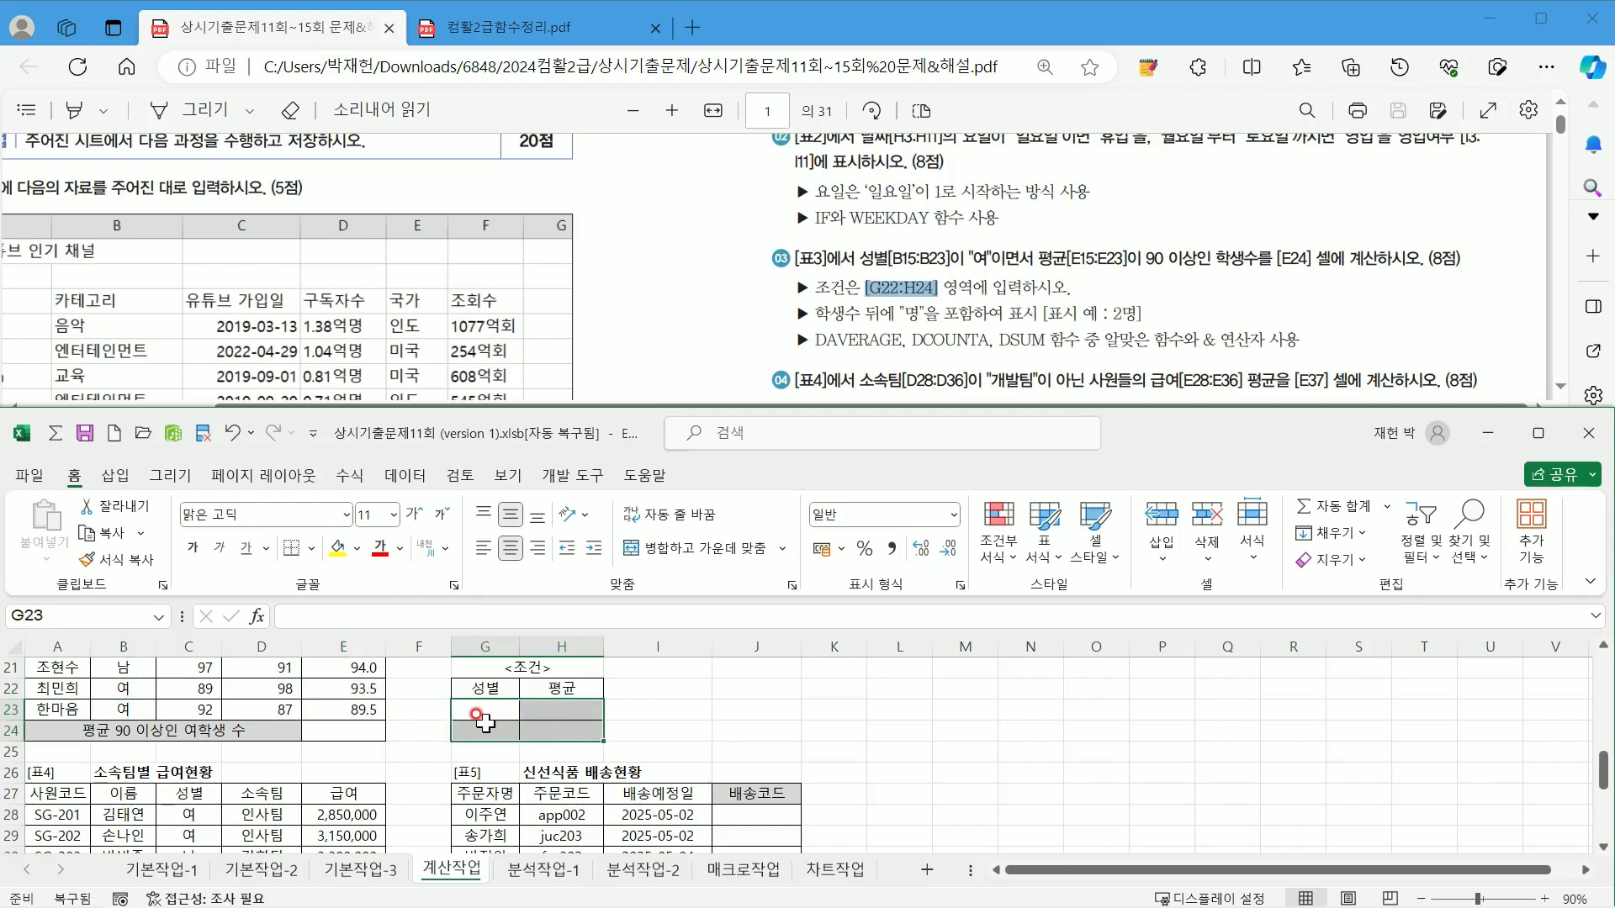
left_click(486, 688)
left_click(562, 688)
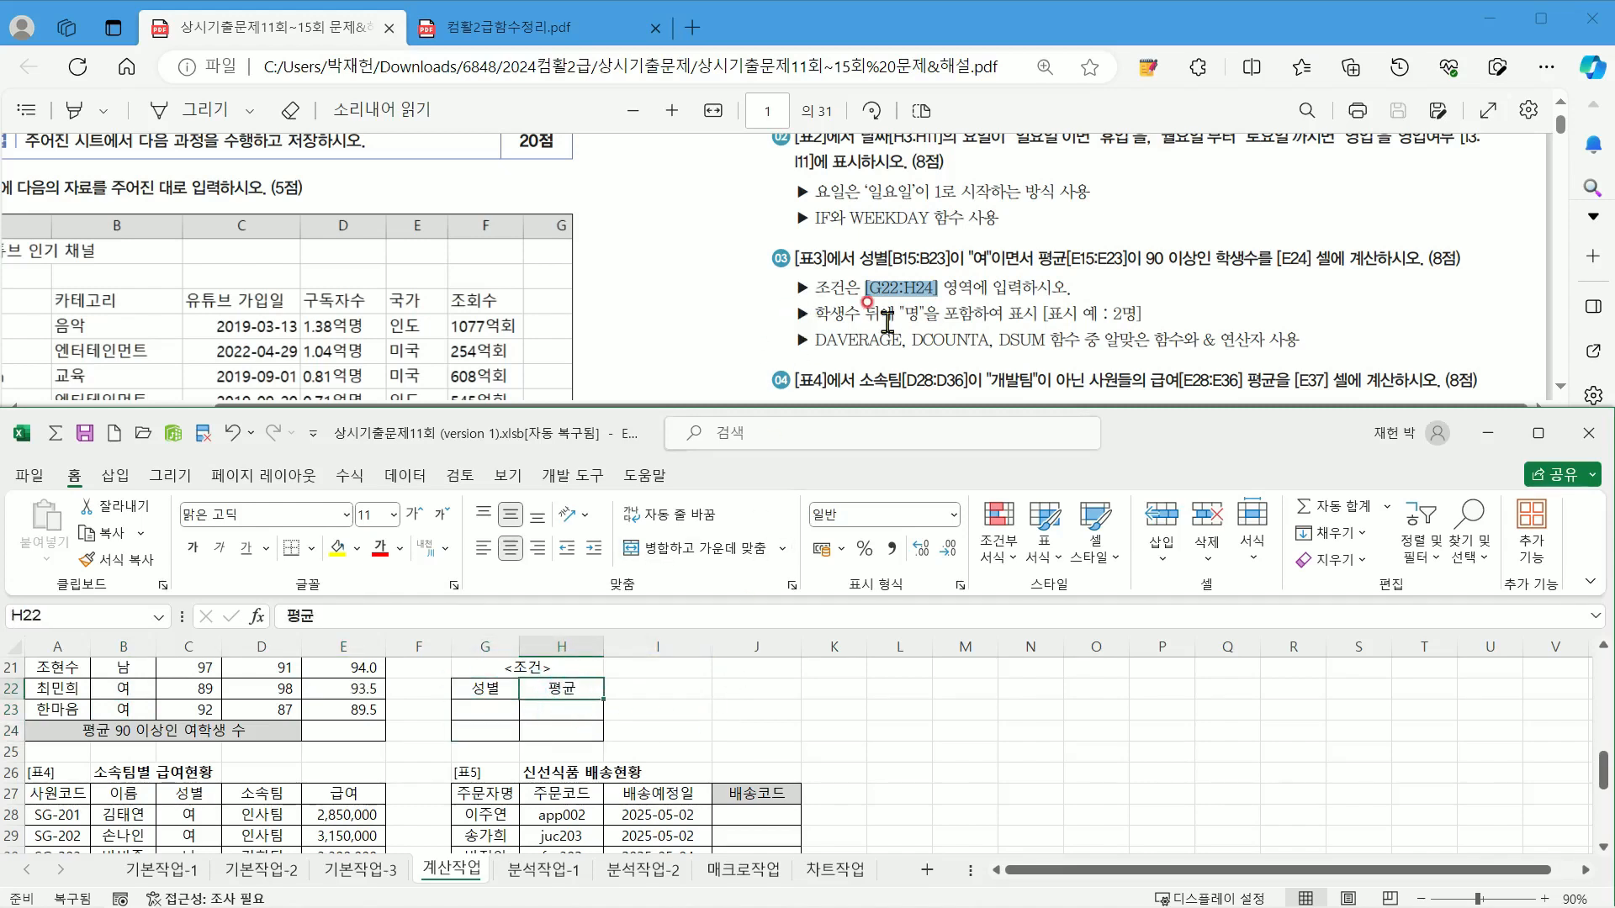
left_click(822, 339)
left_click_drag(823, 339, 1333, 343)
left_click(1306, 348)
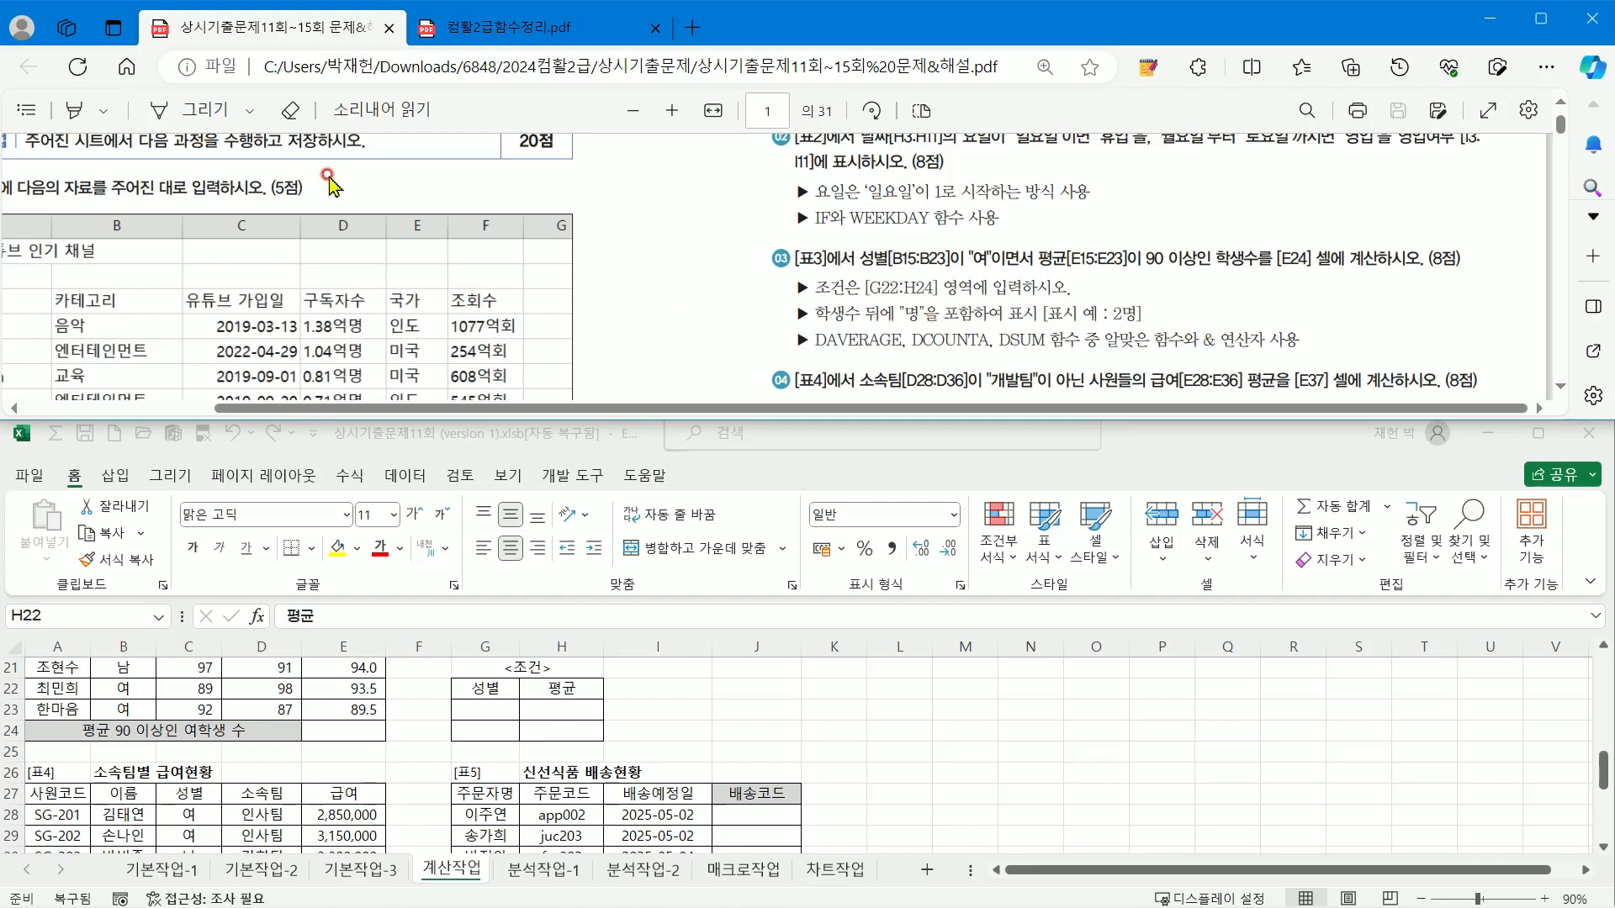
Step: Look up the Daverage syntax and the related database functions in 컴활2급함수정리.pdf
right_click(475, 148)
left_click(908, 332)
left_click(479, 32)
scroll(400, 270, "down", 3)
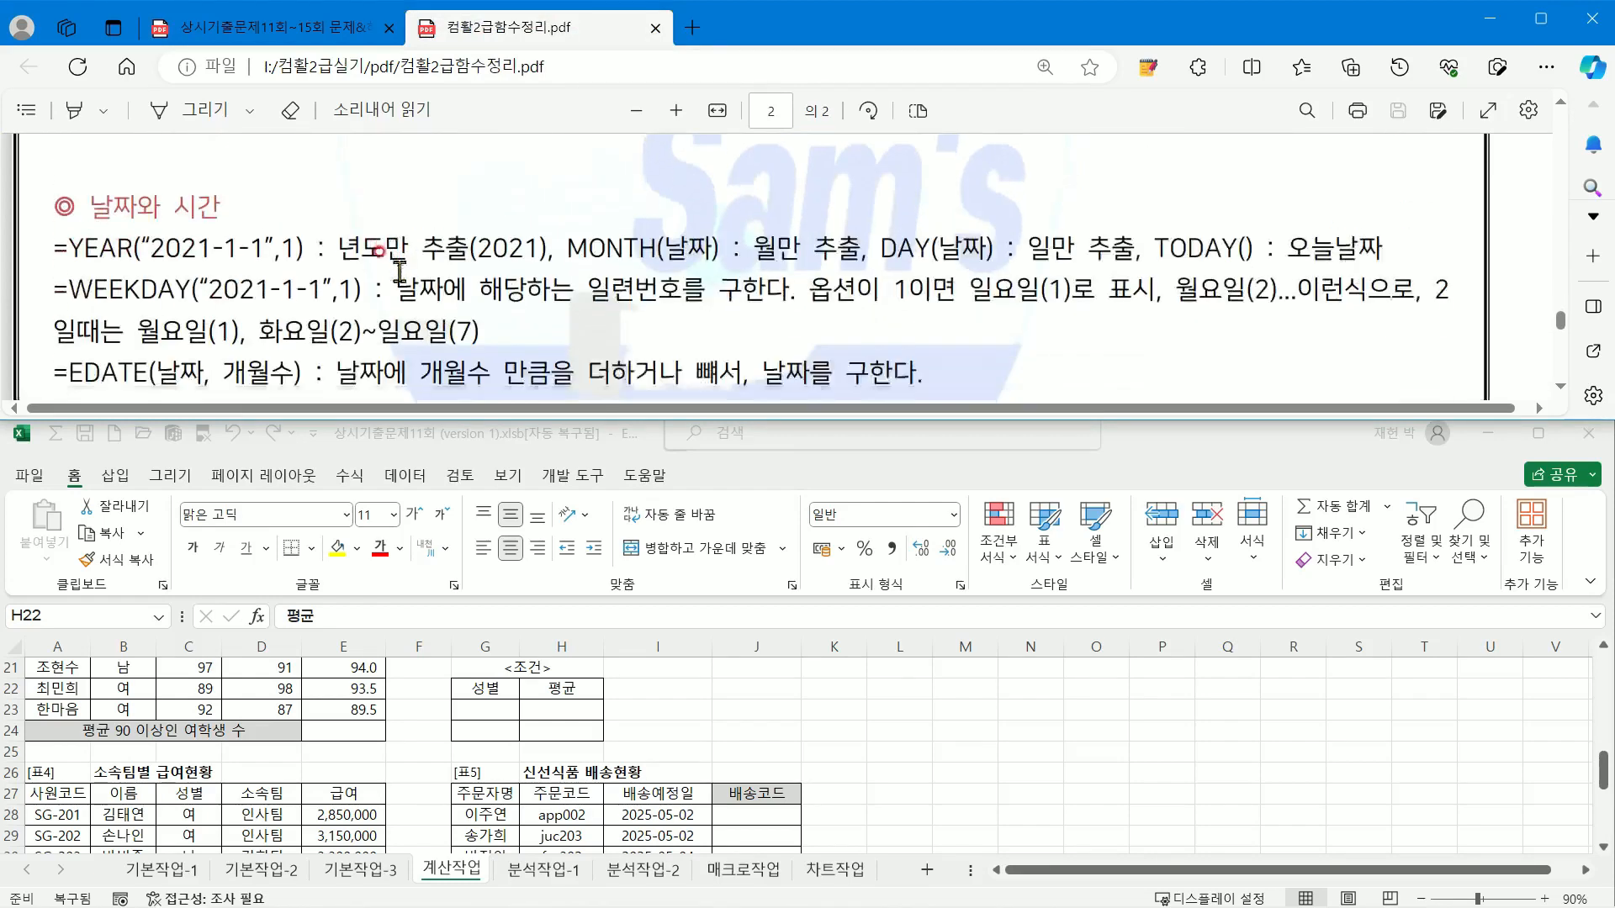
scroll(400, 269, "down", 9)
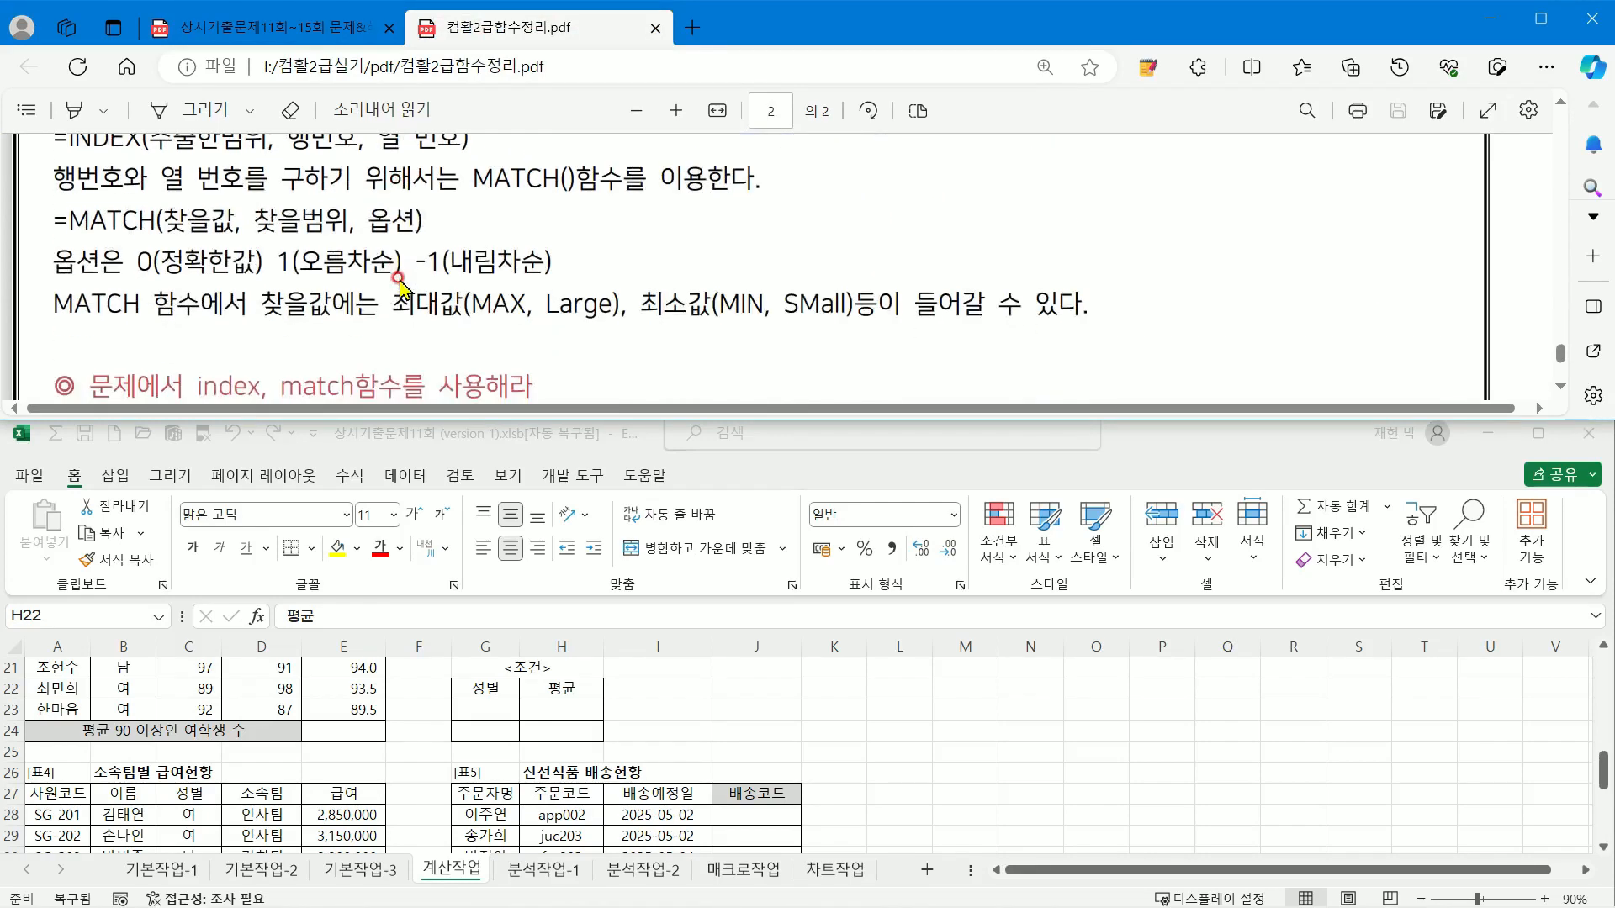
scroll(401, 286, "down", 2)
scroll(401, 282, "up", 8)
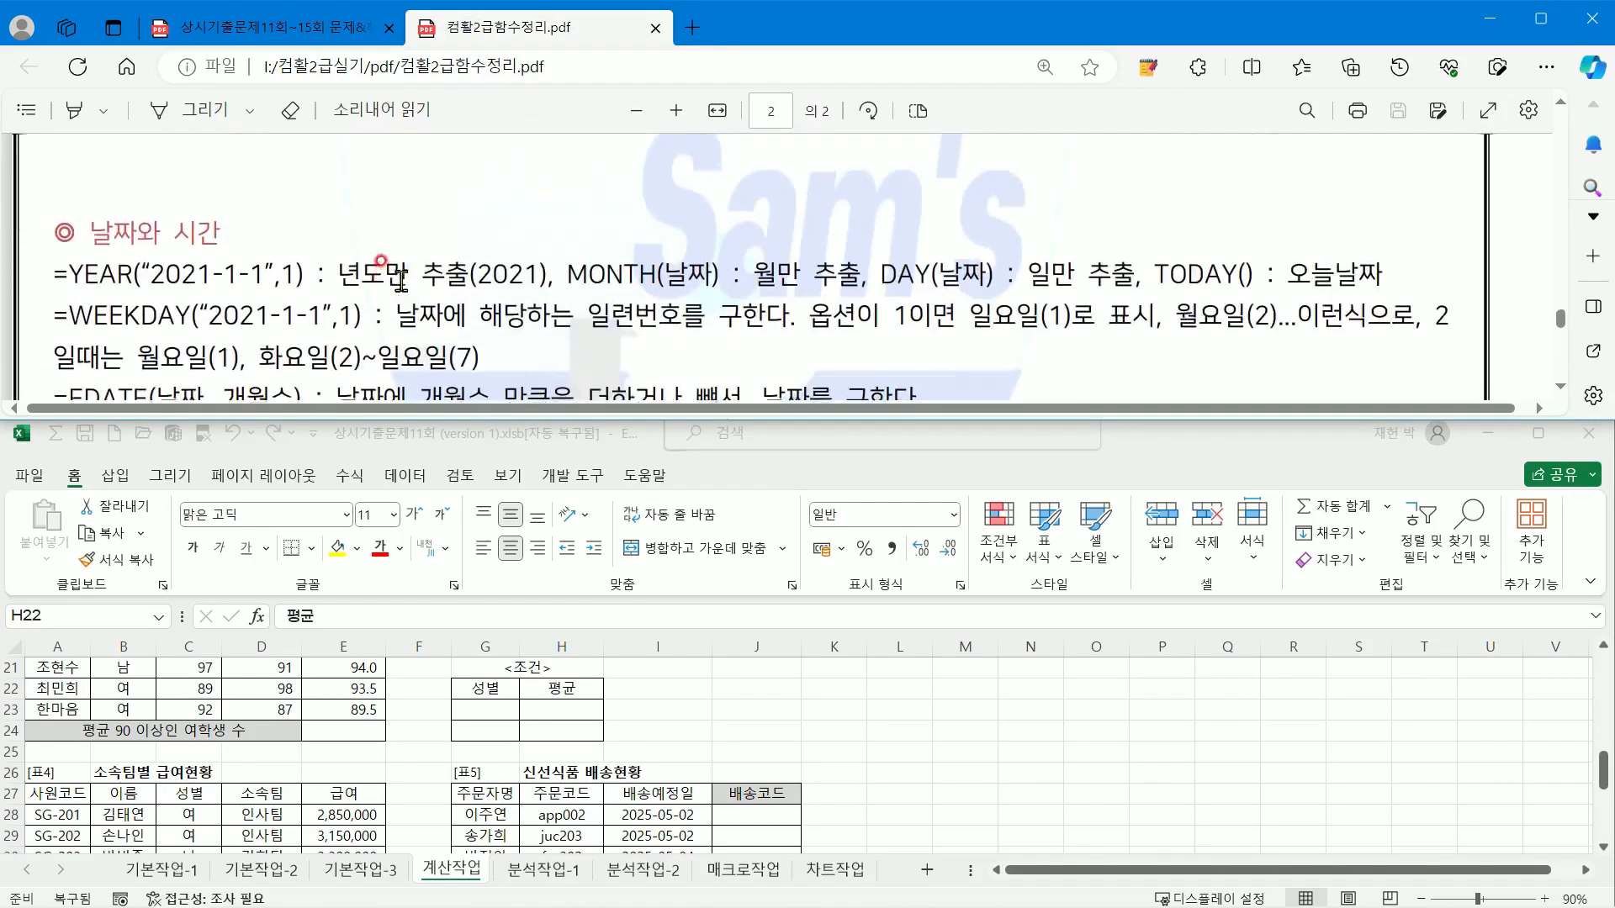
scroll(401, 282, "up", 10)
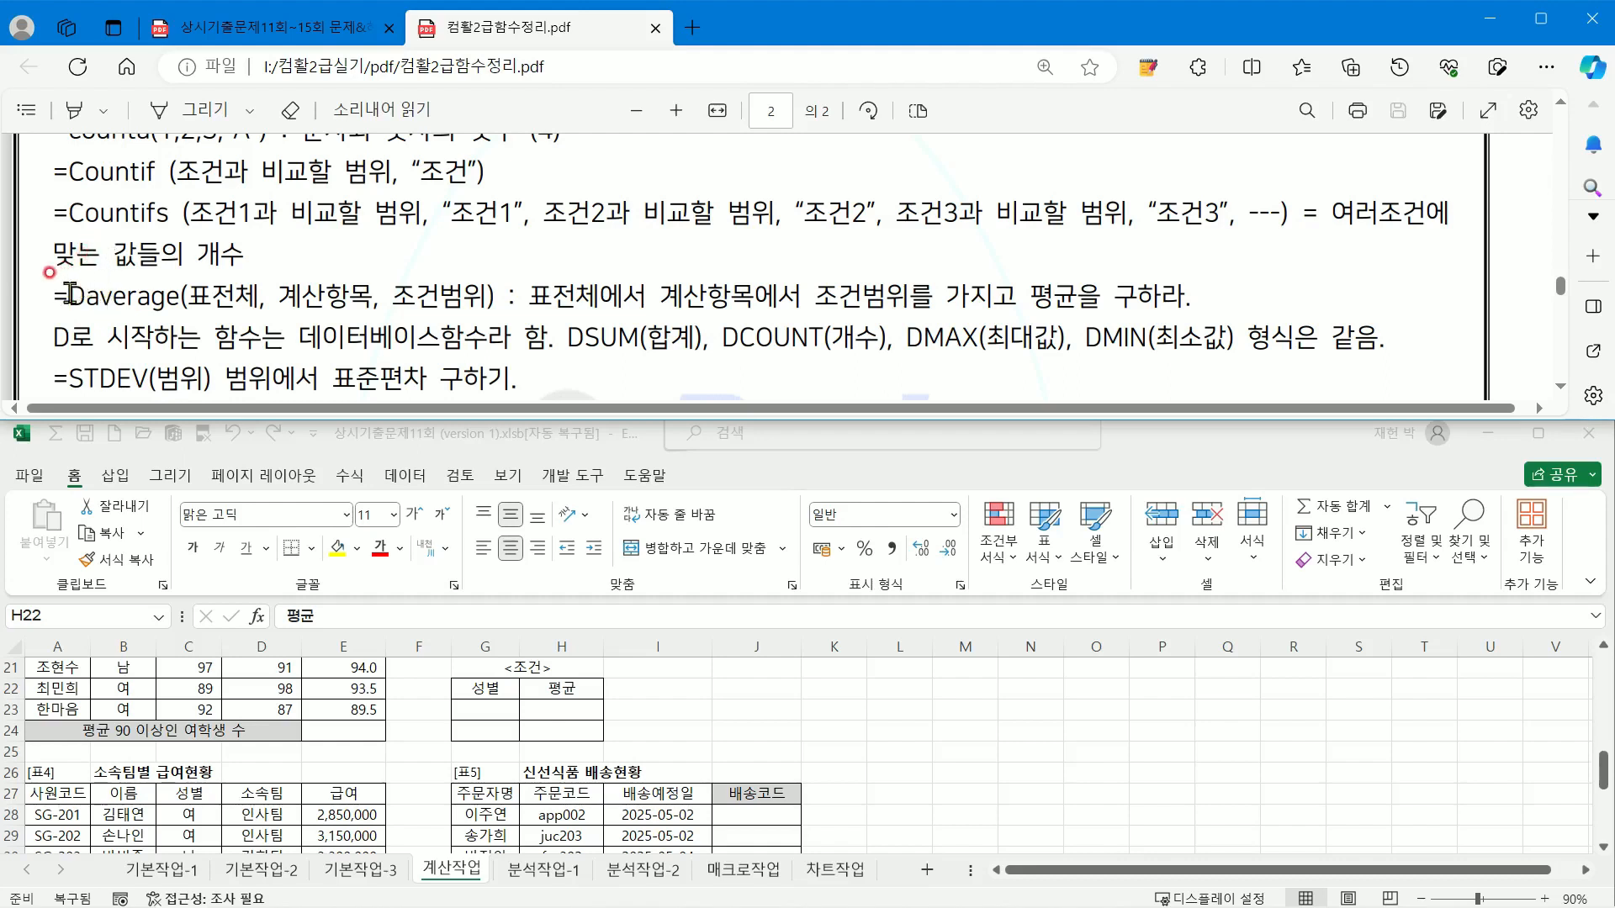
left_click_drag(53, 291, 199, 334)
left_click(192, 330)
Step: Examine 표3 on the 계산작업 sheet as the database range, selecting A14:E23 with its header row and excluding row 24
left_click(290, 690)
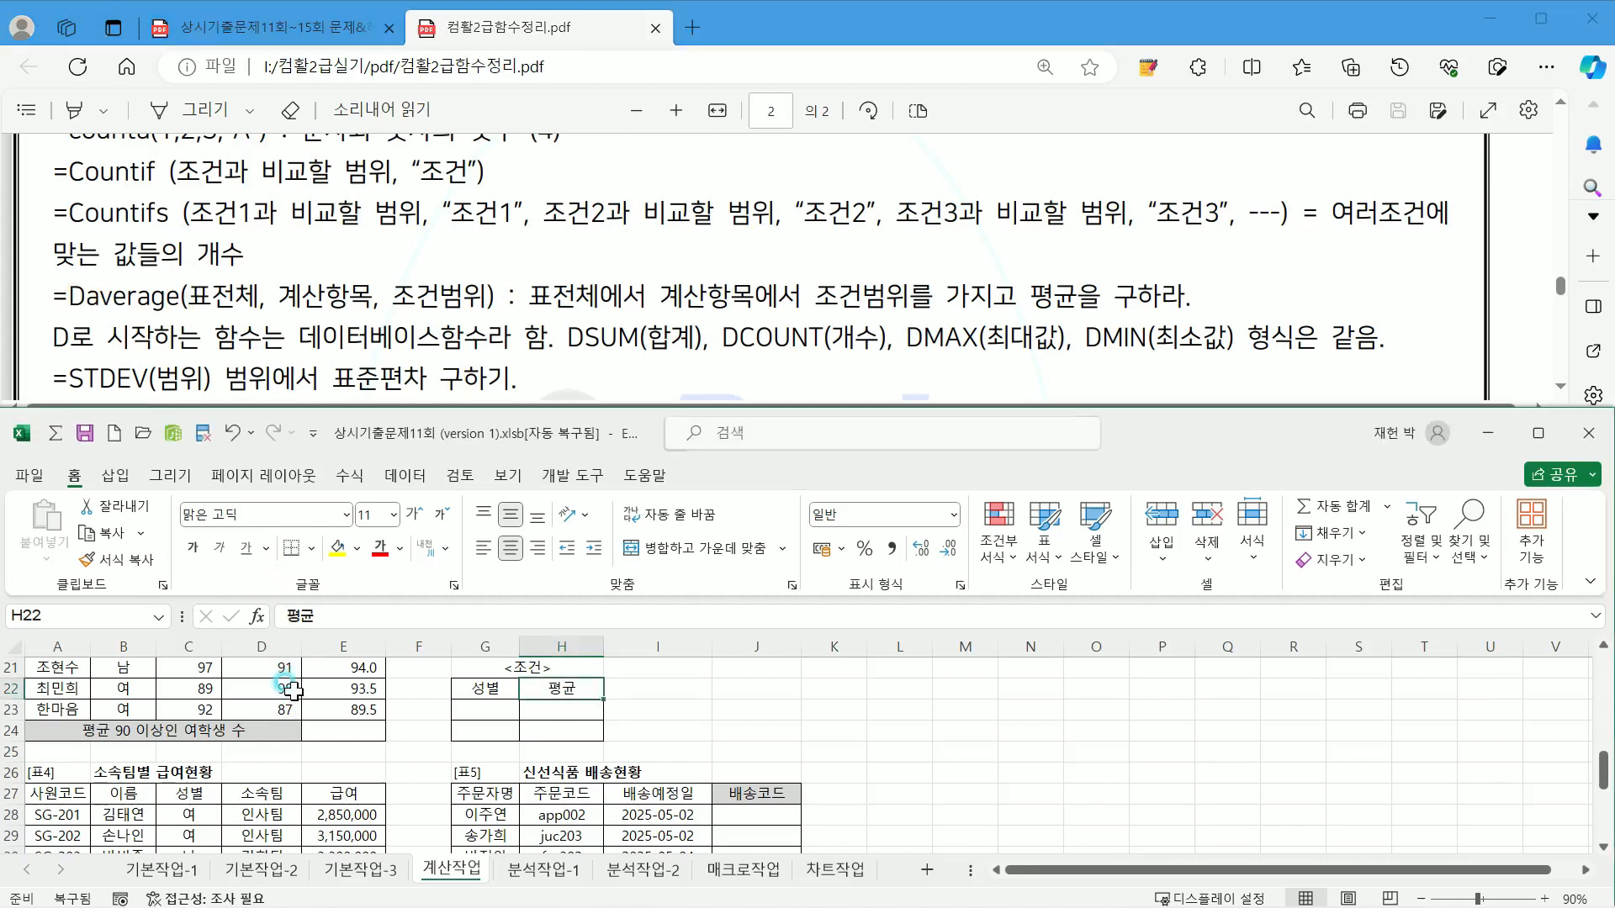
scroll(290, 689, "up", 3)
left_click_drag(55, 709, 339, 814)
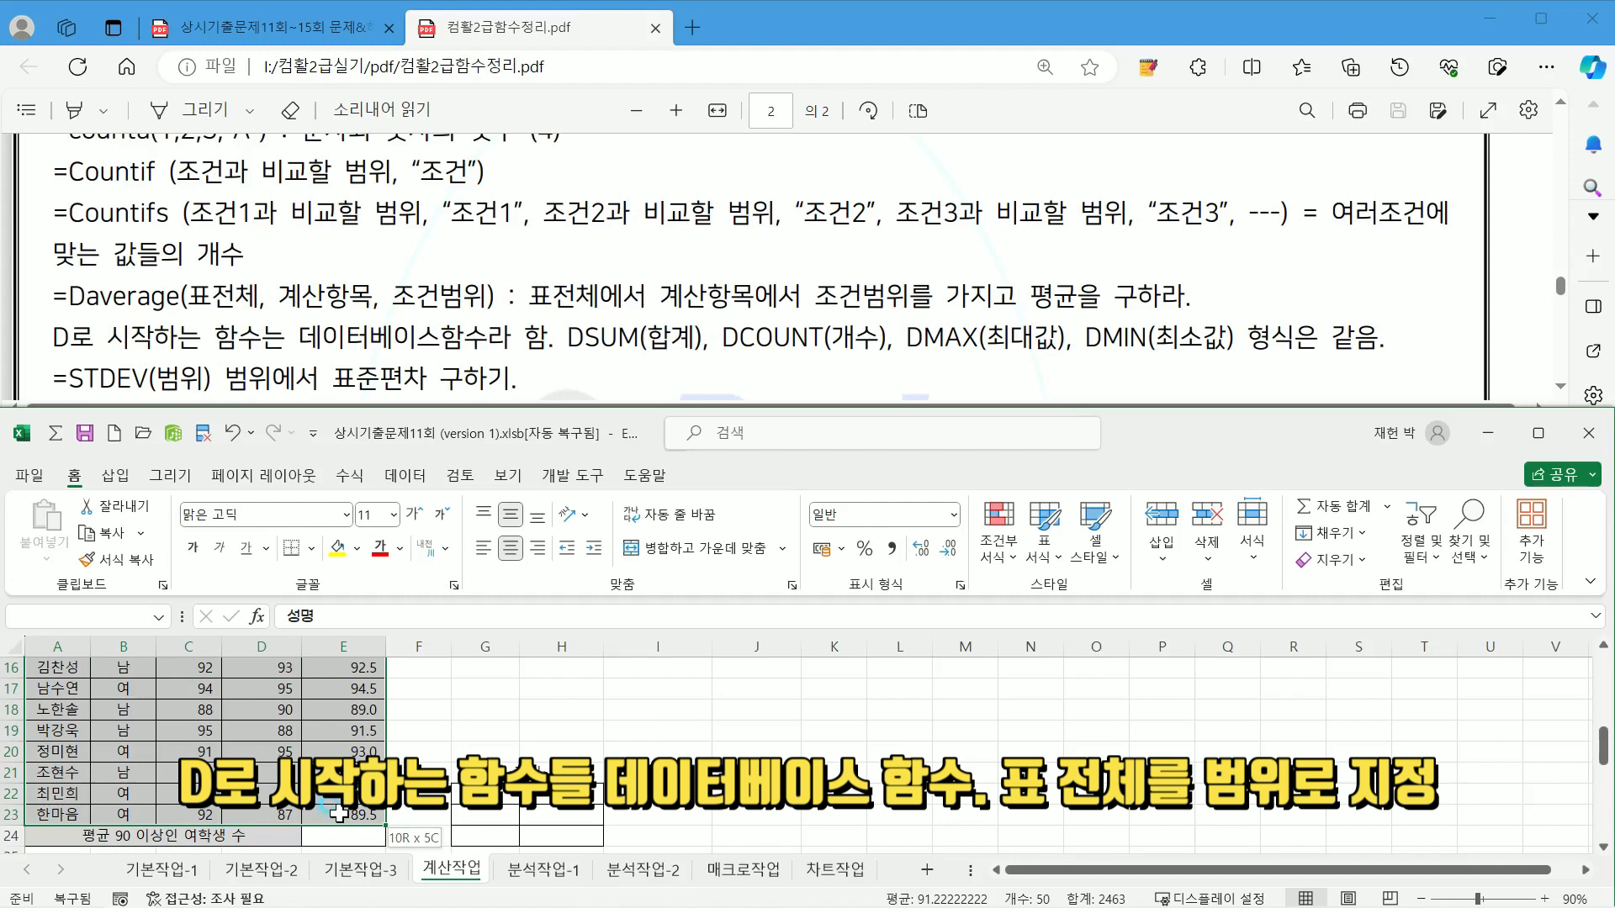
left_click(125, 839)
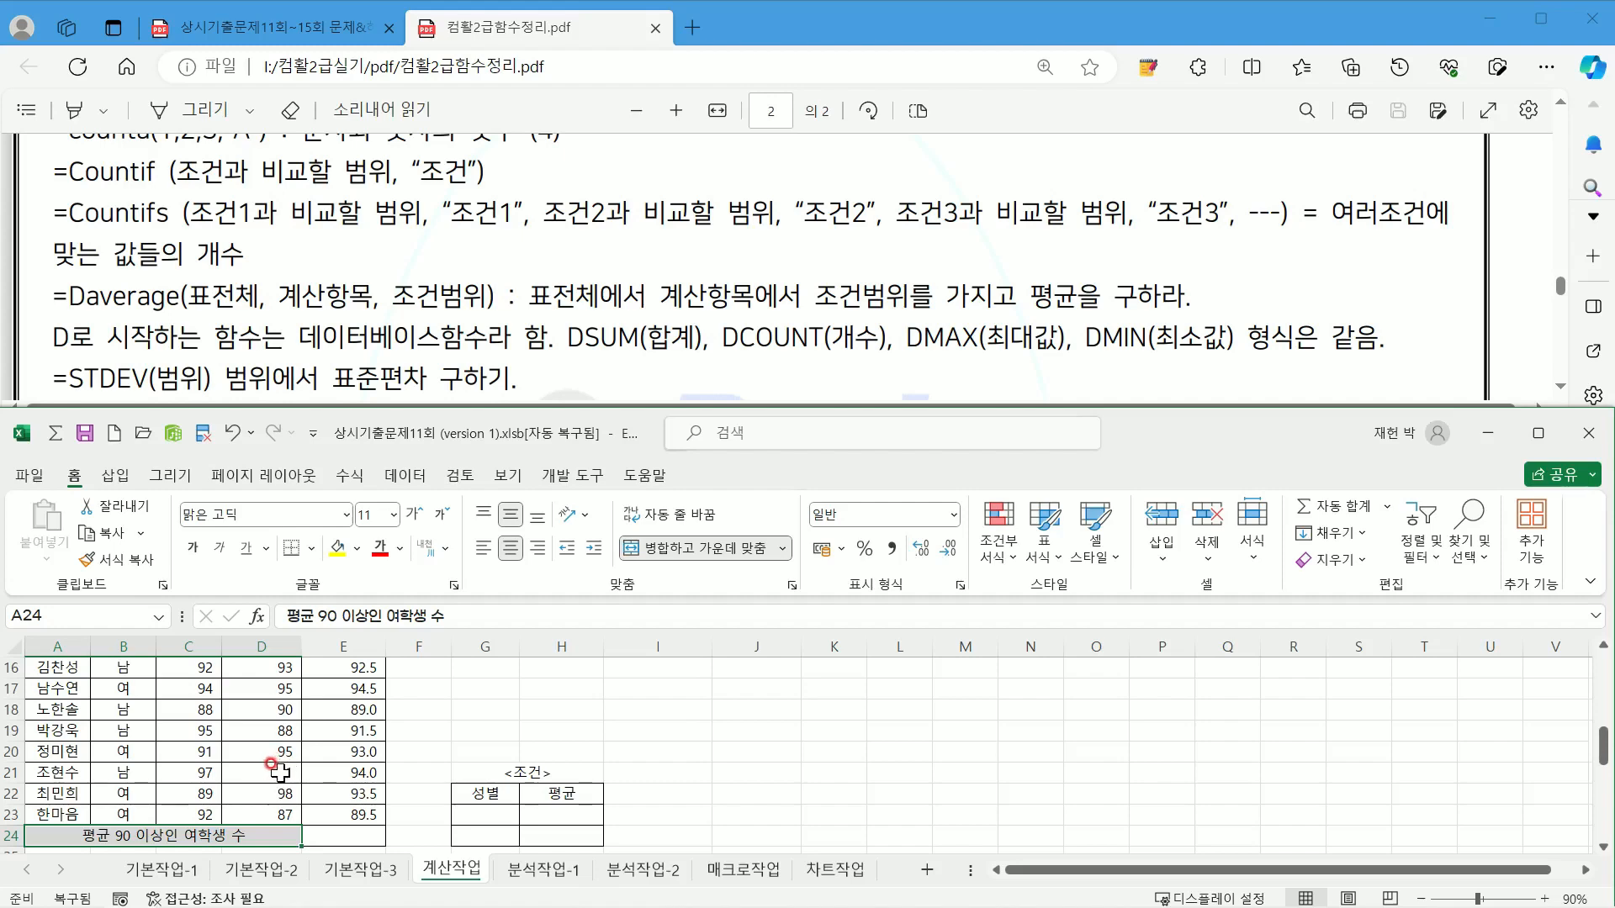
scroll(267, 751, "up", 2)
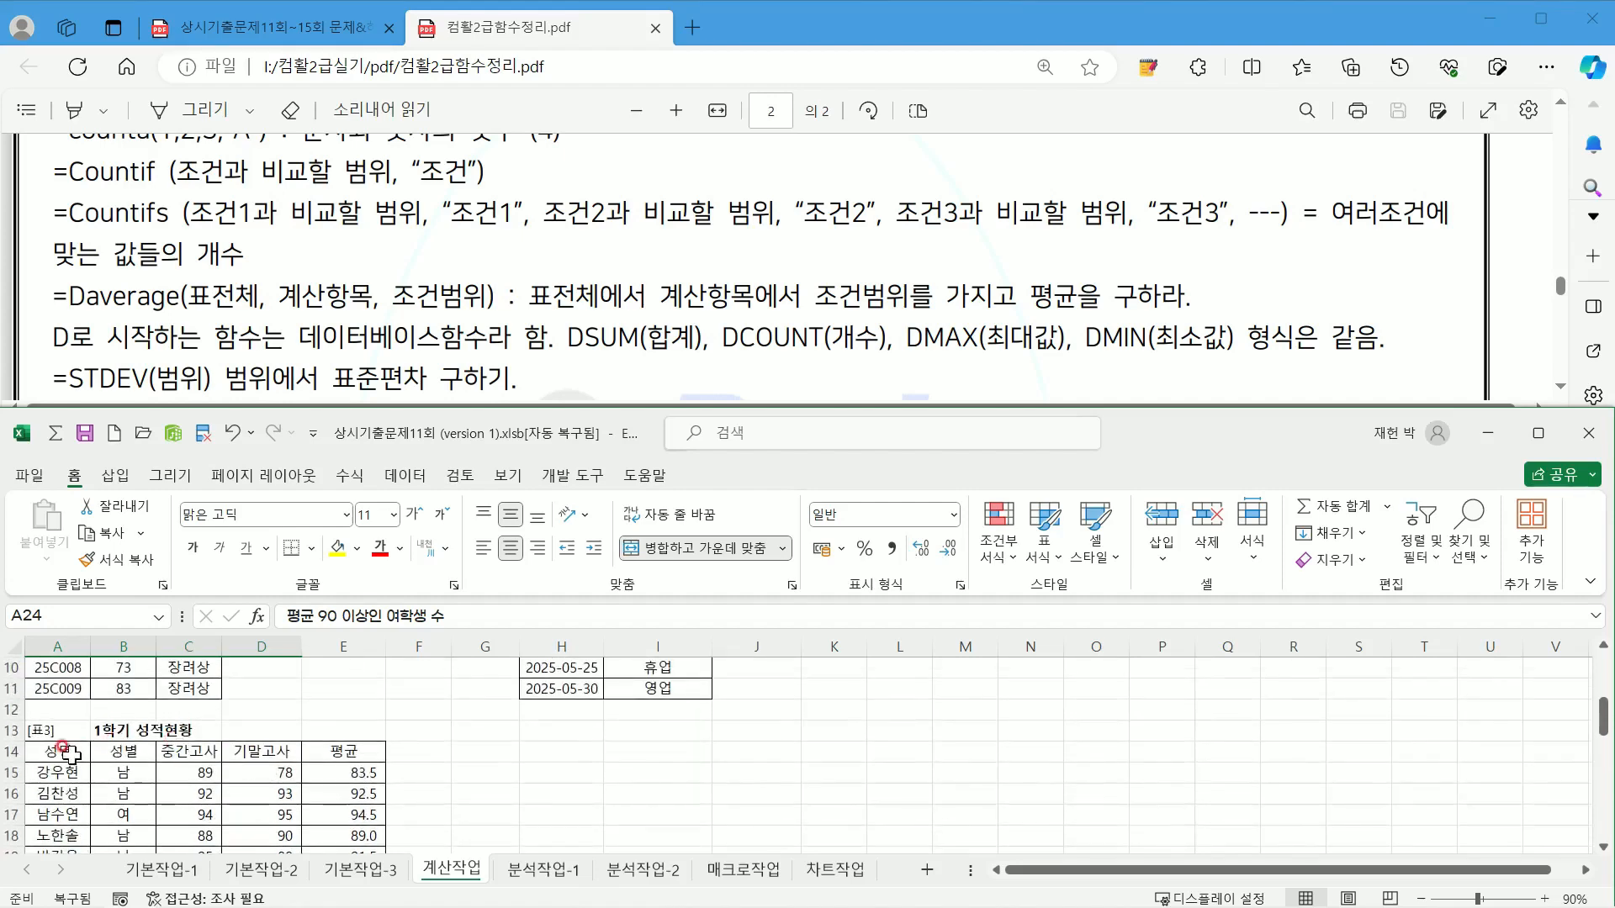
scroll(194, 759, "down", 3)
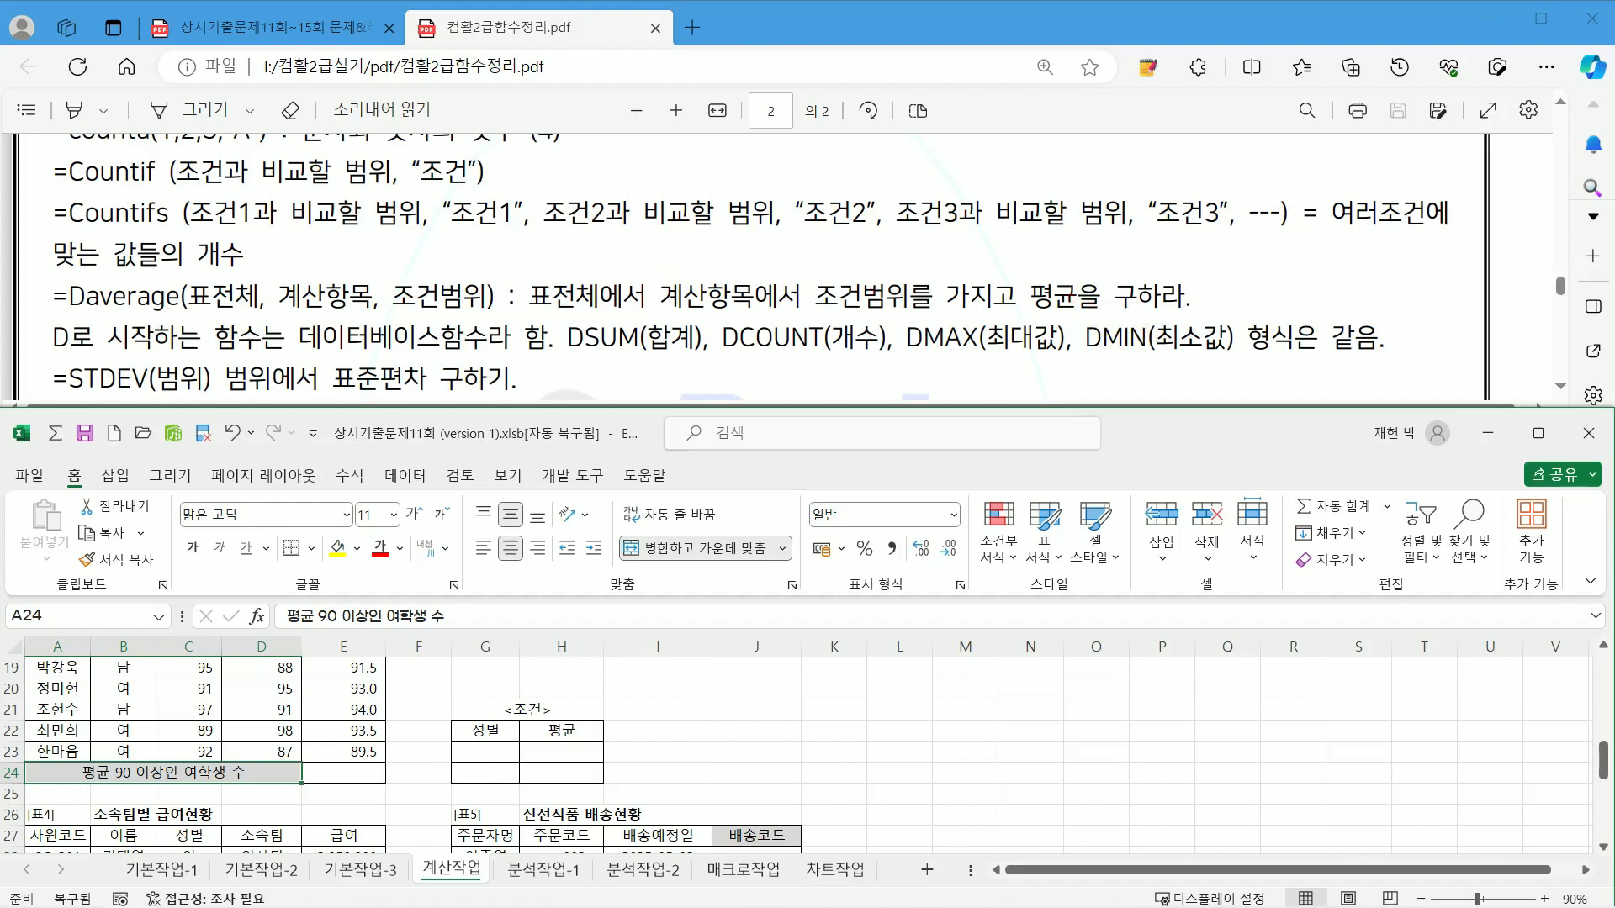
key("ctrl+2")
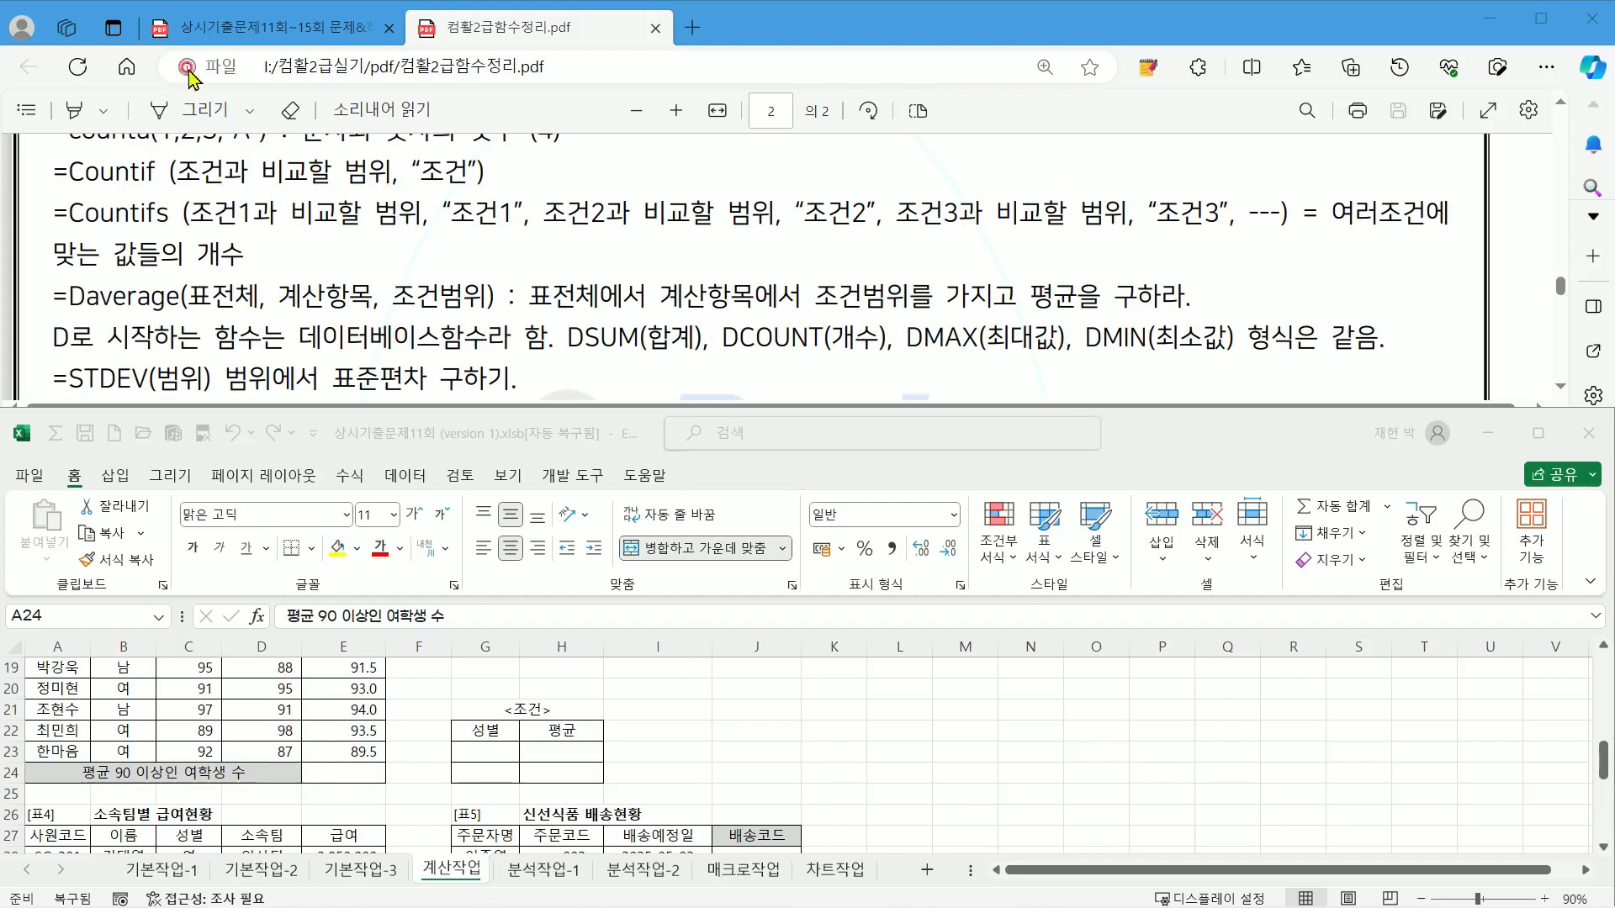
Step: Compare DCOUNTA in task 03 of the exam PDF with the DCOUNT entry in 컴활2급함수정리.pdf
left_click(236, 29)
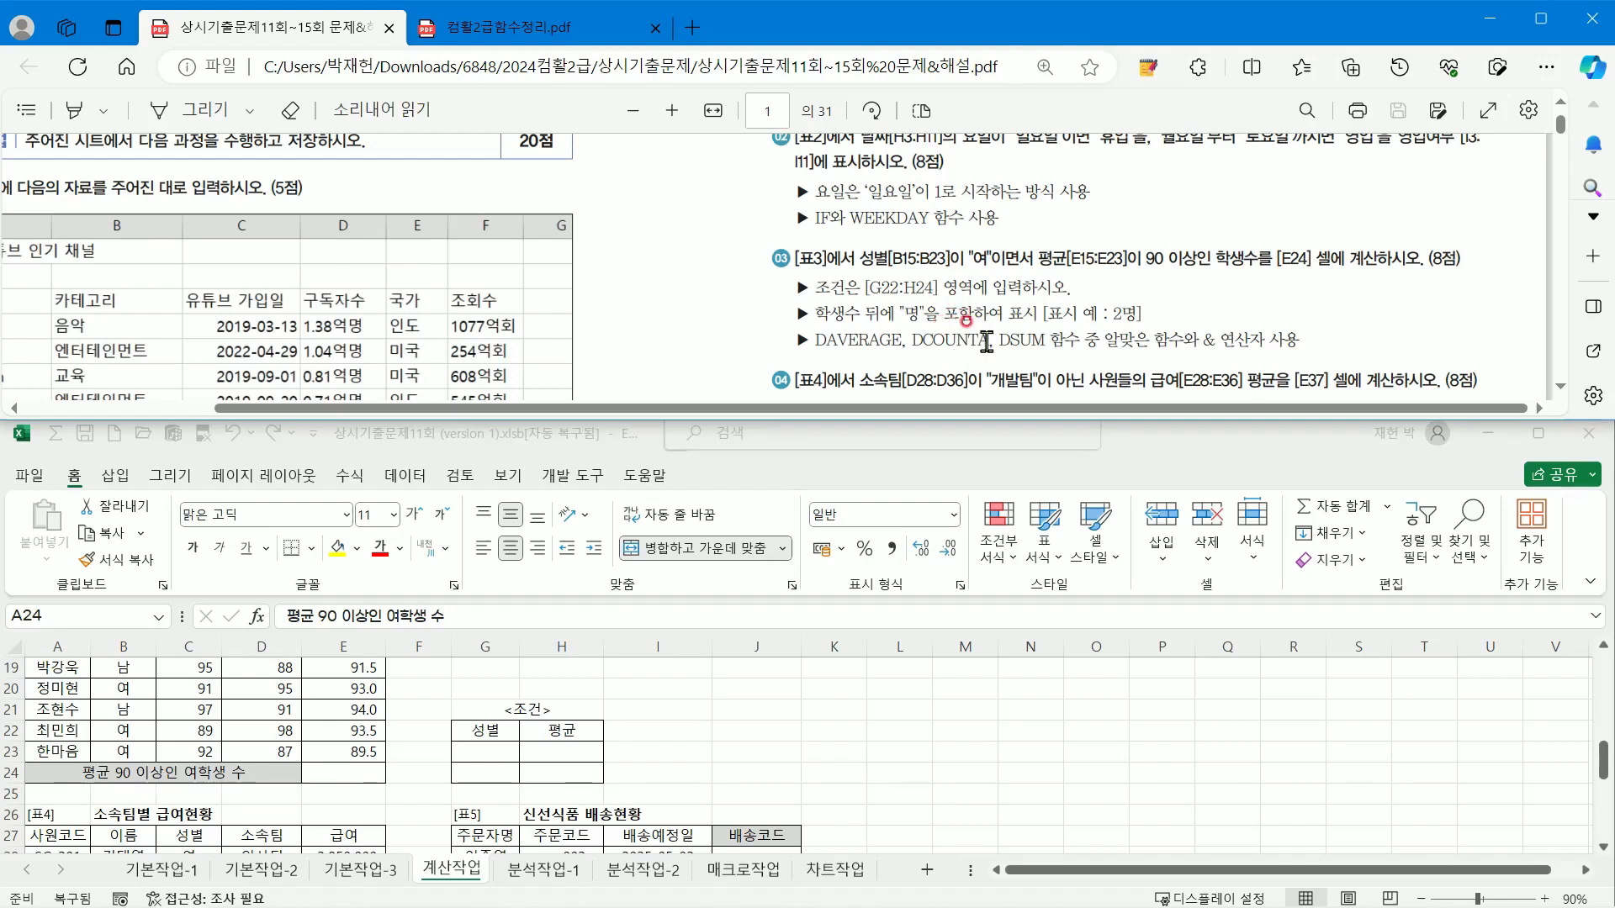
double_click(916, 339)
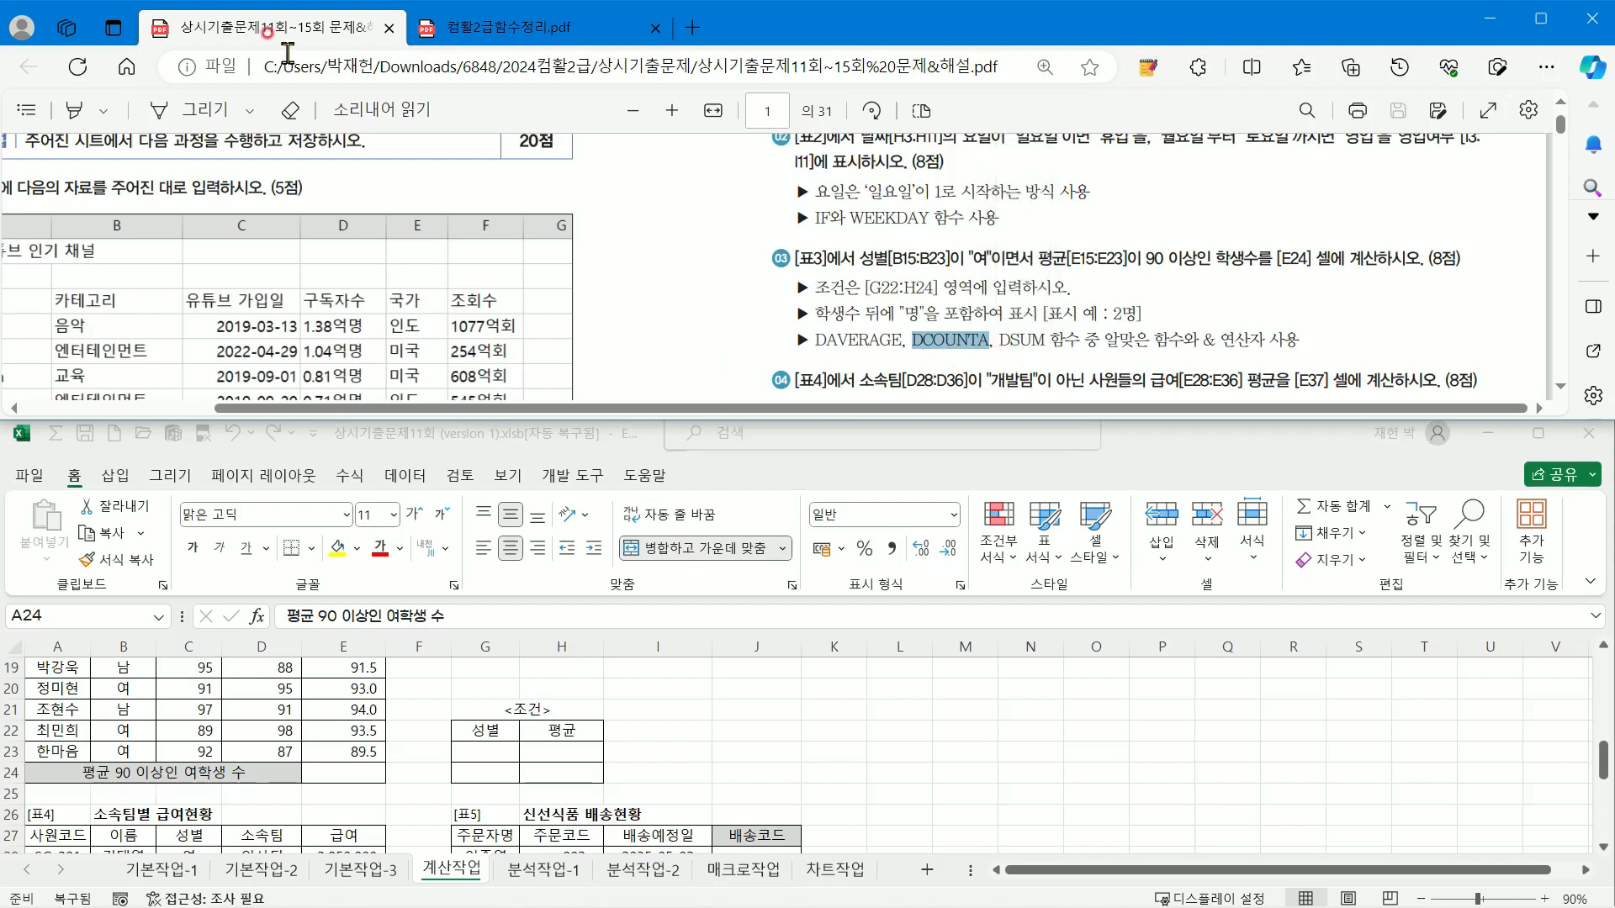
left_click(483, 30)
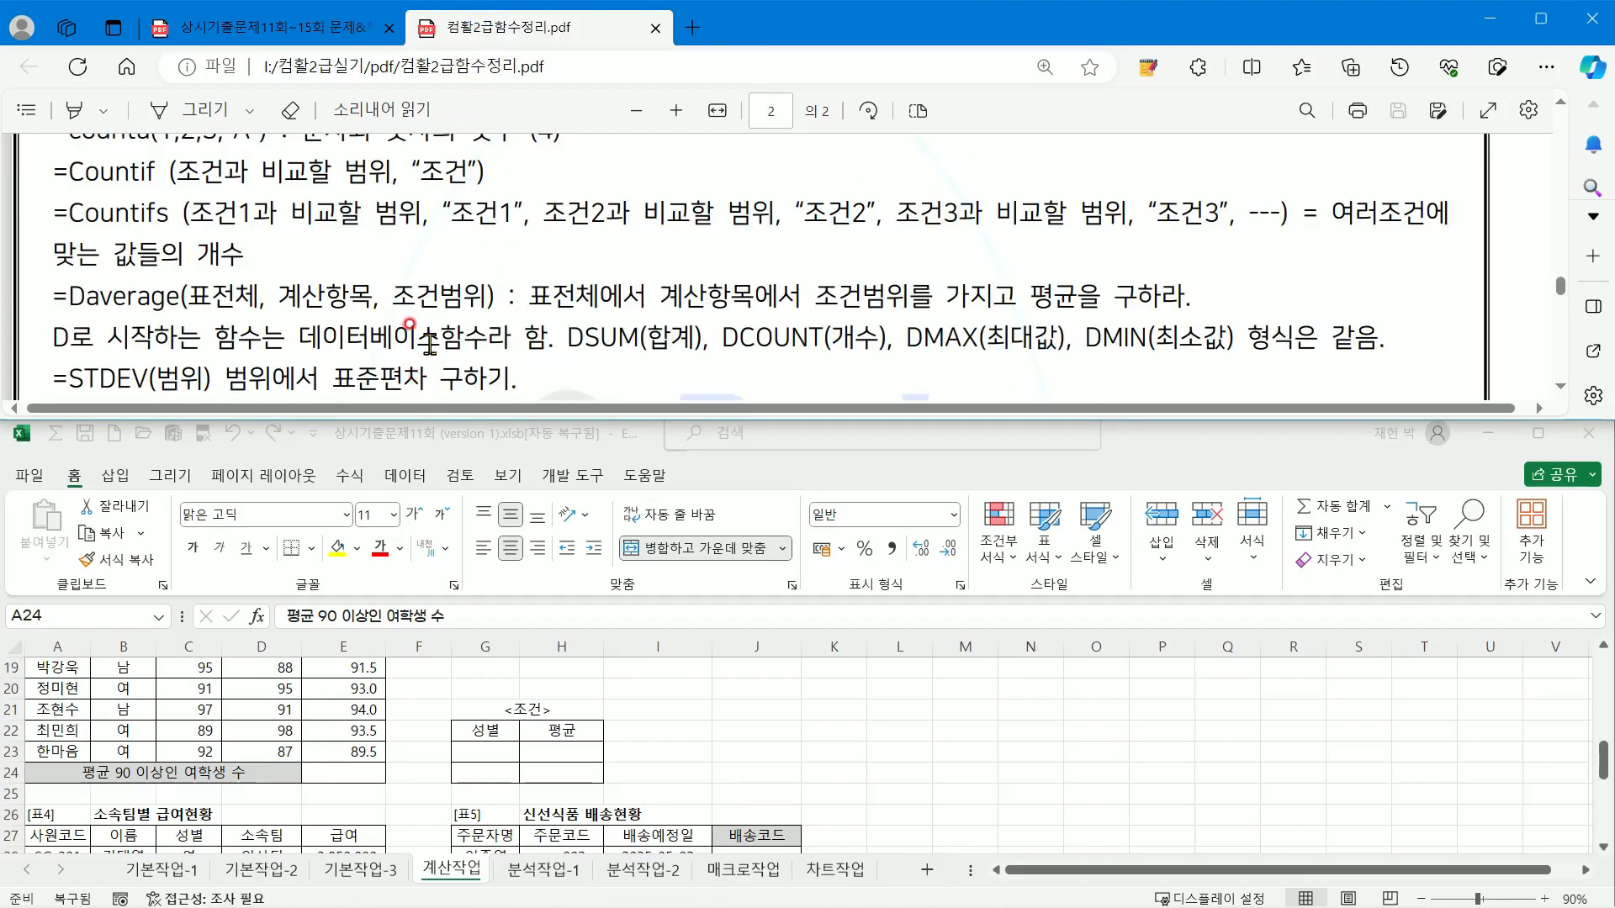
left_click_drag(722, 340, 817, 344)
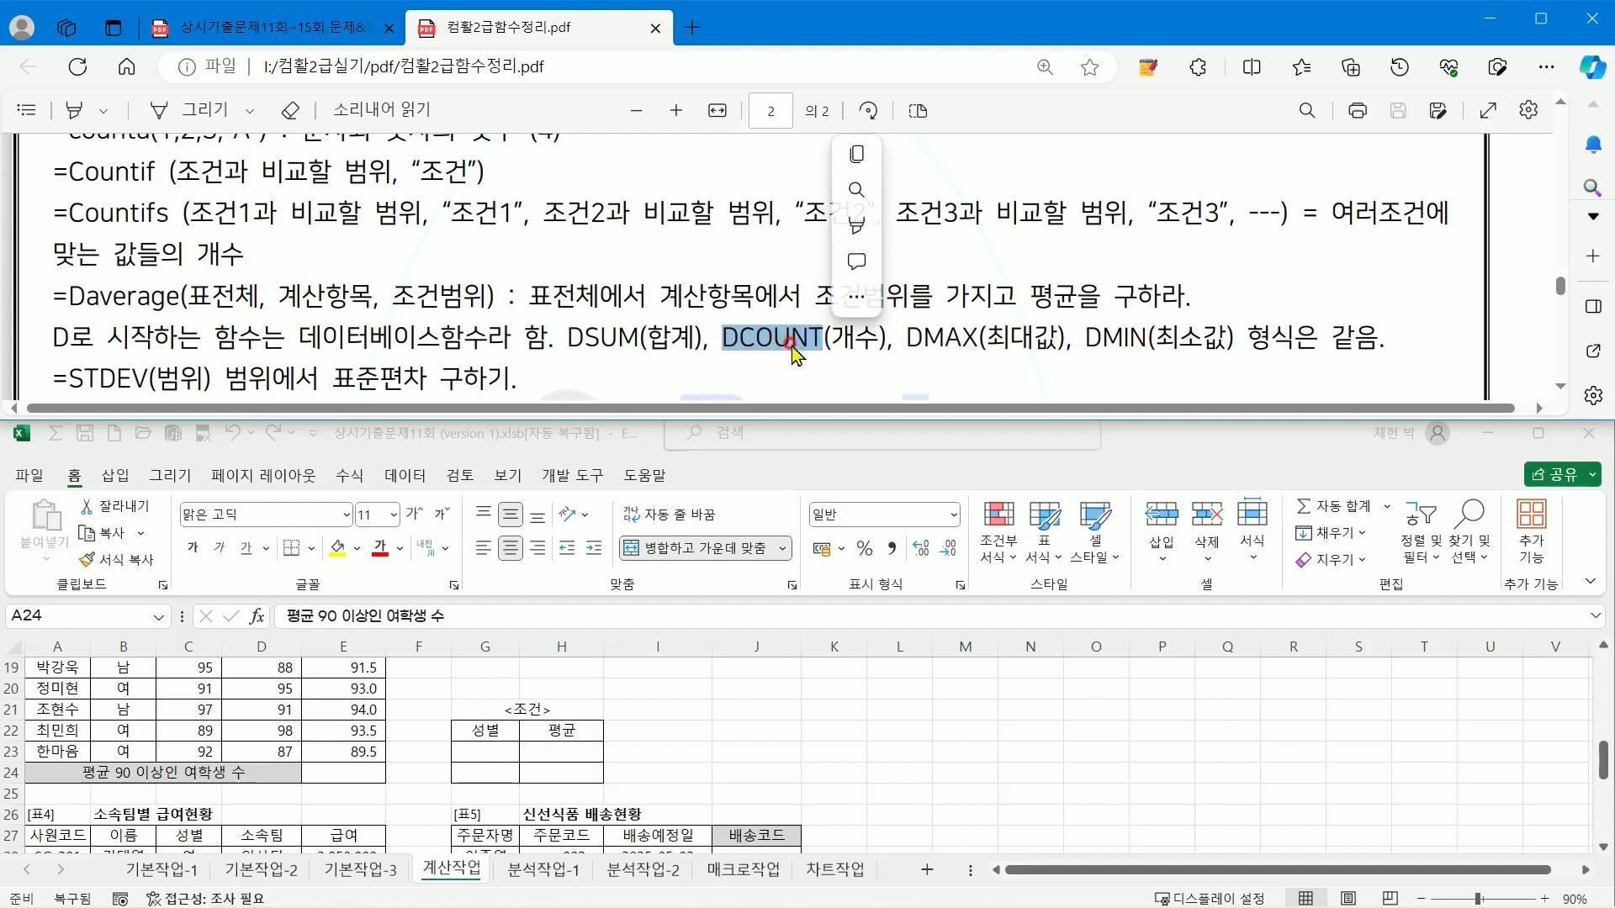
left_click_drag(817, 341, 837, 357)
Step: Copy the gender value 여 from B20 into G23 below the 성별 condition header
left_click(328, 767)
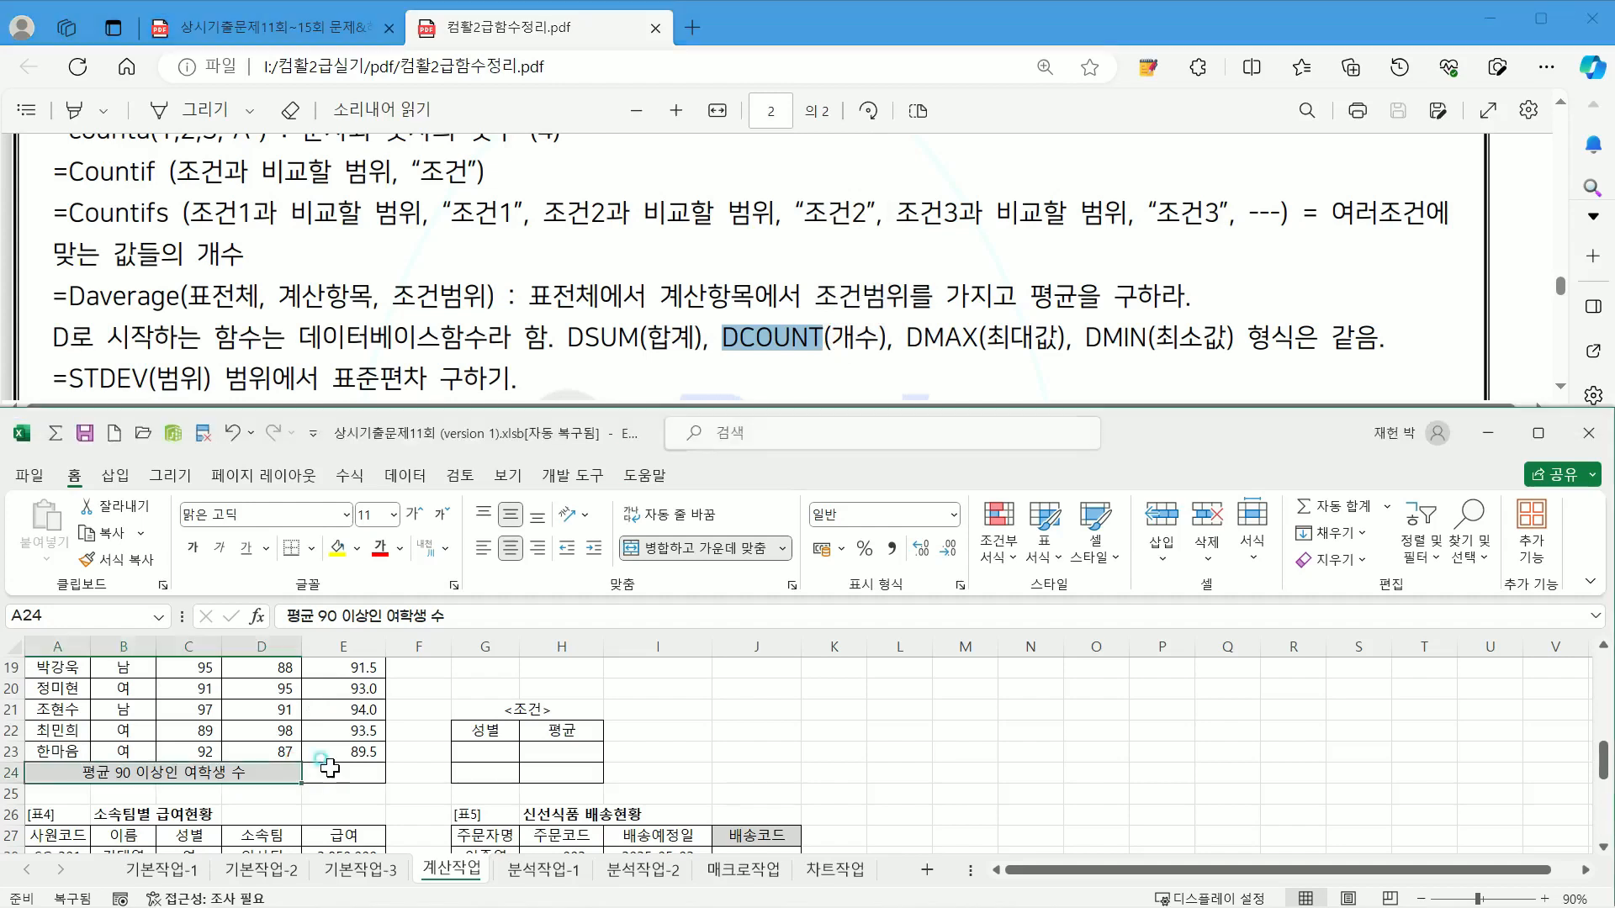
left_click_drag(467, 735, 543, 765)
left_click(496, 736)
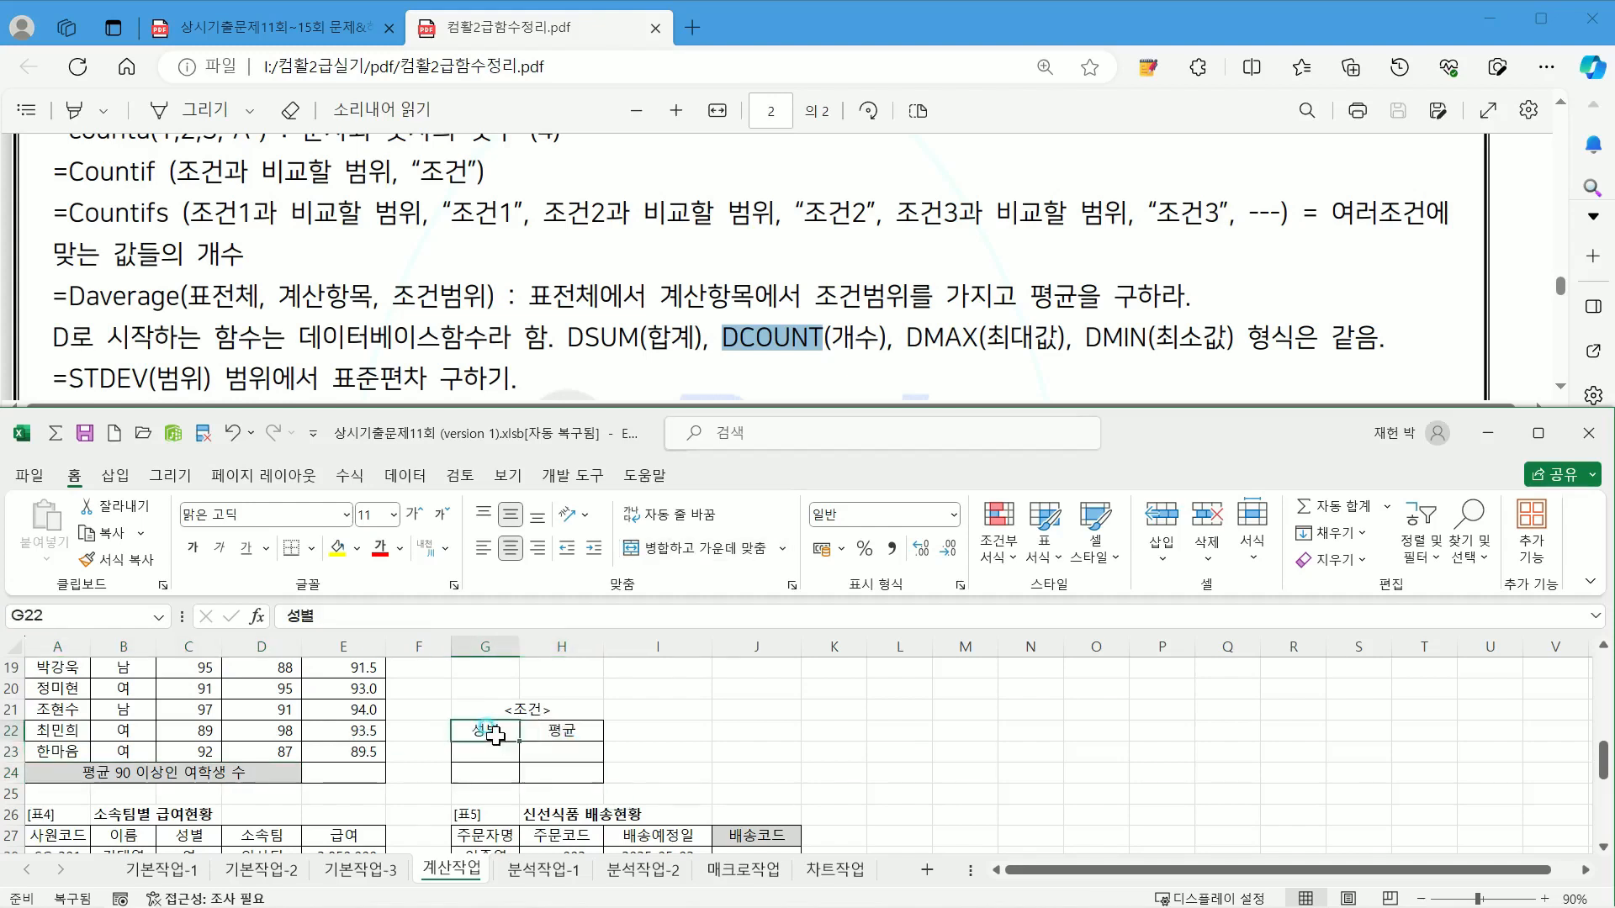
left_click(560, 733)
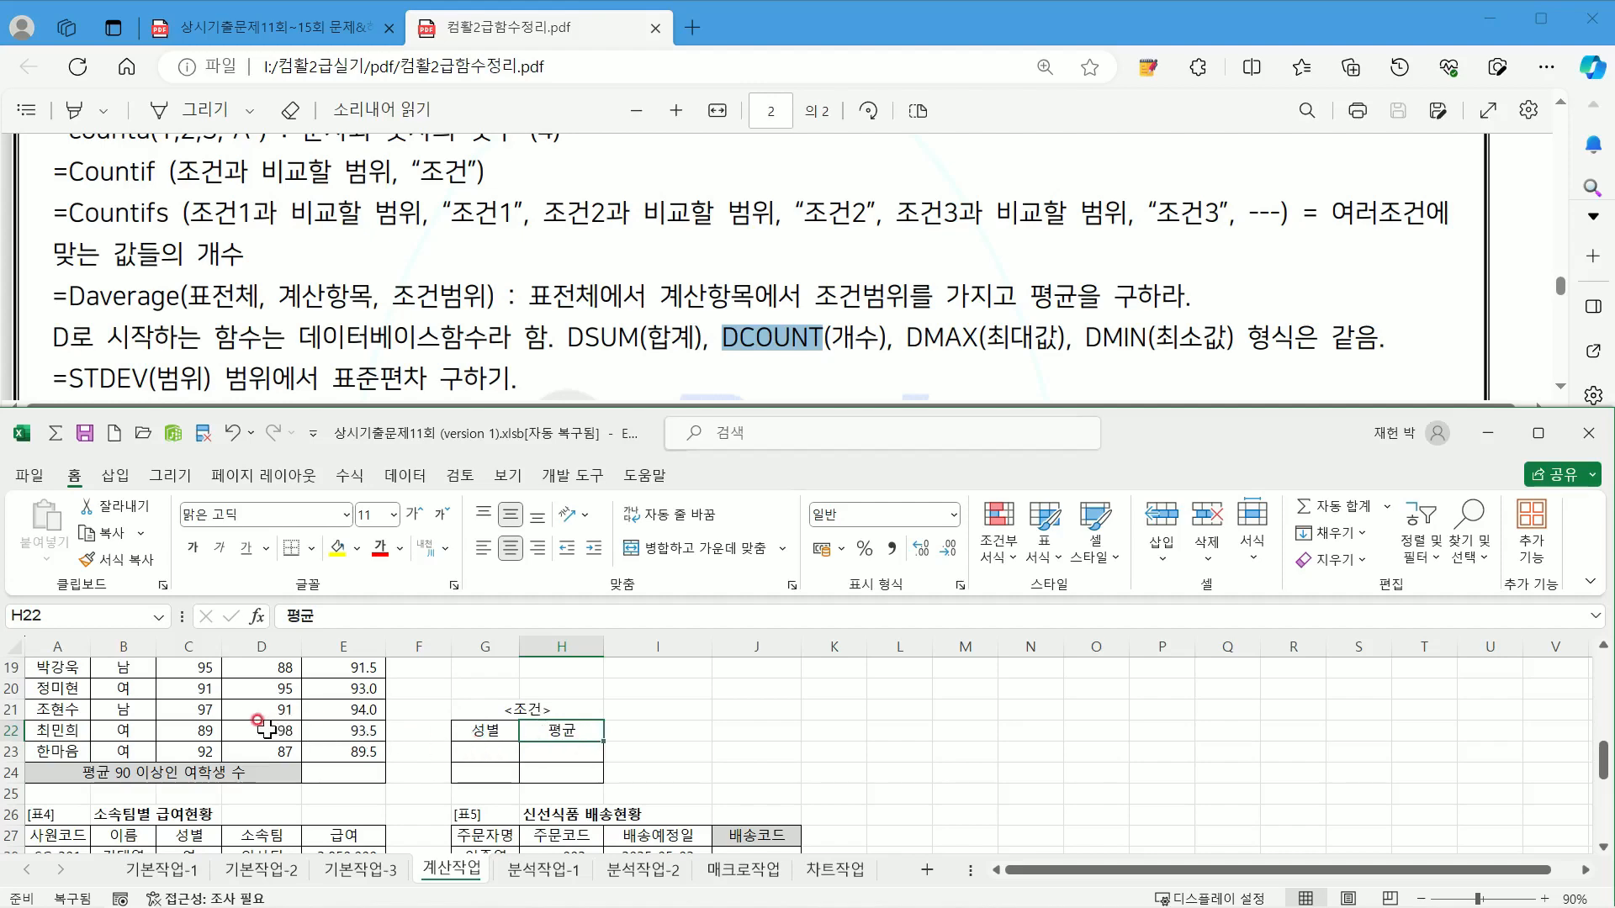
scroll(156, 722, "up", 1)
scroll(147, 728, "up", 1)
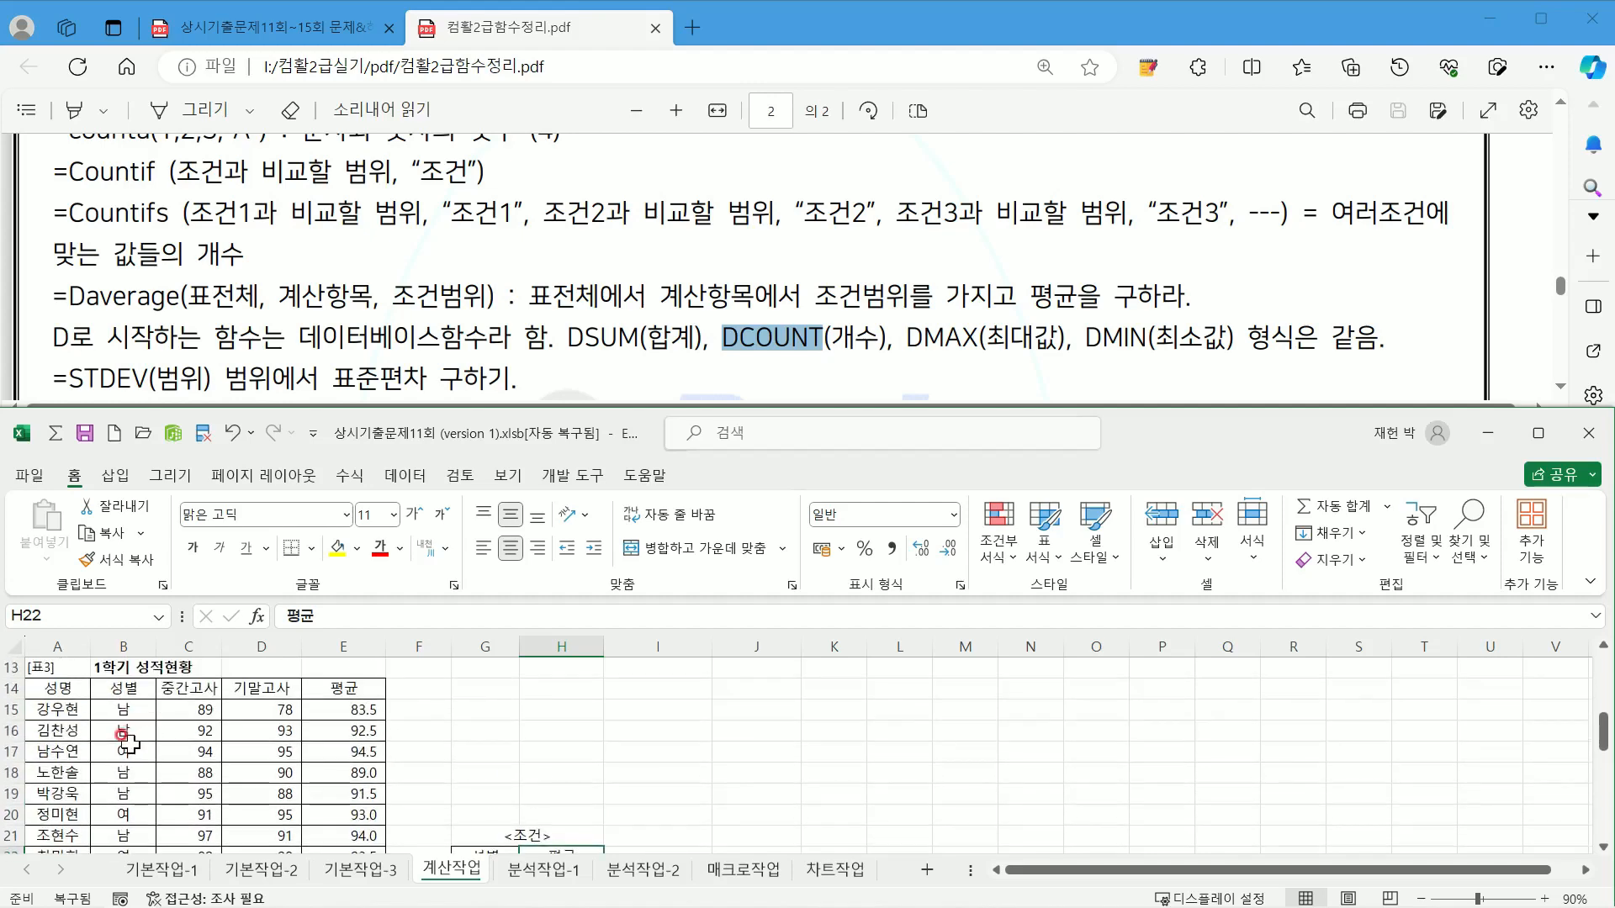
scroll(139, 715, "down", 2)
left_click(125, 689)
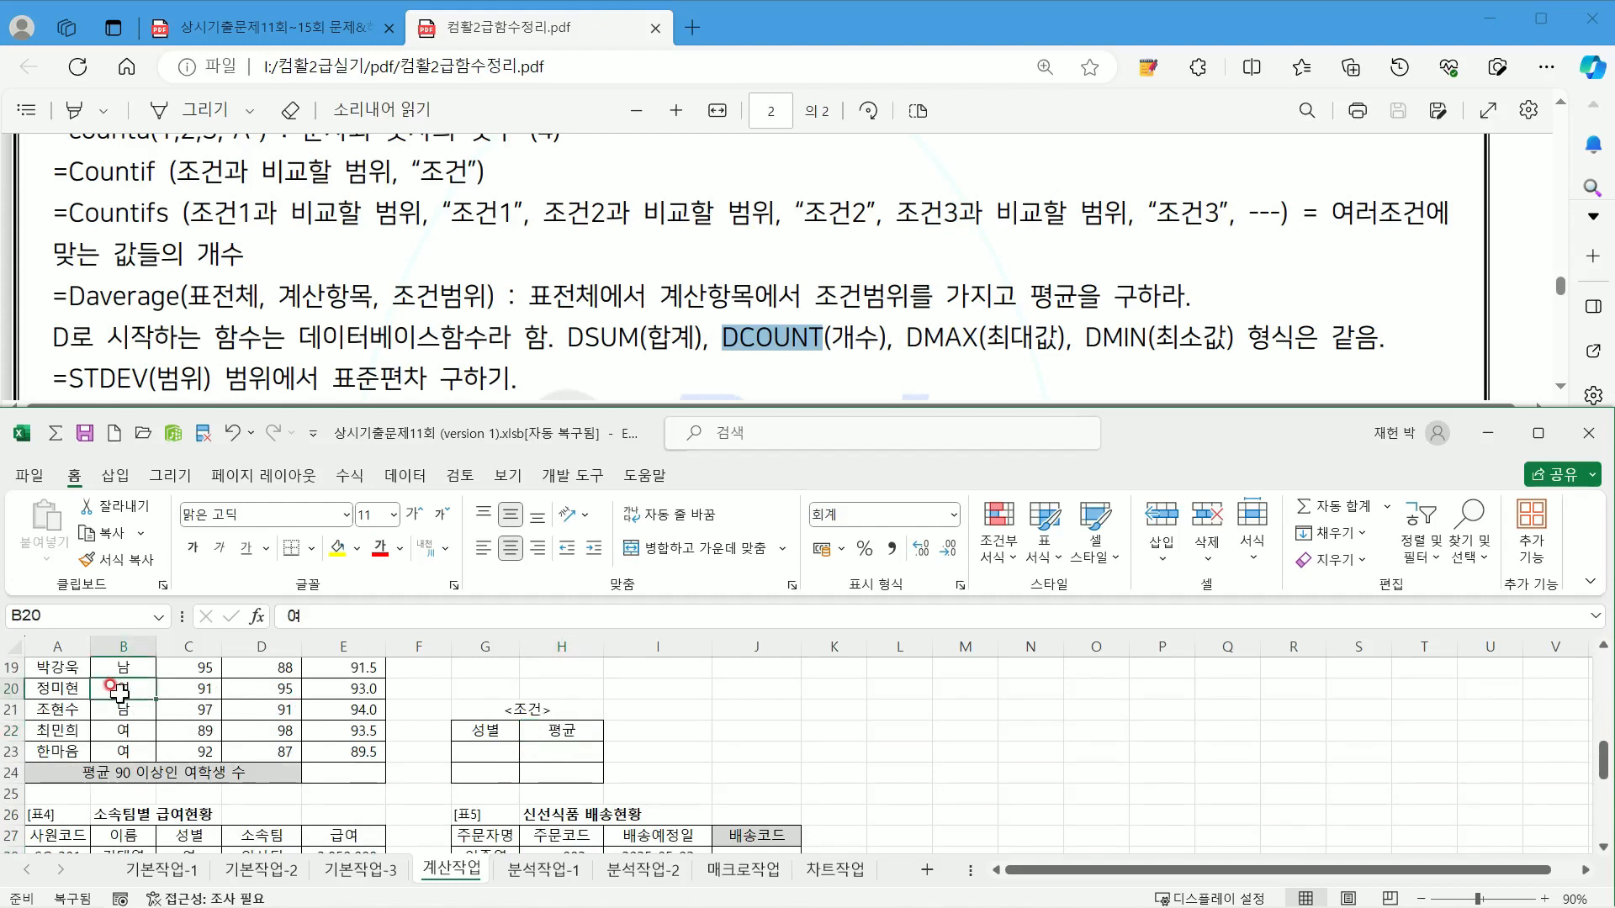
key("ctrl+c")
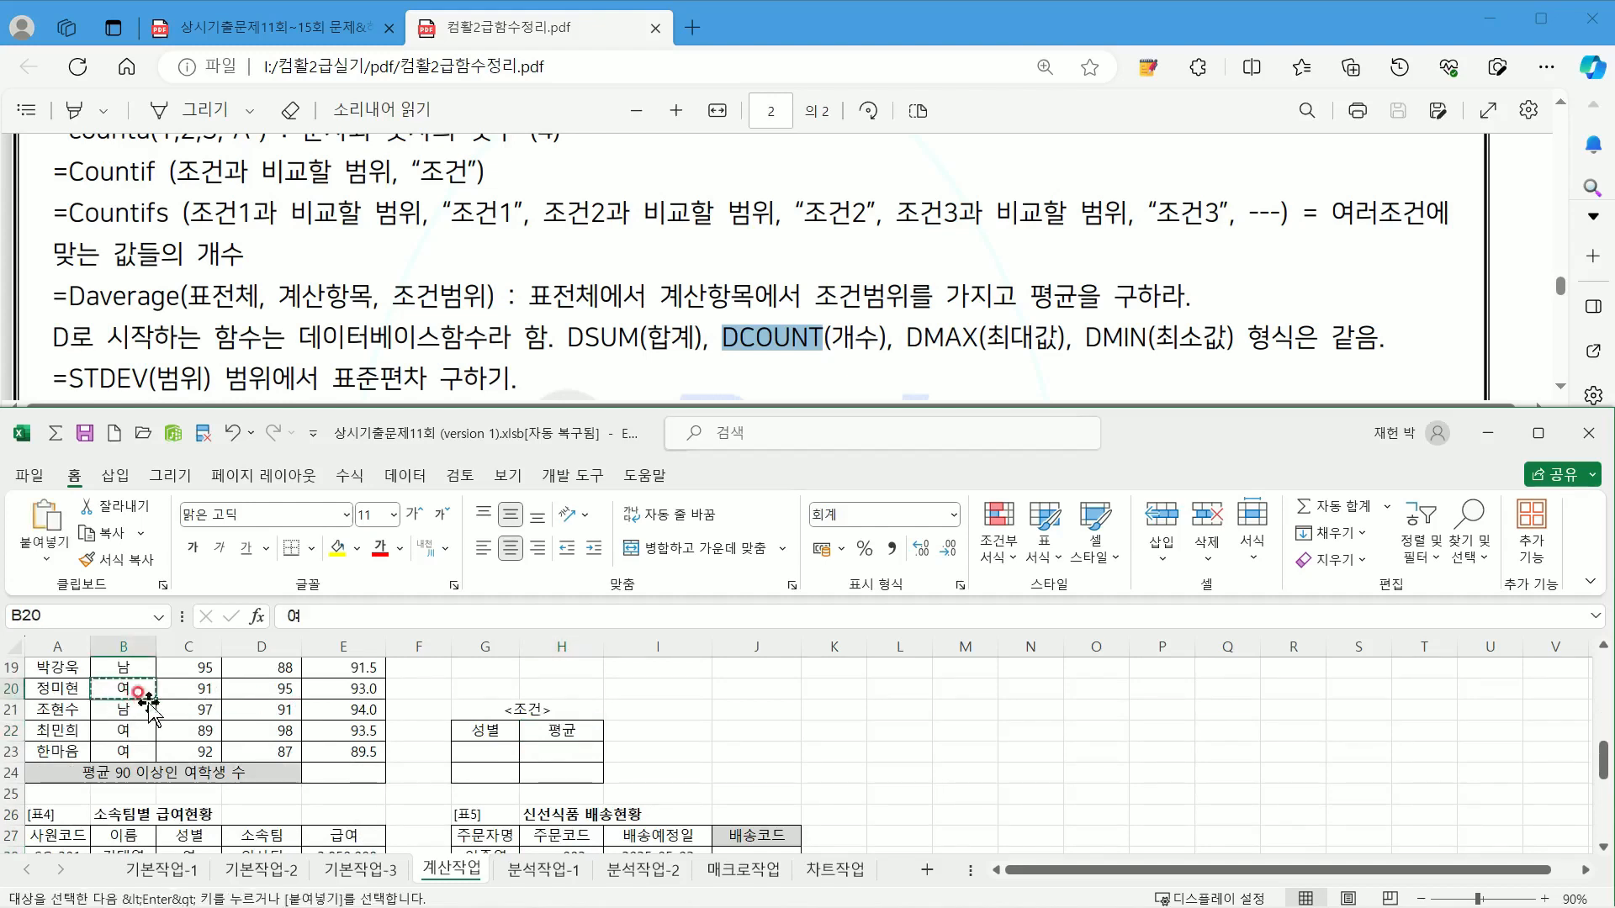
left_click(504, 754)
key("ctrl+v")
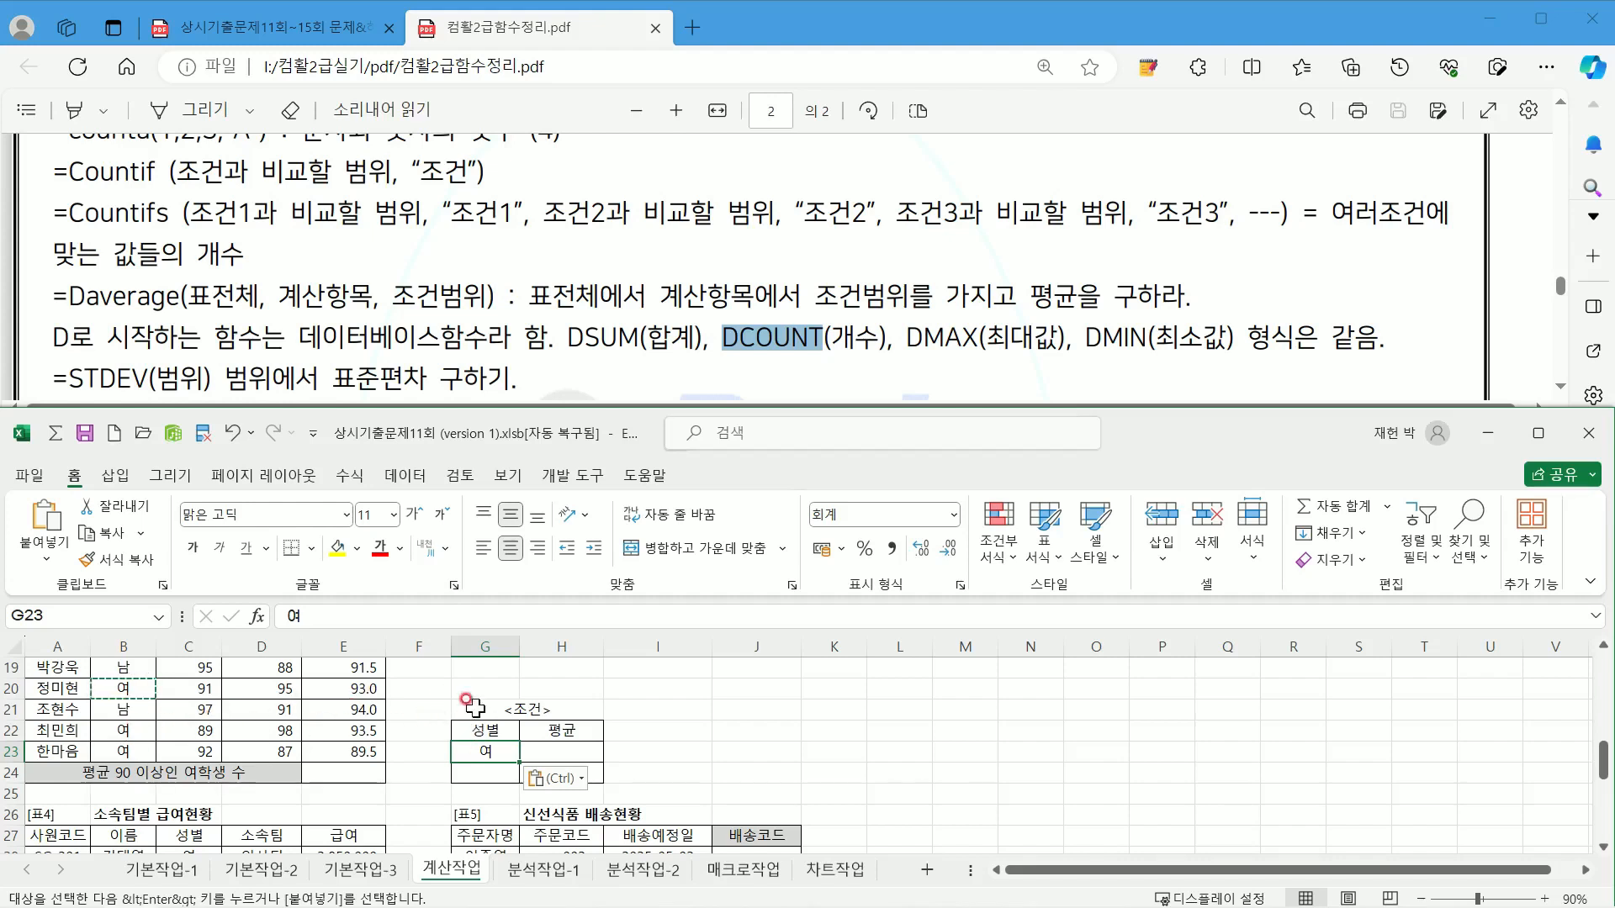
Step: Enter the condition >=90 in H23 below the 평균 condition header
left_click(562, 753)
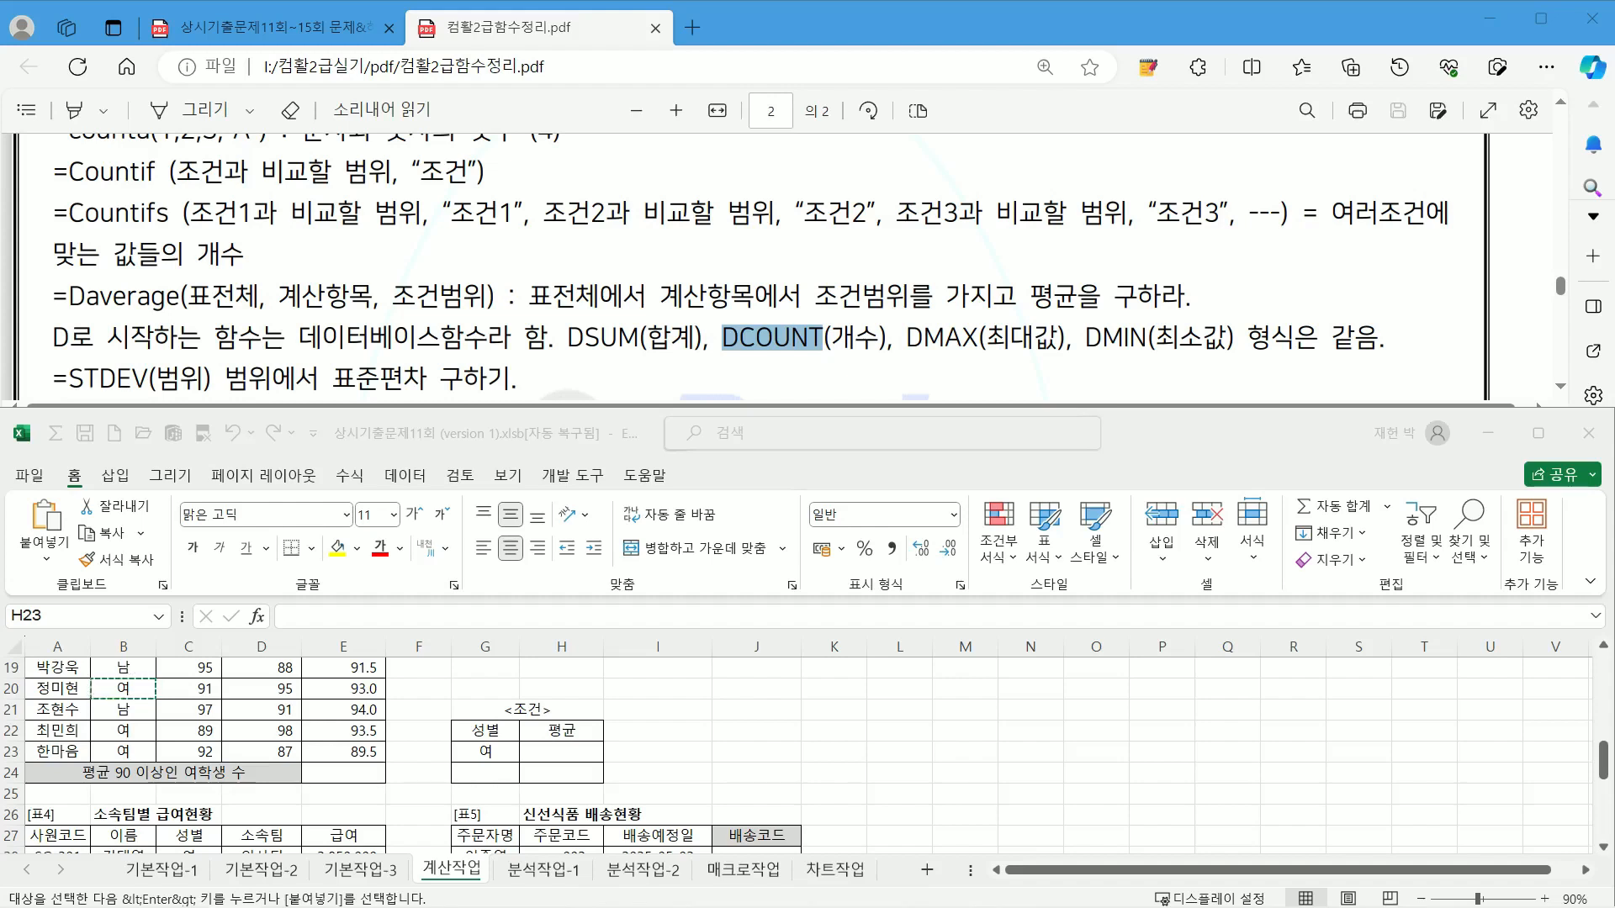
left_click(96, 581)
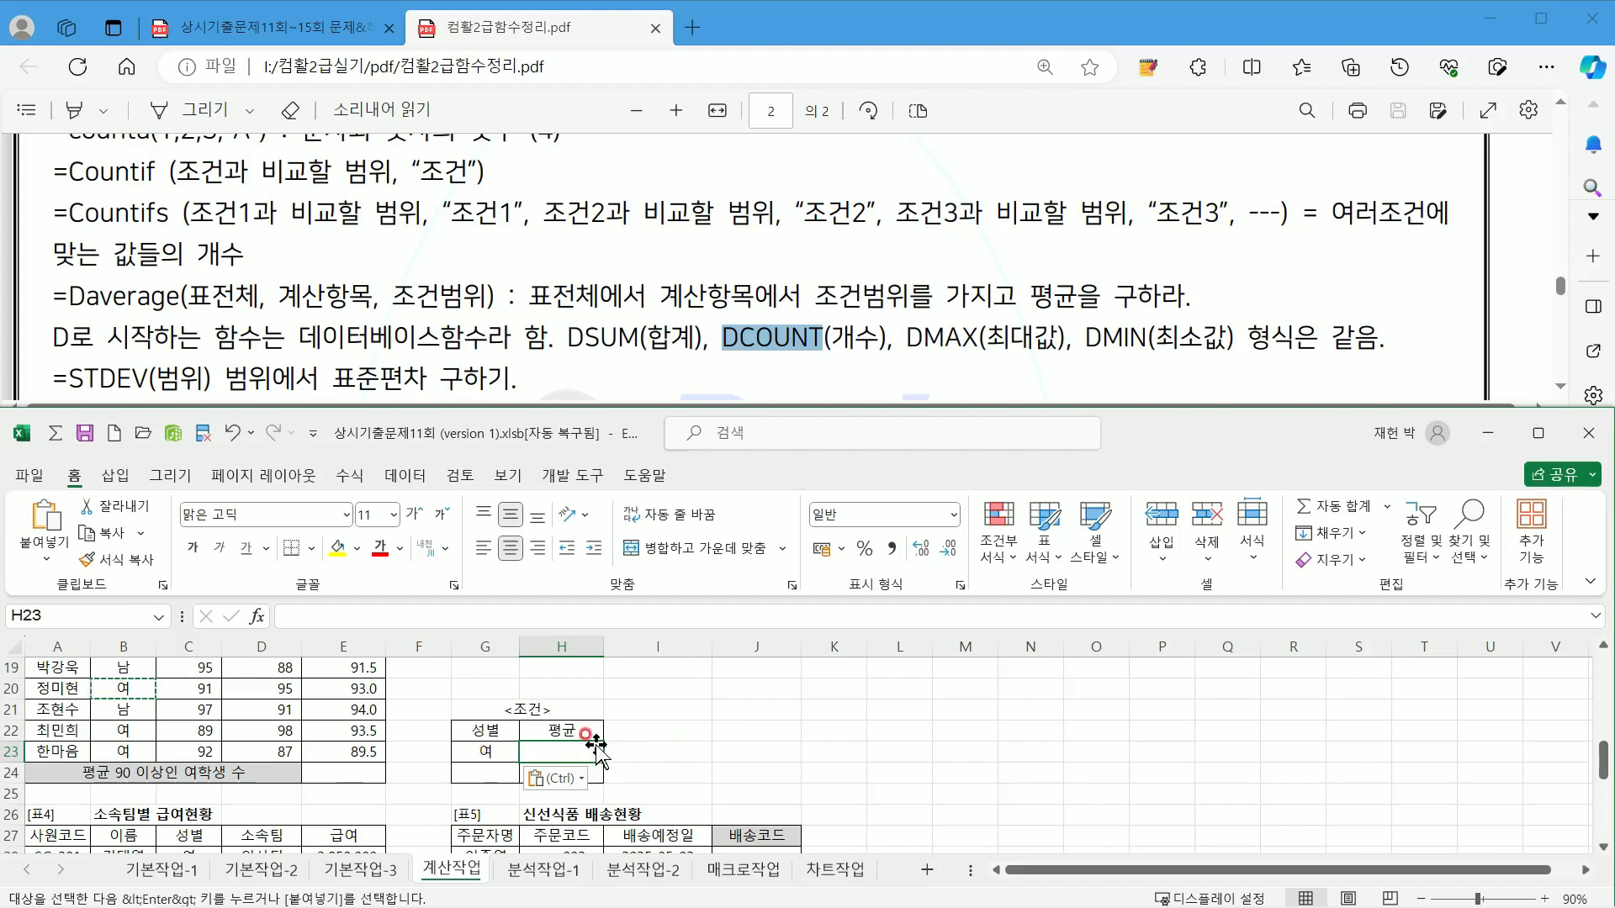
type(">=90")
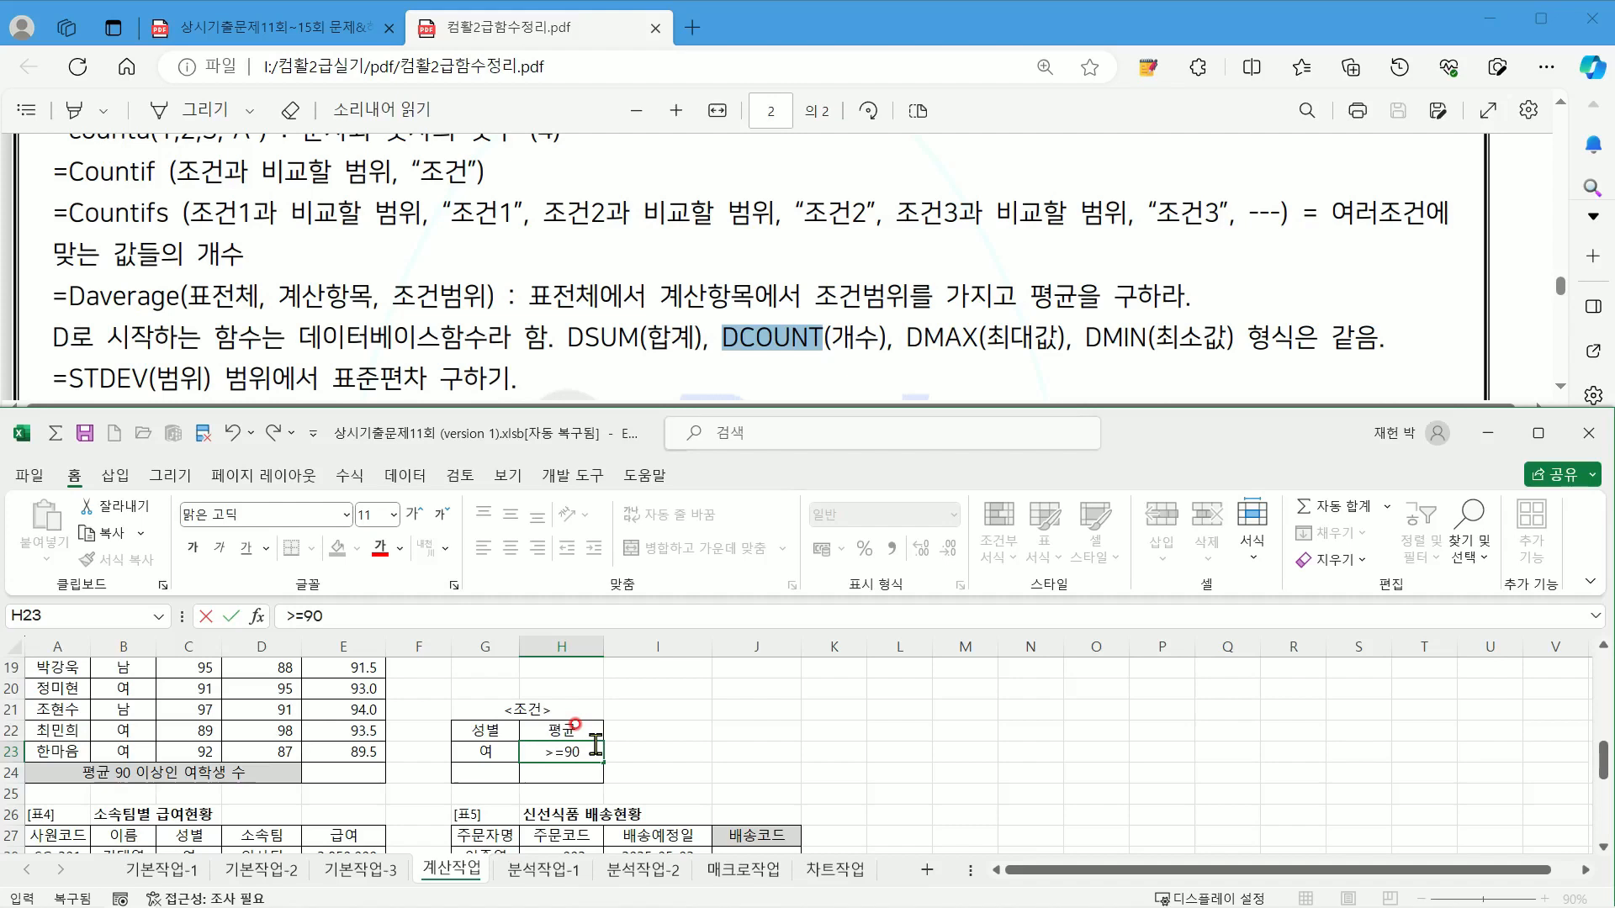
key("Return")
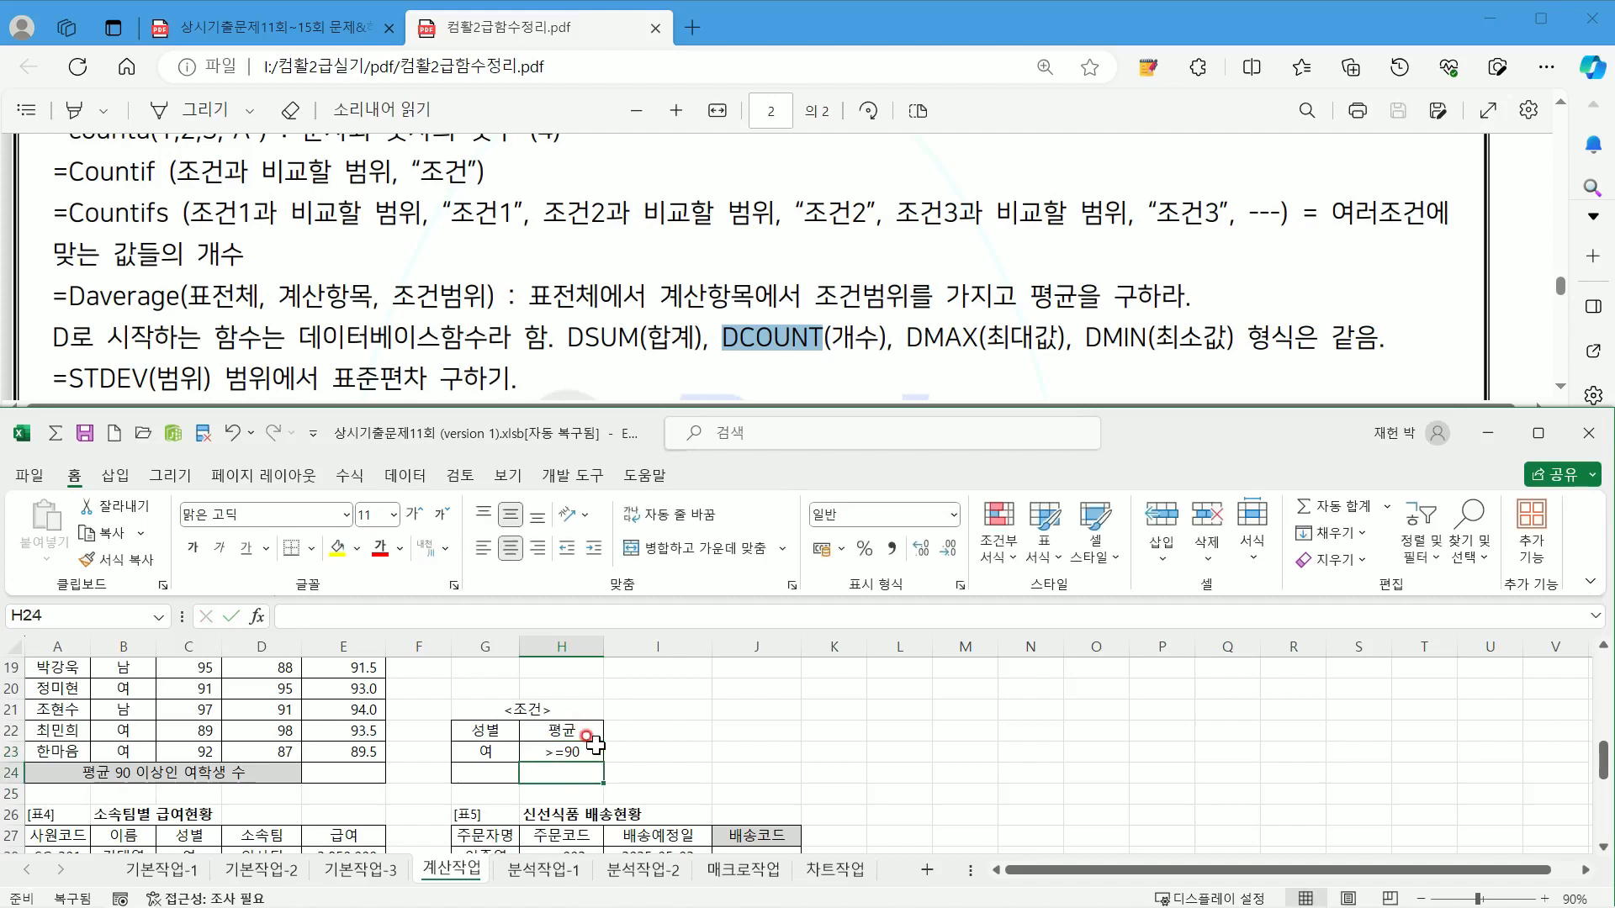
Step: Write the note "같은행 AND조건" in I23 beside the condition row
left_click(473, 750)
left_click(662, 751)
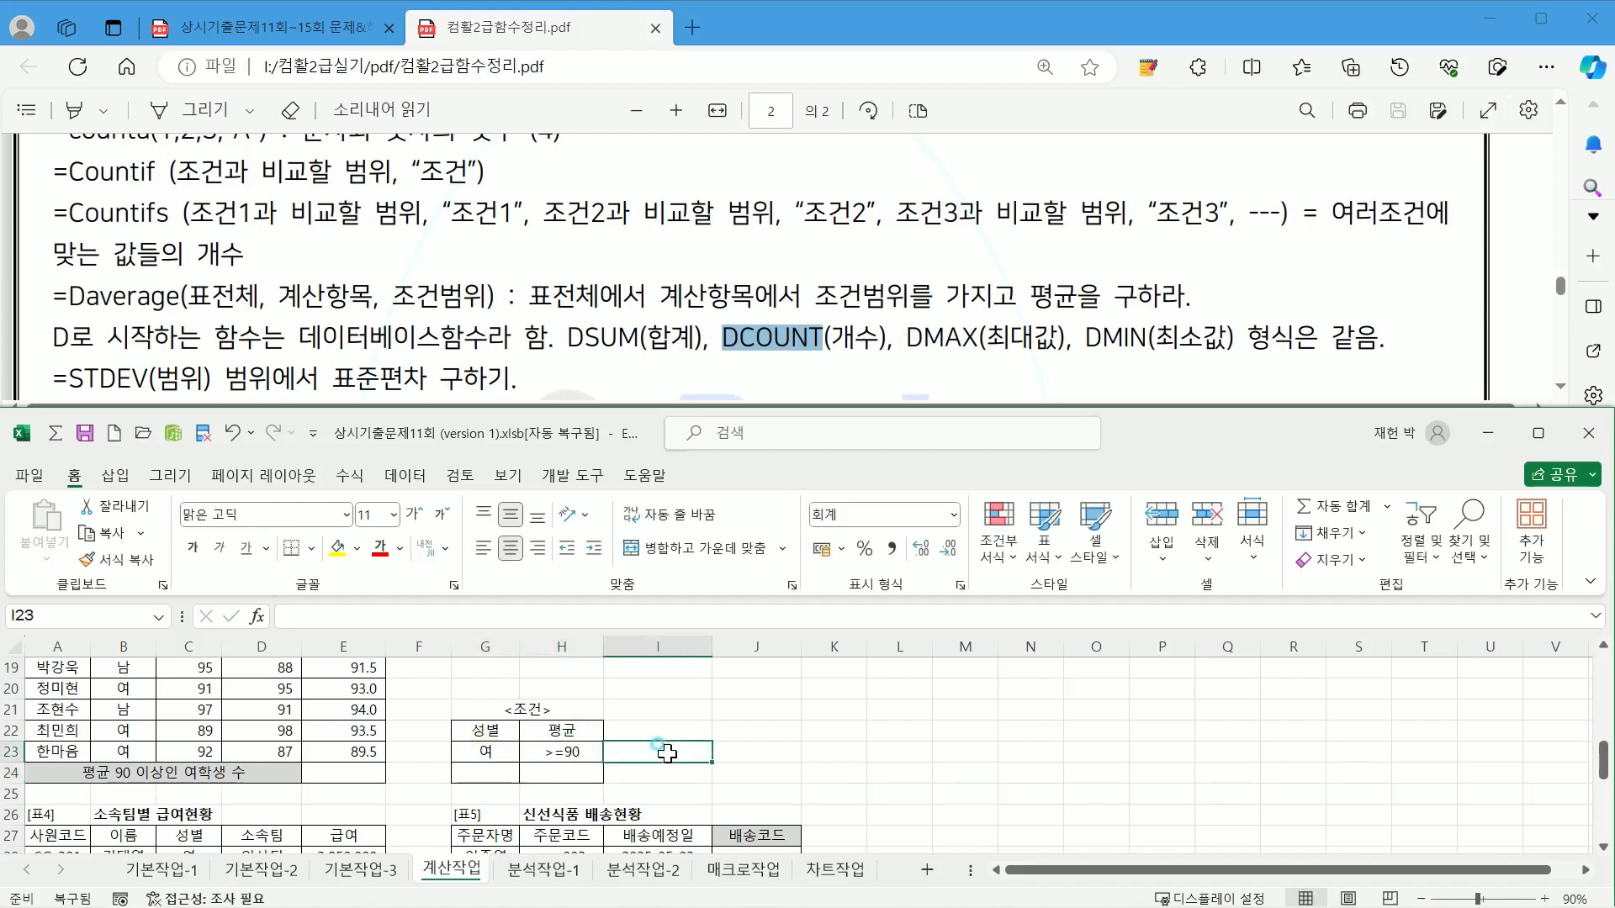
type("가")
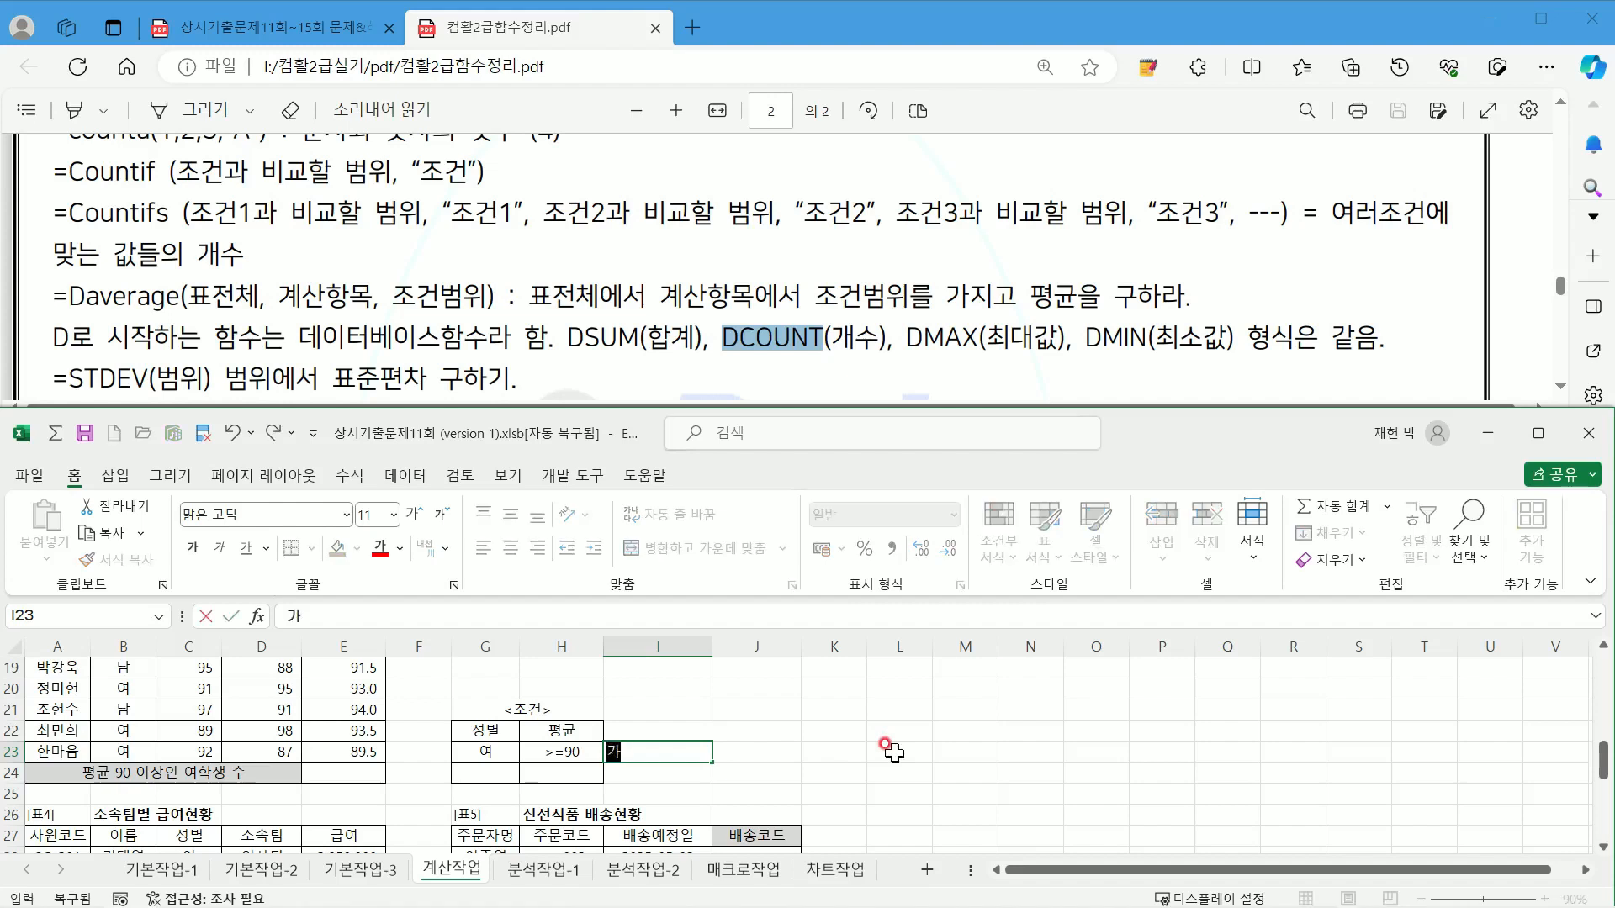
type("같은행 AND")
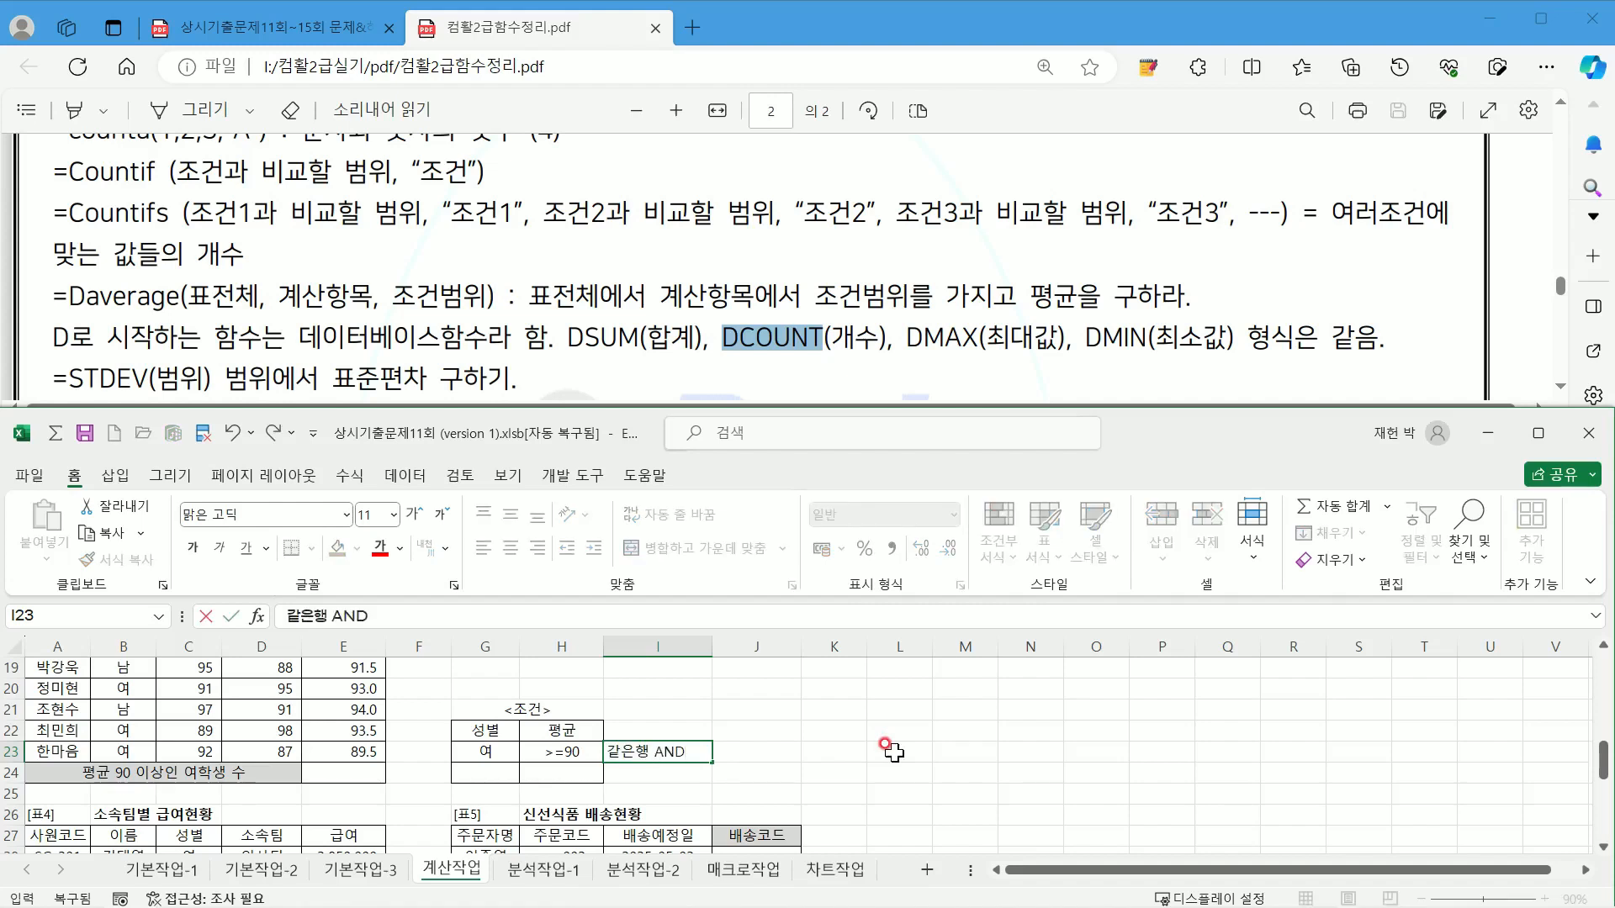
type("조건")
key("Return")
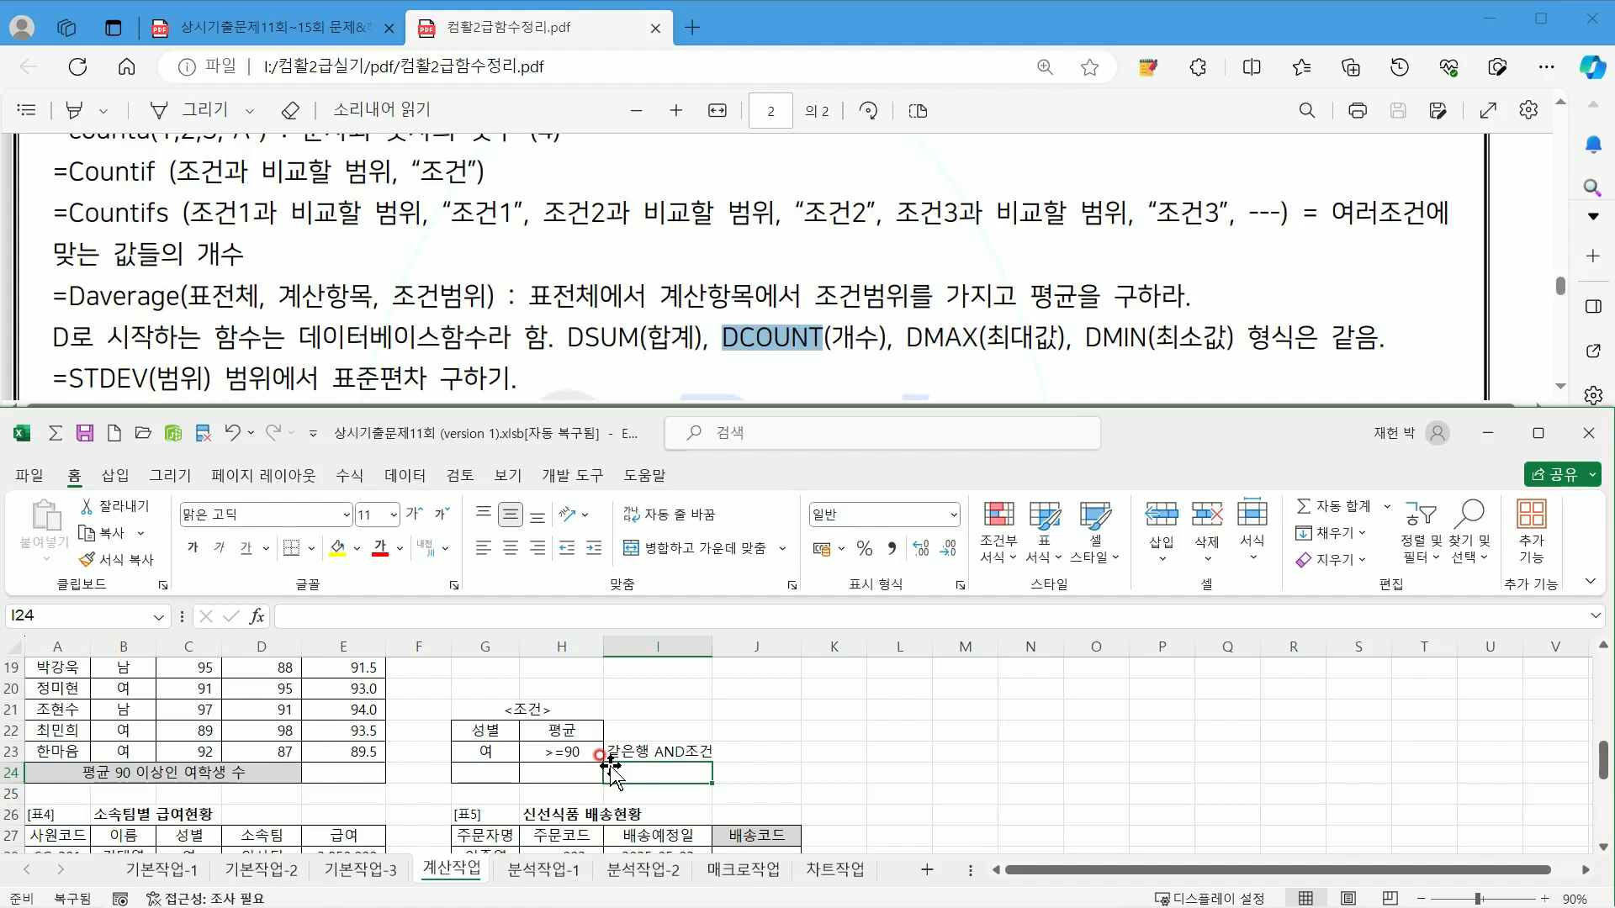
Step: Move the >=90 condition from H23 down to H24, one row below the gender condition
left_click(498, 748)
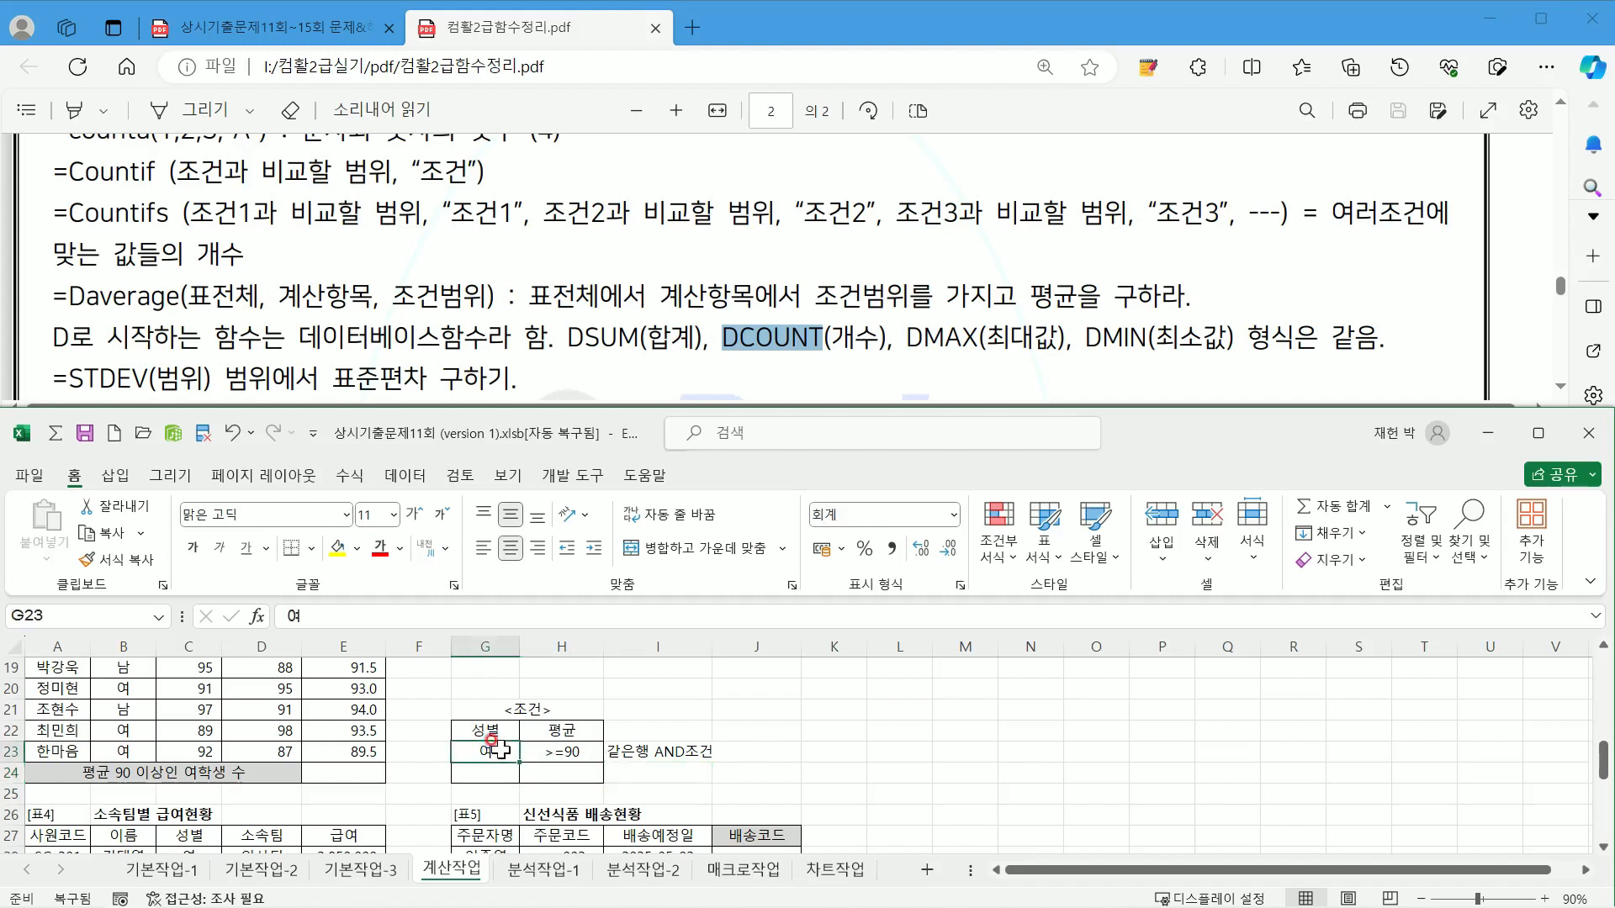
left_click(569, 748)
left_click_drag(569, 749, 566, 772)
Step: Write the note "다른행 OR 조건" in I24 beside the second condition row
double_click(632, 777)
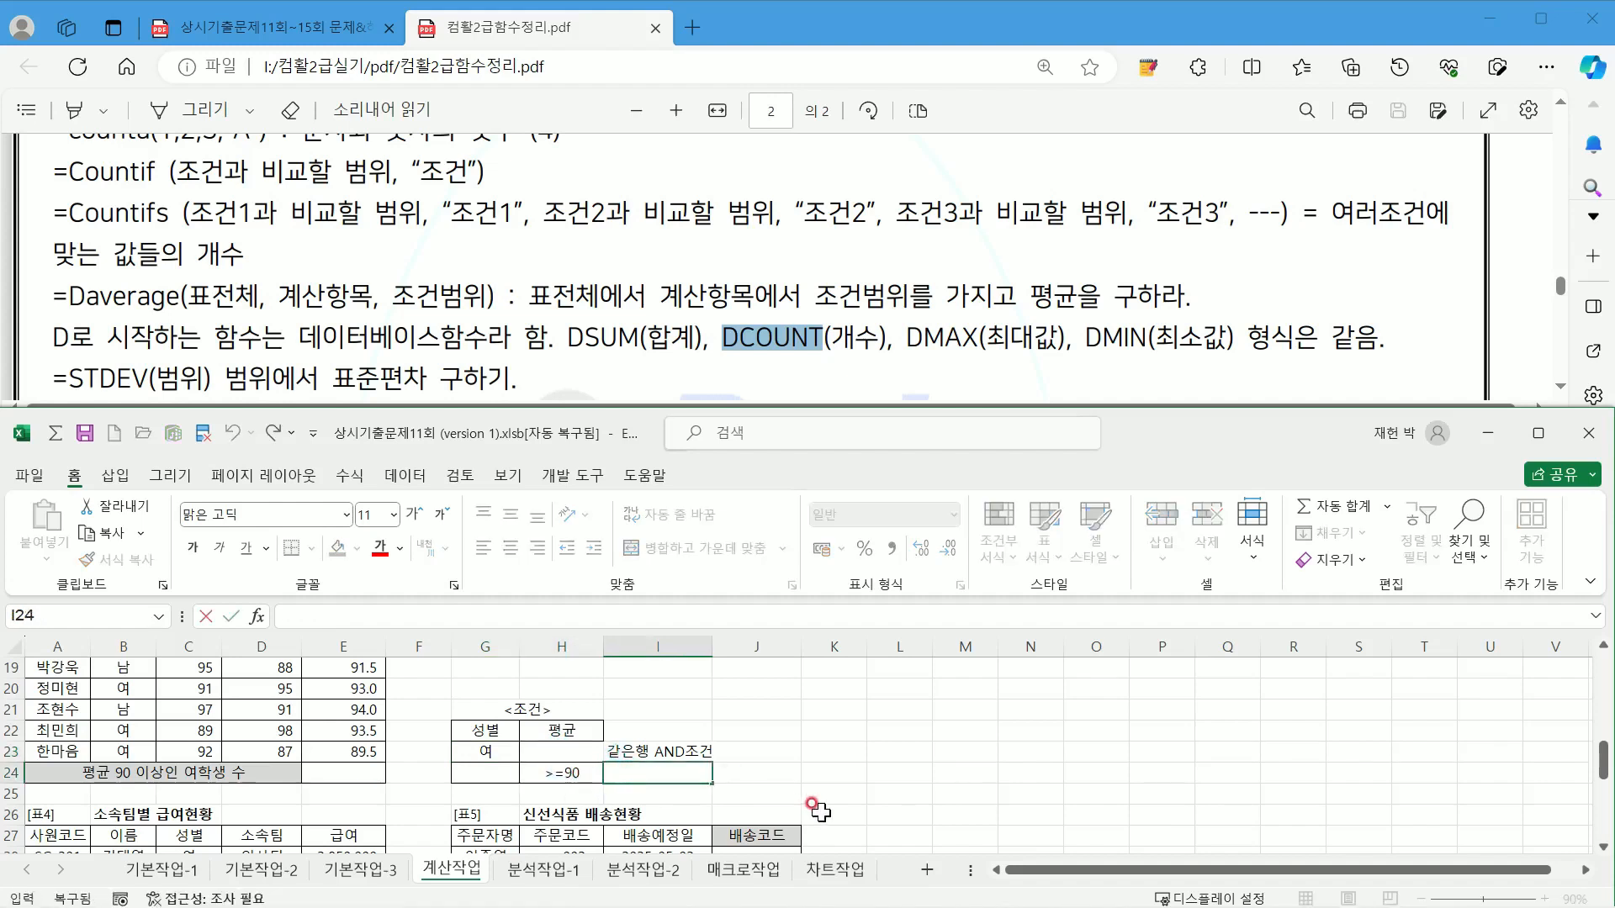
type("다른행")
key("BackSpace")
key("BackSpace")
key("Hangul")
type("OR")
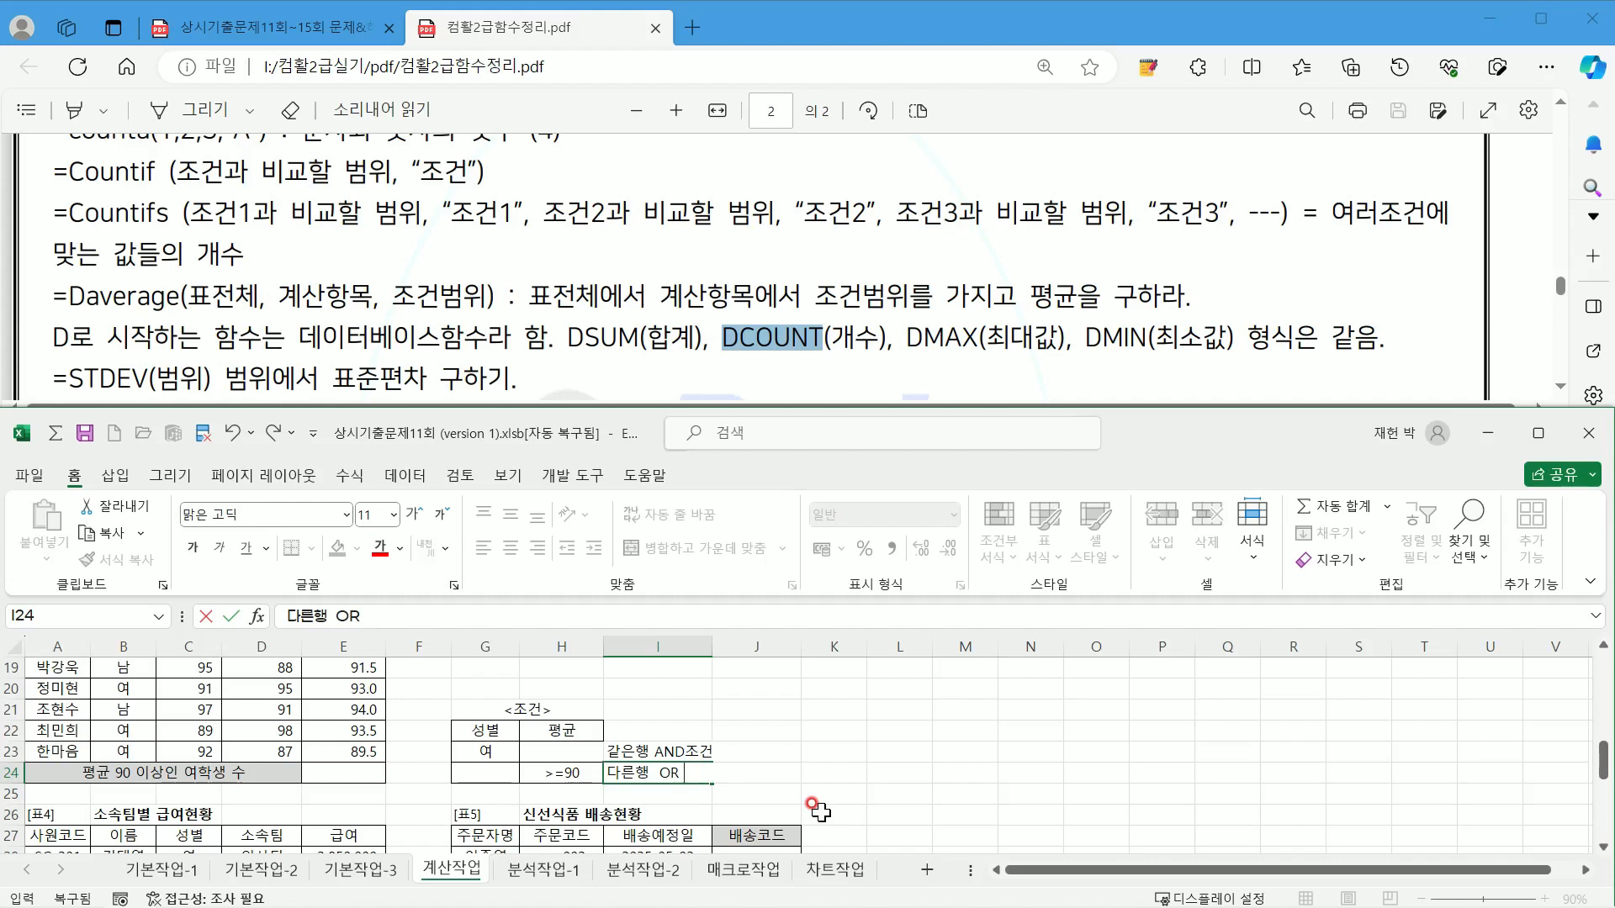
type(" 조건")
key("Return")
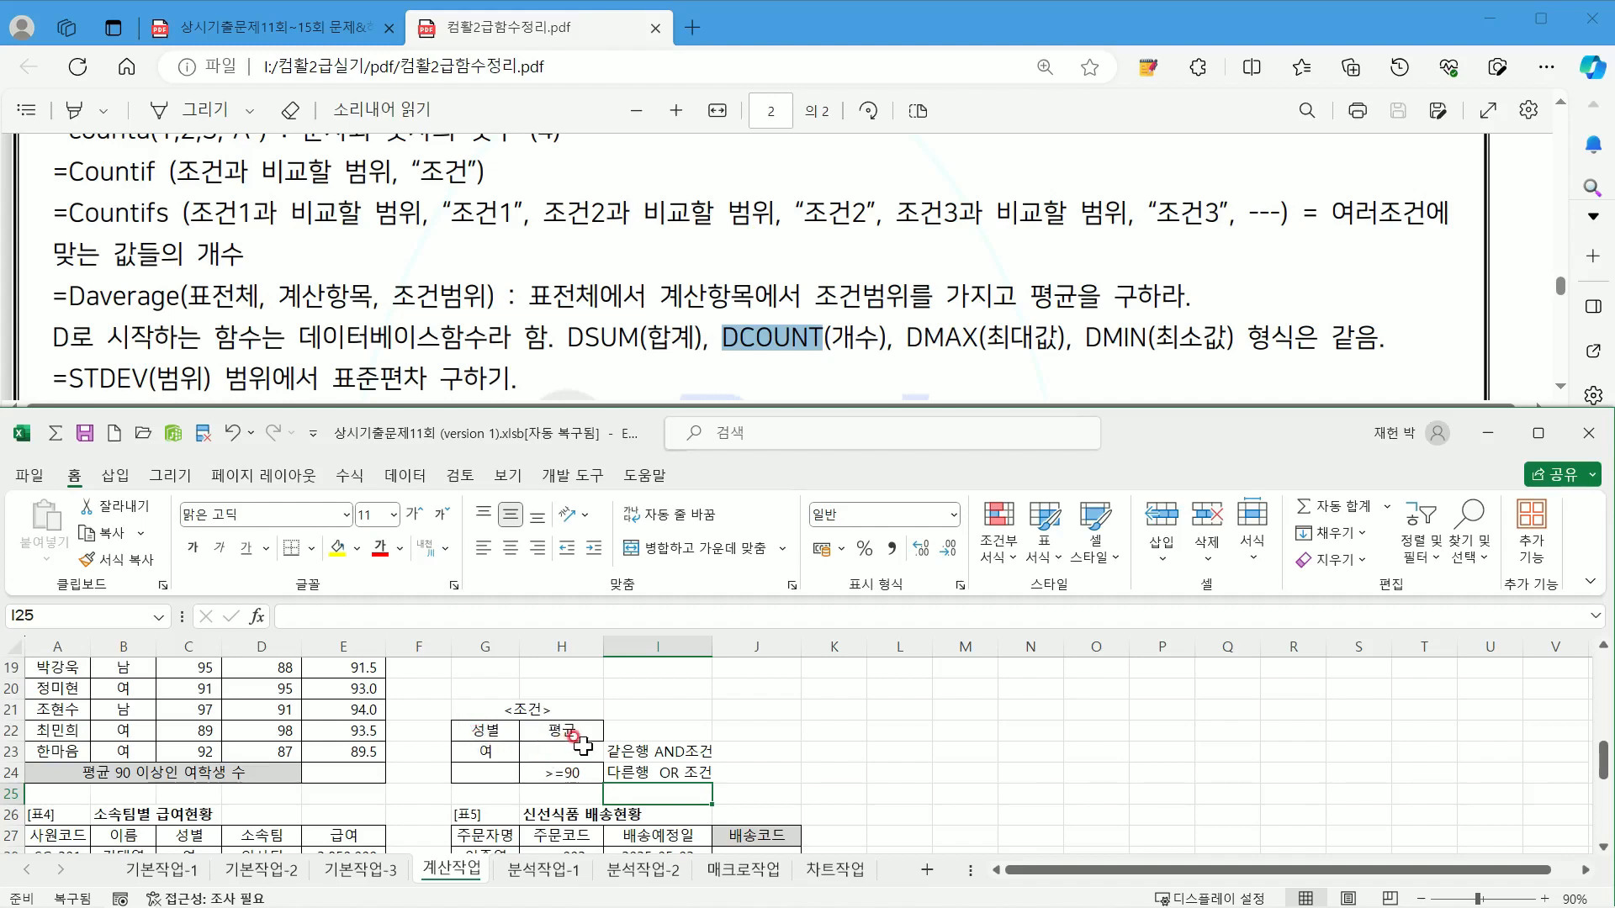
Step: Move the >=90 condition from H24 back to H23, in the same row as the gender condition
left_click(559, 770)
left_click_drag(555, 759, 560, 749)
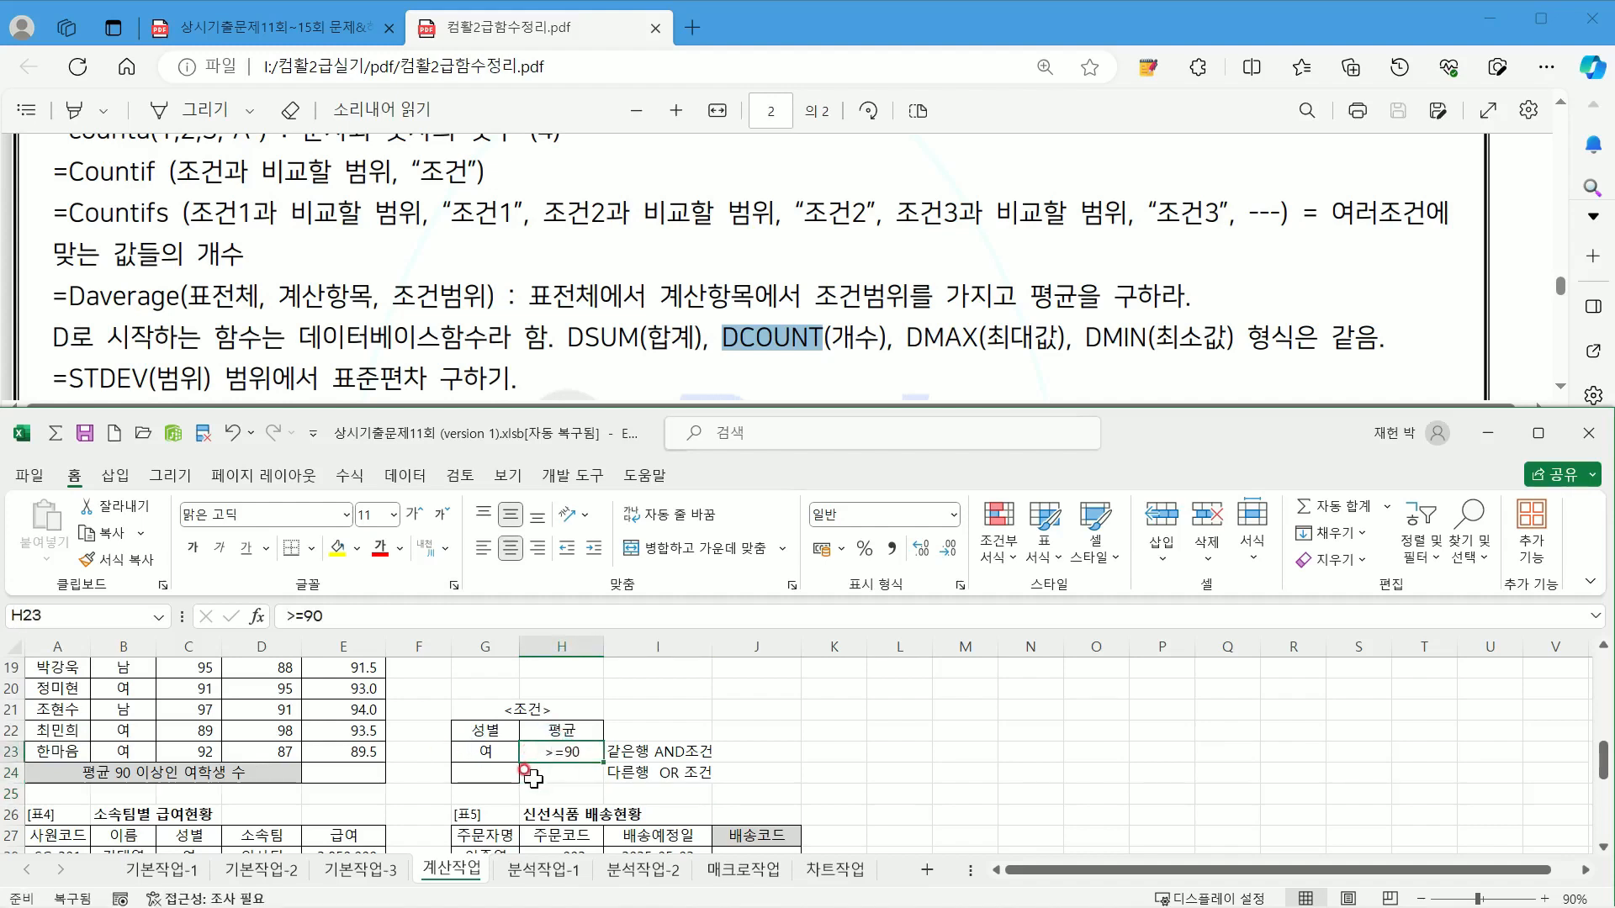
Step: Check the functions allowed for task 03 in the exam PDF and start a DCOUNTA formula in E24
left_click(273, 27)
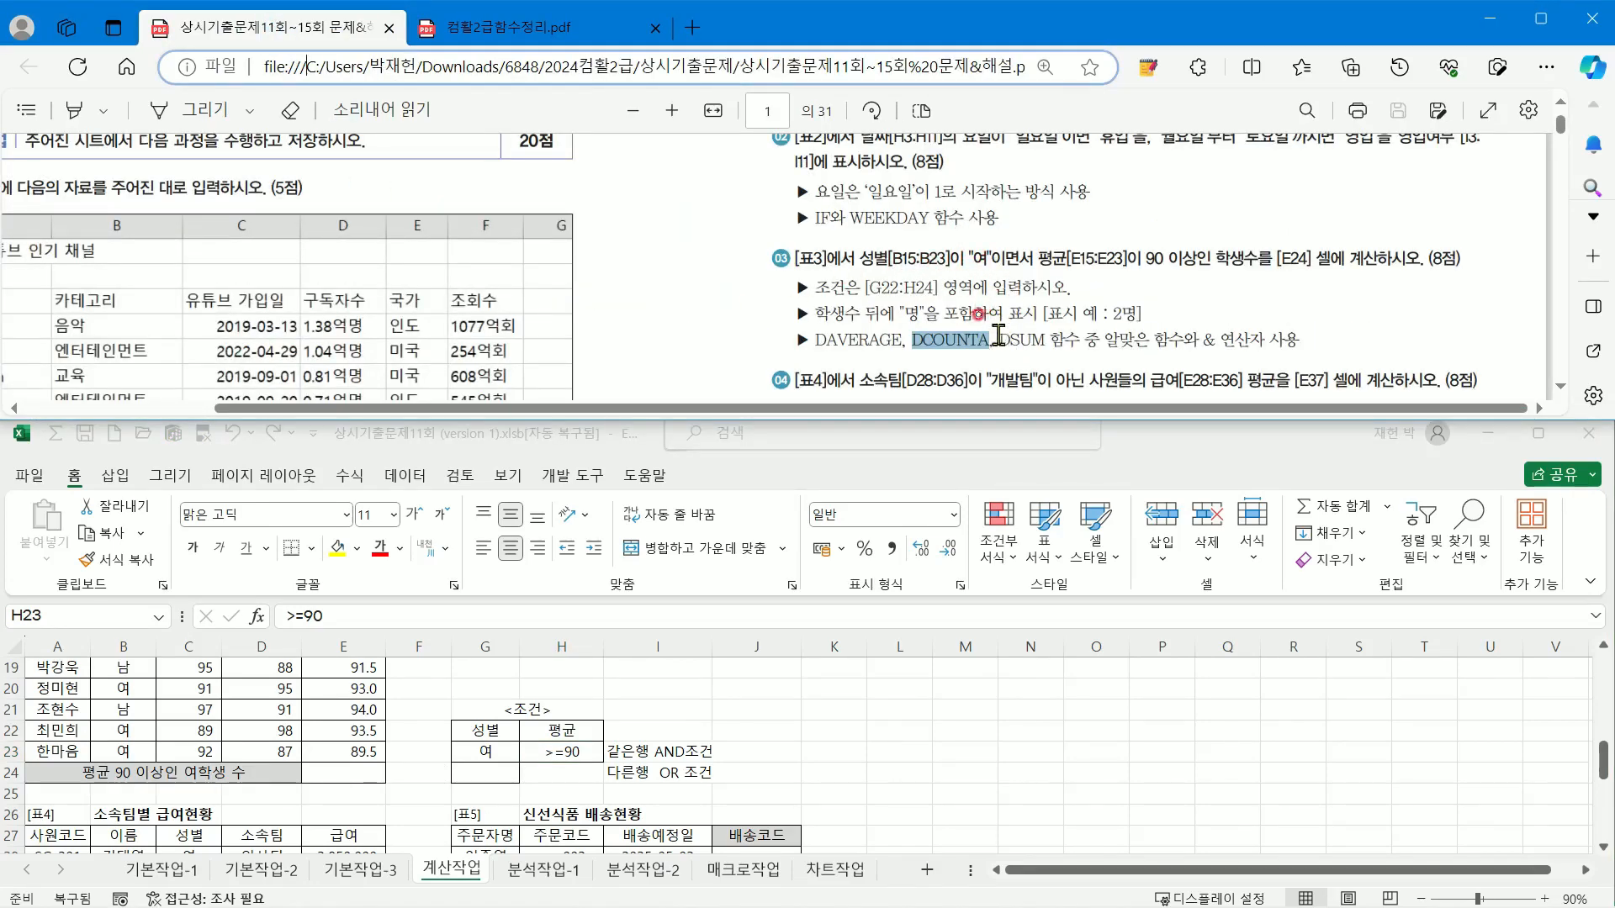
left_click(532, 757)
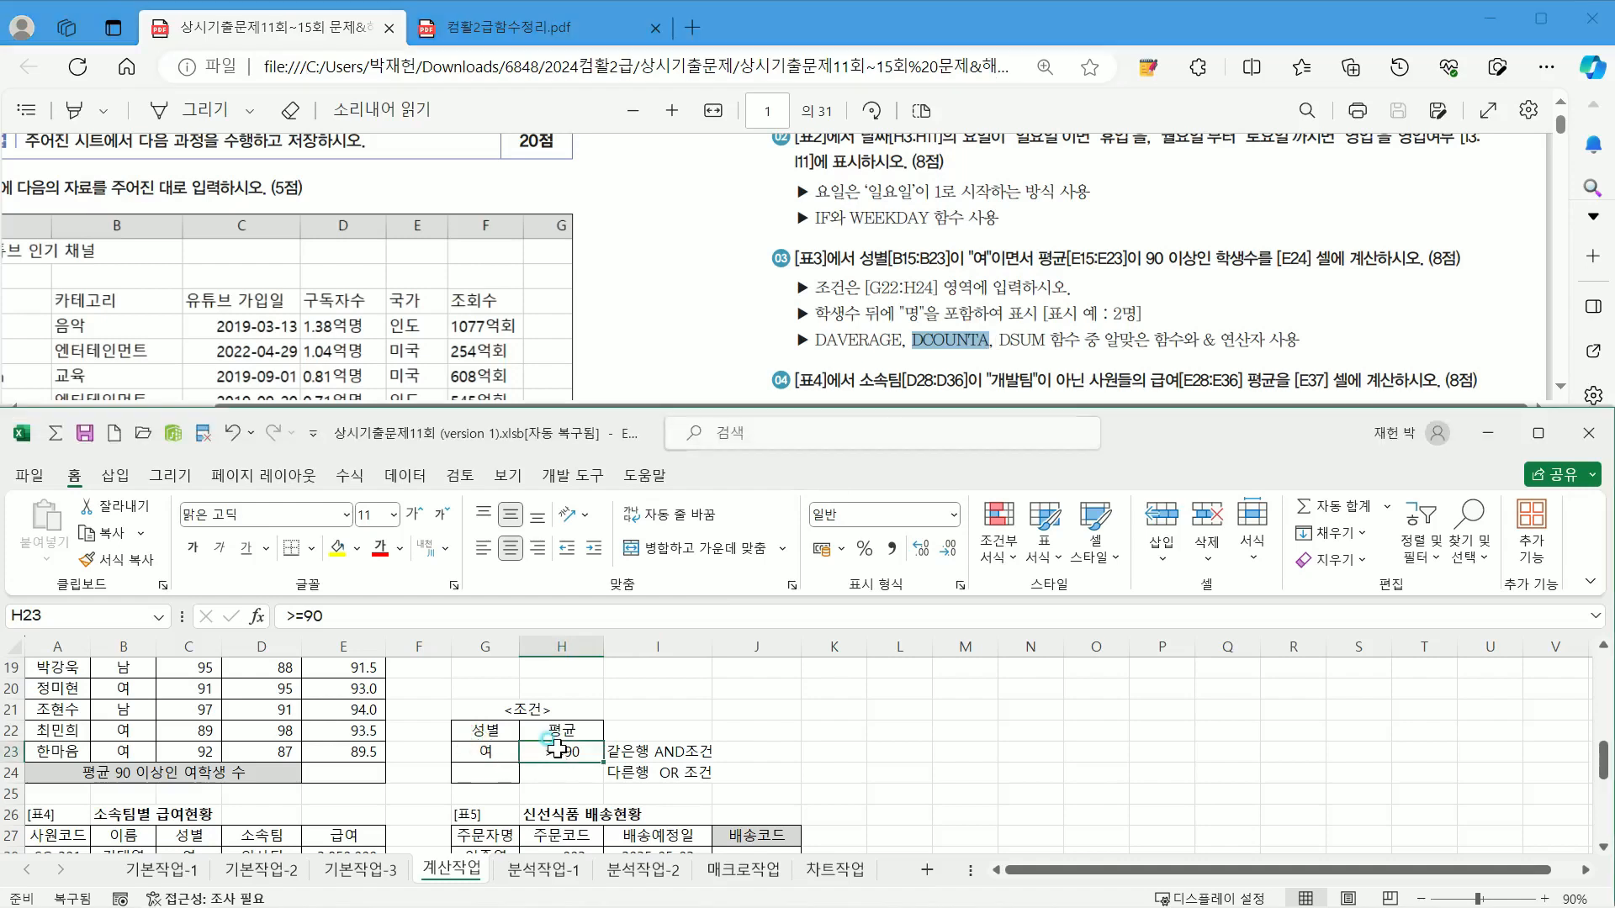
left_click(315, 775)
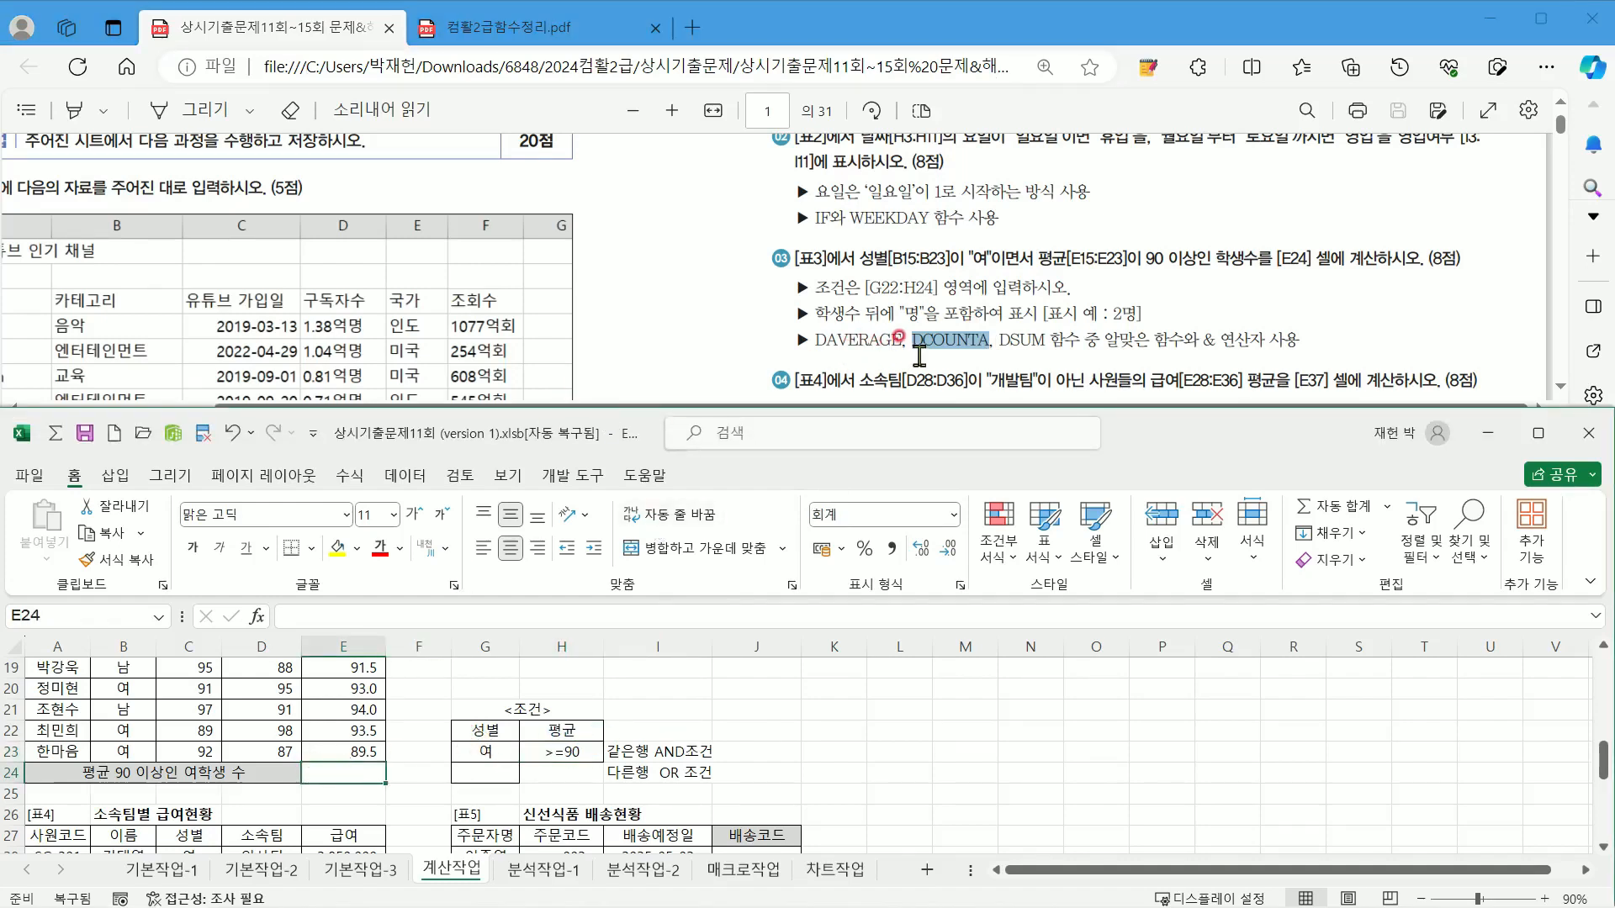
left_click(969, 347)
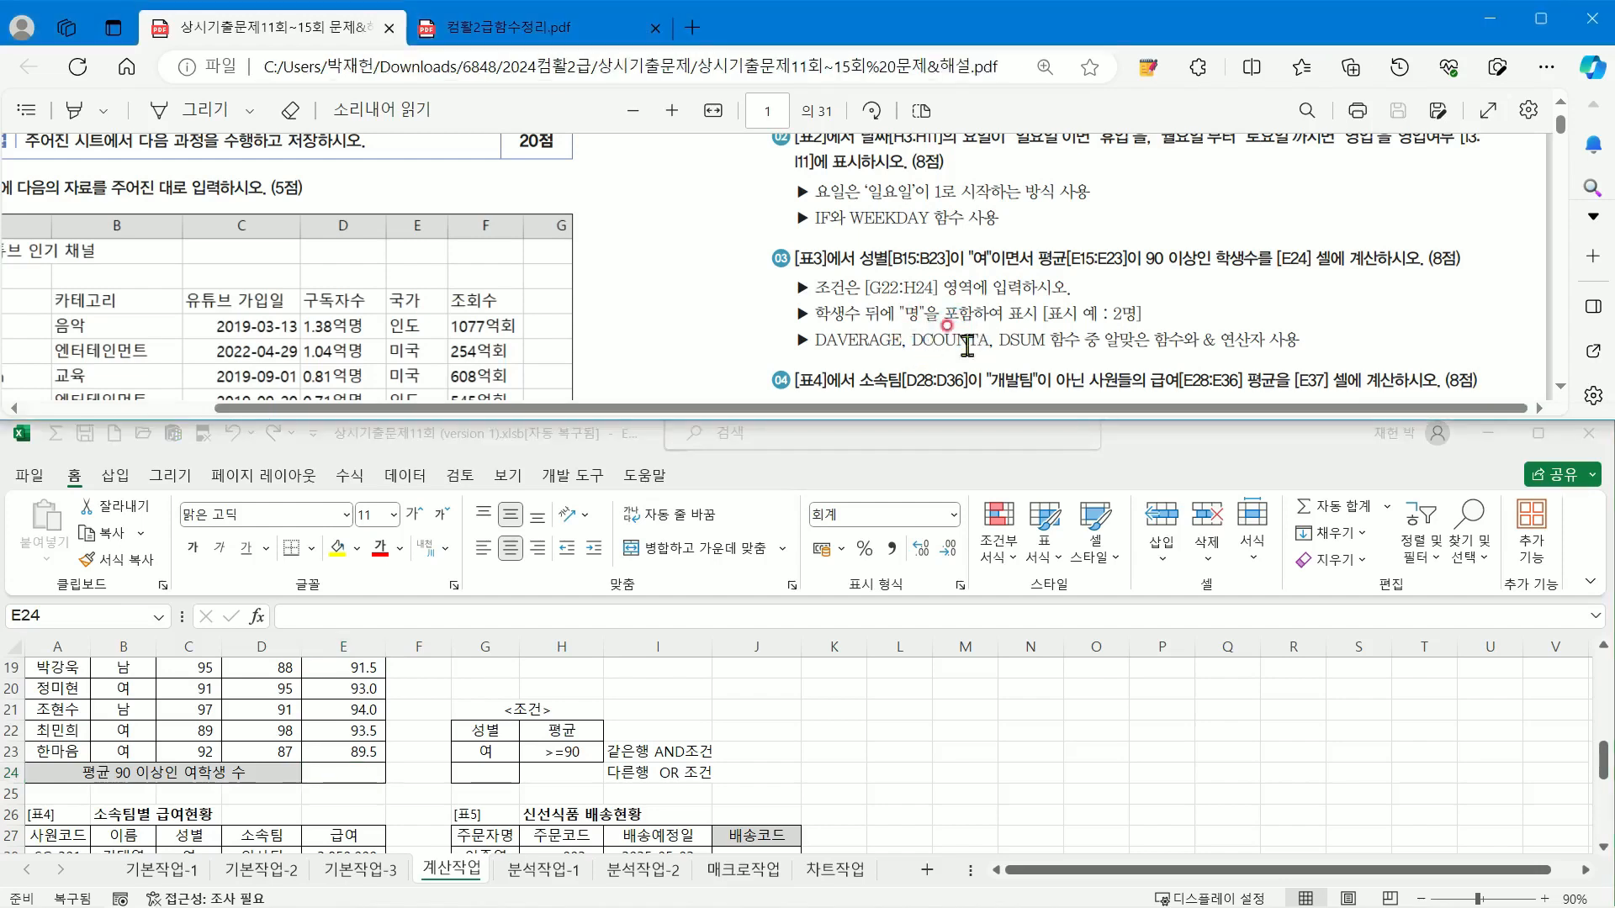
left_click(346, 772)
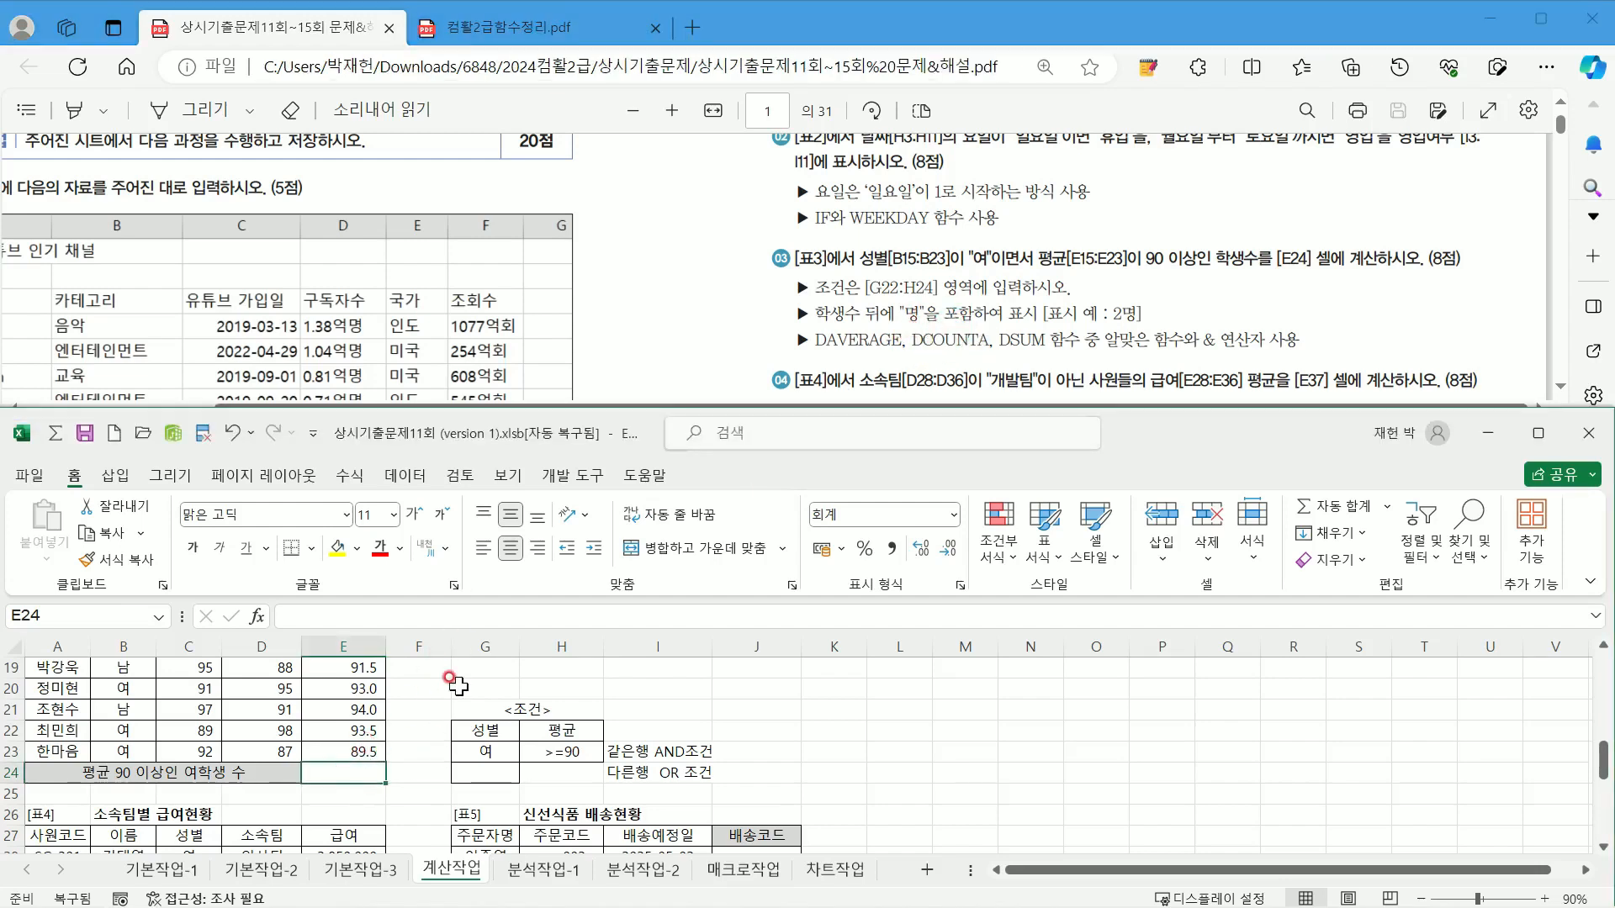
type("=ㅇ")
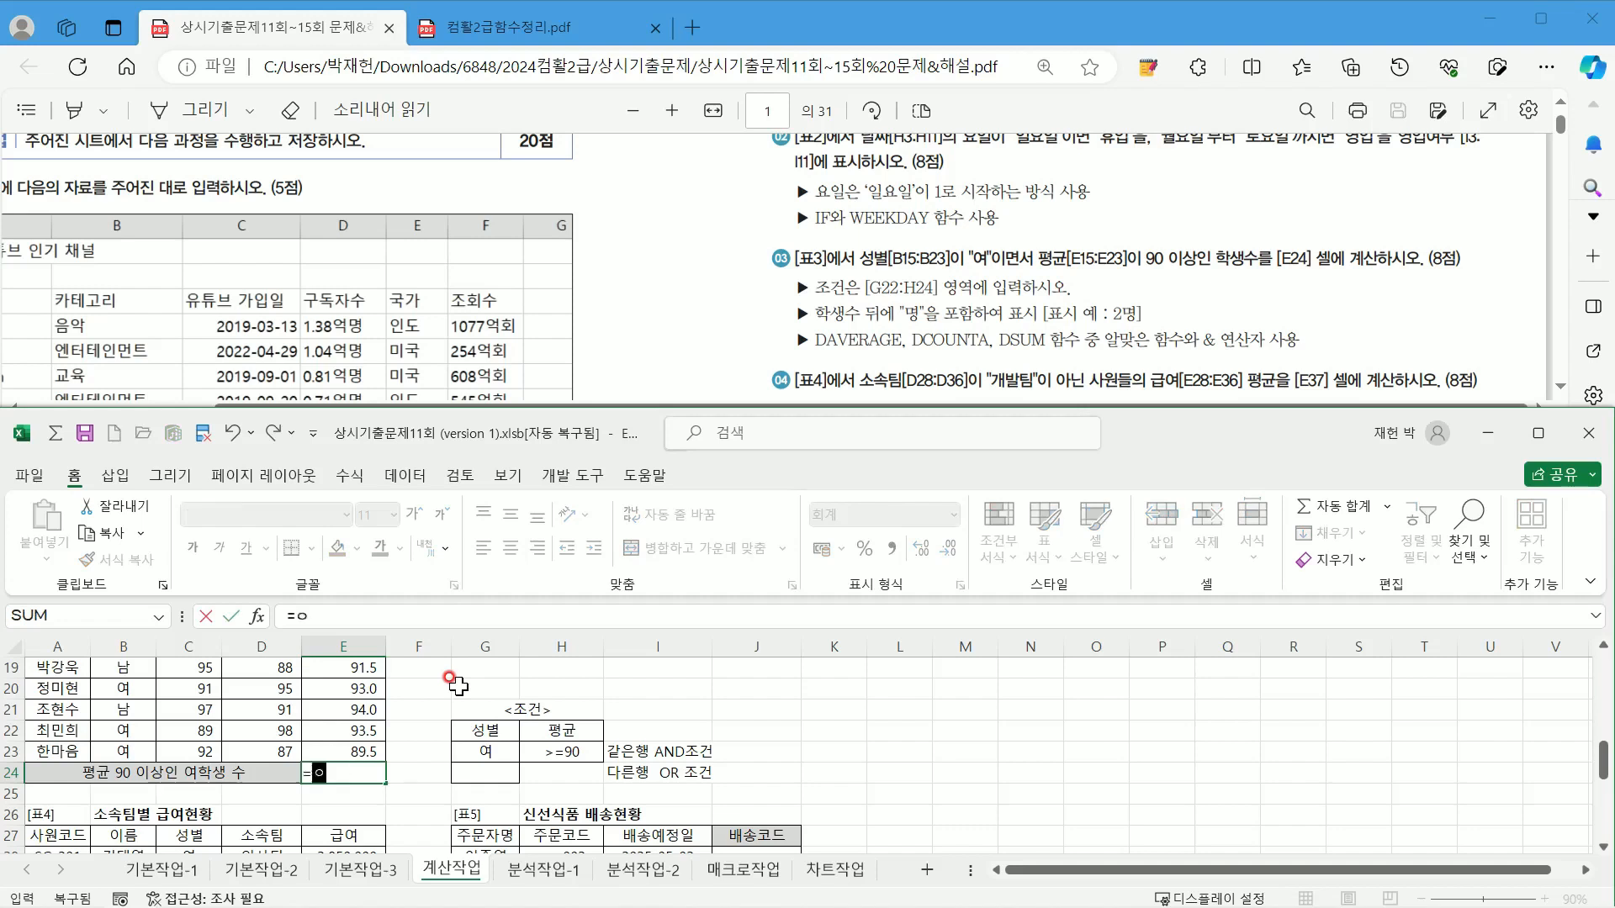
type("d")
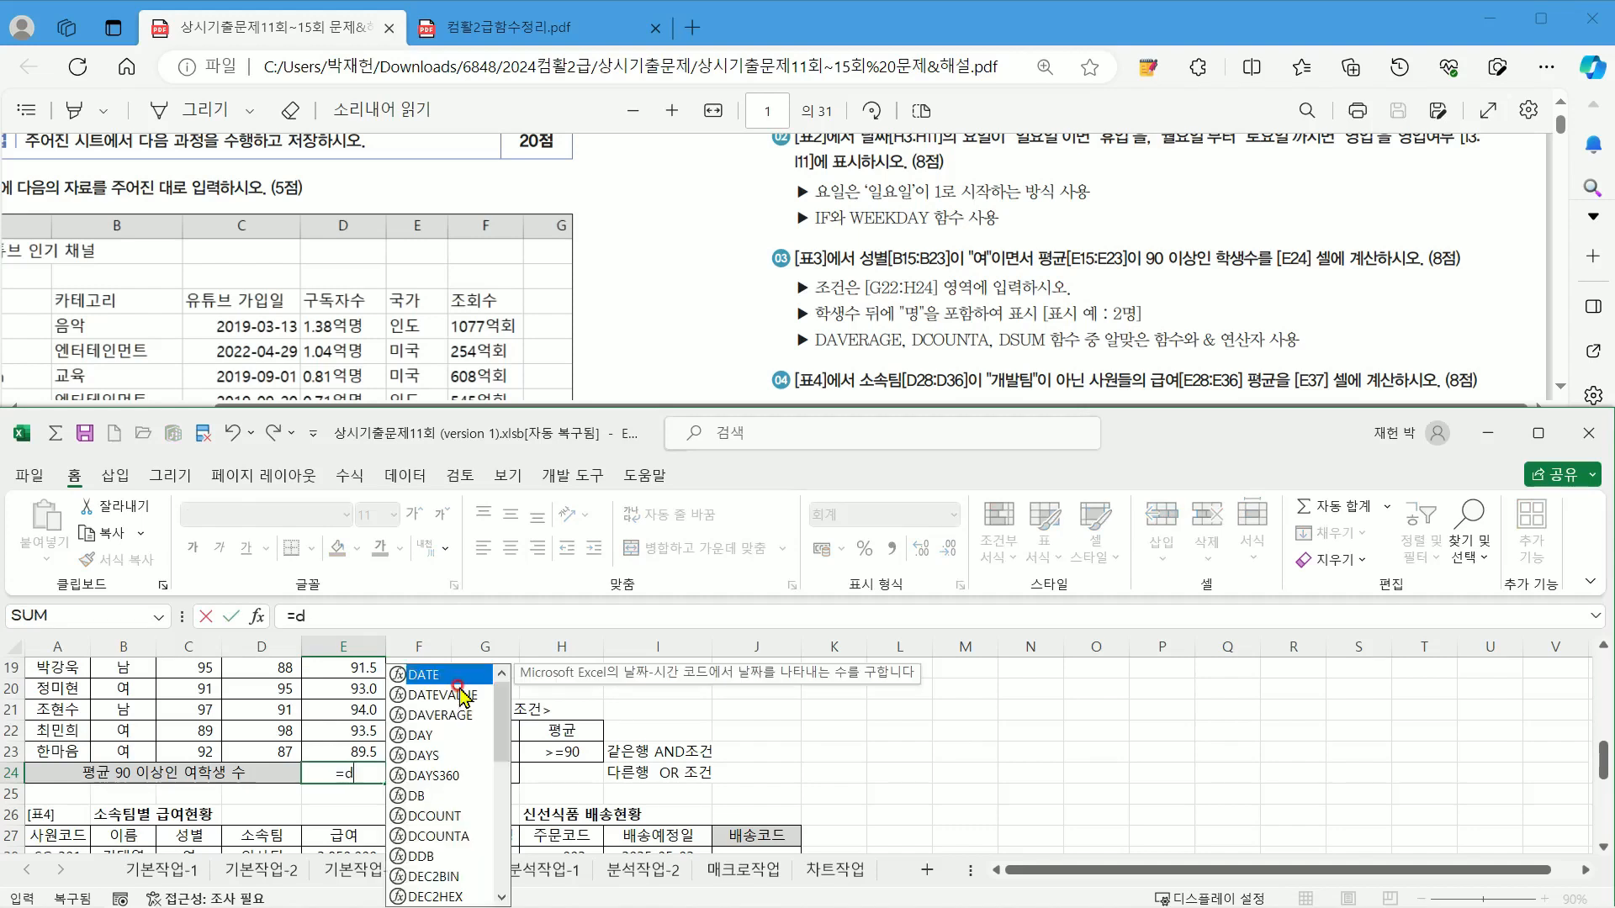
type("c")
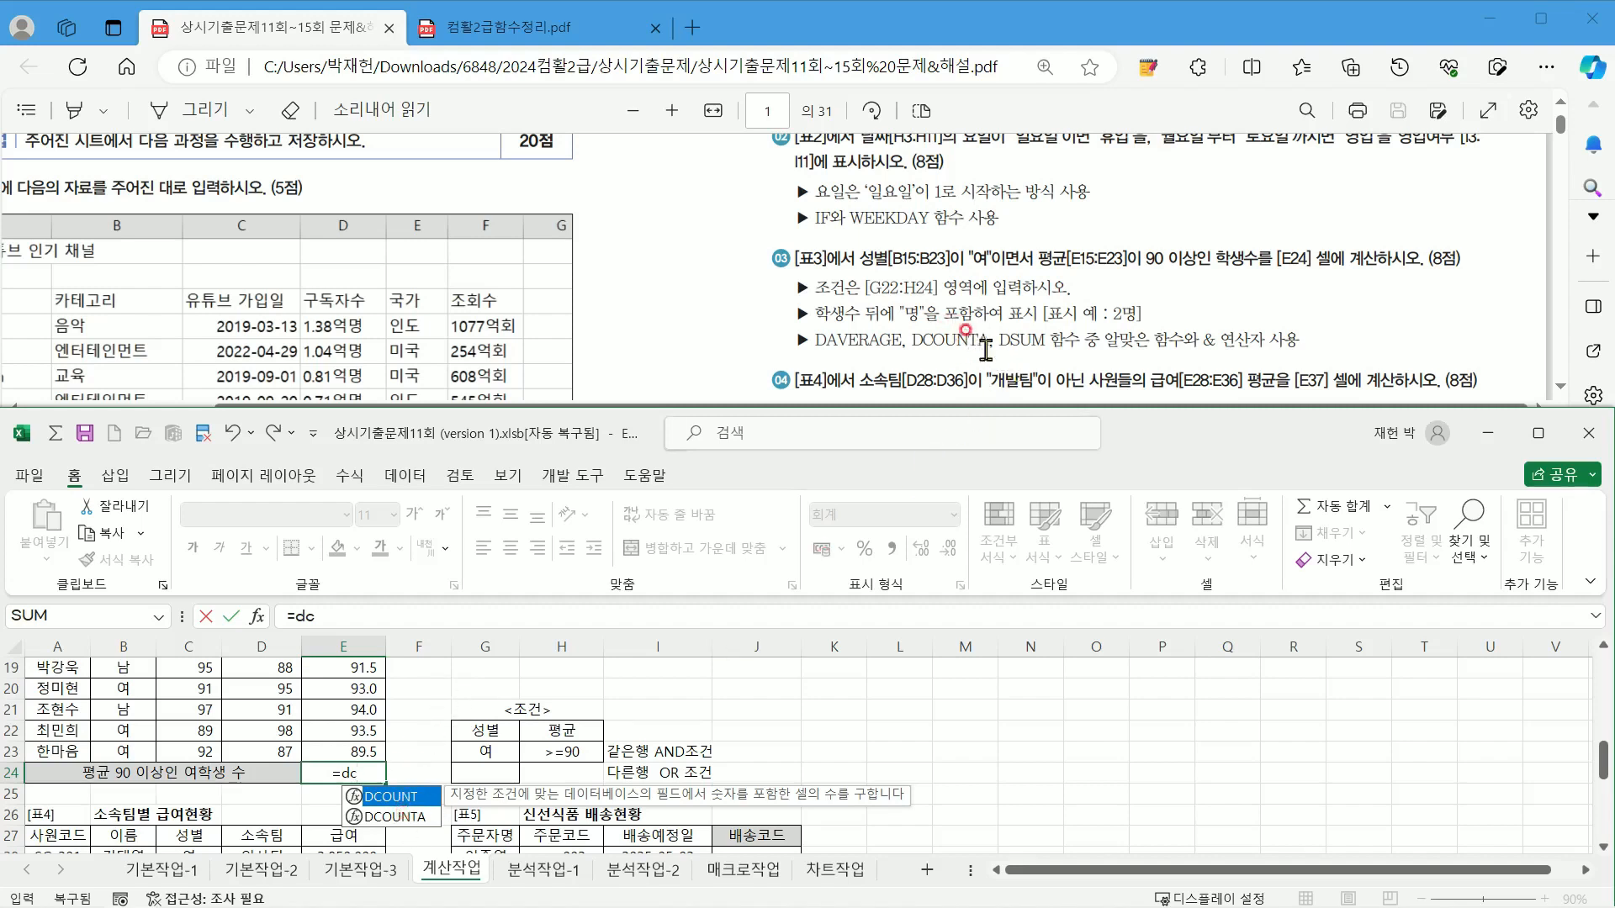
left_click(412, 825)
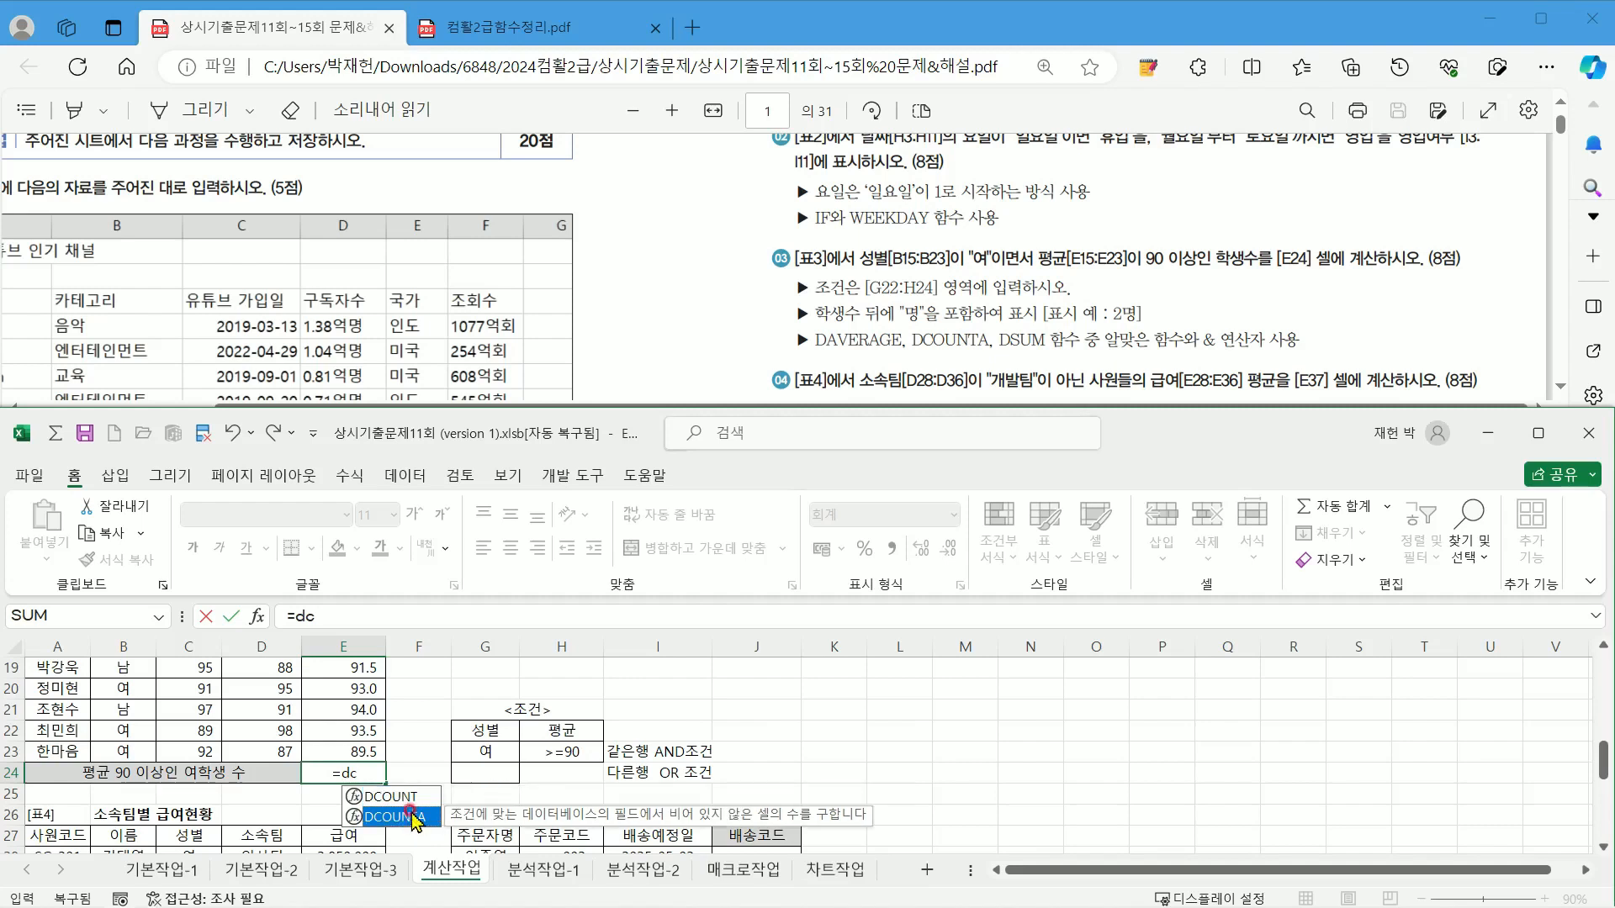
double_click(412, 820)
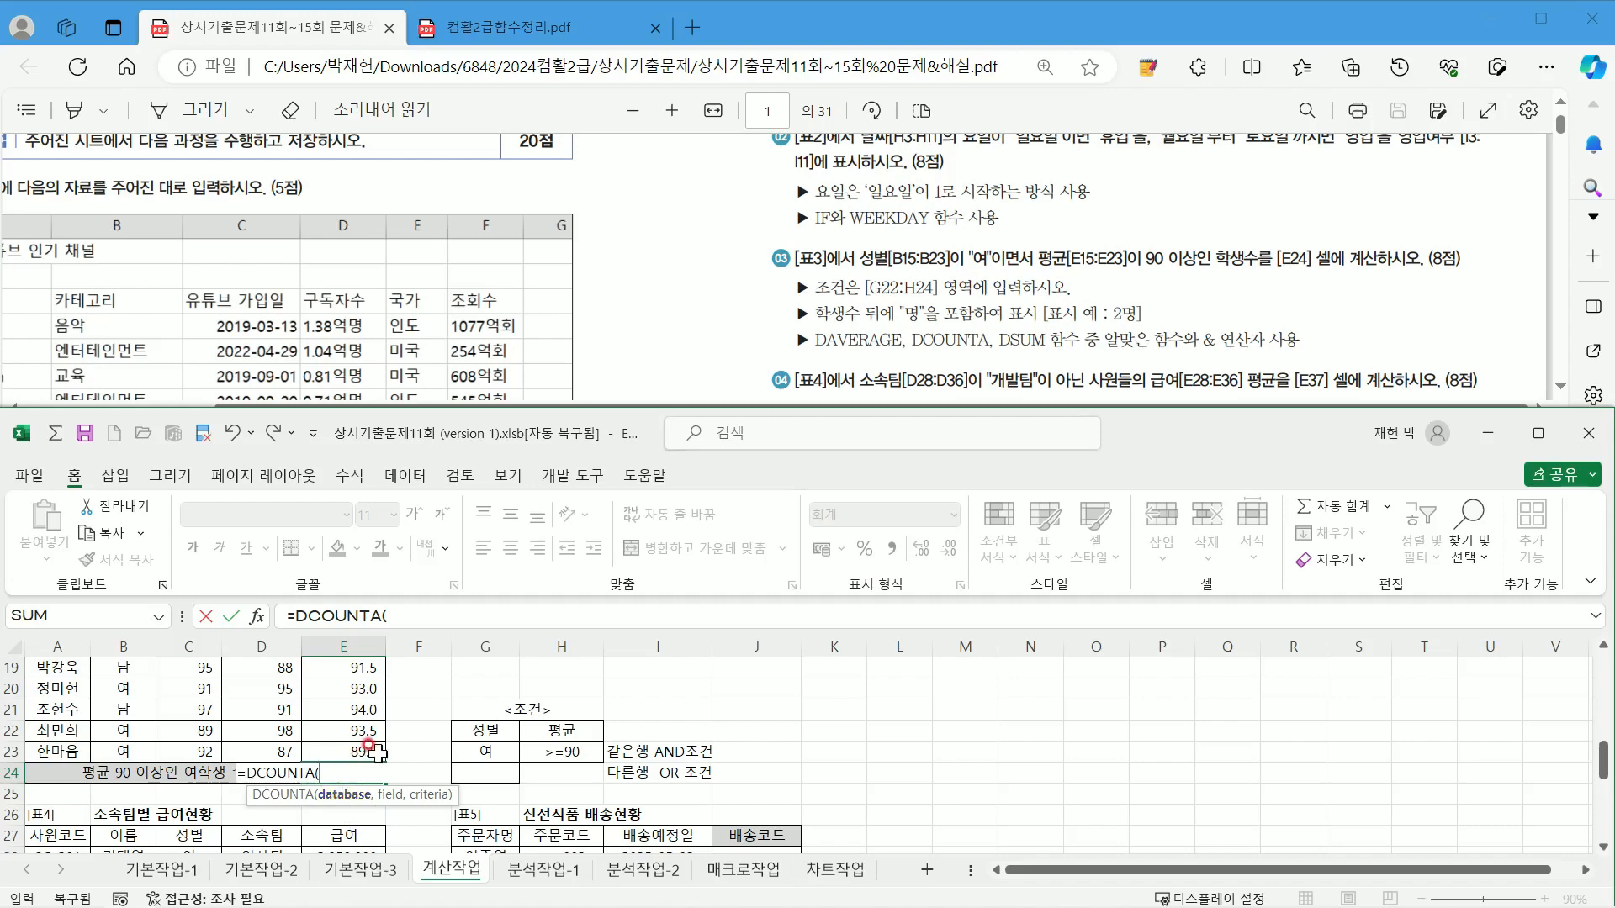
Step: Set the whole 1학기 성적현황 table with its headers, A14:E23, as the database argument of the DCOUNTA formula
scroll(353, 761, "up", 3)
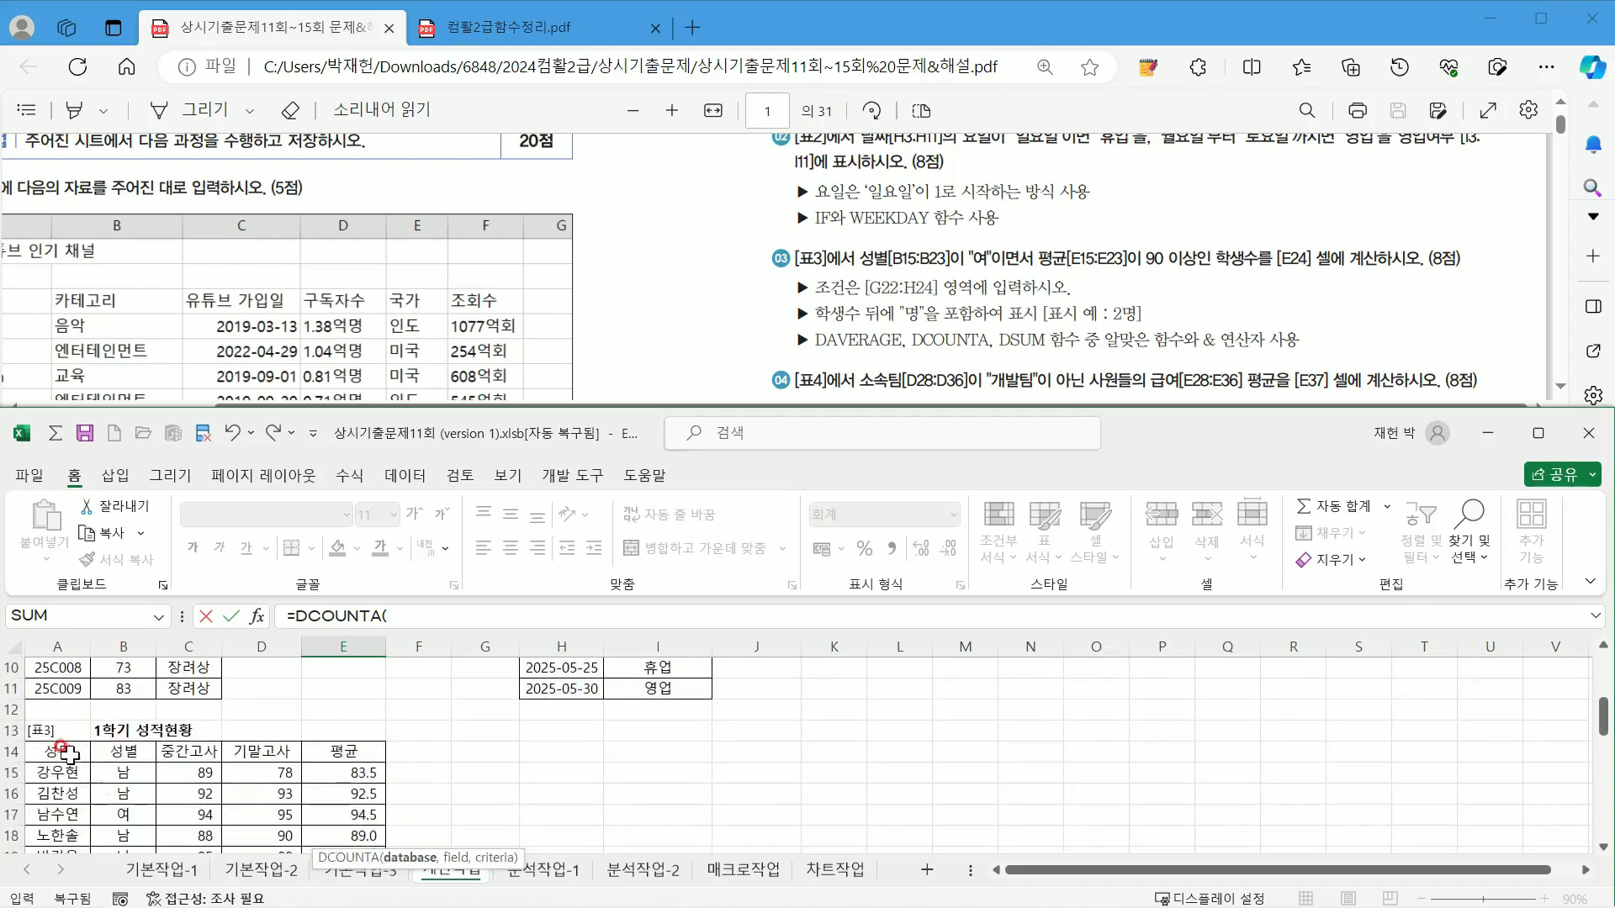
left_click_drag(59, 751, 360, 820)
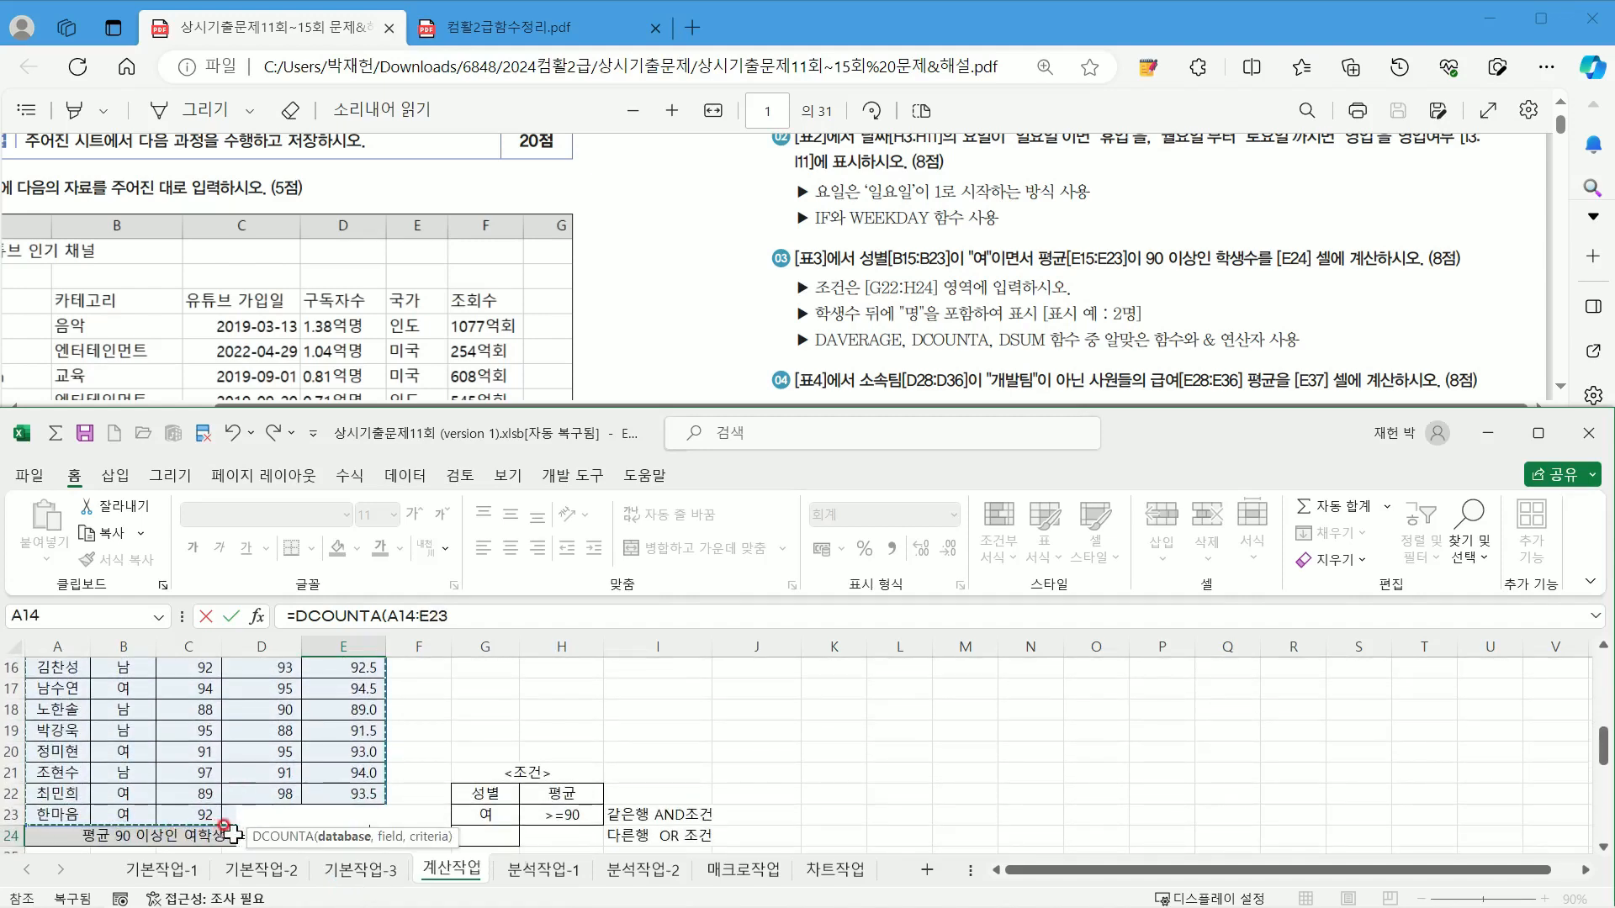
scroll(225, 831, "up", 2)
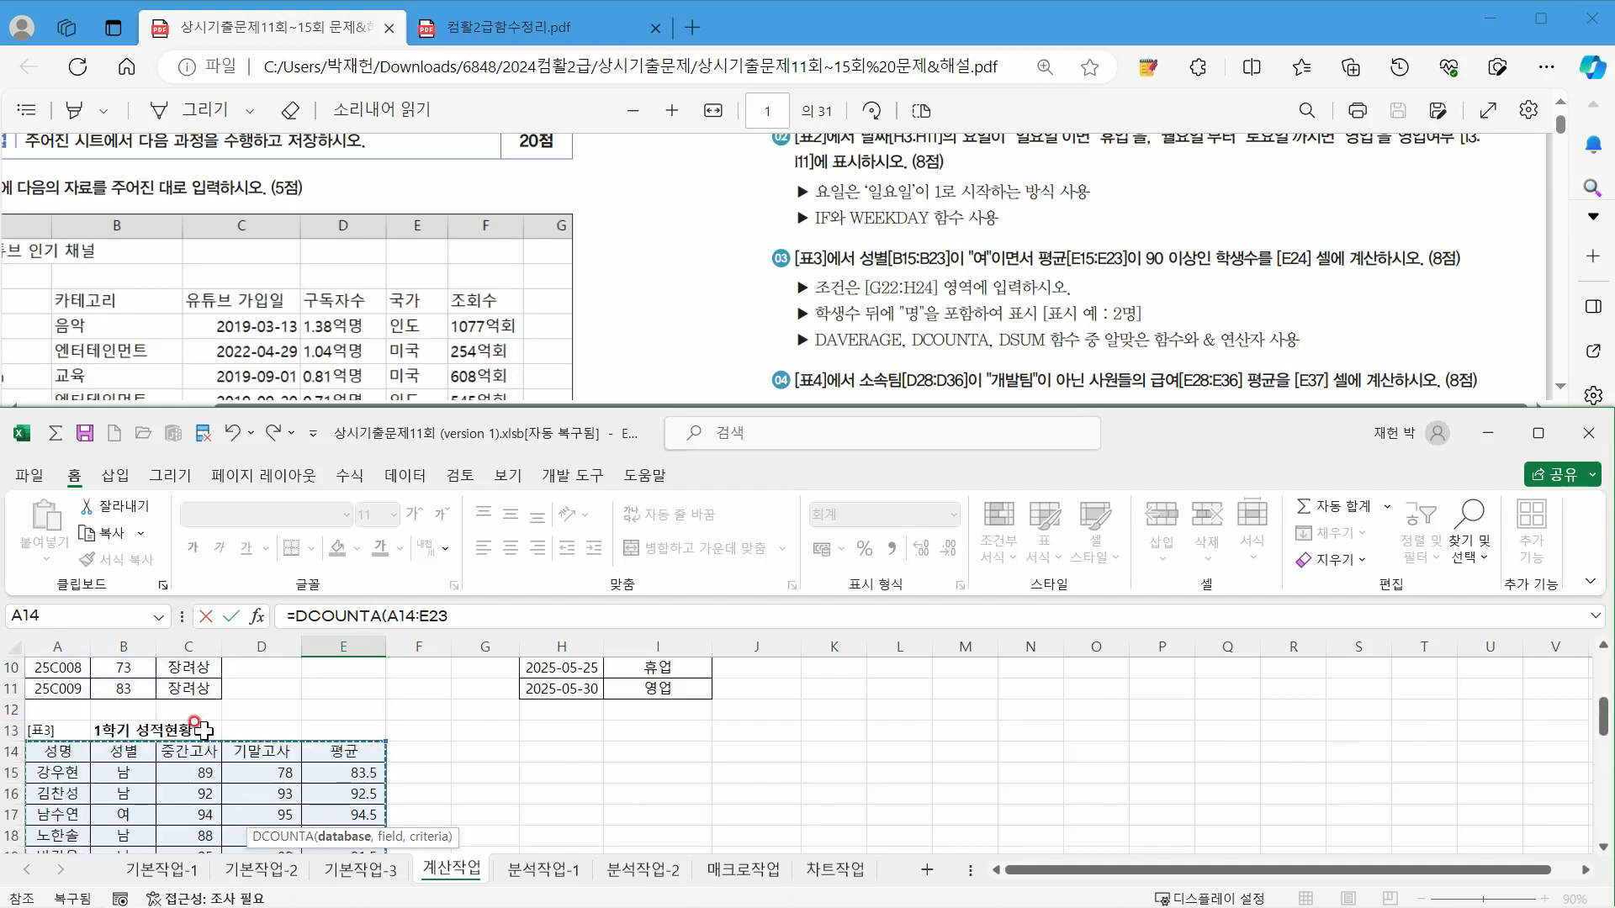
scroll(81, 748, "down", 2)
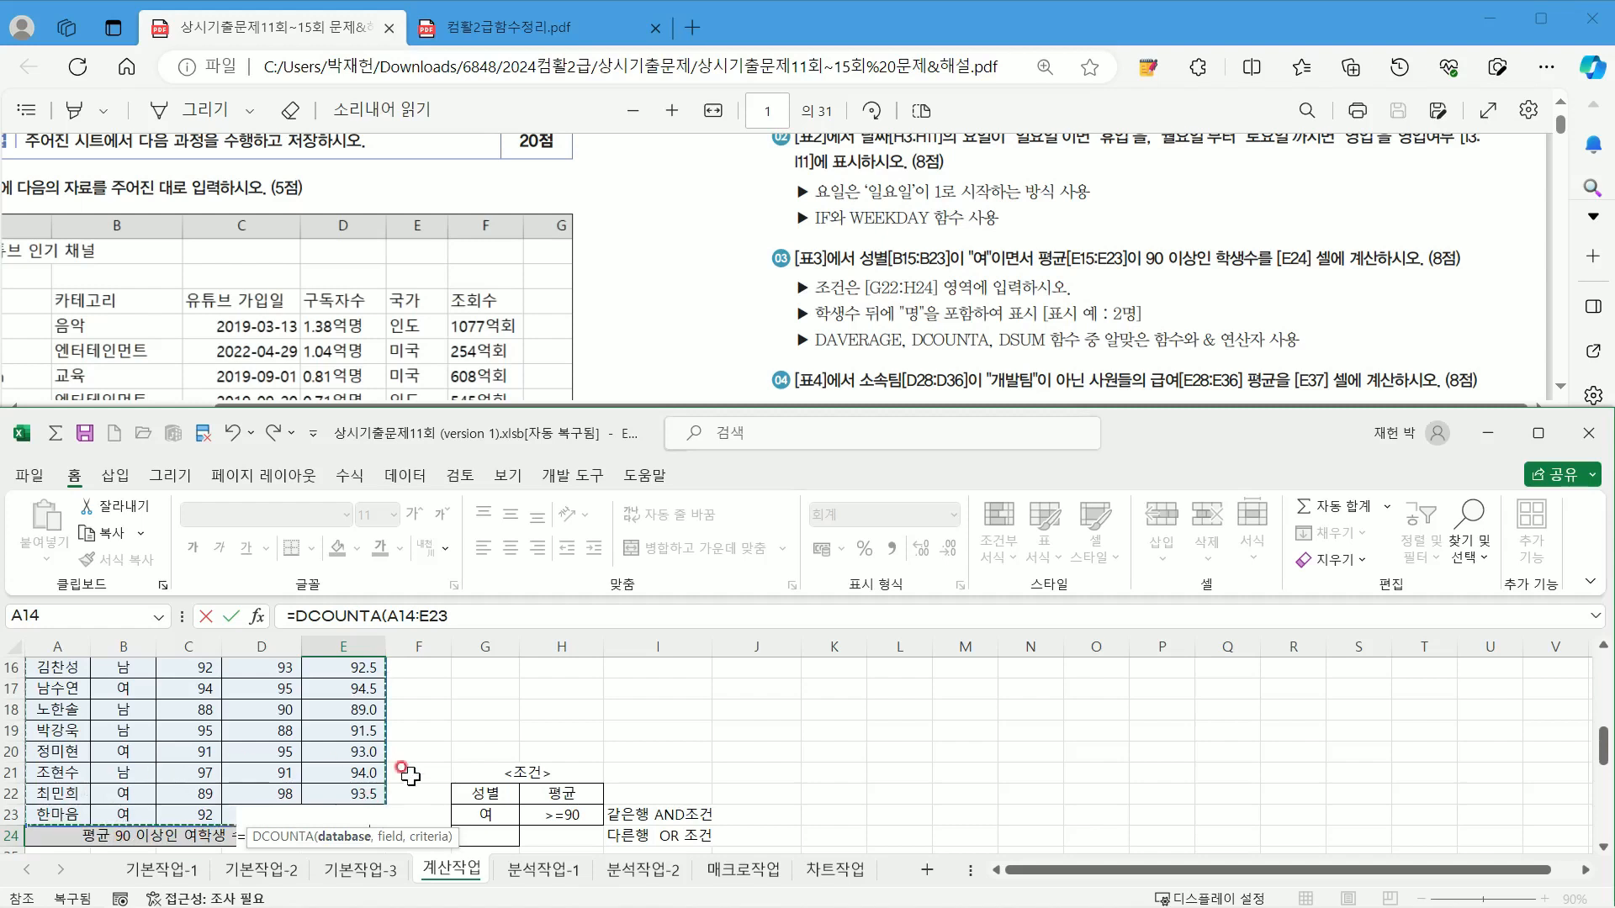
scroll(459, 810, "down", 1)
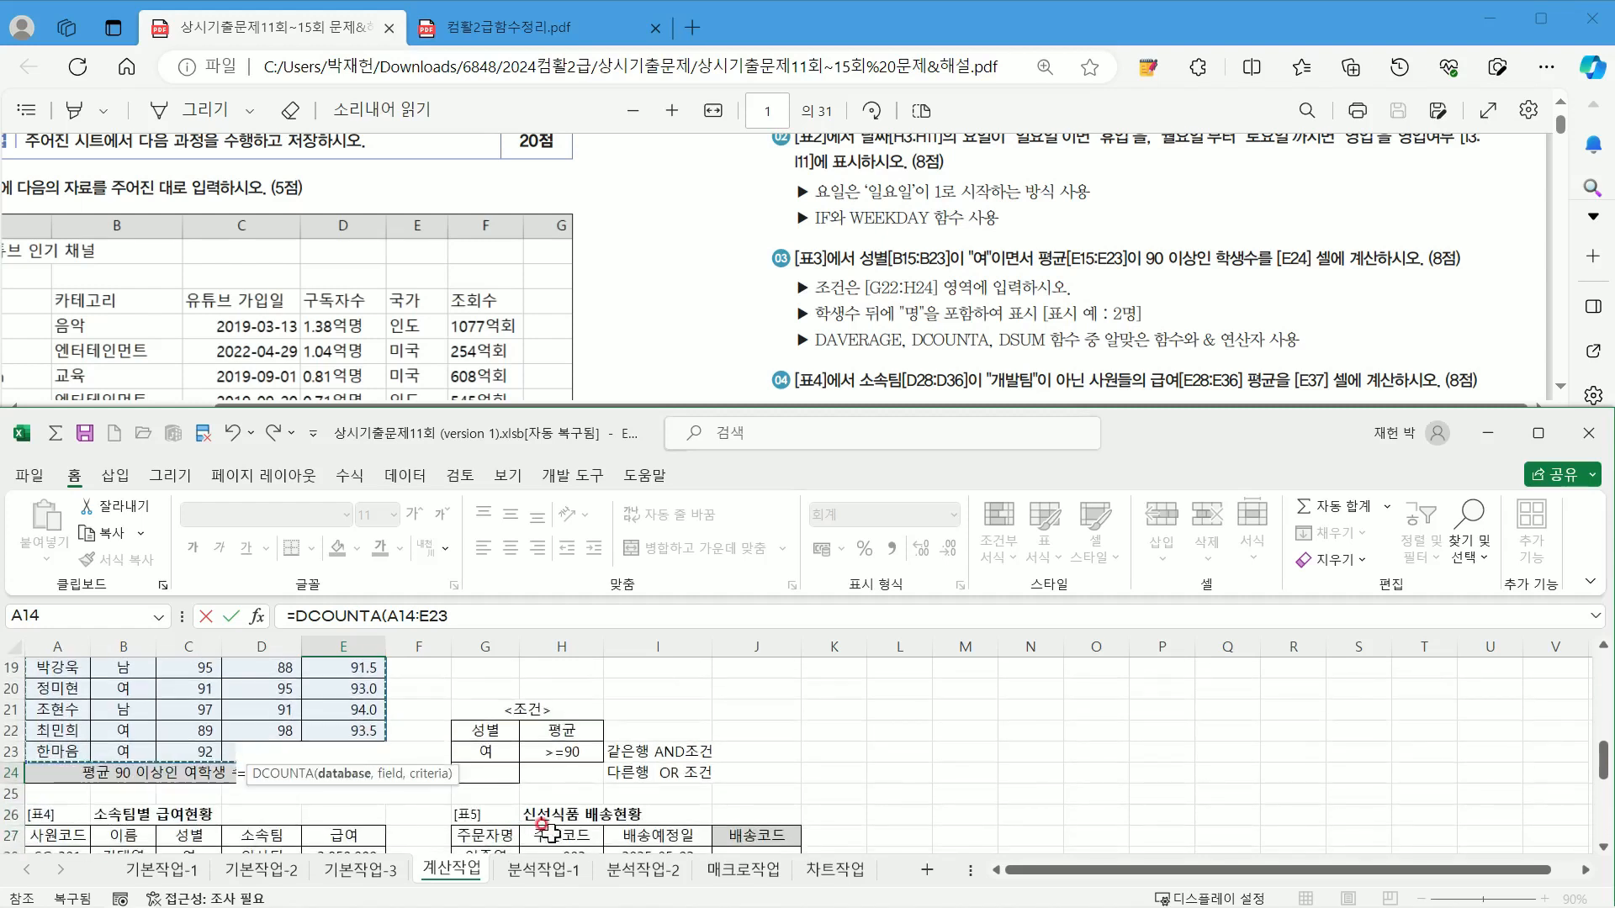
left_click(582, 623)
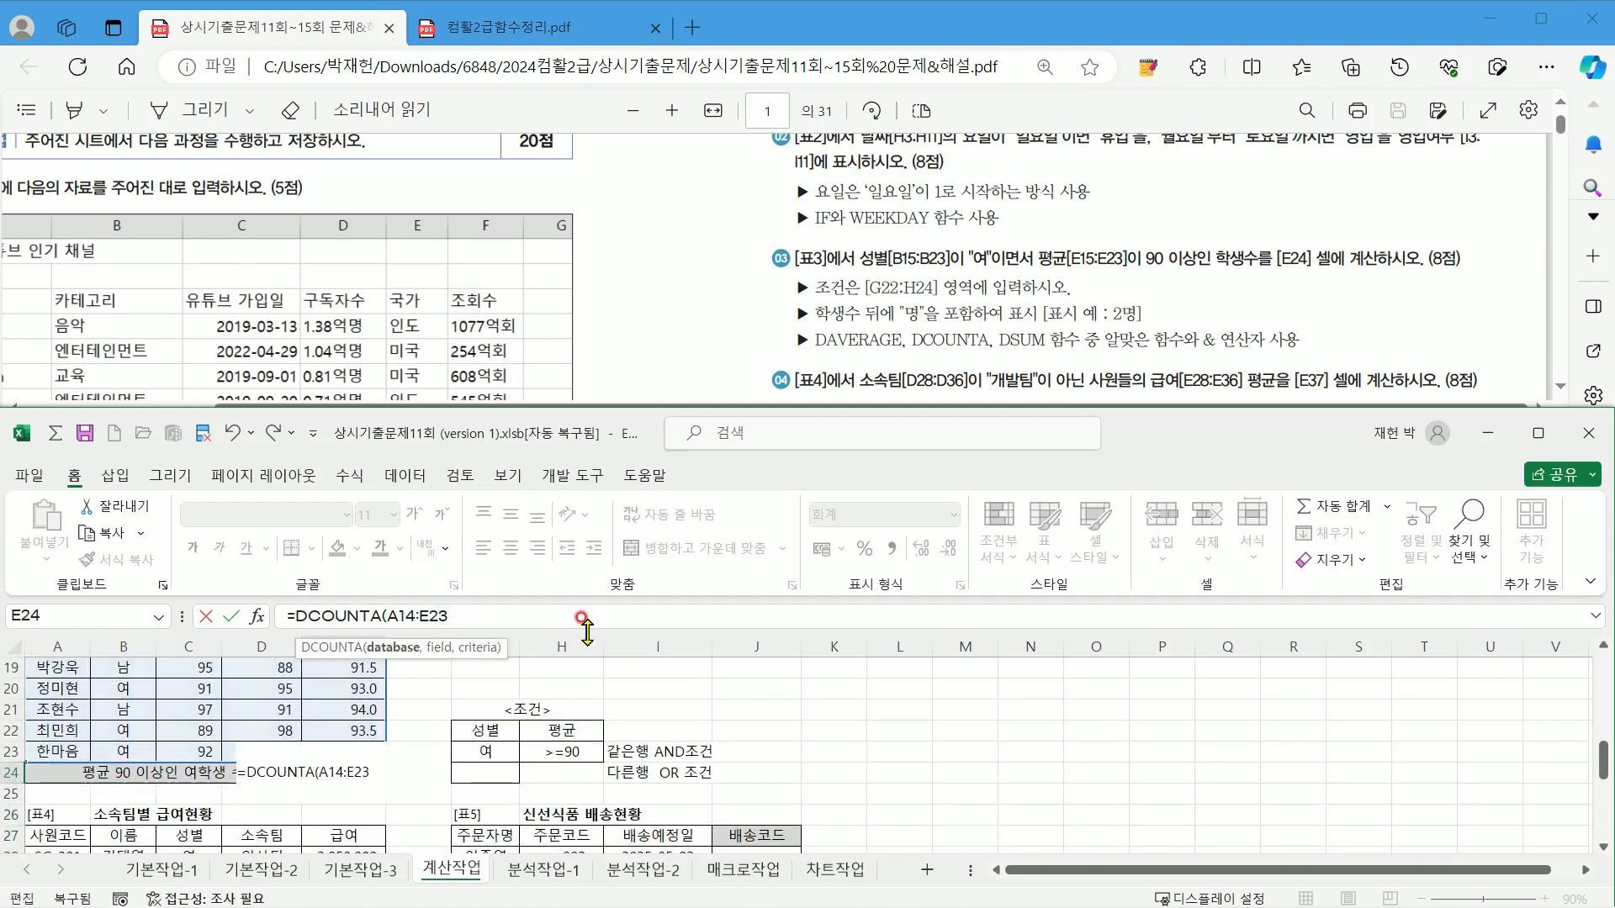
type(",")
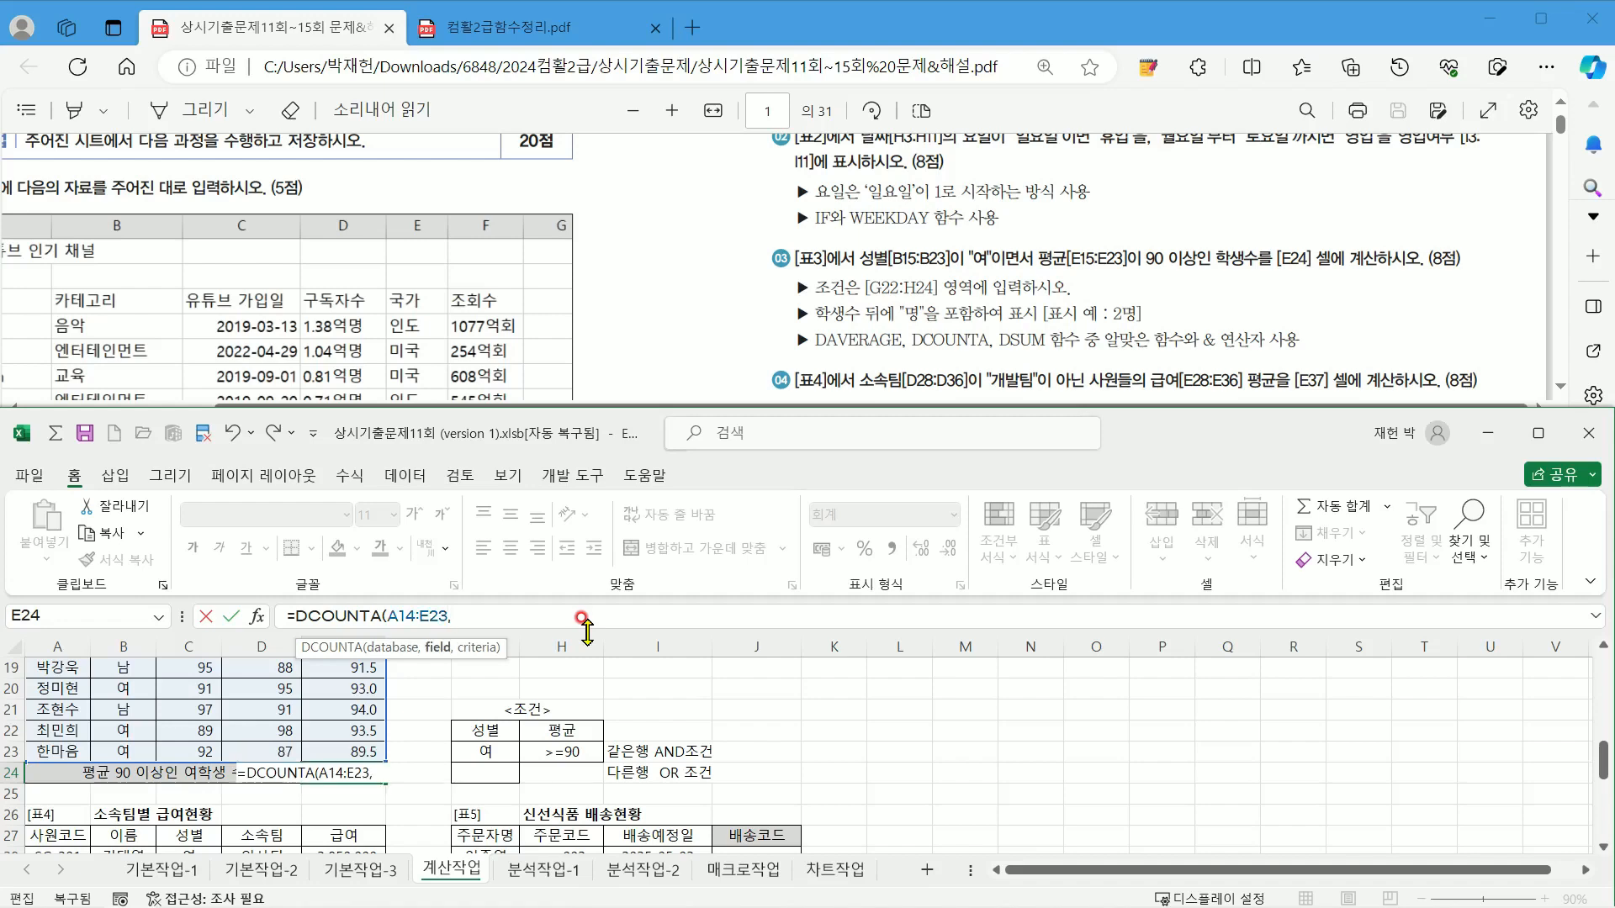
Step: Complete the DCOUNTA formula in E24 with field number 2 and the criteria range G22:H23
scroll(530, 766, "up", 1)
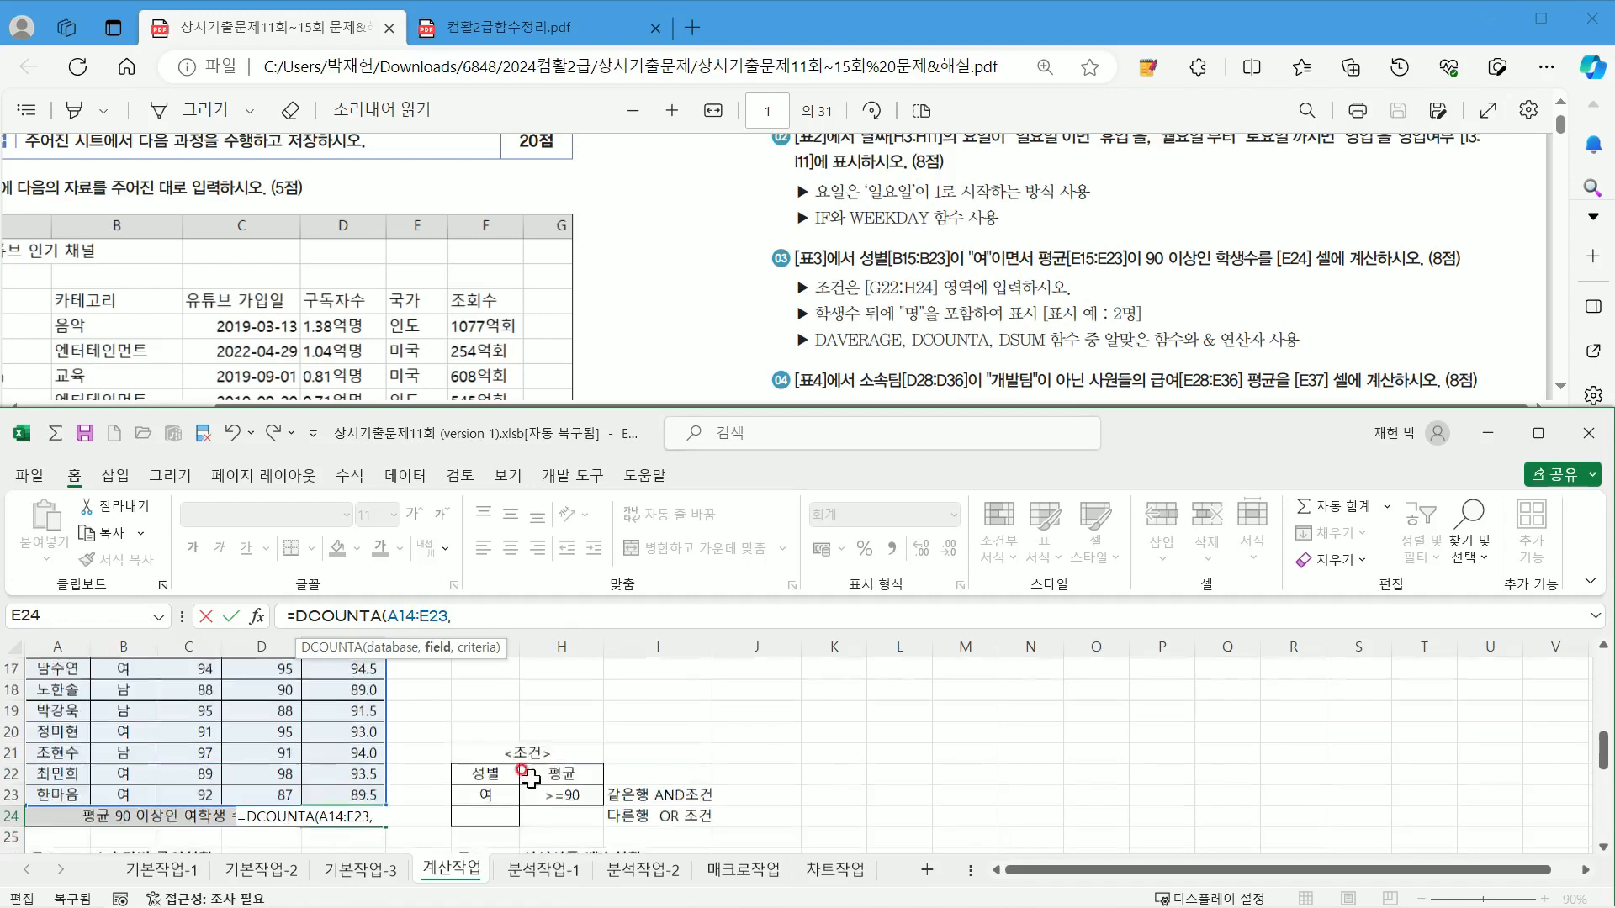
scroll(524, 774, "up", 1)
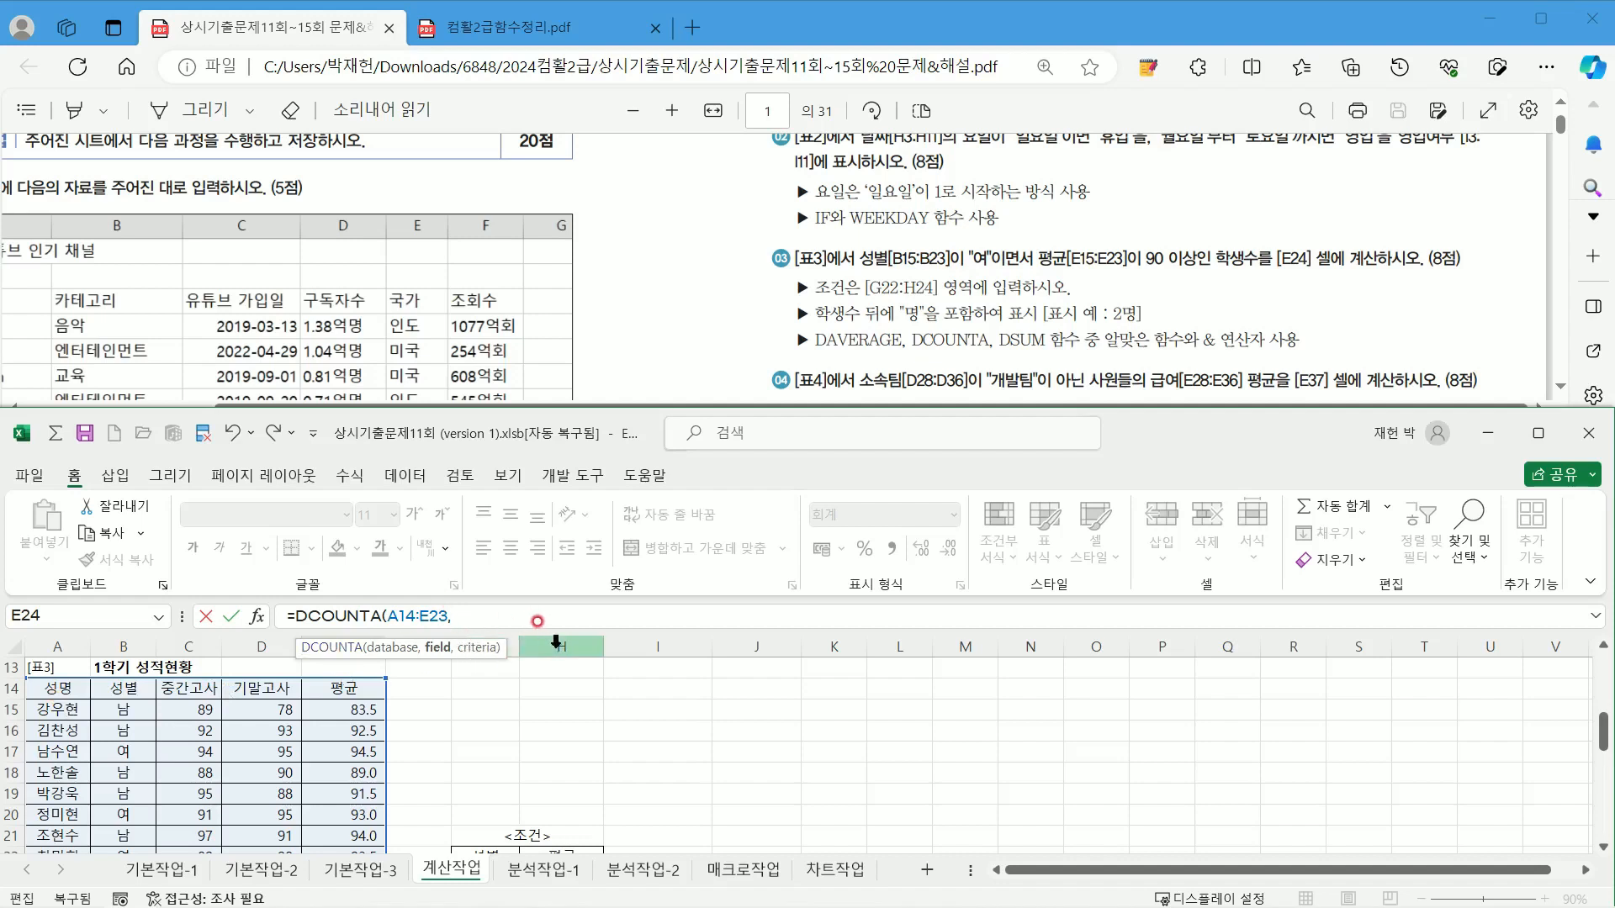
type("1")
key("BackSpace")
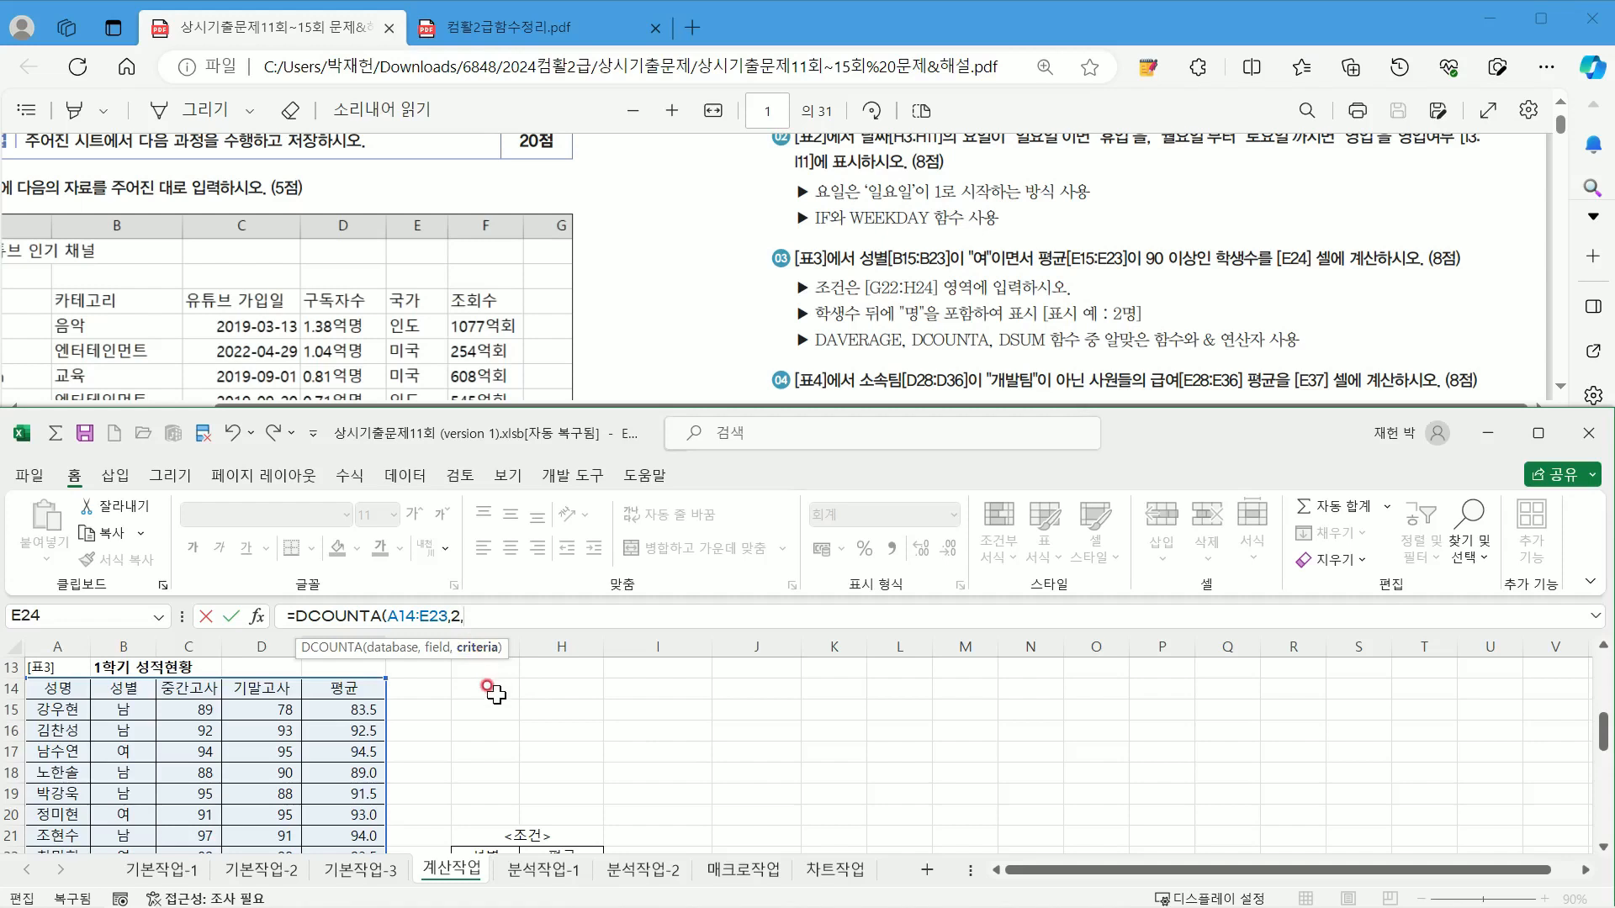
scroll(494, 688, "down", 2)
left_click_drag(486, 730, 599, 747)
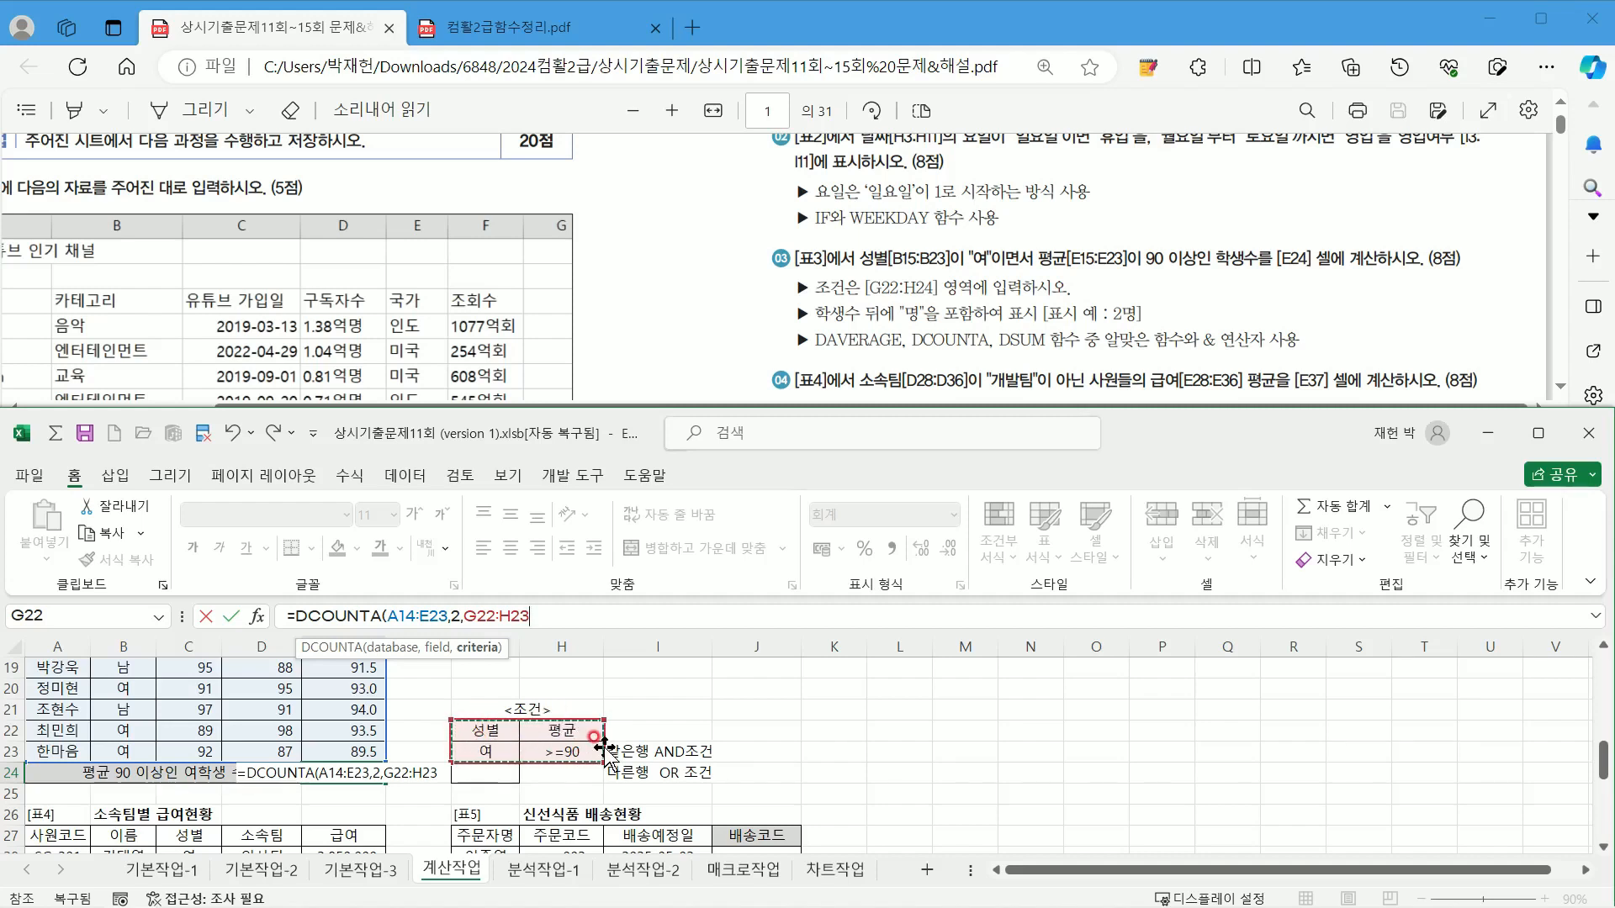
type(")")
key("Return")
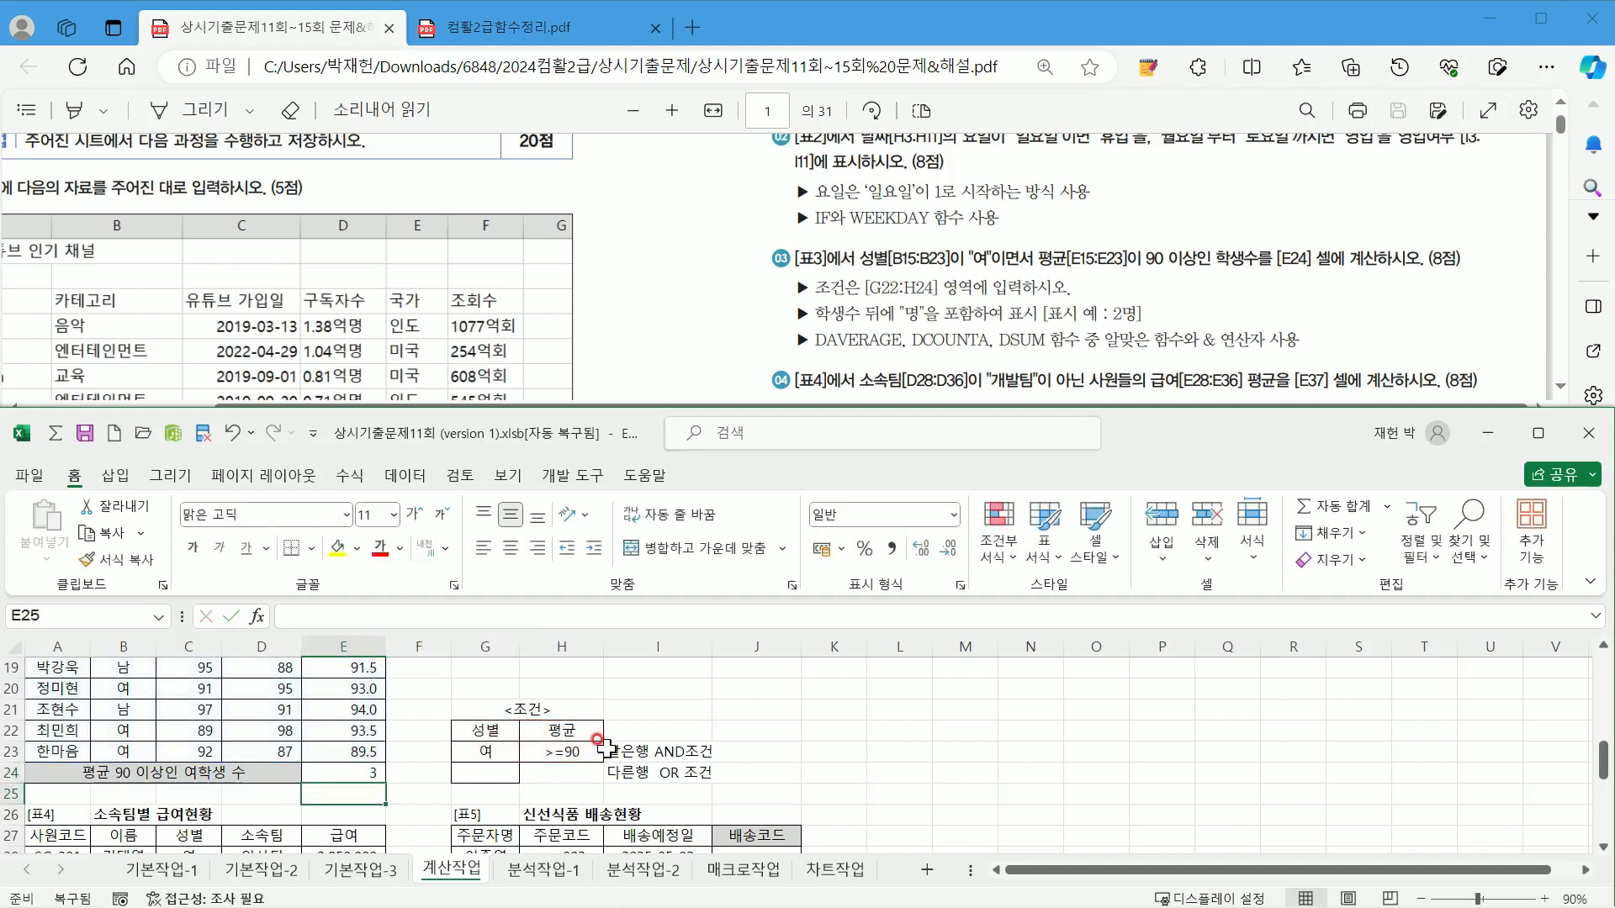
Step: Append &"명" to the DCOUNTA formula in E24 so the count carries the unit
left_click(360, 773)
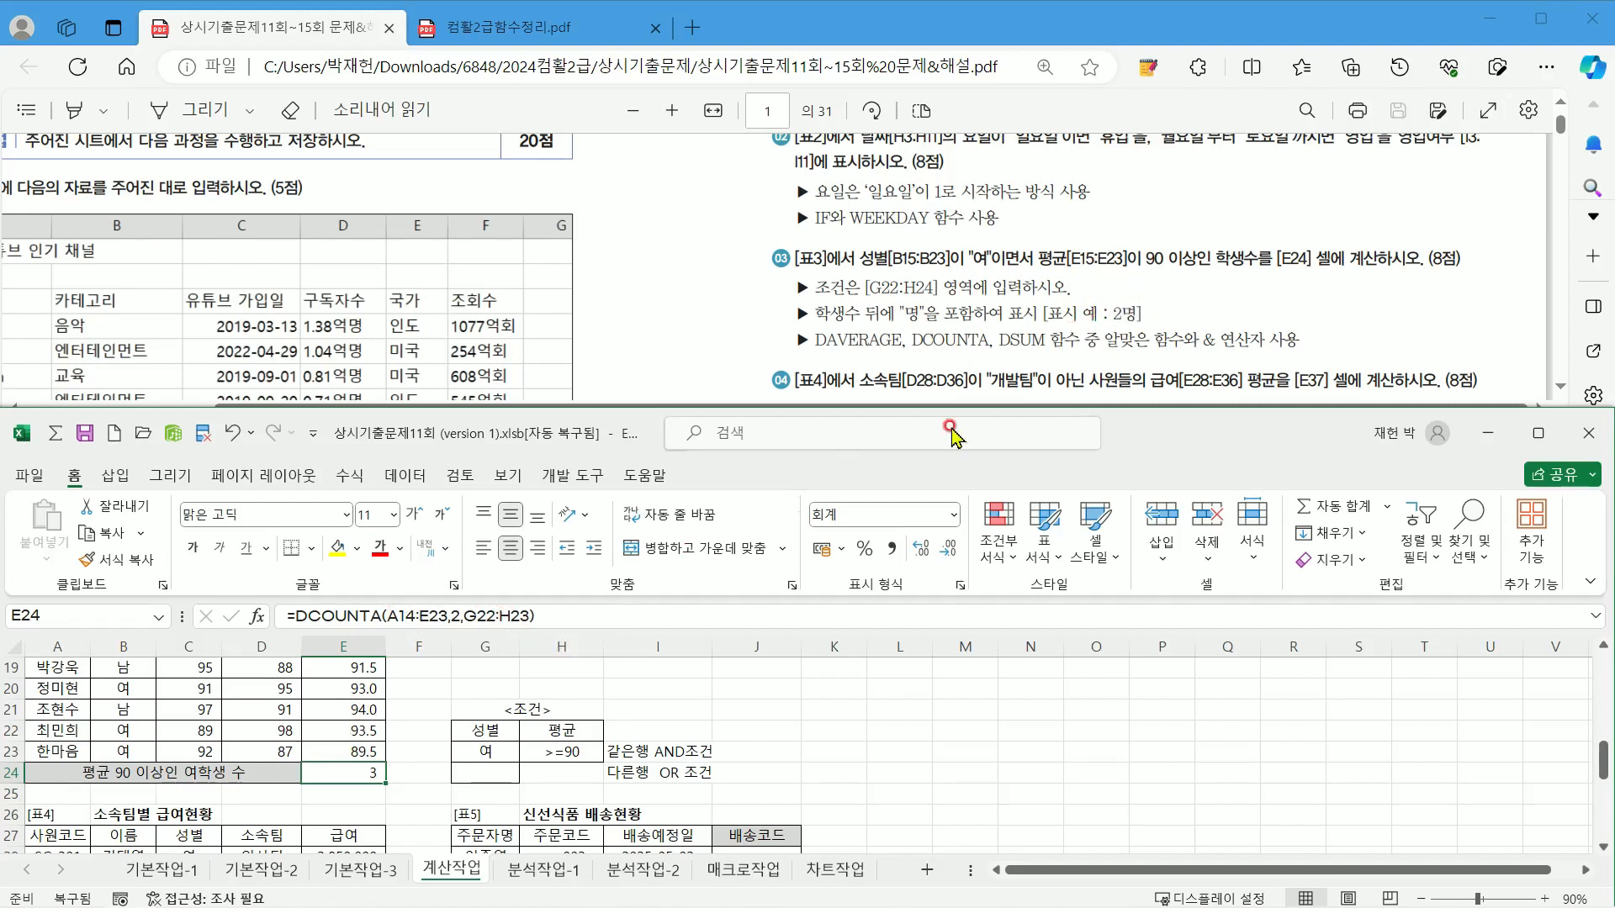
left_click(669, 623)
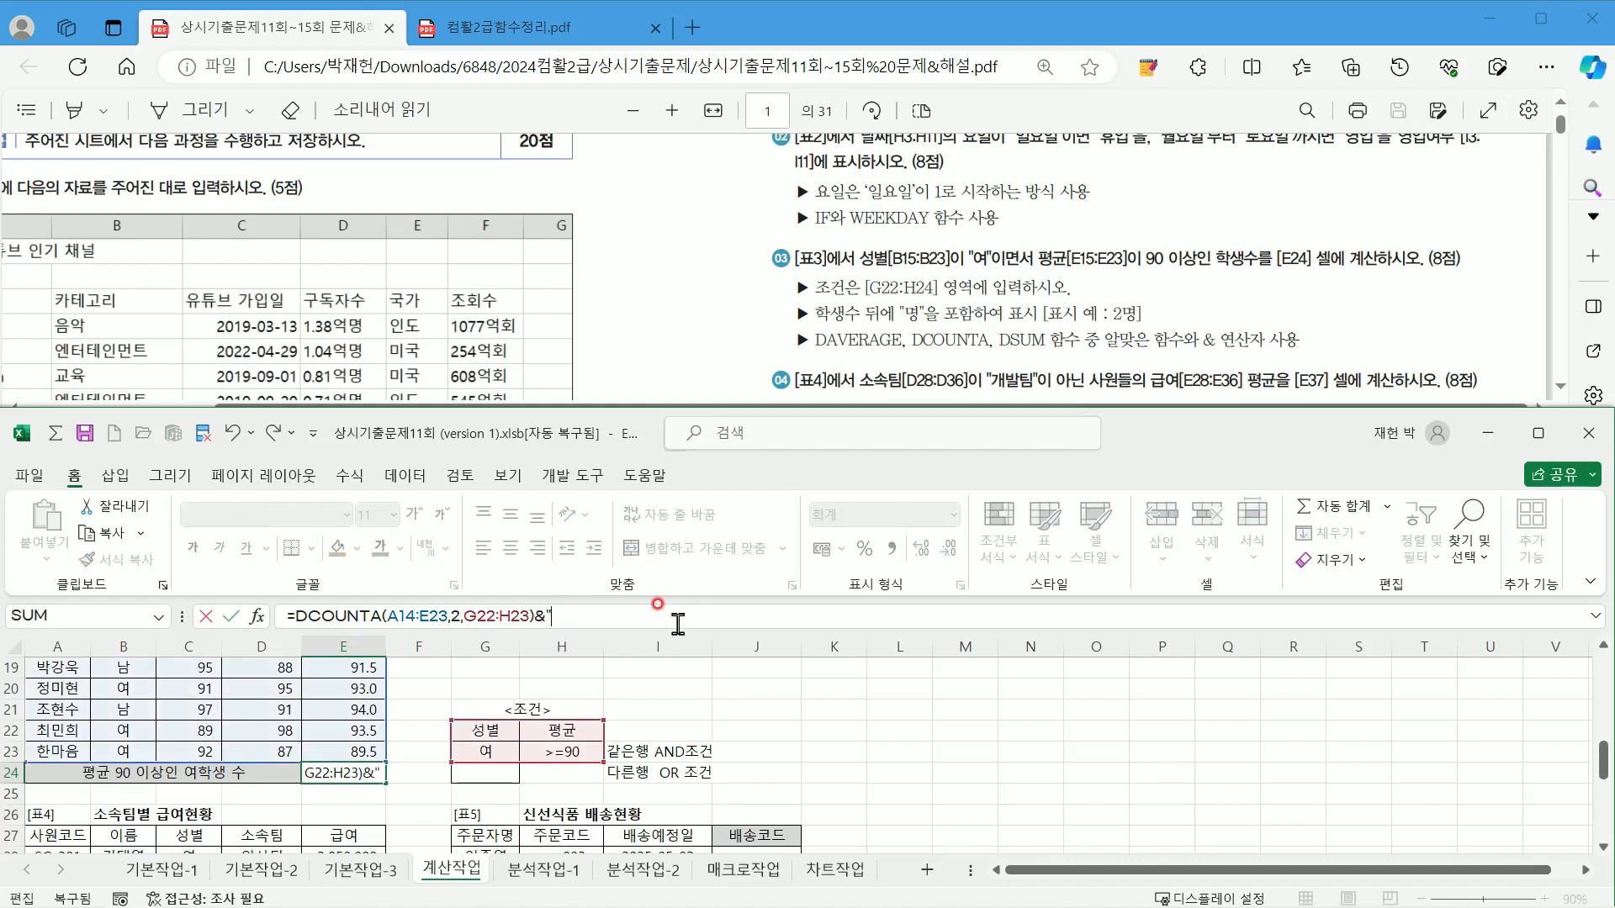
type("며")
key("ctrl+Return")
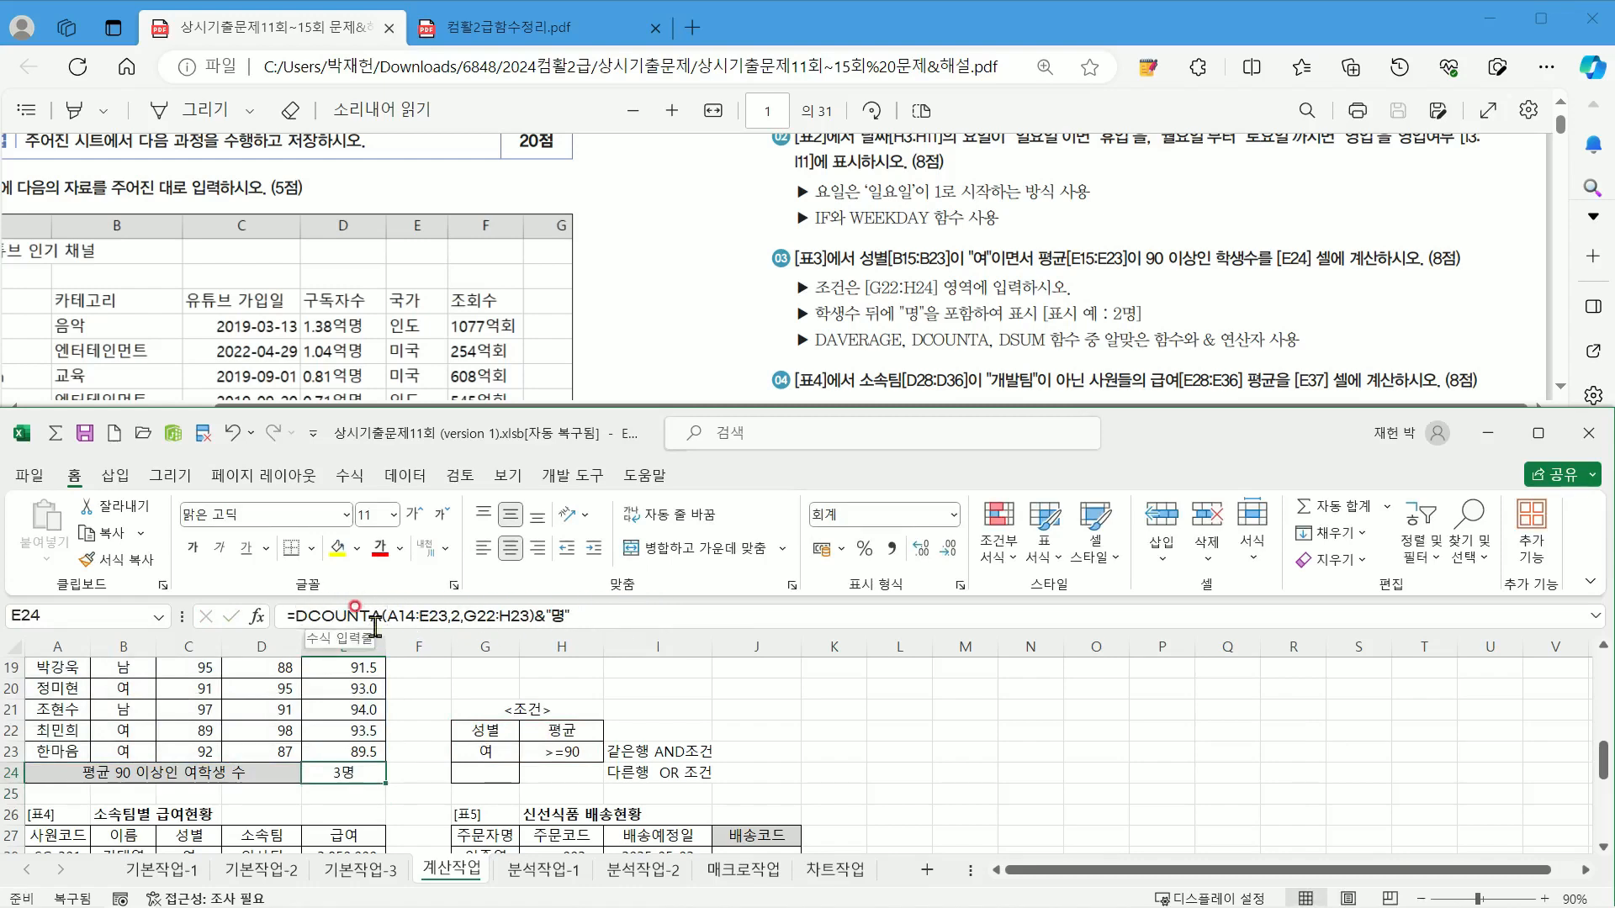
Step: Examine the columns of the 1학기 성적현황 table one by one as possible field columns for the DCOUNTA formula
scroll(266, 753, "up", 3)
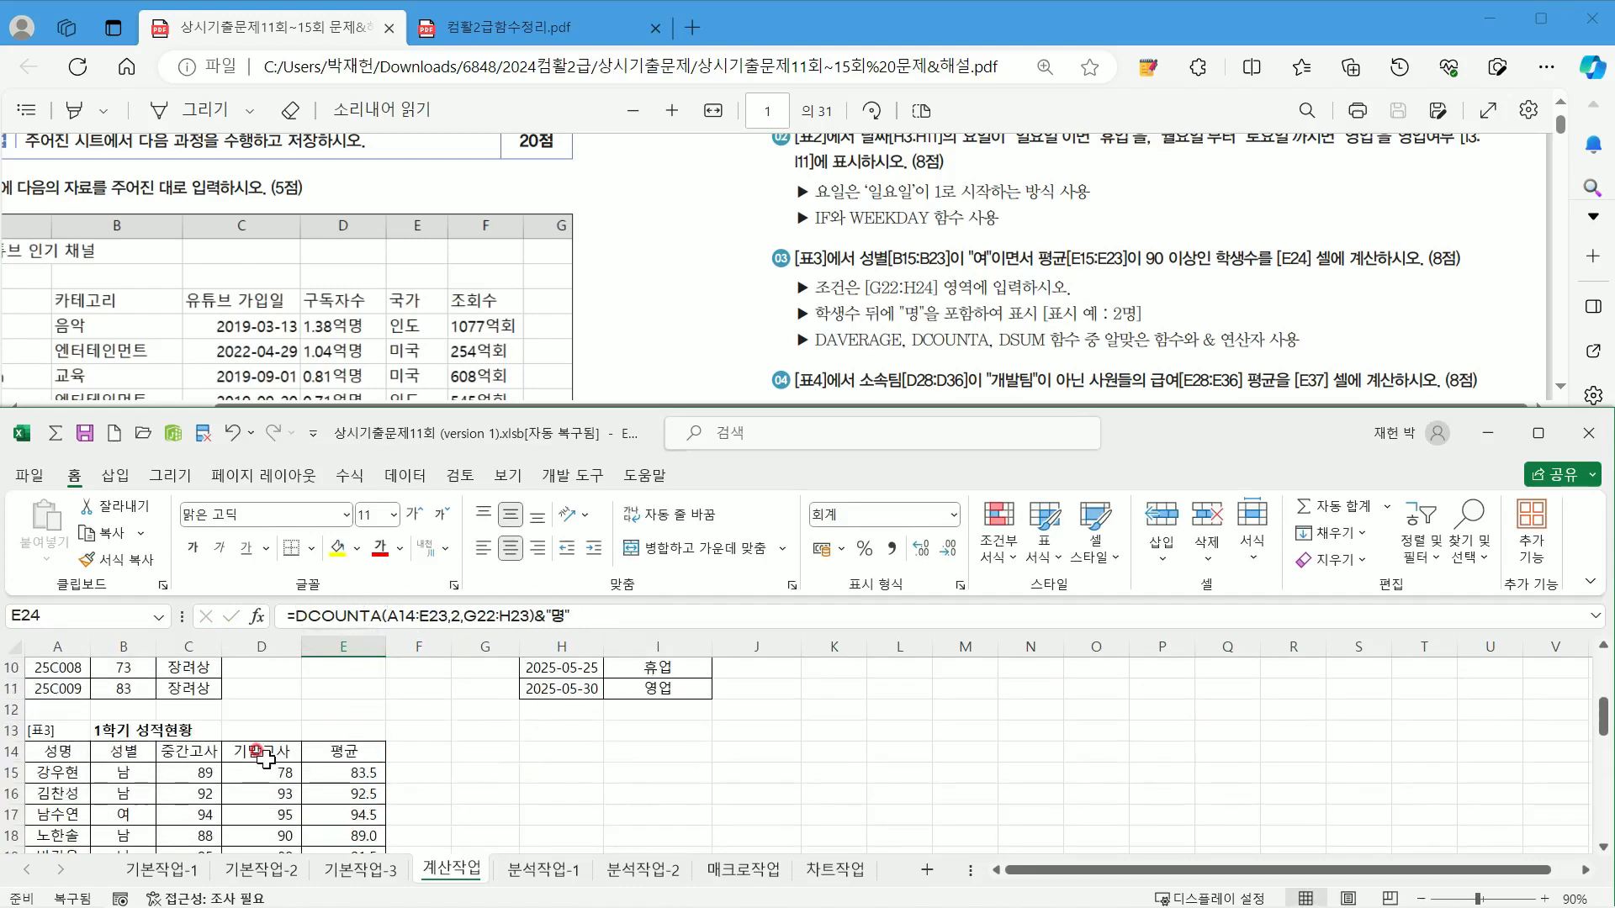
scroll(265, 757, "down", 1)
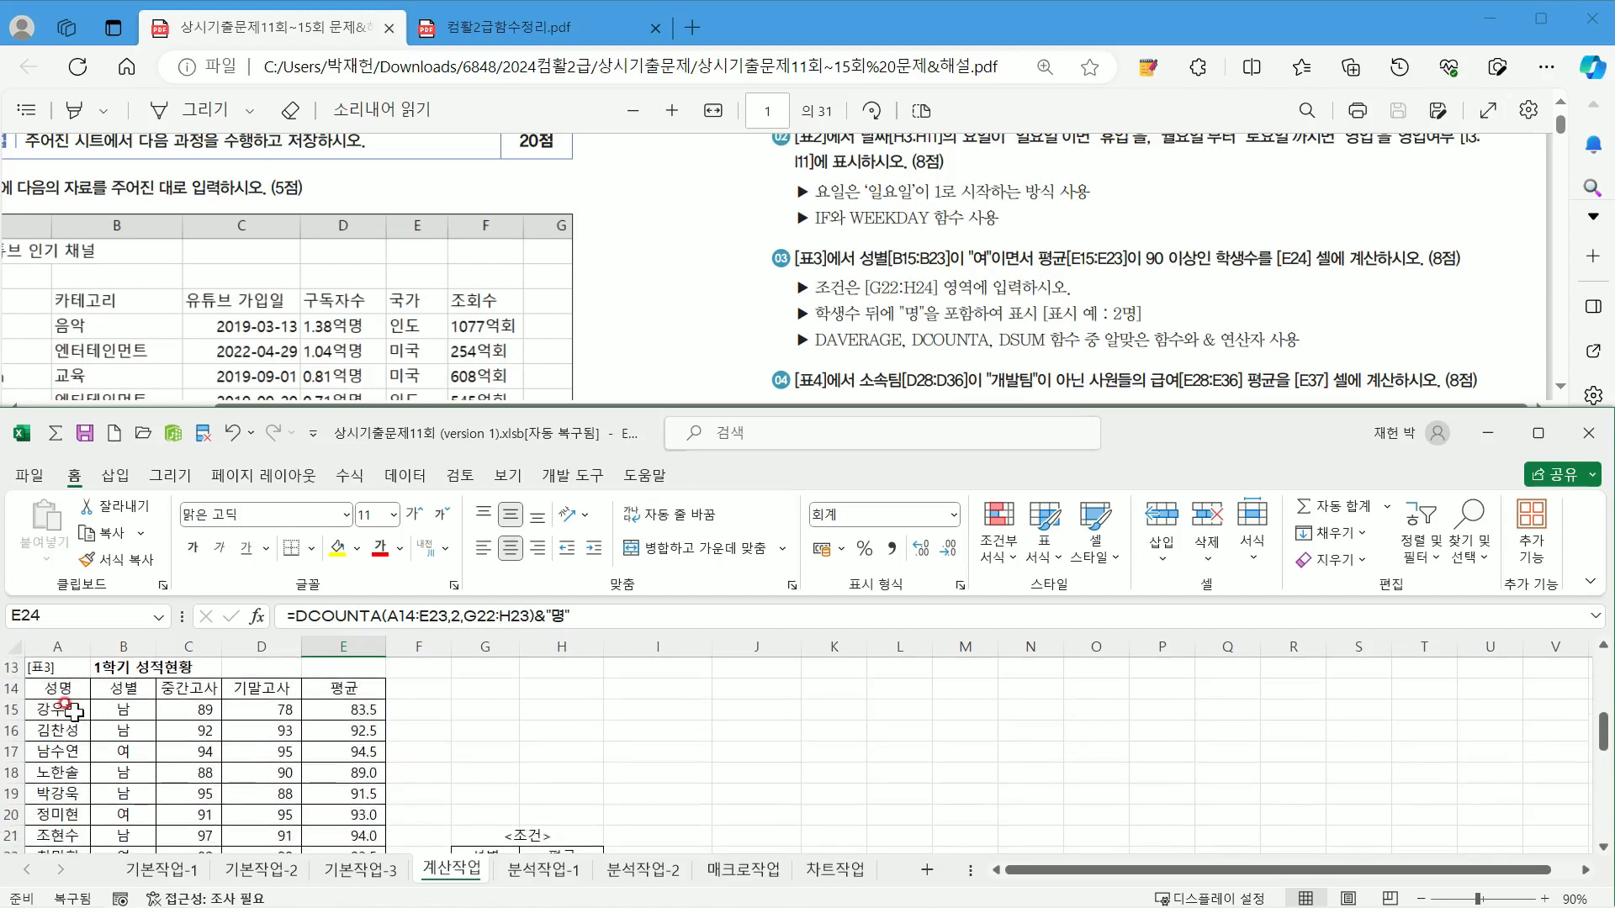
left_click_drag(69, 711, 62, 824)
left_click_drag(124, 713, 202, 809)
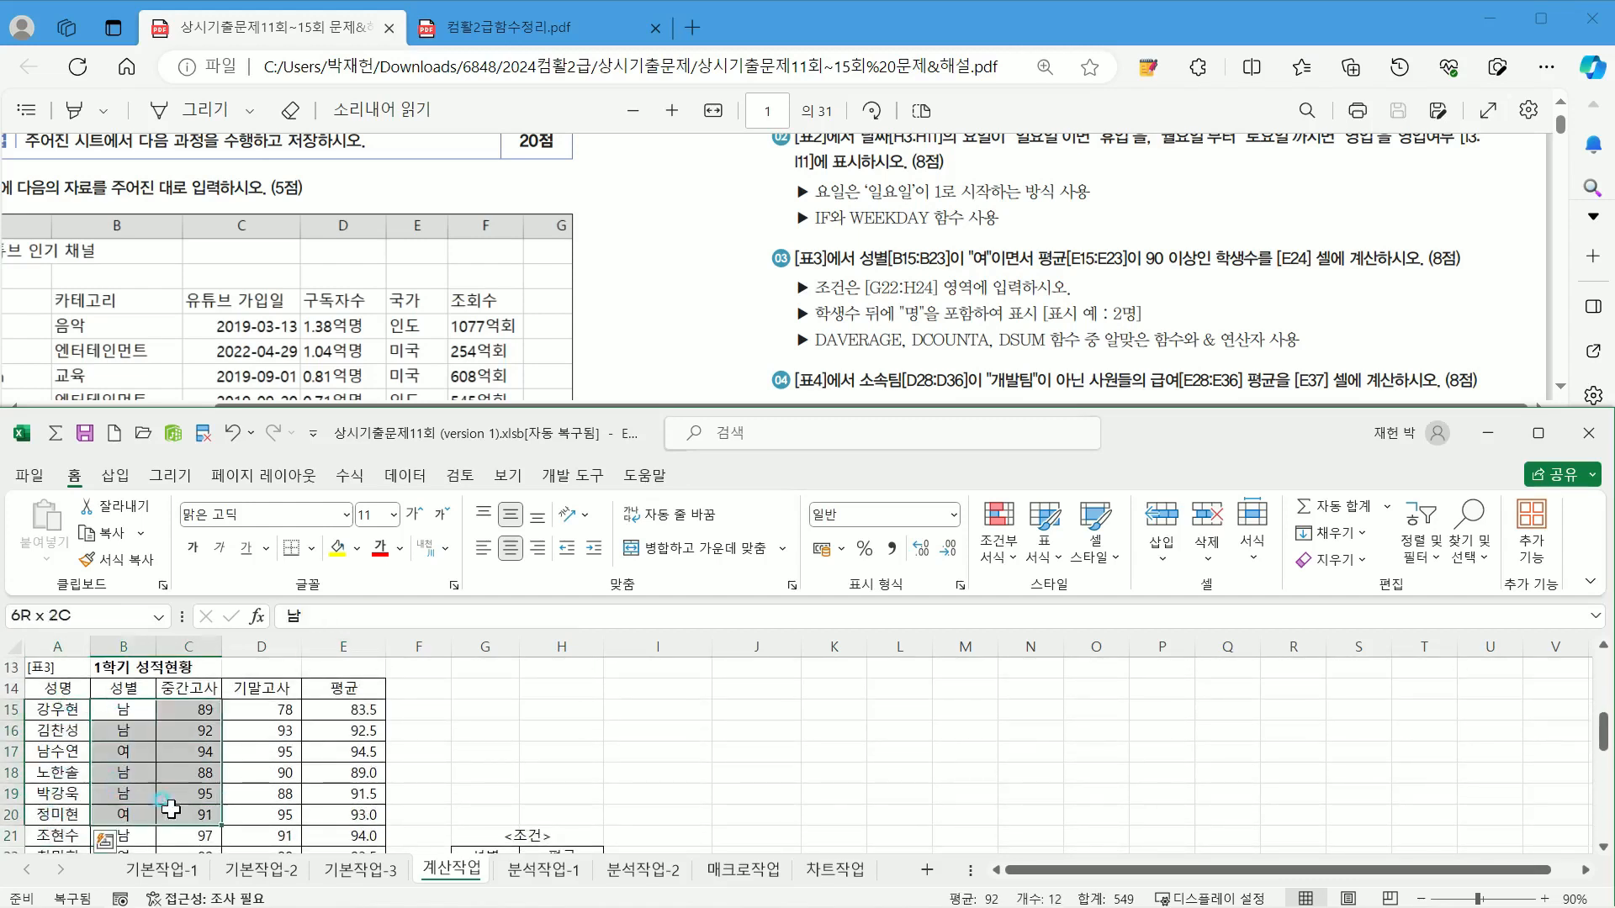
left_click_drag(123, 719, 127, 794)
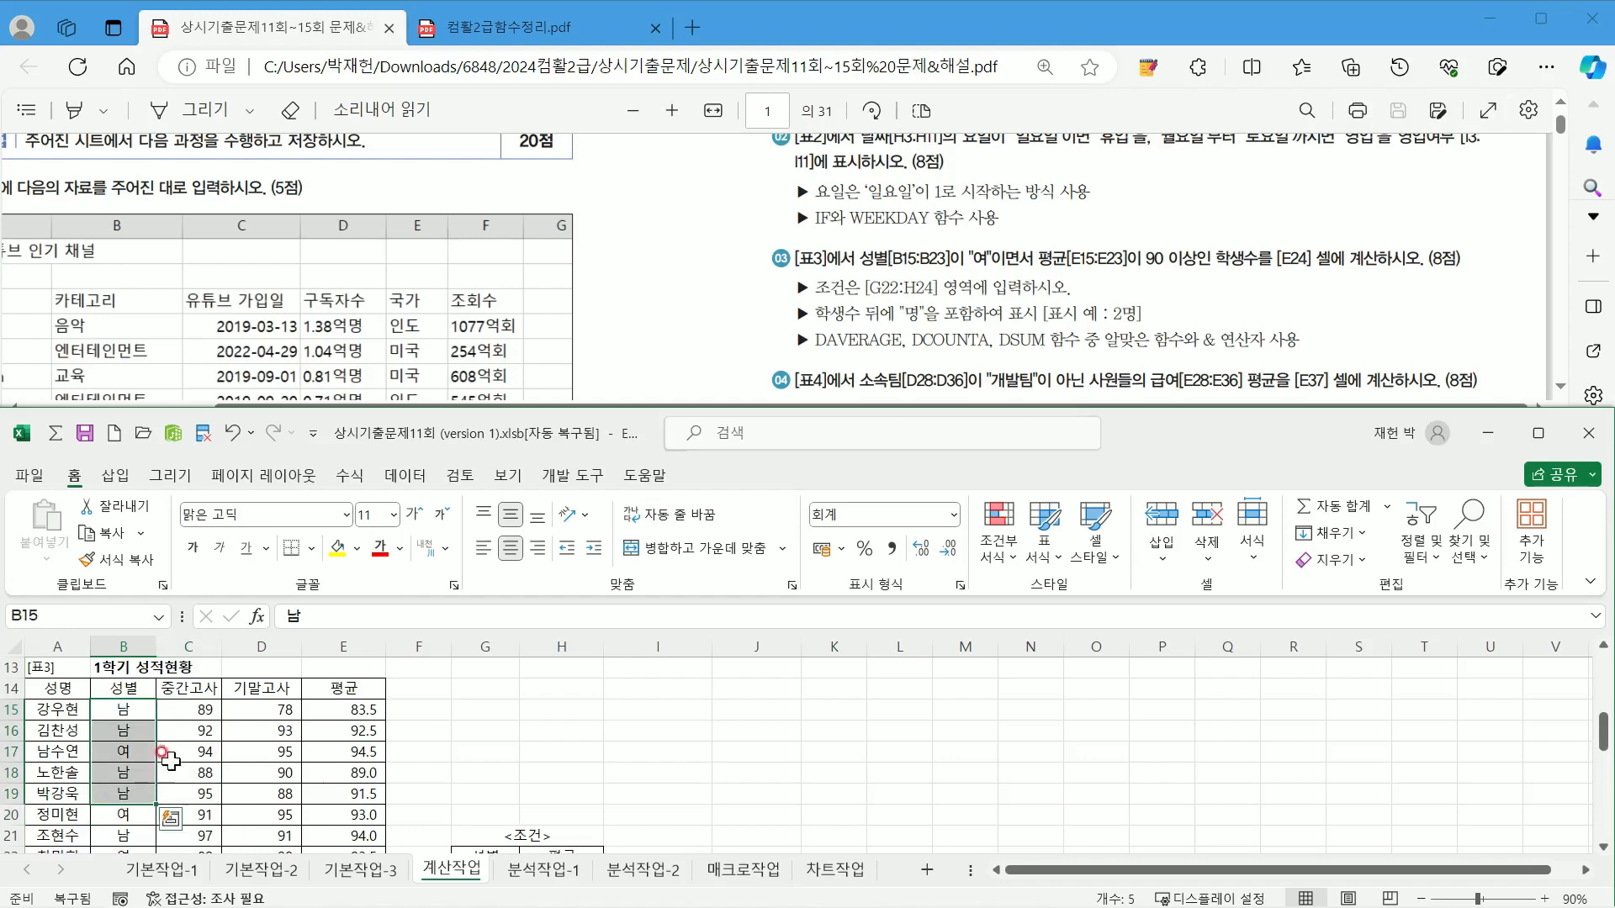
left_click_drag(197, 709, 200, 812)
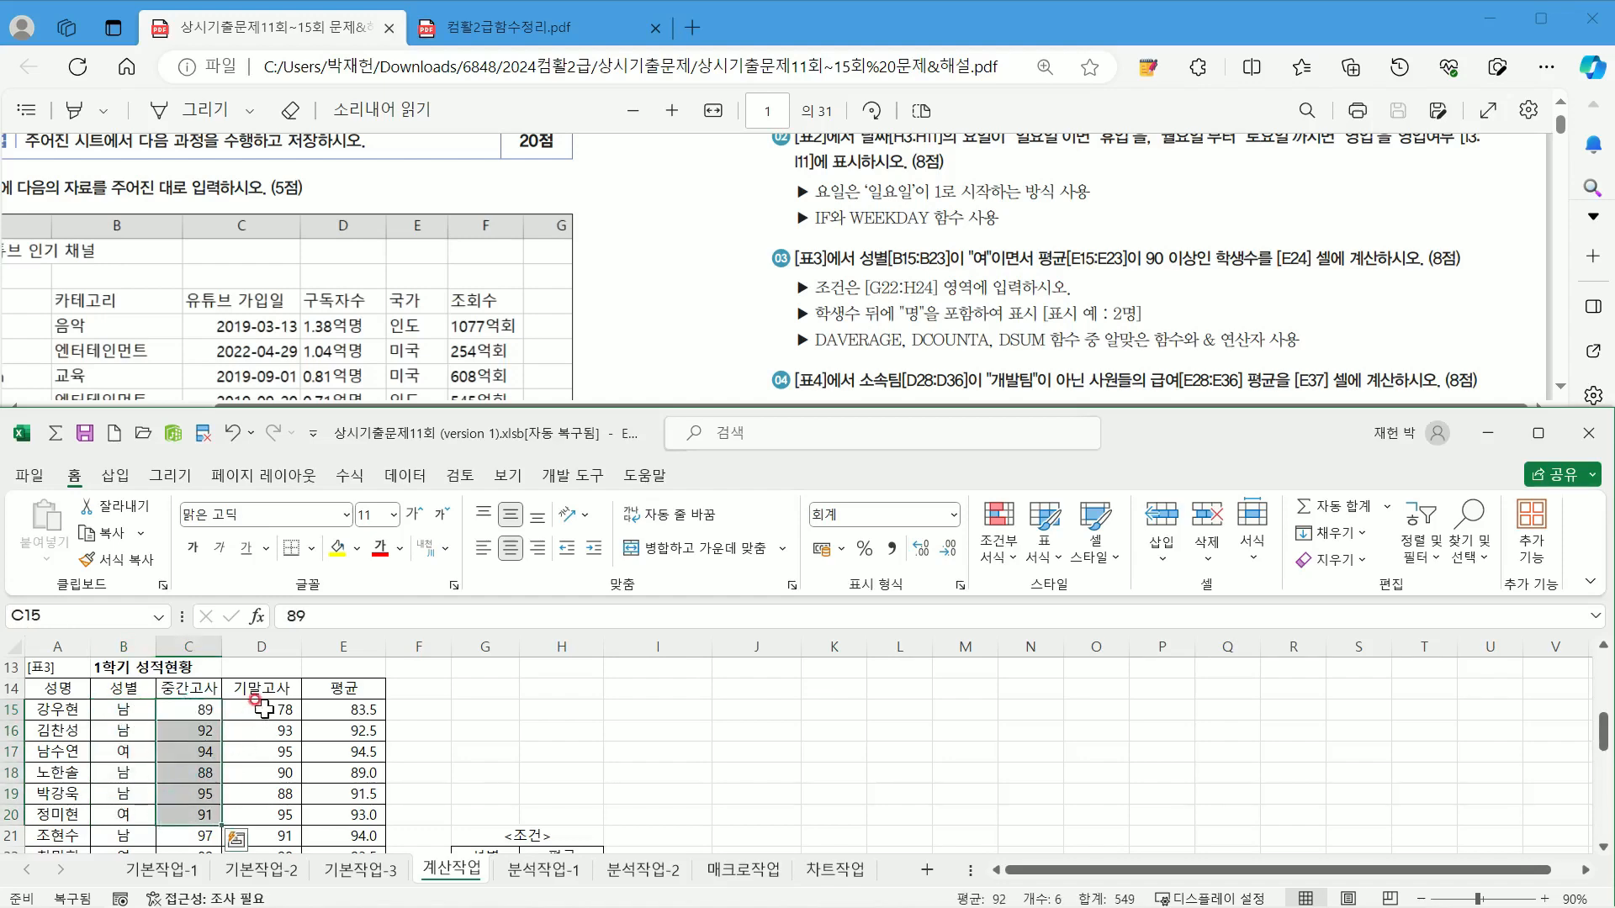
left_click_drag(256, 711, 250, 808)
left_click_drag(324, 709, 323, 751)
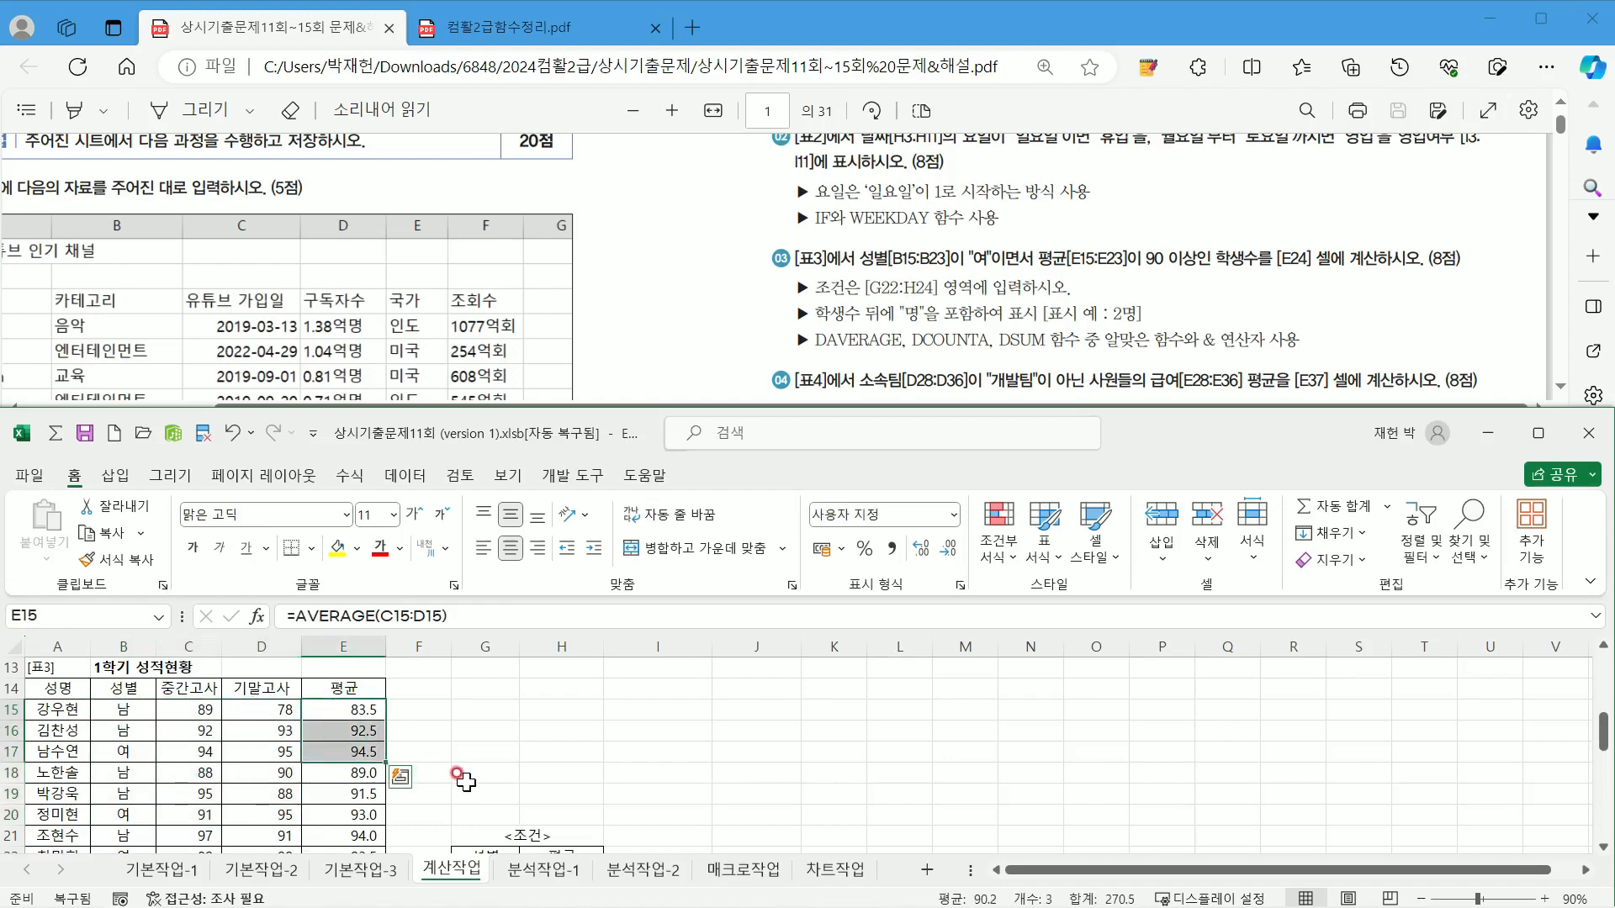
Step: Set the field number of the DCOUNTA formula in E24 to 3
scroll(463, 778, "down", 2)
left_click(364, 772)
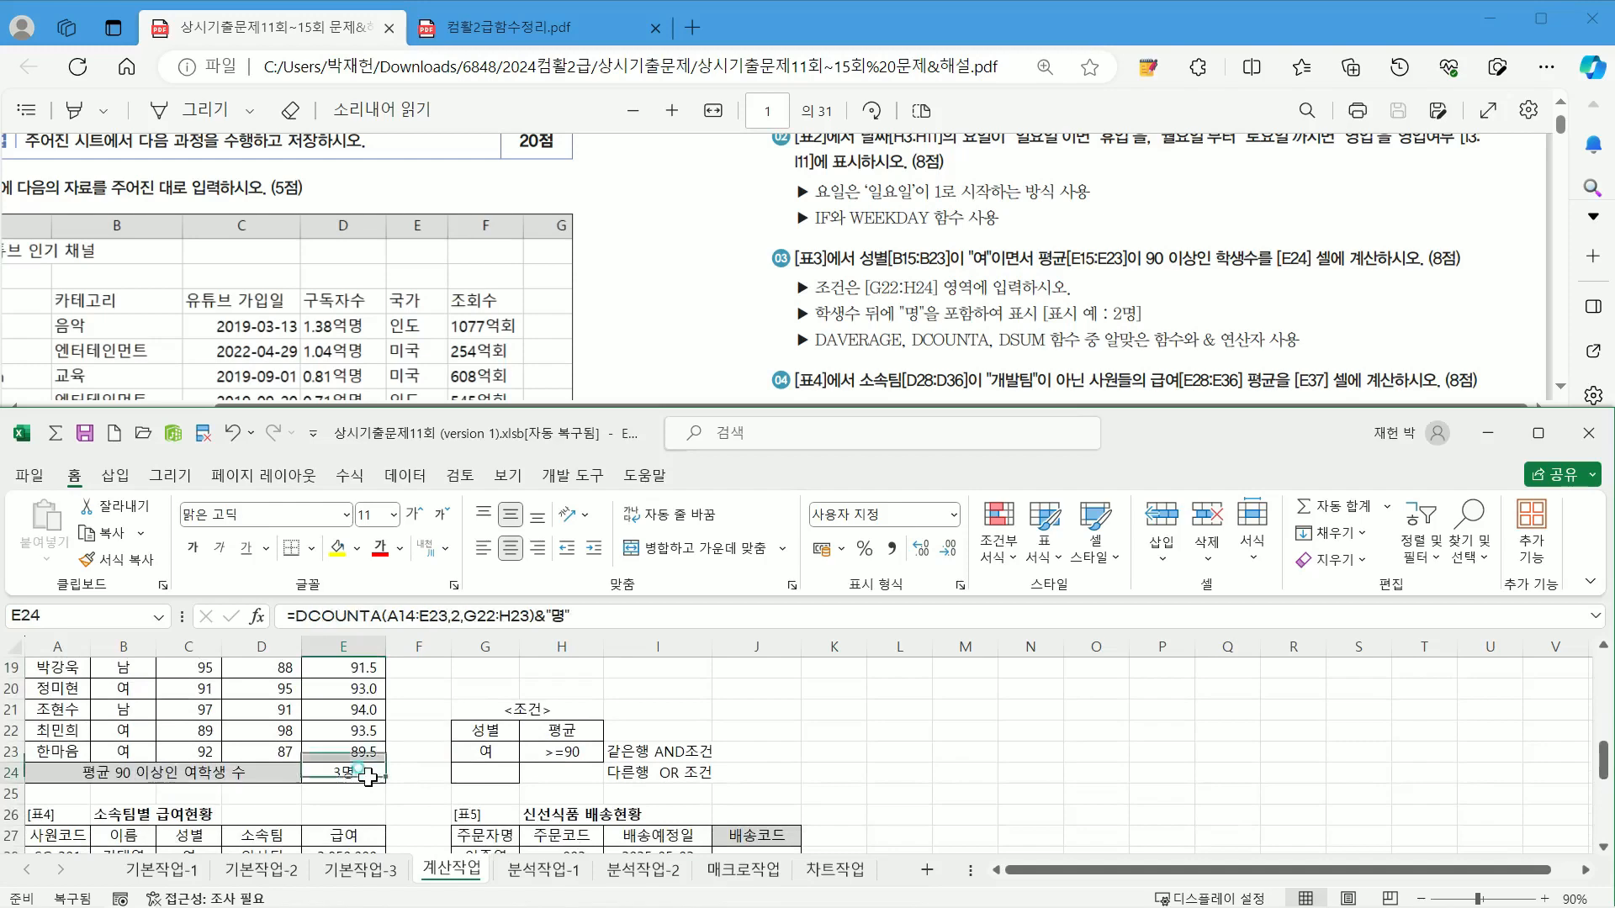
left_click(455, 617)
scroll(432, 775, "up", 2)
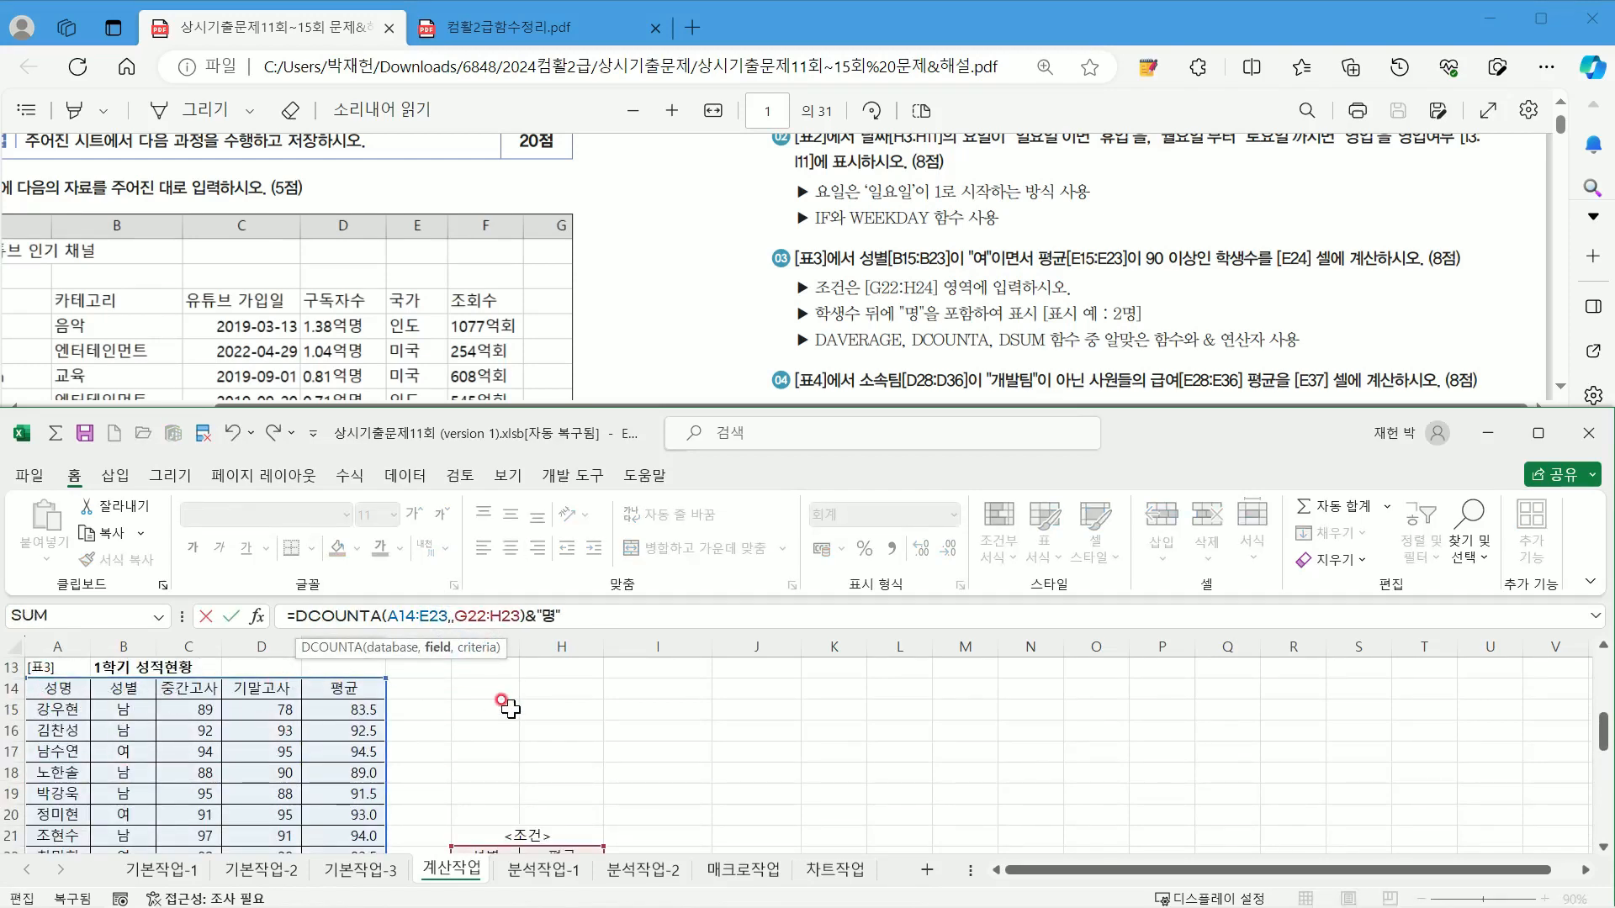
key("Return")
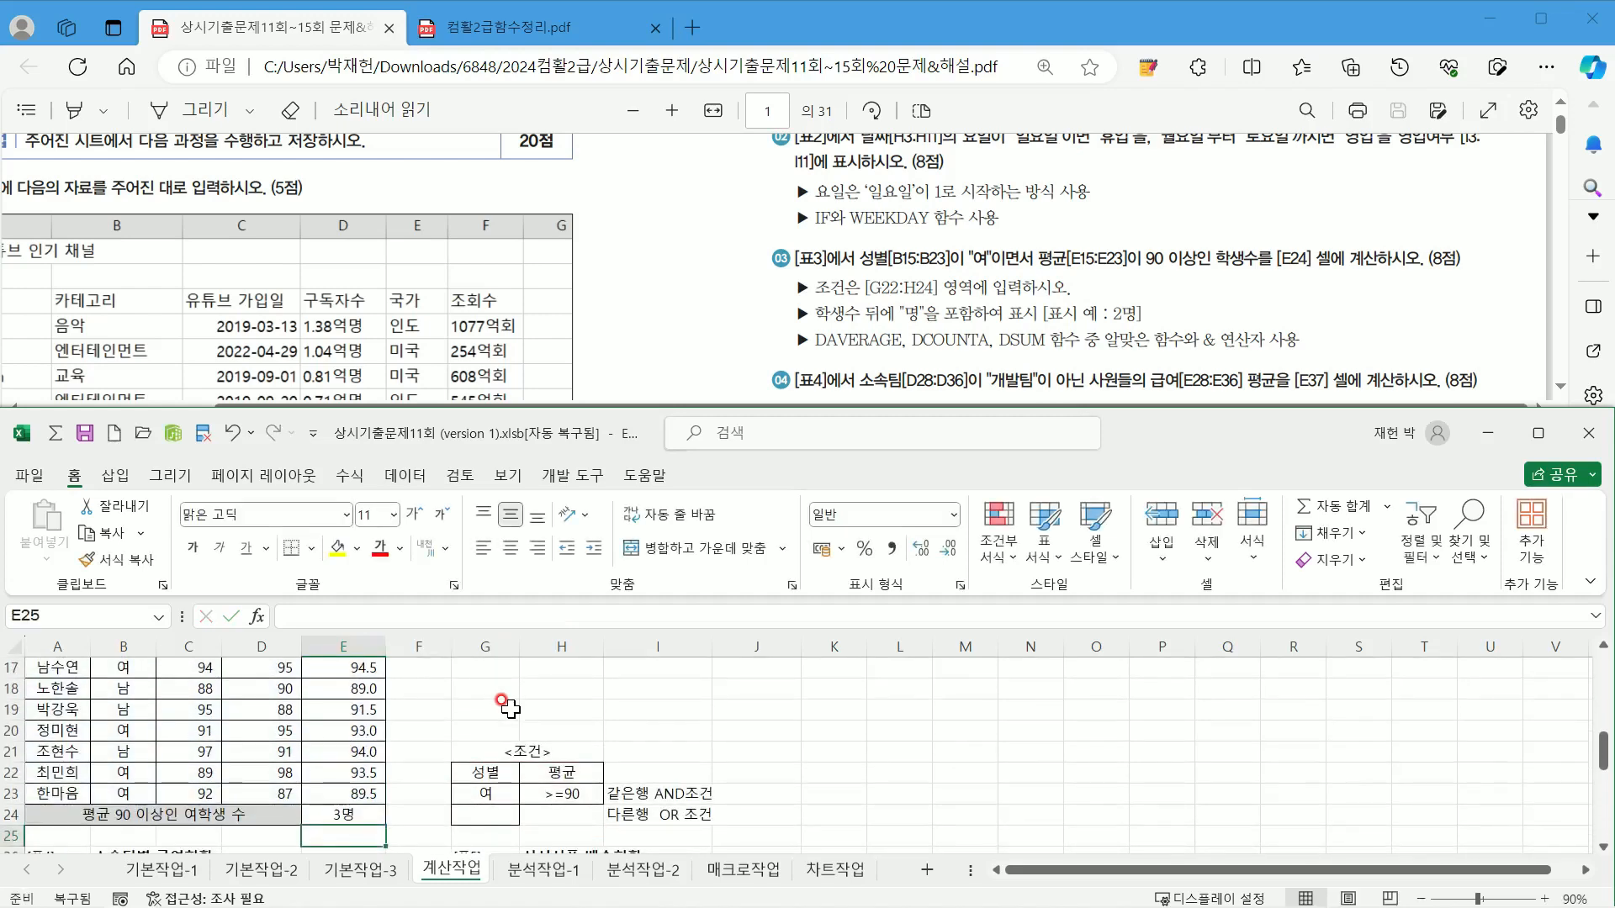
key("Up")
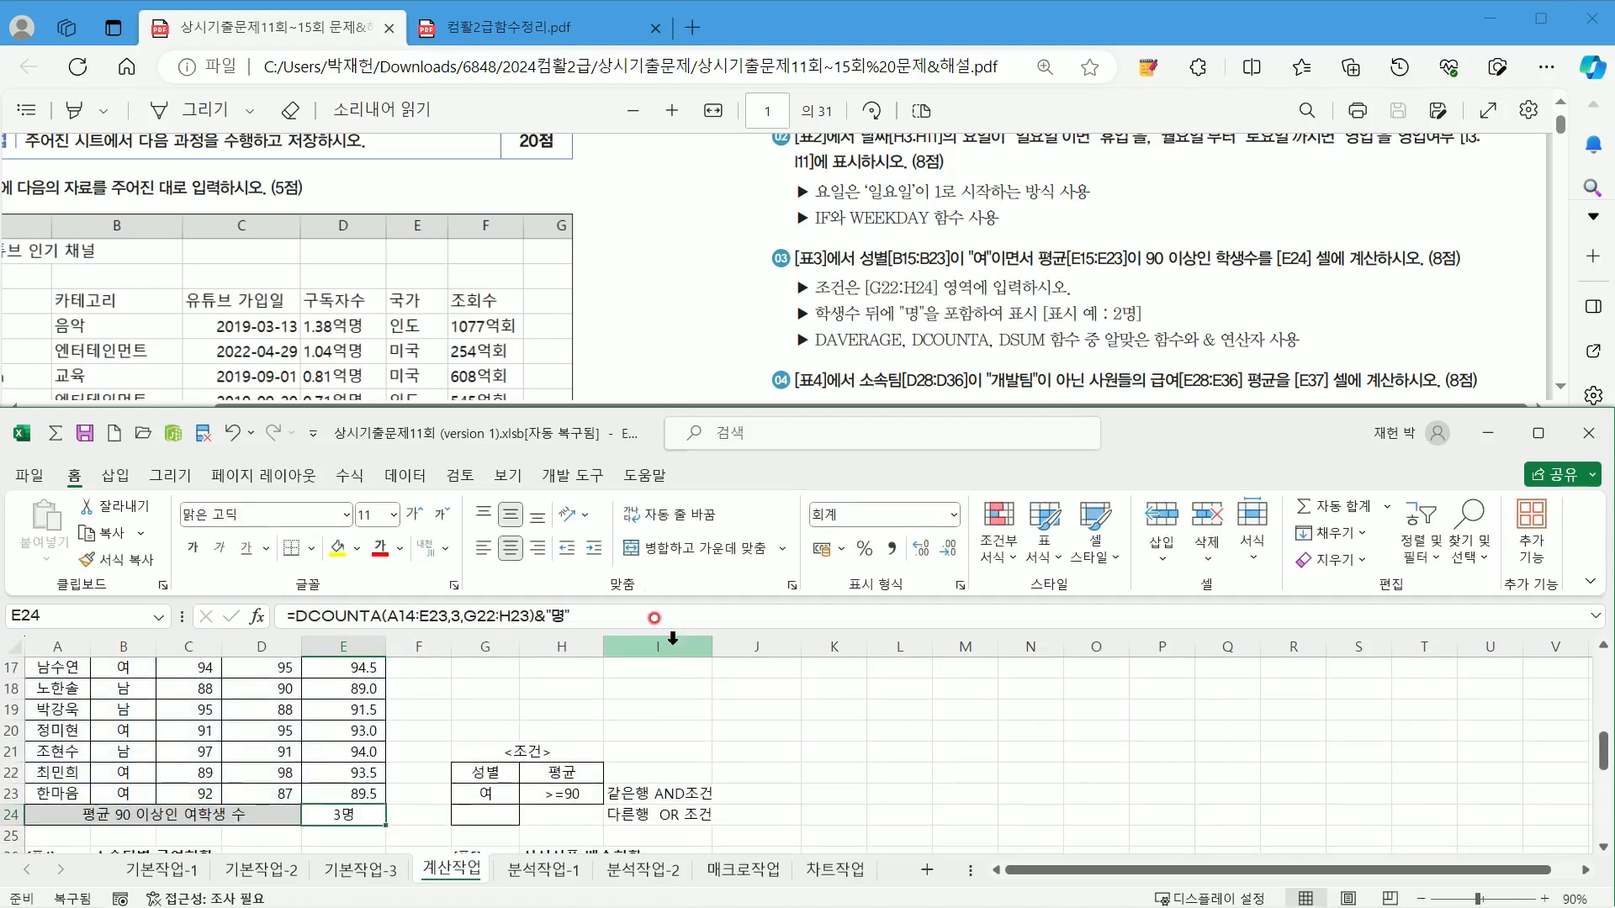
Step: Set the field number of the DCOUNTA formula in E24 to 1, pointing to the 성명 column
scroll(497, 673, "up", 1)
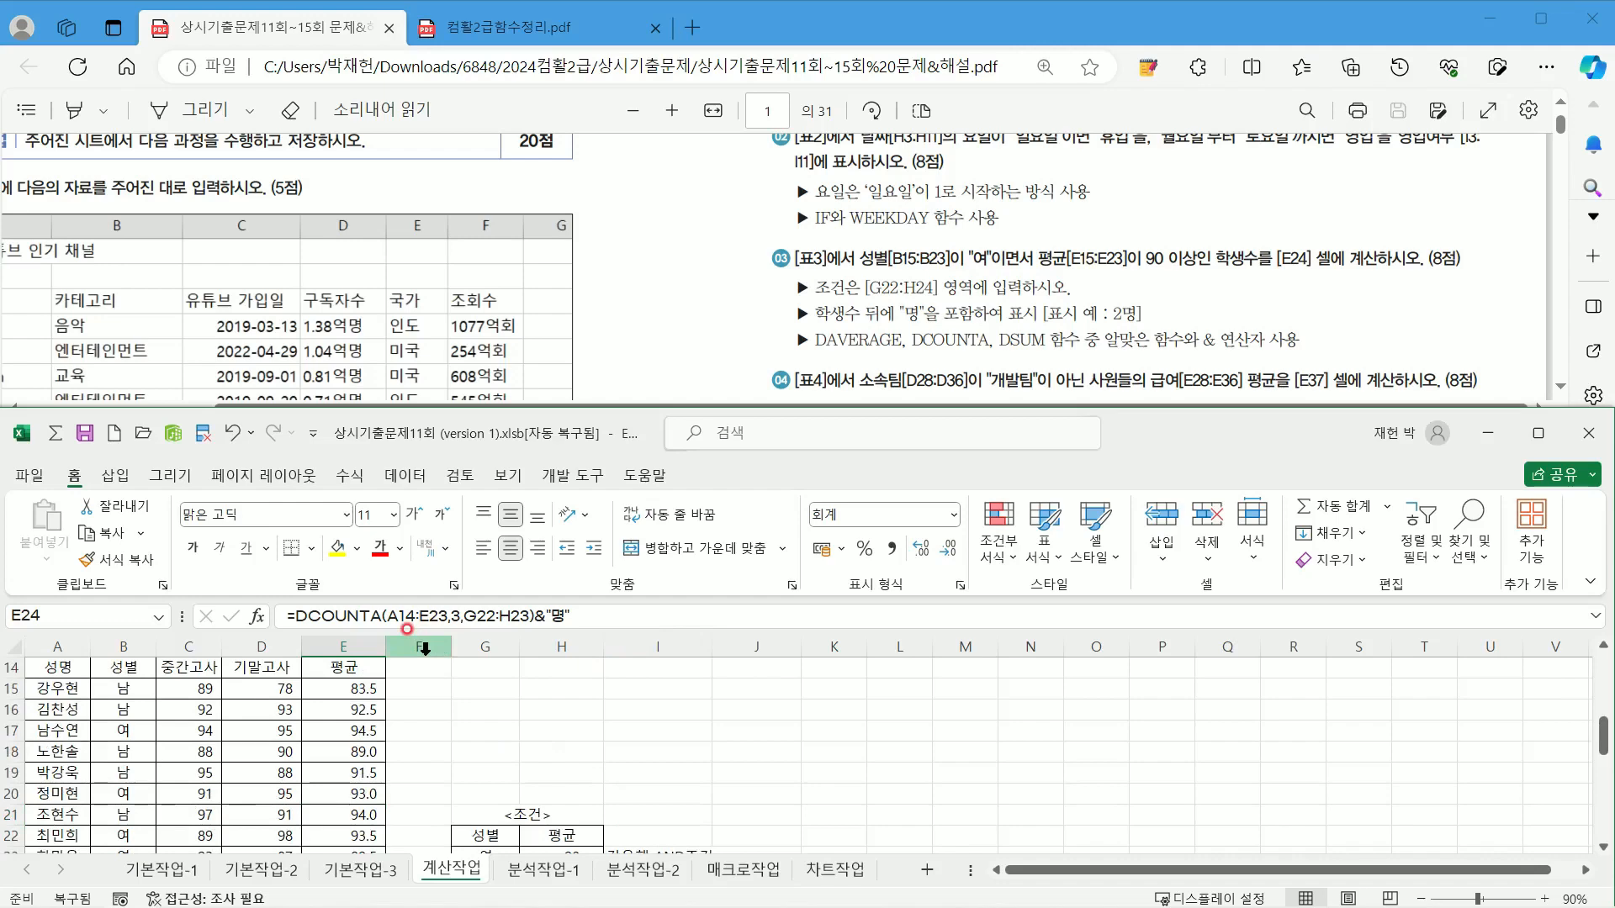
left_click(451, 616)
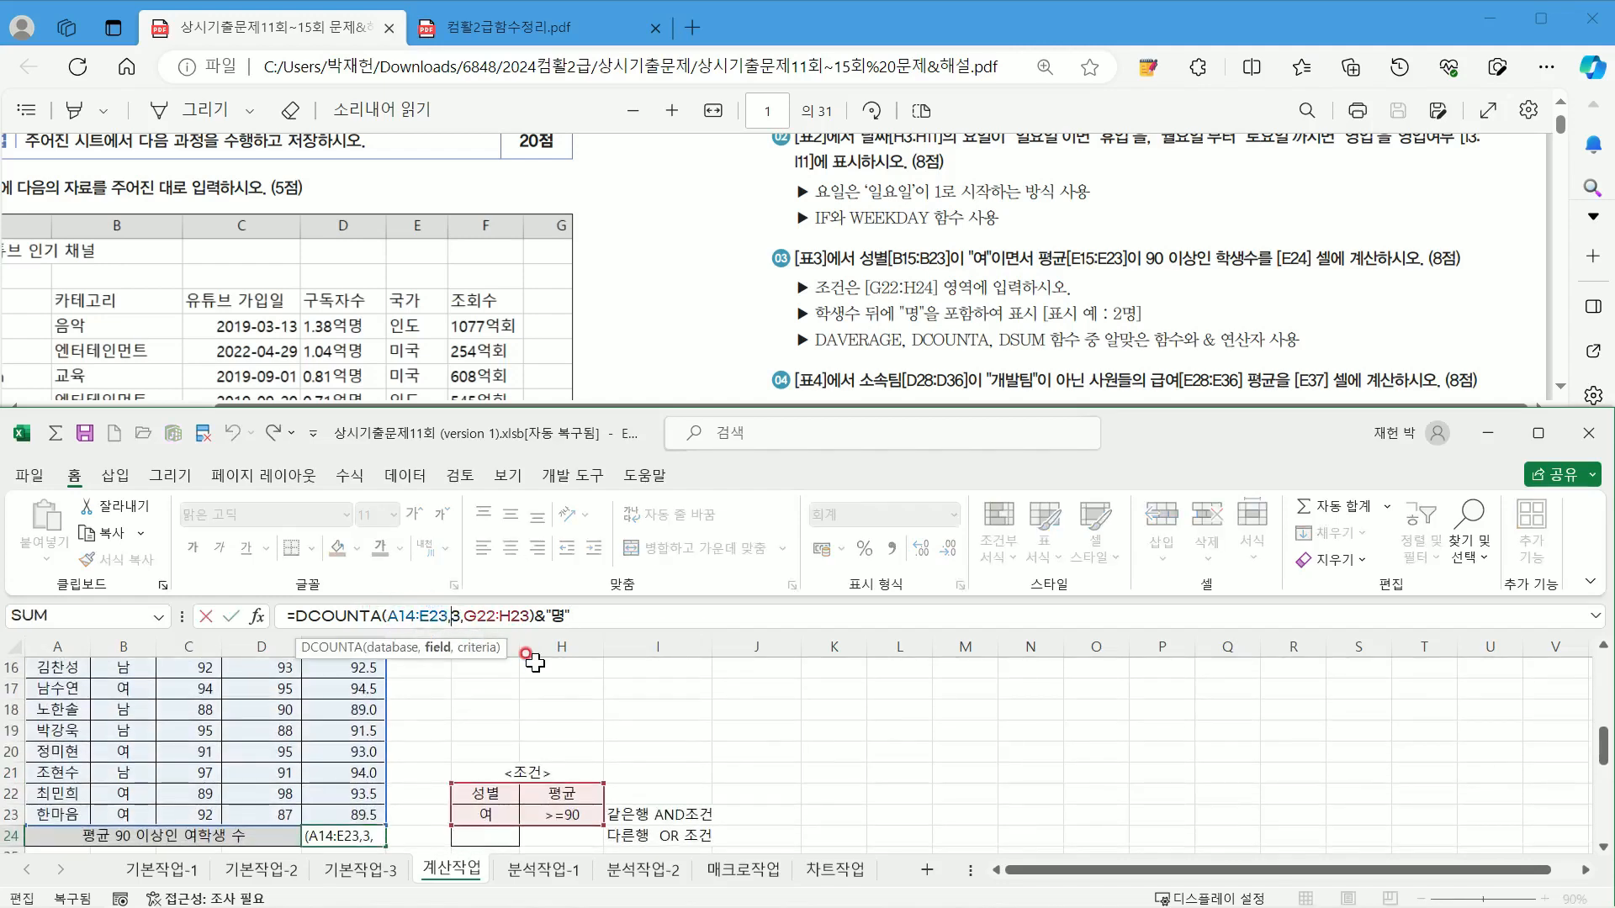
key("Delete")
type("1")
key("Return")
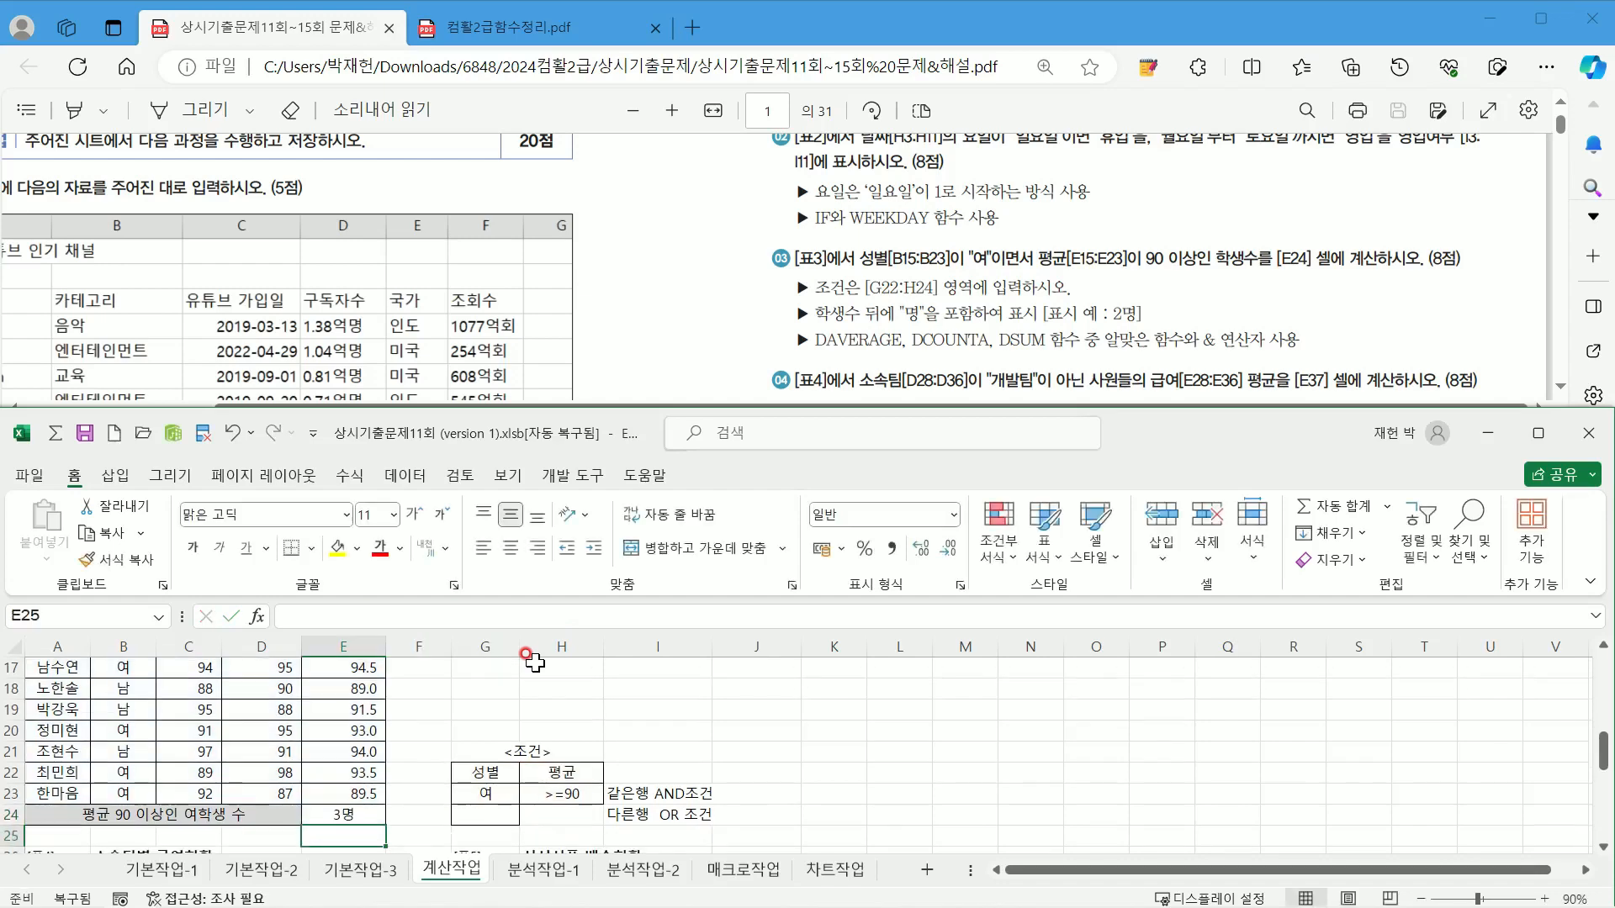
scroll(436, 718, "up", 2)
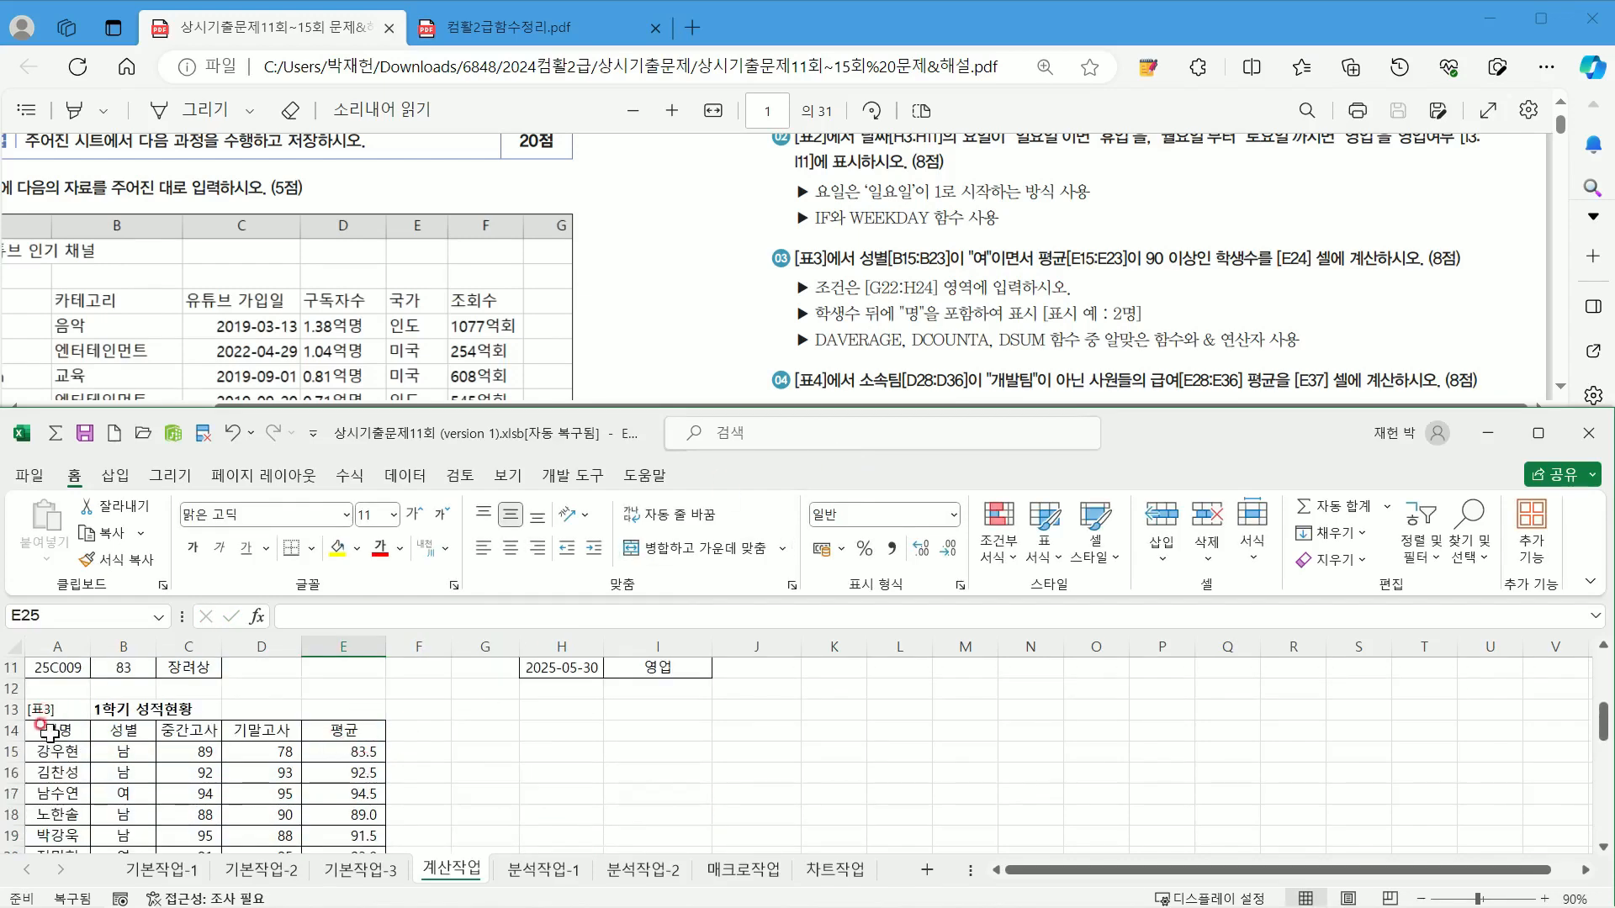
scroll(294, 757, "down", 3)
scroll(301, 757, "down", 2)
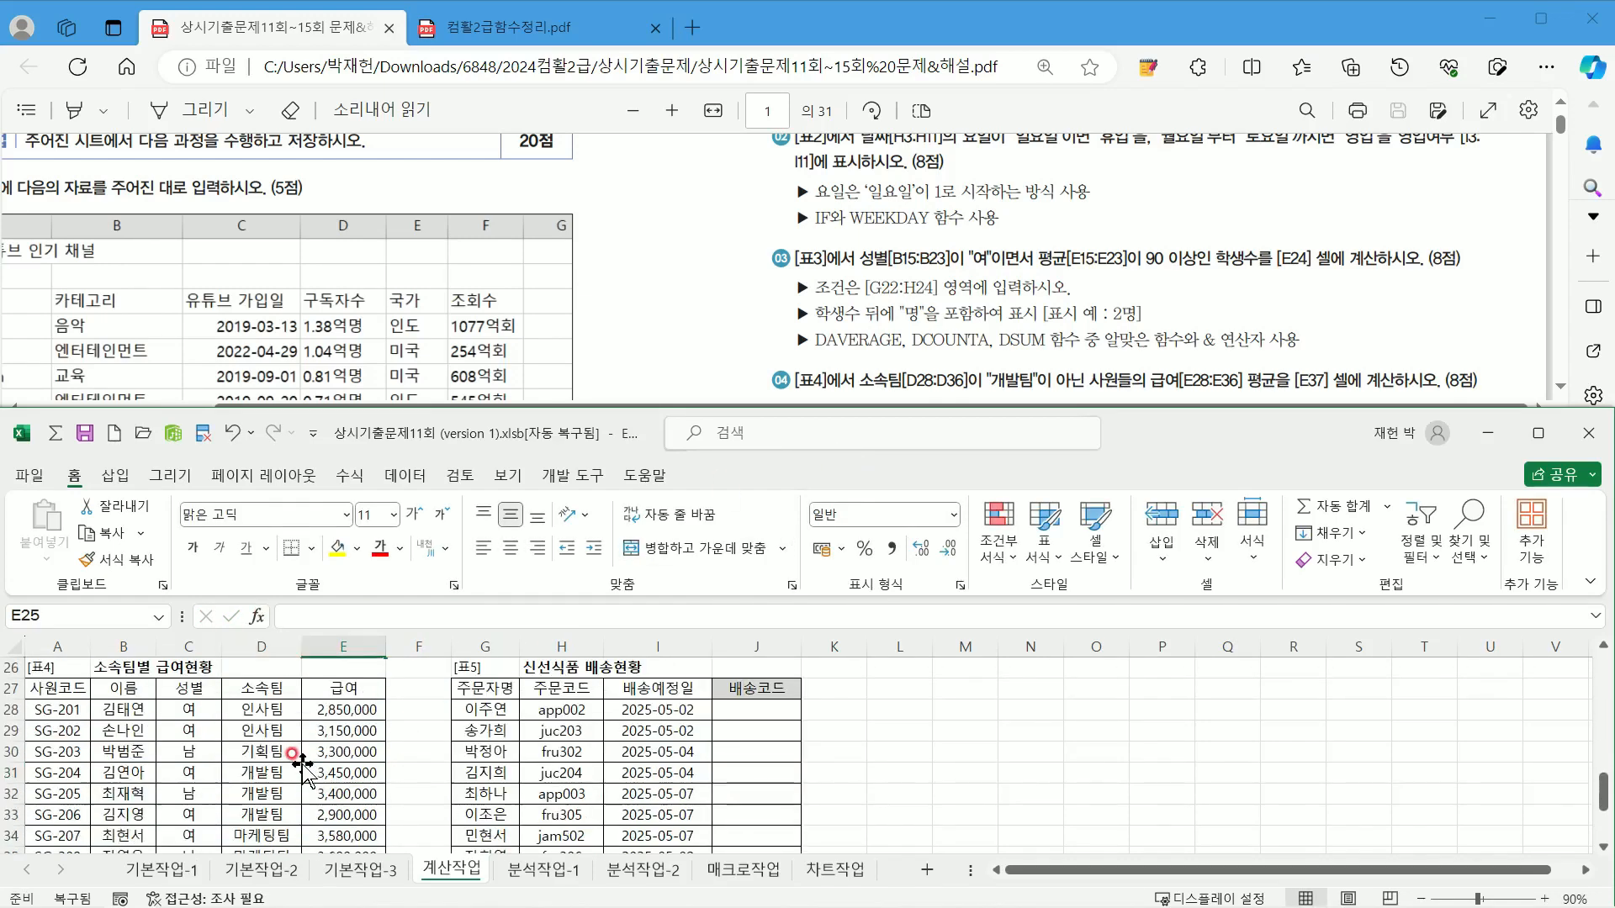
Step: Change the function in E24 to DCOUNT while keeping field number 1 and the other arguments
scroll(303, 755, "up", 2)
left_click(341, 750)
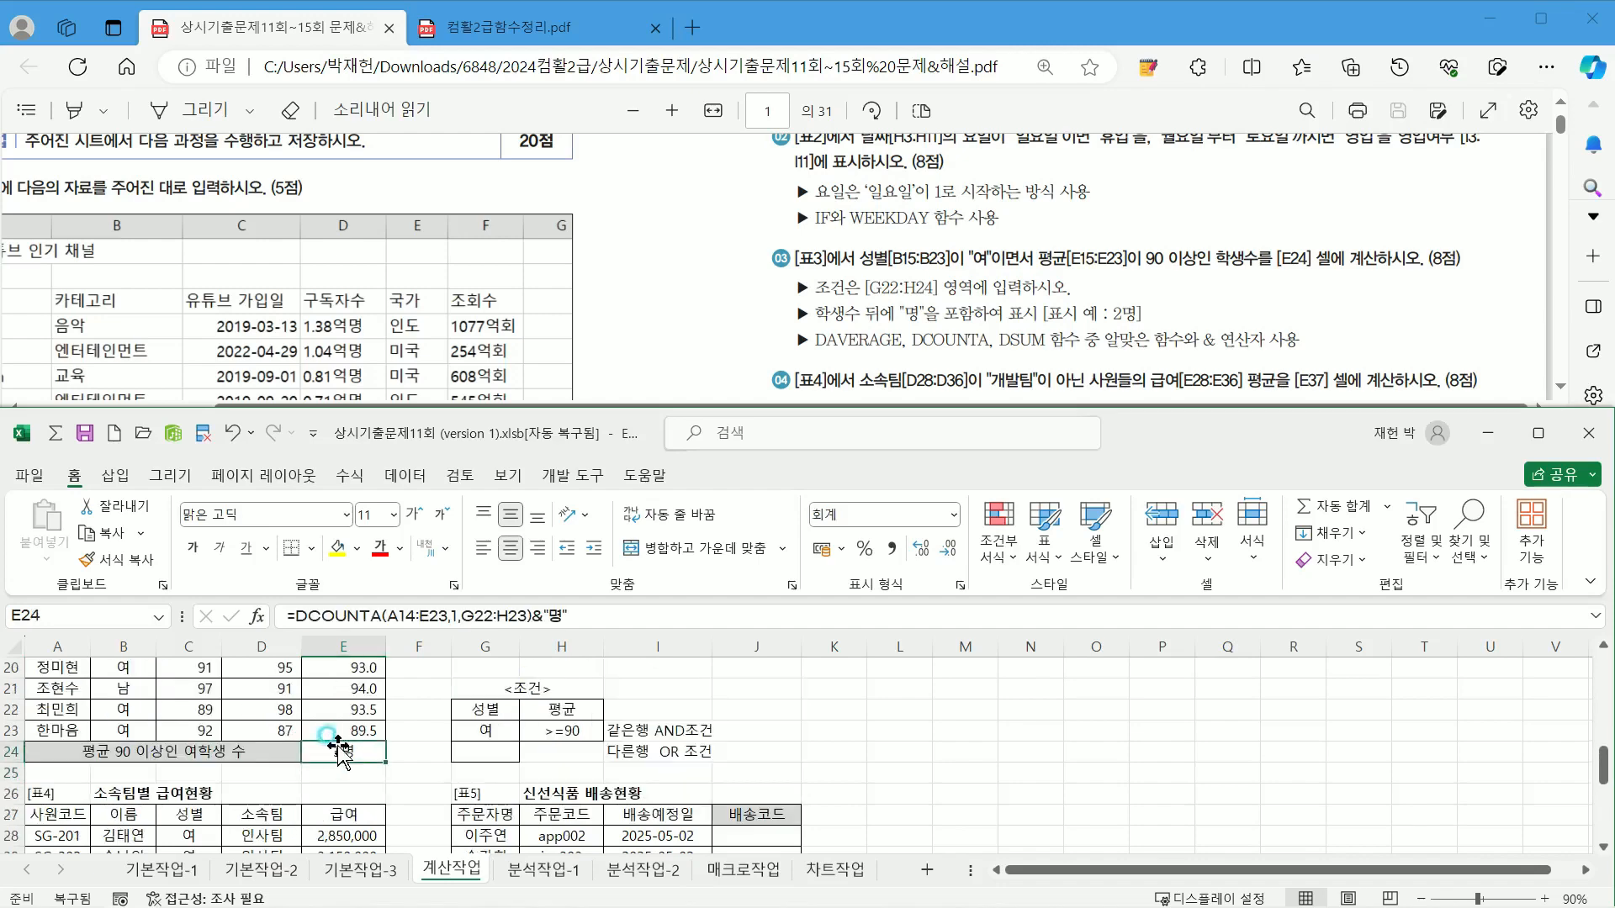
left_click(370, 617)
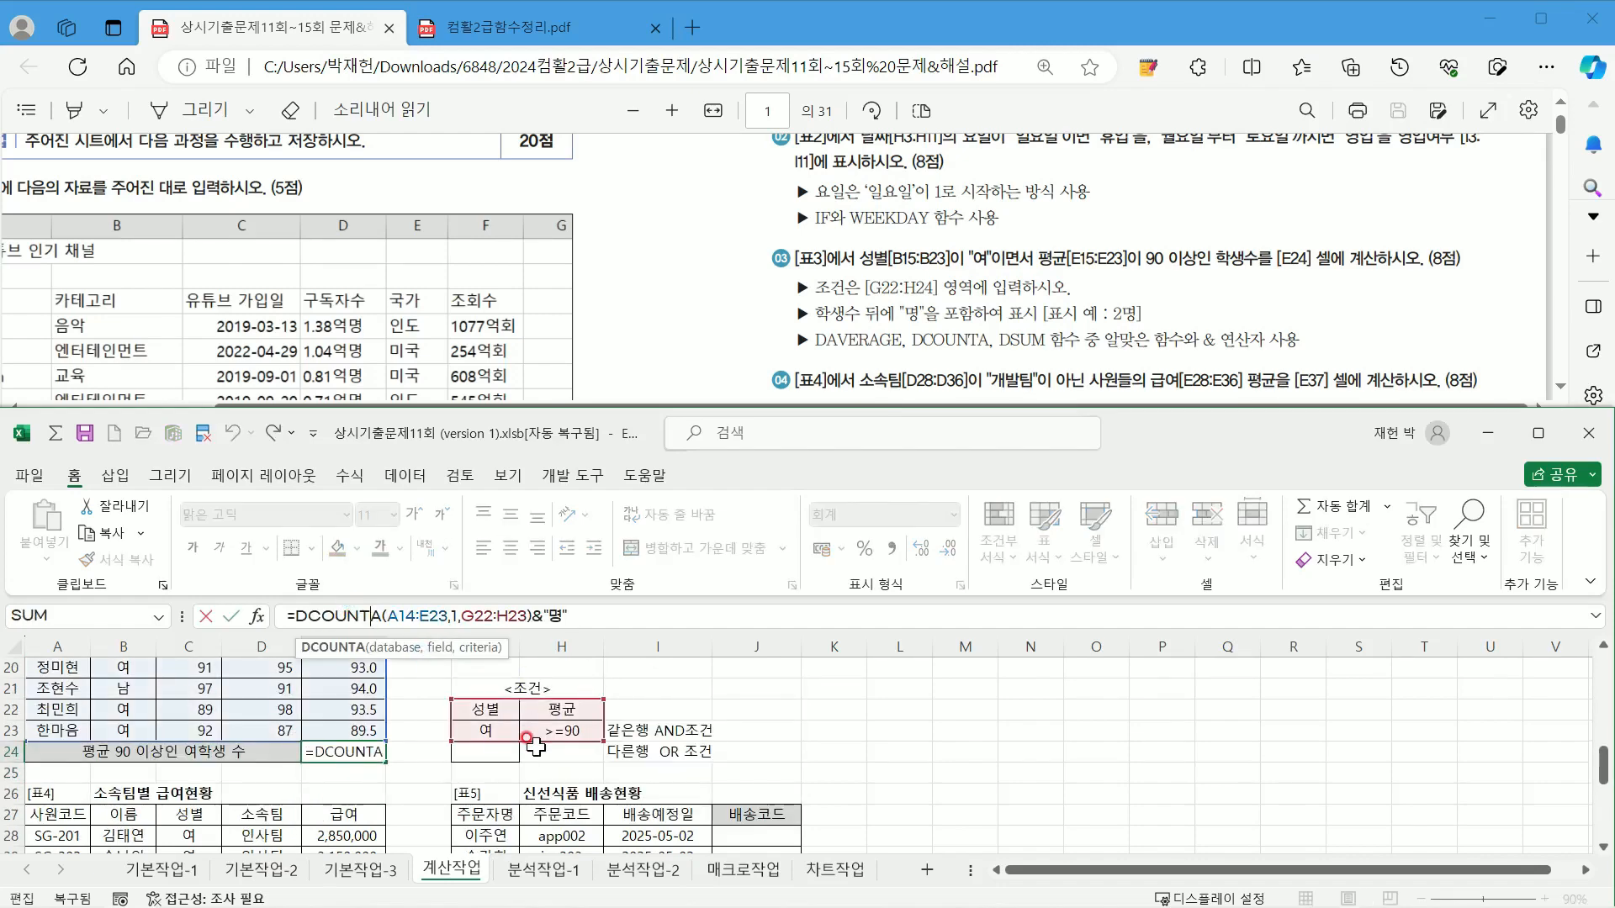
key("Delete")
key("Return")
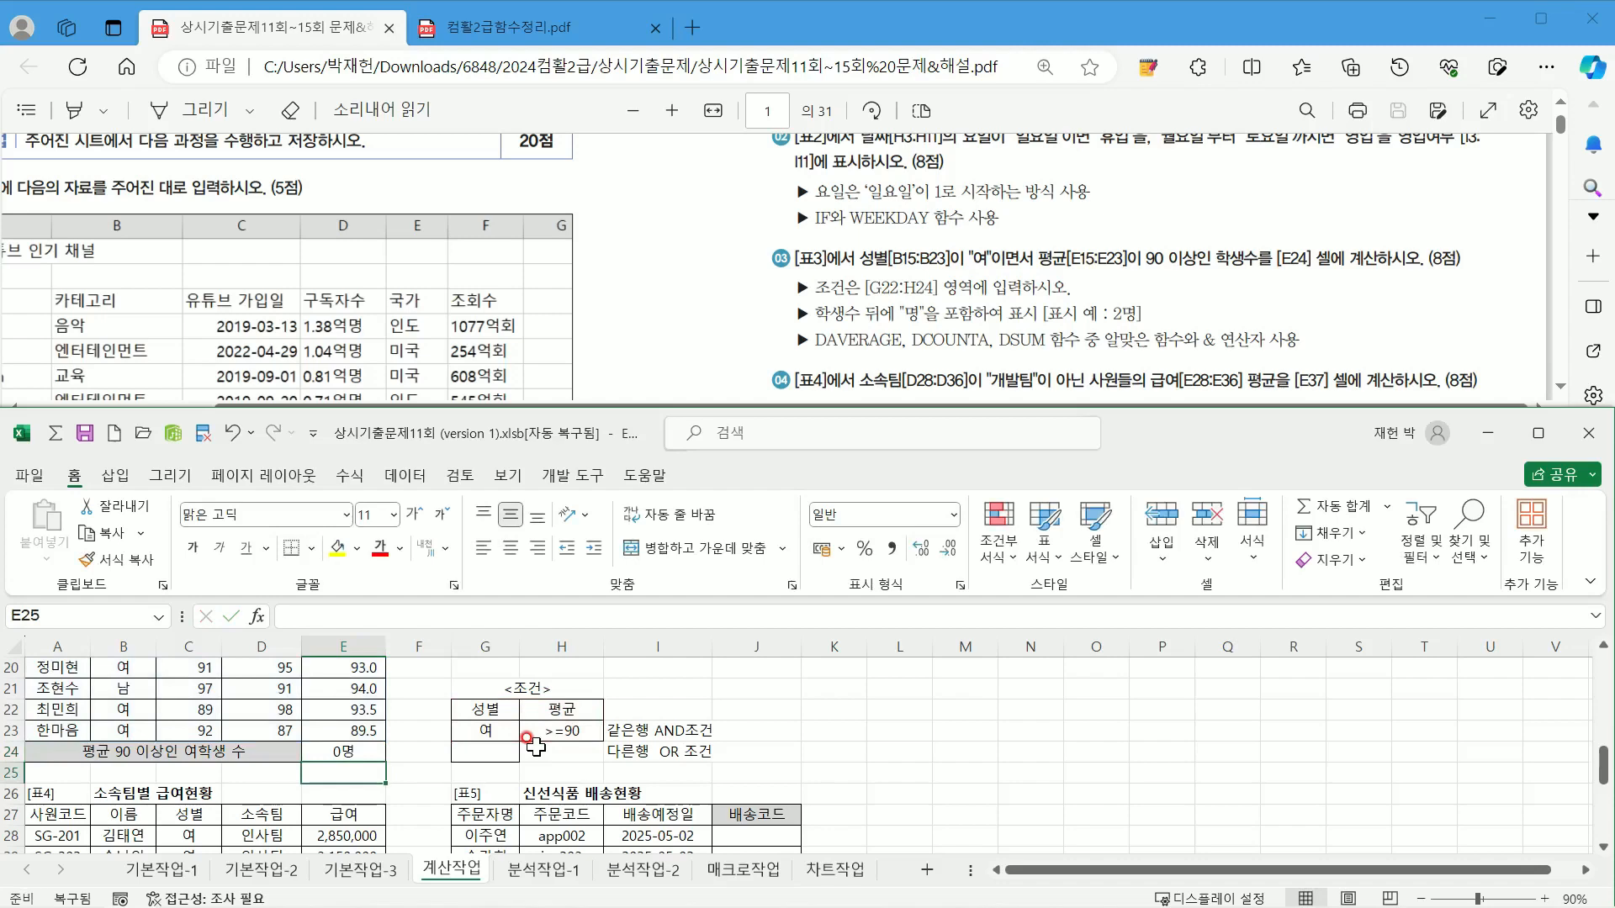
key("Up")
Step: Mark the 성명 column, the field number and the DCOUNT function name with the screen pen, and clear the drawings
scroll(527, 745, "up", 1)
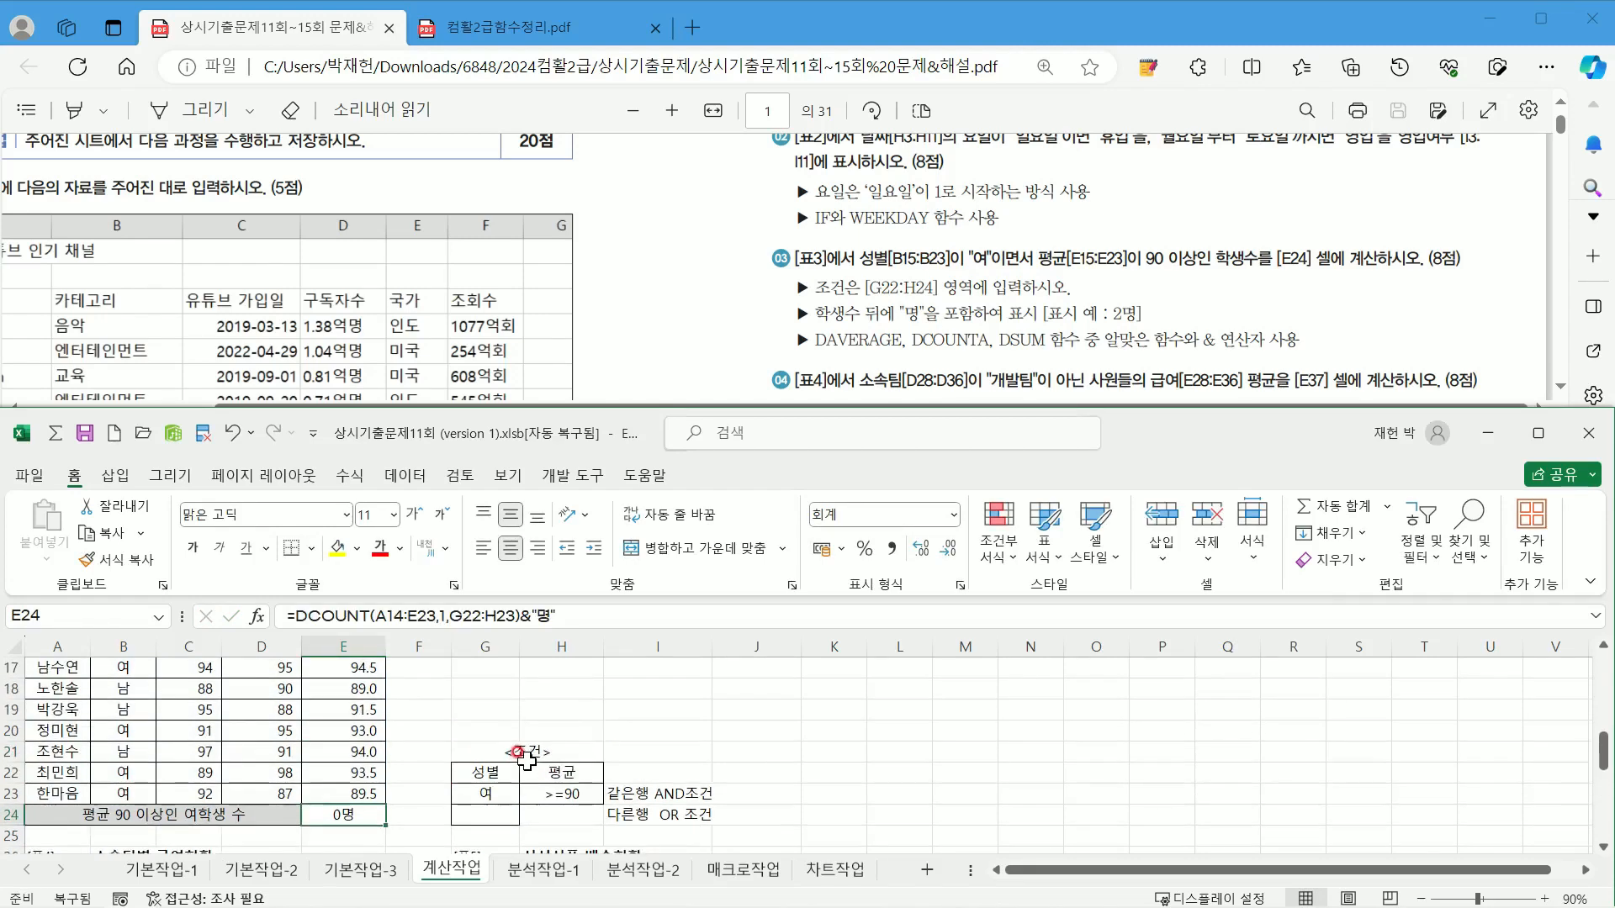
scroll(525, 757, "up", 1)
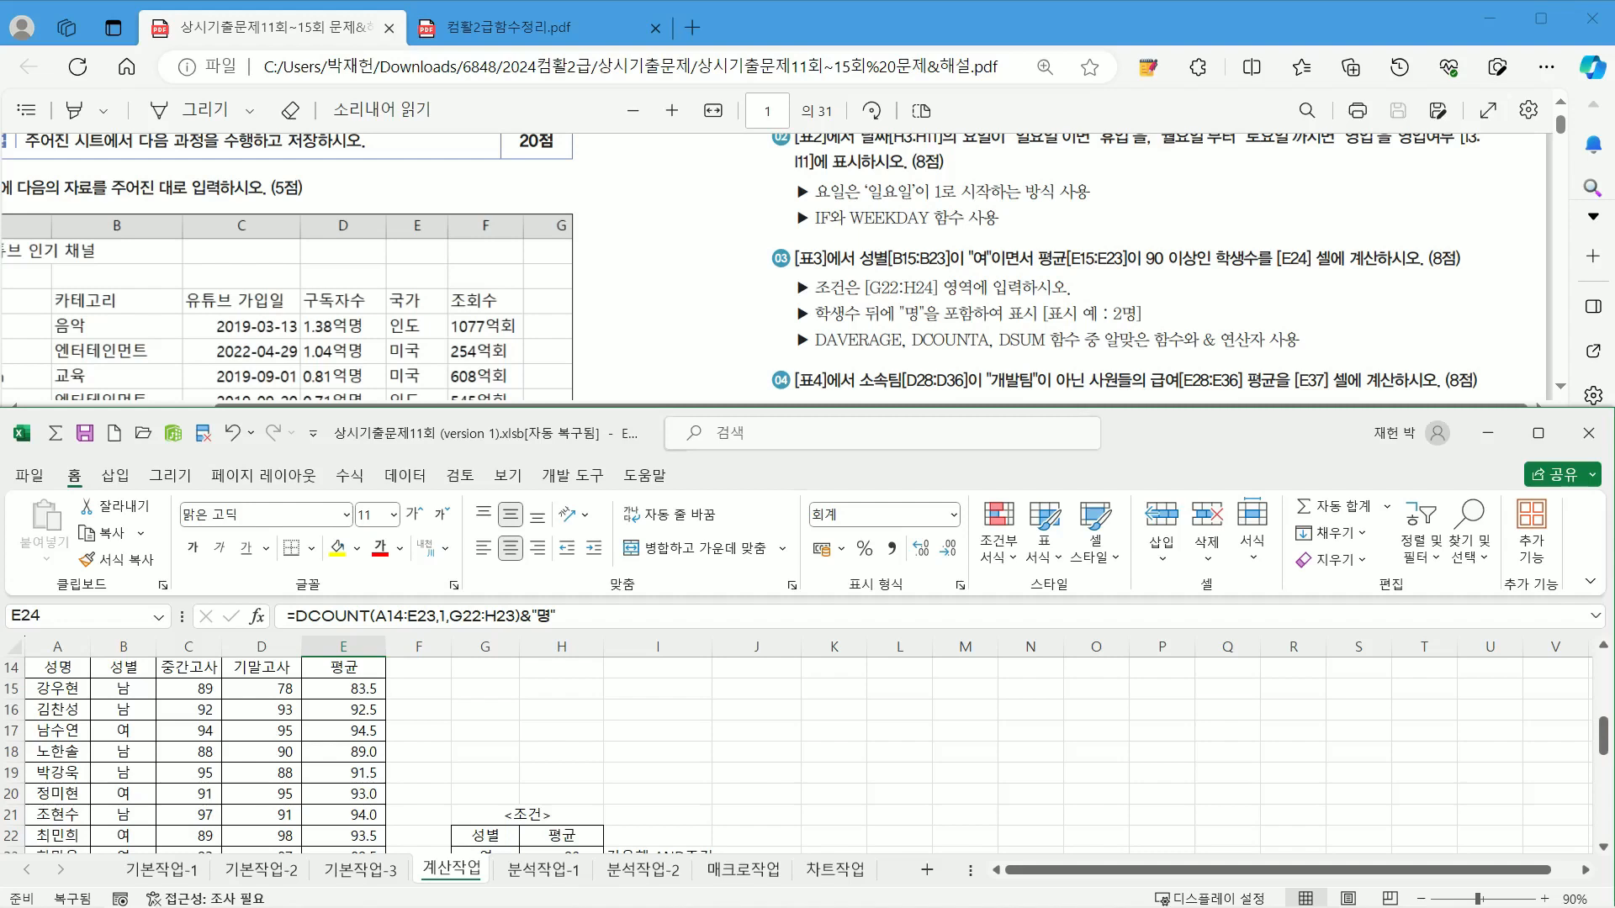
key("ctrl+2")
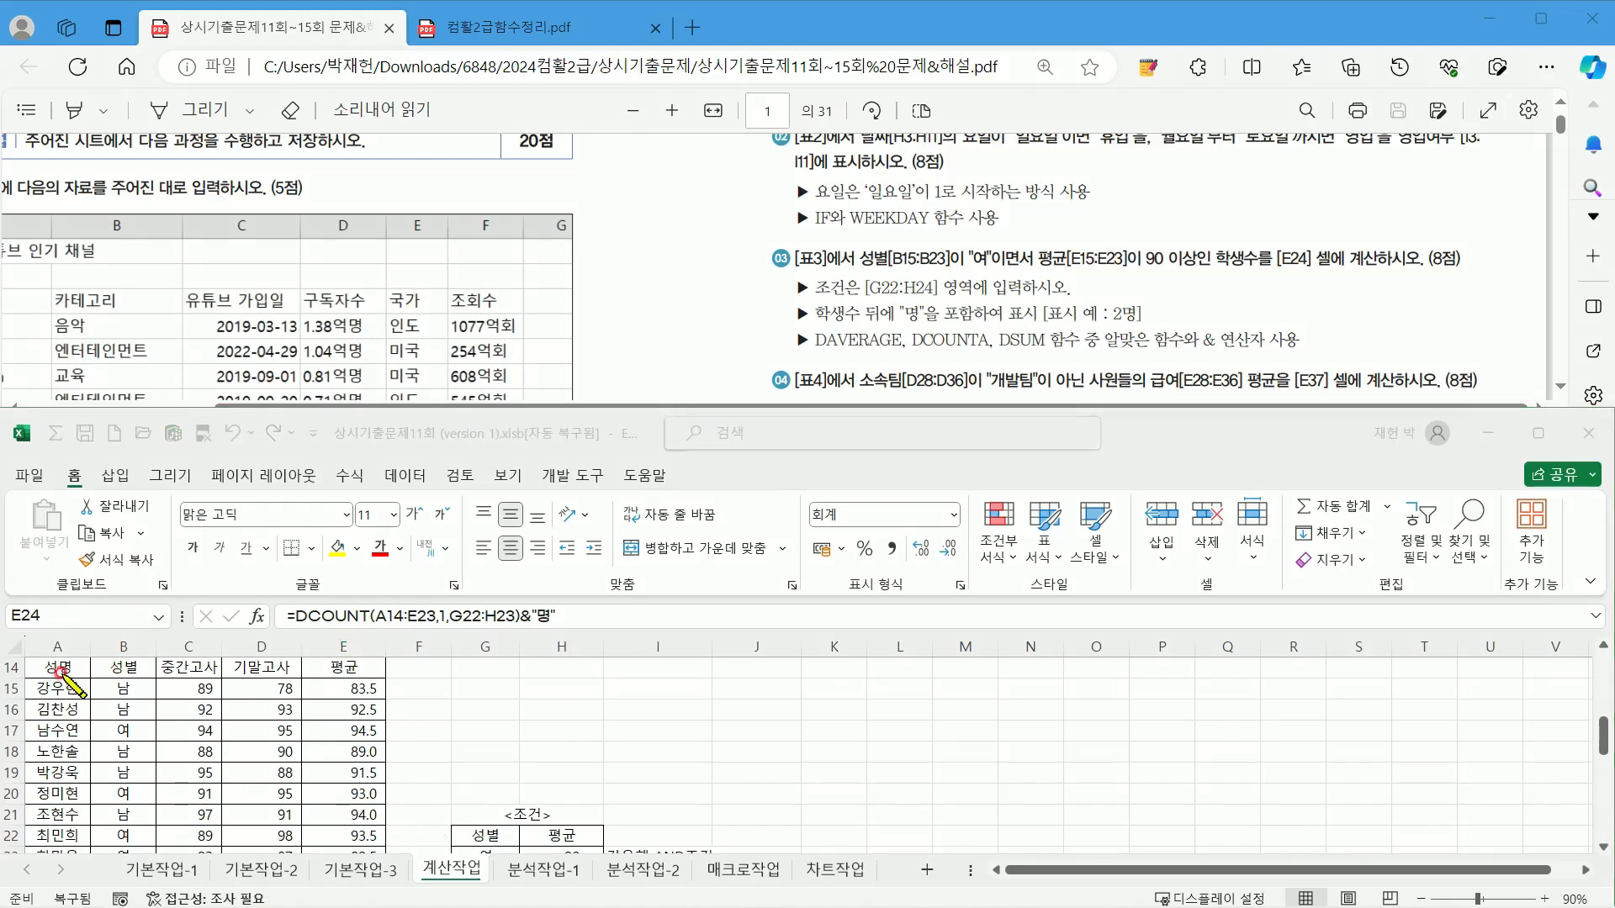
left_click_drag(60, 673, 57, 670)
mouse_move(56, 586)
left_mouse_down()
mouse_move(56, 658)
mouse_move(71, 641)
left_mouse_up()
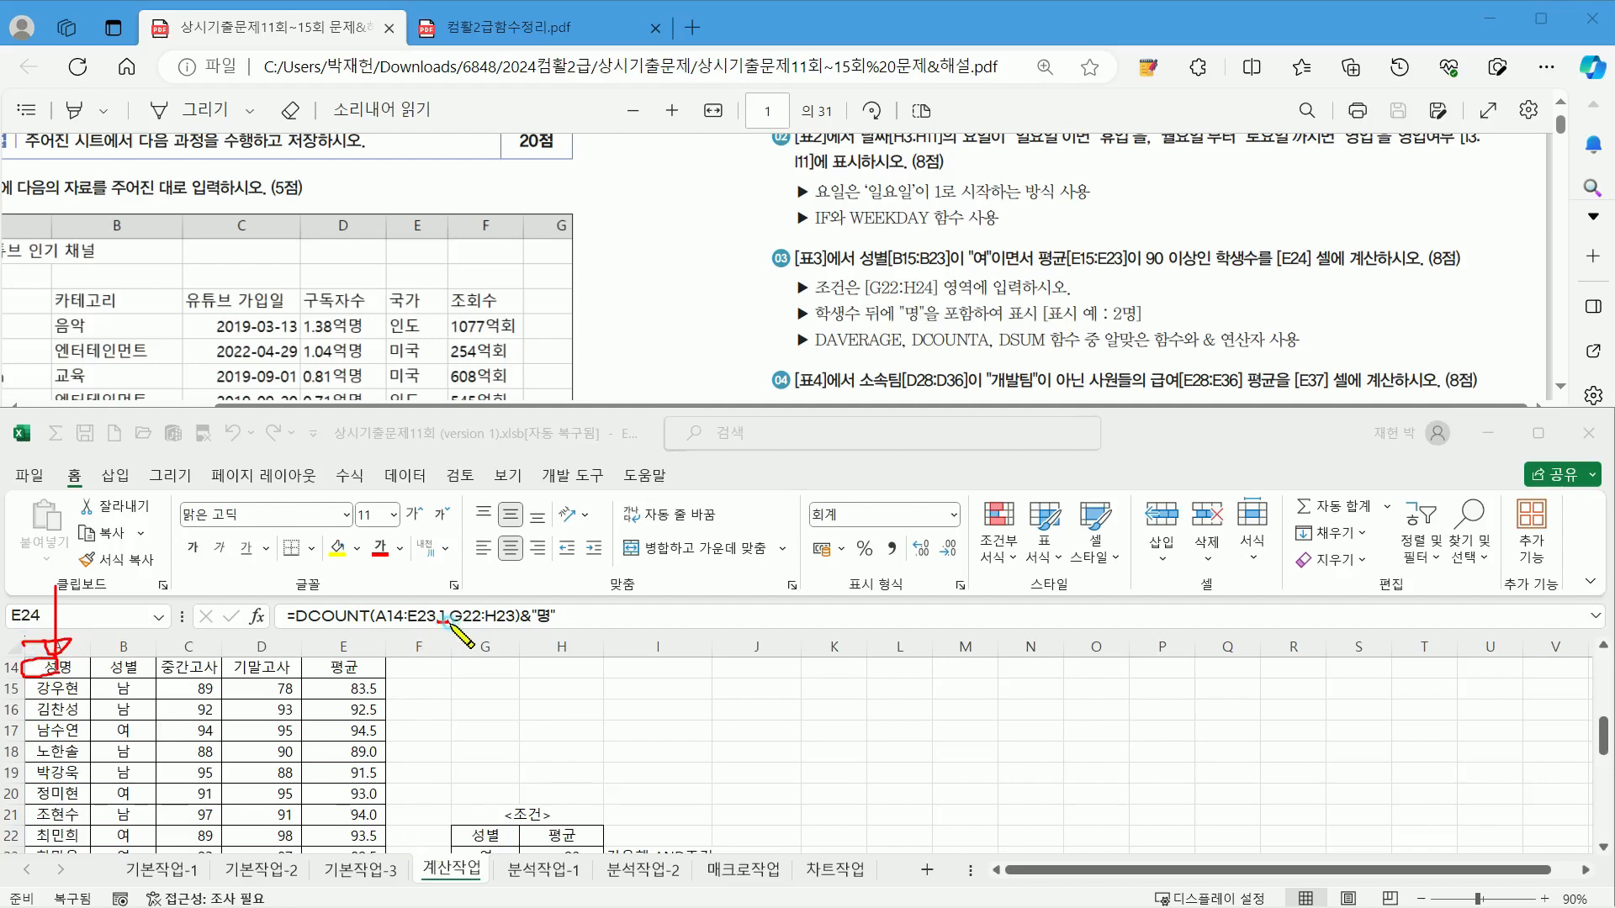
mouse_move(35, 686)
left_mouse_down()
mouse_move(10, 832)
mouse_move(84, 845)
mouse_move(86, 685)
mouse_move(38, 681)
left_mouse_up()
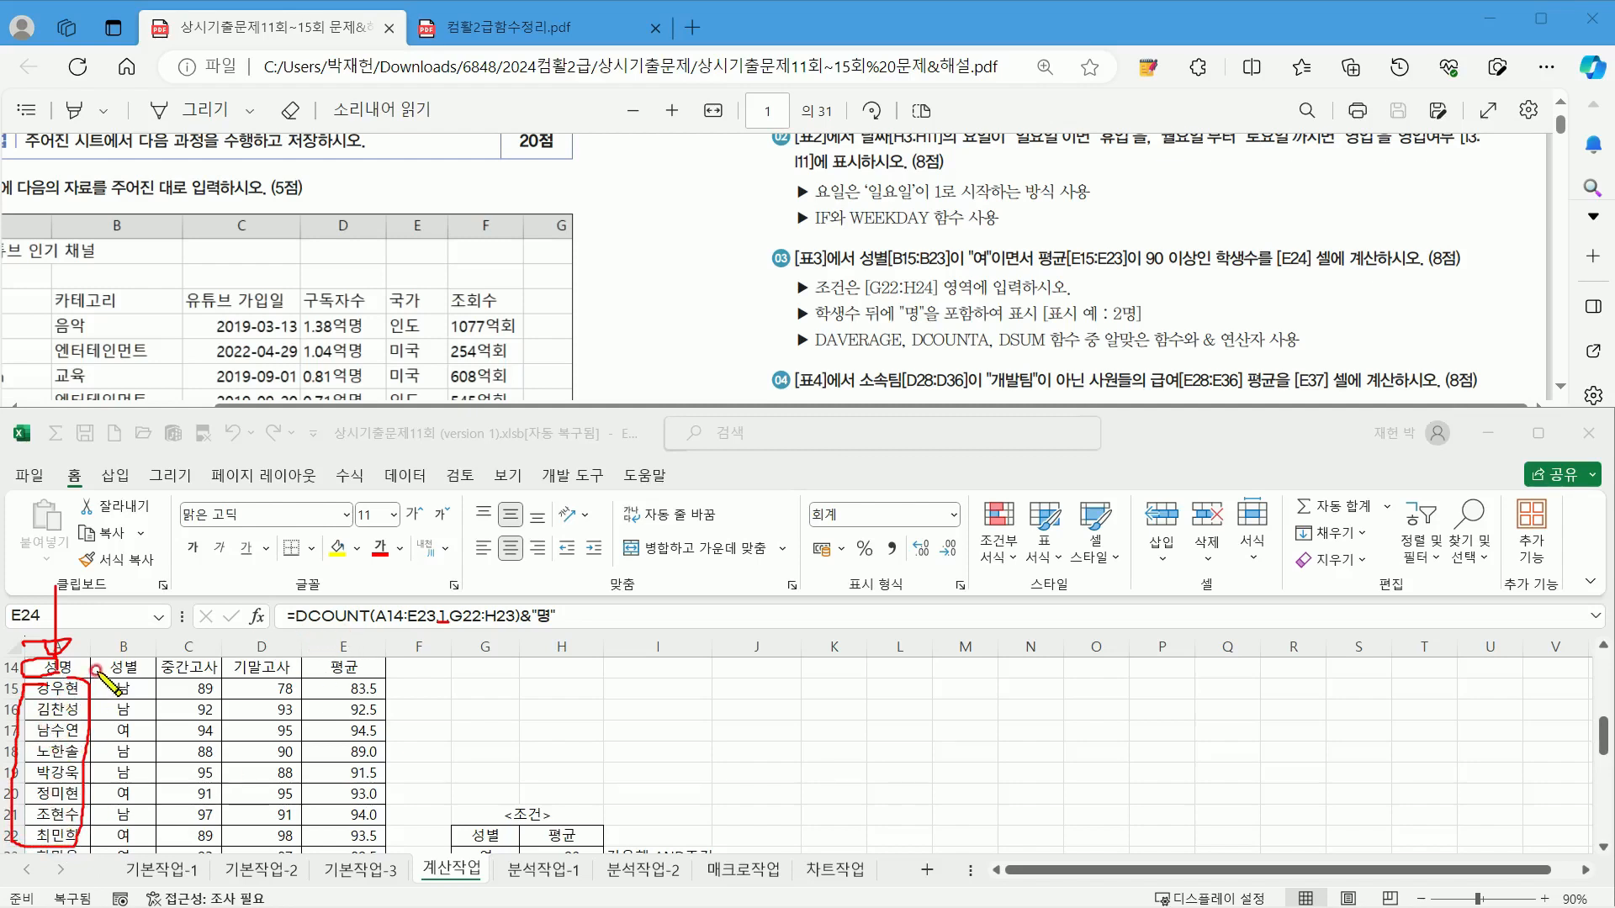
mouse_move(100, 691)
left_mouse_down()
mouse_move(27, 759)
mouse_move(83, 762)
left_mouse_up()
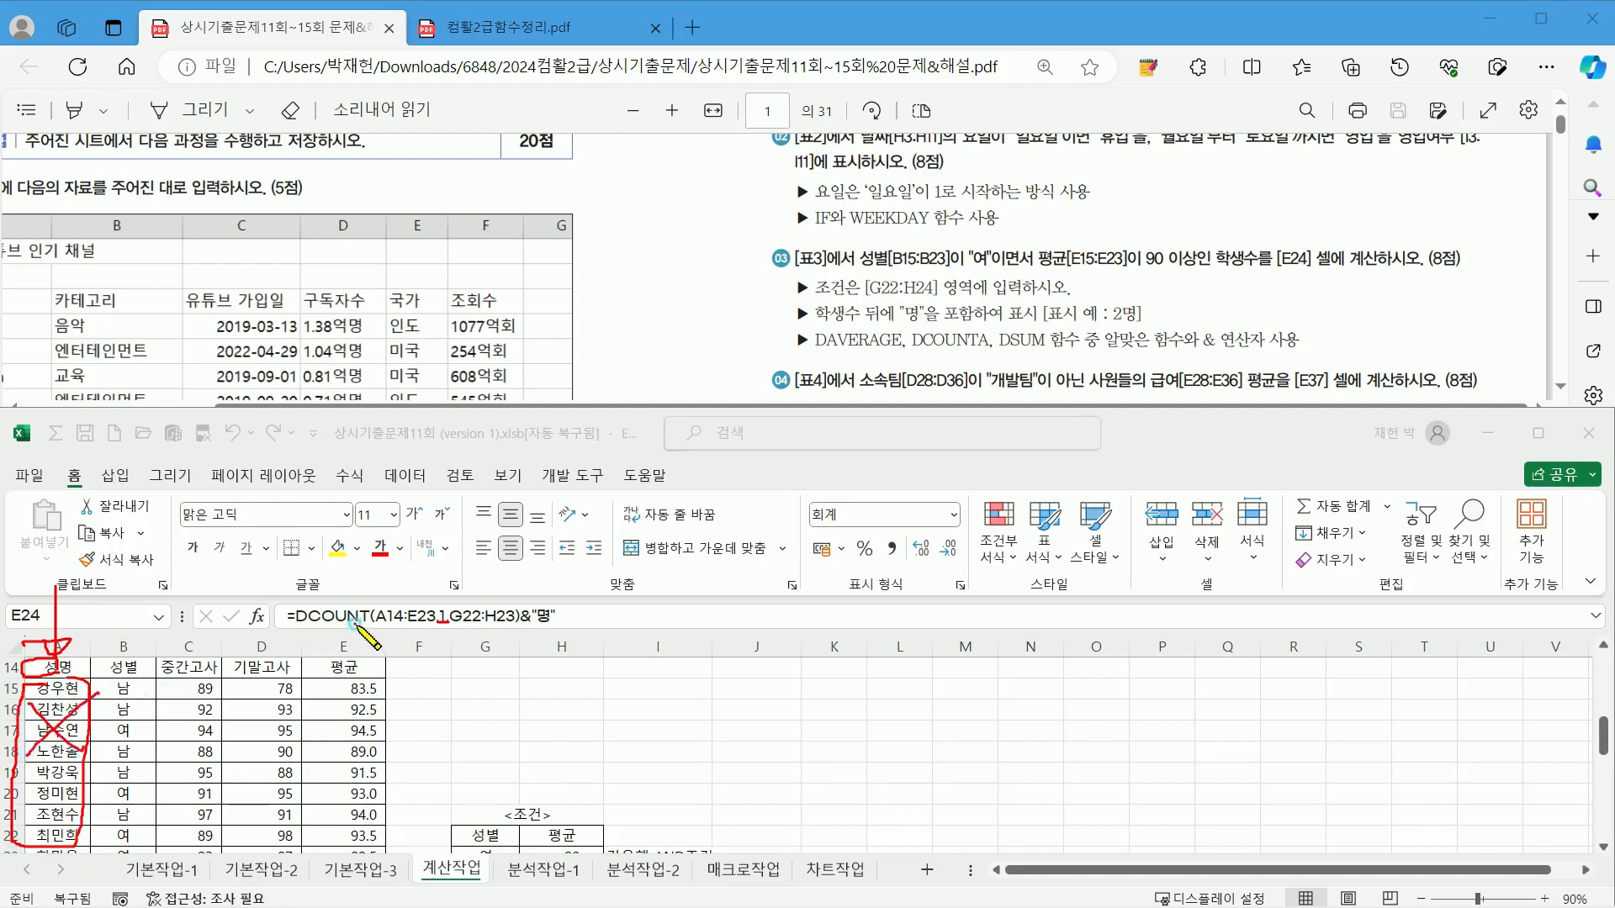
left_click_drag(355, 624, 366, 623)
mouse_move(345, 564)
left_mouse_down()
mouse_move(329, 583)
mouse_move(354, 584)
mouse_move(329, 614)
mouse_move(391, 613)
left_mouse_up()
mouse_move(394, 564)
left_mouse_down()
mouse_move(388, 587)
mouse_move(409, 587)
left_mouse_up()
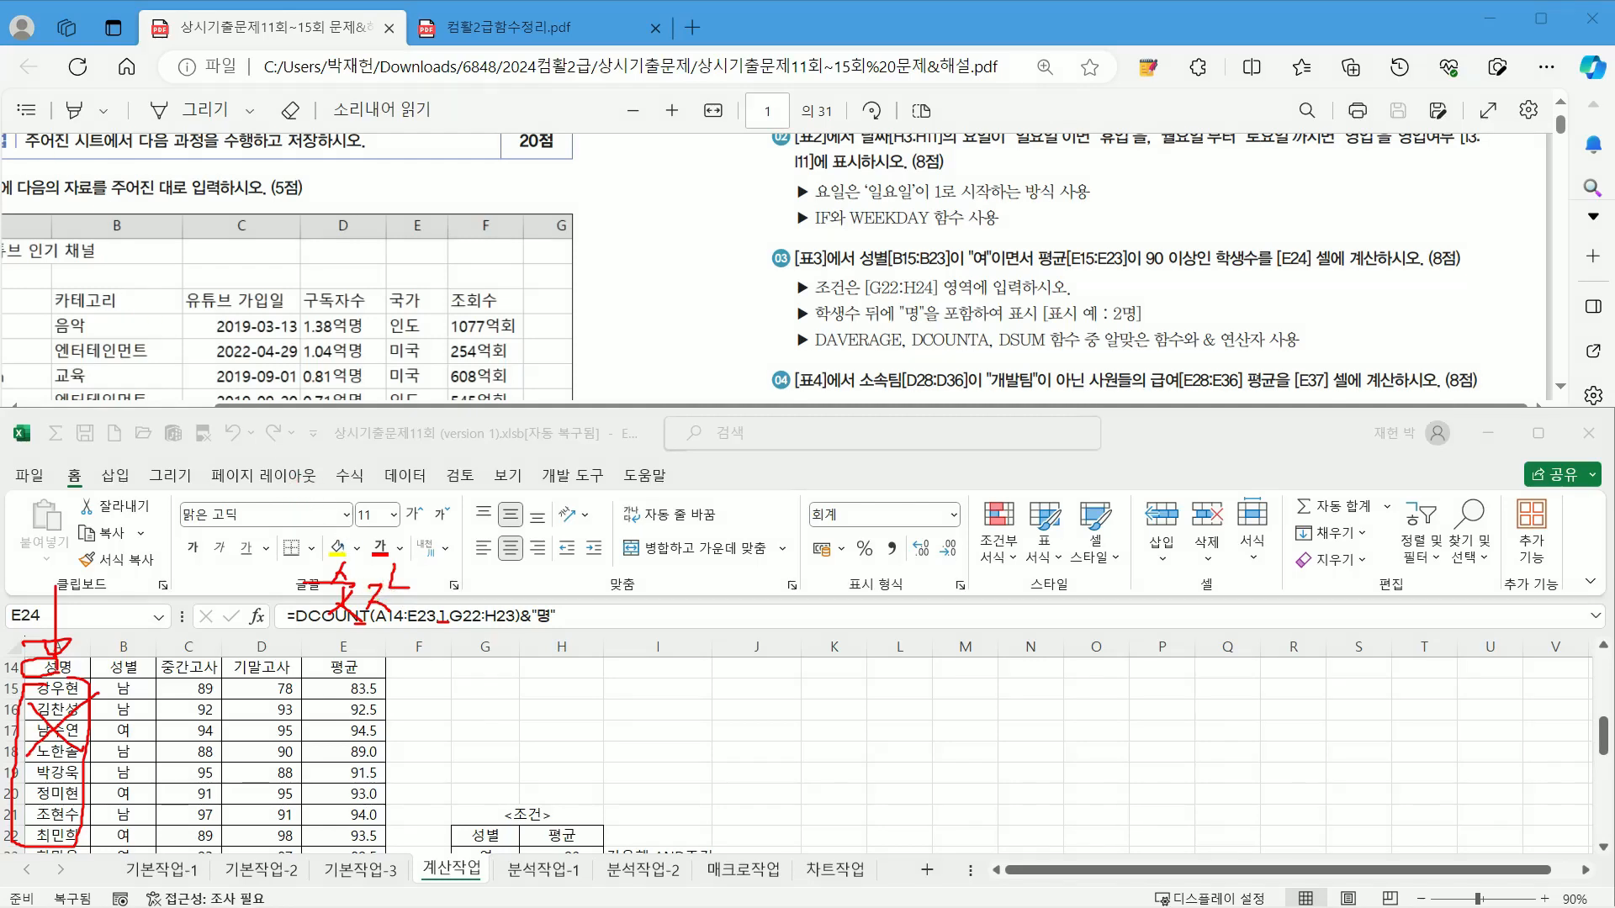
key("Escape")
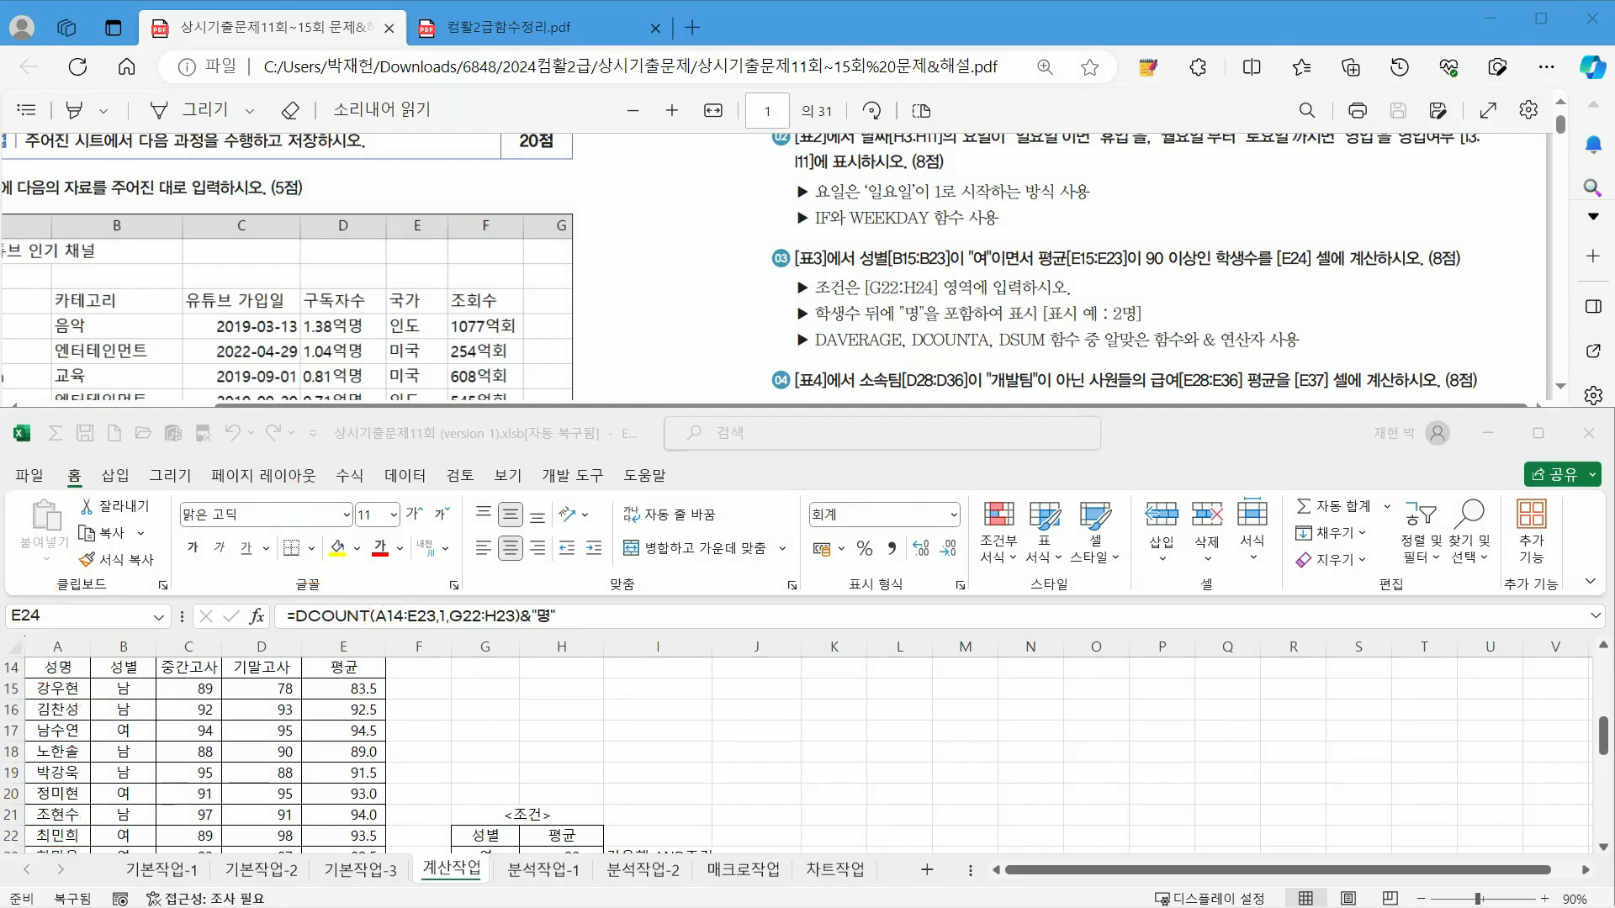
Step: Check the database function notes in 컴활2급함수정리.pdf and return to the exam PDF
left_click(471, 30)
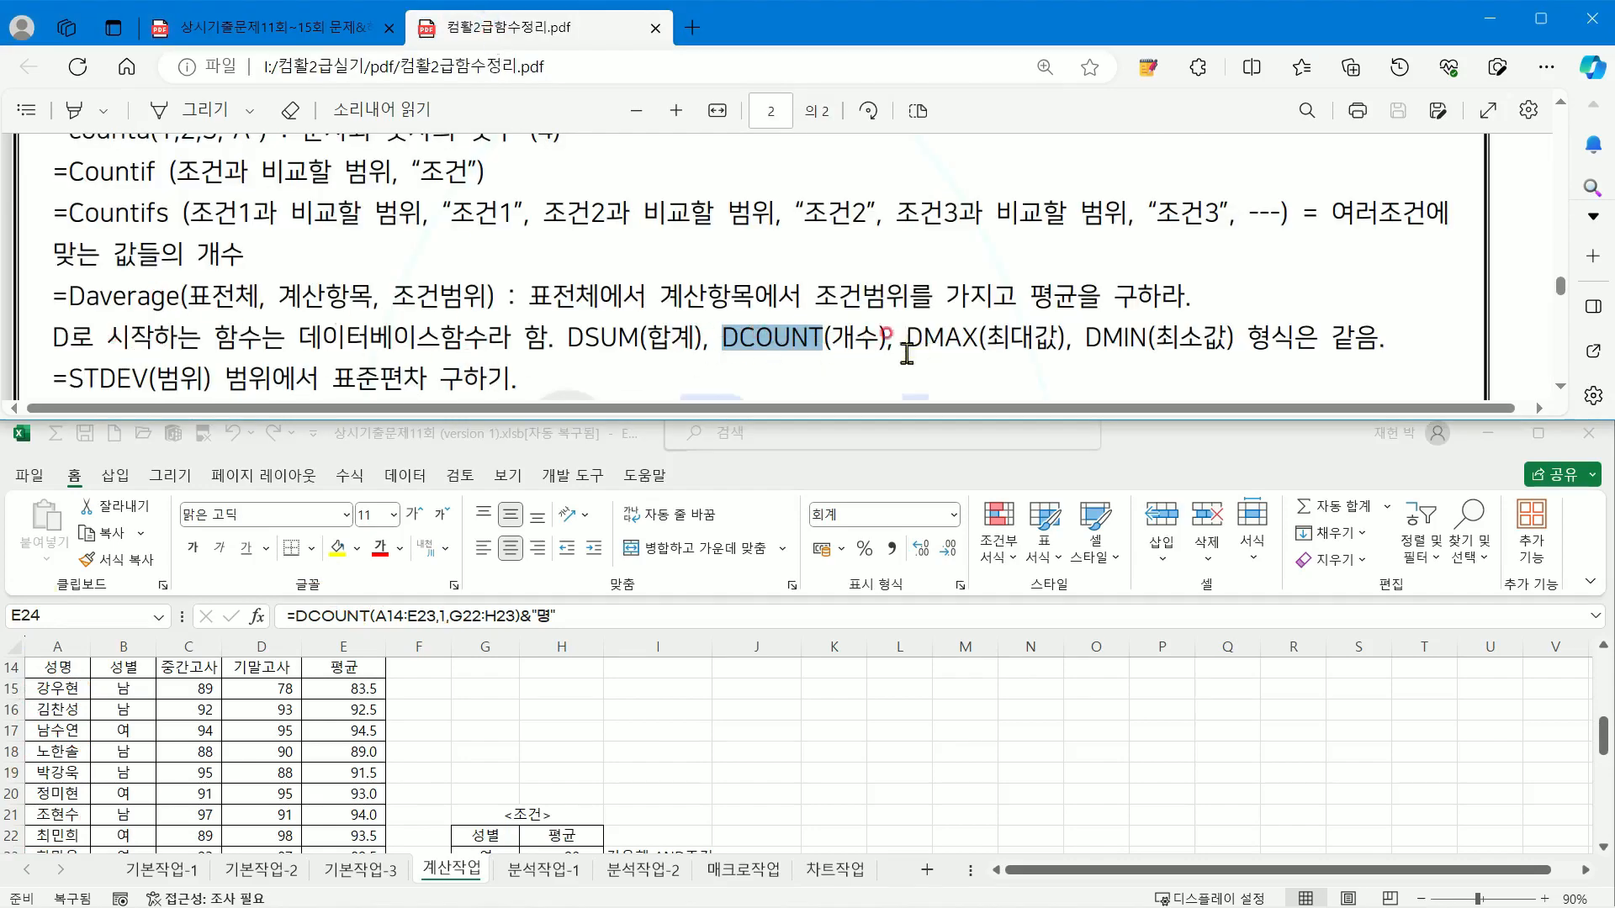
left_click(303, 29)
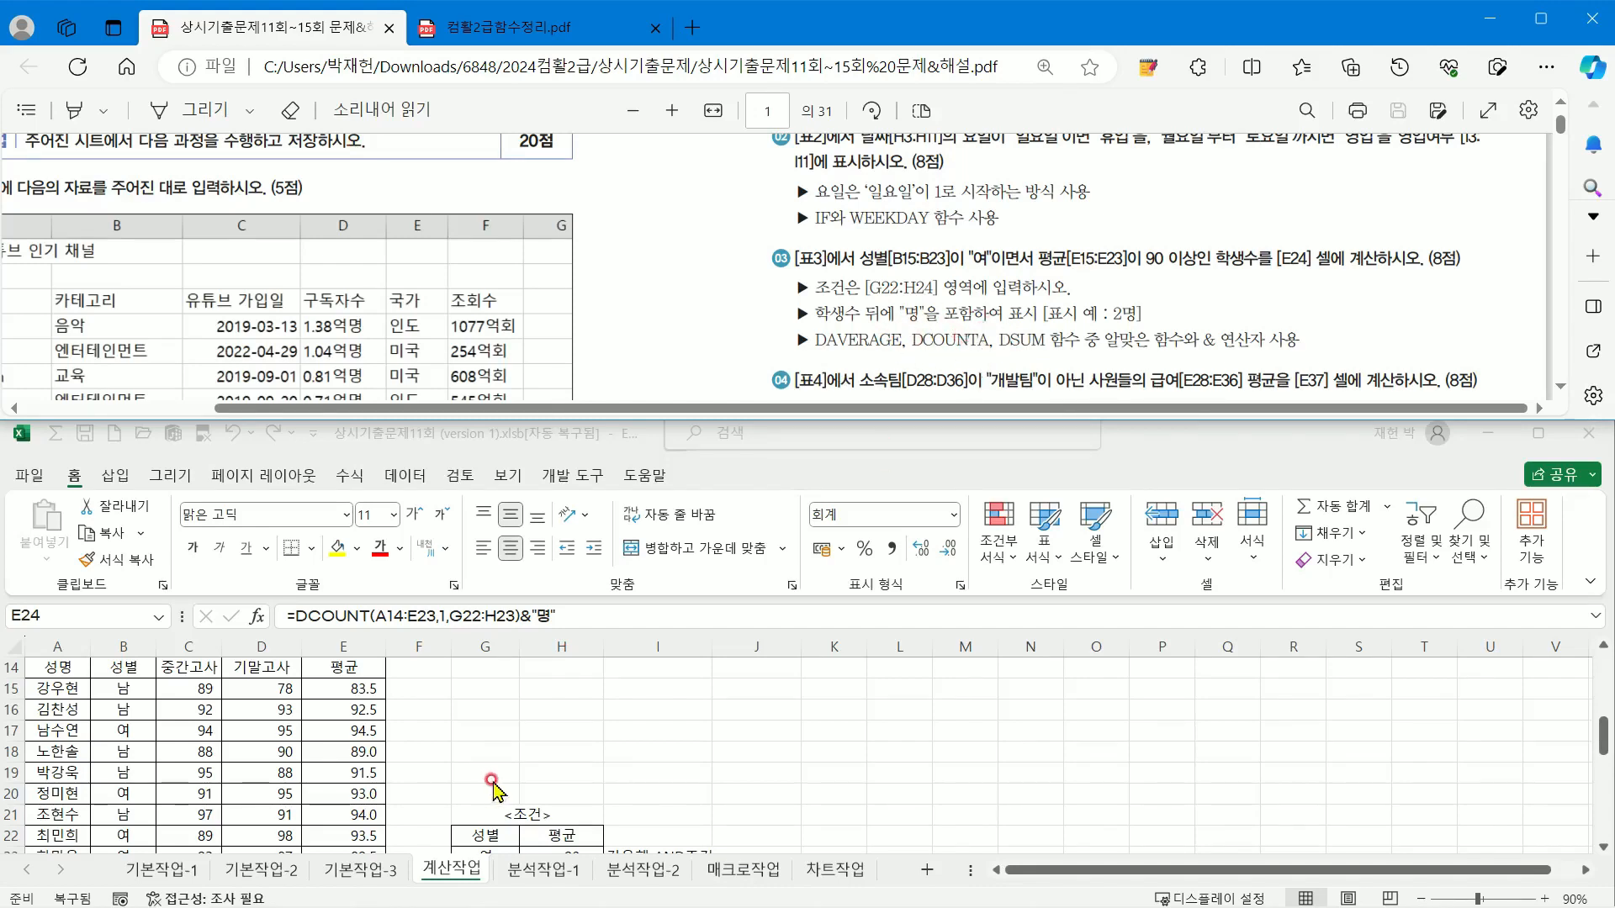
Step: Try to add the missing A to the DCOUNT function name in E24
left_click(476, 751)
scroll(477, 751, "down", 2)
left_click(336, 751)
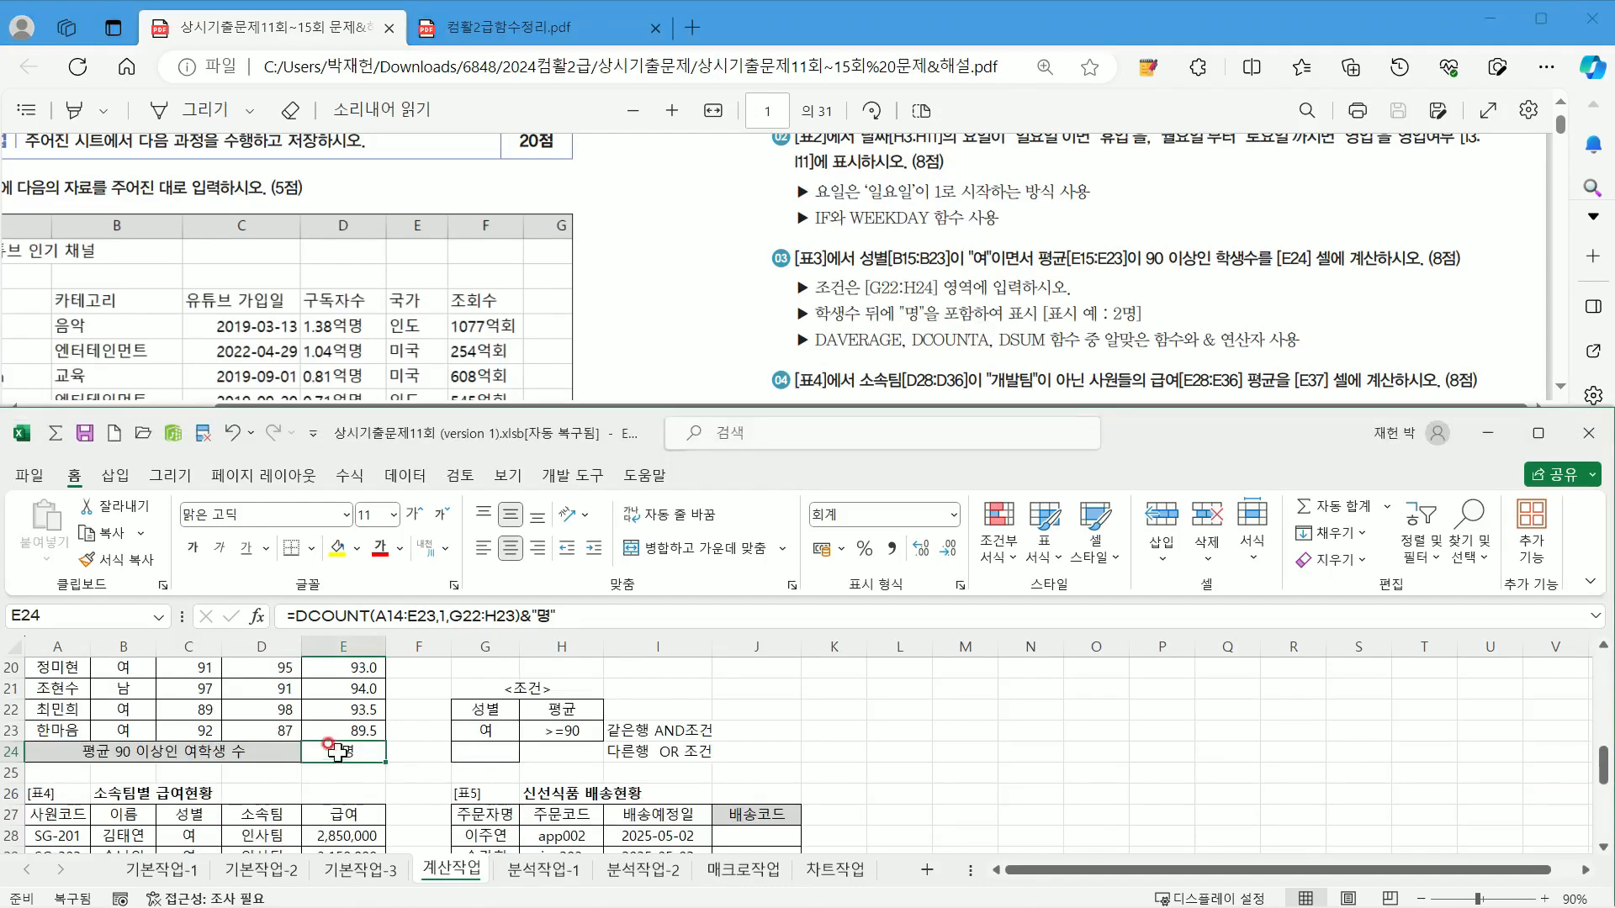
double_click(343, 754)
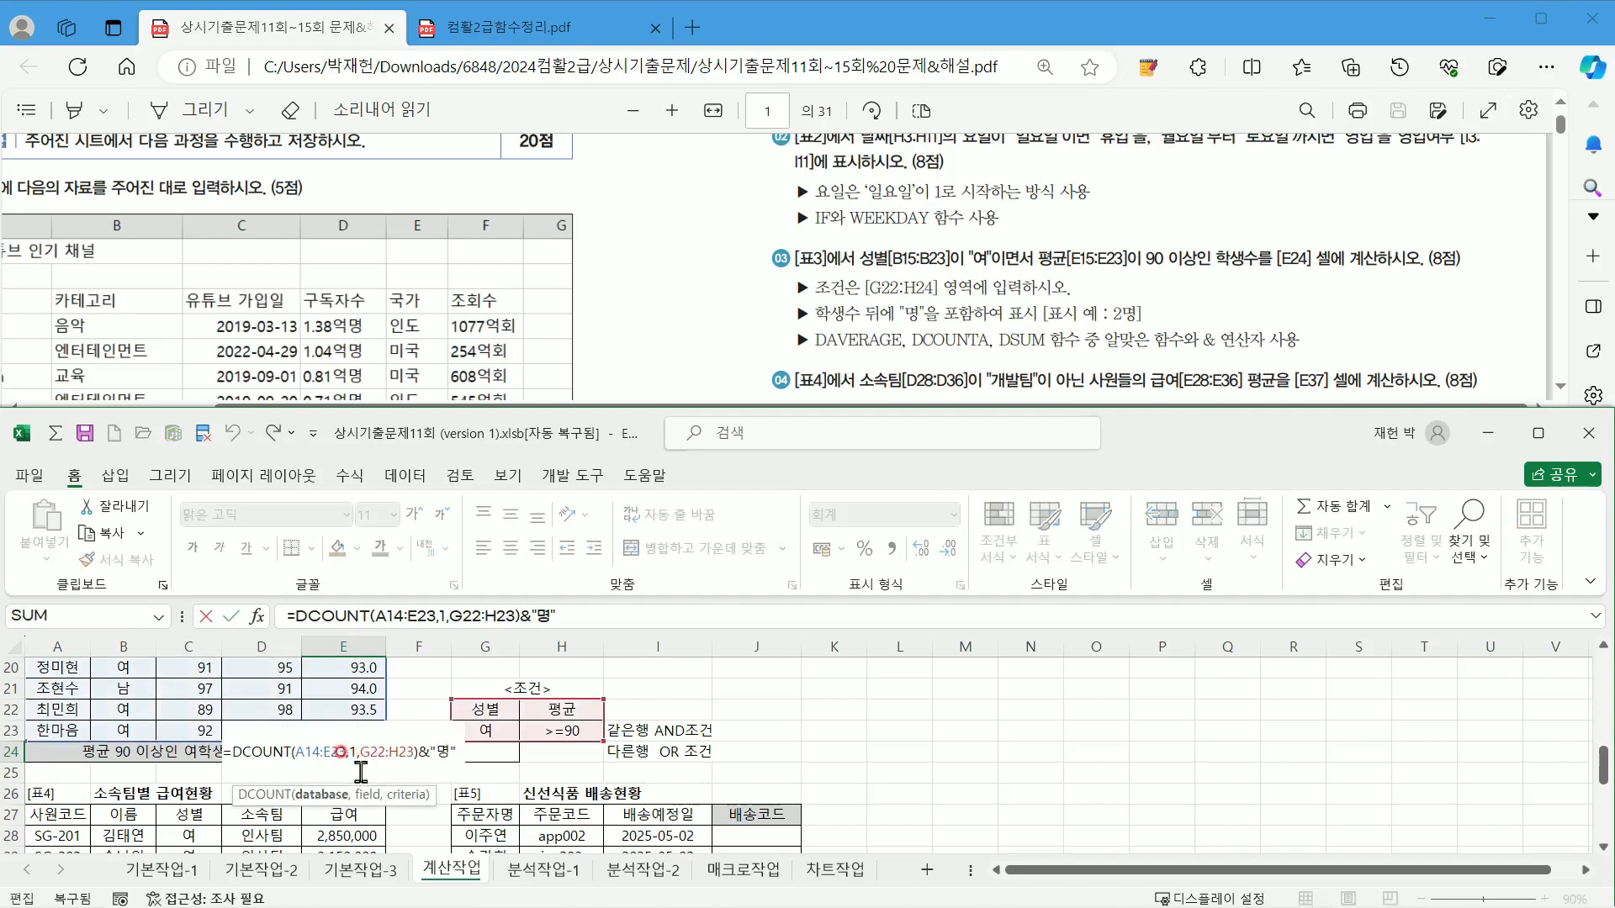
left_click(292, 751)
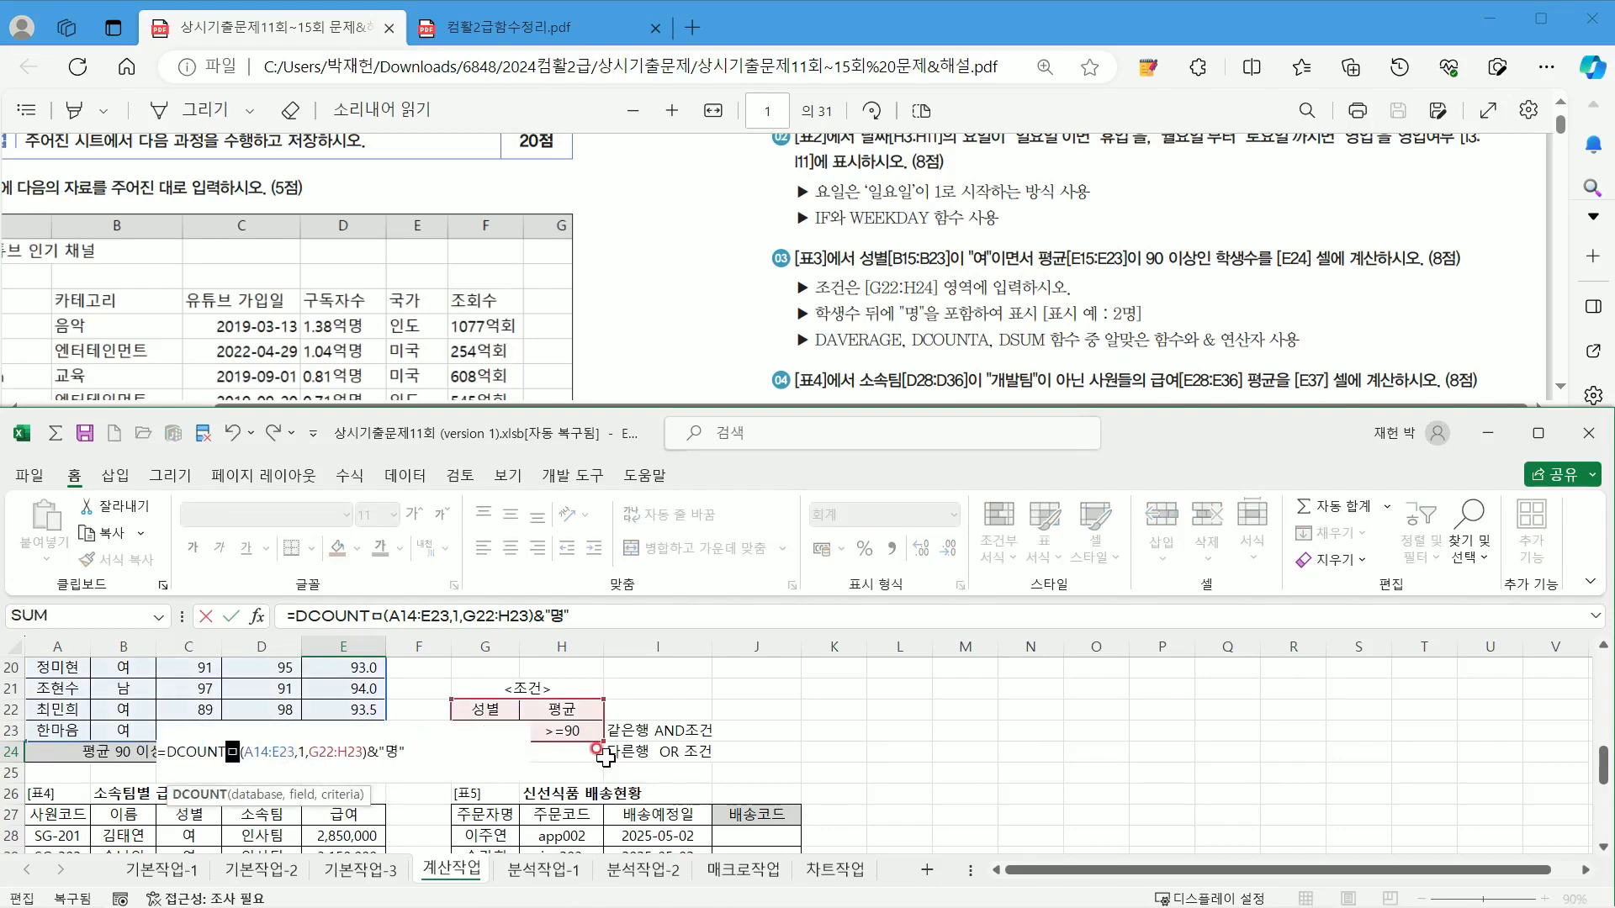
key("Return")
key("Up")
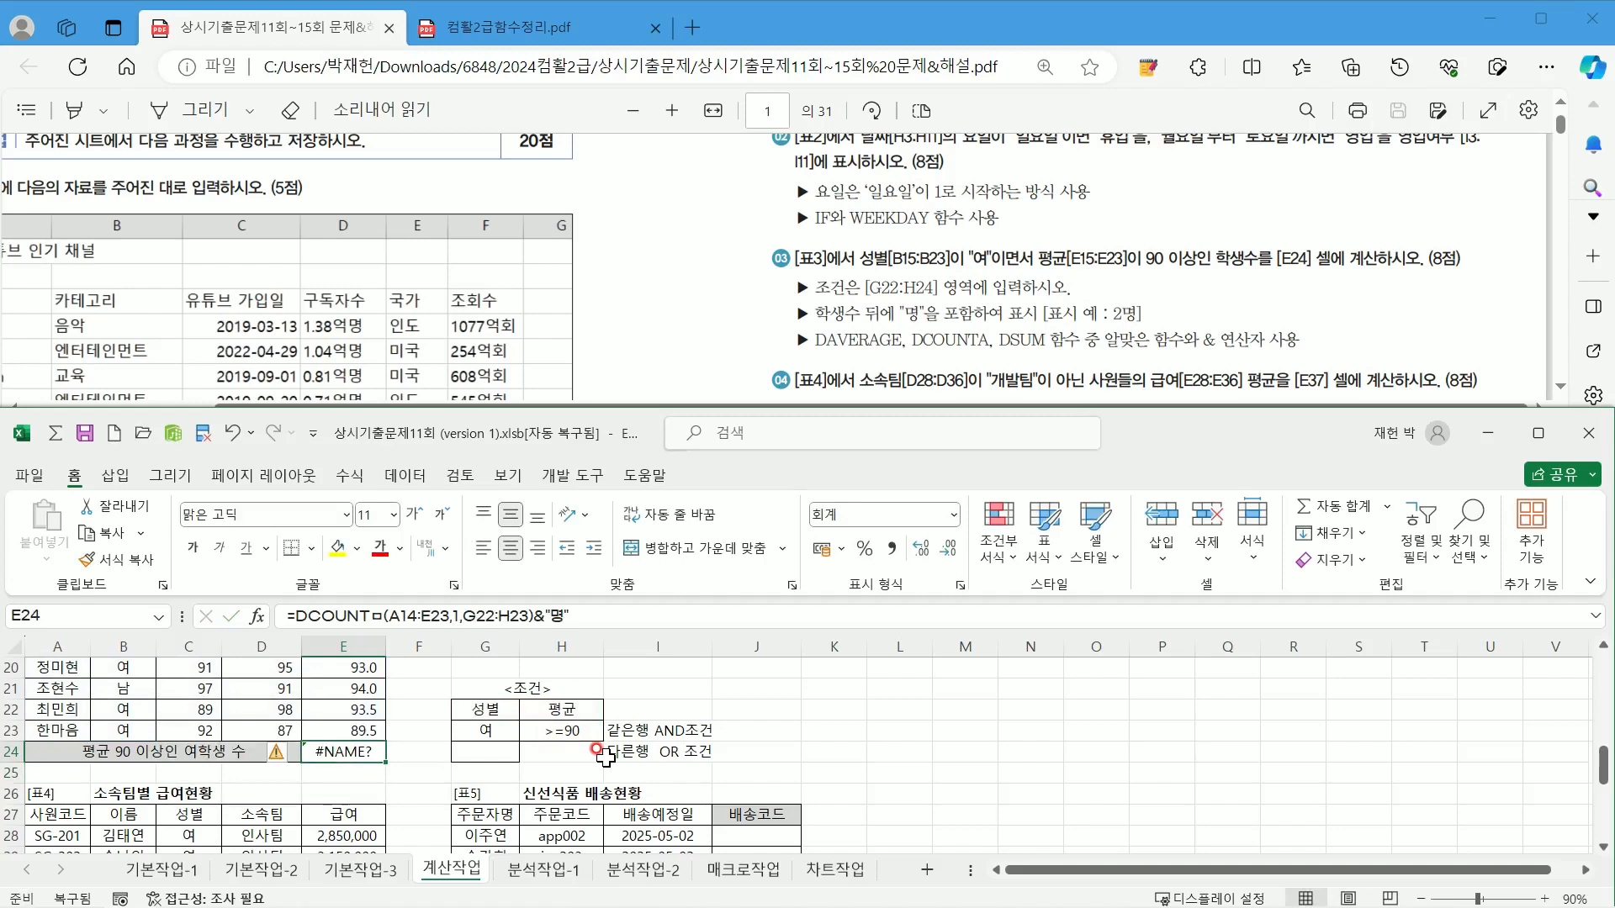
Step: Correct the misspelled function name in the E24 formula to DCOUNTA
left_click(374, 617)
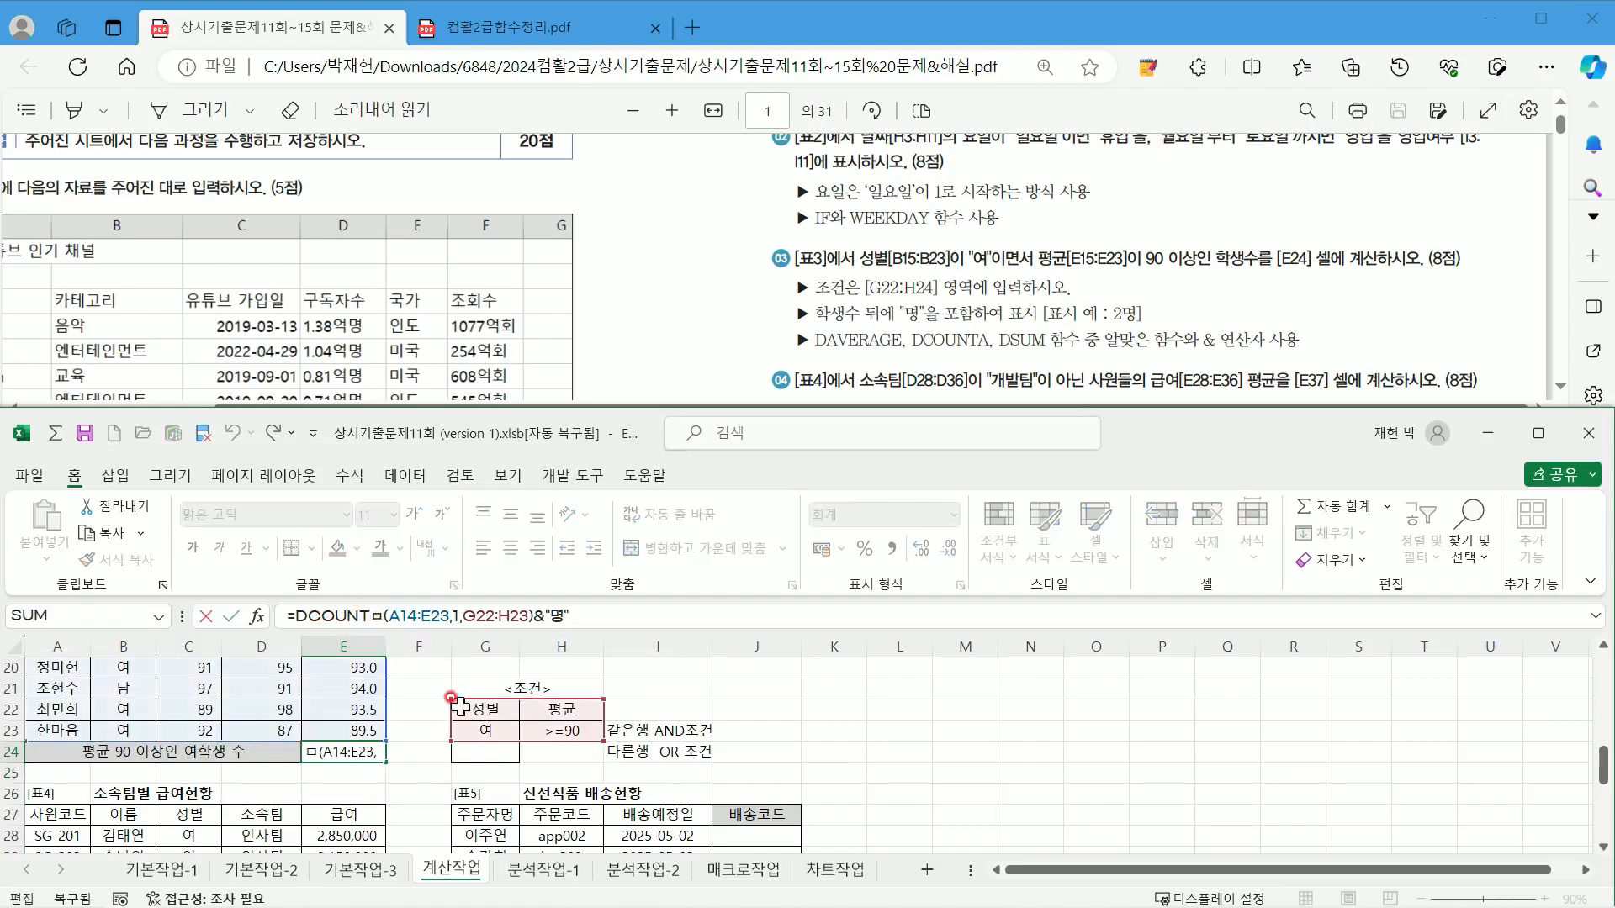
key("BackSpace")
type("a")
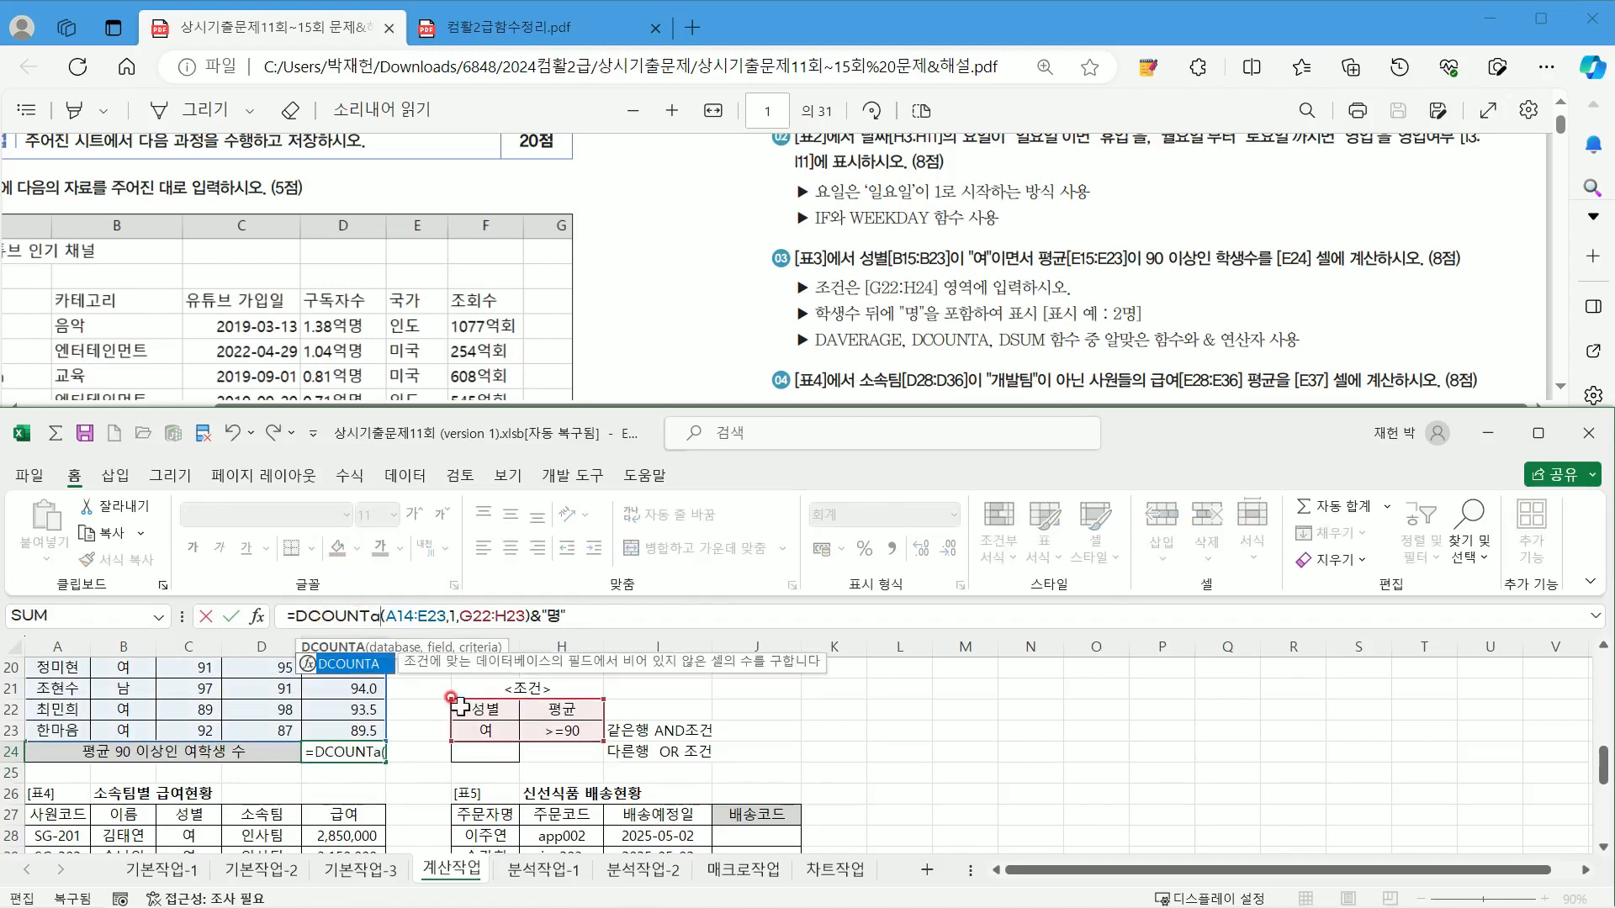
key("Return")
key("Up")
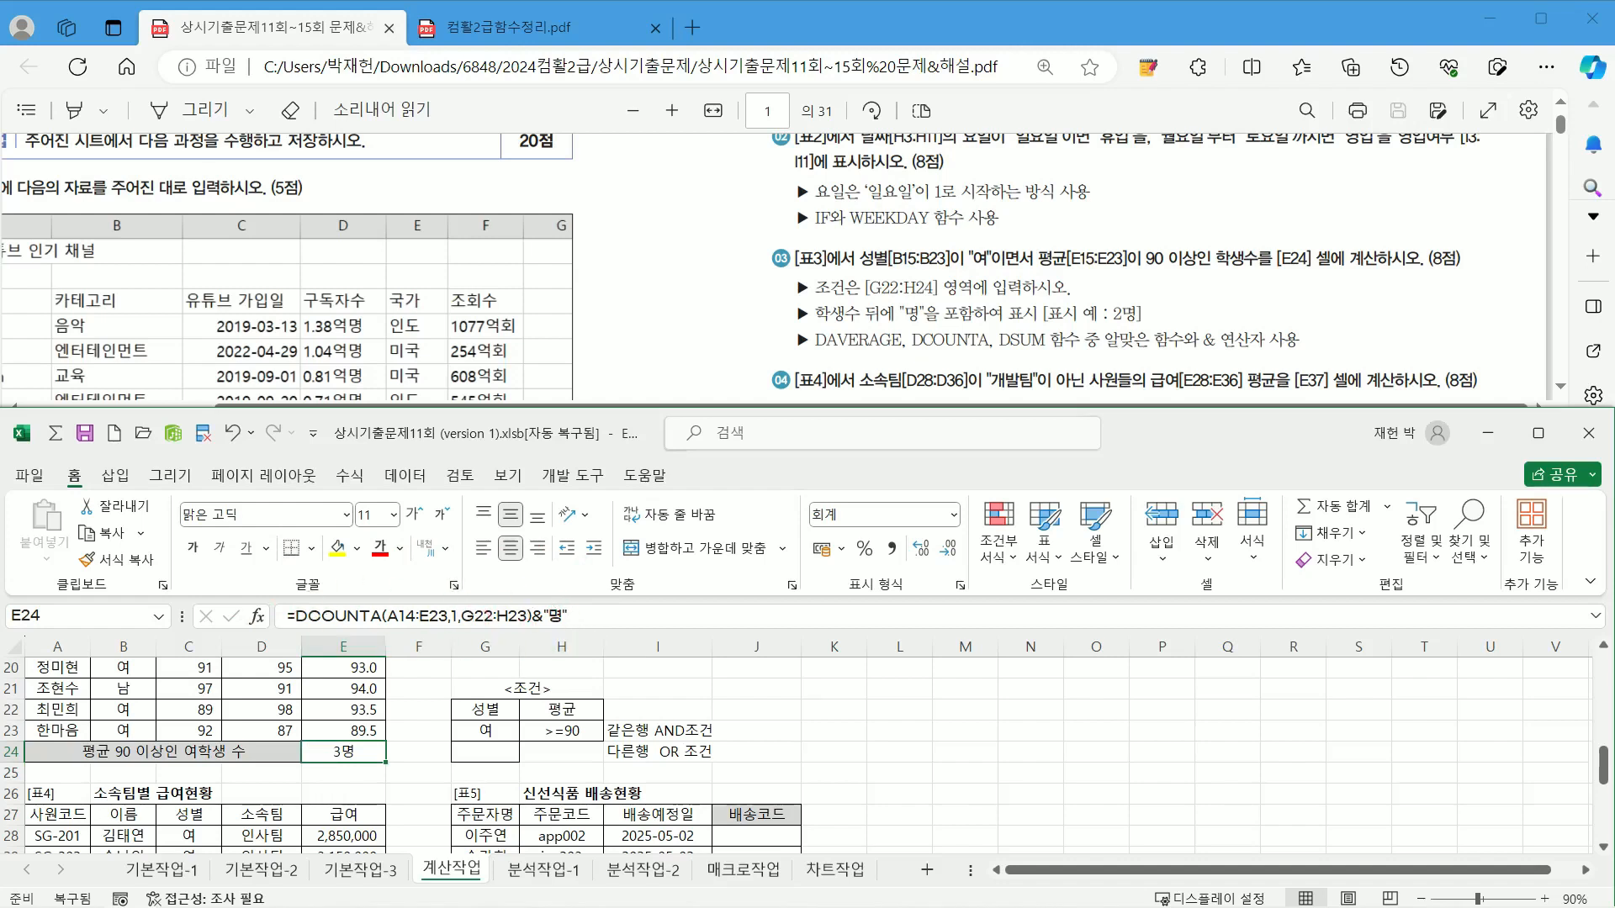
Step: Clear the result cell E24 and start a new DCOUNTA formula in it
key("ctrl+2")
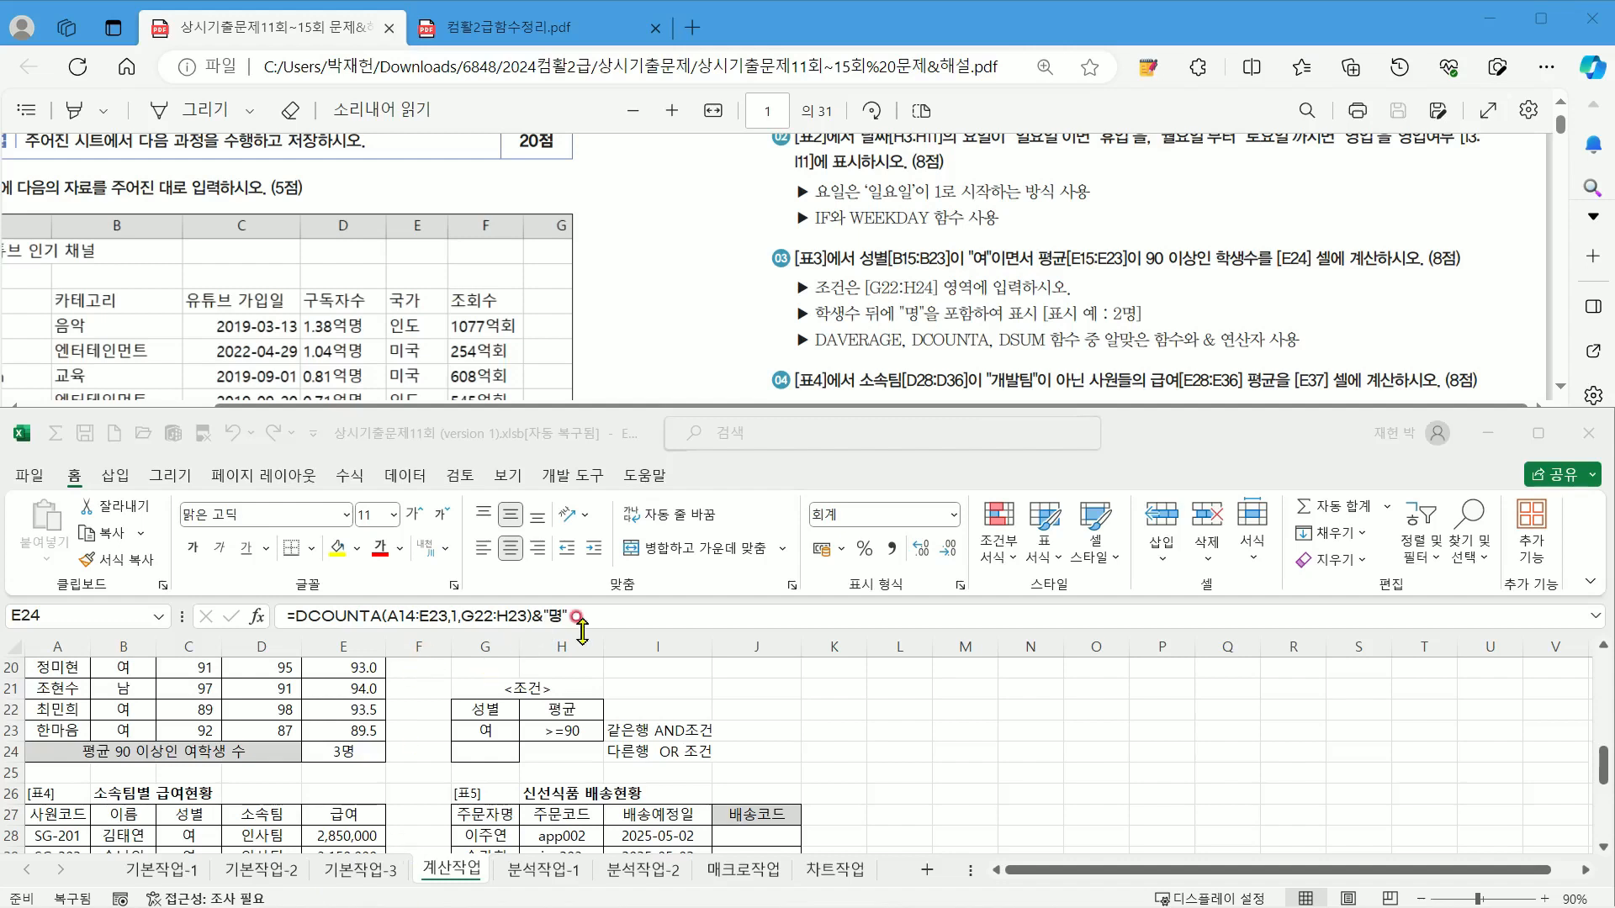
left_click(366, 751)
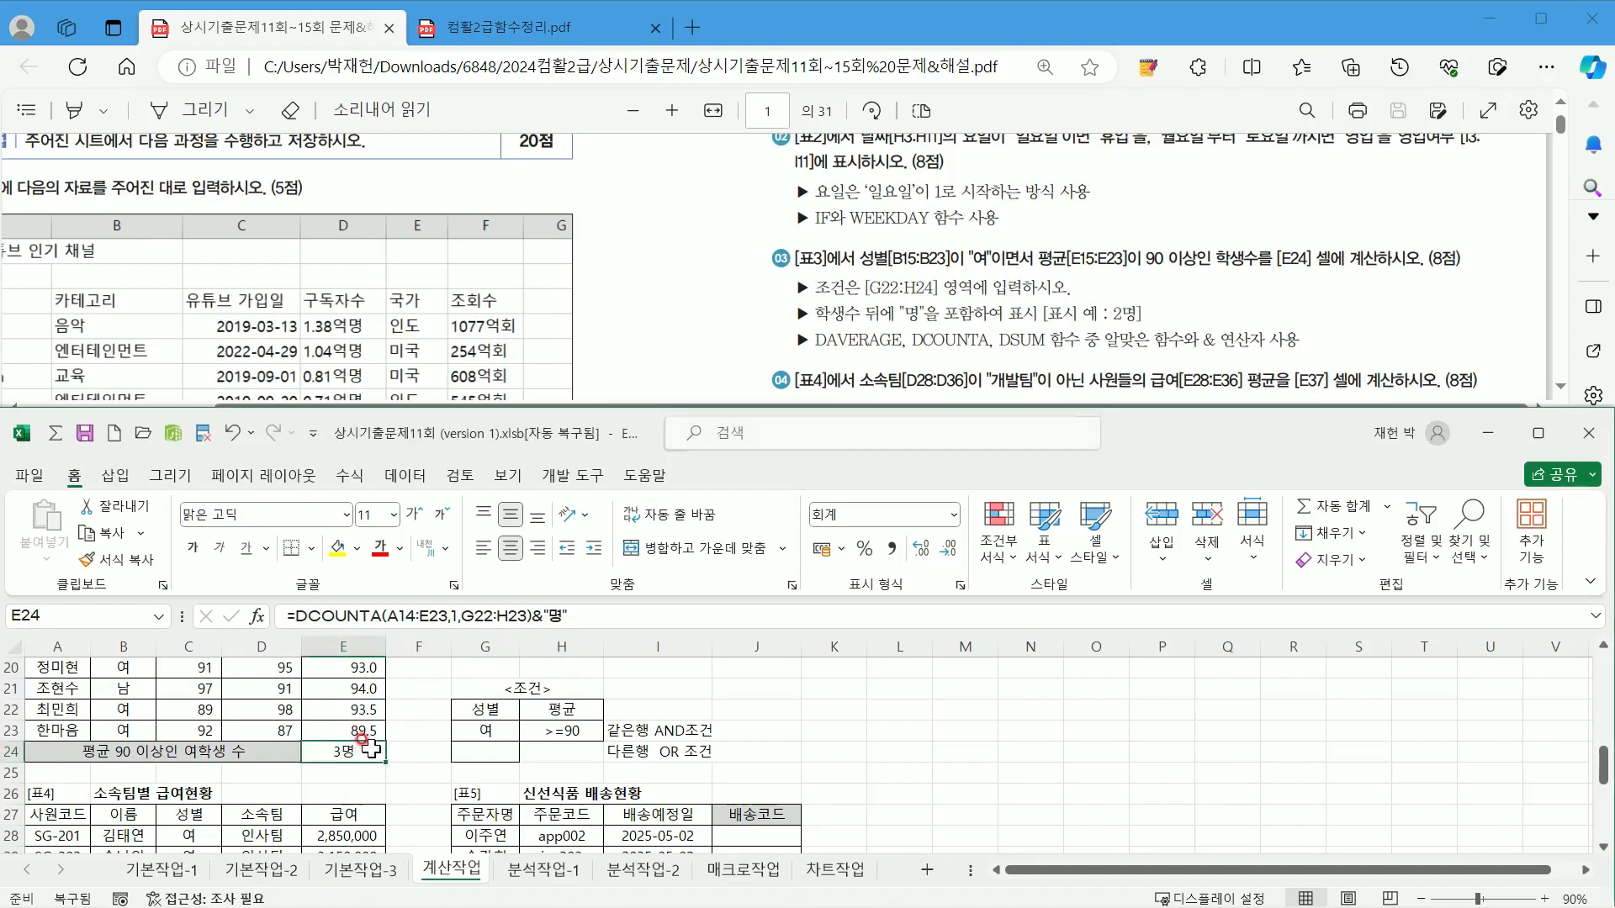
key("Delete")
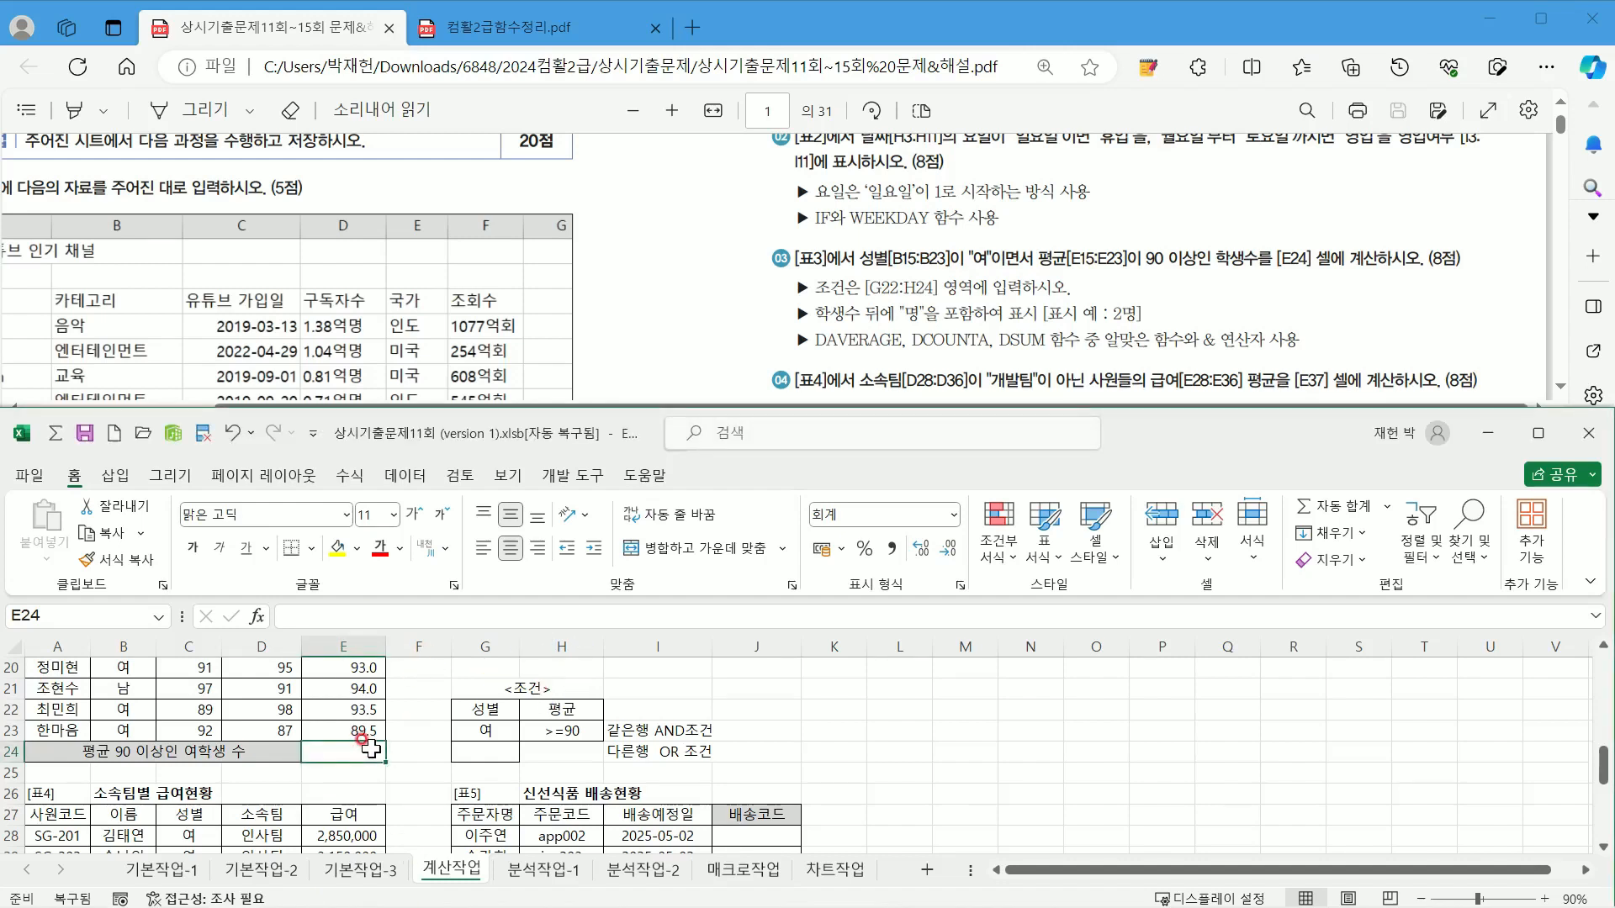
type("=")
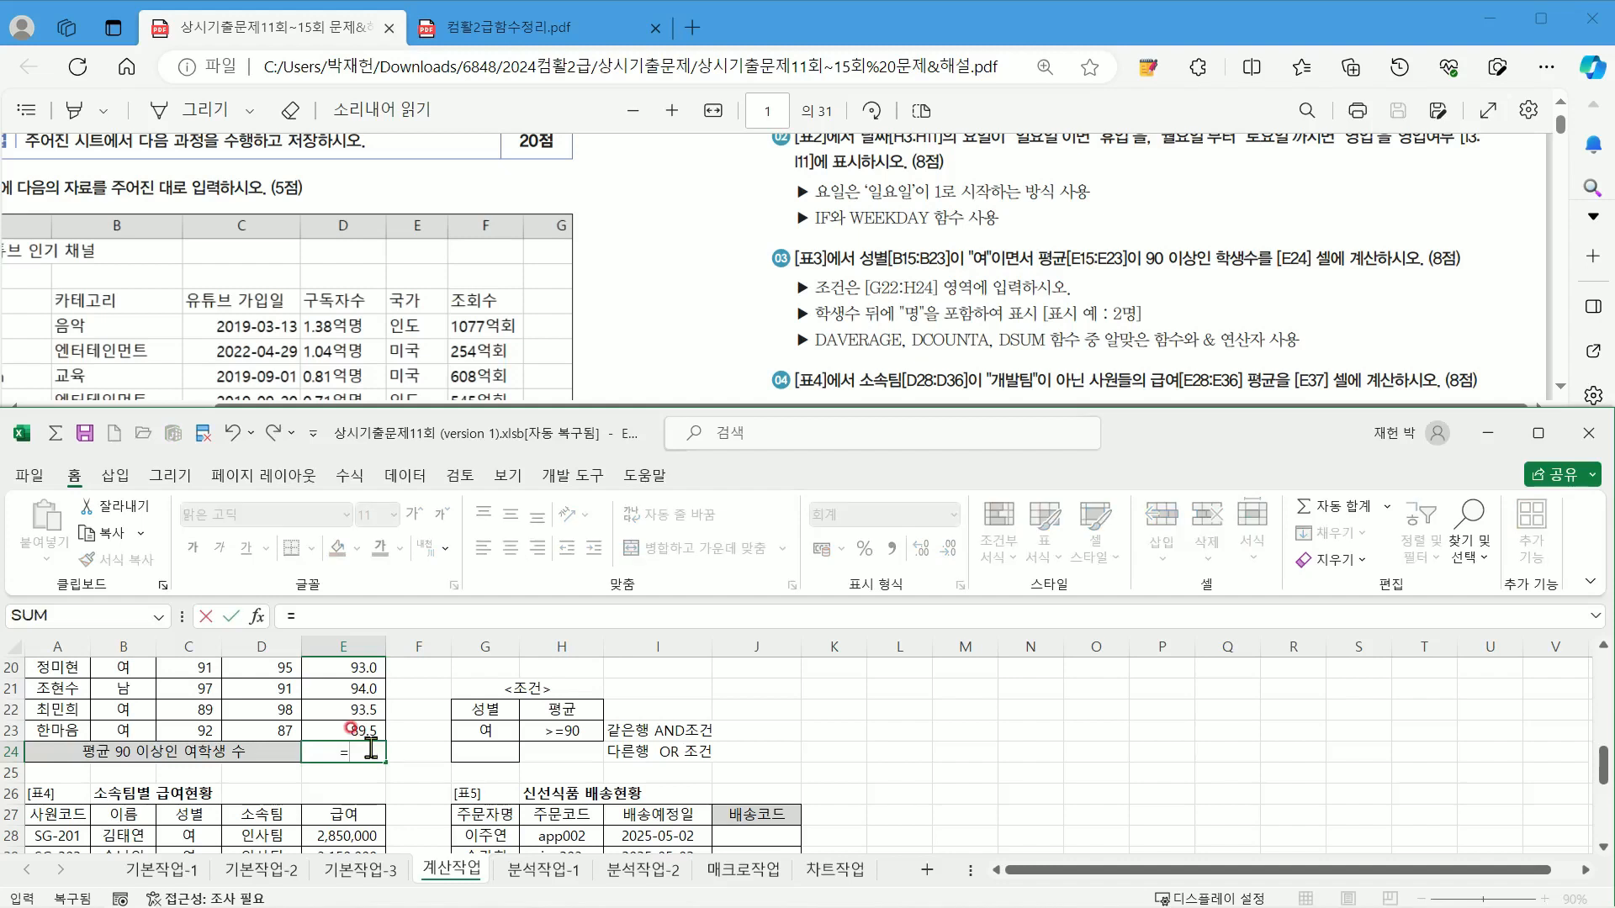
type("d")
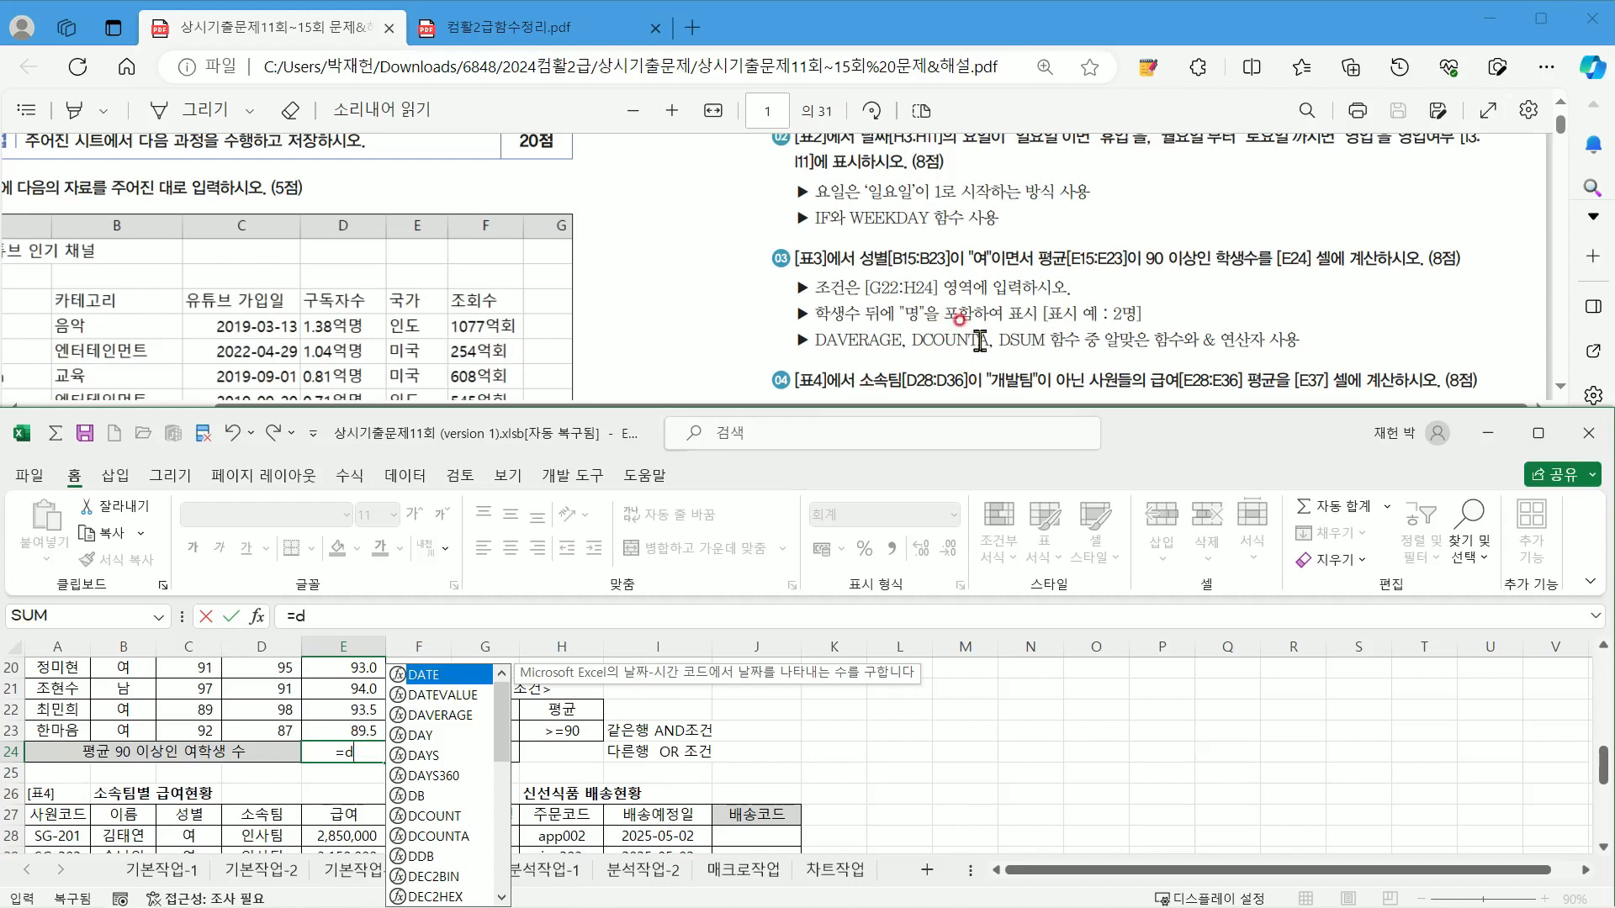
type("c")
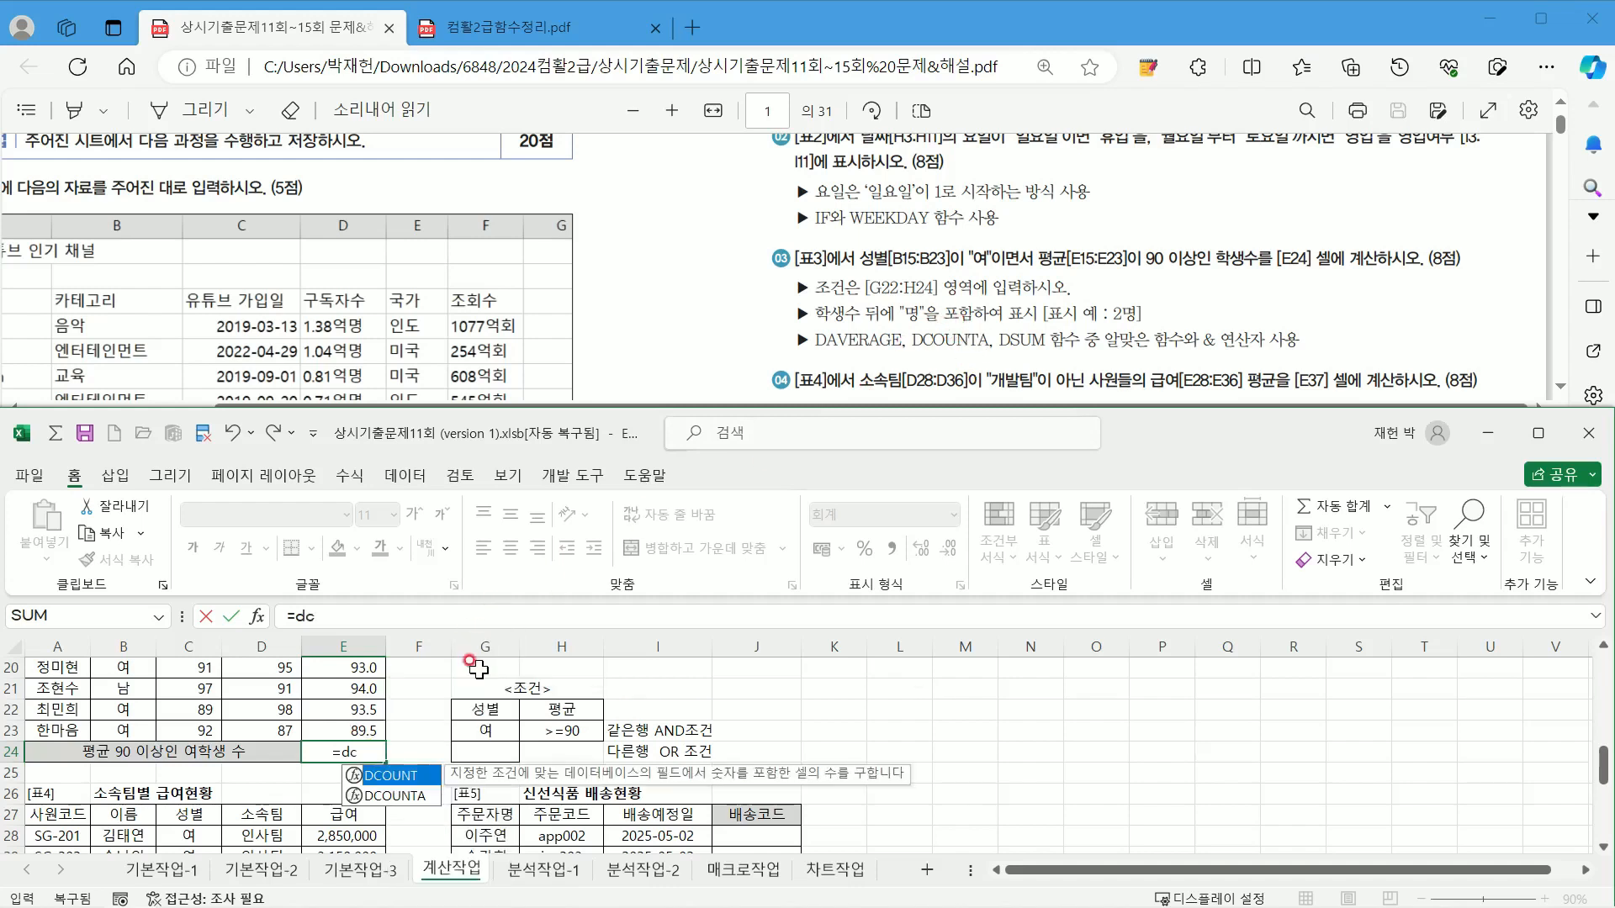
double_click(420, 799)
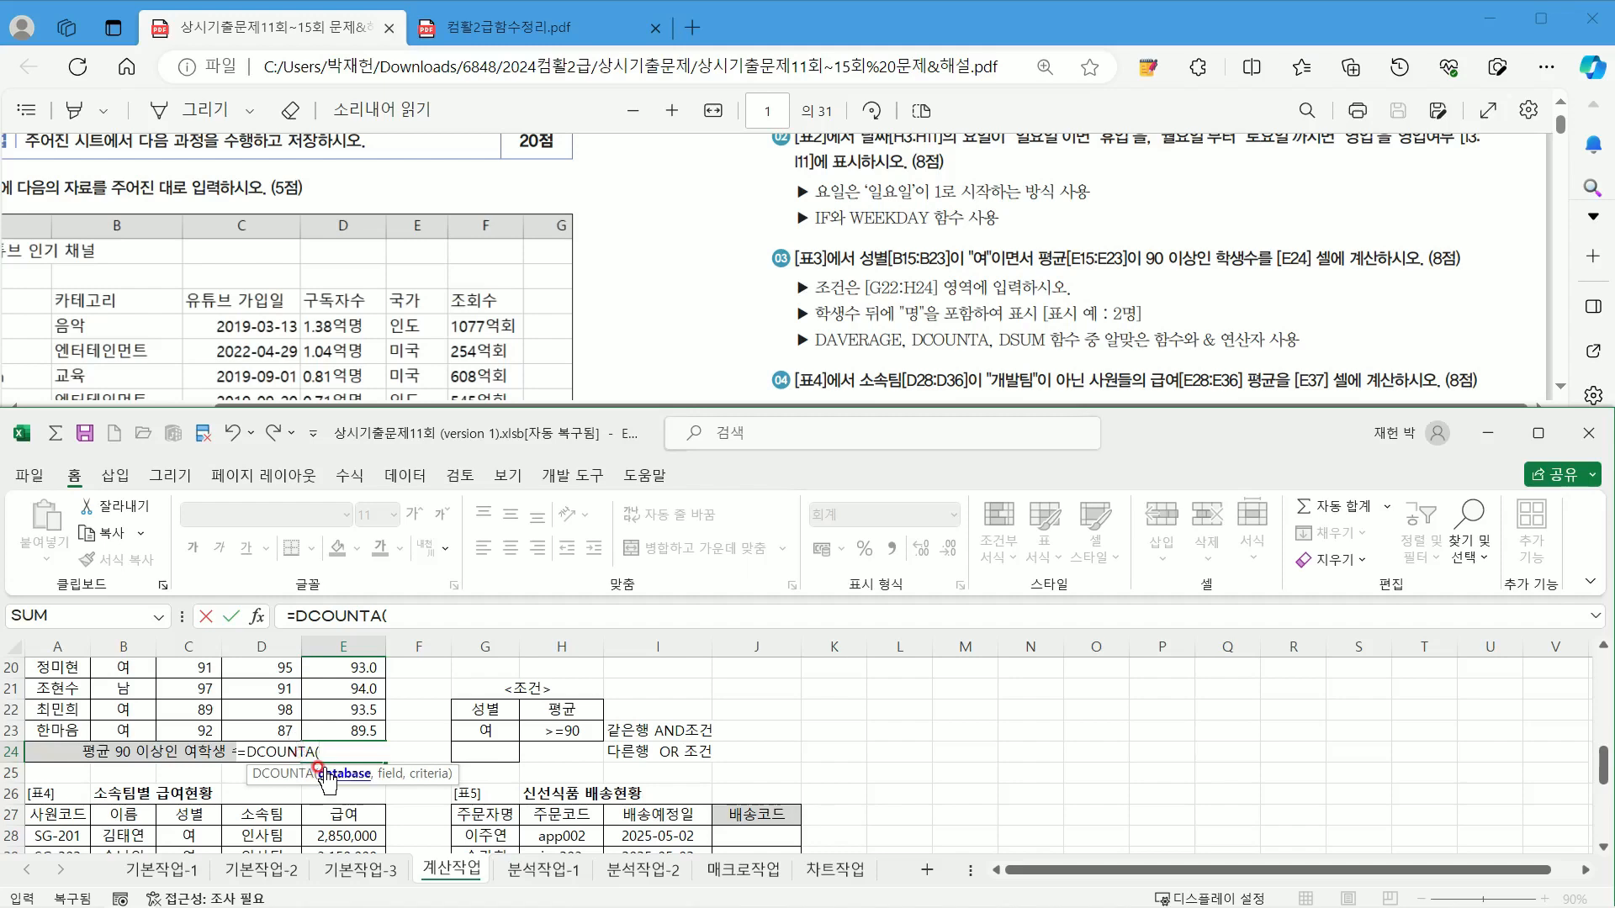
Step: Set the database argument of the E24 formula to the whole [표3] score table, A14:E23
scroll(354, 699, "up", 3)
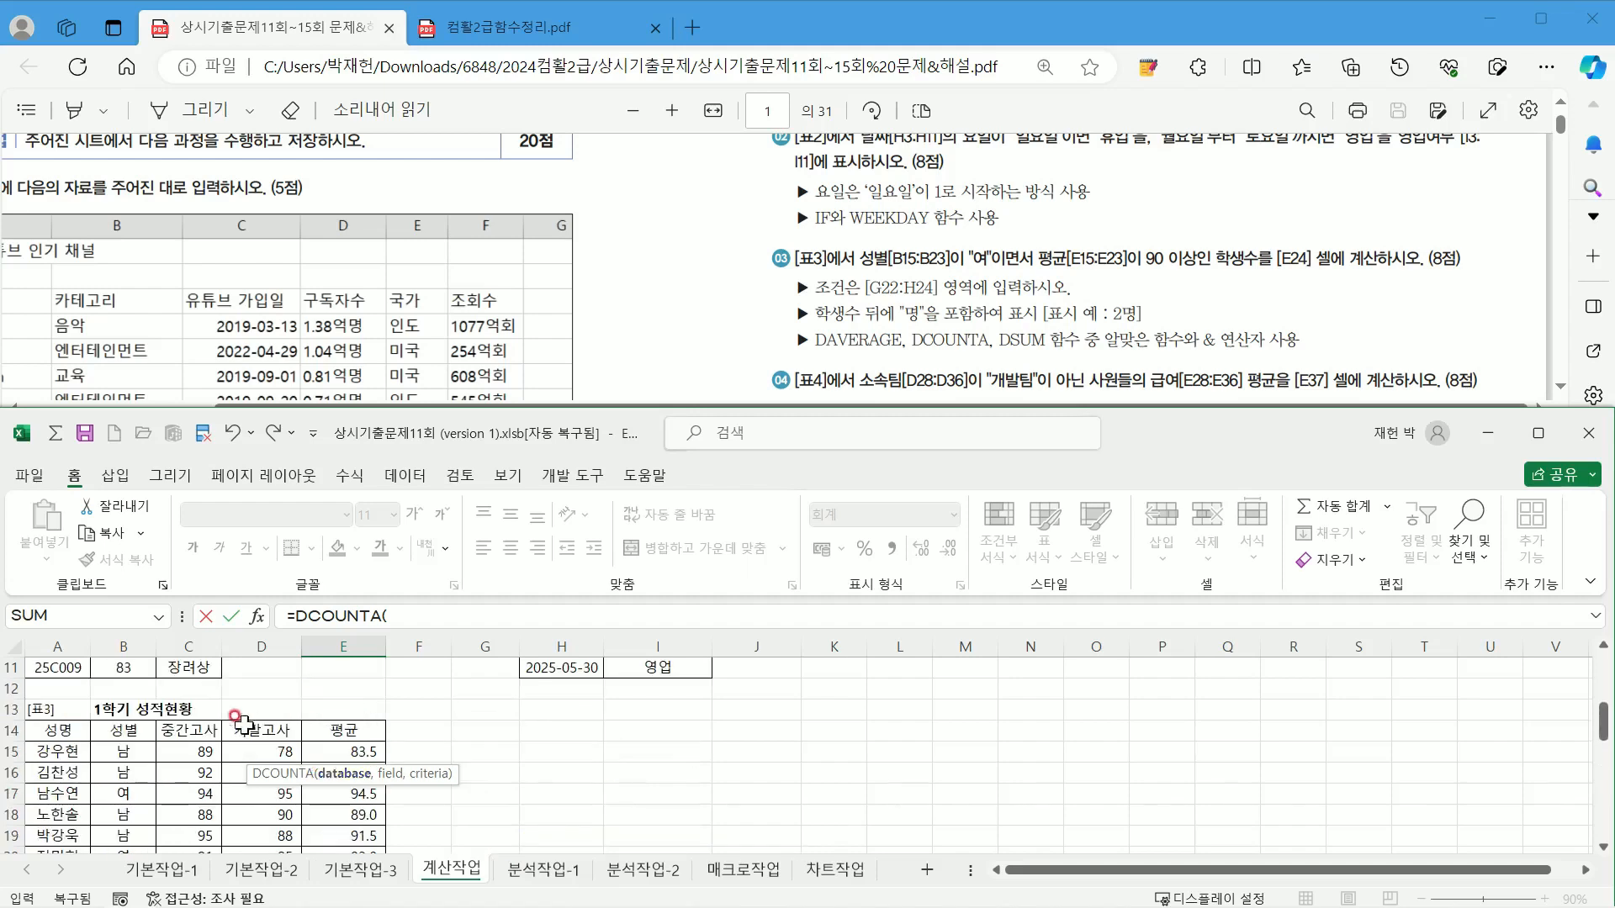
left_click(57, 728)
left_click_drag(108, 739, 357, 810)
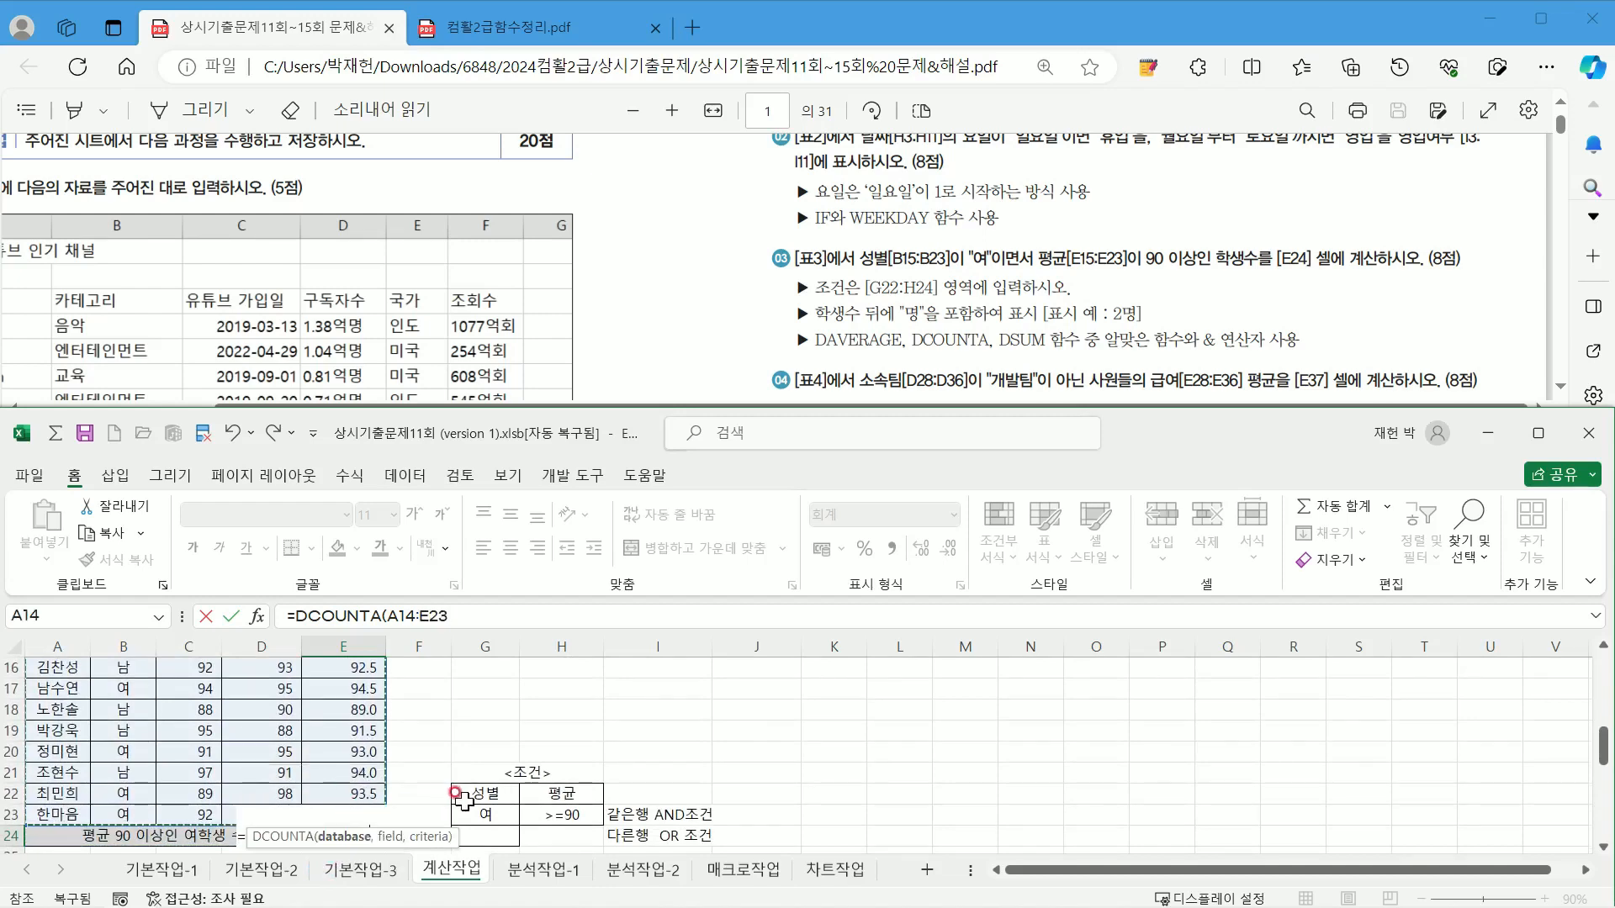
scroll(454, 795, "down", 2)
left_click(478, 616)
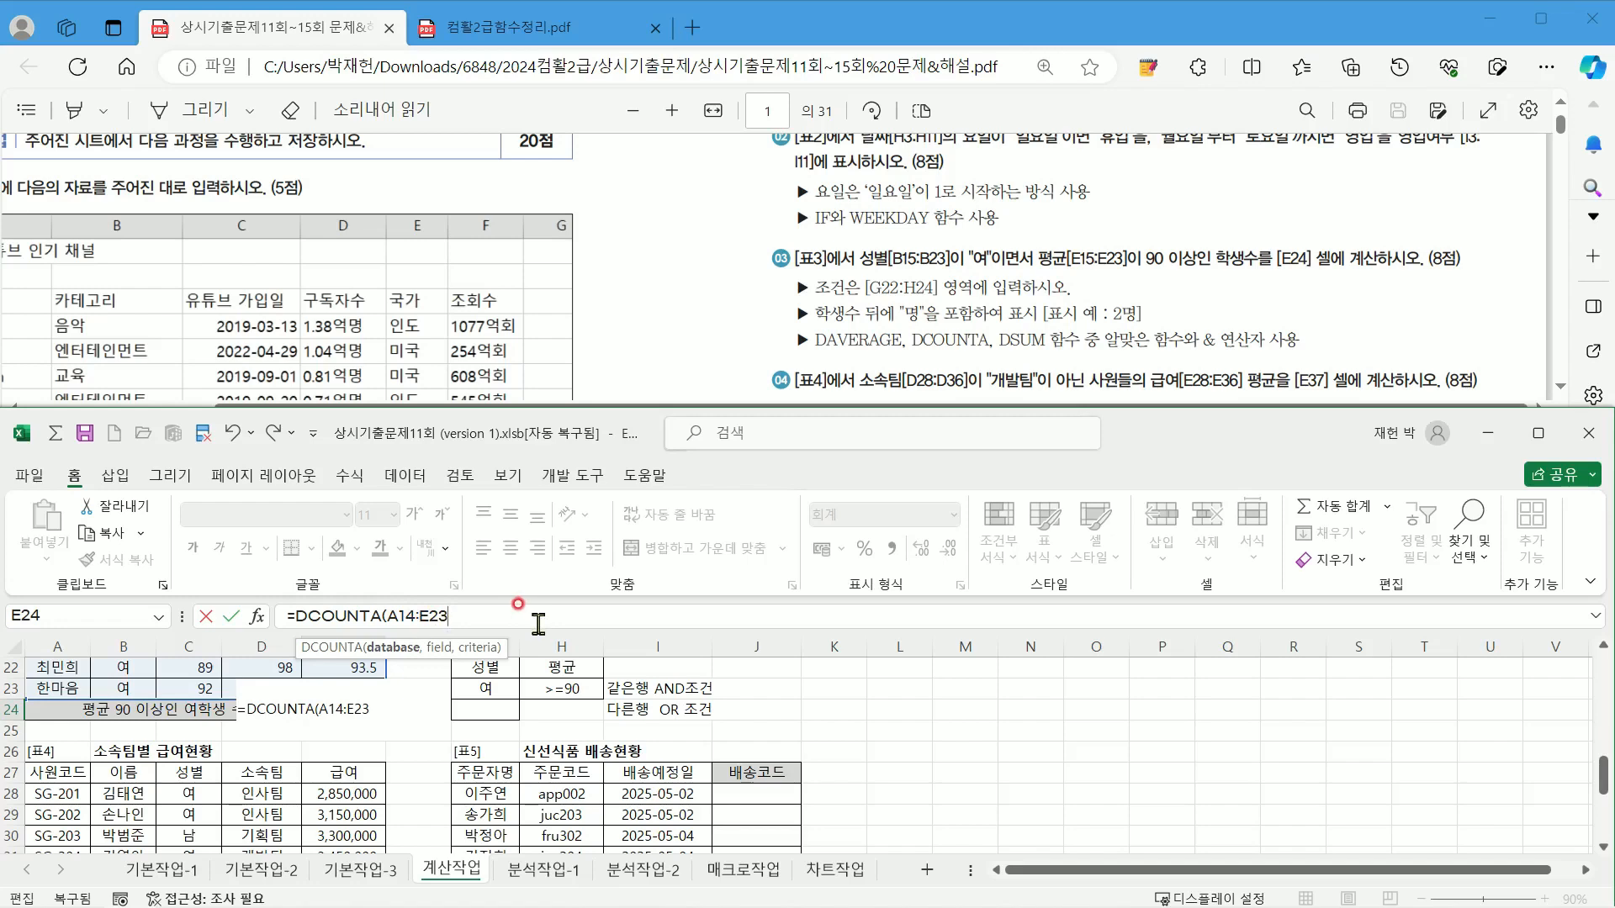
type(",")
Step: Try various header and score cells of [표3], such as A14, D14 and D16, as the DCOUNTA field argument
scroll(395, 714, "up", 4)
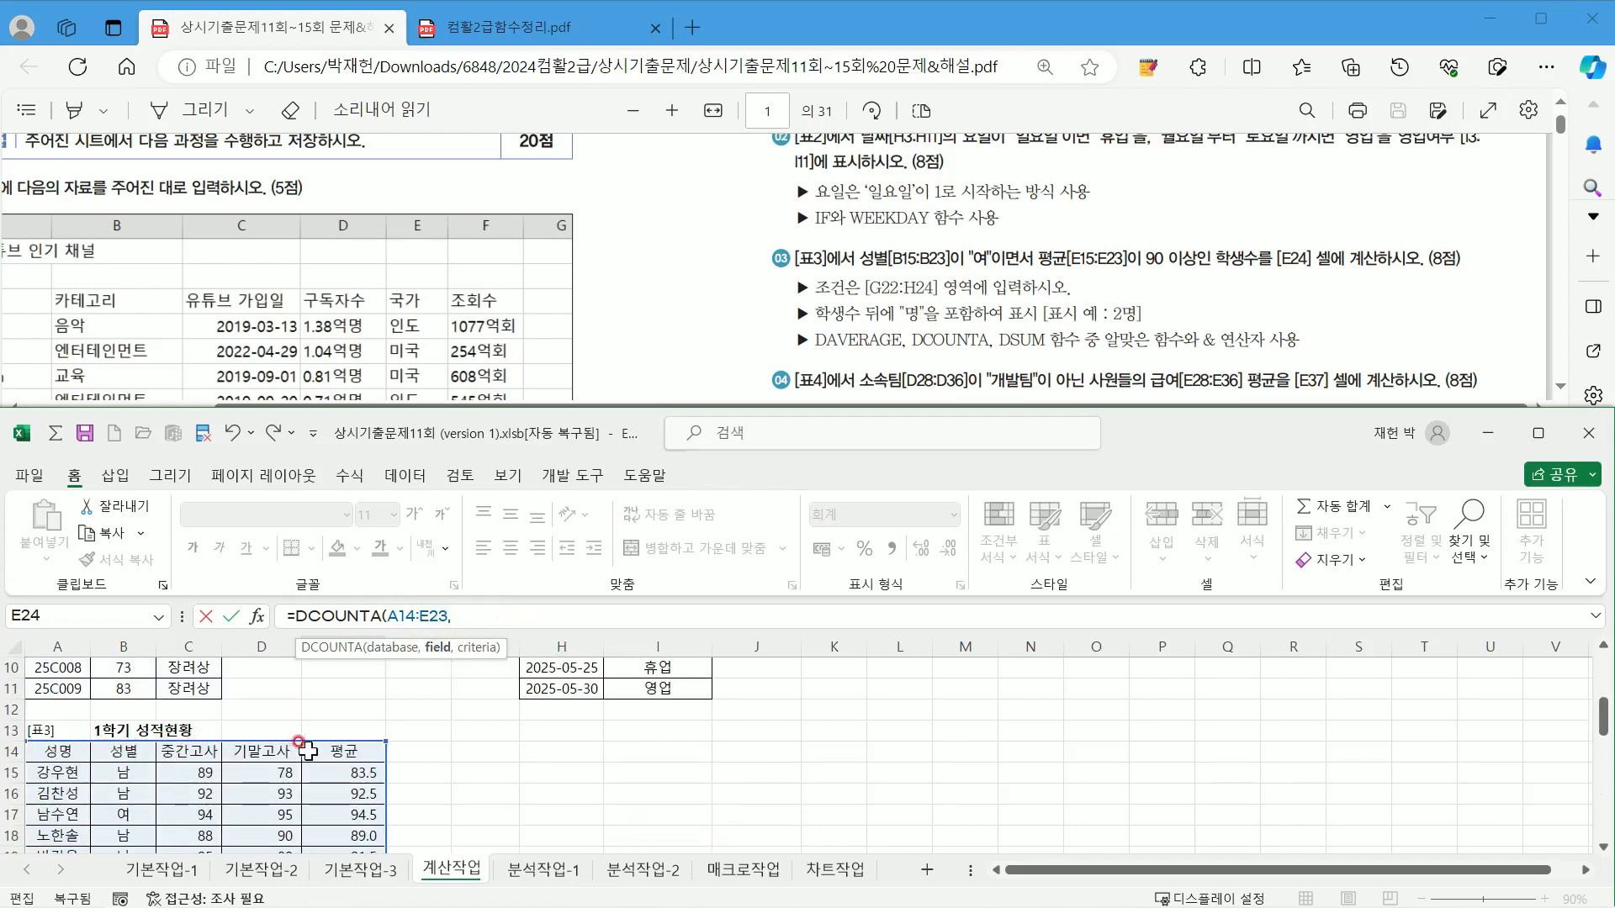
left_click(57, 753)
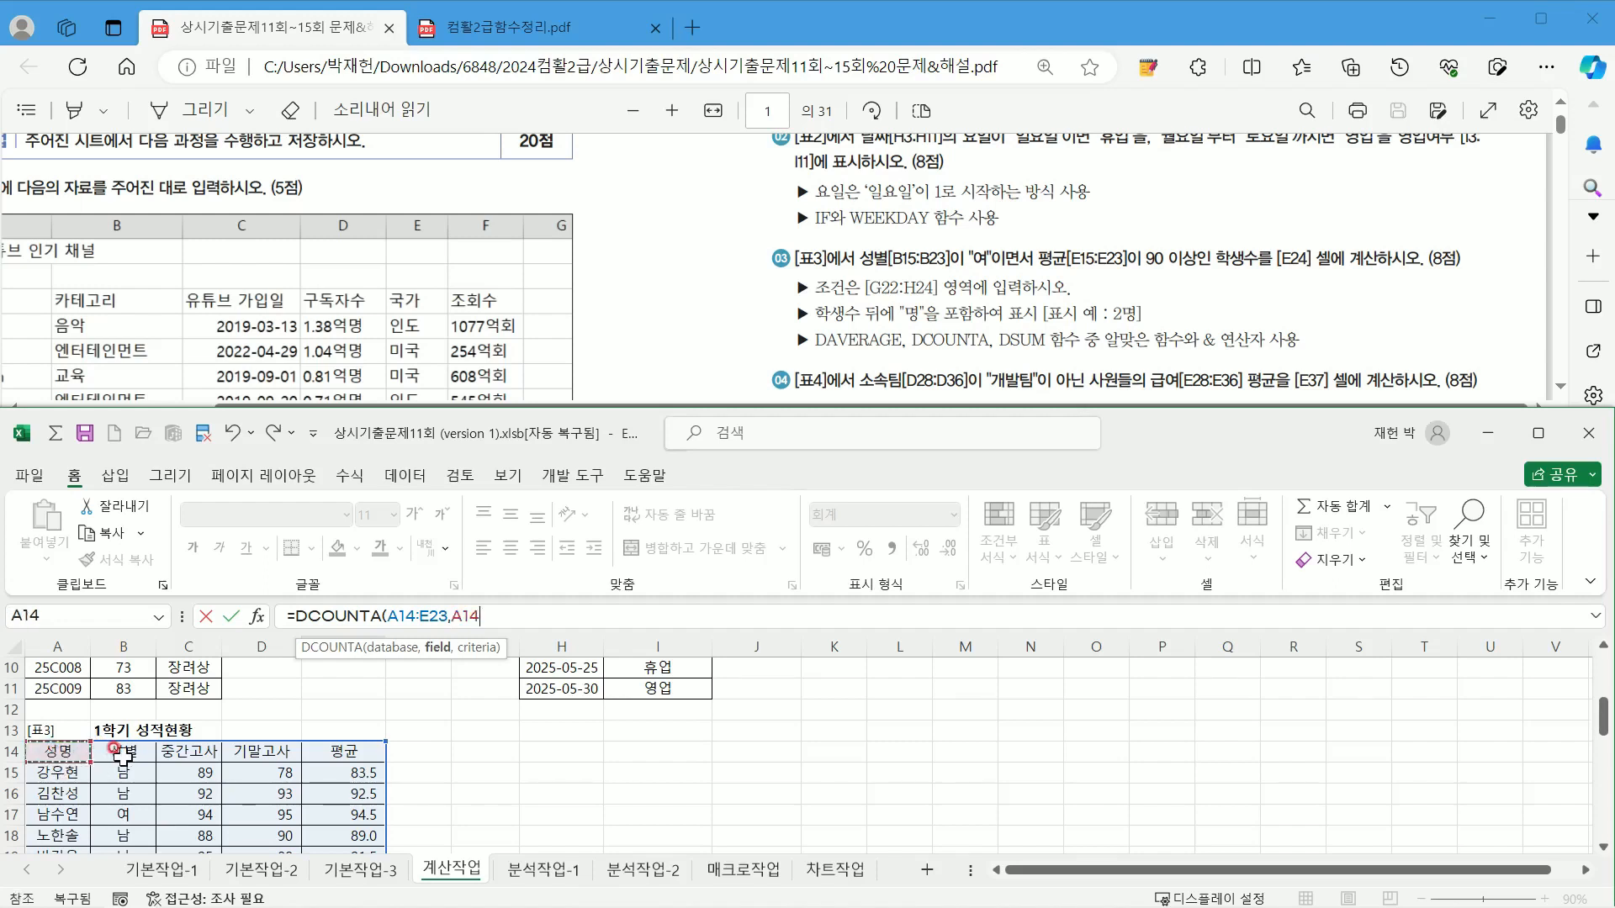
left_click(123, 754)
left_click(189, 754)
left_click(261, 754)
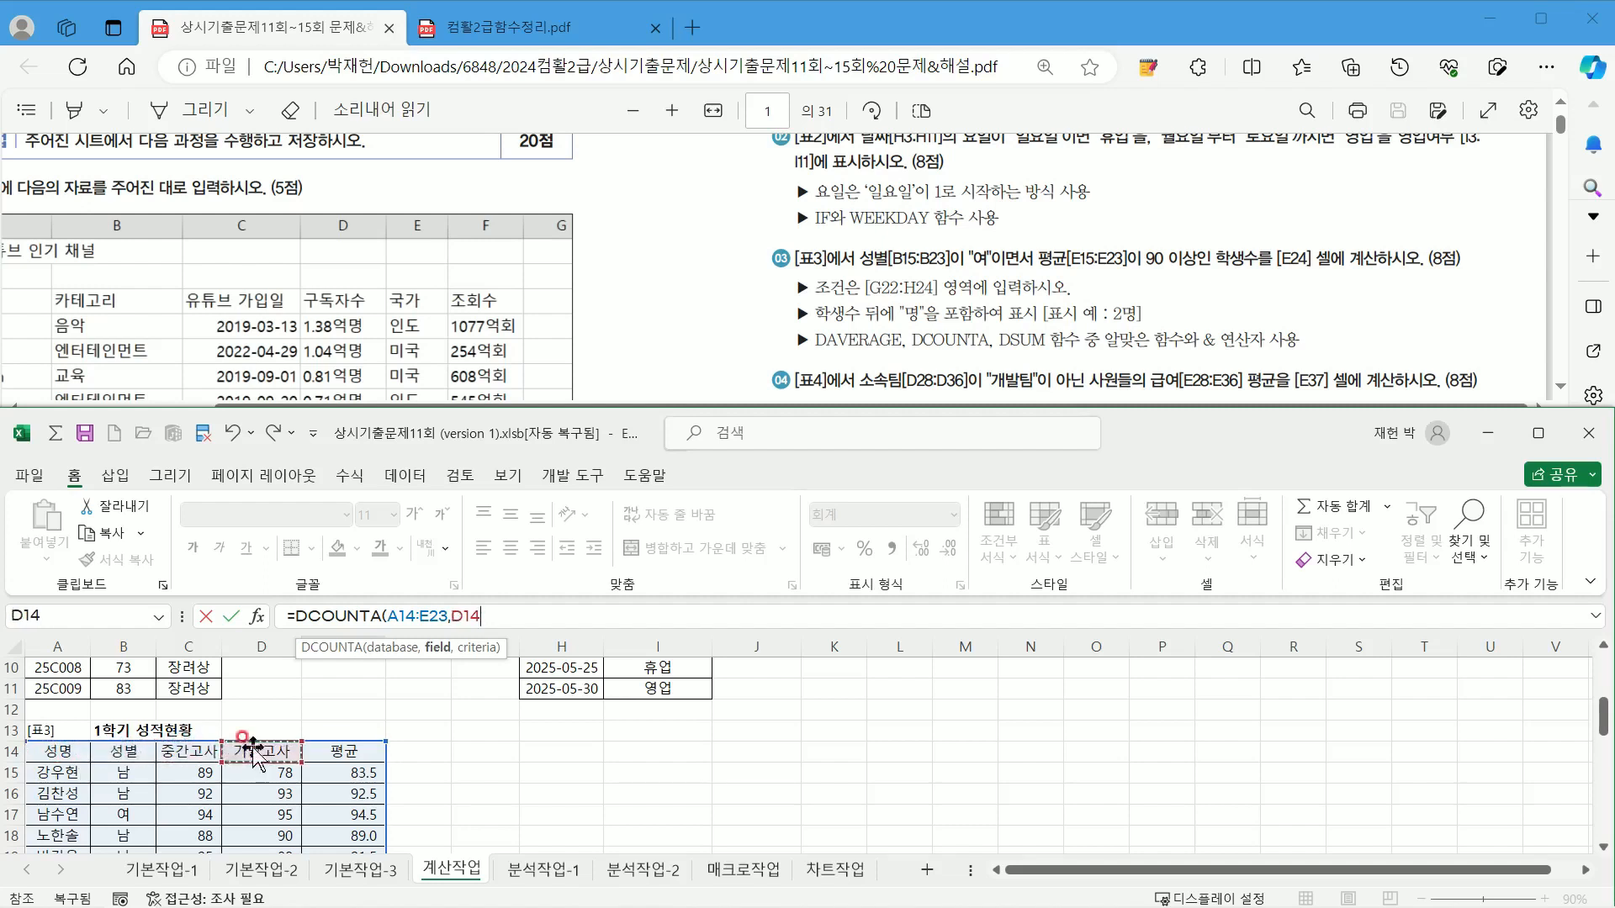
key("Right")
left_click(253, 754)
left_click(195, 778)
left_click(252, 797)
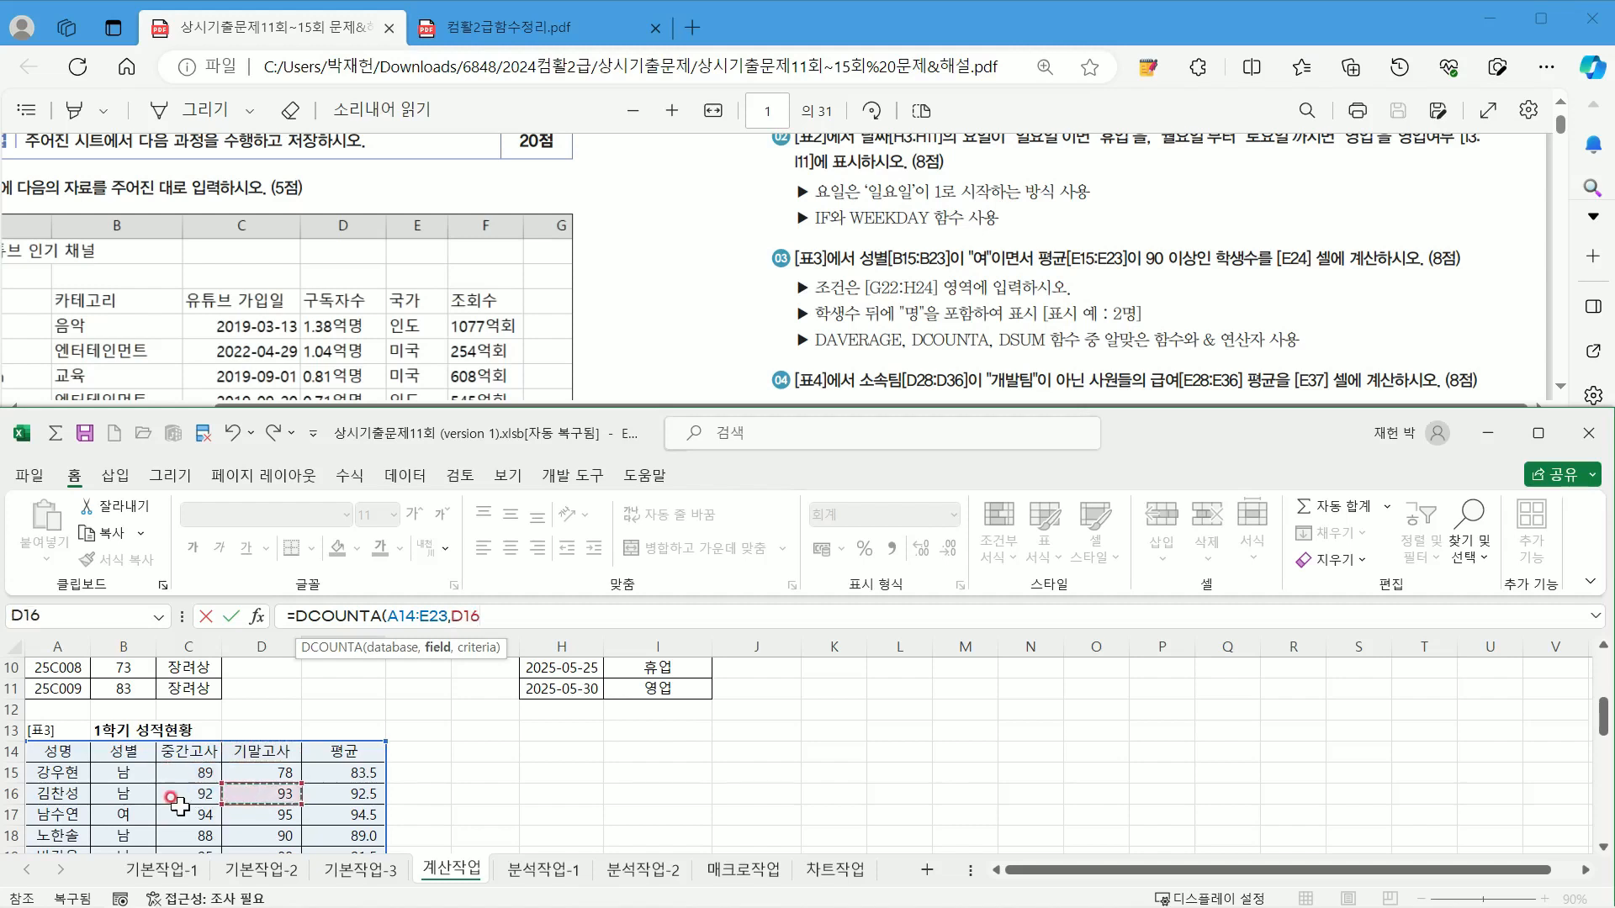
left_click(178, 809)
Step: Set the DCOUNTA field argument to the 성별 header cell, B14
left_click(72, 755)
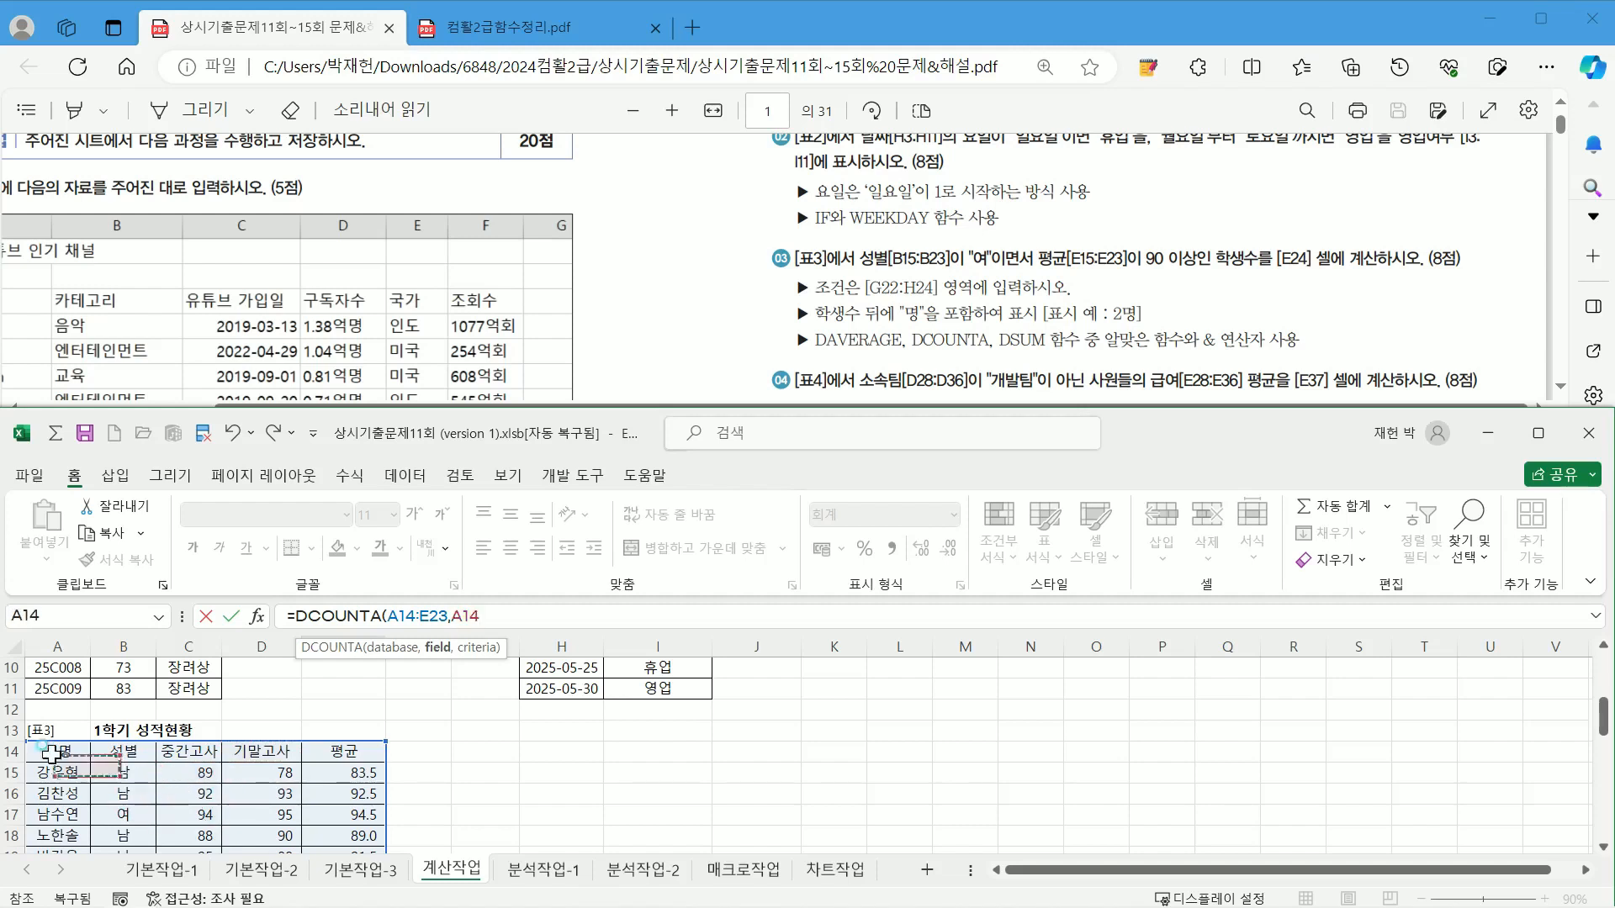
left_click(126, 751)
left_click(196, 753)
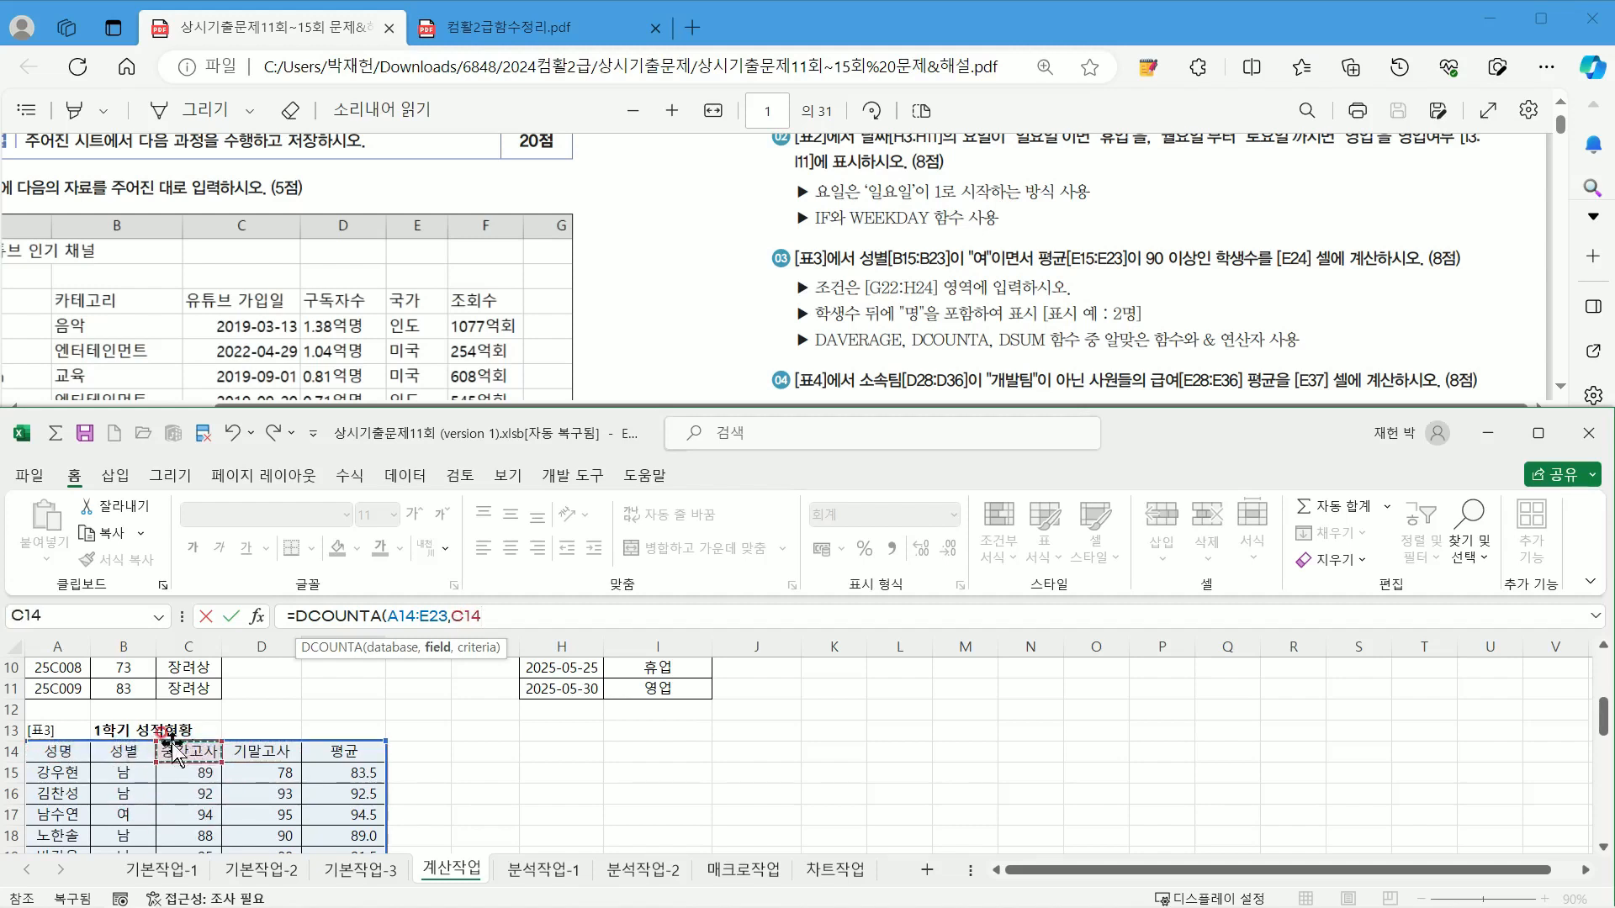
left_click(117, 751)
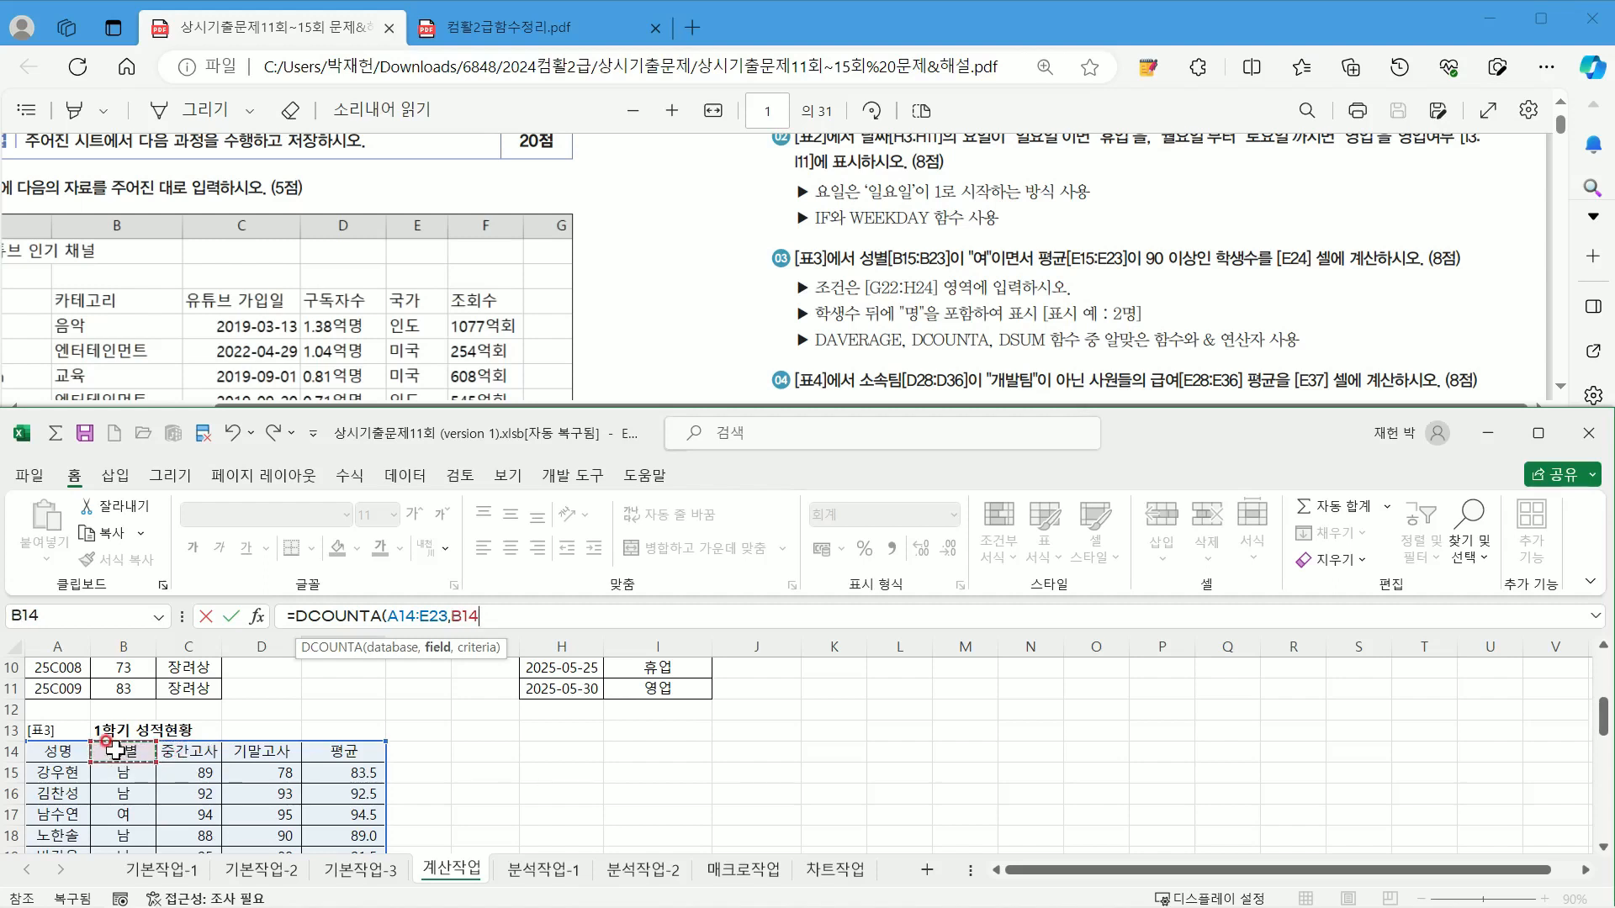
type(",")
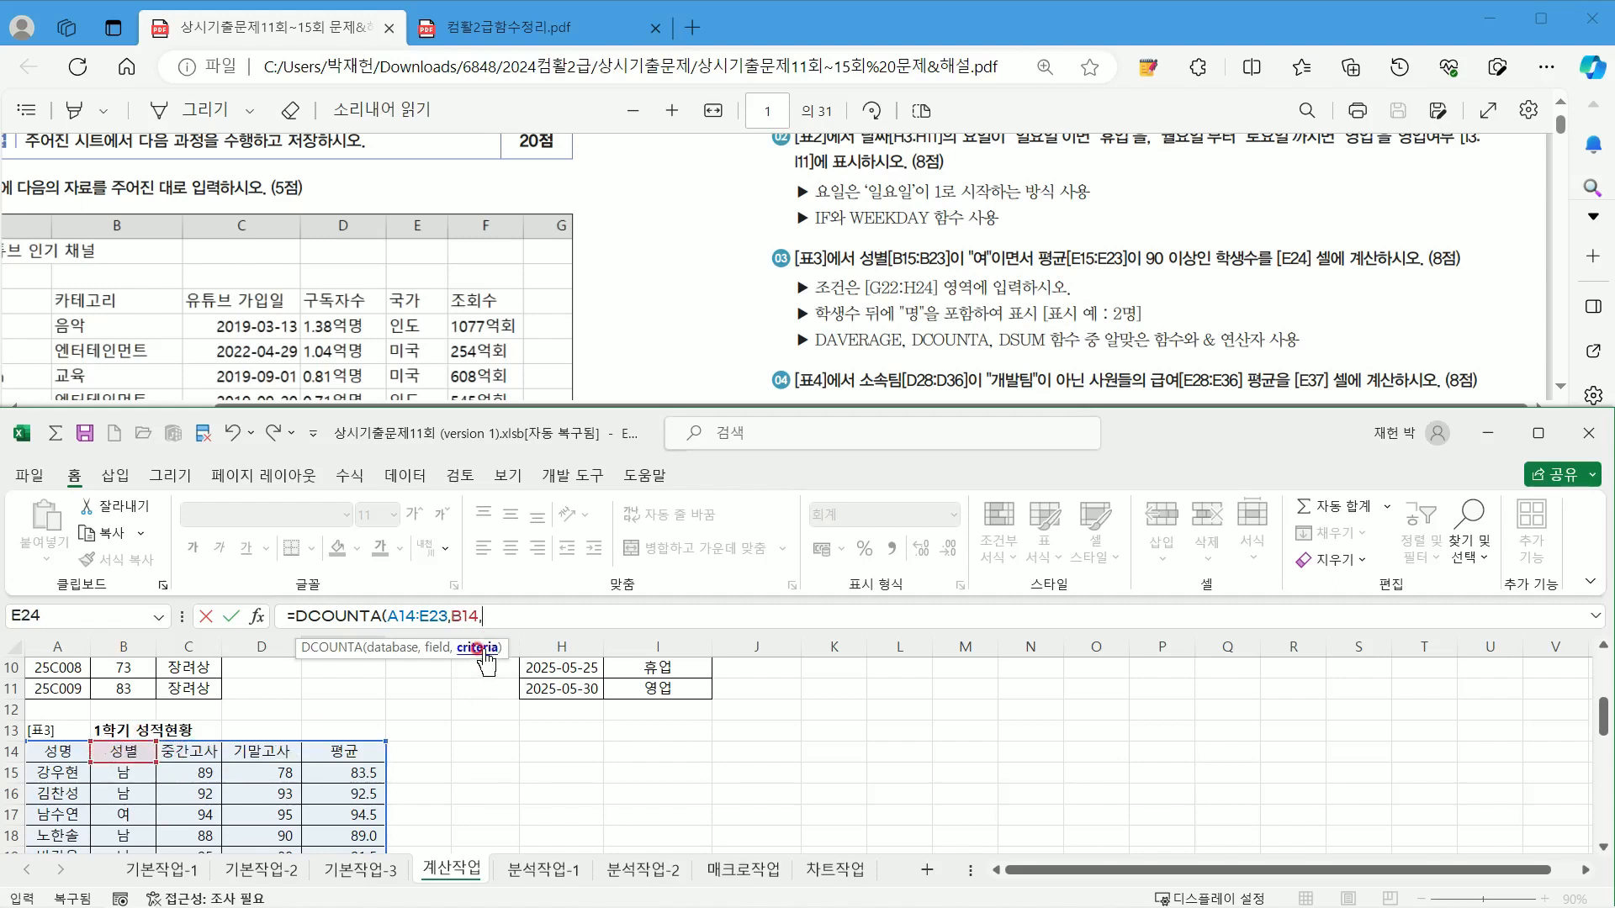
Step: Complete the E24 formula with the criteria range G22:H23 and append the text "명" with the & operator
scroll(450, 730, "down", 3)
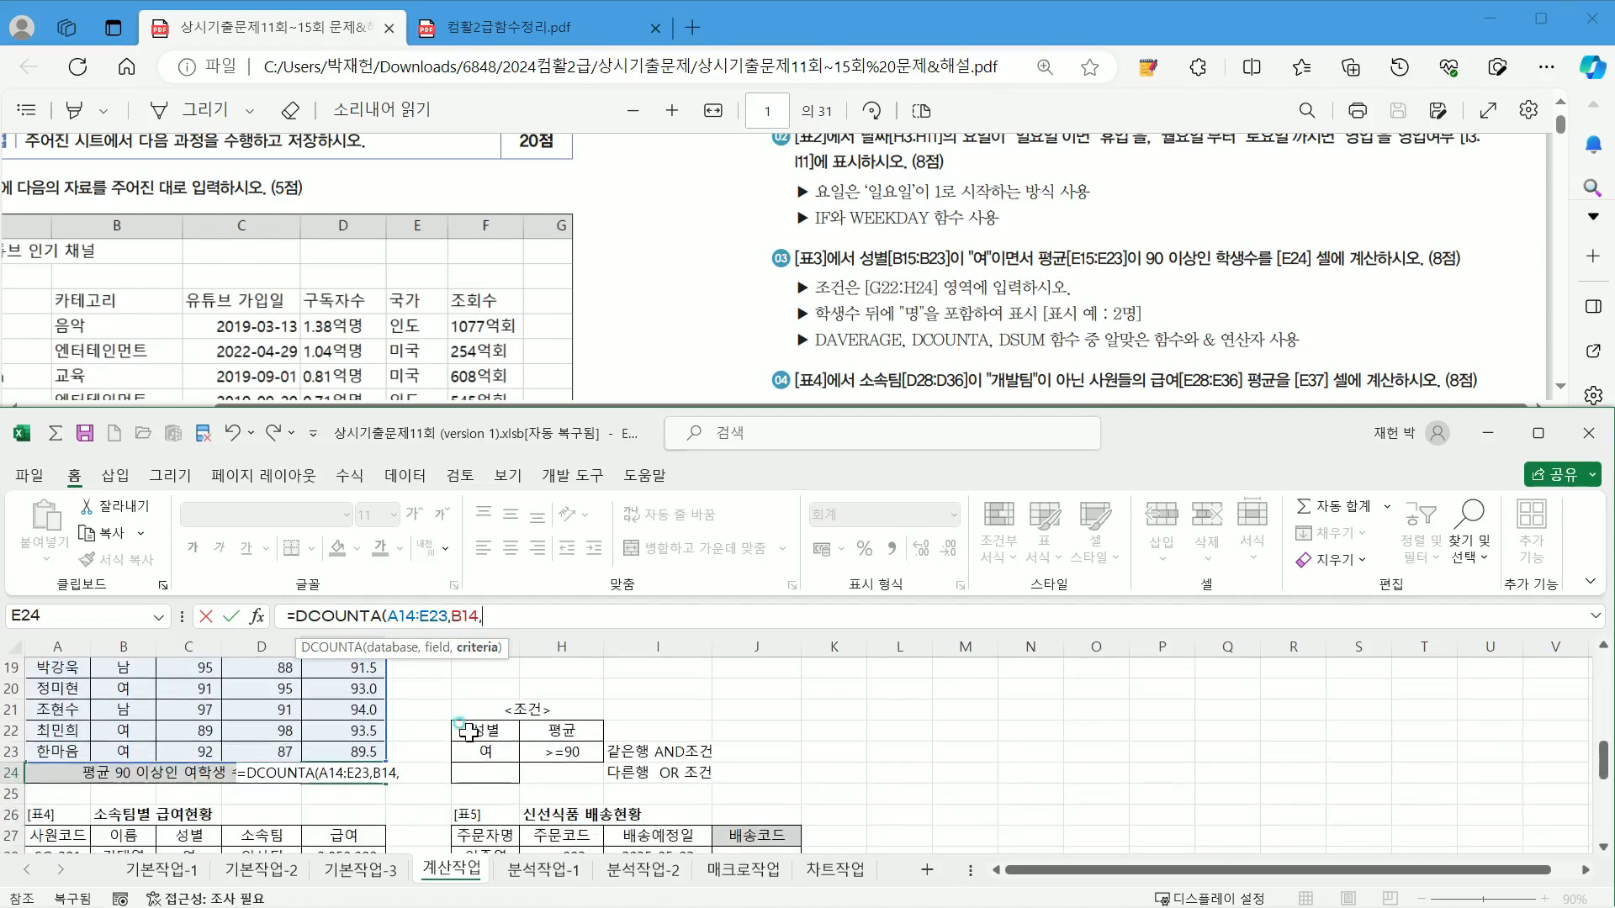
left_click_drag(467, 731, 568, 751)
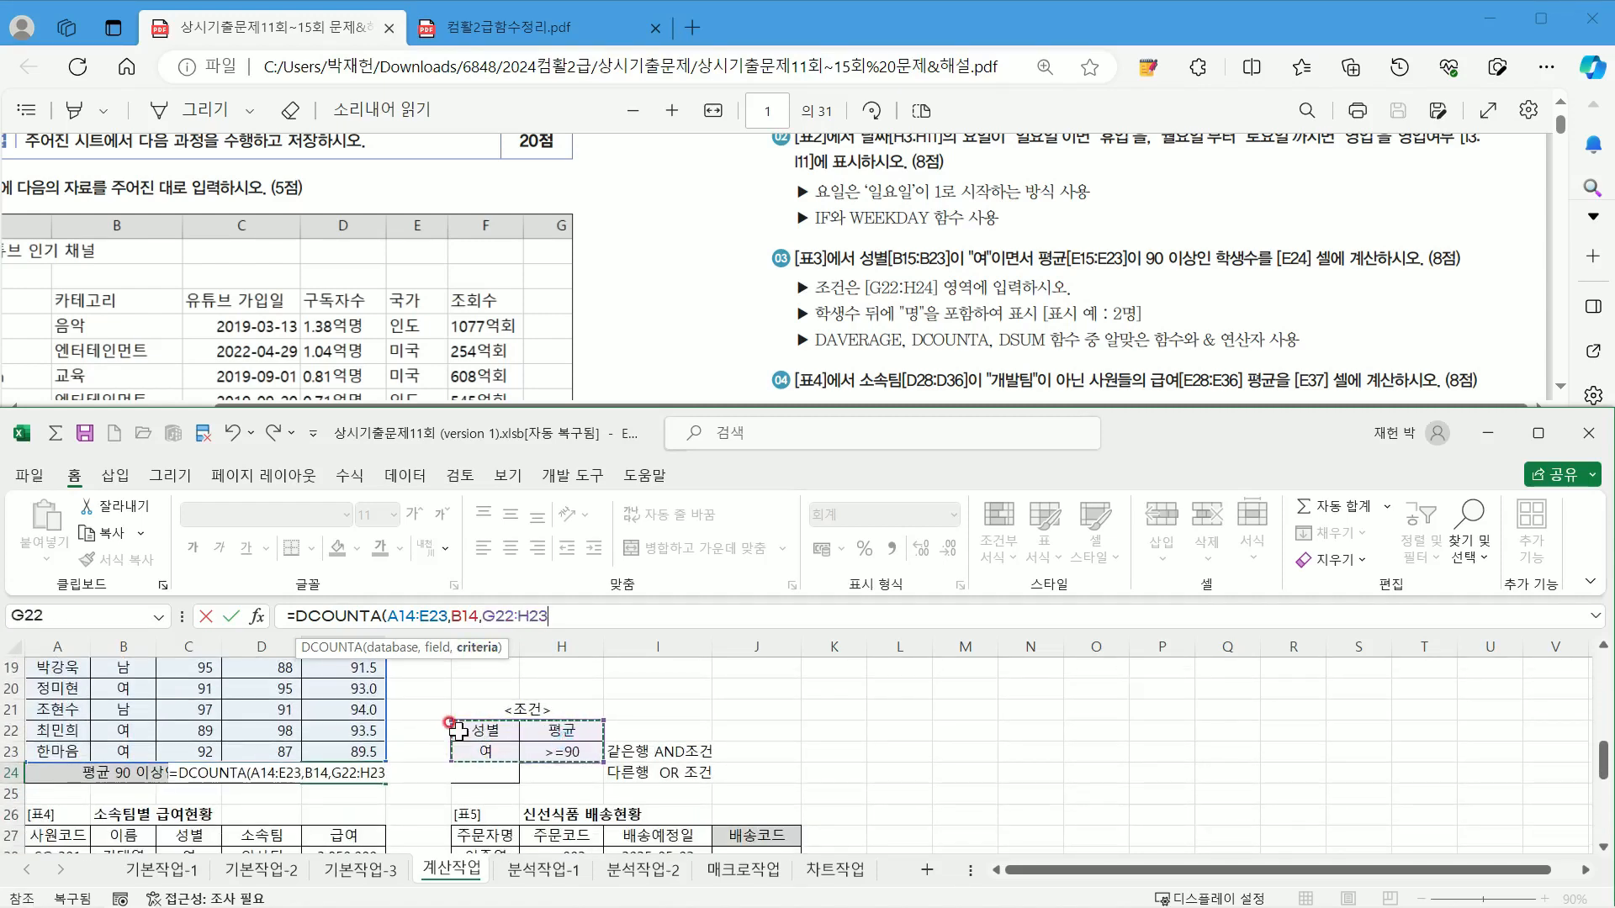
left_click_drag(459, 731, 593, 773)
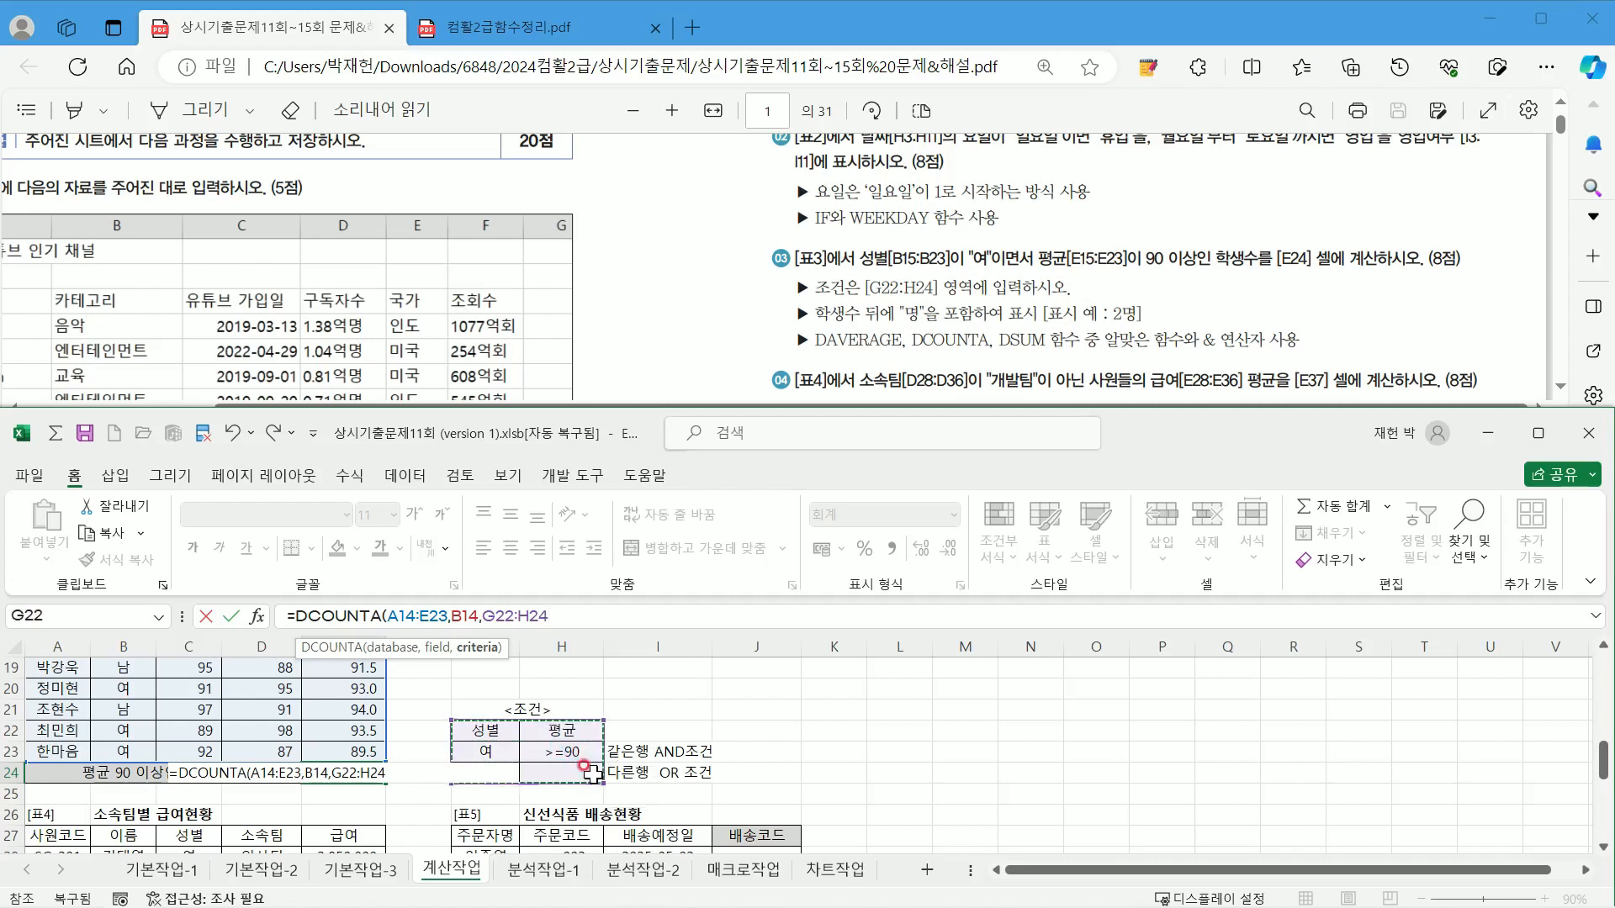
left_click_drag(480, 730, 583, 753)
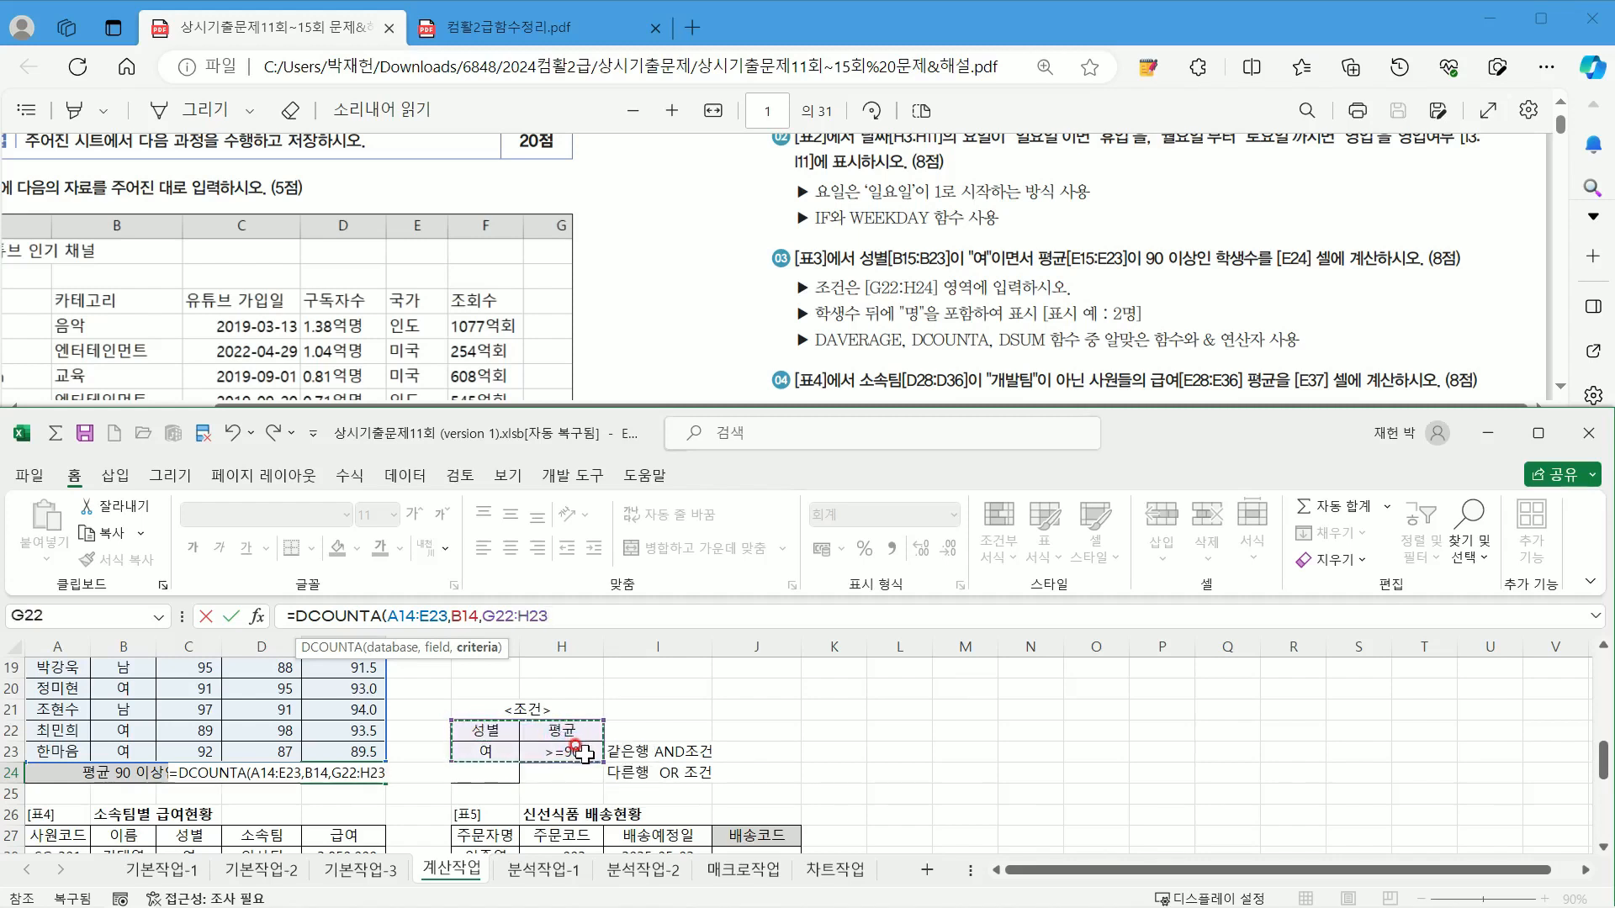
type(")&\"명")
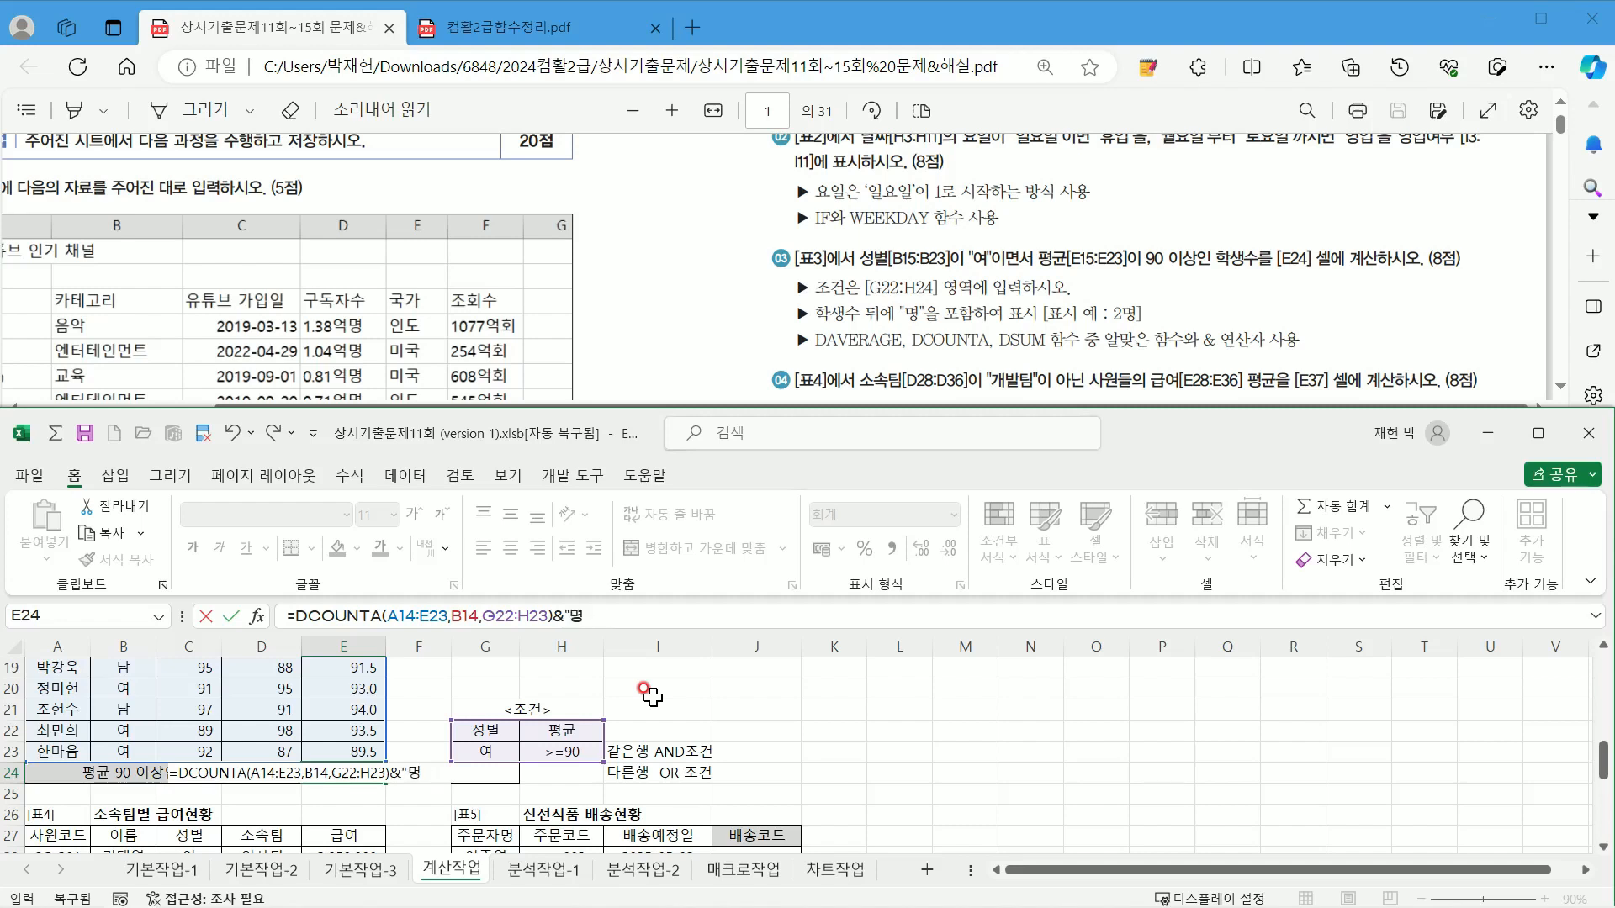
key("Return")
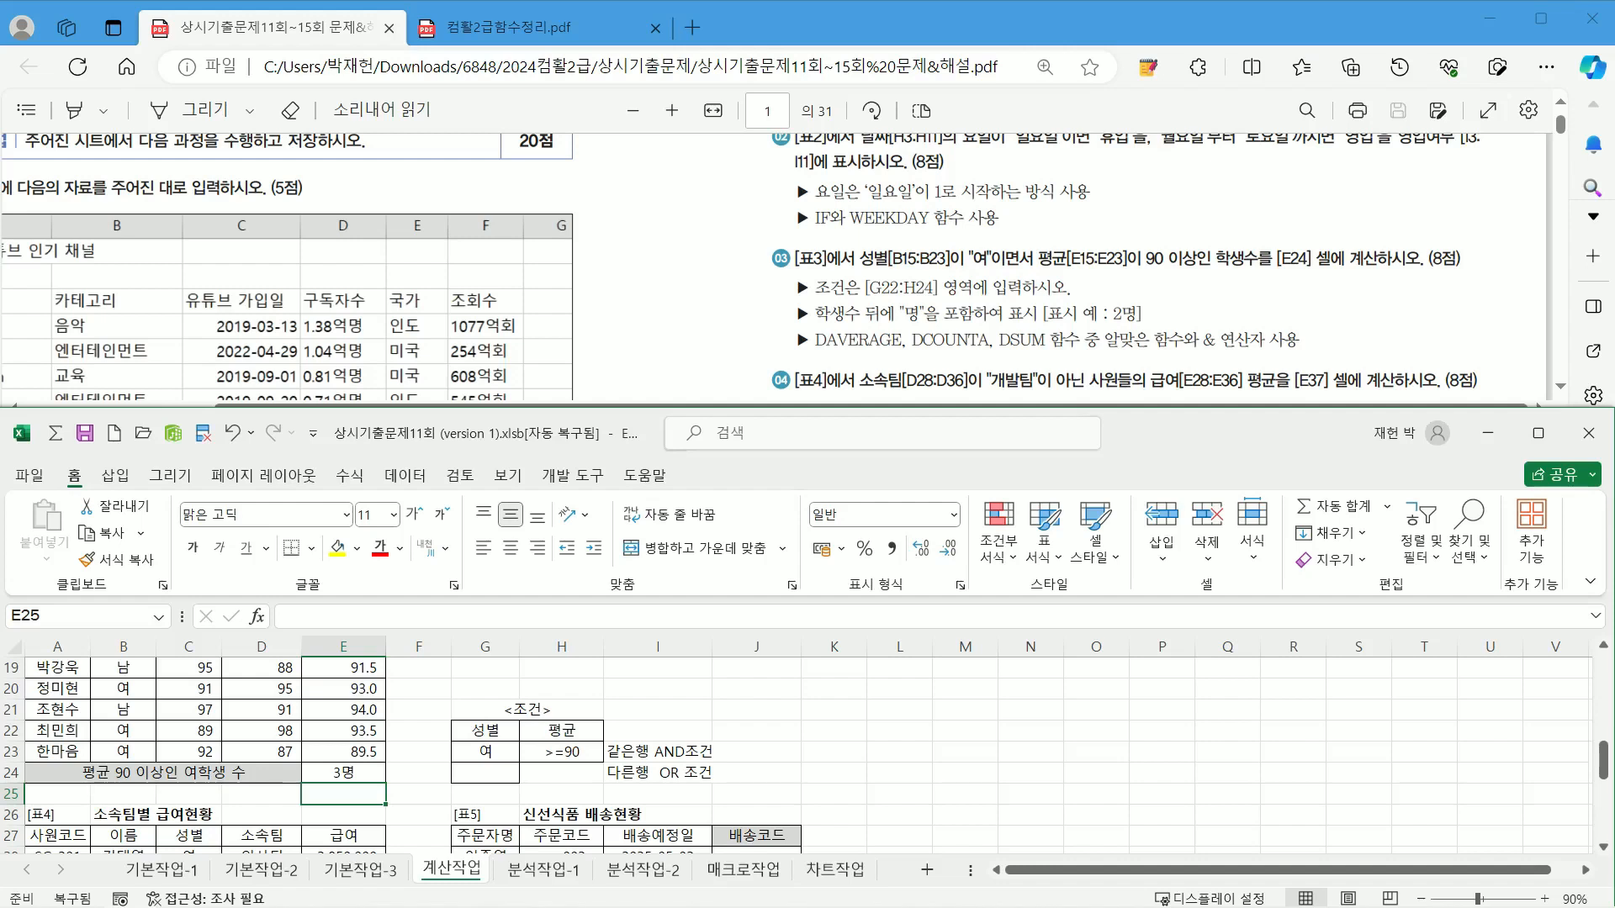
Step: Read task 04 in the exam PDF and find the [표4] salary table on the sheet
key("ctrl+2")
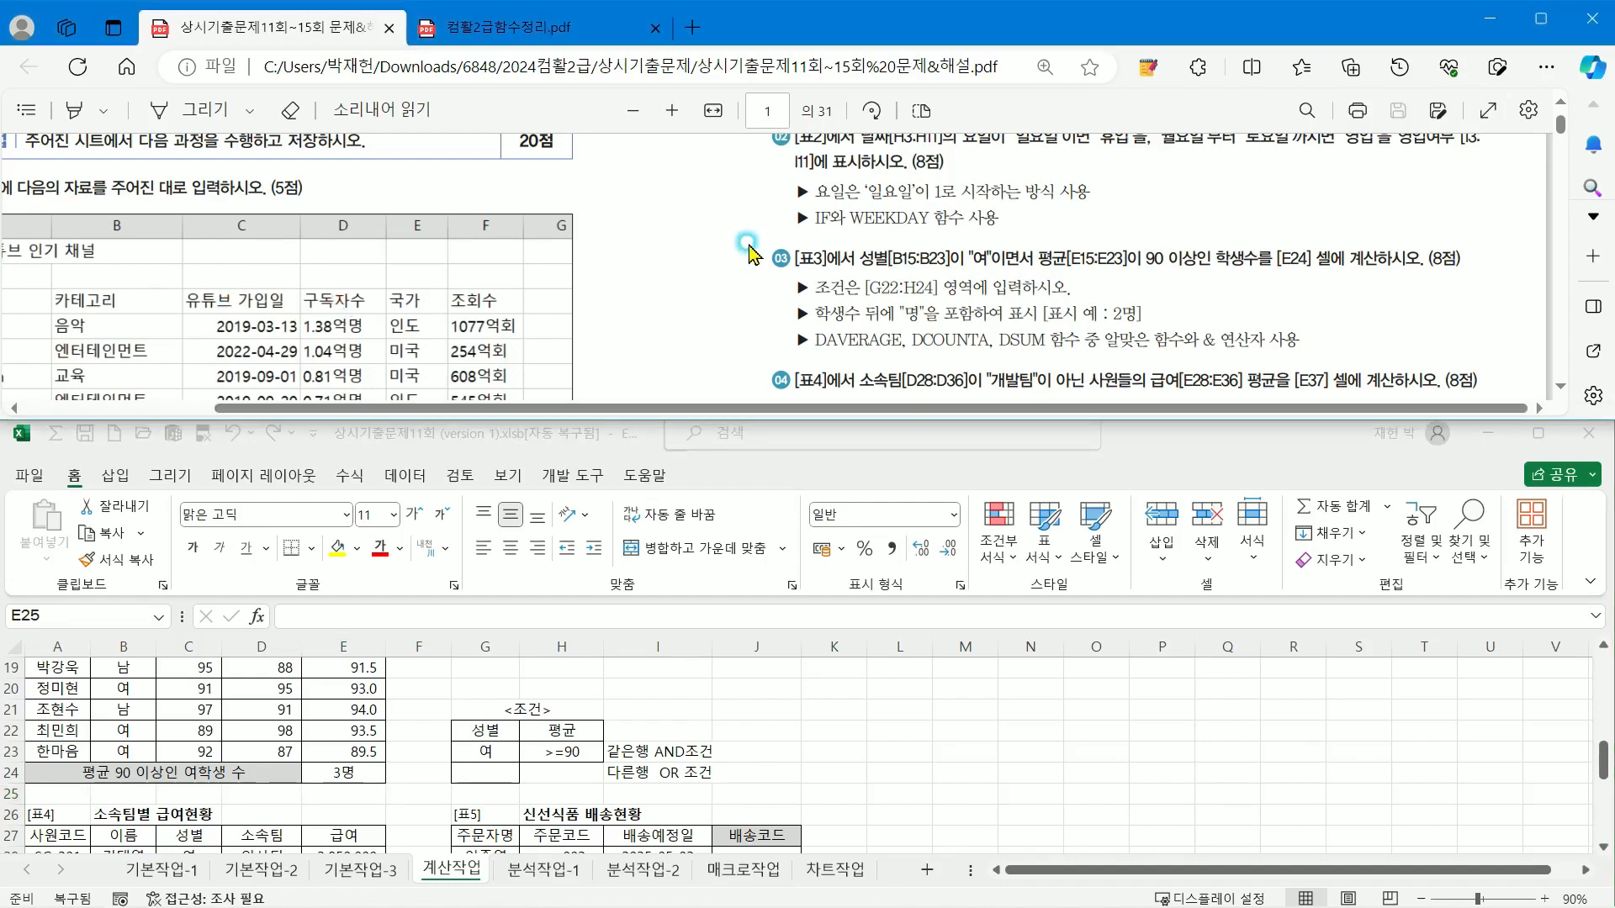
scroll(713, 227, "down", 1)
scroll(713, 227, "down", 1)
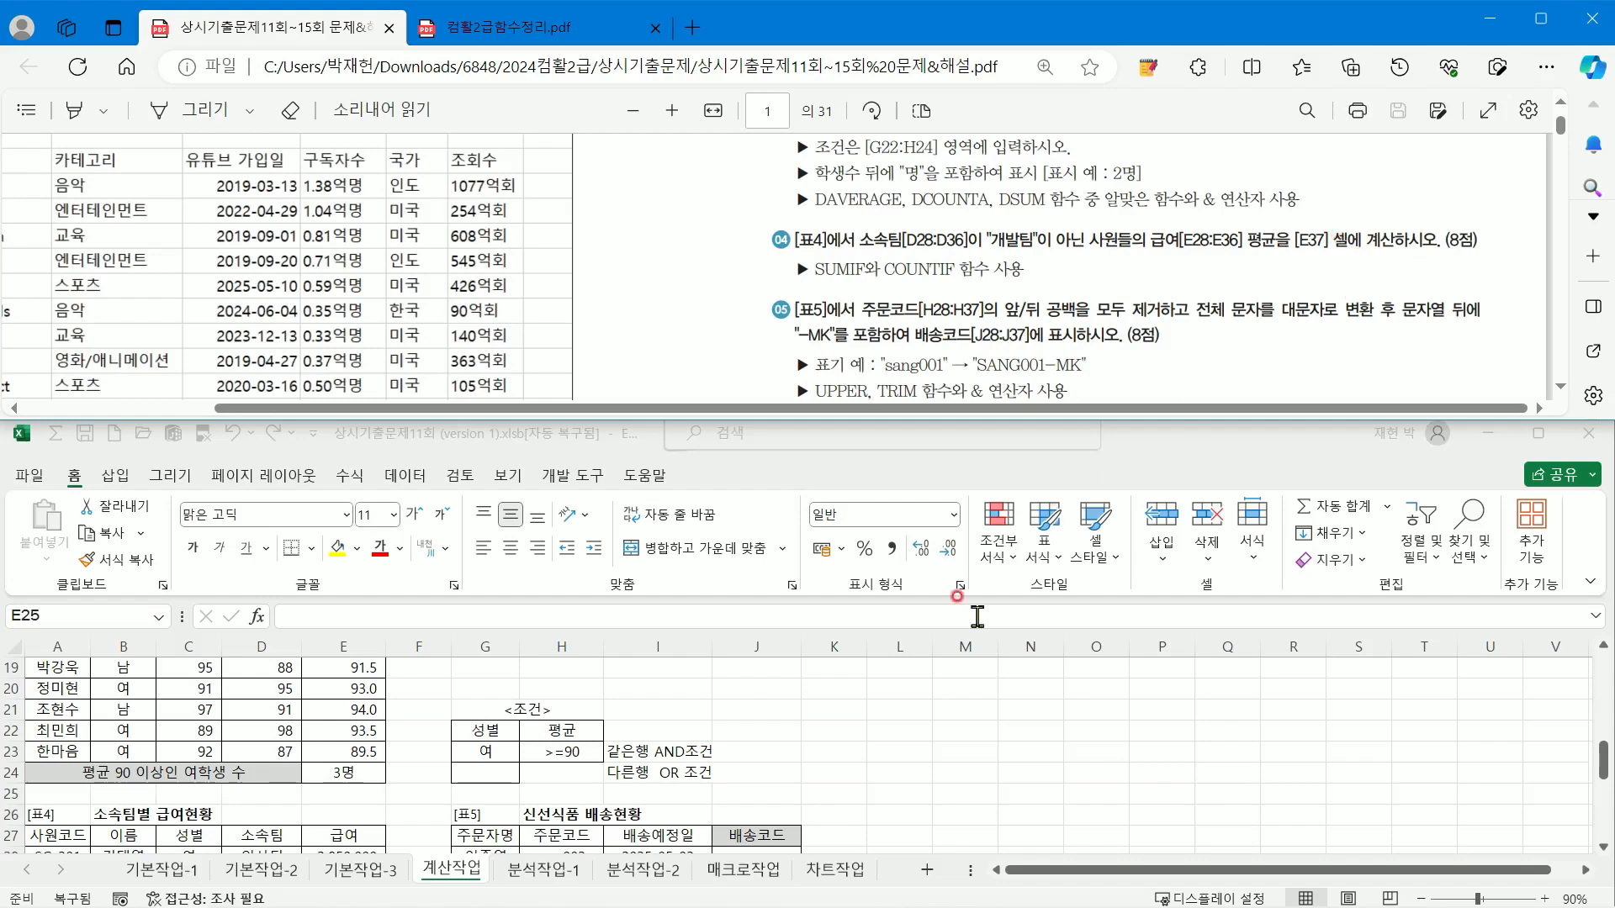
left_click(841, 774)
scroll(818, 753, "down", 1)
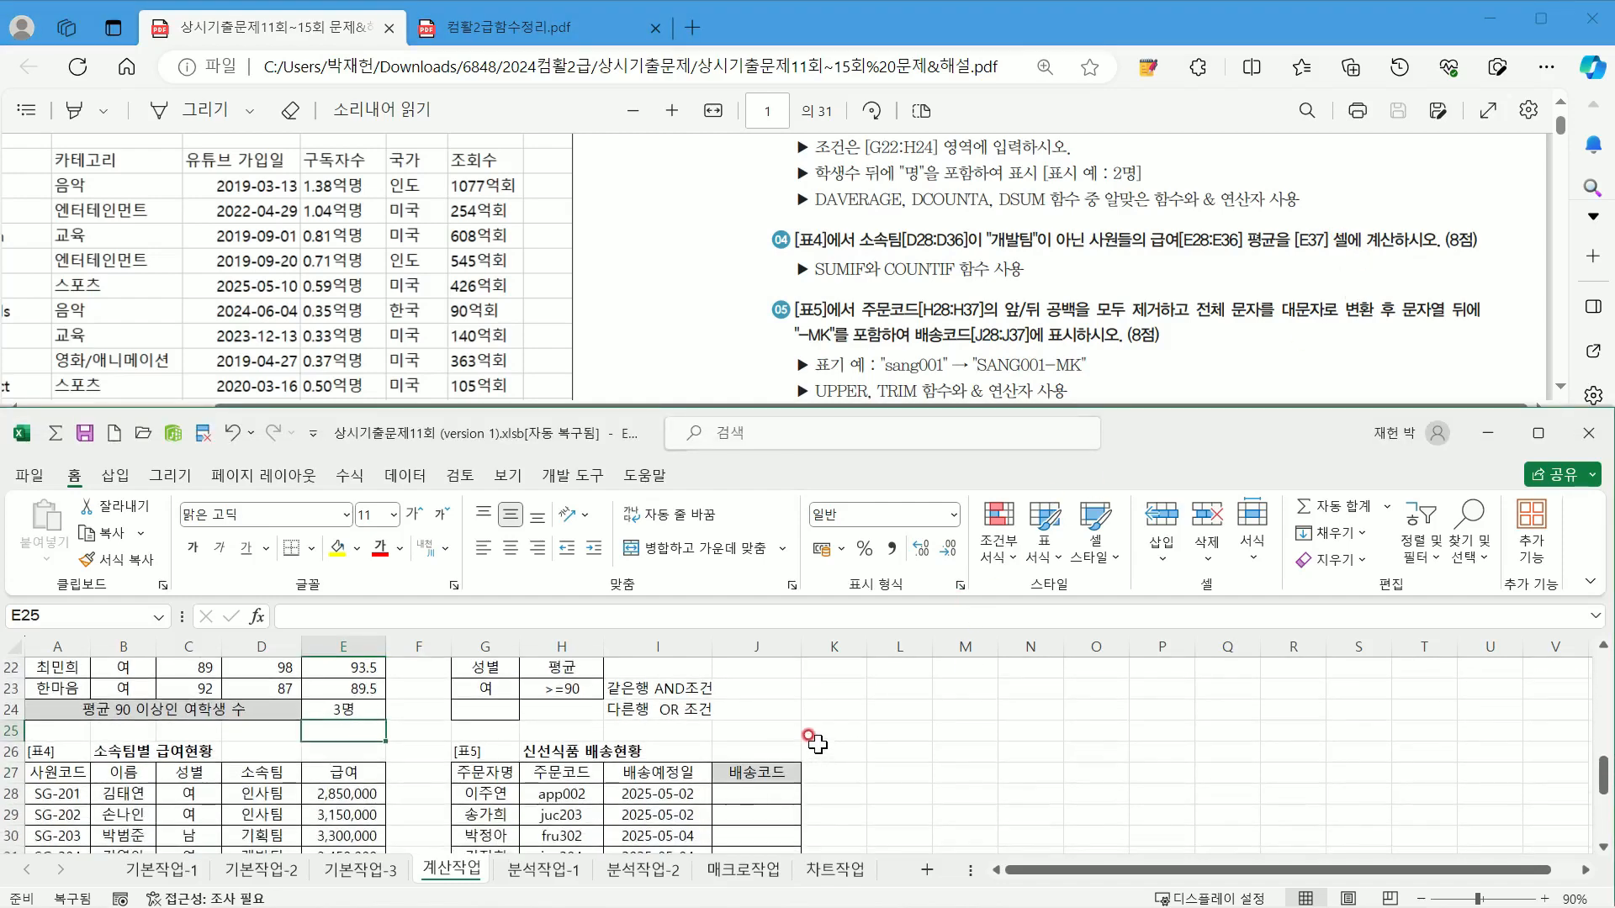
scroll(815, 740, "down", 2)
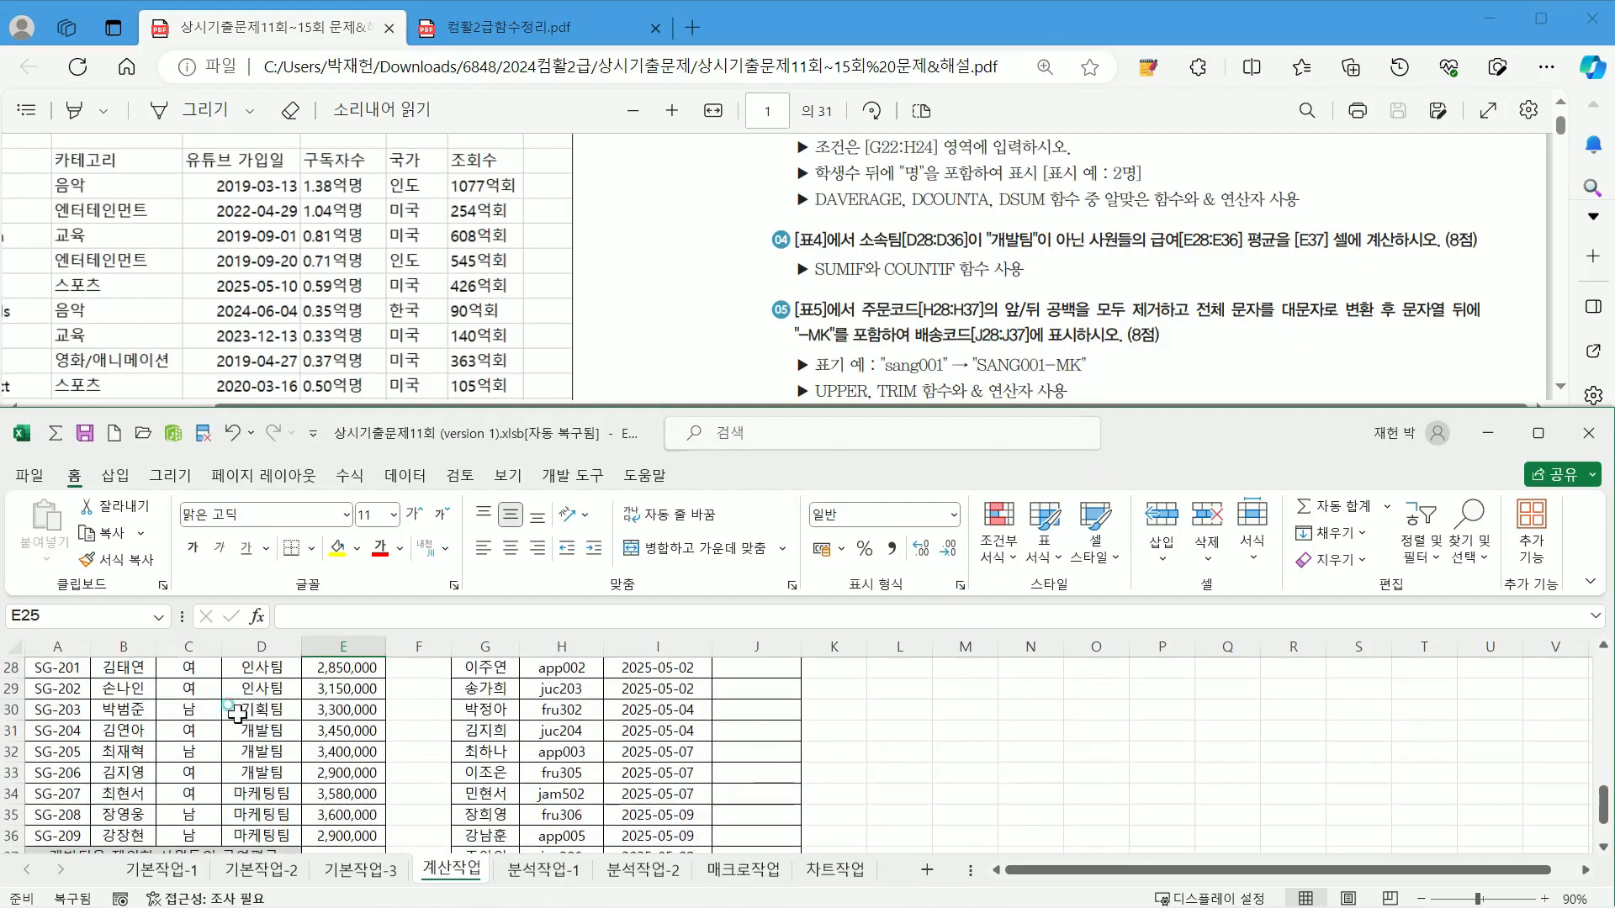
Step: Highlight the 개발팀 rows A31:E33 in [표4] as the employees to exclude from the average
left_click_drag(238, 713, 319, 771)
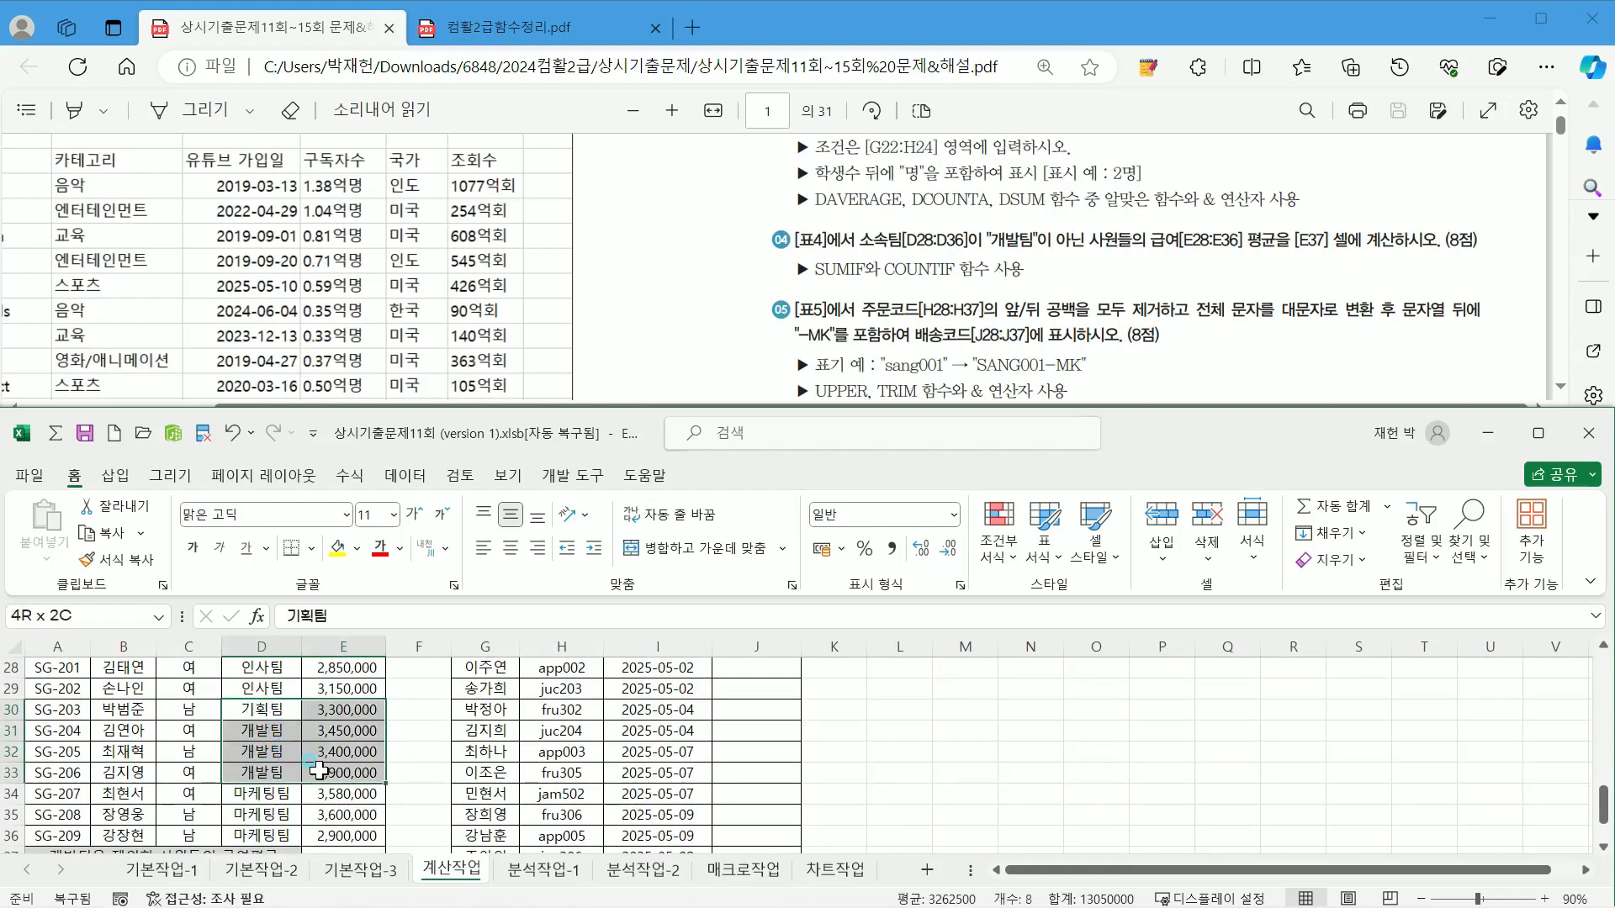
left_click(54, 728)
left_click_drag(55, 728, 372, 775)
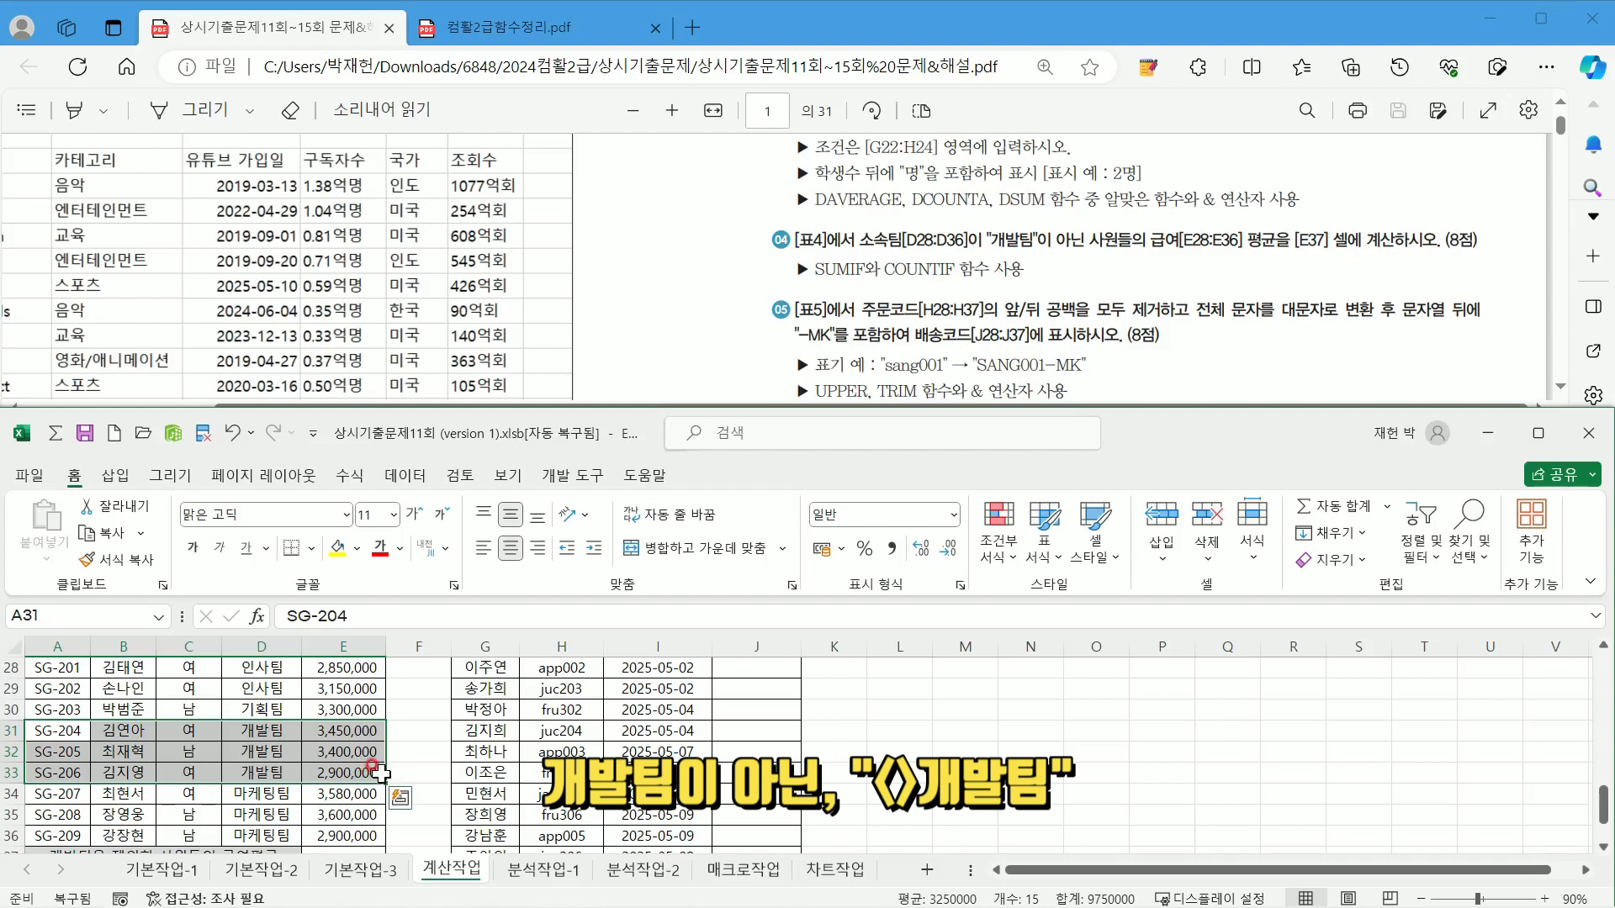
scroll(382, 774, "up", 1)
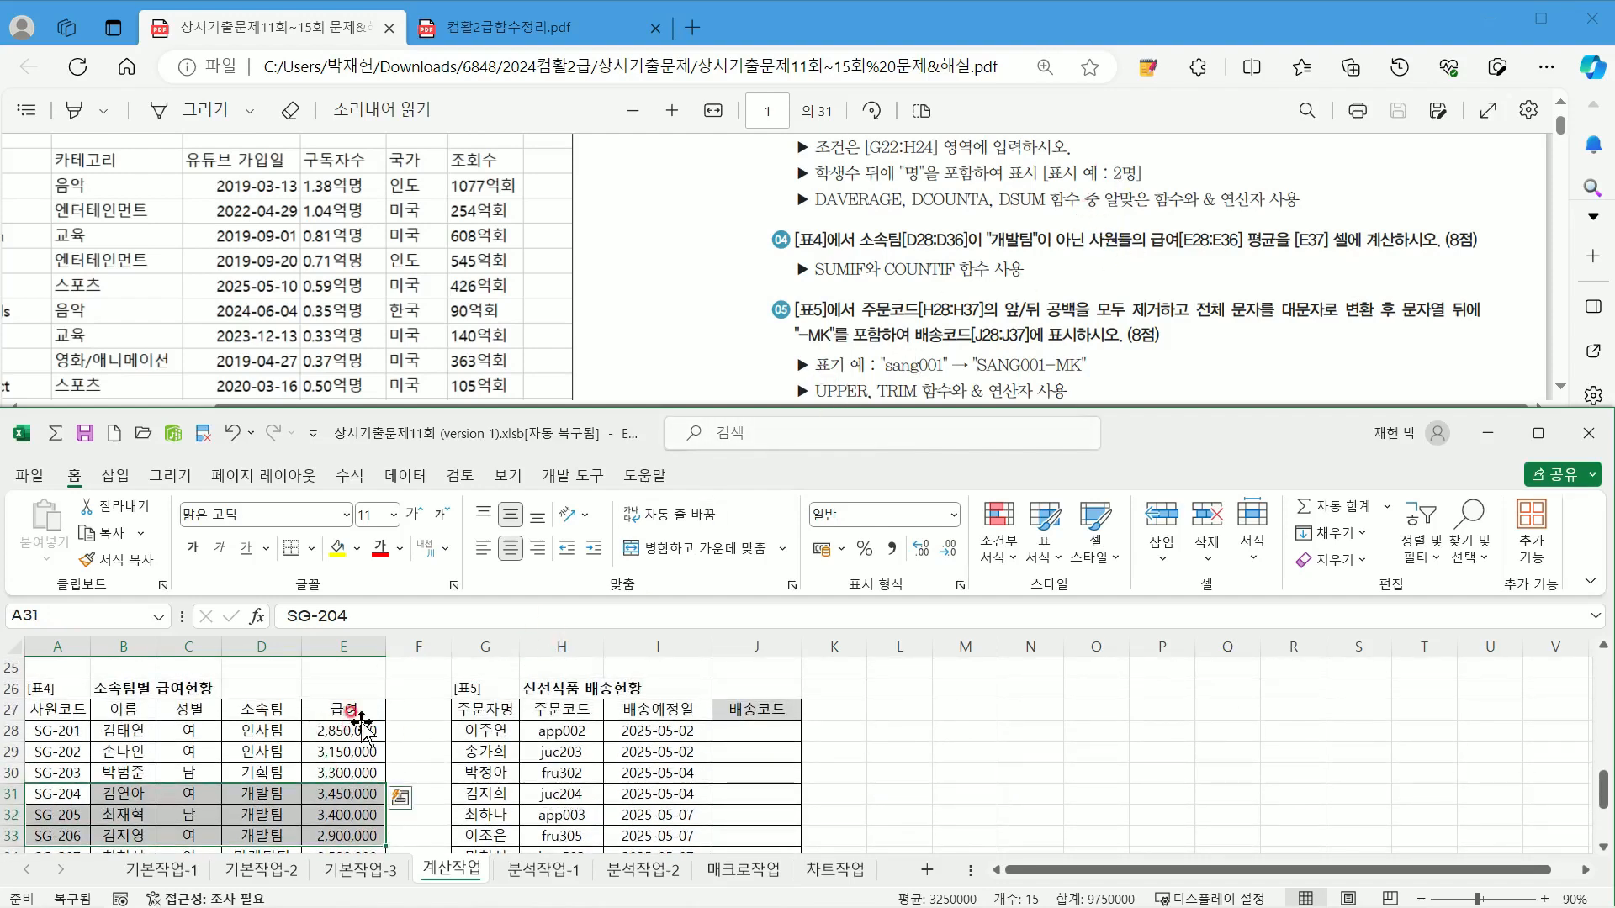
scroll(357, 725, "down", 2)
Step: Select the average cell E37 and look up the SUMIF syntax in 컴활2급함수정리.pdf
left_click(341, 794)
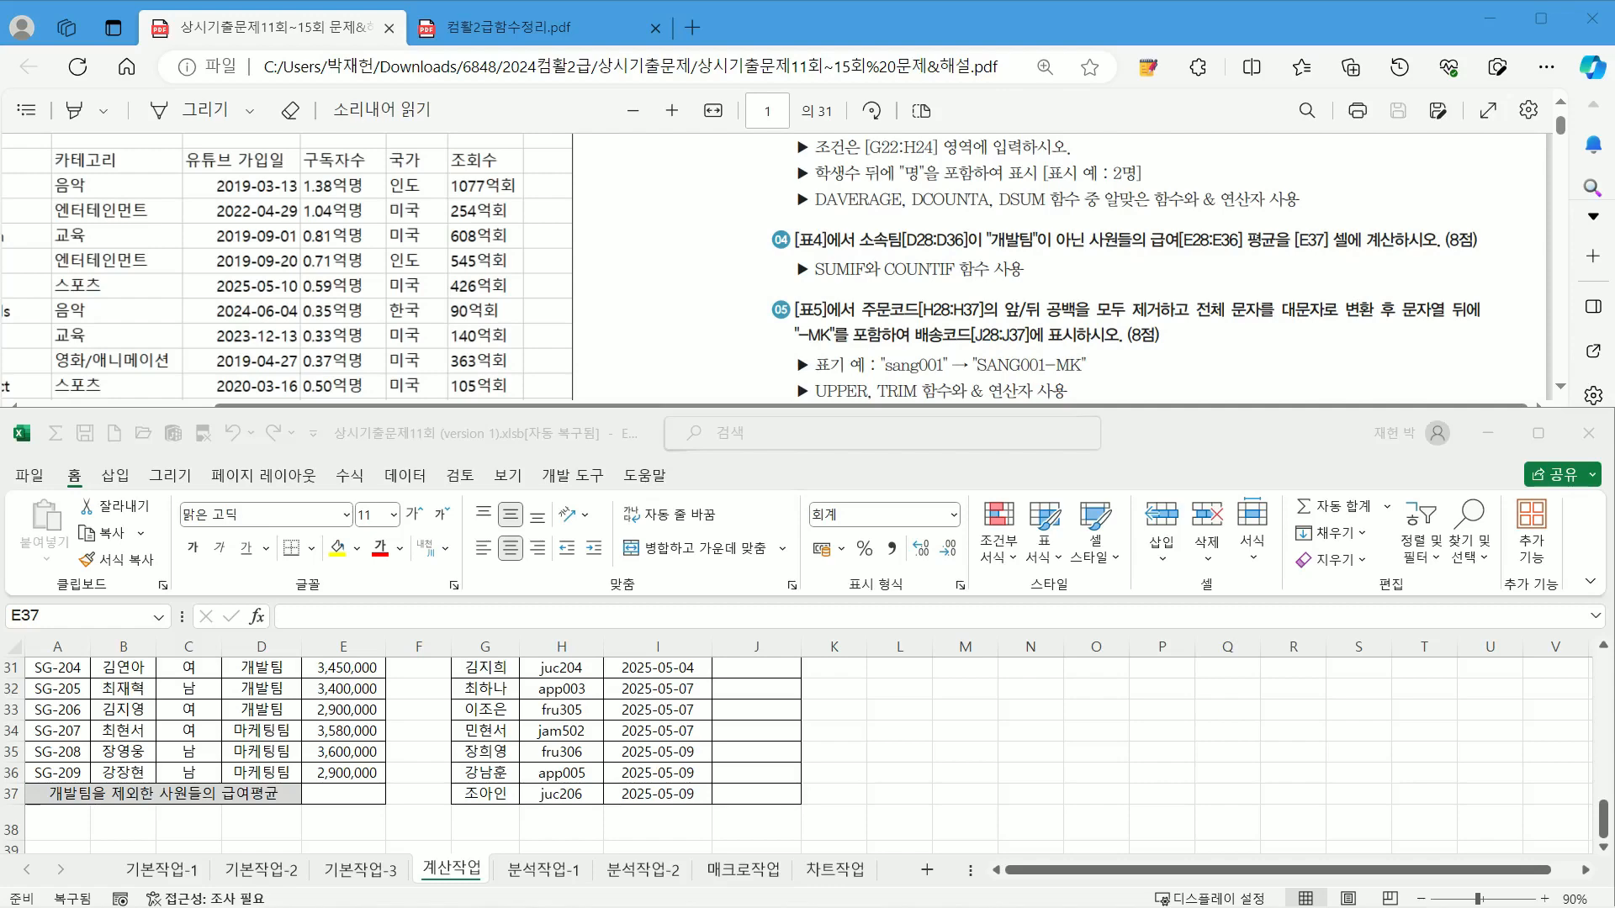
left_click(492, 30)
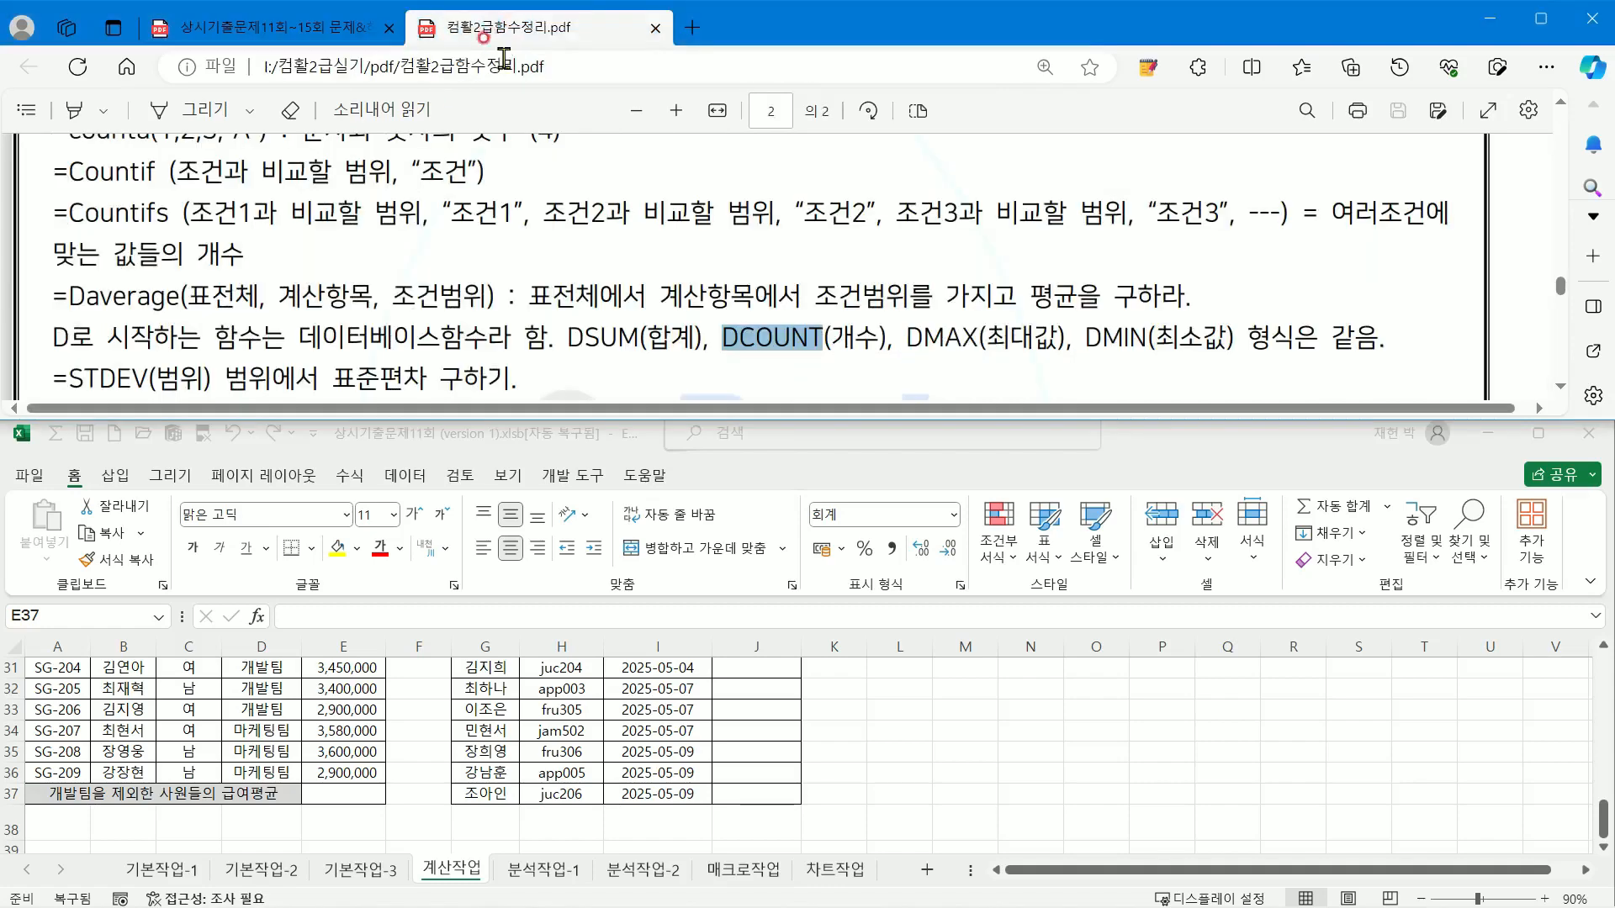
scroll(485, 240, "up", 3)
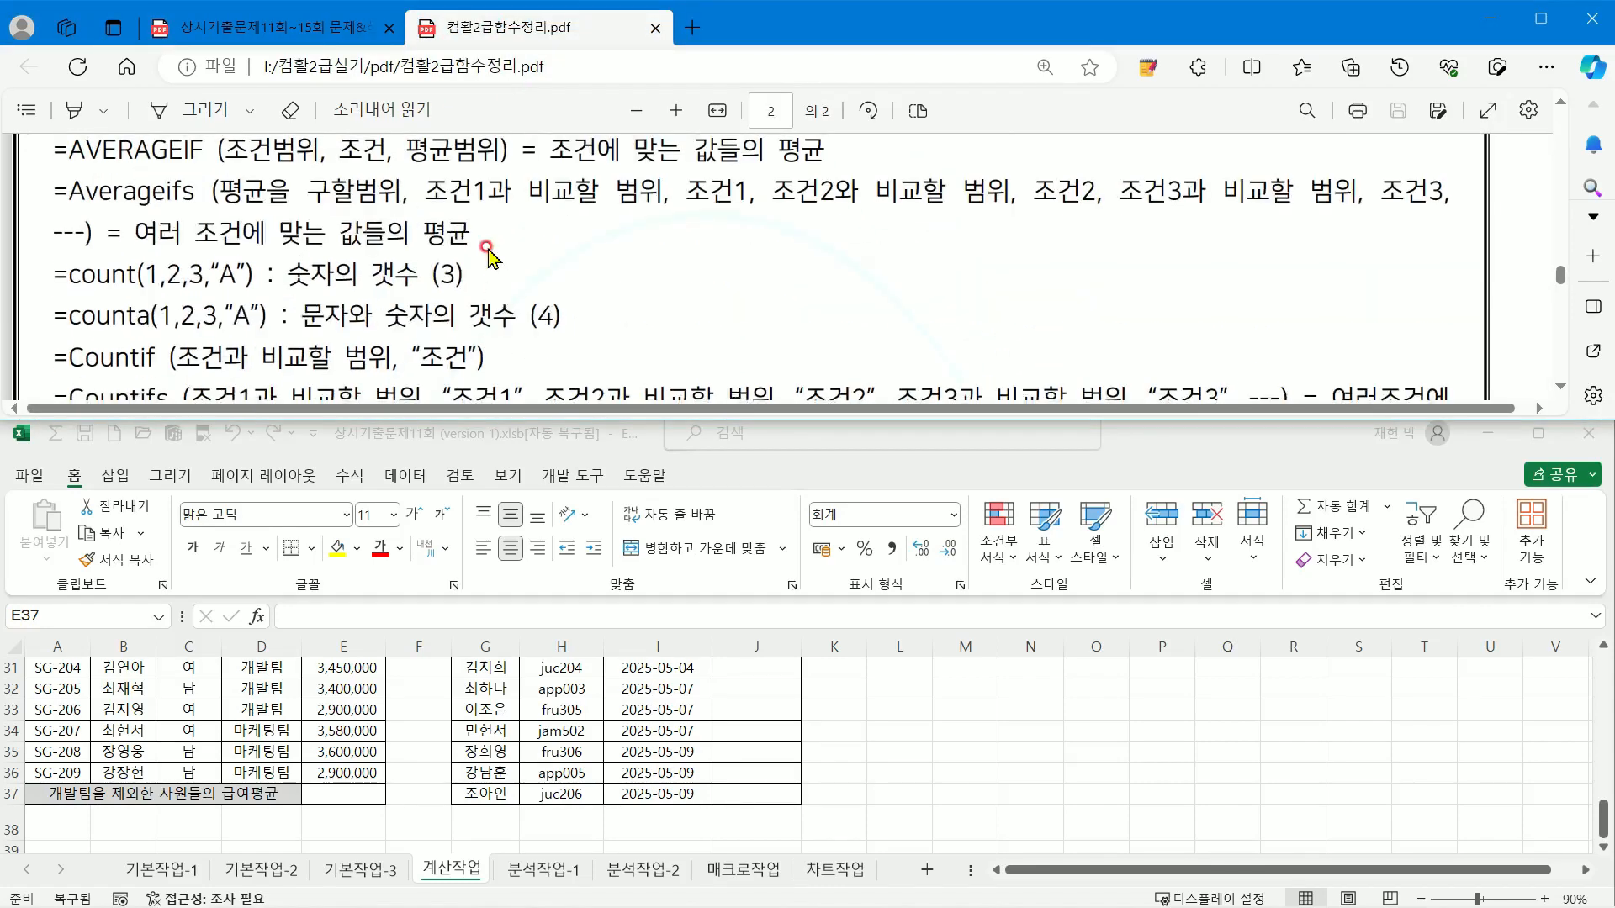
scroll(487, 248, "up", 3)
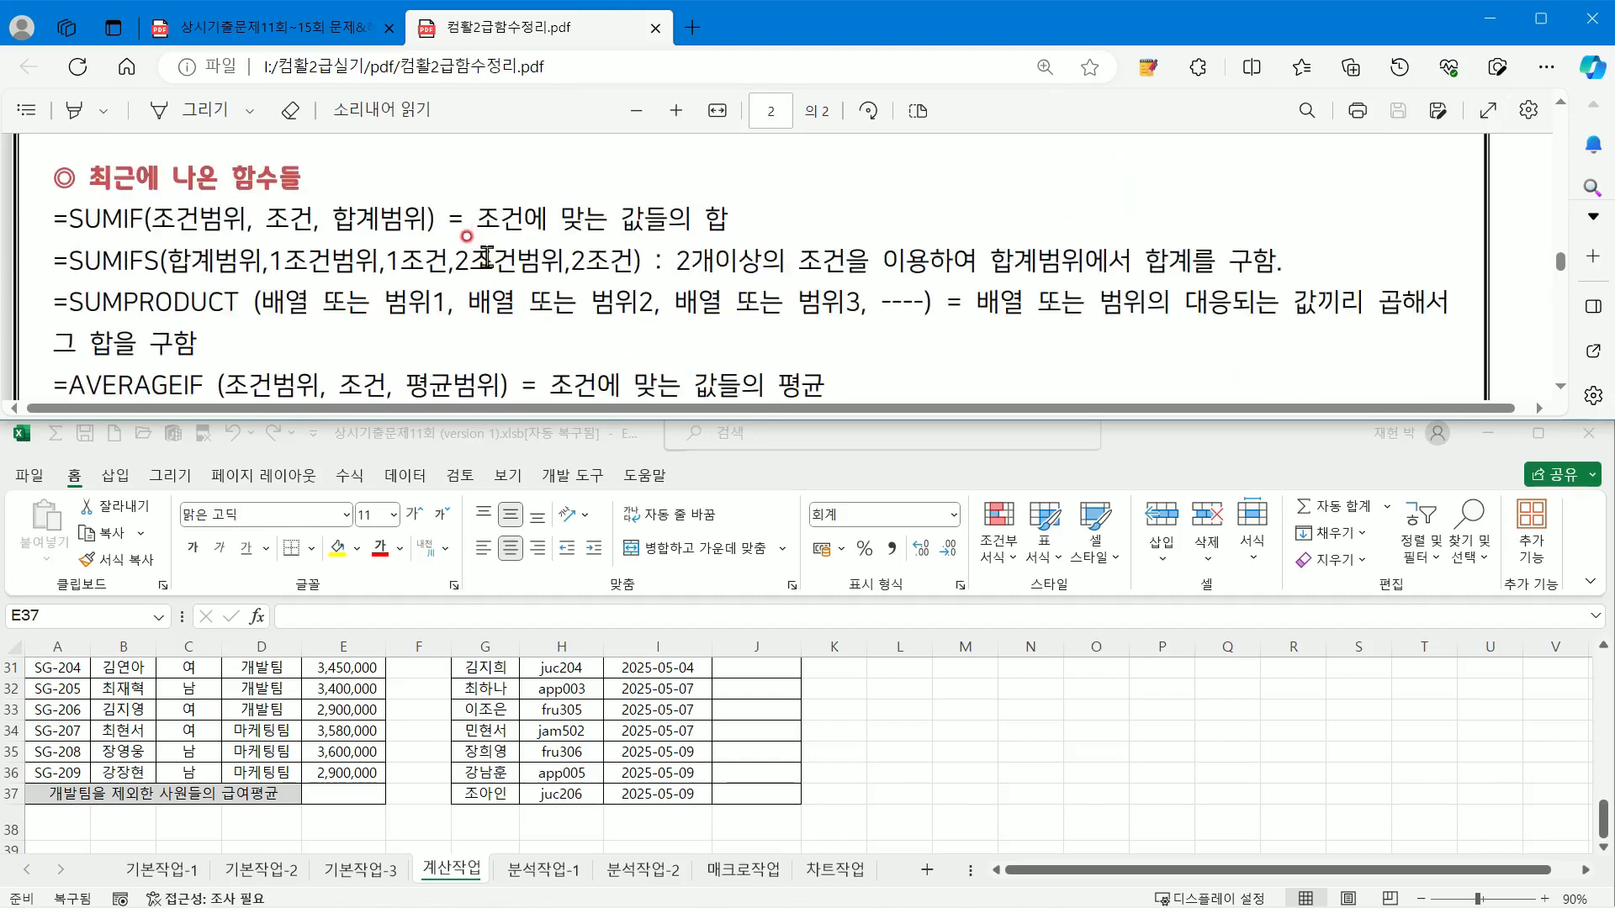
Step: Highlight the SUMIF syntax and its three arguments 조건범위, 조건, 합계범위 in the function summary PDF
left_click_drag(55, 219, 222, 220)
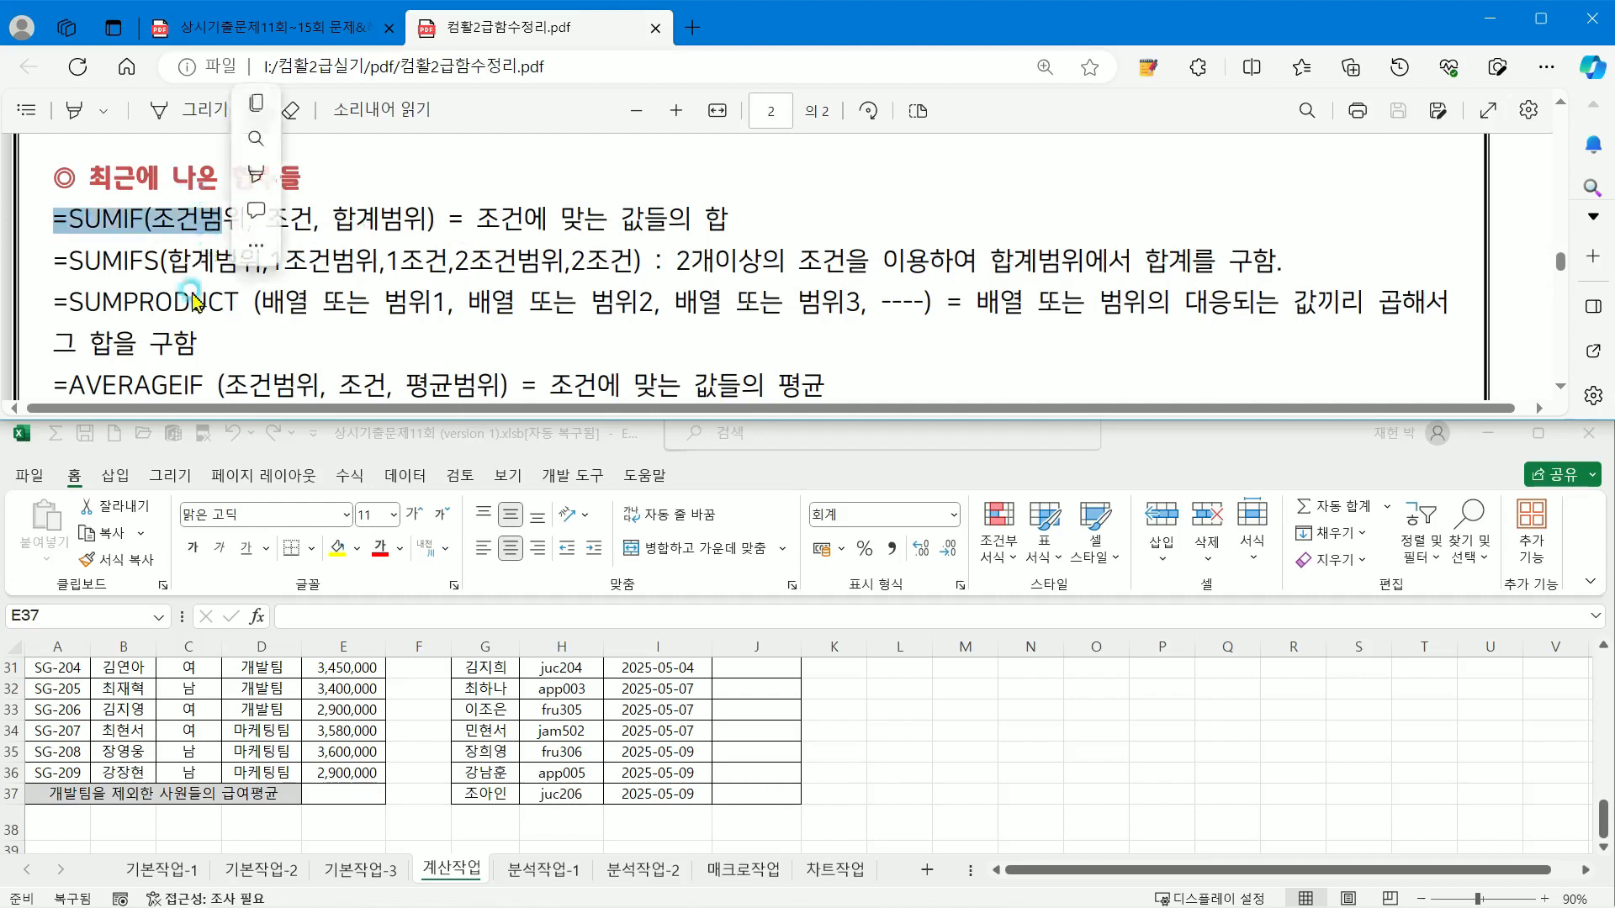
left_click(193, 300)
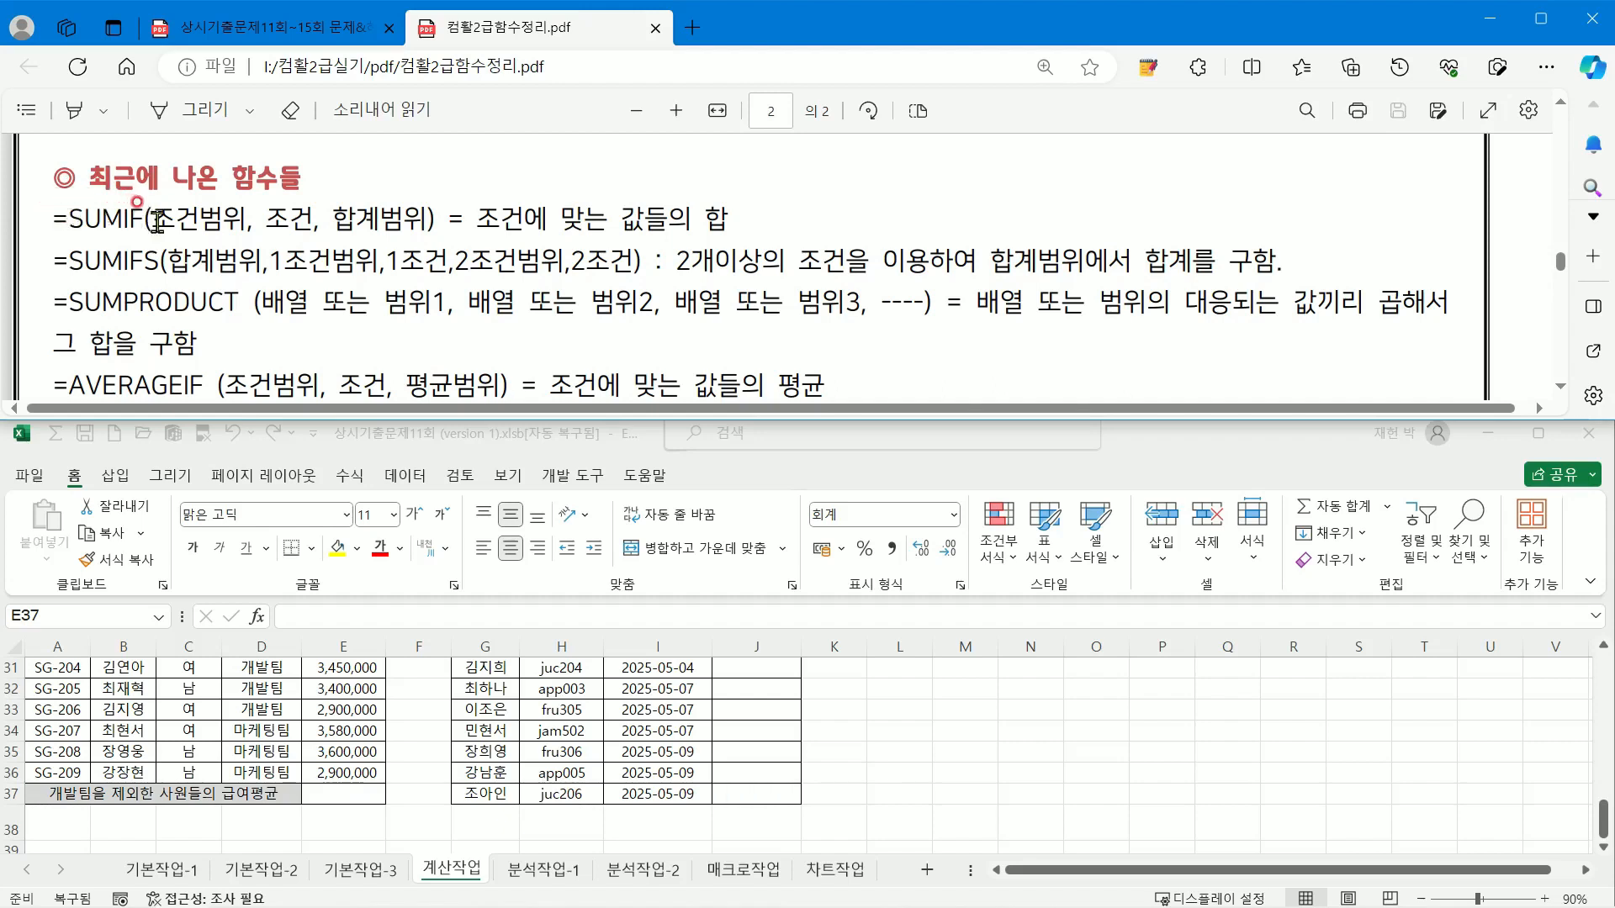
left_click_drag(153, 220, 431, 218)
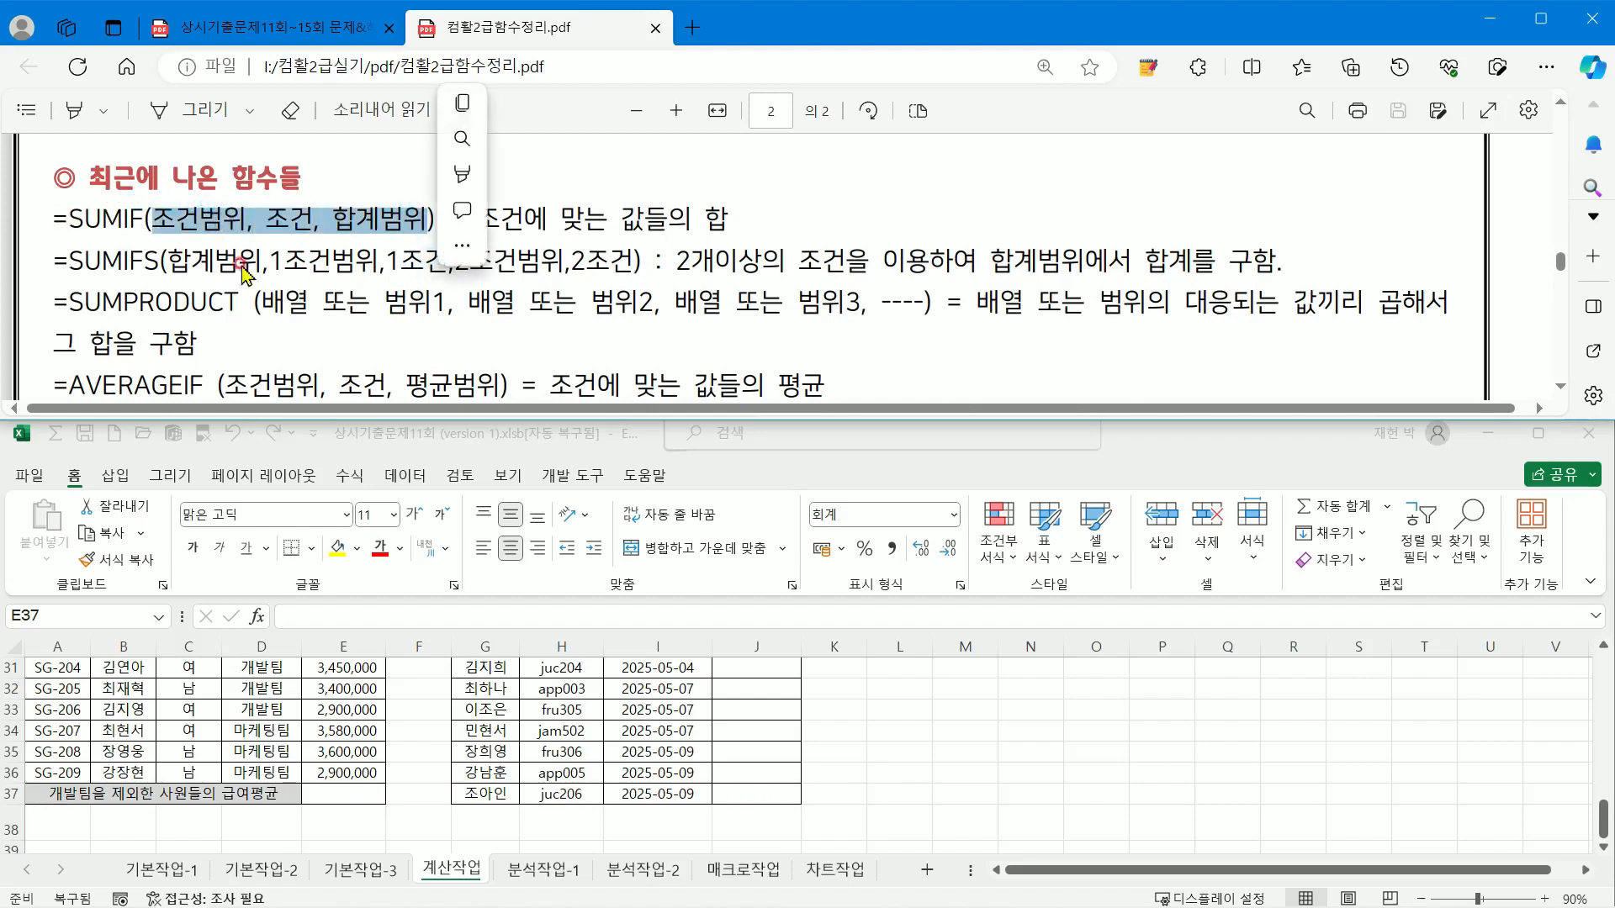
left_click(242, 271)
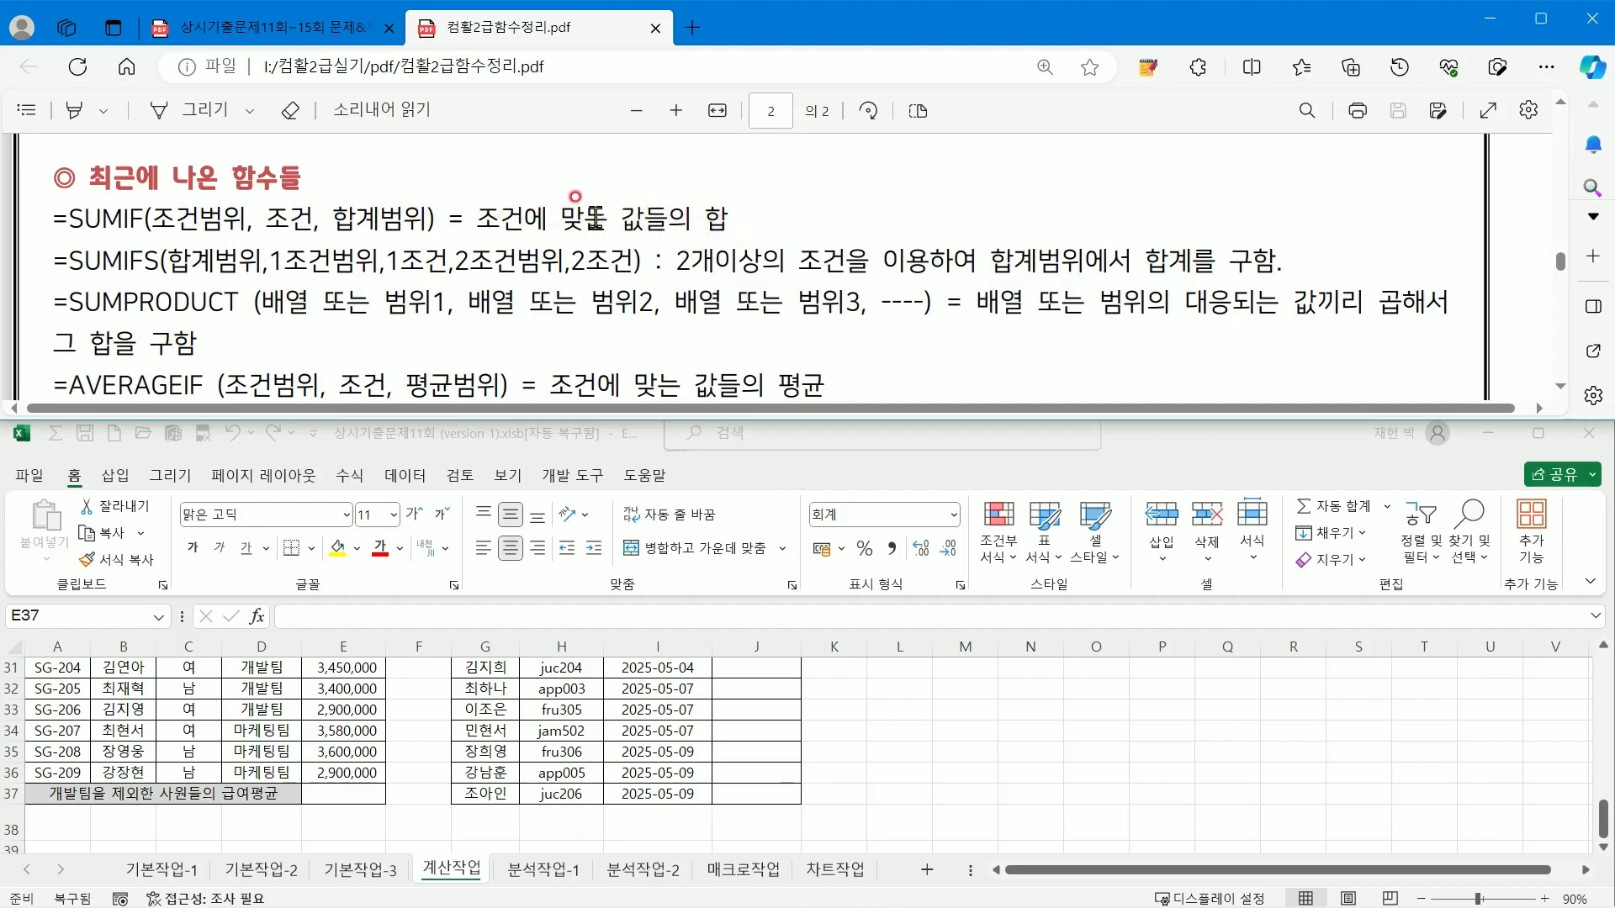
Step: Find the Countif entry in the function summary PDF and highlight its name and arguments
scroll(592, 220, "down", 1)
scroll(593, 220, "up", 1)
scroll(592, 220, "down", 1)
scroll(592, 221, "down", 3)
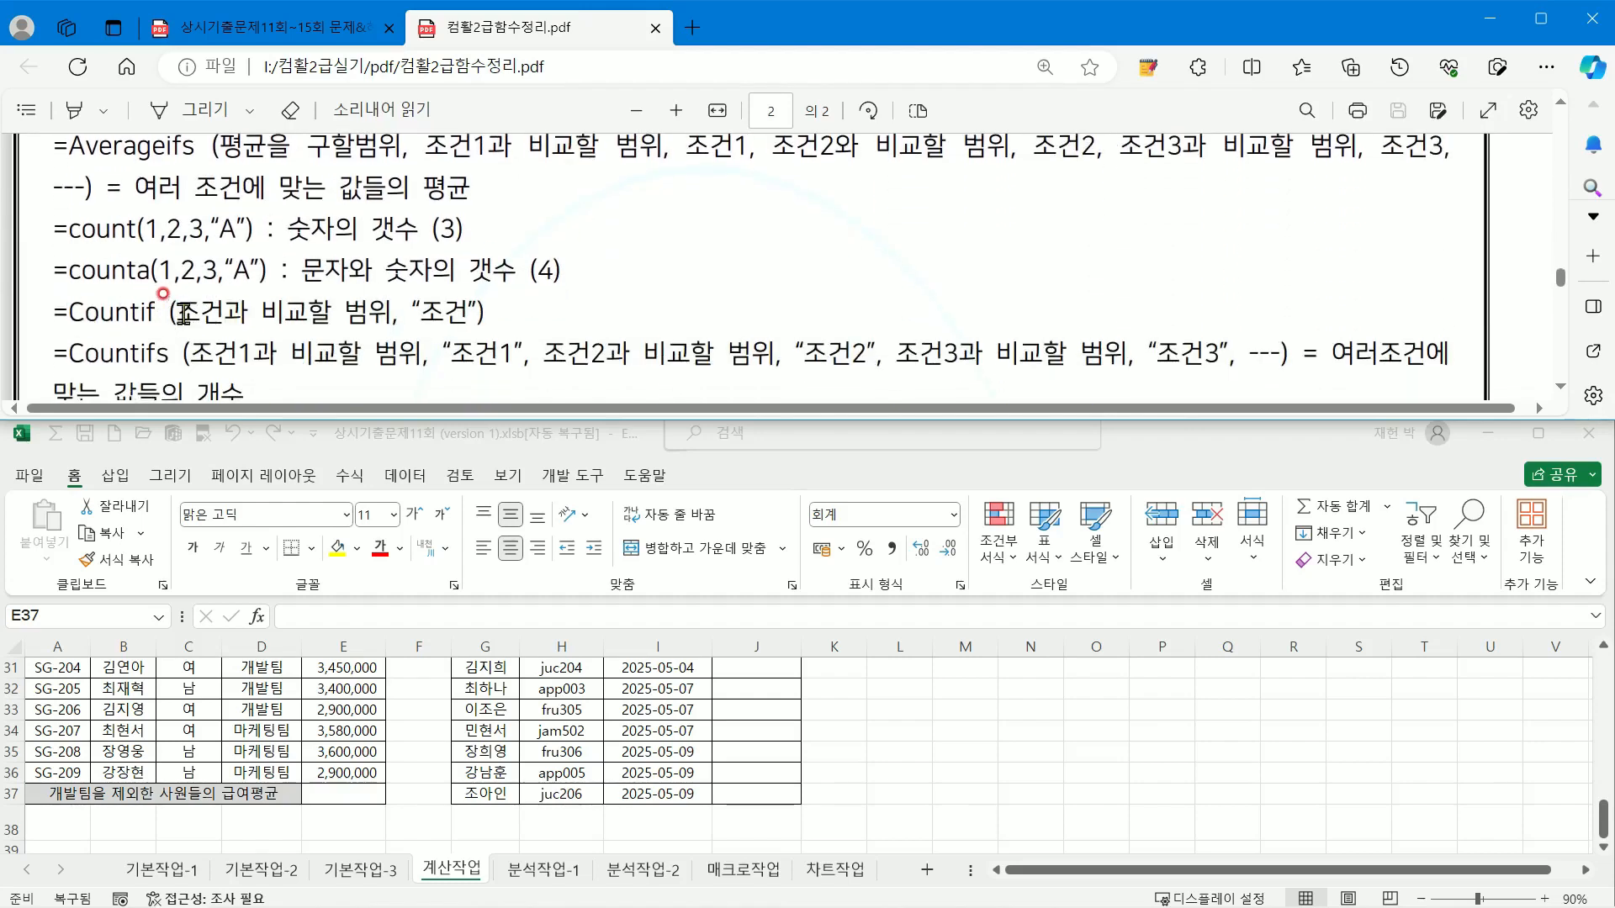
left_click_drag(183, 313, 476, 311)
left_click(242, 322)
left_click_drag(139, 313, 83, 315)
left_click(149, 318)
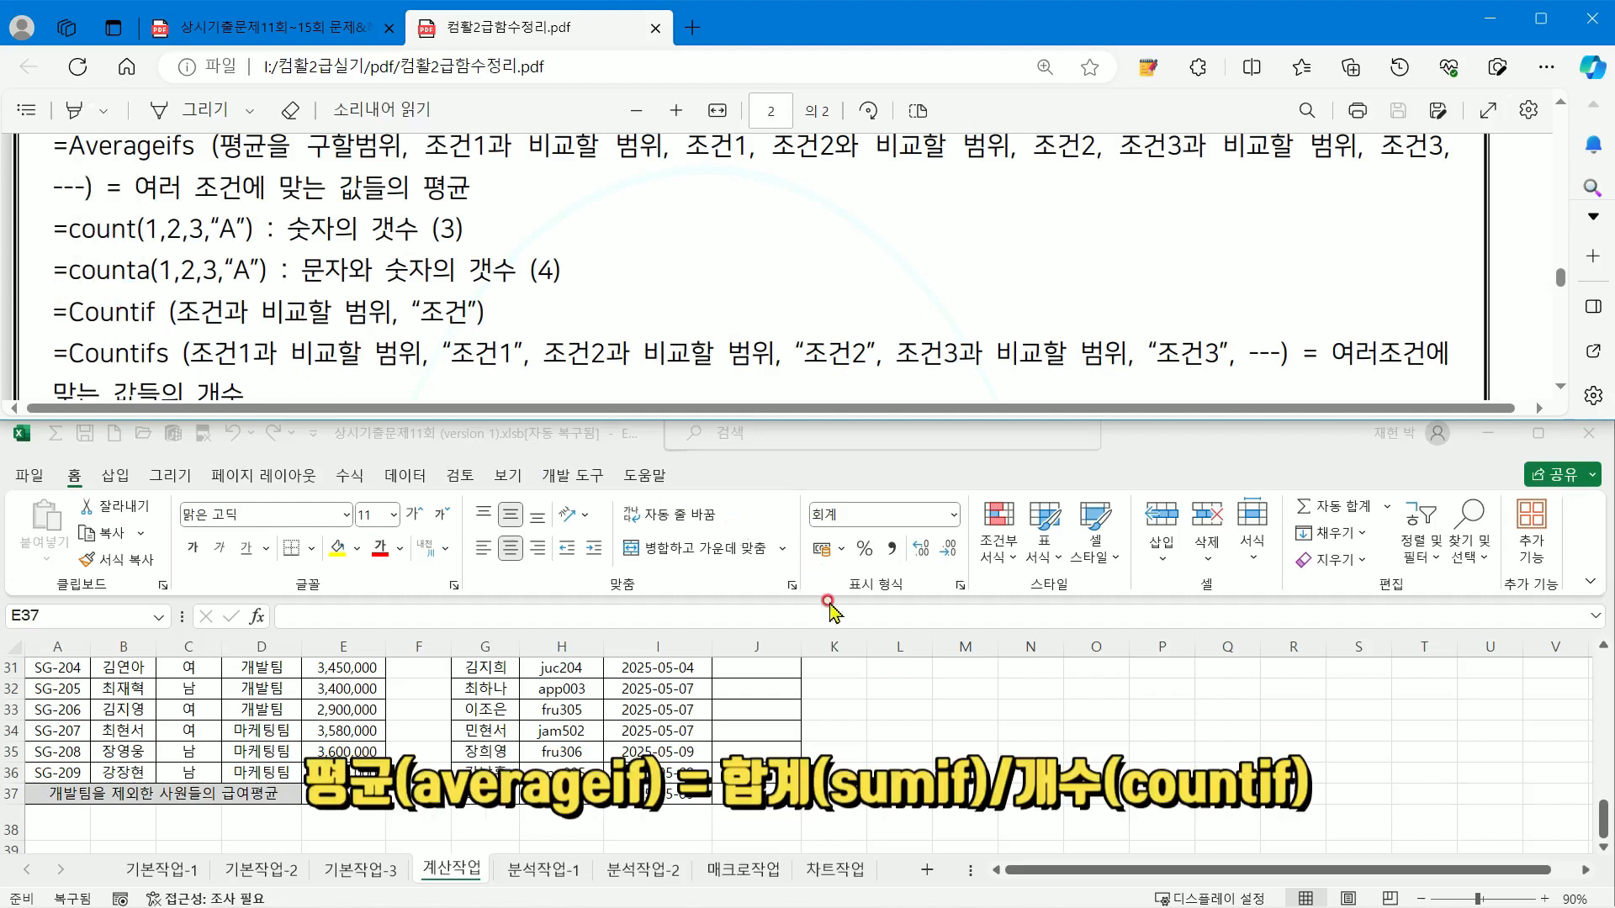
Step: Handwrite 평균 = 합계/개수 and sumif/countif over the PDF, underline both function names, and clear the annotations
left_click(340, 794)
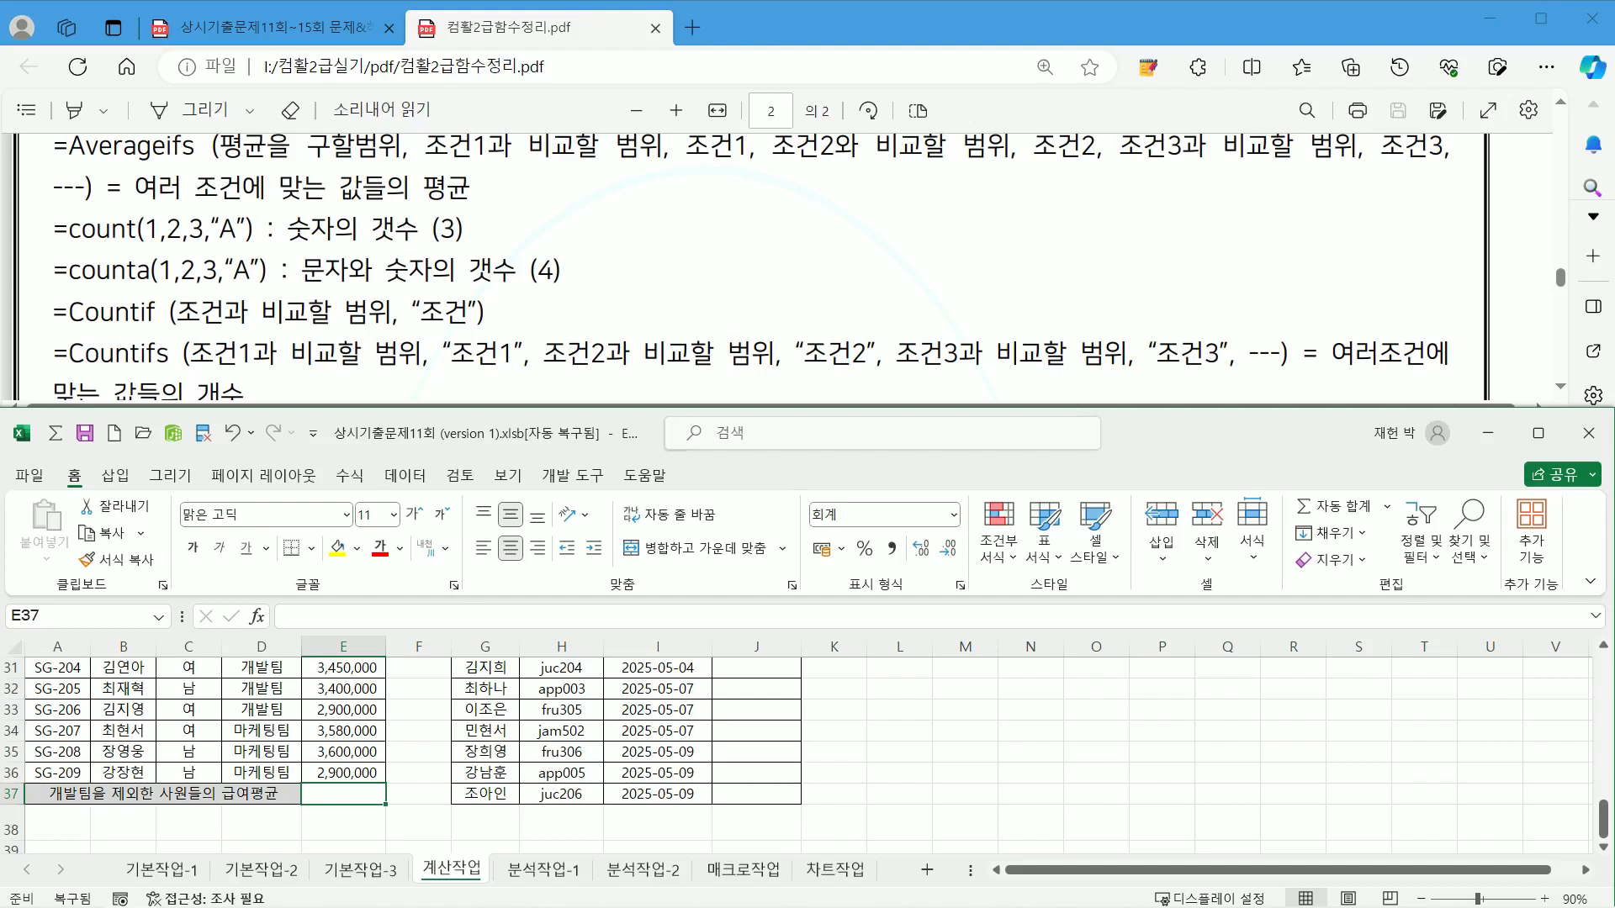
key("ctrl+2")
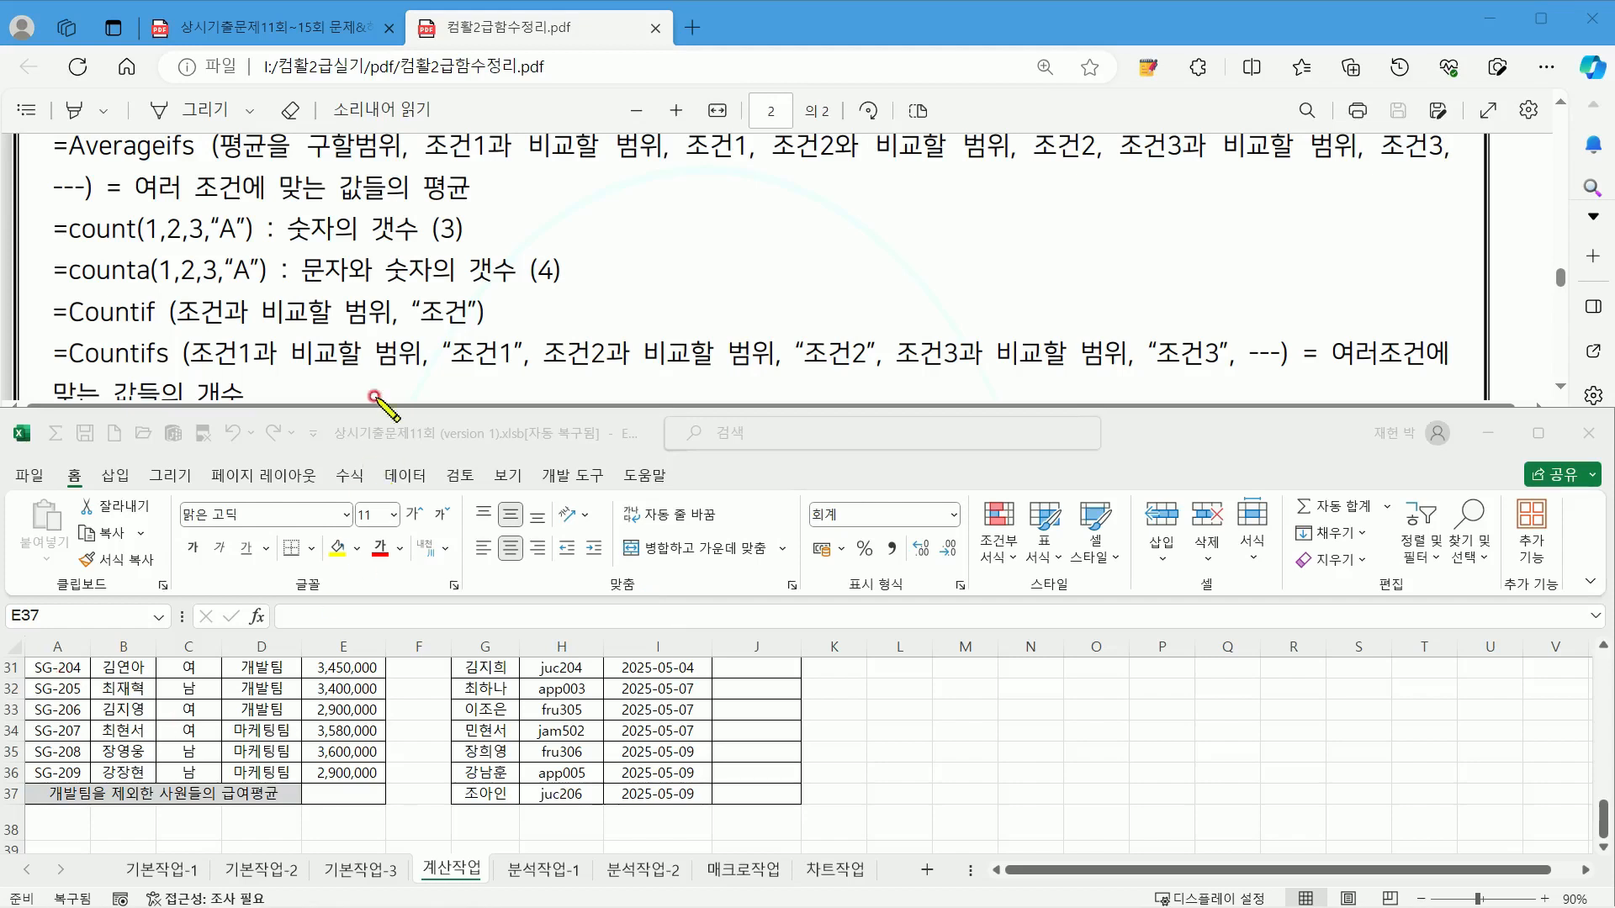
mouse_move(593, 226)
left_mouse_down()
mouse_move(643, 225)
mouse_move(620, 235)
mouse_move(648, 252)
mouse_move(635, 260)
mouse_move(674, 234)
mouse_move(698, 252)
mouse_move(691, 274)
mouse_move(858, 199)
mouse_move(829, 261)
mouse_move(925, 269)
left_mouse_up()
left_click_drag(1026, 206, 927, 316)
mouse_move(1033, 234)
left_mouse_down()
mouse_move(1085, 257)
mouse_move(1131, 232)
mouse_move(1148, 253)
mouse_move(1112, 302)
left_mouse_up()
mouse_move(755, 321)
left_mouse_down()
mouse_move(732, 338)
mouse_move(867, 332)
mouse_move(887, 303)
mouse_move(889, 349)
mouse_move(913, 326)
mouse_move(902, 395)
left_mouse_up()
mouse_move(1098, 318)
left_mouse_down()
mouse_move(1043, 365)
mouse_move(1194, 336)
mouse_move(1262, 336)
mouse_move(1258, 358)
left_mouse_up()
left_click_drag(1319, 294, 1283, 370)
left_click_drag(1253, 335, 1308, 330)
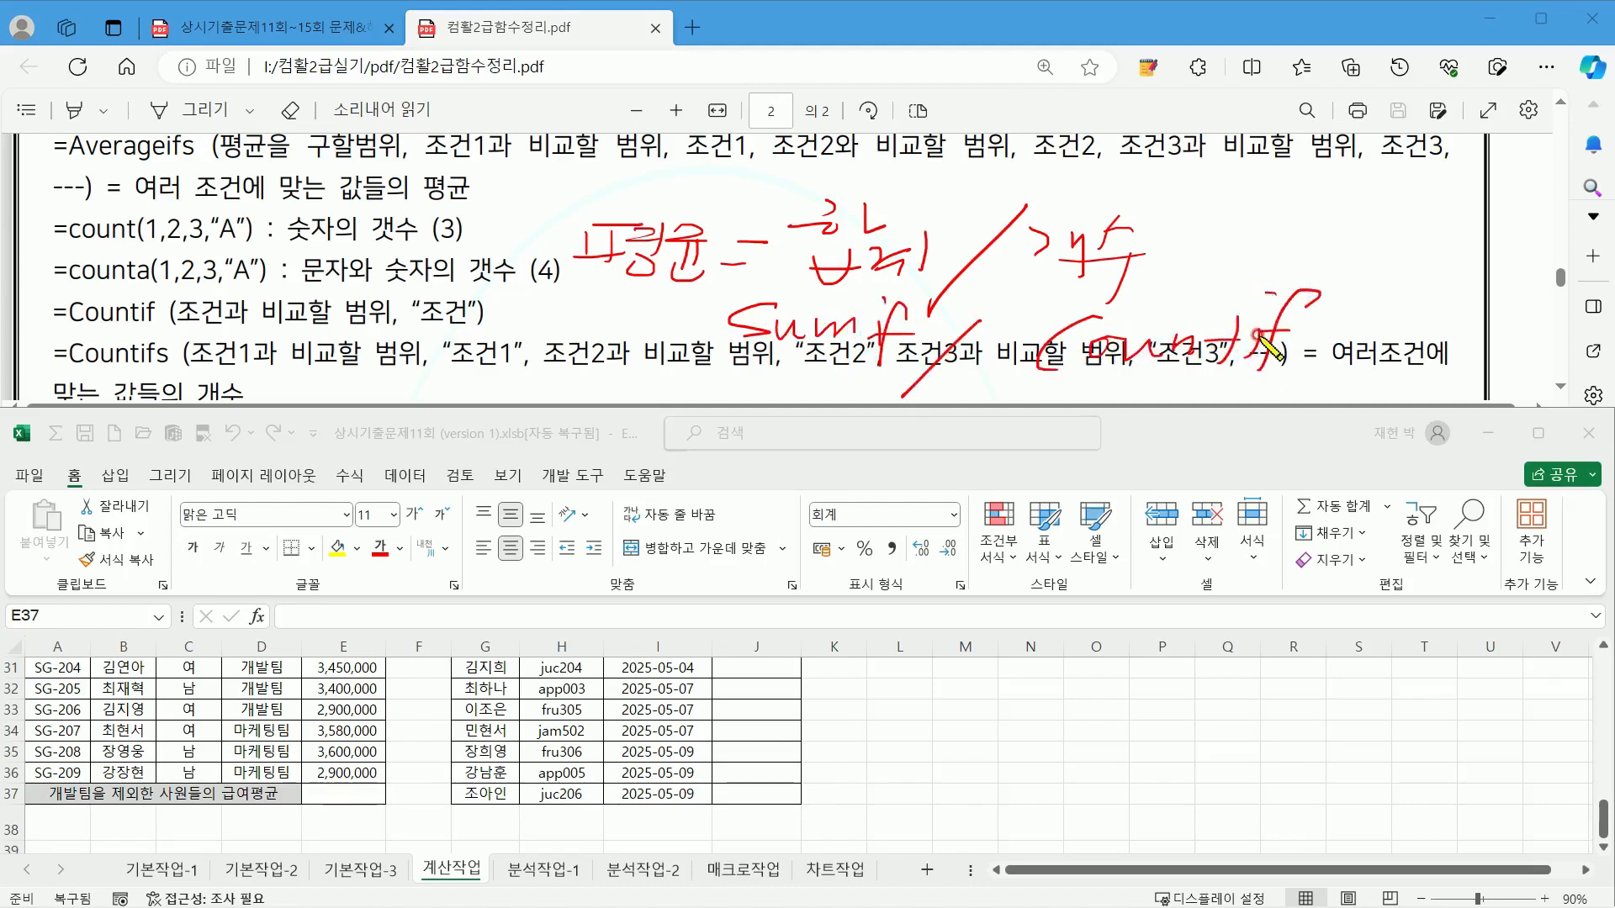
left_click_drag(1052, 383, 1215, 378)
left_click_drag(765, 376, 875, 370)
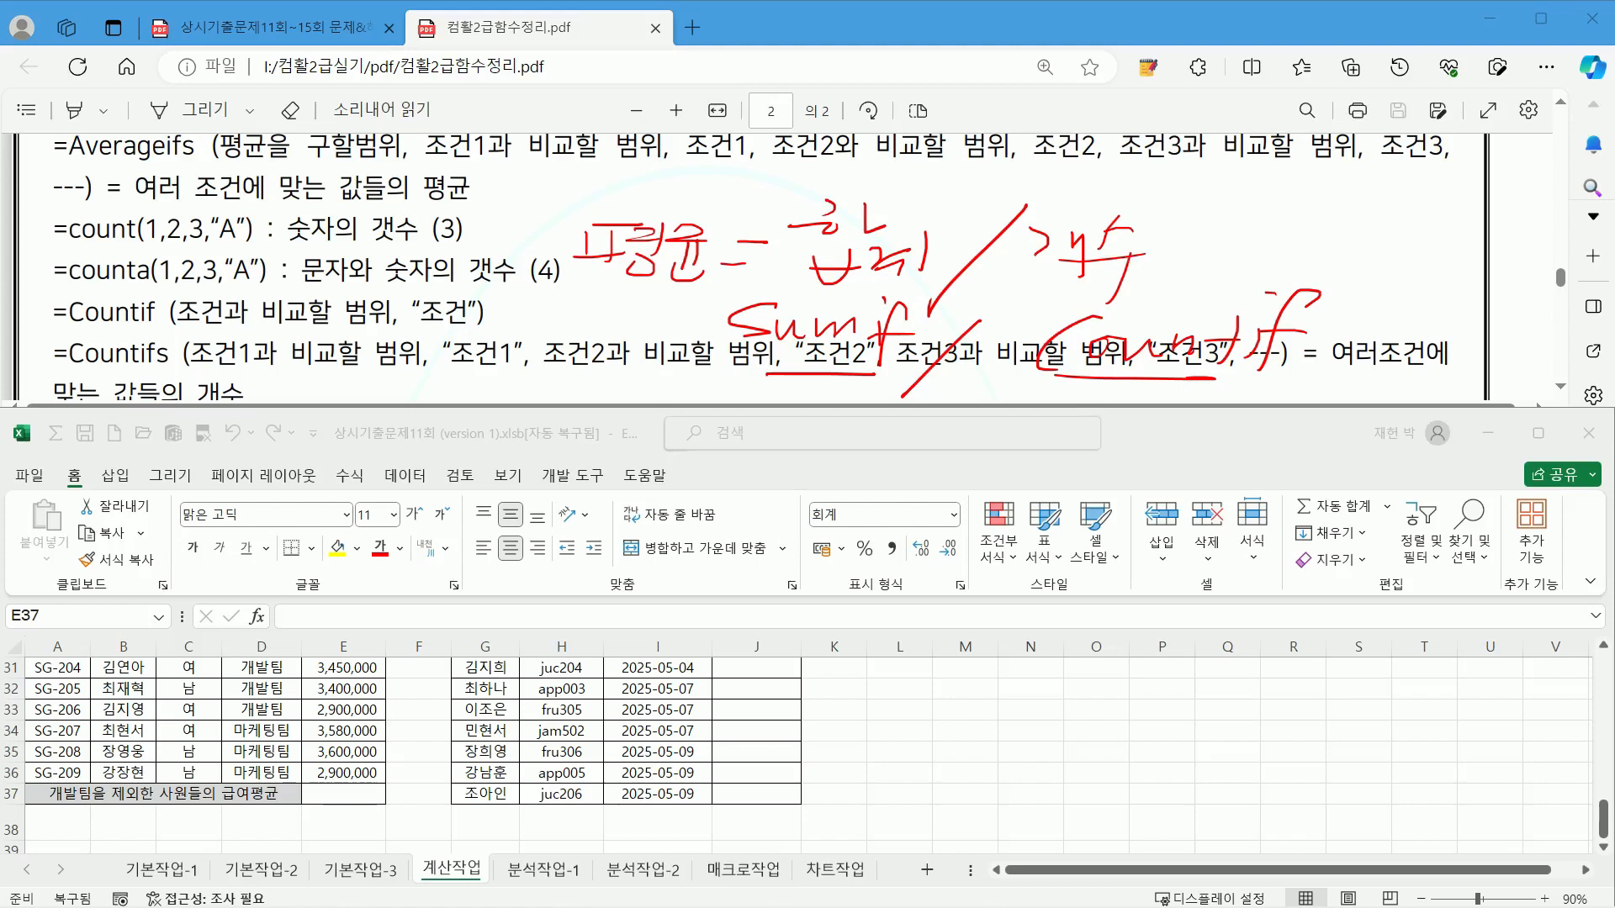
key("Escape")
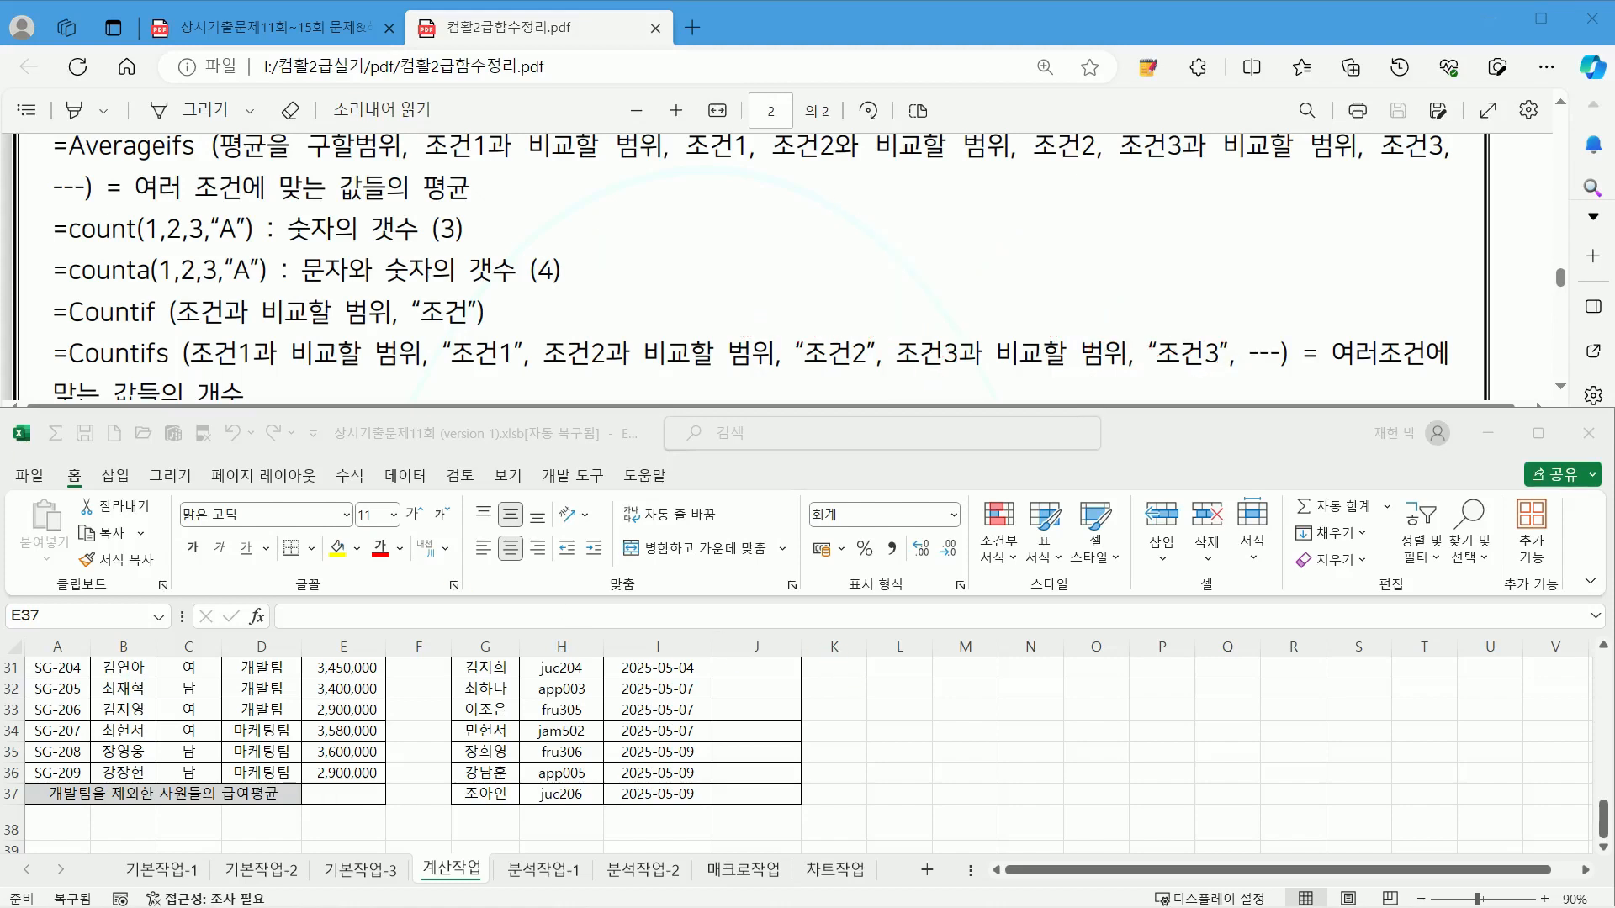
Step: Return to the exam PDF and reread the task 04 instructions on the salary average
left_click(329, 792)
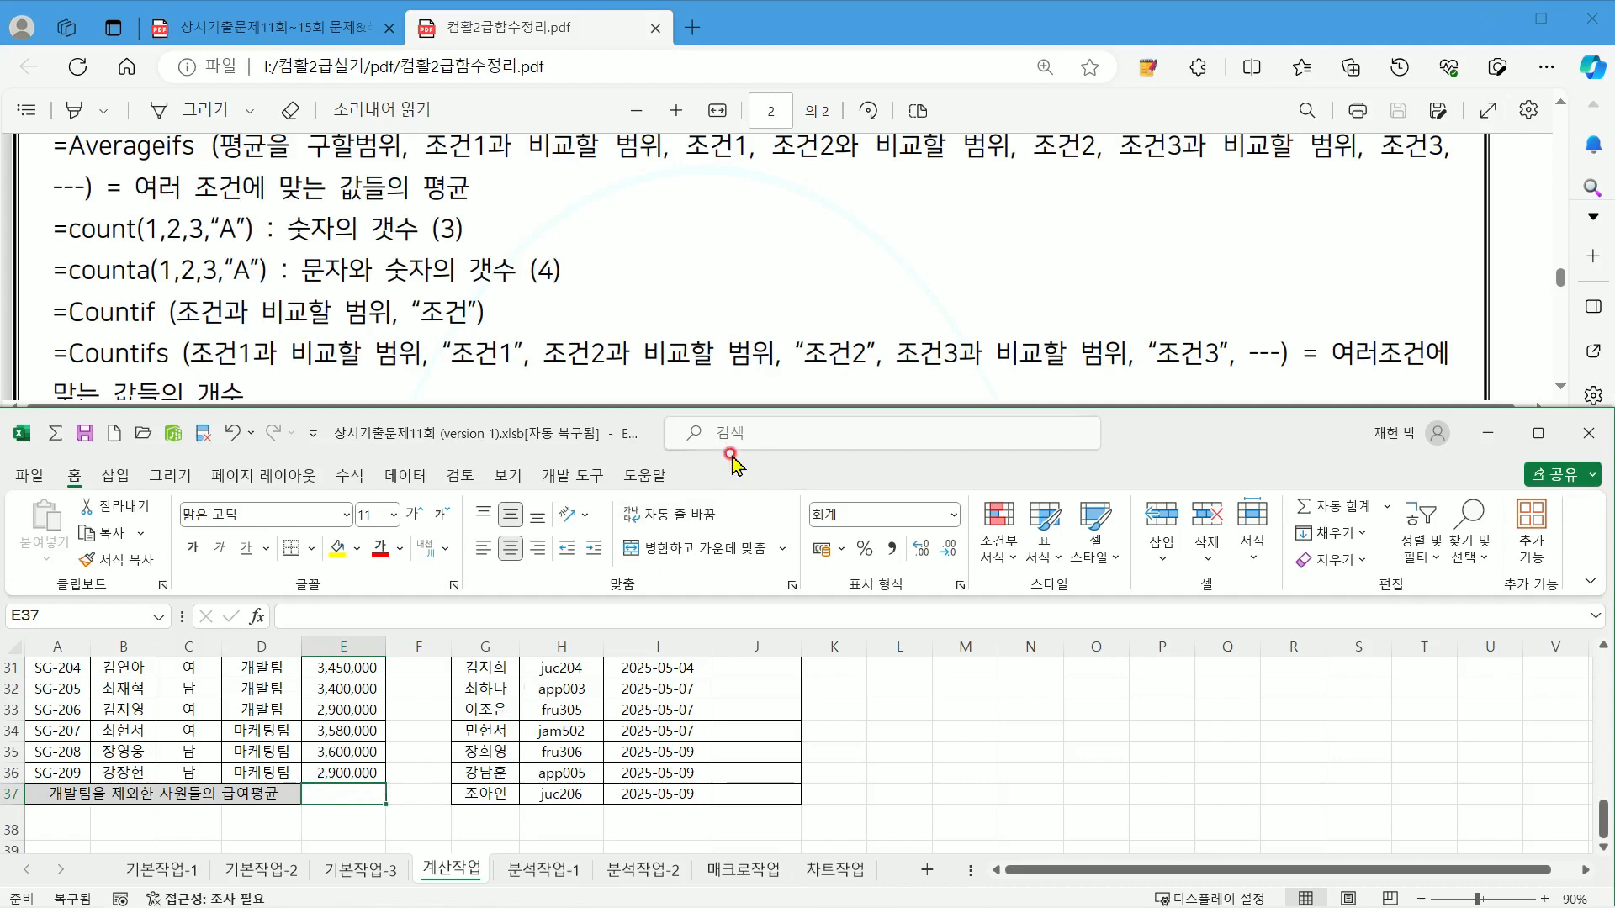
right_click(346, 280)
left_click(245, 27)
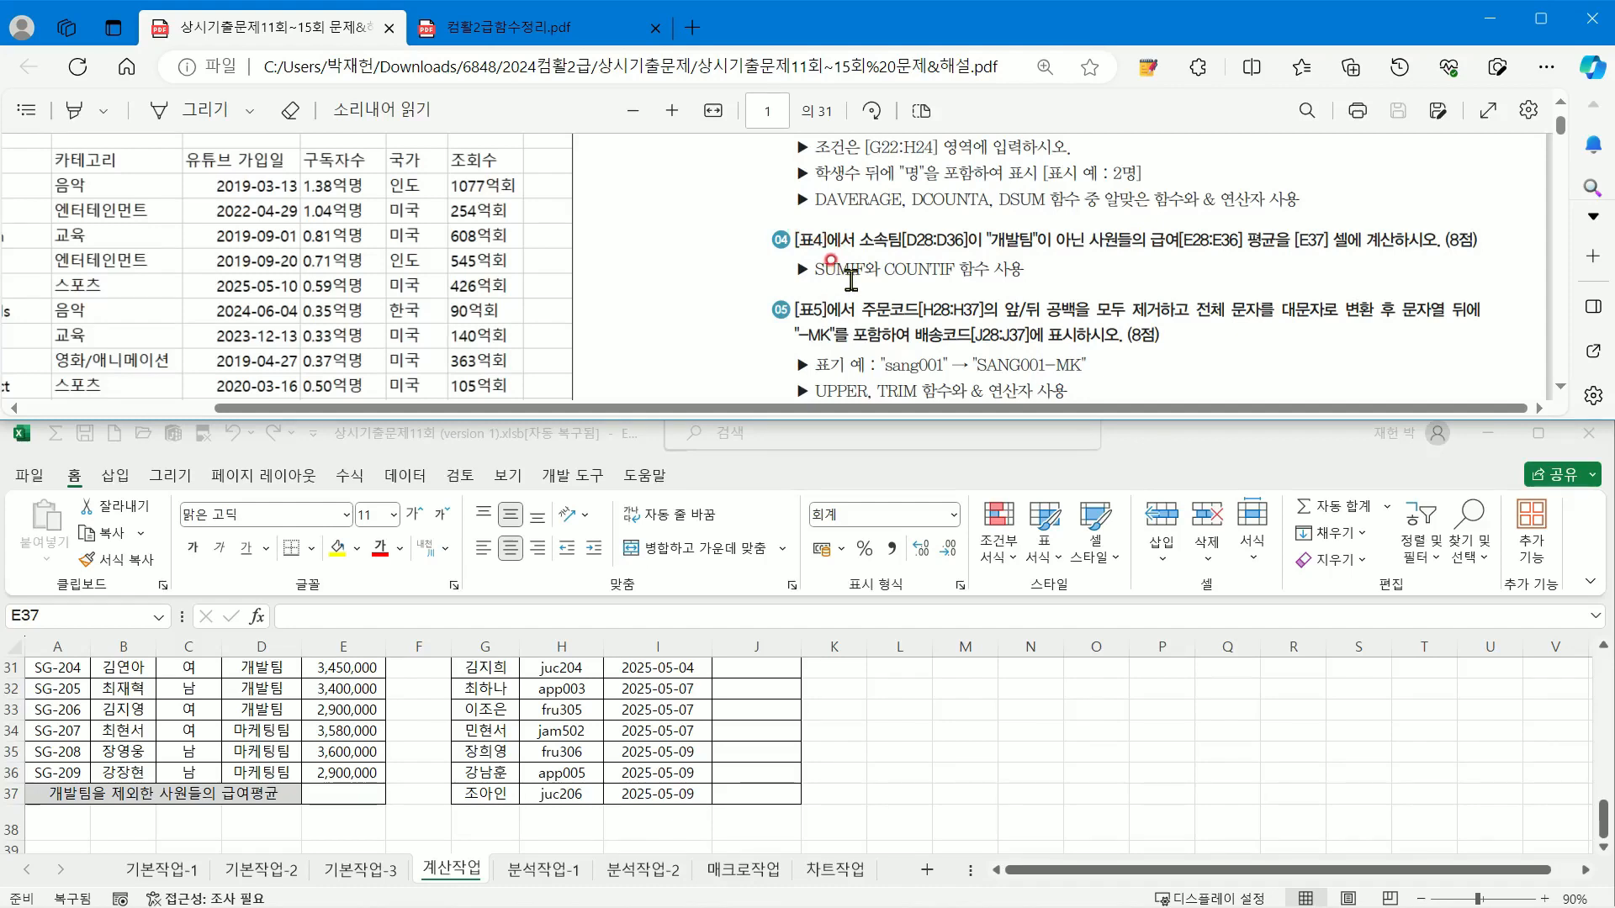
Step: Start a SUMIF formula in E37 with the 소속팀 column D28:D36 as the criteria range
left_click(360, 790)
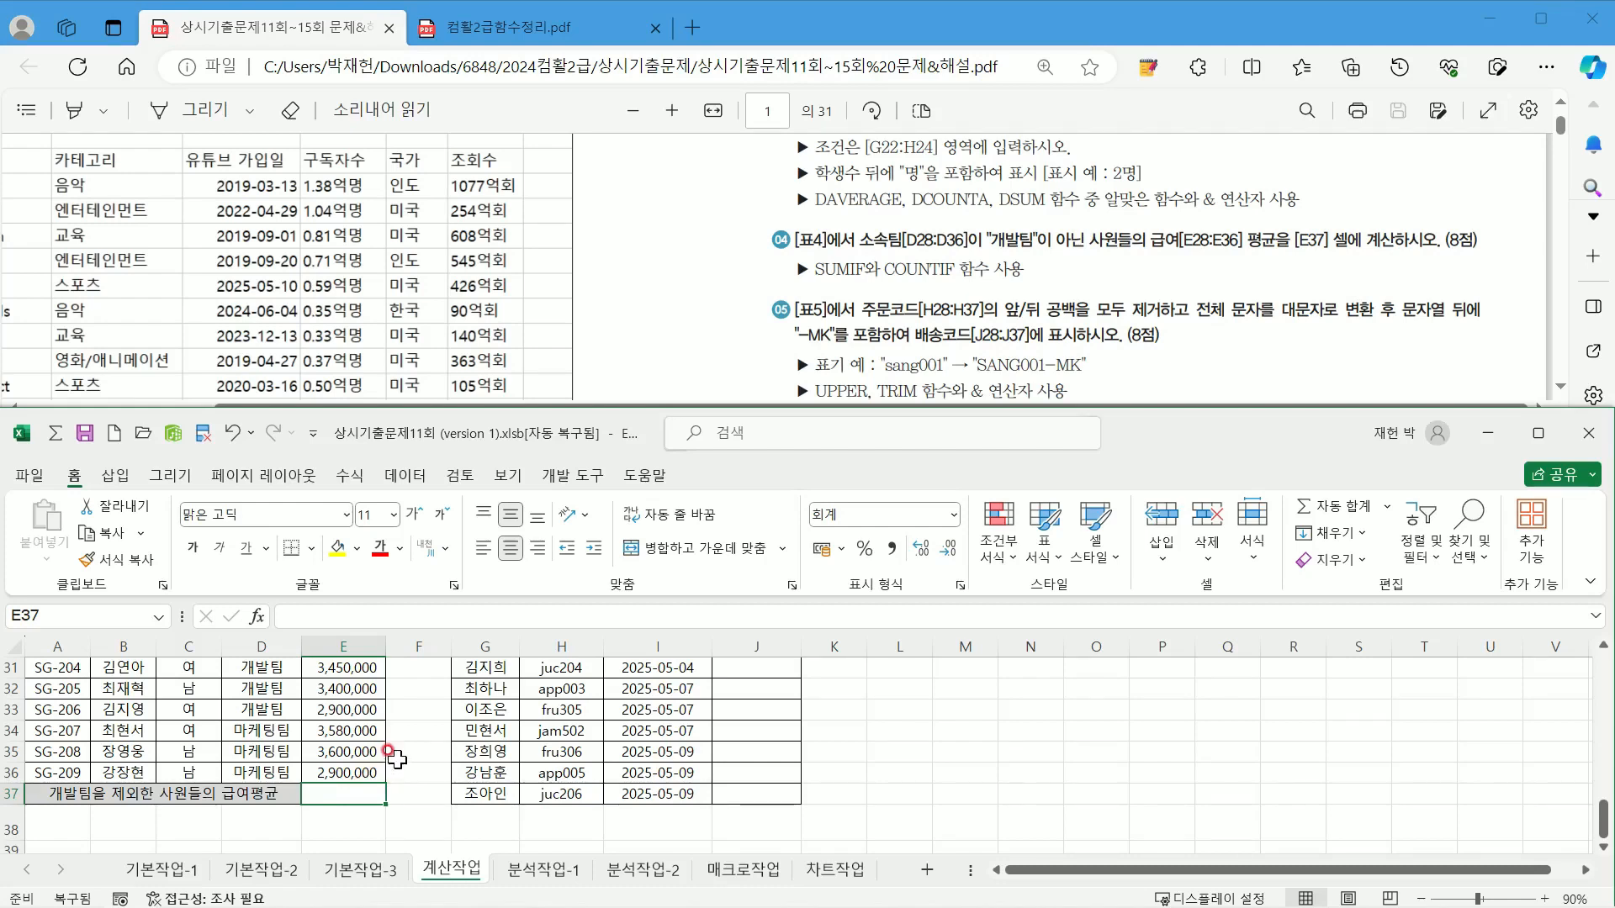
type("=")
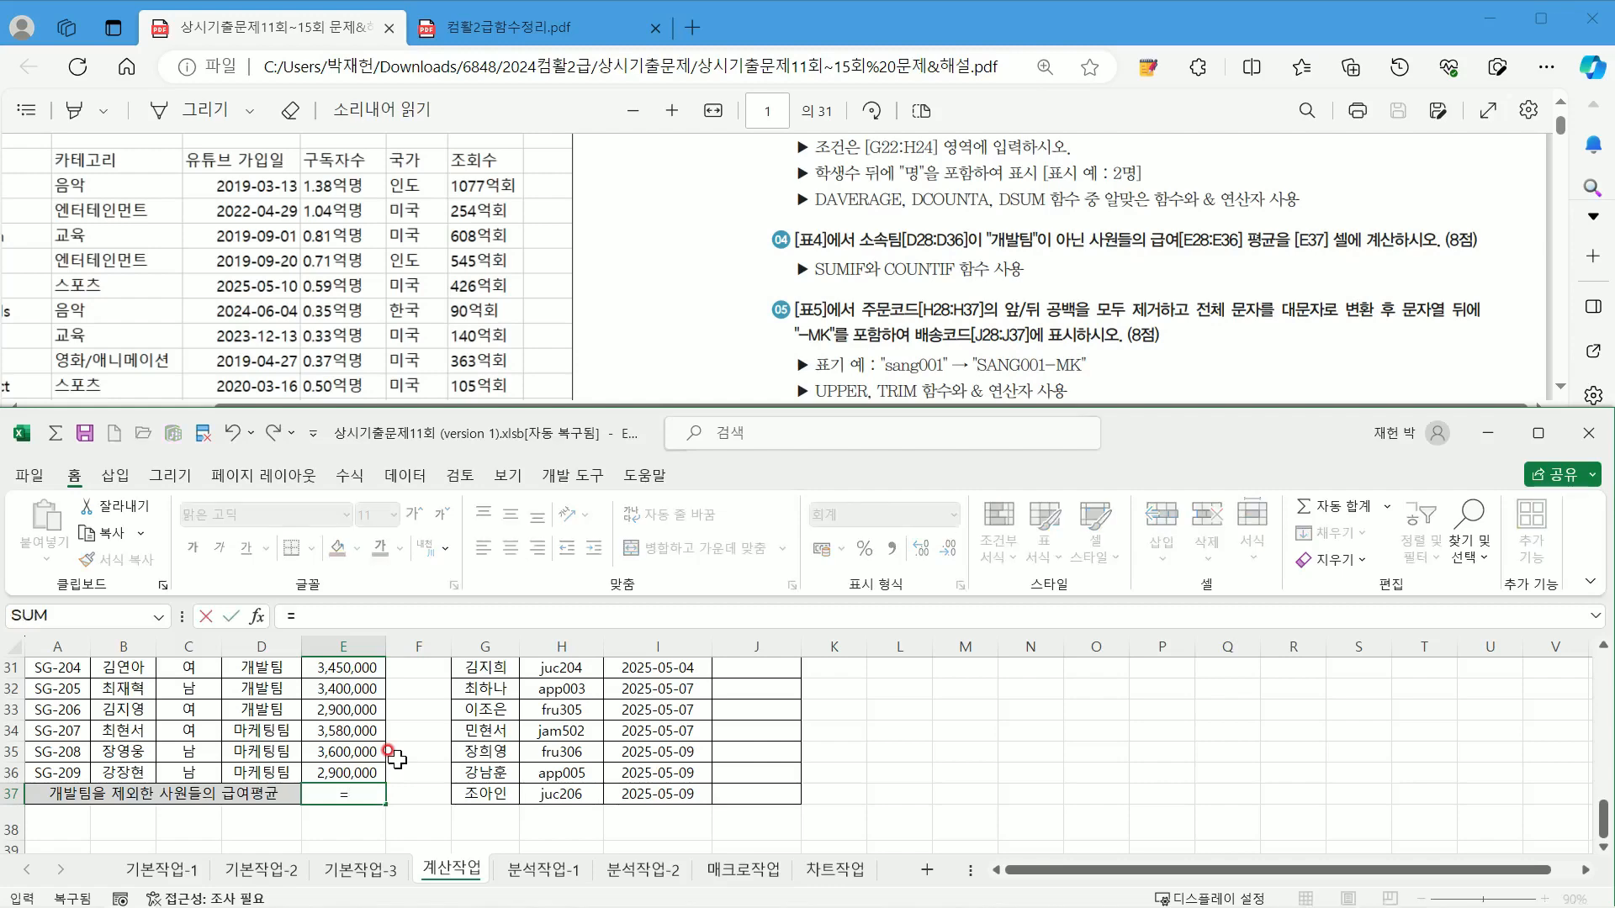
type("녀ㅡ")
type("sum")
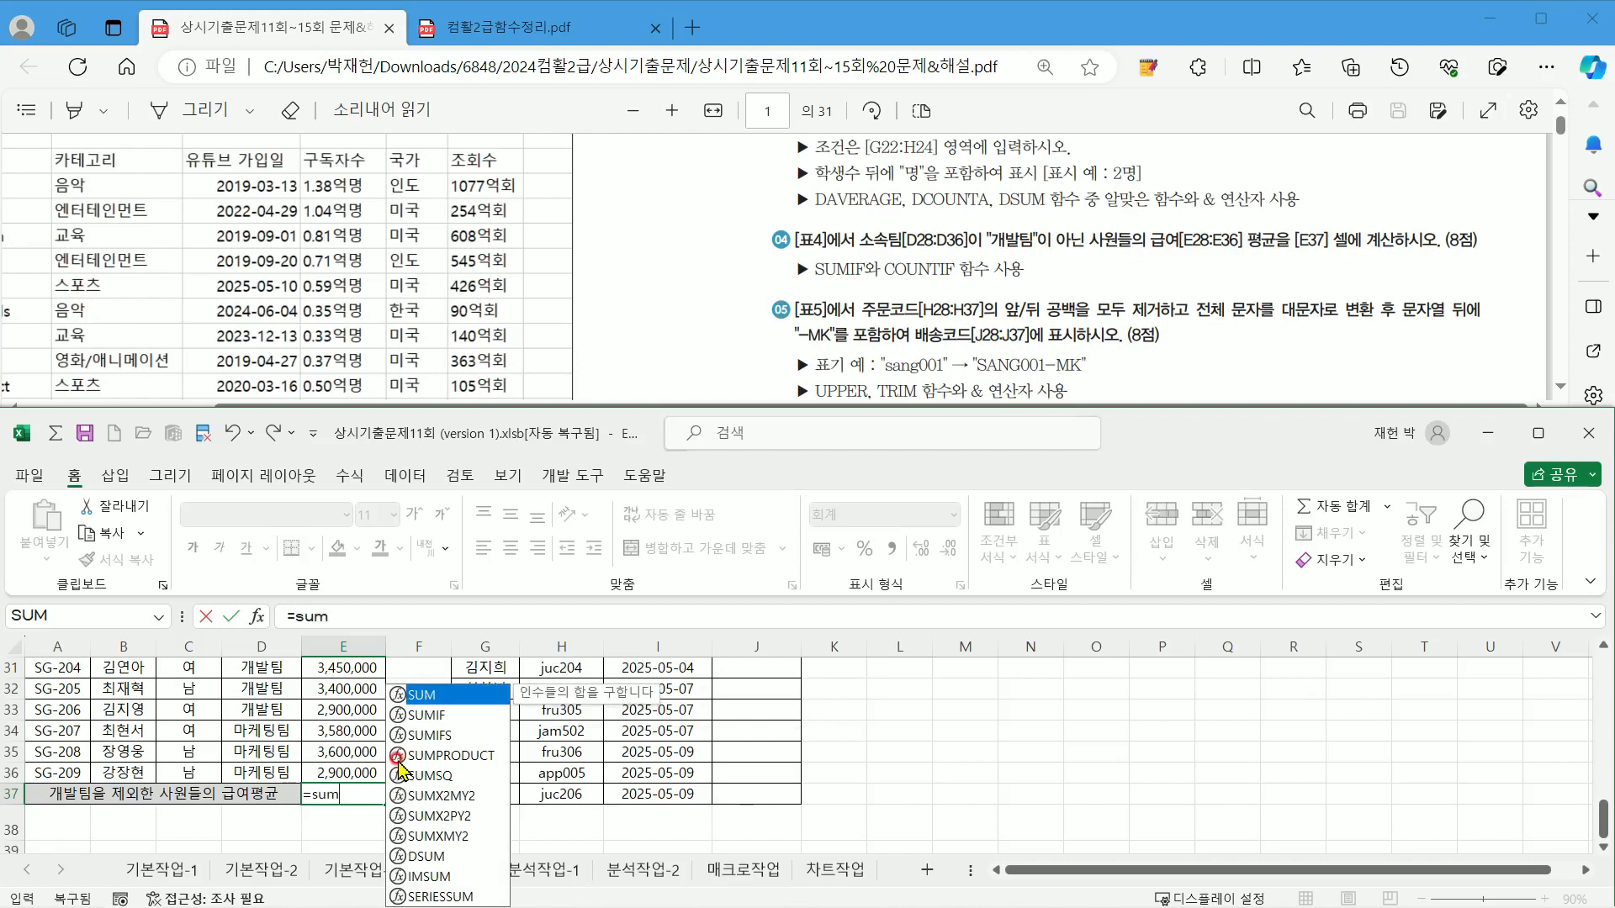
double_click(417, 715)
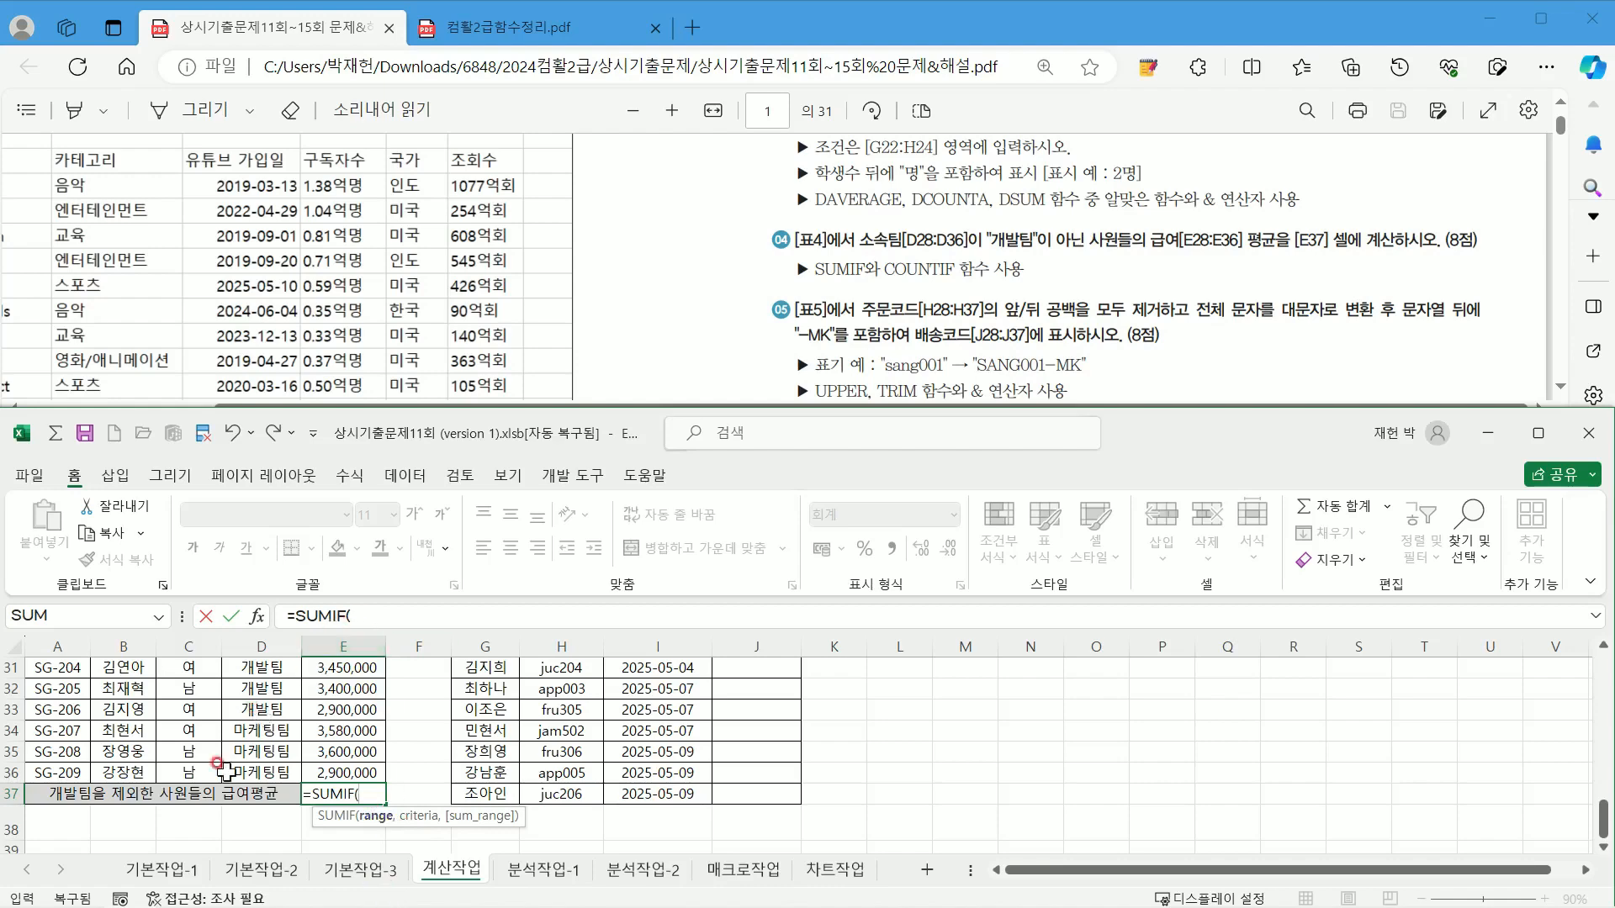
scroll(210, 787, "up", 2)
scroll(210, 793, "down", 2)
scroll(216, 795, "up", 2)
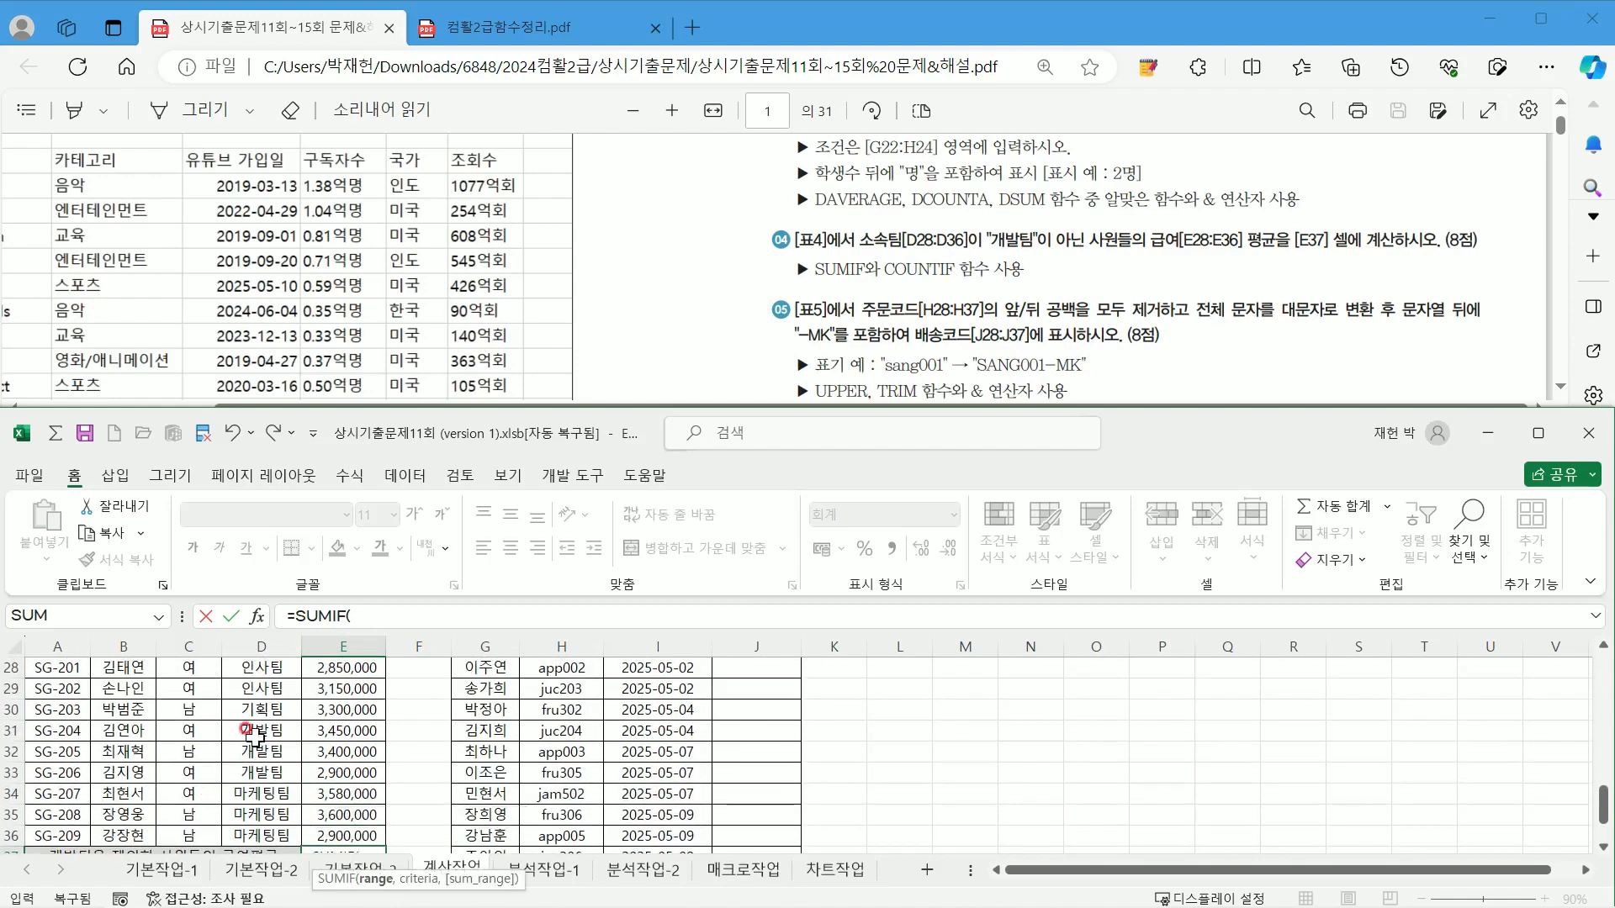
left_click_drag(249, 734, 252, 814)
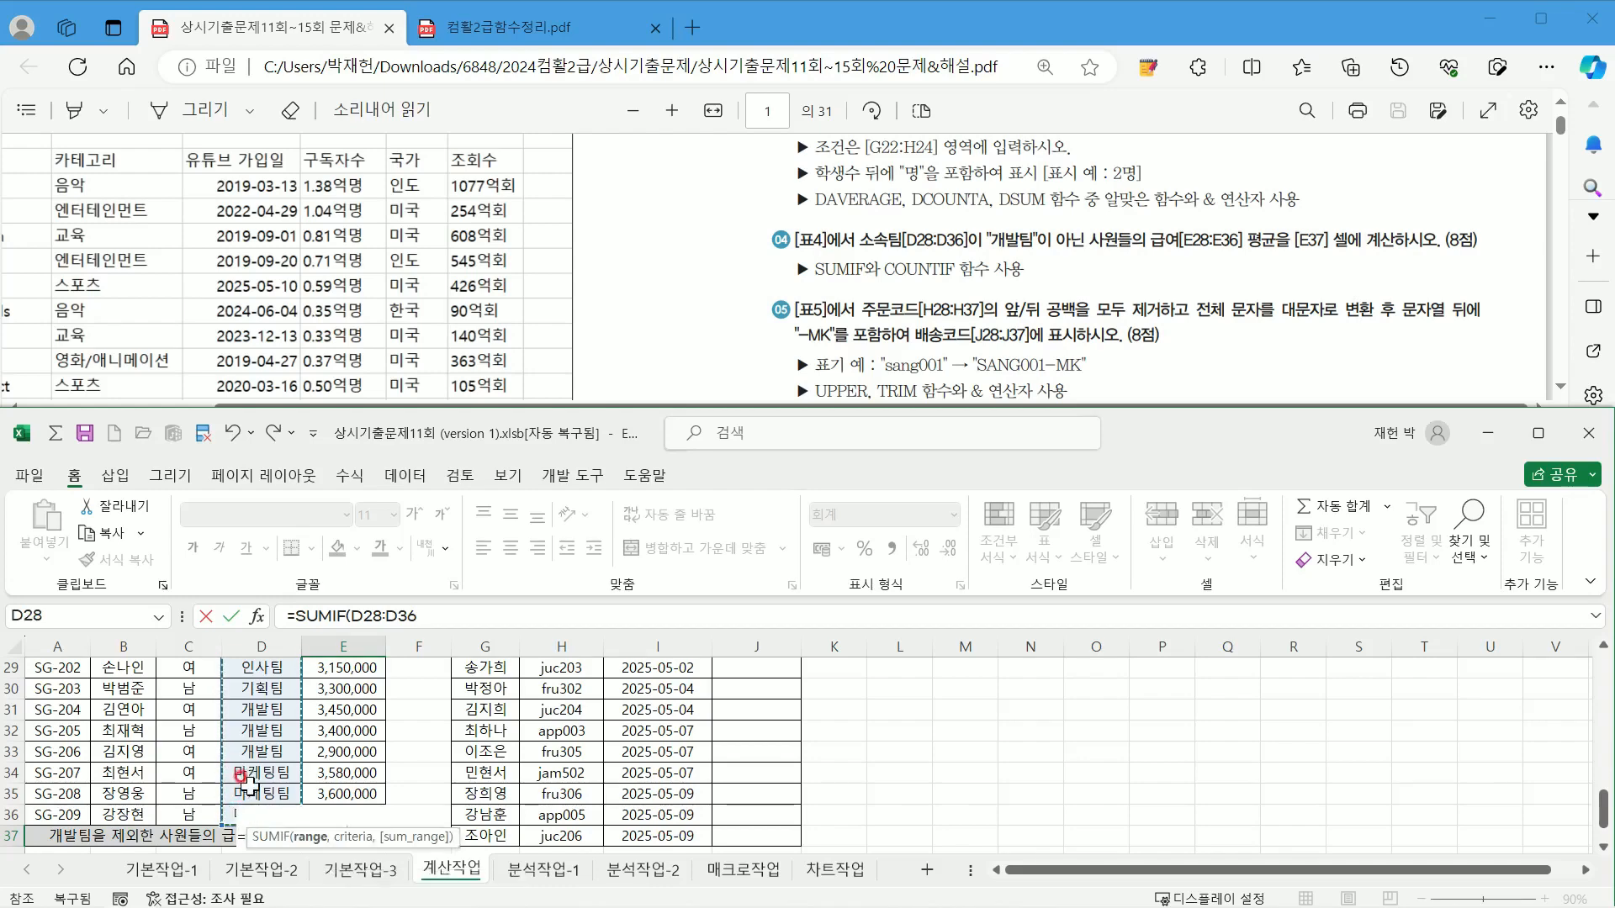
scroll(241, 787, "up", 1)
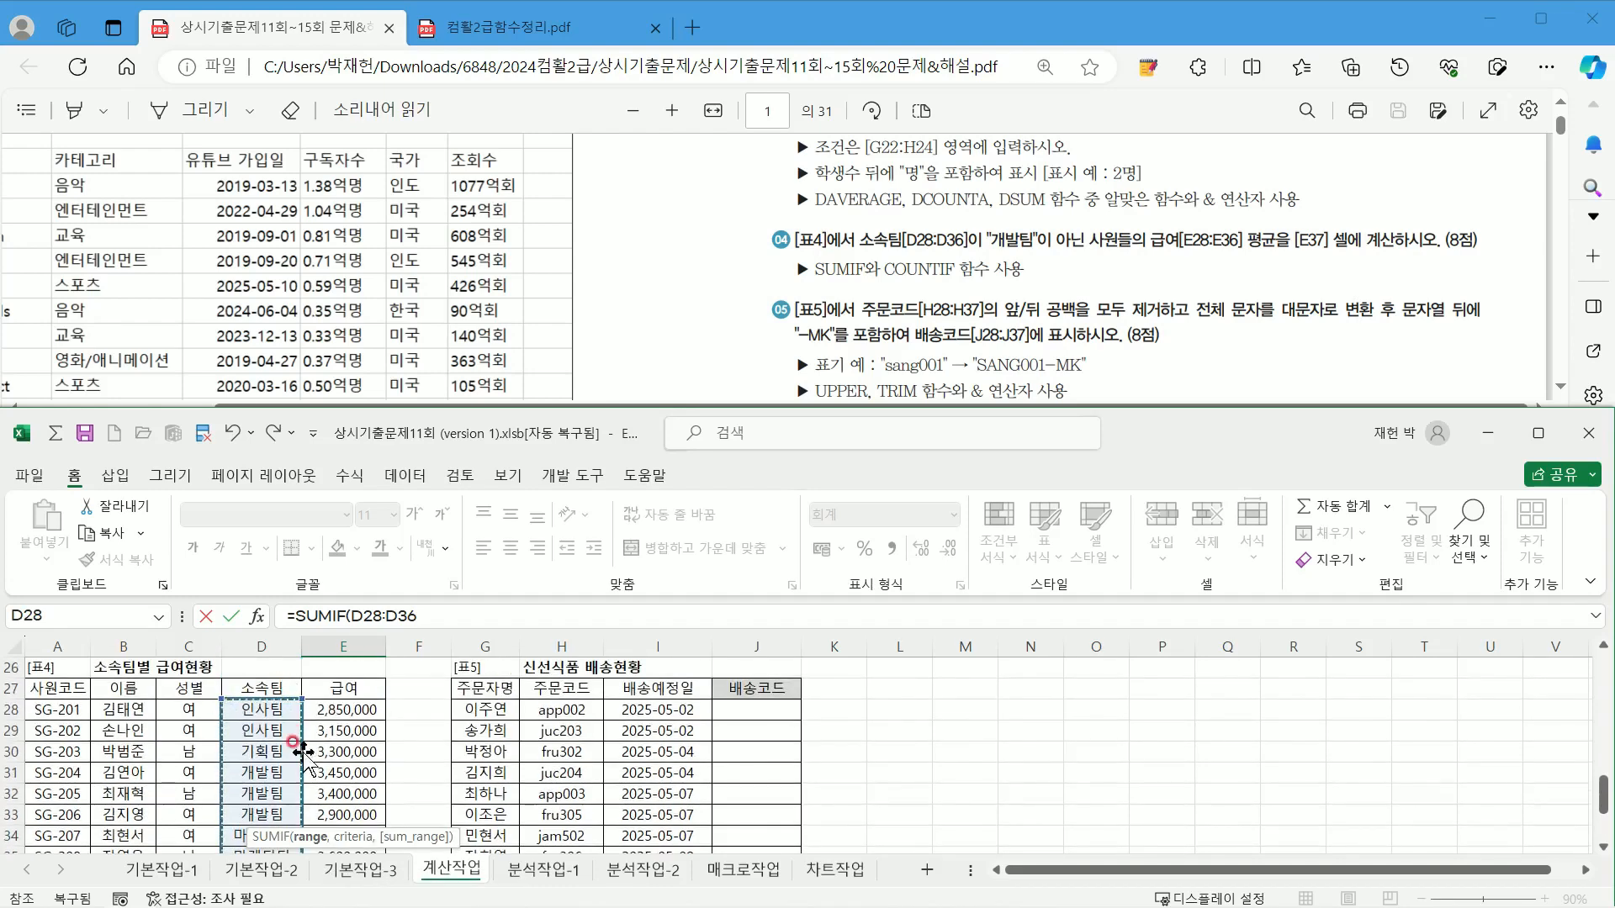
scroll(299, 799, "down", 1)
scroll(303, 803, "down", 1)
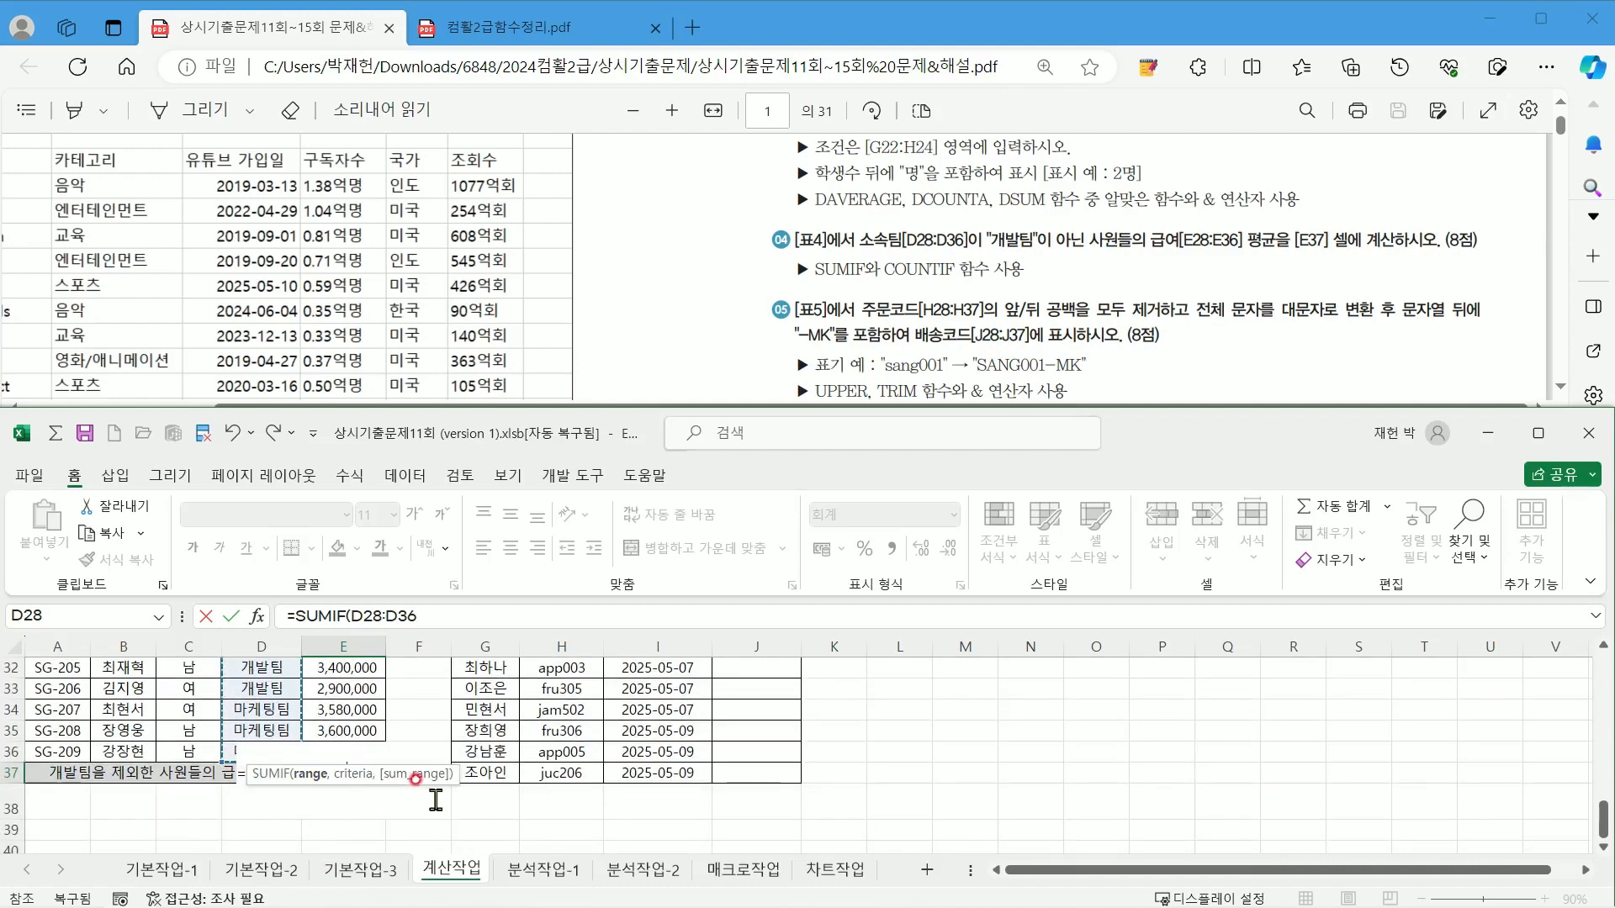
Step: Enter "<>개발팀" as the SUMIF criteria and continue to the sum range argument
type(",\"<>개발팀\",")
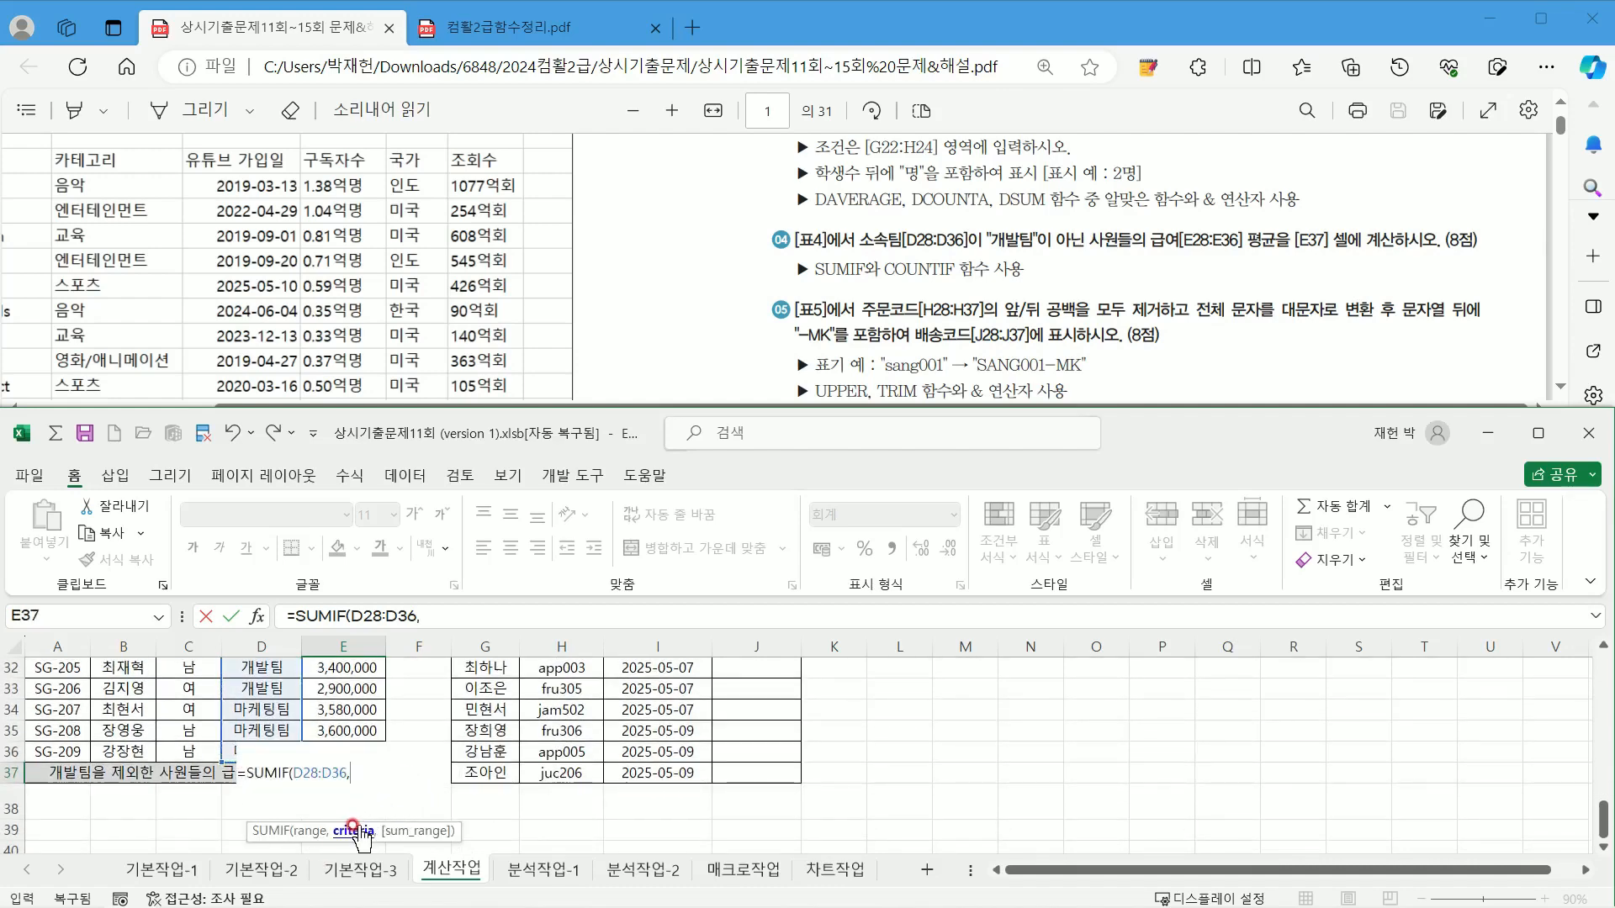
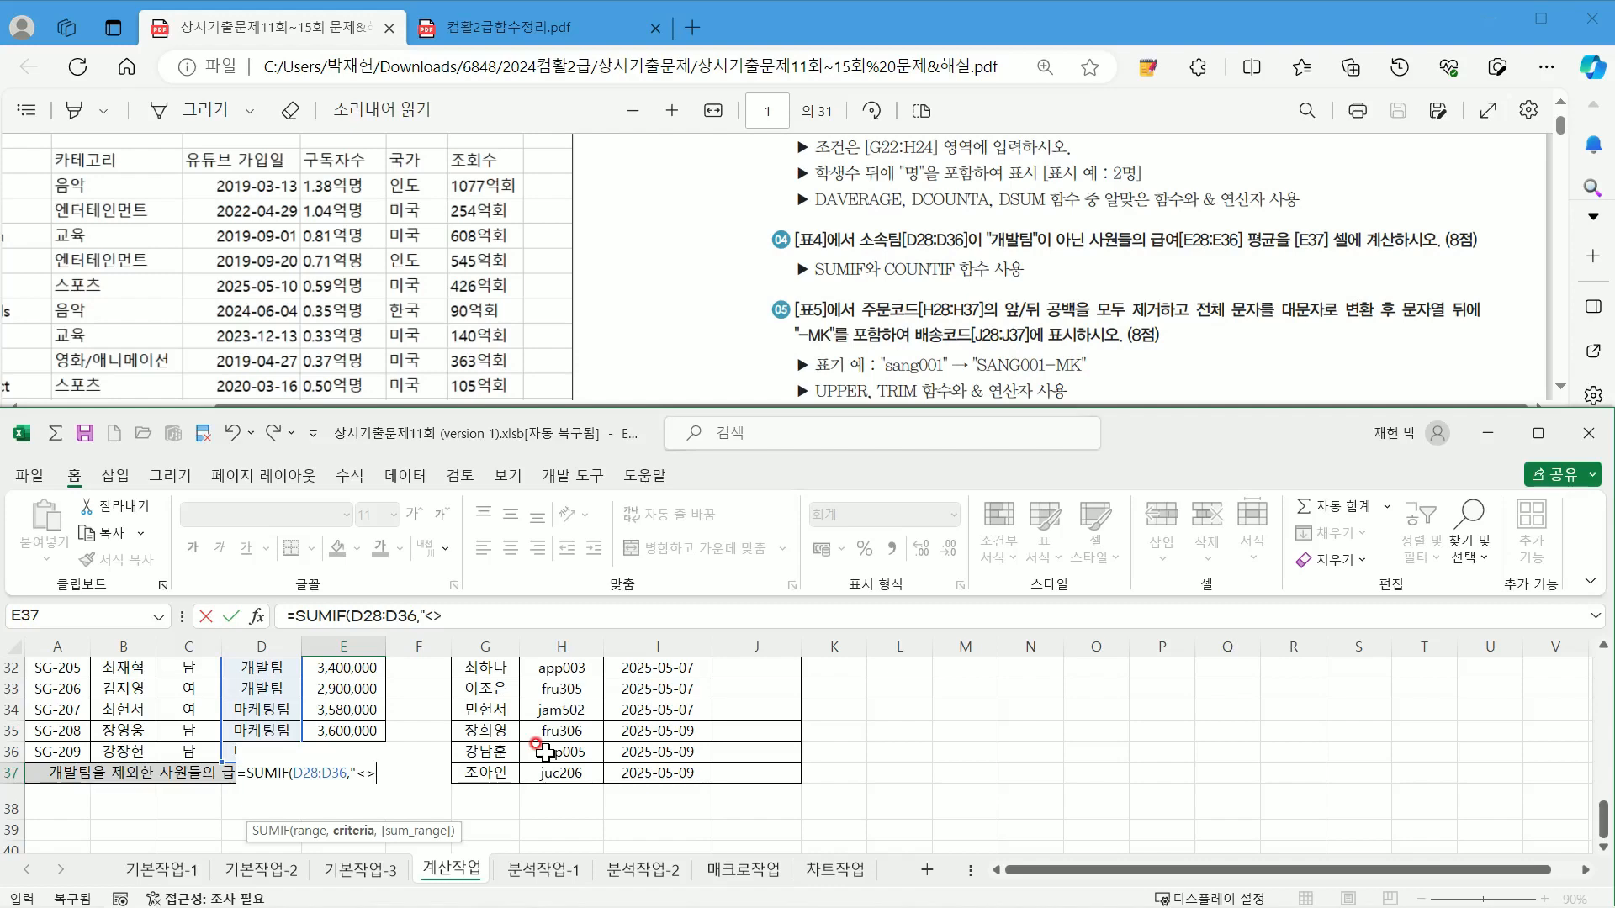
type("개바")
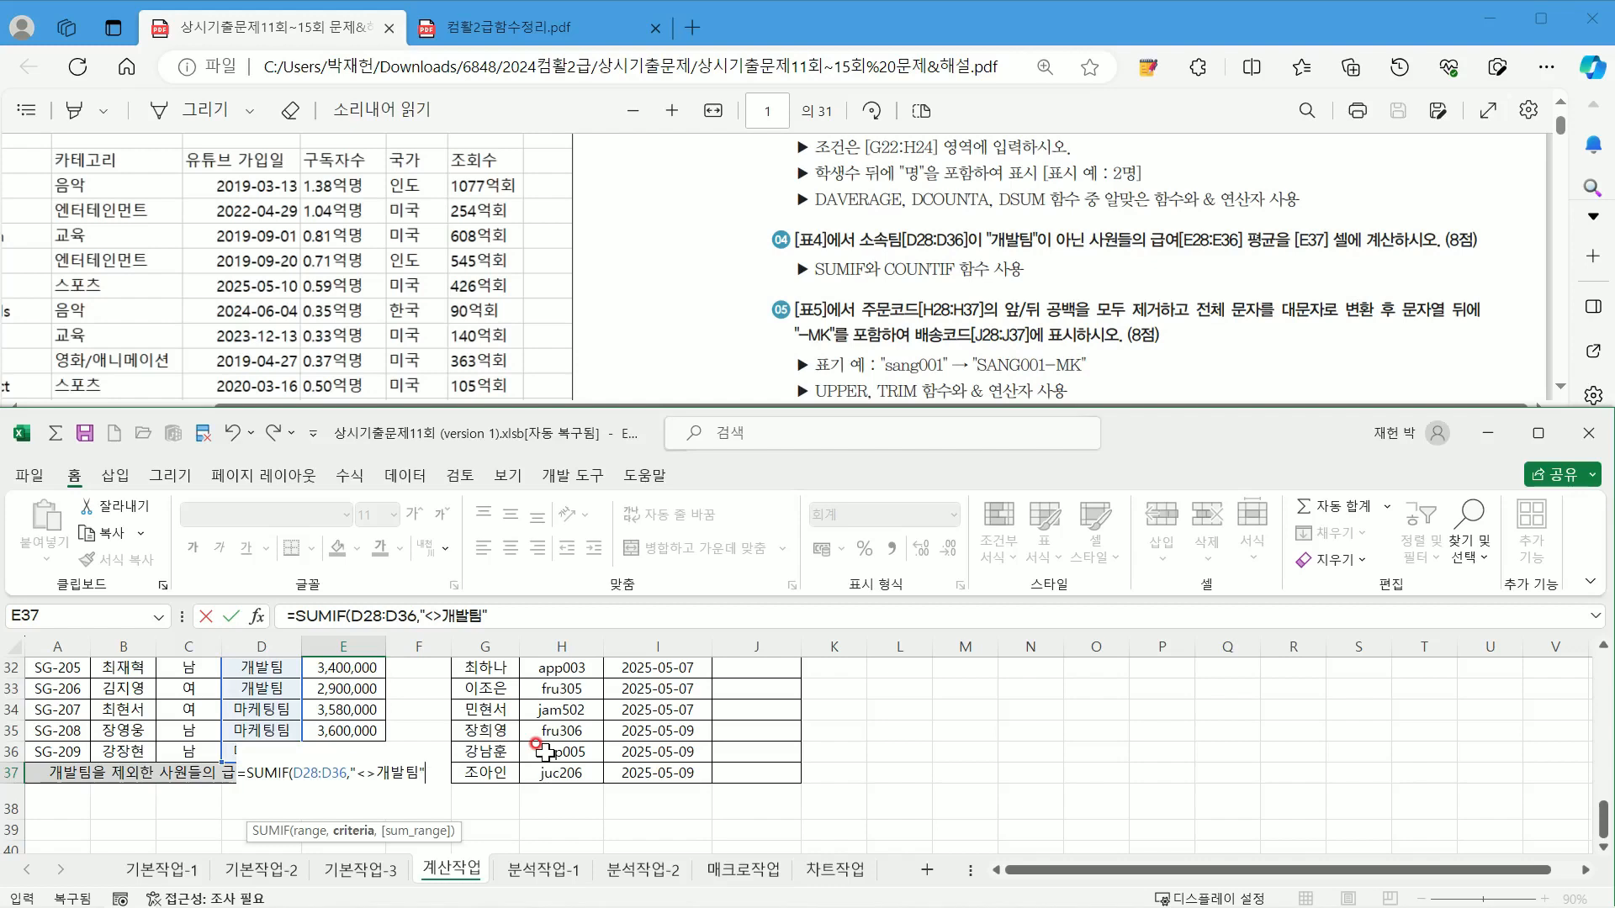
type(",")
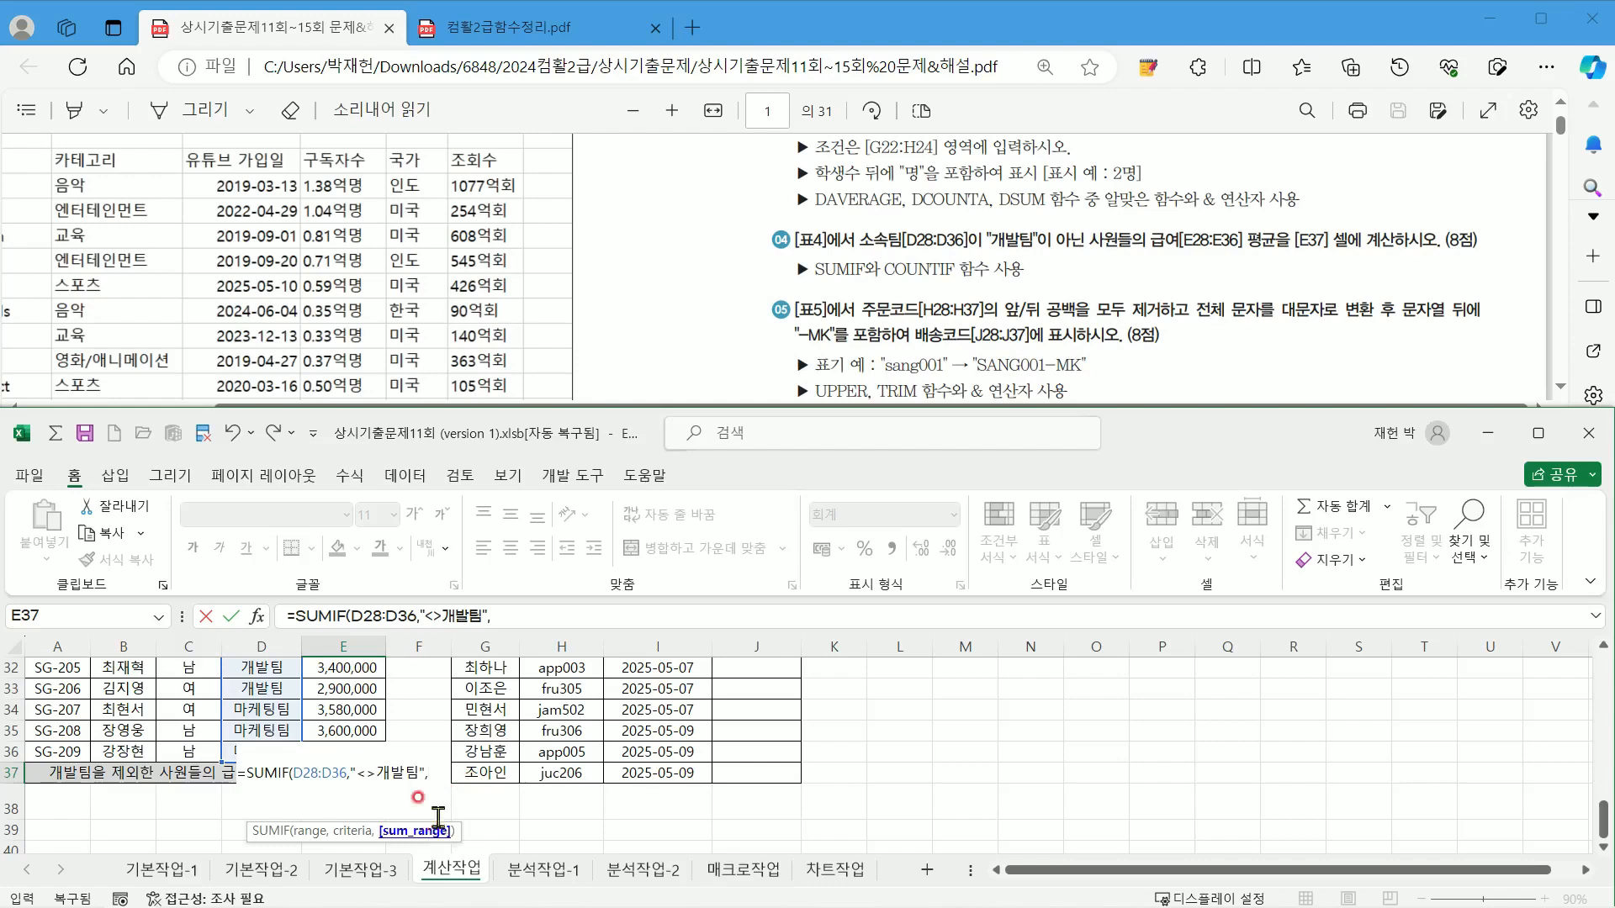
Step: Complete the SUMIF formula with the 급여 sum range E28:E36, commit it, and widen column E
scroll(370, 698, "up", 2)
left_click(361, 711)
left_click_drag(362, 715, 359, 772)
left_click(555, 616)
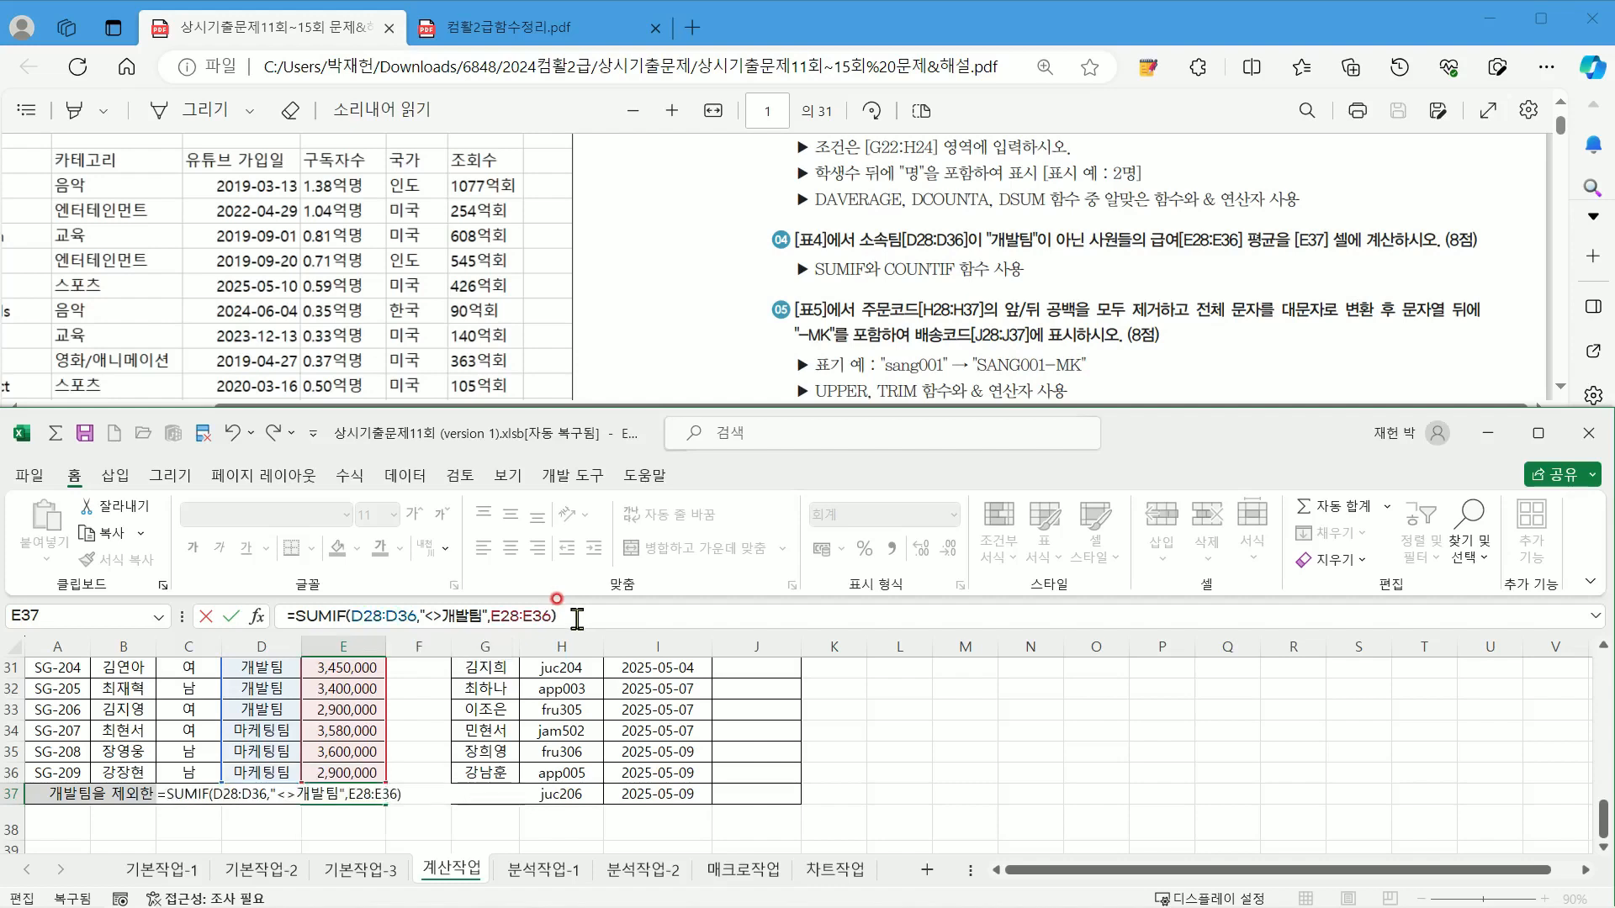
key("Return")
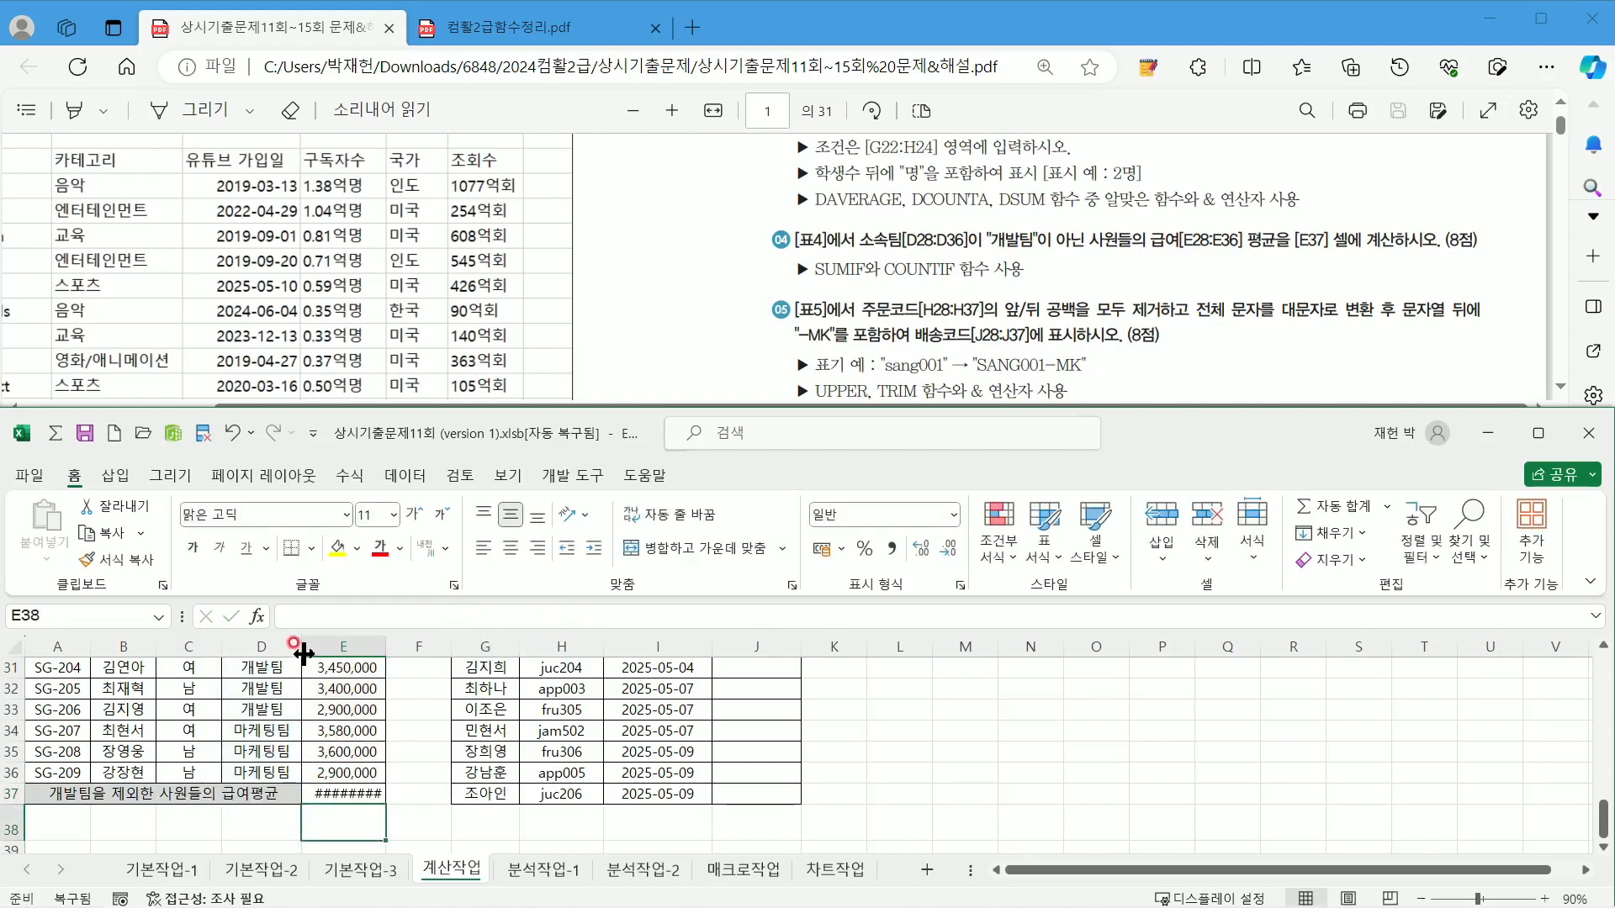
left_click_drag(387, 654, 412, 654)
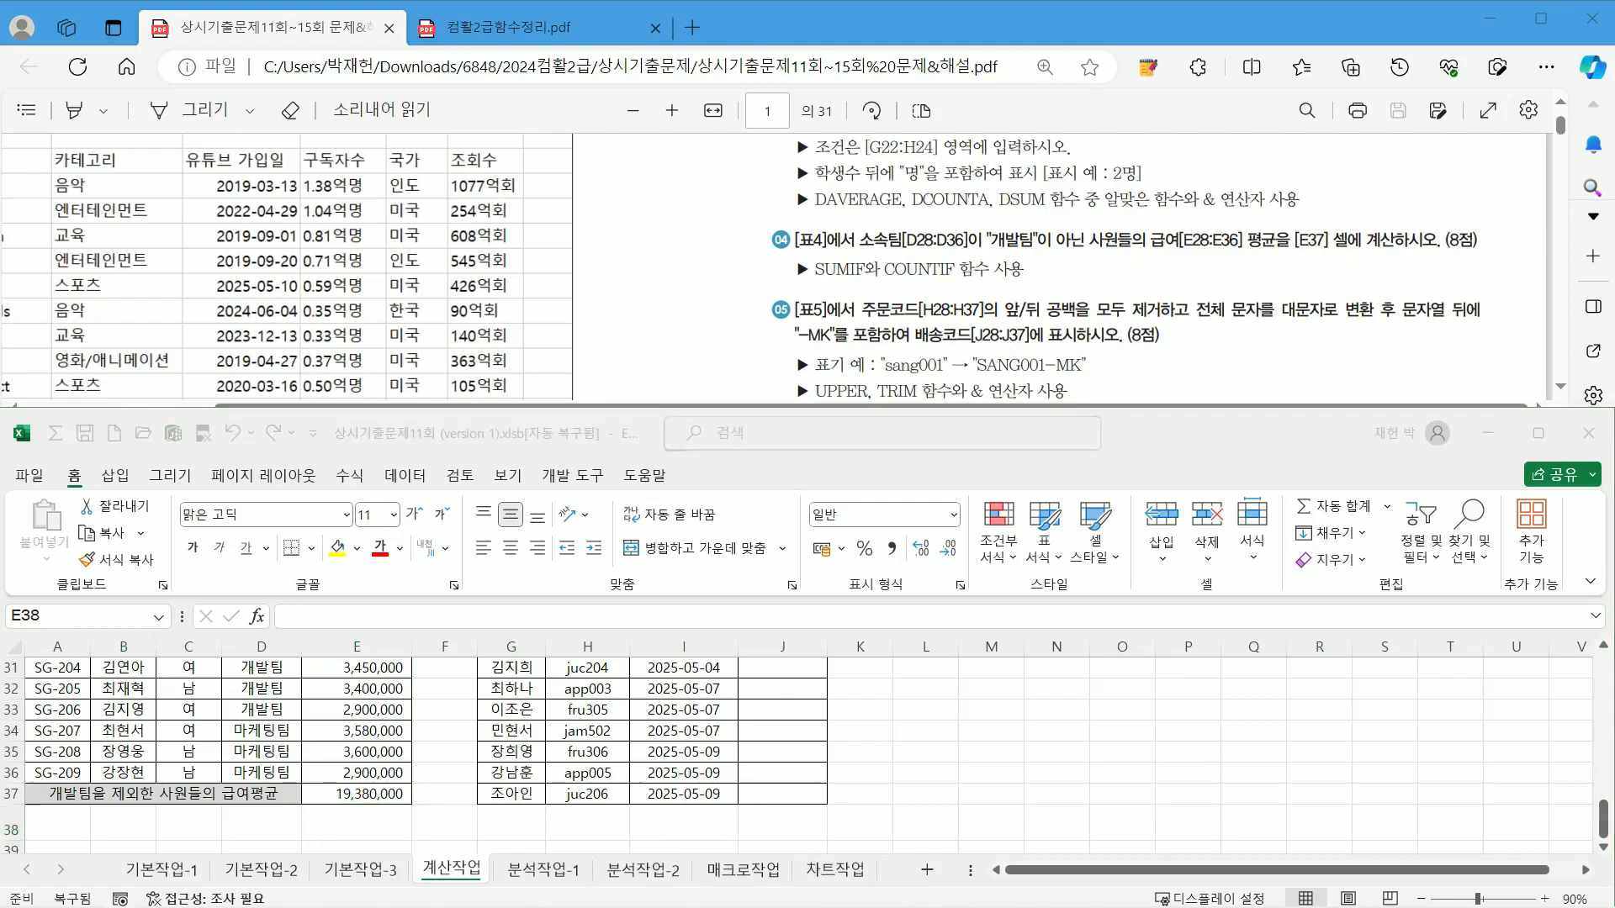
Step: Review the SUMIF formula in E37 against the included salaries, selecting E28:E30 in the 급여 column
left_click(370, 794)
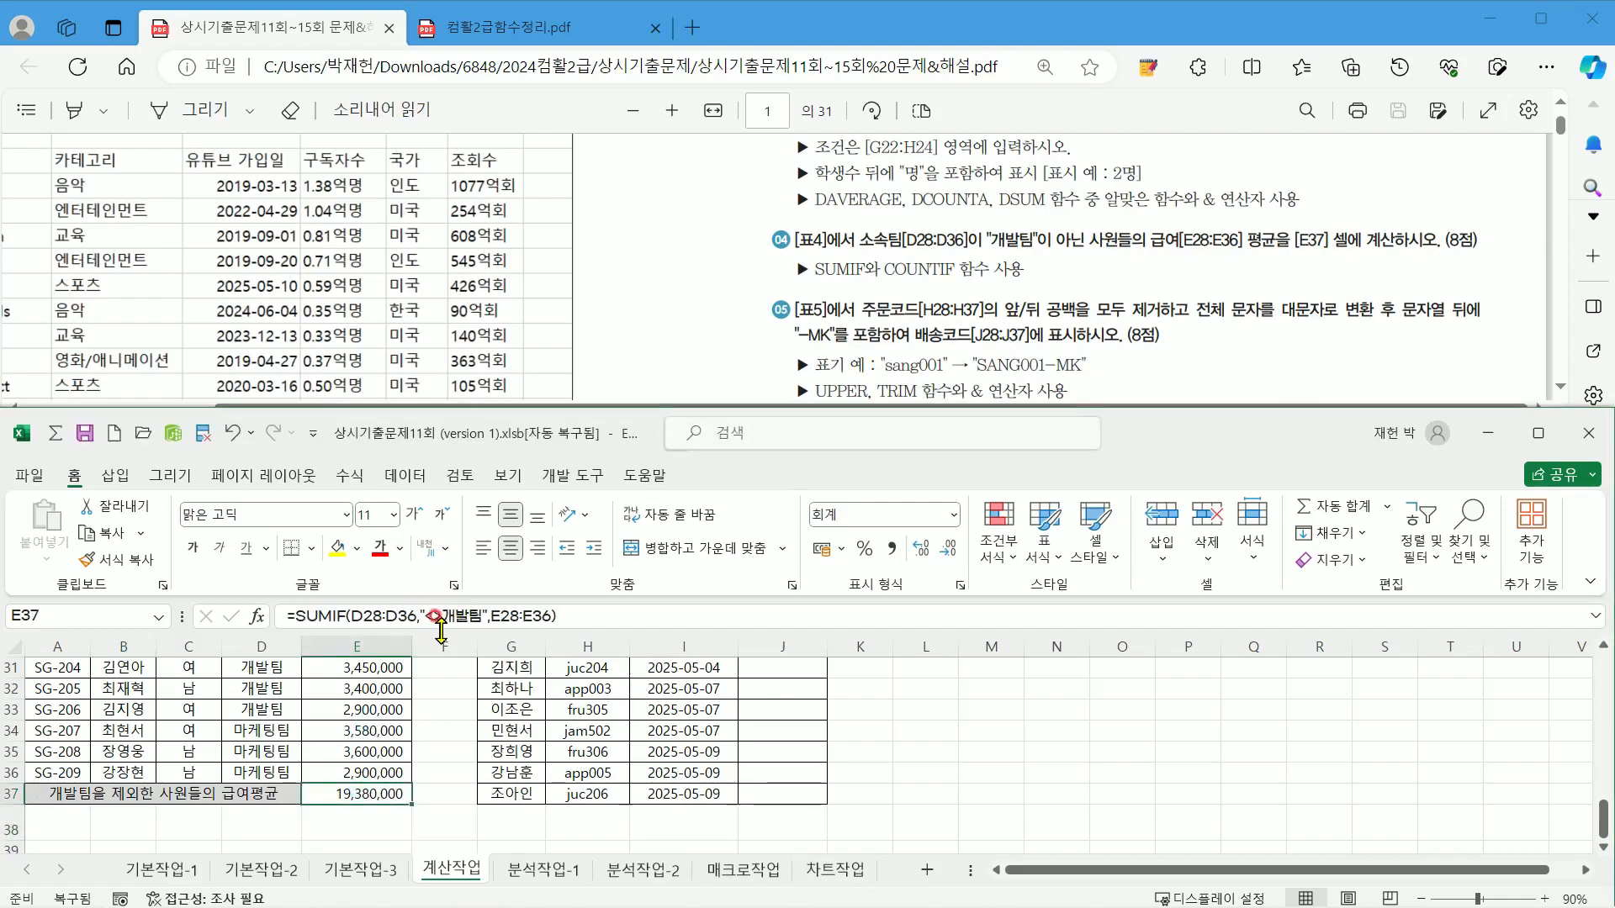
scroll(379, 757, "up", 2)
left_click_drag(362, 730, 383, 770)
scroll(383, 770, "down", 2)
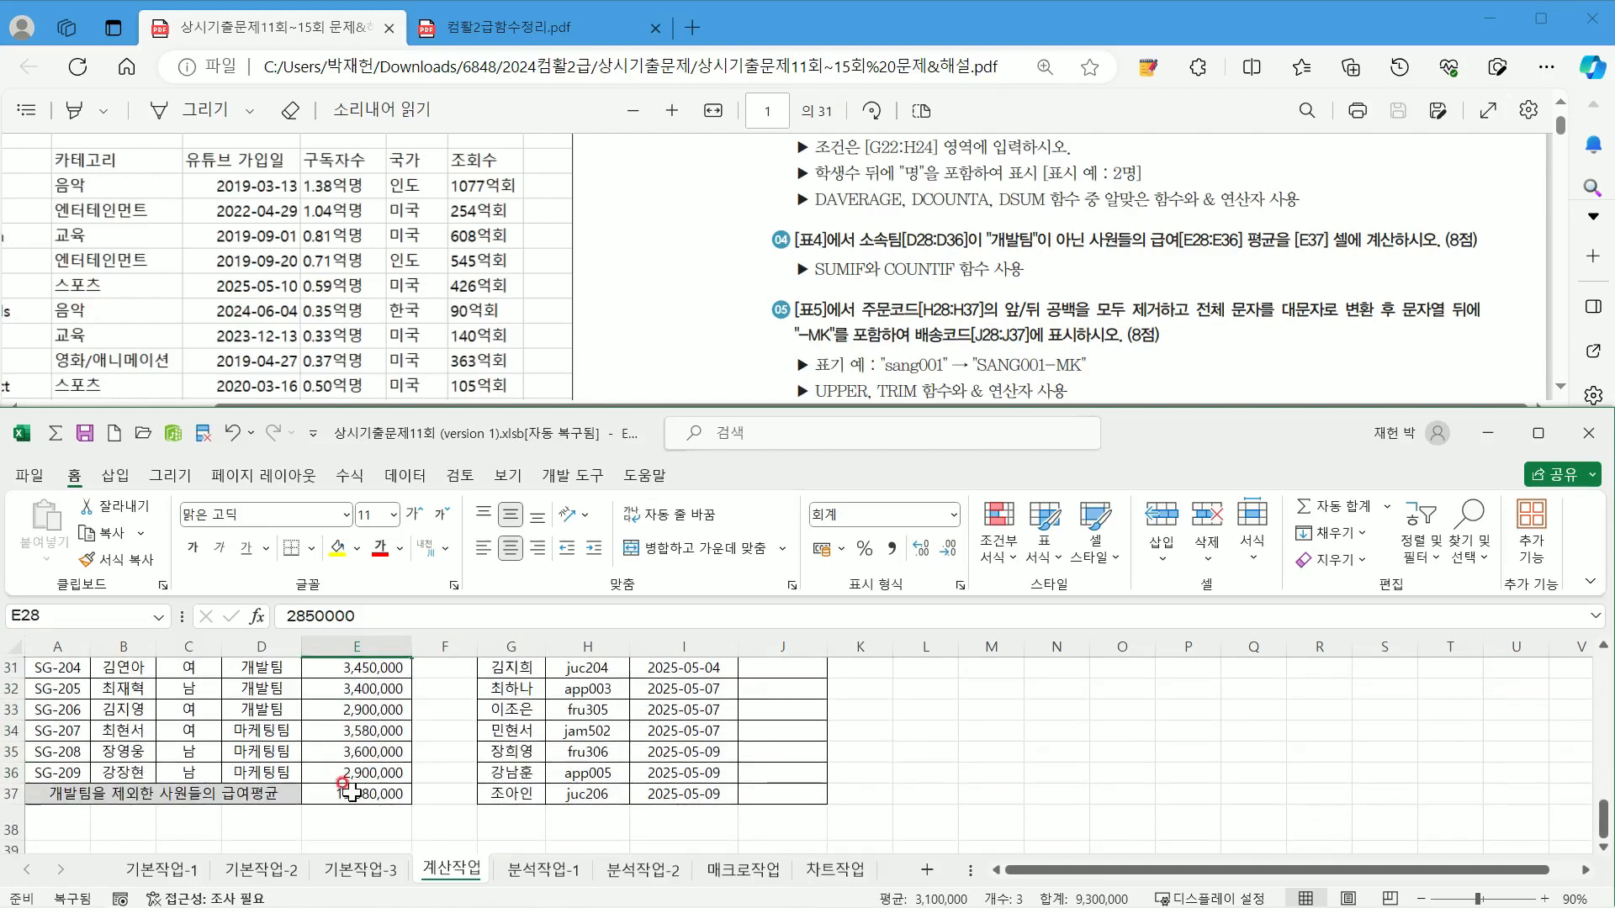
left_click(352, 793)
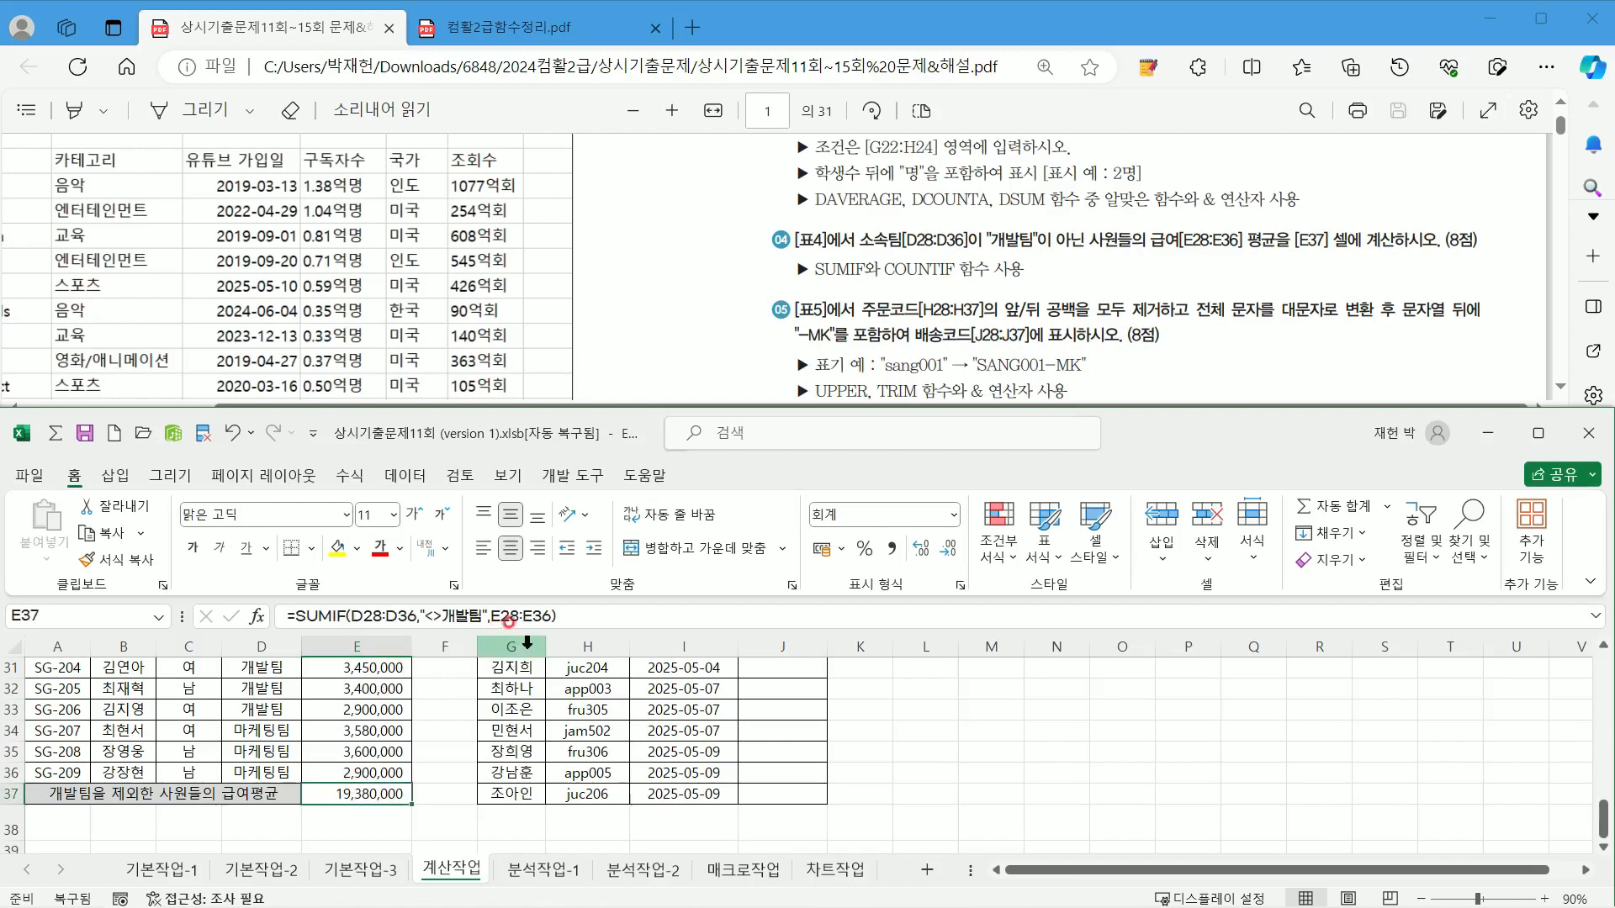
Step: Append a division by COUNTIF to the SUMIF formula in E37, with the 소속팀 cells D28:D36 as its range
left_click(577, 618)
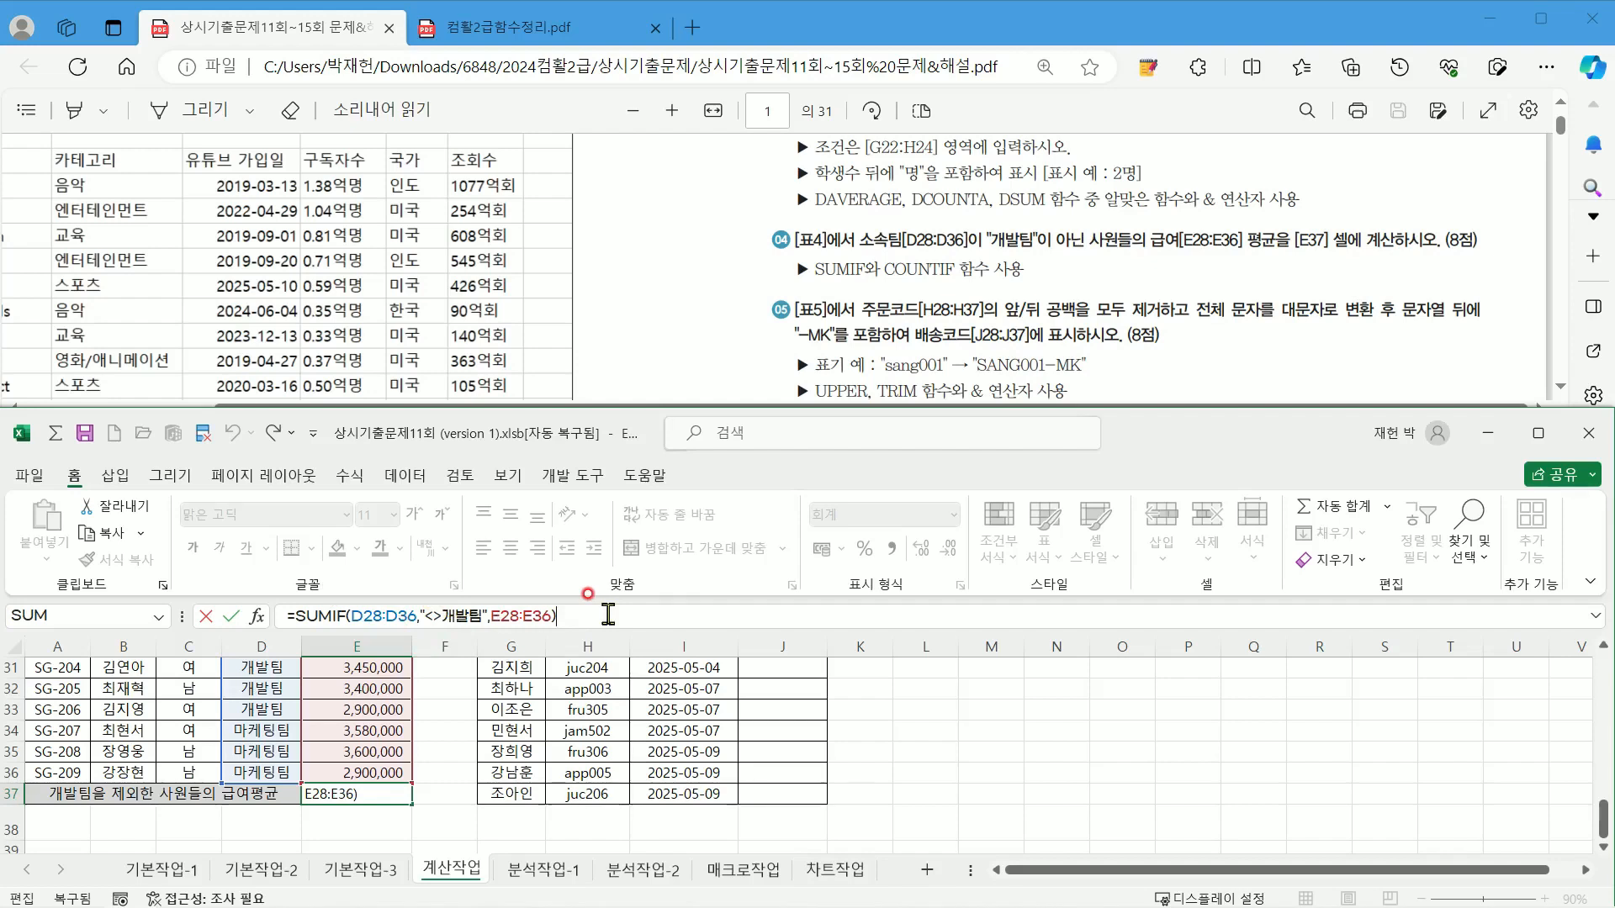
type("/cou")
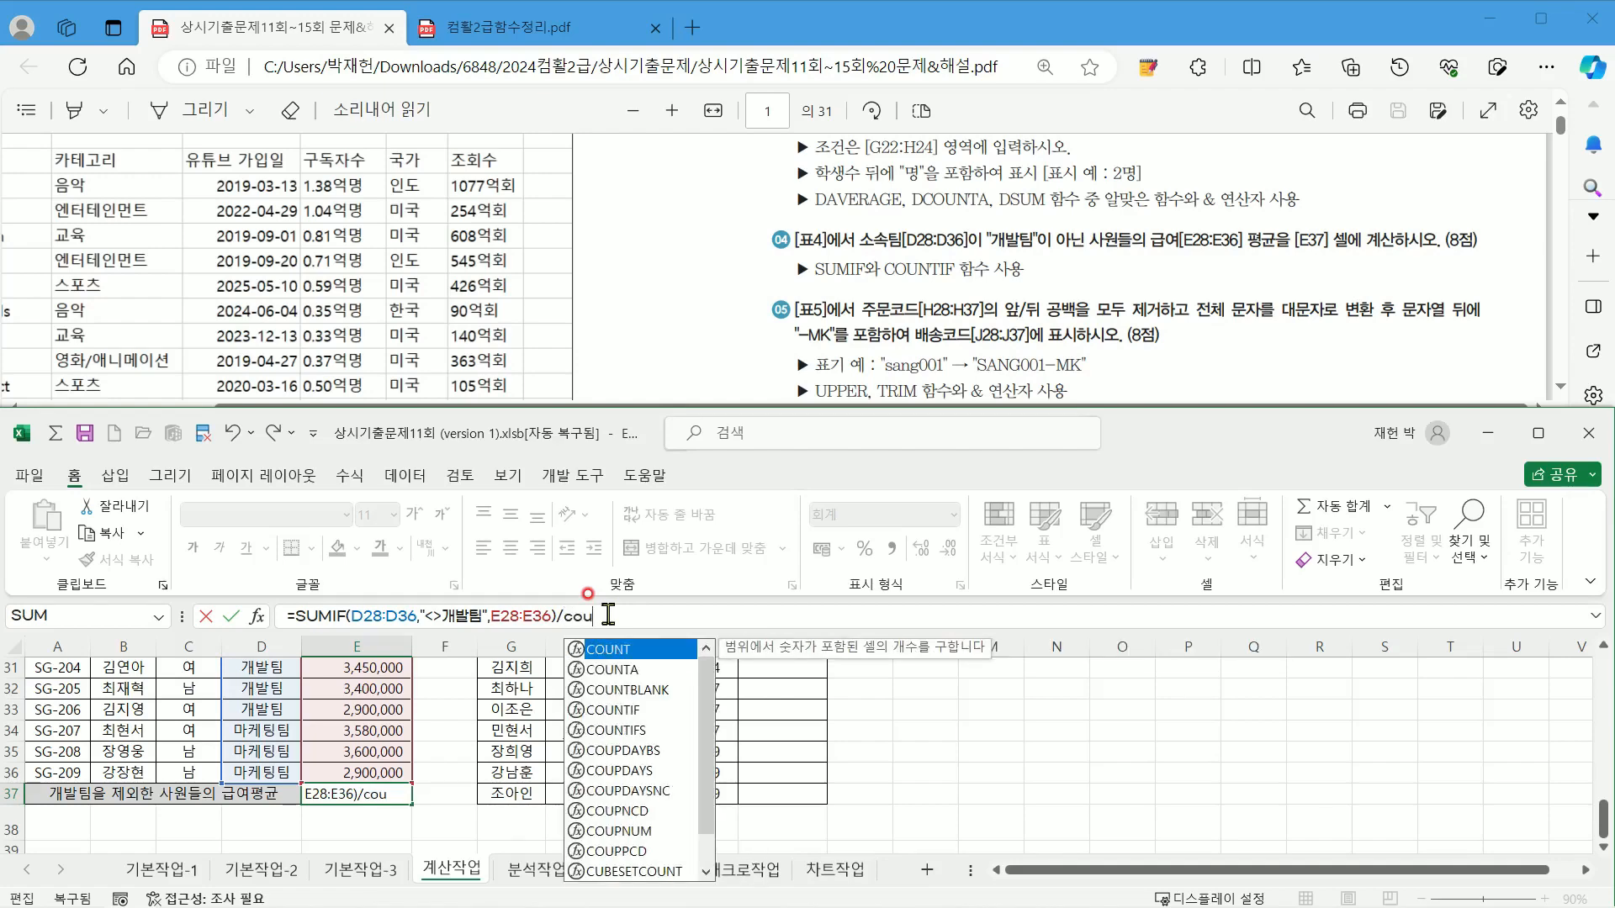
left_click(611, 711)
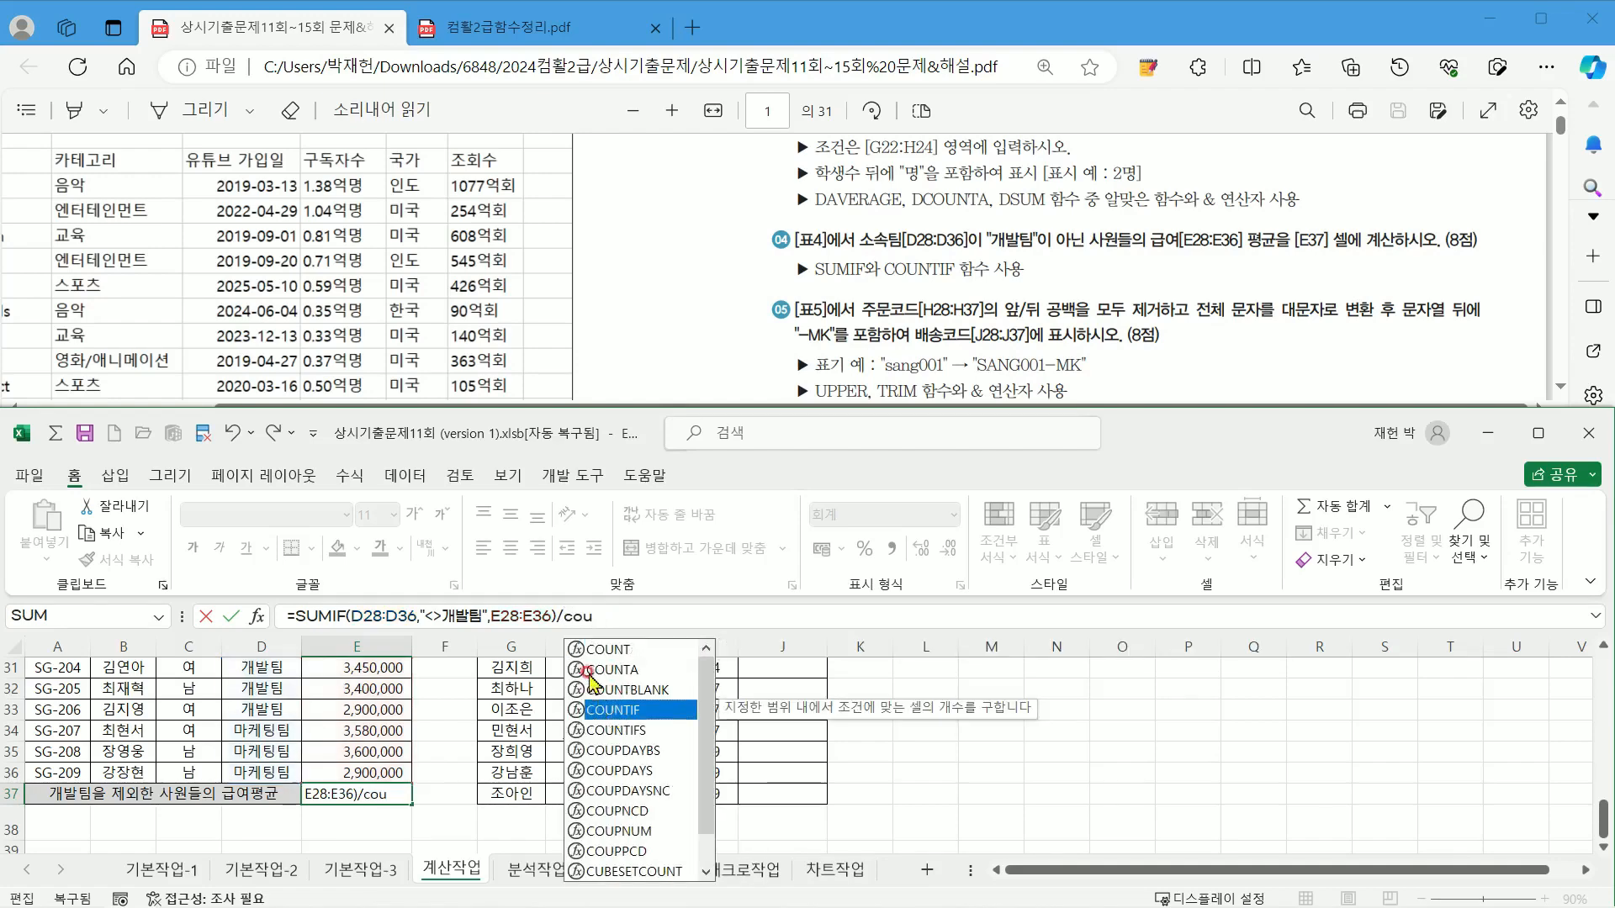
double_click(614, 717)
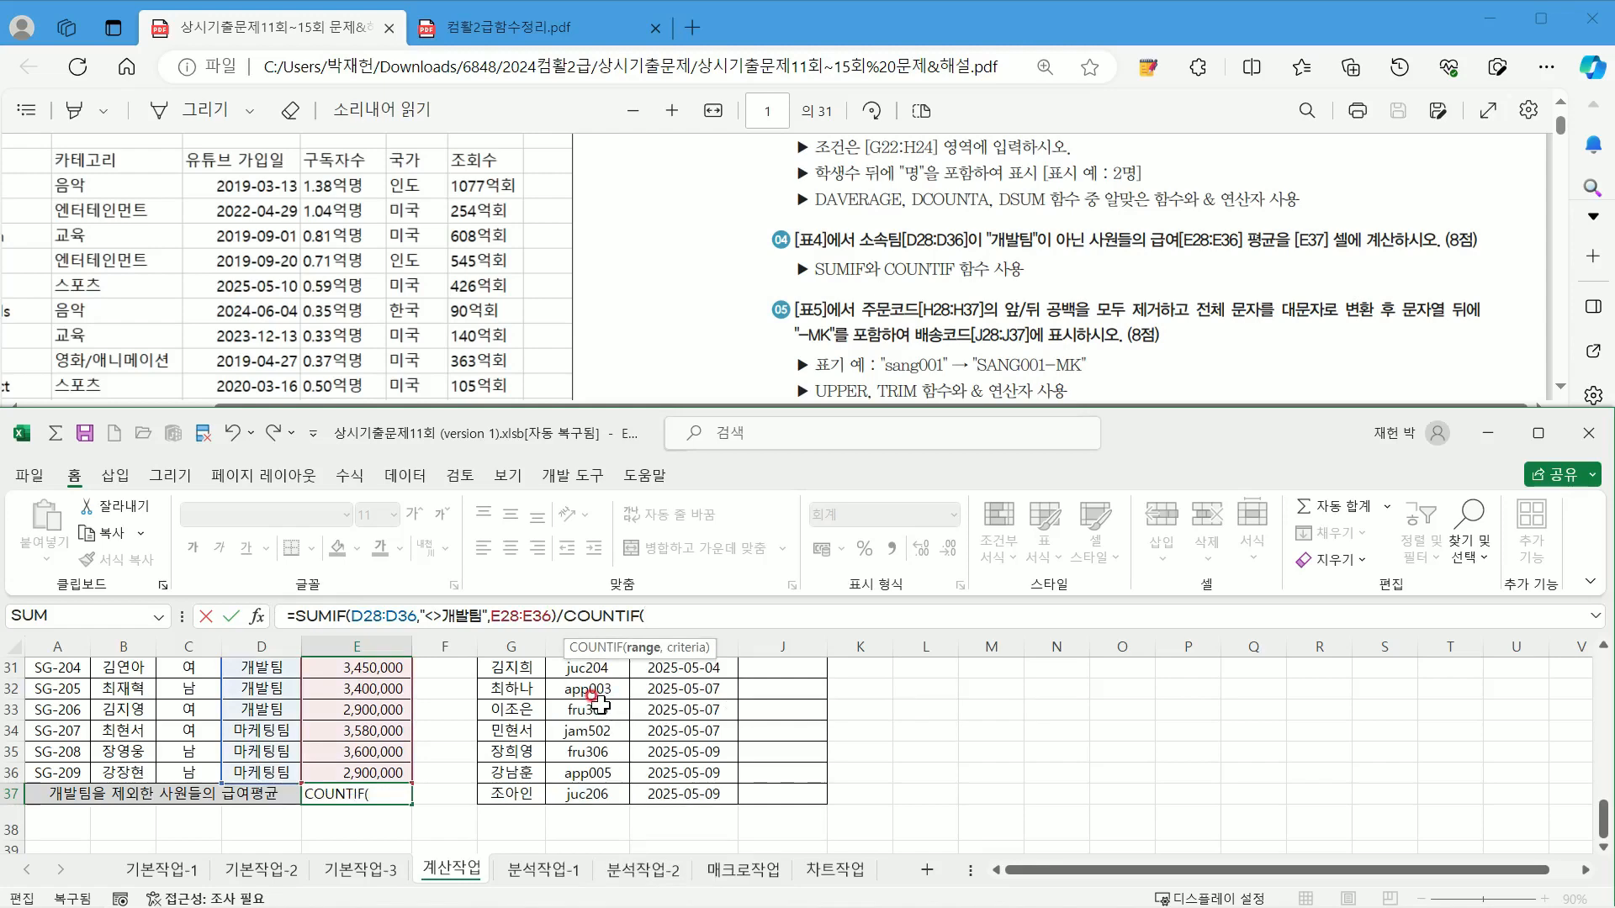
scroll(309, 786, "up", 2)
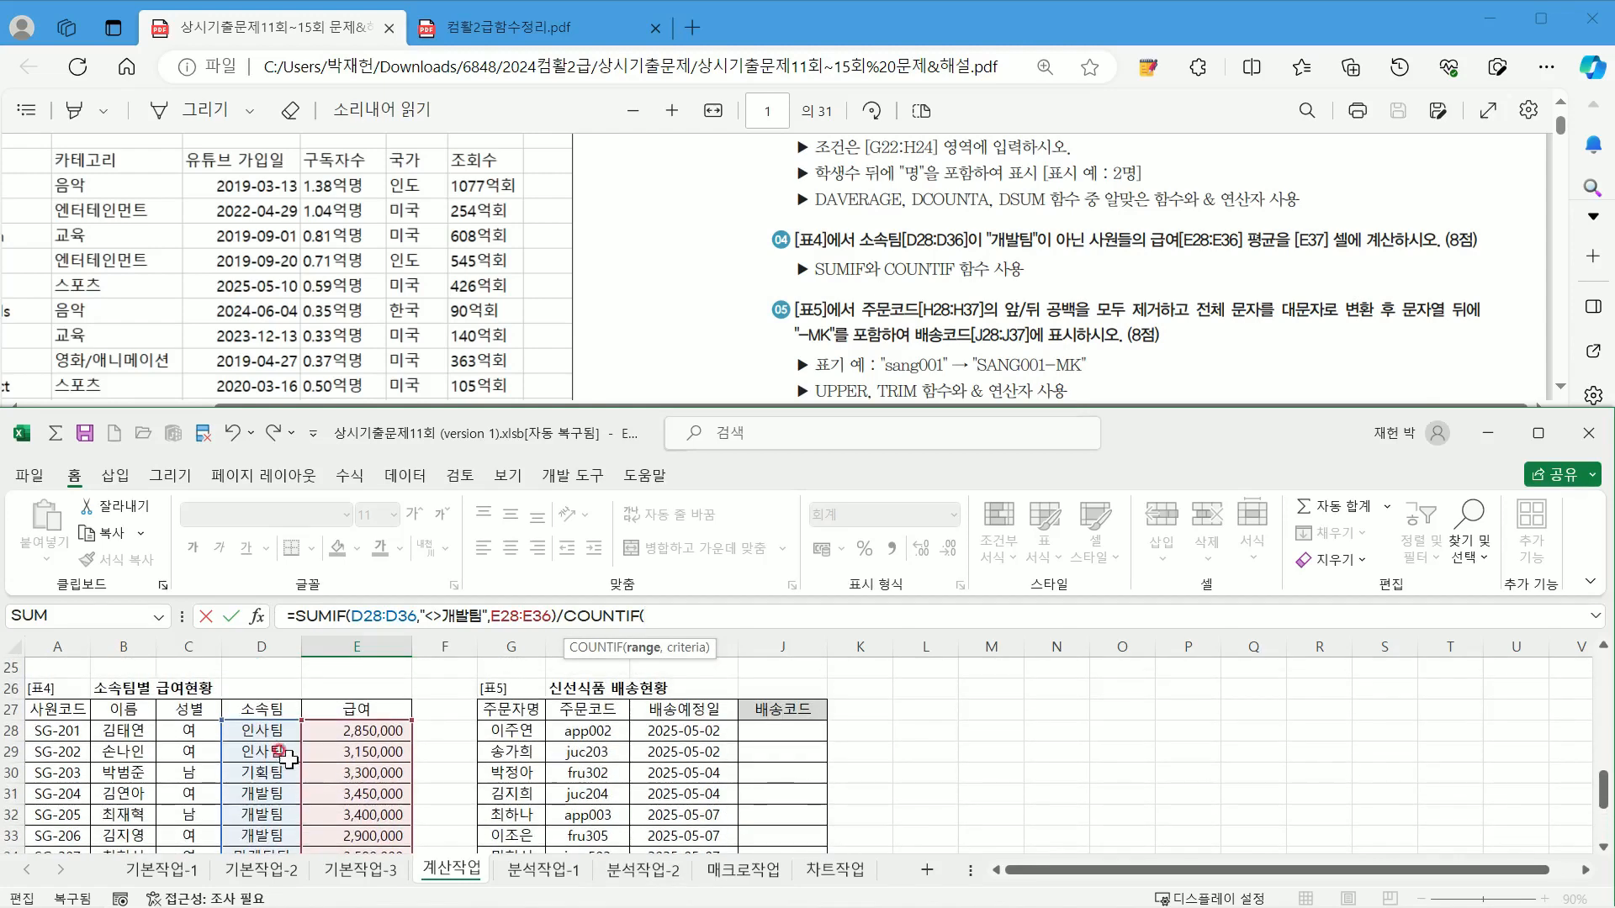
left_click_drag(265, 731, 273, 832)
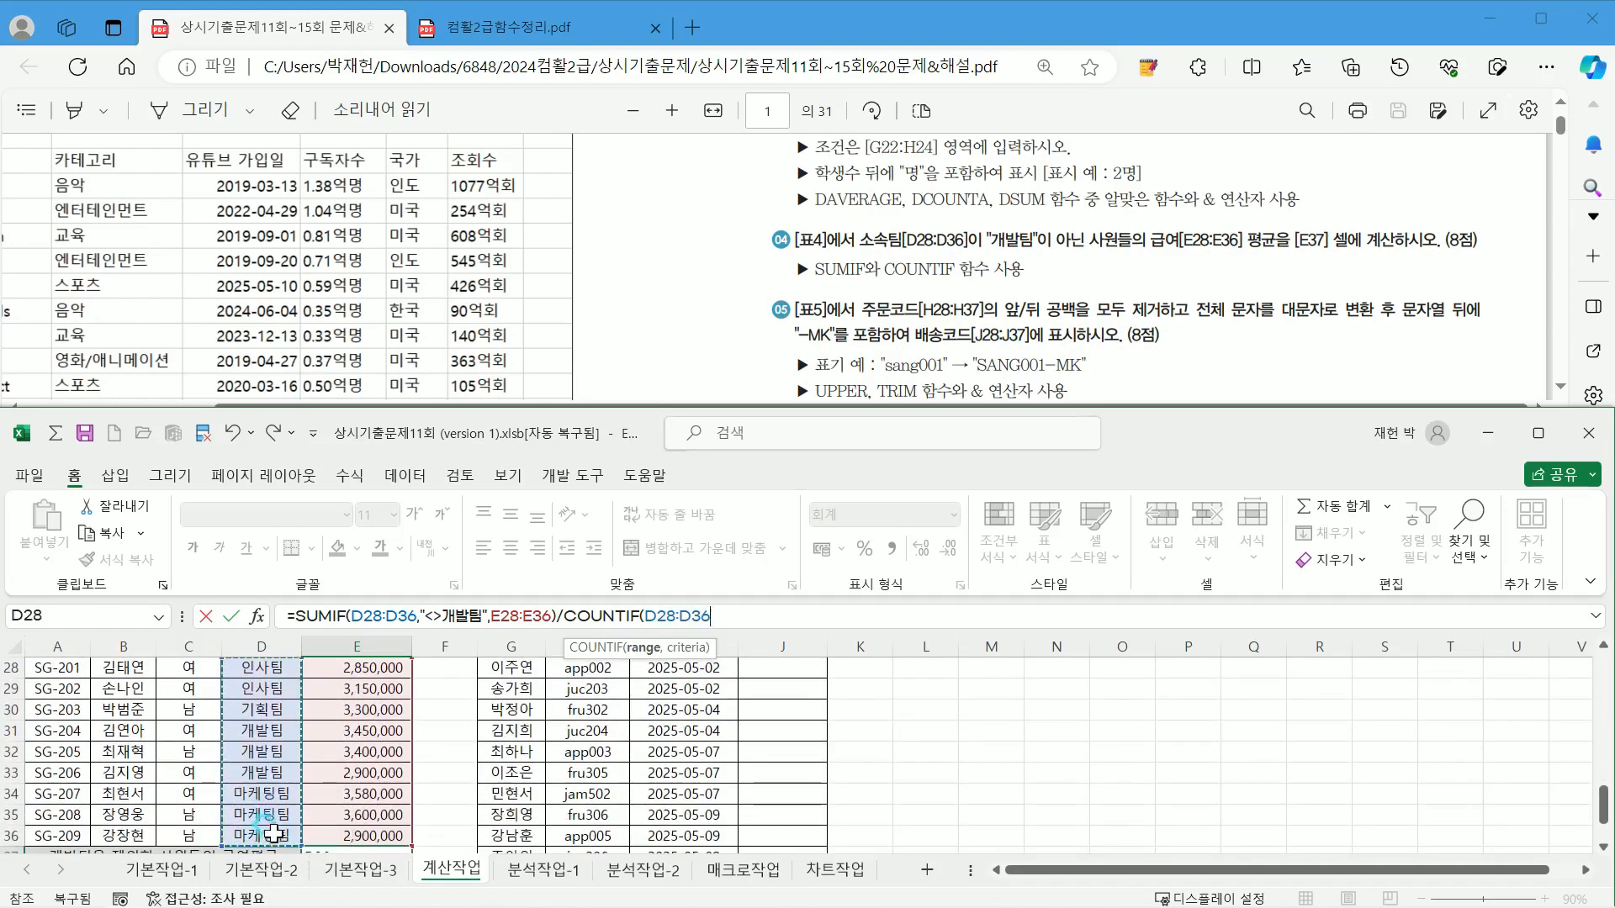
scroll(273, 828, "up", 1)
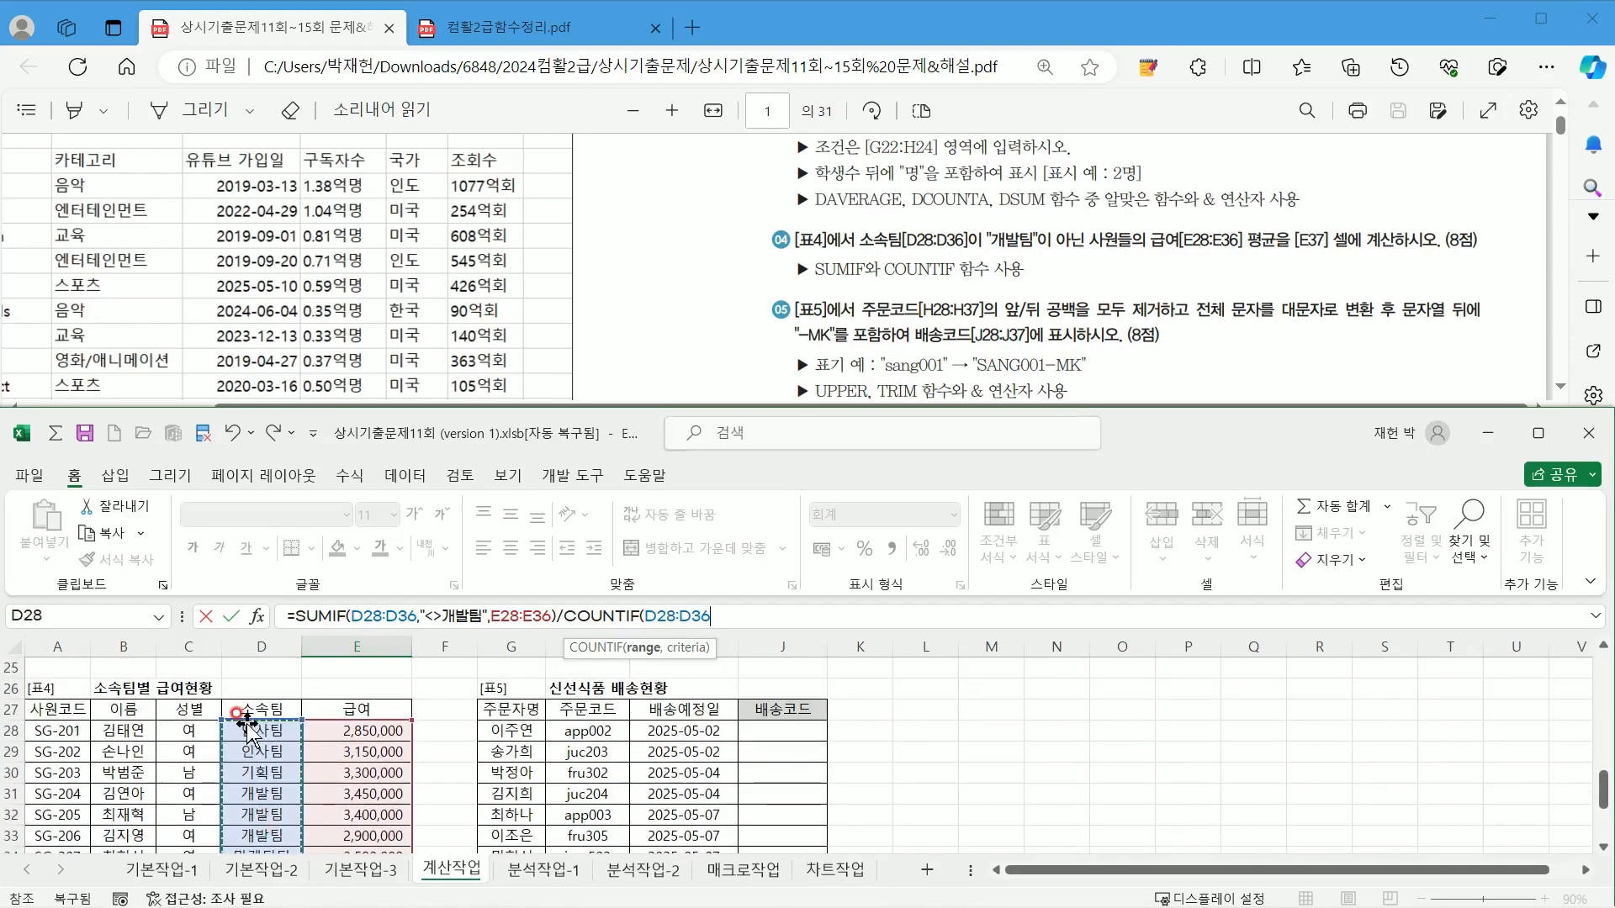
scroll(248, 723, "down", 2)
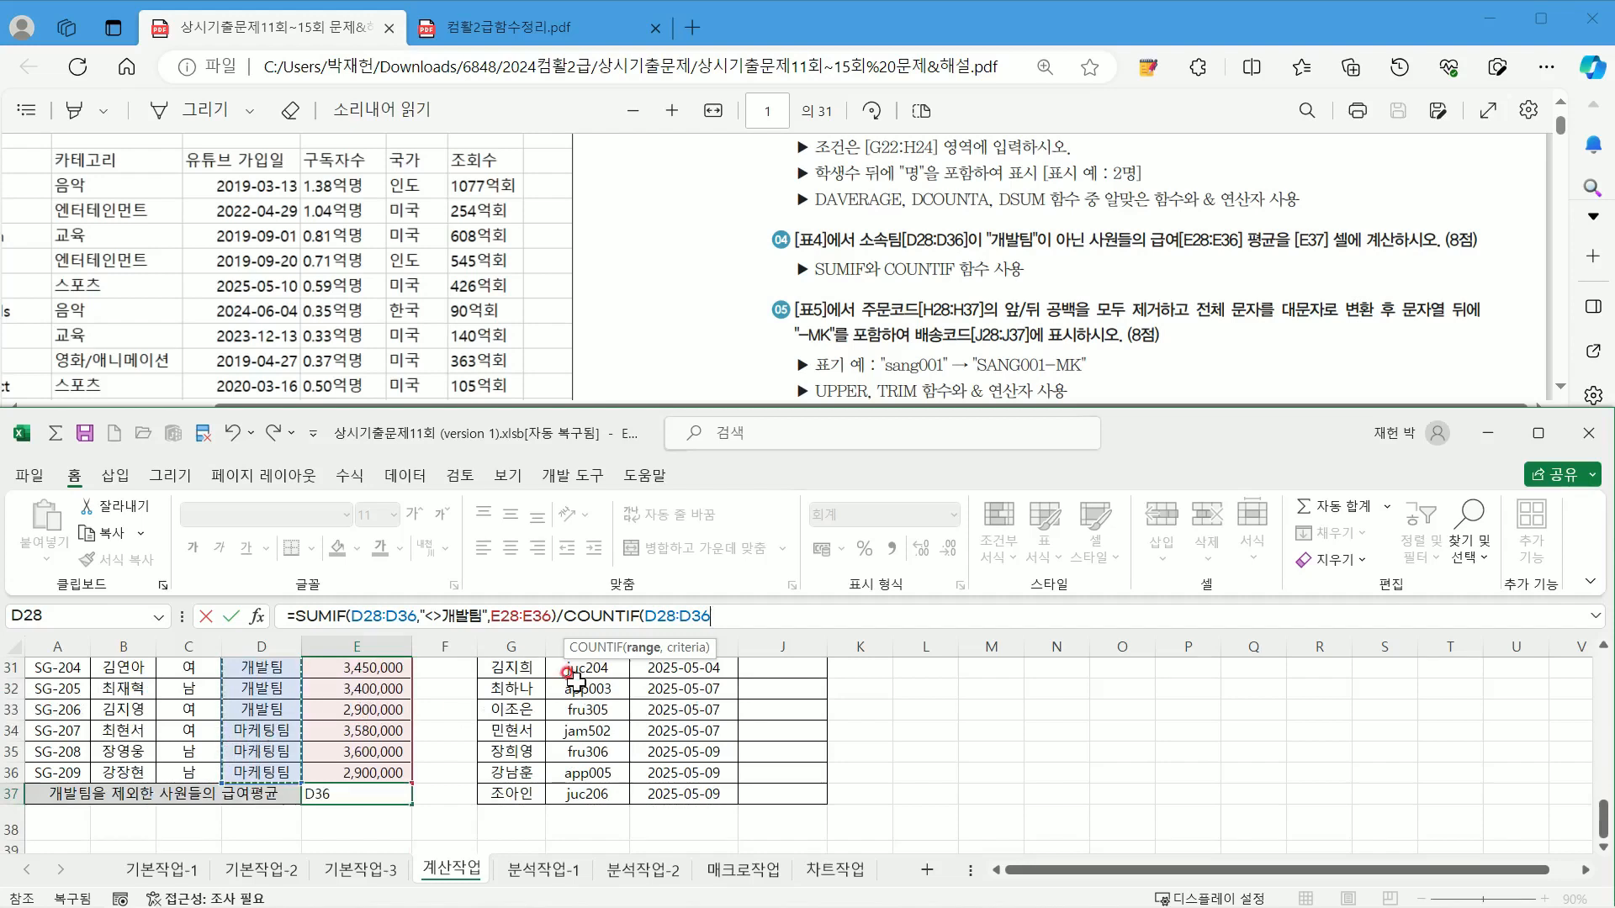
Step: Give COUNTIF the criteria "<>개발팀", commit the average formula, and review it in E37 against the 급여 table
type(",\"<>")
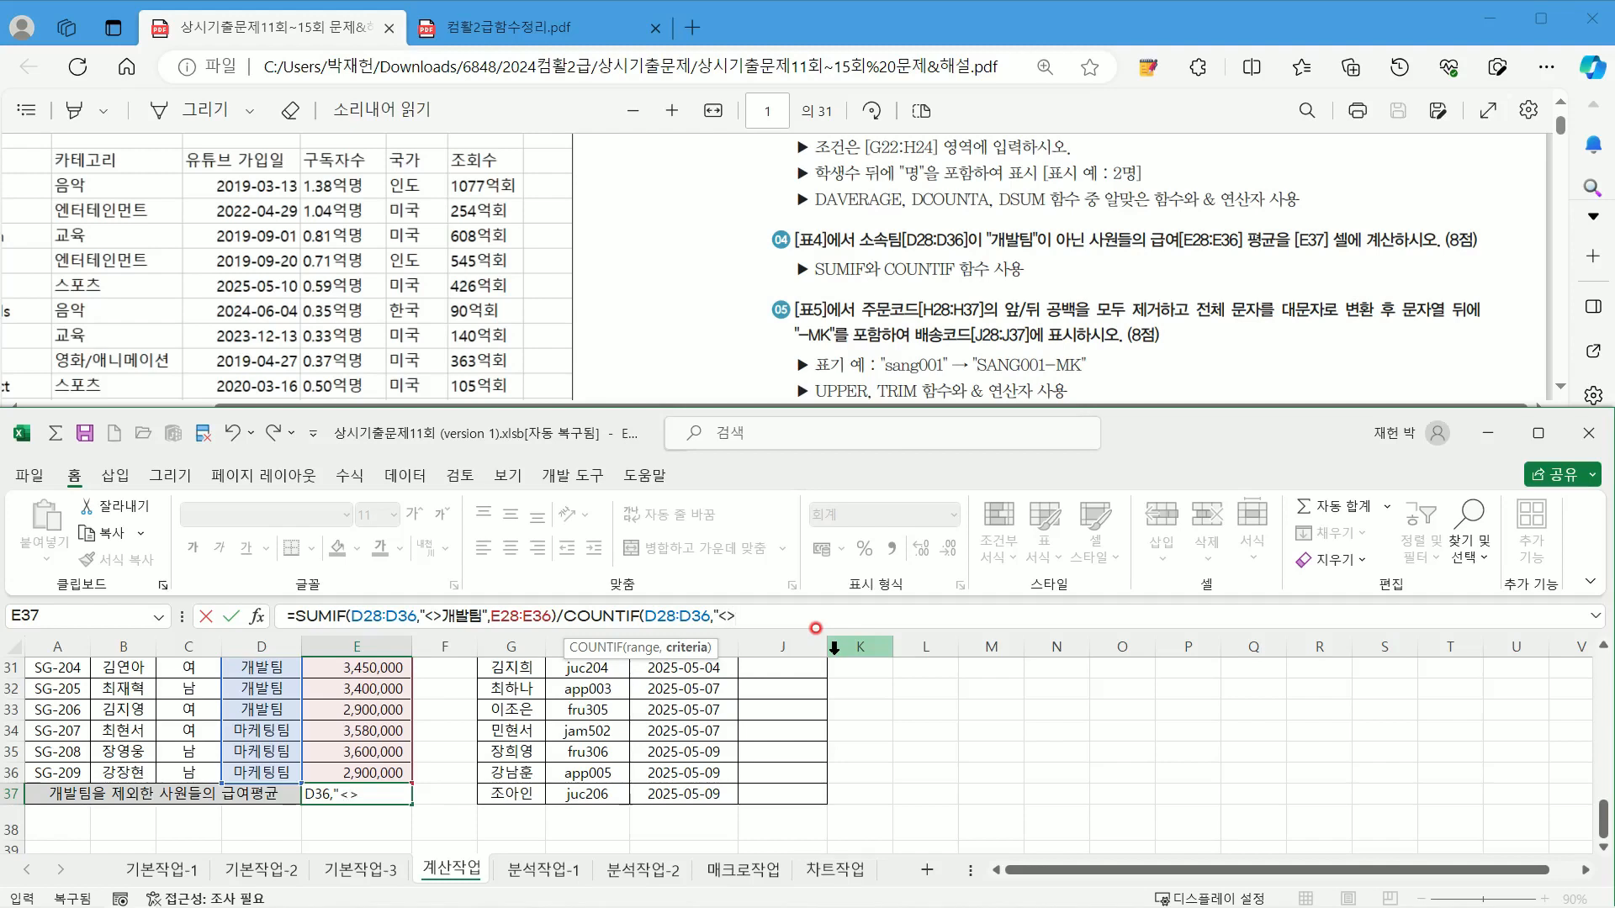
type("개발팀\")")
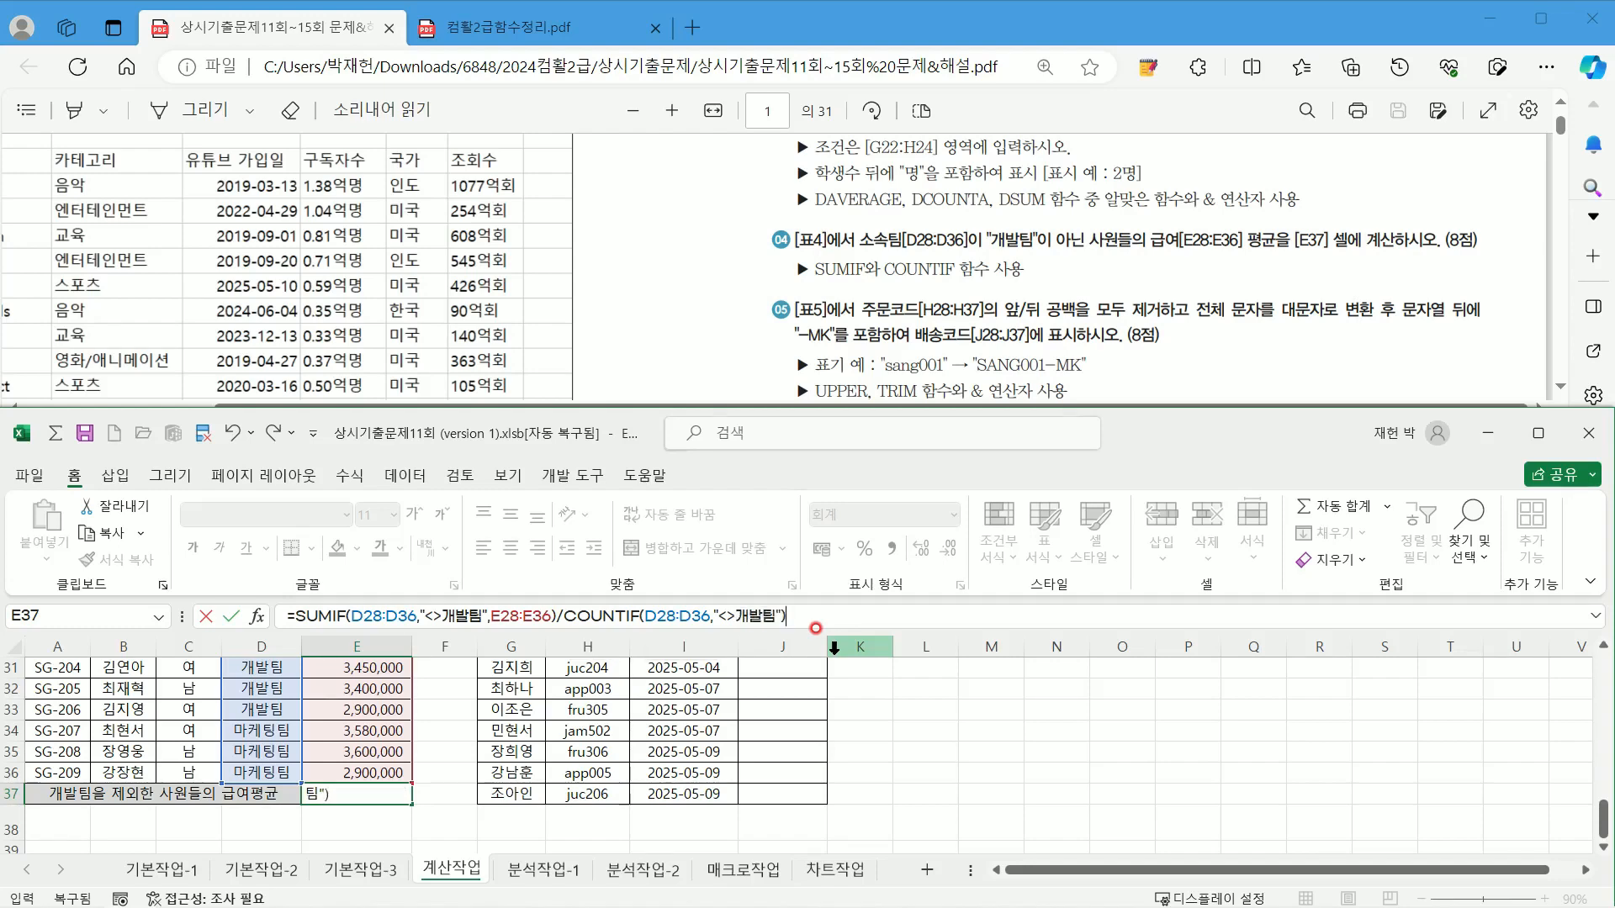
key("Return")
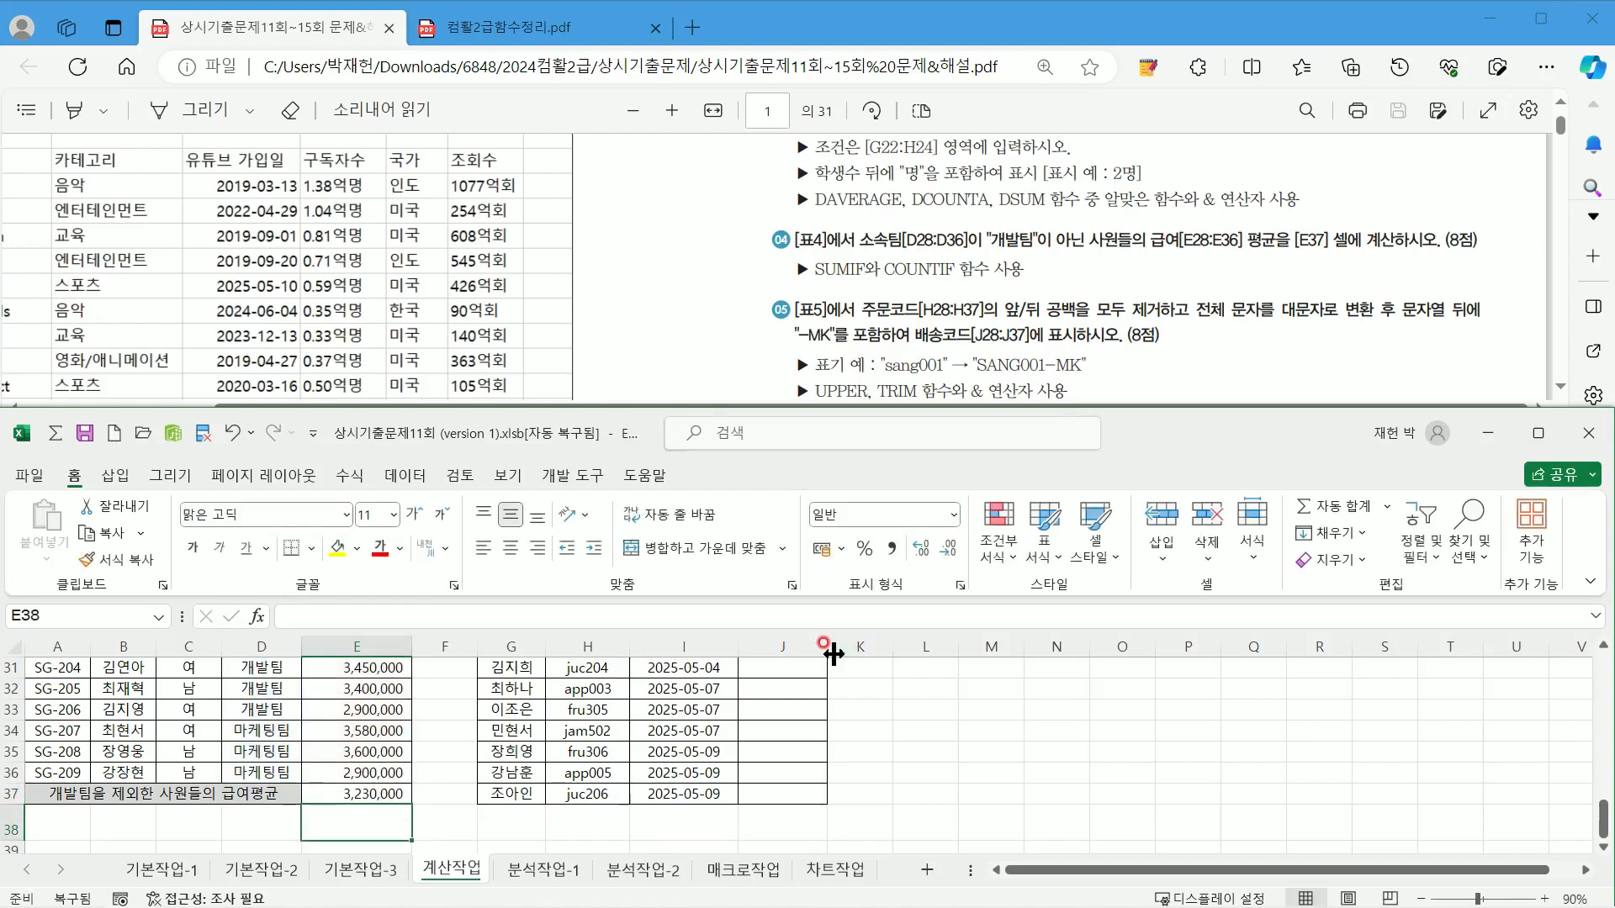
left_click(400, 789)
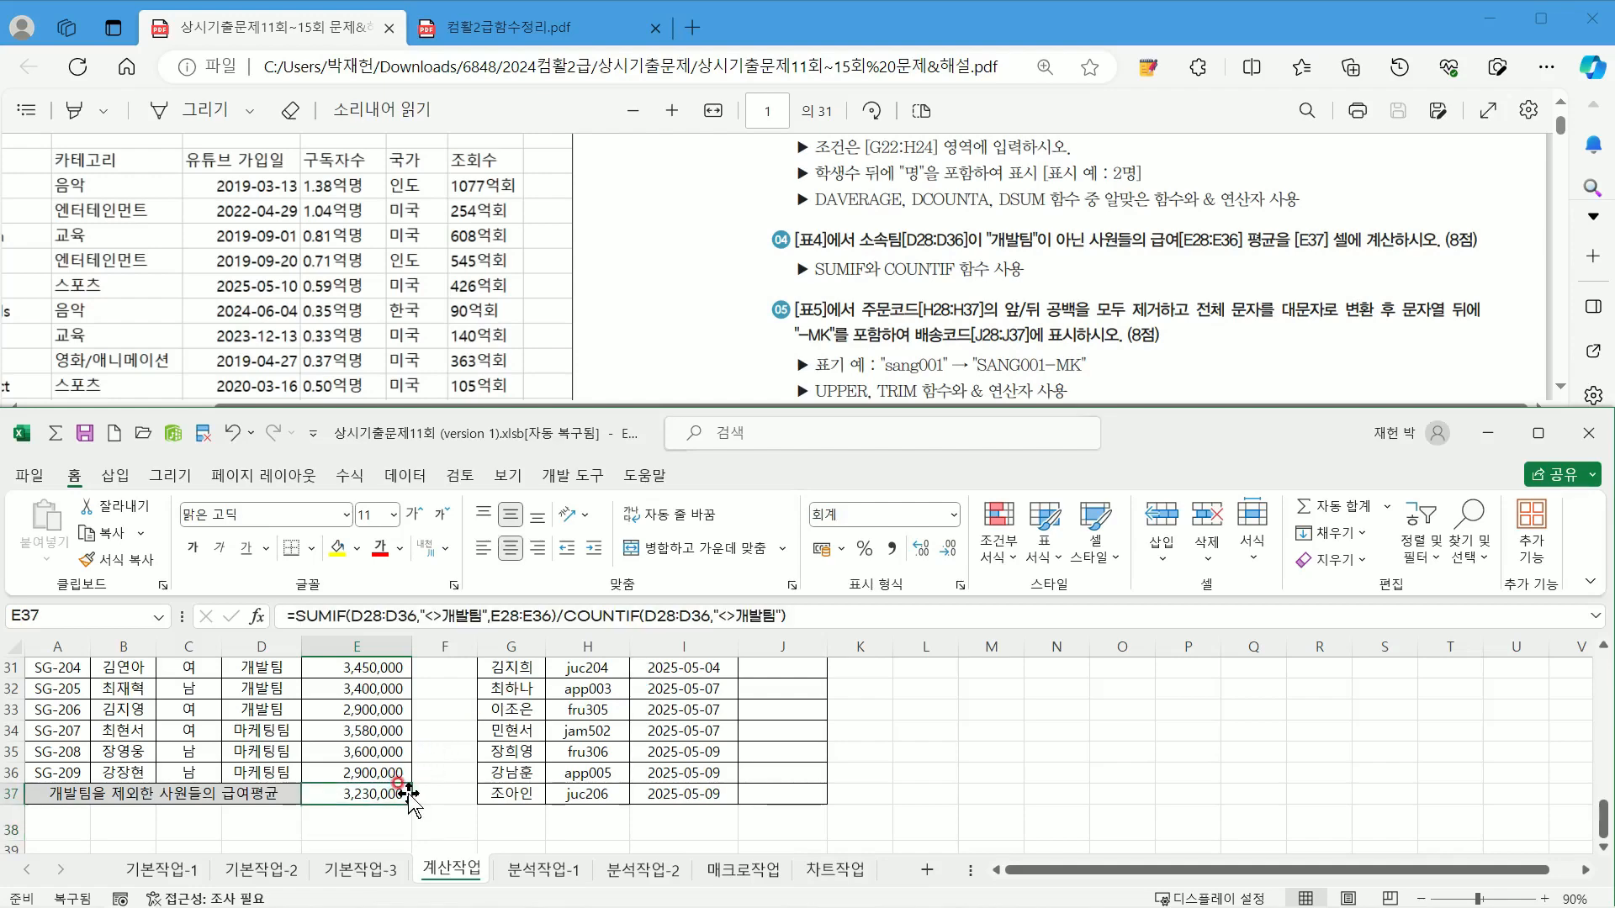
scroll(409, 794, "up", 2)
scroll(409, 794, "down", 2)
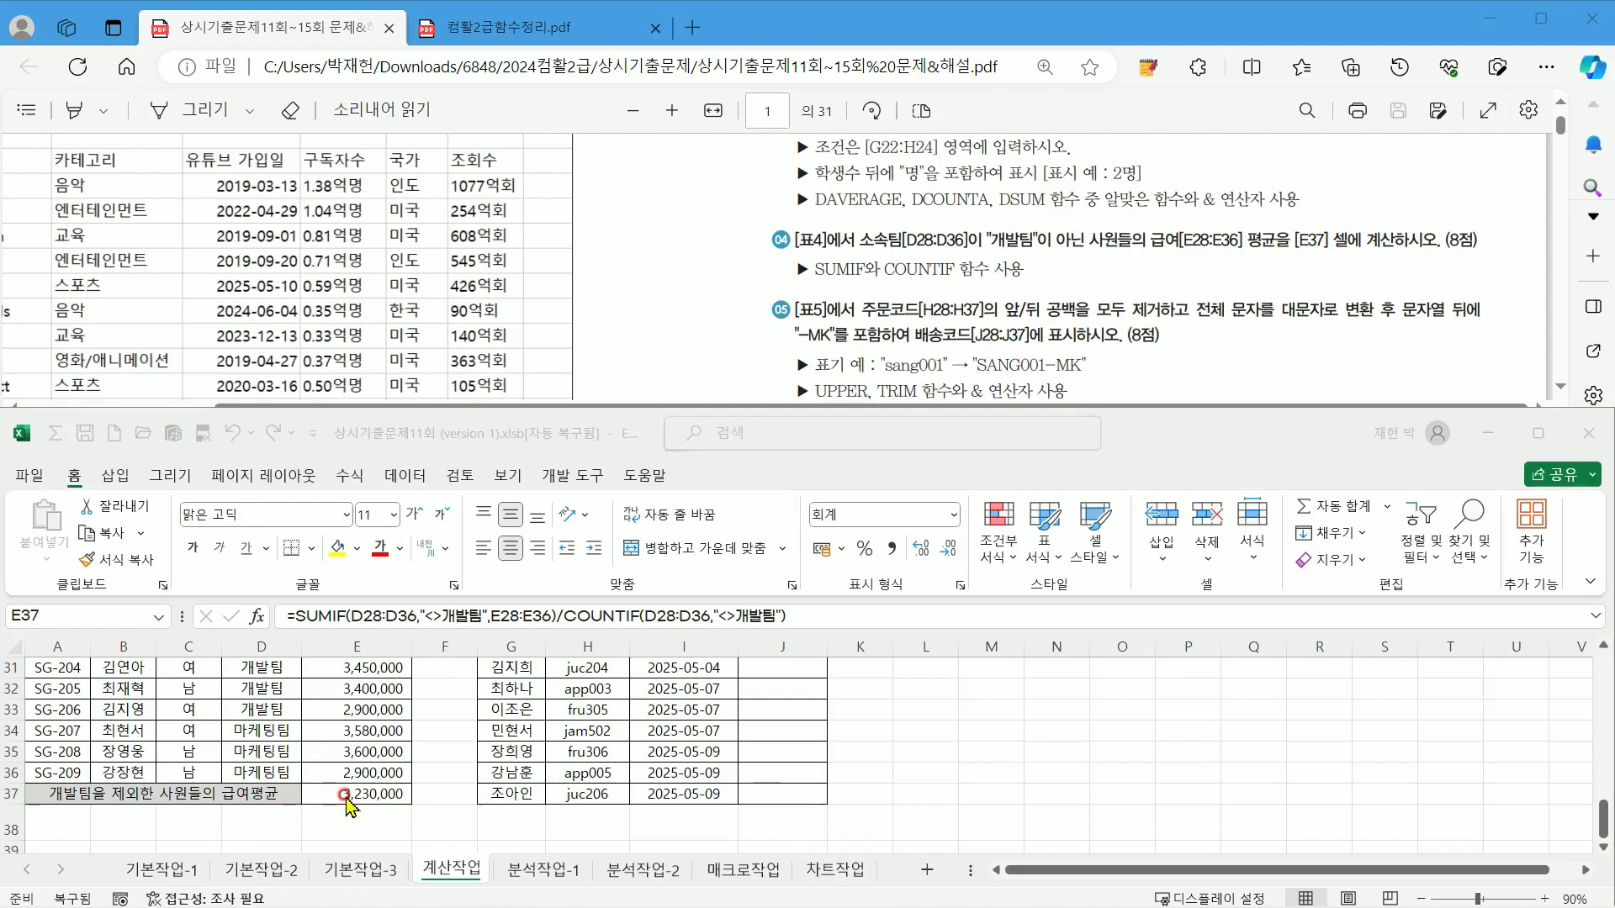
Step: Clear E37 and start a new SUMIF formula with the 소속팀 cells D28:D36 as the criteria range
left_click(386, 794)
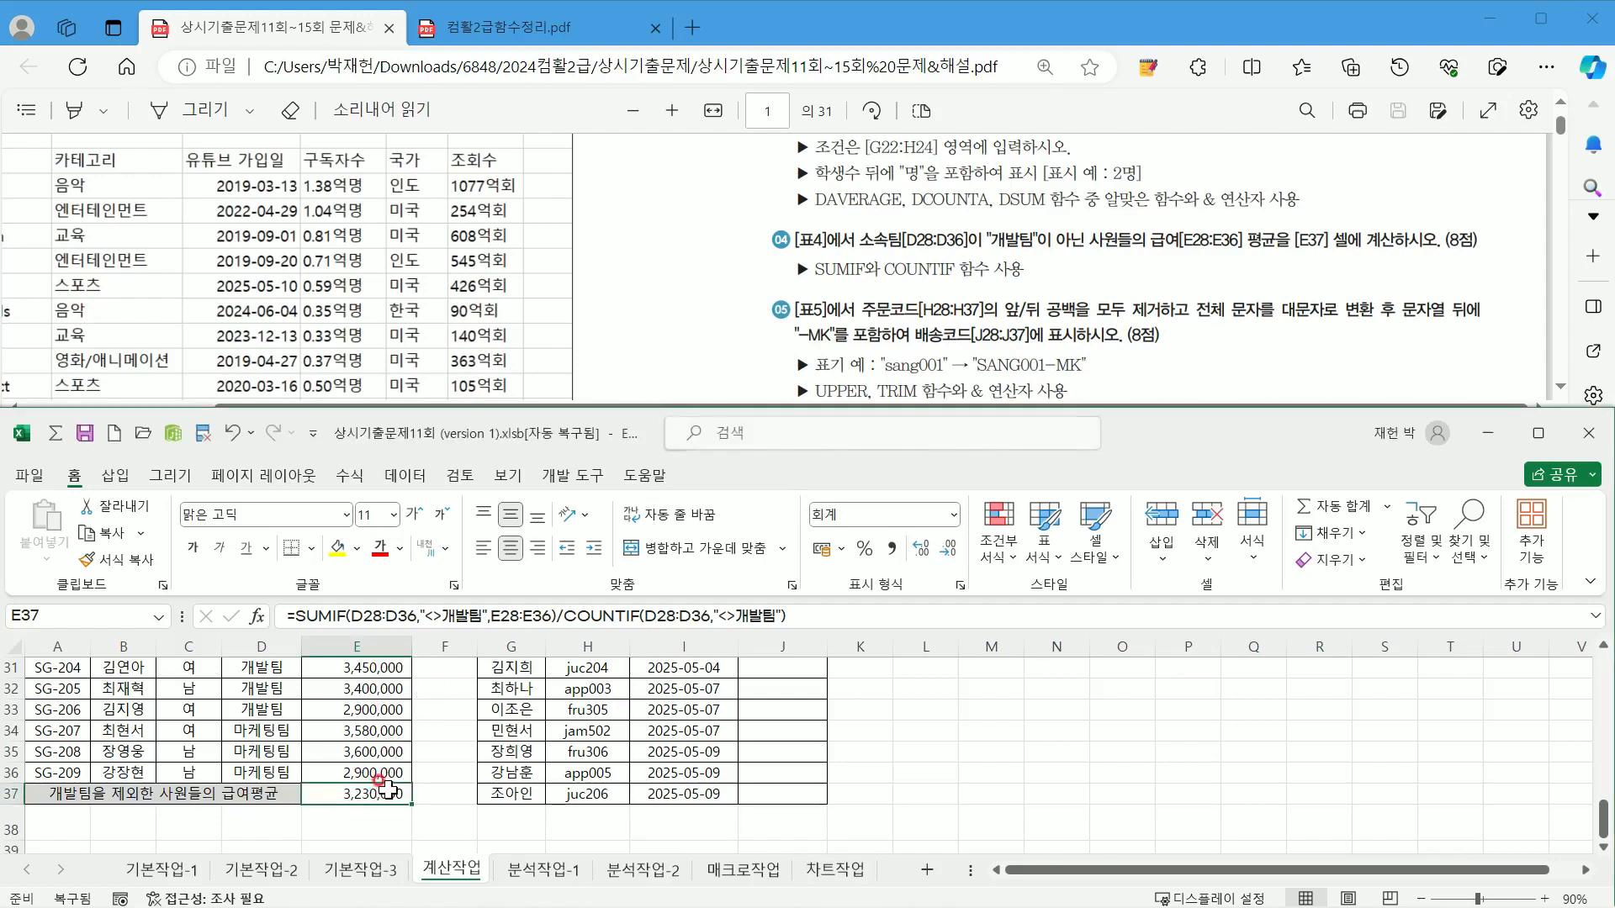
key("Delete")
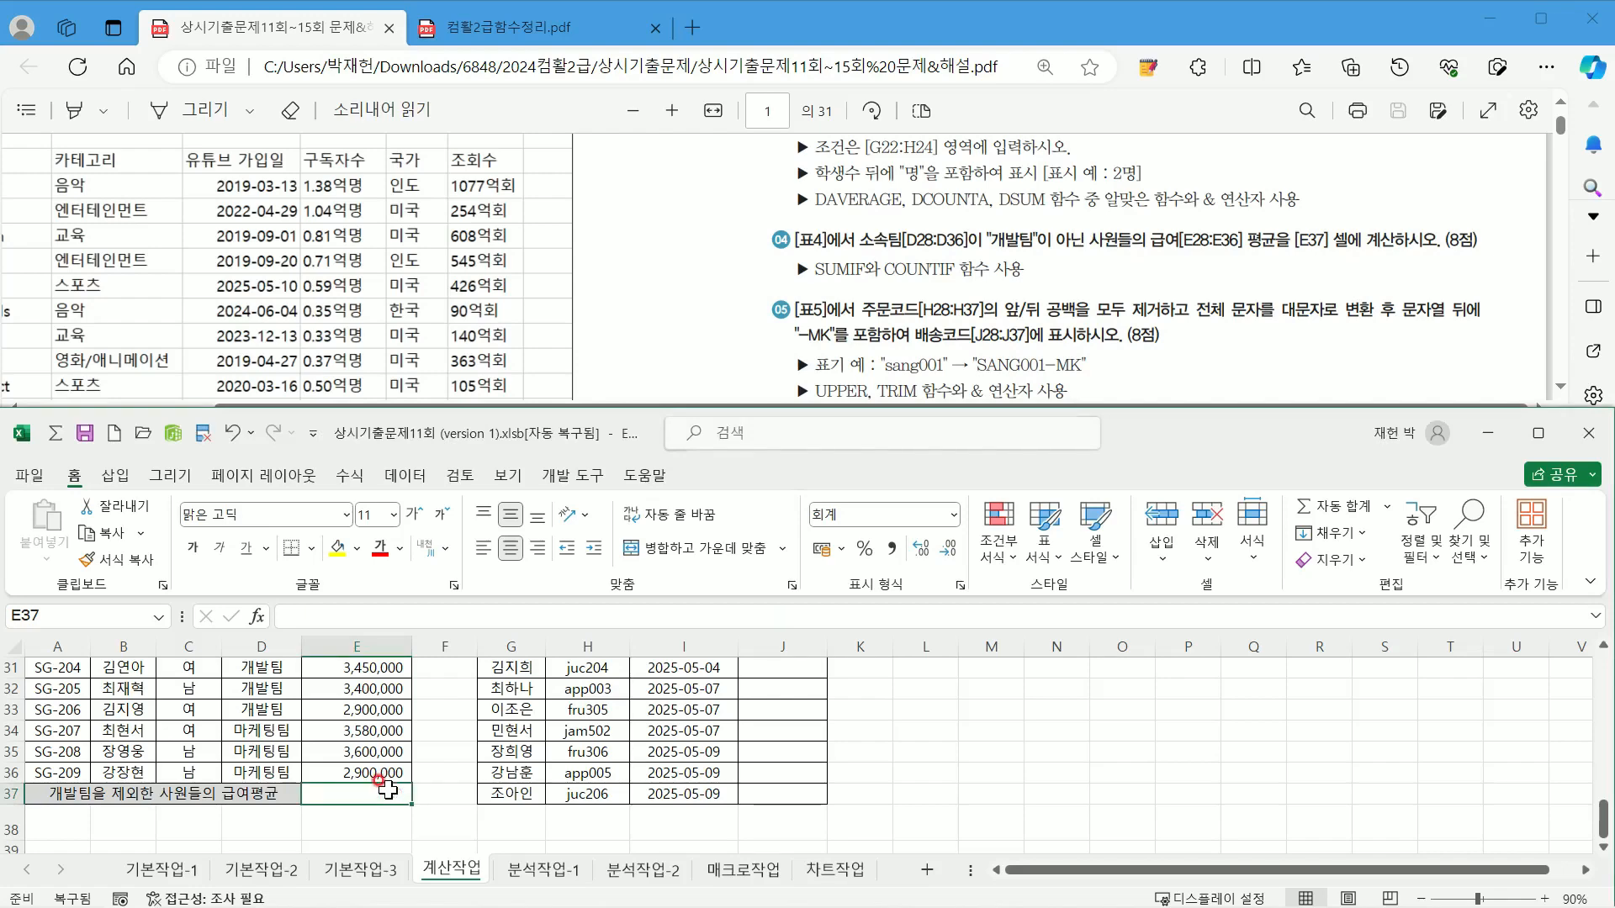
type("=ㄴ")
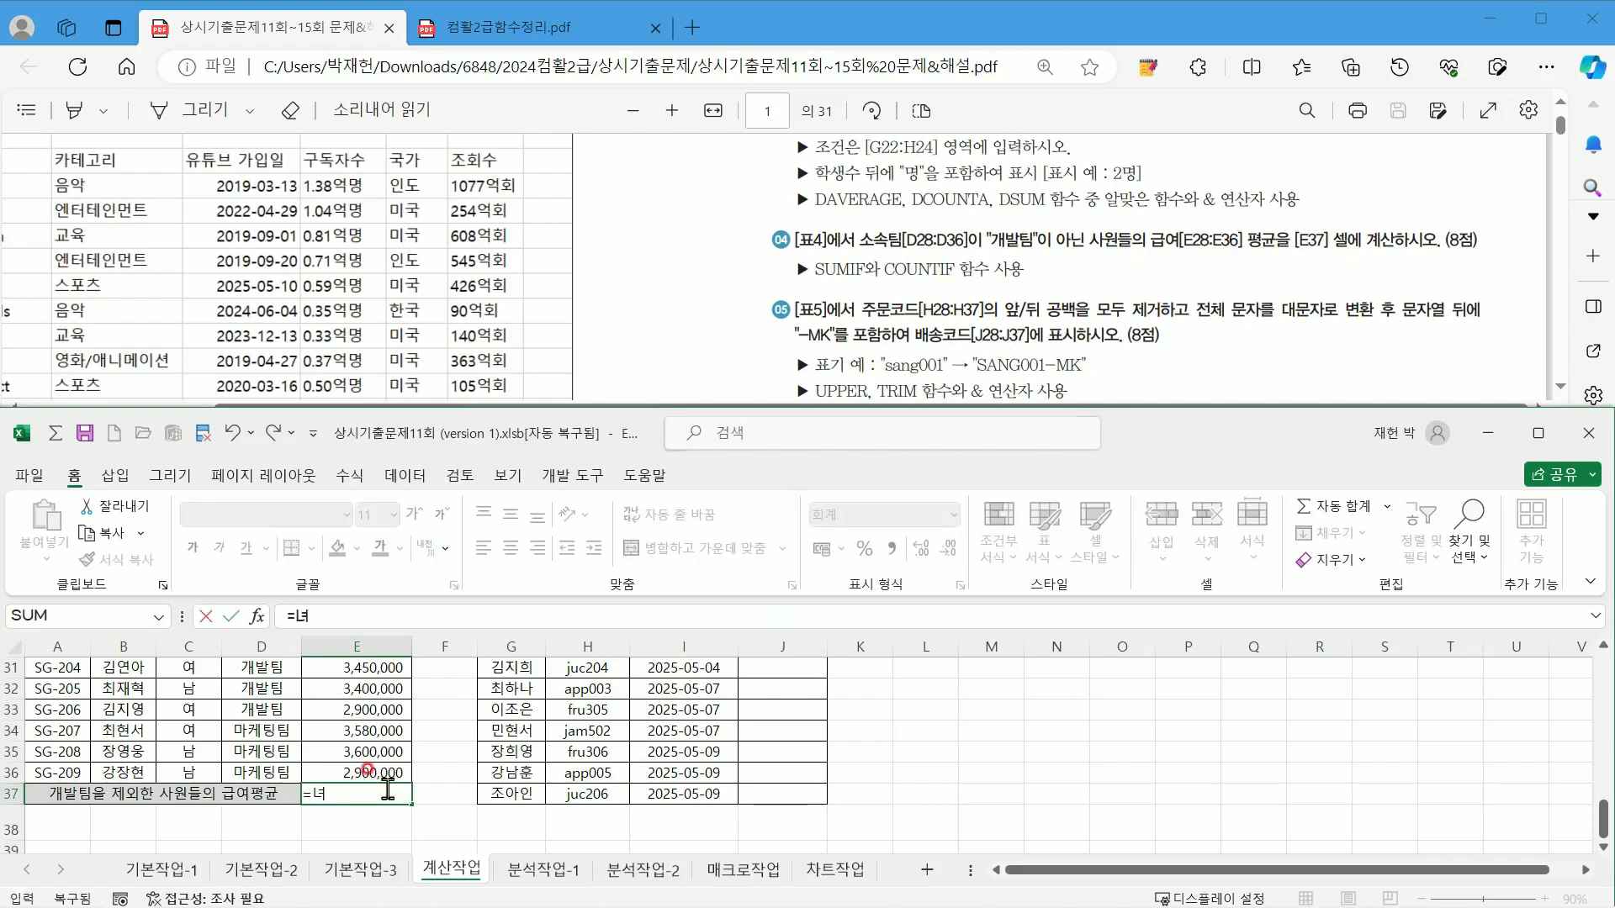
key("BackSpace")
type("sum")
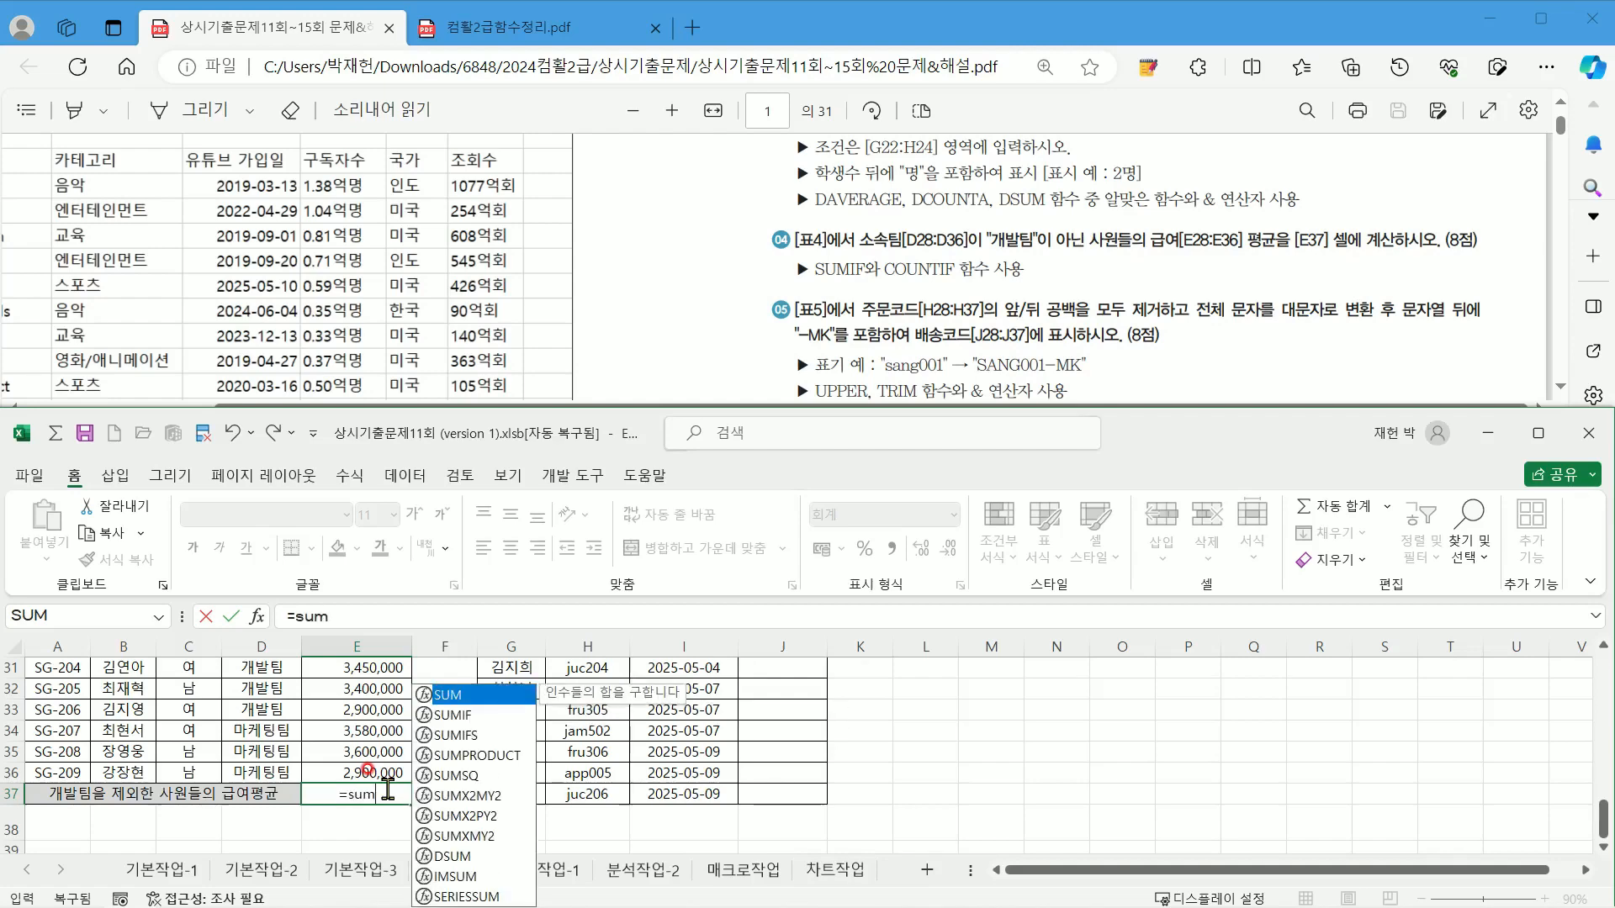
double_click(448, 715)
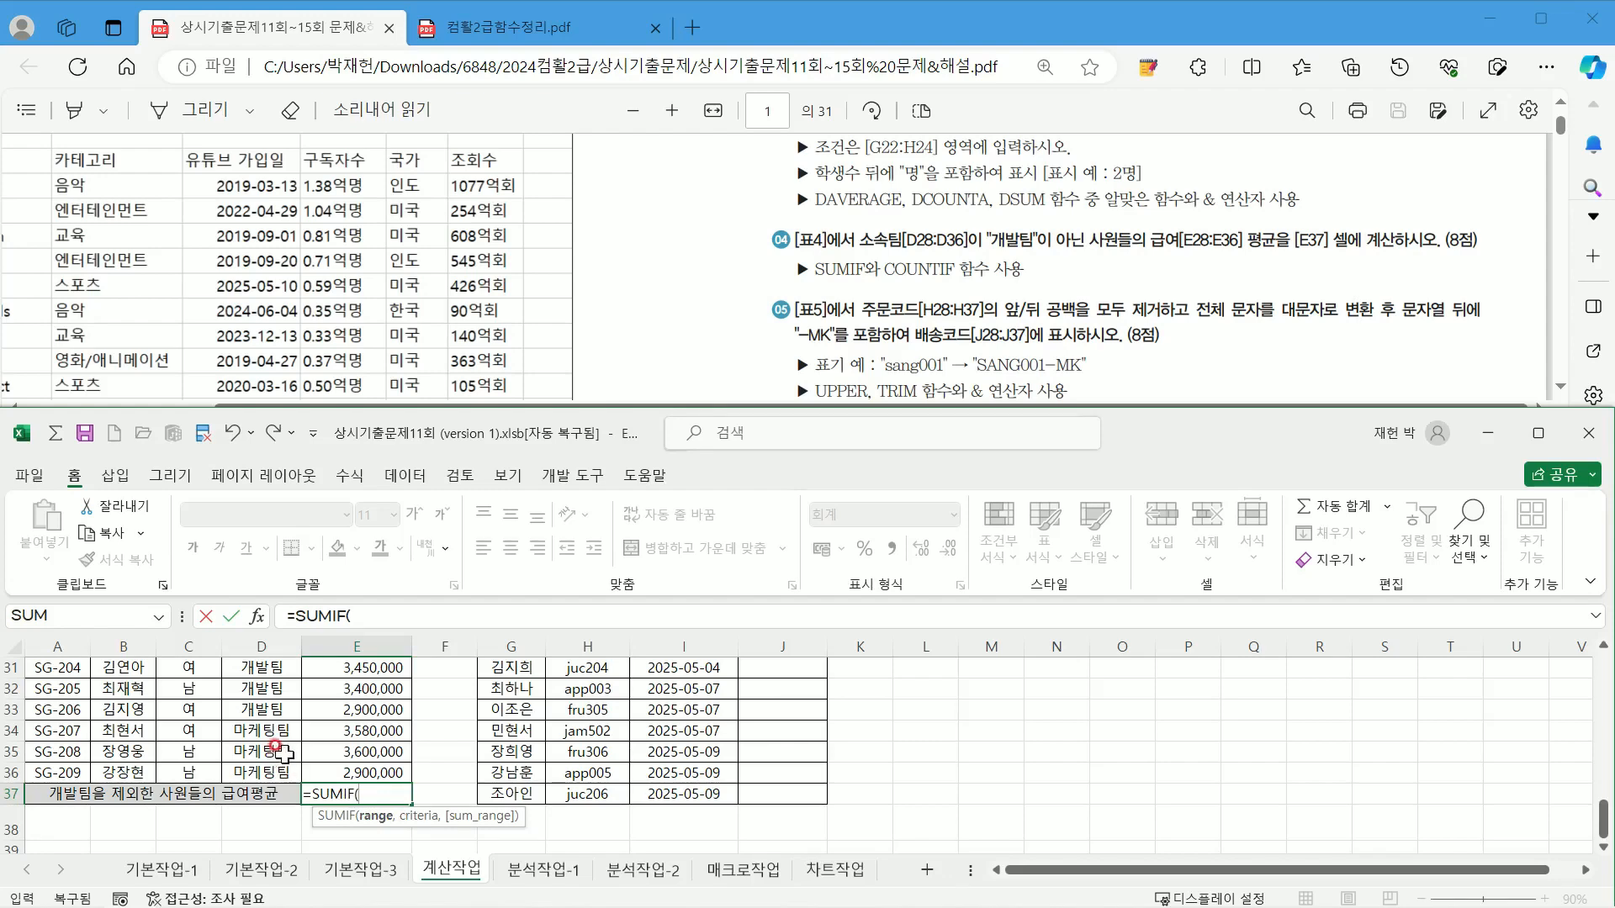
left_click_drag(261, 767, 268, 686)
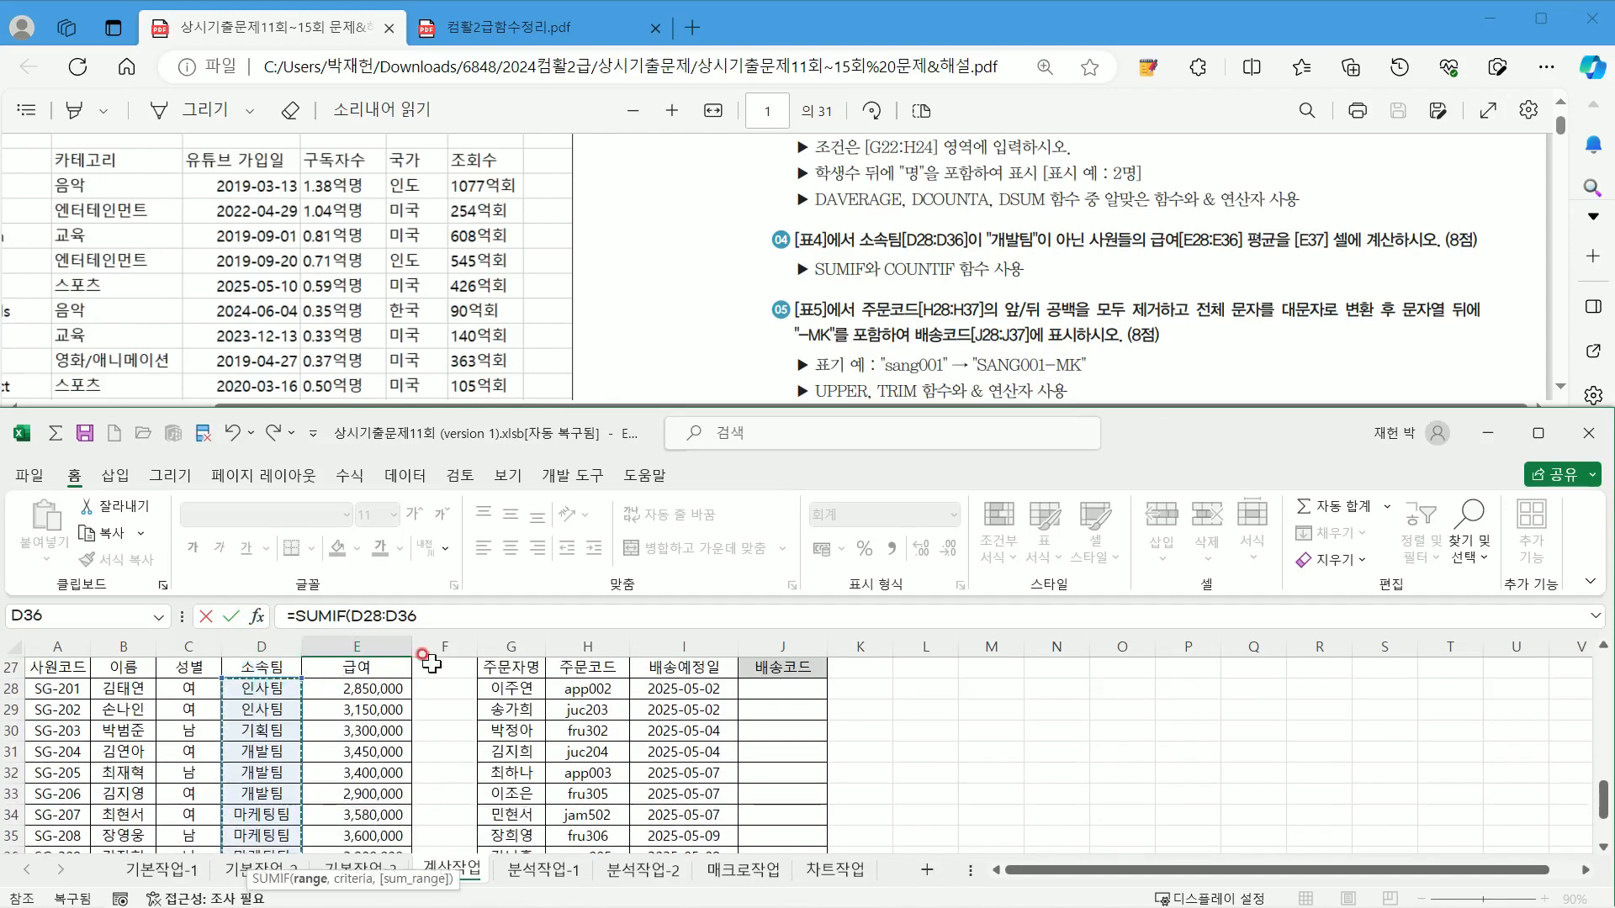
Step: Set the SUMIF criteria to "<>개발팀" and its sum range to the 급여 cells E28:E36
left_click(450, 624)
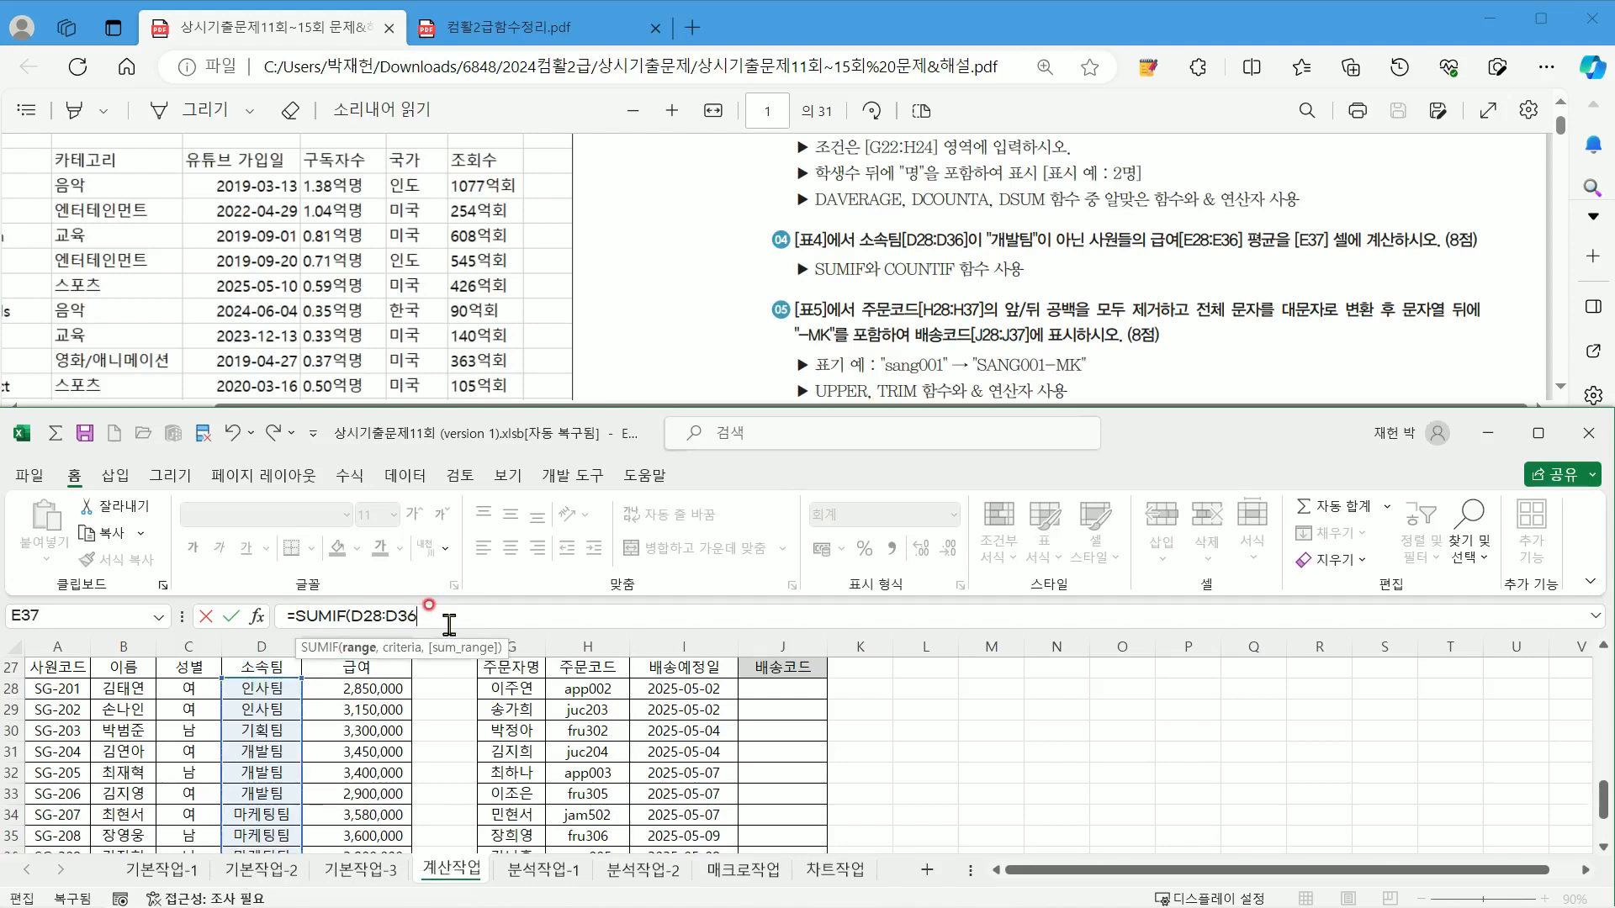
type("\"")
type(",\"<>")
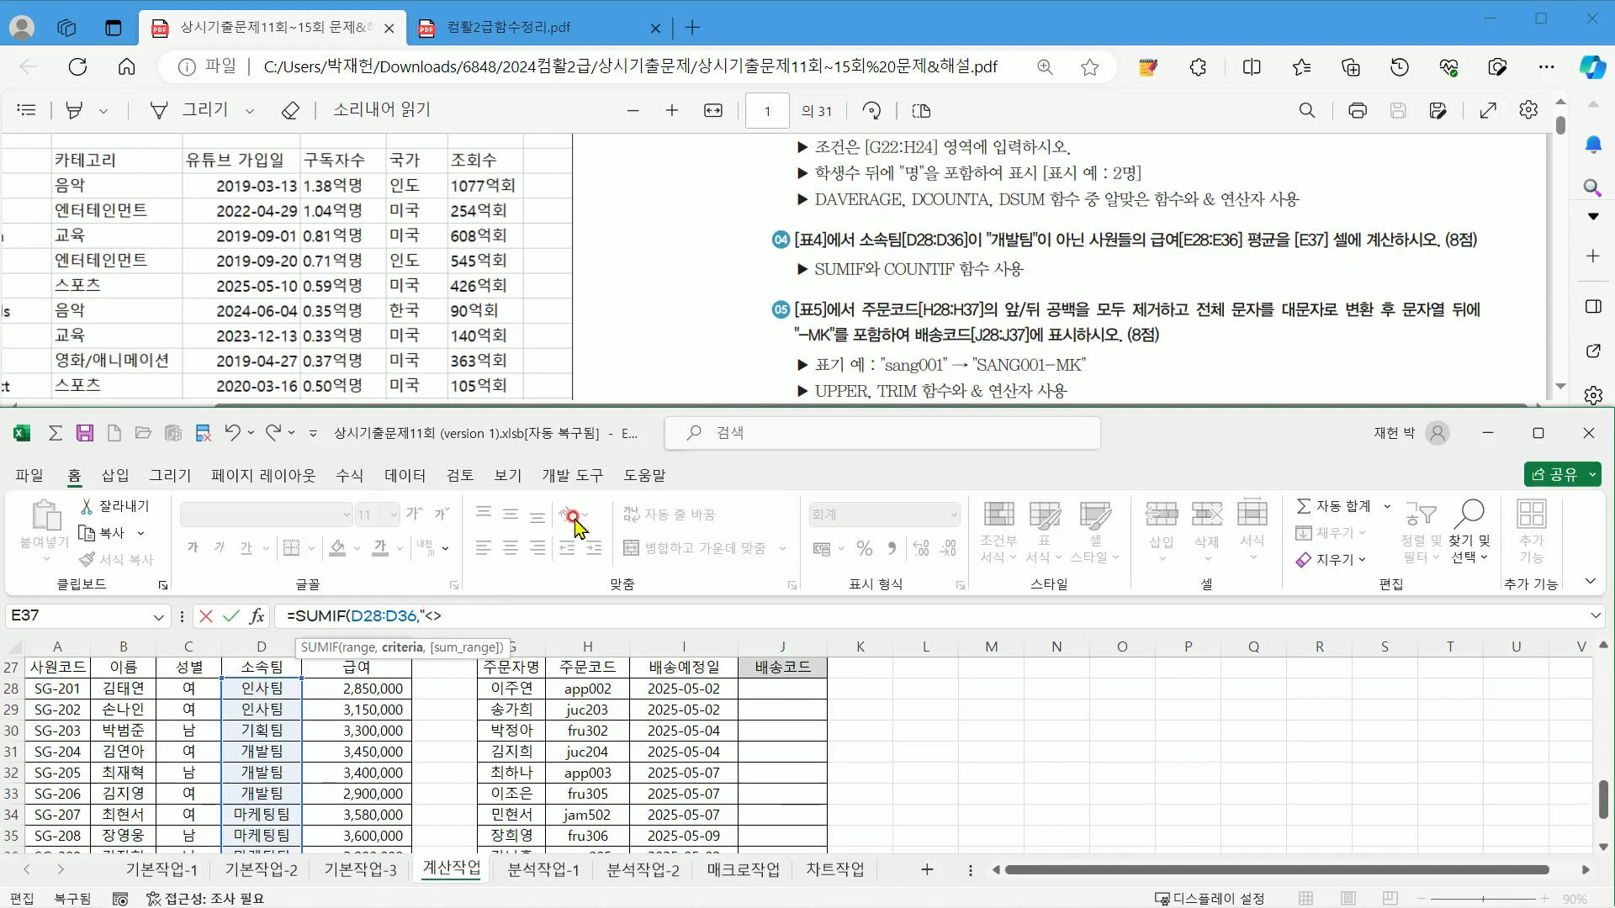
type("개발팀\",")
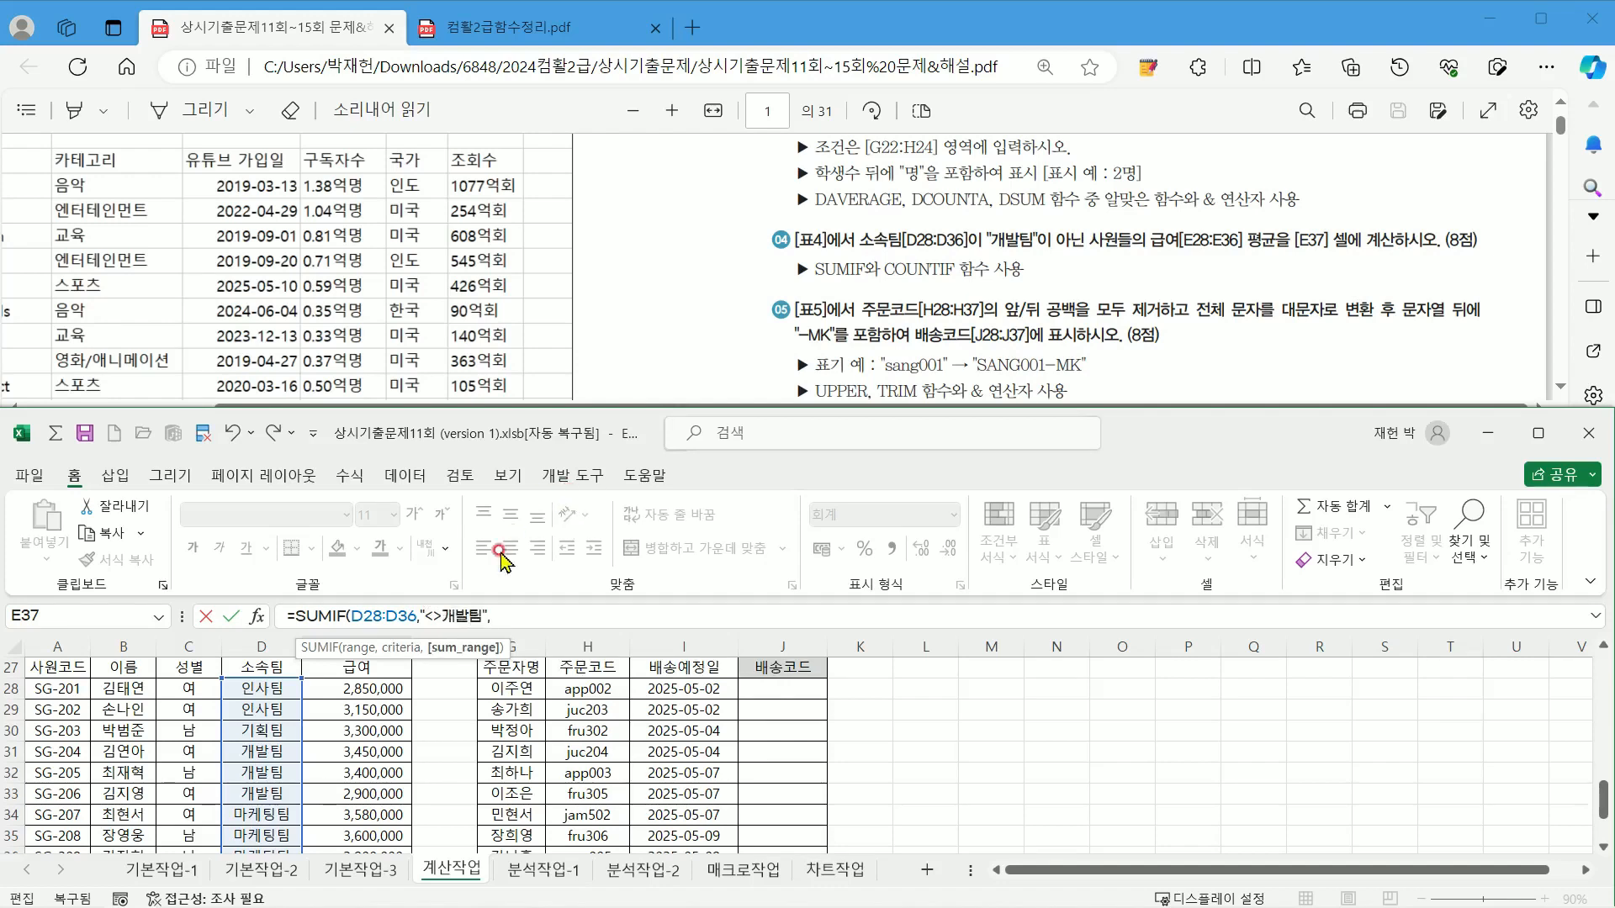
left_click_drag(363, 691, 403, 765)
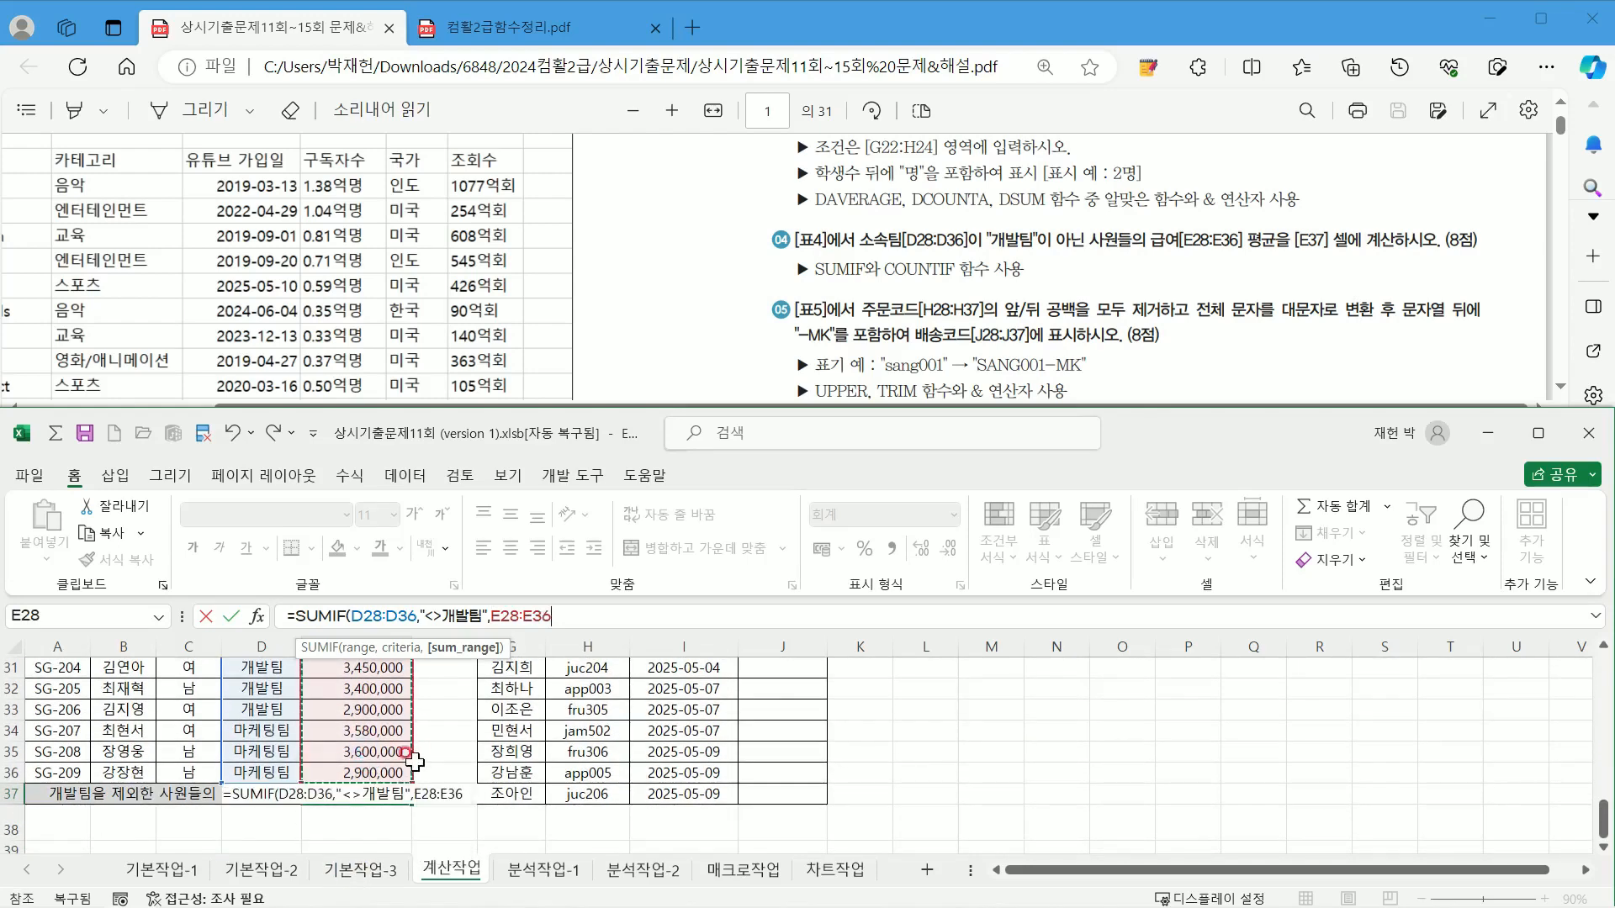
Step: Close the SUMIF function and divide it by a COUNTIF function in the same formula
type(")/cpi")
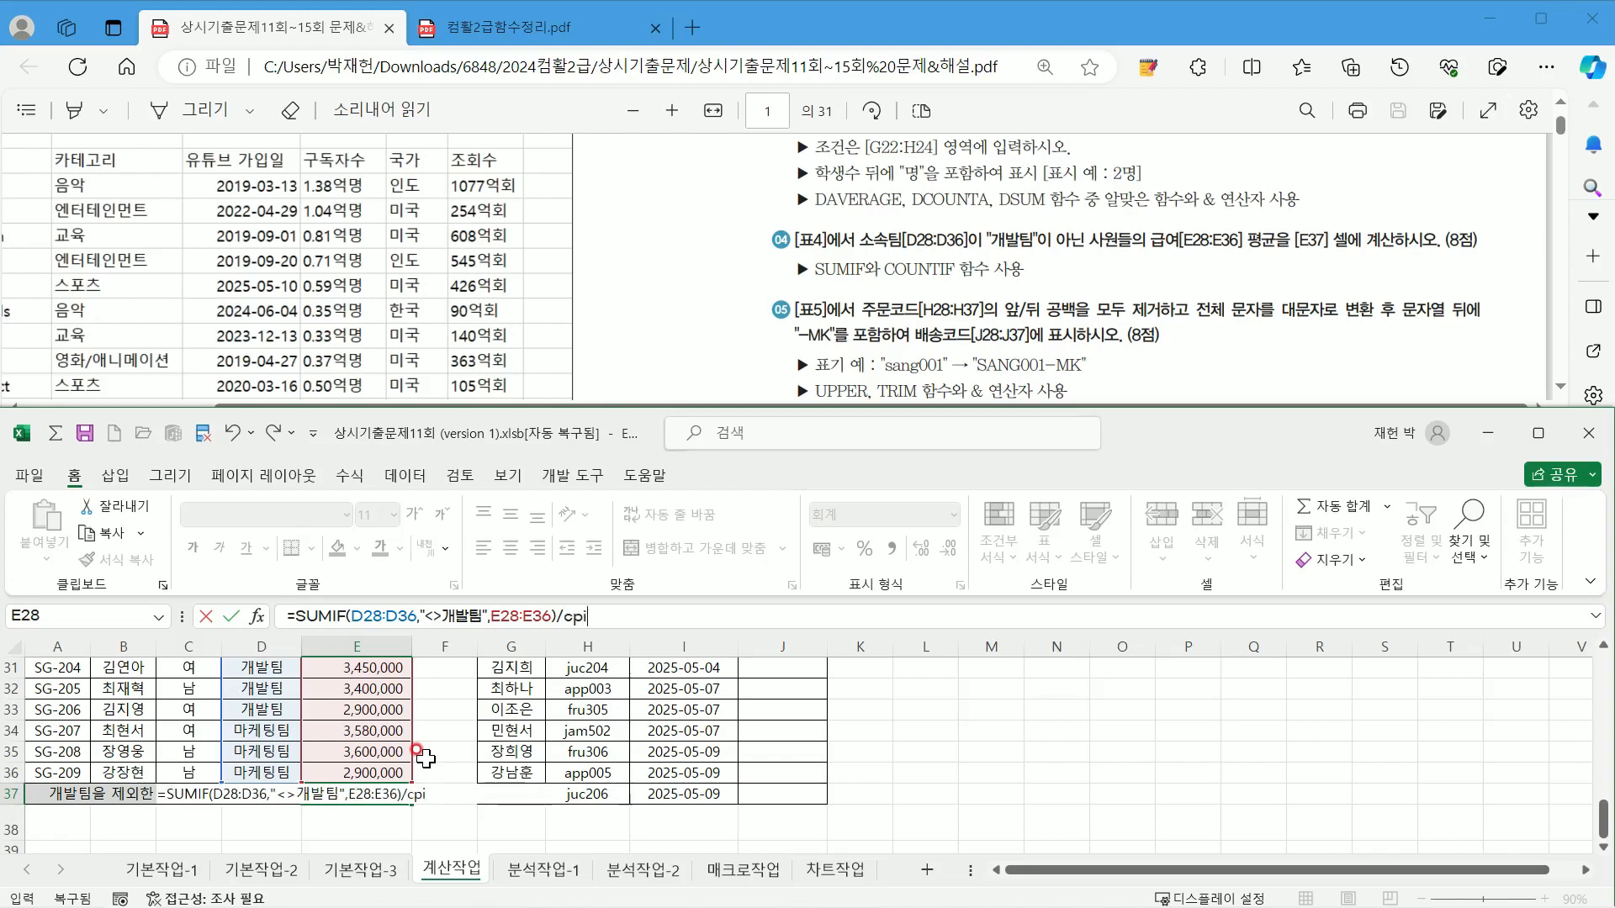
key("BackSpace")
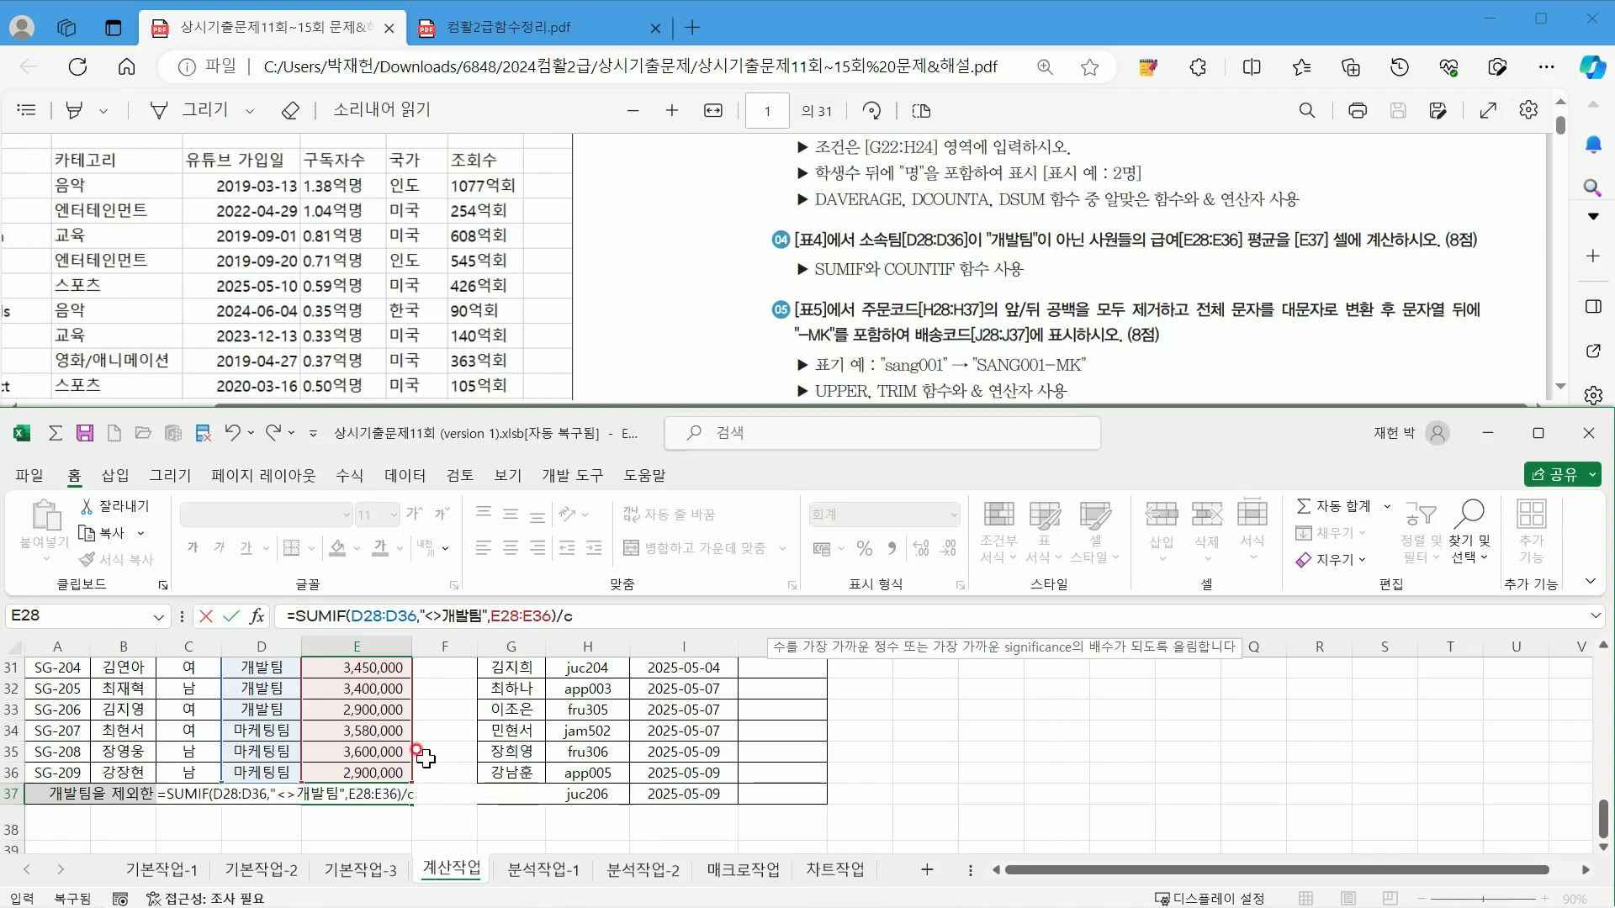
type("ou")
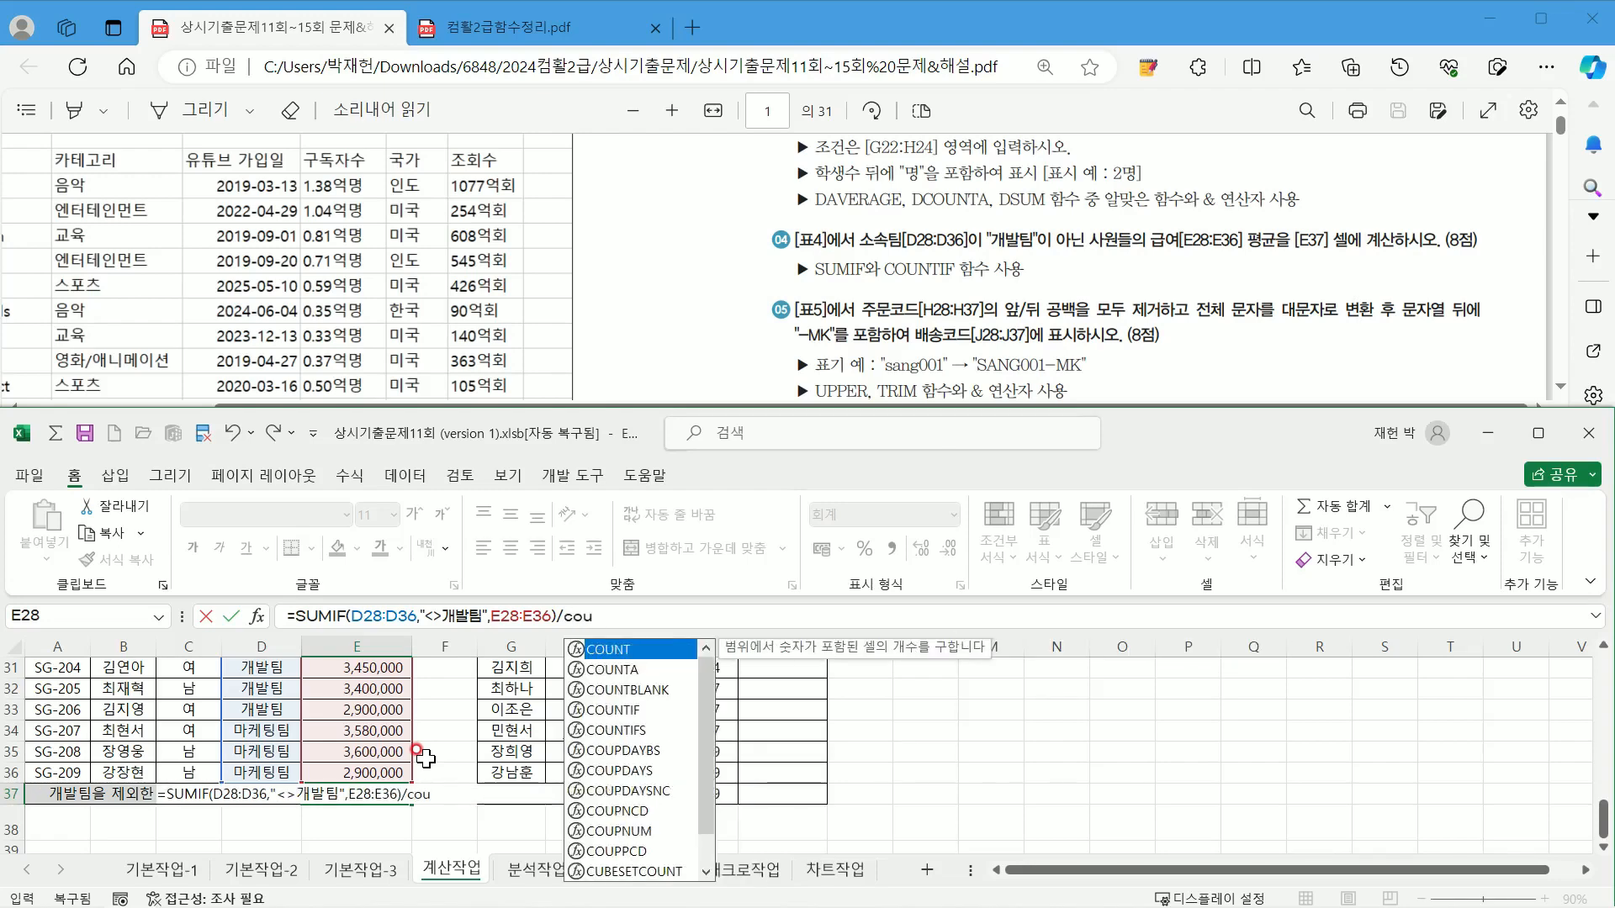
double_click(604, 711)
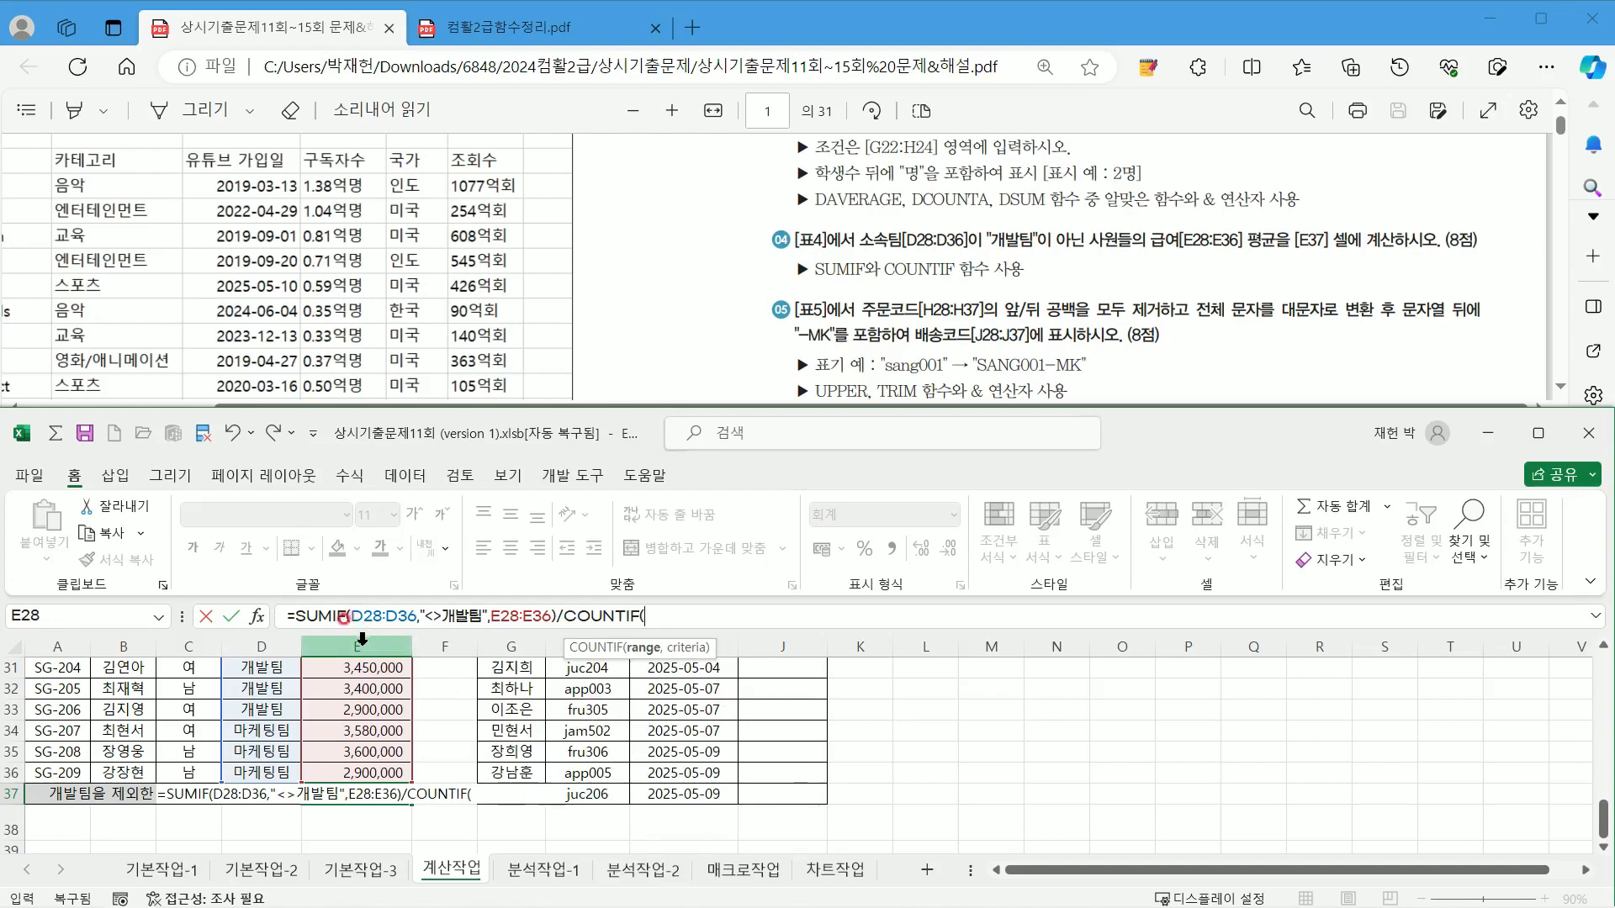
Step: Copy the SUMIF arguments D28:D36,"<>개발팀" into COUNTIF, close the function, and commit the formula in E37
scroll(251, 791, "up", 2)
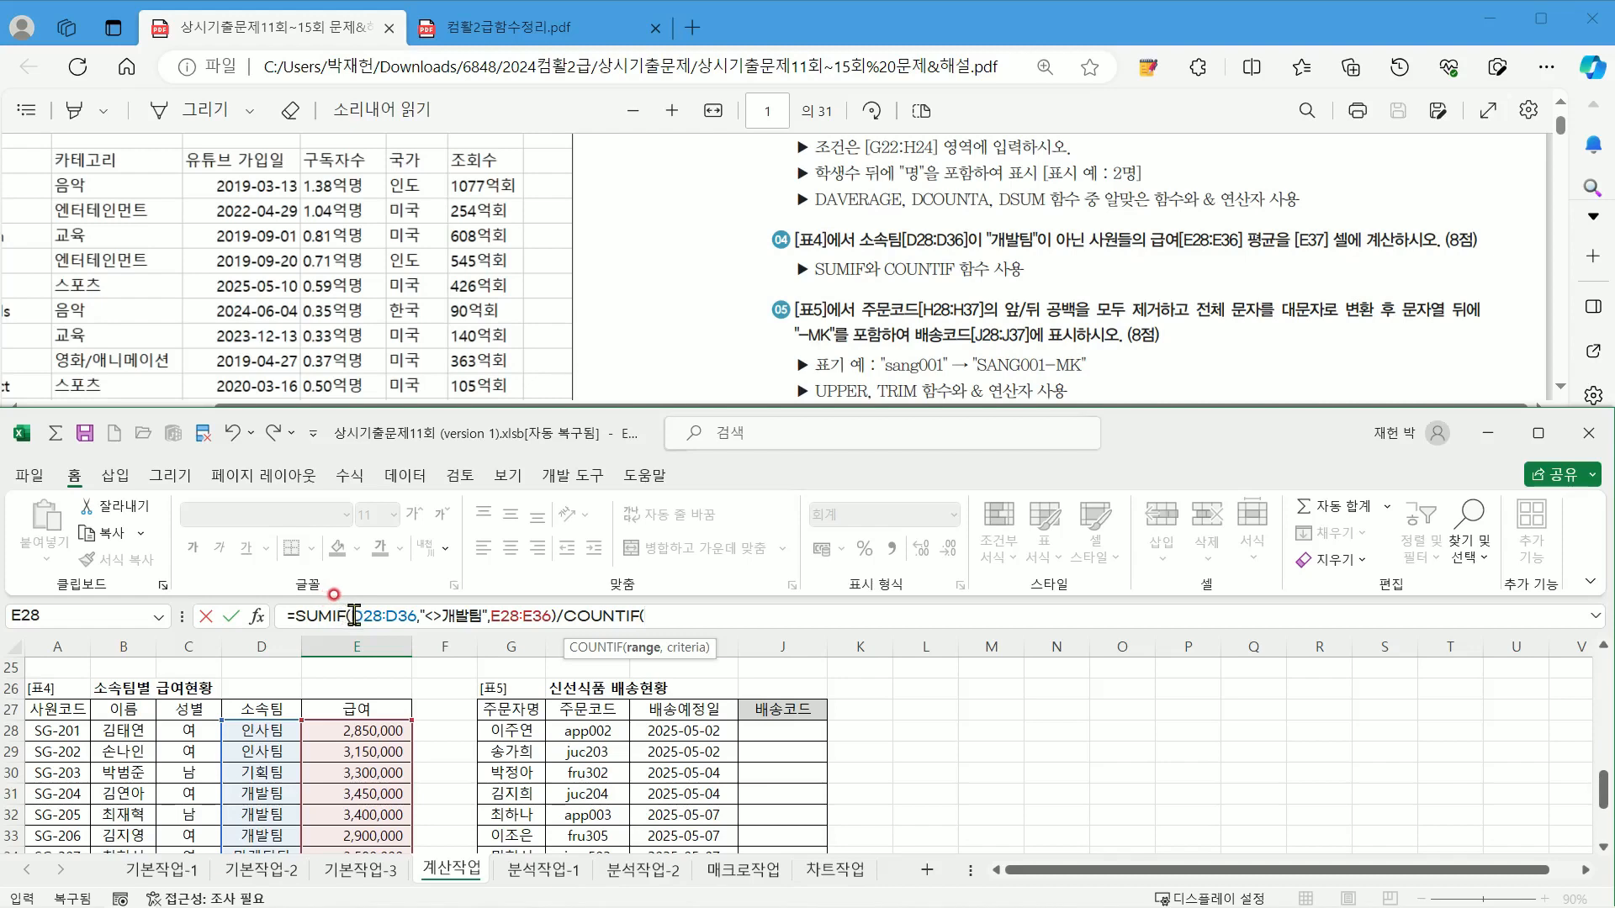
left_click_drag(353, 616, 487, 627)
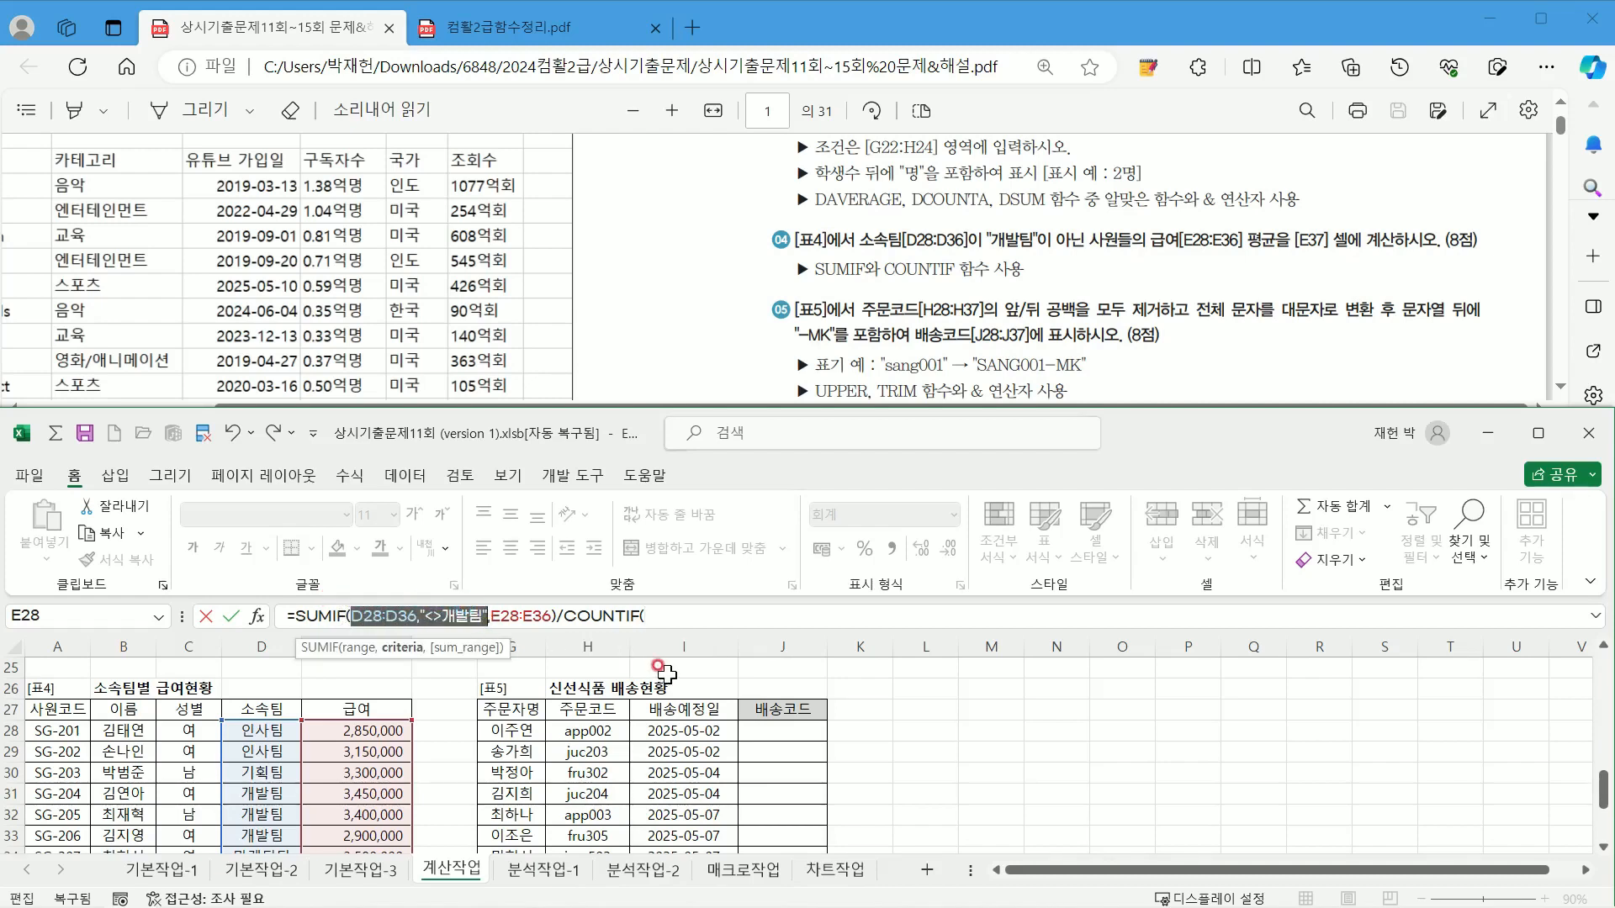
key("ctrl+c")
left_click(665, 616)
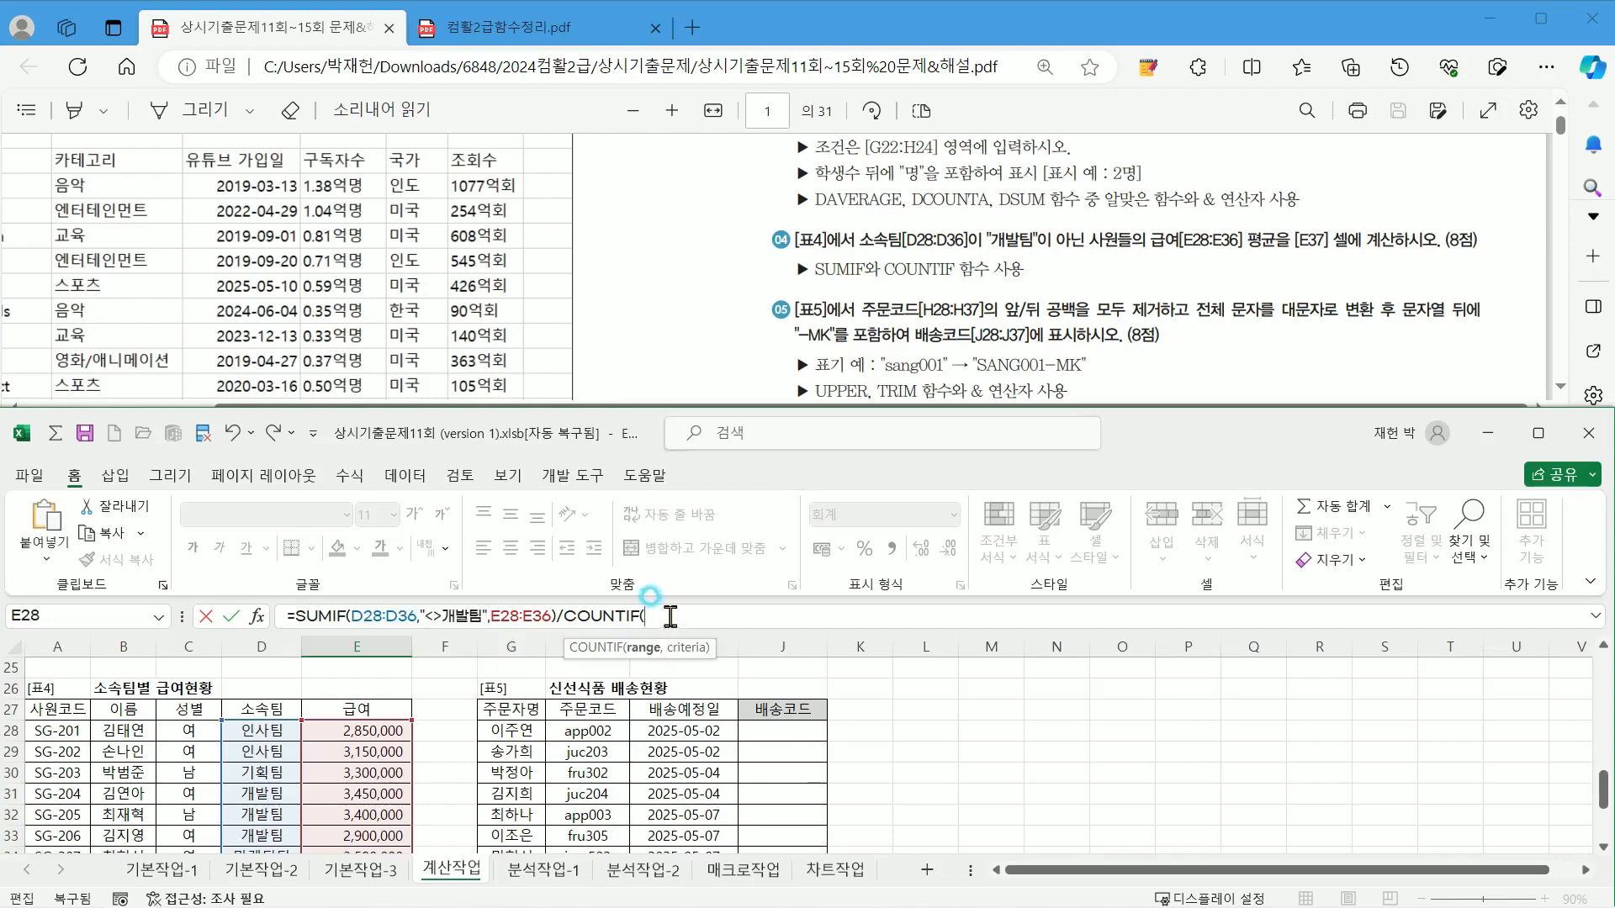
key("ctrl+v")
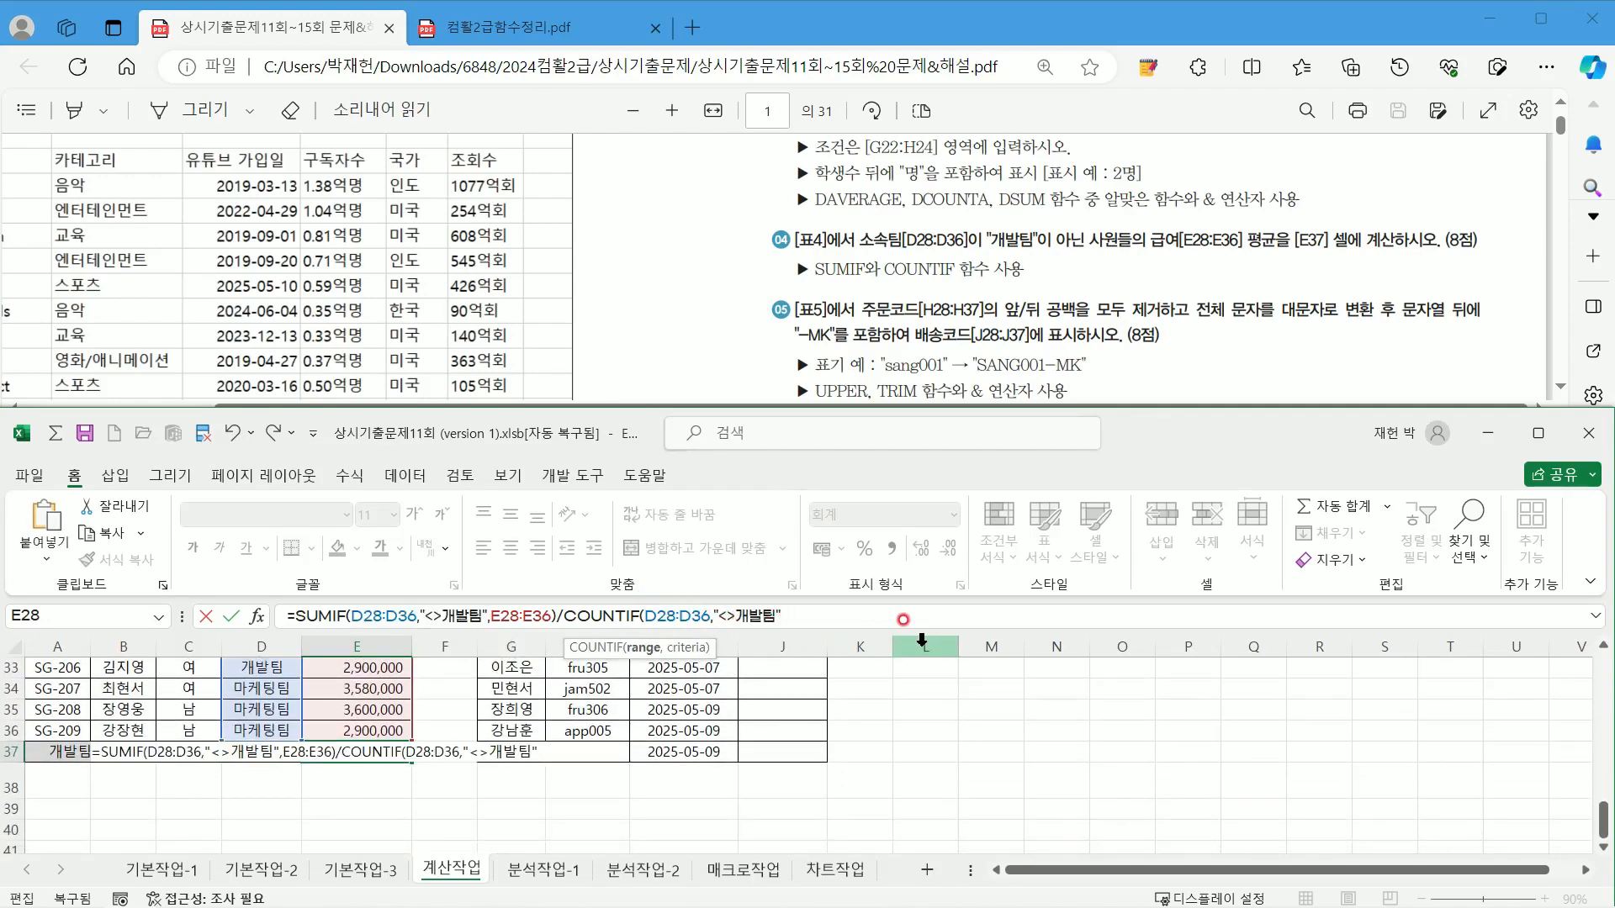
type(")")
key("Return")
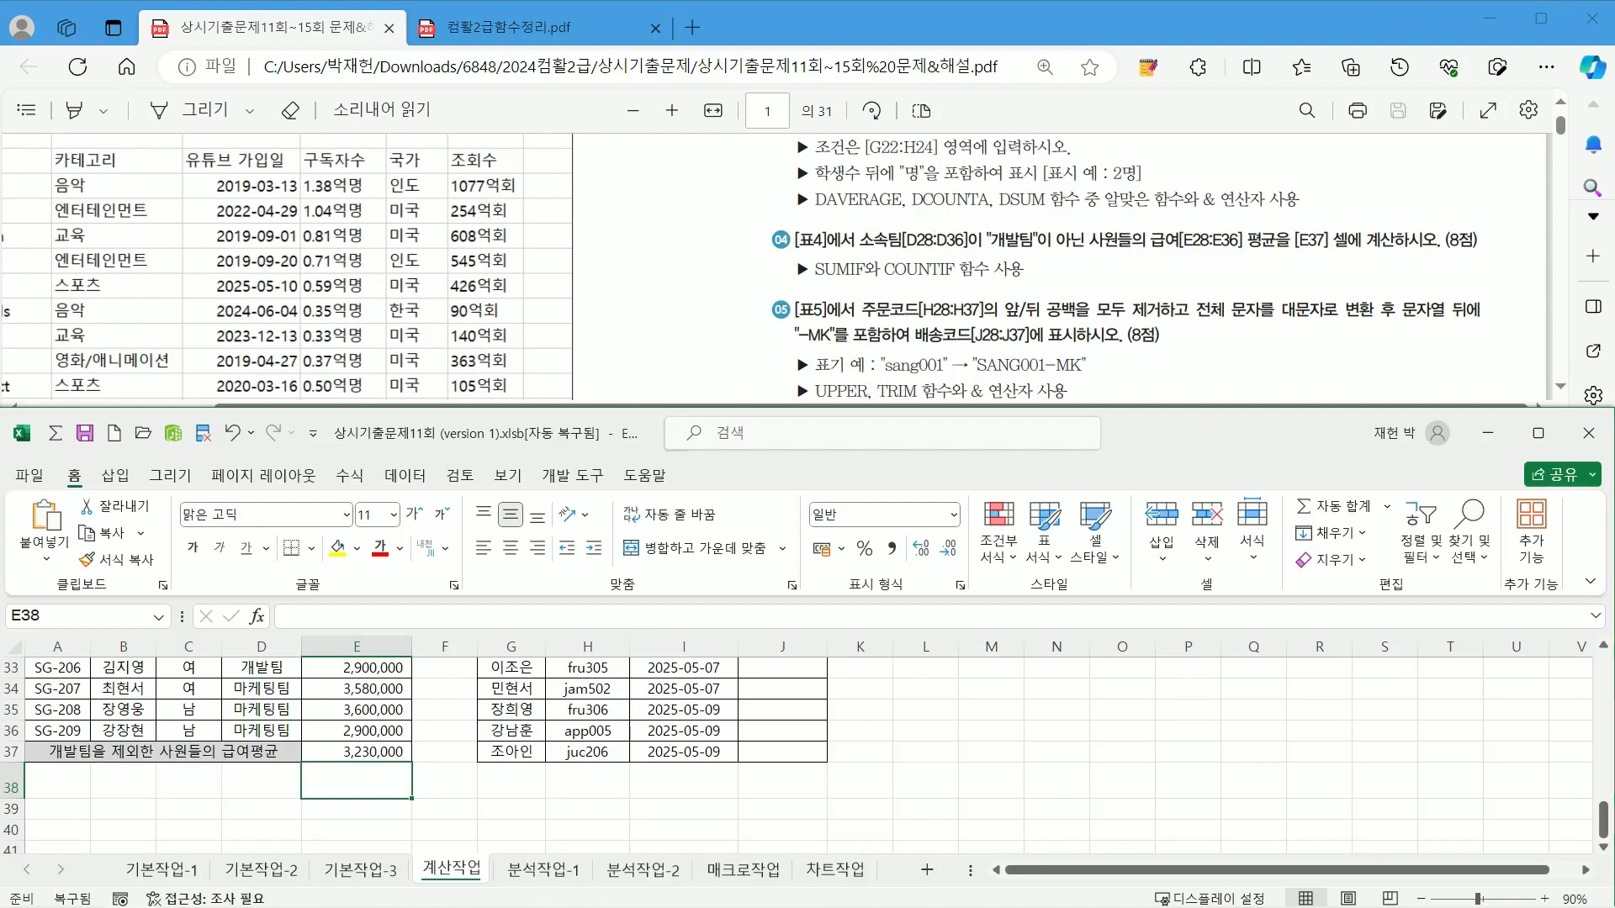
Step: Read task 5 in the exam PDF about building the 배송코드 in J28:J37 from 주문코드 with UPPER and TRIM
key("ctrl+2")
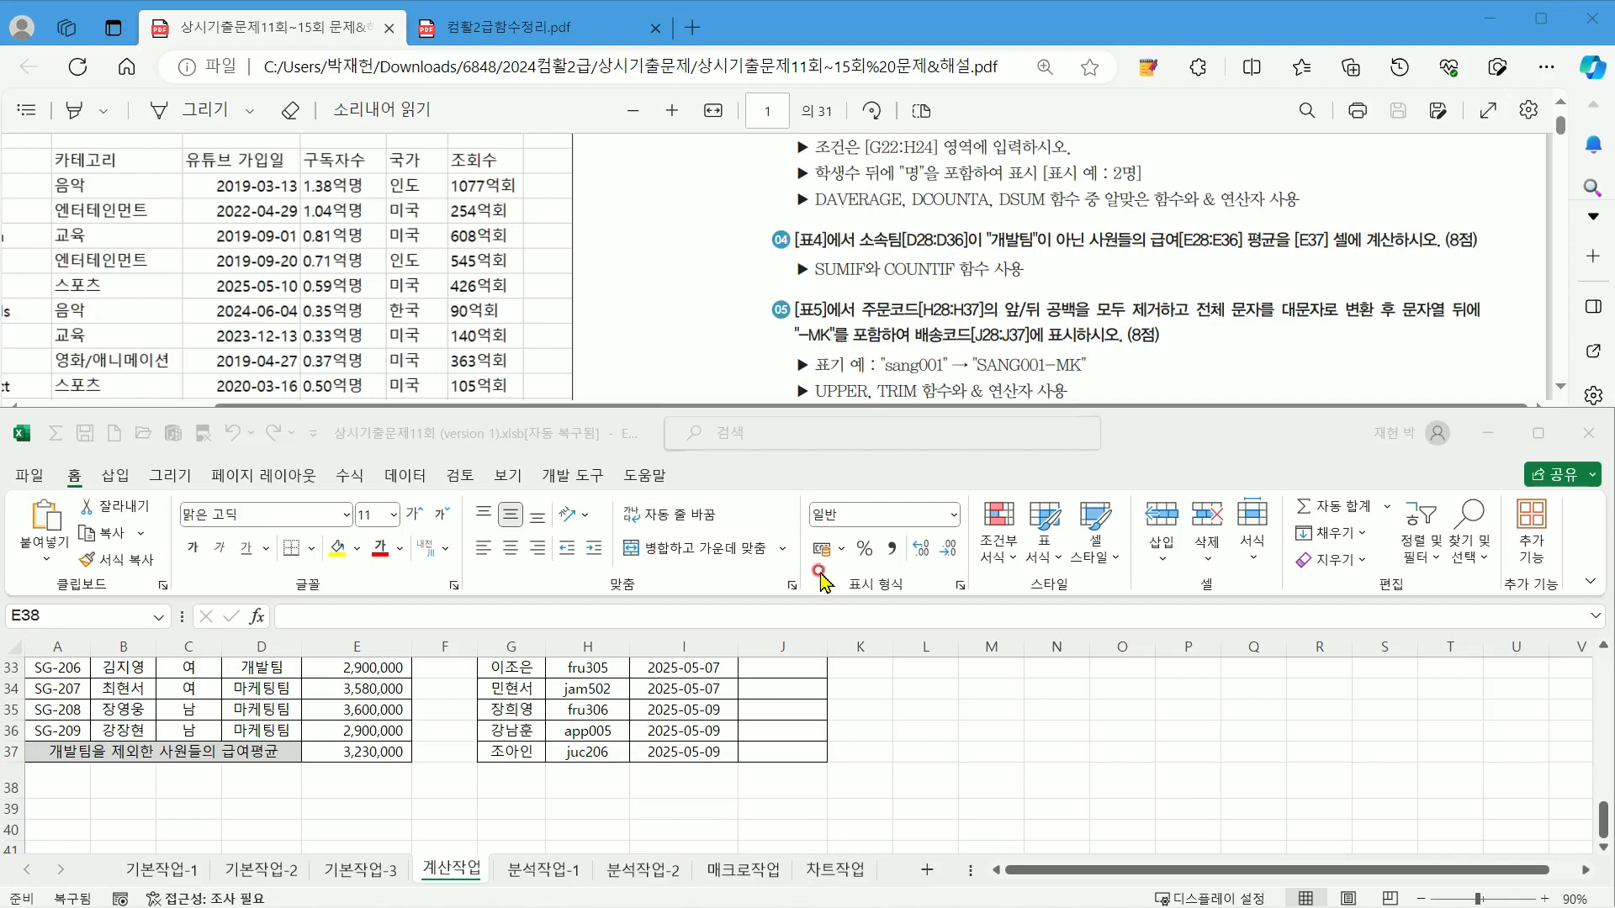
left_click(800, 323)
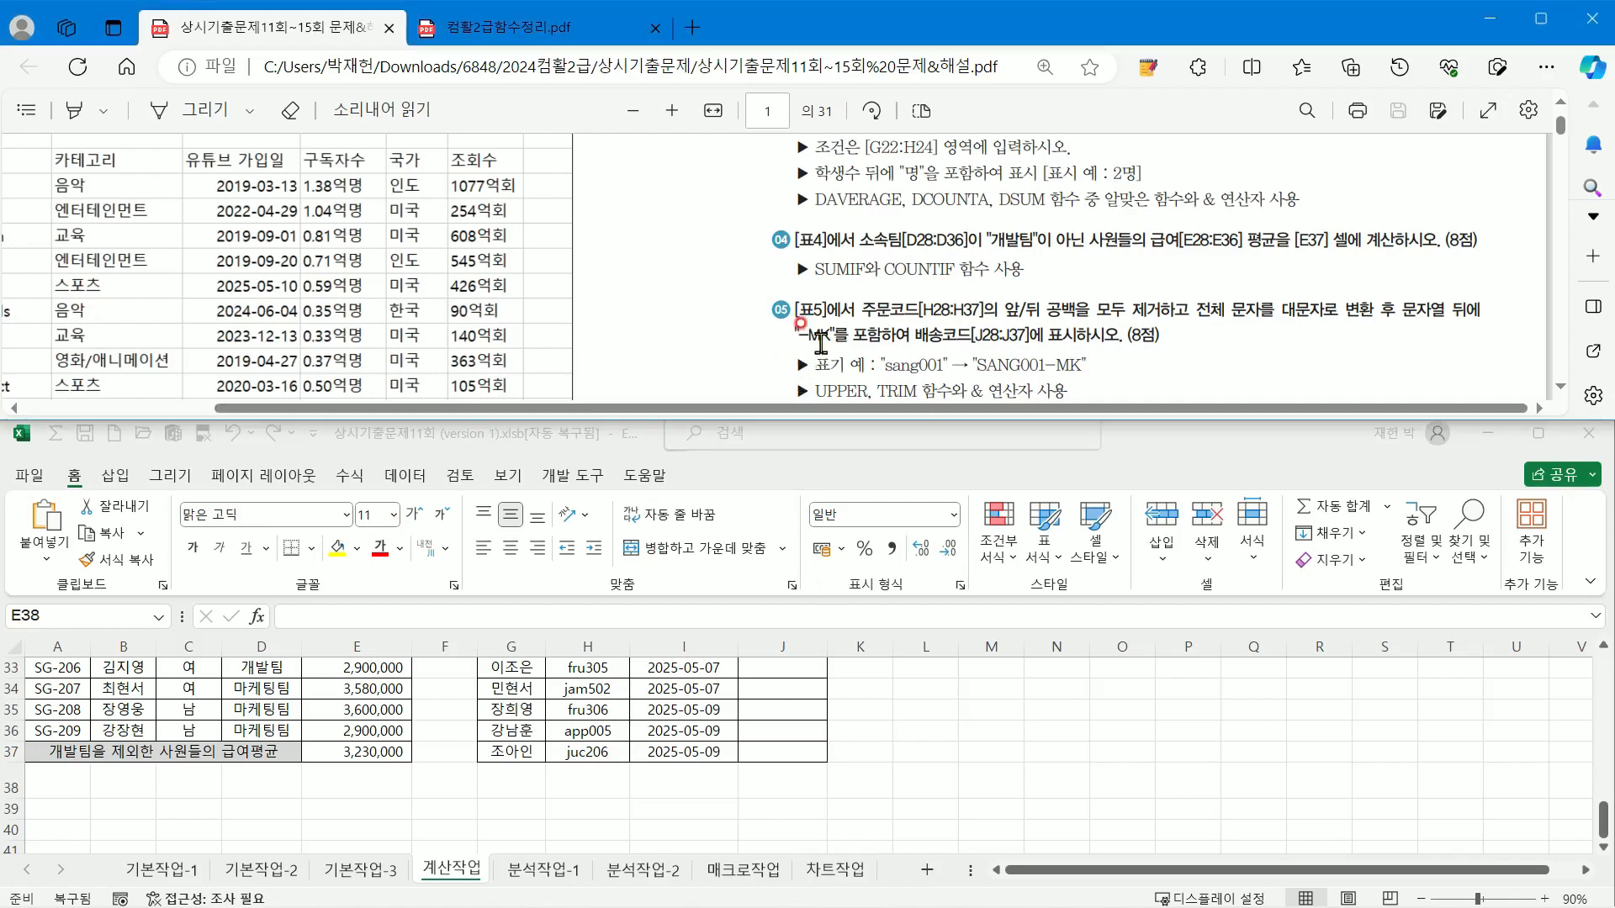
scroll(820, 343, "down", 1)
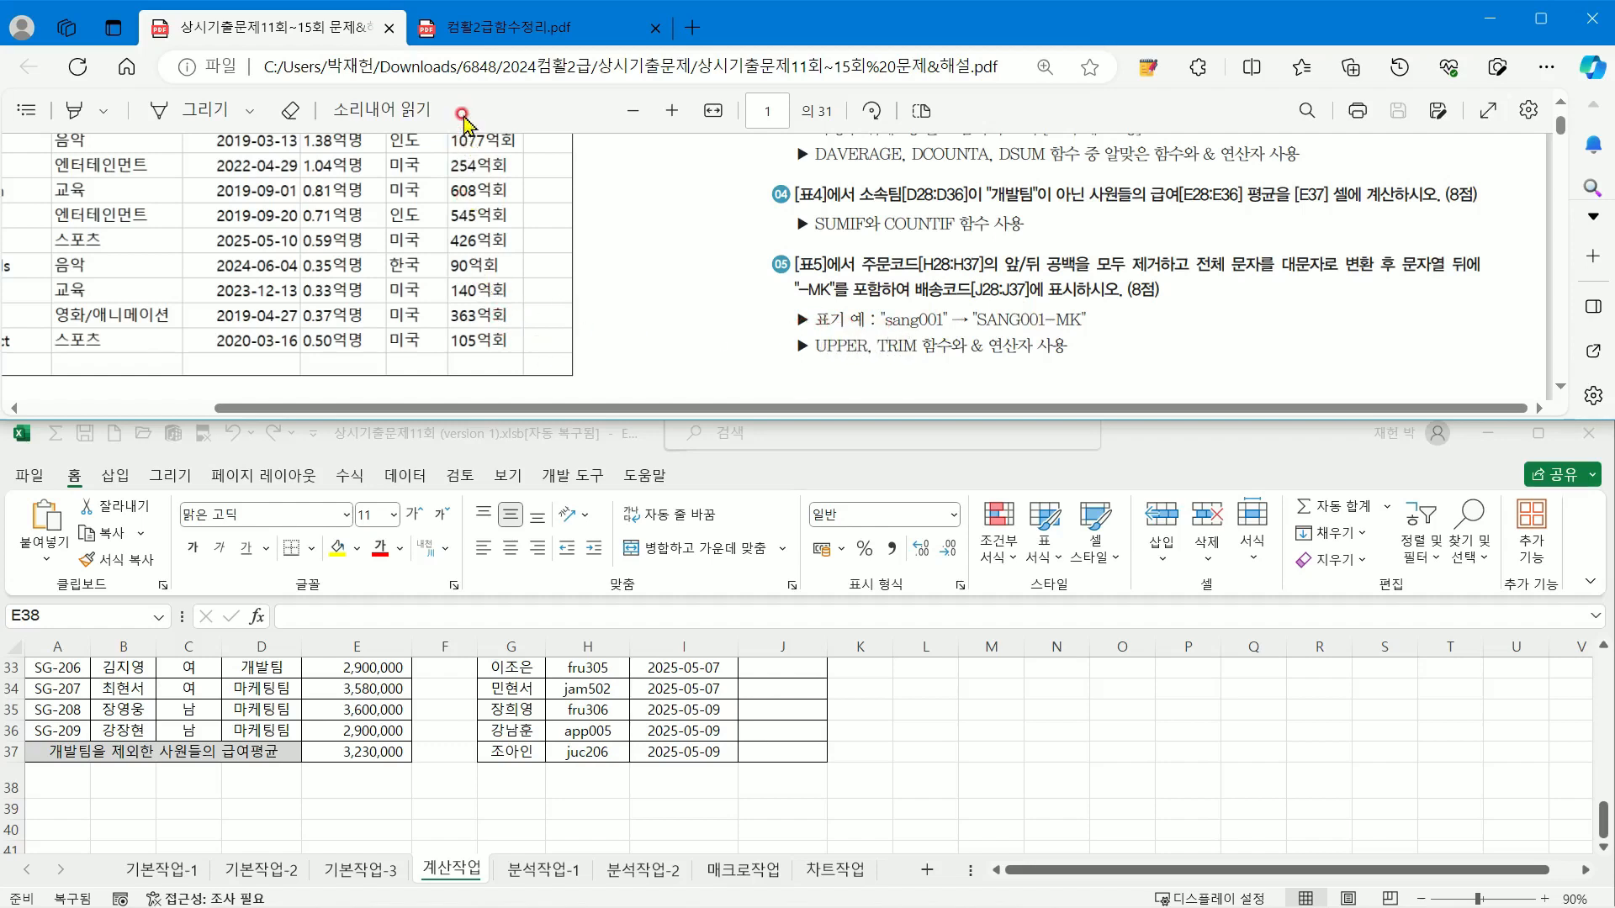
Step: Look up the UPPER and TRIM functions in the 컴활2급함수정리 PDF and return to the exam PDF
left_click(492, 32)
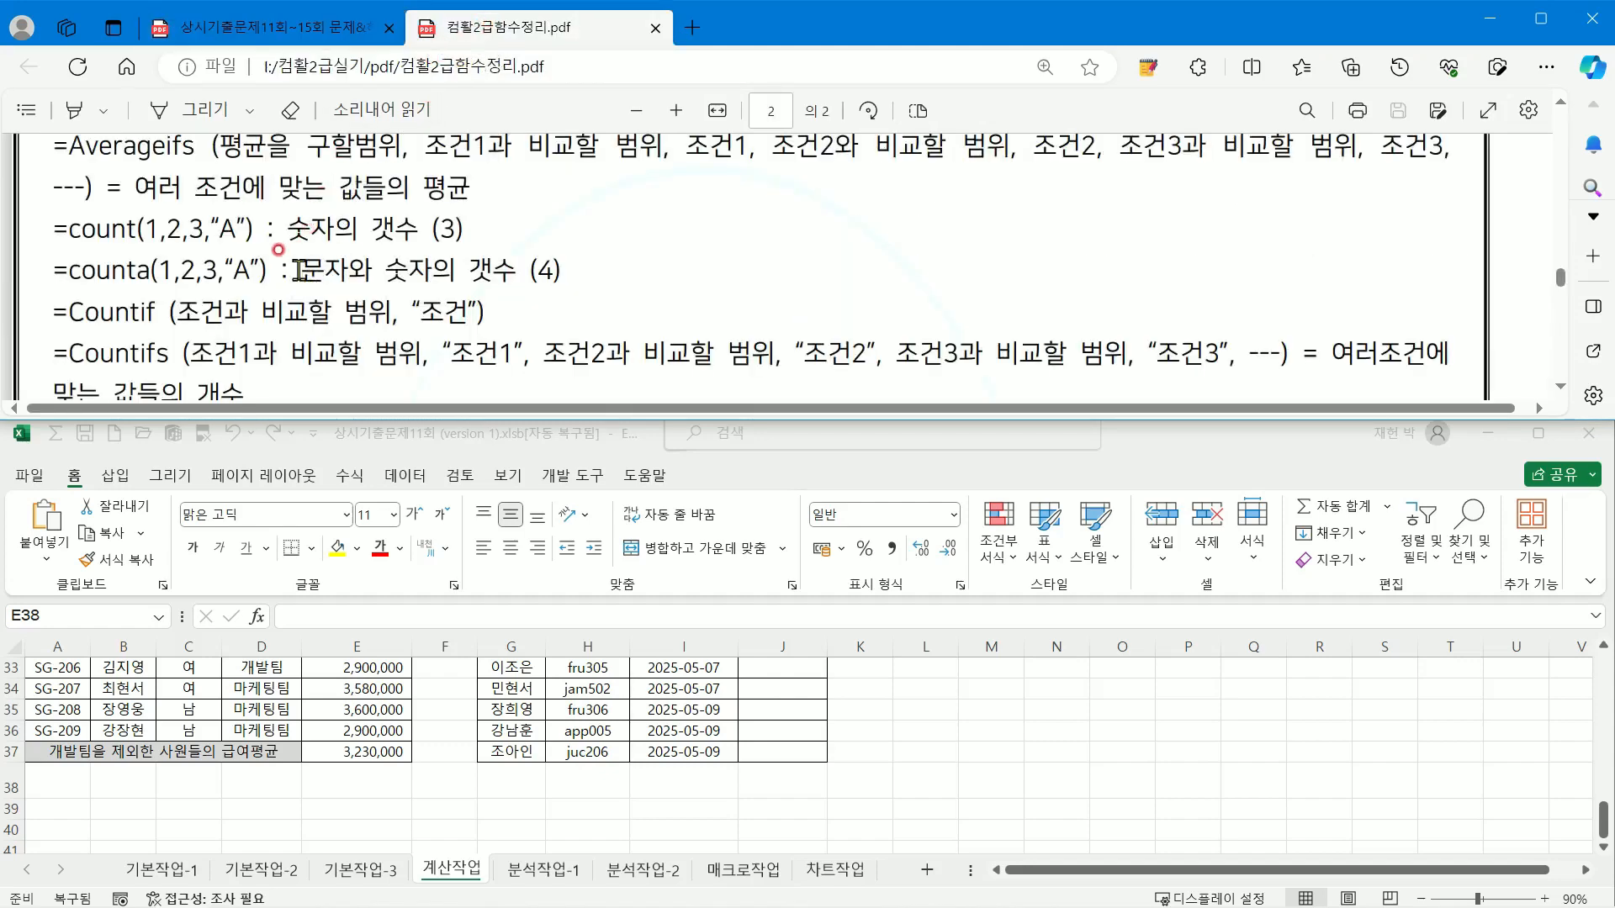
scroll(296, 271, "down", 8)
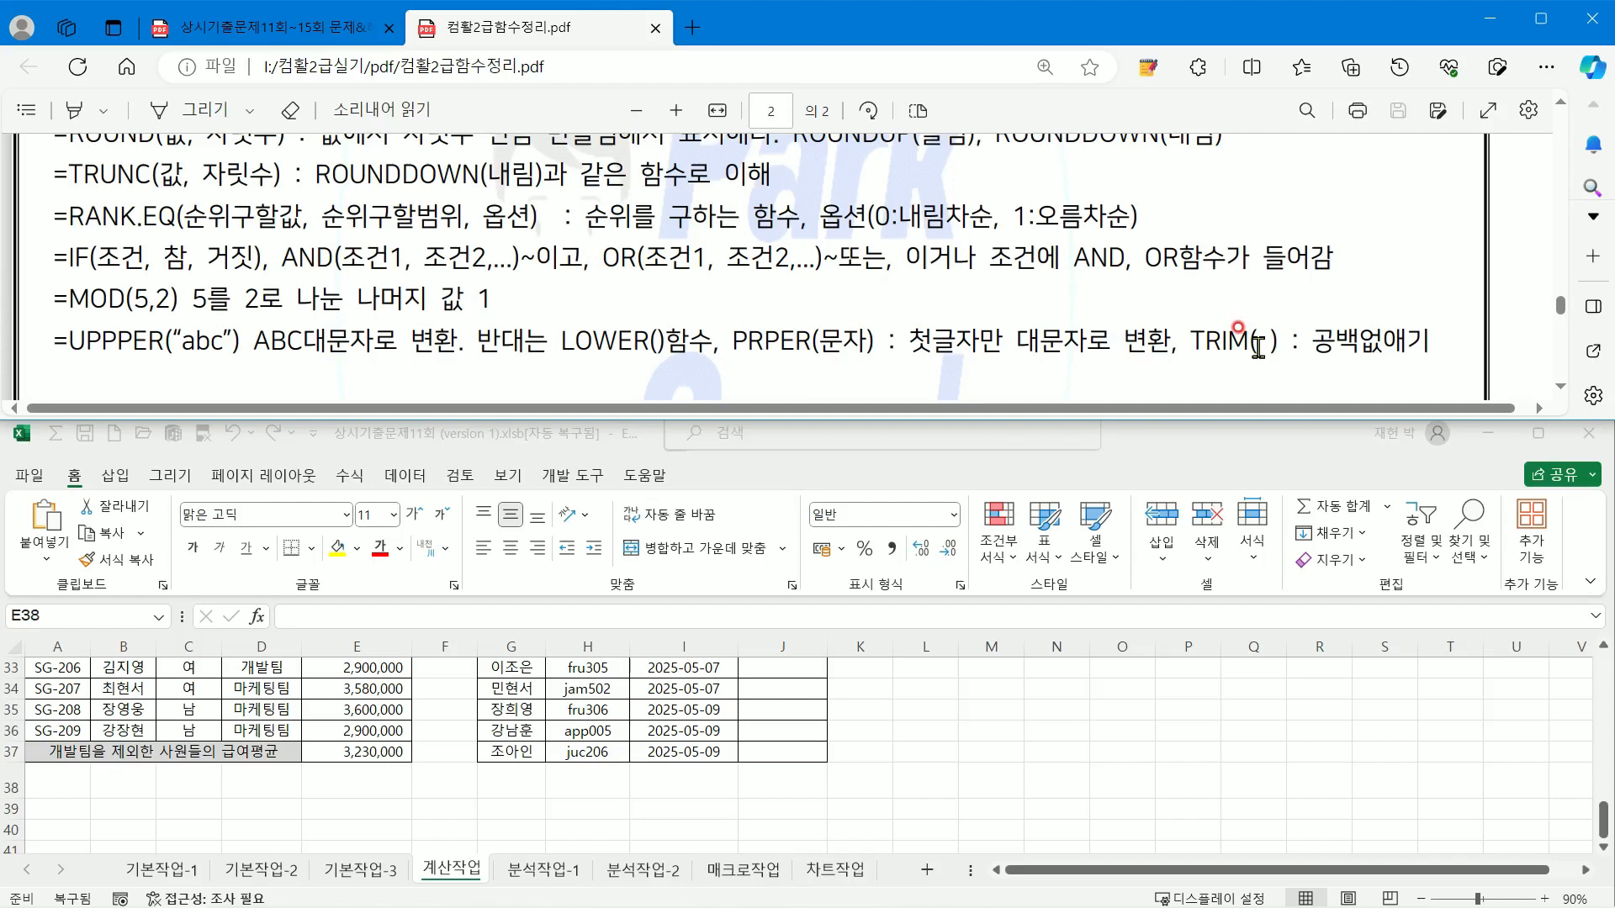
left_click(762, 705)
scroll(762, 705, "up", 2)
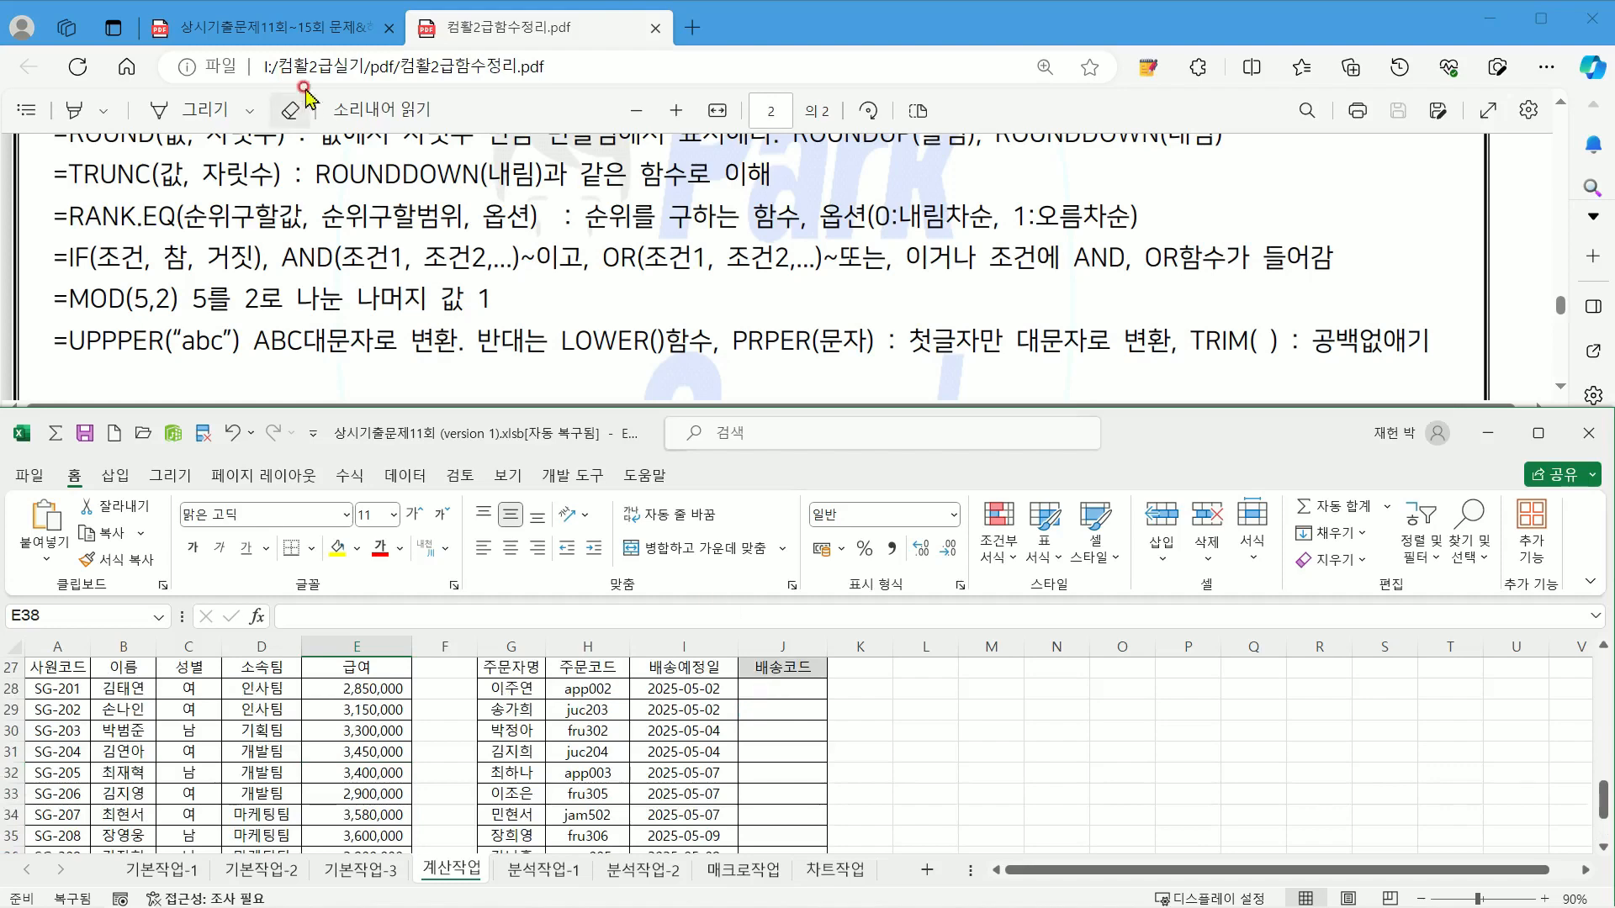
left_click(307, 34)
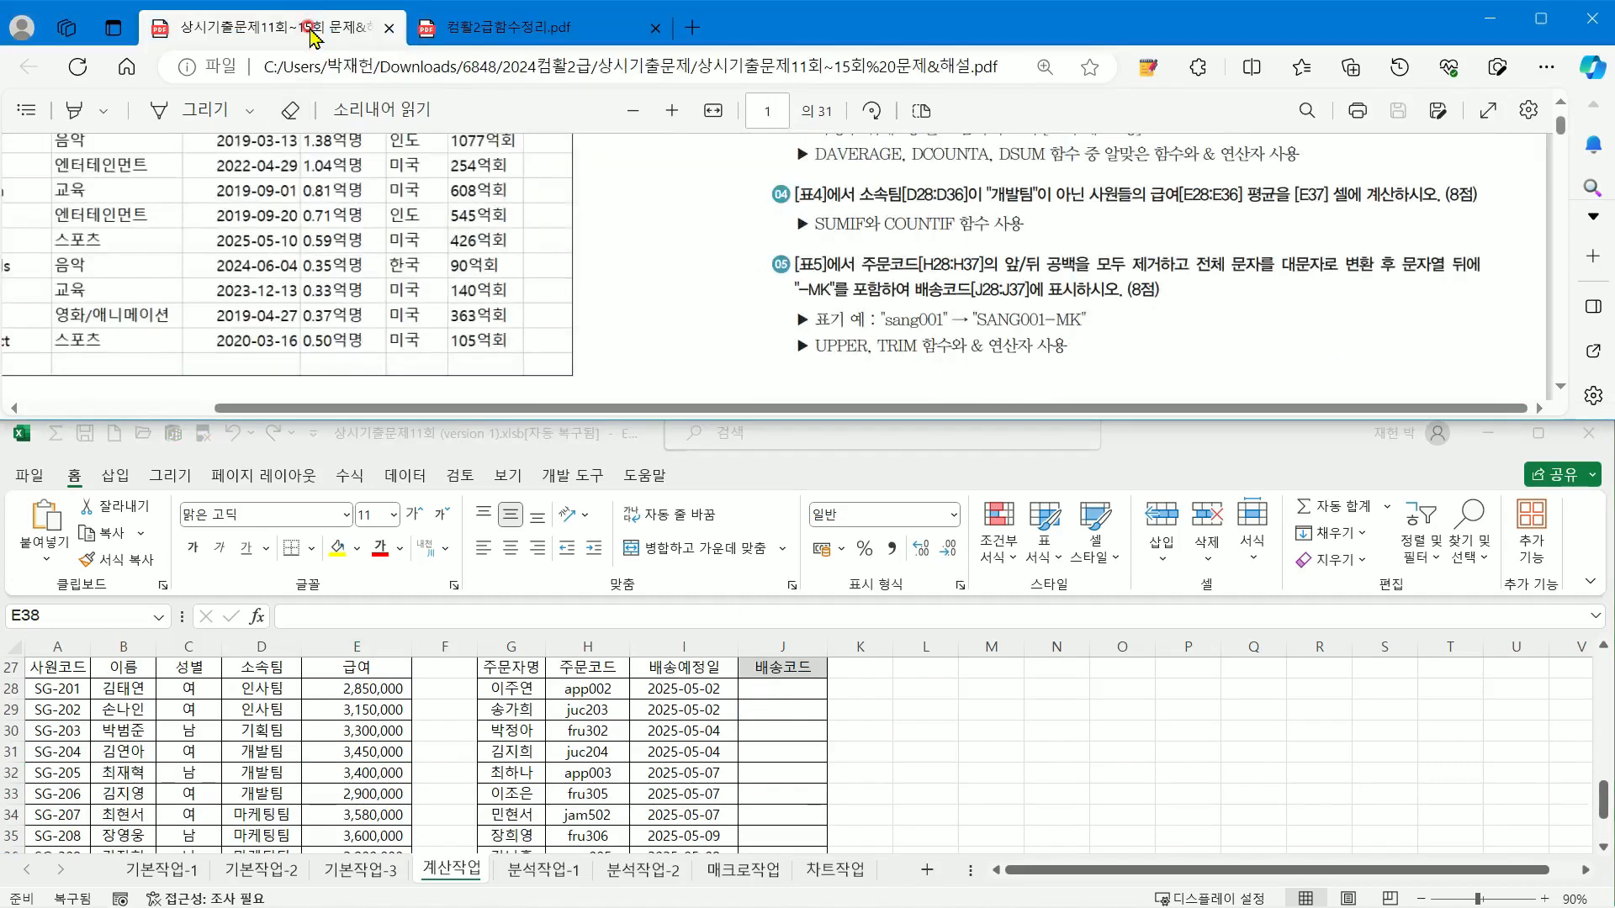
Step: Enter =TRIM(H28) in the first 배송코드 cell J28 and fill the formula down to J37
left_click(784, 692)
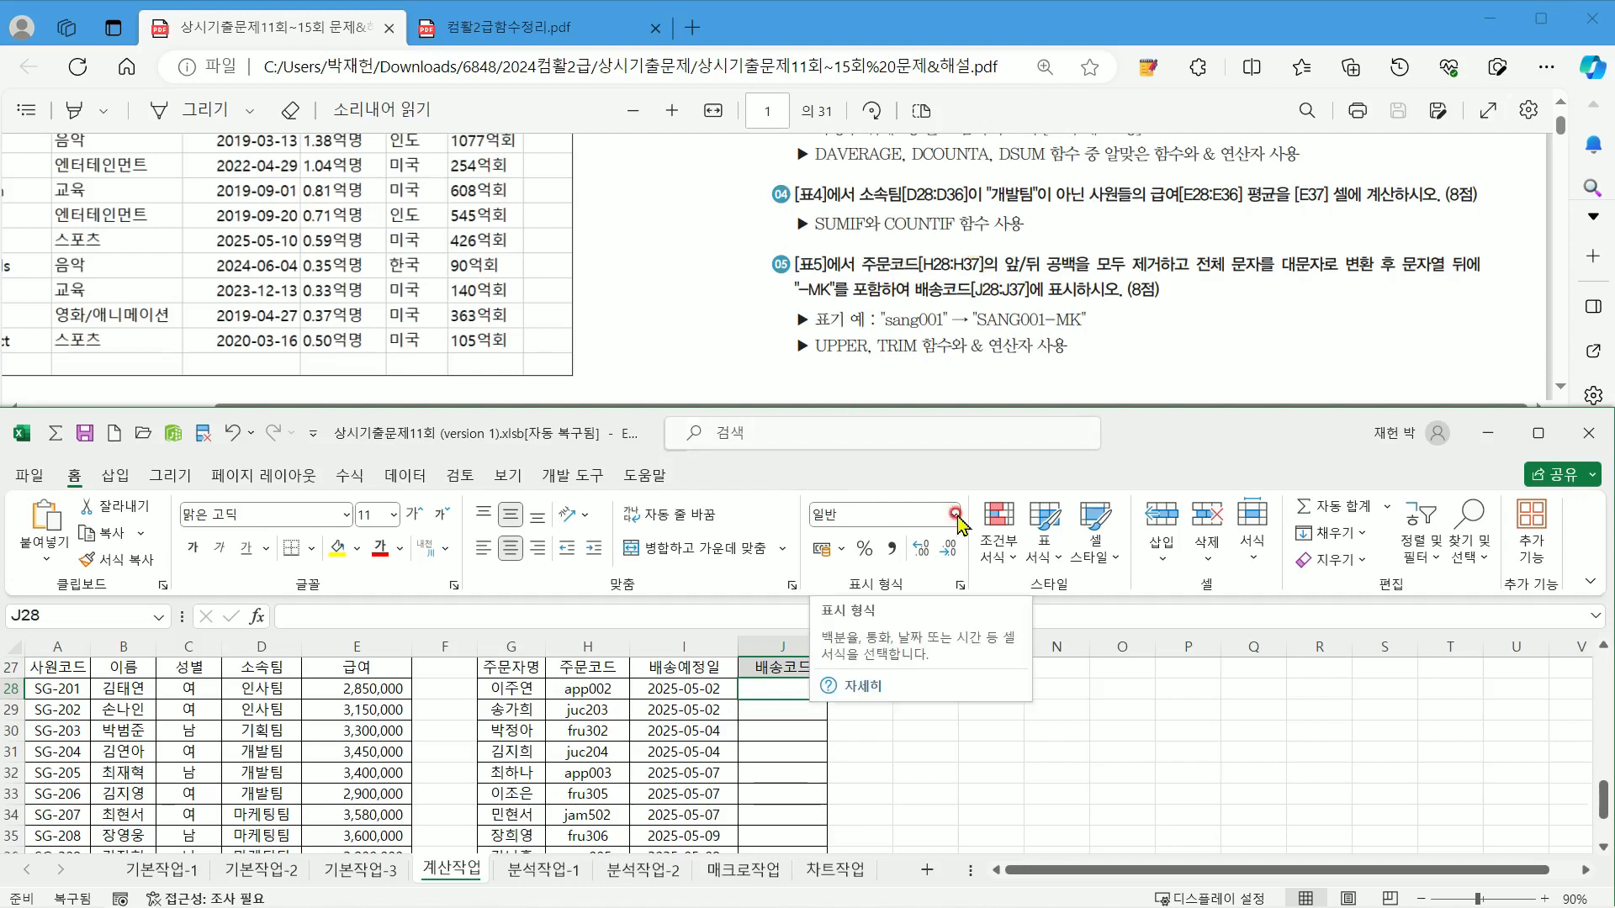
type("=")
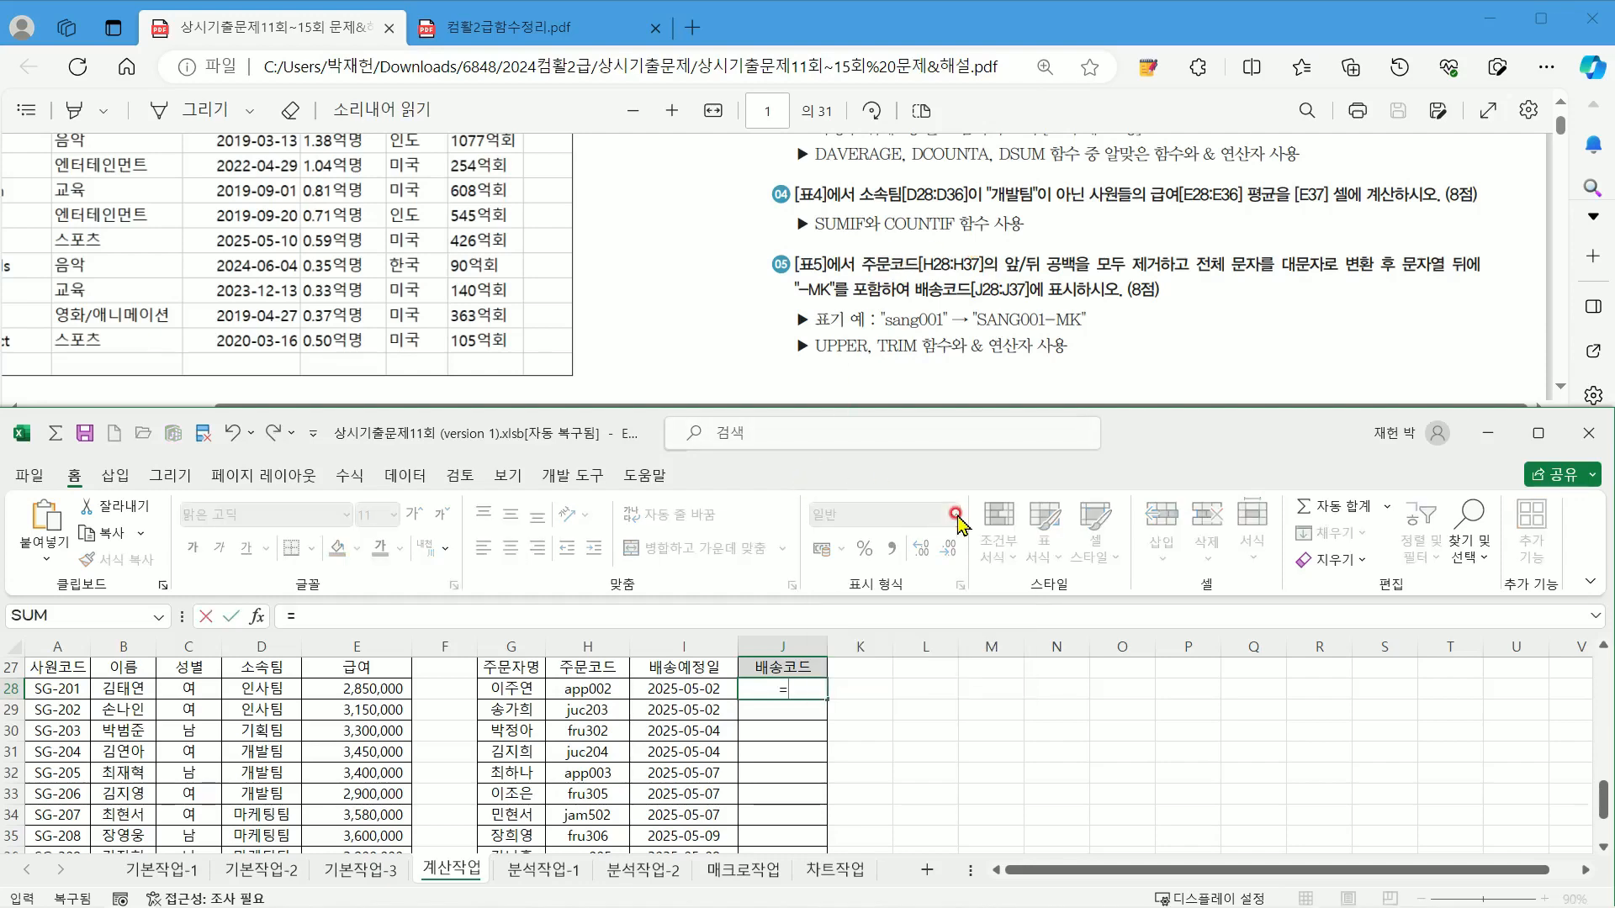
type("tr")
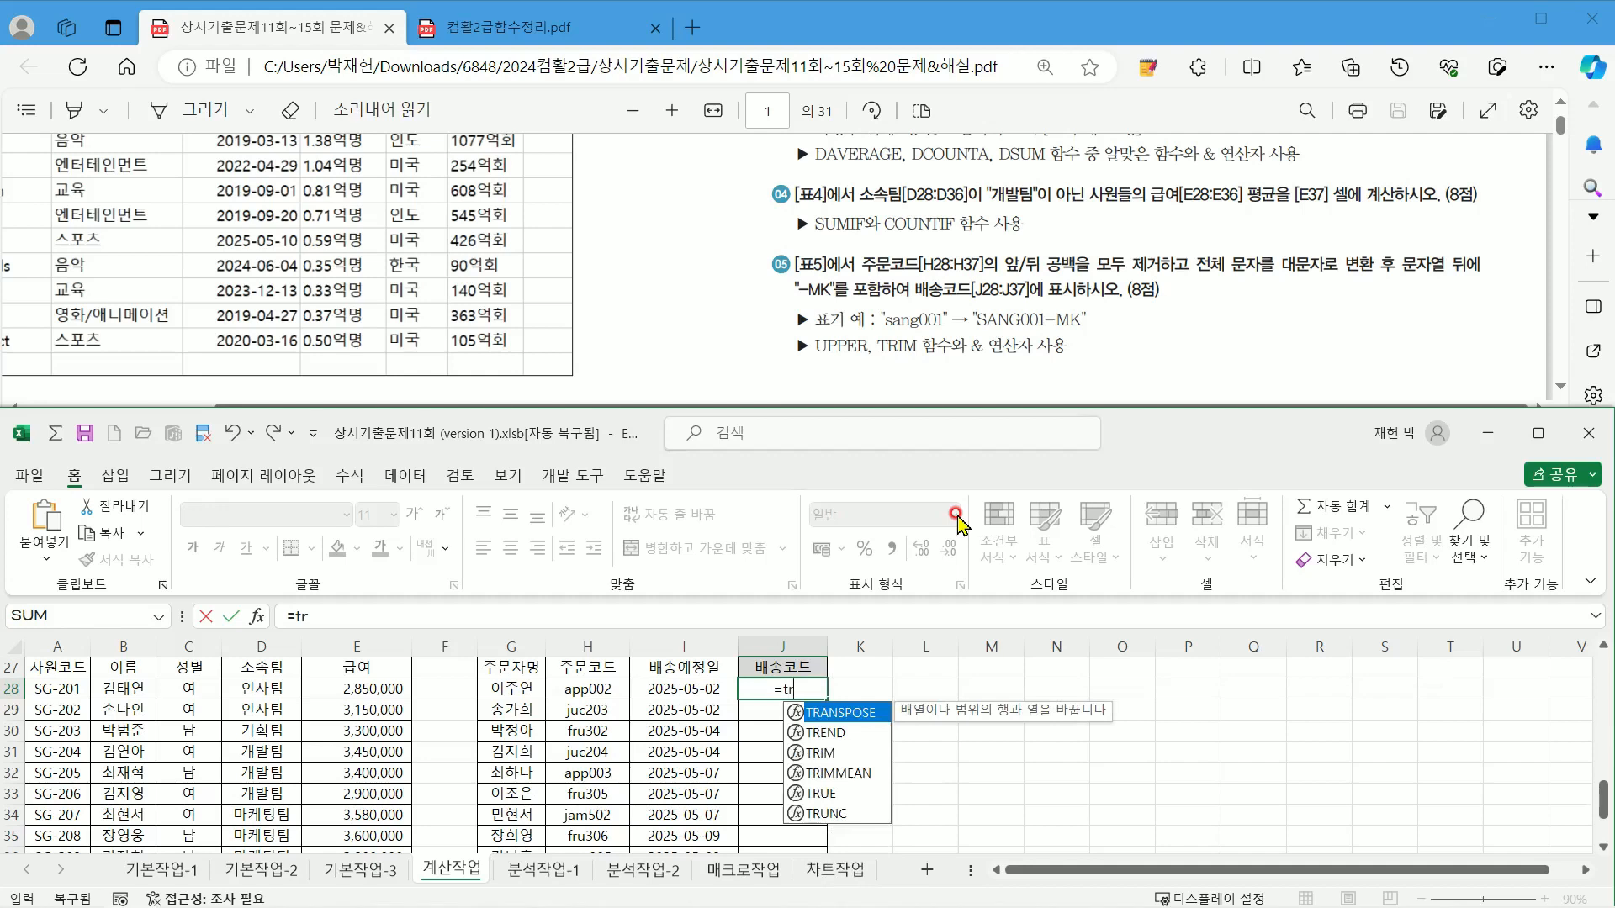
type("i")
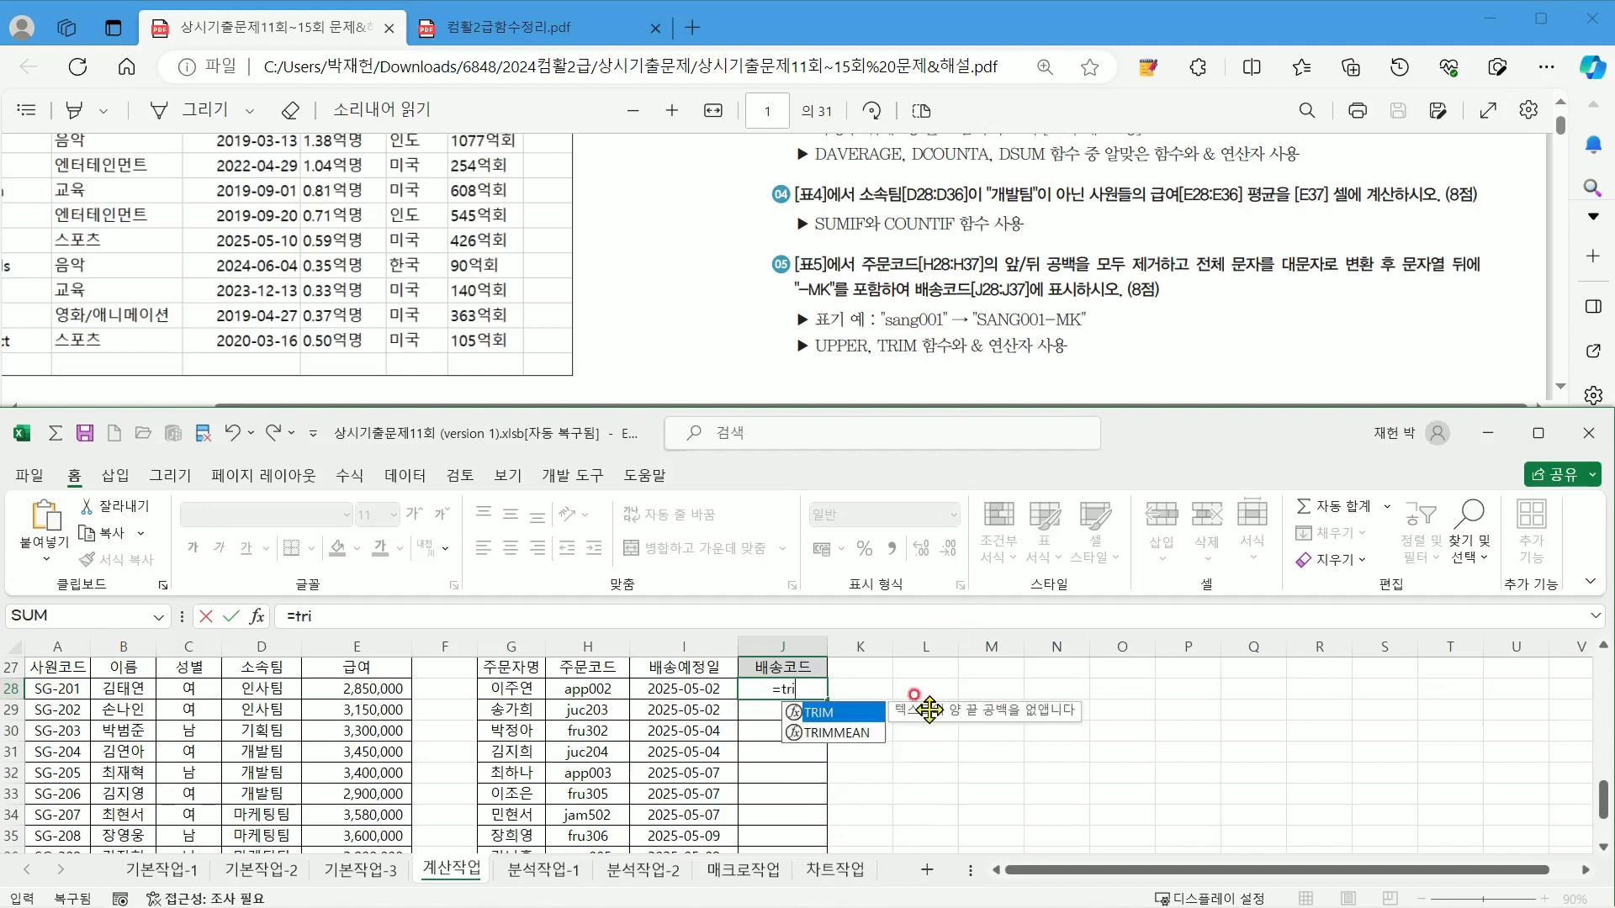
double_click(832, 712)
left_click(600, 688)
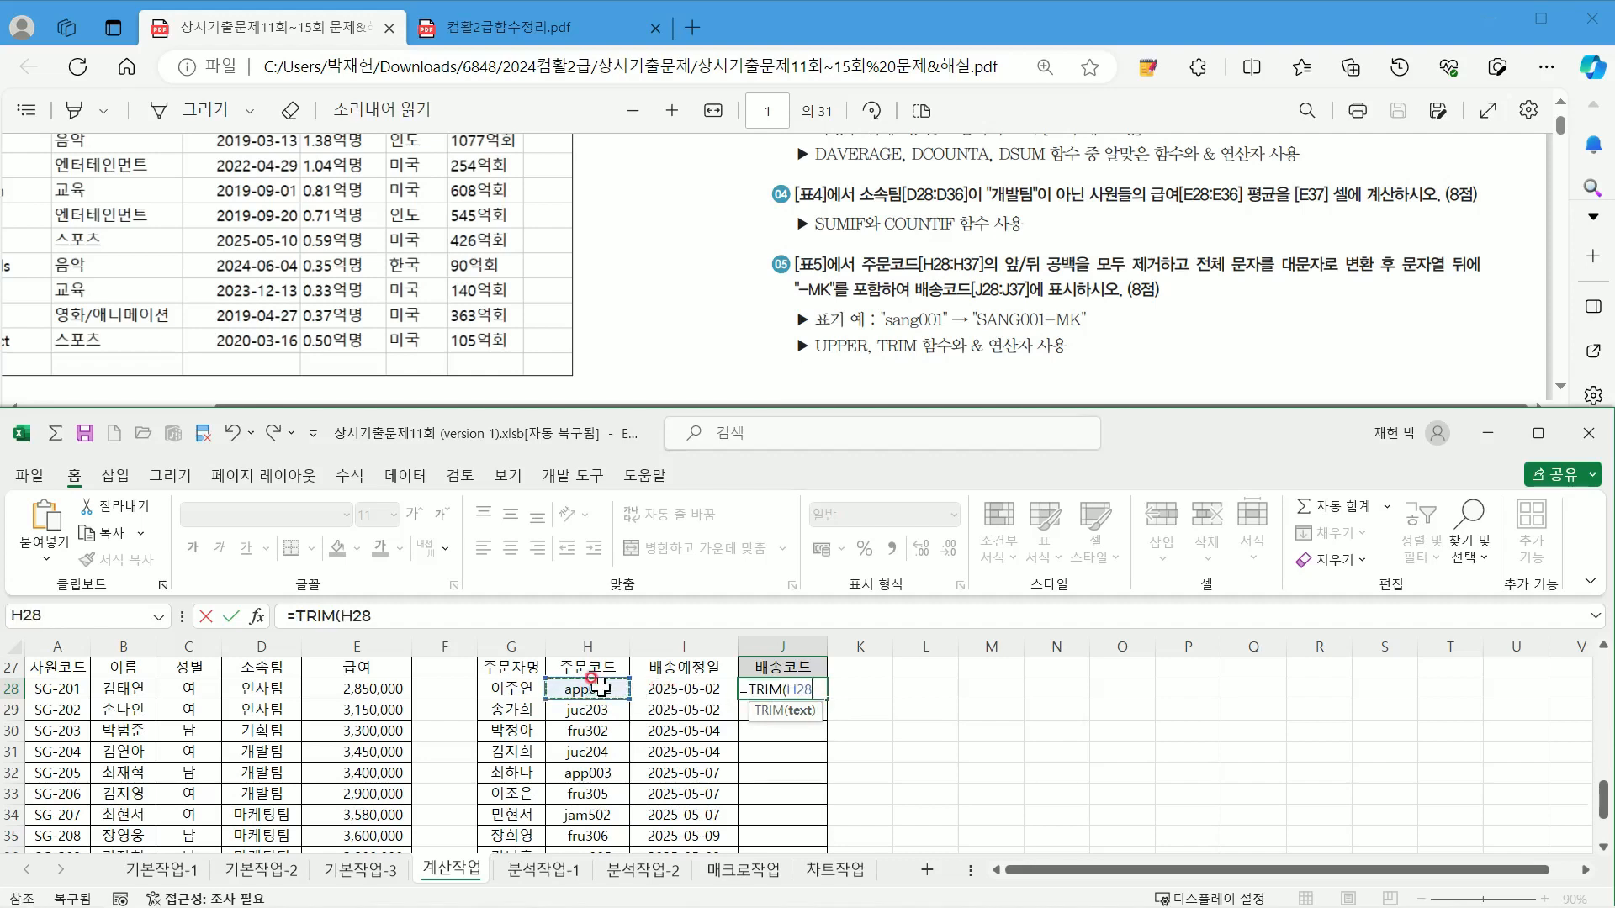
type(")")
key("ctrl+Return")
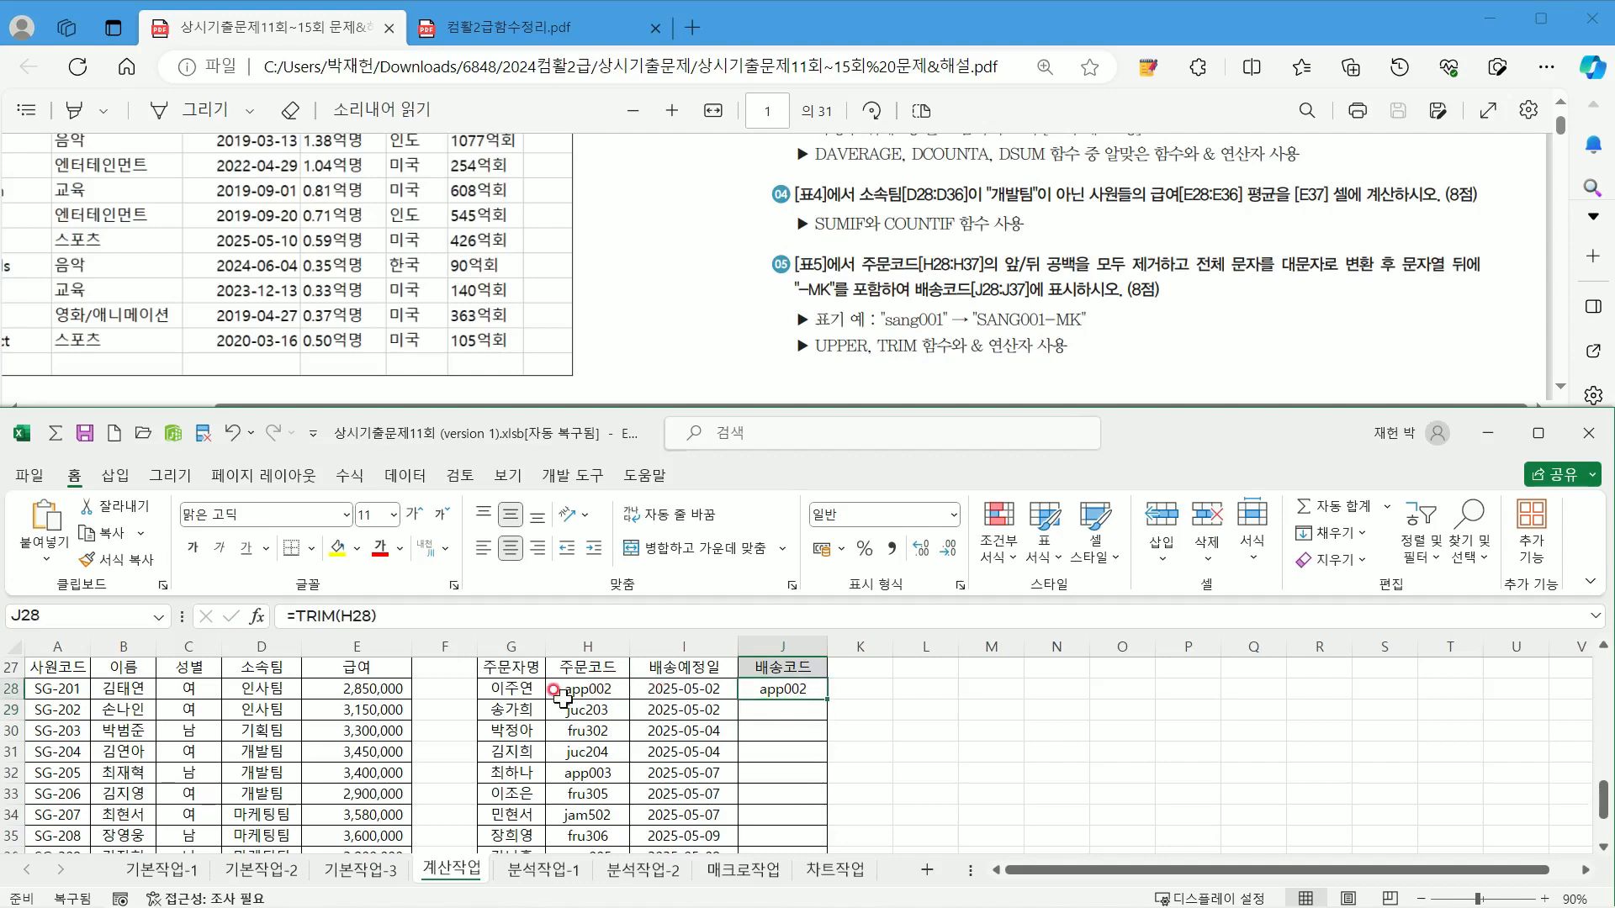
left_click_drag(829, 697, 812, 807)
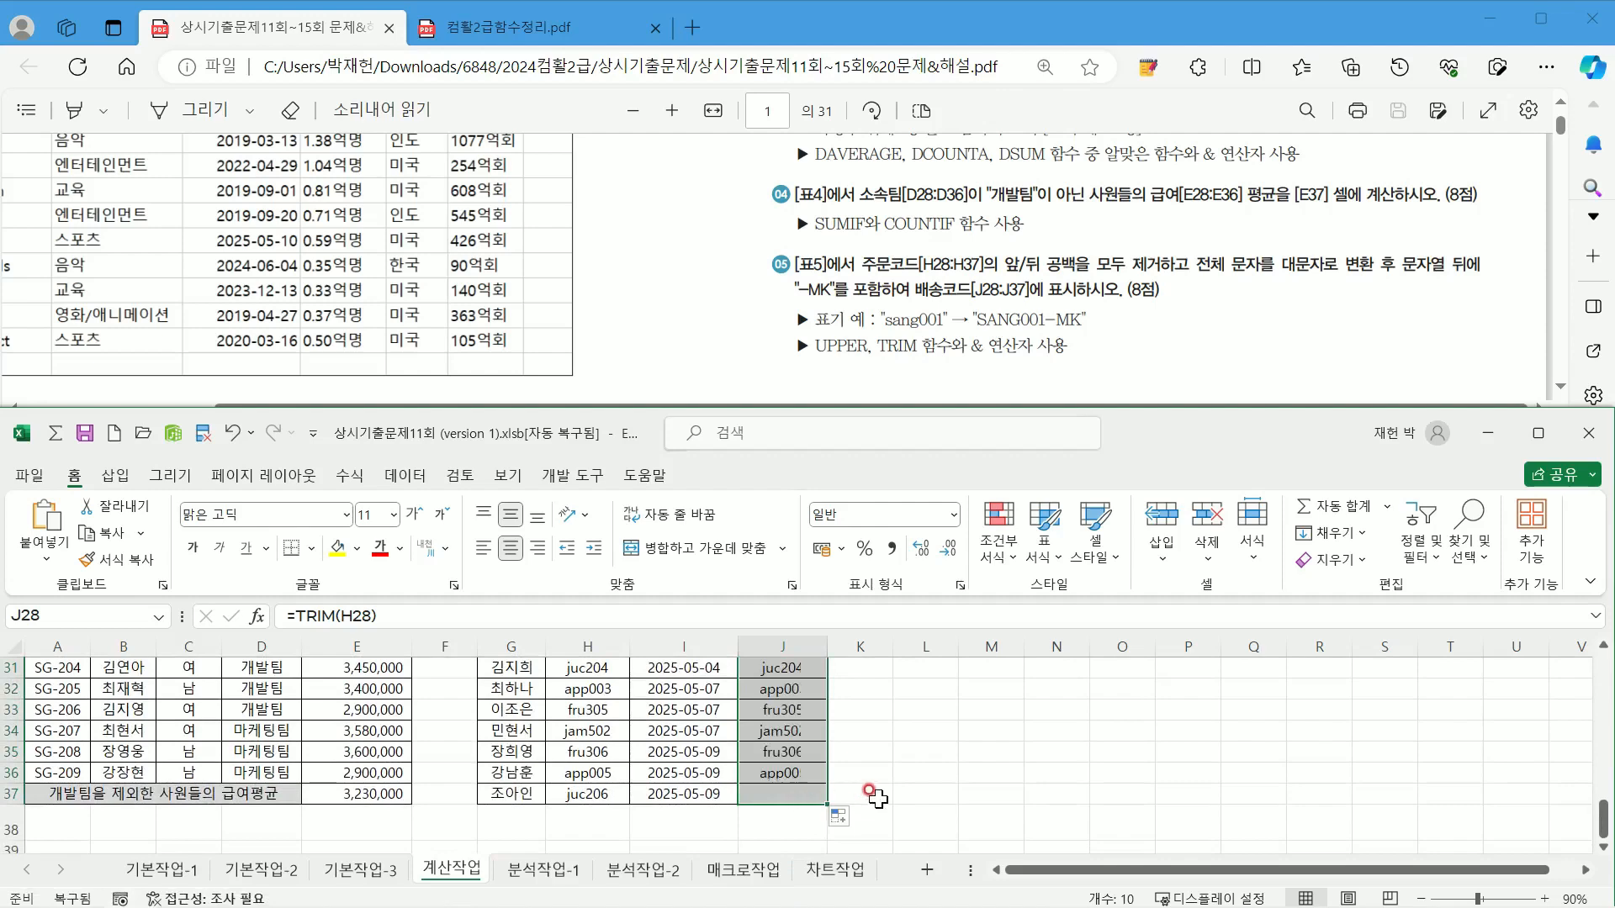
scroll(875, 797, "up", 1)
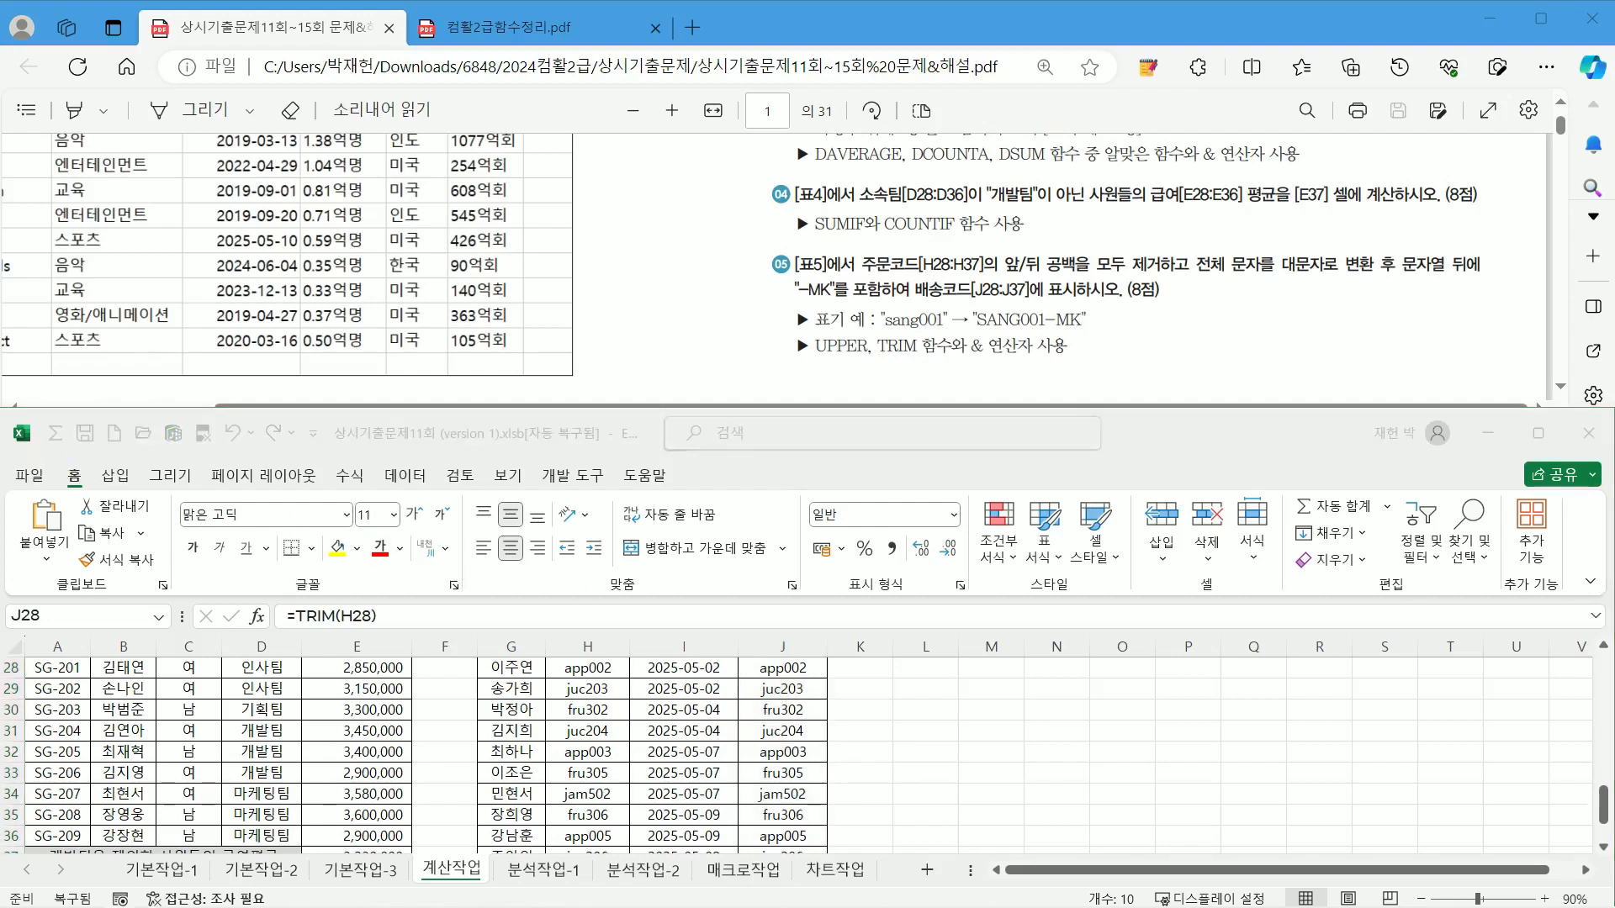
Step: Wrap the TRIM formula in J28 in an UPPER function to make it =UPPER(TRIM(H28))
left_click(785, 670)
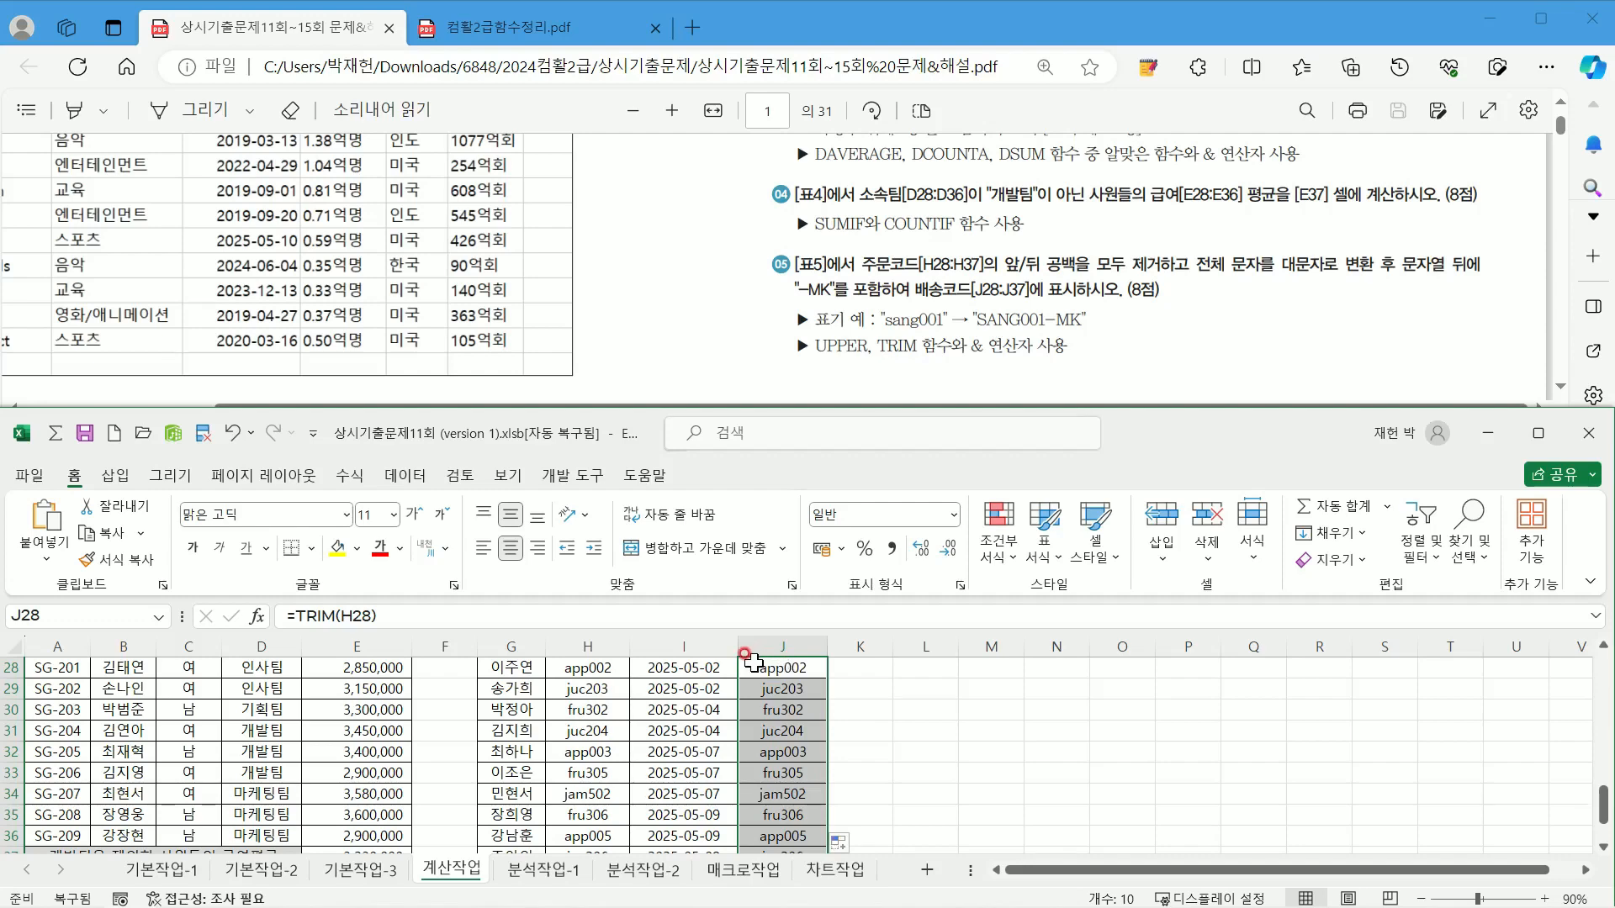
left_click(749, 670)
scroll(748, 670, "up", 2)
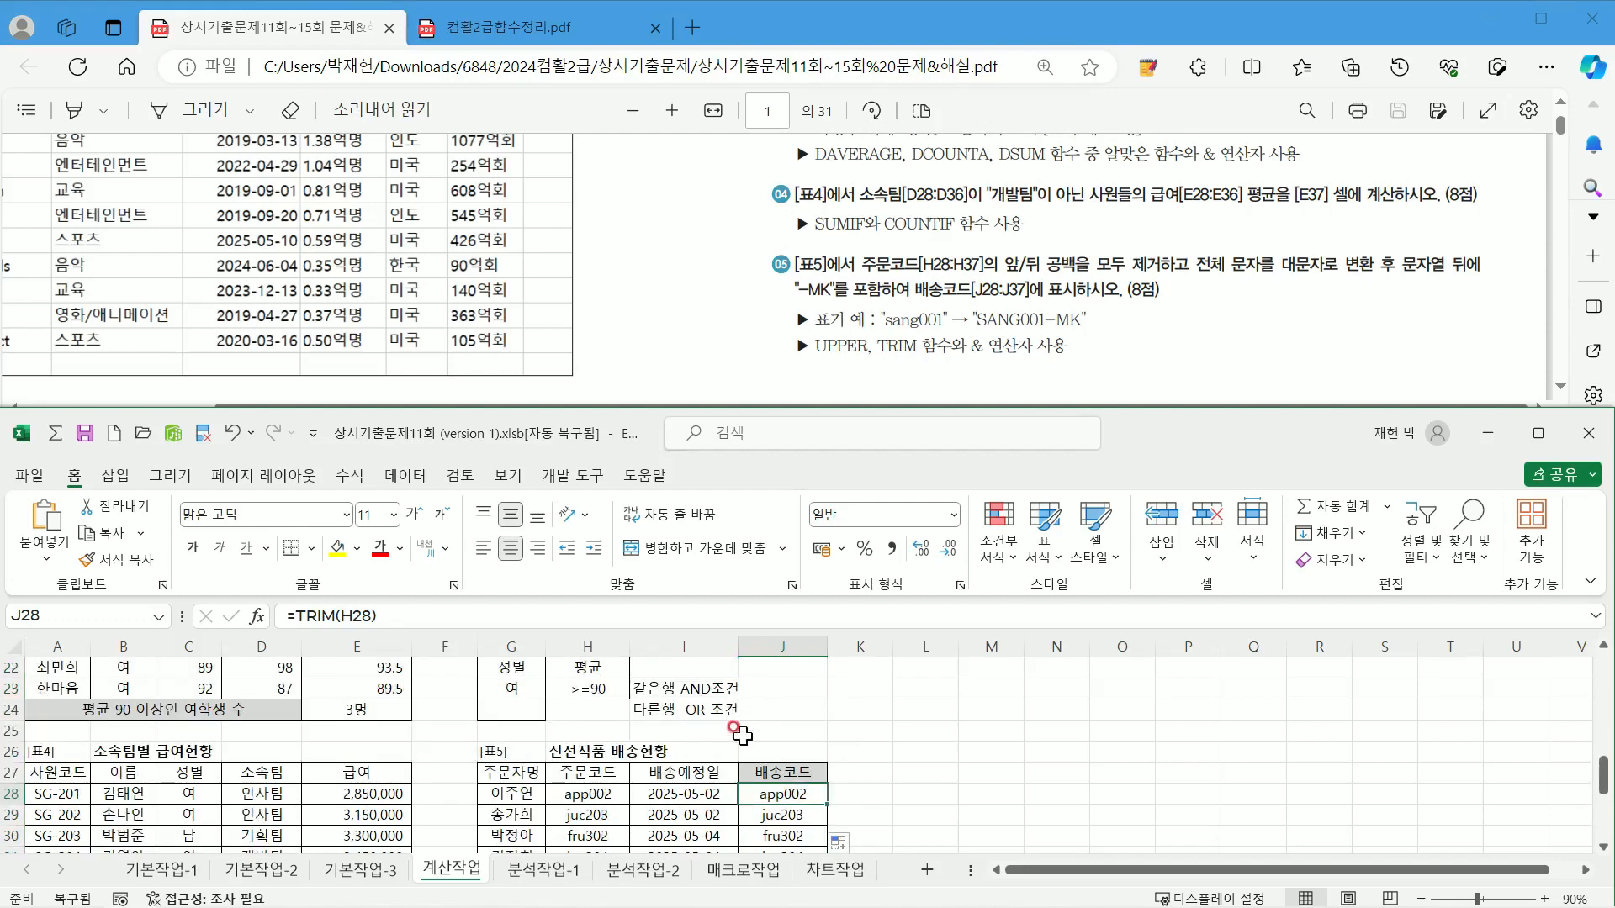
double_click(751, 794)
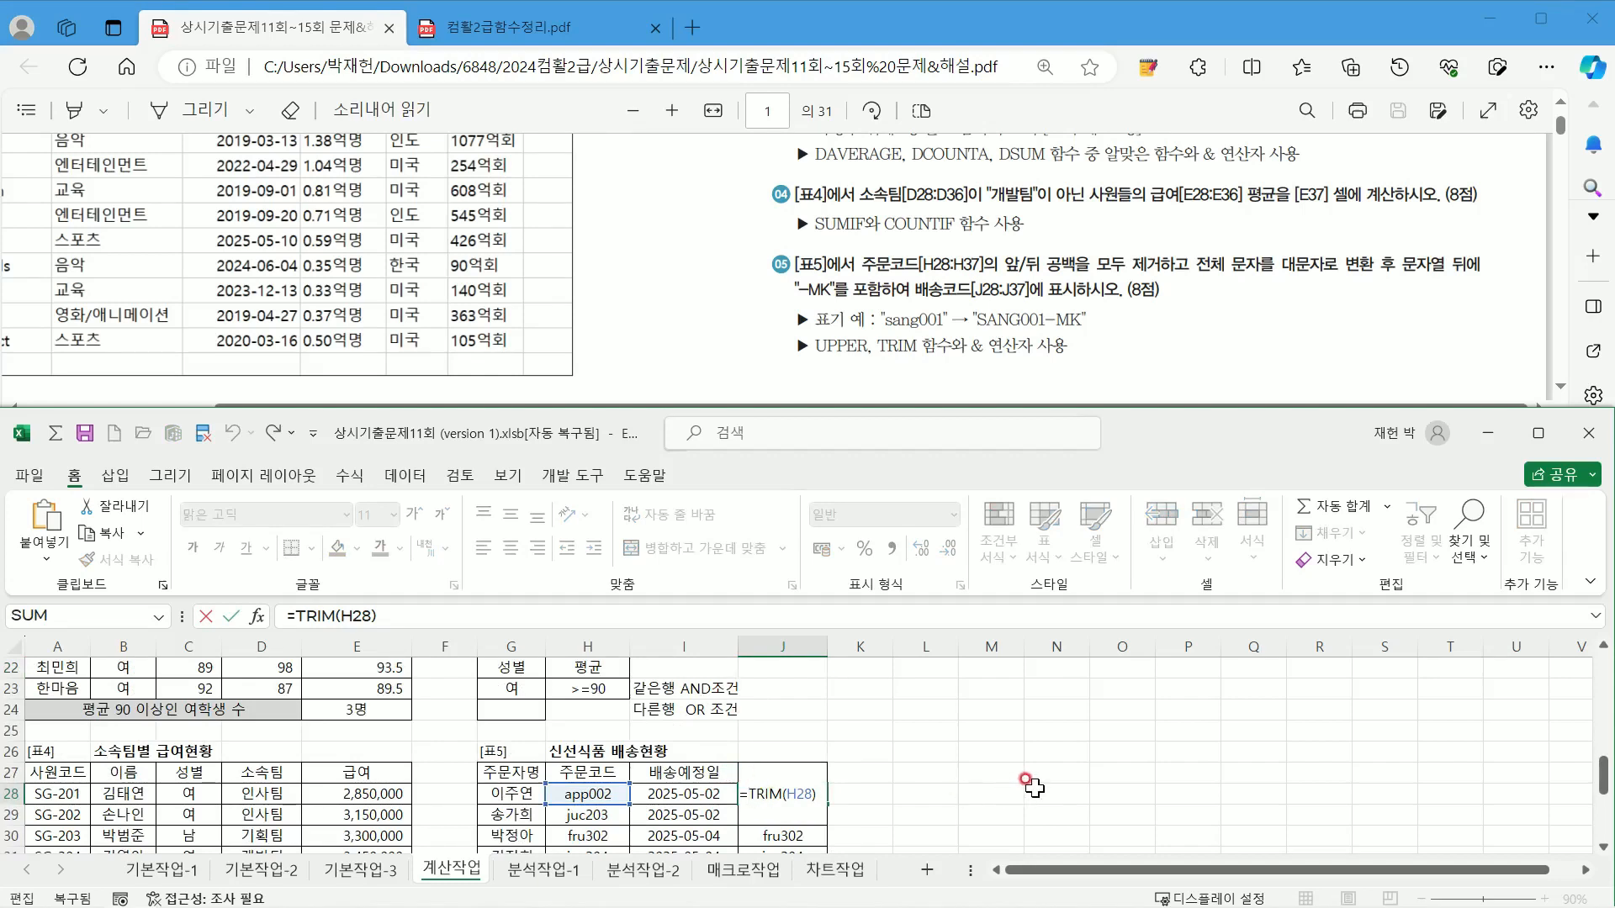
type("up")
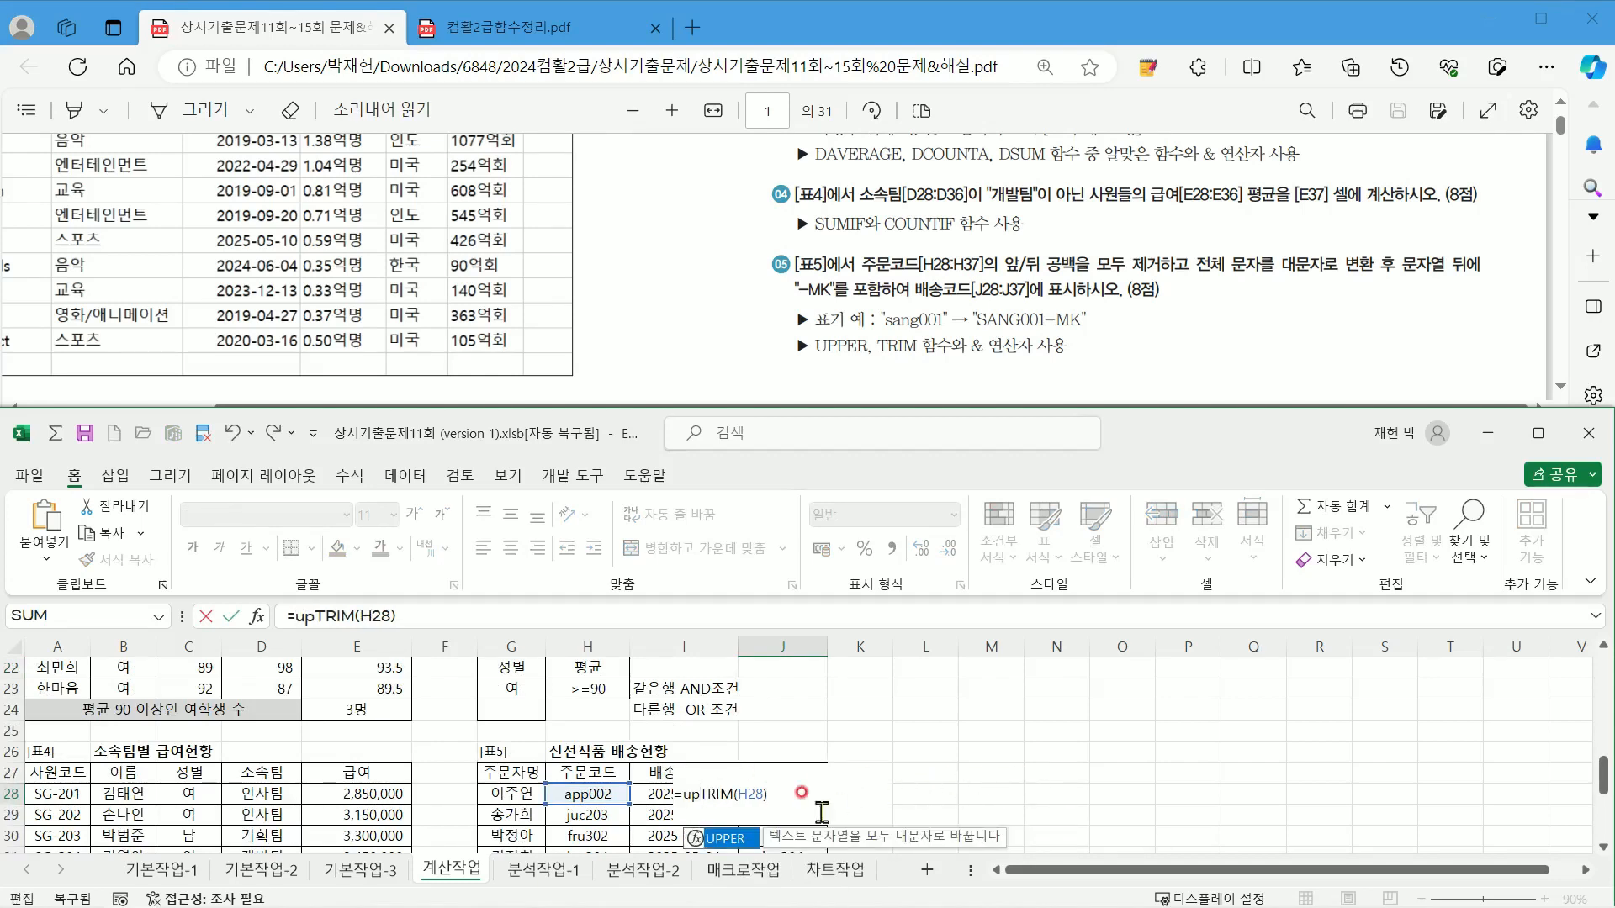
double_click(737, 841)
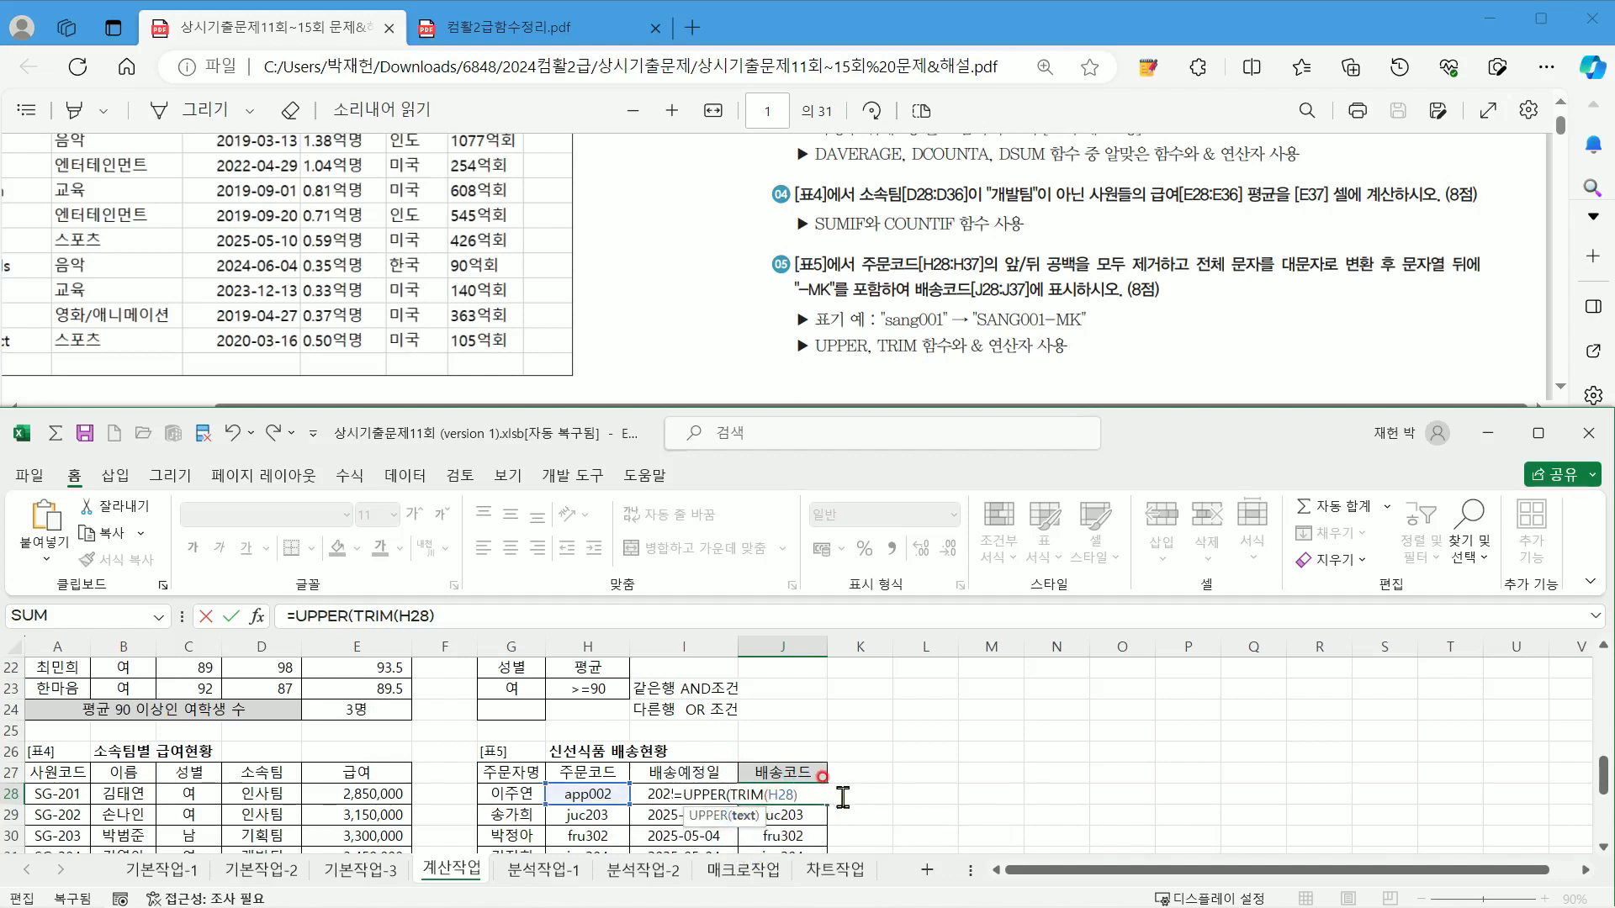
type(")")
key("ctrl+Return")
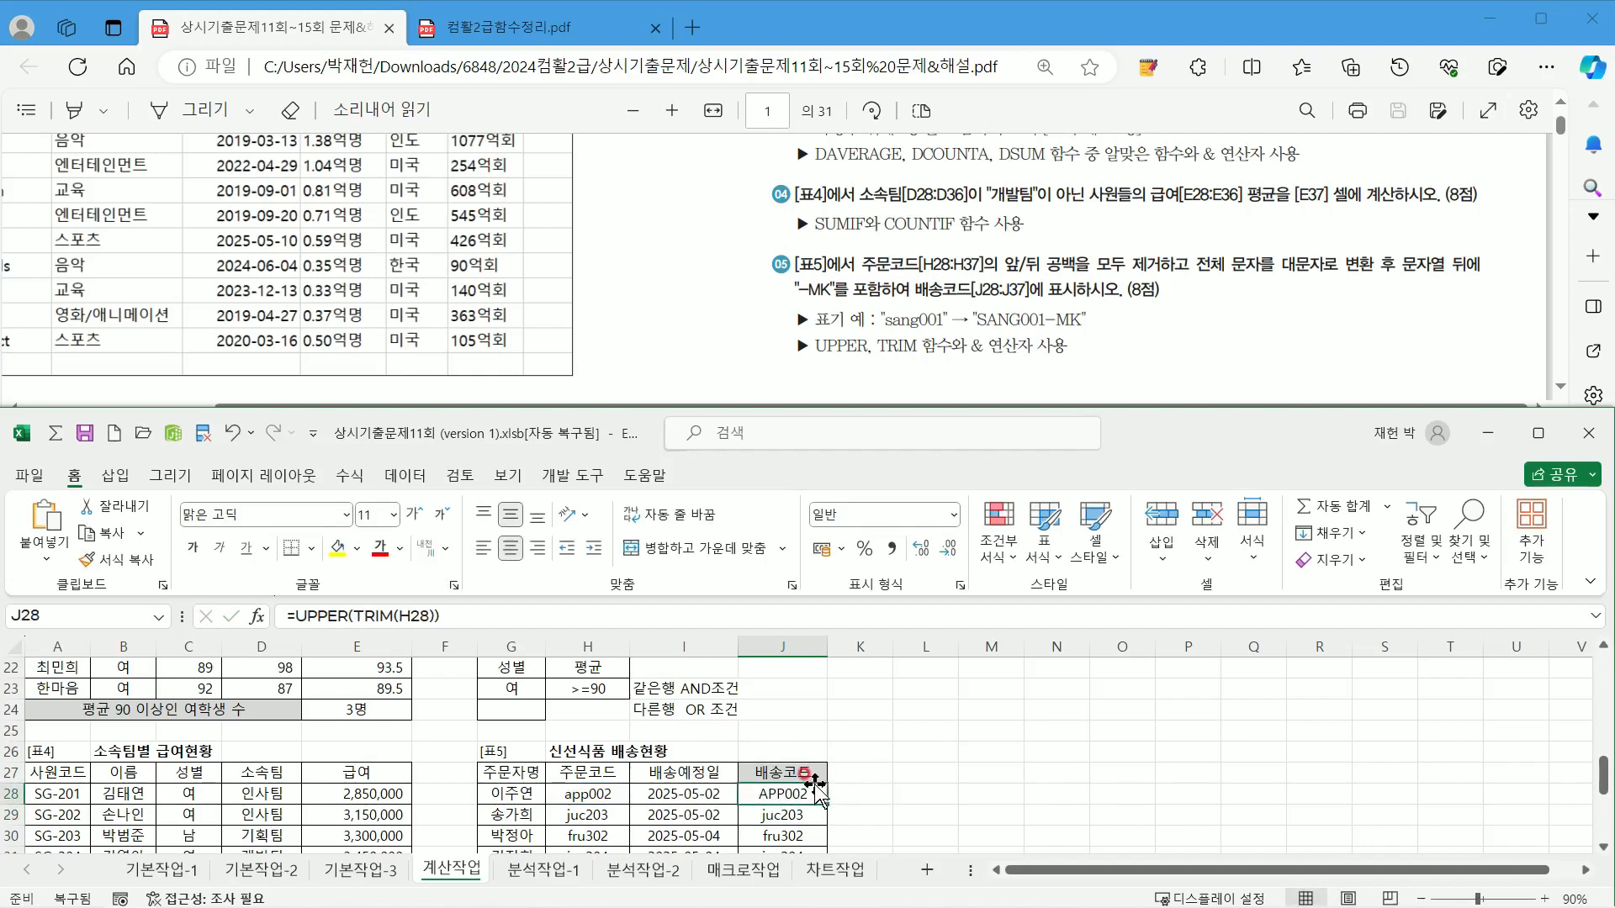
Step: Append &"-MK" to the UPPER formula in J28 and fill it down through J37
double_click(803, 786)
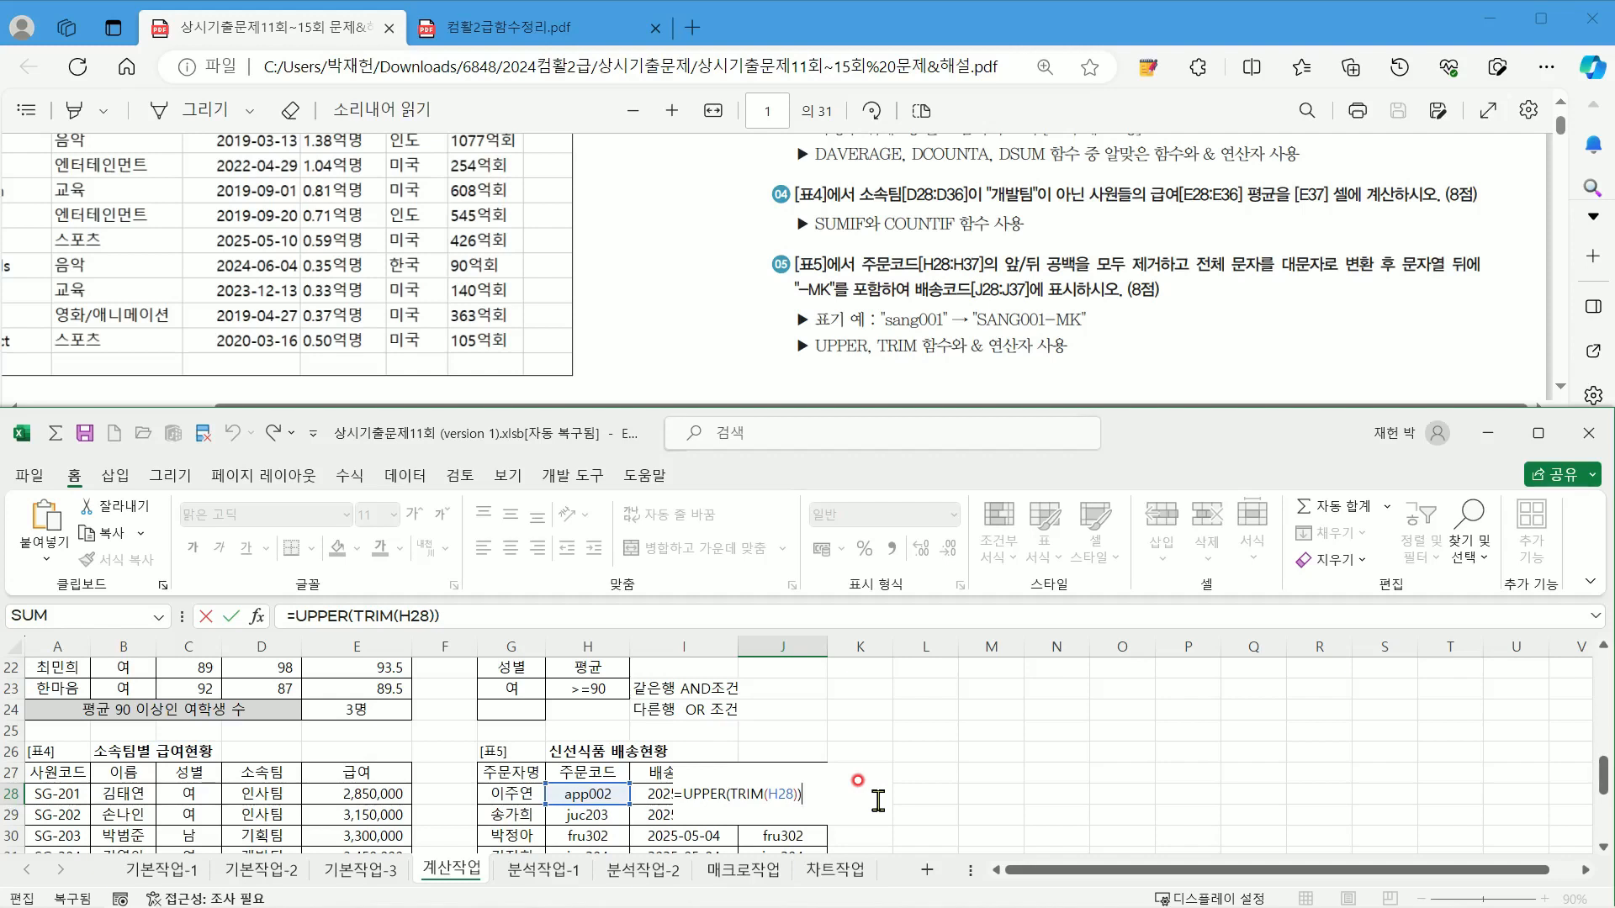
type("&\"-MK")
key("ctrl+Return")
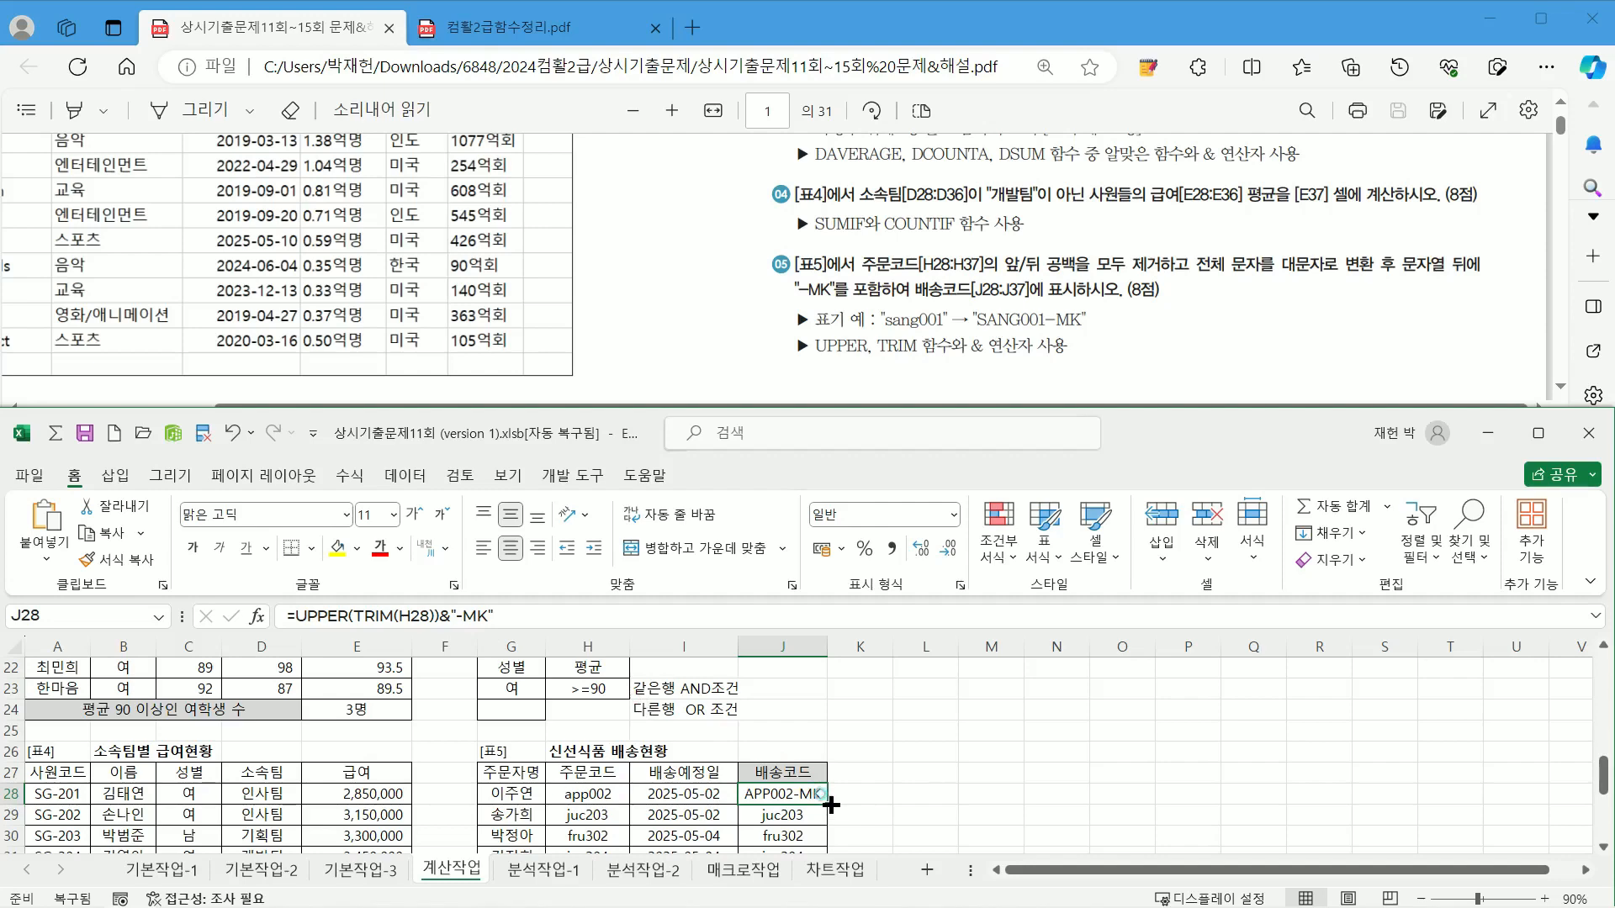
mouse_move(831, 806)
left_mouse_down()
mouse_move(826, 883)
mouse_move(831, 801)
left_mouse_up()
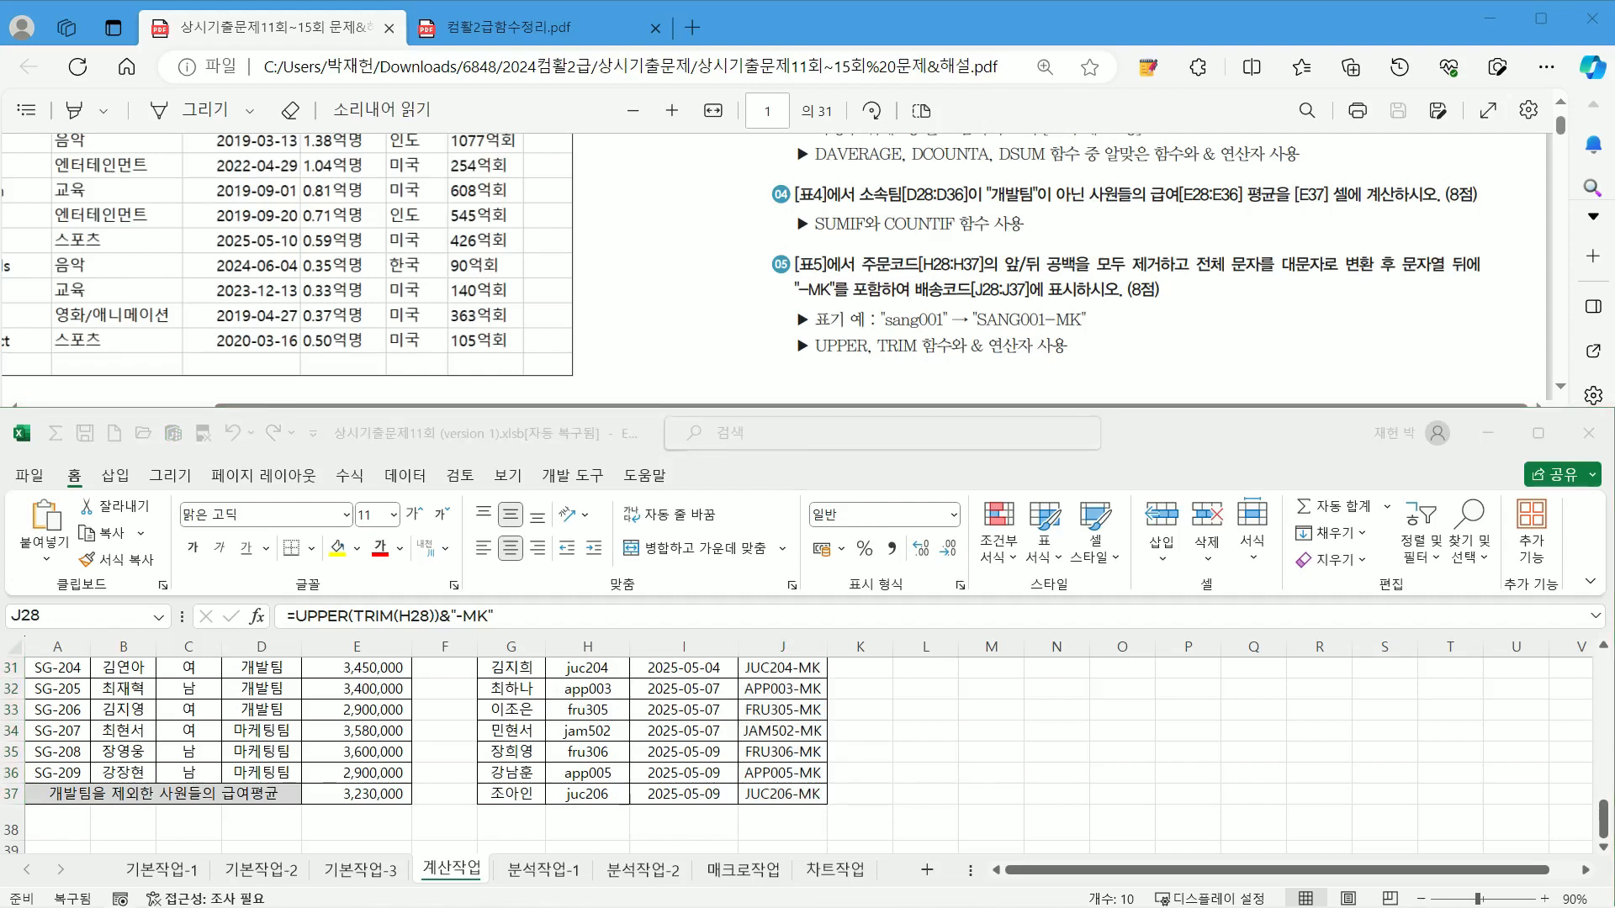
Step: Clear all the 배송코드 formulas from J28:J37
left_click(874, 741)
scroll(879, 745, "up", 2)
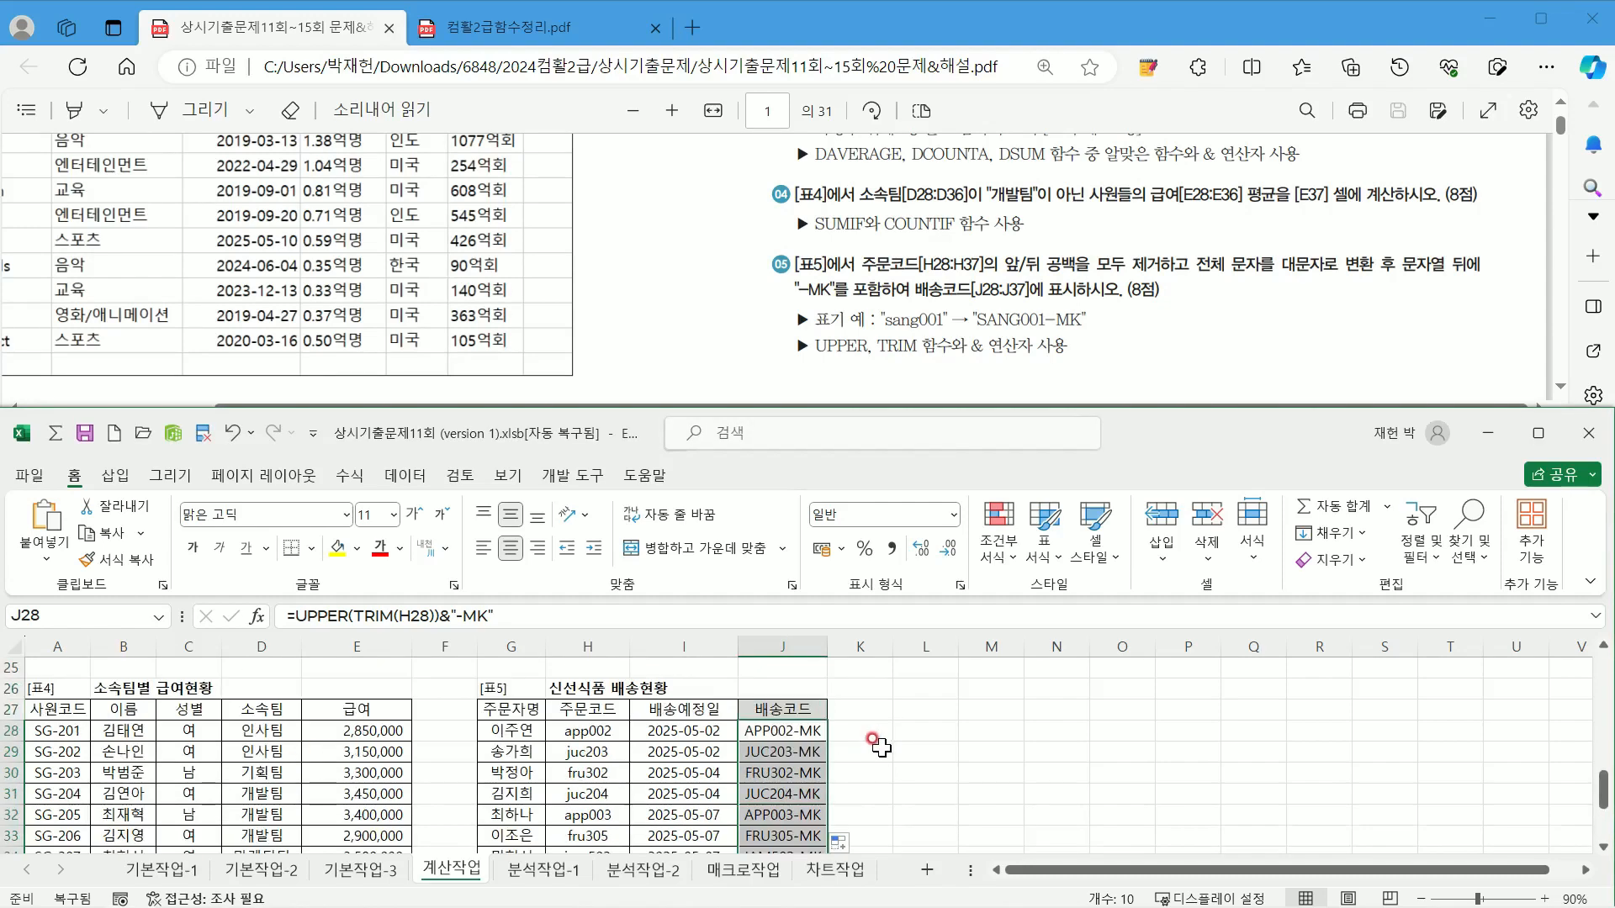
key("Delete")
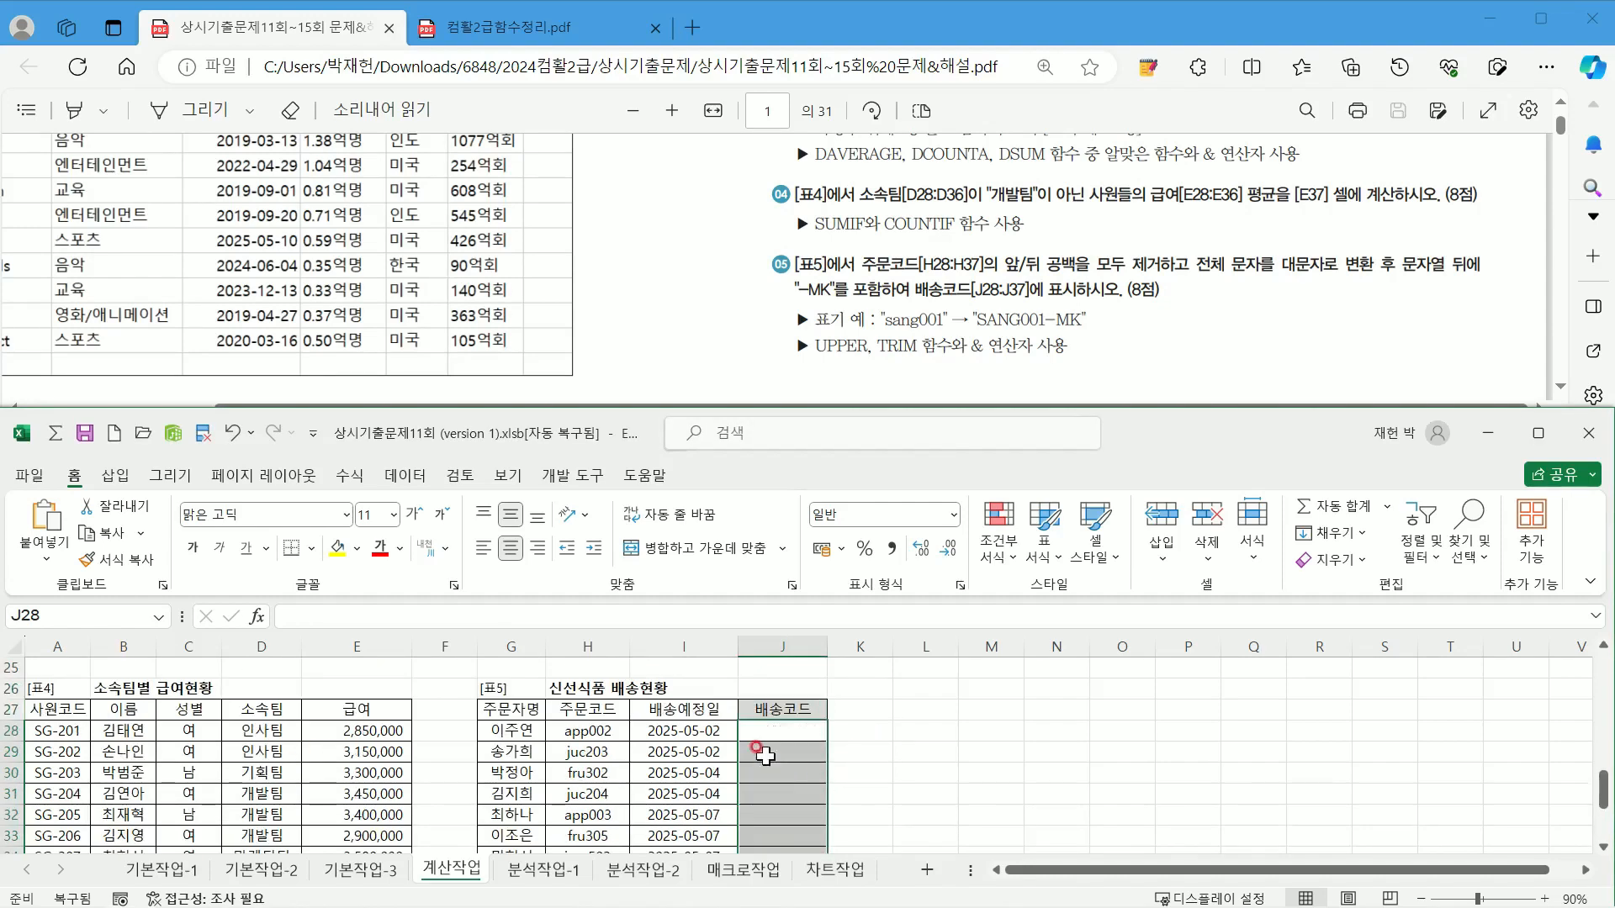
Step: Enter =TRIM(H28) in the empty cell J28 to strip the spaces around the 주문코드
left_click(766, 735)
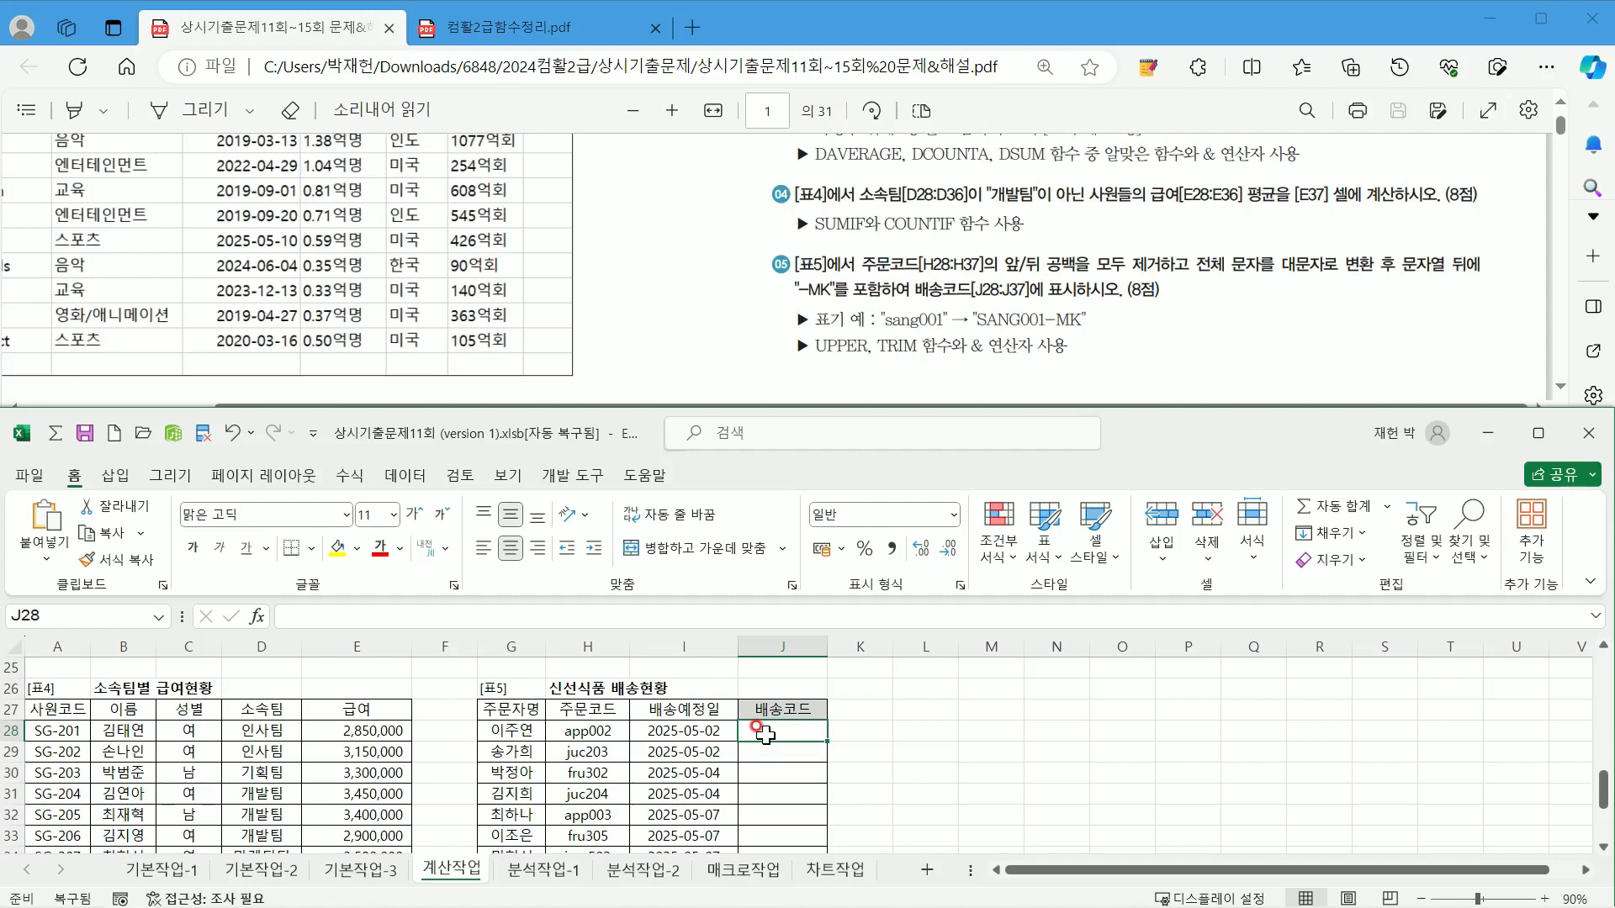
type("=tr")
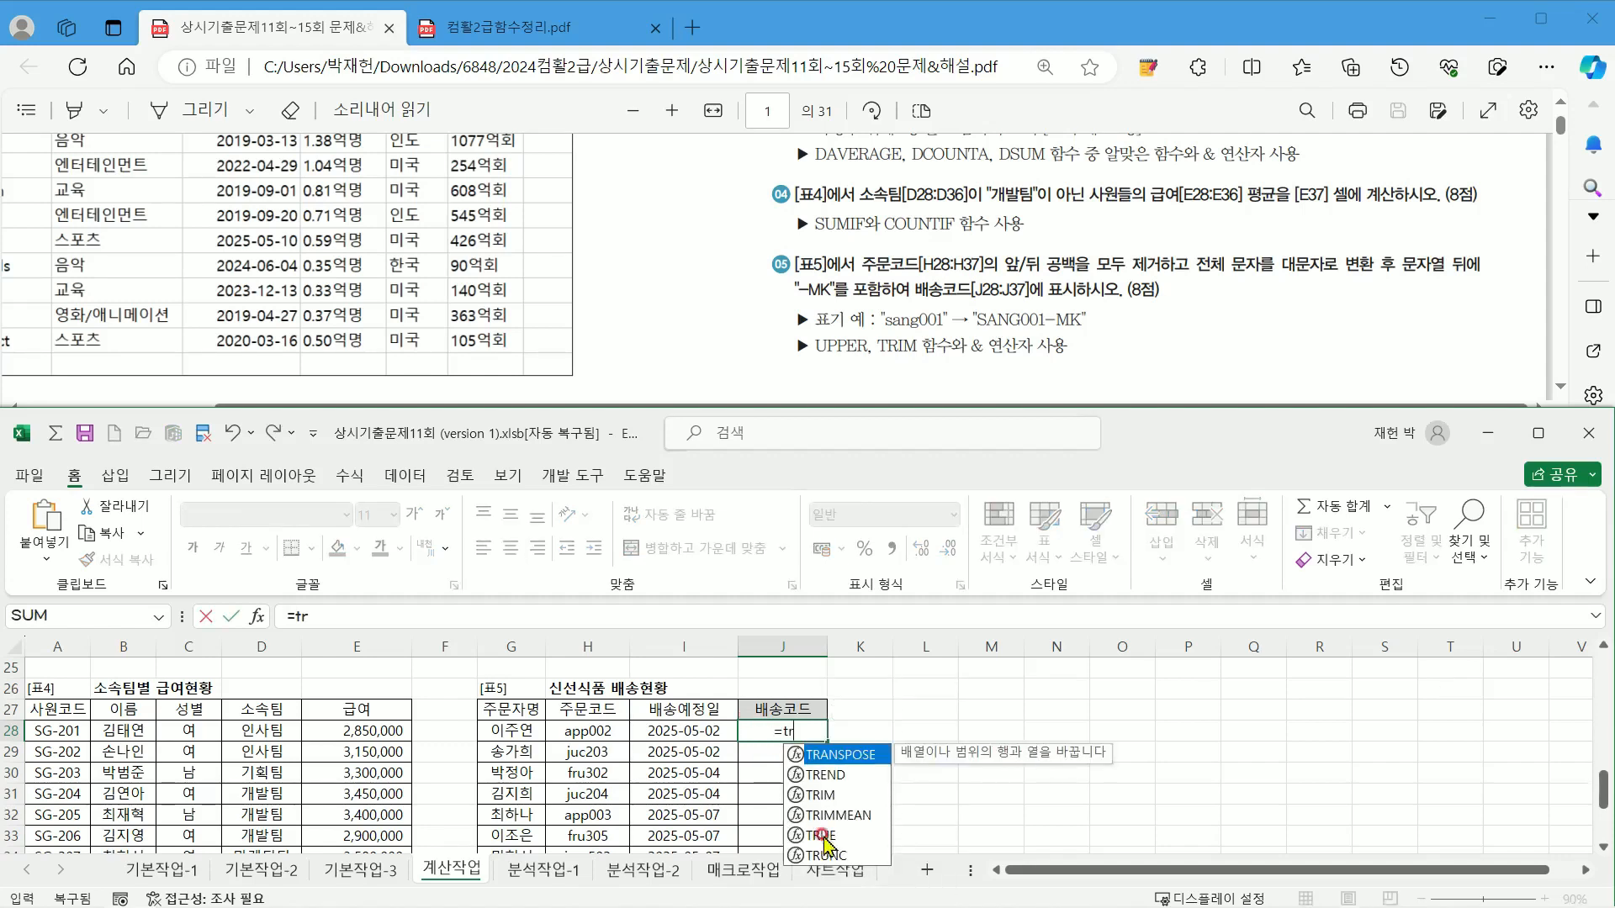
double_click(813, 795)
left_click(599, 728)
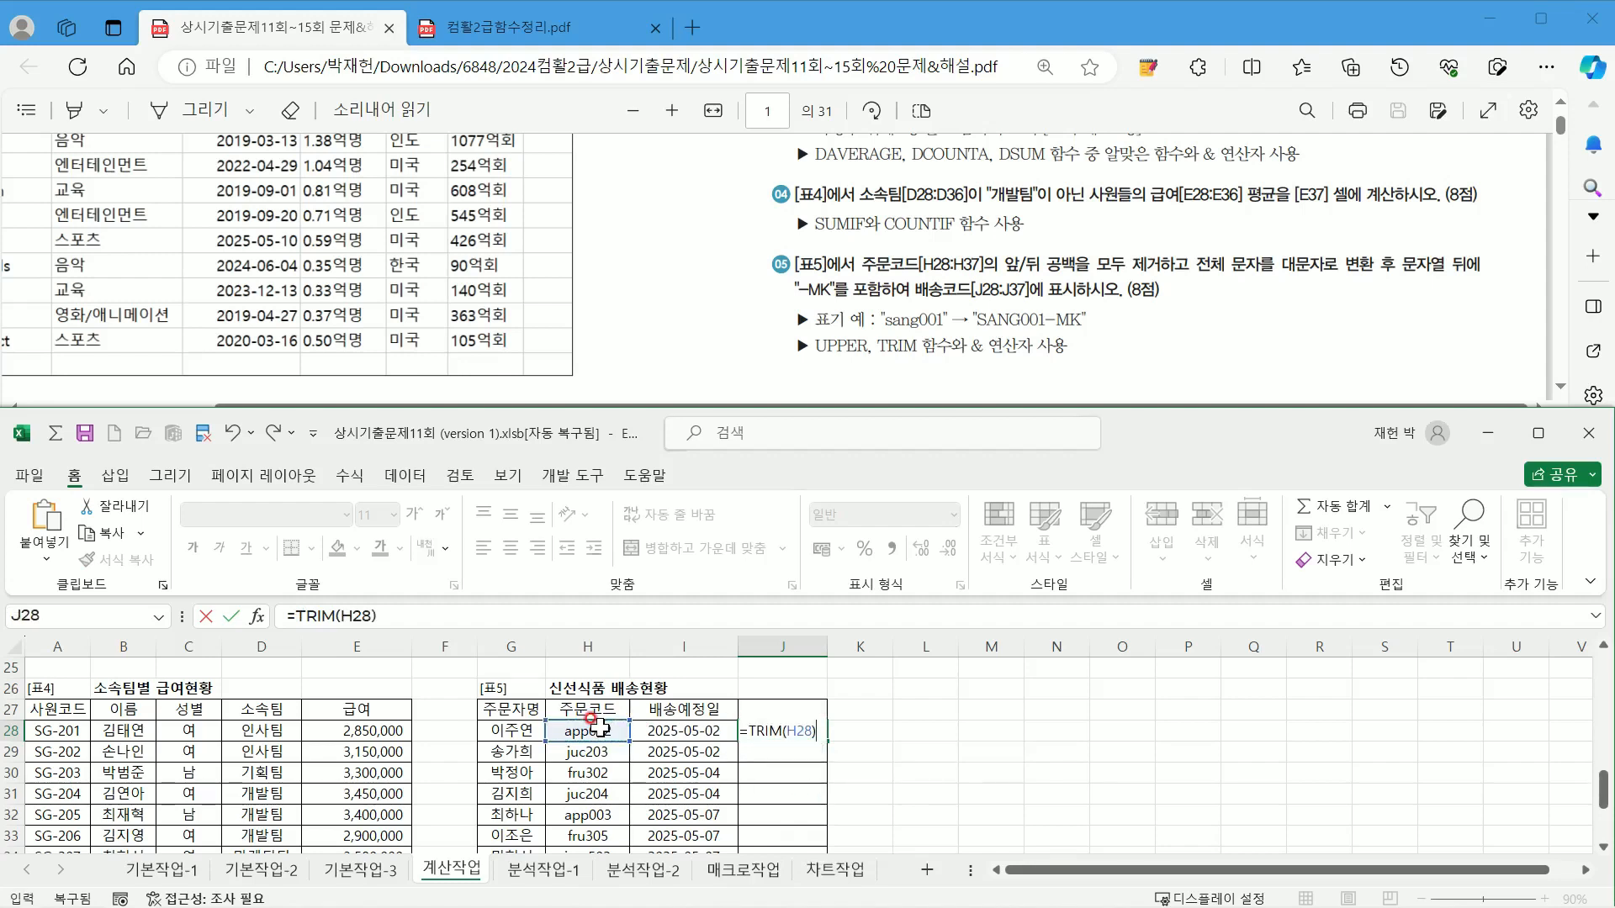
key("ctrl+Return")
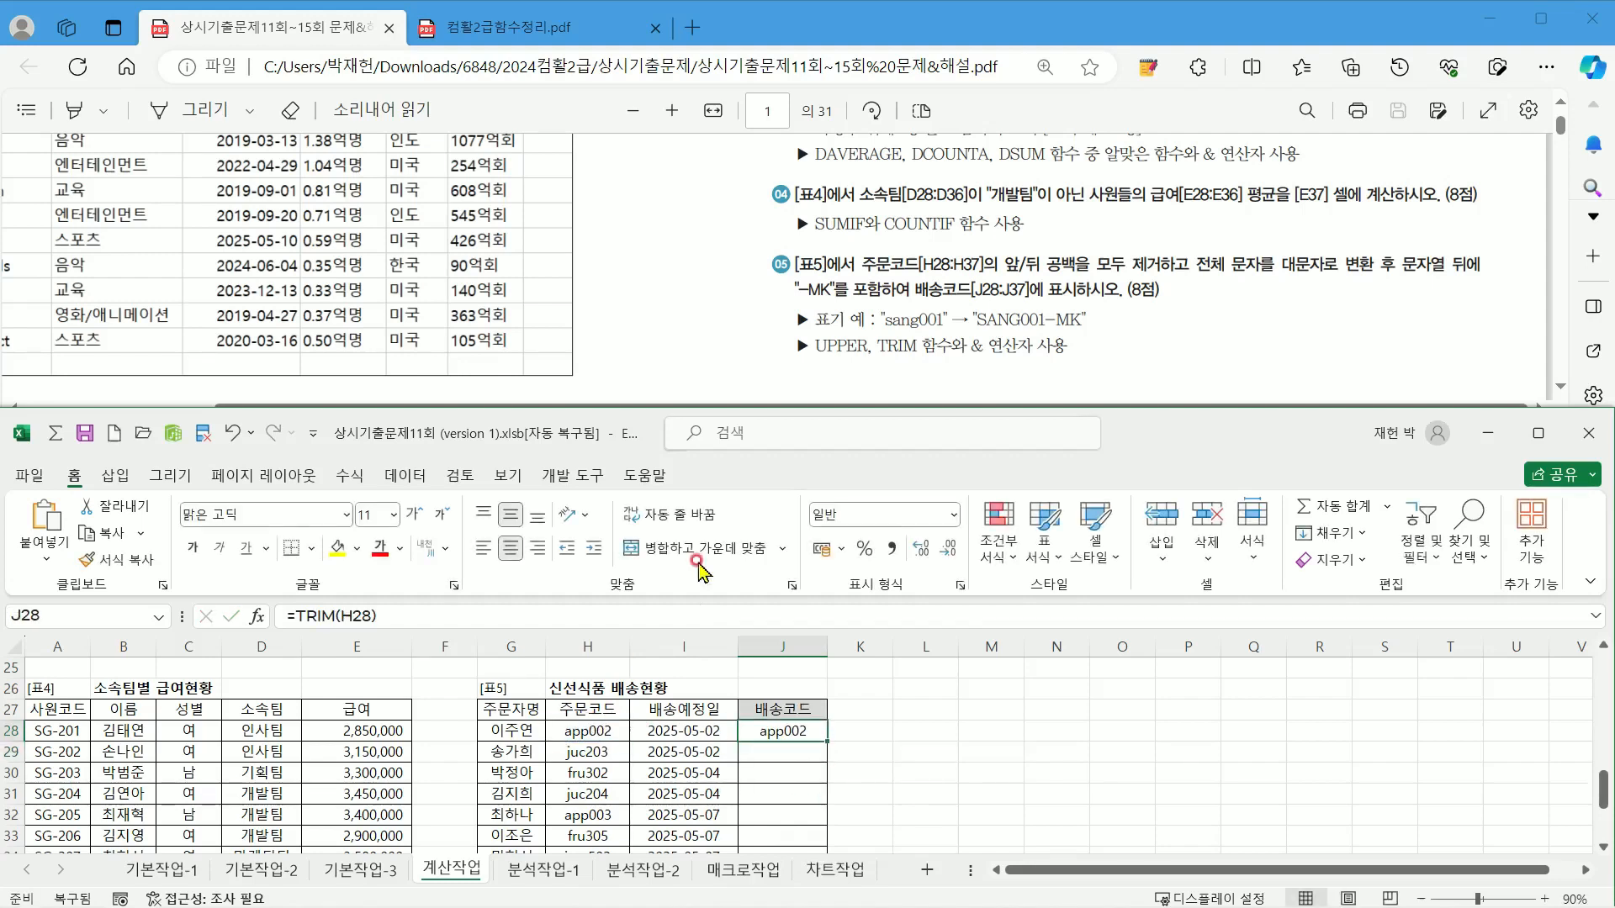
Step: Nest the TRIM function in J28 inside UPPER so the formula reads =UPPER(TRIM(H28))
double_click(753, 731)
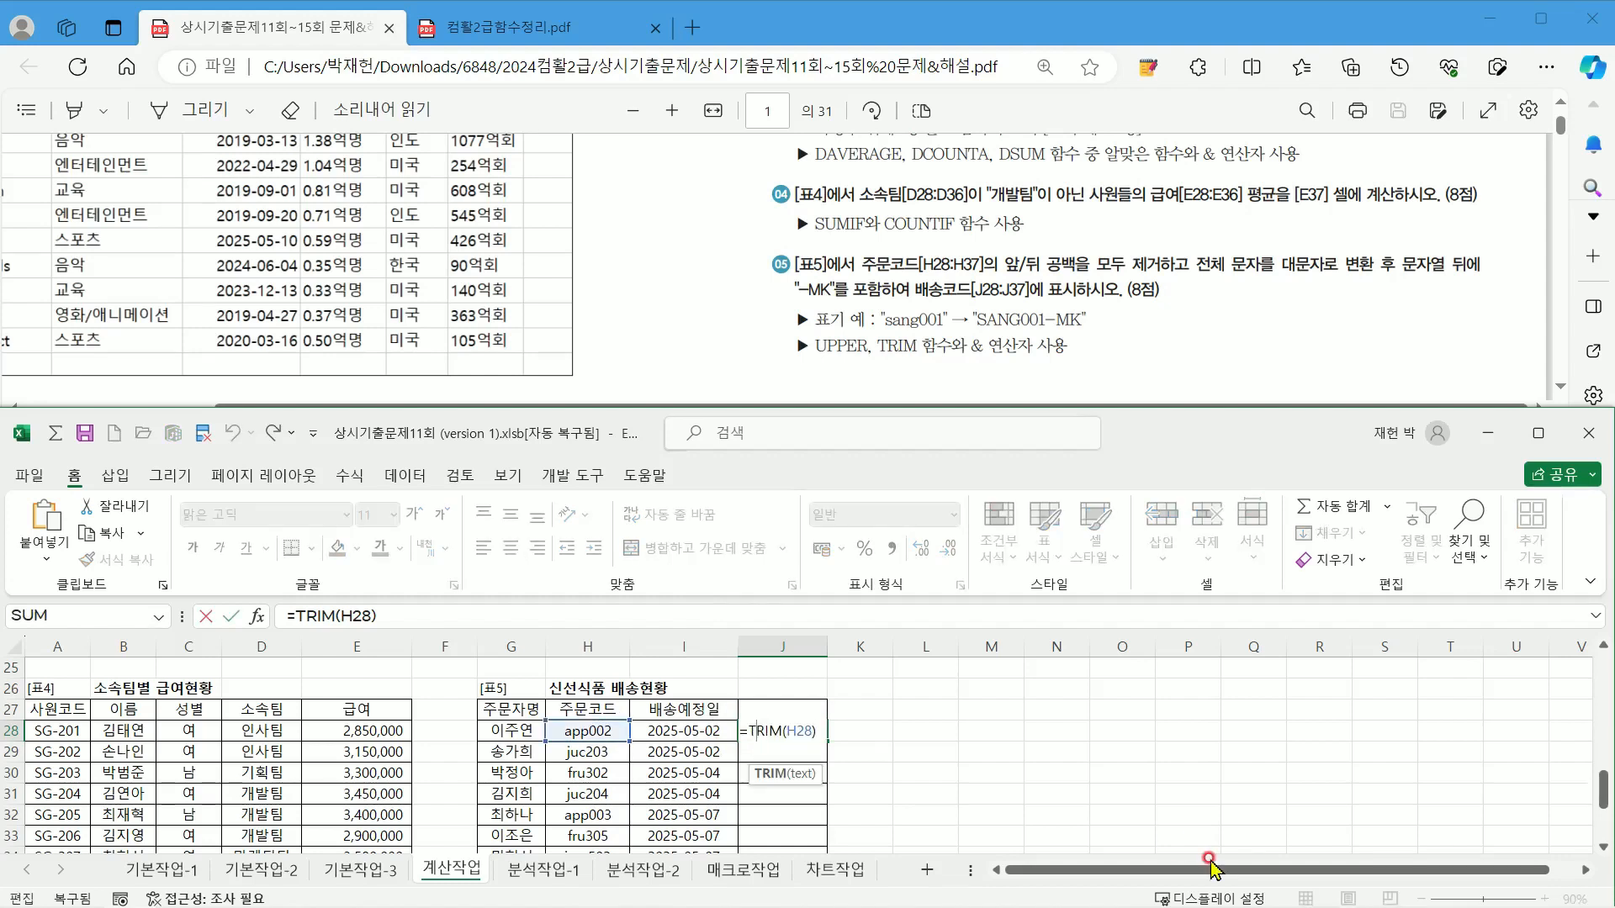
key("Left")
type("UP")
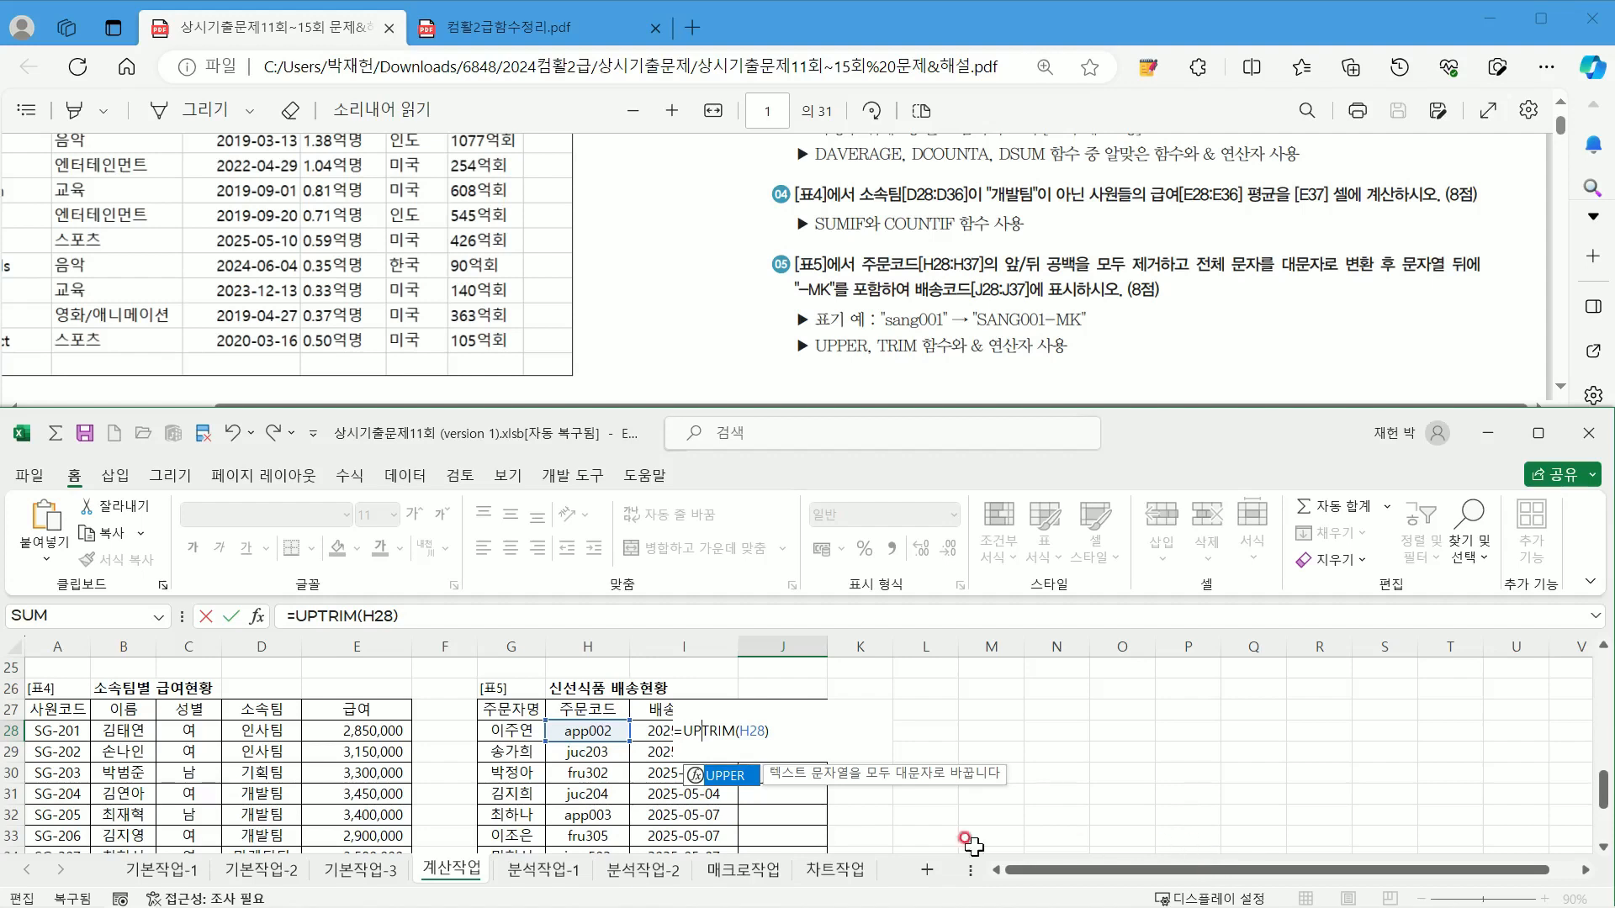
double_click(744, 778)
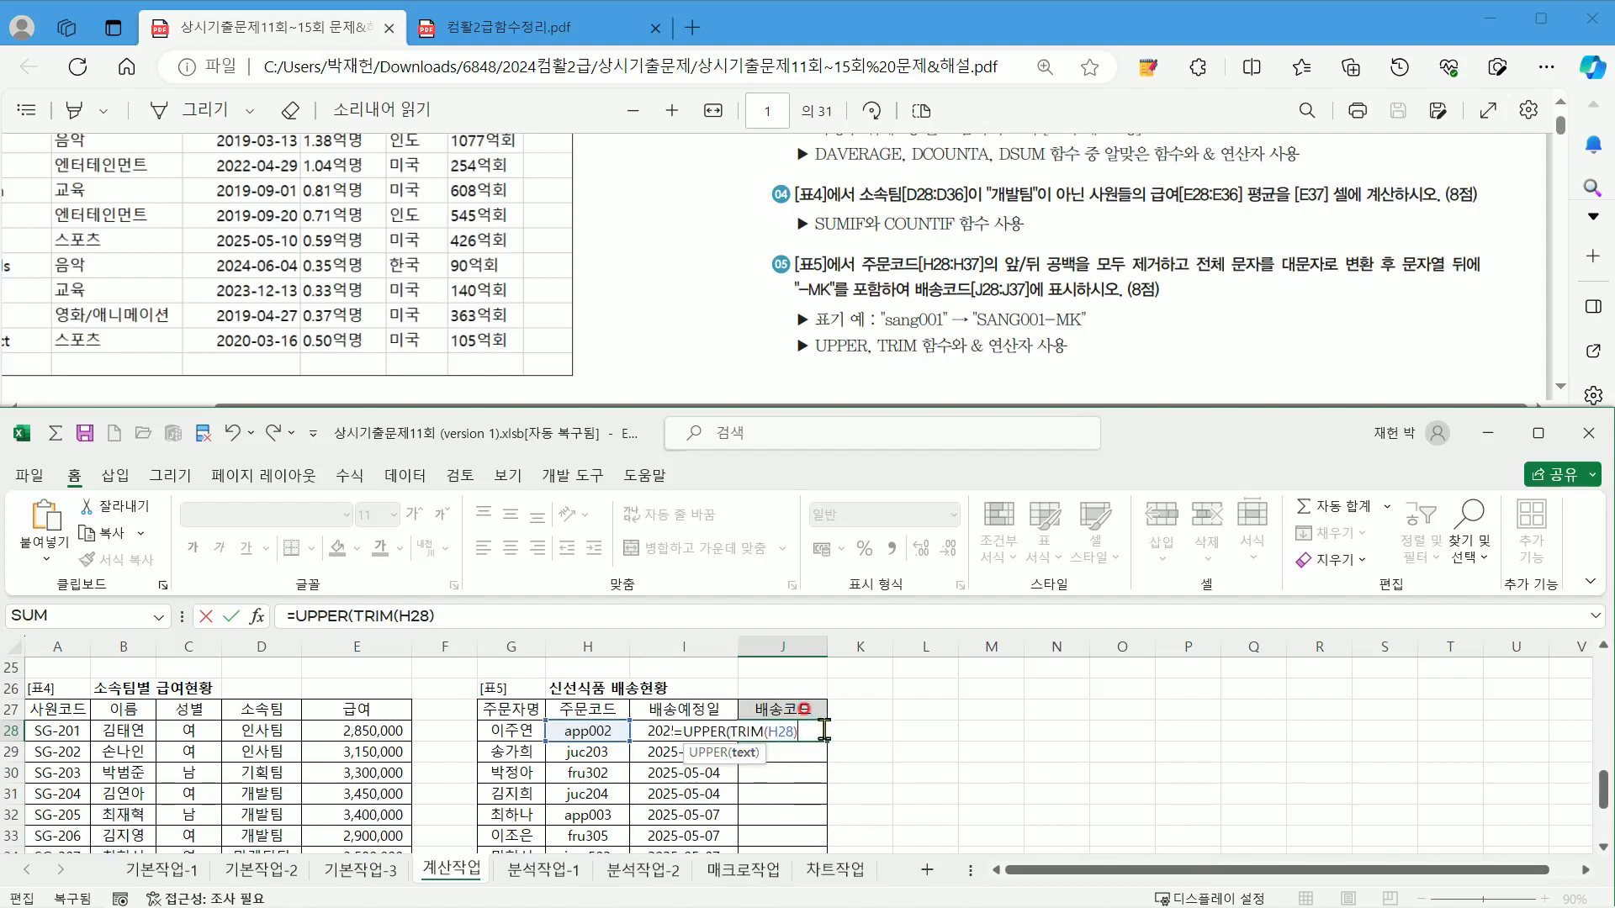
type(")")
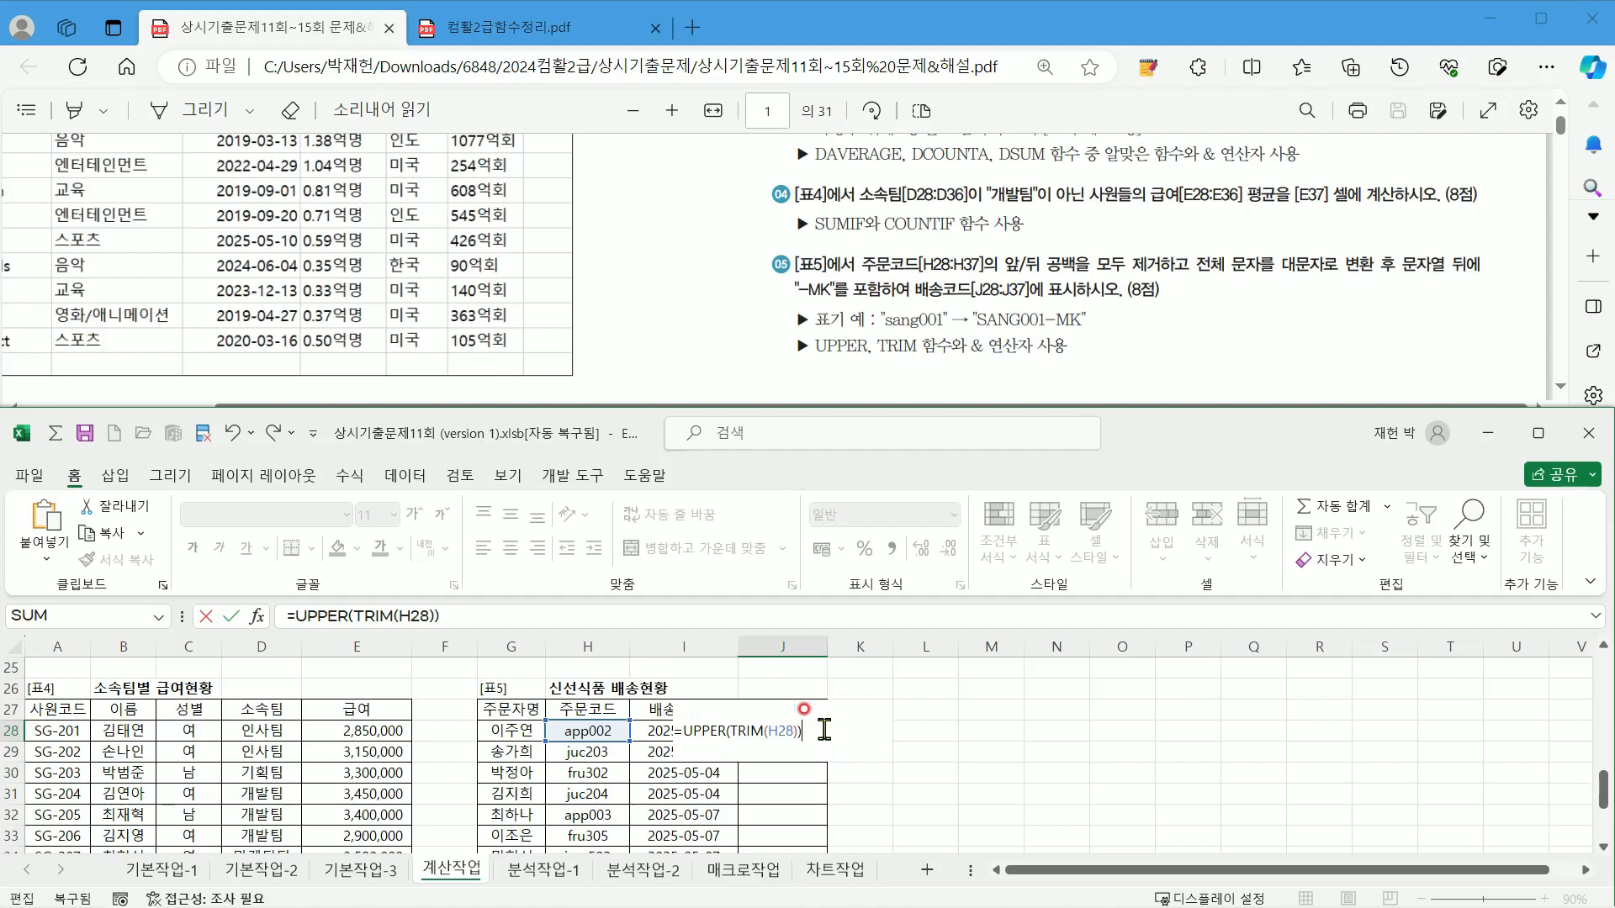
key("ctrl+Return")
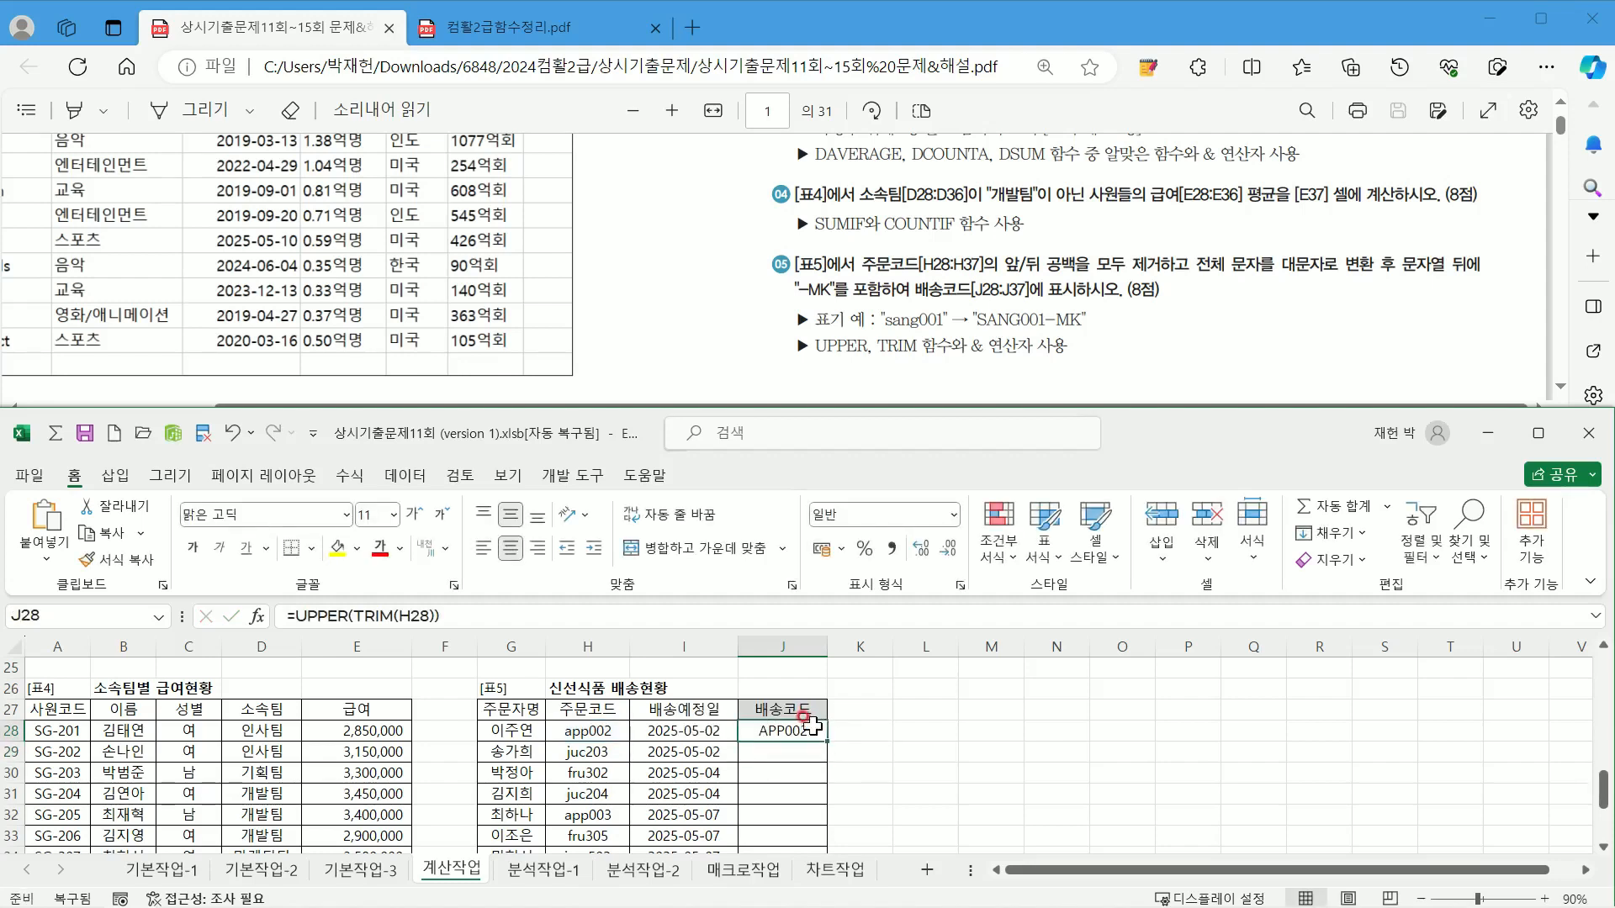
Step: Append the suffix &"-MK" to the end of the UPPER formula in J28
left_click(799, 711)
left_click(810, 728)
double_click(810, 728)
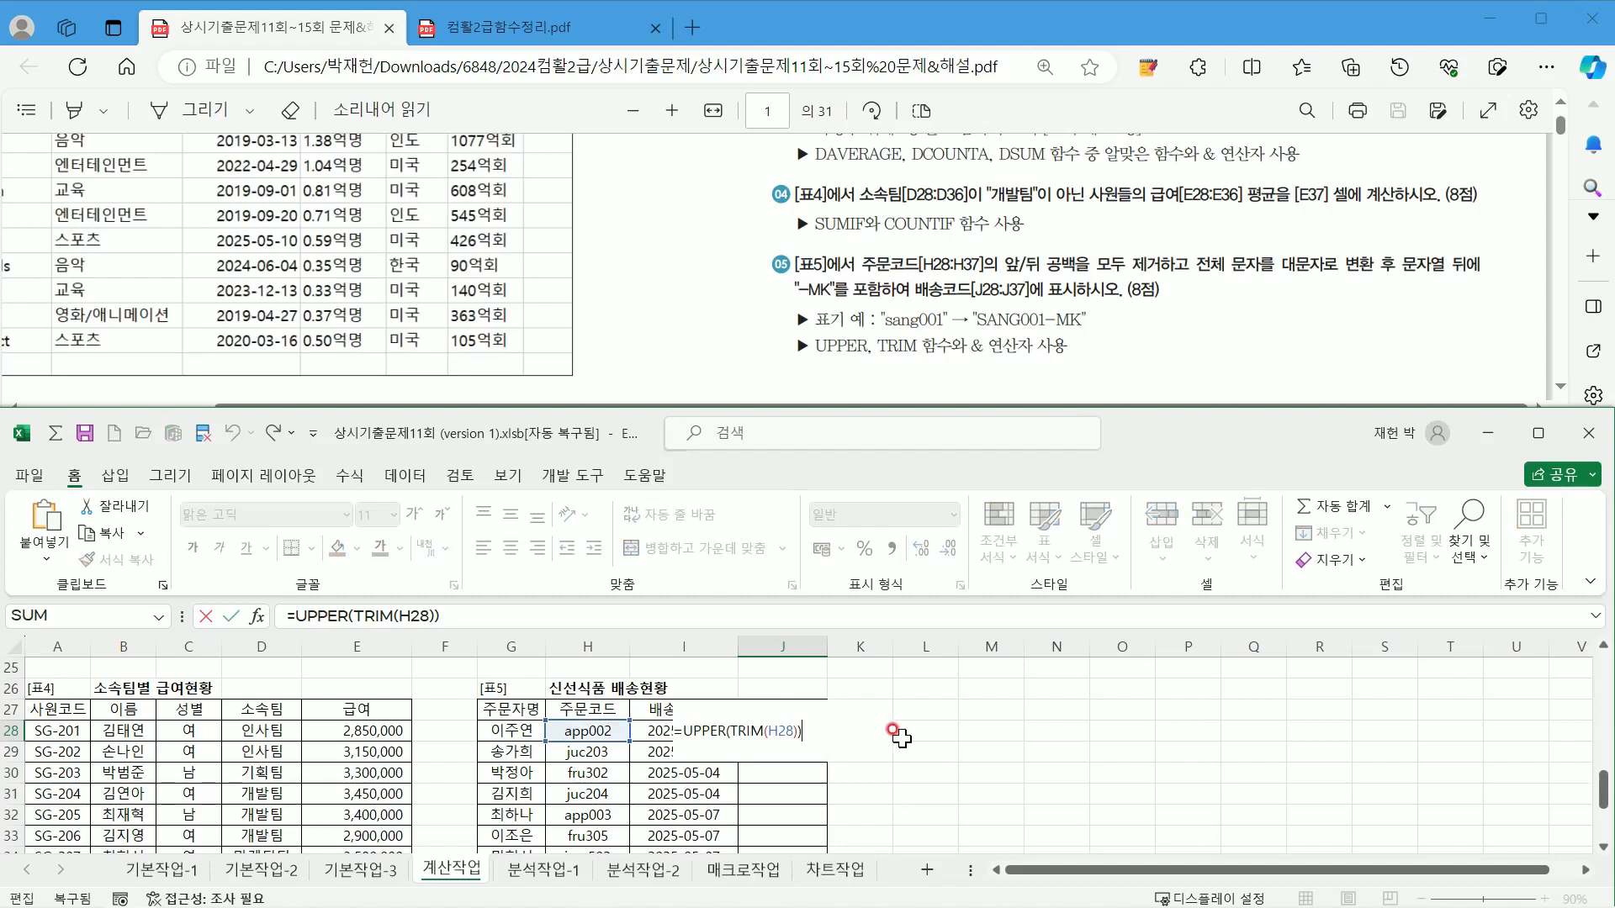
type("&\"-MK\"")
key("Return")
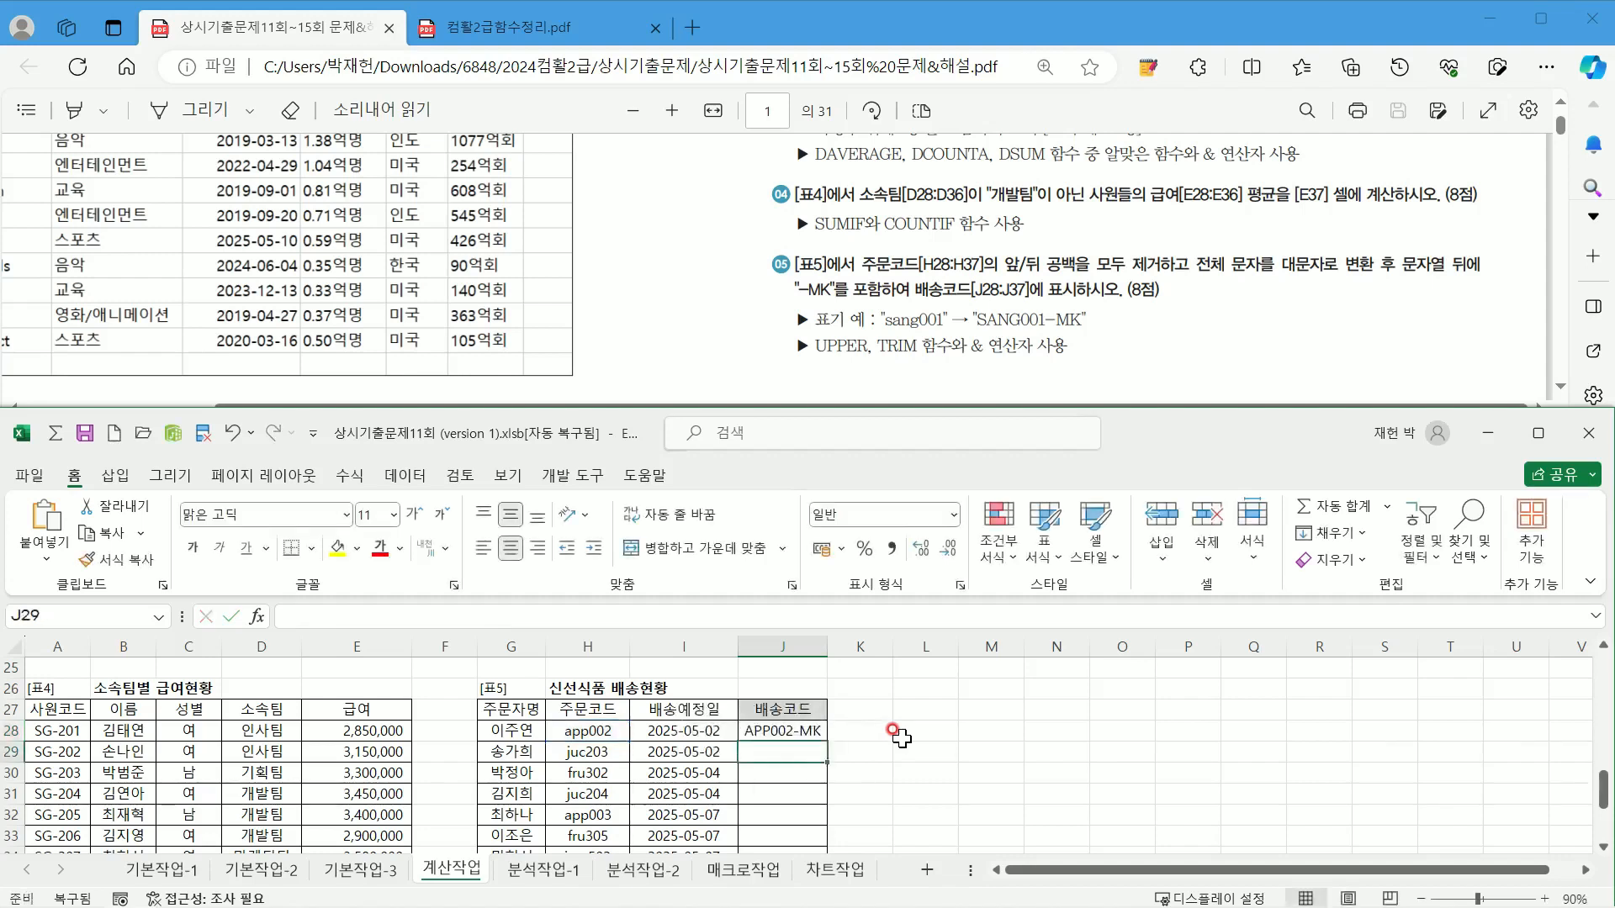
Step: Fill the completed 배송코드 formula from J28 down through J37
key("Up")
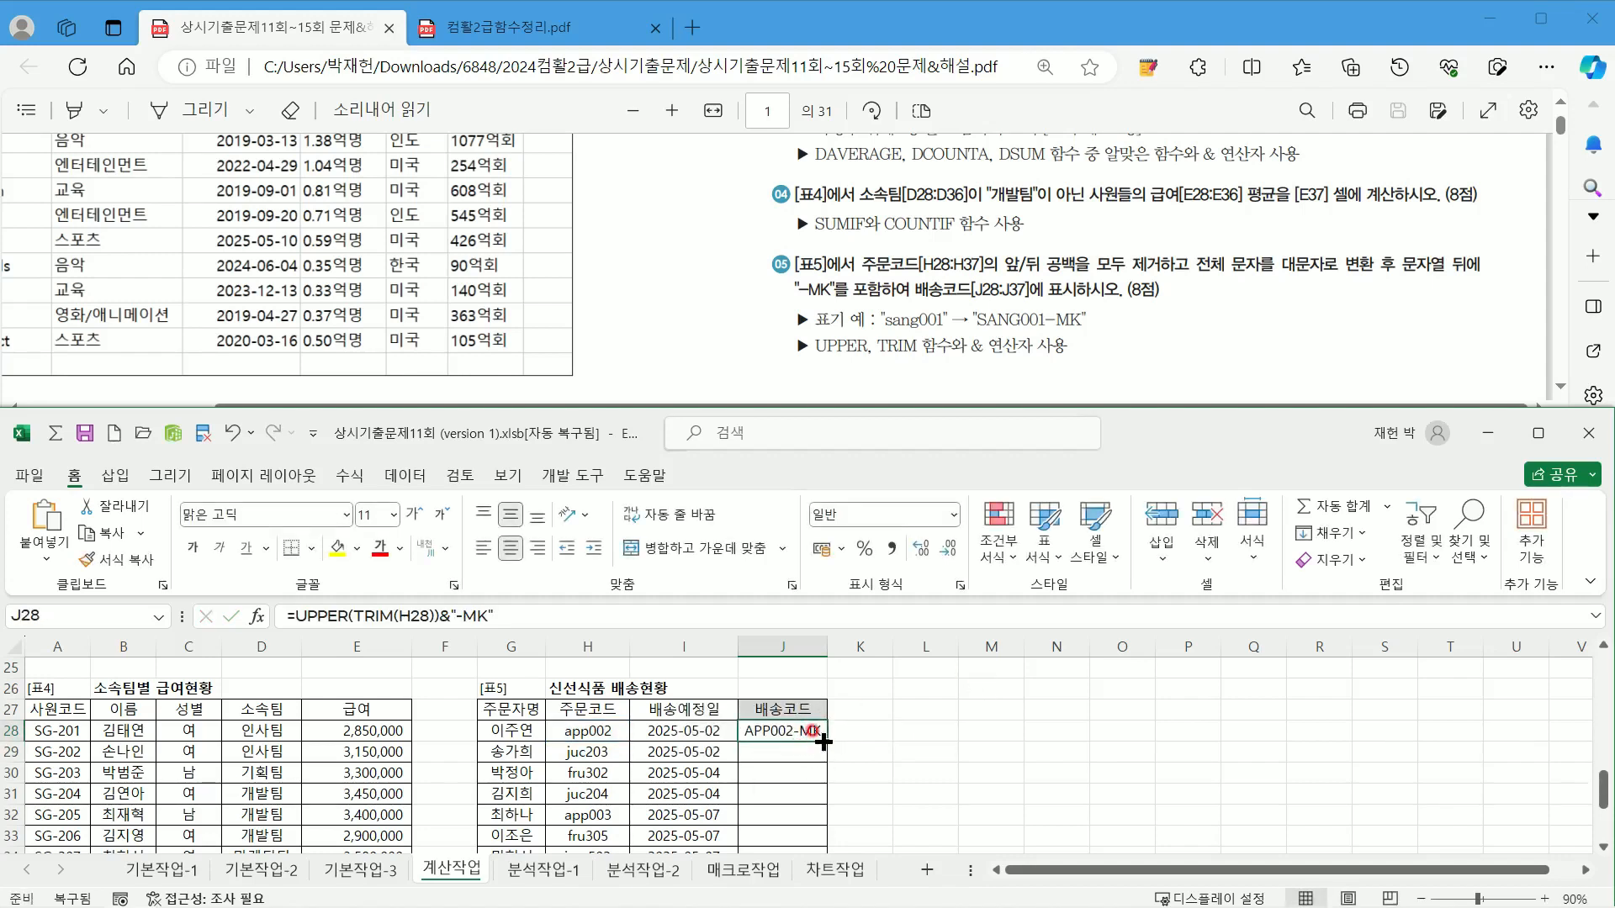
left_click_drag(827, 740, 828, 841)
left_click(895, 795)
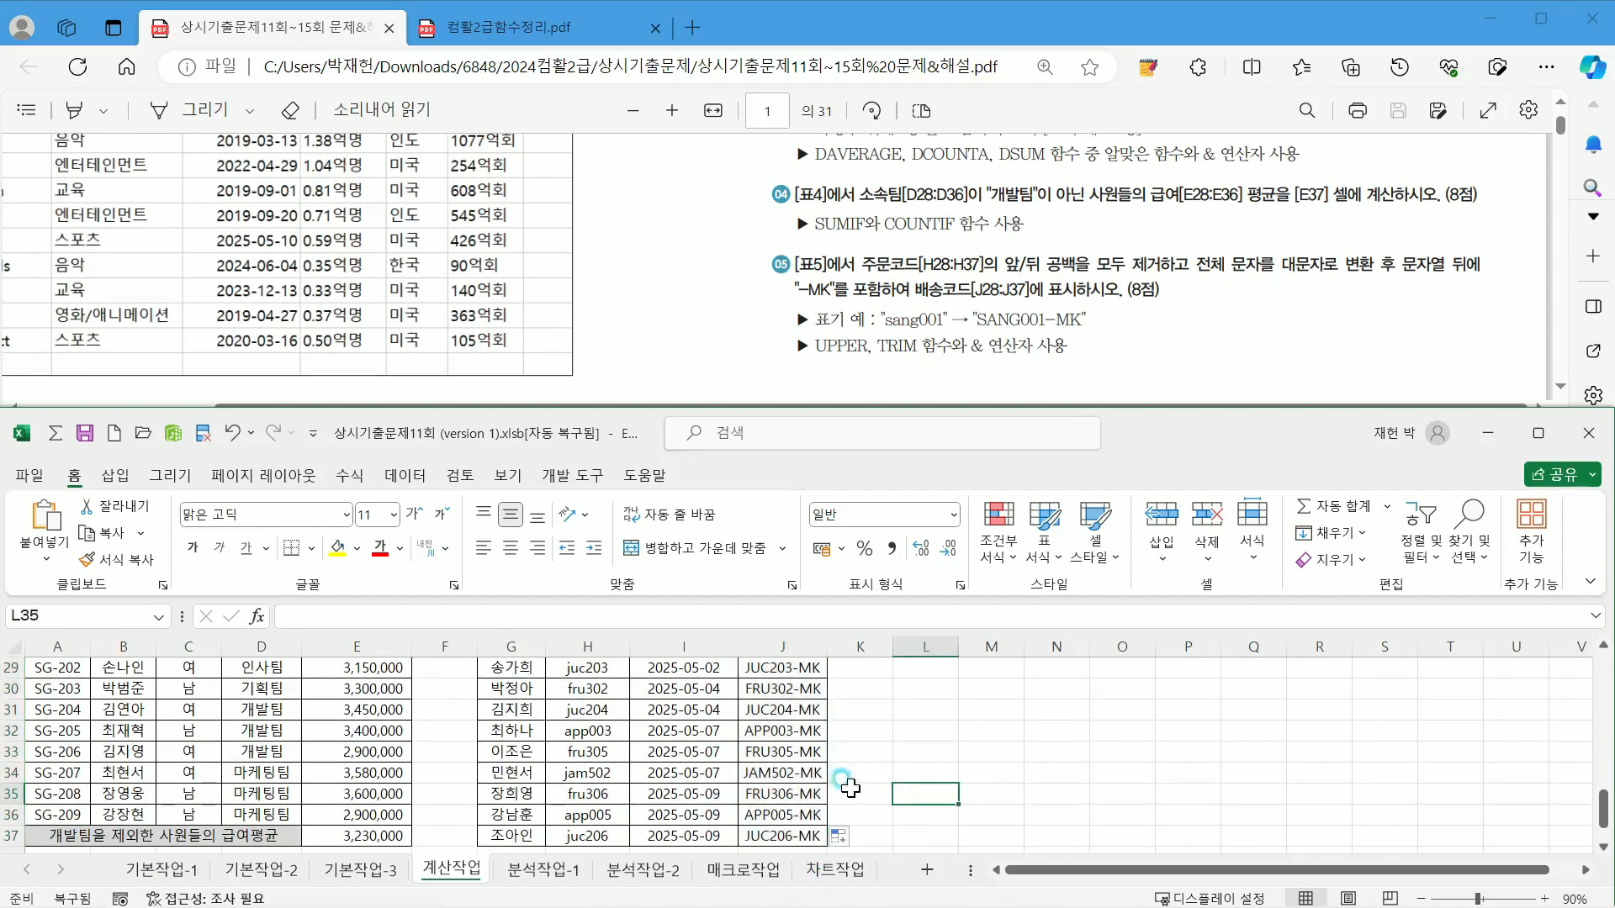
scroll(814, 798, "up", 2)
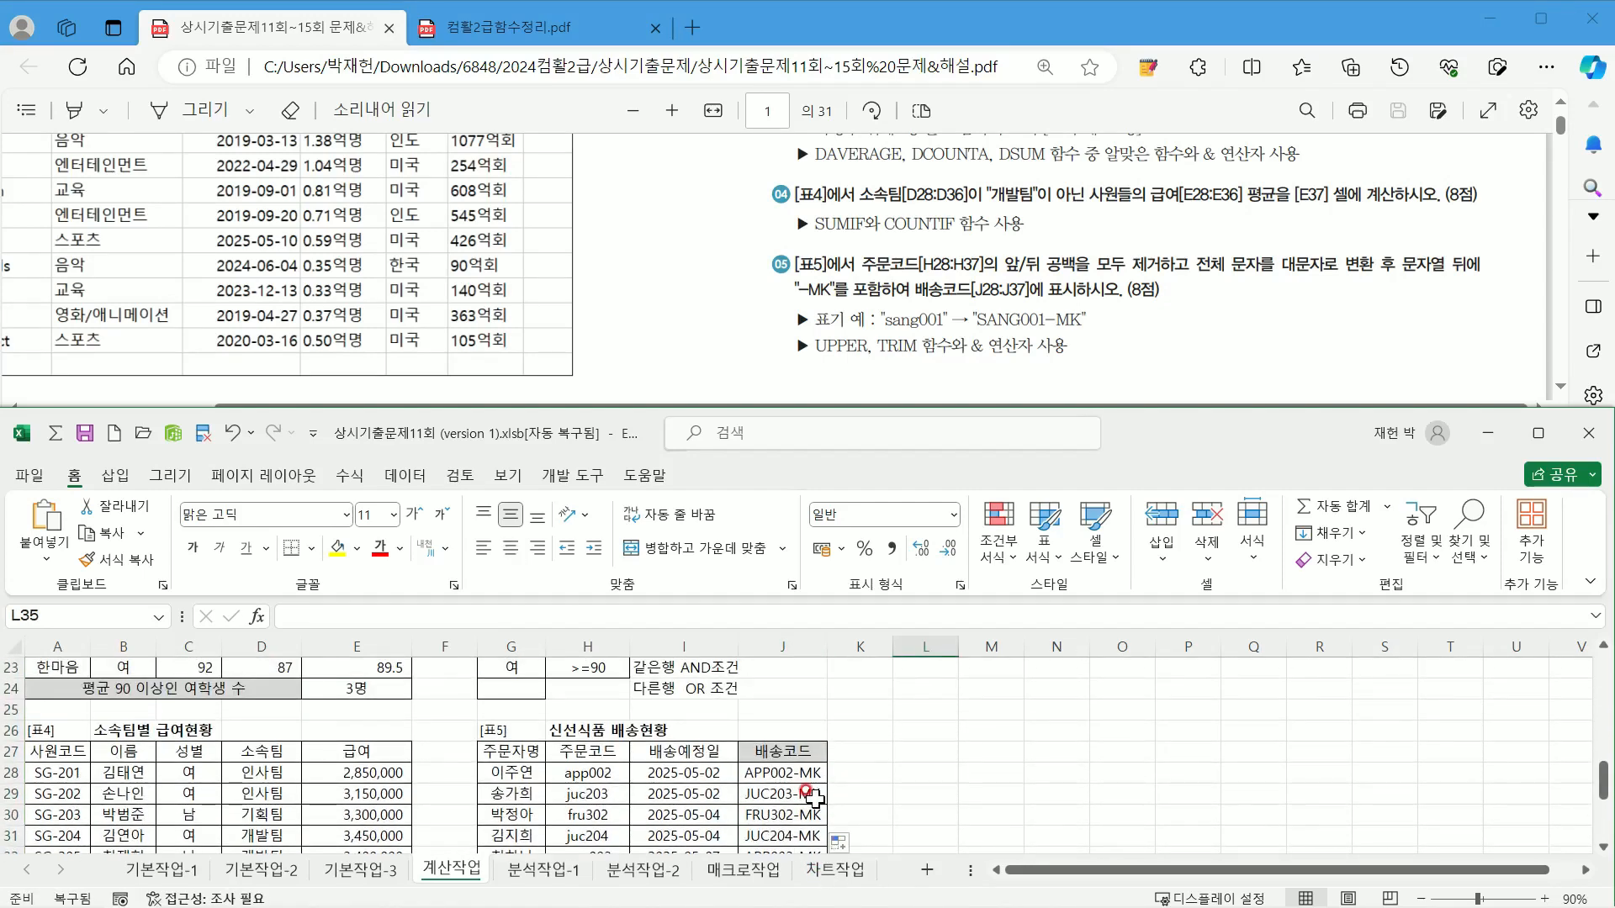